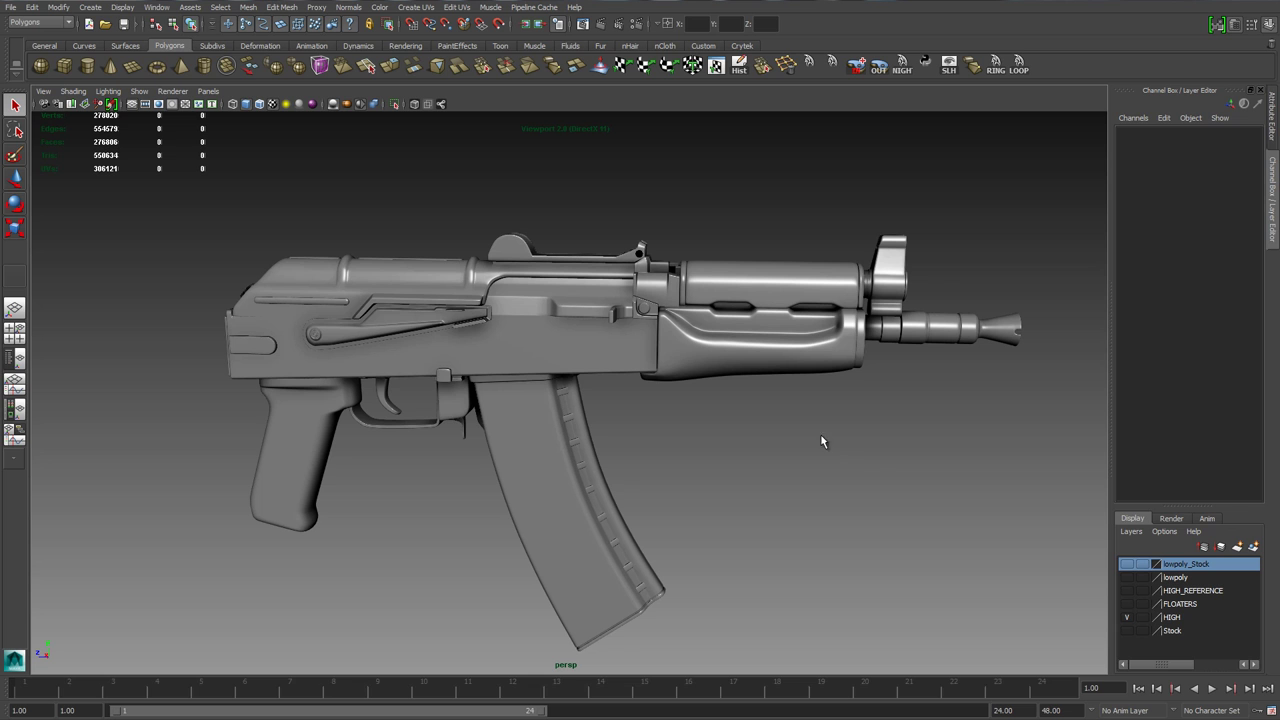
- Inspect the overall shape of the high-poly rifle, with and without wireframe over the shading
left_click_drag(773, 411, 517, 369)
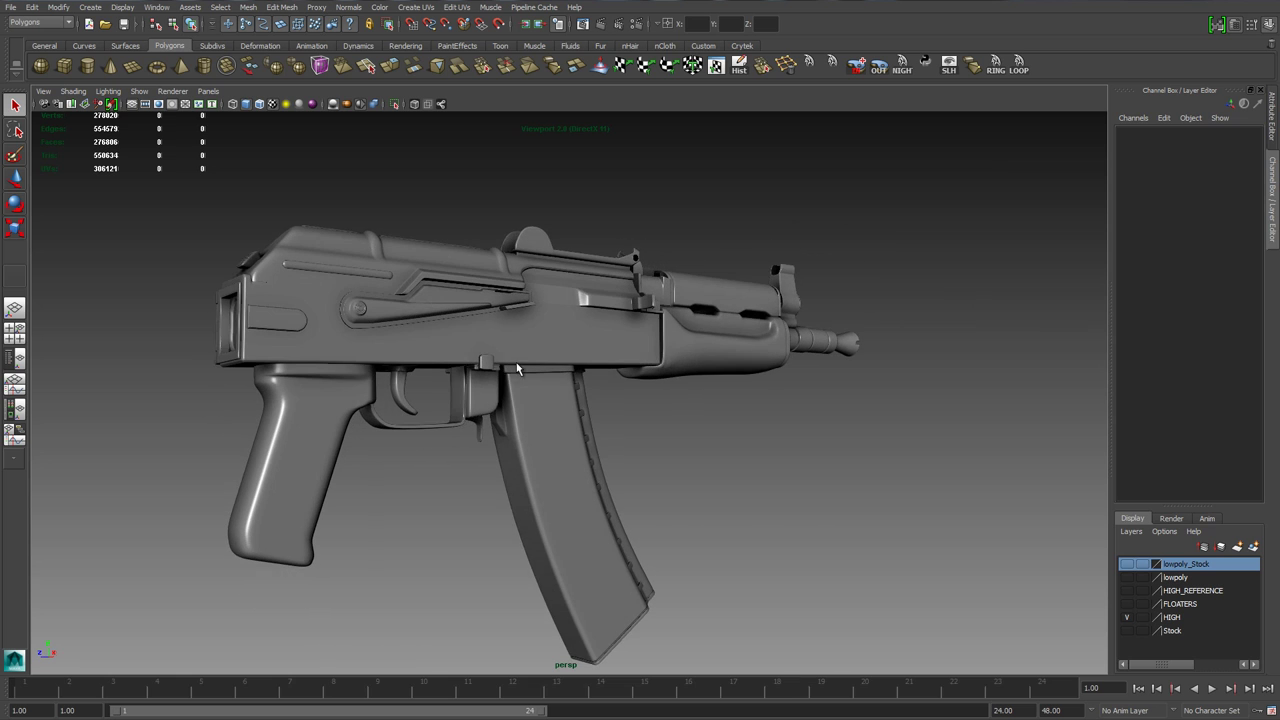
left_click_drag(435, 383, 232, 181)
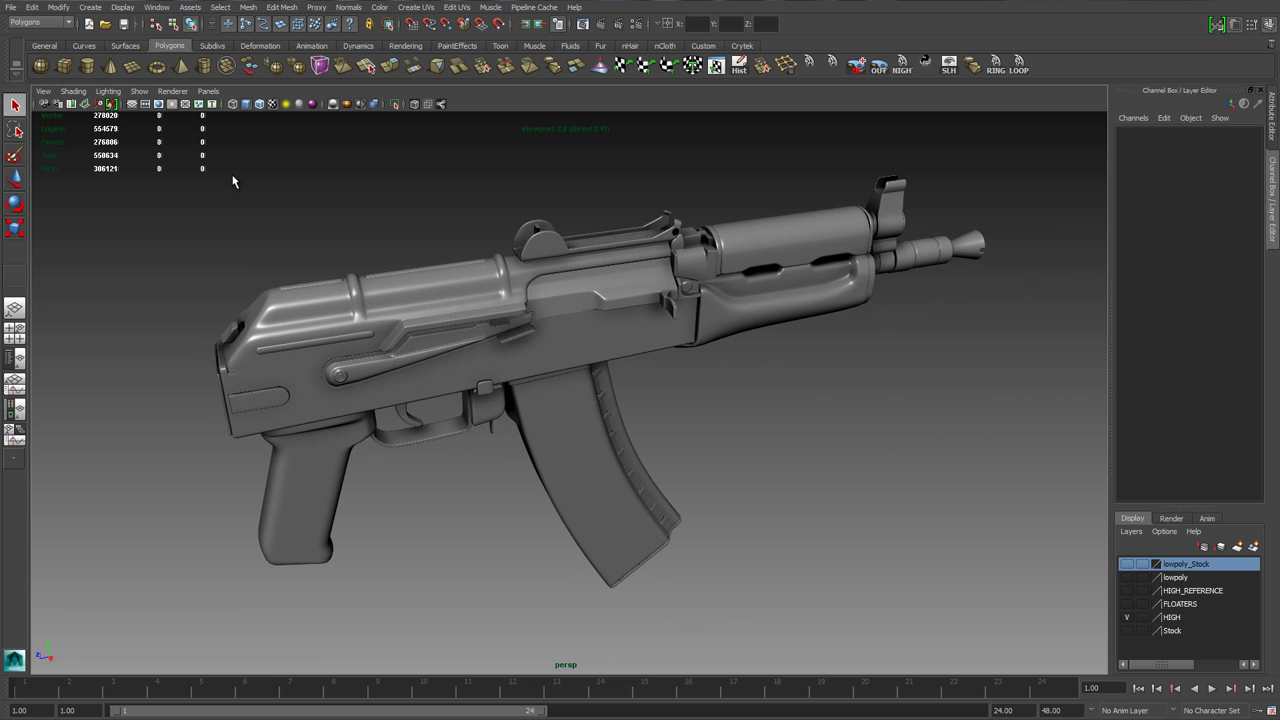
left_click(262, 106)
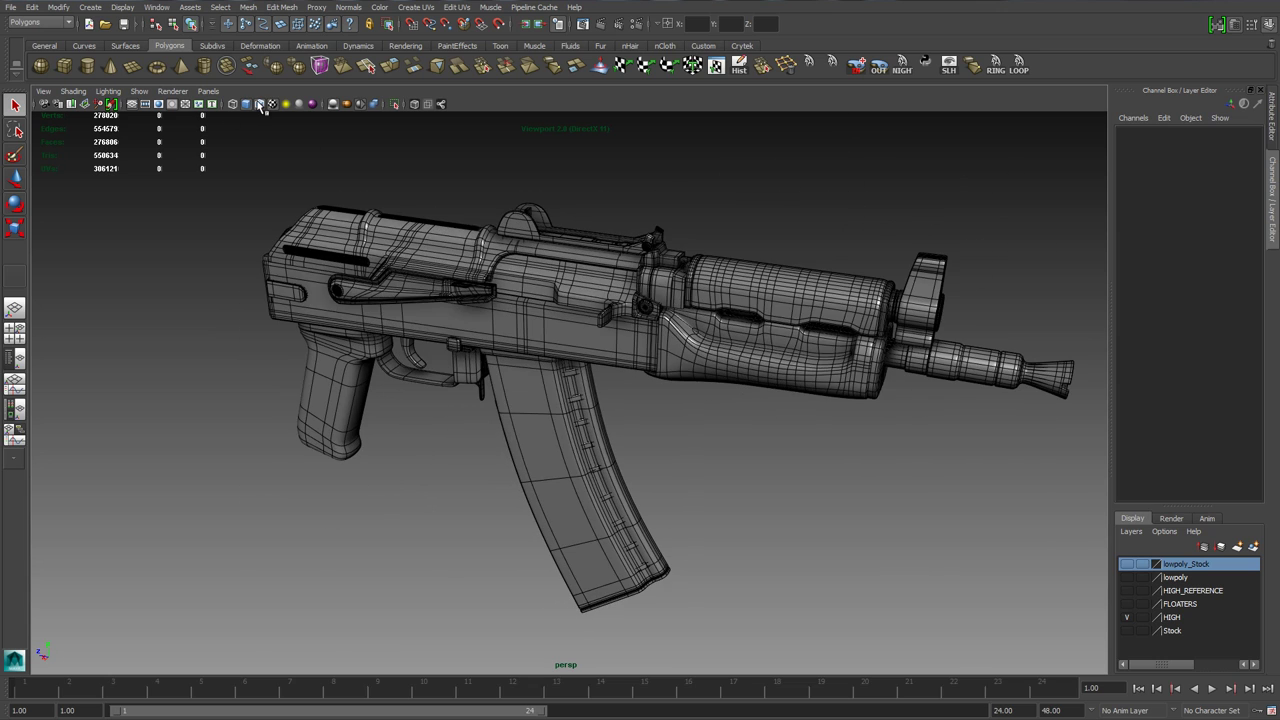
left_click(262, 106)
- Examine the high-poly rifle's grip, magazine, handguard and barrel up close and from both sides
mouse_move(530, 376)
left_mouse_down()
mouse_move(624, 371)
mouse_move(389, 357)
mouse_move(528, 352)
mouse_move(661, 390)
left_mouse_up()
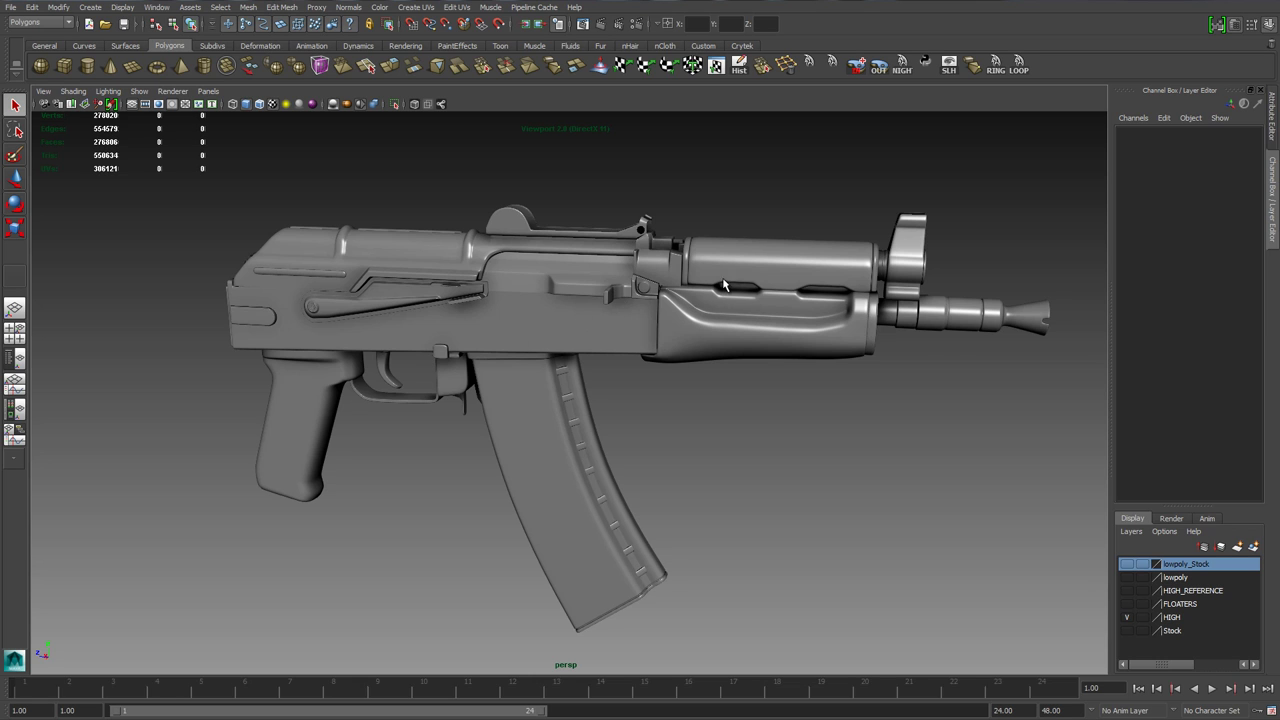
left_click_drag(425, 362, 431, 353)
left_click_drag(238, 374, 372, 334)
scroll(372, 340, "up", 3)
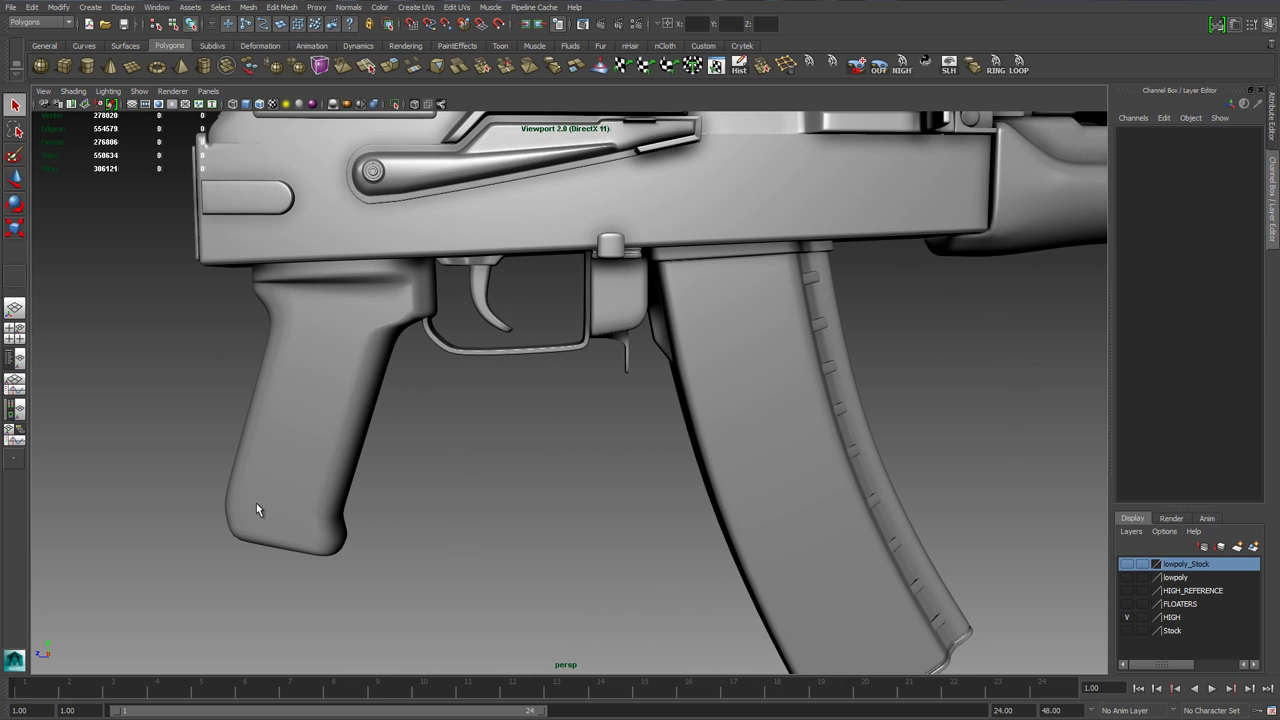
scroll(307, 326, "down", 5)
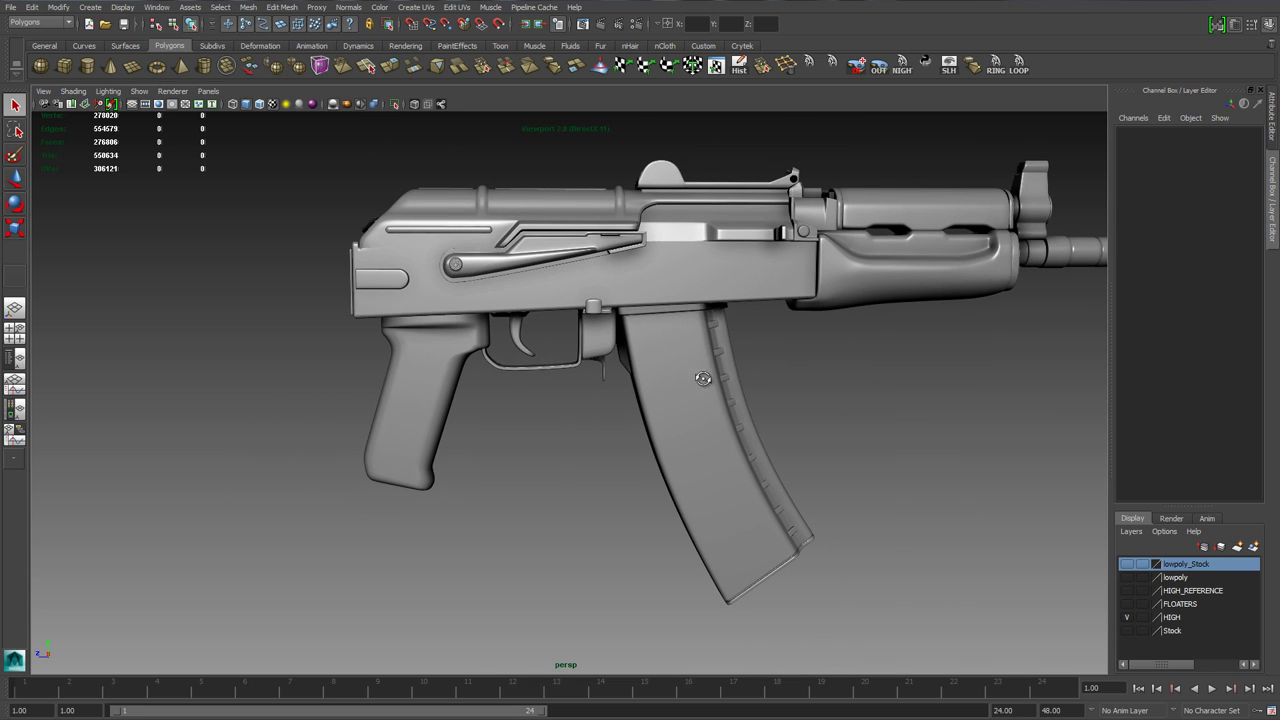
left_click_drag(706, 379, 473, 399)
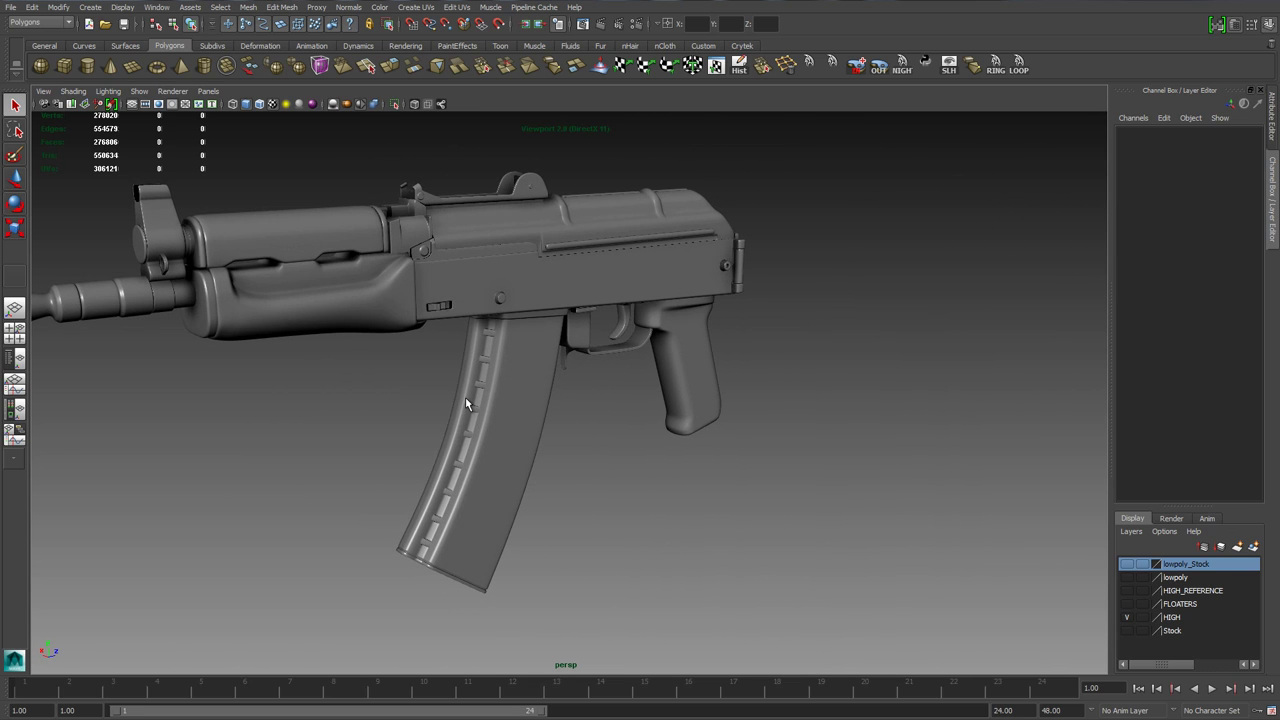
left_click_drag(327, 379, 508, 331)
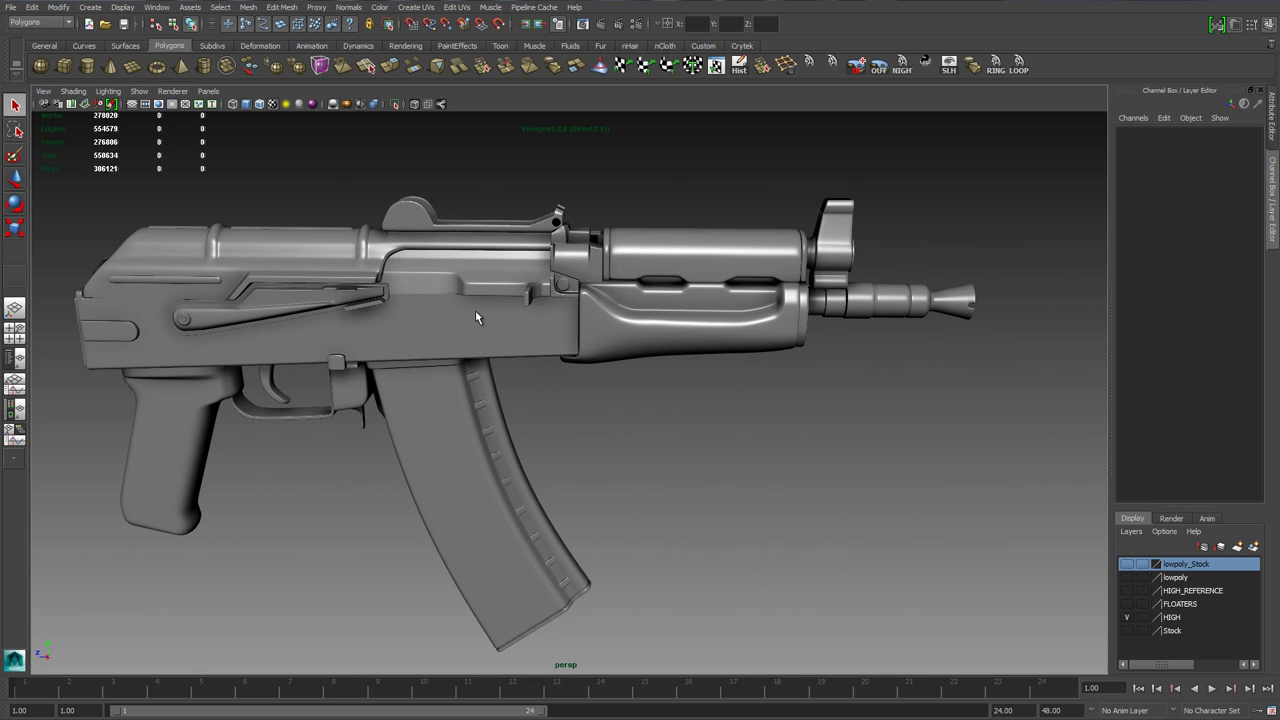
left_click_drag(636, 255, 561, 332)
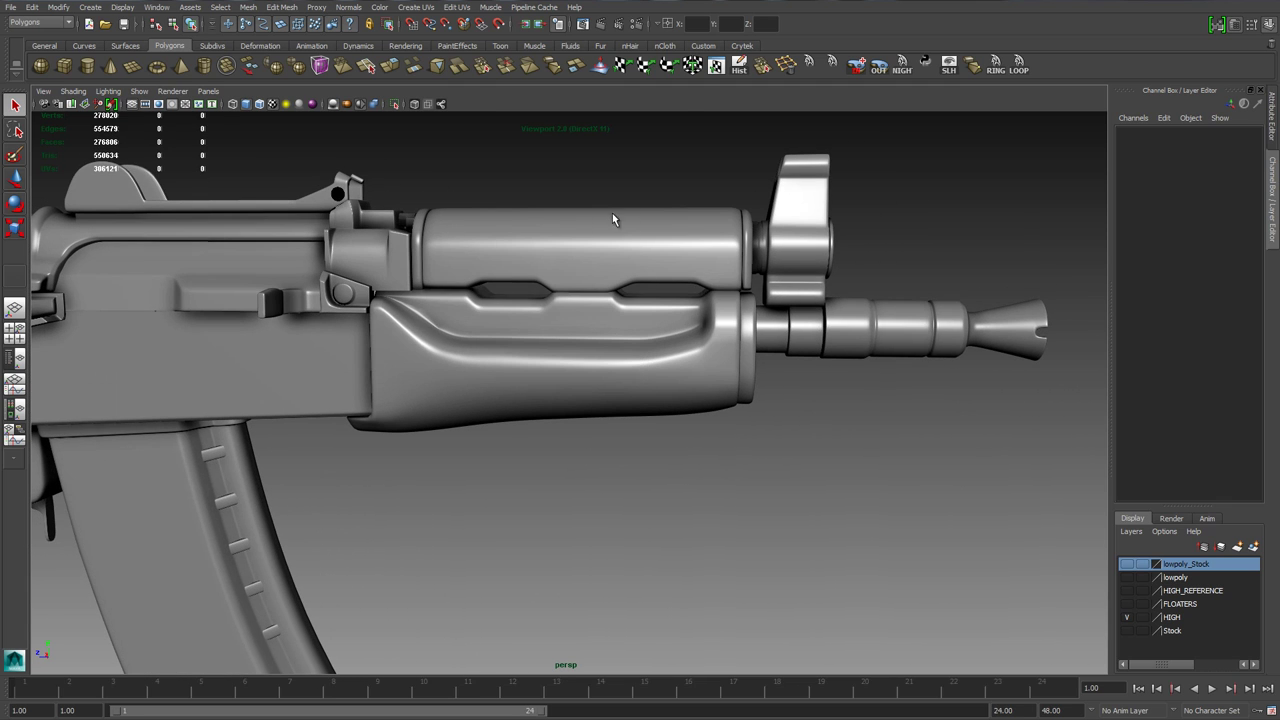
scroll(414, 423, "down", 6)
left_click_drag(501, 367, 554, 290)
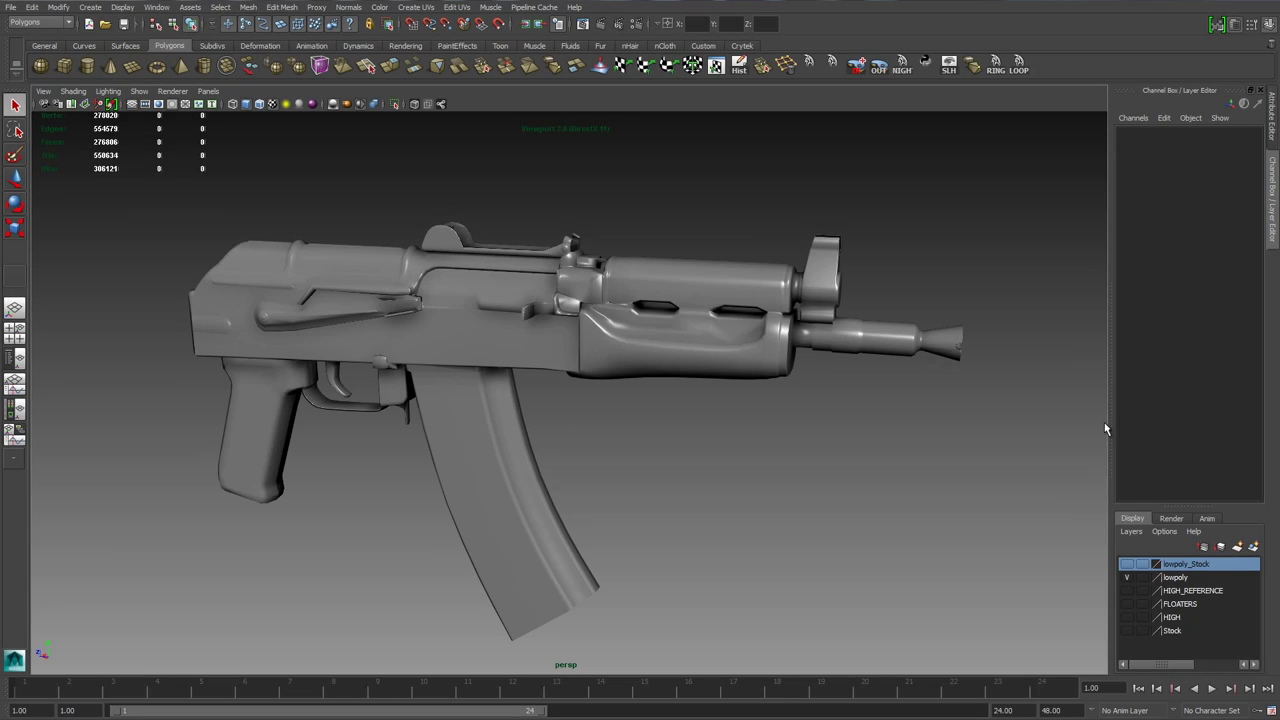
- Examine the low-poly version of the rifle from several angles
left_click_drag(709, 391, 392, 272)
left_click(496, 331)
left_click_drag(496, 331, 512, 298)
left_click(314, 229)
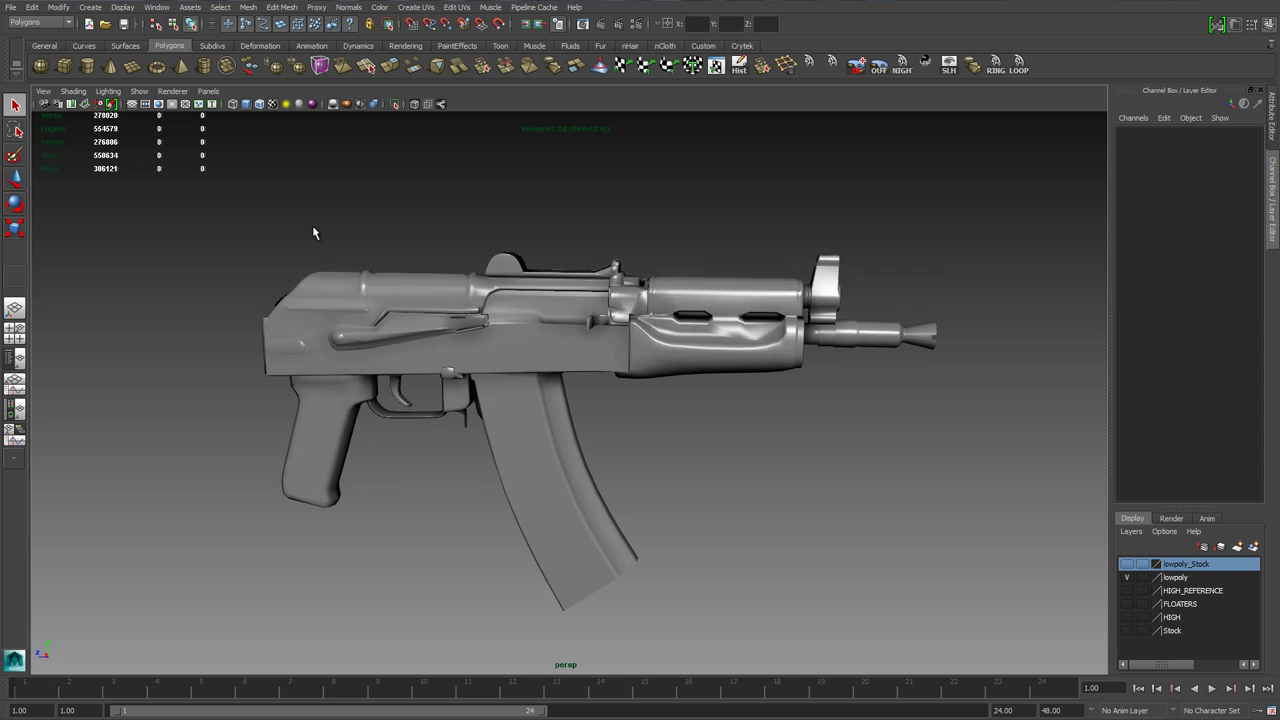
left_click_drag(314, 229, 357, 249)
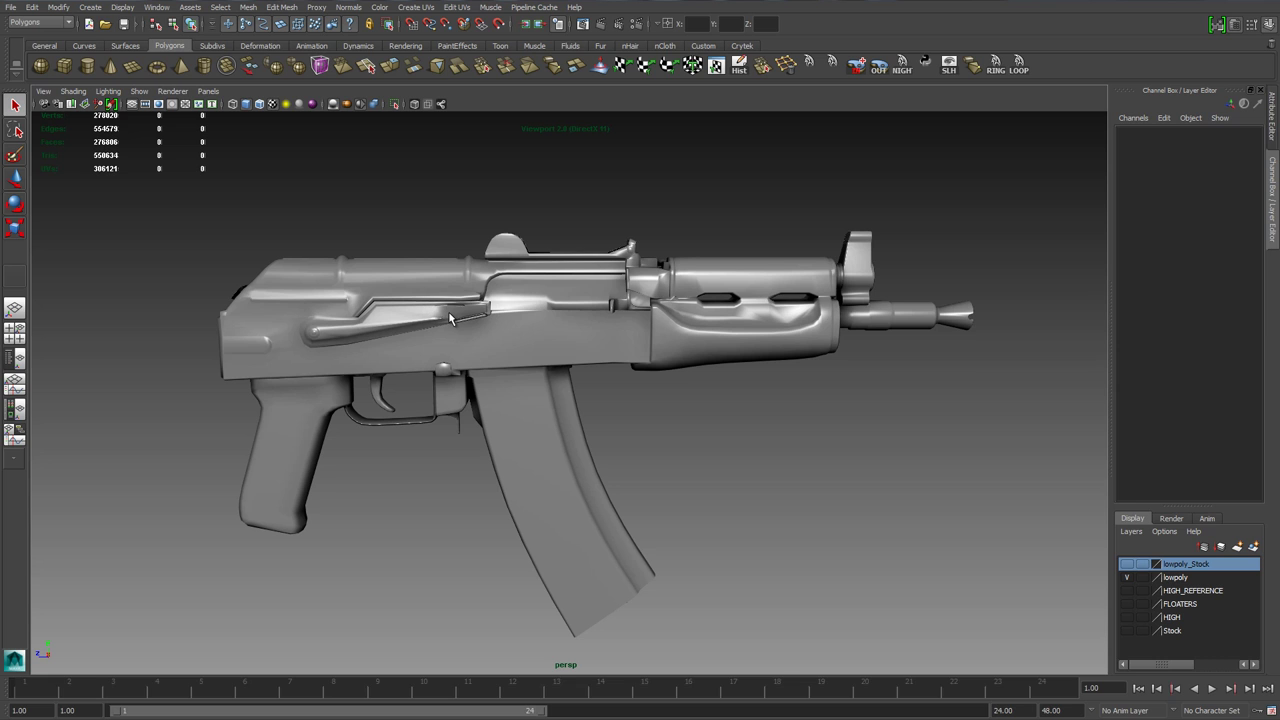
- Select the low-poly rifle and view its whole UV layout with shaded shells in the enlarged UV Texture Editor
left_click(583, 311)
left_click_drag(583, 311, 528, 339)
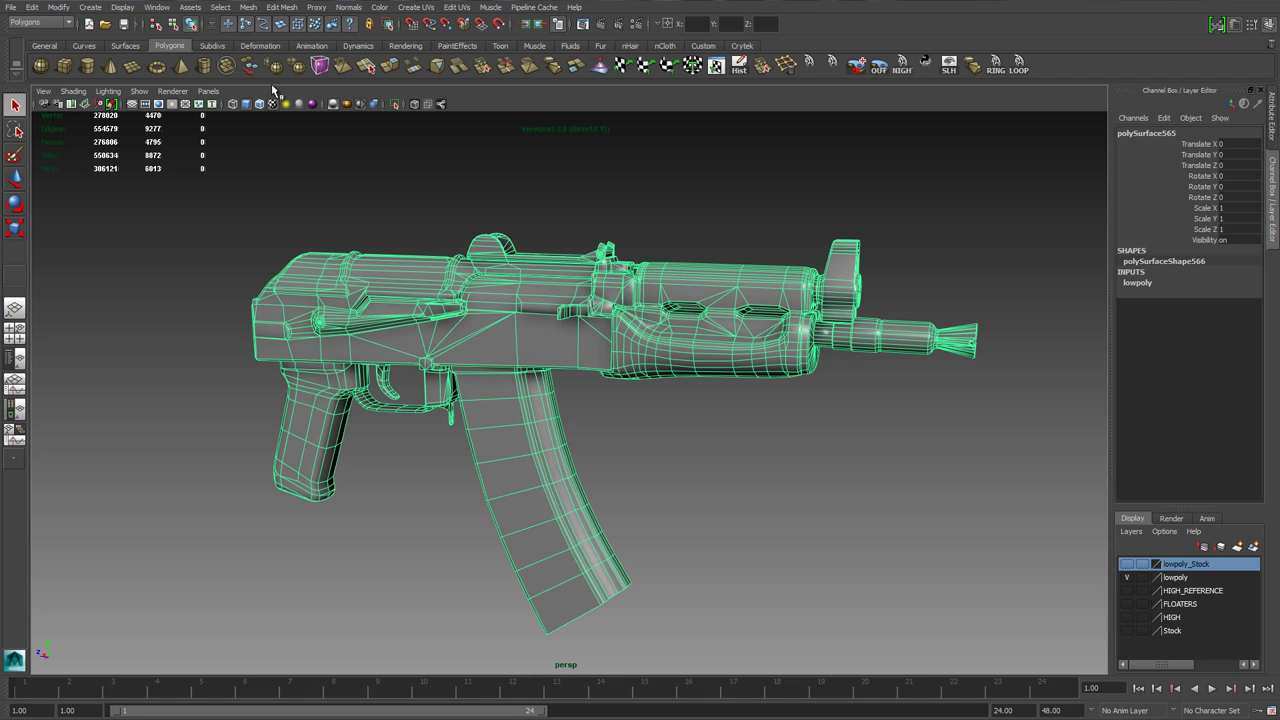
left_click(156, 7)
left_click(187, 184)
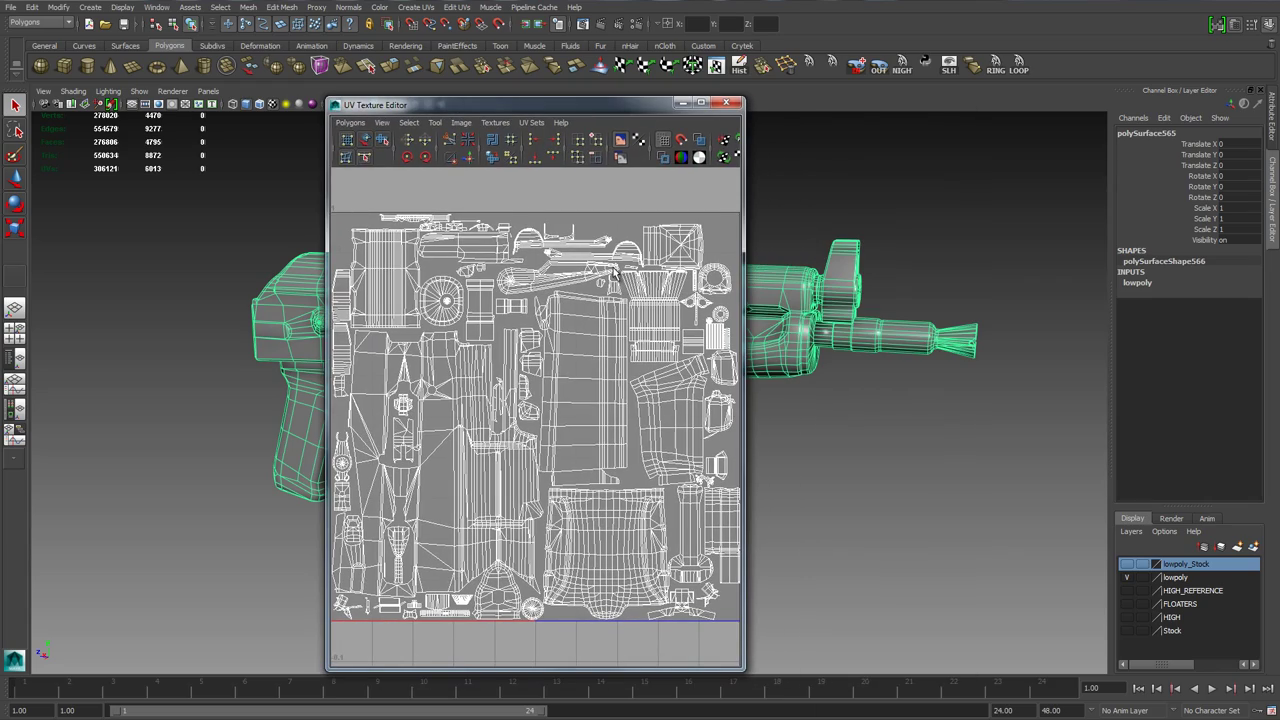
left_click_drag(769, 283, 931, 283)
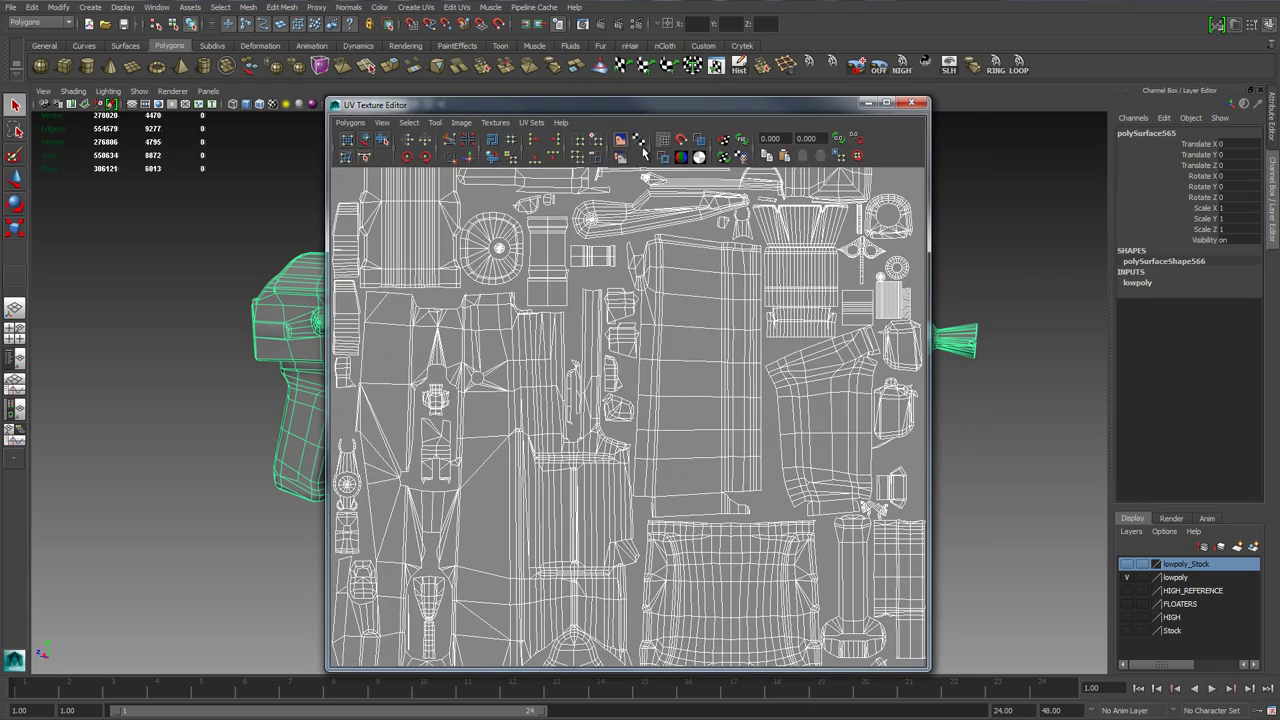
left_click(700, 139)
scroll(531, 285, "down", 5)
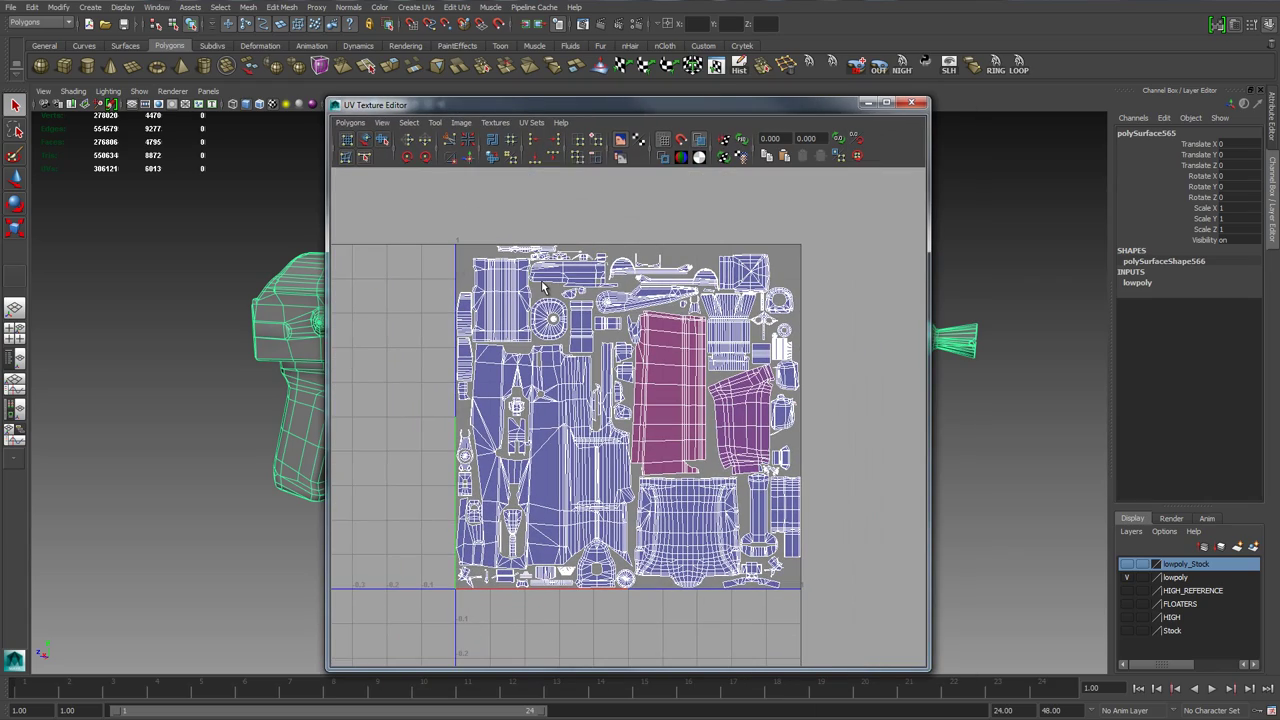
left_click_drag(541, 281, 525, 265)
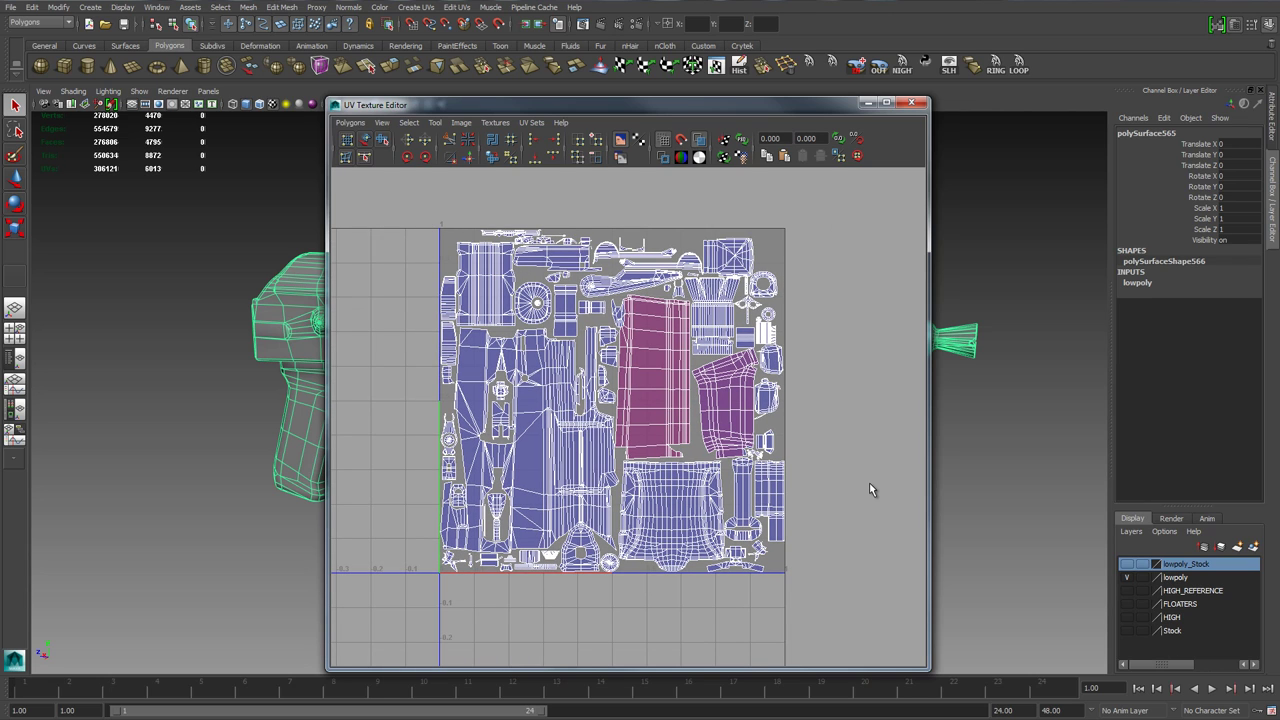
- Check the layout in UV component mode, then close the UV Texture Editor and return to object selection
key("F12")
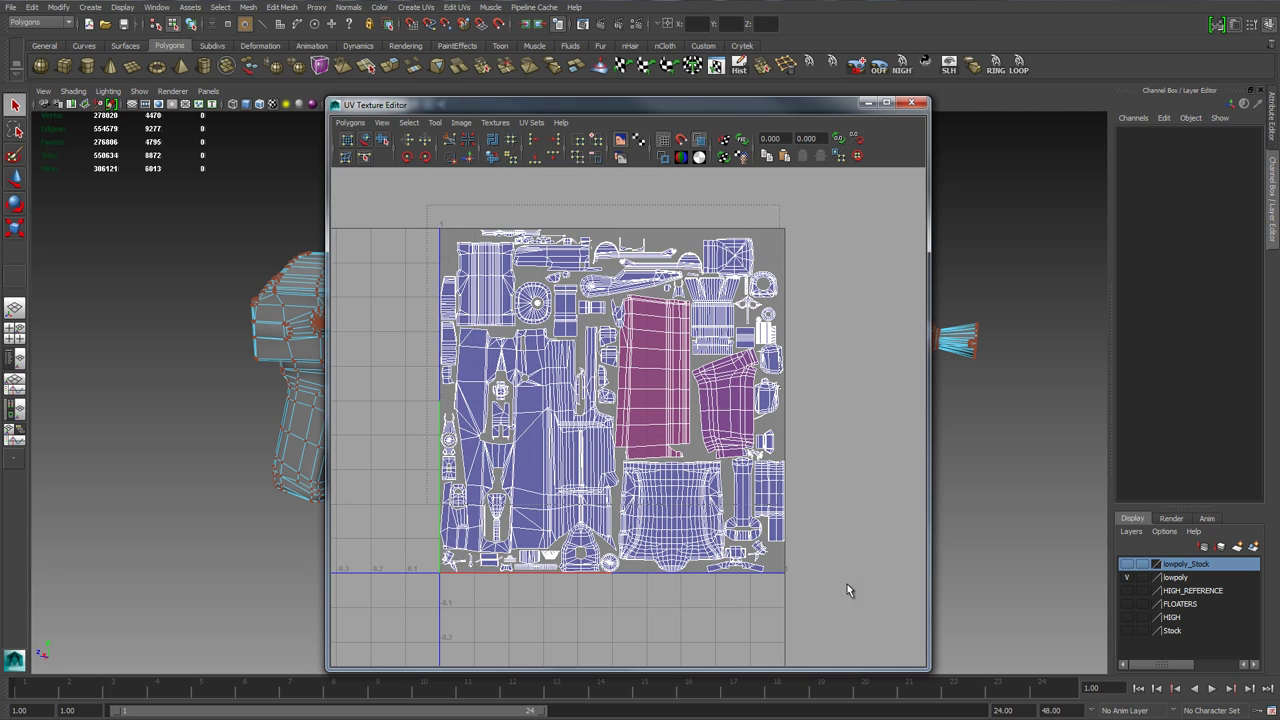
left_click_drag(847, 584, 849, 586)
left_click(838, 358)
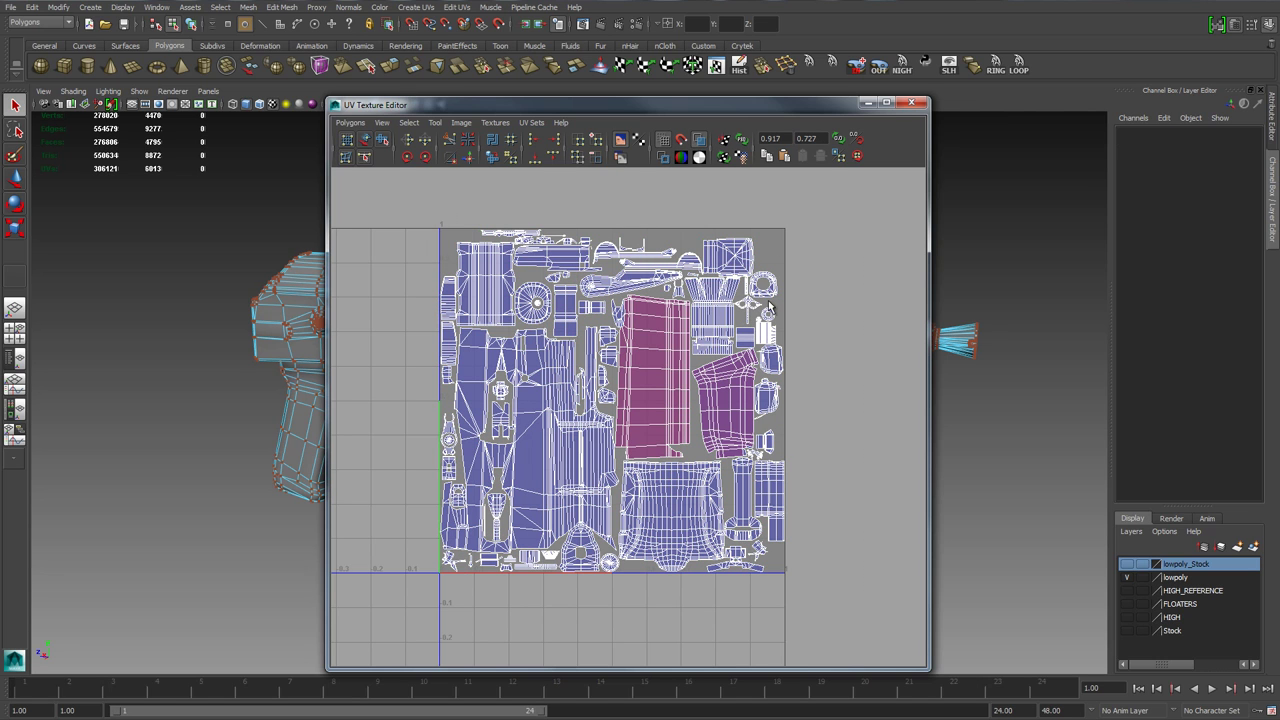
left_click(911, 102)
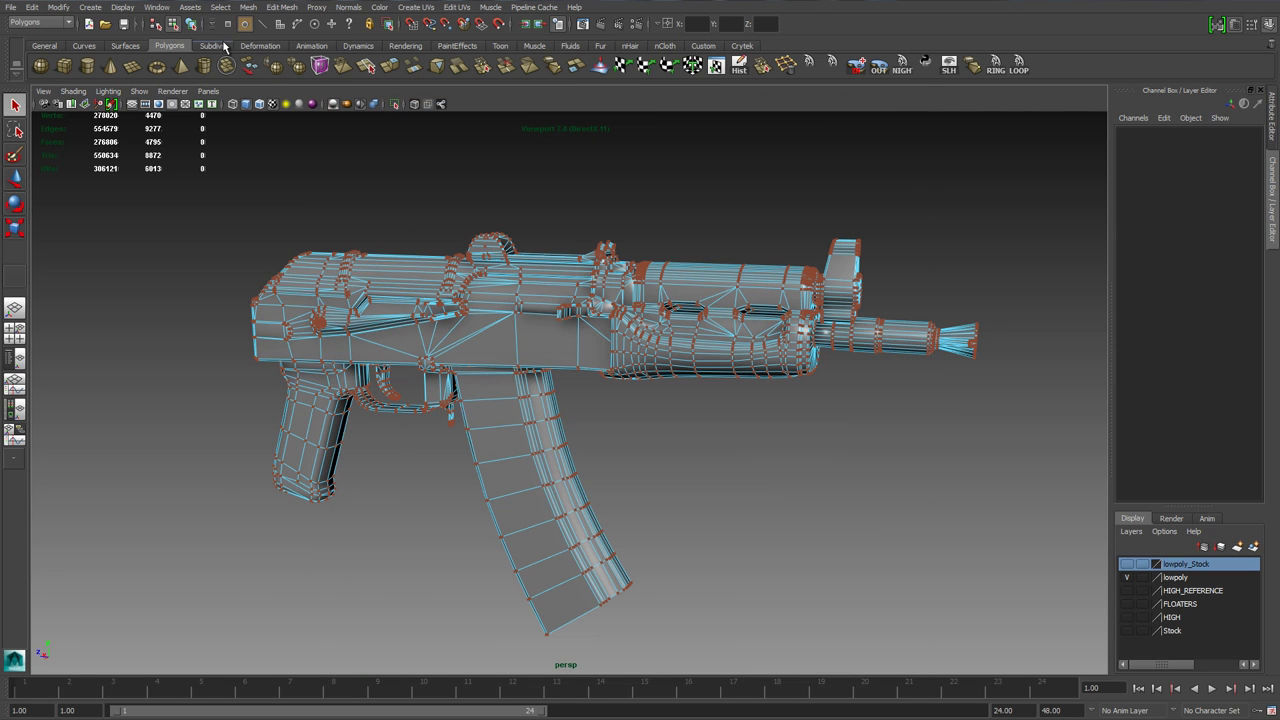
left_click(190, 25)
left_click_drag(343, 228, 361, 230)
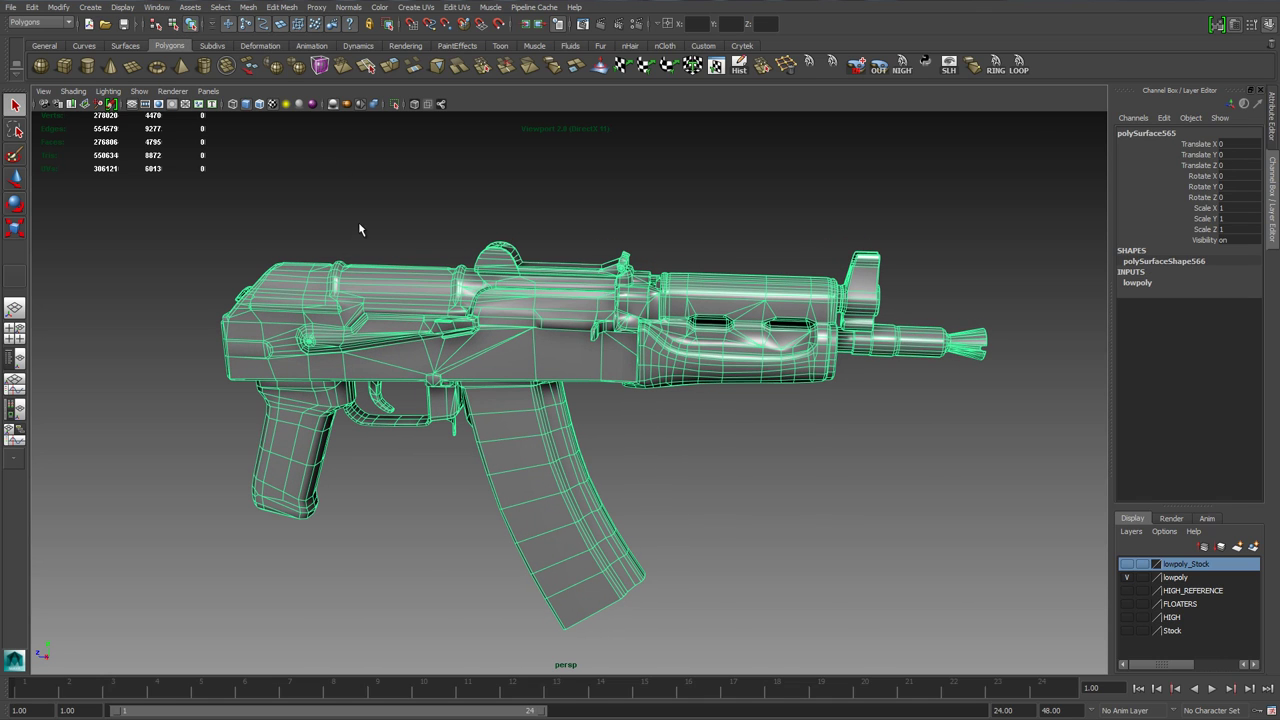
- Triangulate the low-poly rifle mesh and reselect it as an object
left_click(256, 9)
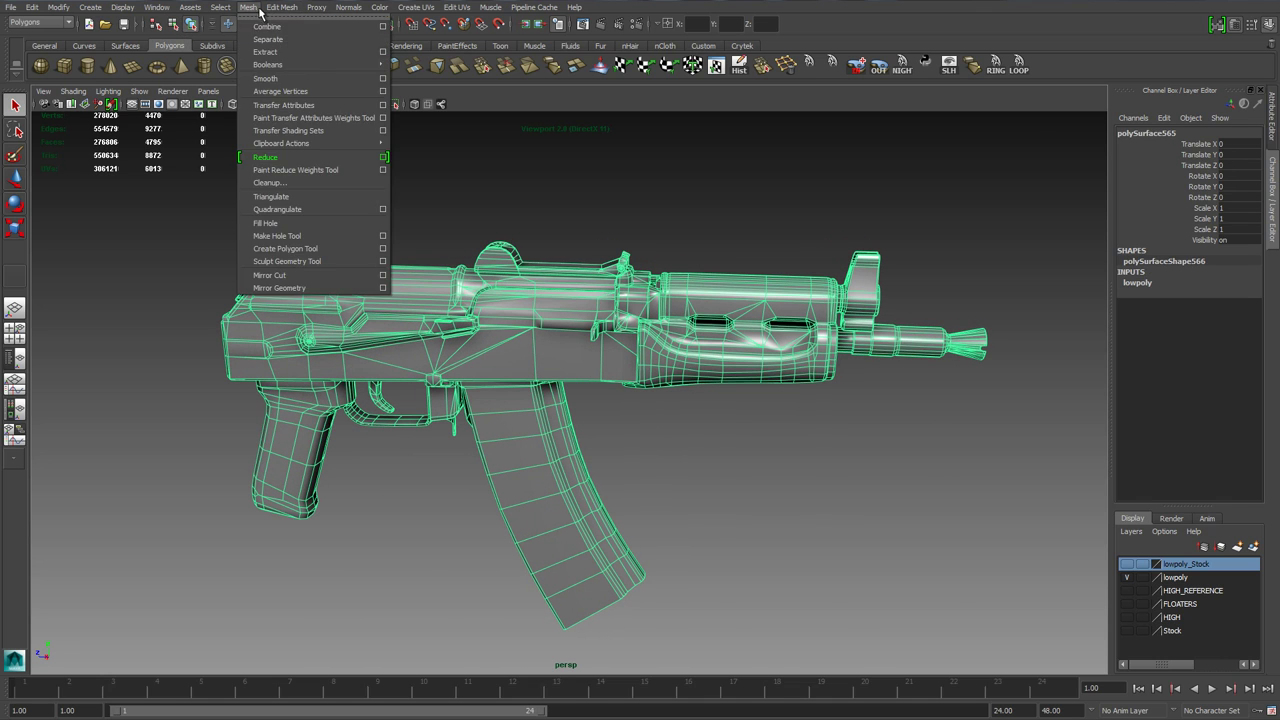
left_click(272, 196)
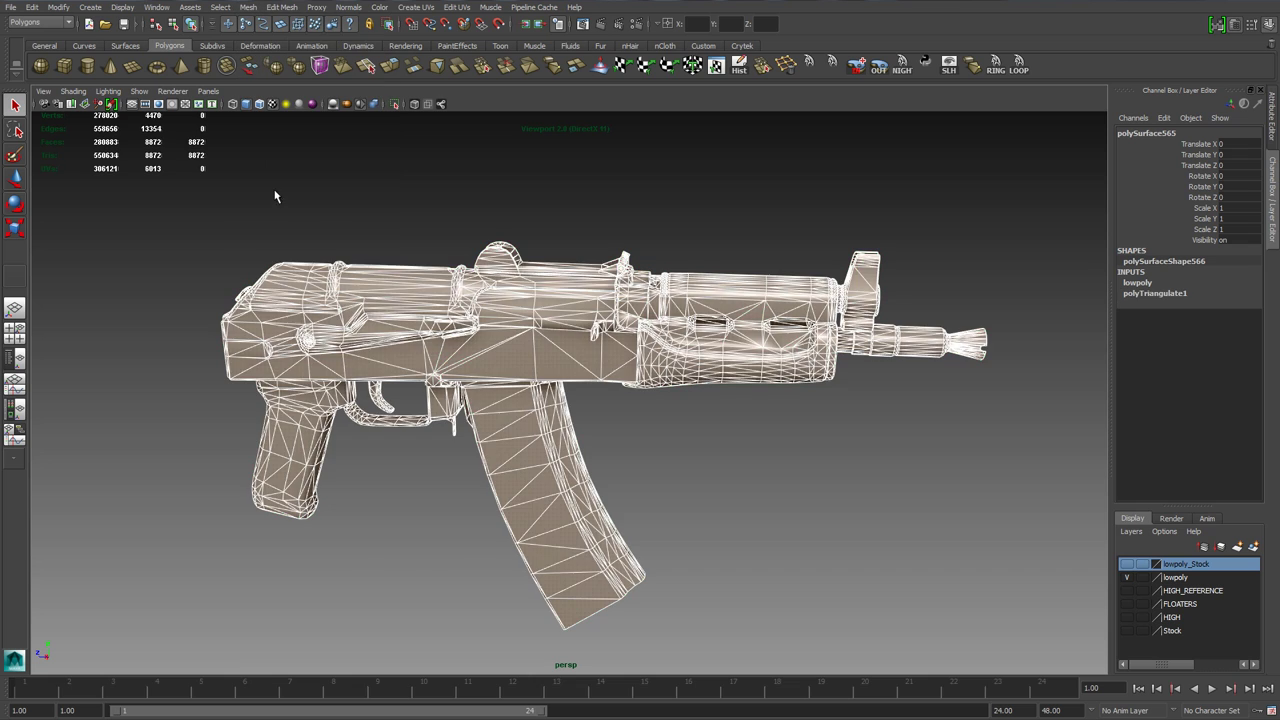
left_click(510, 333)
- Start an OBJ export of the selected mesh and browse to Quixel\Video Production\nDo2 Full-Length
left_click(12, 8)
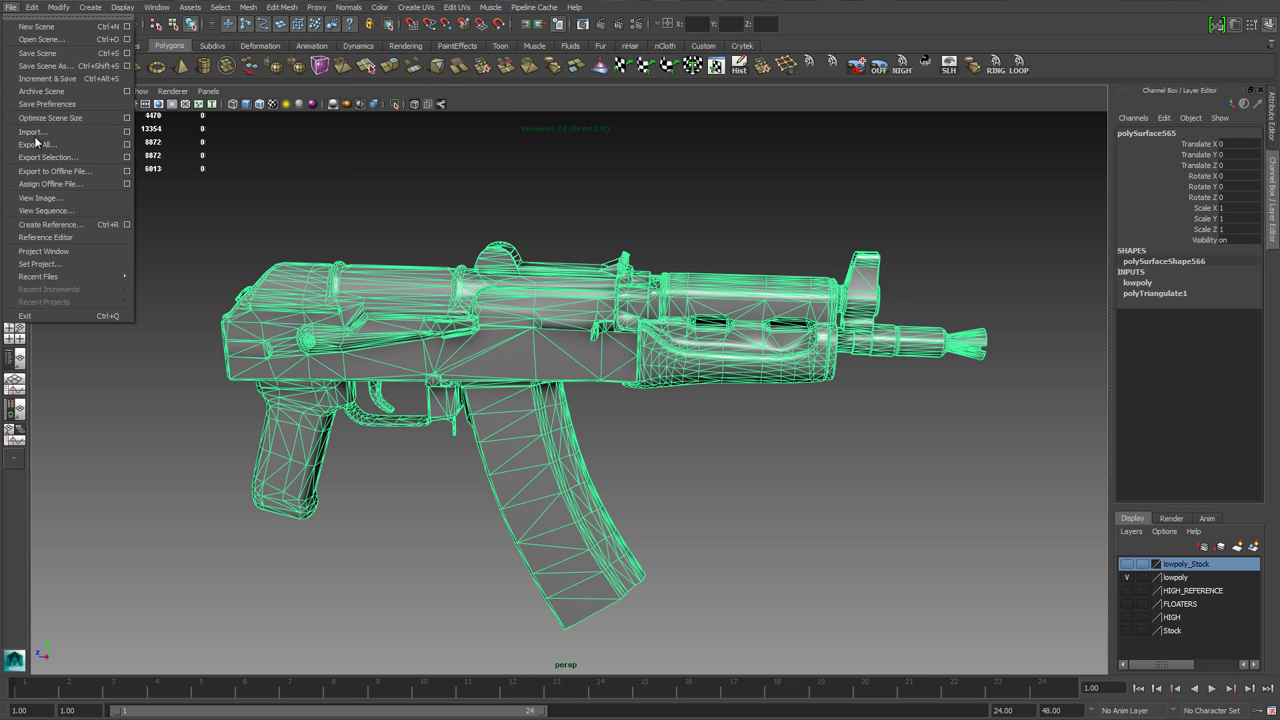
left_click(45, 157)
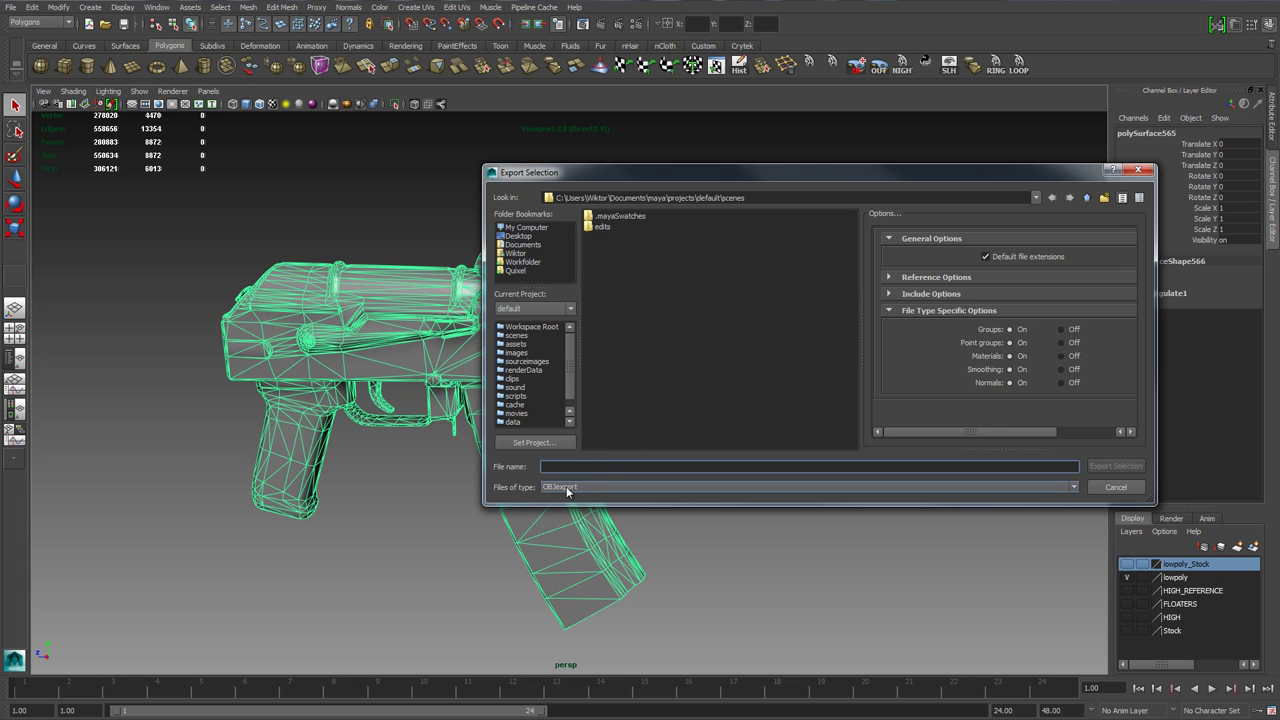
left_click(515, 271)
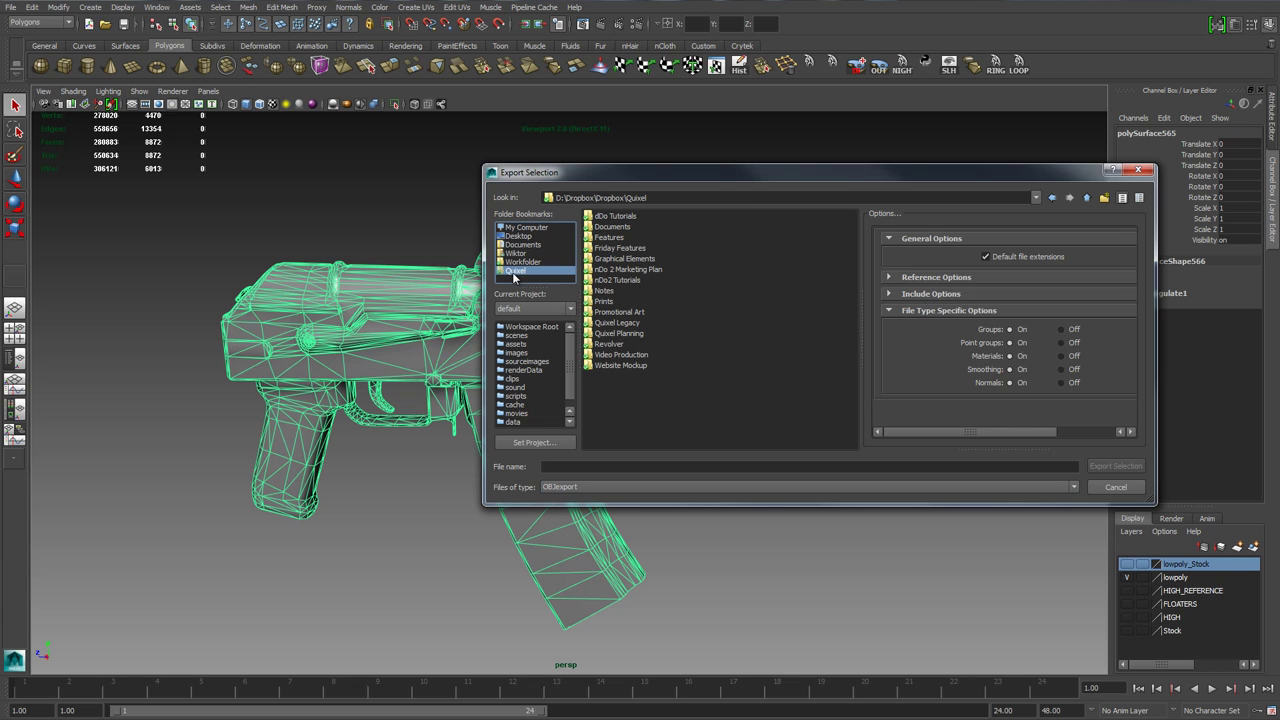
double_click(615, 355)
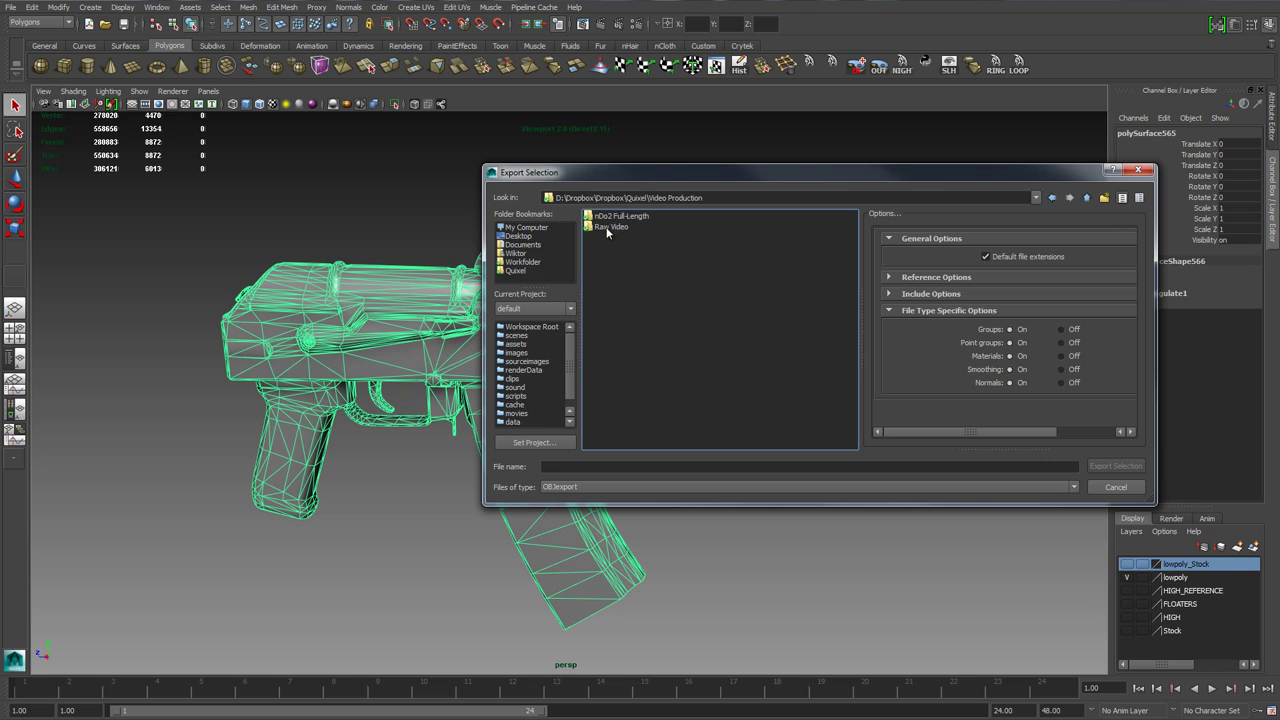
double_click(618, 216)
- Create a folder named "Tutorial Bakes" in the export location and open it
left_click(1104, 197)
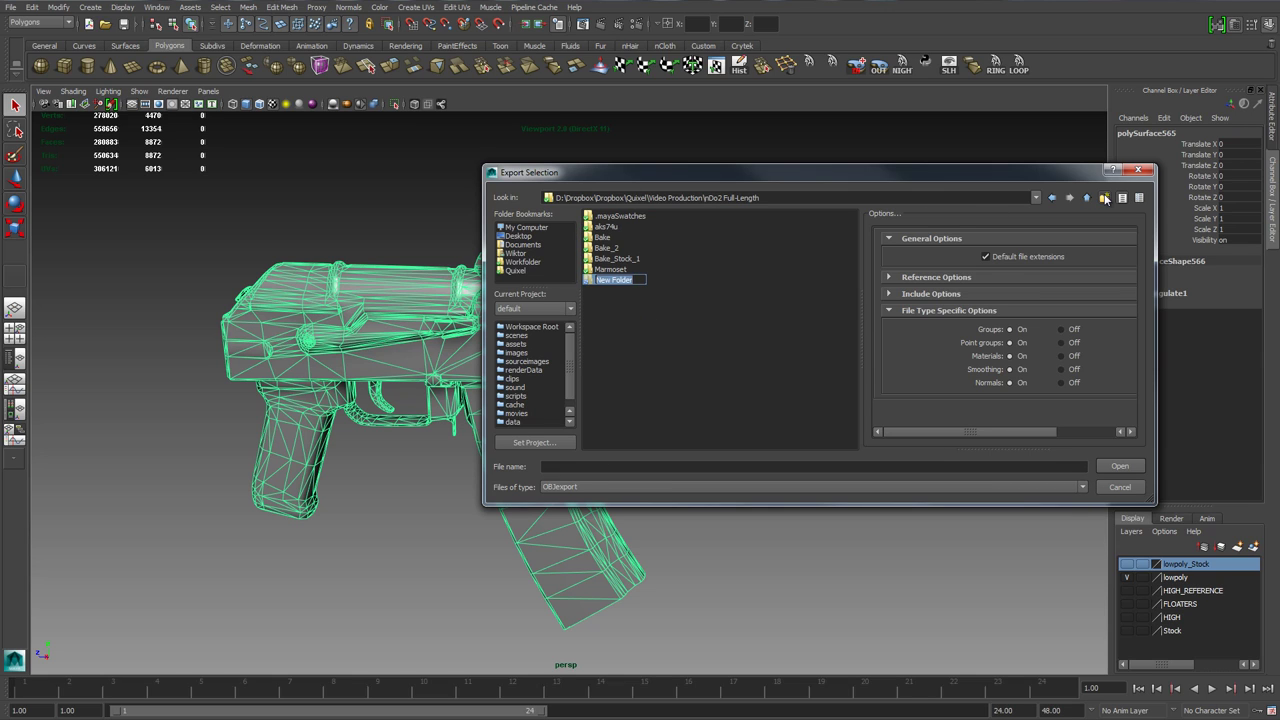
type("Tutorial Bakes")
key("Return")
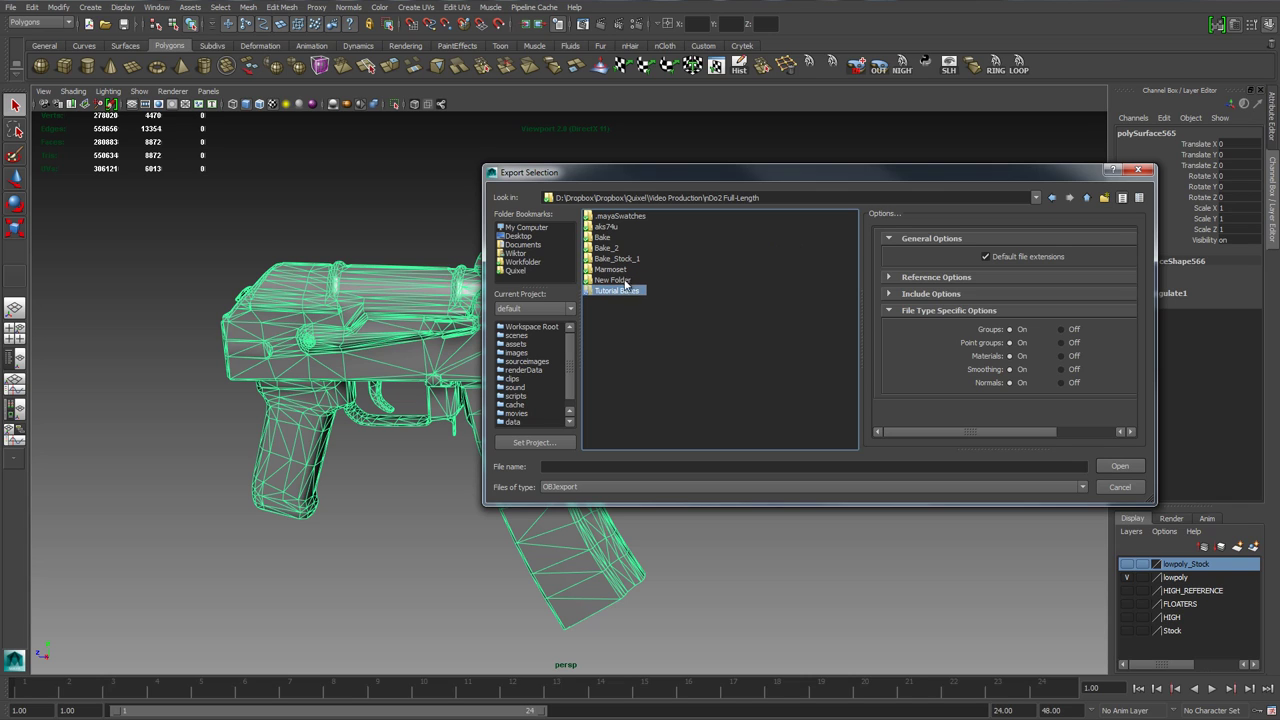
double_click(619, 280)
- Name the export file "lowpoly" and export the triangulated mesh as OBJ
left_click(611, 466)
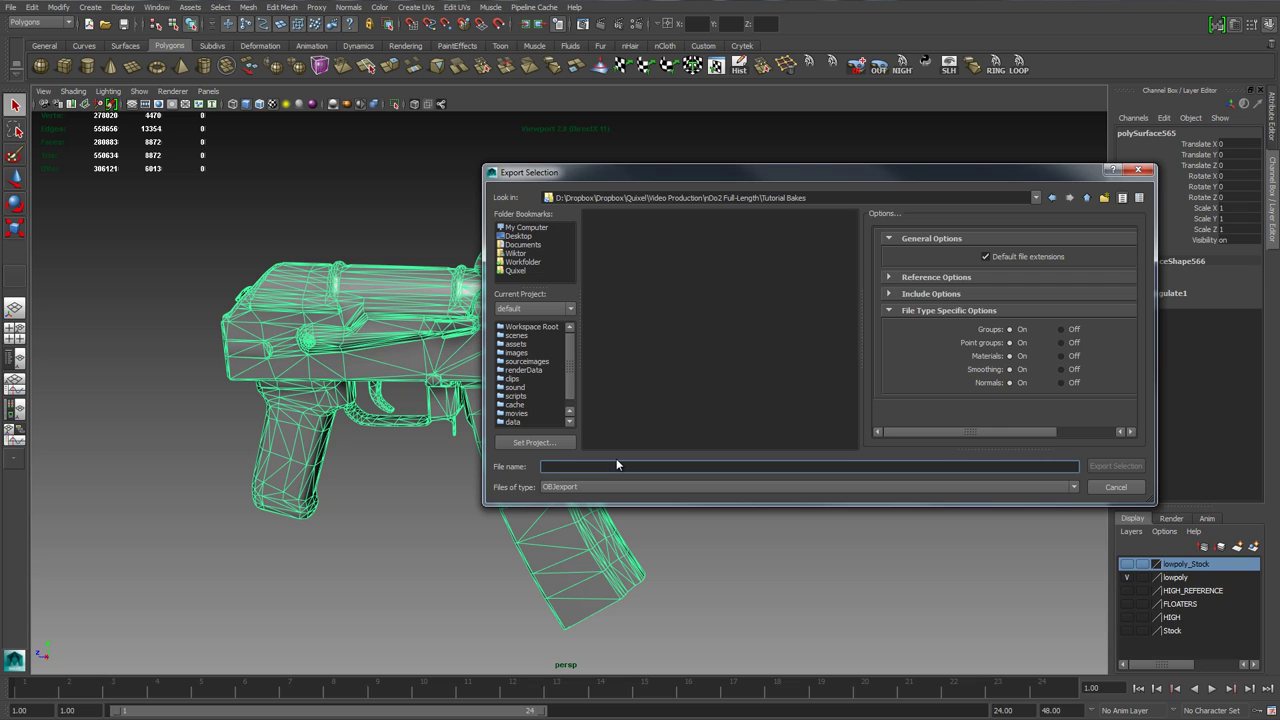
type("lowpo")
key("BackSpace")
key("BackSpace")
key("BackSpace")
key("BackSpace")
key("BackSpace")
type("lowpoly")
key("Return")
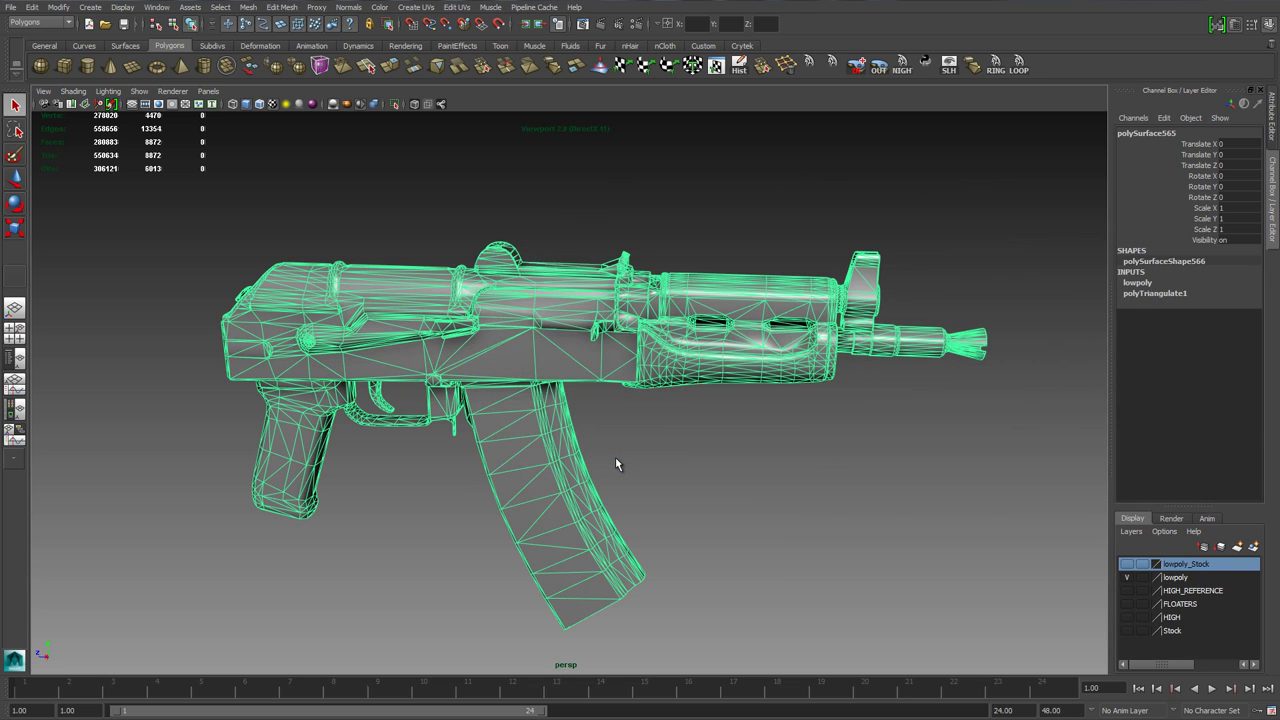
- Undo the triangulation of the low-poly rifle and deselect the mesh
key("ctrl+z")
left_click(545, 375)
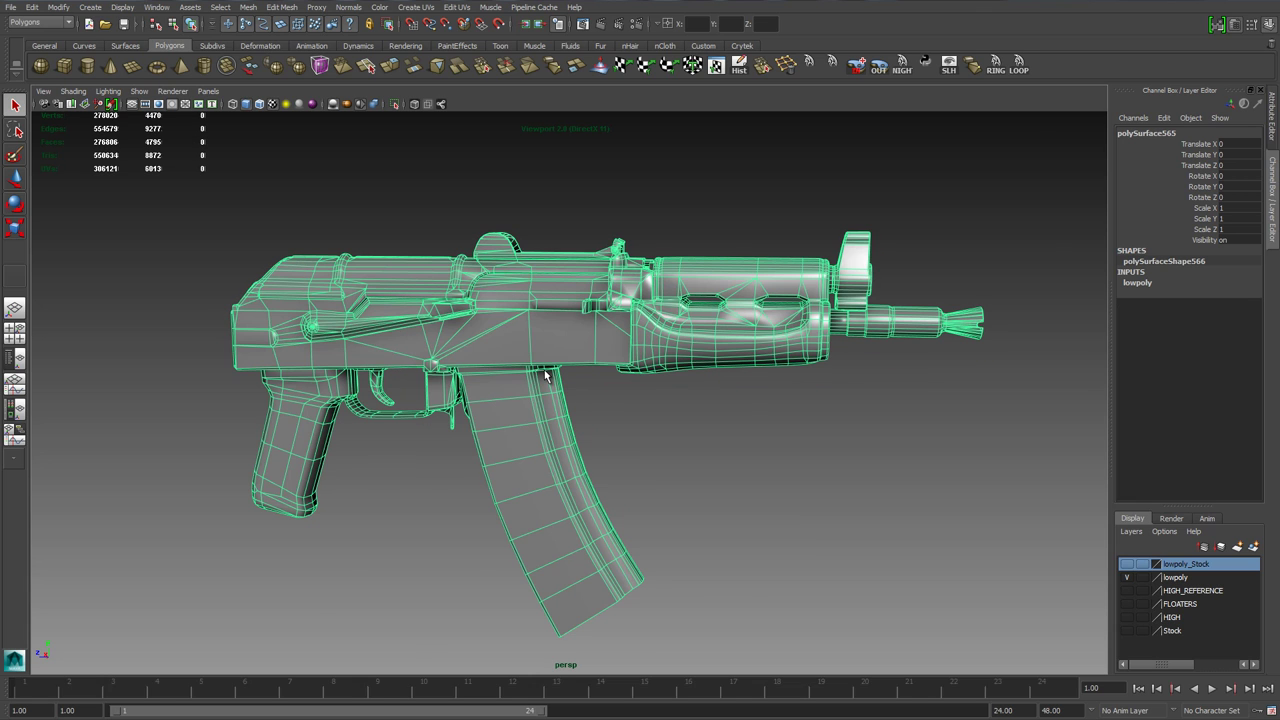
left_click_drag(428, 305, 442, 261)
left_click(377, 221)
left_click_drag(482, 338, 513, 332)
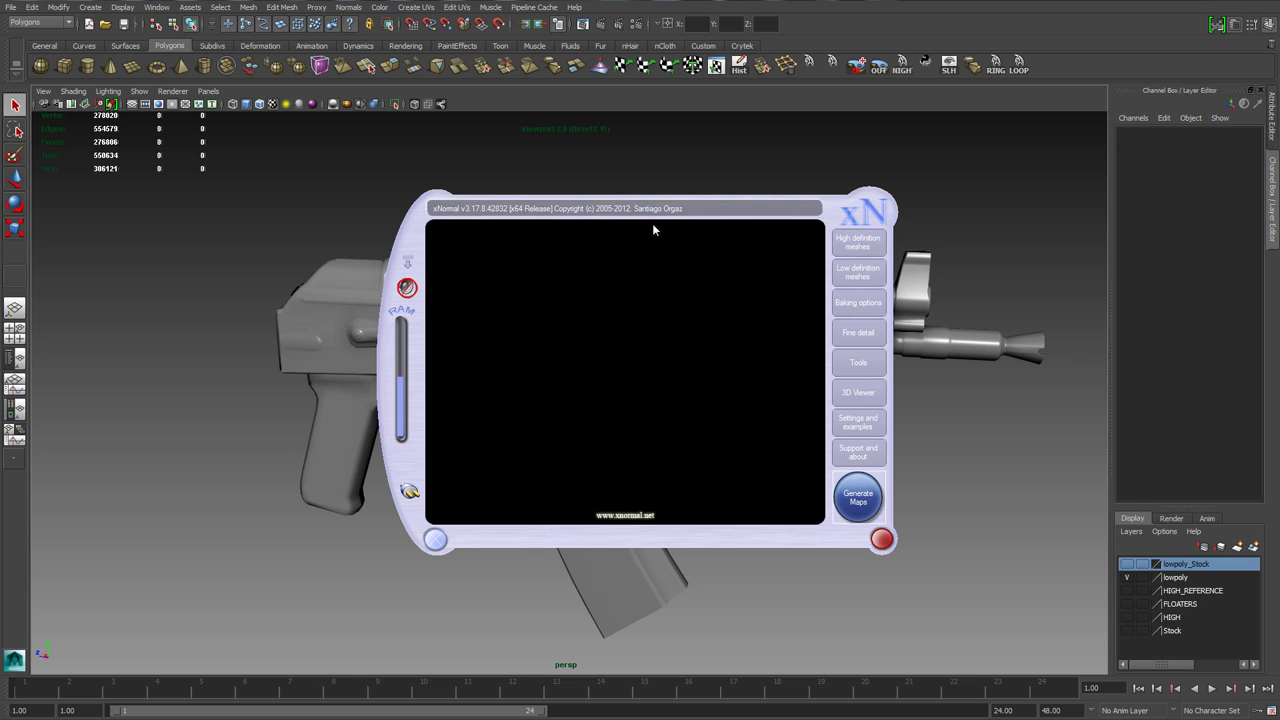
- Clear all entries from the high definition meshes list in xNormal
left_click(849, 249)
left_click(702, 486)
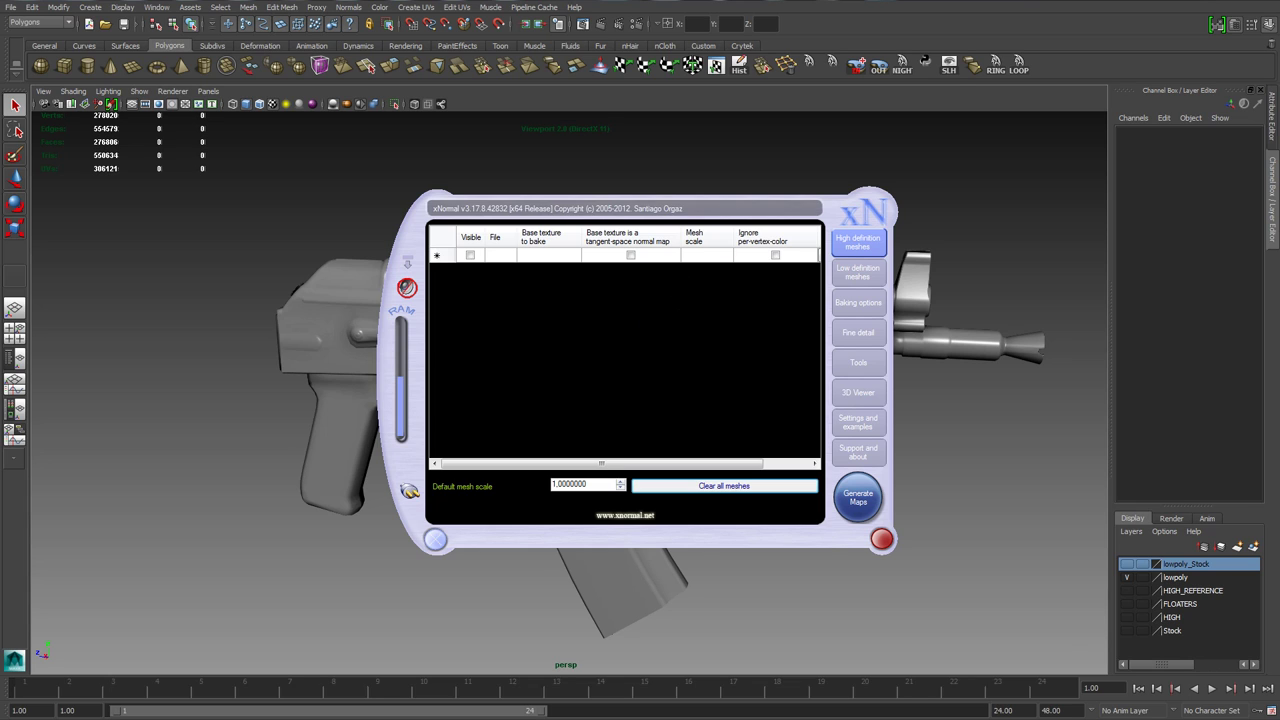
- Hide the lowpoly layer, show the HIGH layer, and select all the high-poly rifle meshes
left_click(1121, 550)
left_click(1127, 578)
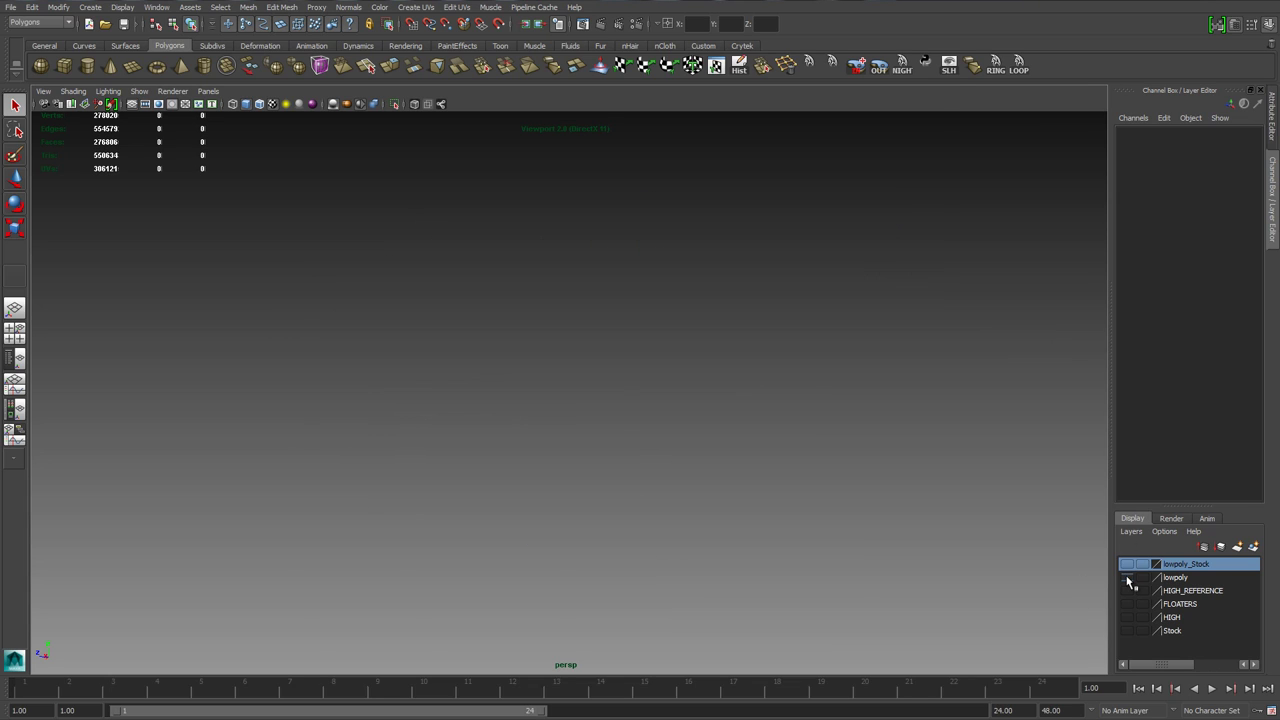
left_click(1128, 617)
left_click_drag(733, 431, 572, 348)
left_click_drag(264, 229, 803, 506)
scroll(525, 330, "up", 3)
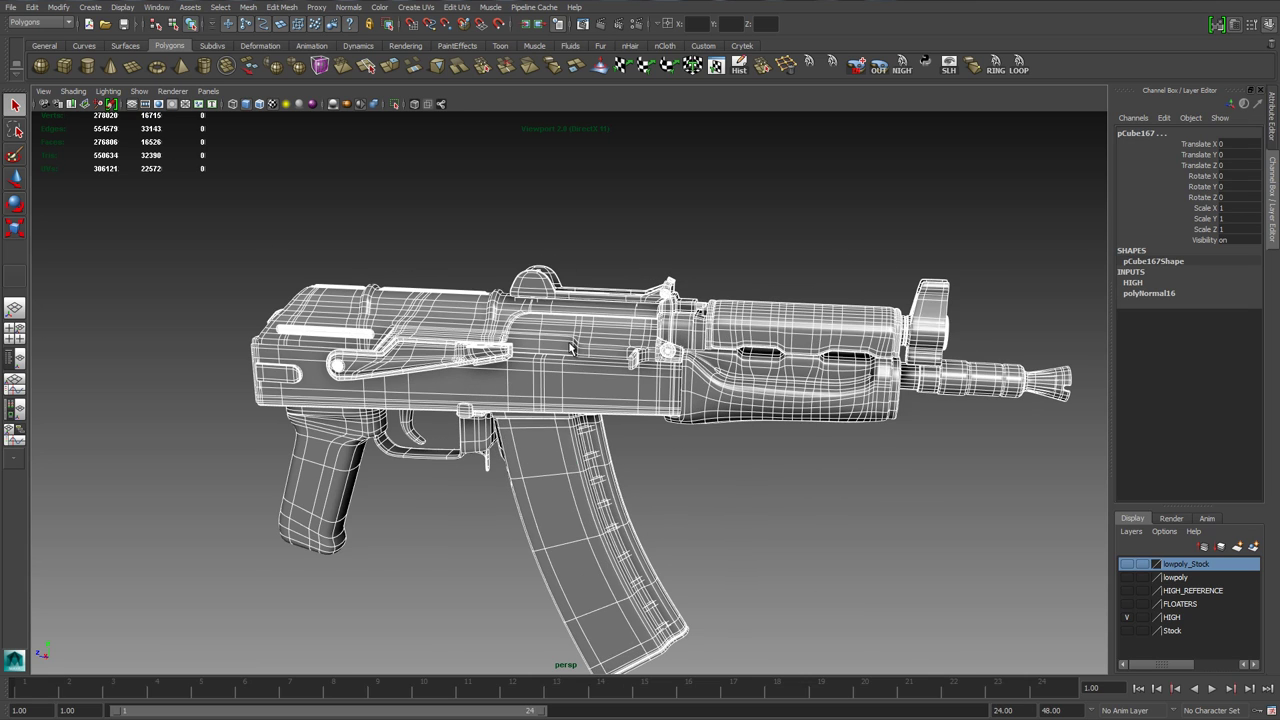
- Smooth the selected high-poly meshes exponentially with 2 division levels and close the Smooth options
left_click(248, 7)
left_click(382, 78)
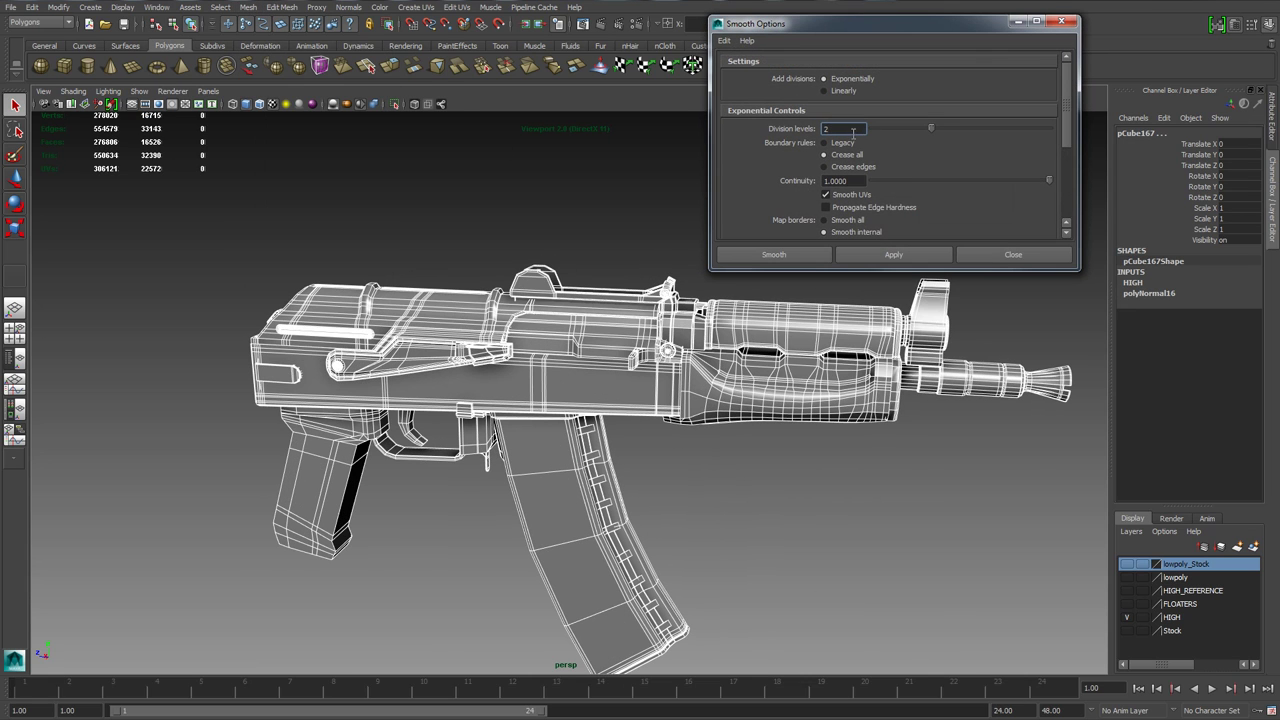
left_click(880, 252)
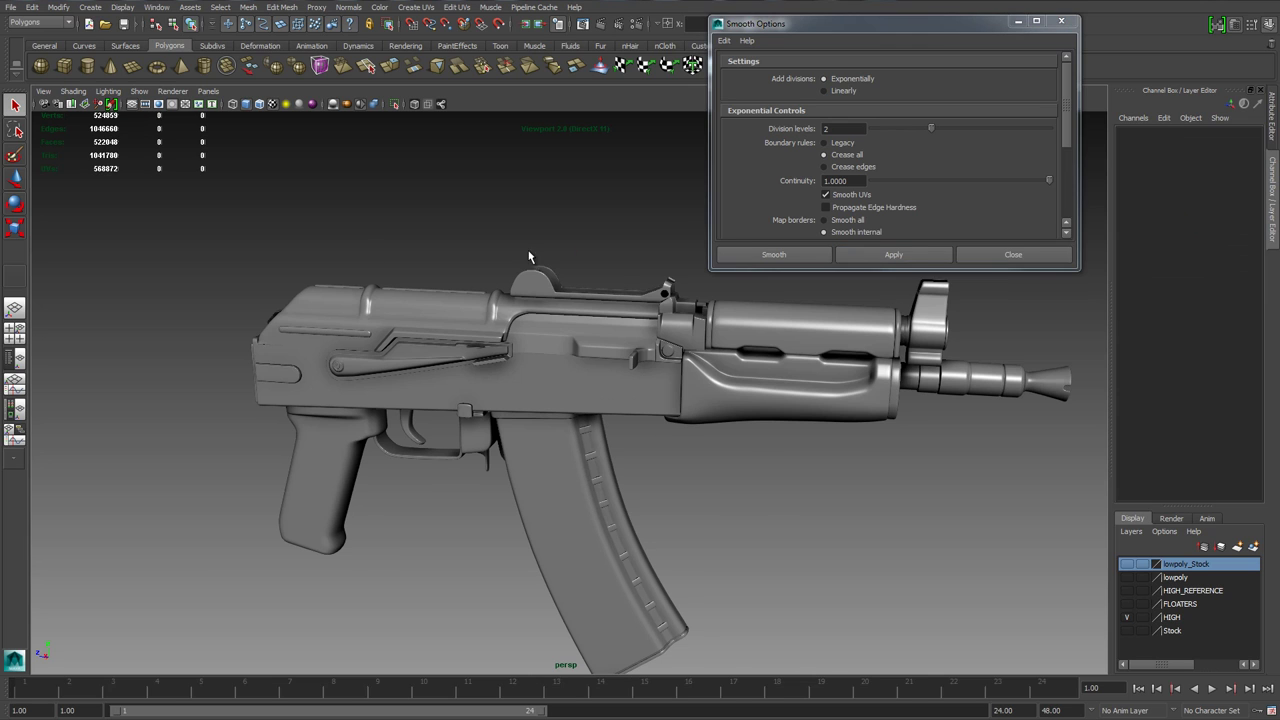
left_click(990, 250)
- Export the selected smoothed high-poly meshes as an OBJ file named "Highpoly" in the Tutorial Bakes folder
left_click(478, 296)
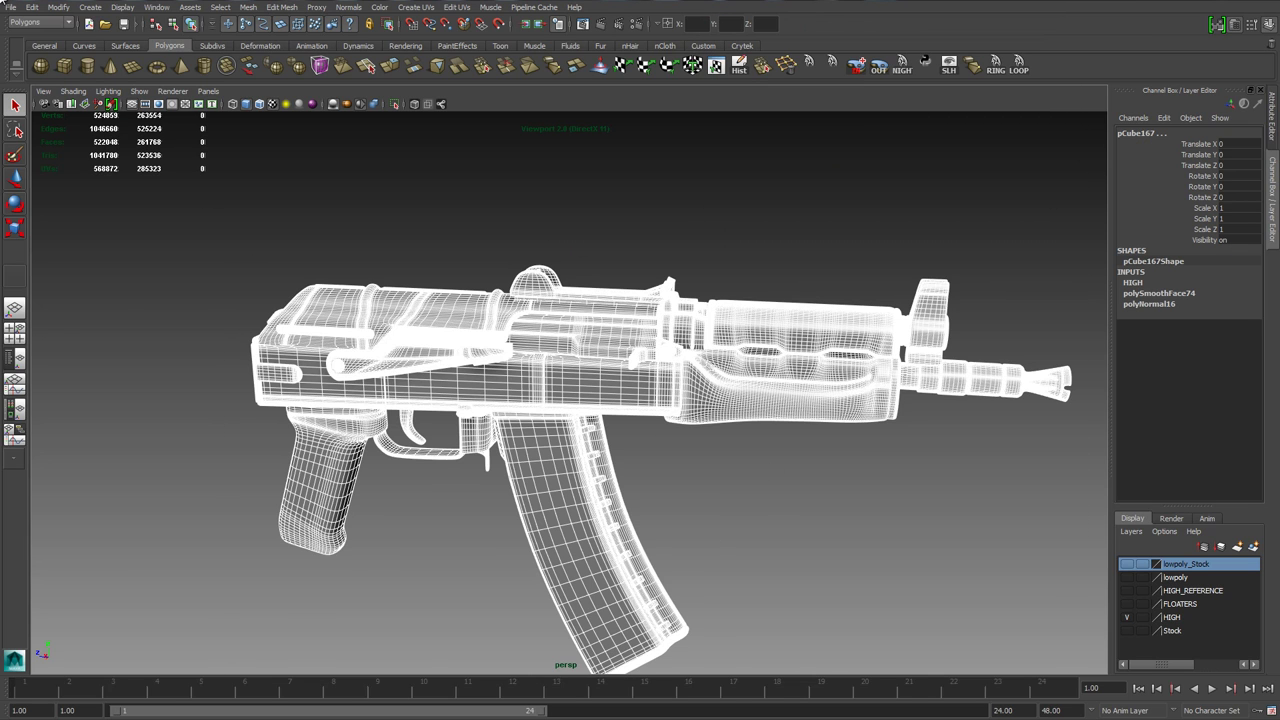
left_click(10, 7)
left_click(68, 157)
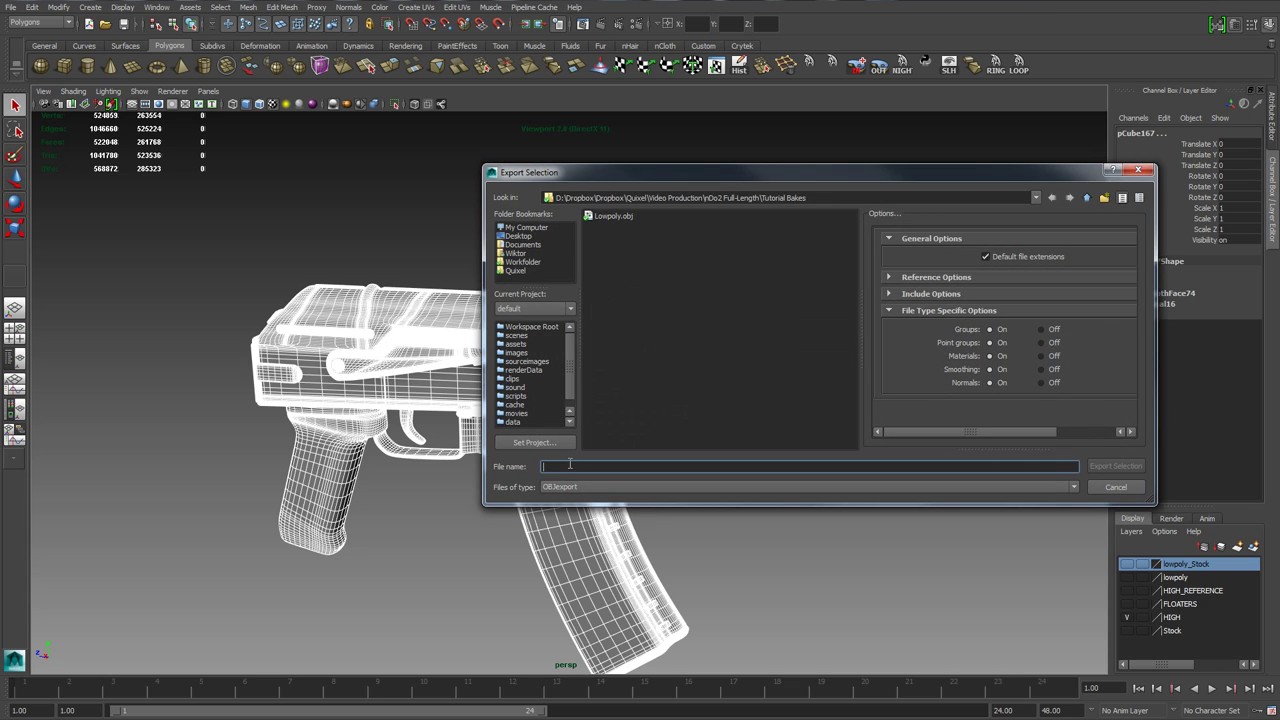
type("Highpoly")
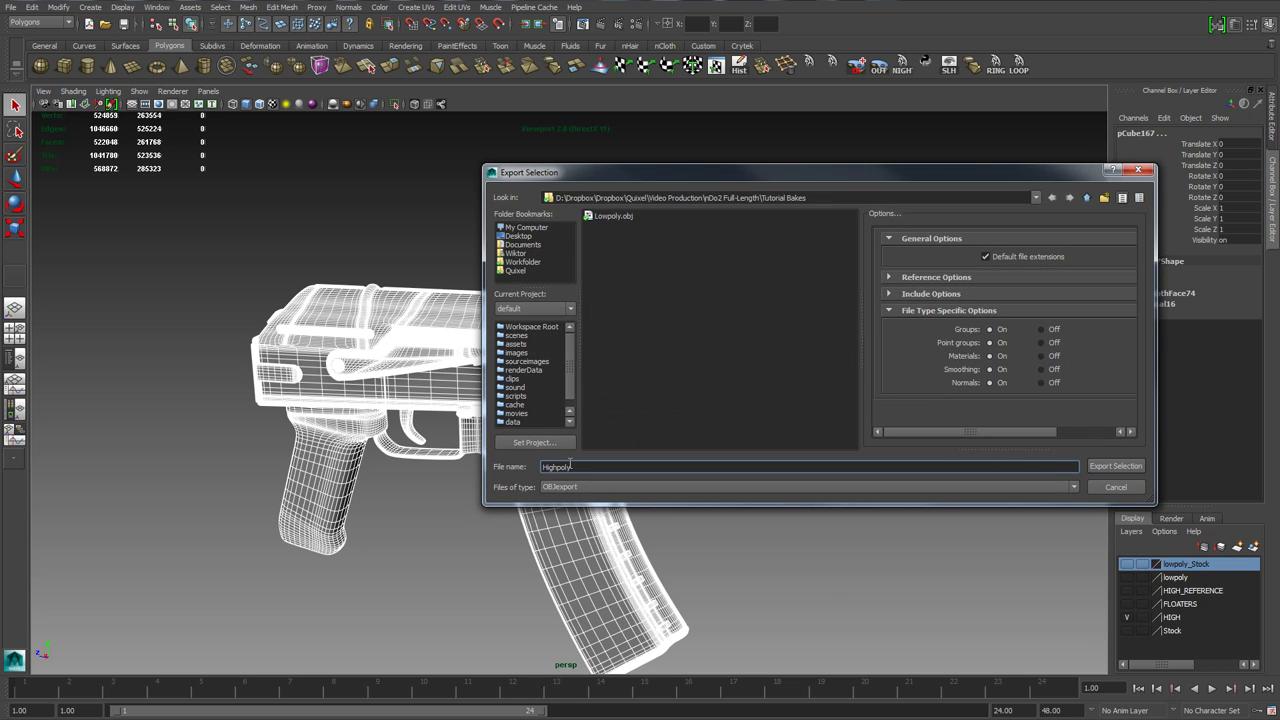
key("Return")
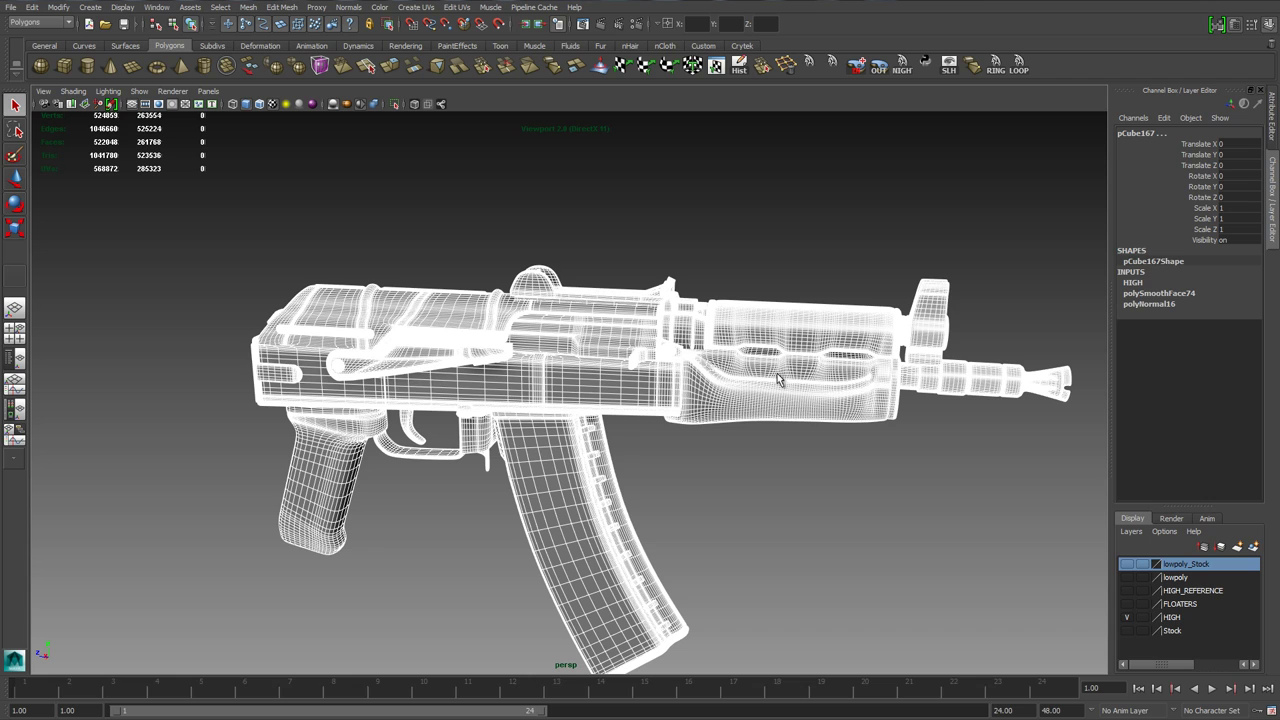
- Undo the smoothing of the high-poly rifle and deselect the meshes
key("ctrl+z")
key("shift+z")
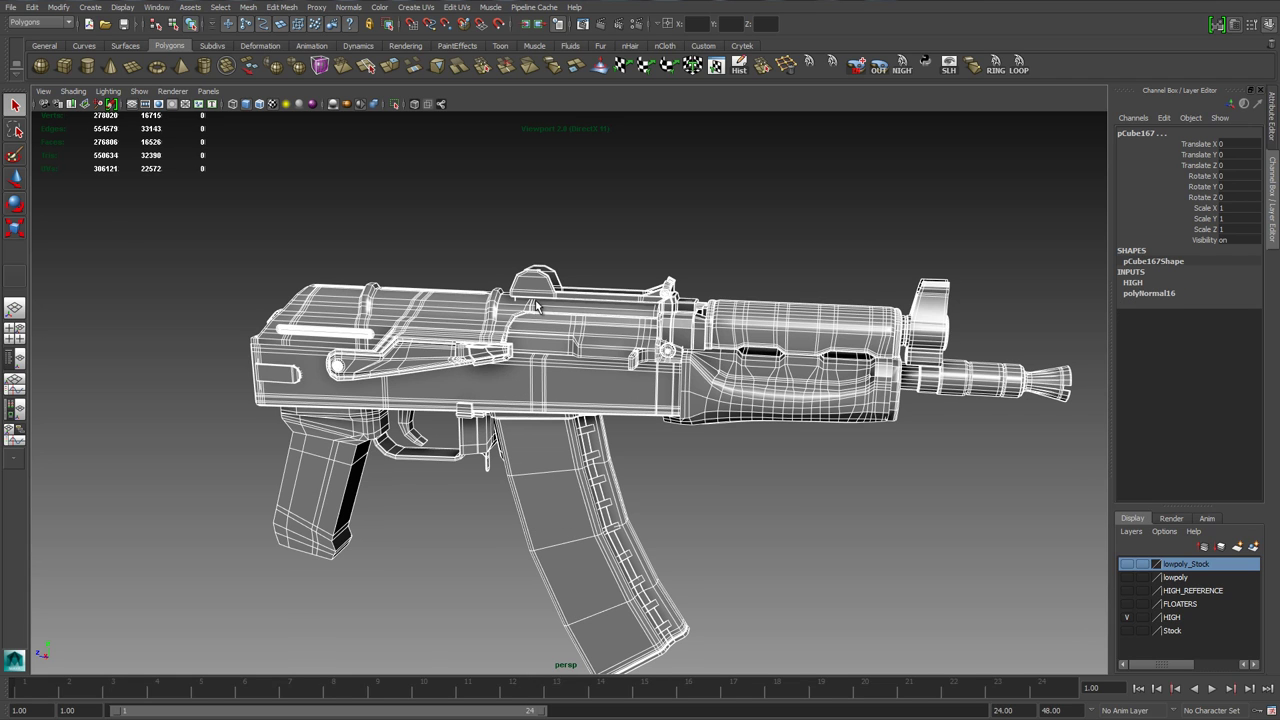
left_click(490, 232)
- Switch to xNormal and add the High OBJ from the Bake_Stock_1 folder to the high definition meshes
key("alt+Tab")
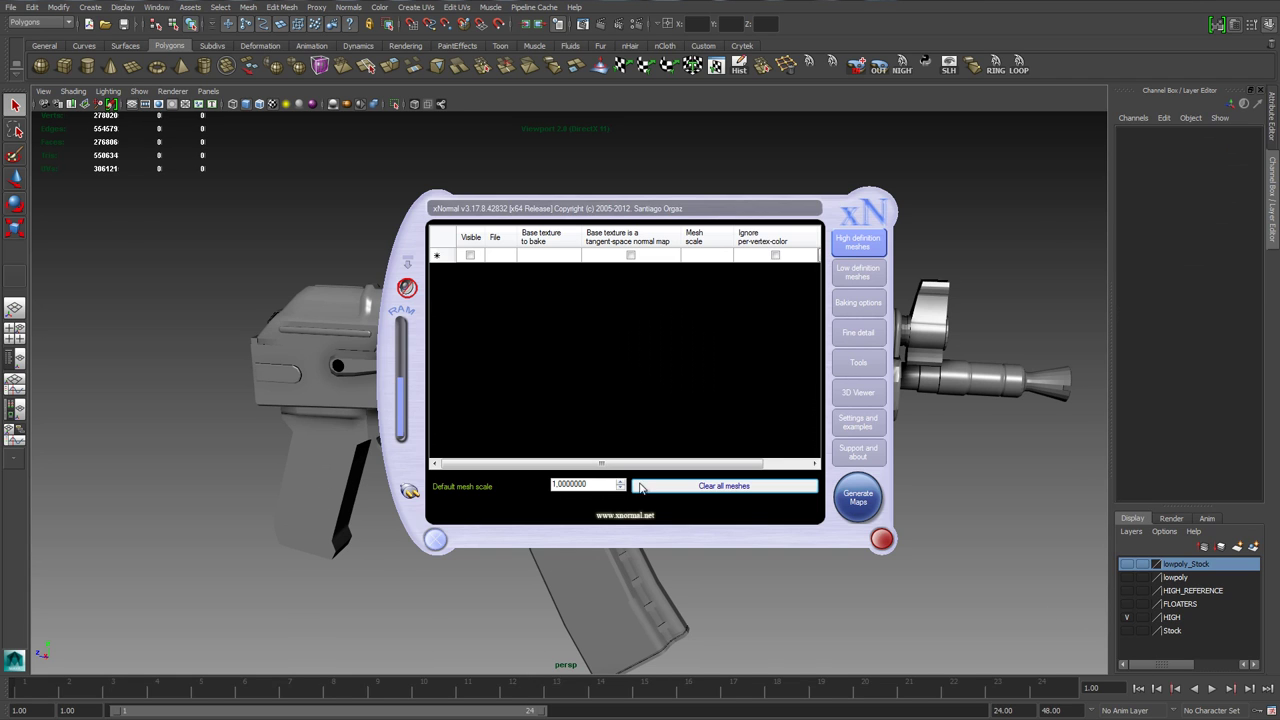
right_click(617, 342)
left_click(655, 355)
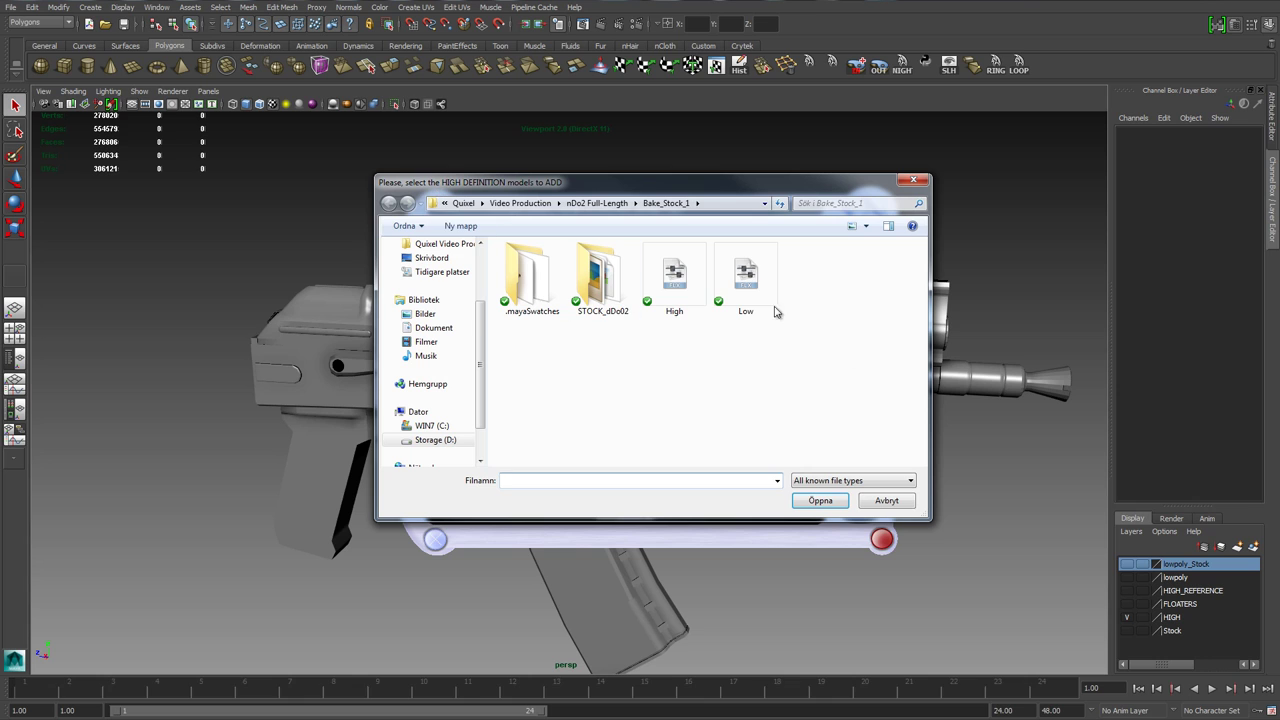
double_click(674, 276)
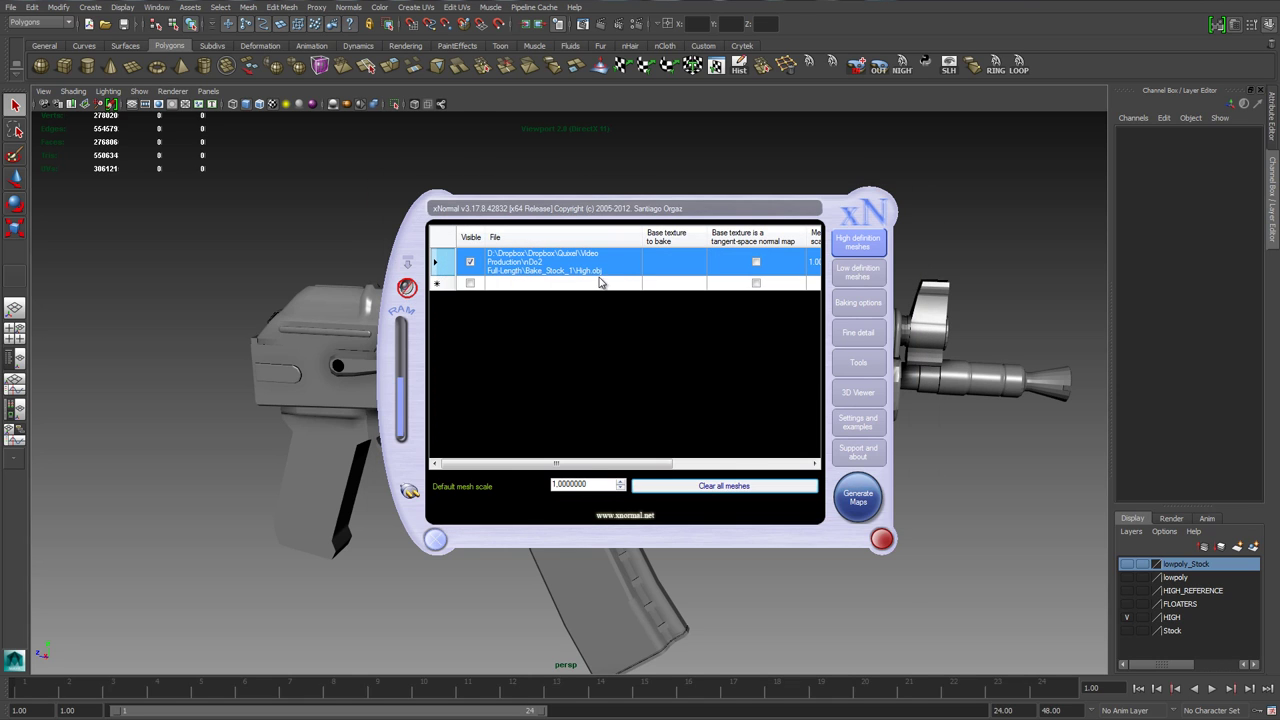
- Clear all entries from the low definition meshes list in xNormal
left_click(850, 291)
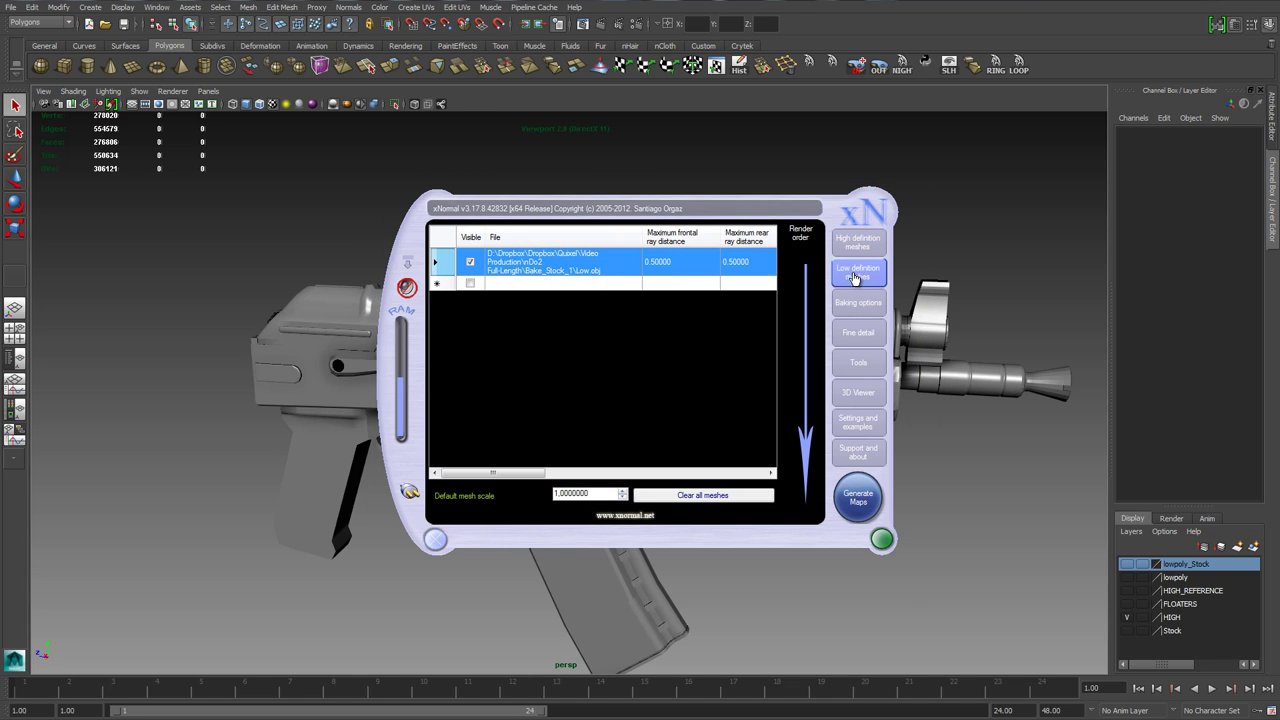
left_click(714, 522)
right_click(617, 341)
left_click(655, 345)
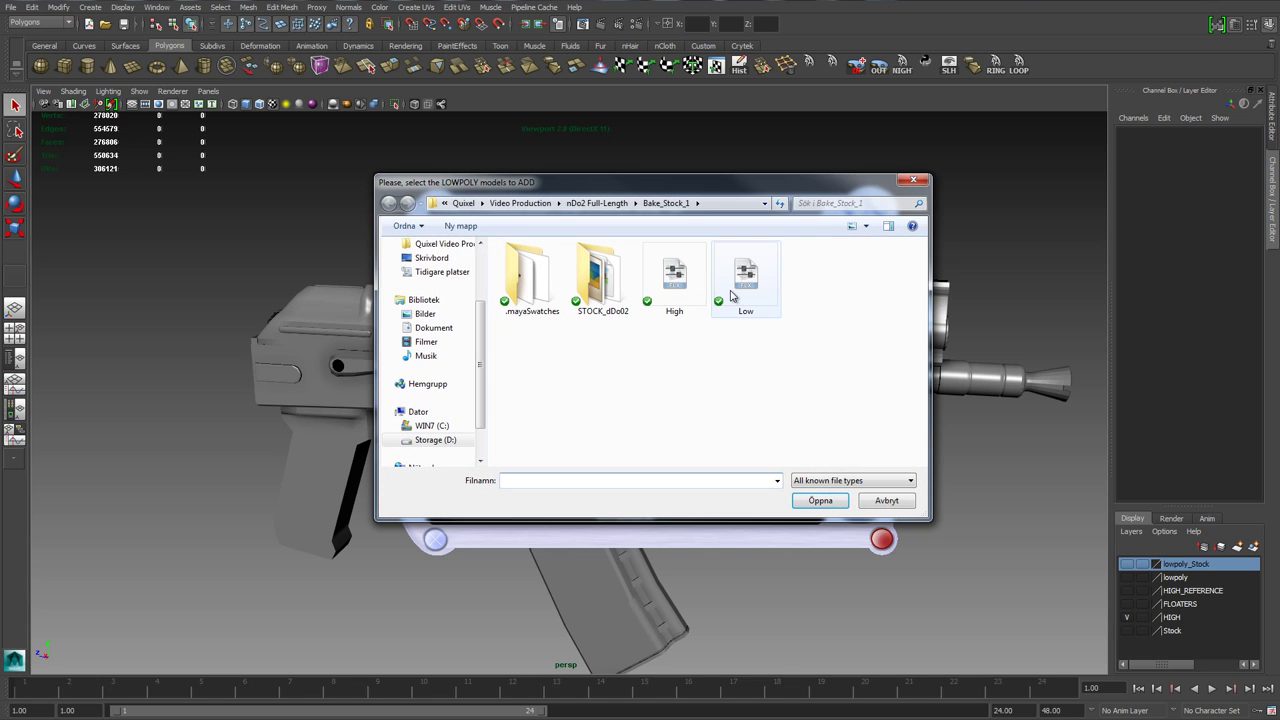
left_click(888, 504)
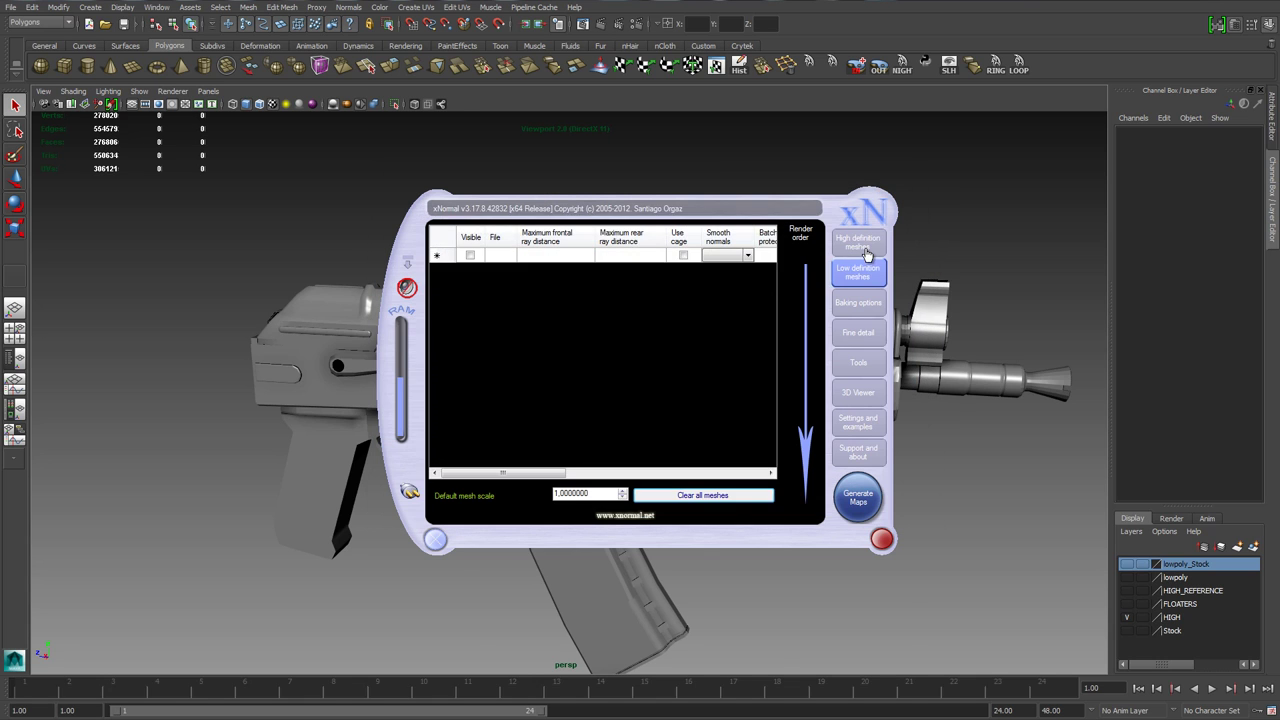
- Clear the high definition meshes list and add Highpoly from the Tutorial Bakes folder
left_click(865, 251)
left_click(724, 485)
right_click(638, 377)
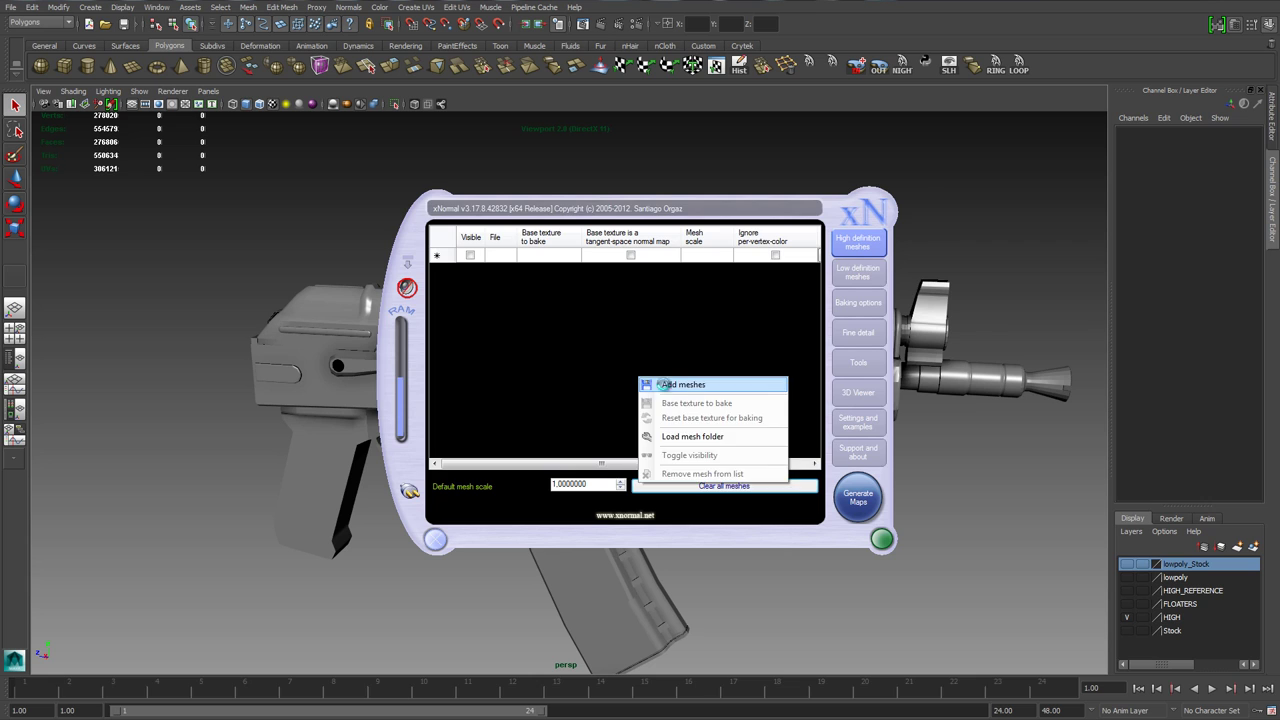
left_click(670, 385)
left_click(598, 204)
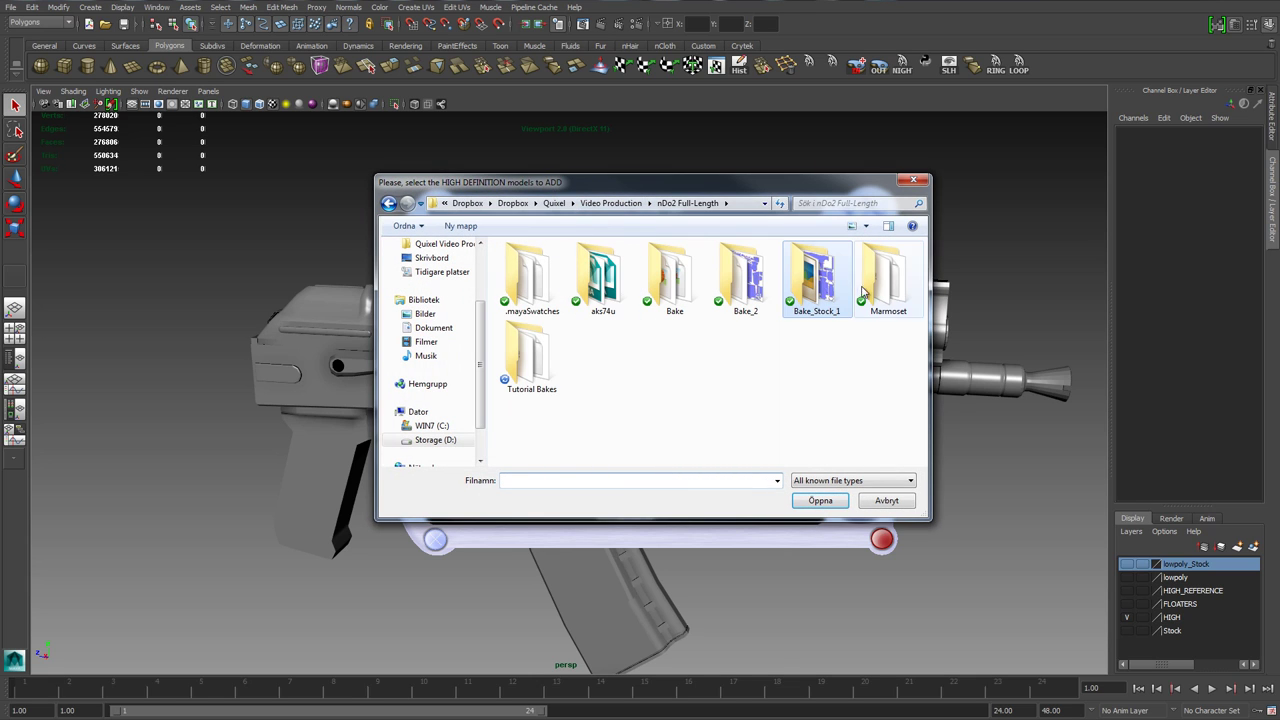
double_click(531, 364)
double_click(533, 263)
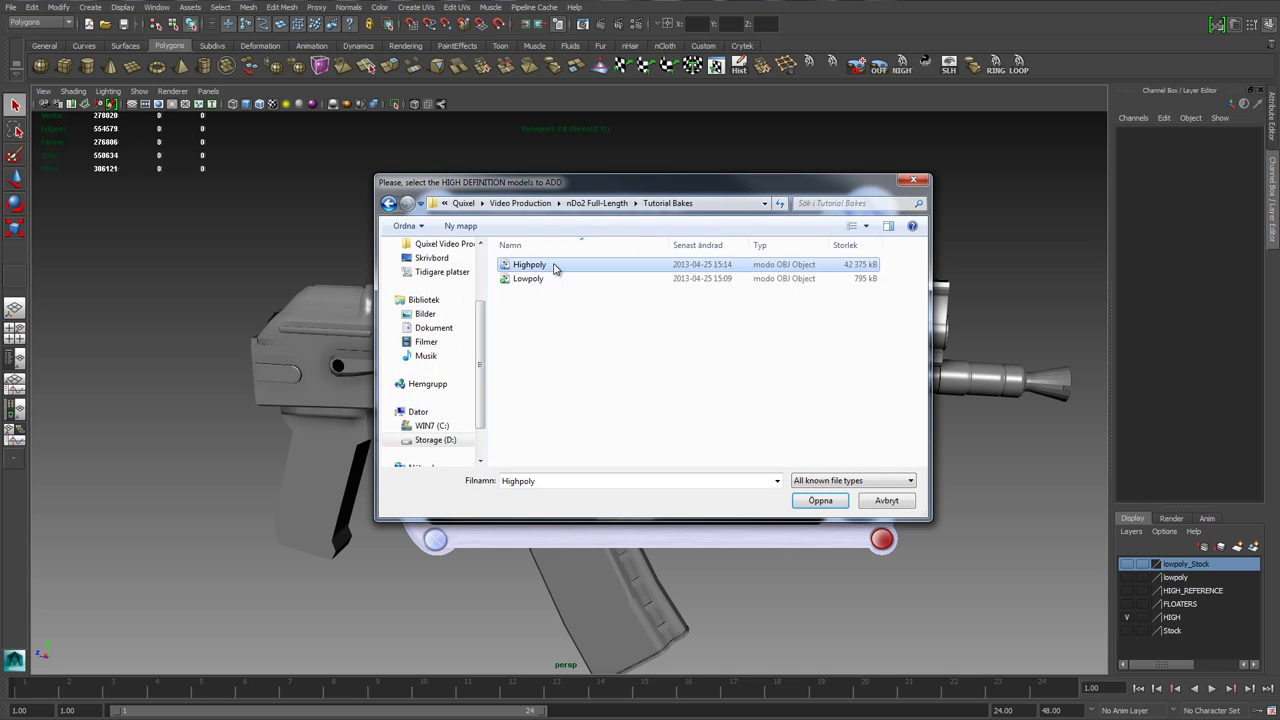
- Add Lowpoly from the Tutorial Bakes folder to the low definition meshes list
left_click(843, 263)
right_click(582, 328)
left_click(621, 334)
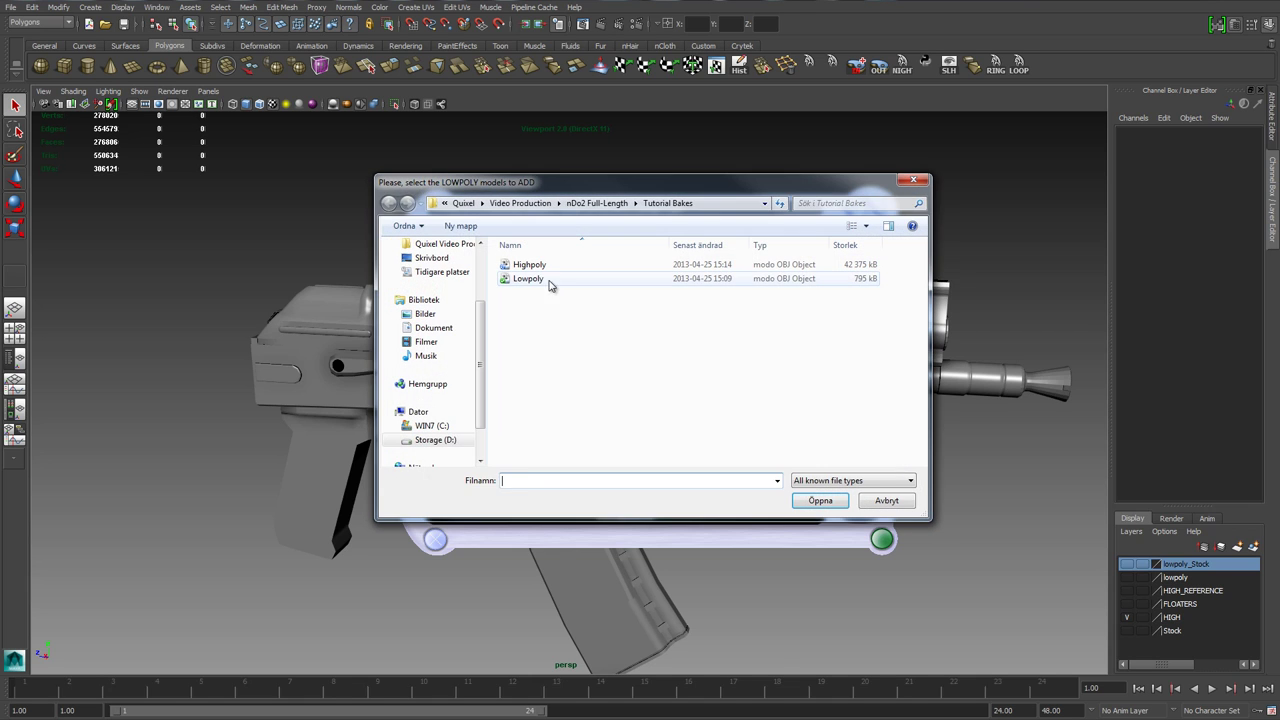
left_click(530, 280)
double_click(530, 280)
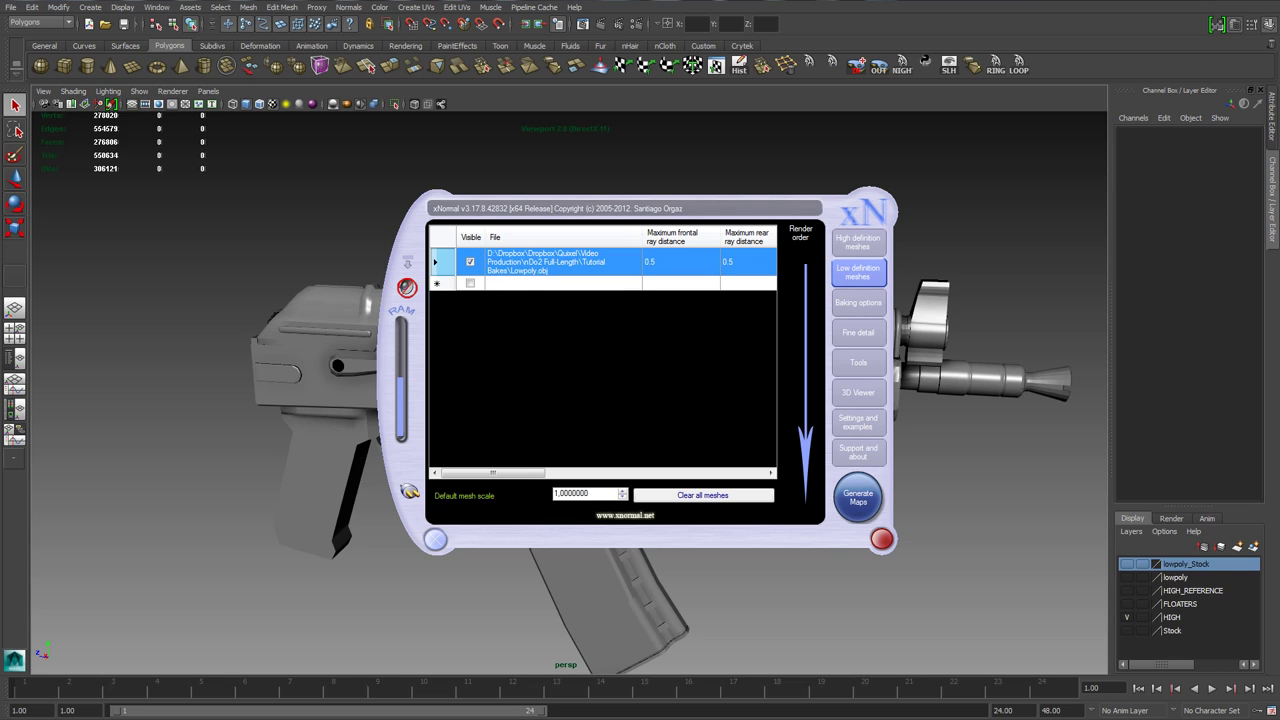
- Switch to Maya, hide the HIGH layer, show the lowpoly layer, and select the low-poly rifle mesh
left_click(632, 18)
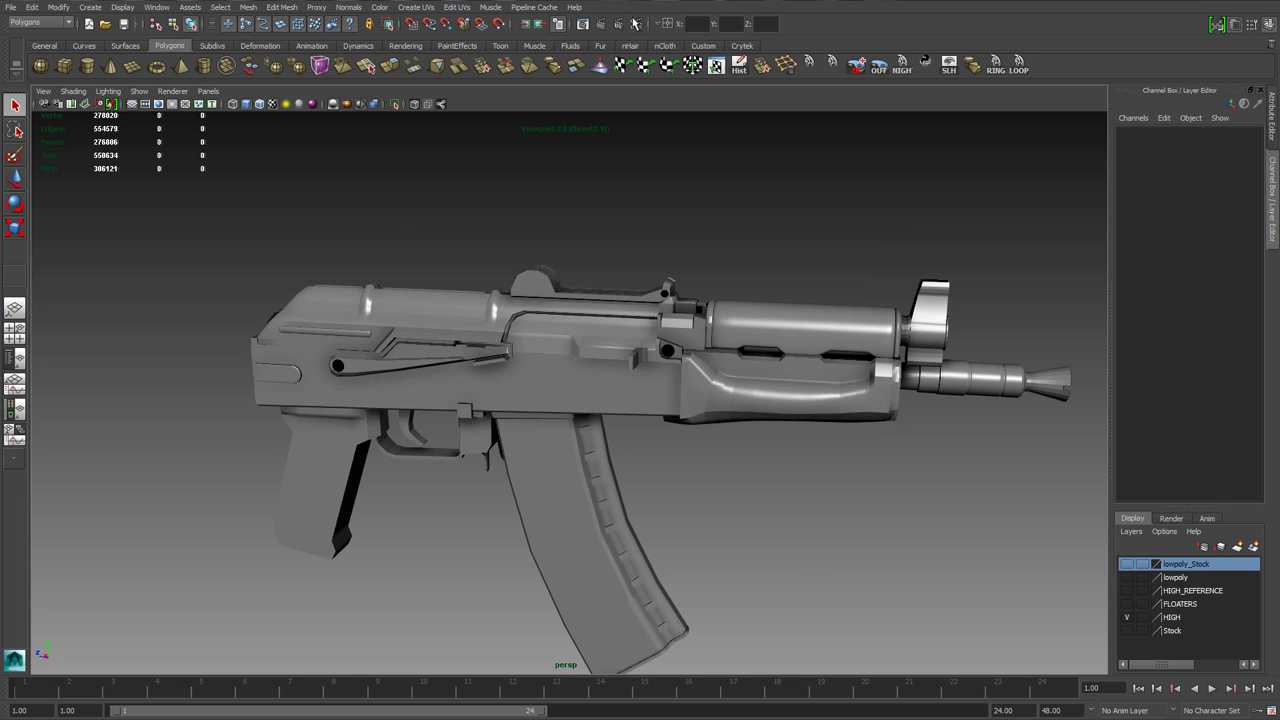
left_click(1128, 617)
left_click(1129, 578)
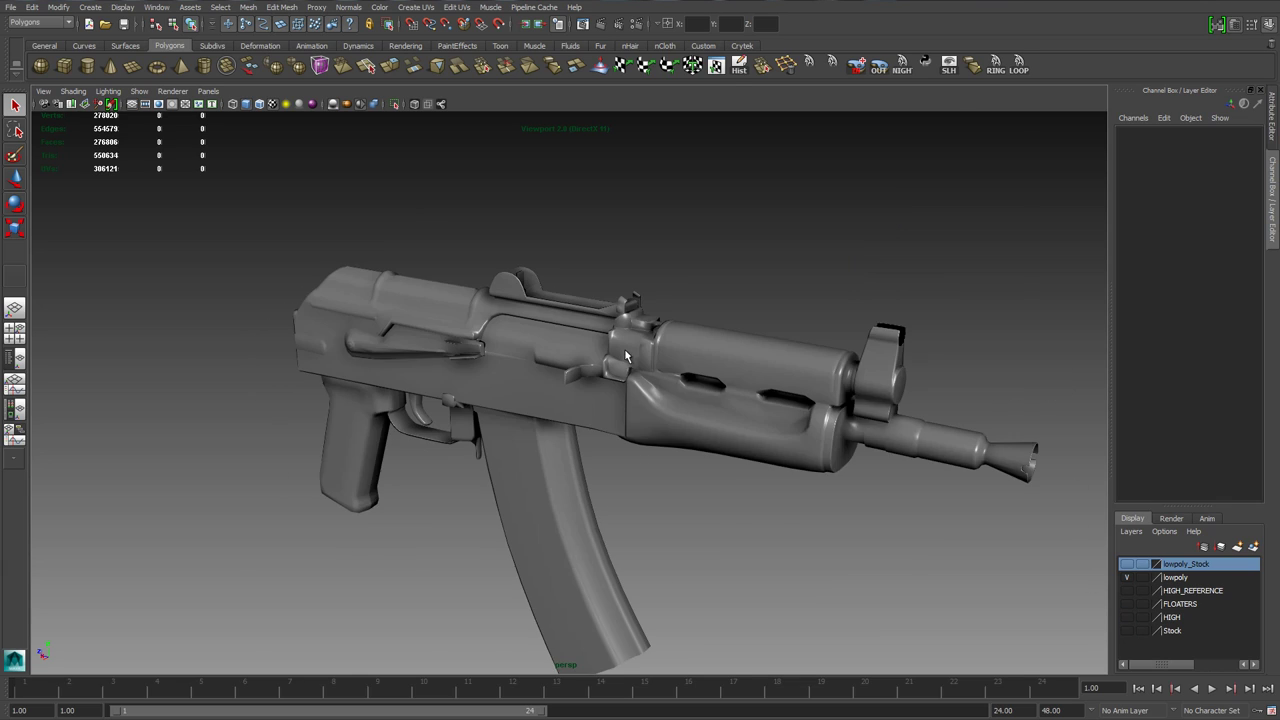
scroll(655, 380, "up", 4)
left_click(663, 387)
left_click_drag(663, 387, 534, 381)
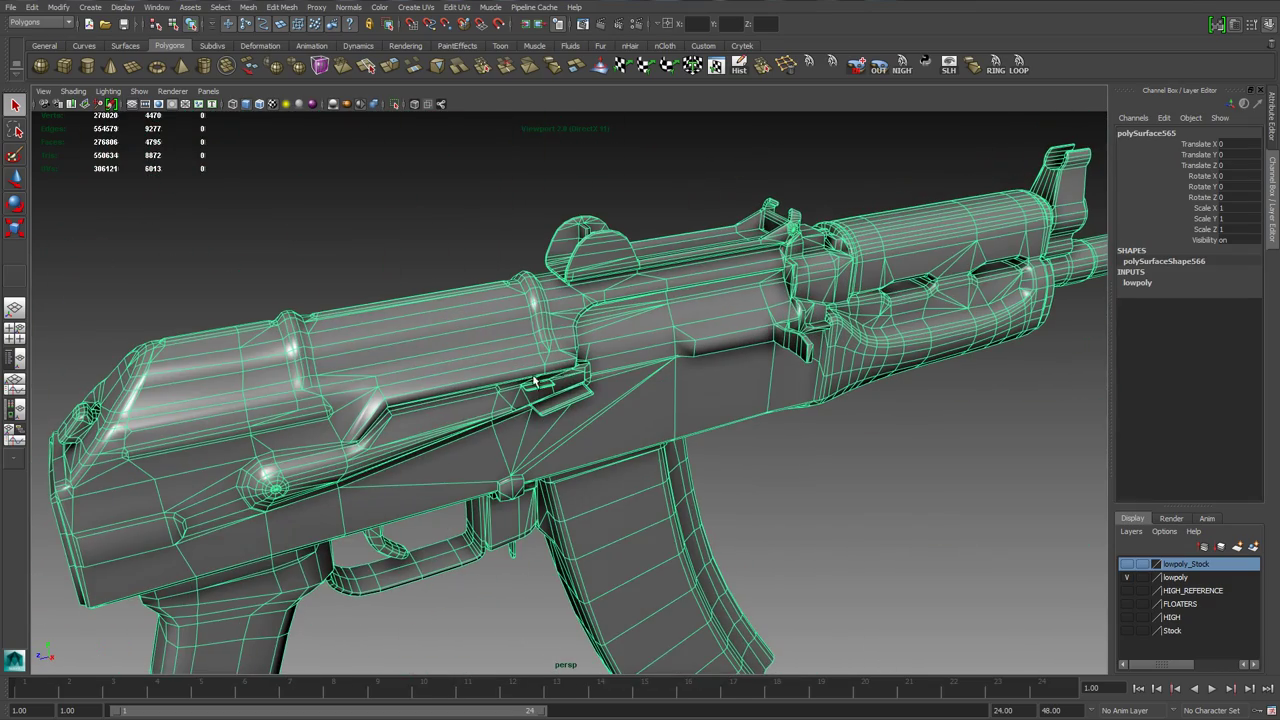
left_click_drag(546, 319, 760, 348)
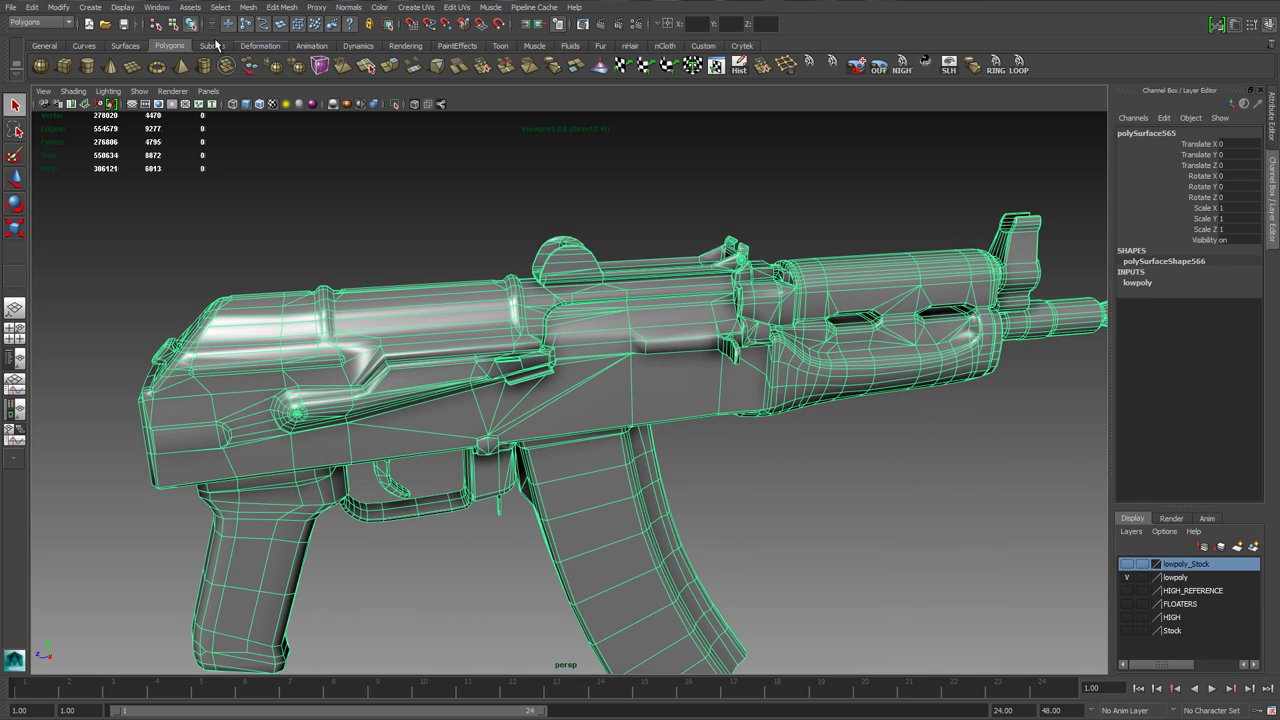
- Show all hidden objects and hide everything except the low-poly rifle and its blocker planes
left_click(122, 7)
mouse_move(164, 84)
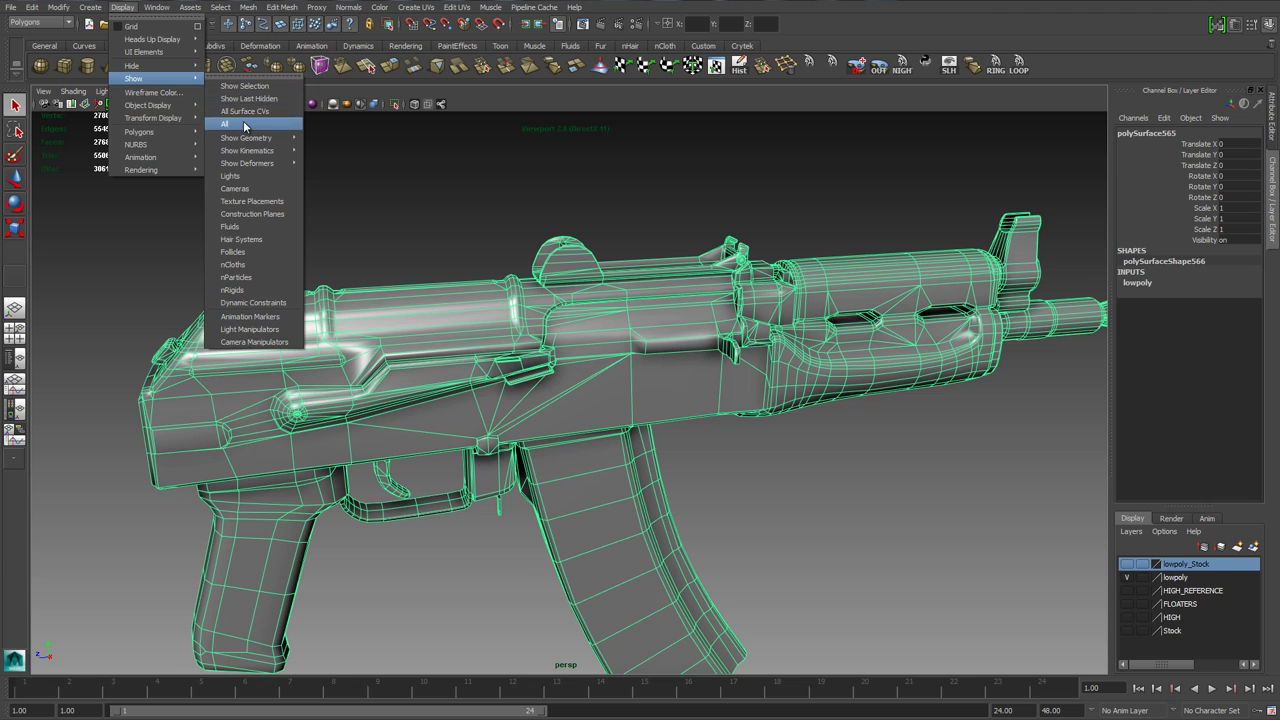
left_click(244, 125)
left_click_drag(496, 274, 529, 364)
left_click(529, 364, "shift")
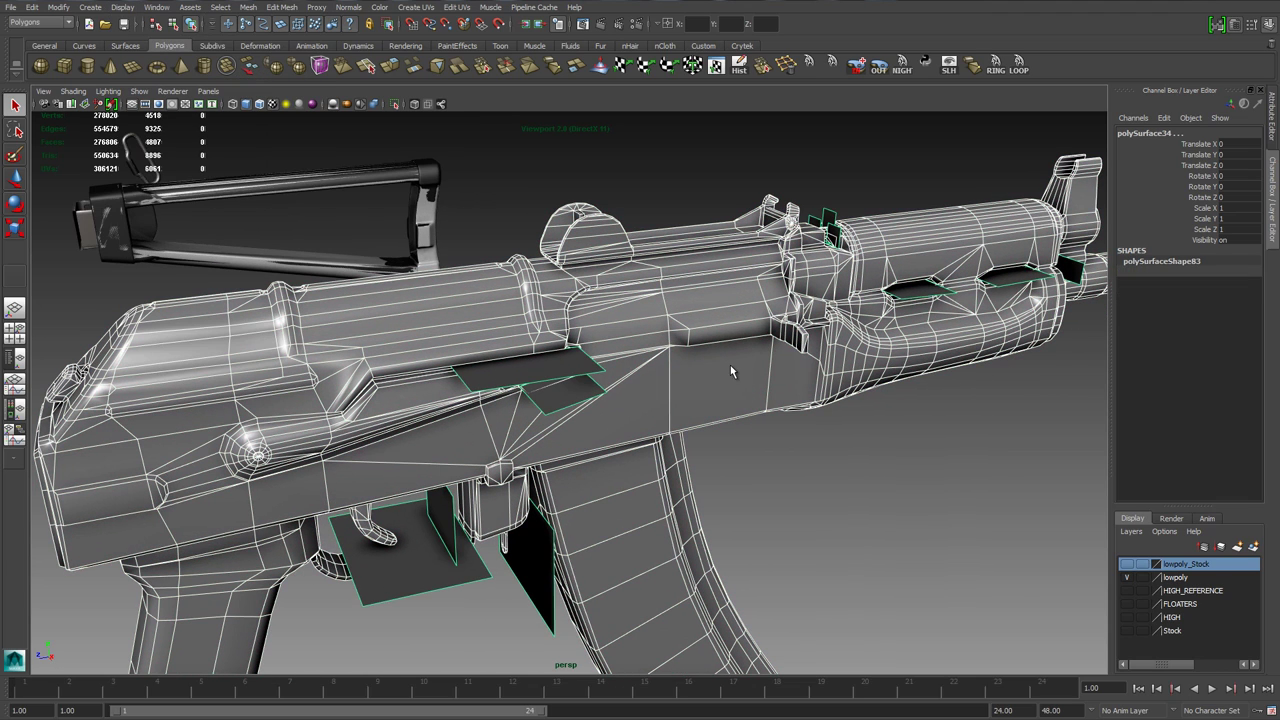
key("alt+h")
left_click(509, 203)
- Select the blocker planes and examine how they are placed between the rifle's parts from several angles
left_click_drag(648, 318, 749, 373)
left_click(497, 362)
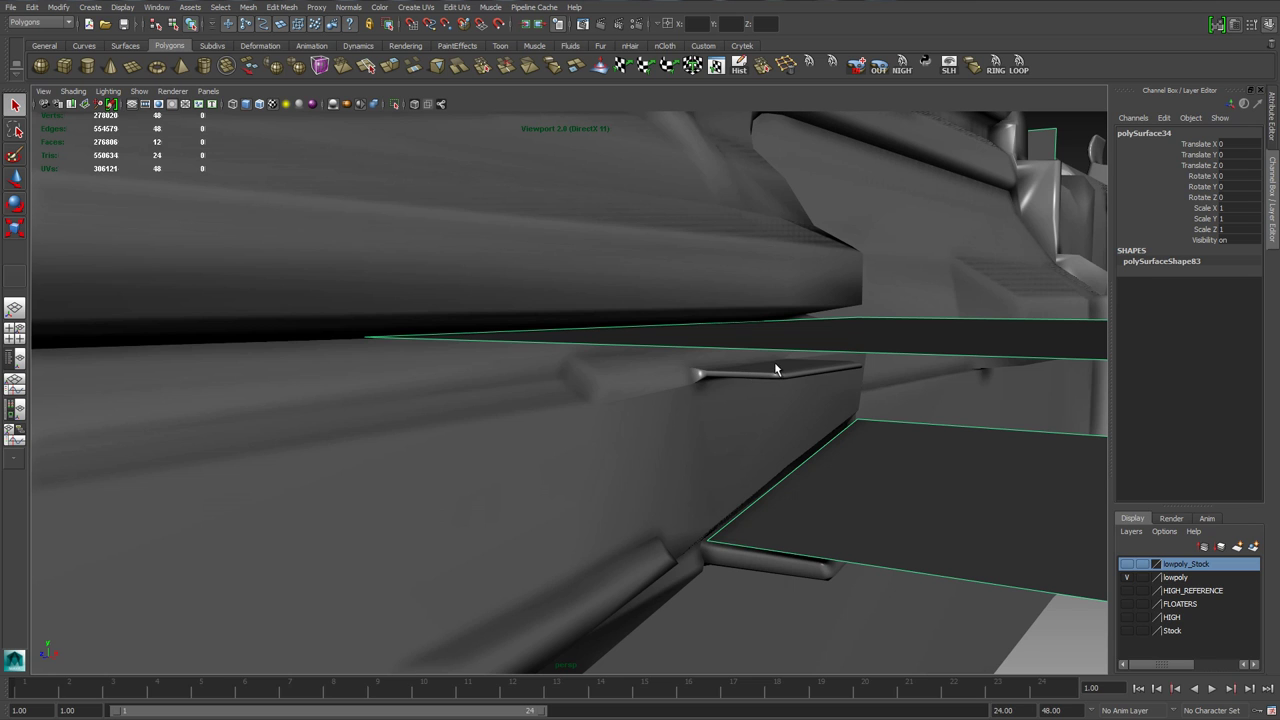
left_click_drag(760, 323, 318, 534)
left_click_drag(300, 475, 361, 453)
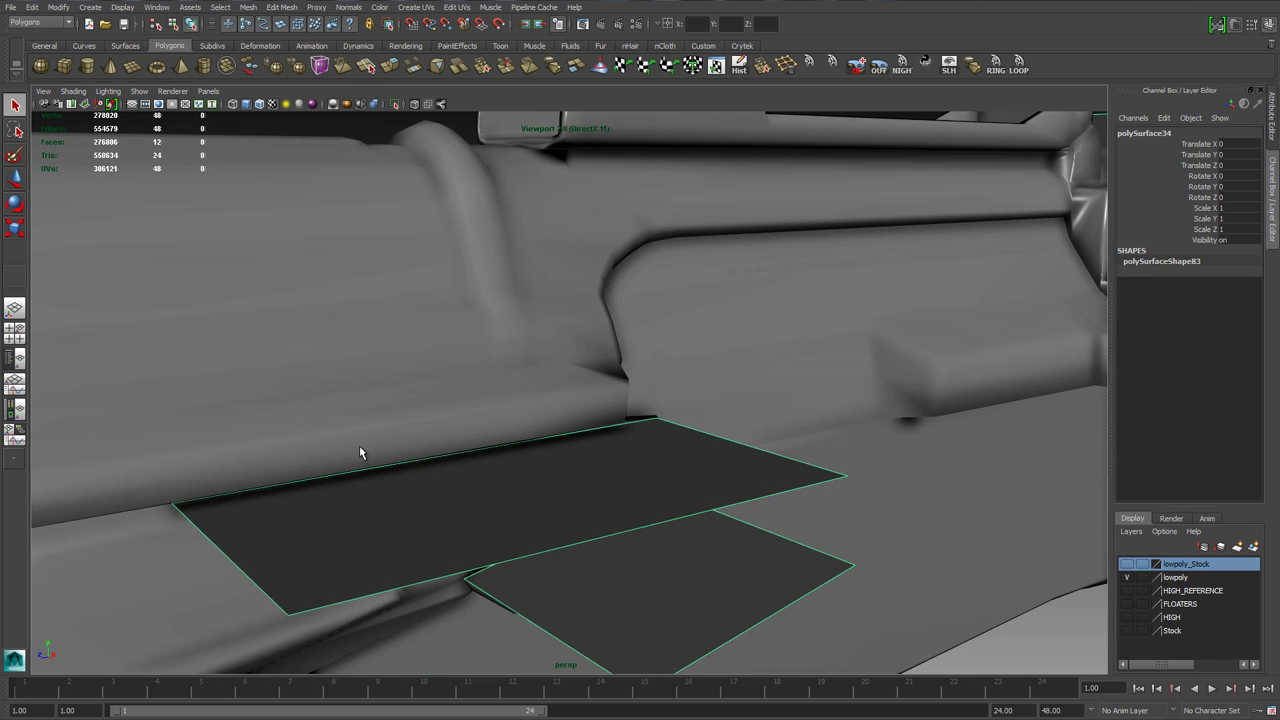
left_click_drag(512, 442, 528, 295)
left_click_drag(764, 325, 716, 408)
left_click_drag(841, 346, 553, 321)
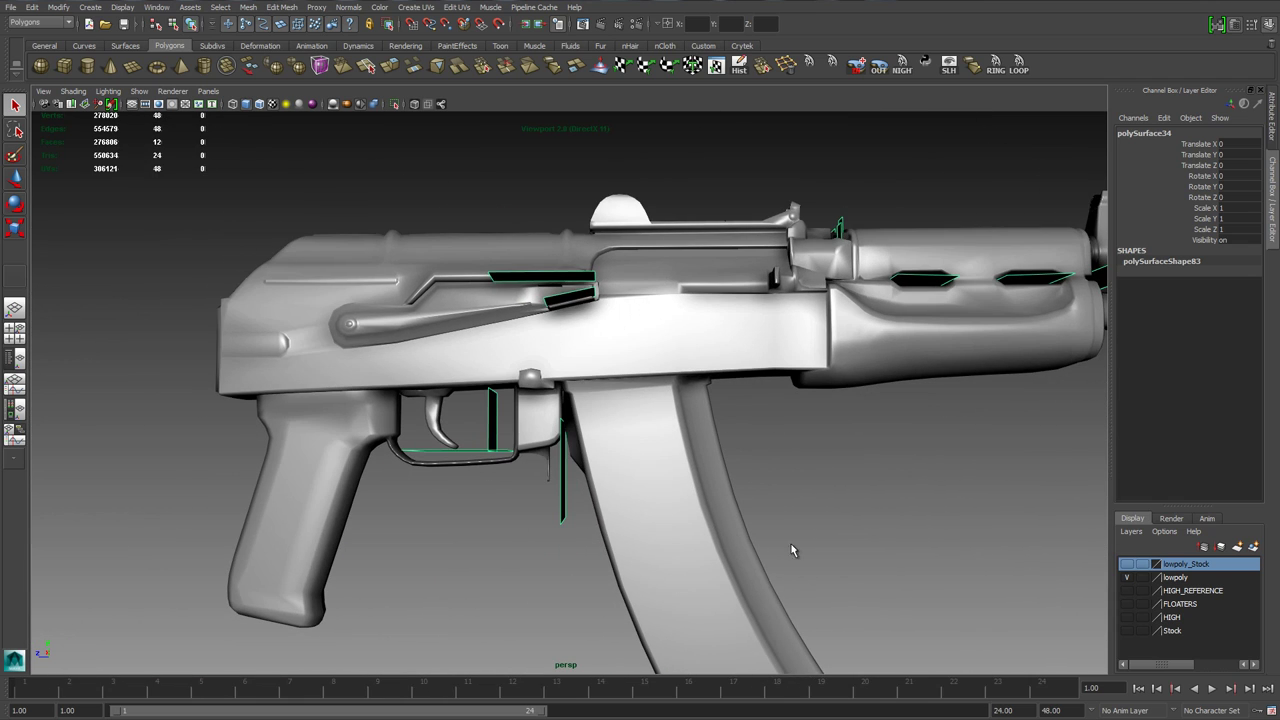
left_click_drag(375, 377, 410, 365)
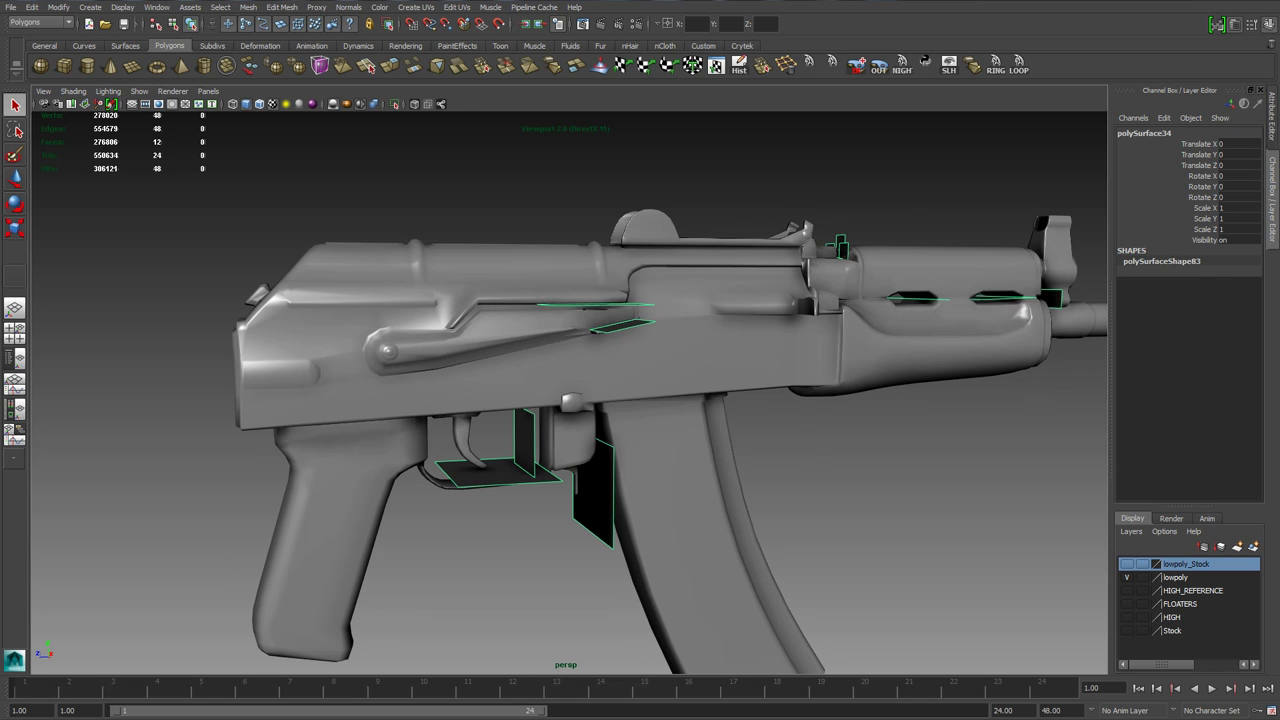
- Export the selected blocker planes as an OBJ file named "Blockers" in the Tutorial Bakes folder
left_click(12, 8)
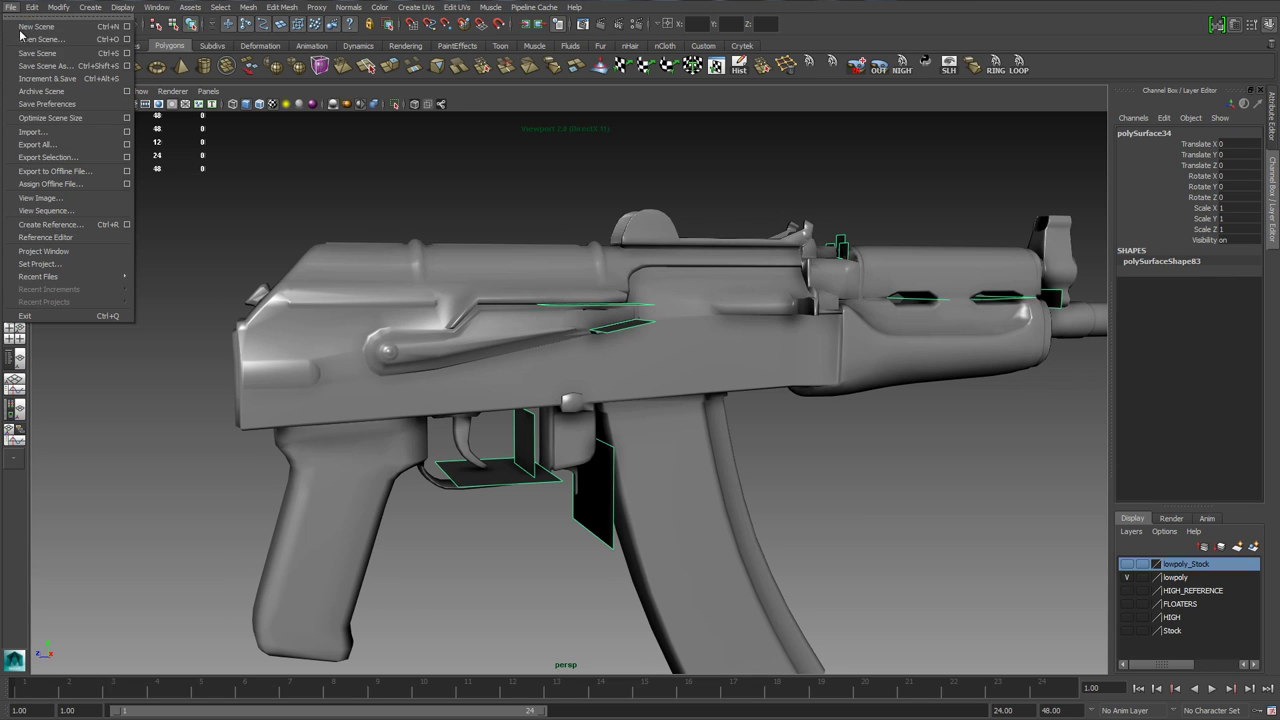
left_click(45, 157)
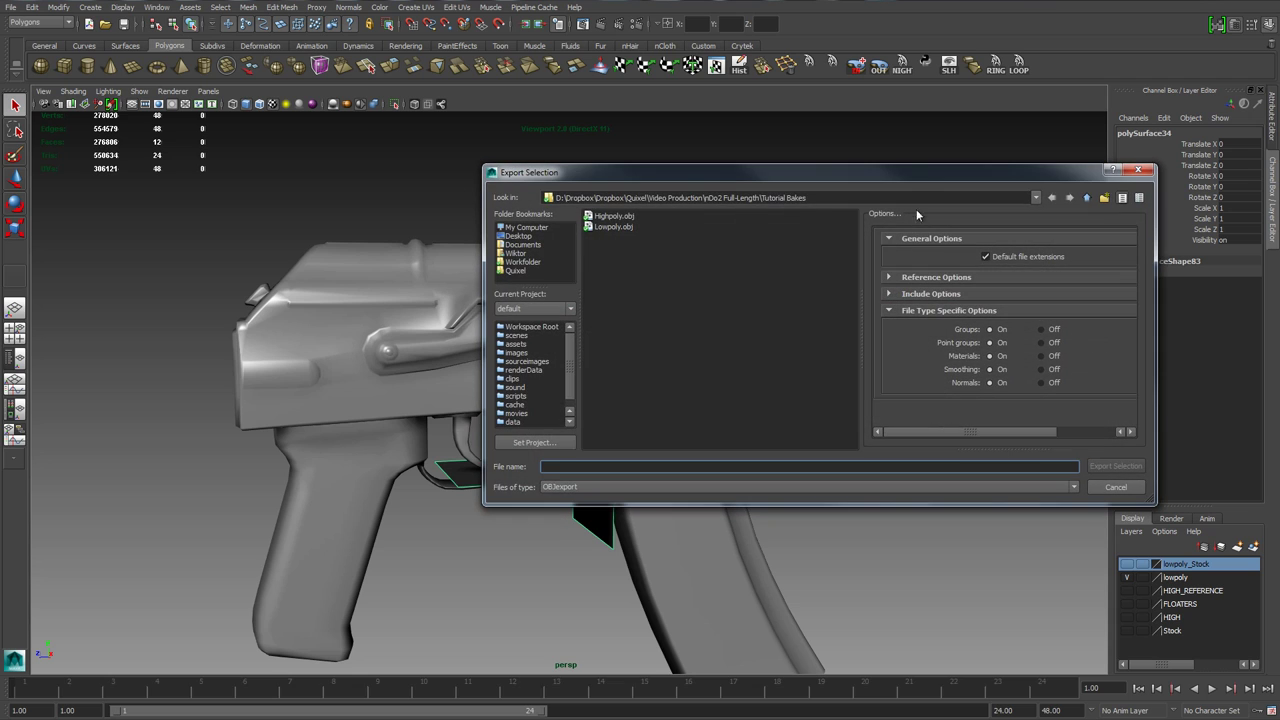
type("Blocker")
key("Return")
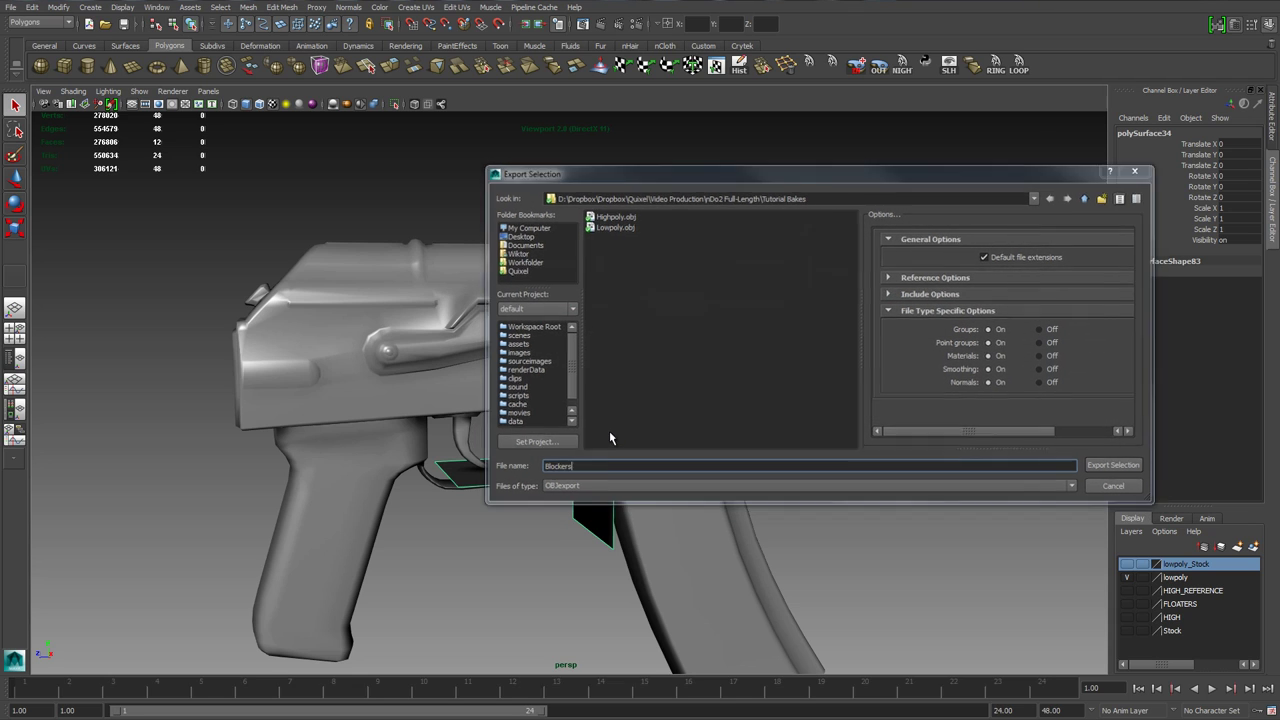
- Switch to xNormal, assign the Blockers OBJ as the low-definition mesh's blockers file, and check the high- and low-definition mesh lists
left_click(700, 718)
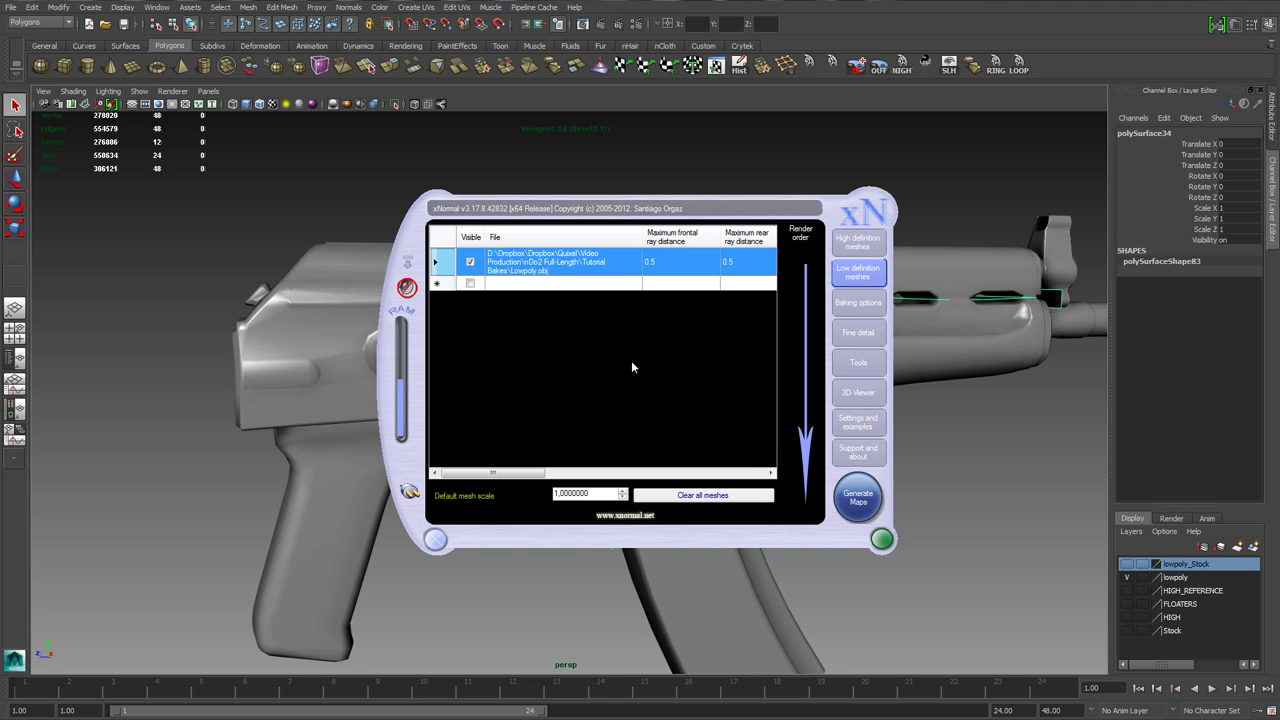
right_click(581, 354)
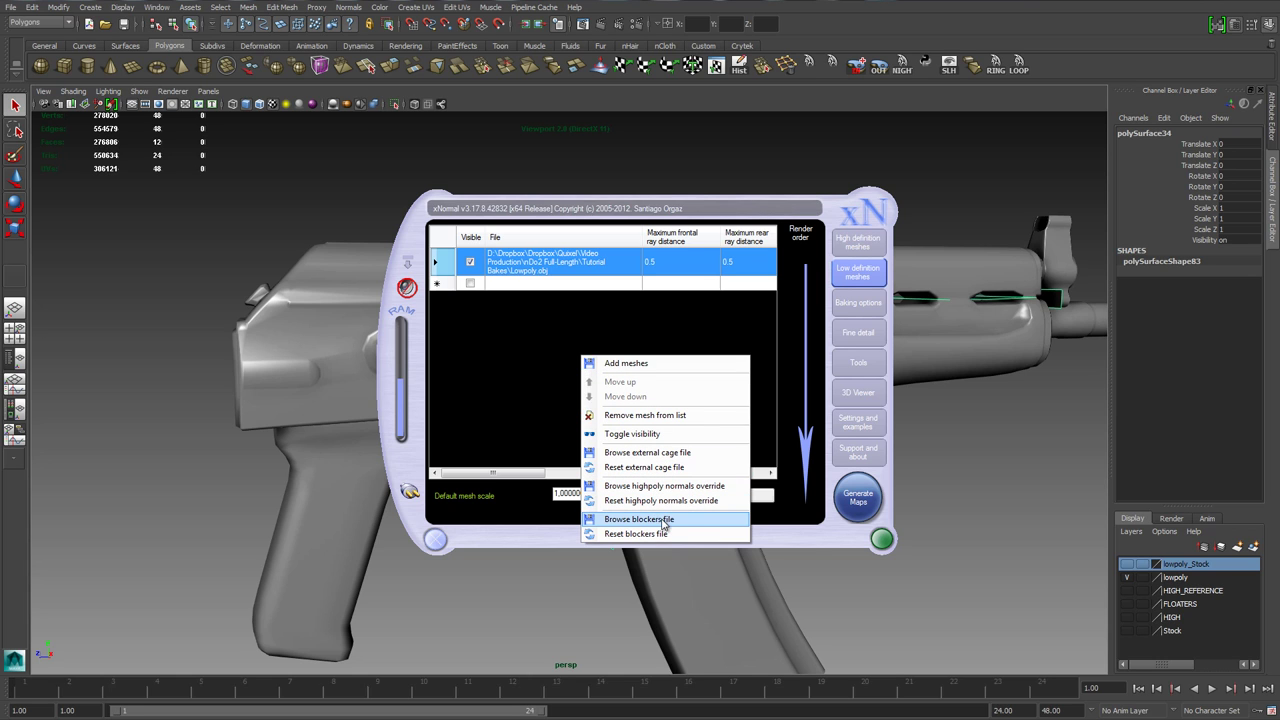
left_click(629, 519)
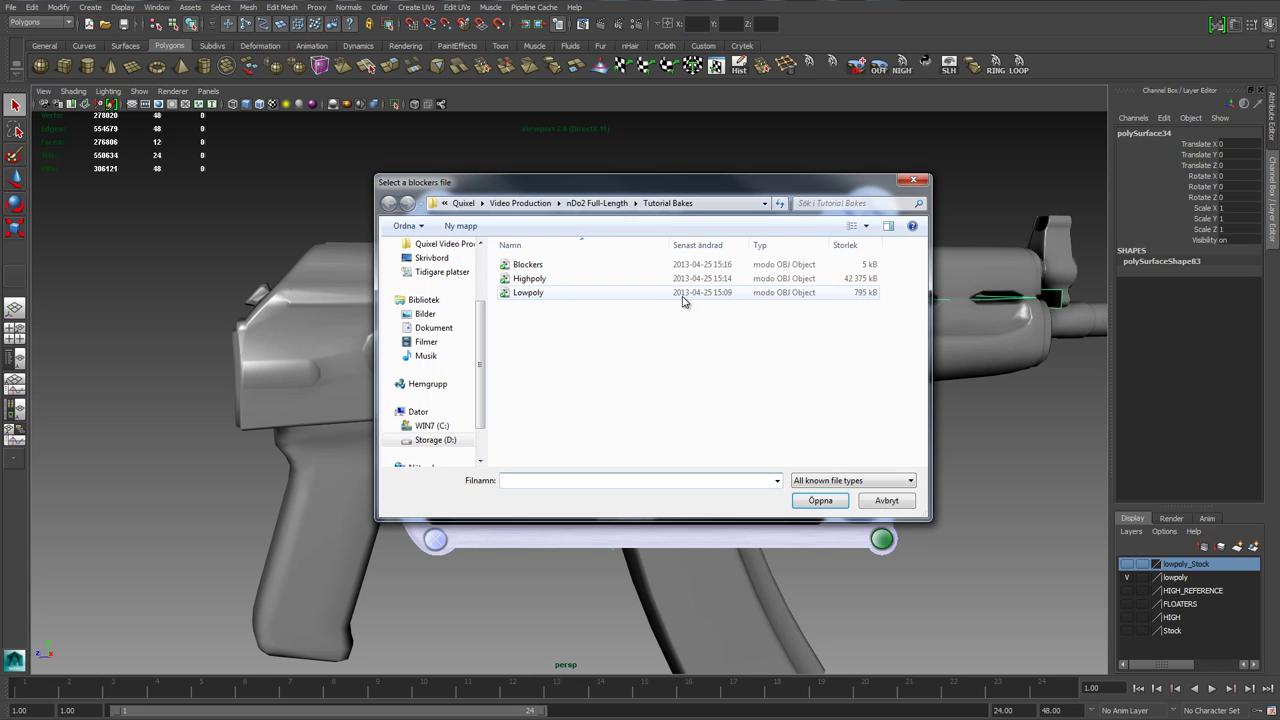
double_click(585, 263)
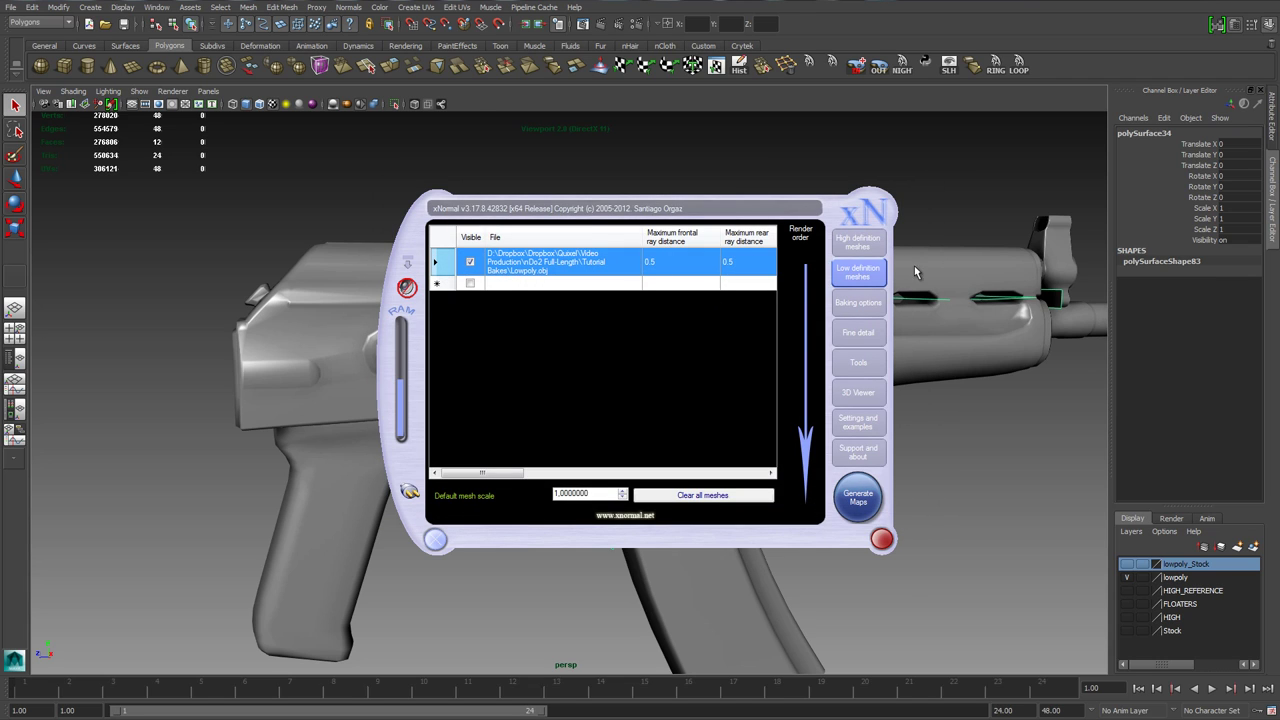
left_click_drag(512, 477, 462, 466)
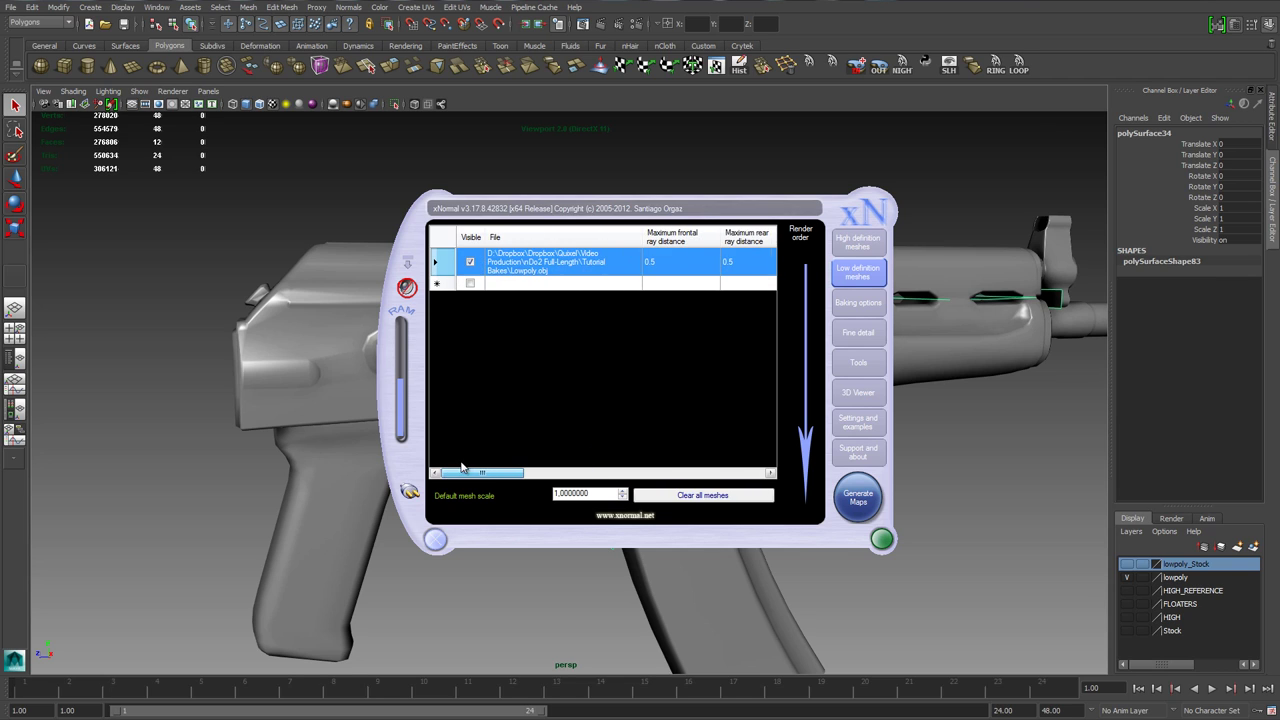
left_click(843, 250)
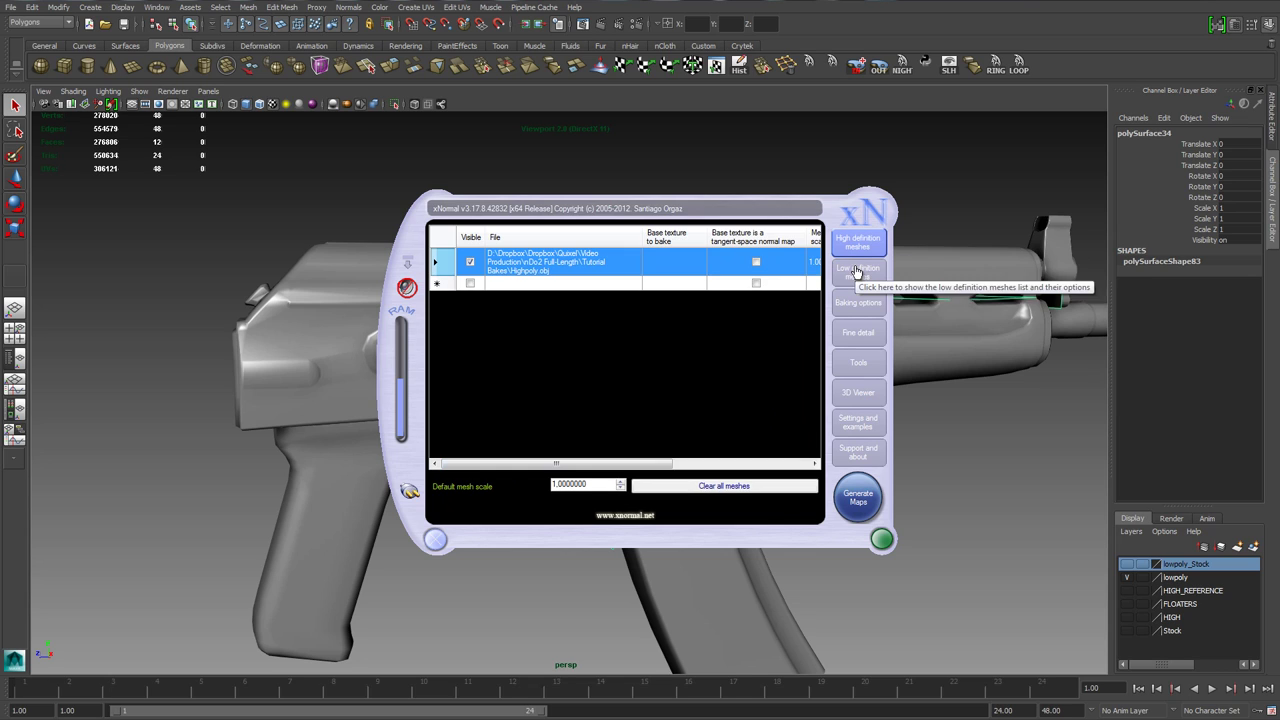
left_click(855, 275)
- Set the baking output file to "TutorialBake" in TGA format inside the Tutorial Bakes folder
left_click(864, 312)
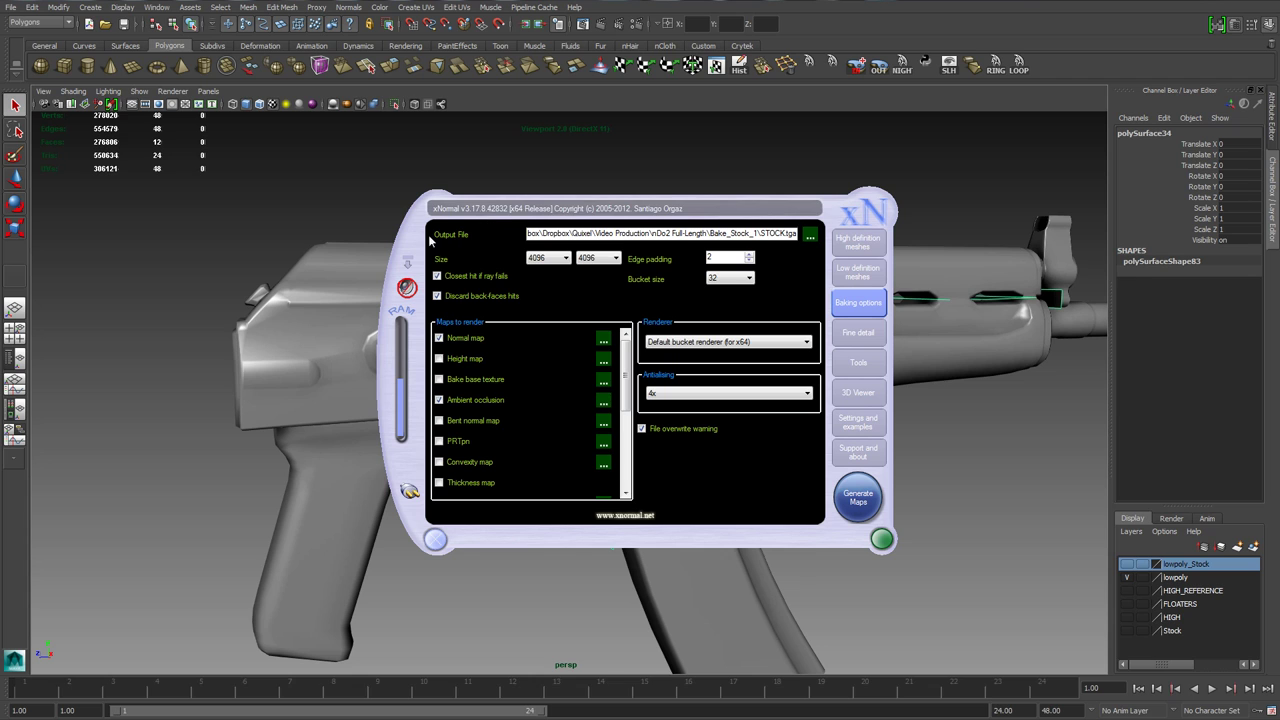
left_click(810, 236)
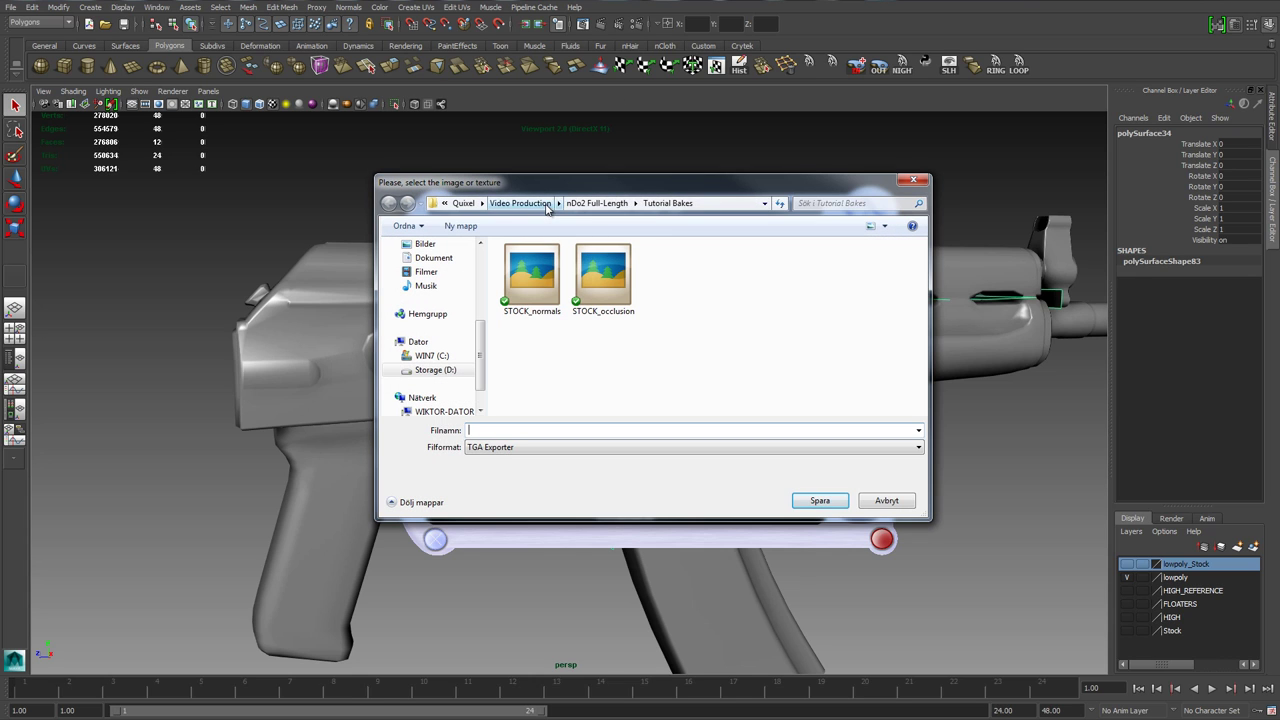
left_click(520, 203)
left_click(531, 282)
double_click(531, 282)
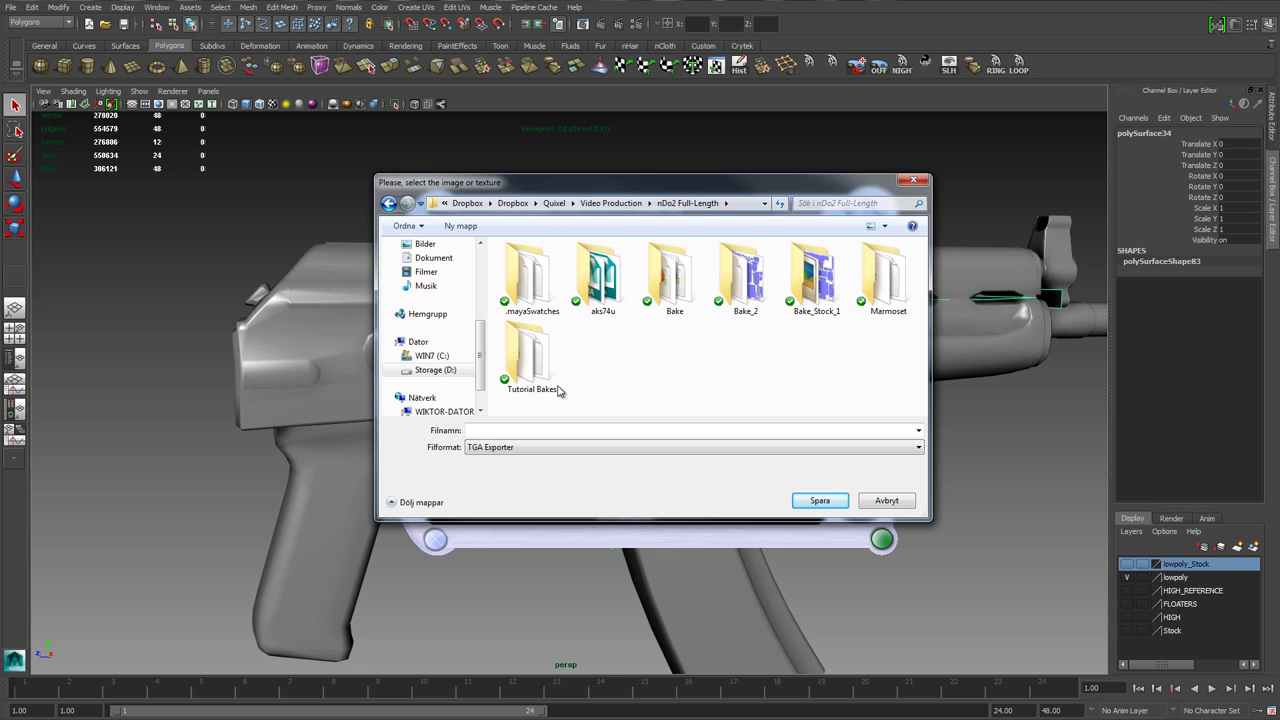
double_click(526, 350)
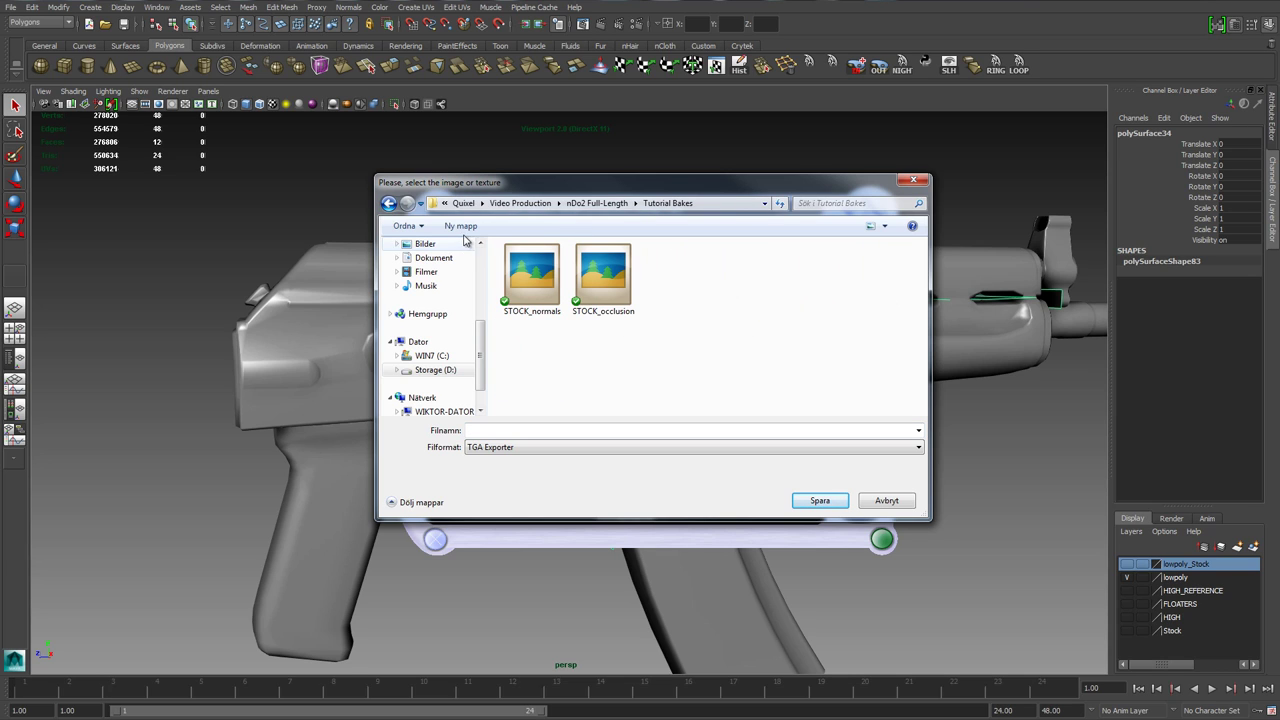
left_click(504, 430)
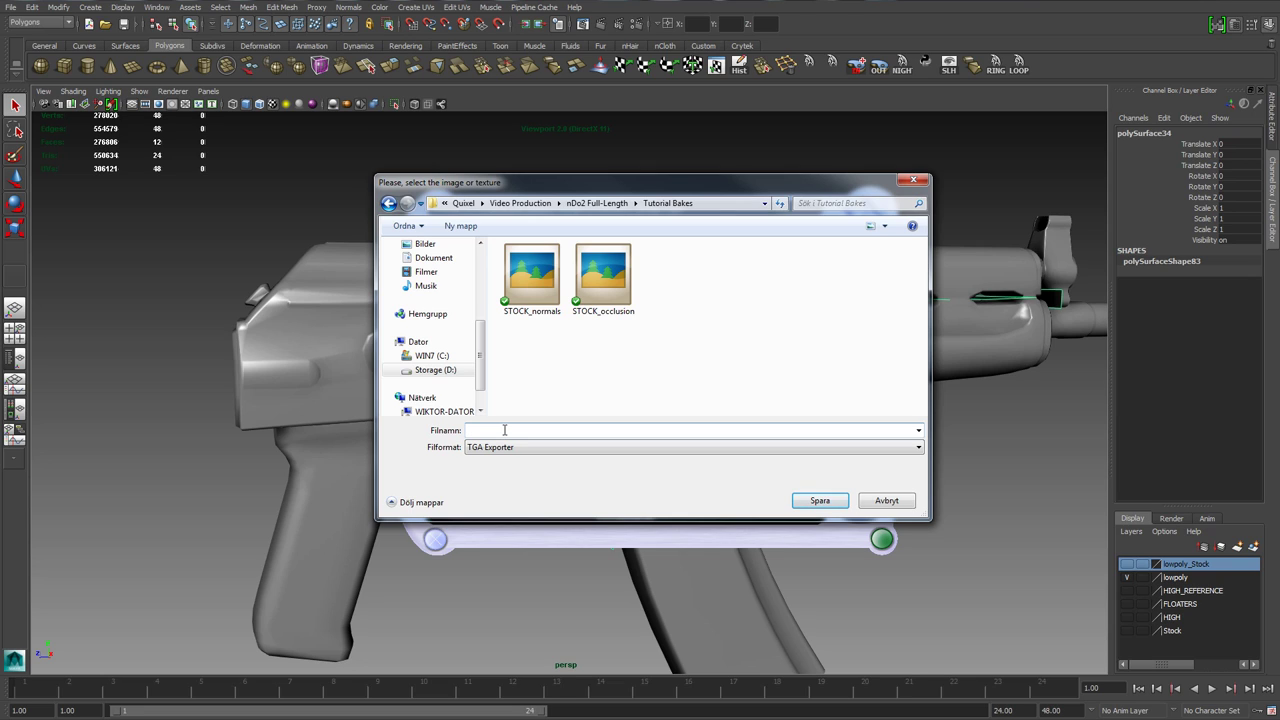
type("Tutorial Bake")
double_click(527, 428)
left_click(551, 429)
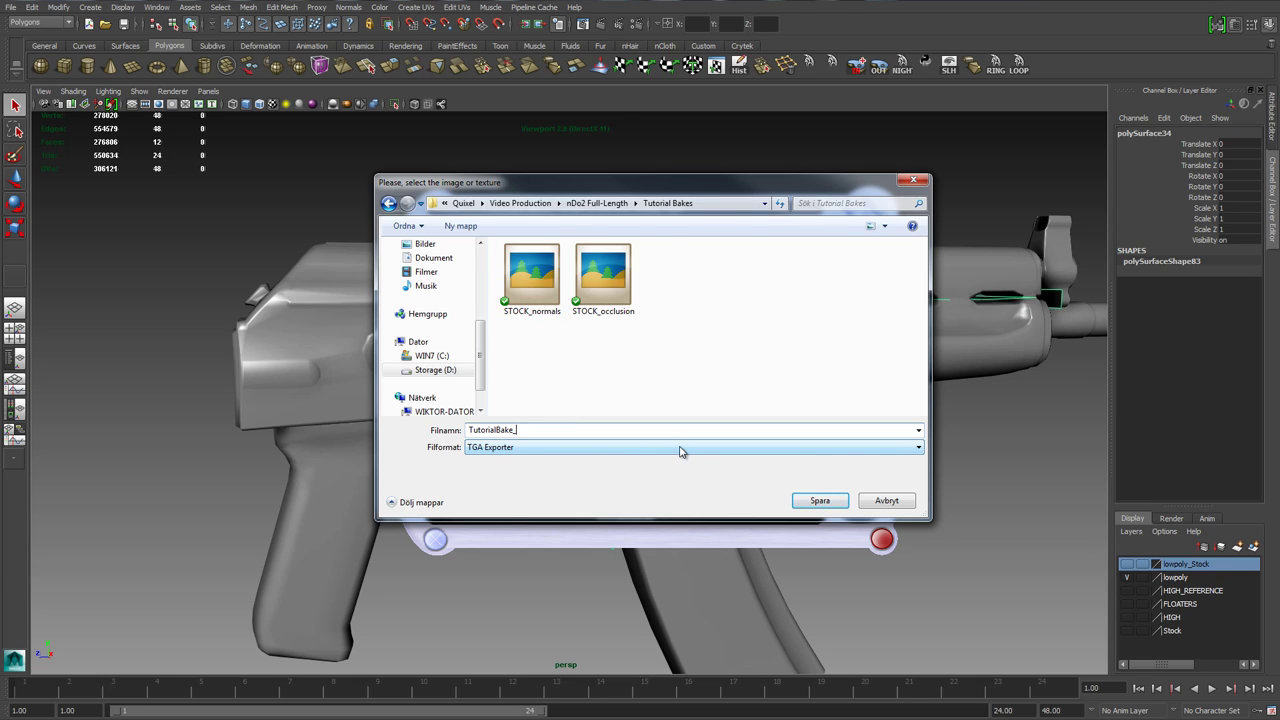
key("BackSpace")
left_click(820, 500)
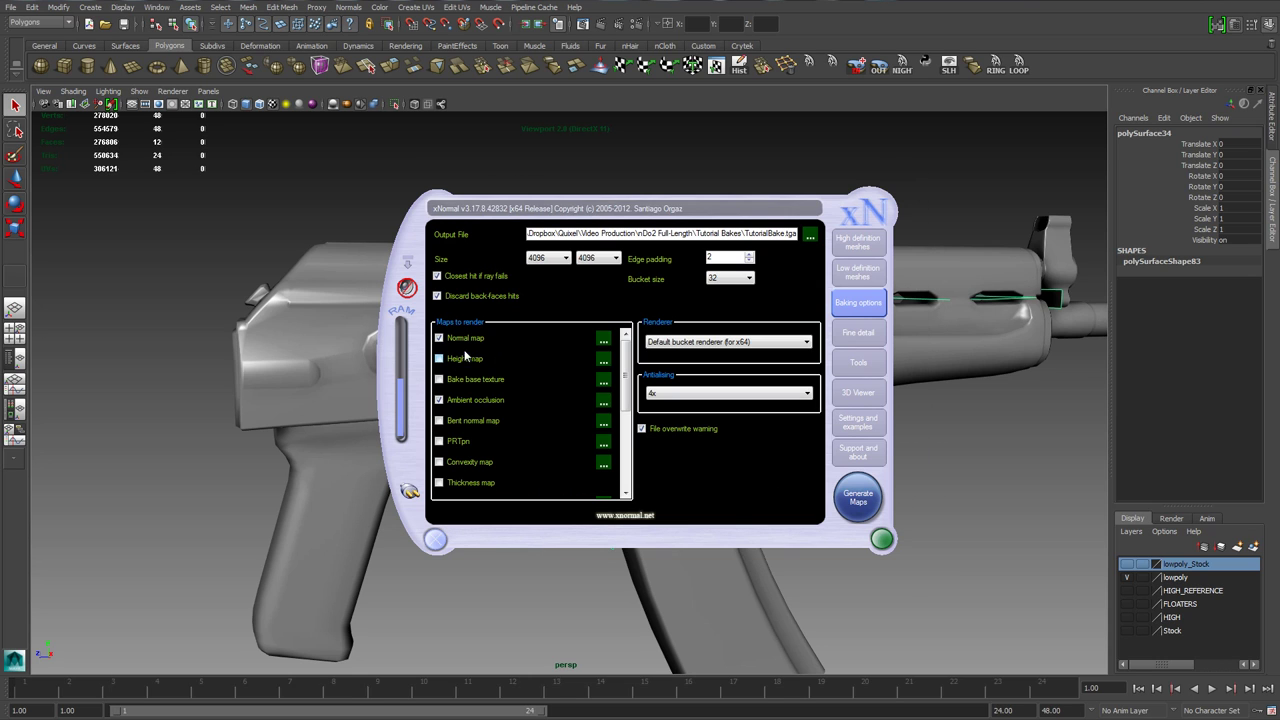
- Exclude ambient occlusion from the maps to render and keep the normal map set to tangent space
left_click(470, 404)
left_click(604, 339)
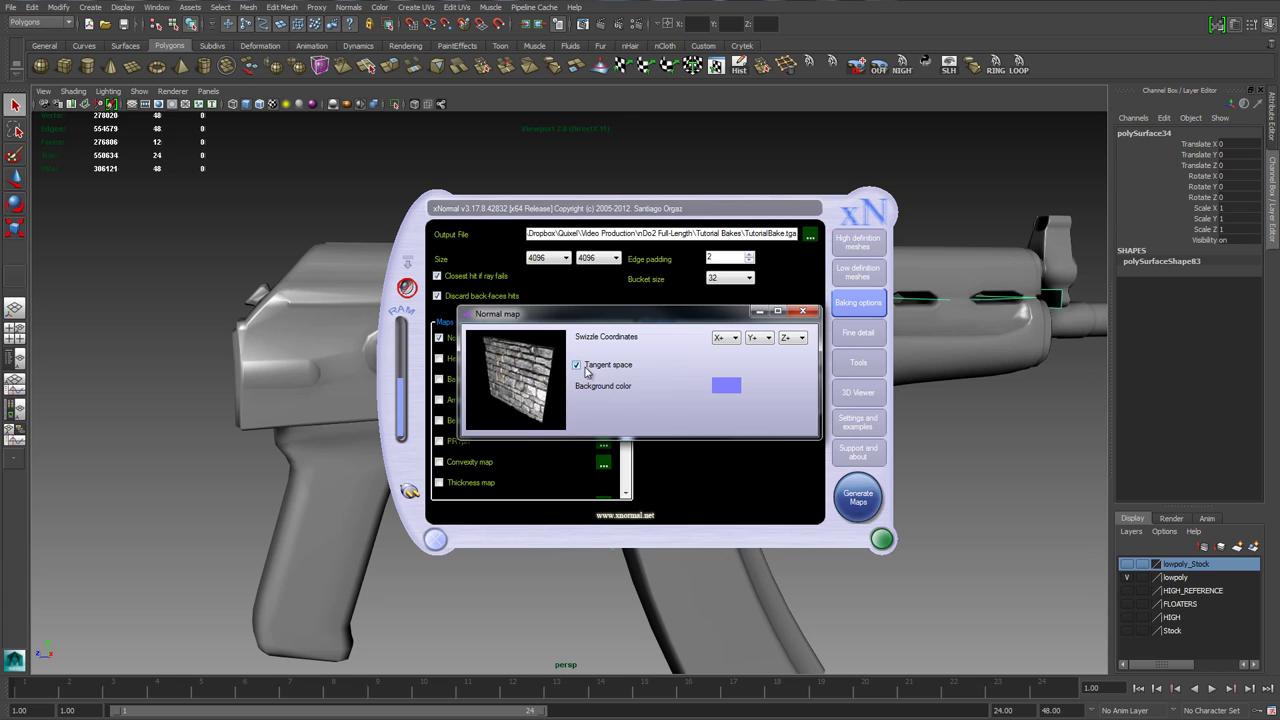
left_click(599, 367)
left_click(577, 365)
left_click(803, 311)
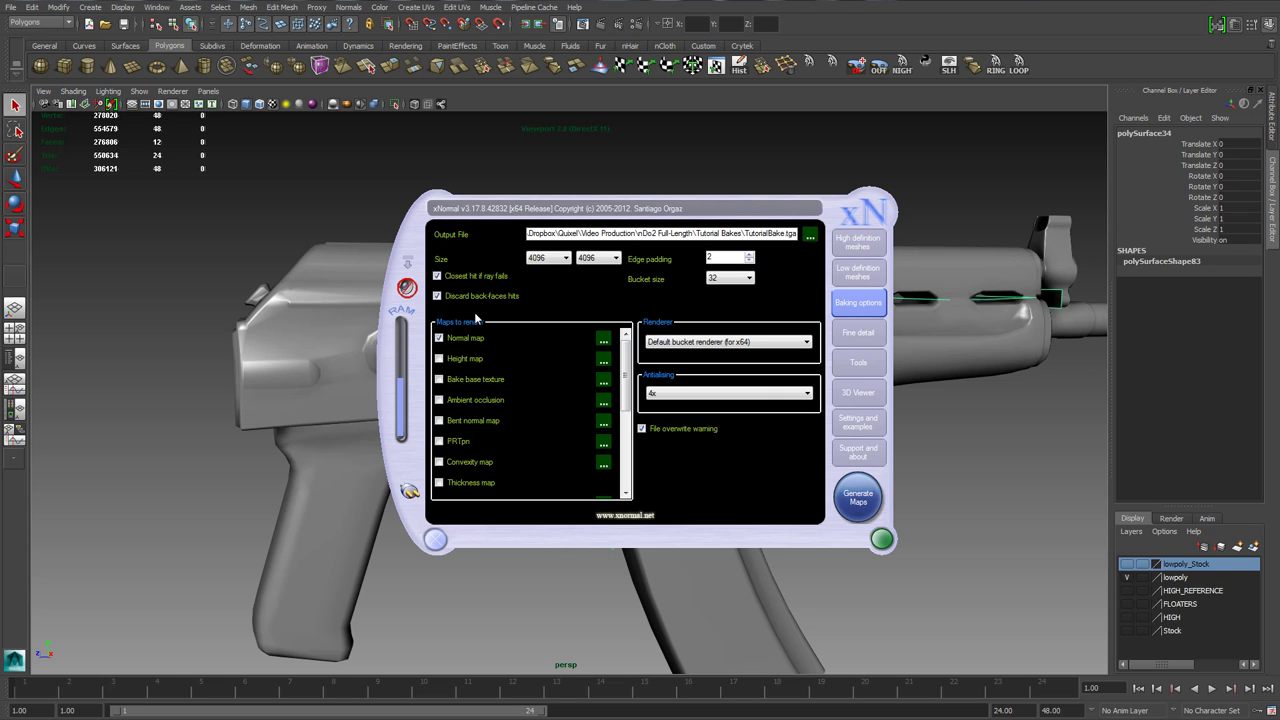
- Choose 4x antialiasing, check the normal map's tangent space option, and generate the maps
left_click(675, 396)
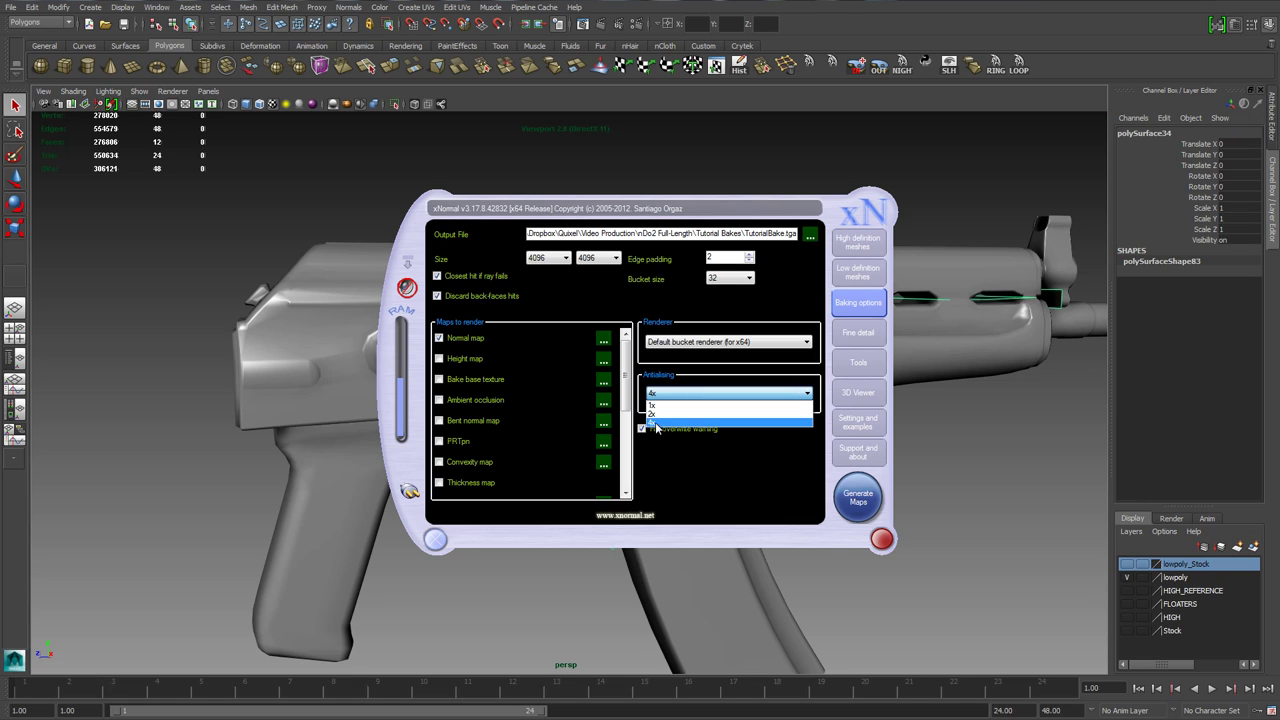
left_click(656, 422)
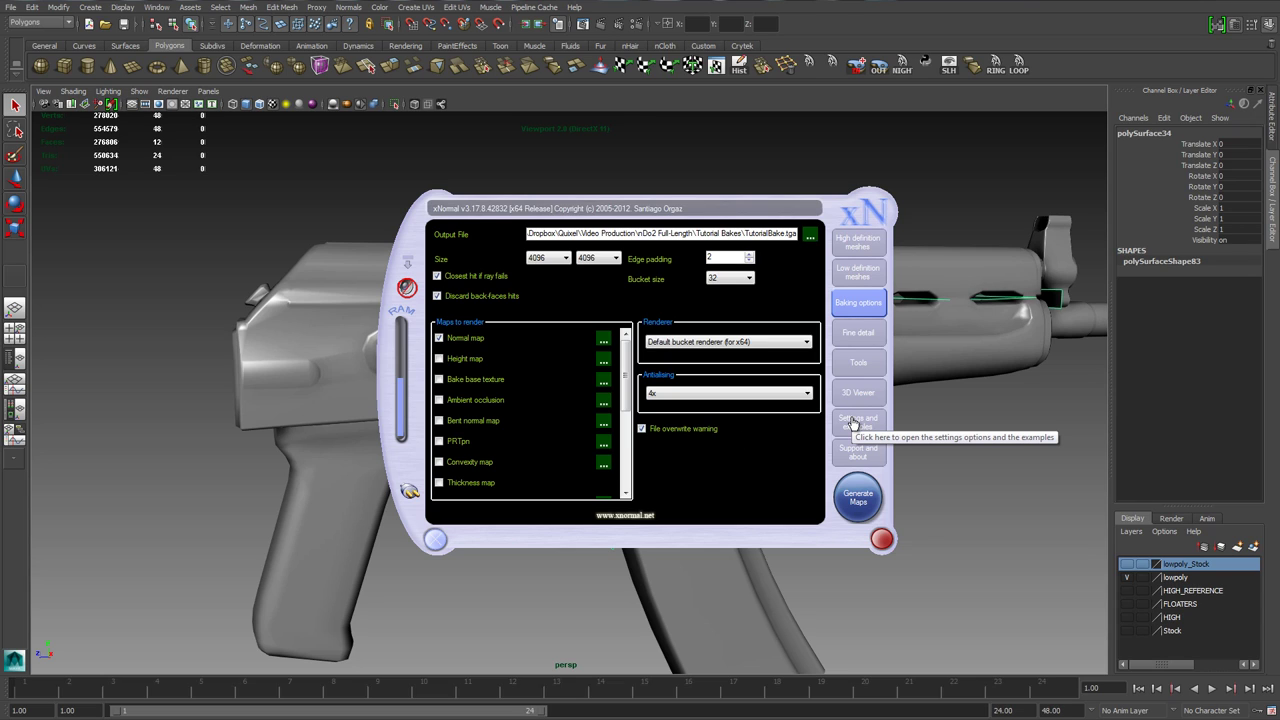
left_click(603, 340)
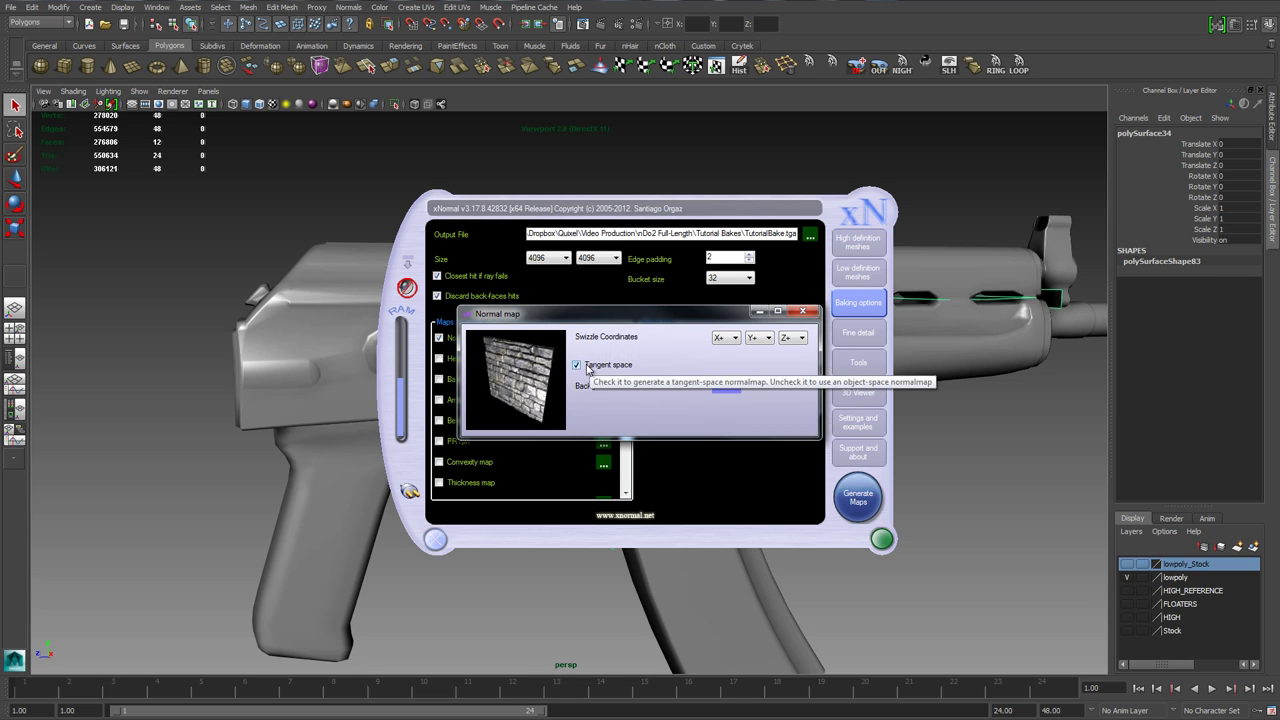
left_click(802, 311)
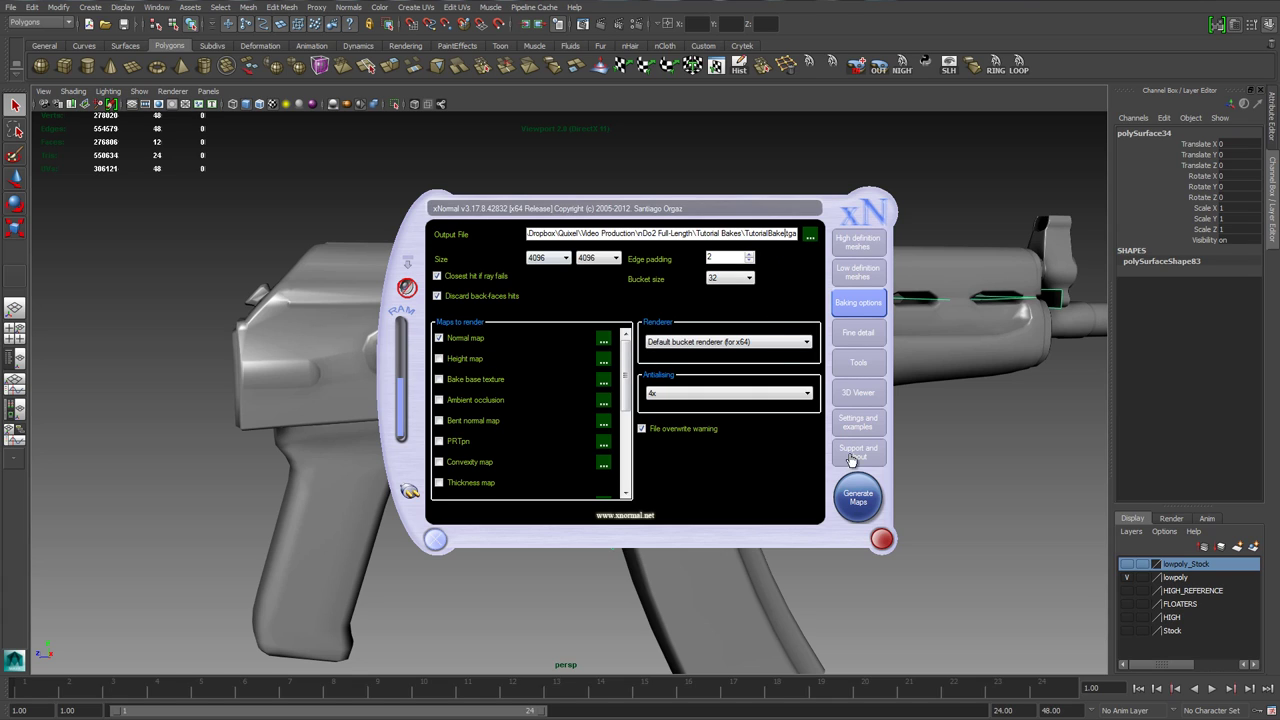
left_click(857, 498)
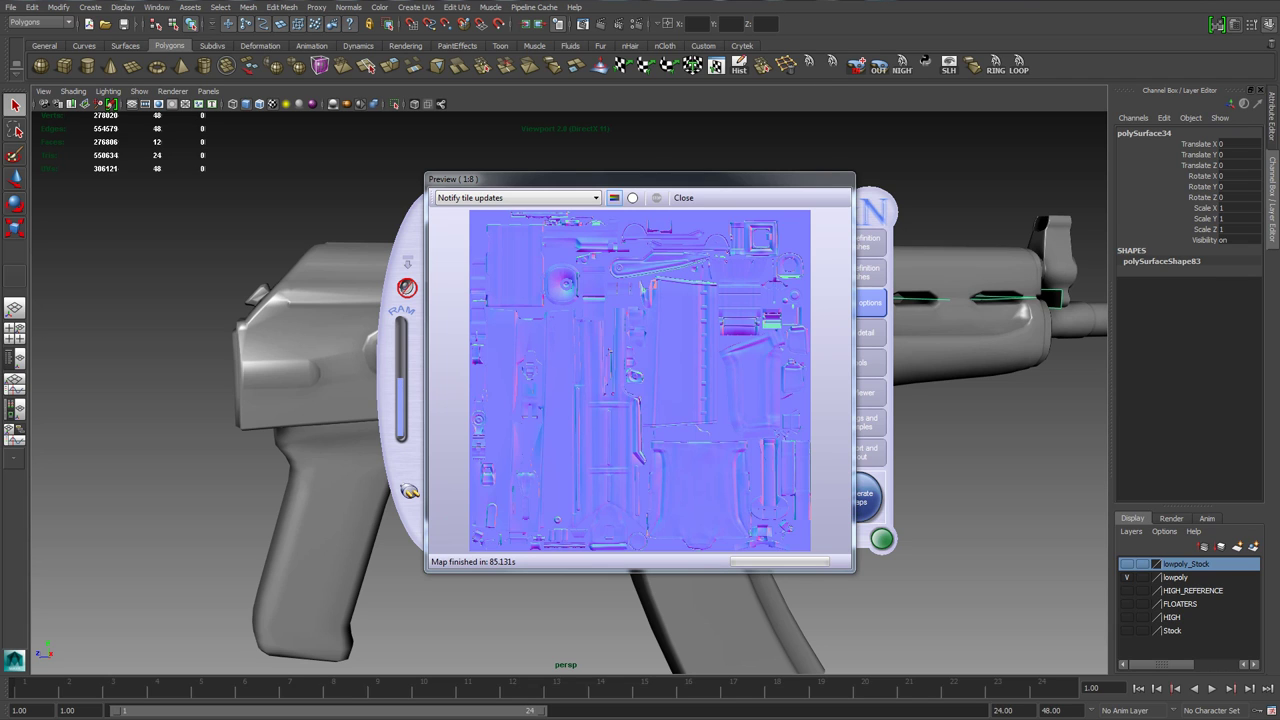
- Switch to Maya and hide the selected blocker planes around the low-poly rifle
left_click(736, 34)
left_click_drag(702, 264, 746, 294)
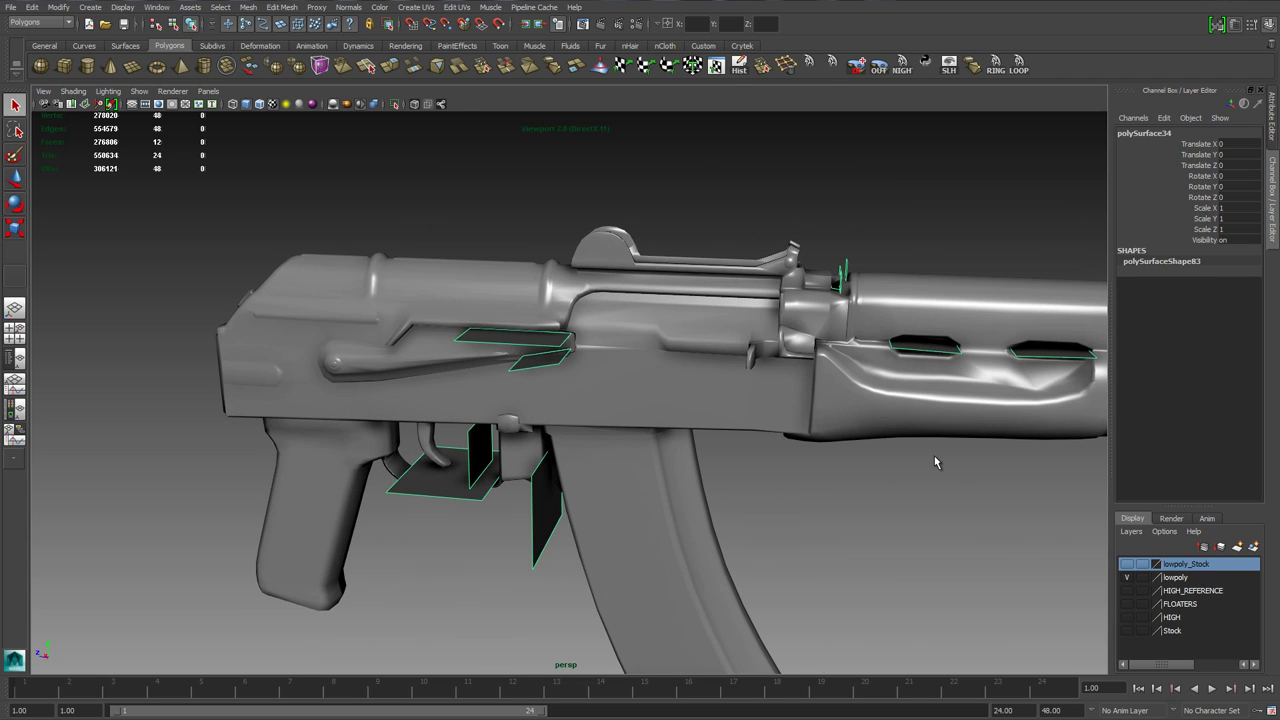
key("ctrl+h")
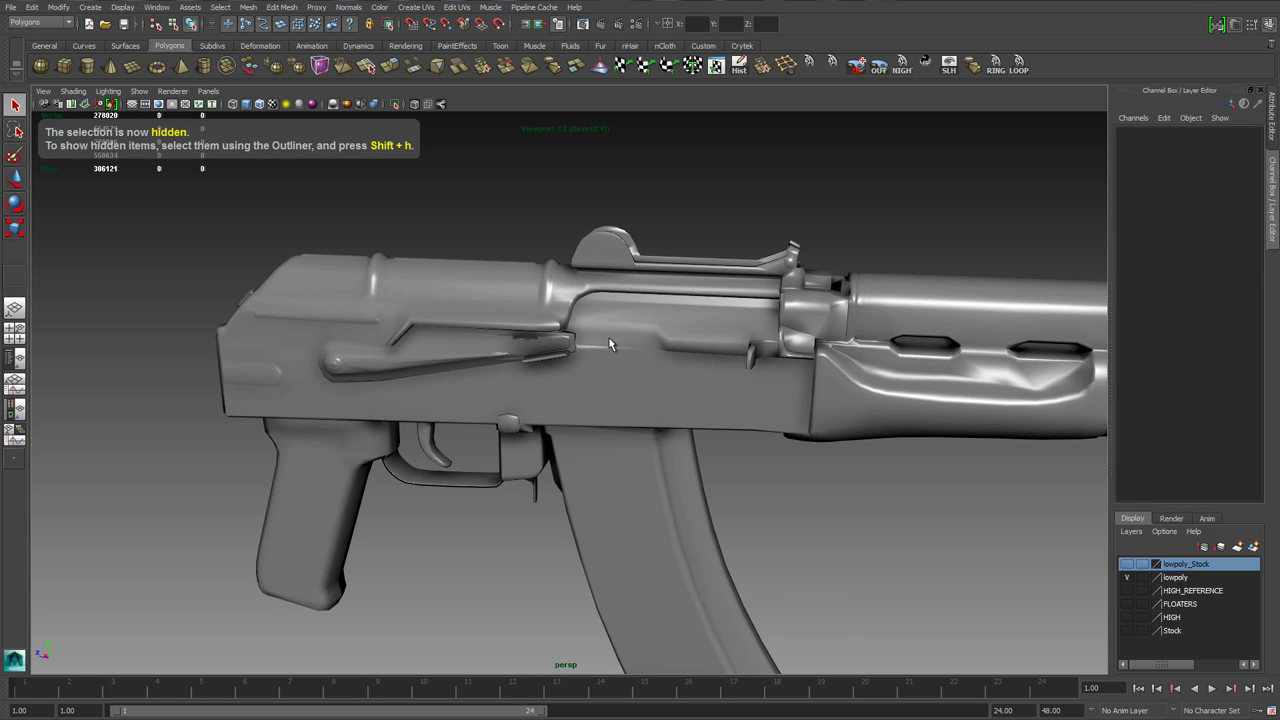
- Assign a new Blinn material to the low-poly rifle mesh
left_click(609, 338)
right_click(575, 342)
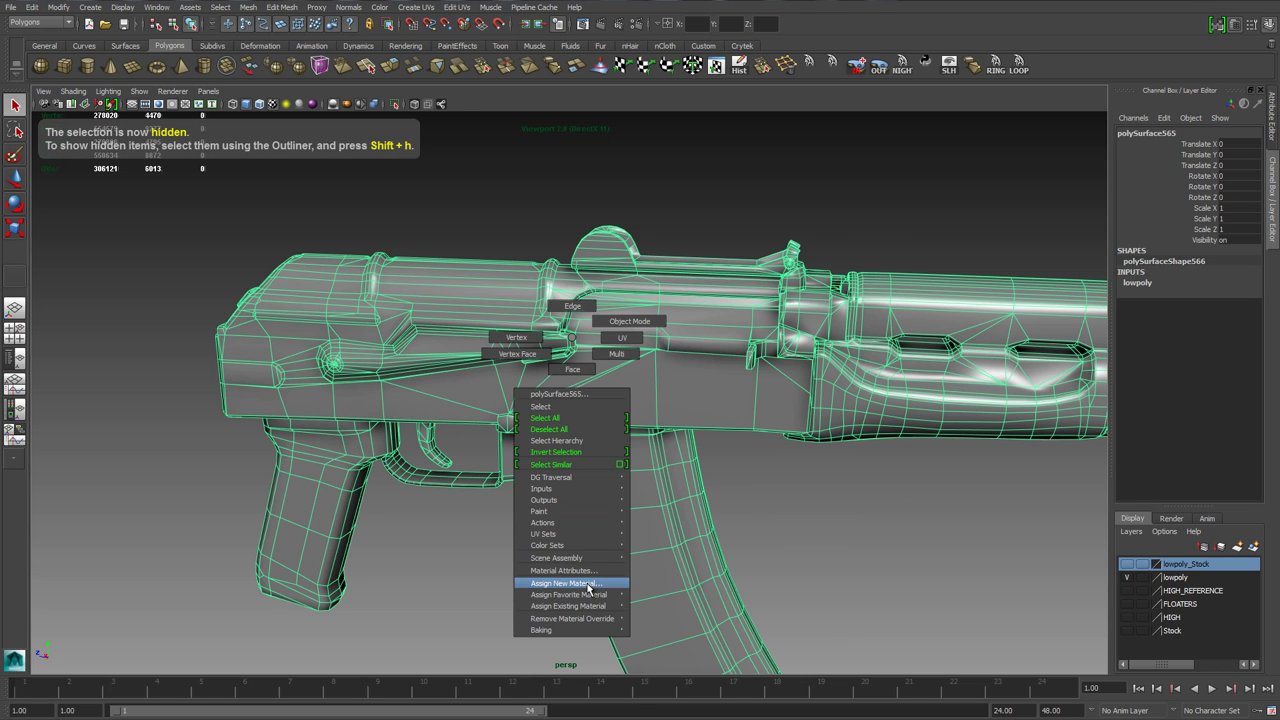
left_click(586, 588)
left_click(532, 330)
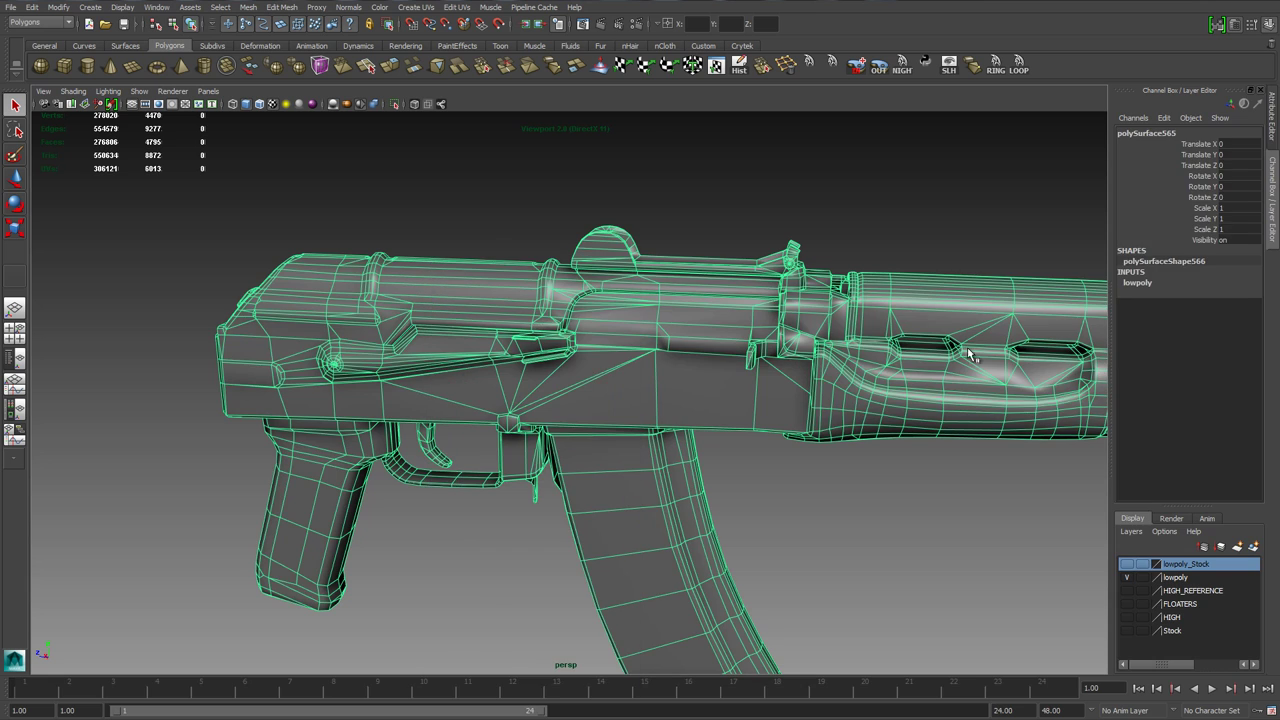
- Connect a file texture to the Blinn material's bump mapping and set it to be used as Tangent Space Normals
left_click(1195, 131)
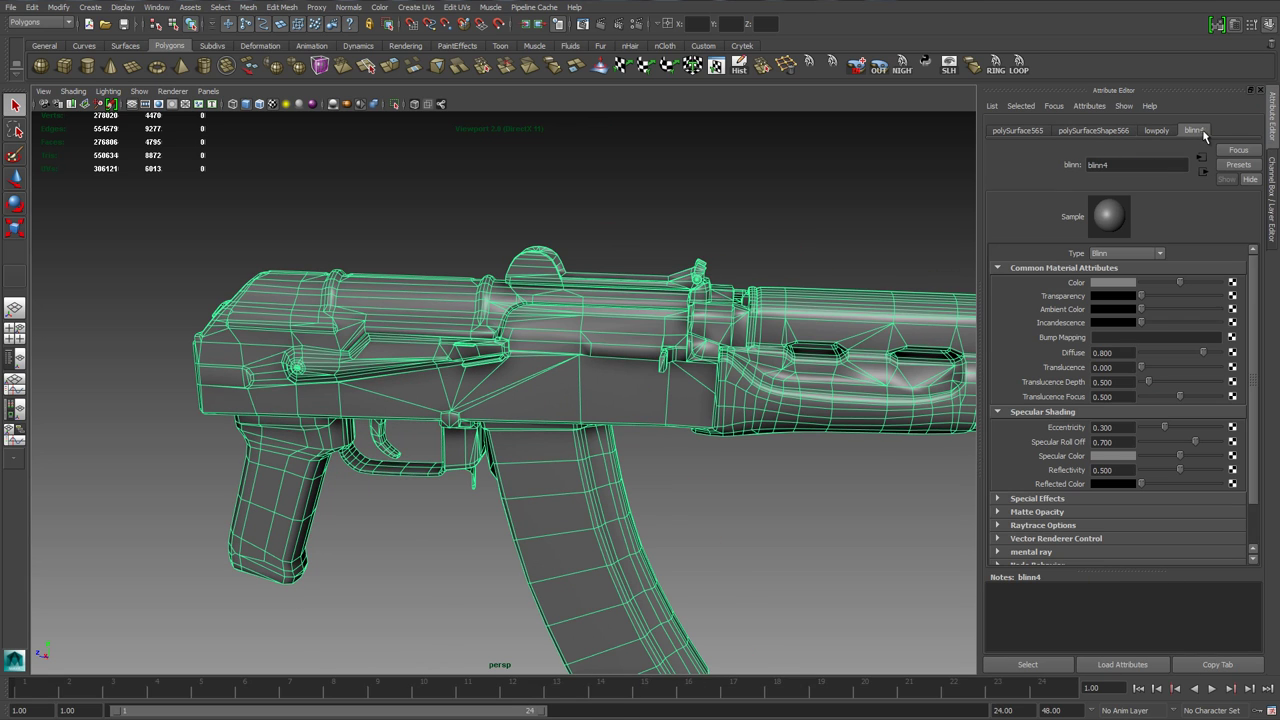
left_click(1231, 340)
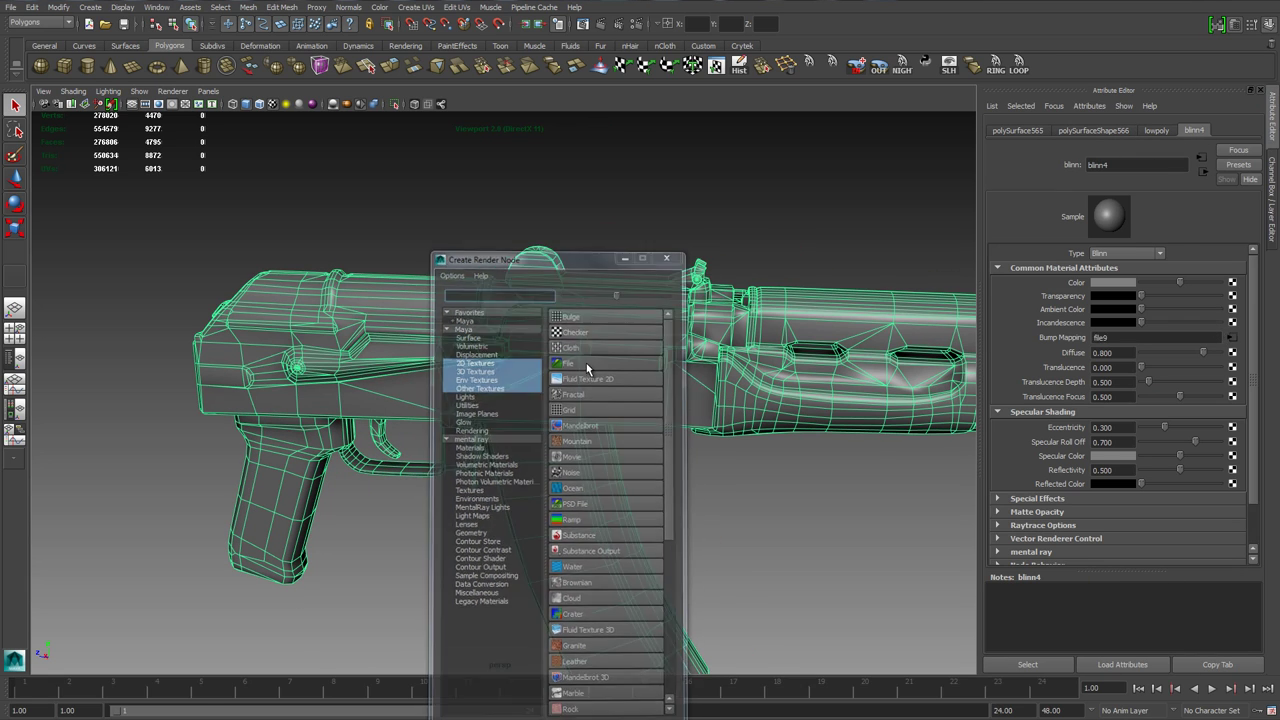
left_click(596, 367)
left_click(1146, 296)
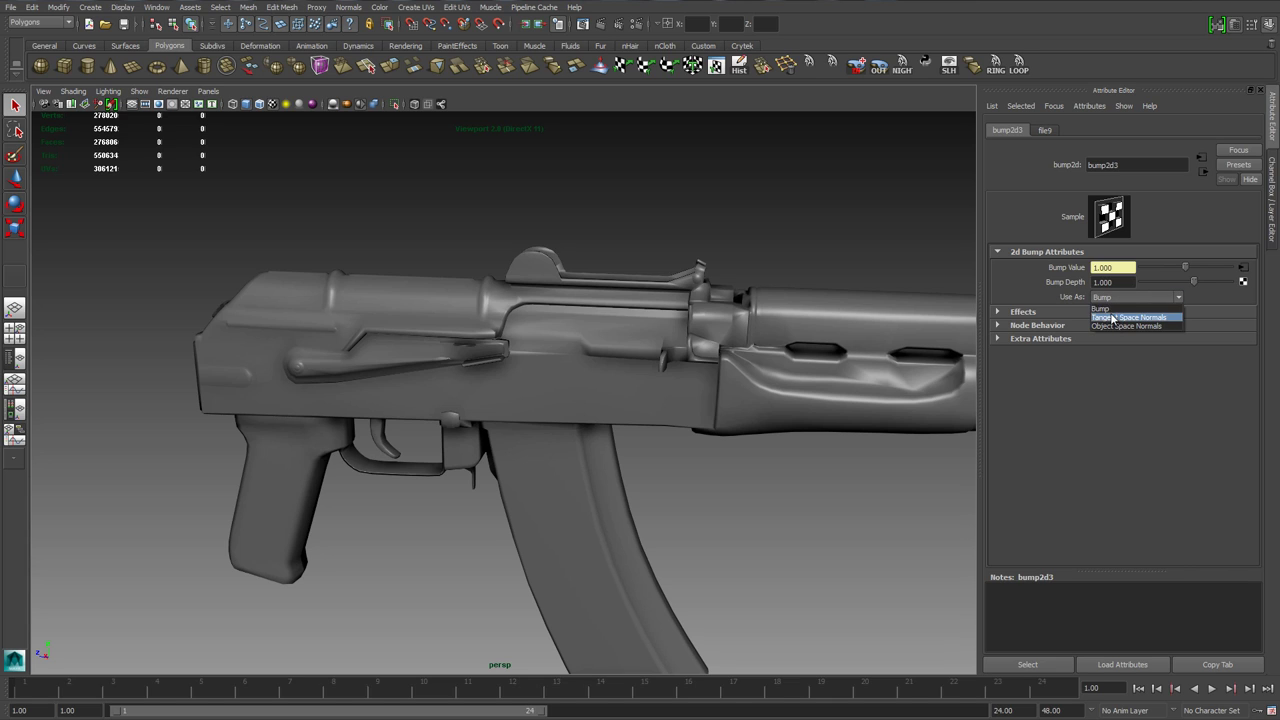
left_click(1116, 318)
- Load TutorialBake_normals.TGA from the Tutorial Bakes folder as the bump file texture's image
left_click(1044, 130)
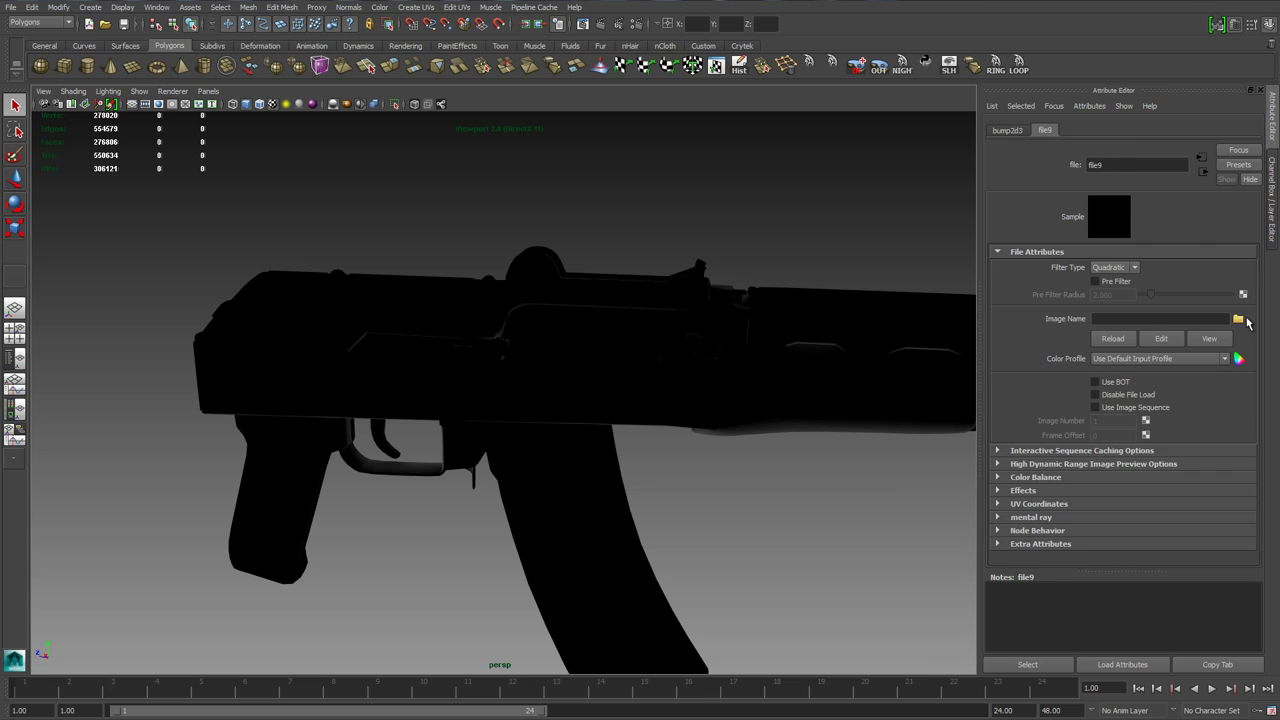
left_click(515, 271)
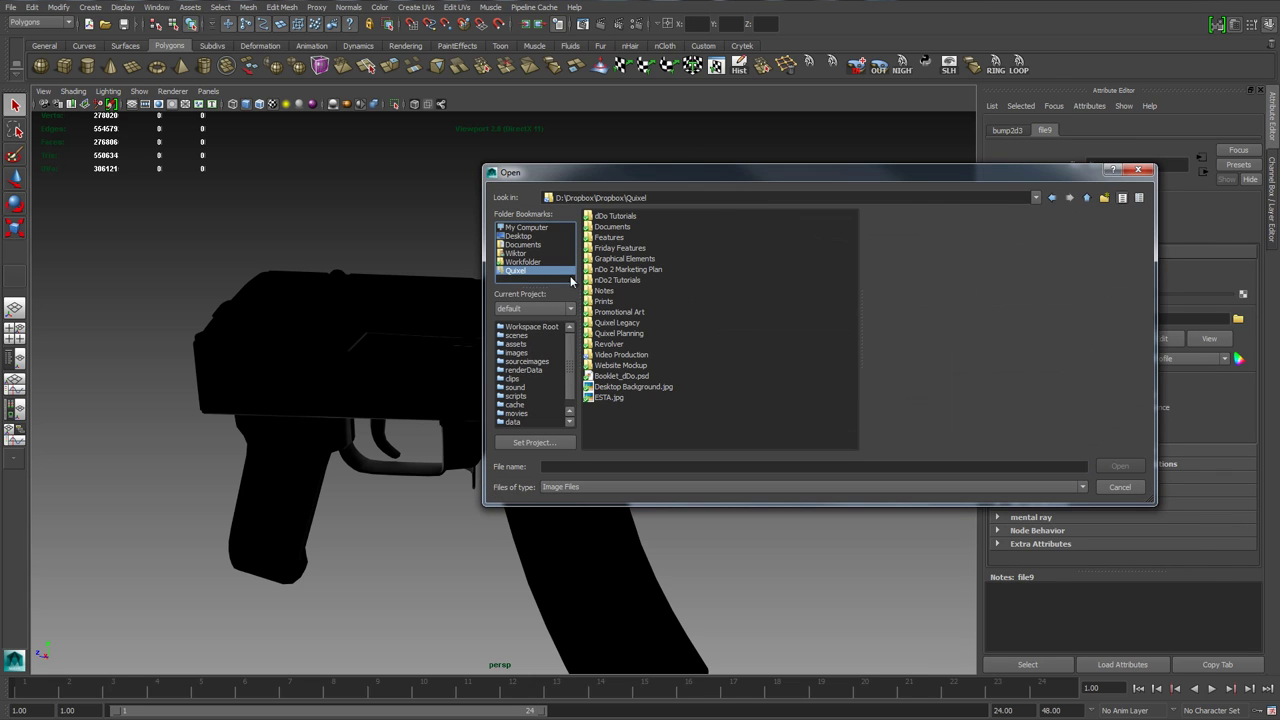
double_click(623, 355)
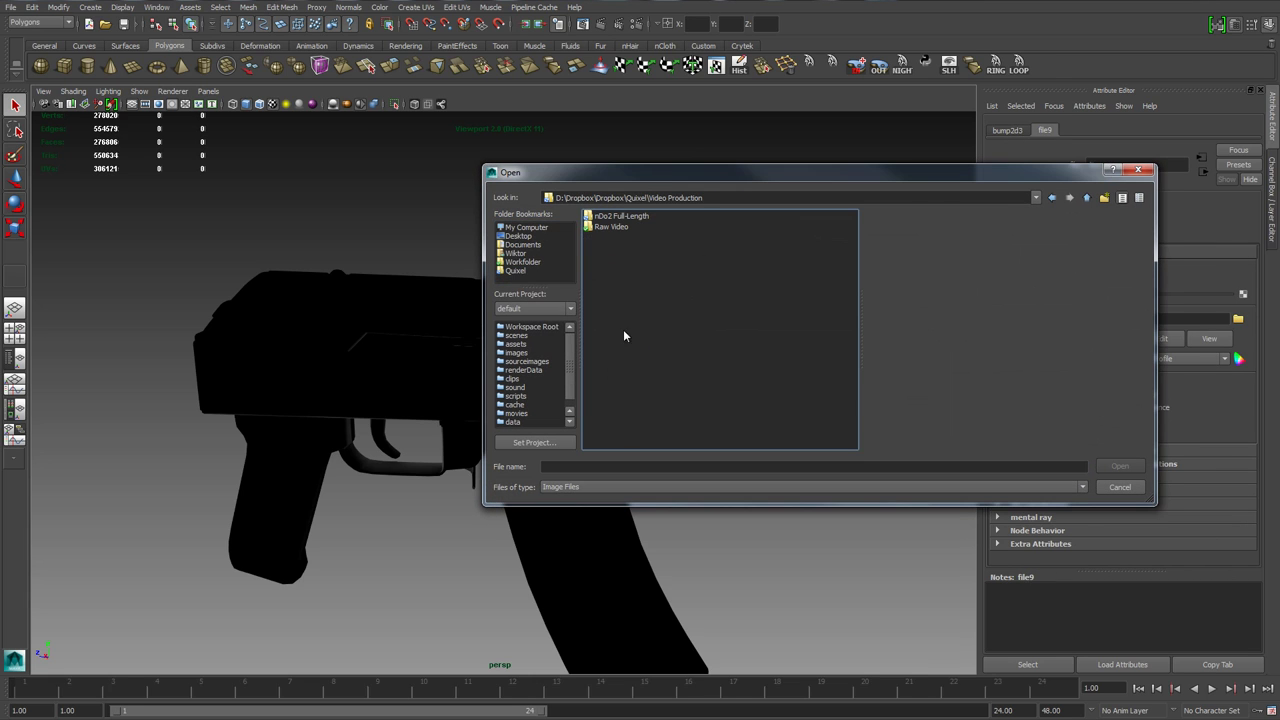
double_click(615, 217)
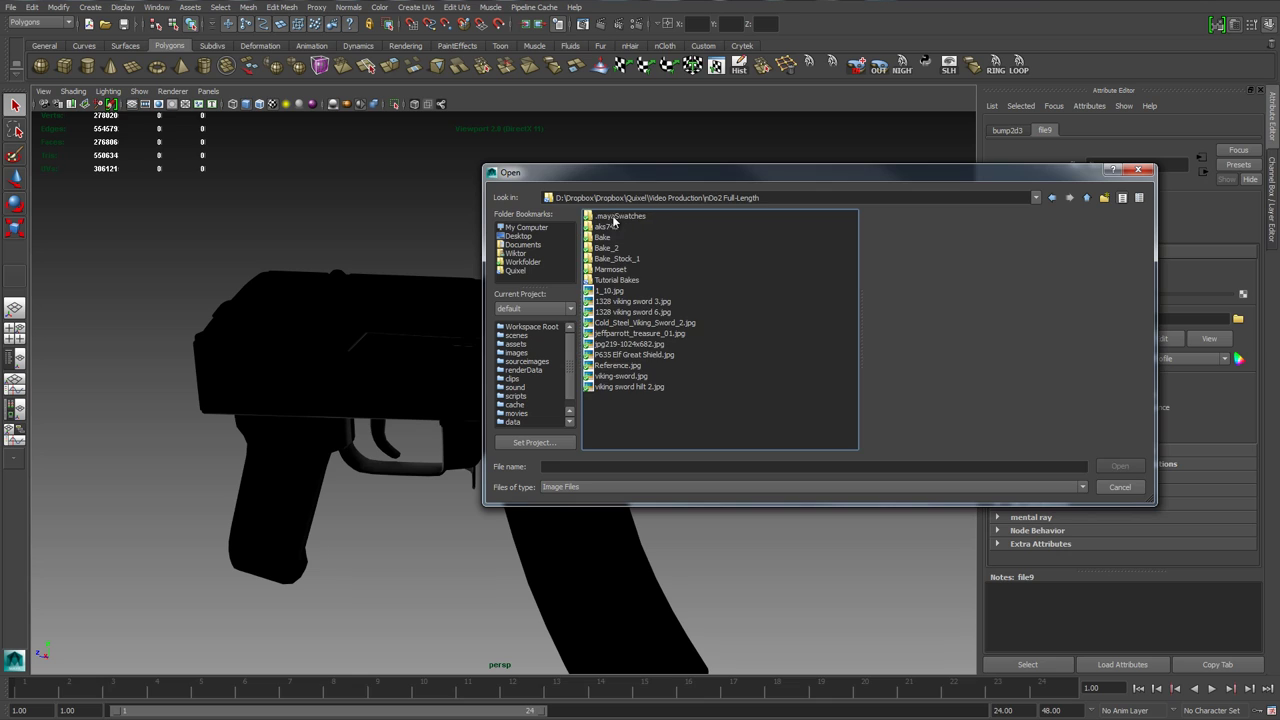
double_click(616, 280)
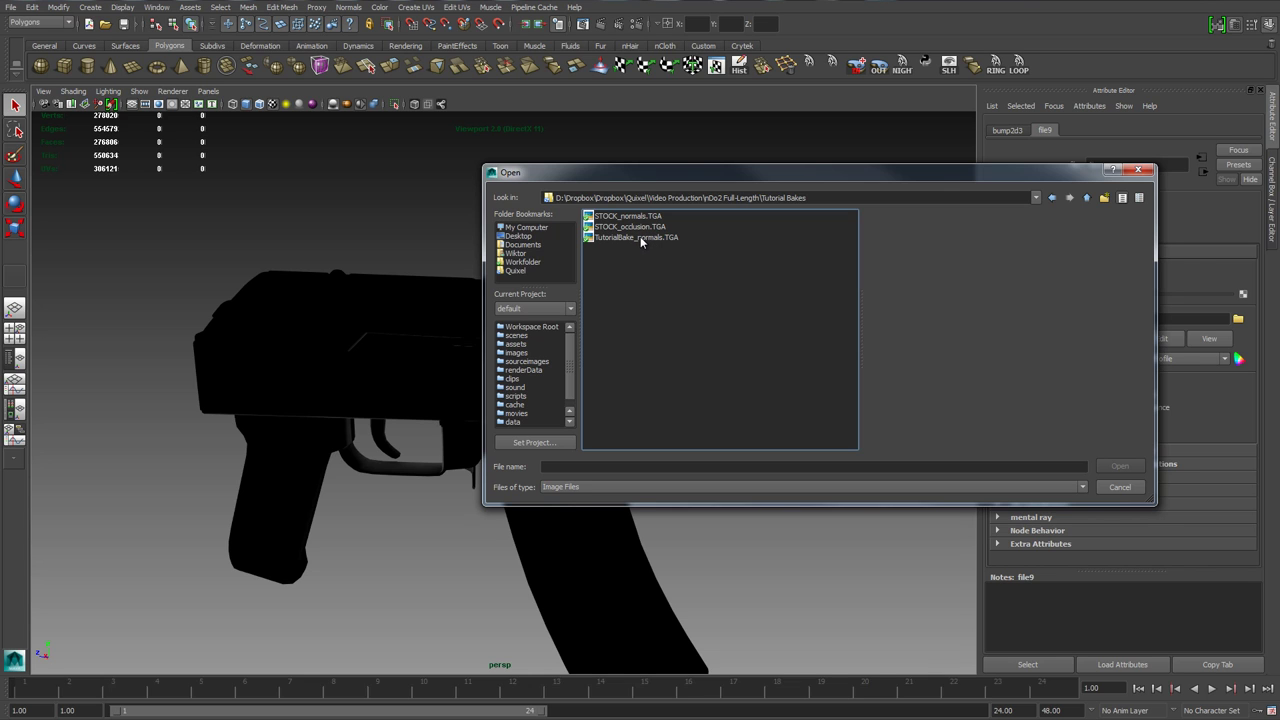
double_click(640, 237)
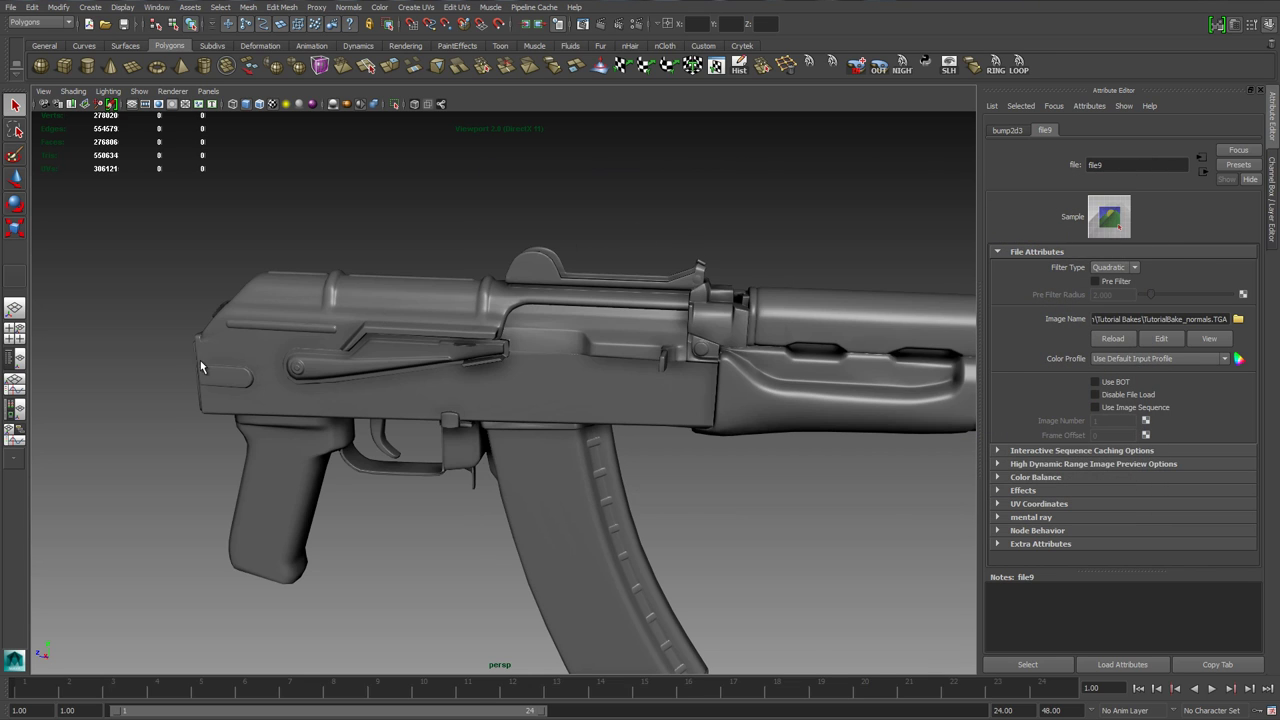
- Inspect the normal-mapped rifle, switch back to xNormal and close the bake preview
left_click_drag(583, 380, 541, 341)
mouse_move(686, 714)
left_click(748, 690)
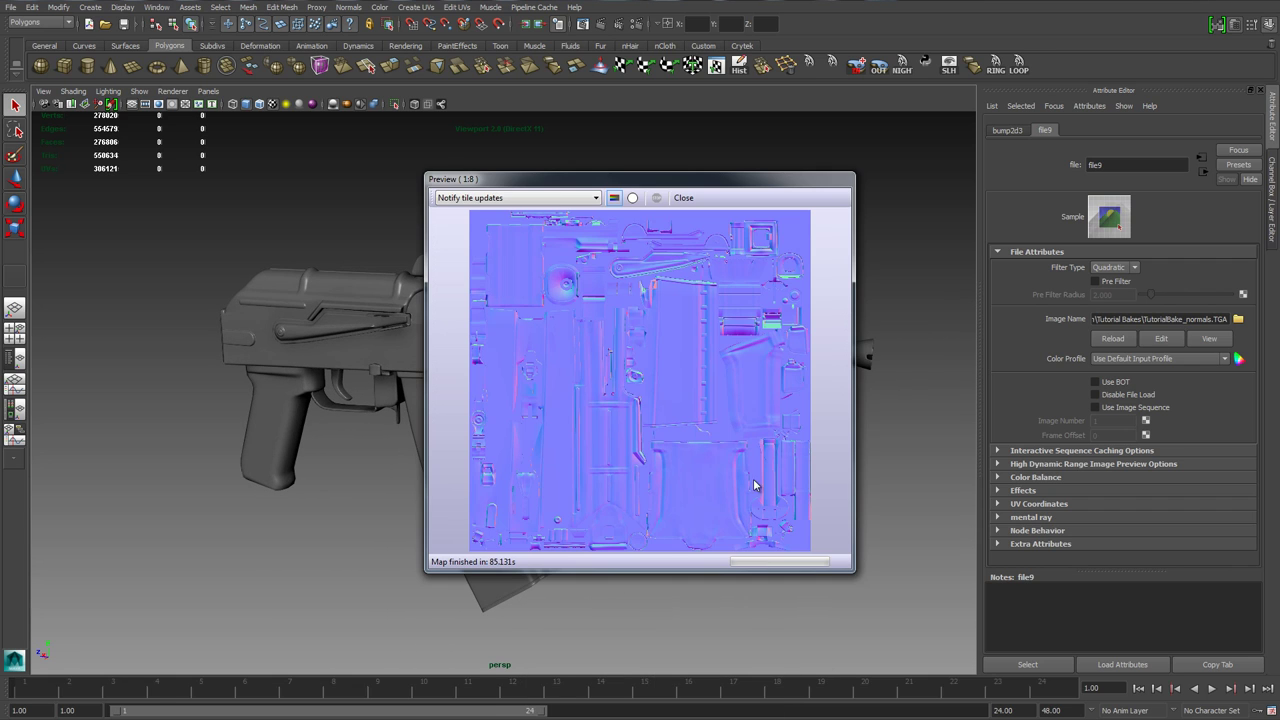
left_click(682, 198)
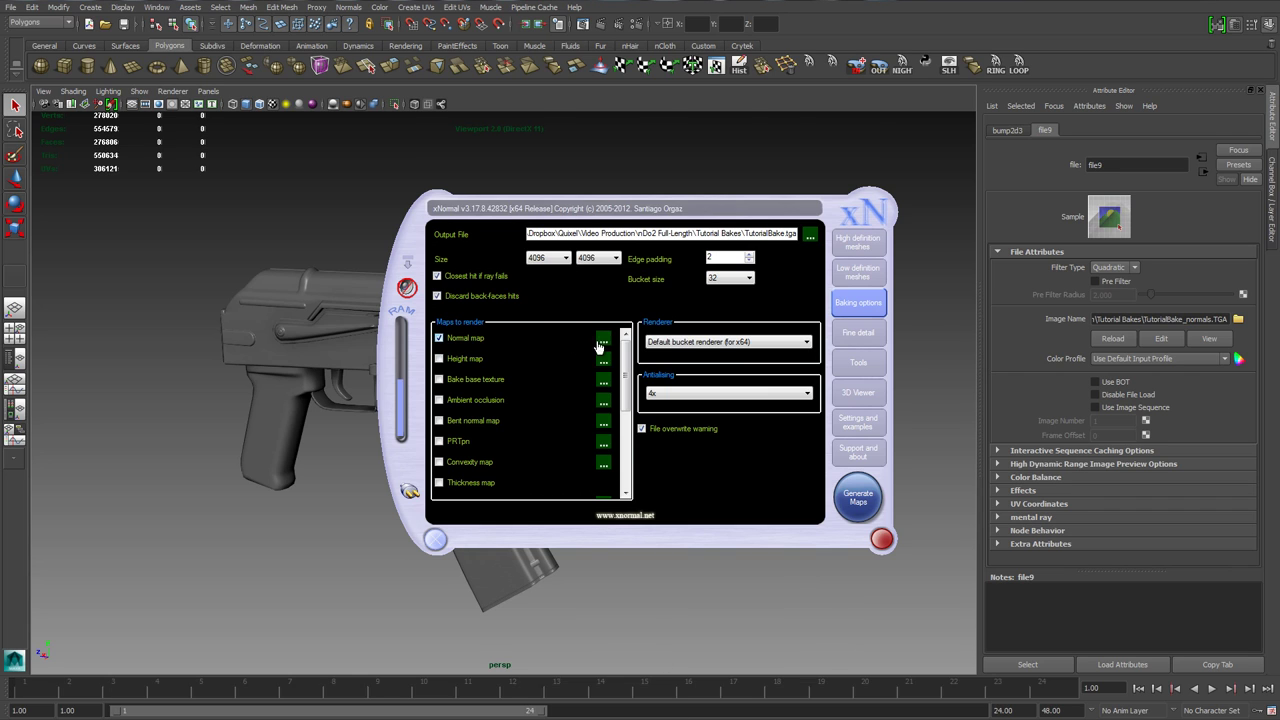
- Enable the ambient occlusion map alongside the normal map and generate both maps at 4096 × 4096
left_click(602, 343)
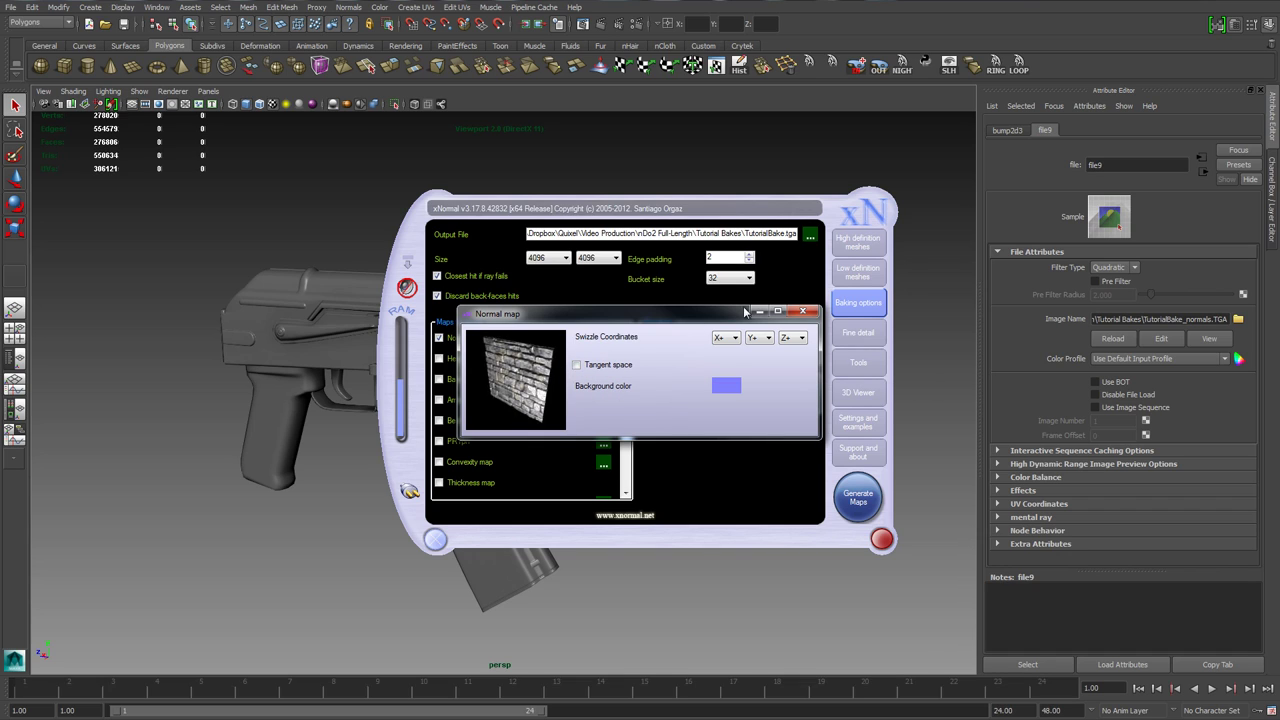
left_click(802, 311)
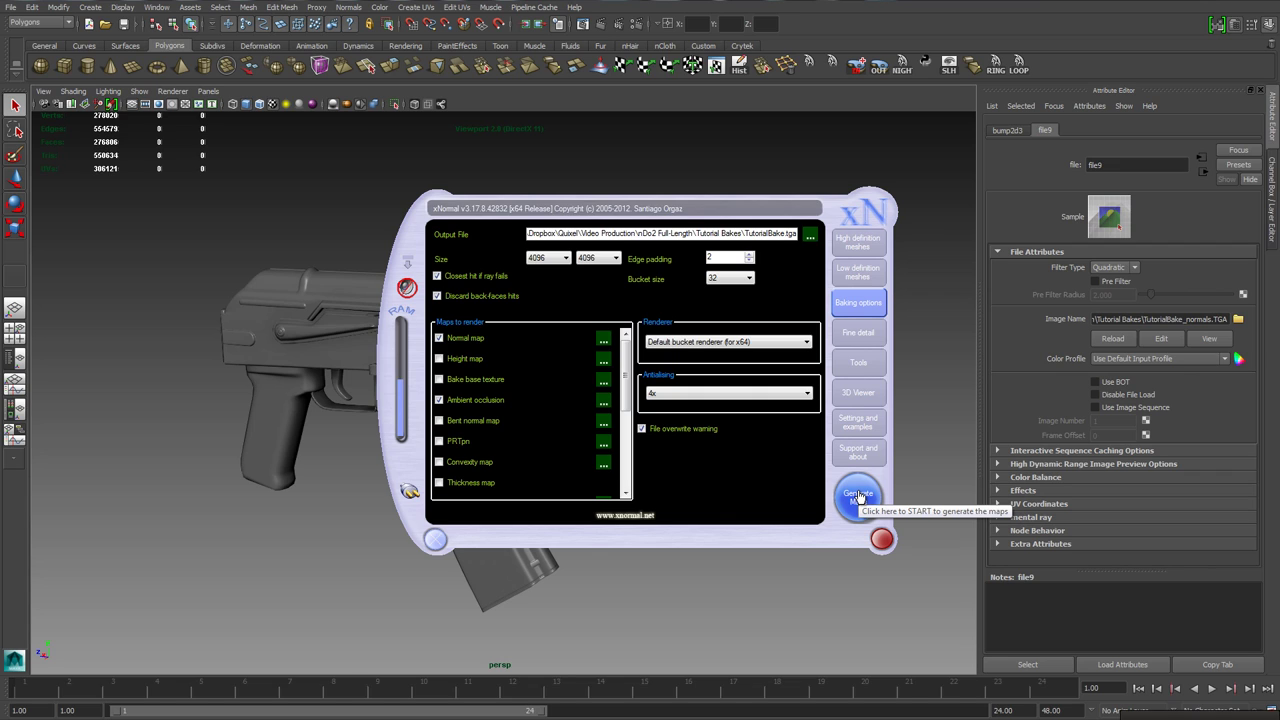
left_click(857, 497)
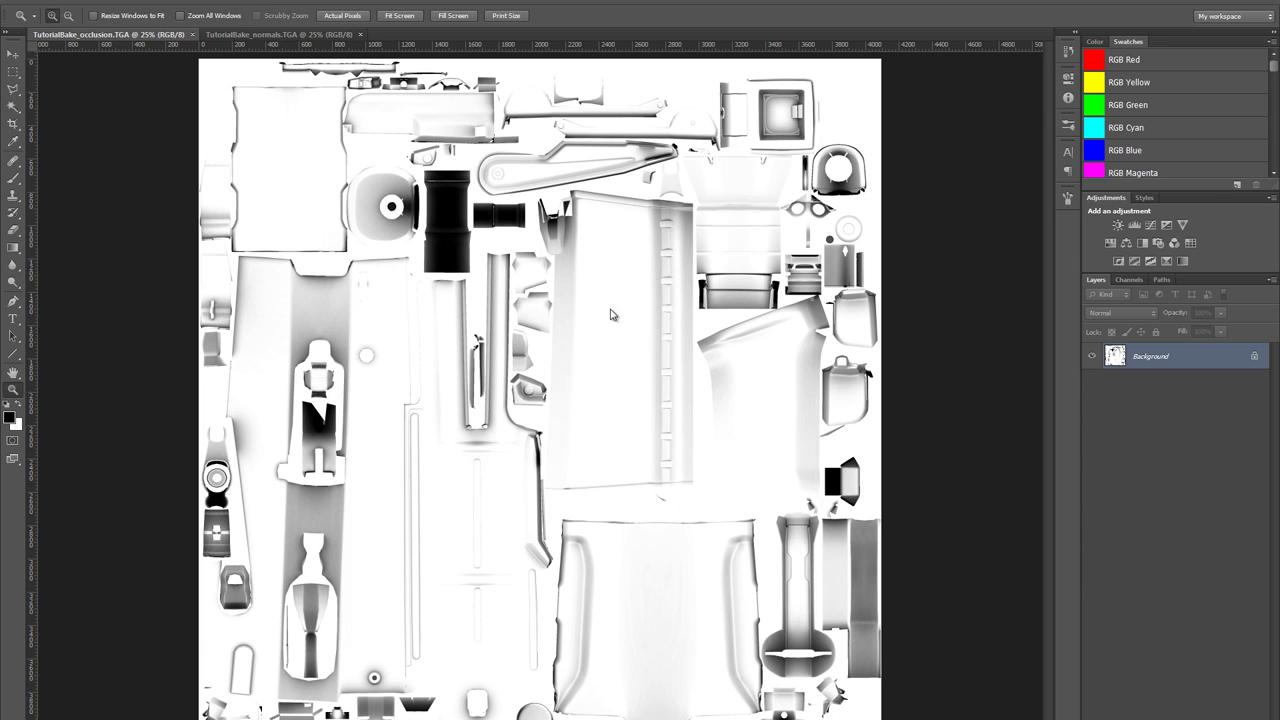
- Switch to Photoshop and examine the baked TutorialBake_occlusion.TGA up close for shading quality
left_click(531, 362)
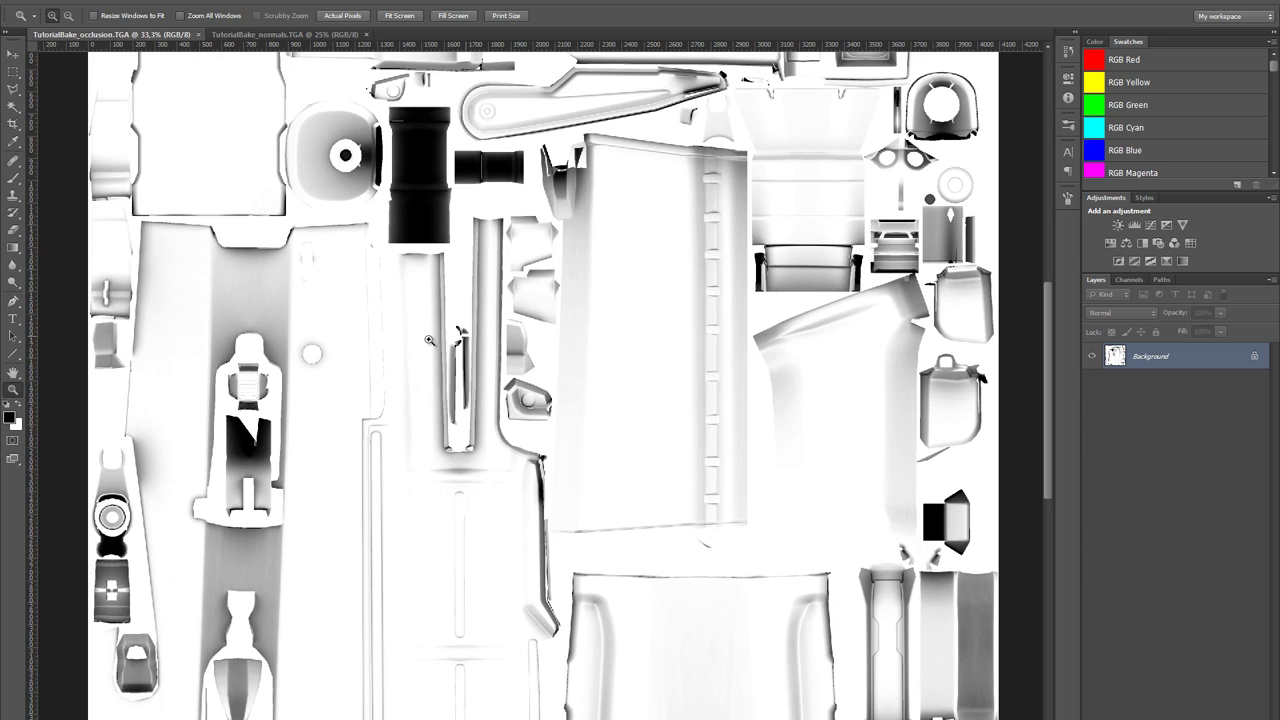
left_click_drag(384, 506, 398, 380)
left_click_drag(704, 273, 797, 483)
left_click_drag(530, 278, 473, 227)
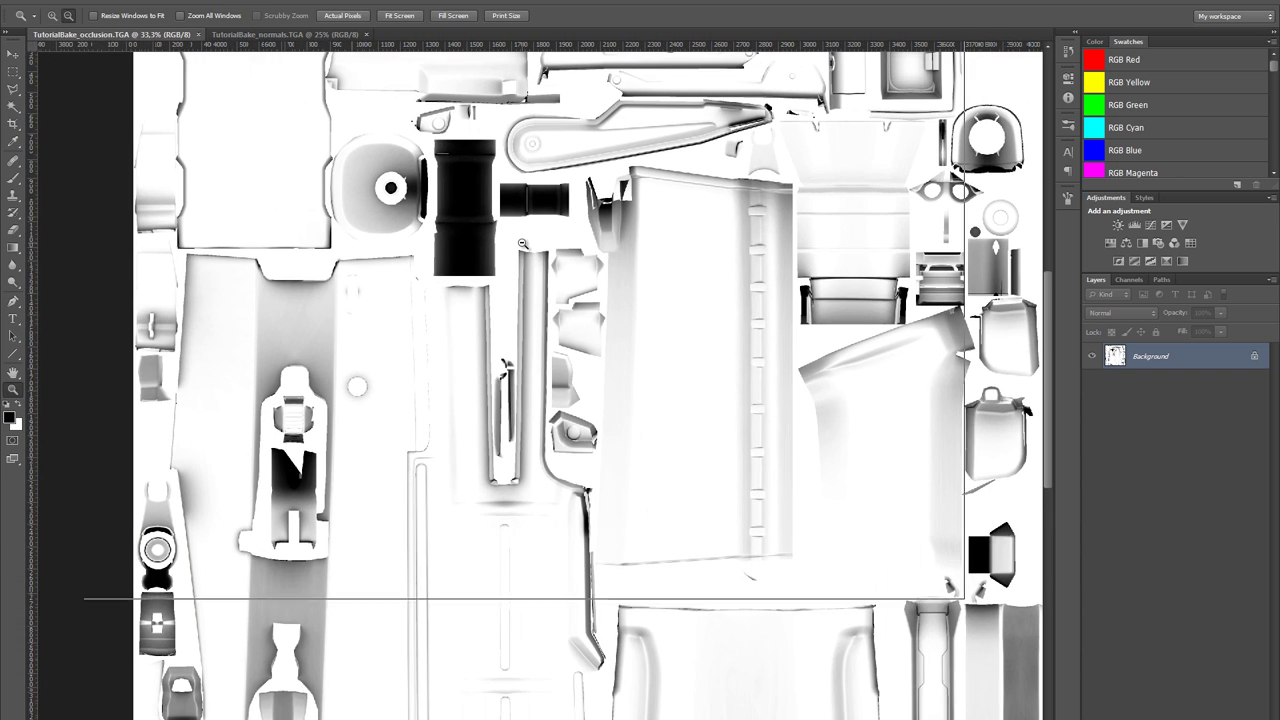
left_click(522, 243, "alt")
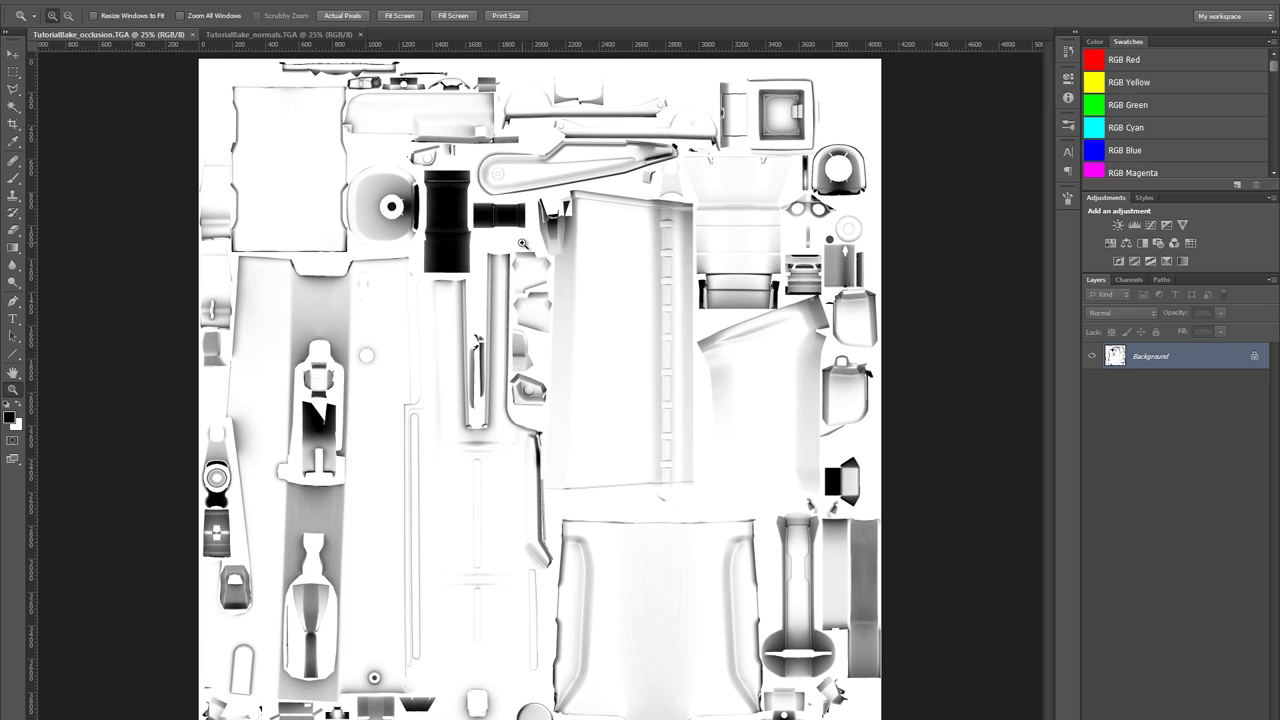
- Examine the baked parts in TutorialBake_normals.TGA up close across the whole texture sheet
left_click(275, 34)
left_click(434, 324)
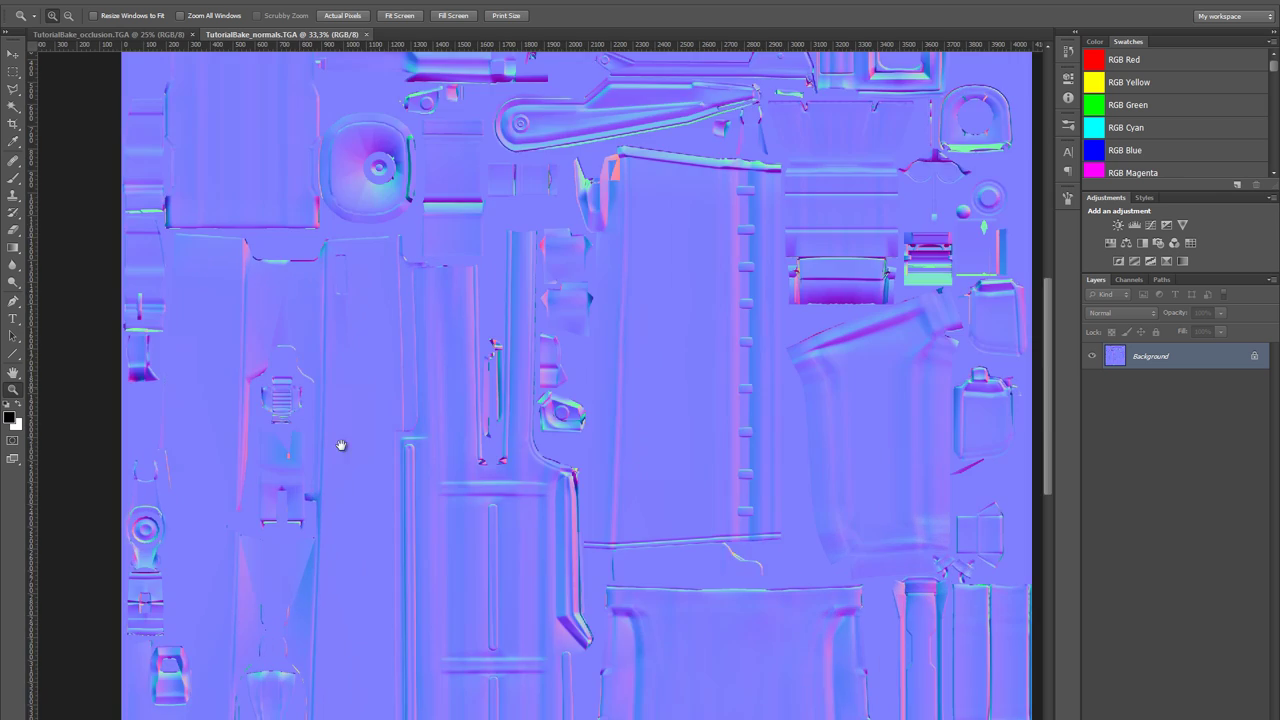
left_click_drag(307, 520, 438, 275)
left_click(407, 385)
left_click(408, 383)
left_click_drag(614, 306, 410, 490)
left_click(422, 288)
left_click_drag(563, 319, 364, 473)
left_click_drag(708, 192, 222, 520)
left_click_drag(705, 160, 329, 455)
left_click(595, 318, "alt")
left_click(595, 318, "alt")
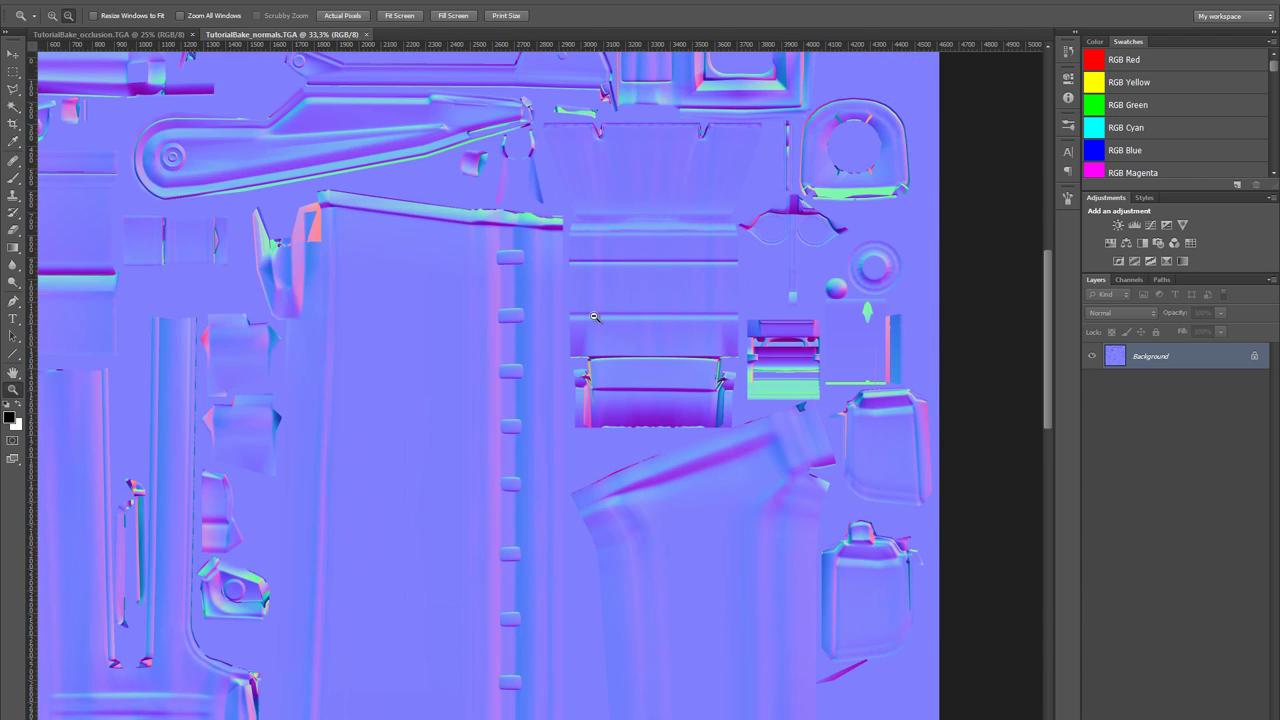
left_click(595, 318, "alt")
left_click_drag(433, 357, 678, 202)
left_click(595, 307, "alt")
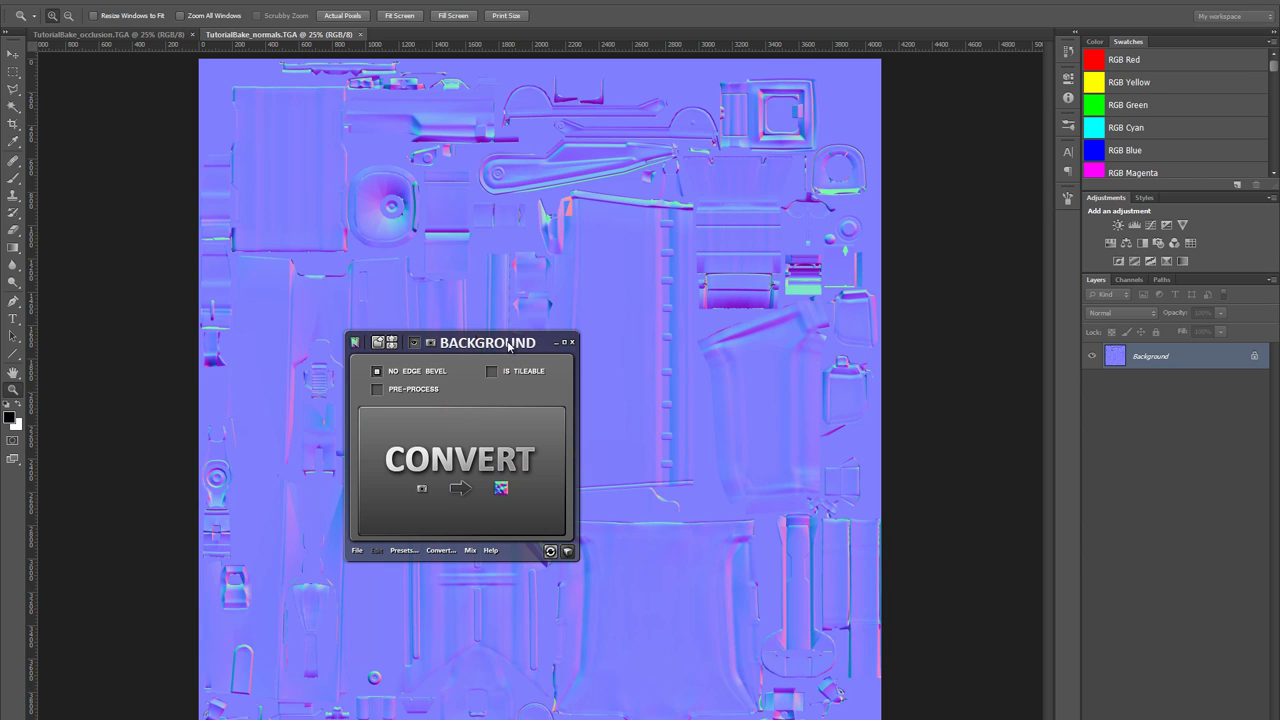
- Move the nDo2 window clear of the texture and mix the baked background in as Normal to nDo2
left_click_drag(510, 345, 190, 377)
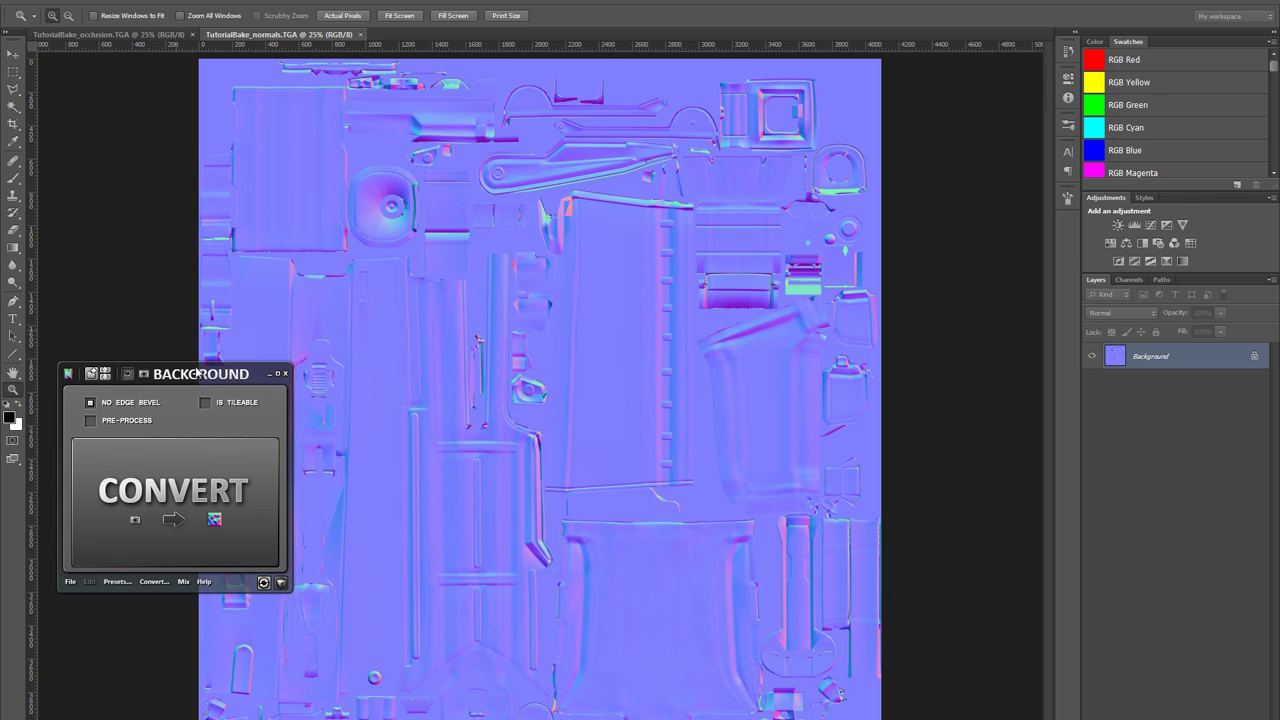
left_click(184, 582)
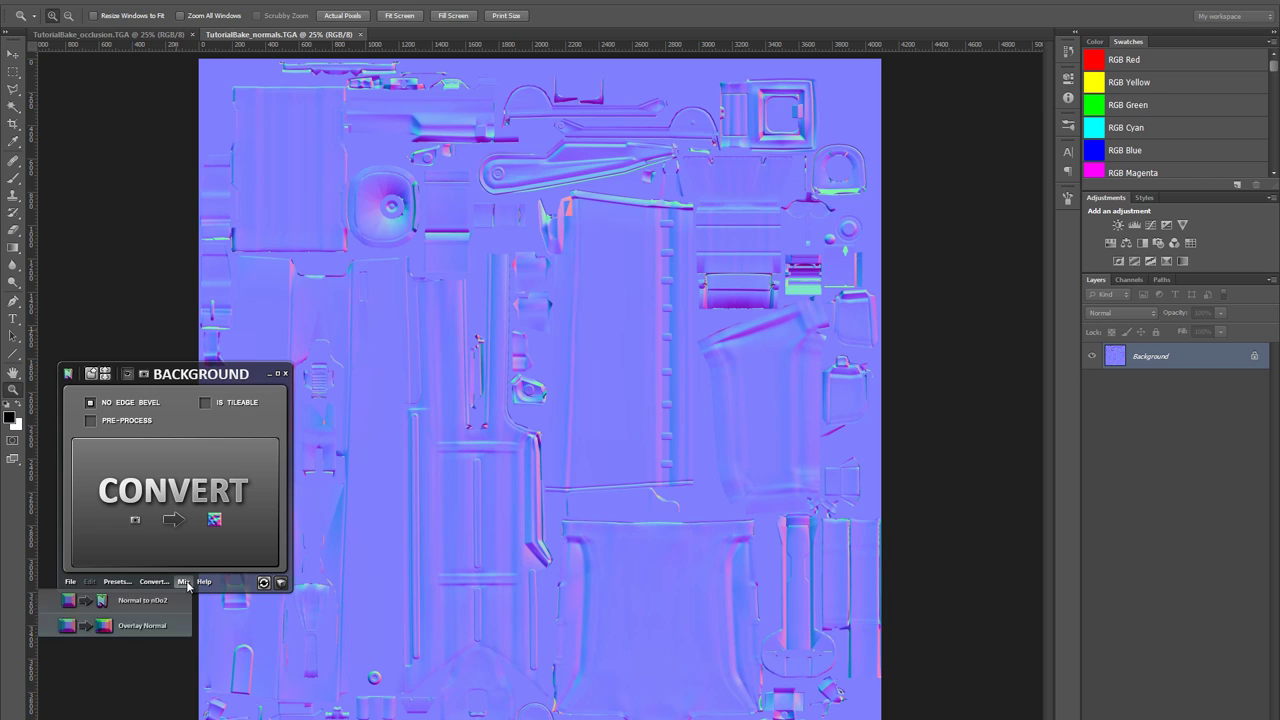
left_click(139, 604)
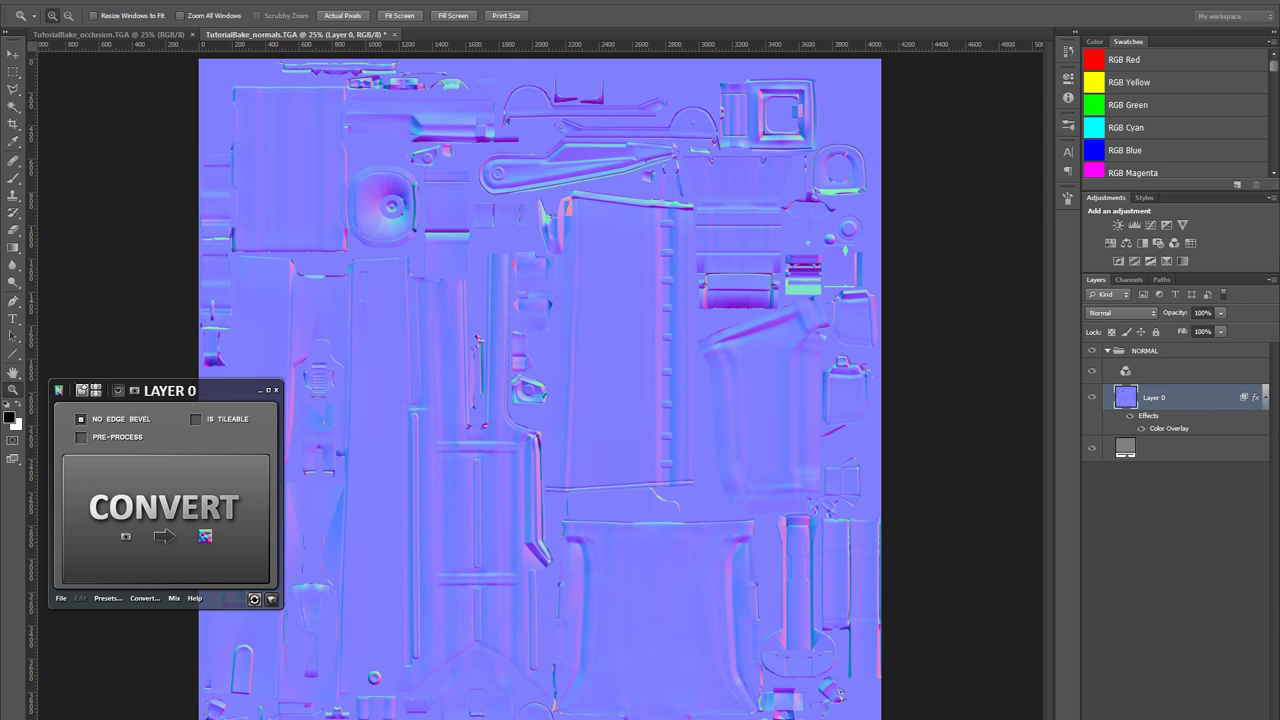
- Compare the surface details in the AKS-74U reference photo with the receiver area of the normal map
key("alt+Tab")
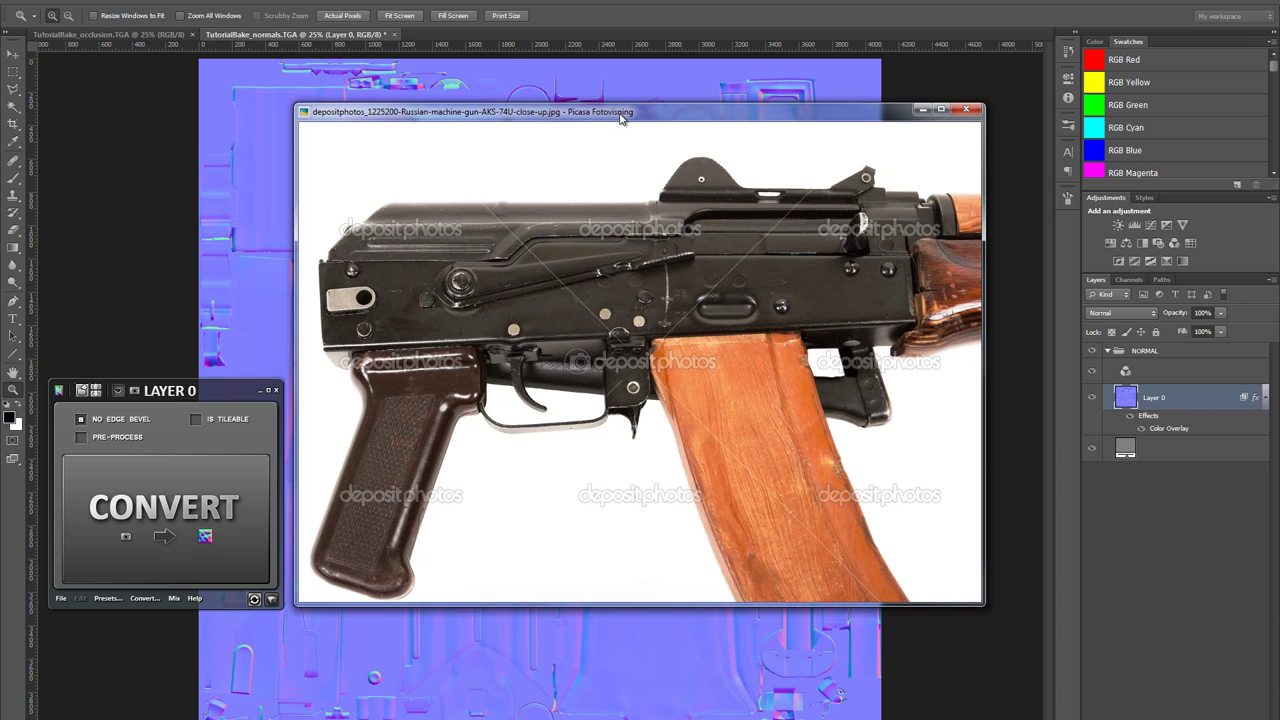
left_click_drag(605, 112, 706, 155)
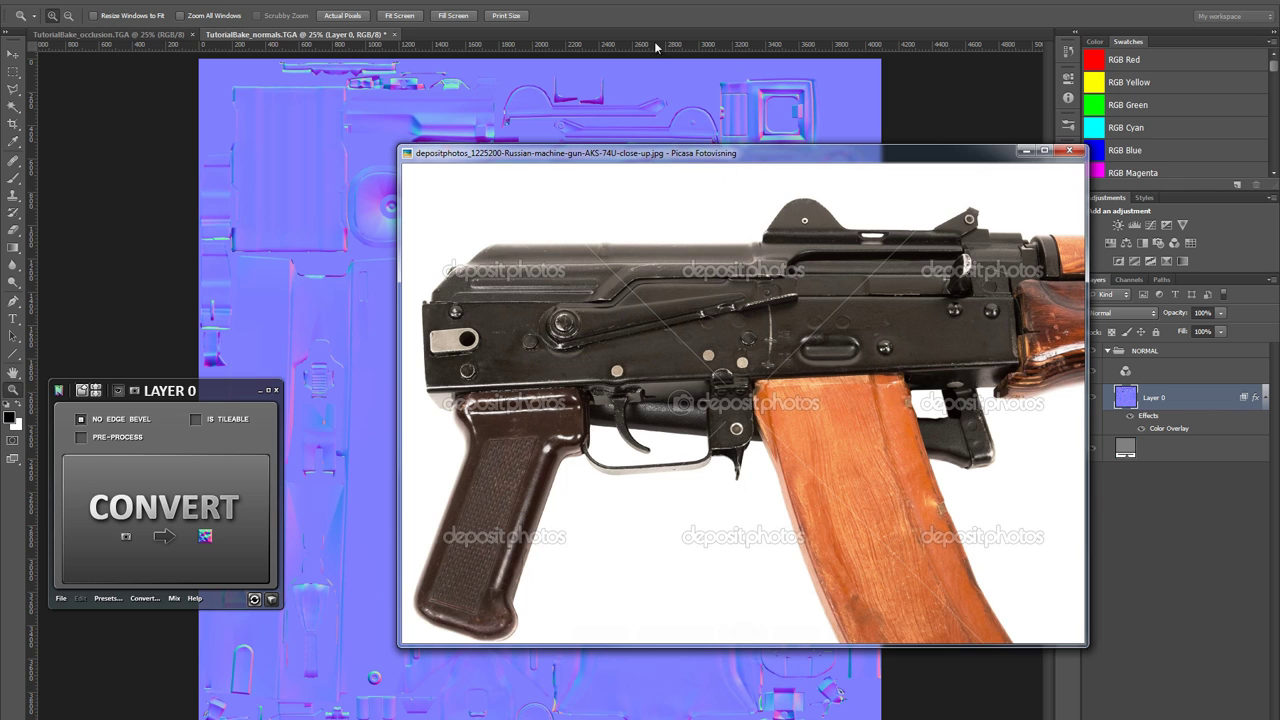
key("alt+Tab")
left_click(403, 553)
left_click_drag(403, 553, 655, 490)
left_click(520, 573)
left_click_drag(602, 411, 720, 551)
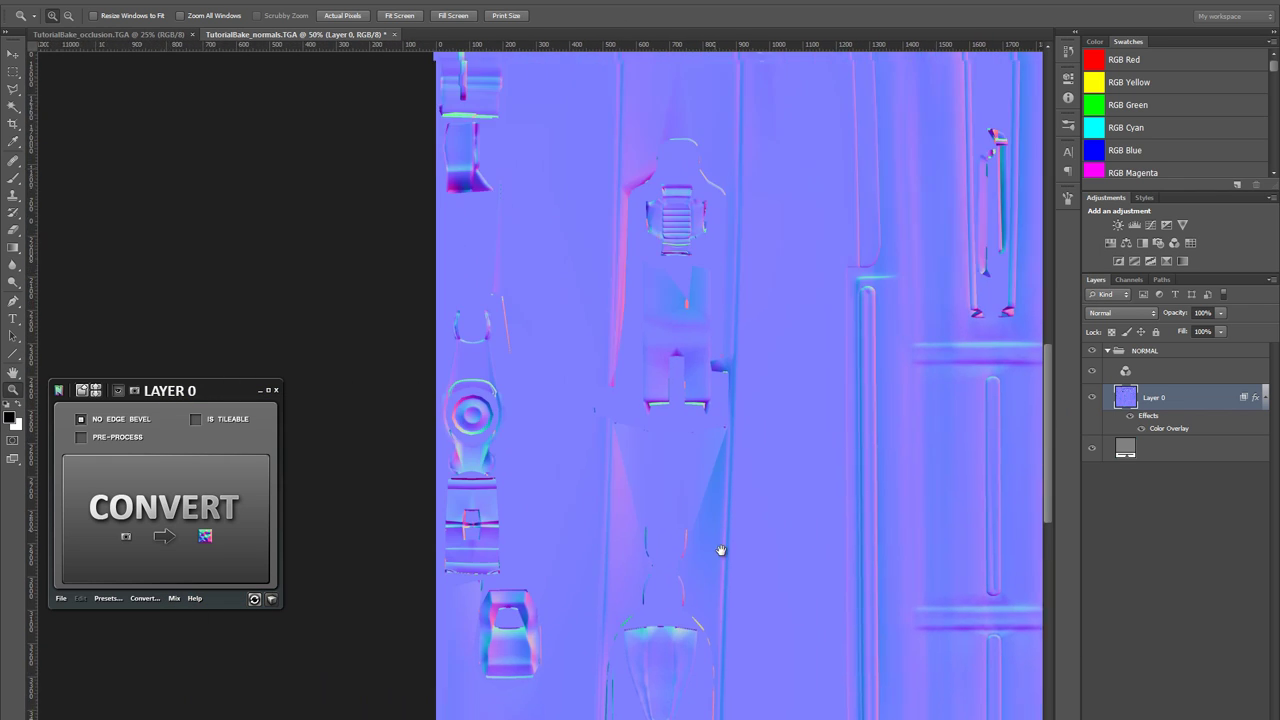
mouse_move(583, 385)
left_mouse_down()
mouse_move(571, 537)
mouse_move(569, 403)
left_mouse_up()
left_click(541, 566)
left_click_drag(541, 566, 532, 203)
left_click_drag(569, 523, 574, 448)
left_click_drag(534, 302, 557, 391)
key("alt+Tab")
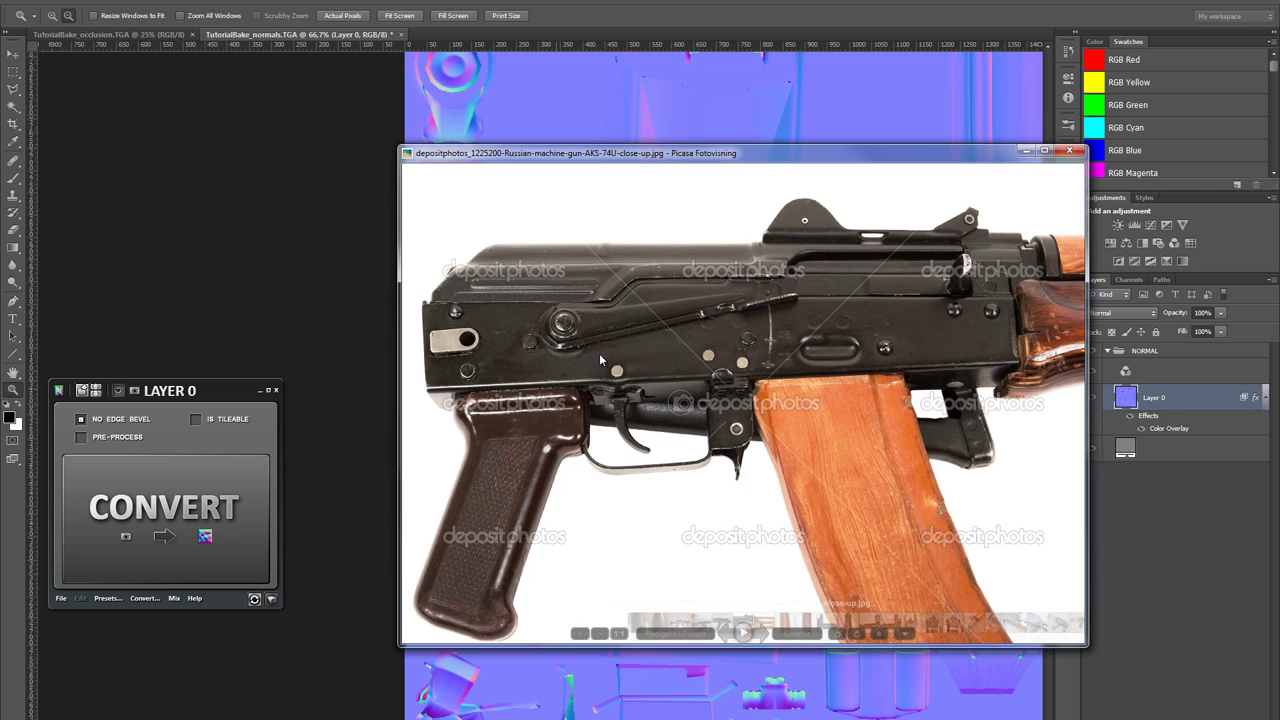
key("Escape")
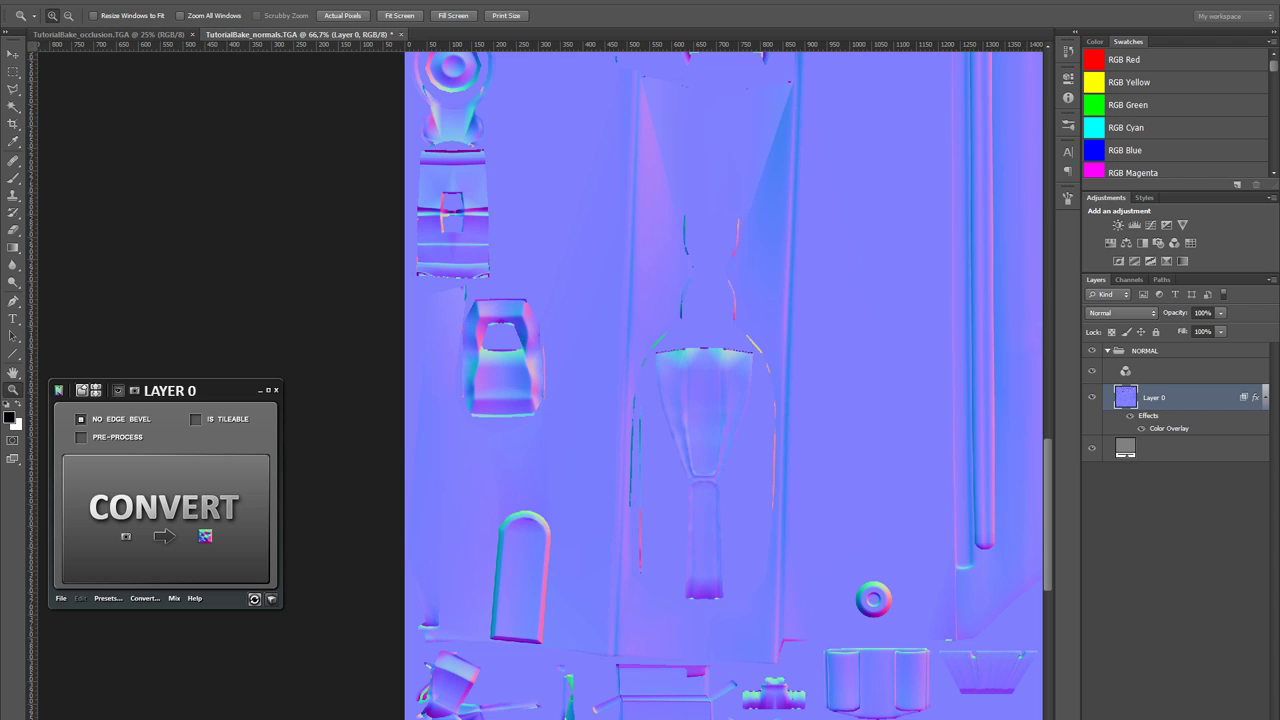
- On a new layer, make a small circular selection above the rounded slot shape and convert it to an nDo2 normal
key("ctrl+shift+alt+n")
left_click_drag(578, 513, 582, 522)
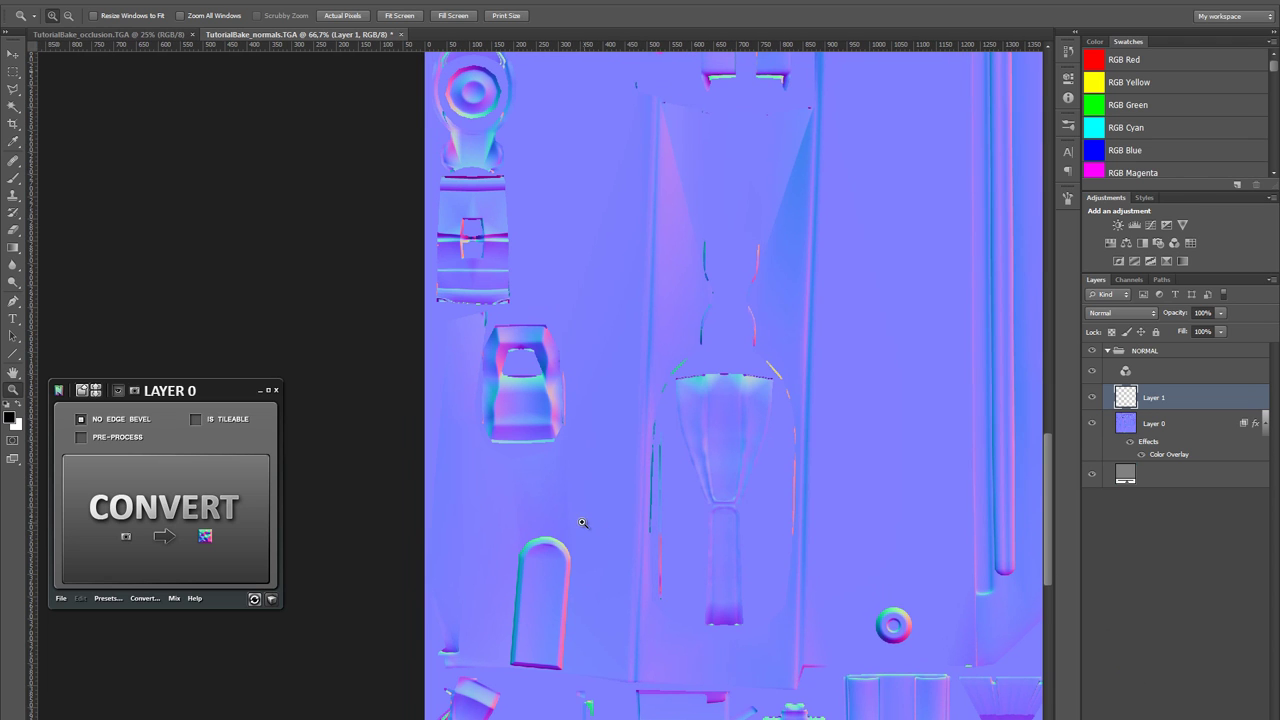
left_click(575, 511)
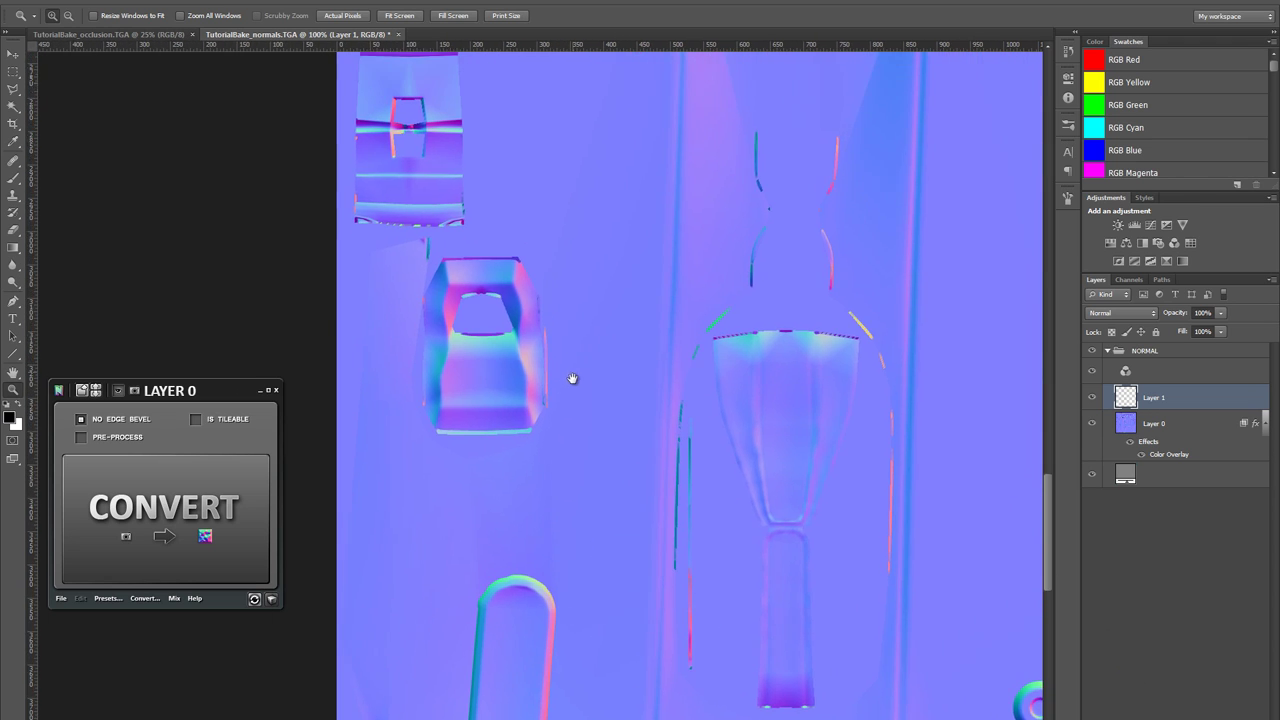
key("m")
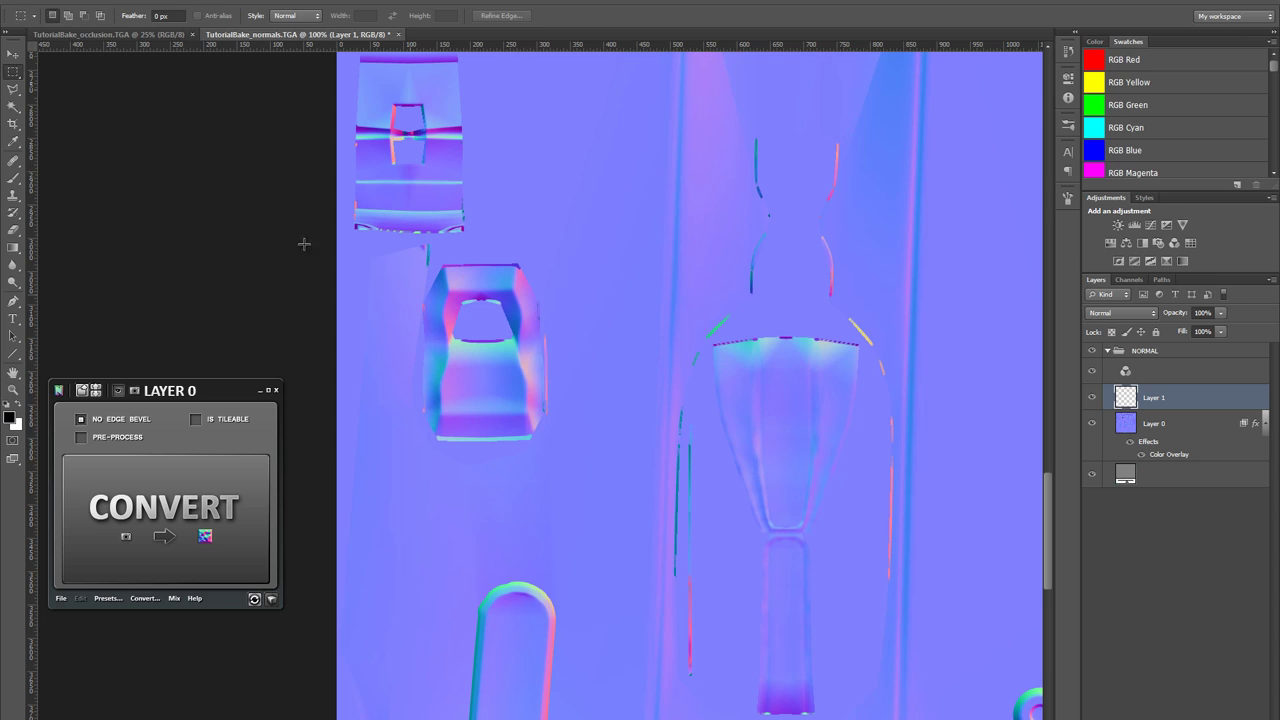
right_click(19, 73)
left_click(60, 86)
left_click_drag(590, 515, 605, 536)
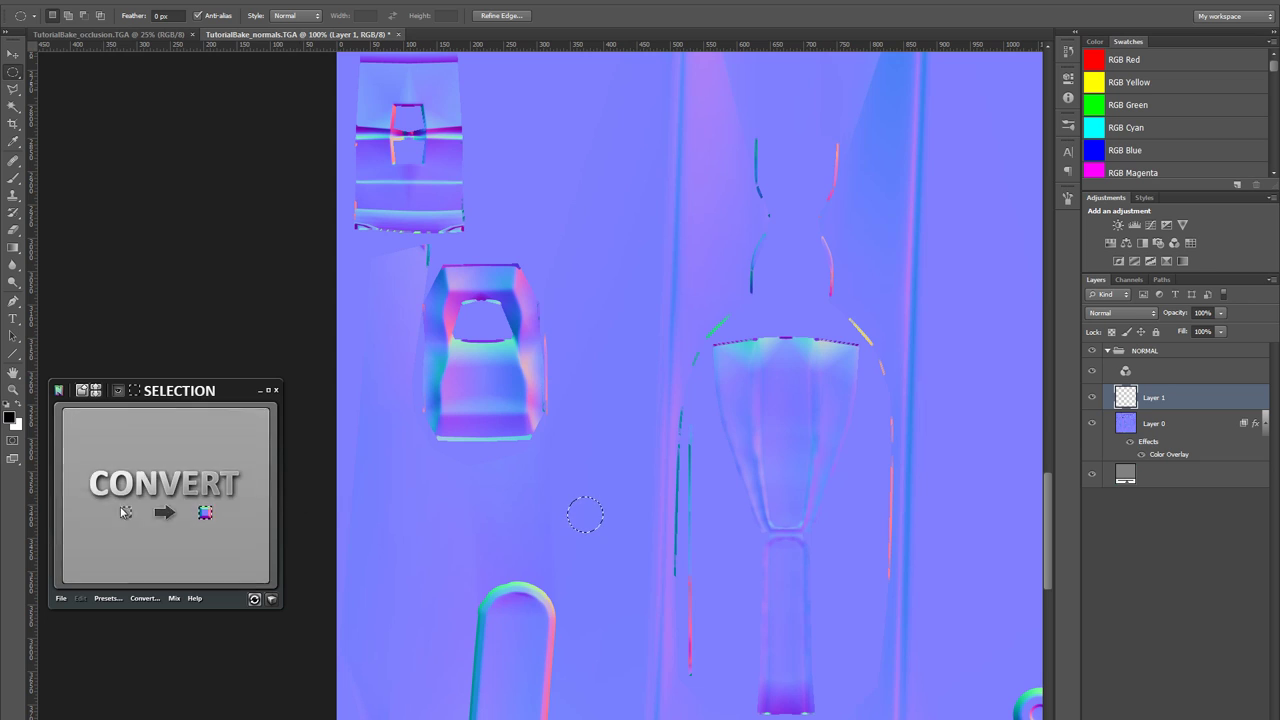
left_click(203, 511)
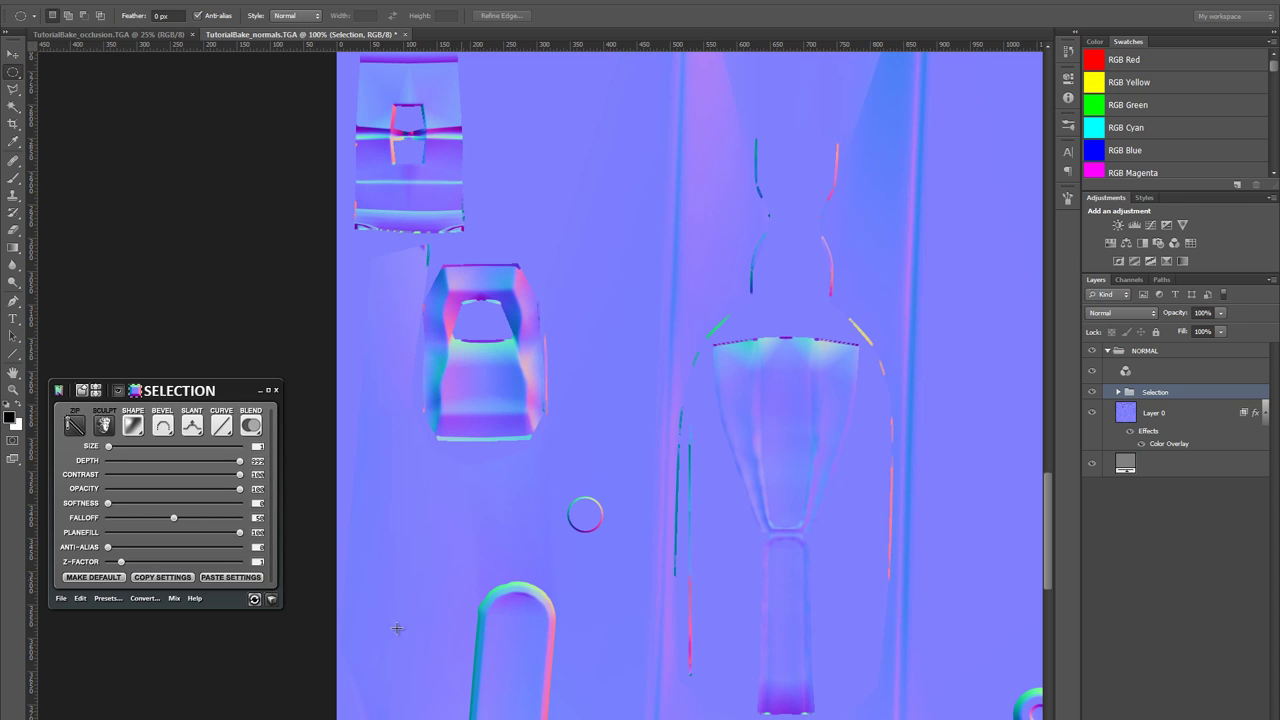
- Check the rivets in the reference photo and try an Outer bevel with softness 2 on the circle
key("alt+Tab")
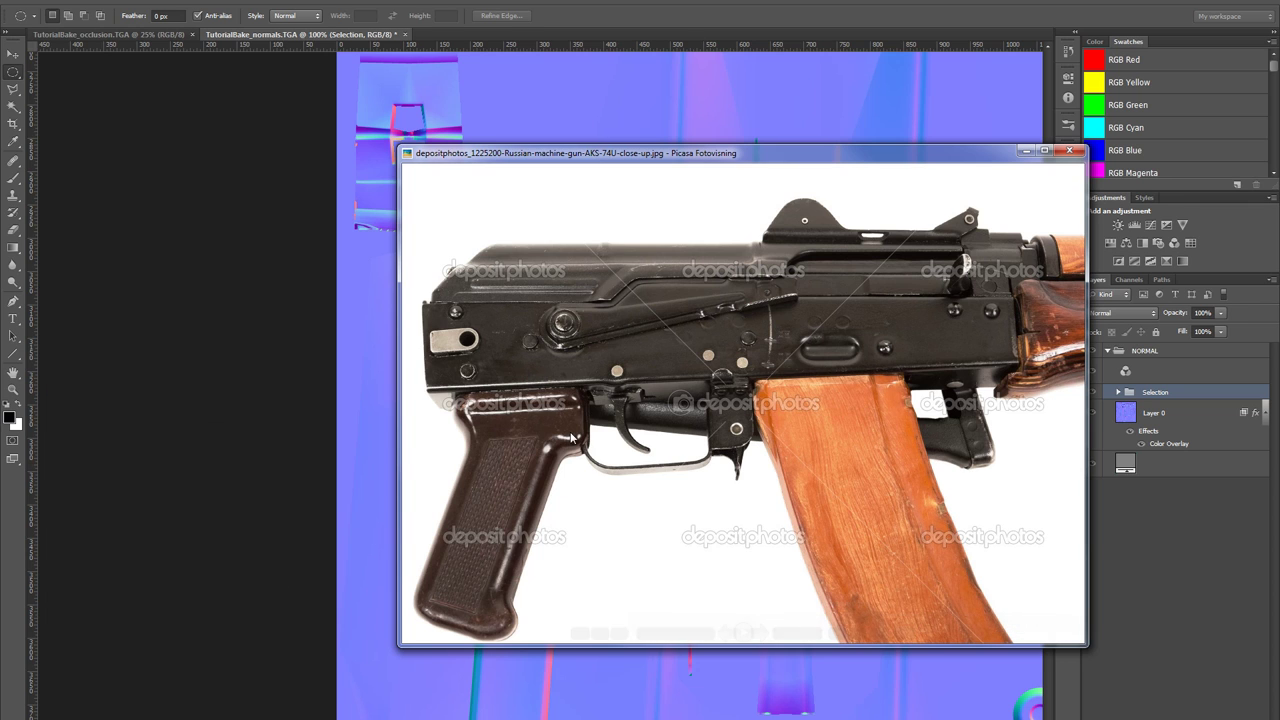
left_click(588, 2)
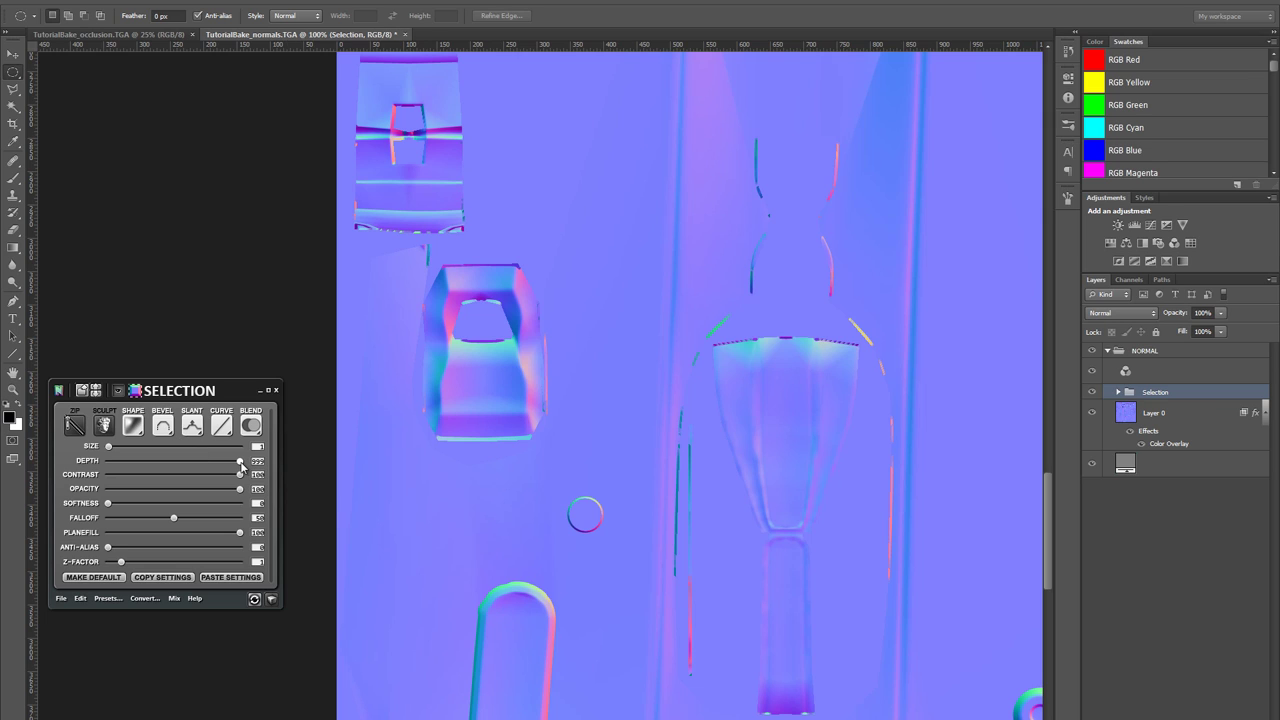
left_click(163, 426)
left_click(127, 473)
mouse_move(109, 505)
left_mouse_down()
mouse_move(176, 507)
mouse_move(124, 508)
left_mouse_up()
- Try the Stroke Outer bevel on the circle and settle on Stroke Emboss
left_click(163, 426)
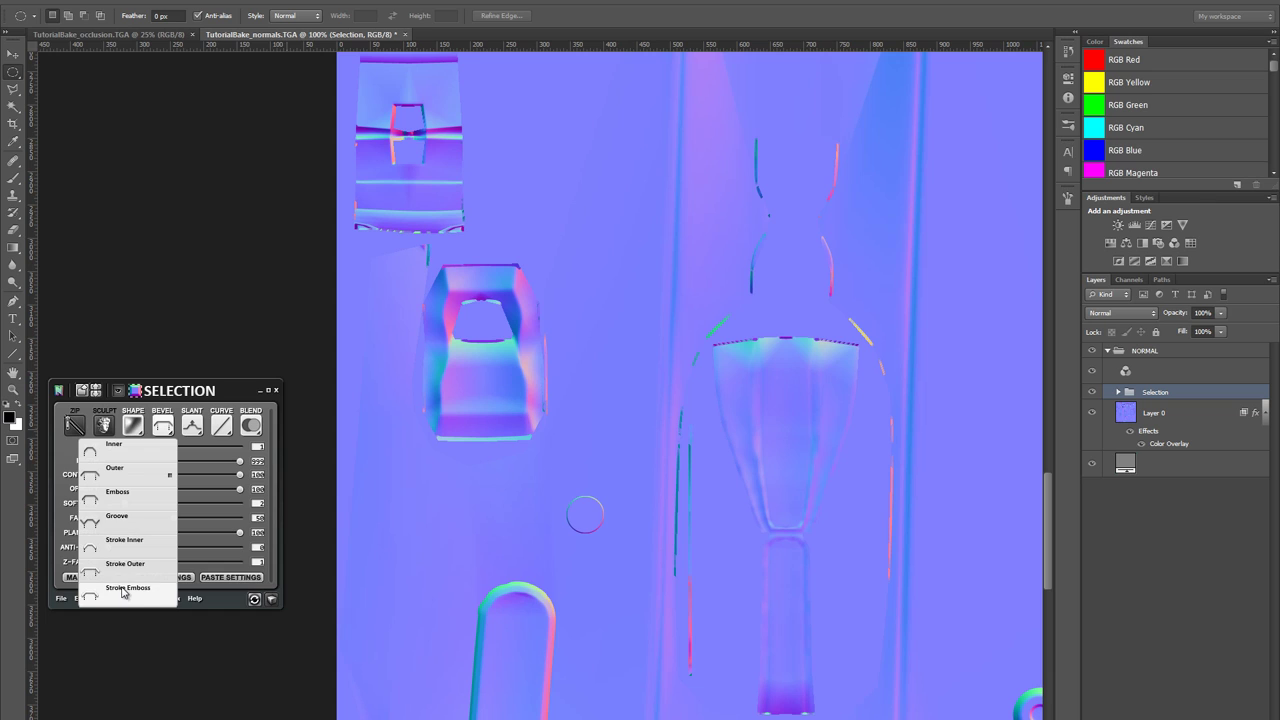
left_click(138, 568)
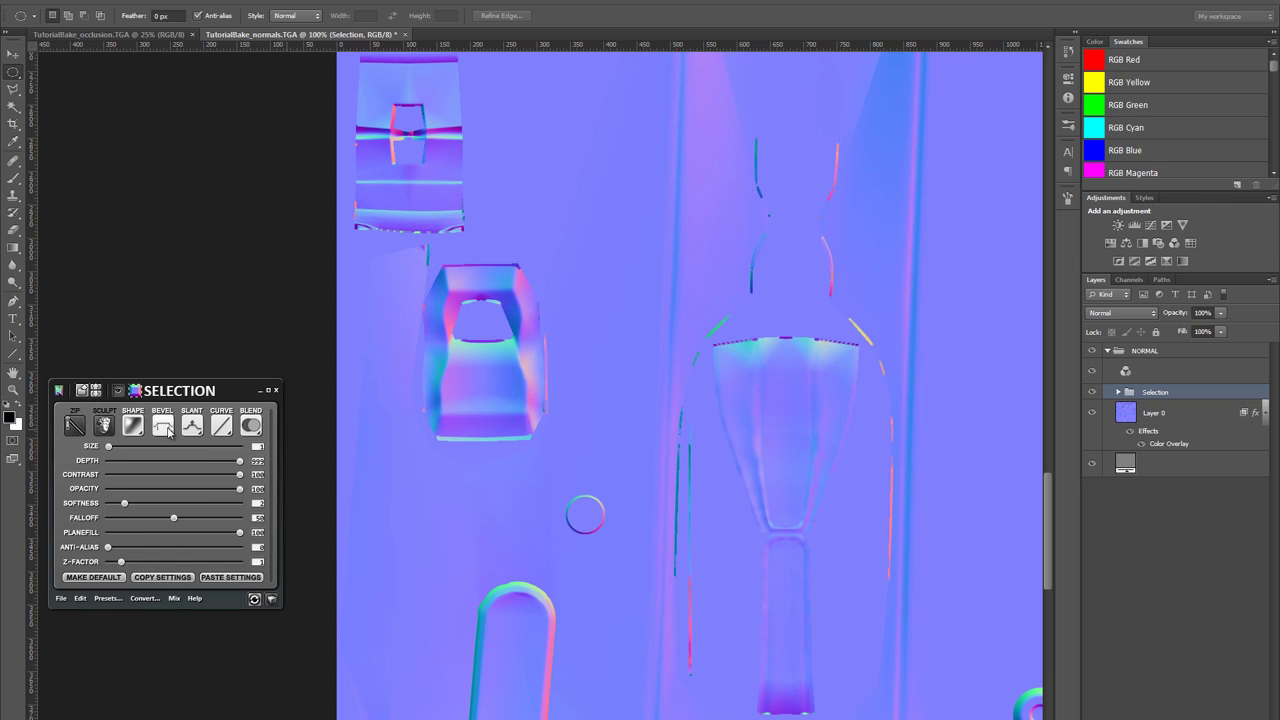
left_click(163, 428)
left_click(142, 590)
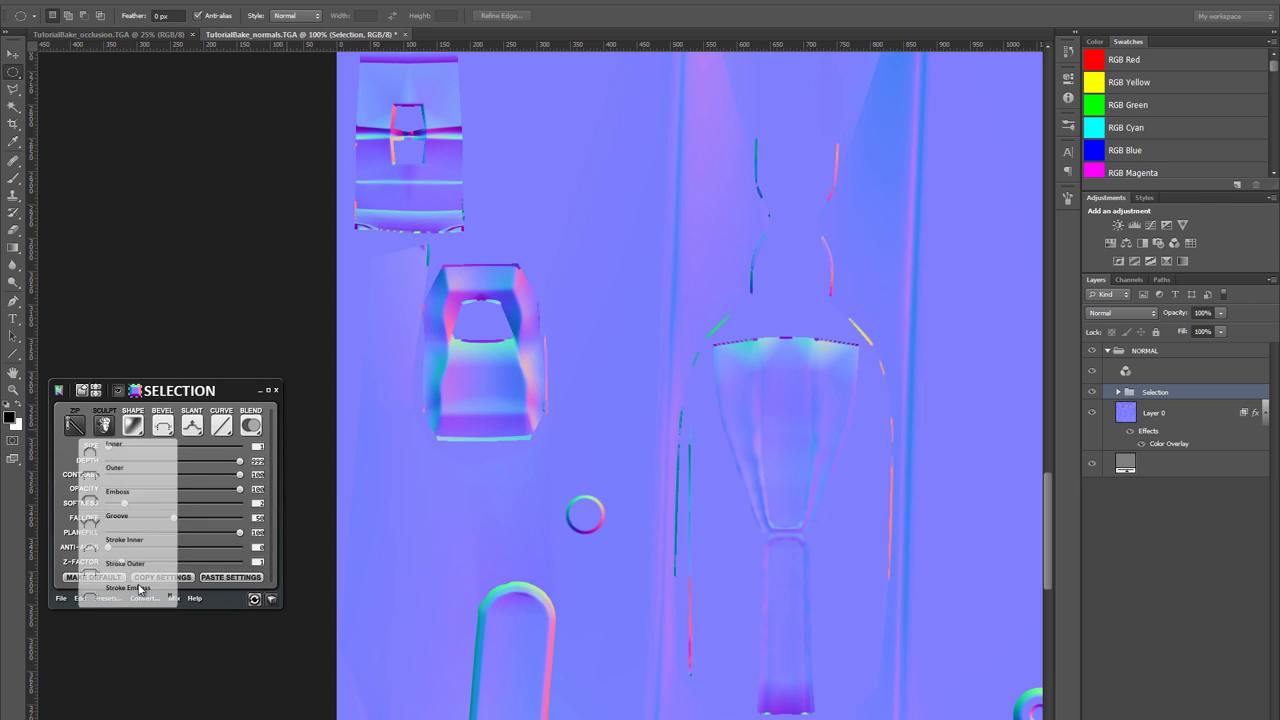
- Set the circle's softness to 1 while checking its embossed edge up close
key("z")
left_click(583, 511)
left_click(592, 514)
left_click(600, 508)
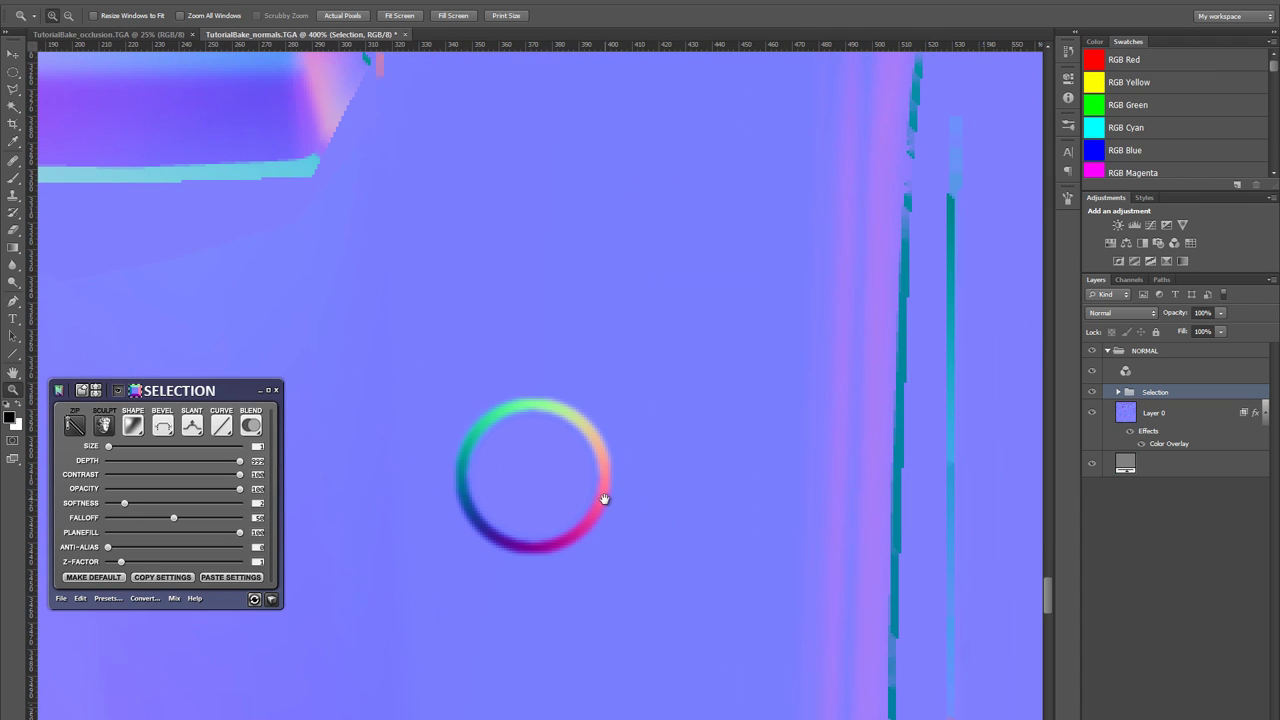
left_click_drag(124, 505, 132, 505)
left_click(117, 505)
left_click(462, 402, "alt")
left_click(450, 398, "alt")
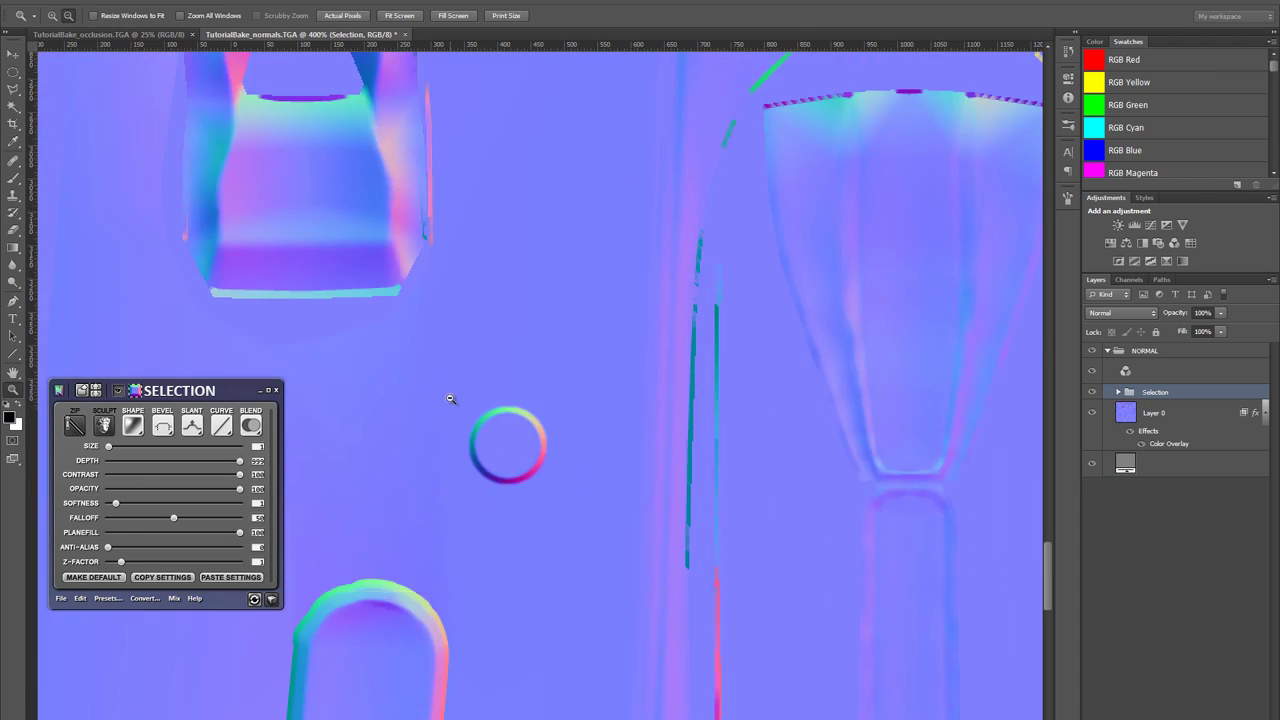
left_click(480, 410, "alt")
left_click(515, 423, "alt")
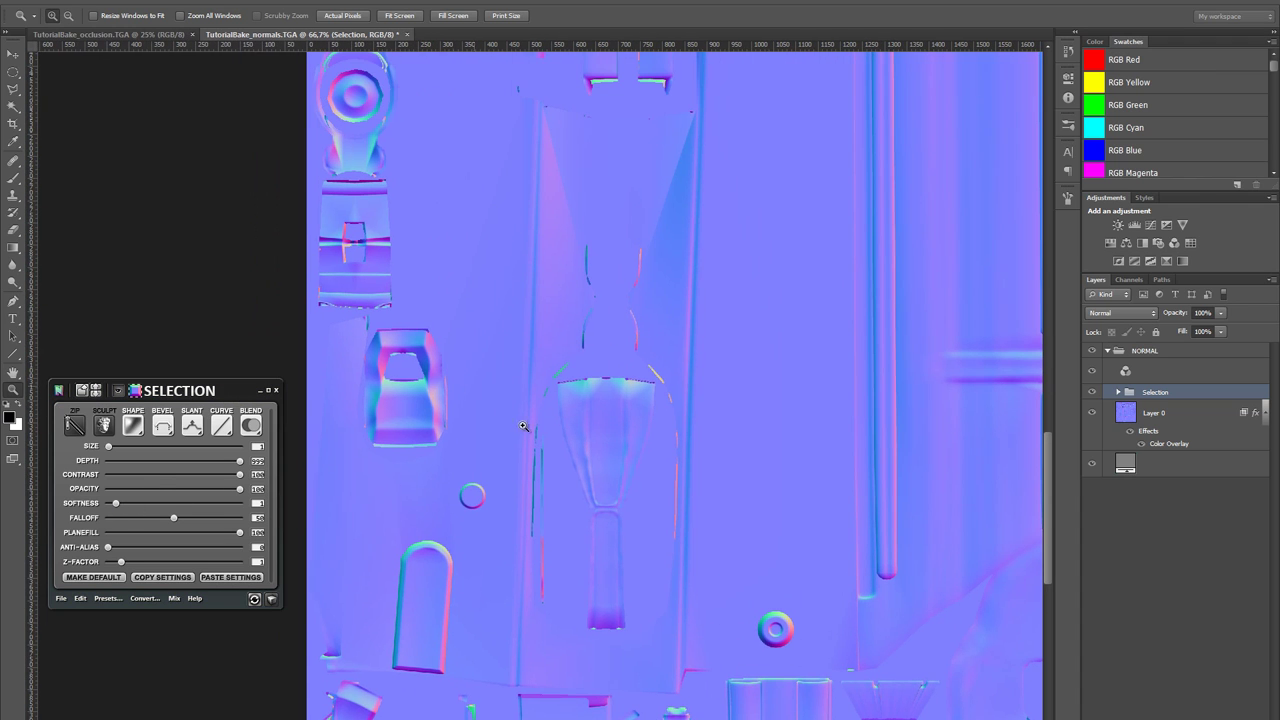
left_click(165, 427)
left_click(167, 428)
left_click(167, 428)
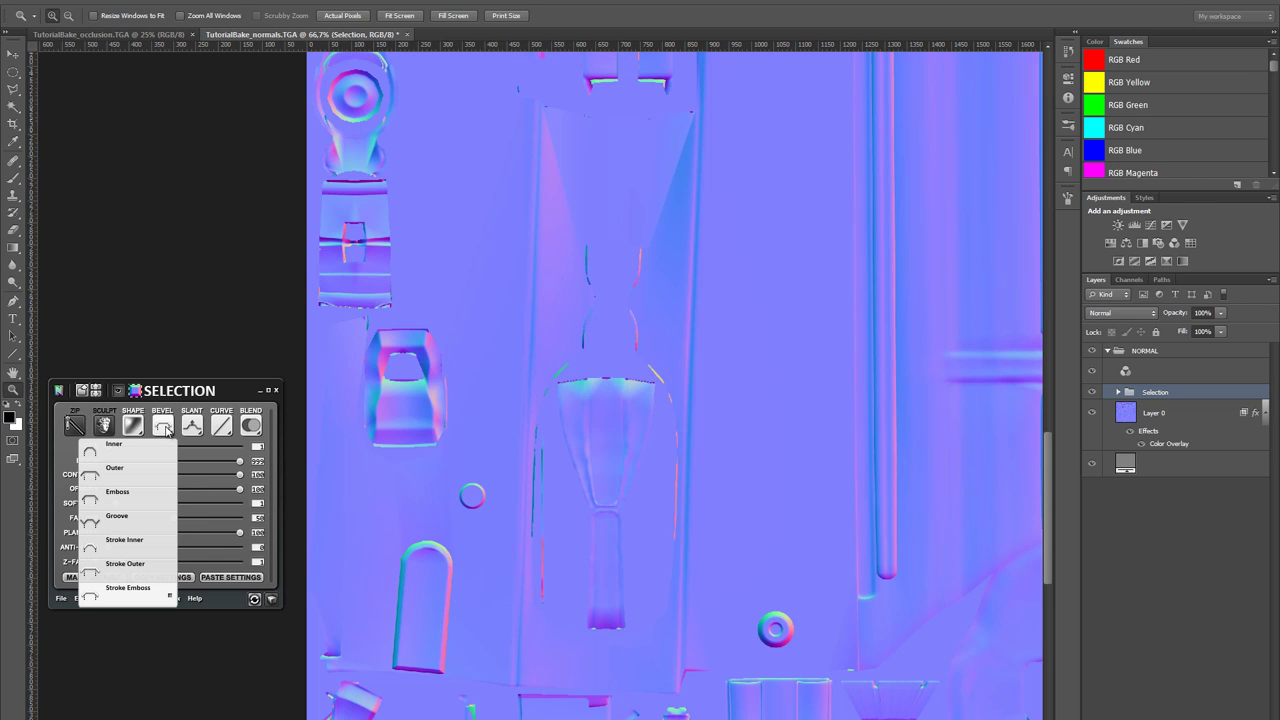
left_click(206, 390)
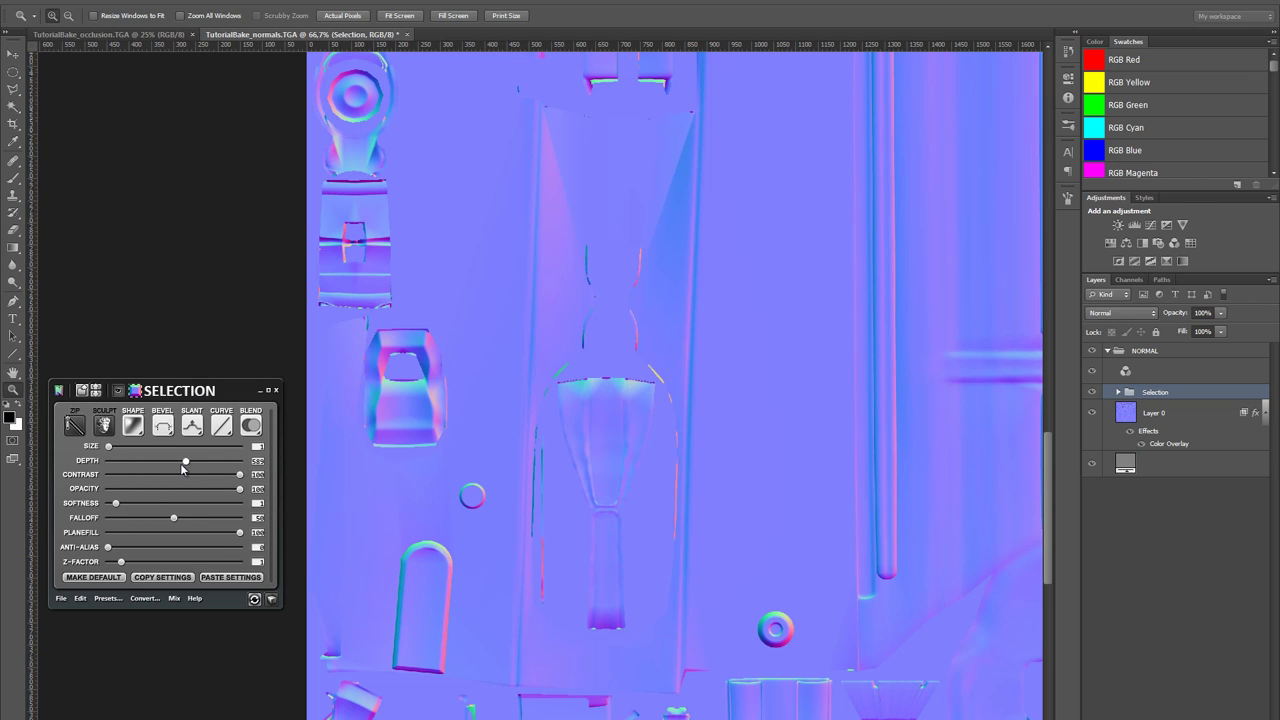
- Lower the embossed circle's depth to about 119 for a subtler ring
left_click_drag(182, 467, 124, 466)
left_click_drag(427, 462, 442, 412)
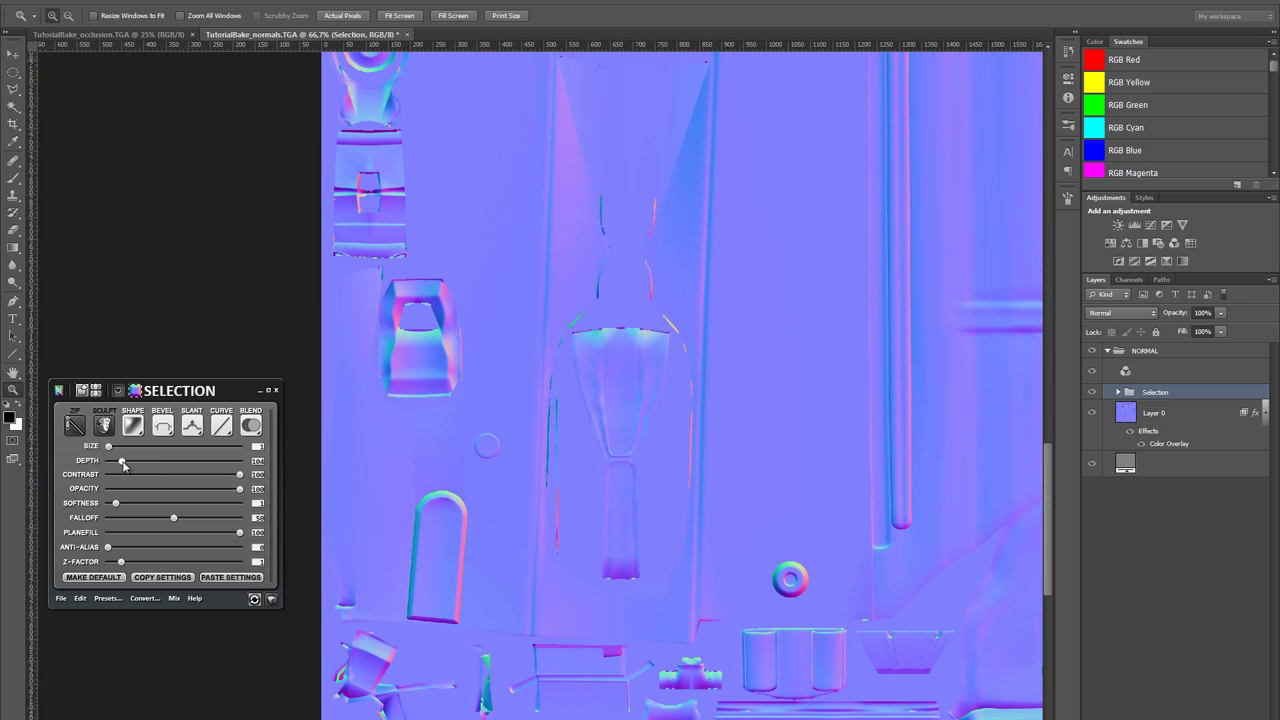
left_click_drag(123, 464, 125, 464)
- Open the nDo2 3D preview and inspect the normal map on the cube from different angles and distances
mouse_move(271, 598)
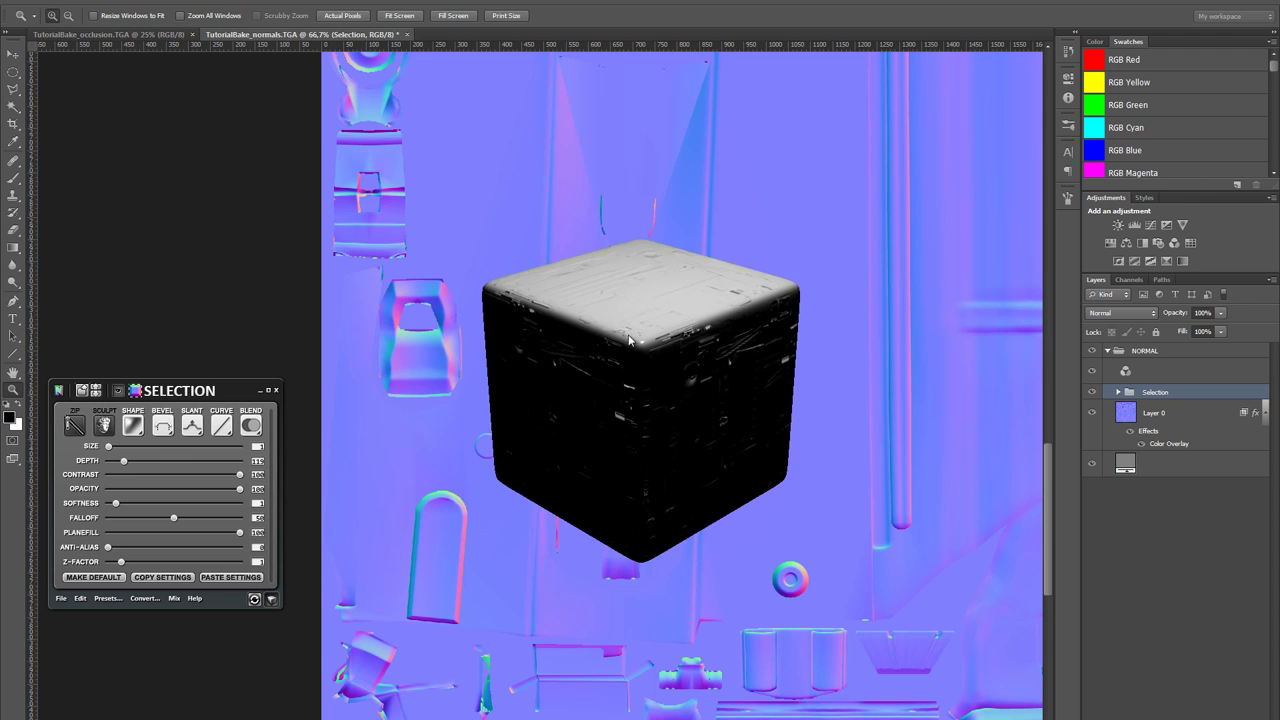
mouse_move(631, 343)
left_mouse_down()
mouse_move(676, 248)
mouse_move(629, 341)
mouse_move(690, 260)
mouse_move(773, 316)
mouse_move(738, 383)
mouse_move(631, 326)
left_mouse_up()
scroll(629, 341, "up", 3)
scroll(629, 341, "up", 3)
scroll(700, 260, "down", 5)
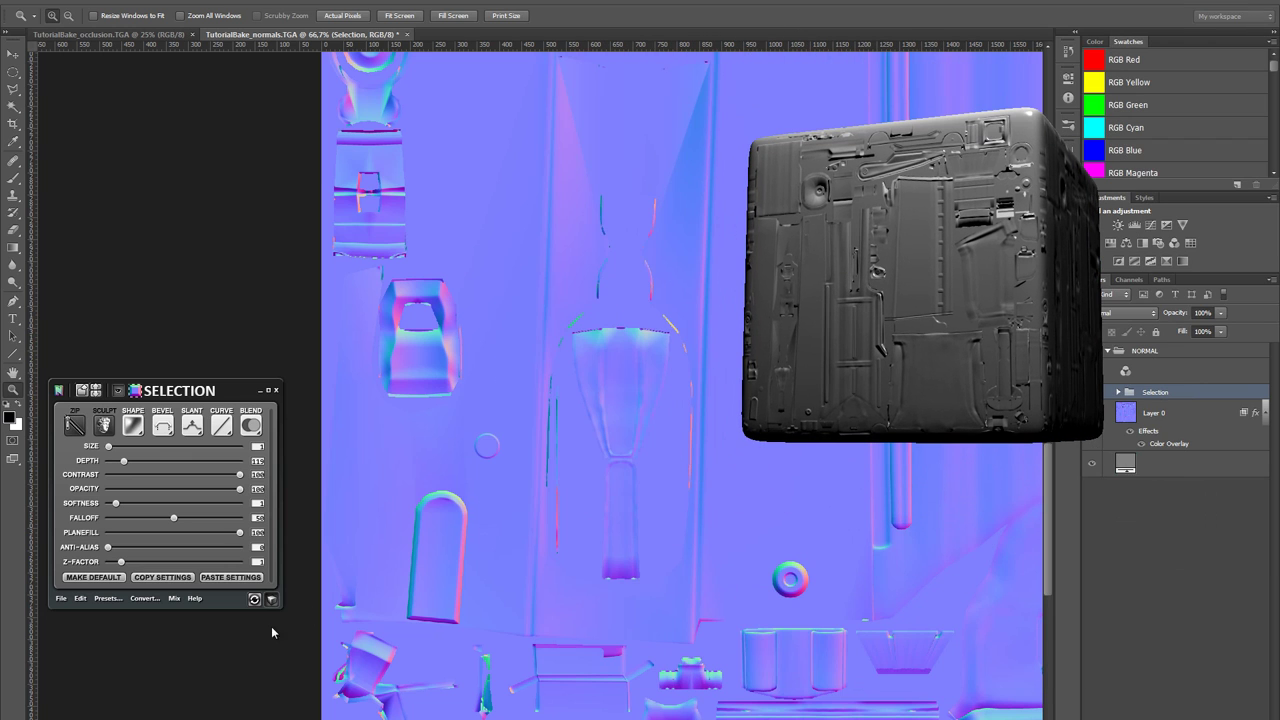
- Close the 3D preview and switch the small circle's selection layer to Sculpt mode at 100% zoom
left_click(270, 600)
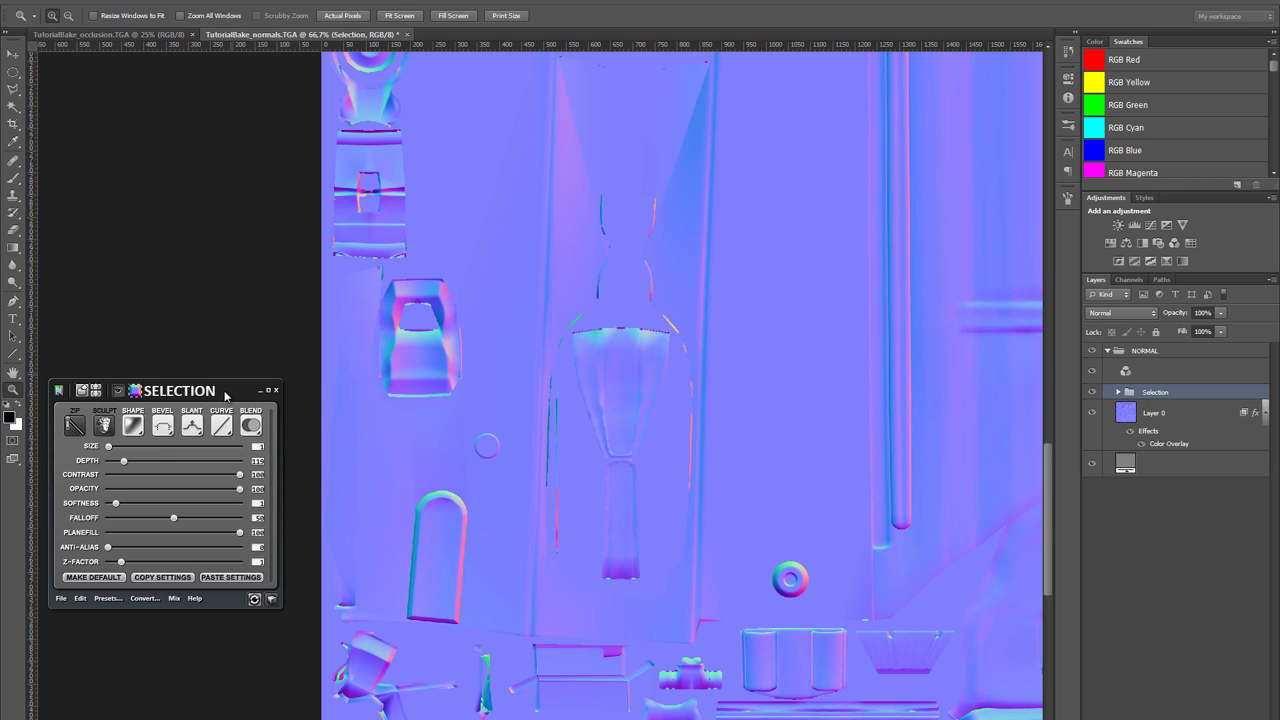
left_click_drag(226, 396, 239, 363)
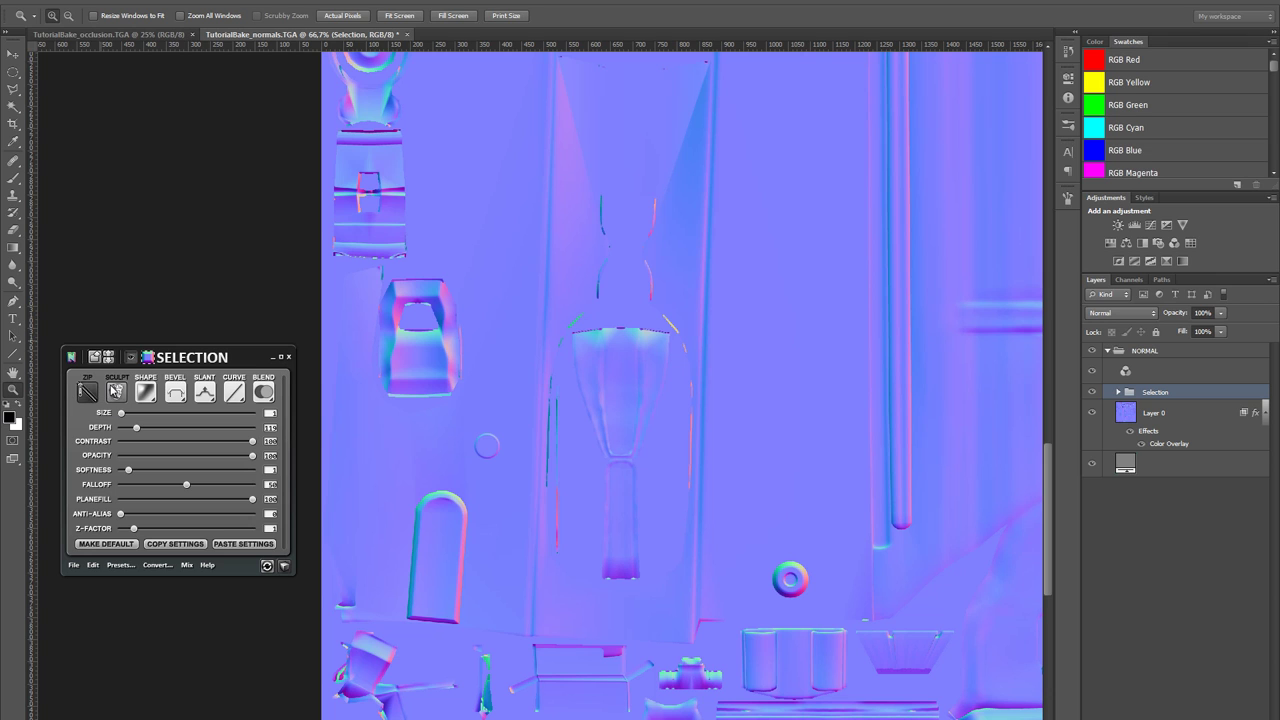
left_click(474, 441)
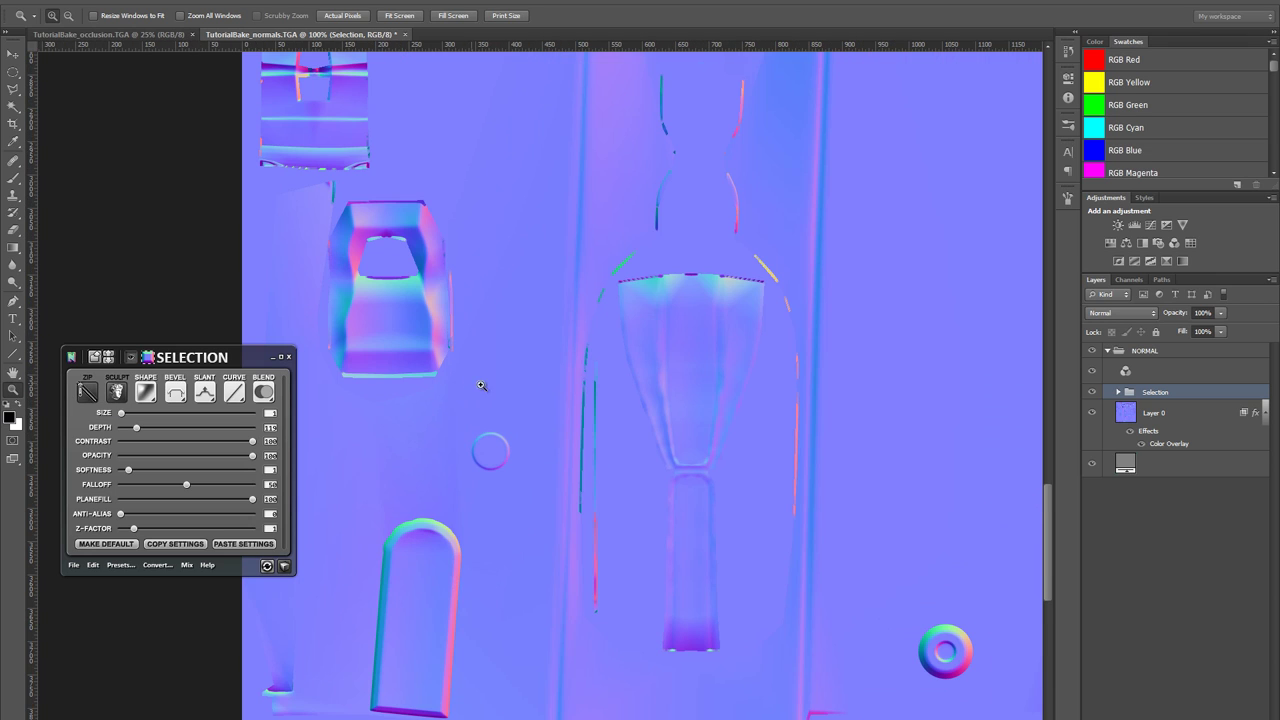
left_click(116, 392)
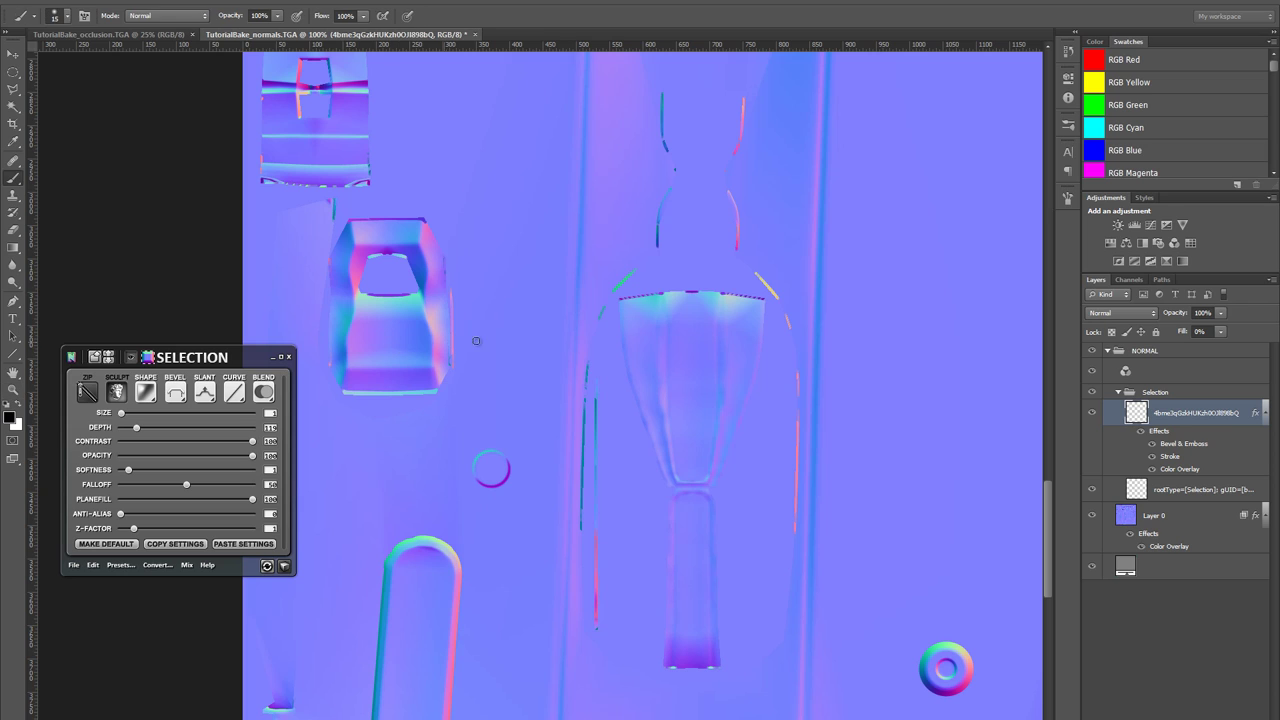
- Paint a wavy white brush stroke upward from the circle, finish sculpting to see its bevel, and undo the stroke
left_click_drag(510, 468, 536, 464)
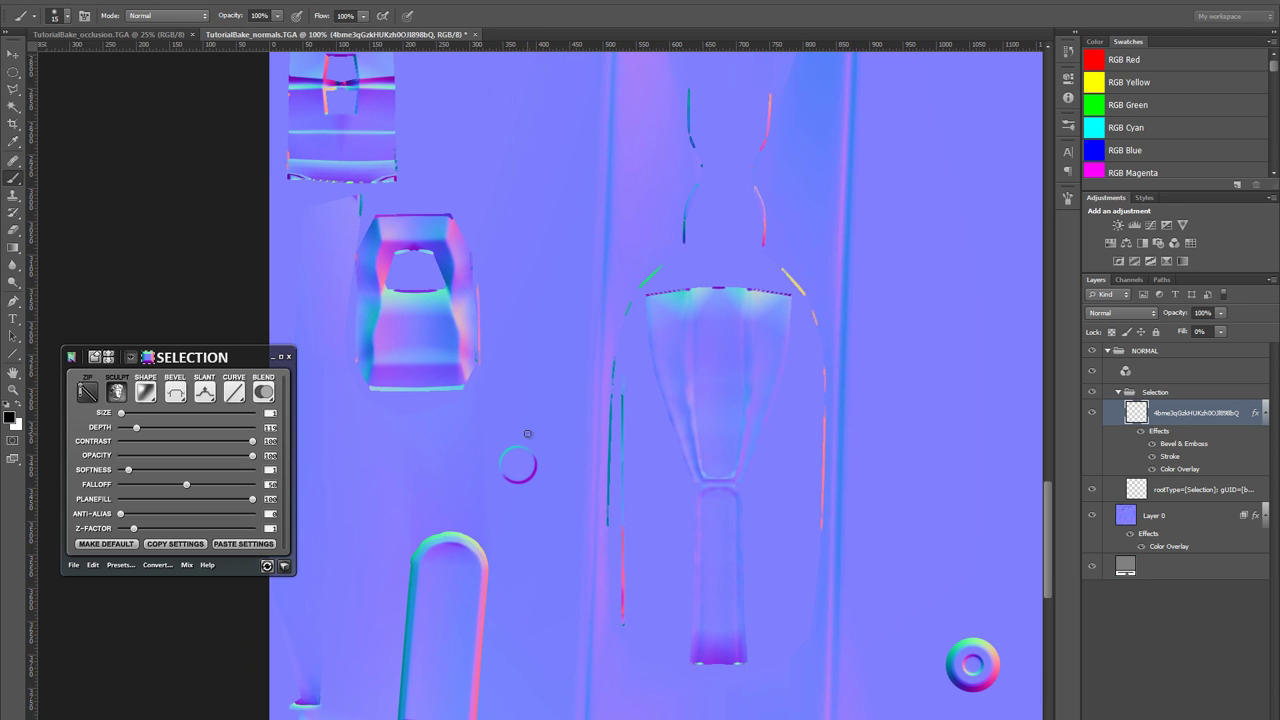
key("x")
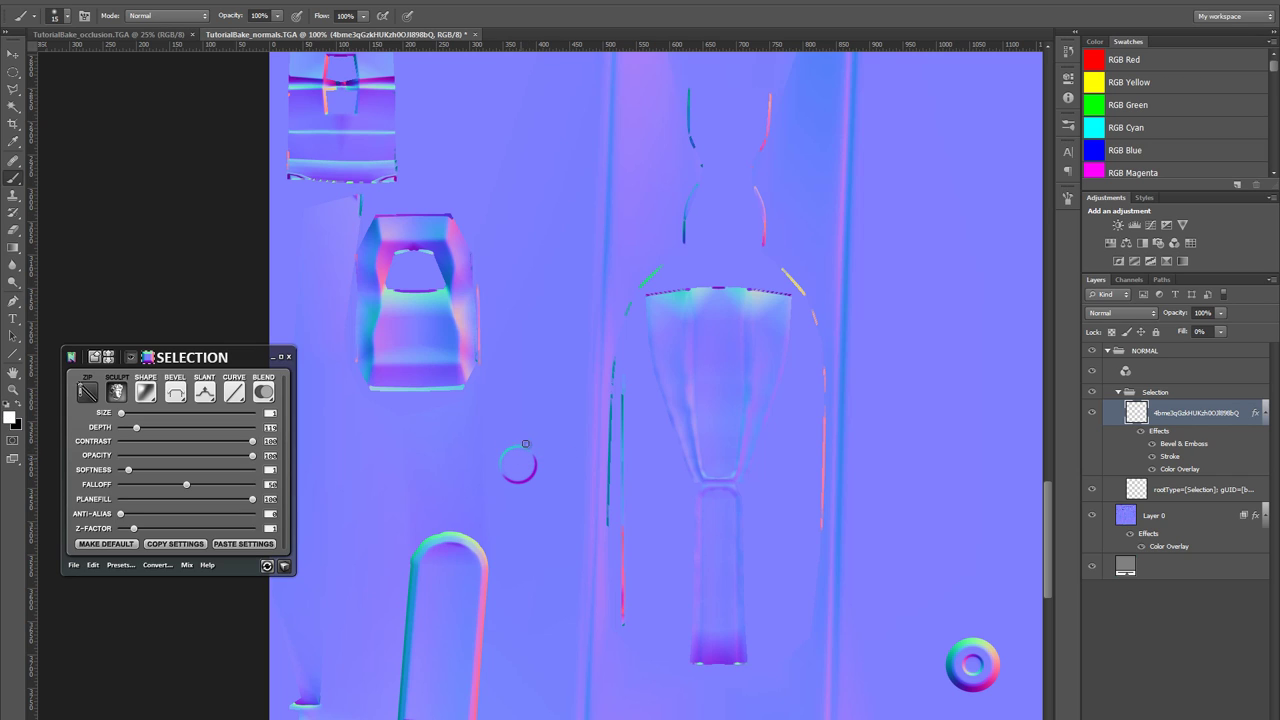
mouse_move(525, 443)
left_mouse_down()
mouse_move(526, 408)
mouse_move(556, 335)
mouse_move(523, 205)
left_mouse_up()
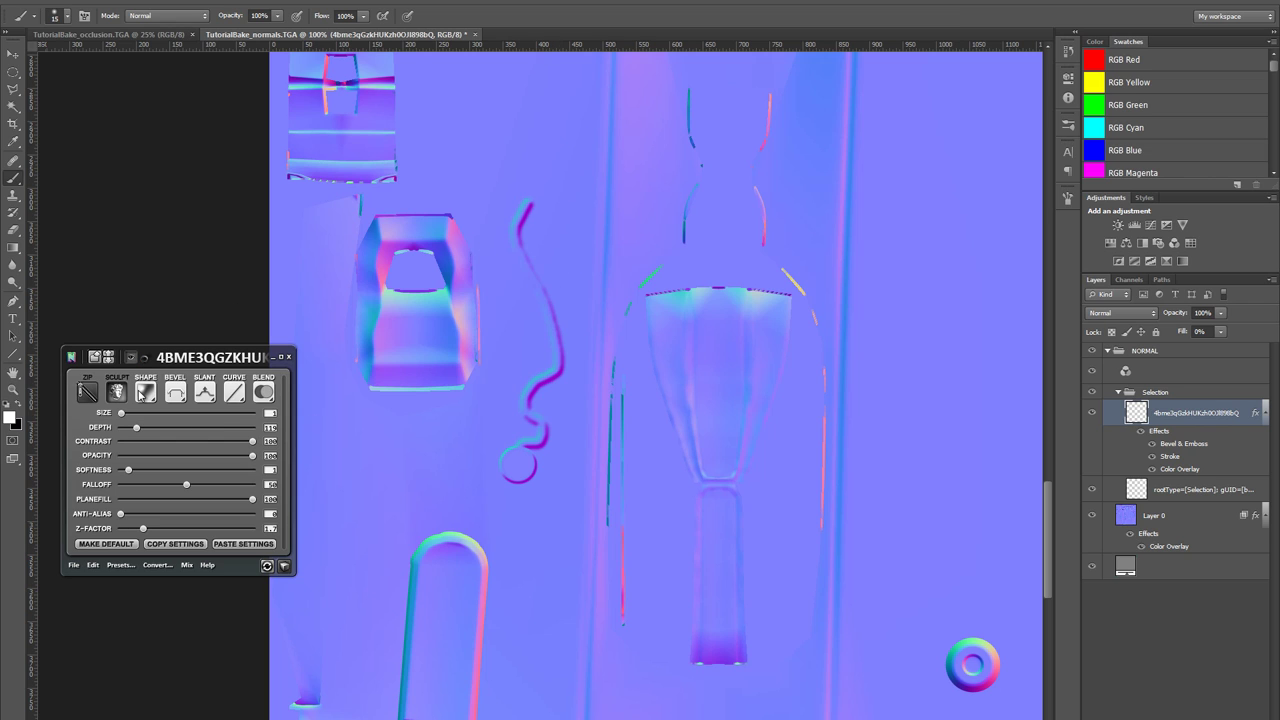
left_click(118, 392)
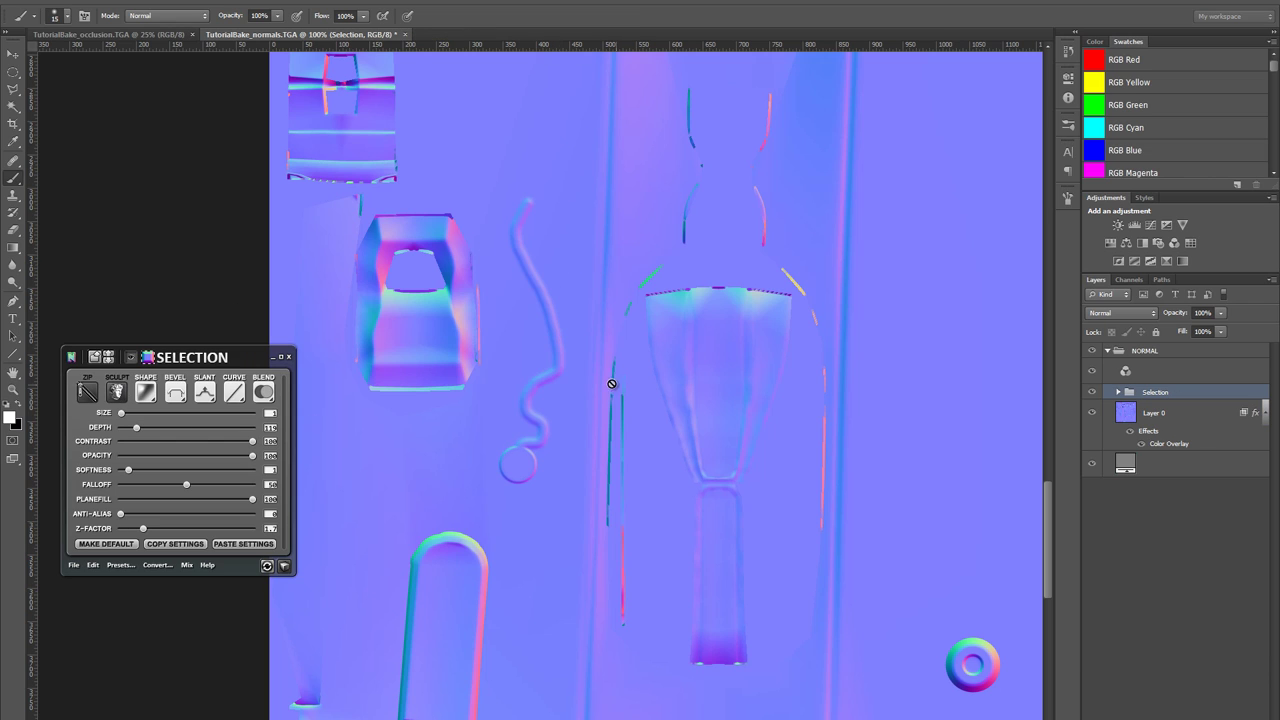
left_click_drag(496, 355, 502, 377)
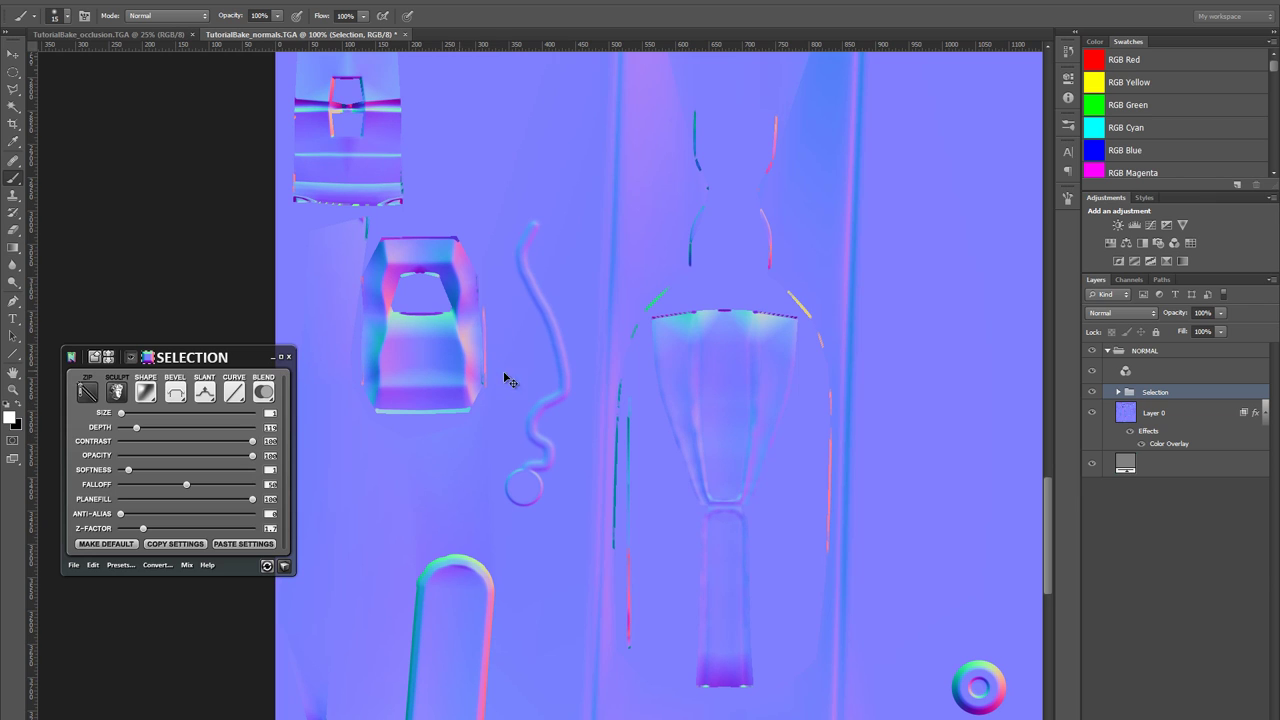
key("ctrl+z")
- Duplicate the circle just above the original on its sculpt layer and finish sculpting to render the copy's bevel
left_click_drag(583, 451, 588, 342)
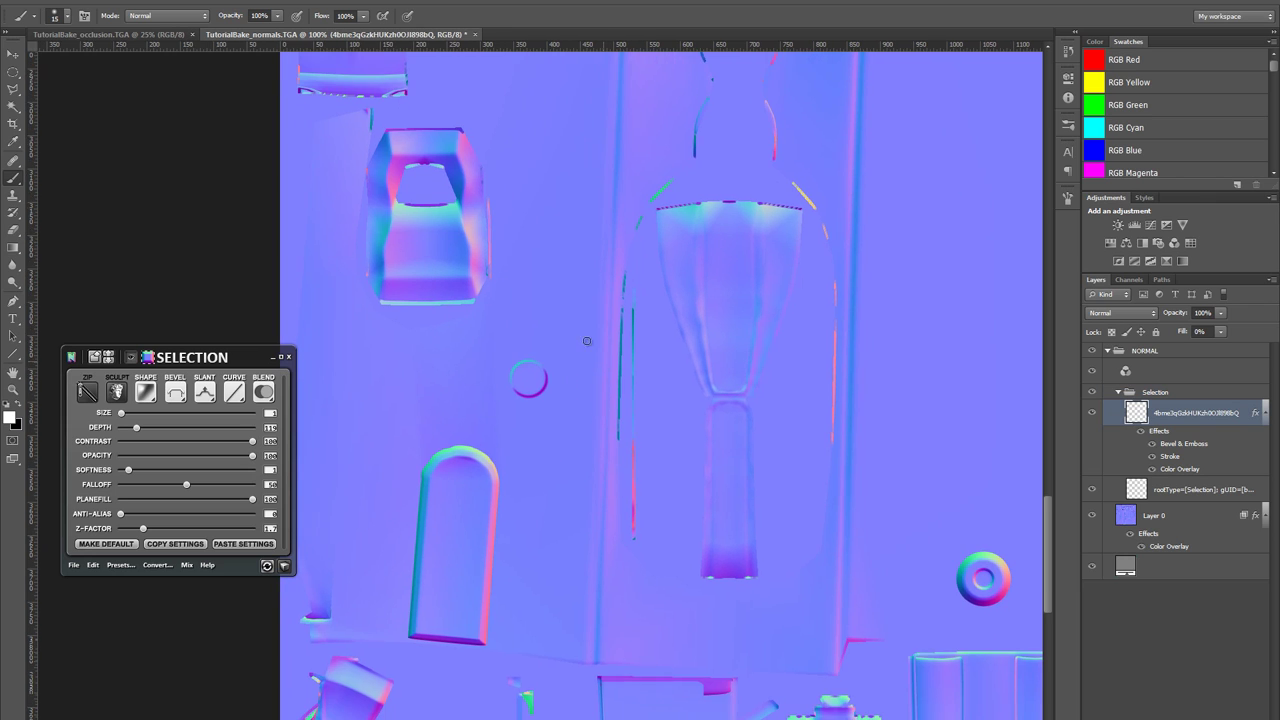
left_click_drag(535, 253, 538, 321)
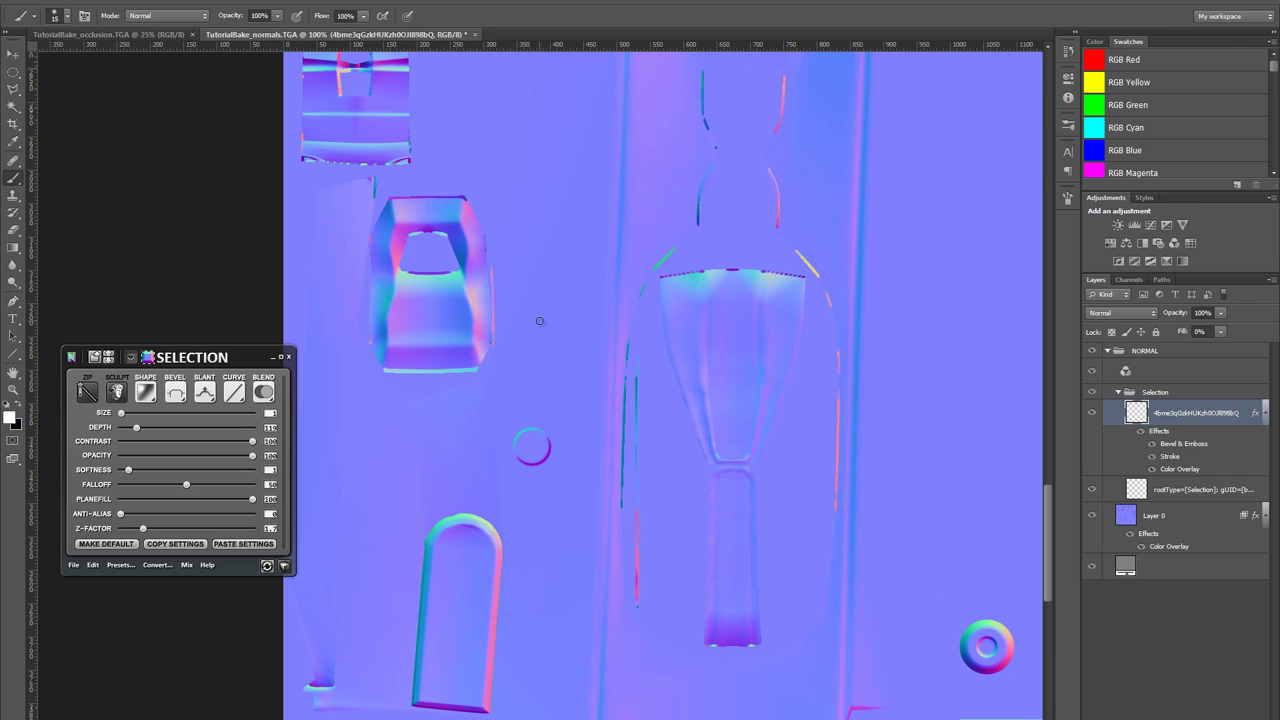
key("m")
left_click_drag(530, 444, 559, 337)
key("v")
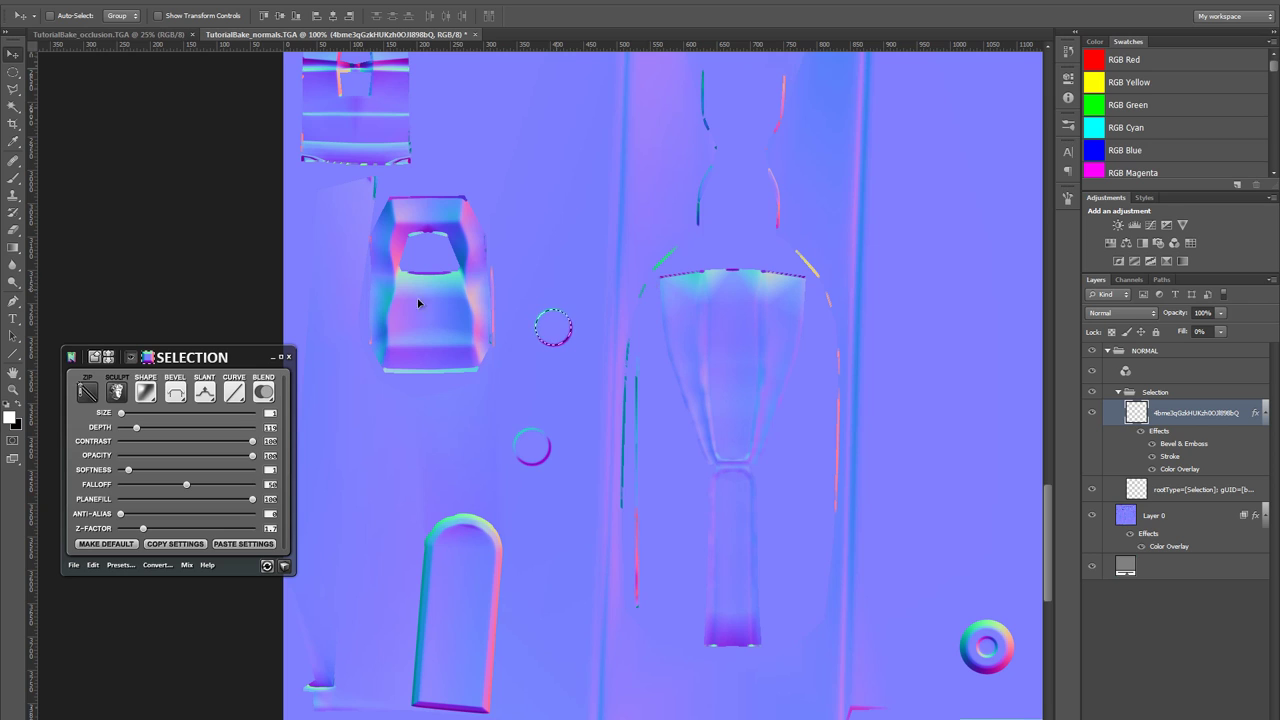
key("ctrl+d")
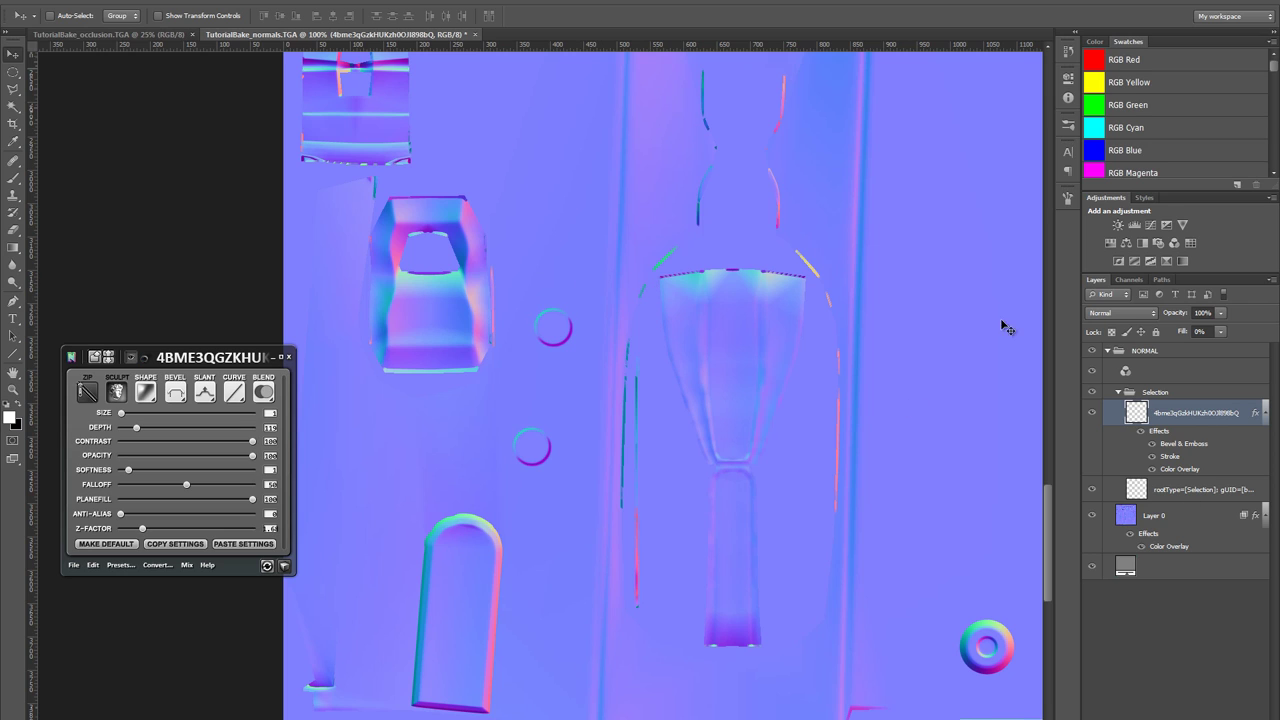
left_click(115, 392)
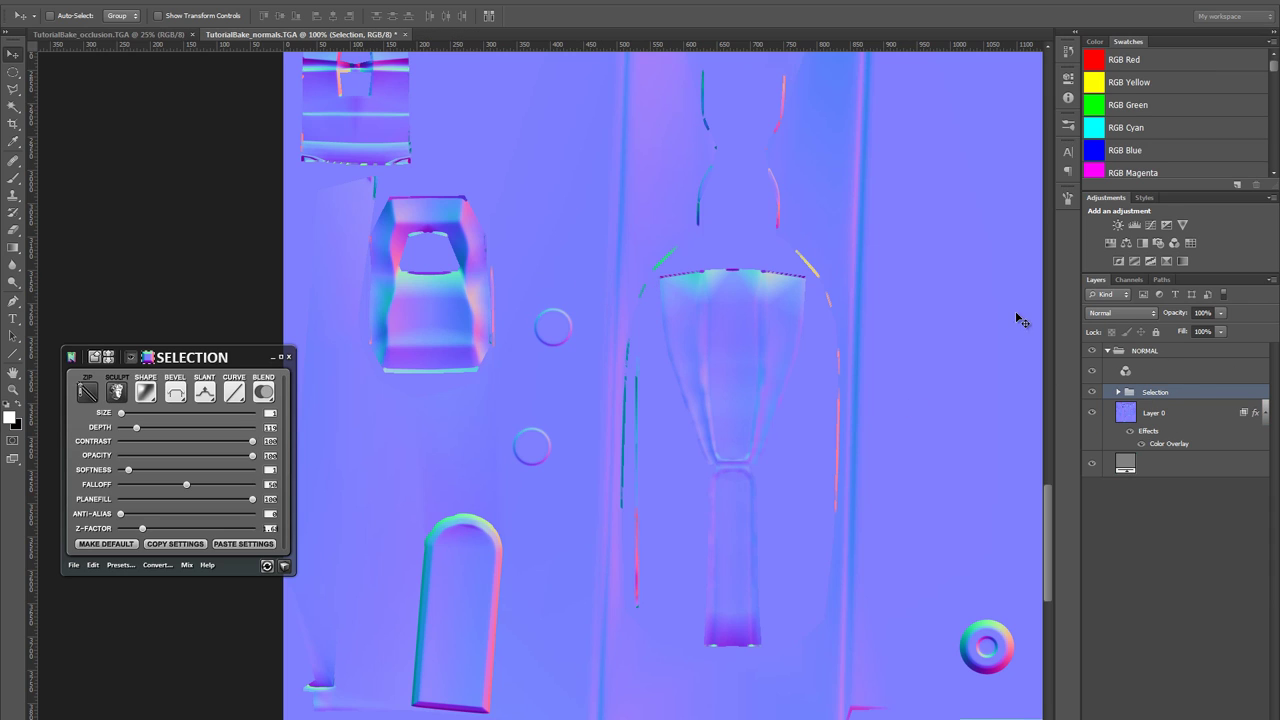
left_click_drag(650, 311, 650, 361)
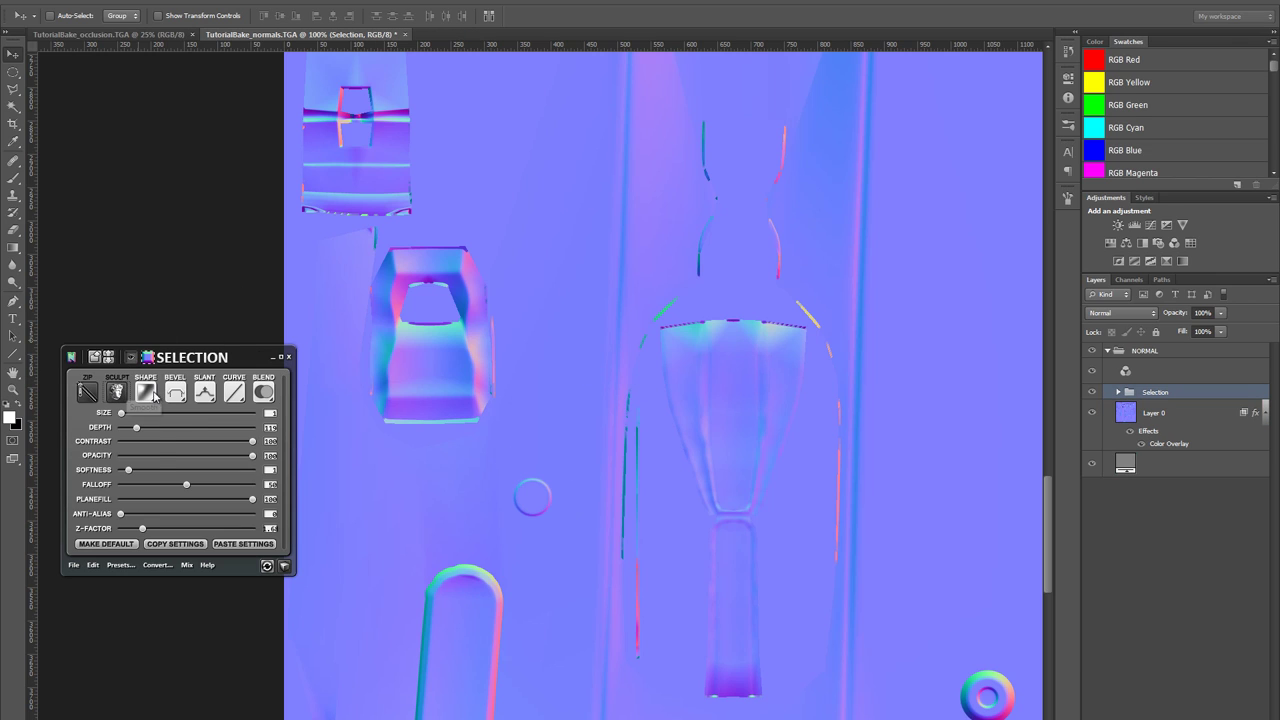
- Review the available Shape and Bevel types for the circle without changing either setting
left_click(146, 392)
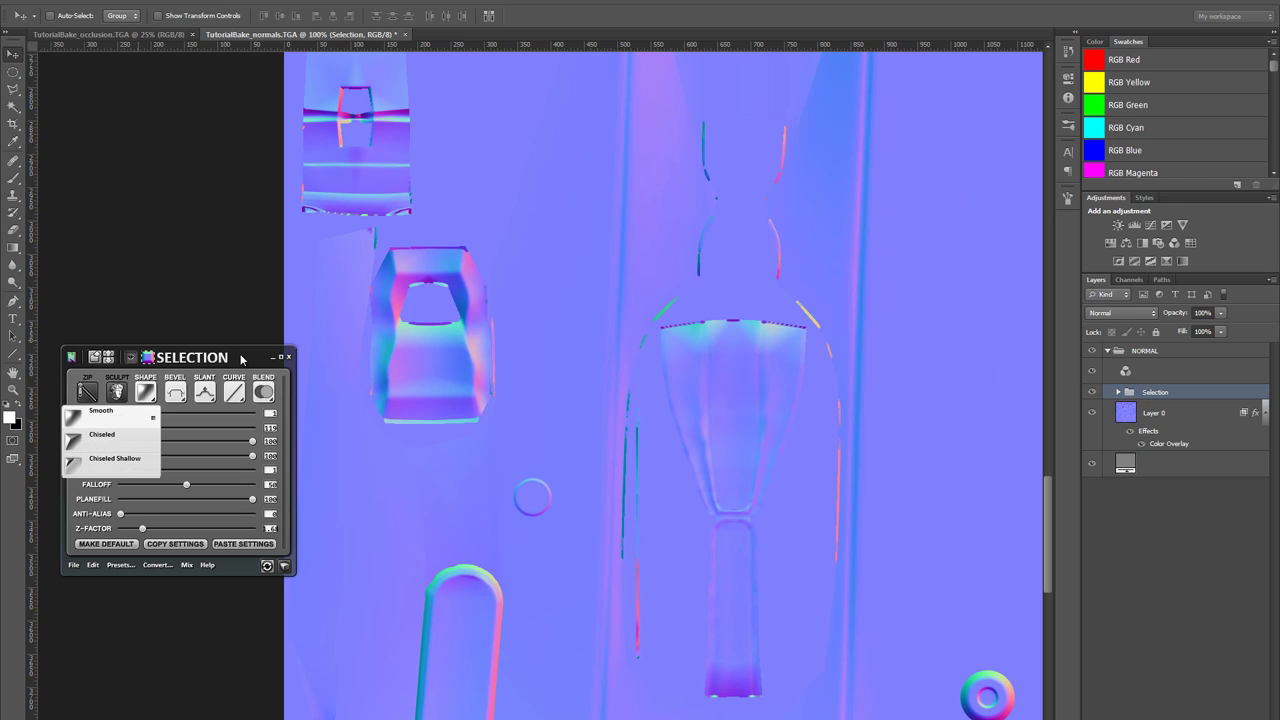
left_click(242, 359)
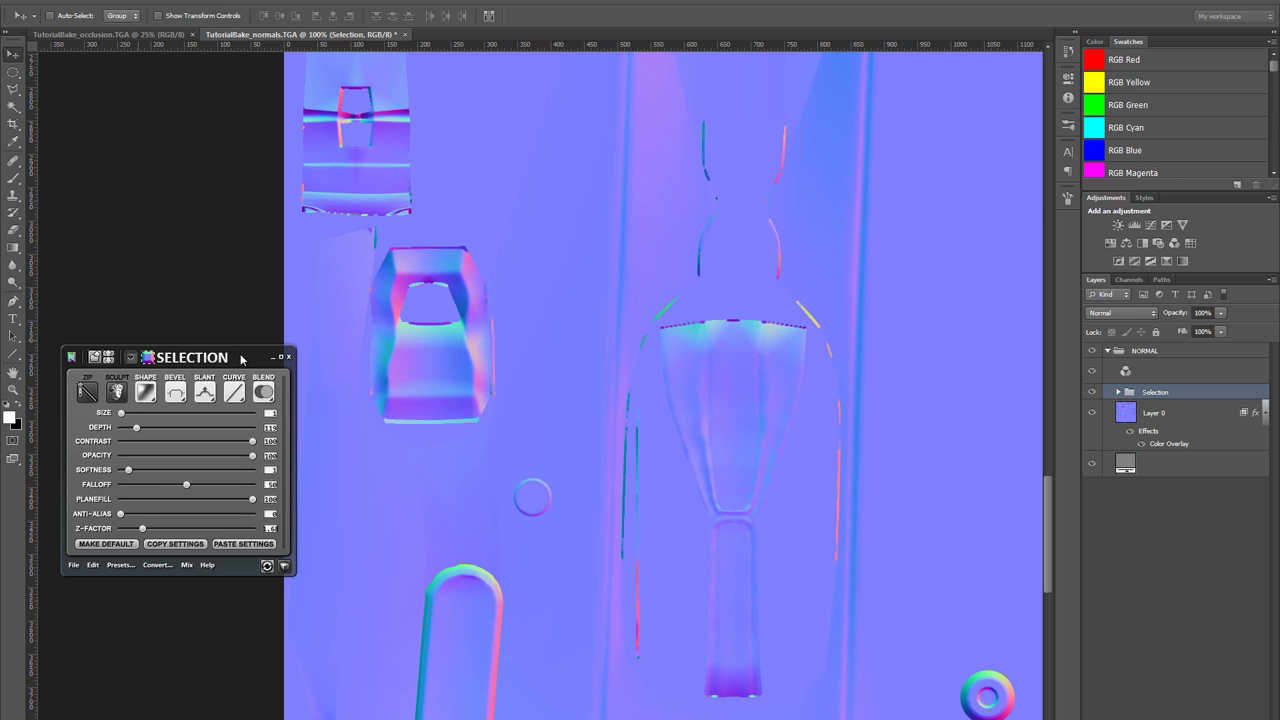
left_click(184, 396)
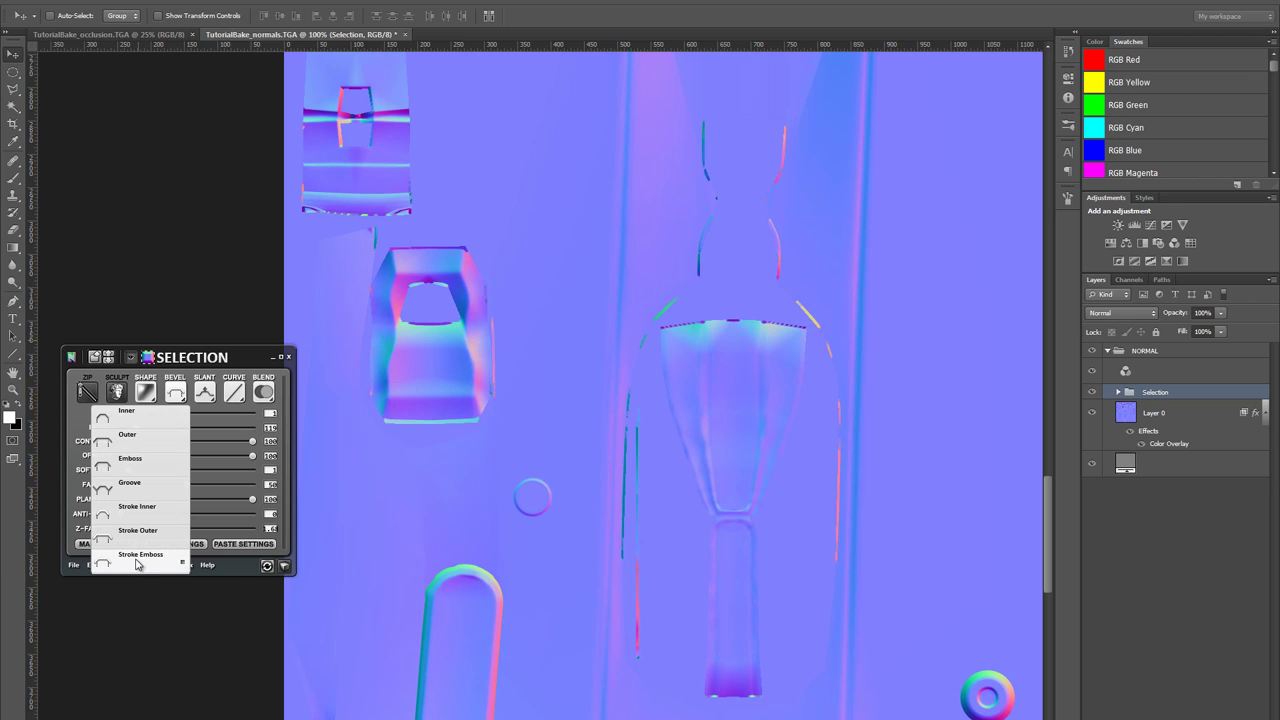
left_click(175, 392)
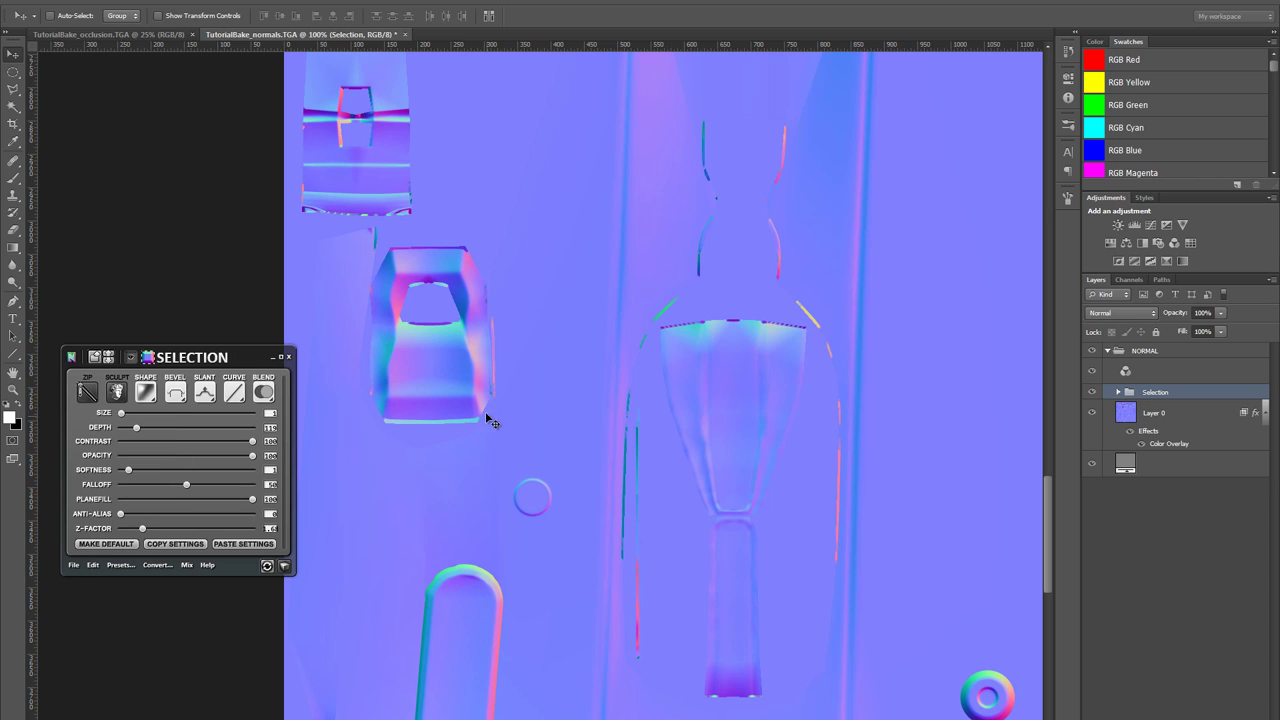
- Toggle the circle's Slant between Down and Up to compare them on the map, ending on Down
left_click(207, 396)
left_click(206, 393)
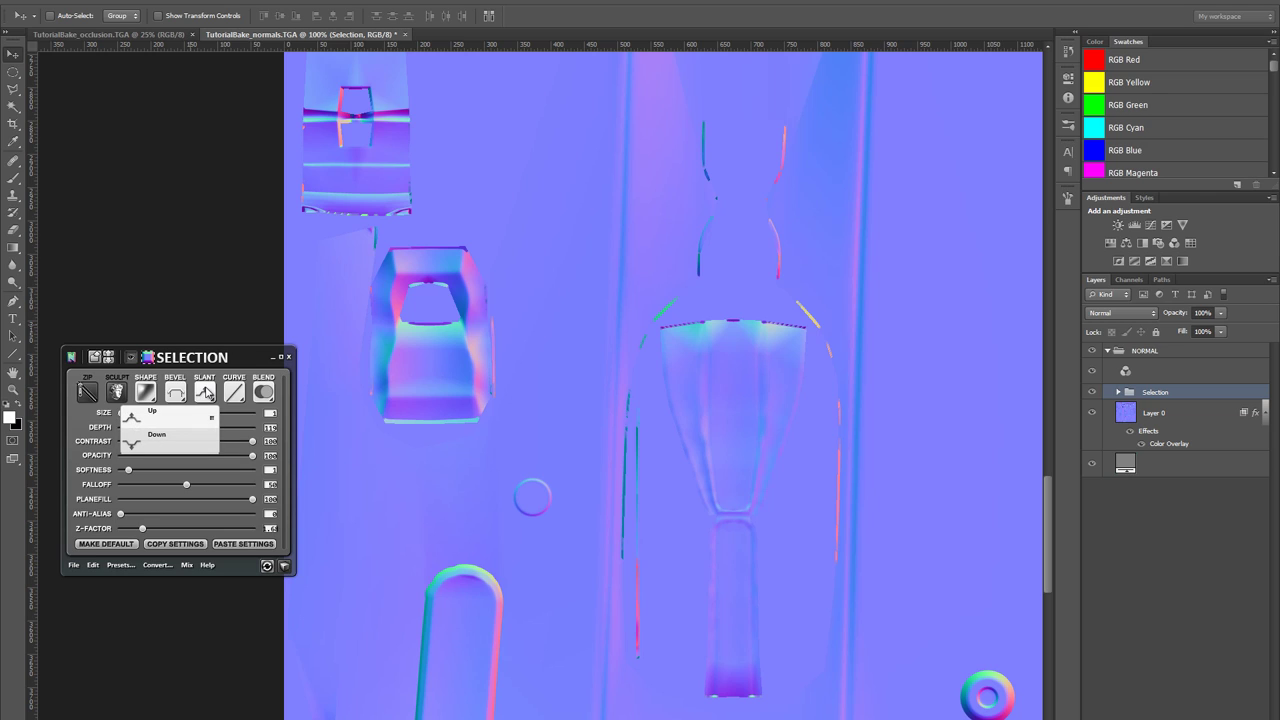
left_click(182, 432)
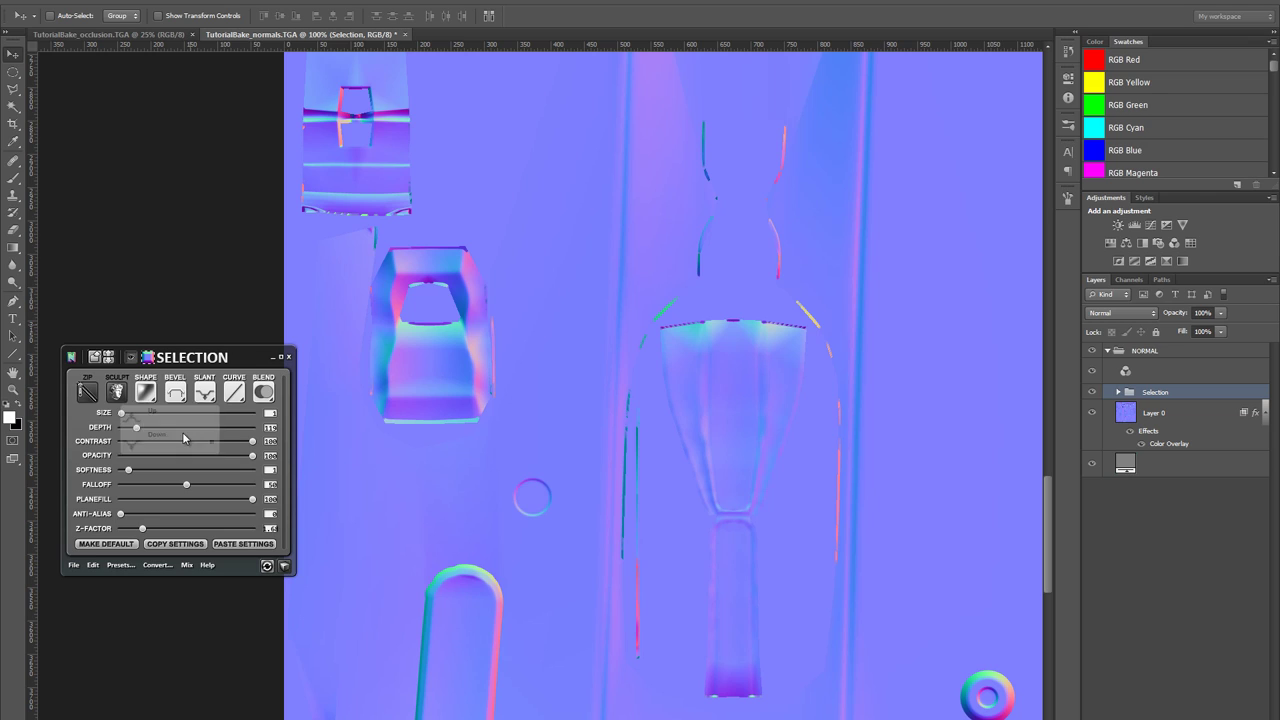
left_click(208, 393)
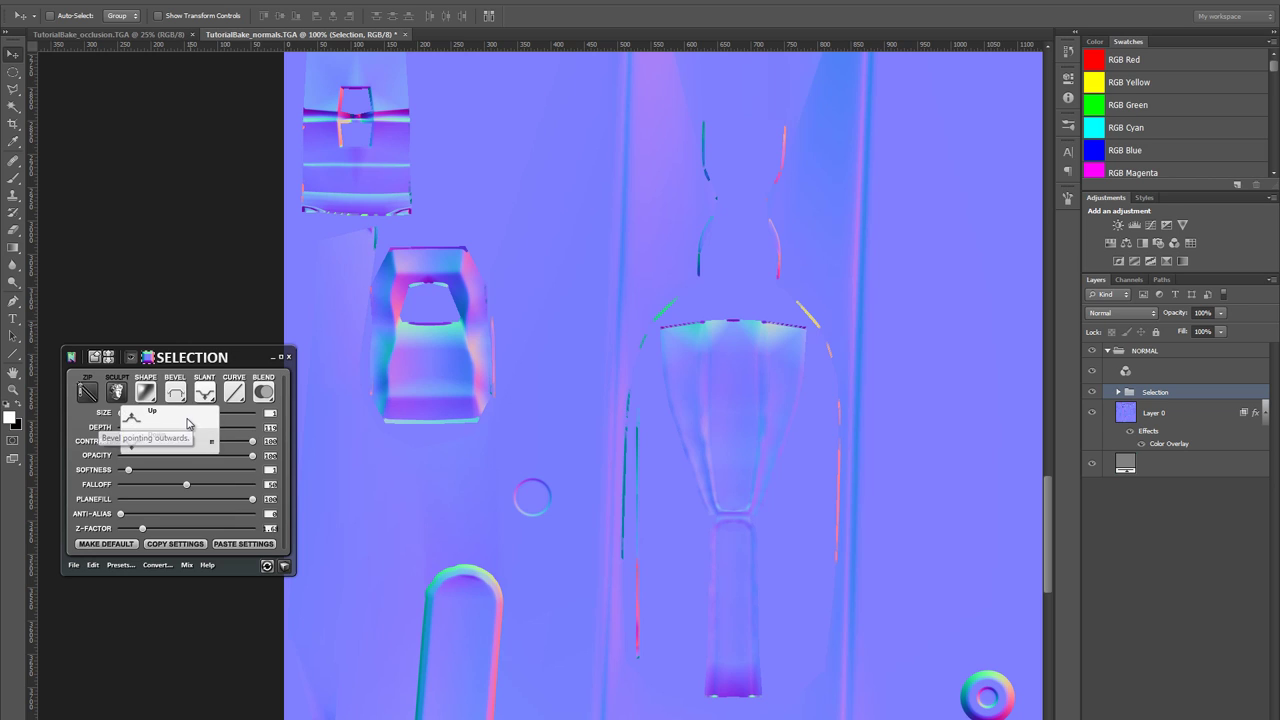
left_click(184, 419)
left_click(206, 393)
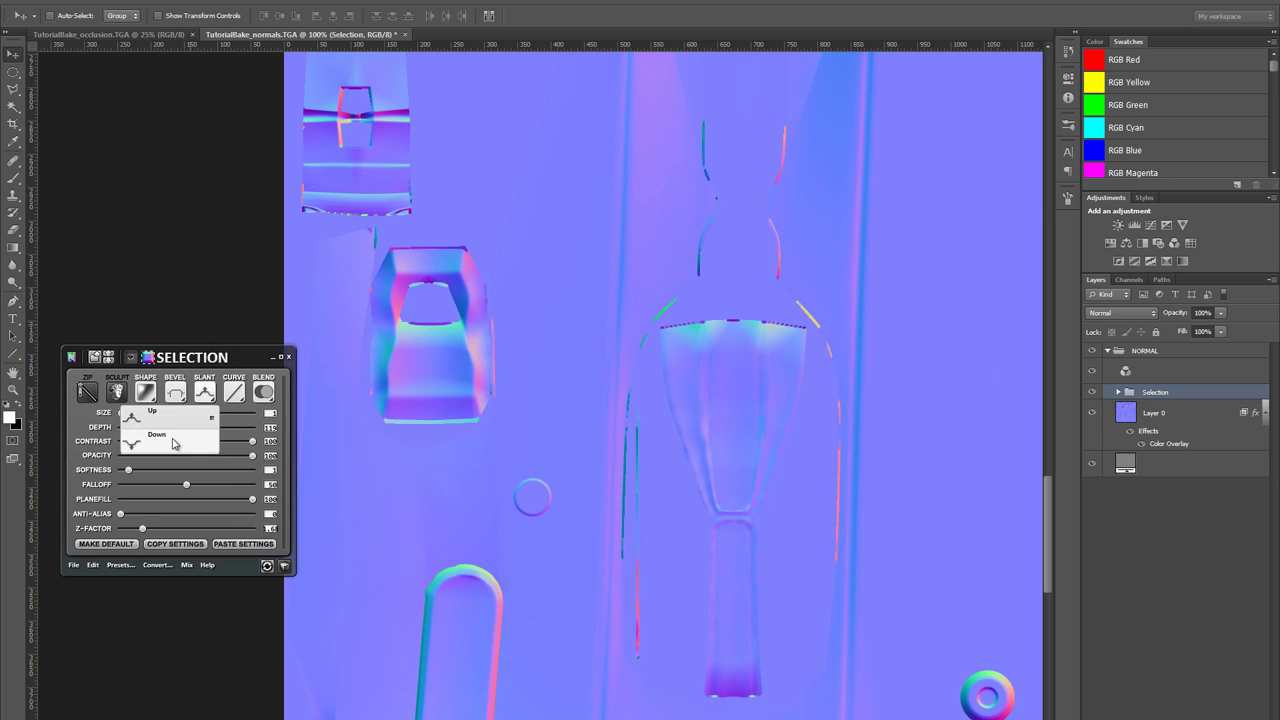
left_click(174, 440)
left_click(206, 393)
- Compare the Down and Up slants on the cube in the 3D preview, leaving the circle's Slant at Up
left_click(285, 566)
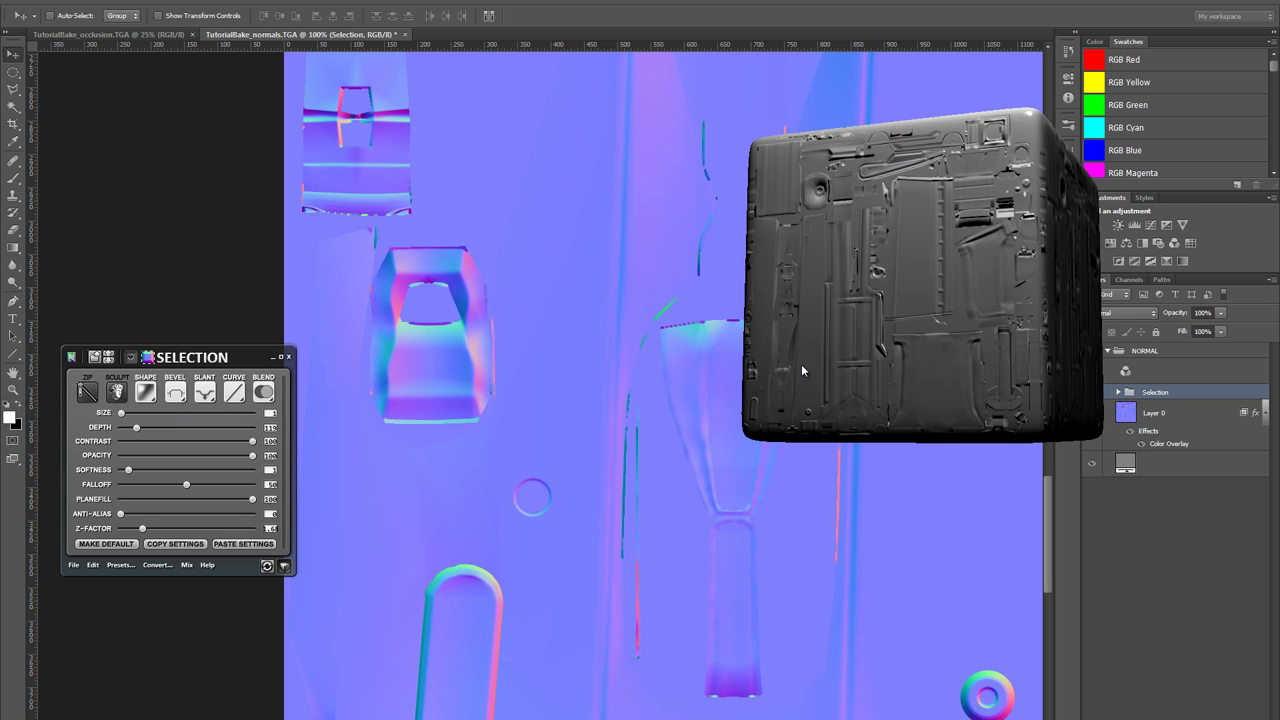
left_click_drag(803, 369, 845, 345)
scroll(873, 337, "up", 3)
scroll(871, 341, "up", 2)
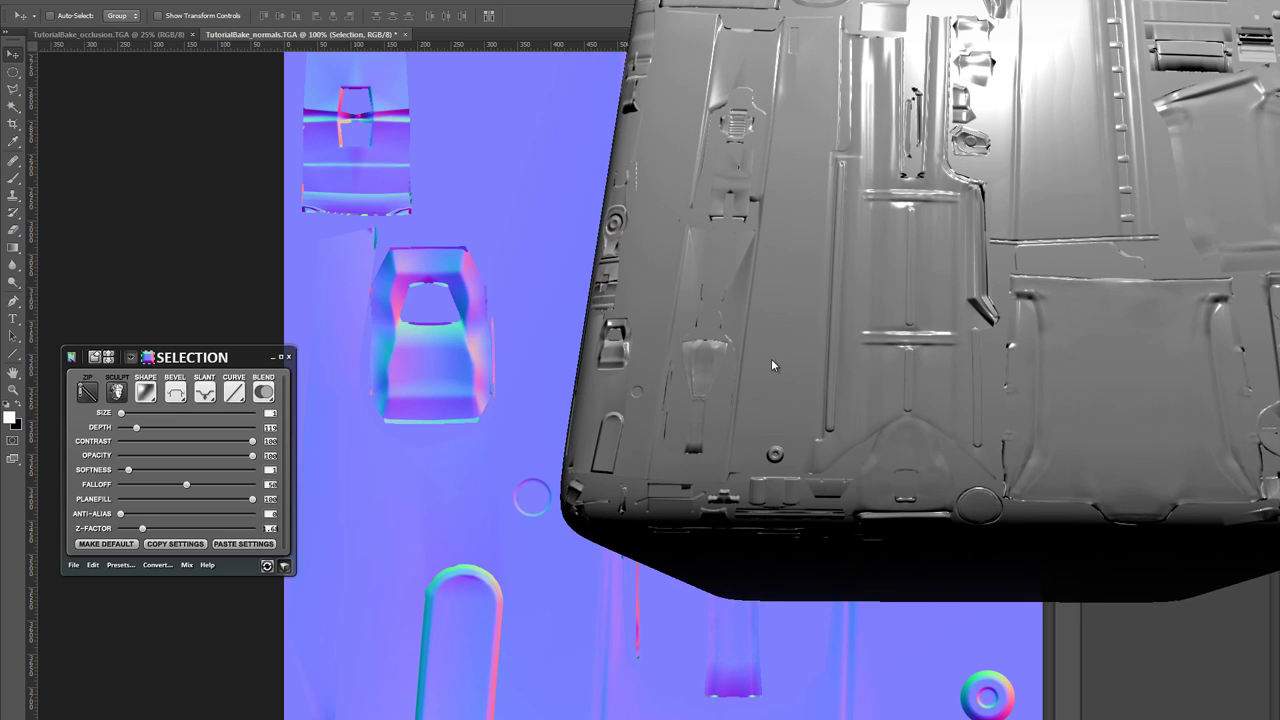
left_click(203, 395)
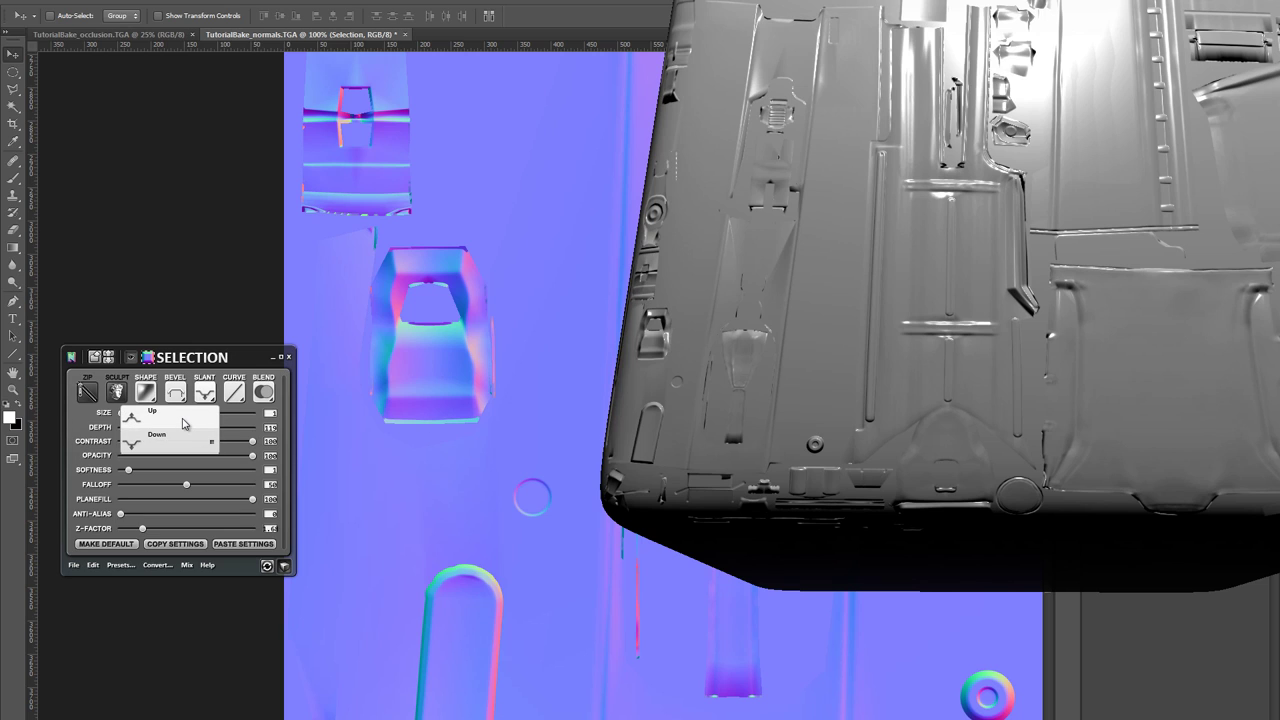
left_click(211, 411)
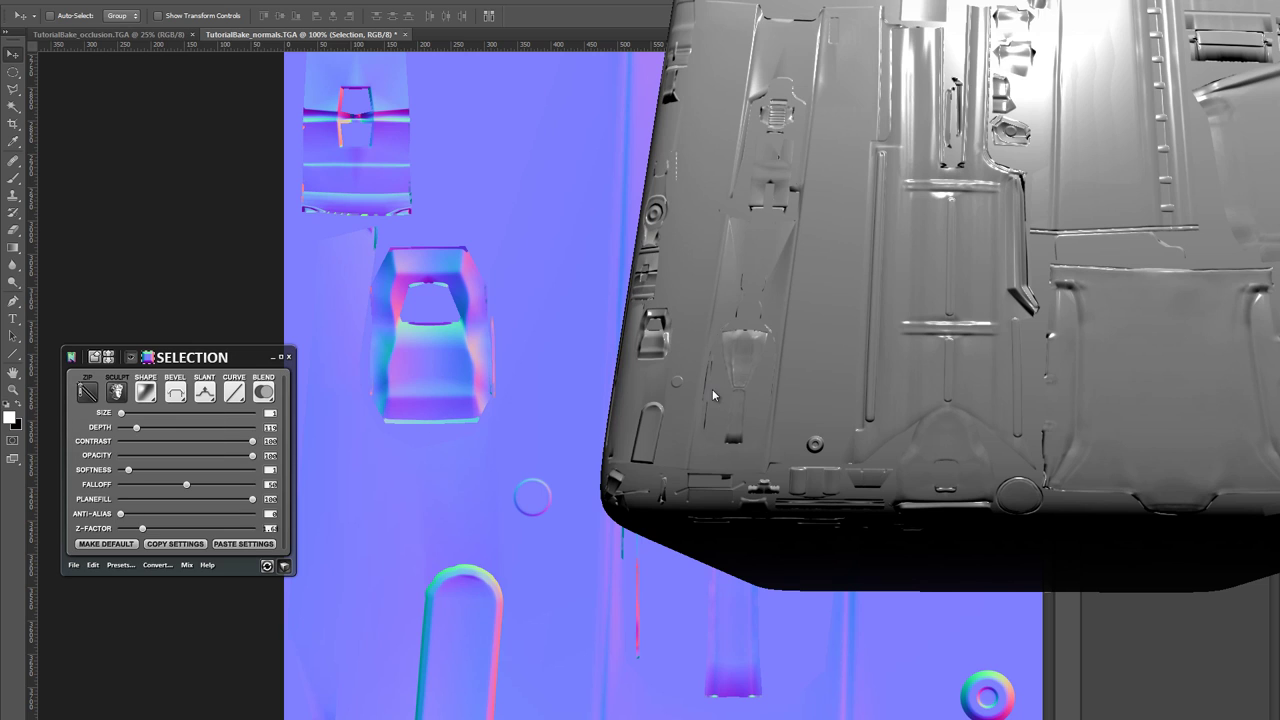
left_click(209, 393)
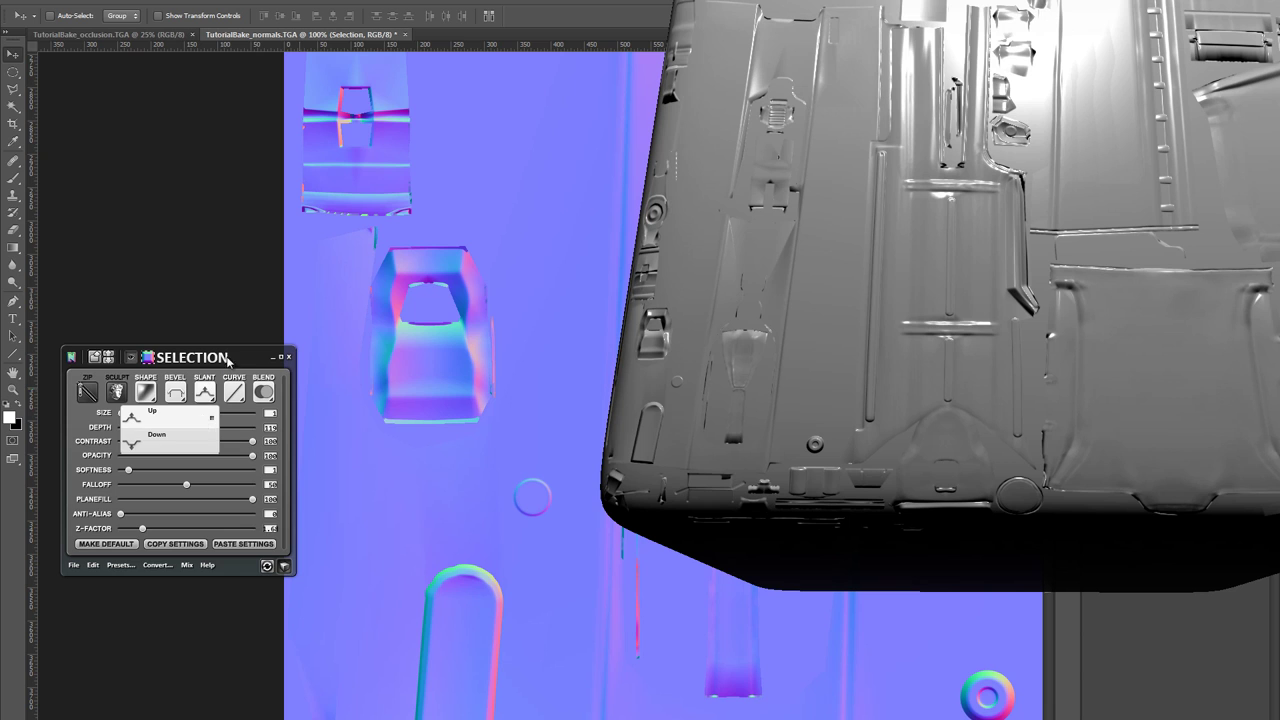
left_click_drag(756, 426, 810, 340)
scroll(870, 314, "down", 5)
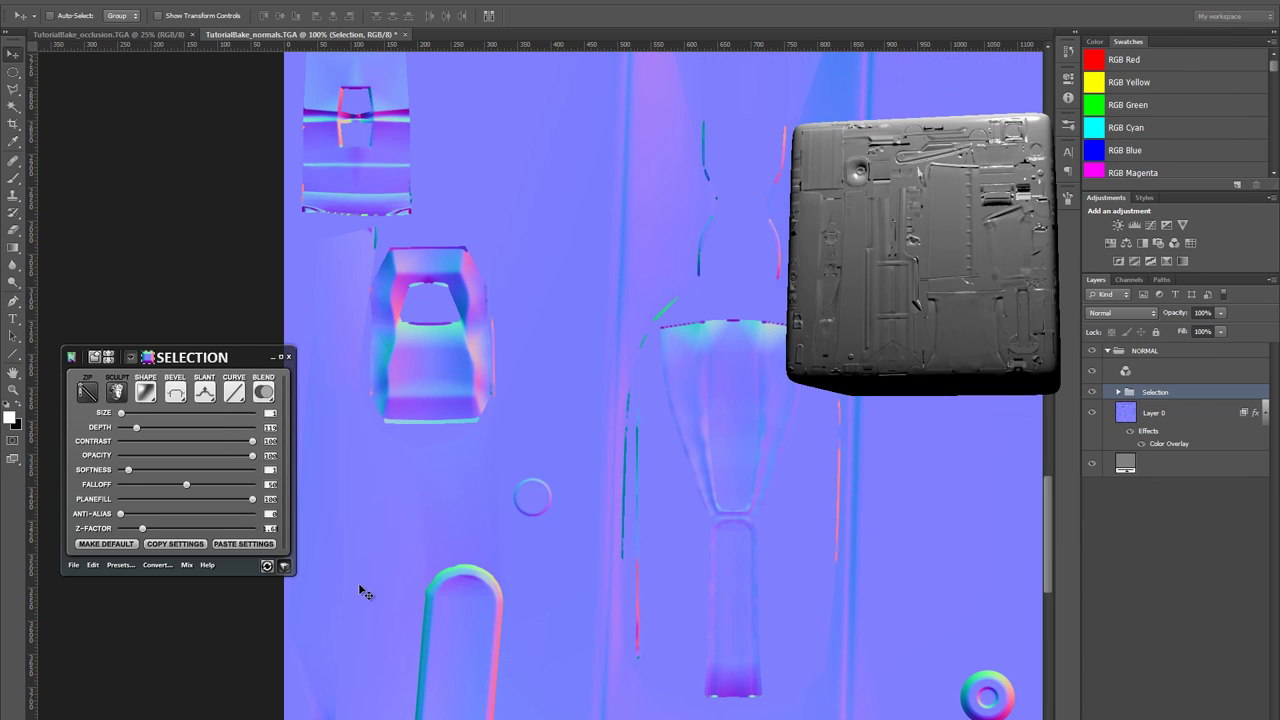
left_click(284, 567)
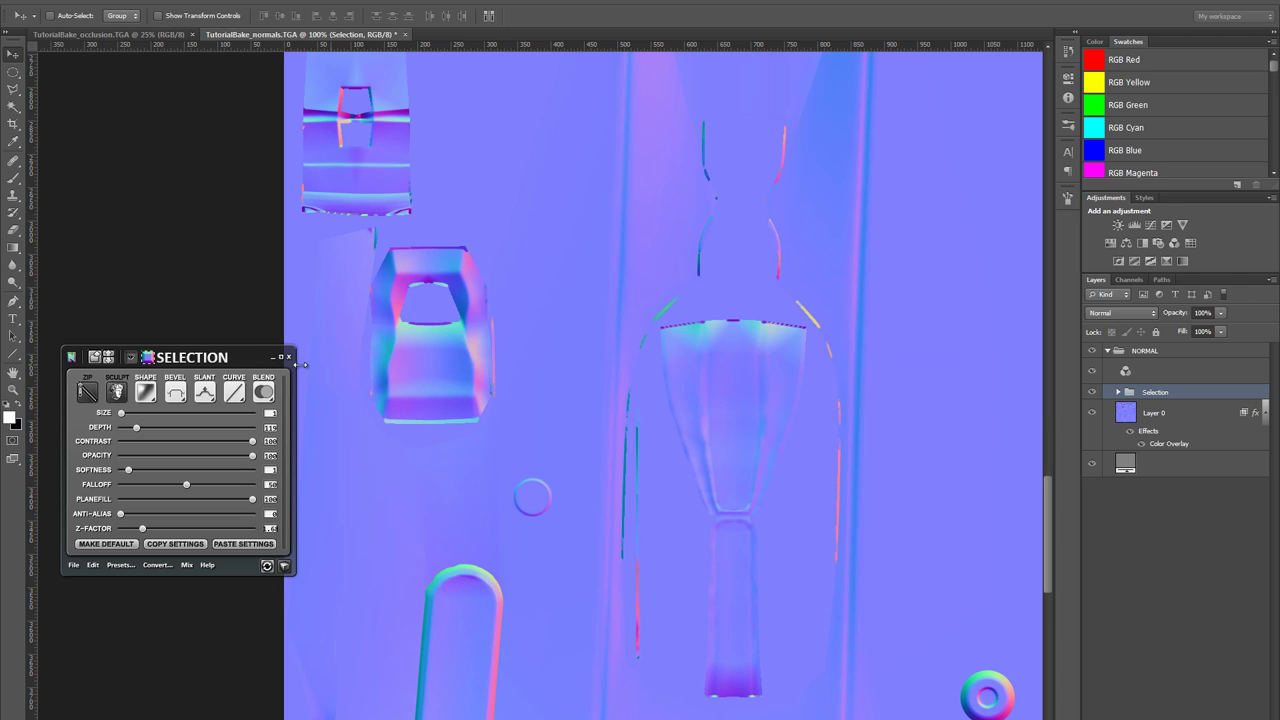
- Try Half Round and several other curves on the circle, ending with Rolling Slope - Descending
left_click(236, 396)
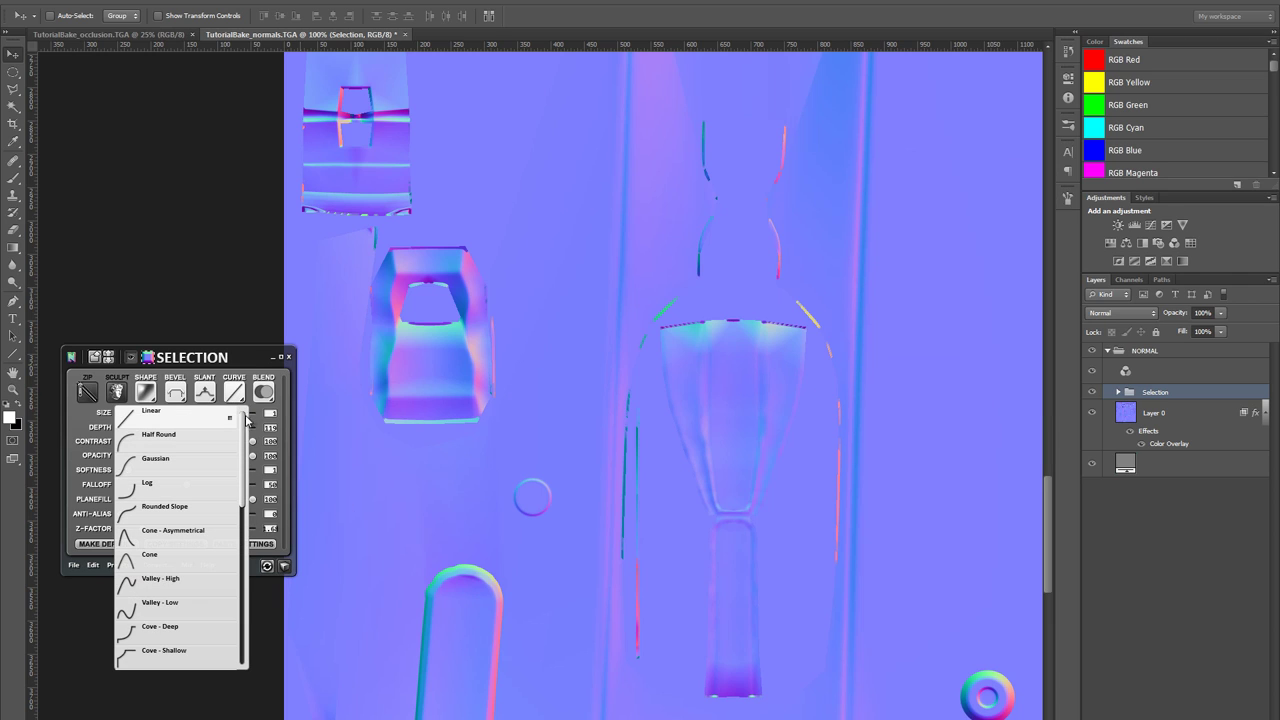
left_click_drag(244, 425, 244, 412)
left_click(174, 450)
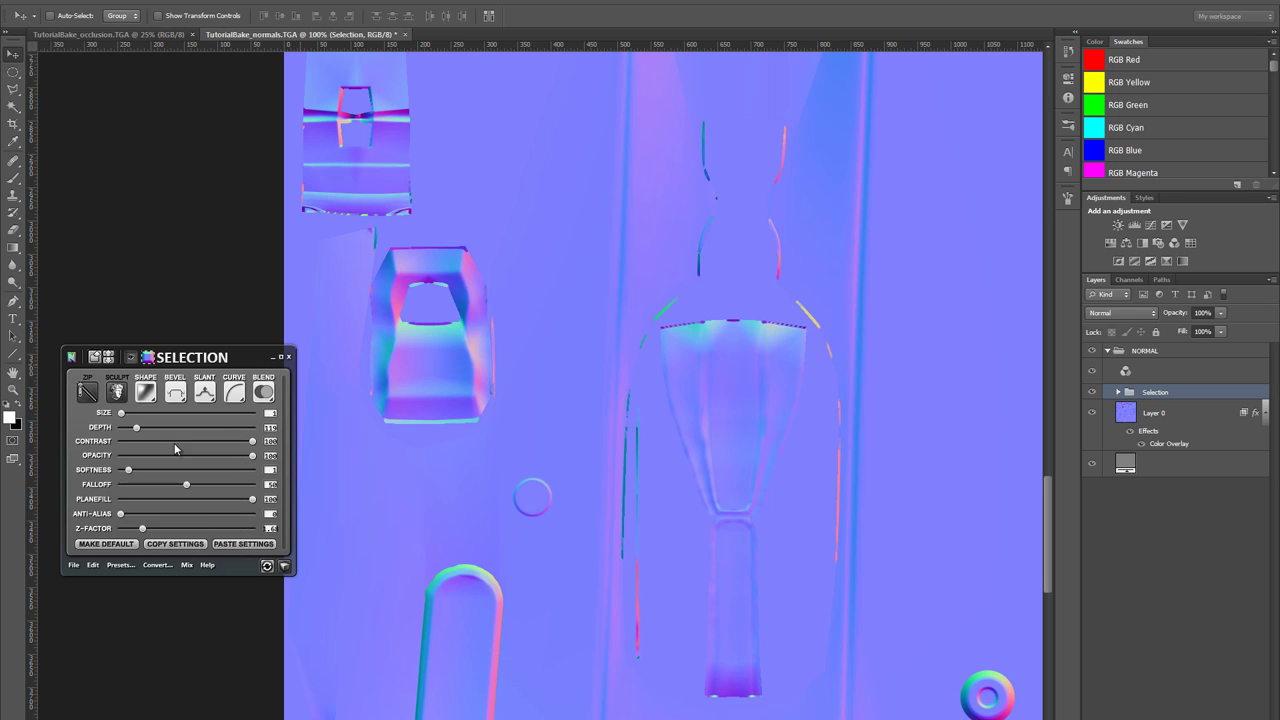
left_click(232, 400)
left_click(203, 468)
left_click(234, 392)
left_click(200, 514)
left_click(234, 392)
left_click(176, 600)
- Try the Ring and Sawtooth 1 curves on the circle and compare them up close
left_click(229, 403)
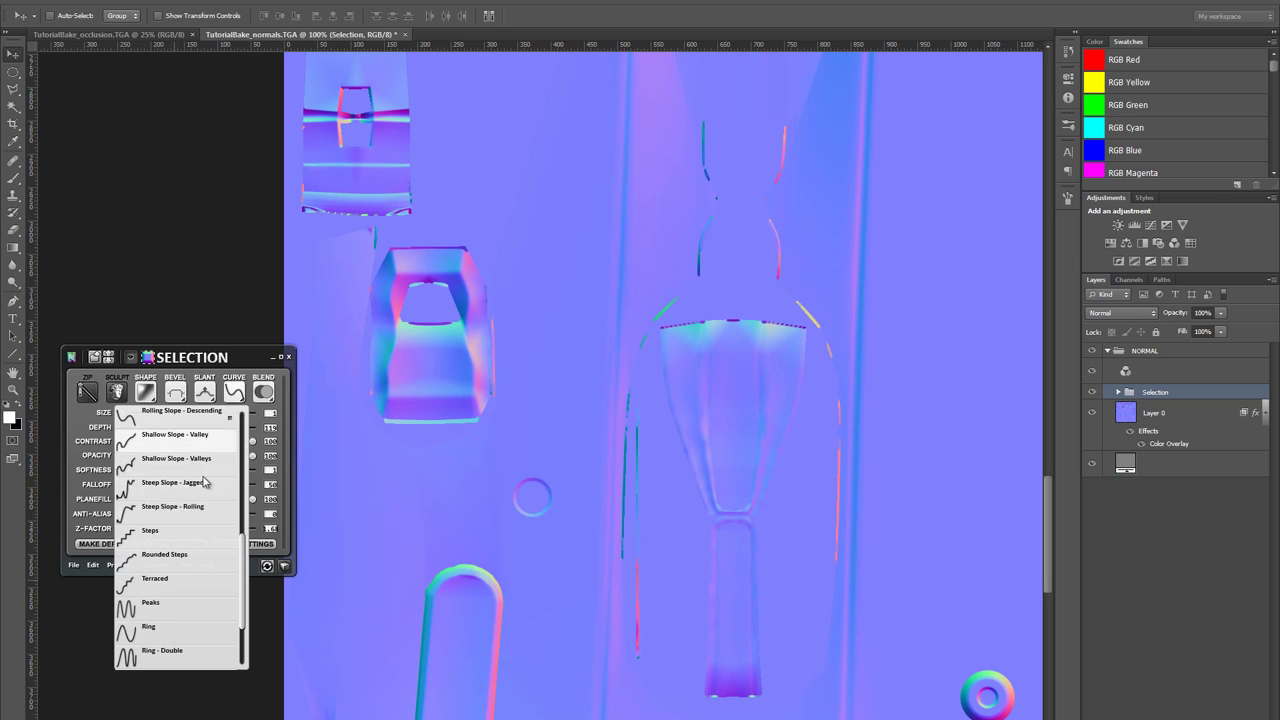
scroll(175, 535, "down", 2)
left_click(175, 533)
key("z")
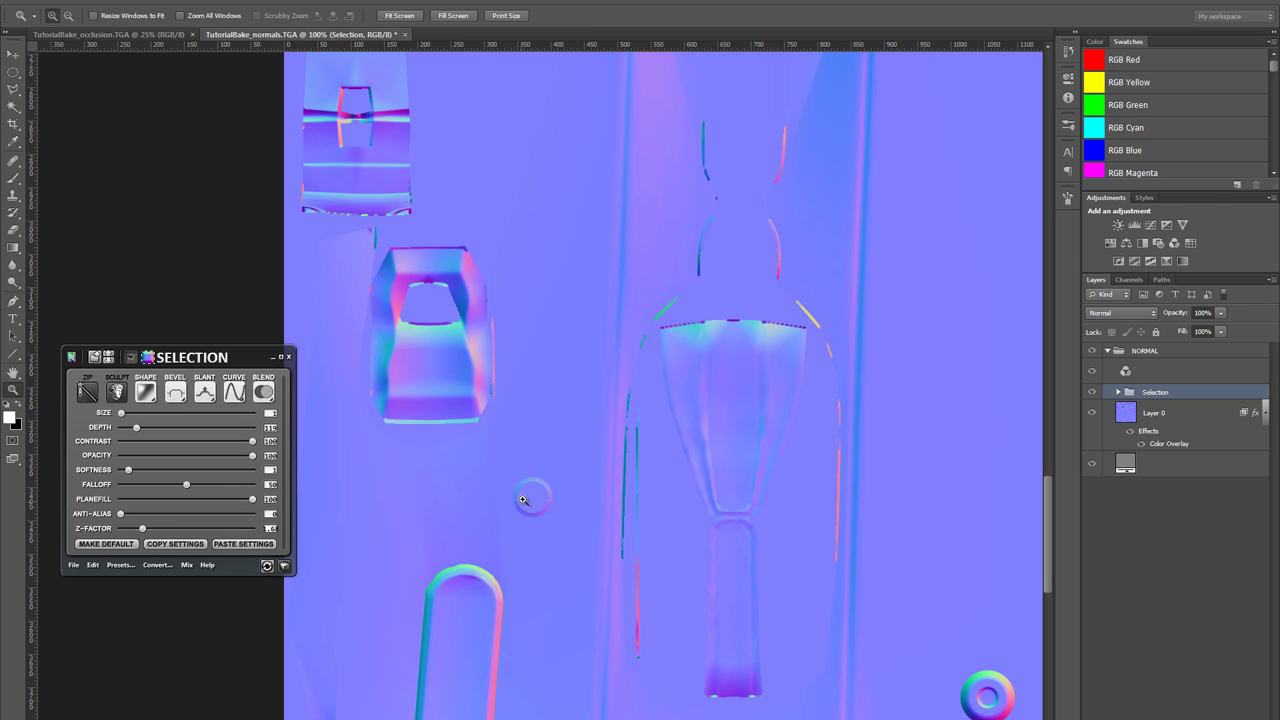
left_click(526, 496)
left_click(526, 496)
left_click(234, 392)
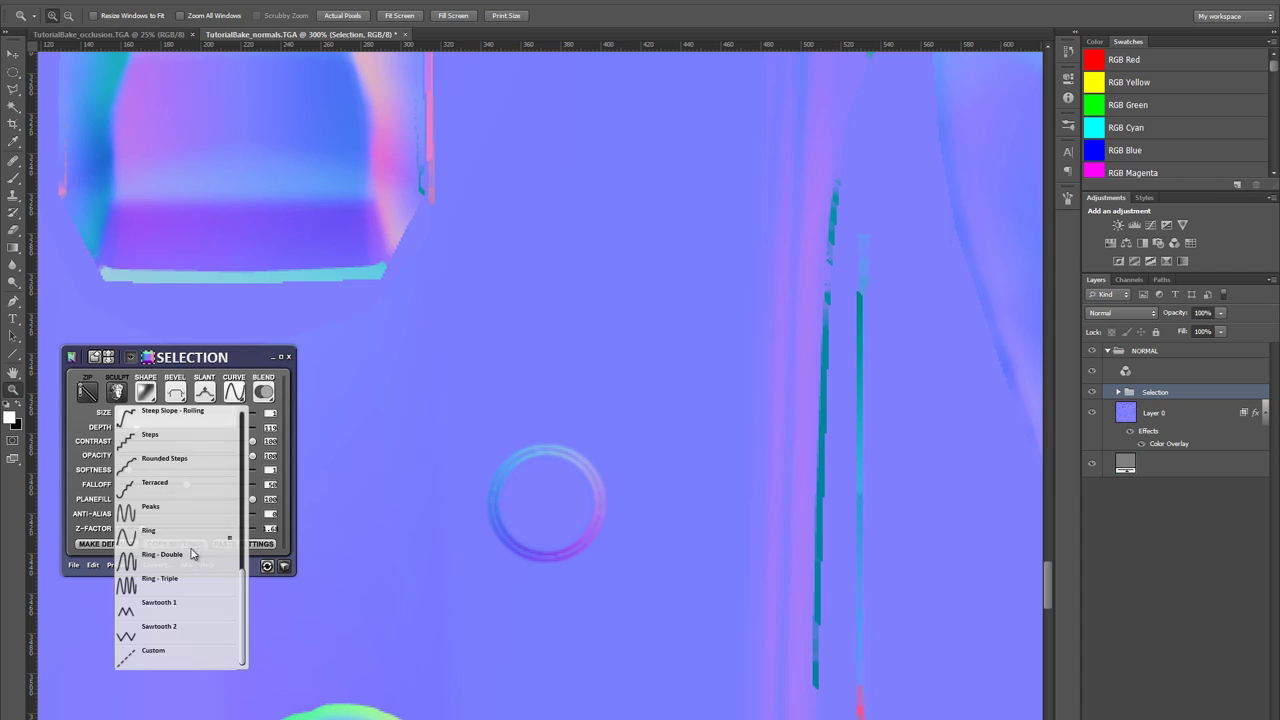
left_click(158, 604)
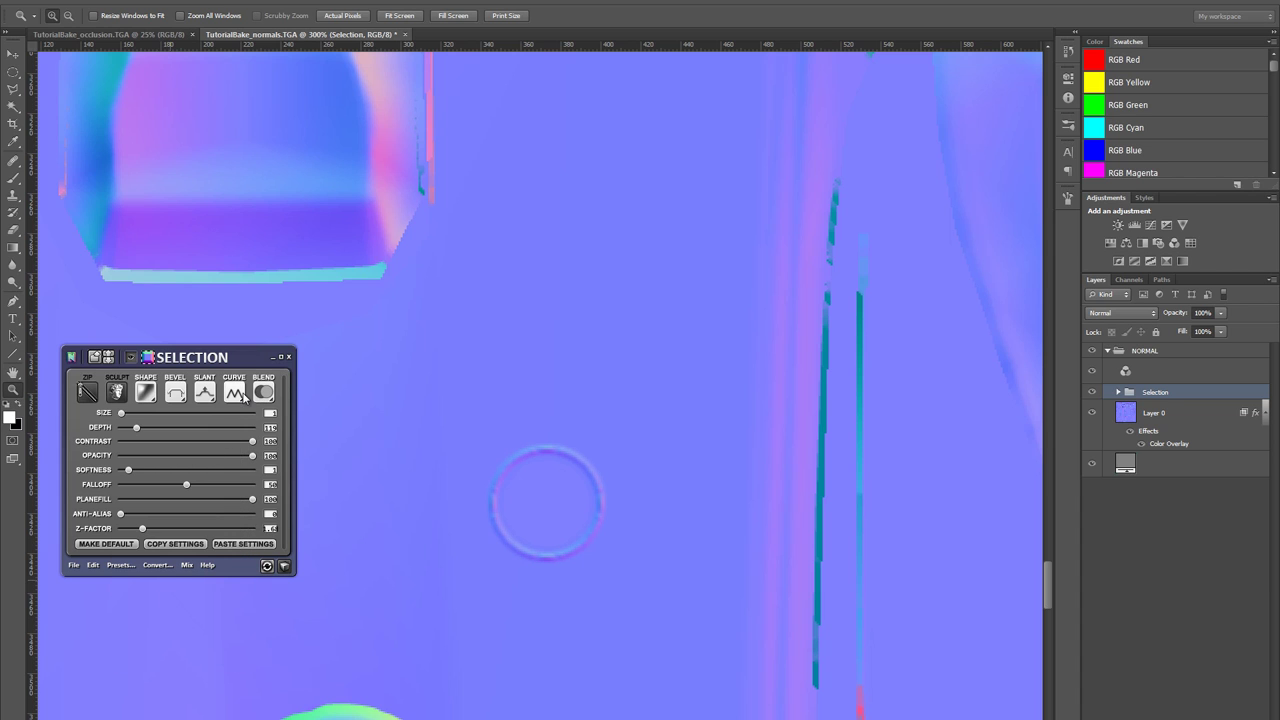
- Set the circle's Curve to Linear
left_click(243, 398)
scroll(234, 600, "down", 3)
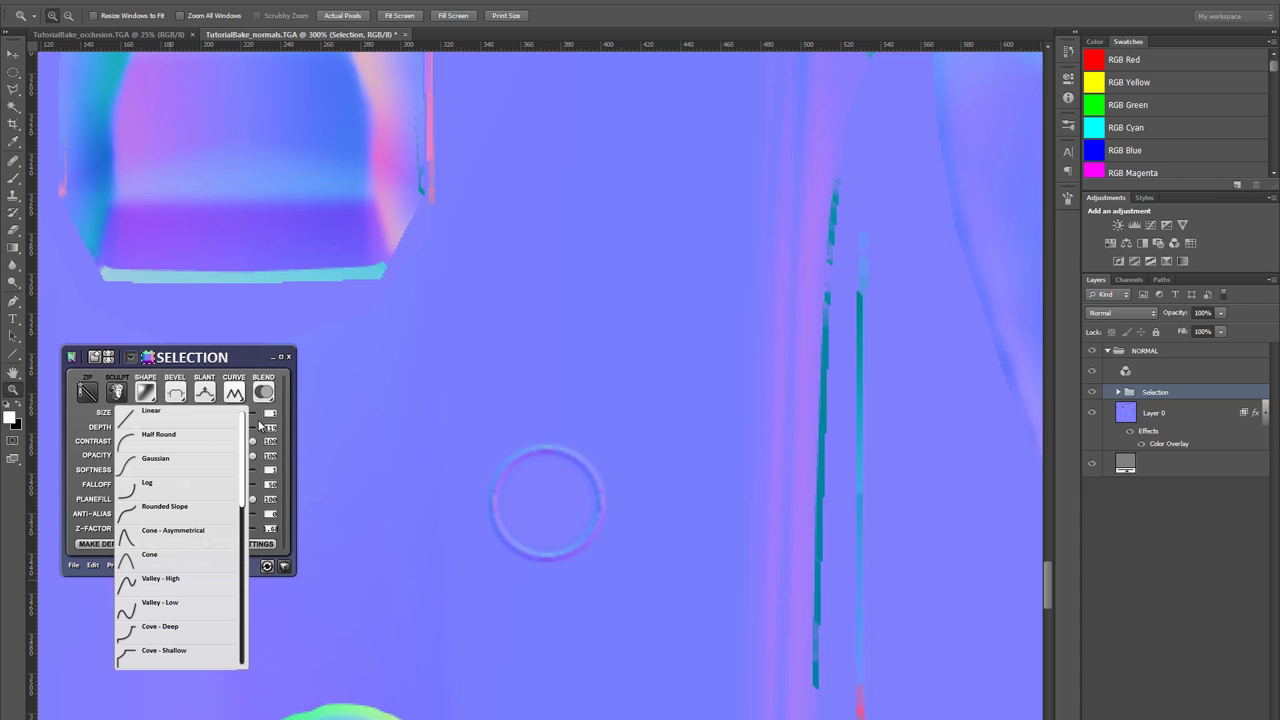
left_click(190, 412)
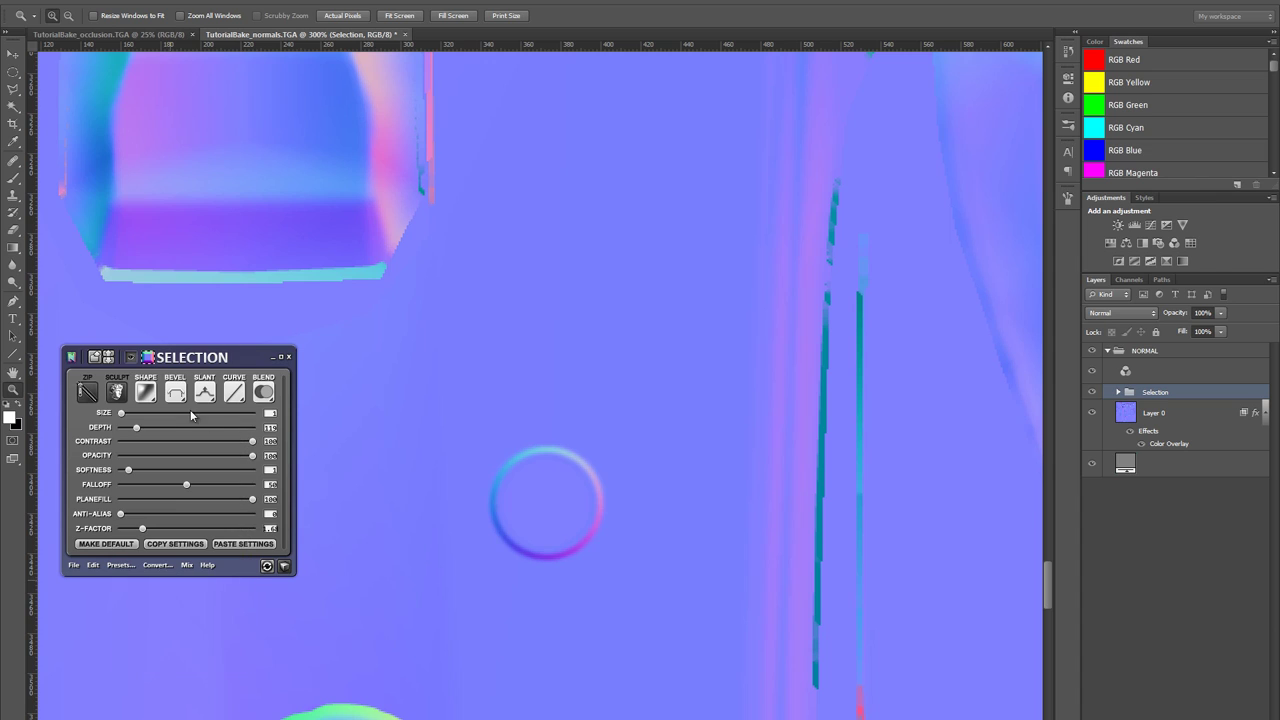
- Try the Overlay blend mode on the circle and move the circle to test how it mixes with the map
left_click(263, 393)
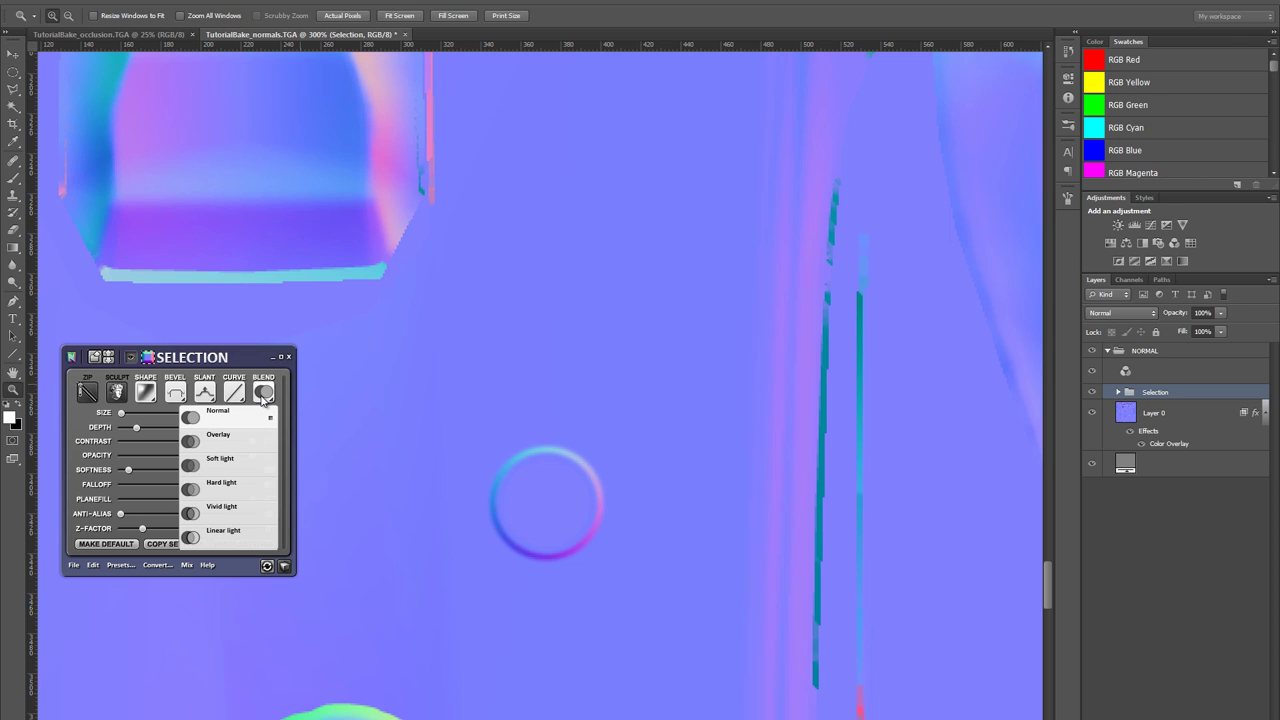
left_click(223, 443)
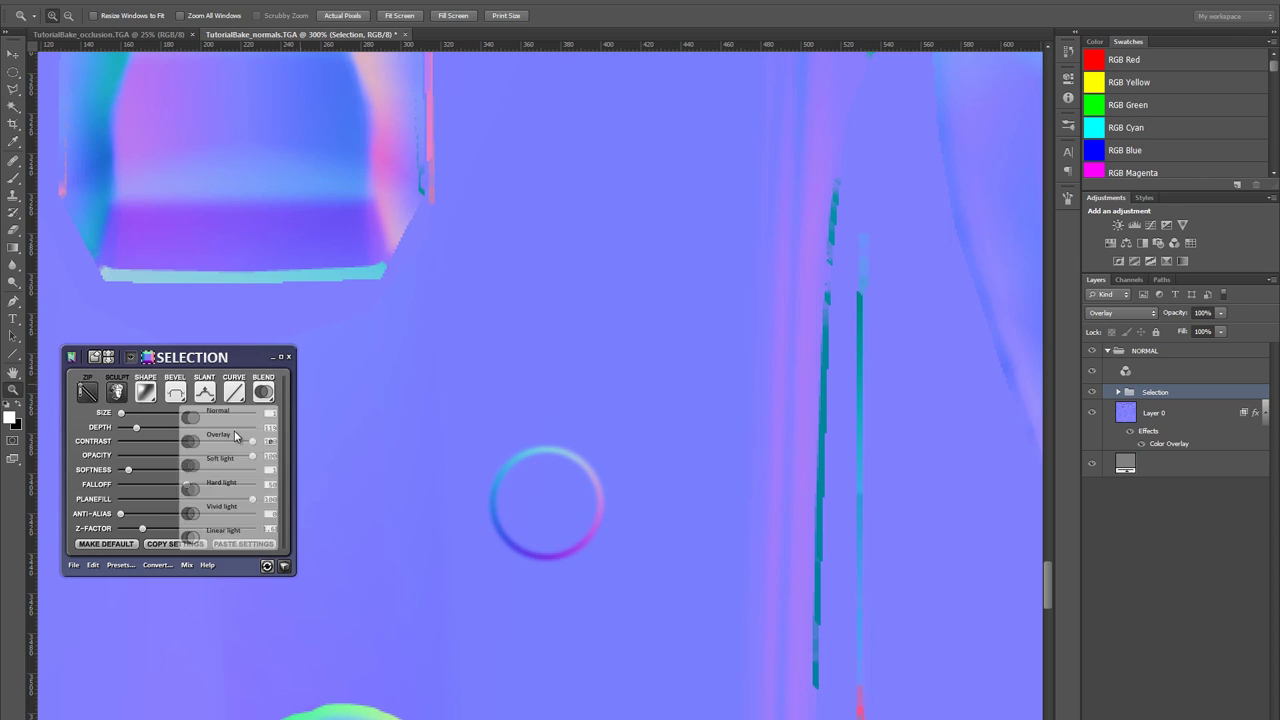
scroll(577, 351, "down", 3)
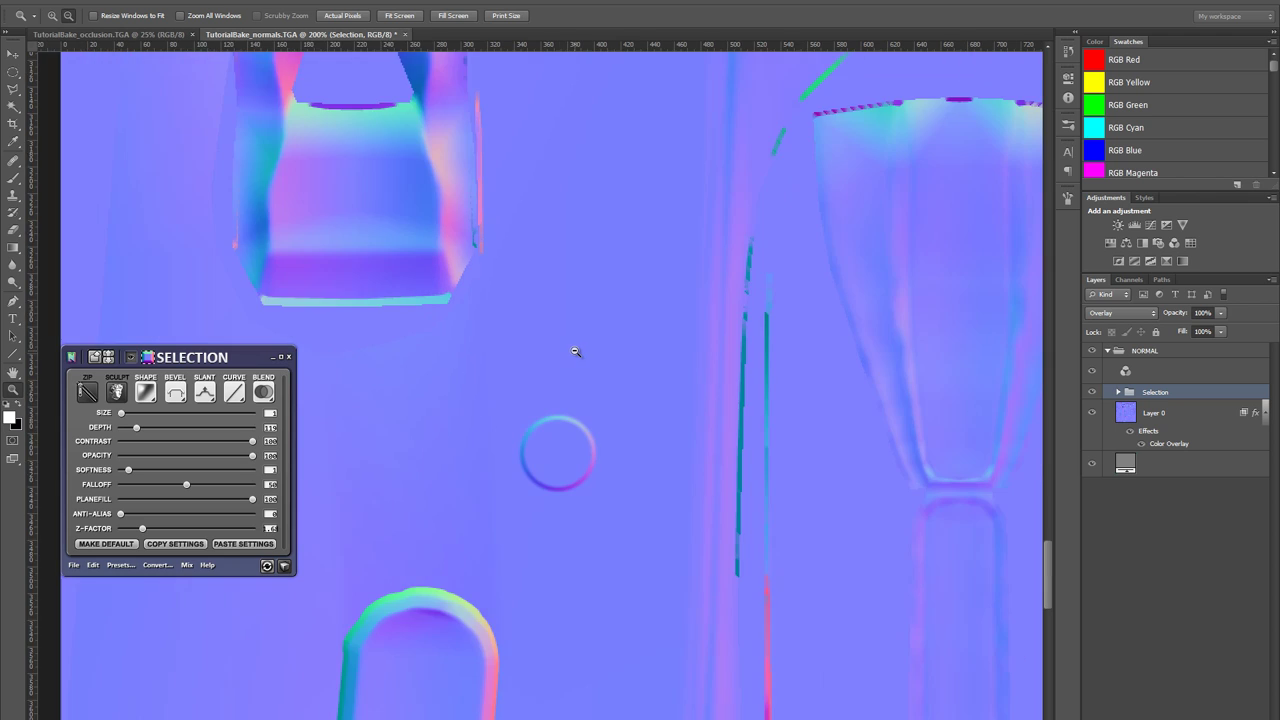
left_click_drag(580, 457, 643, 403)
key("v")
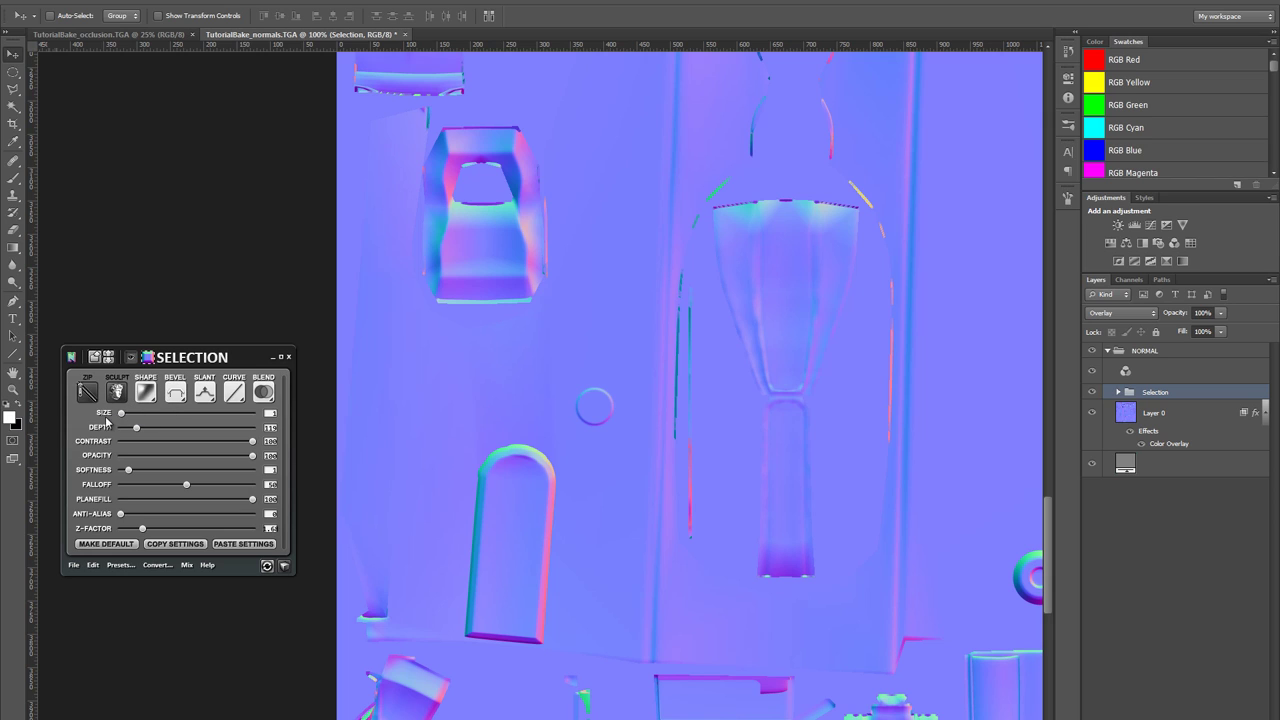
- Set the circle's Depth to 177, and try lower Contrast values before restoring Contrast to 100
left_click_drag(121, 414, 121, 420)
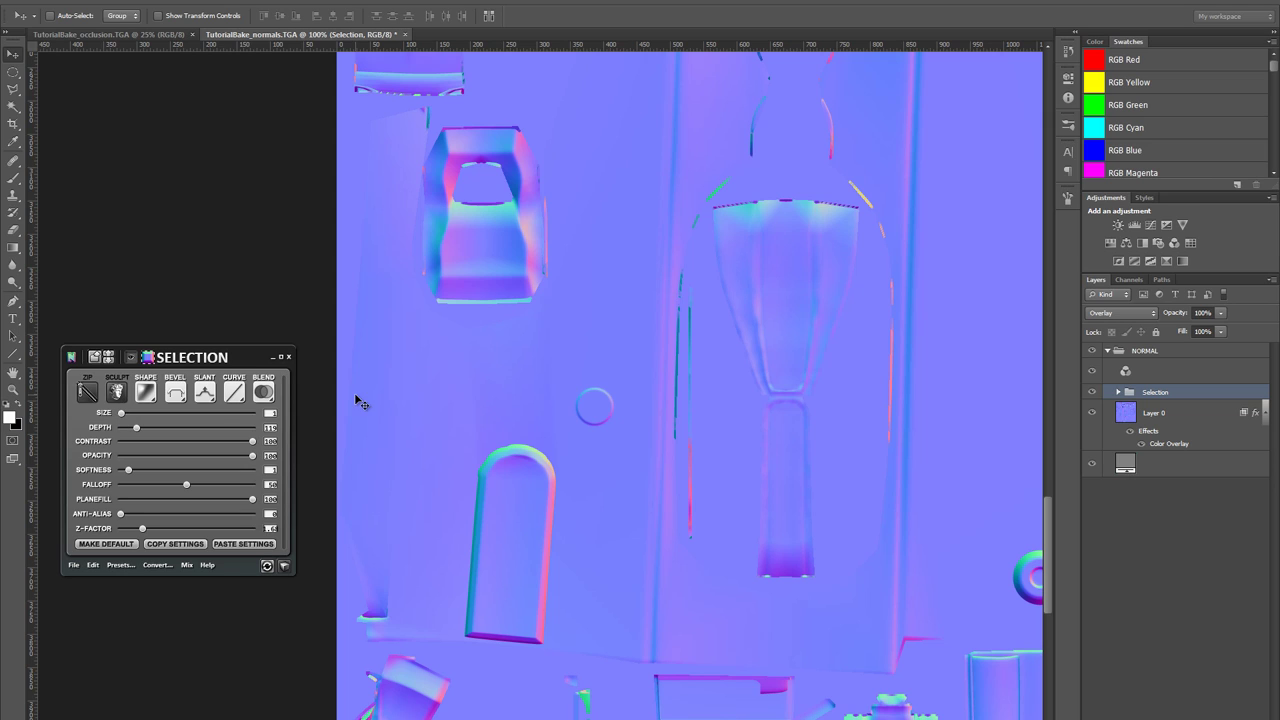
mouse_move(138, 431)
left_mouse_down()
mouse_move(122, 431)
mouse_move(284, 437)
mouse_move(135, 446)
mouse_move(153, 431)
left_mouse_up()
left_click_drag(258, 444, 138, 444)
left_click_drag(194, 447, 200, 447)
left_click_drag(231, 450, 264, 446)
- Test Opacity 50 and Contrast 41 with the circle over the rounded slot's edge, restoring both to 100 and moving the circle back beside the slot
left_click_drag(254, 463, 186, 460)
left_click_drag(585, 428, 549, 484)
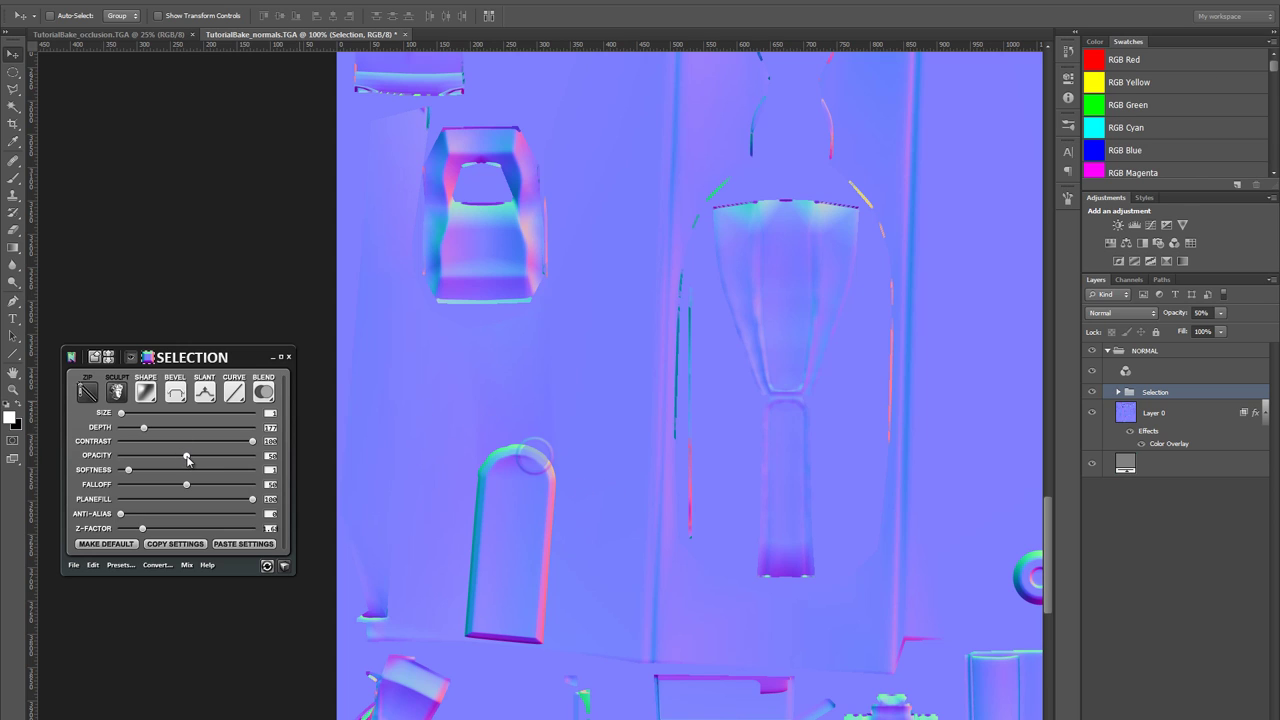
mouse_move(187, 457)
left_mouse_down()
mouse_move(272, 456)
mouse_move(176, 446)
left_mouse_up()
key("z")
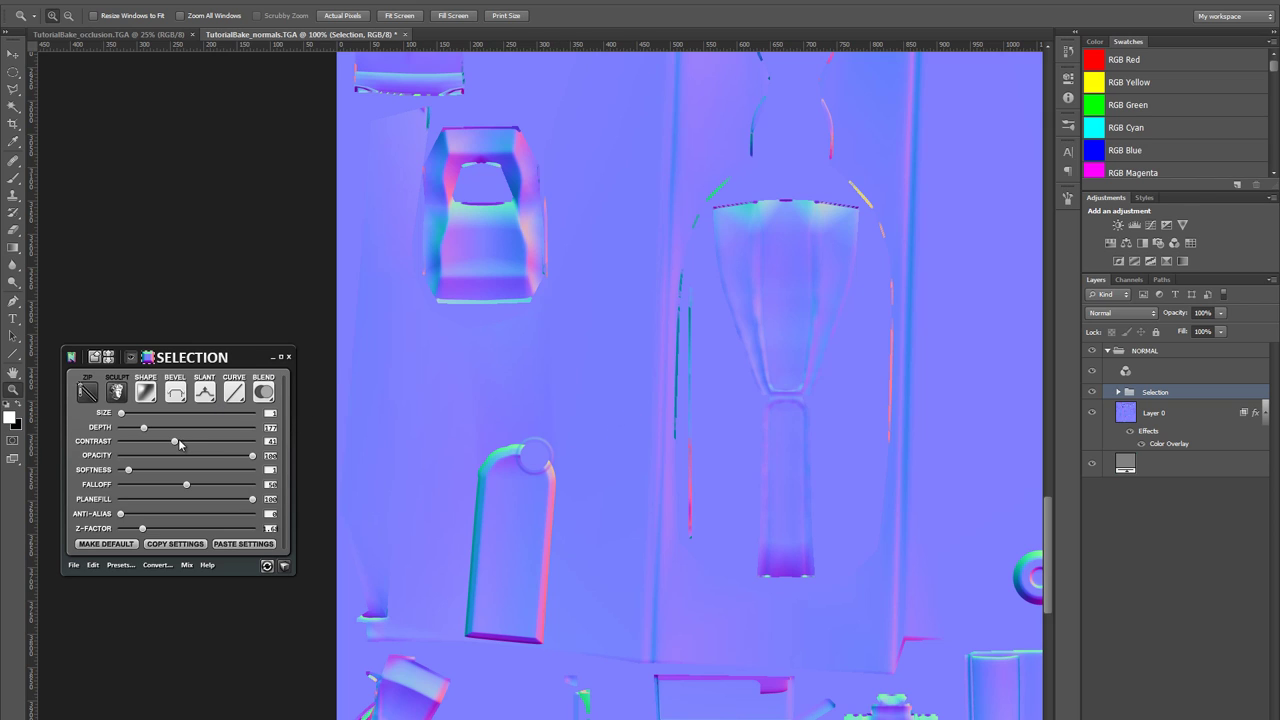
left_click_drag(176, 445, 252, 441)
key("v")
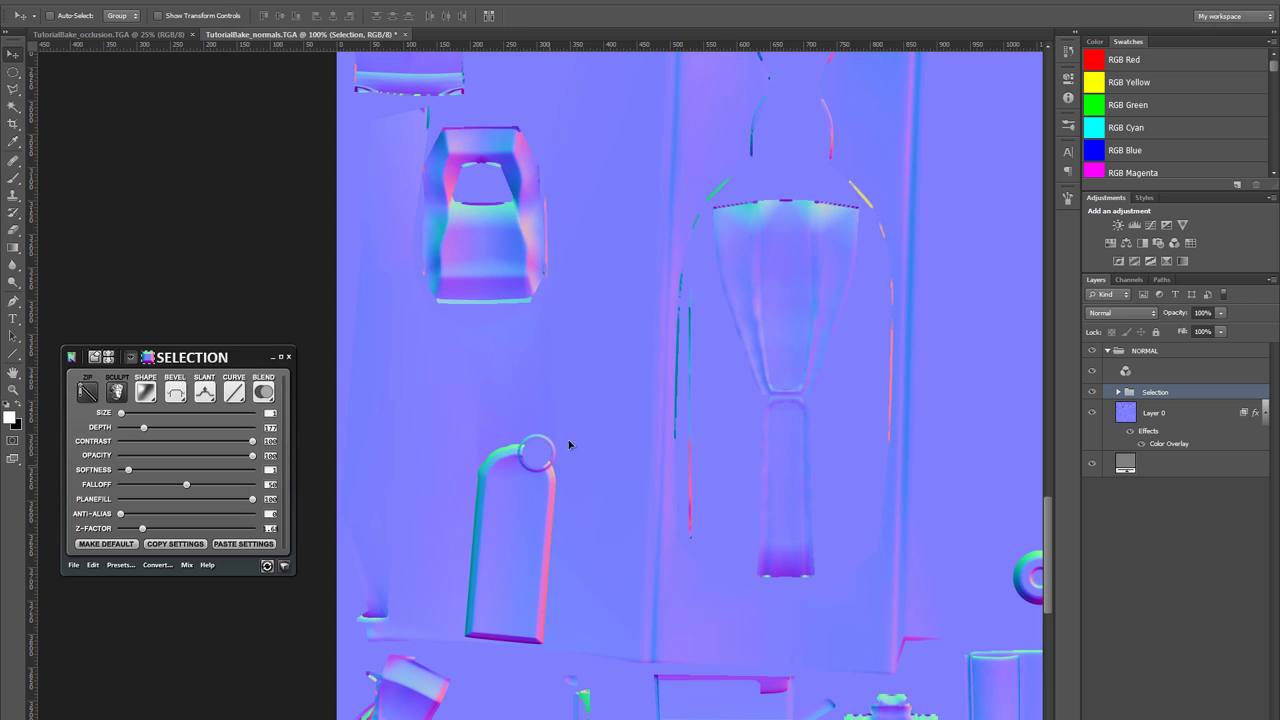
left_click_drag(547, 469, 607, 414)
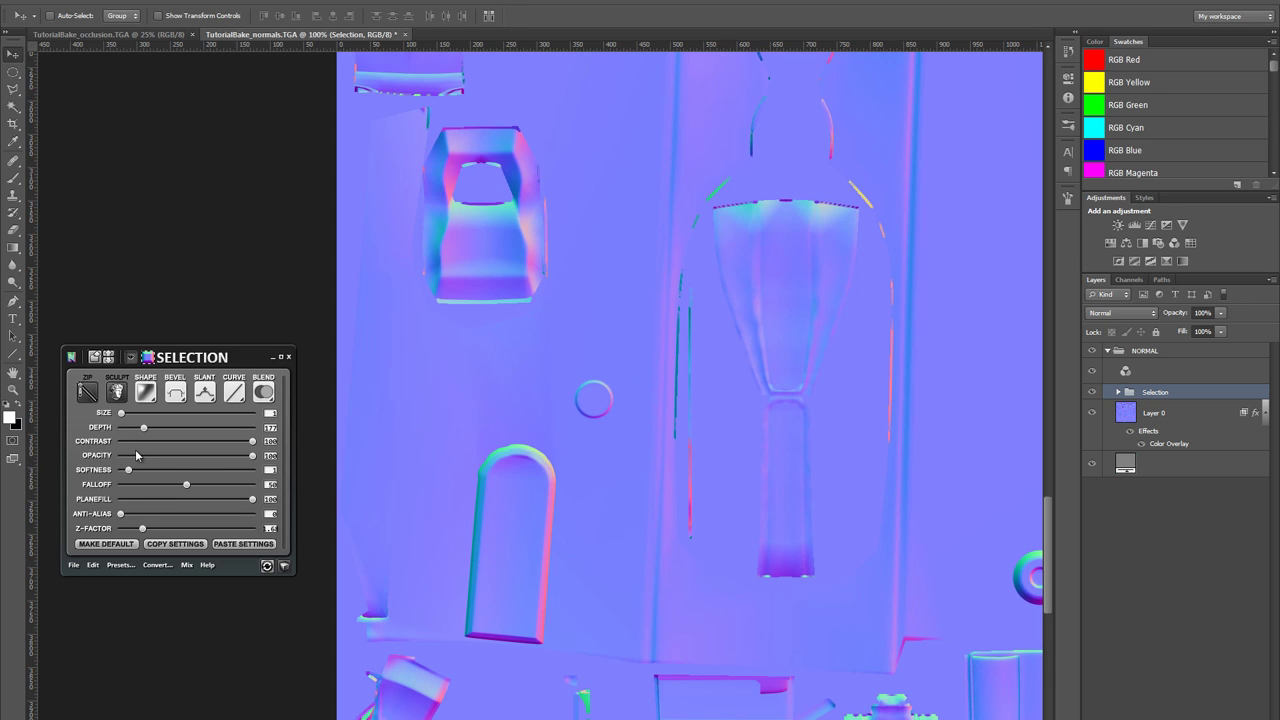
mouse_move(138, 478)
left_mouse_down()
mouse_move(214, 476)
mouse_move(129, 472)
left_mouse_up()
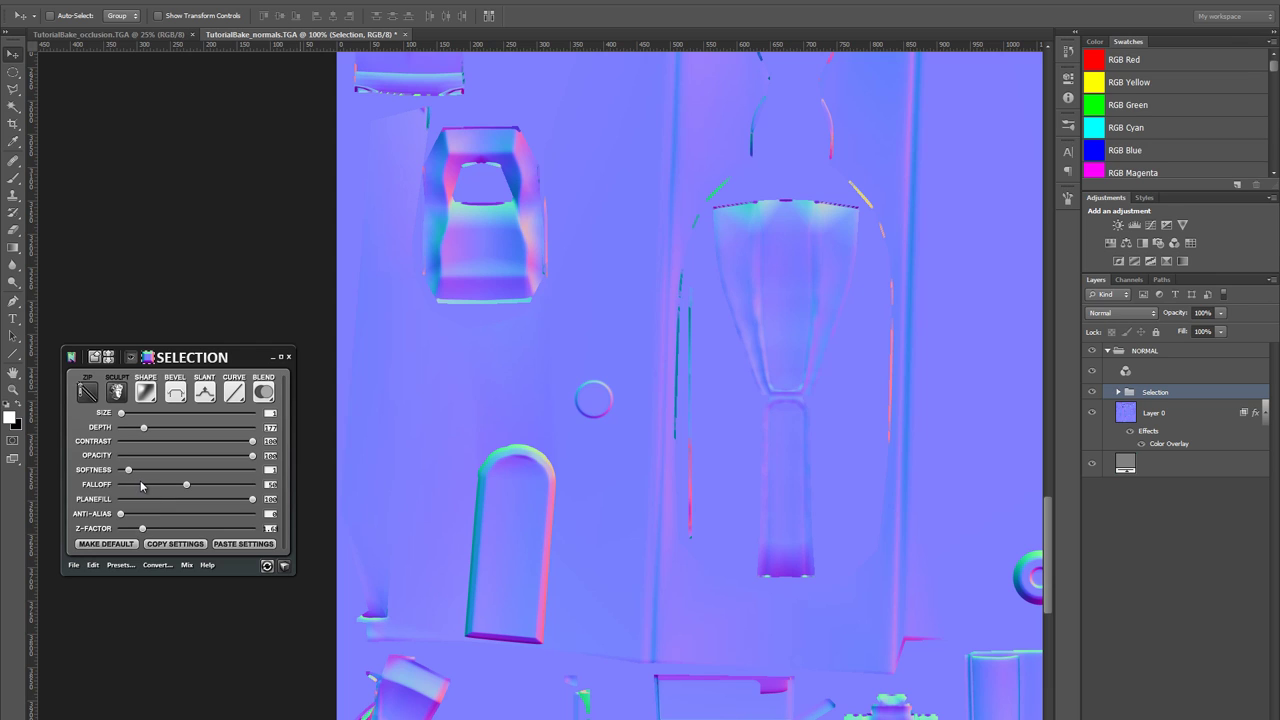
- Look at the AKS-74U reference photo in the photo viewer and return to the normal map in Photoshop
left_click_drag(249, 357, 247, 370)
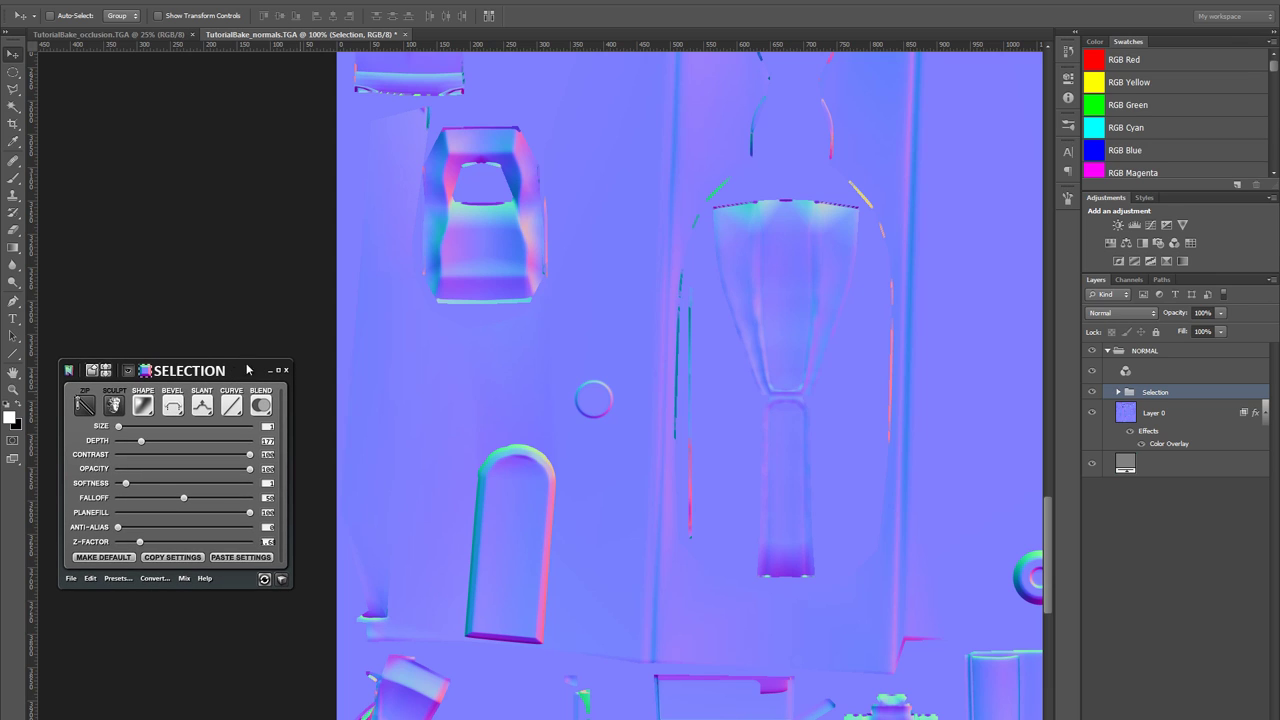
key("alt+Tab")
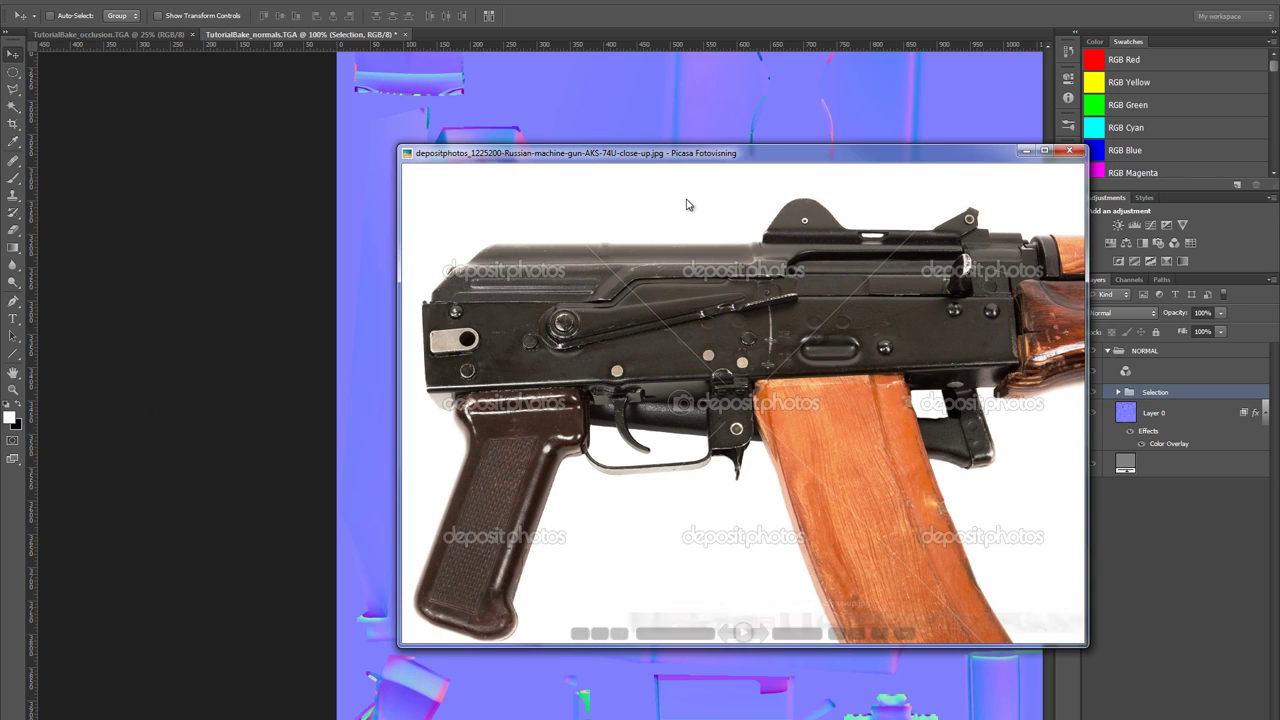
left_click(708, 10)
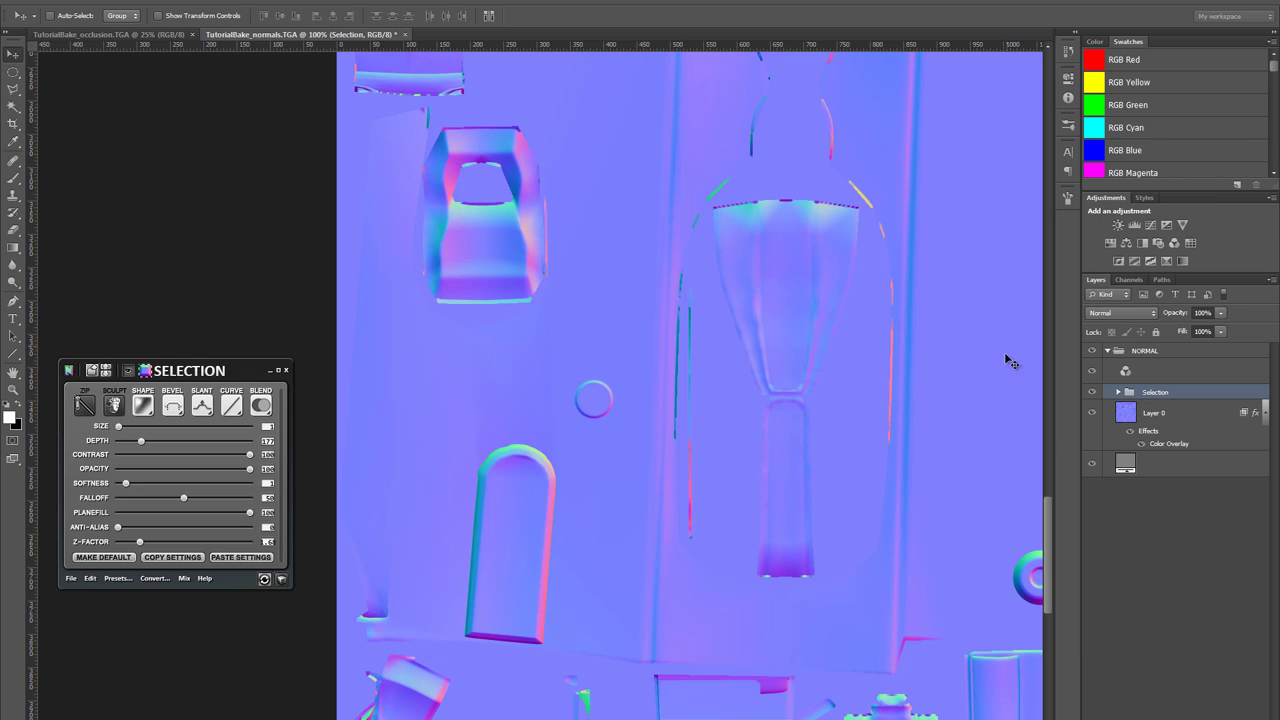
- Fill a small circle with white on a new layer beside the existing ring and convert that layer to normals with nDo2
key("ctrl+shift+alt+n")
key("m")
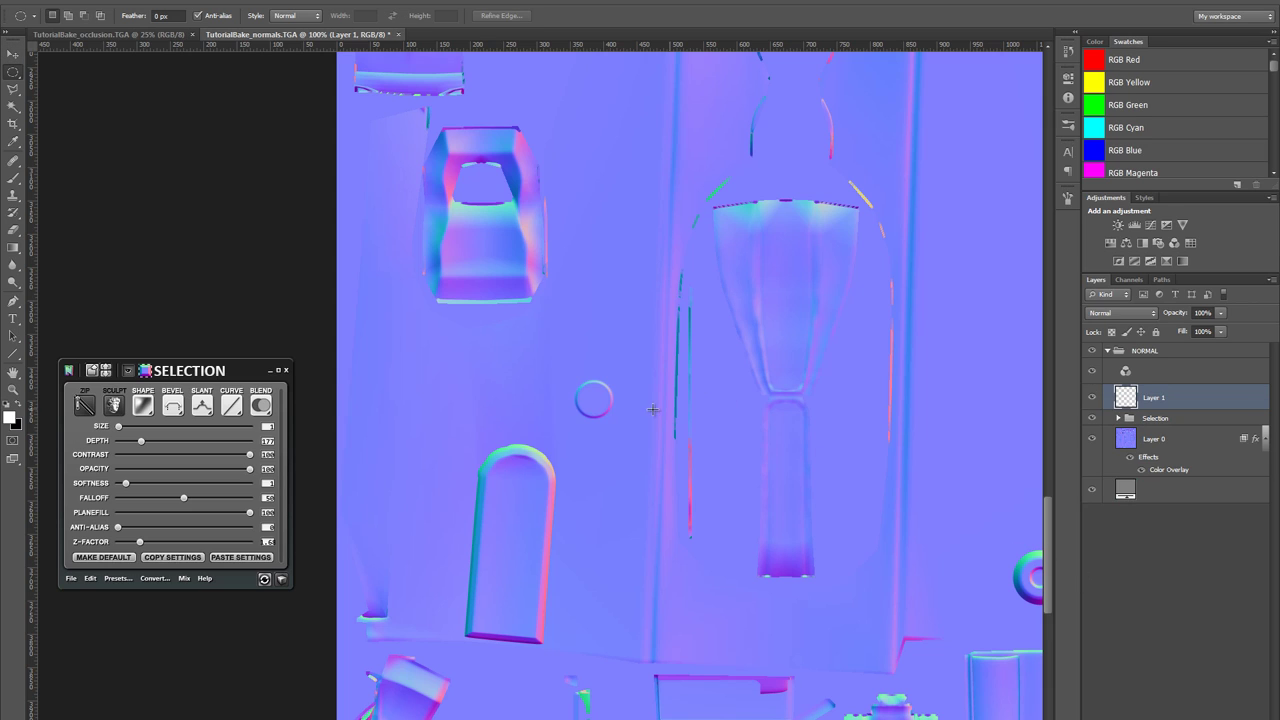
left_click_drag(474, 394, 493, 412)
key("alt+BackSpace")
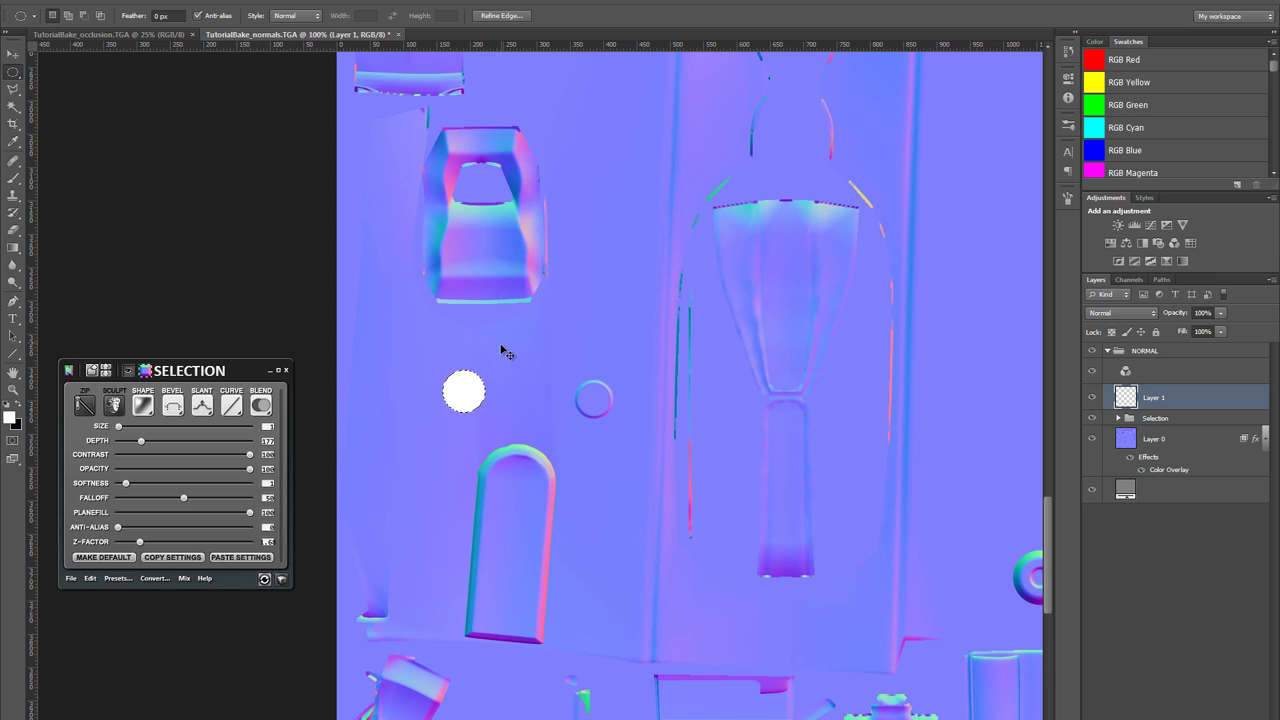
key("ctrl+d")
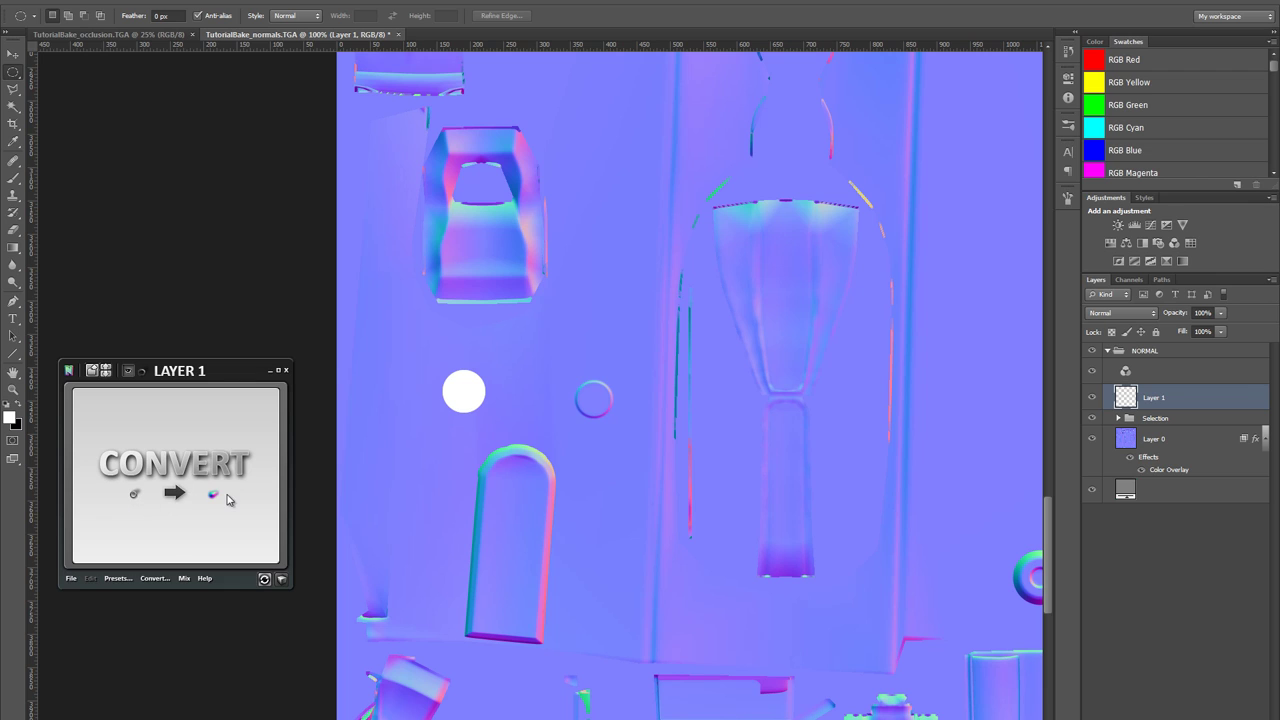
left_click(174, 492)
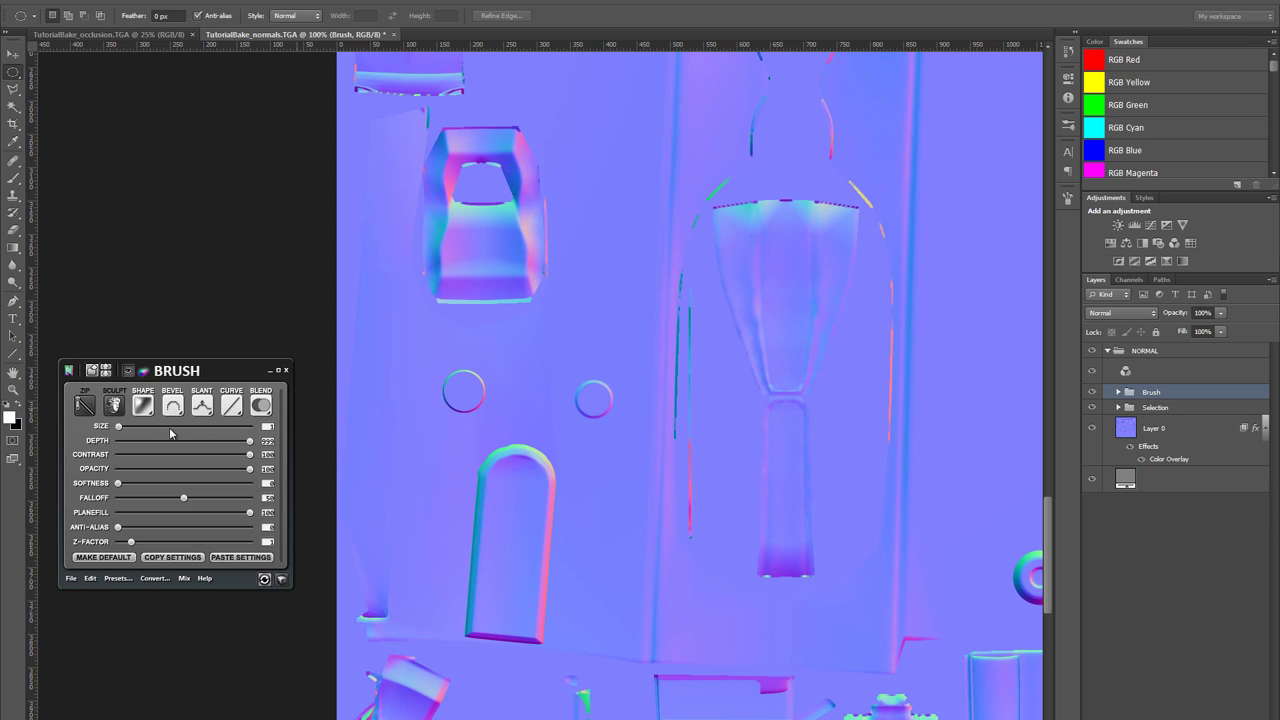
- Shape the new circle into a smooth dome with Size 18 and Softness 16
left_click_drag(121, 429, 141, 430)
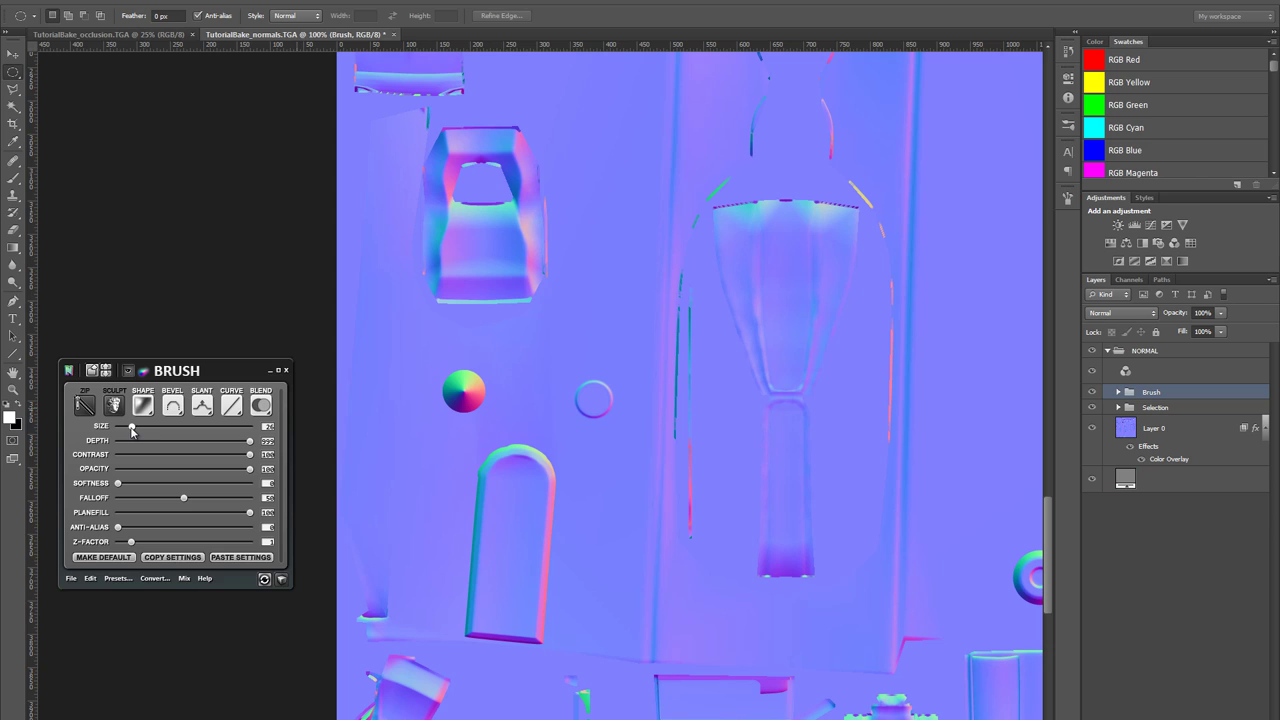
left_click_drag(132, 430, 128, 432)
left_click_drag(118, 484, 256, 488)
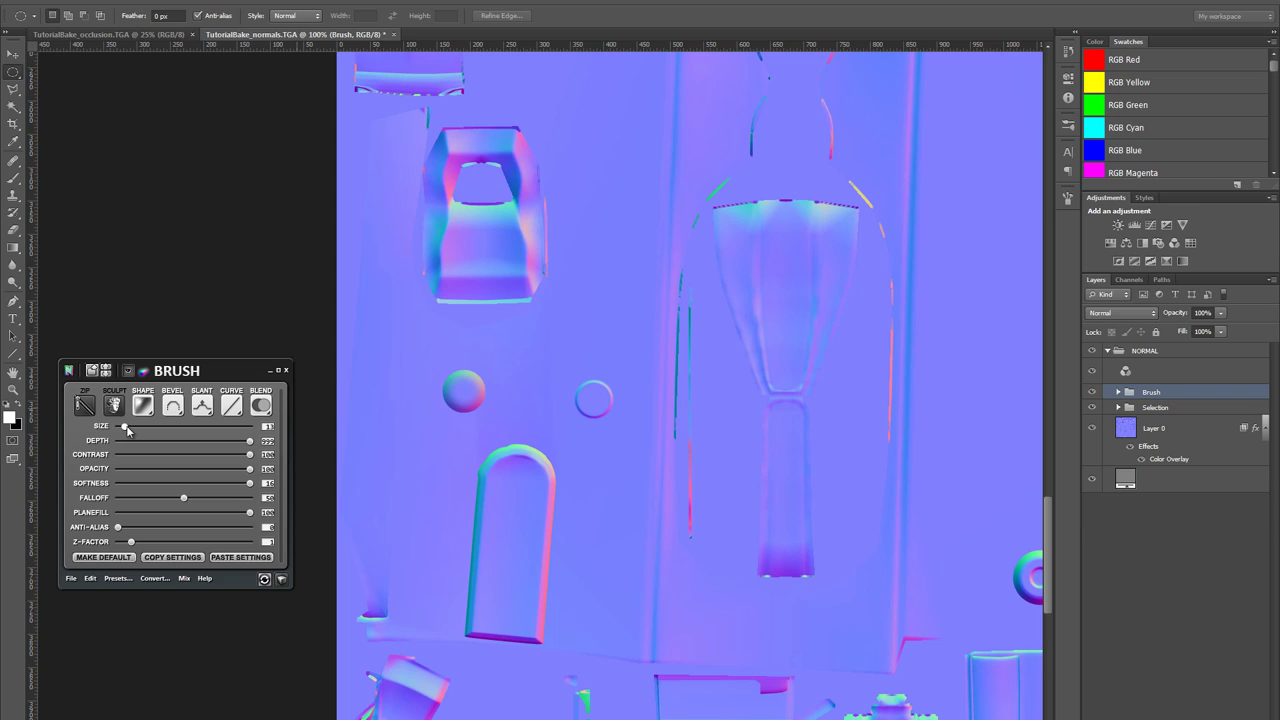
left_click_drag(127, 430, 130, 430)
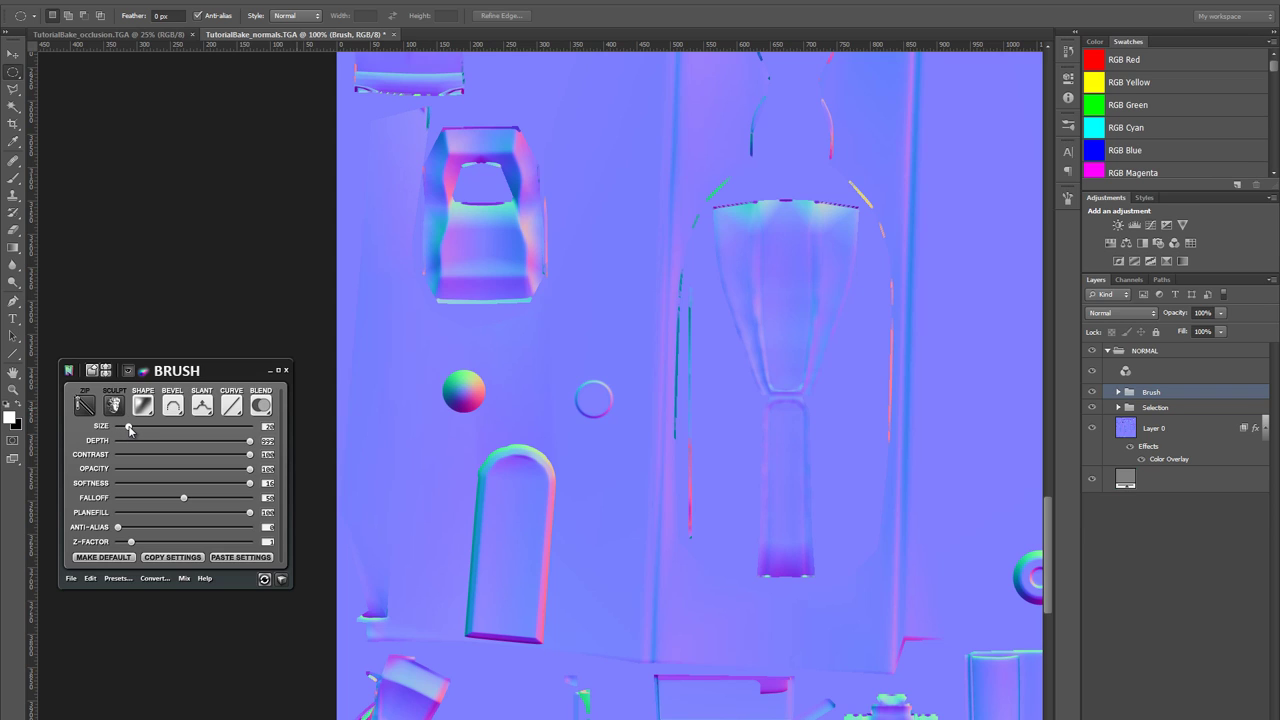
- Inspect the new dome on the cube in the 3D preview, close up and from several angles
left_click(264, 578)
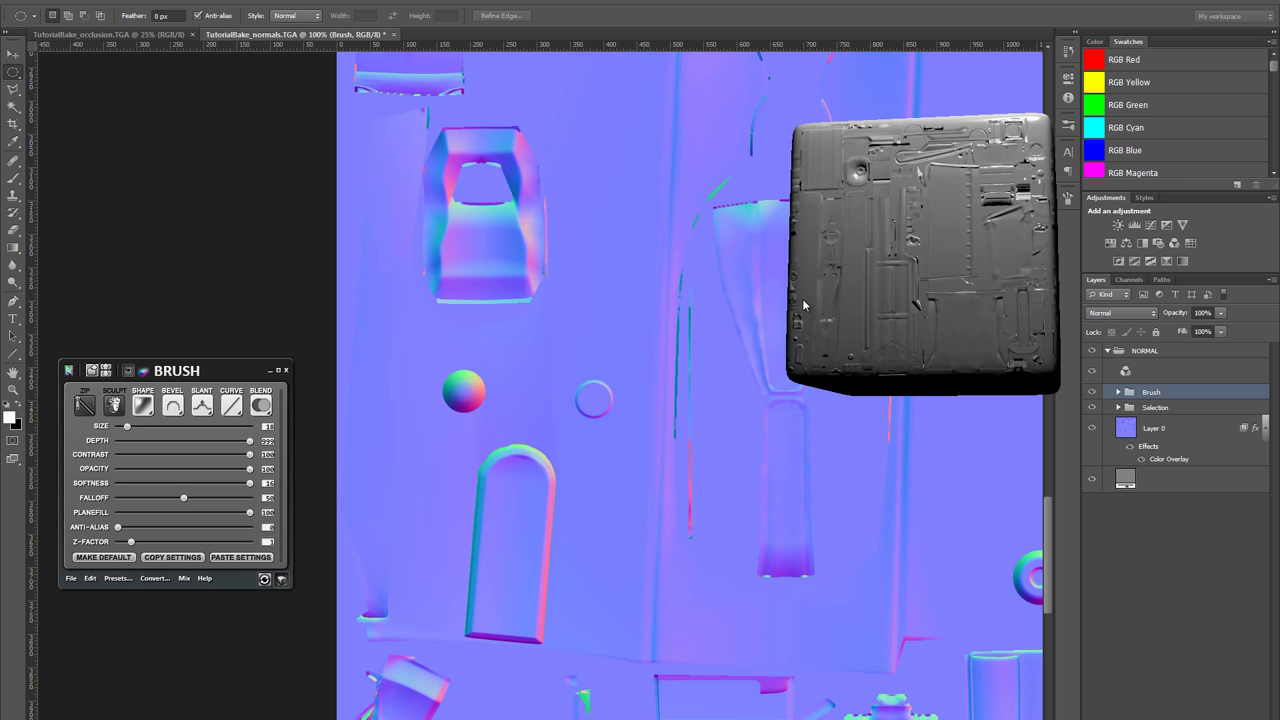
left_click_drag(826, 317, 891, 297)
scroll(758, 345, "up", 5)
scroll(756, 344, "down", 2)
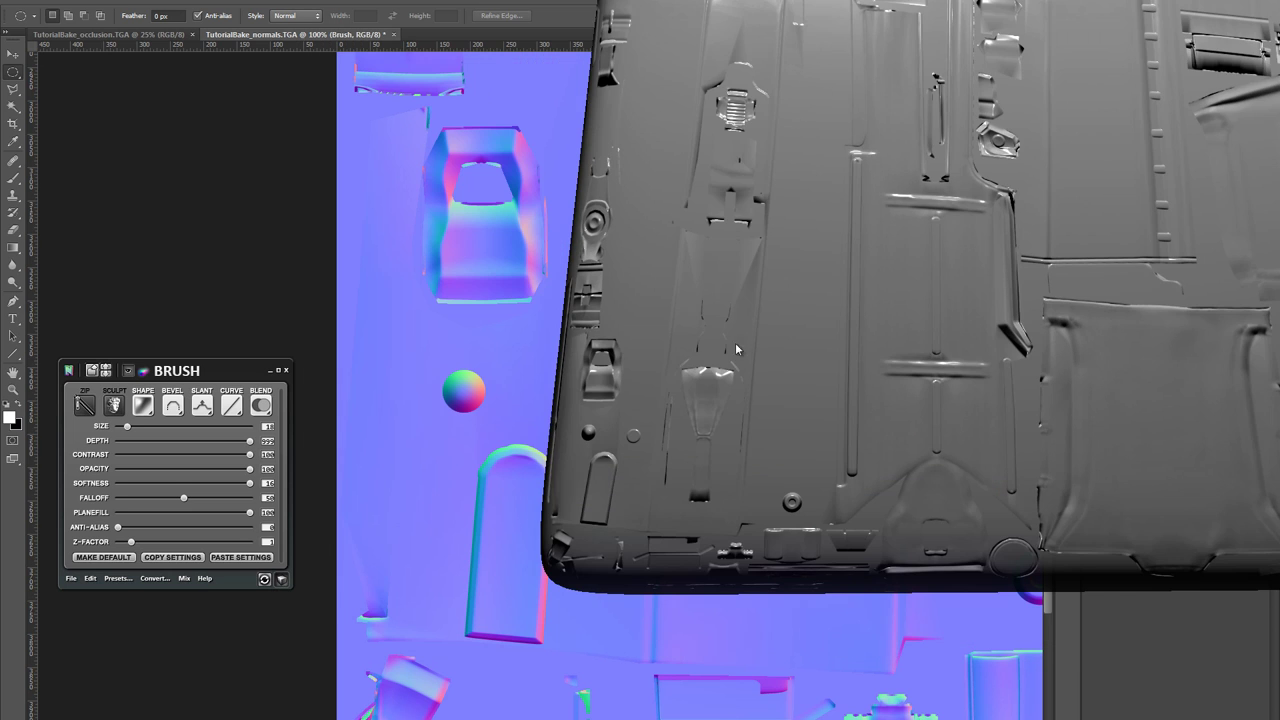
left_click_drag(677, 324, 682, 316)
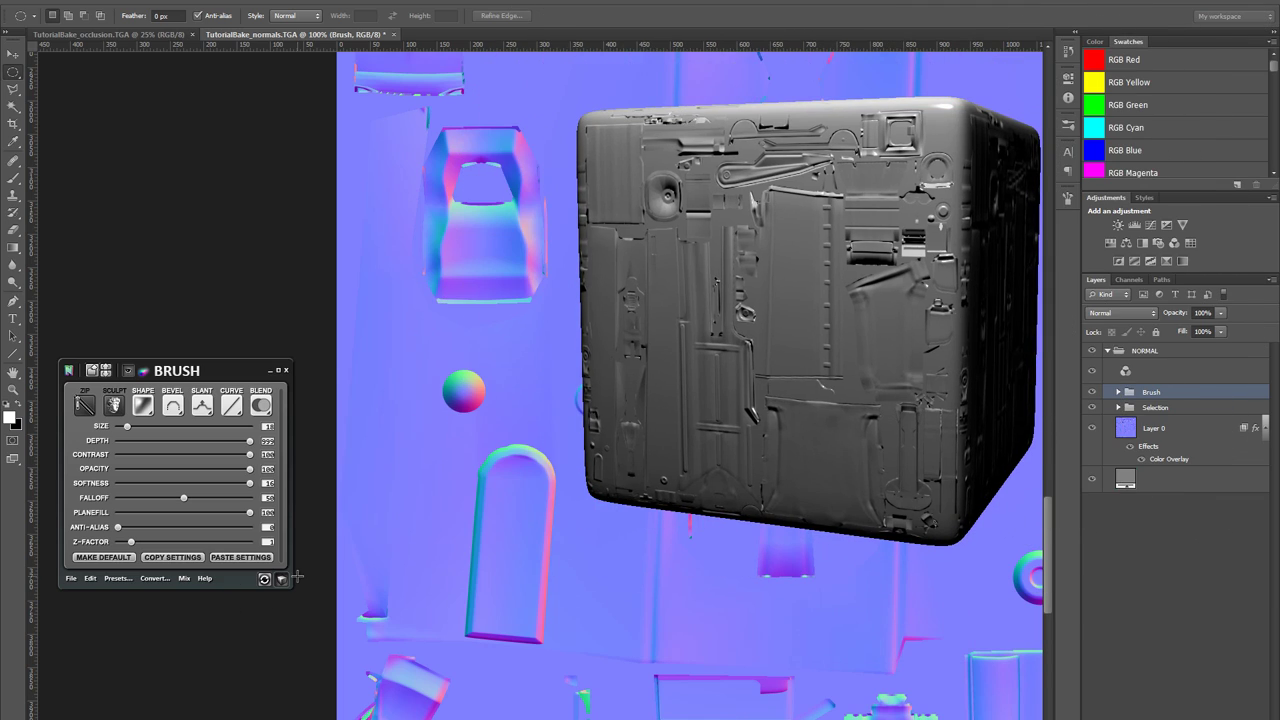
left_click(281, 580)
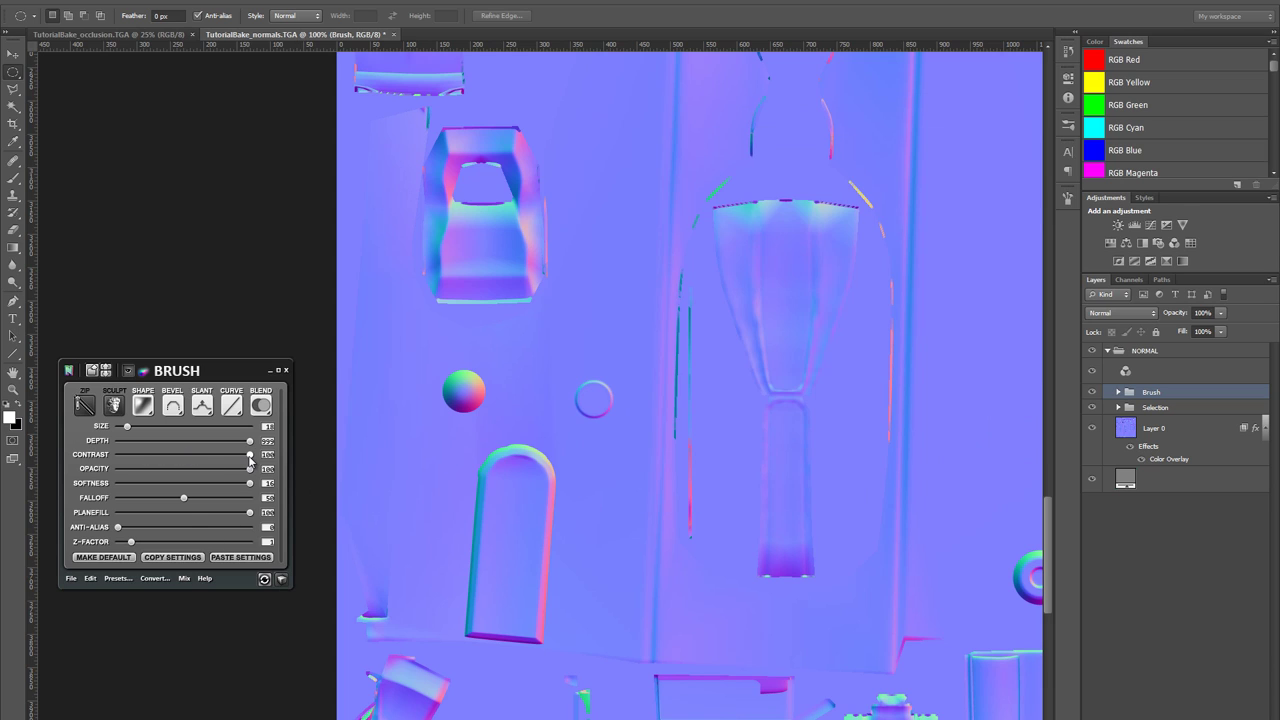
- Reduce the dome's Contrast to 75 and check the result on the 3D preview cube
left_click_drag(250, 455, 234, 456)
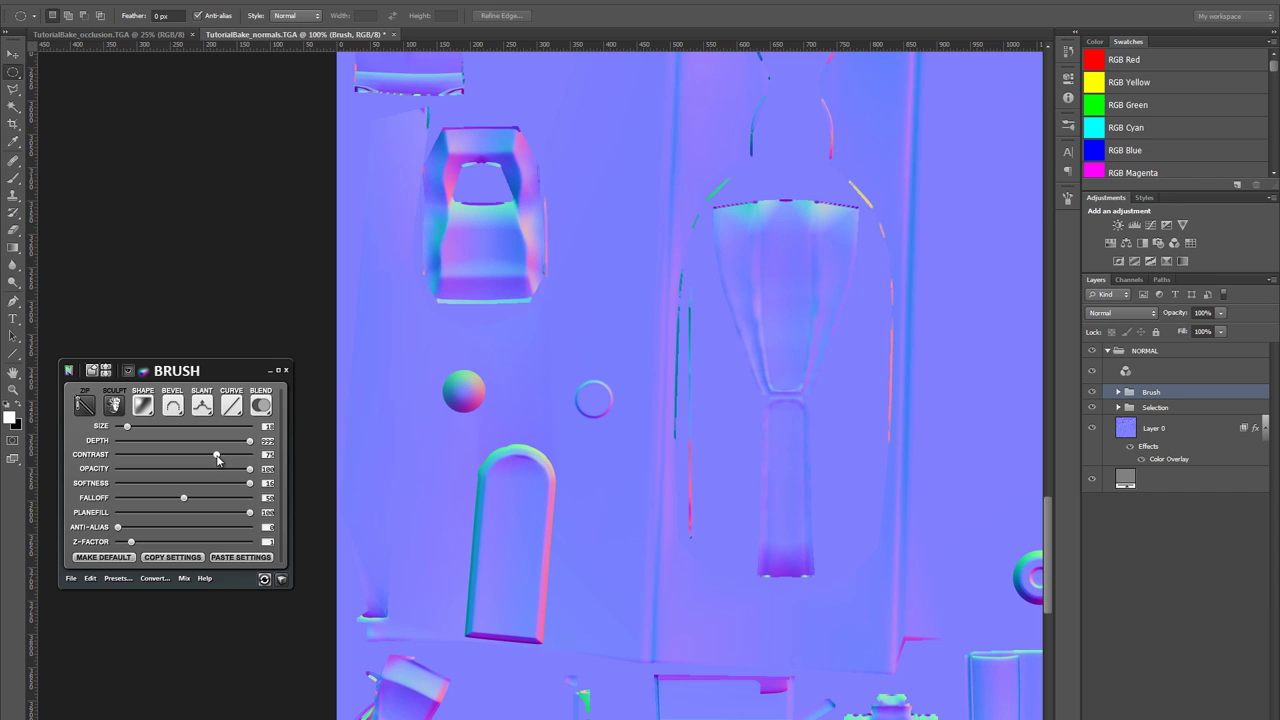
left_click(281, 579)
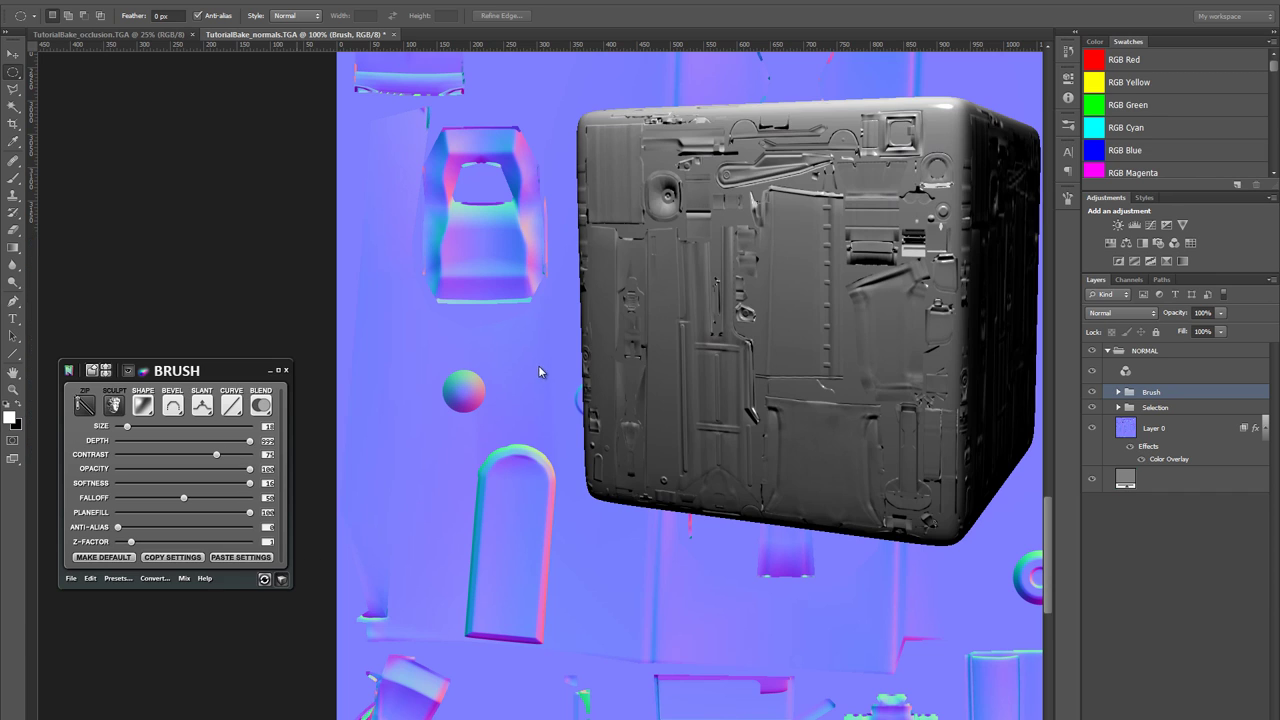
left_click_drag(732, 350, 594, 431)
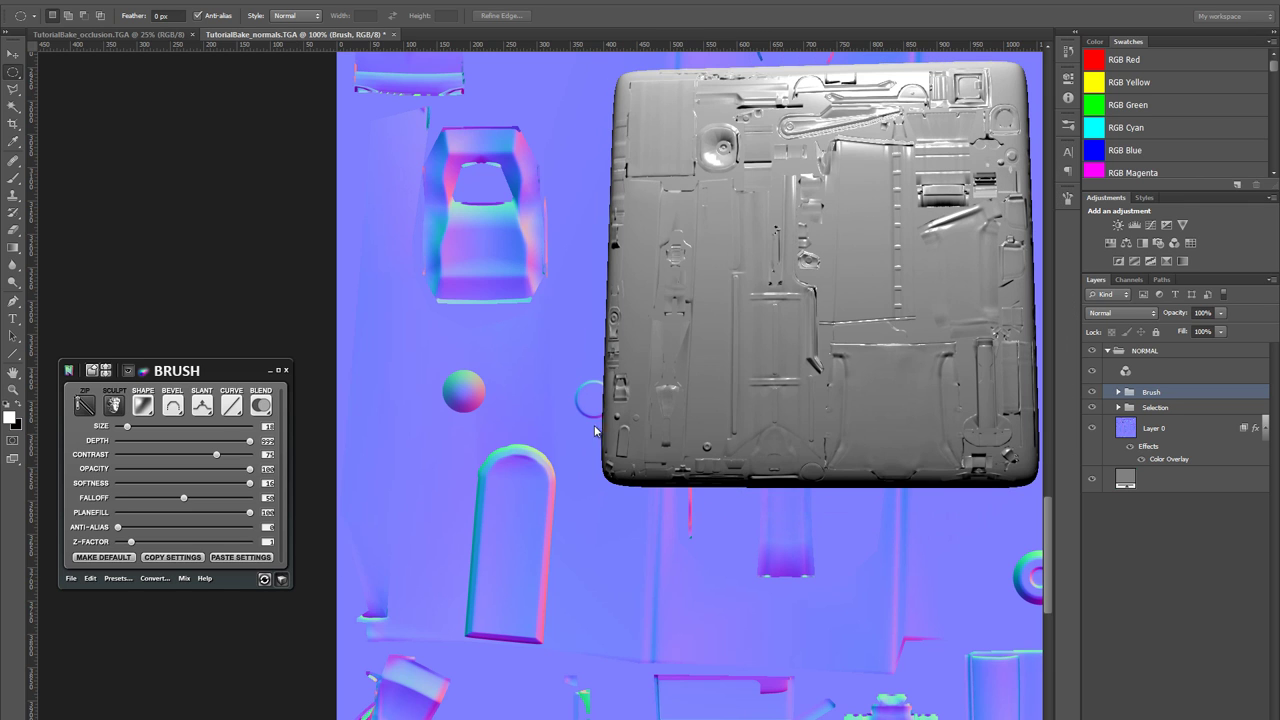
left_click(281, 579)
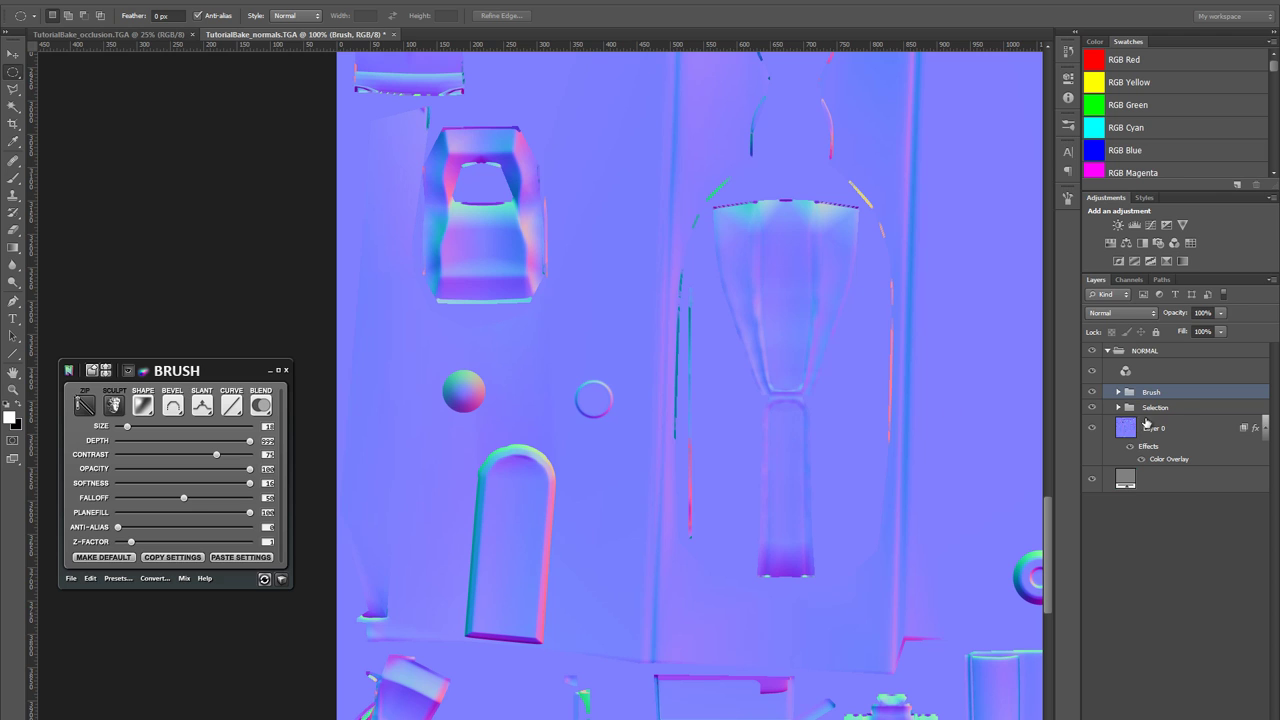
- Load the nDo2 settings of the Selection group, and switch back to those of the Brush group
left_click(1156, 408)
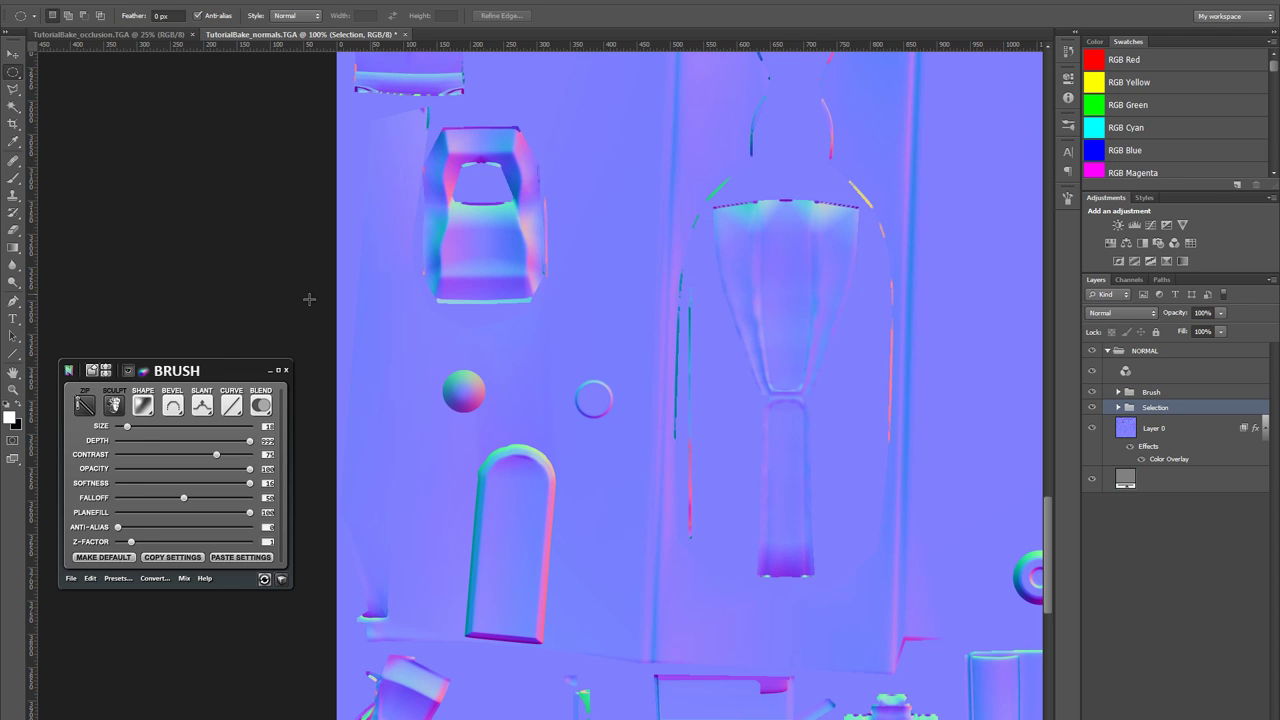
left_click(84, 408)
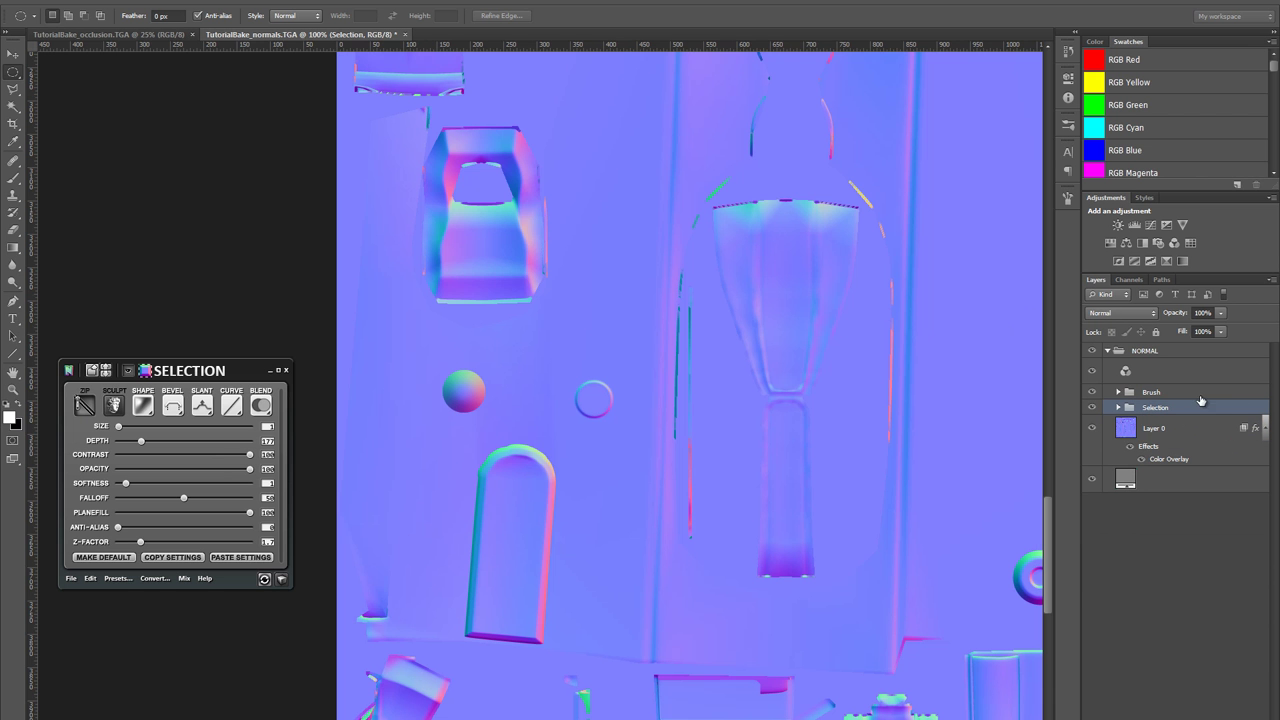
left_click(1165, 396)
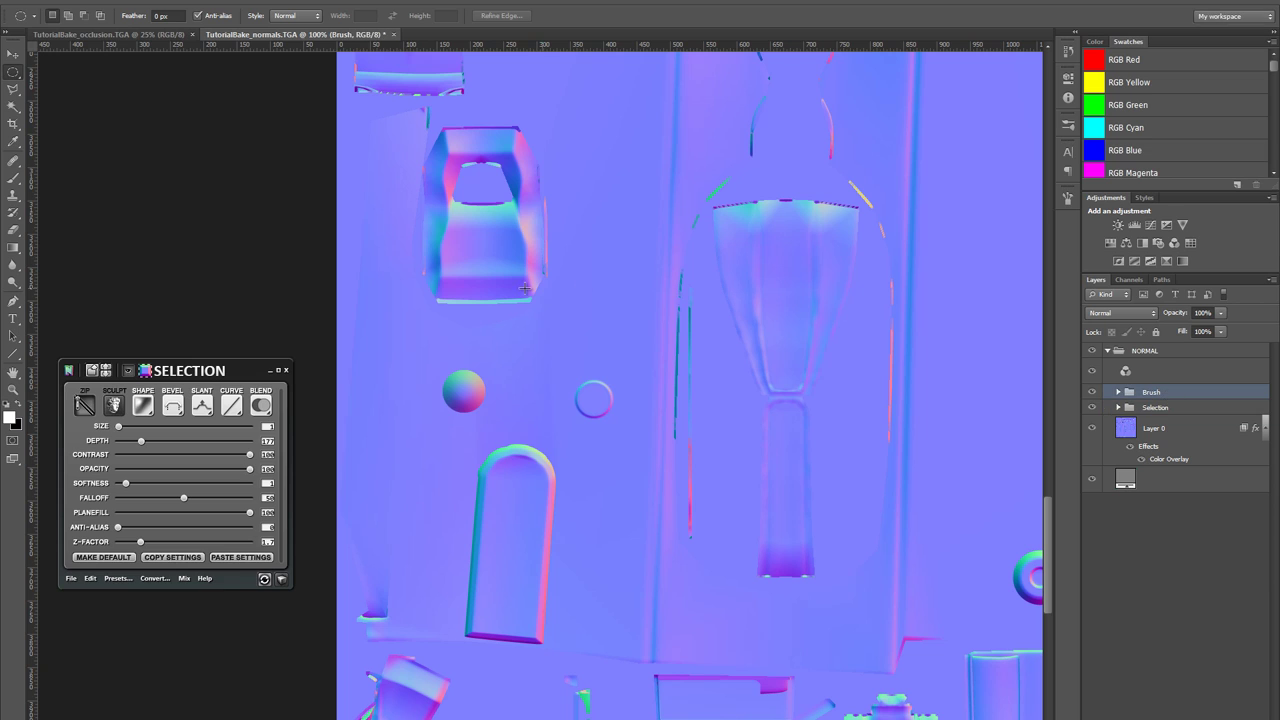
left_click(84, 406)
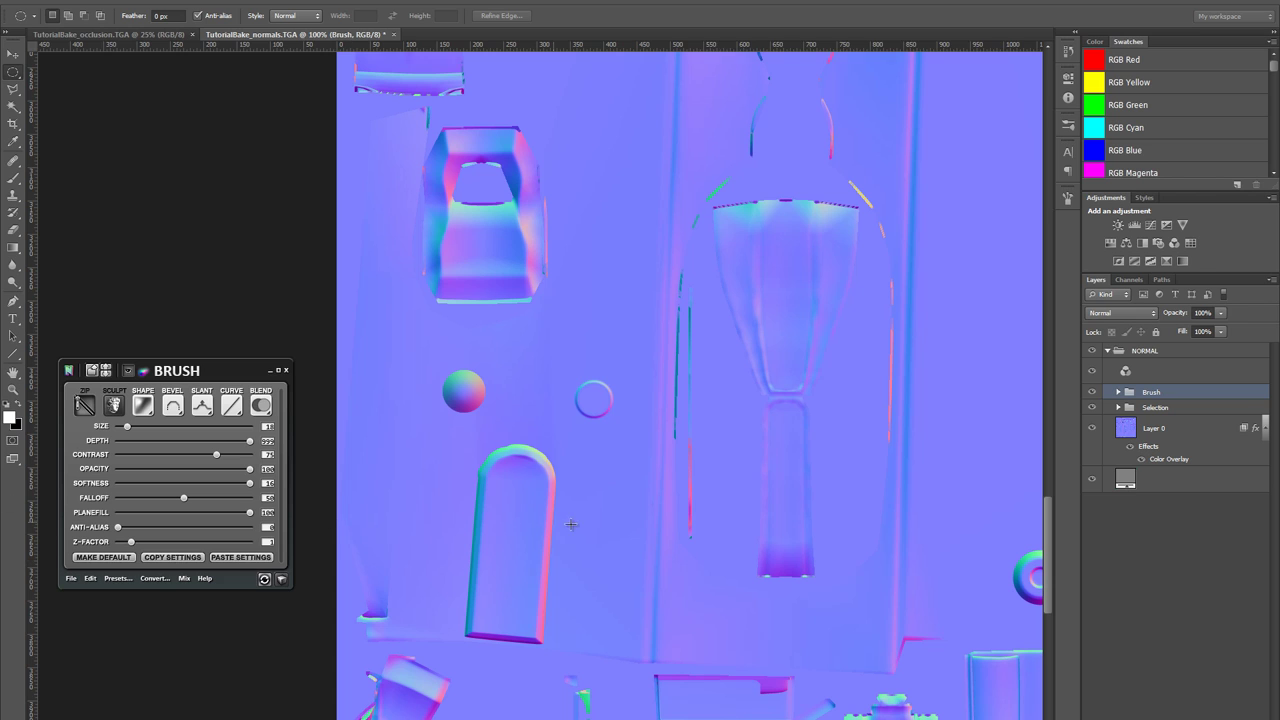
- Stamp a white dot on a new layer with a hard 60 px round brush, above and between the dome and ring, and convert it to normals
key("alt+Tab")
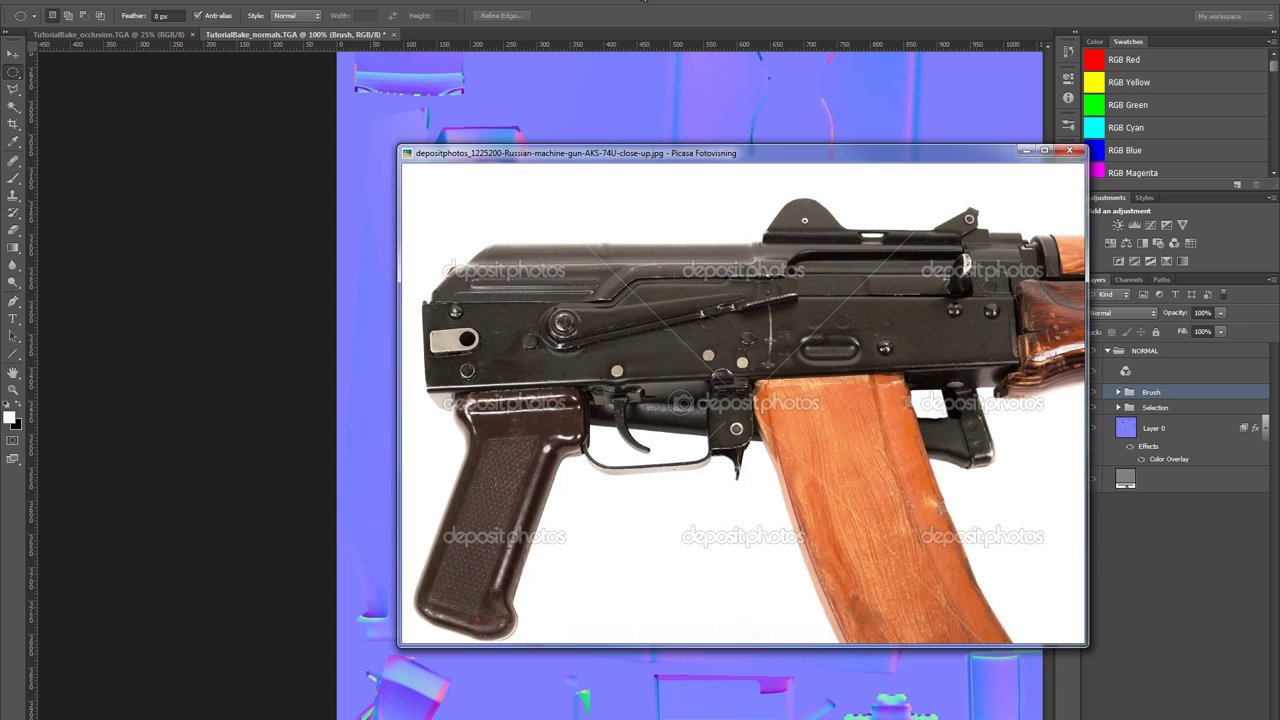
left_click(643, 1)
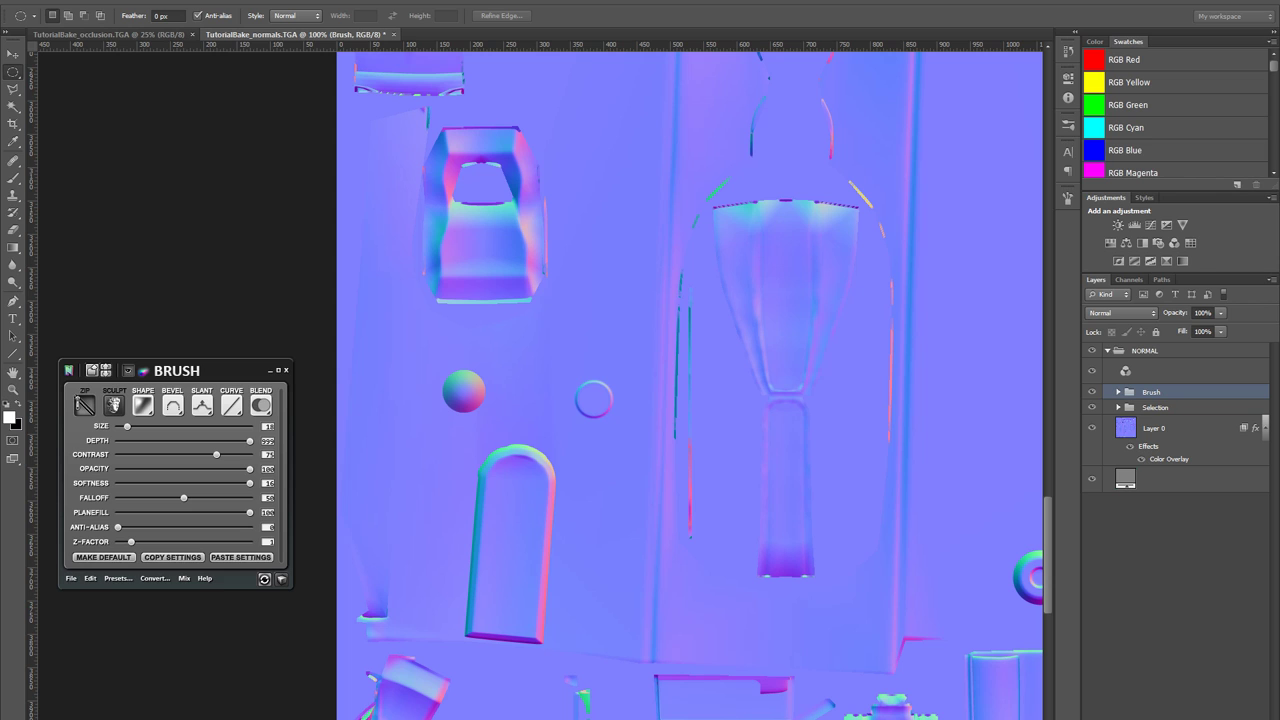
key("ctrl+shift+alt+n")
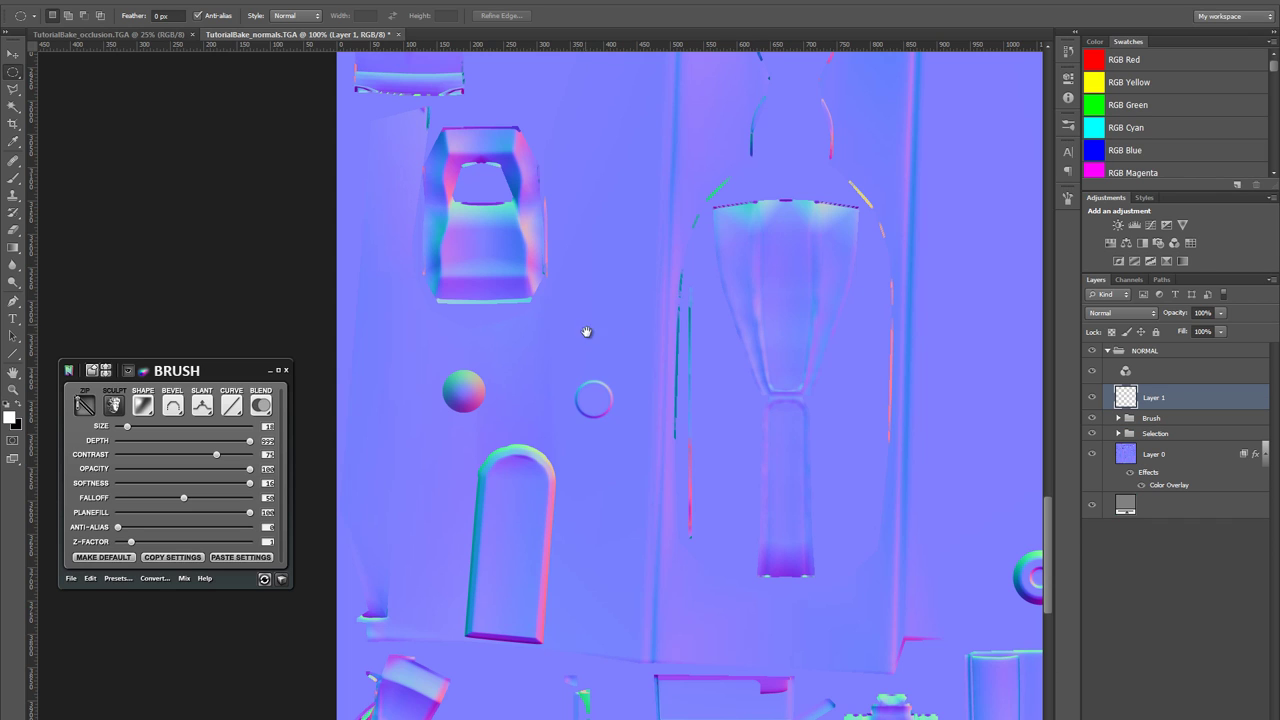
scroll(586, 331, "up", 5)
key("b")
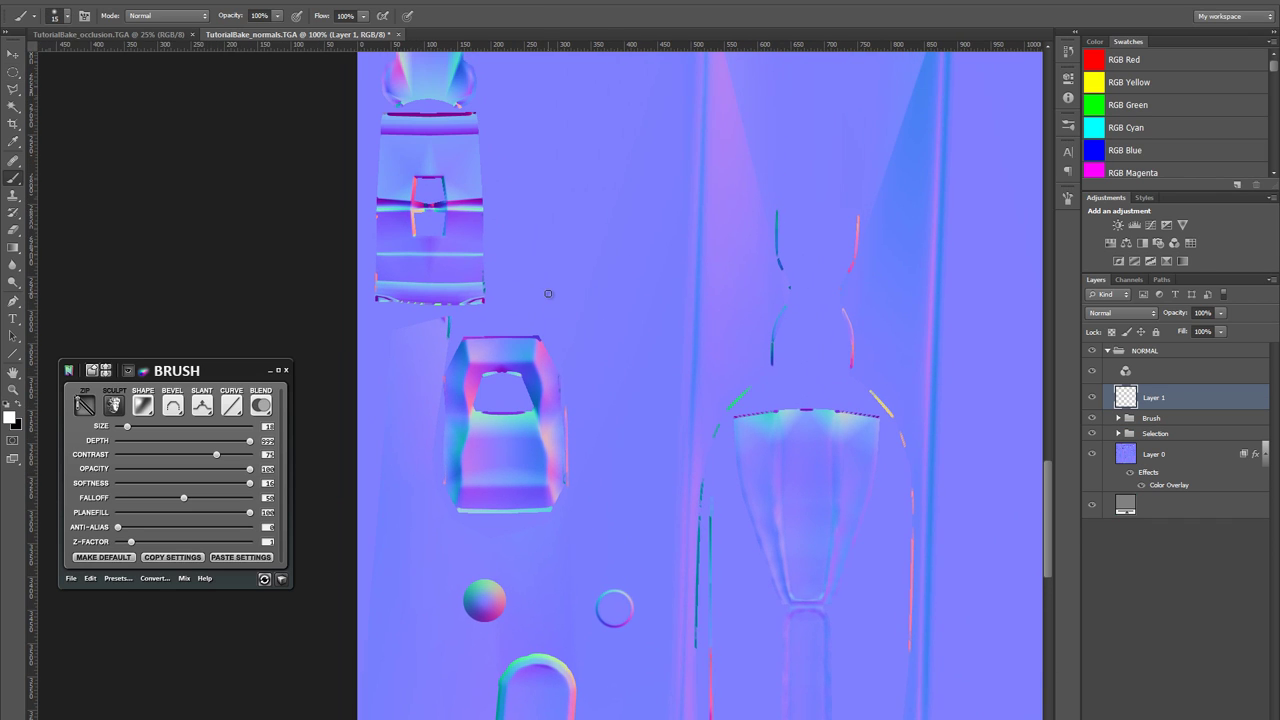
right_click(611, 277)
left_click(745, 369)
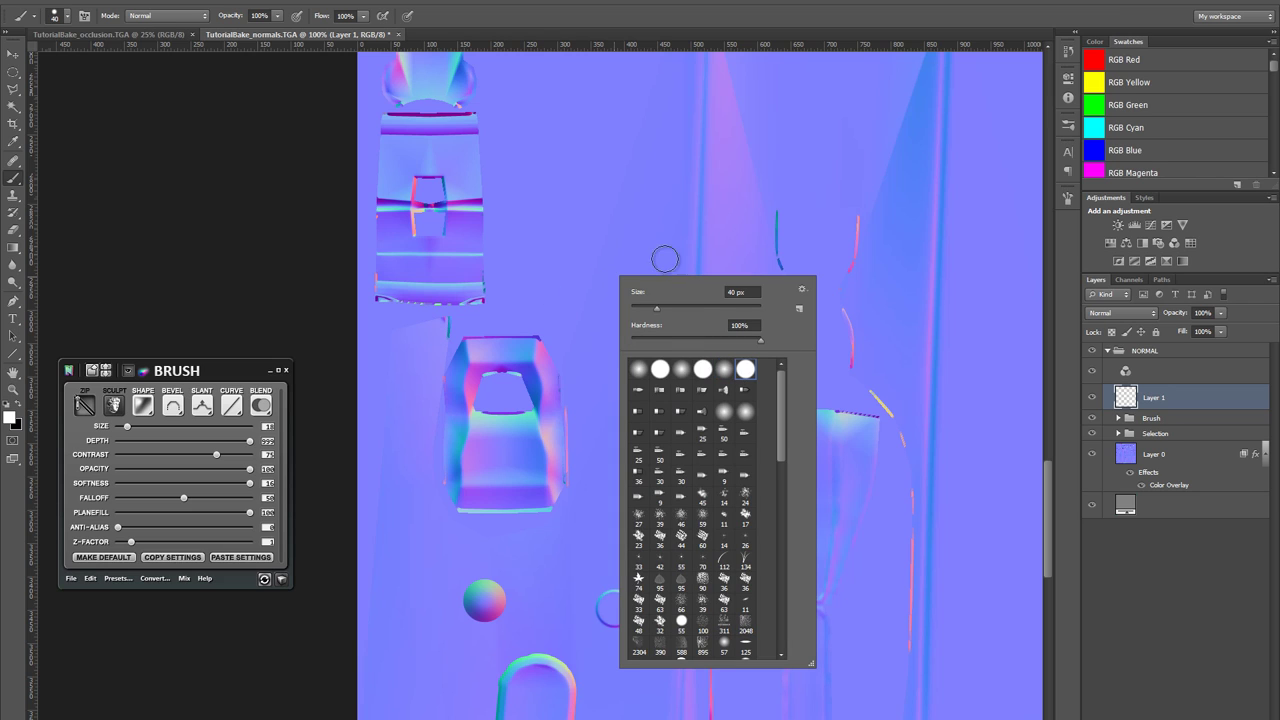
left_click(632, 7)
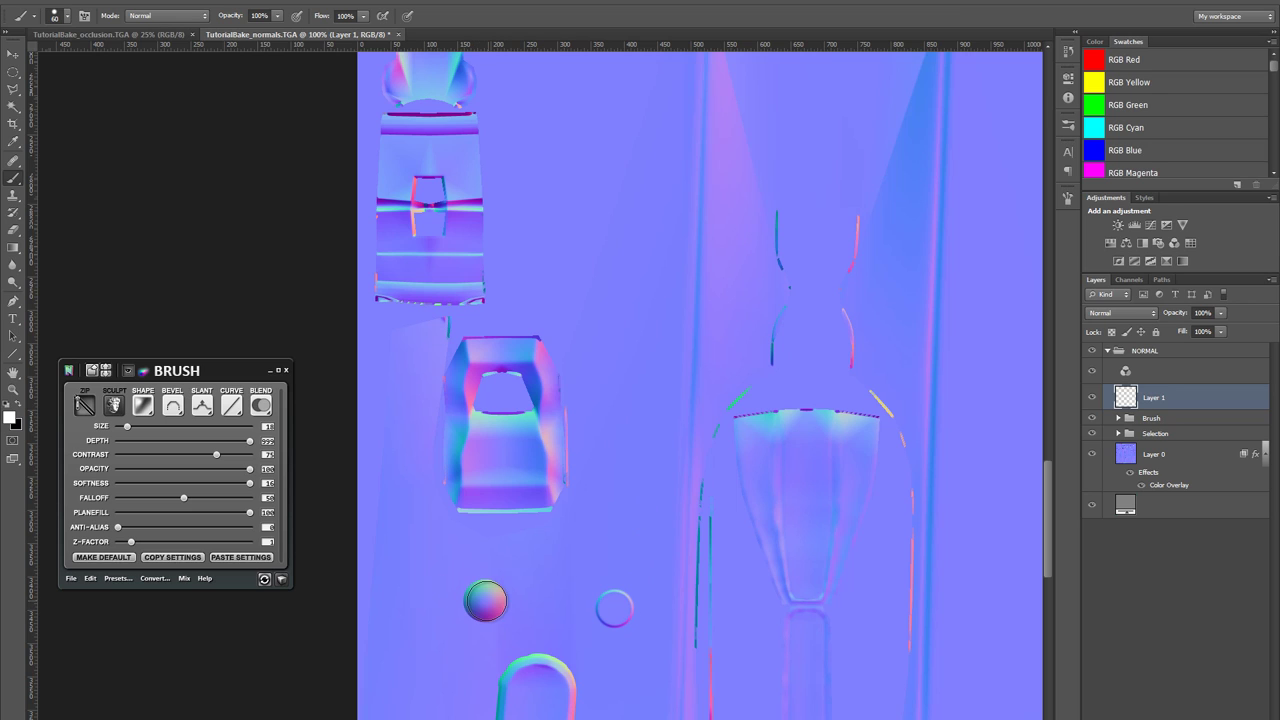
left_click(555, 569)
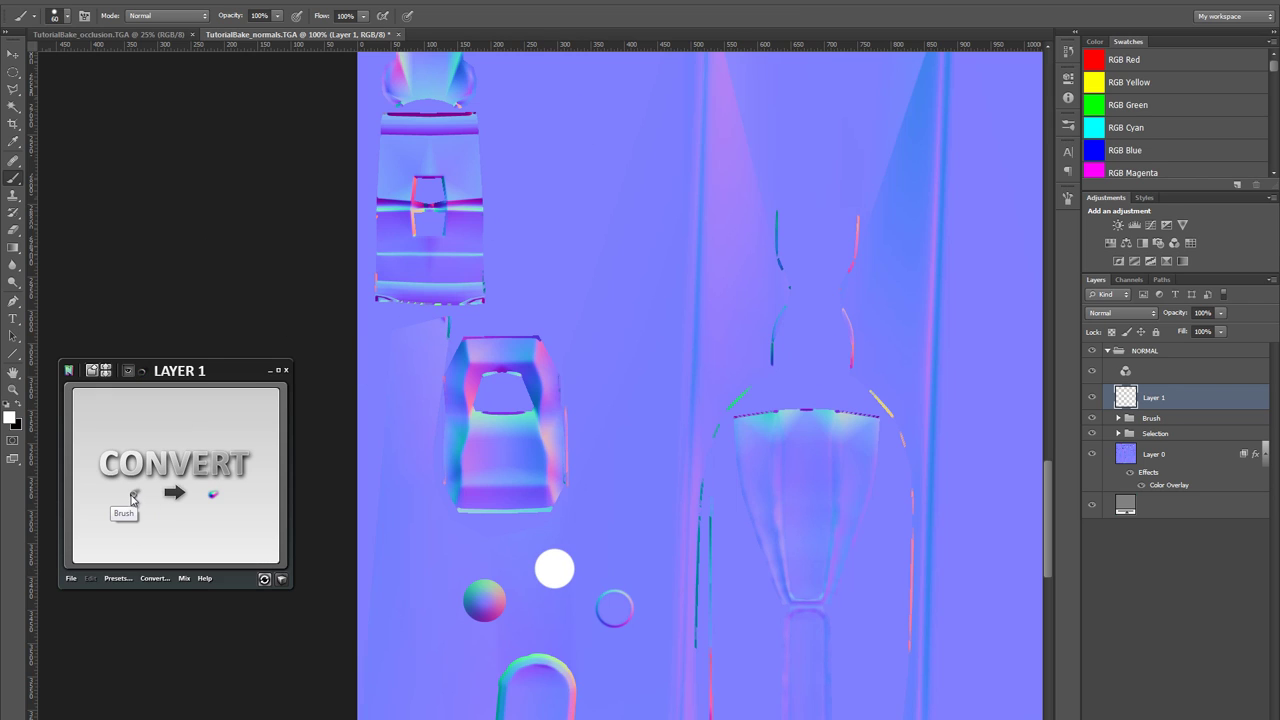
left_click(132, 497)
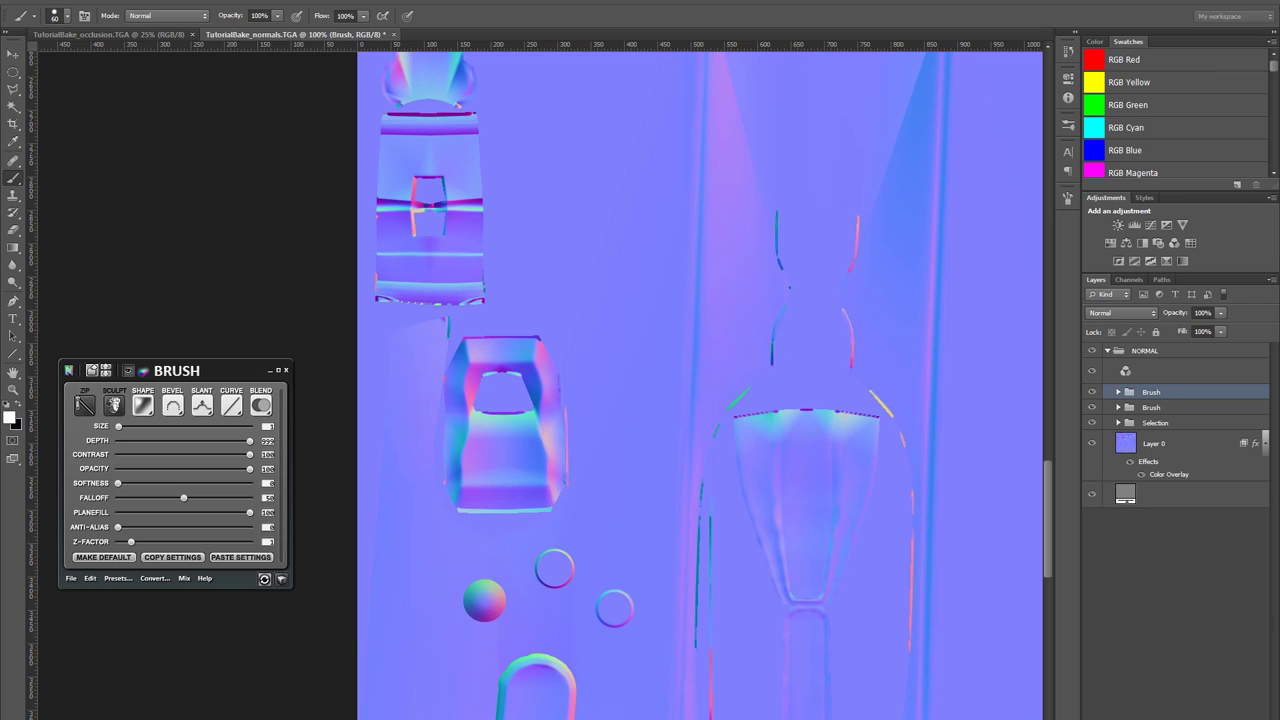
- Examine the round dents and pins on the receiver close up in the AKS-74U reference photo
left_click_drag(603, 601, 647, 501)
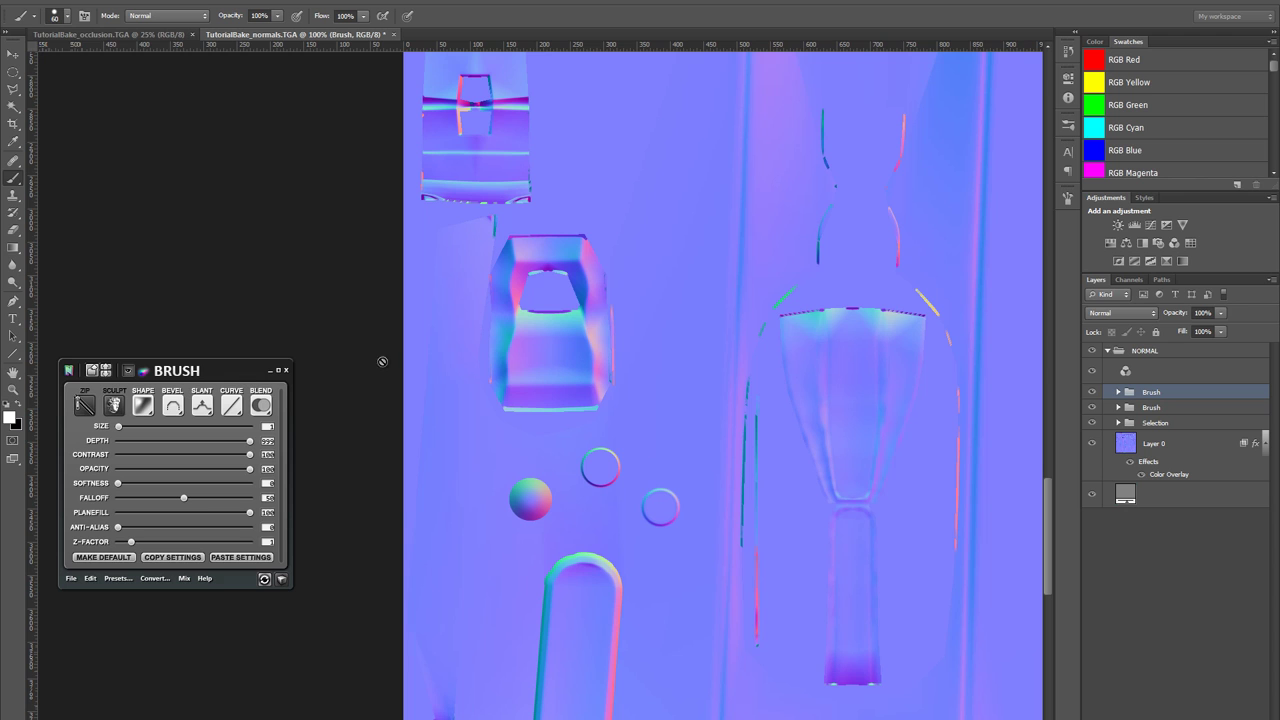
left_click(738, 718)
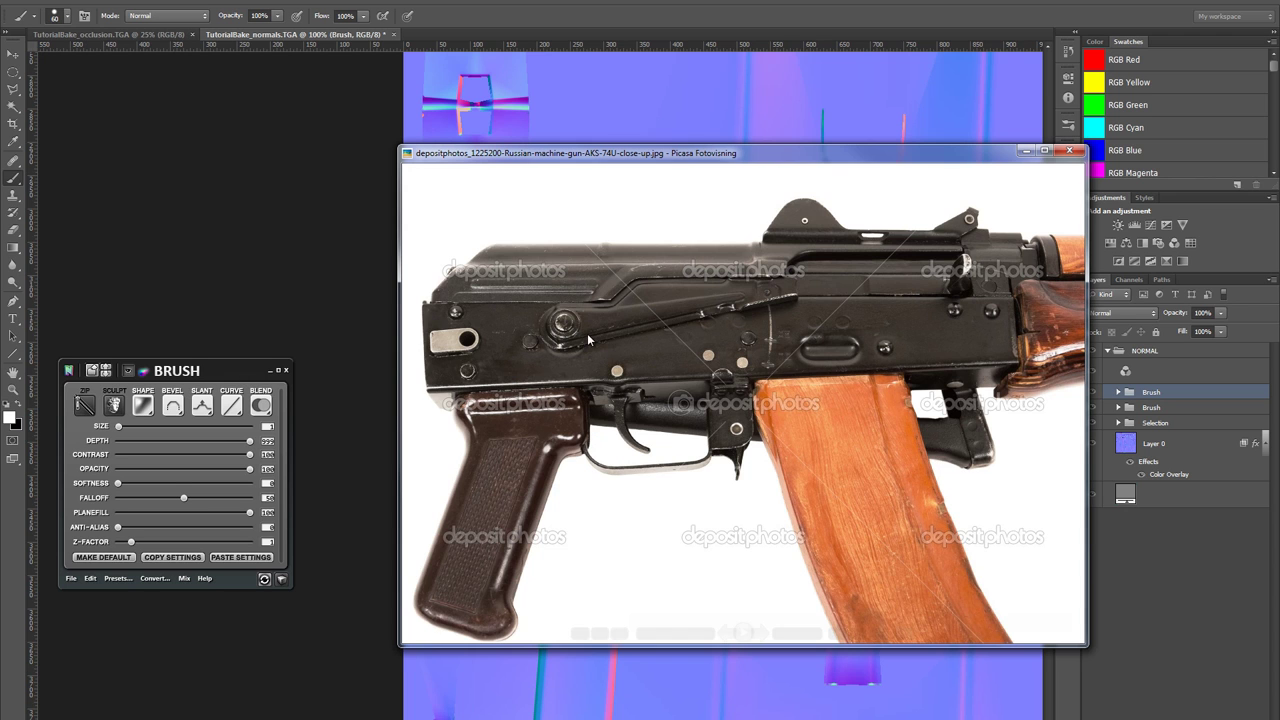
scroll(846, 366, "up", 5)
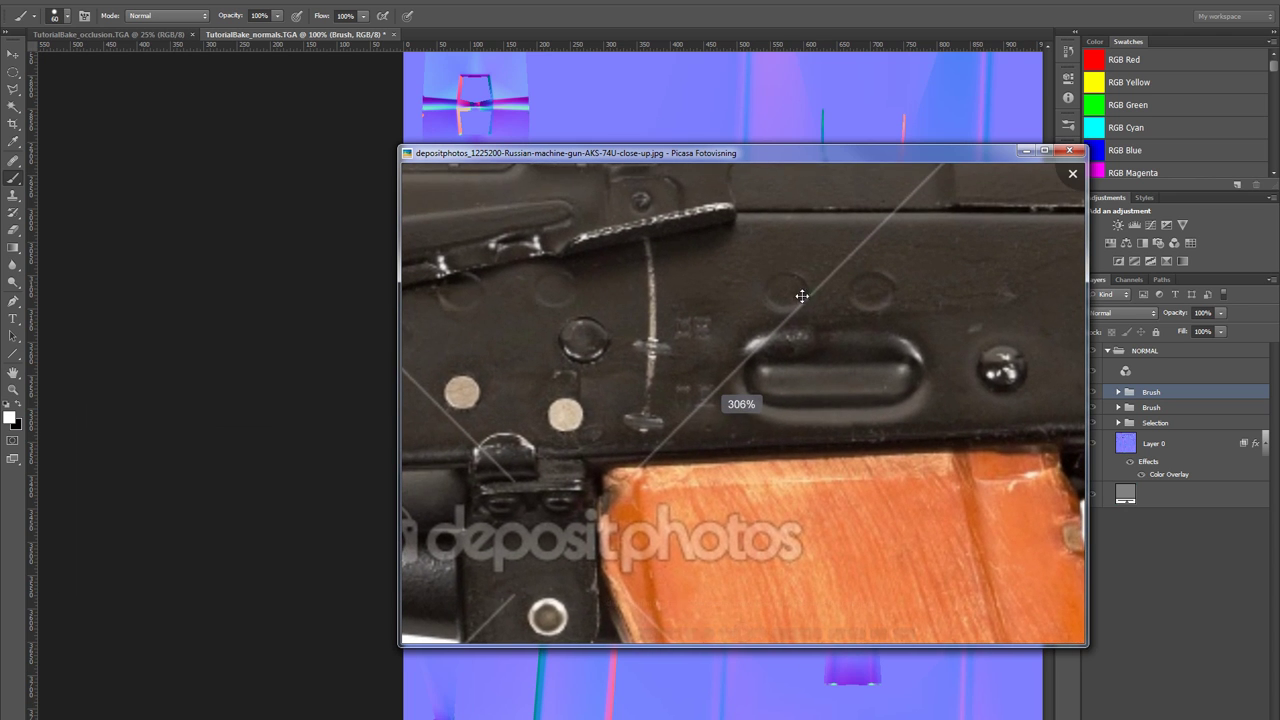
scroll(723, 471, "down", 5)
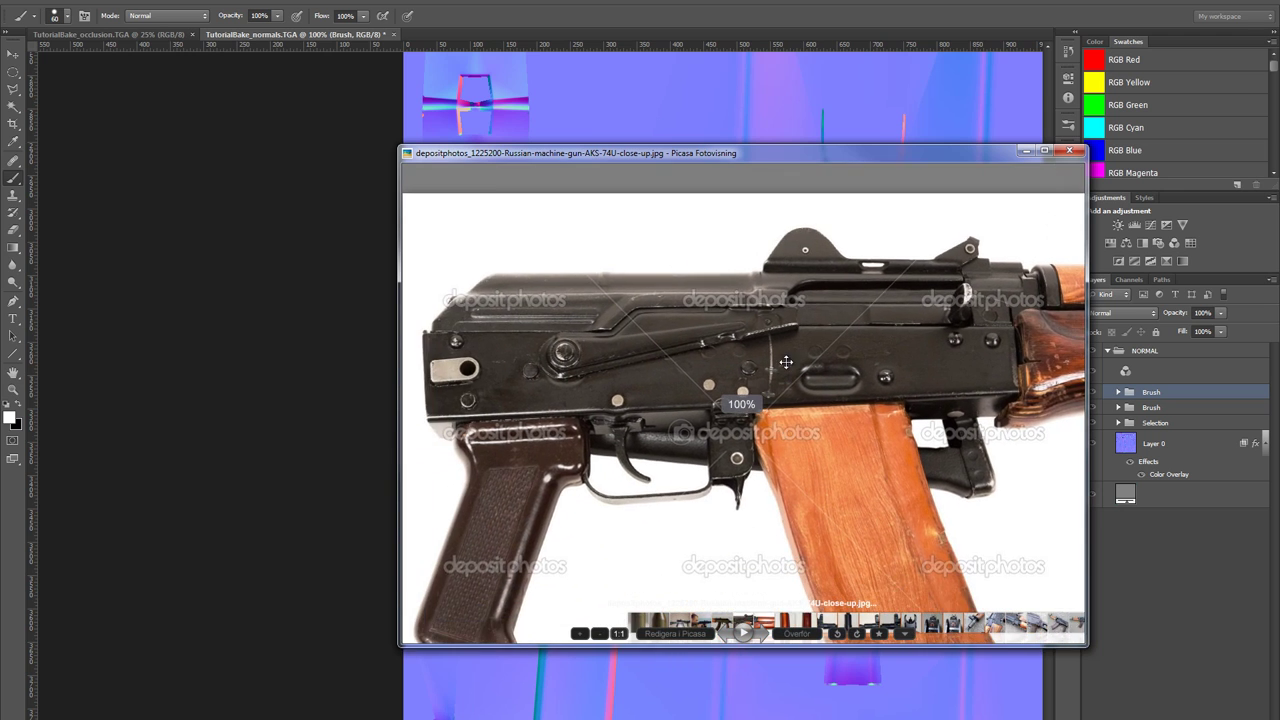
key("Escape")
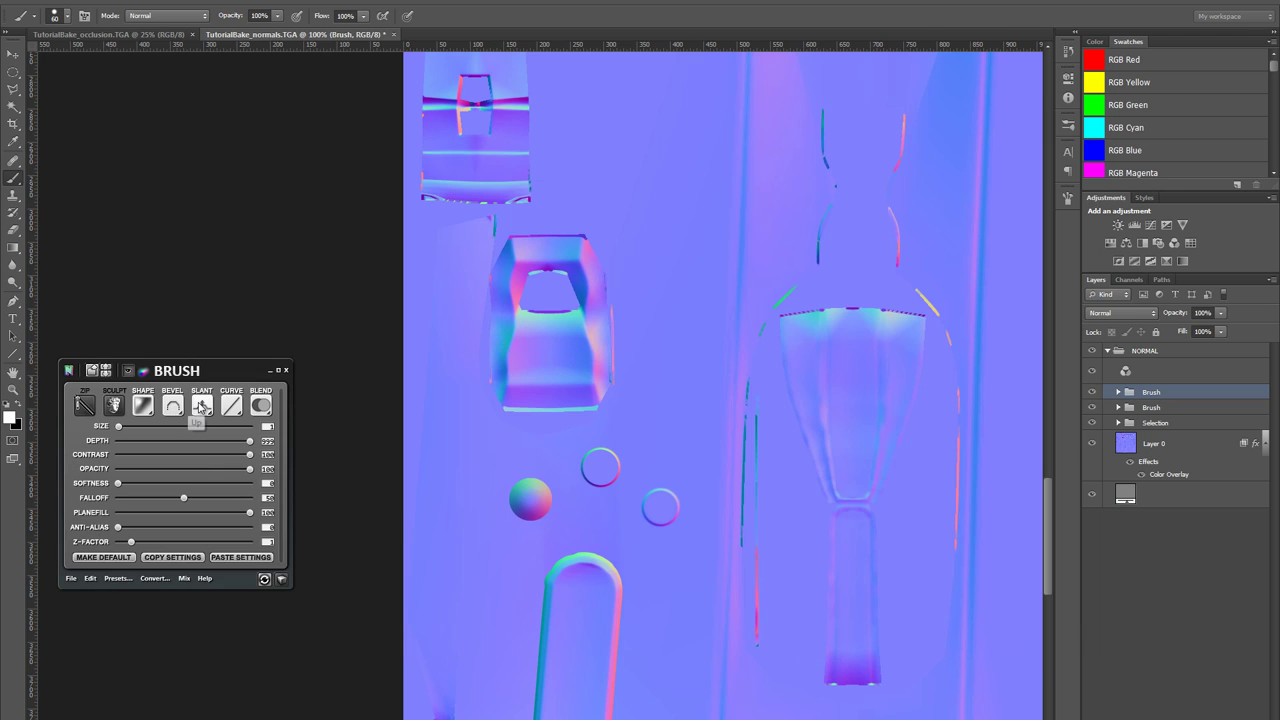
- Reverse the new circle's slant, adjust its bevel type, lower its Depth and raise its Softness to 5
left_click(201, 405)
left_click(160, 436)
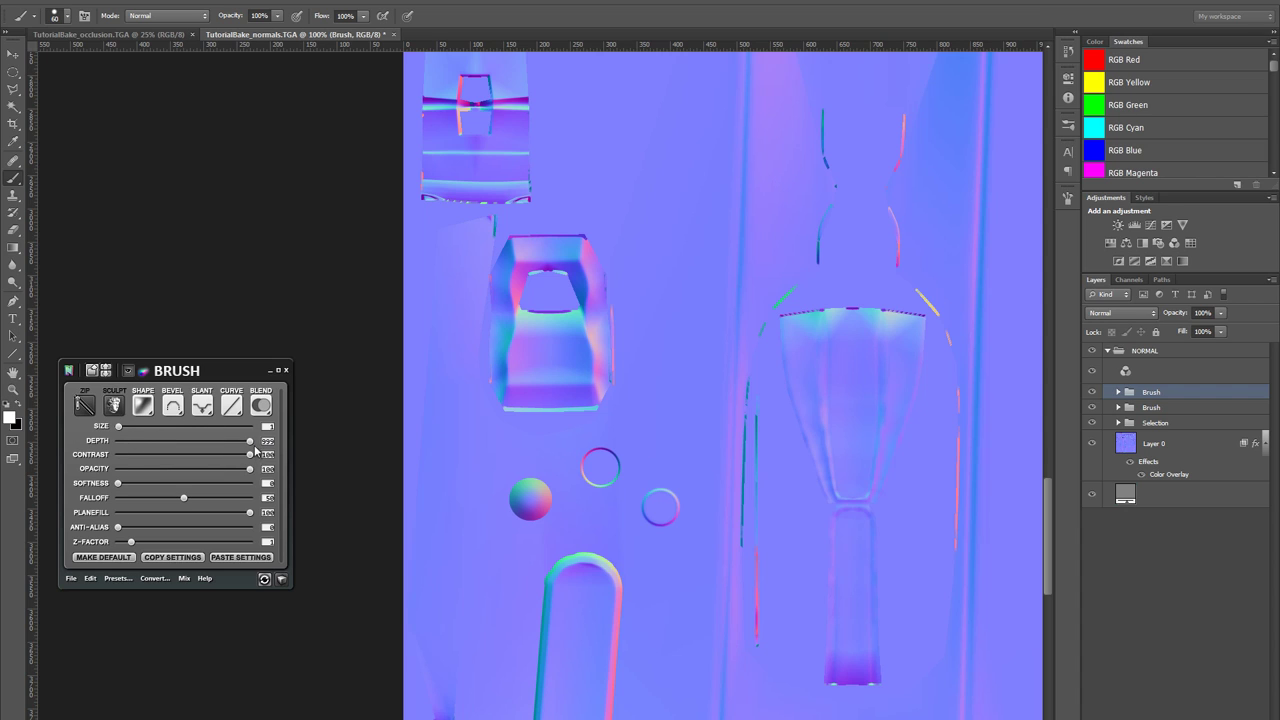
left_click(173, 405)
left_click(140, 455)
mouse_move(250, 446)
left_mouse_down()
mouse_move(157, 449)
mouse_move(143, 484)
mouse_move(166, 488)
left_mouse_up()
- Inspect the softened circle on the 3D preview cube from several angles and close up, and close the preview
left_click(281, 580)
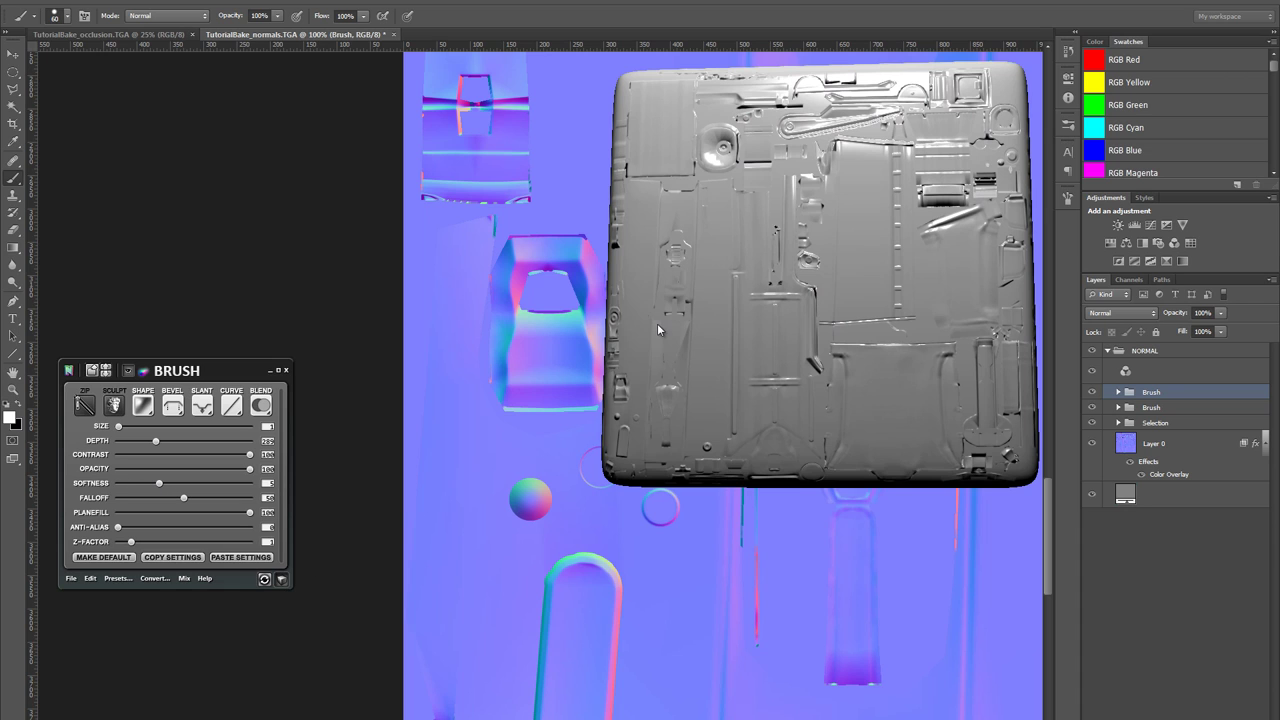
left_click_drag(723, 380, 711, 402)
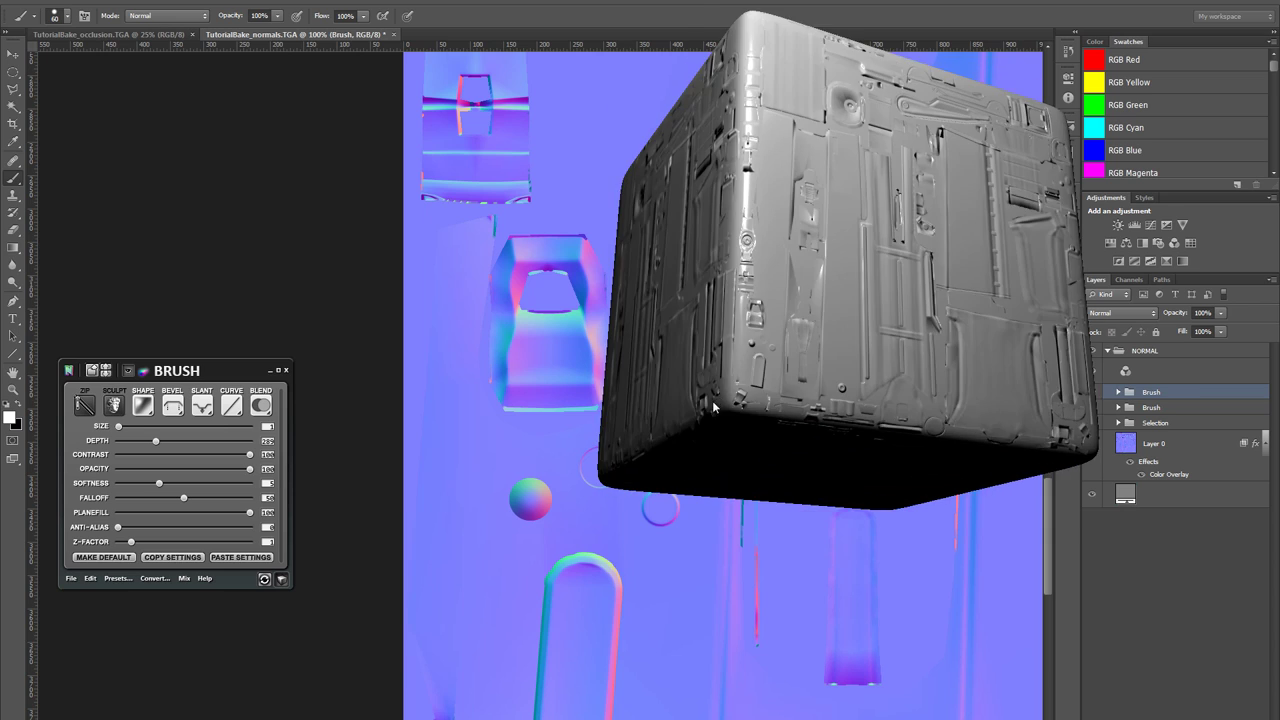
scroll(711, 394, "up", 5)
scroll(558, 478, "down", 5)
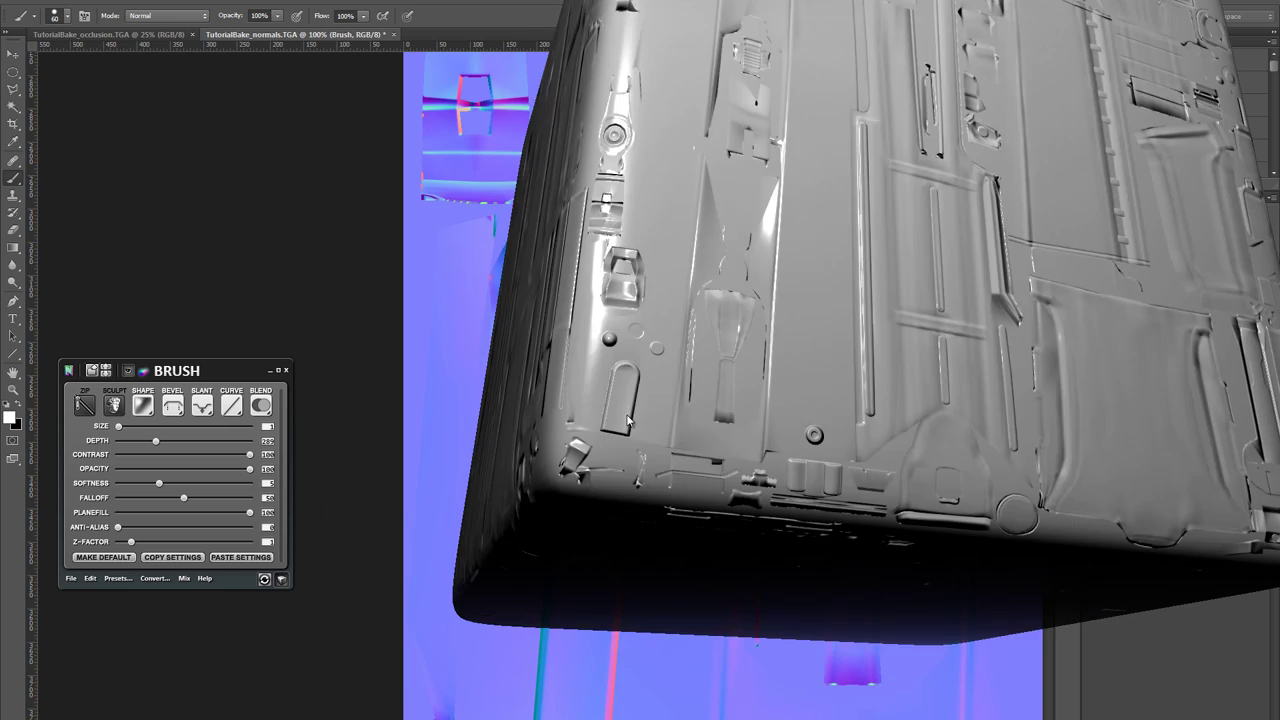
mouse_move(580, 462)
left_mouse_down()
mouse_move(620, 427)
mouse_move(590, 450)
left_mouse_up()
scroll(385, 434, "down", 5)
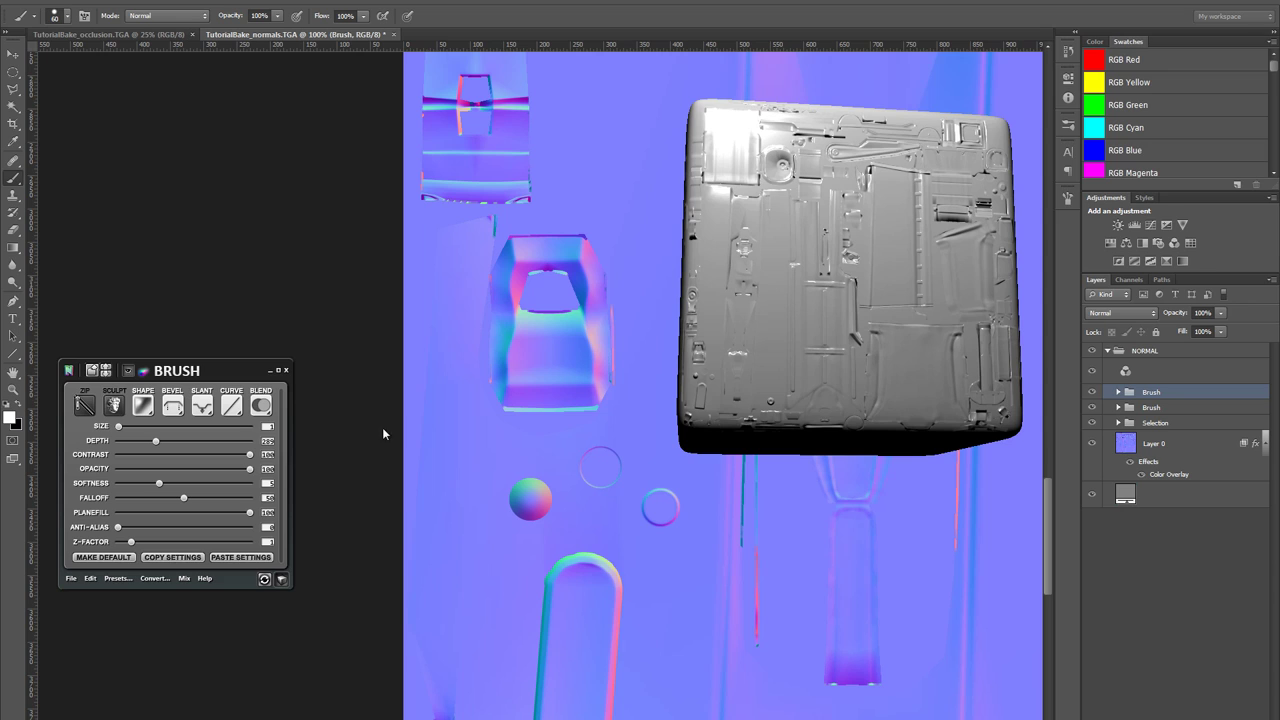
left_click(280, 582)
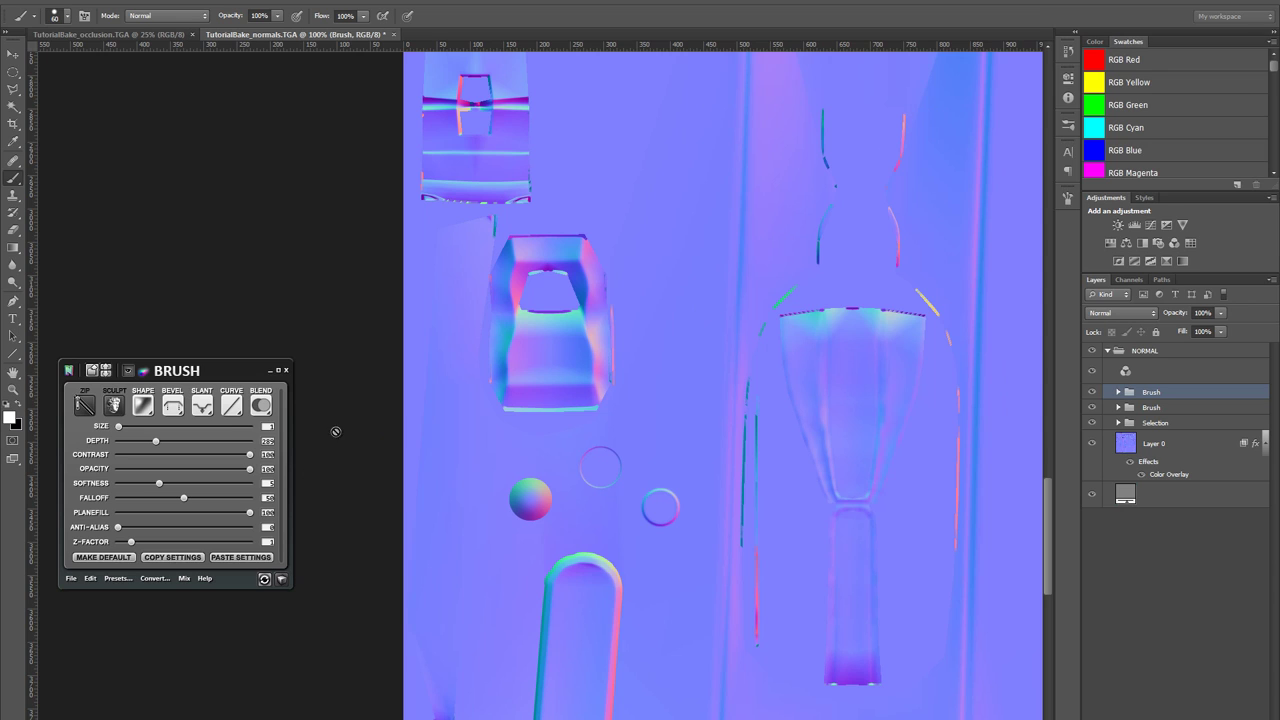
- Set the blend mode of both Brush groups to Overlay
left_click(263, 405)
left_click(253, 462)
left_click(1163, 409)
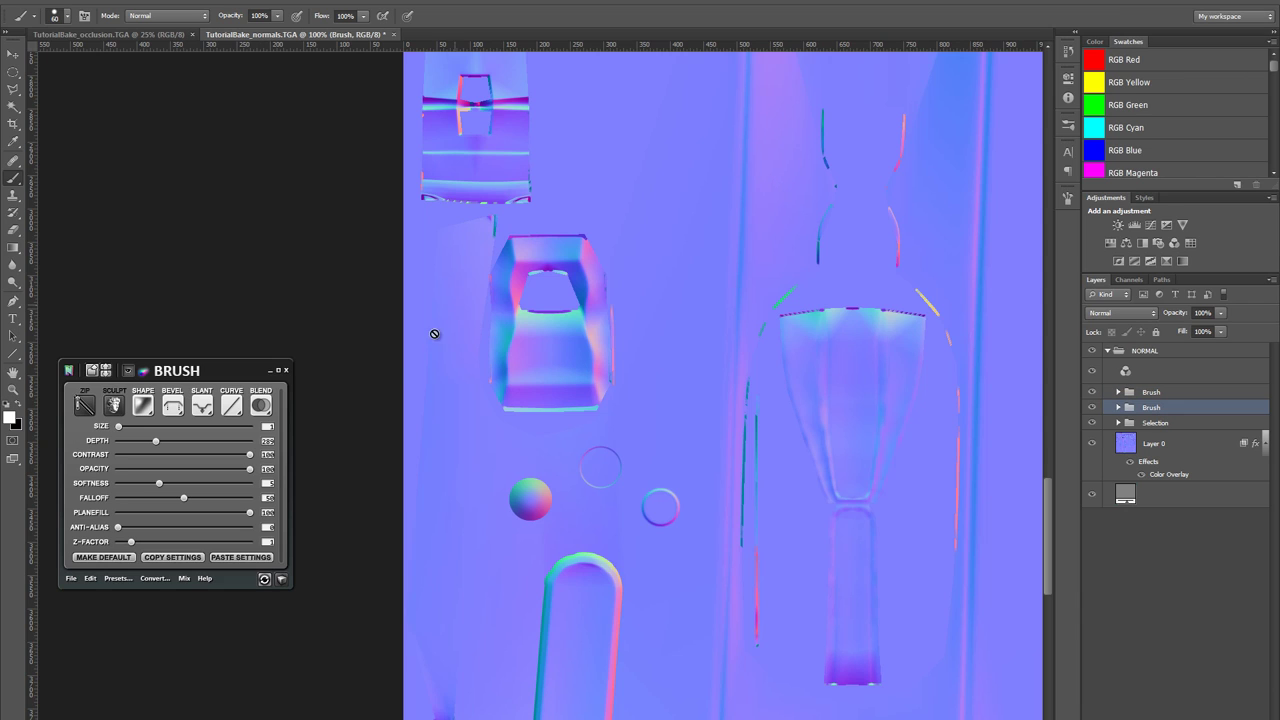
left_click(261, 405)
left_click(236, 450)
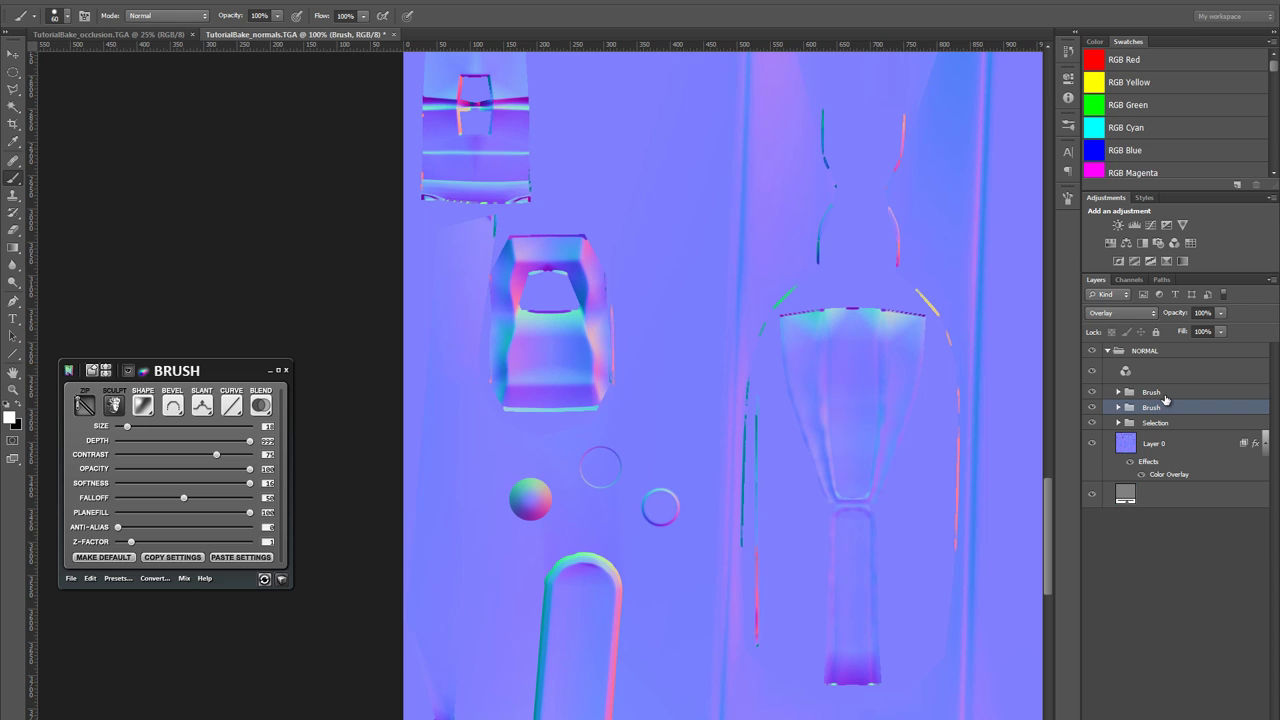
left_click(1163, 399)
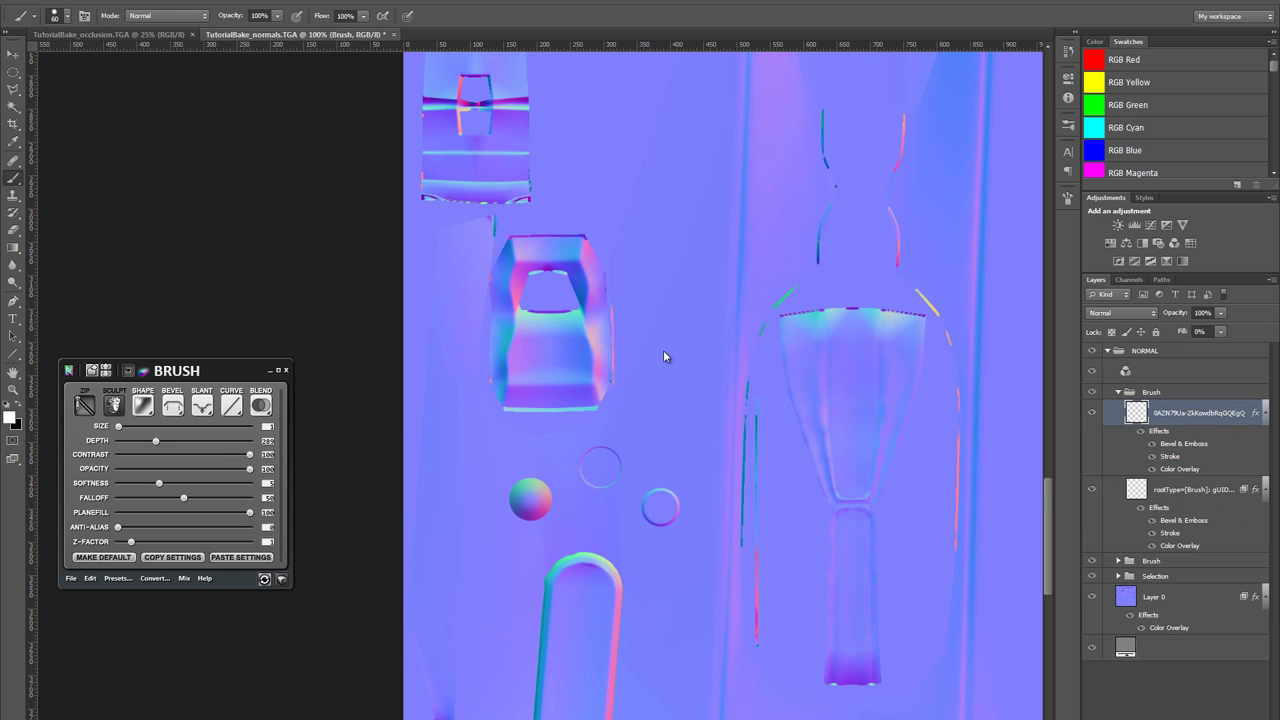
- Stamp another 60 px white dot on a new layer just above the existing ring and convert it to normals
left_click(622, 717)
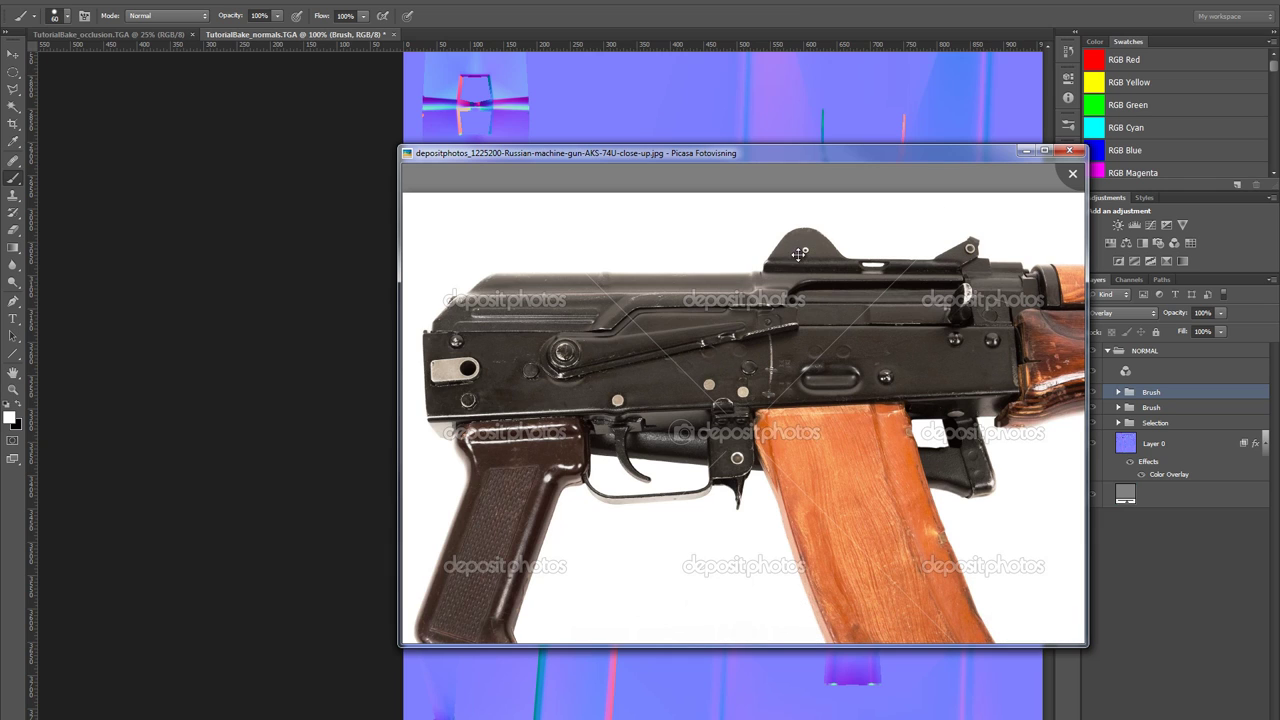
left_click(809, 71)
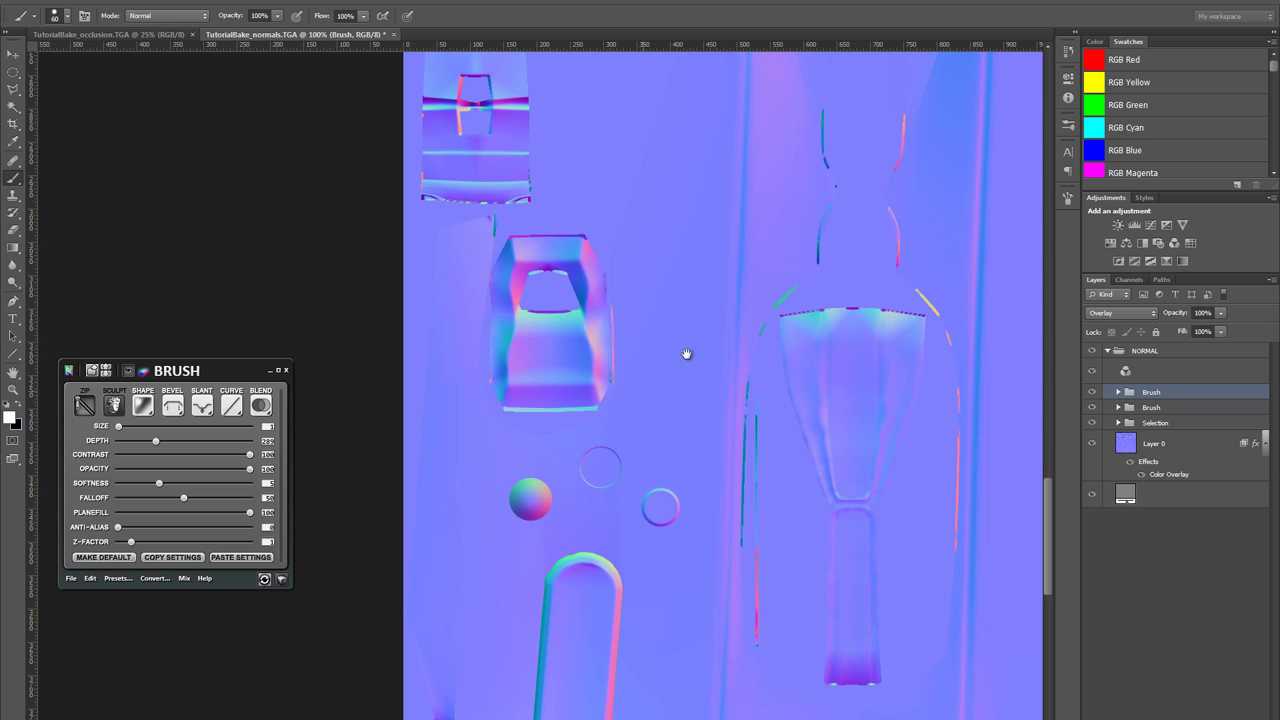
left_click_drag(682, 475, 643, 498)
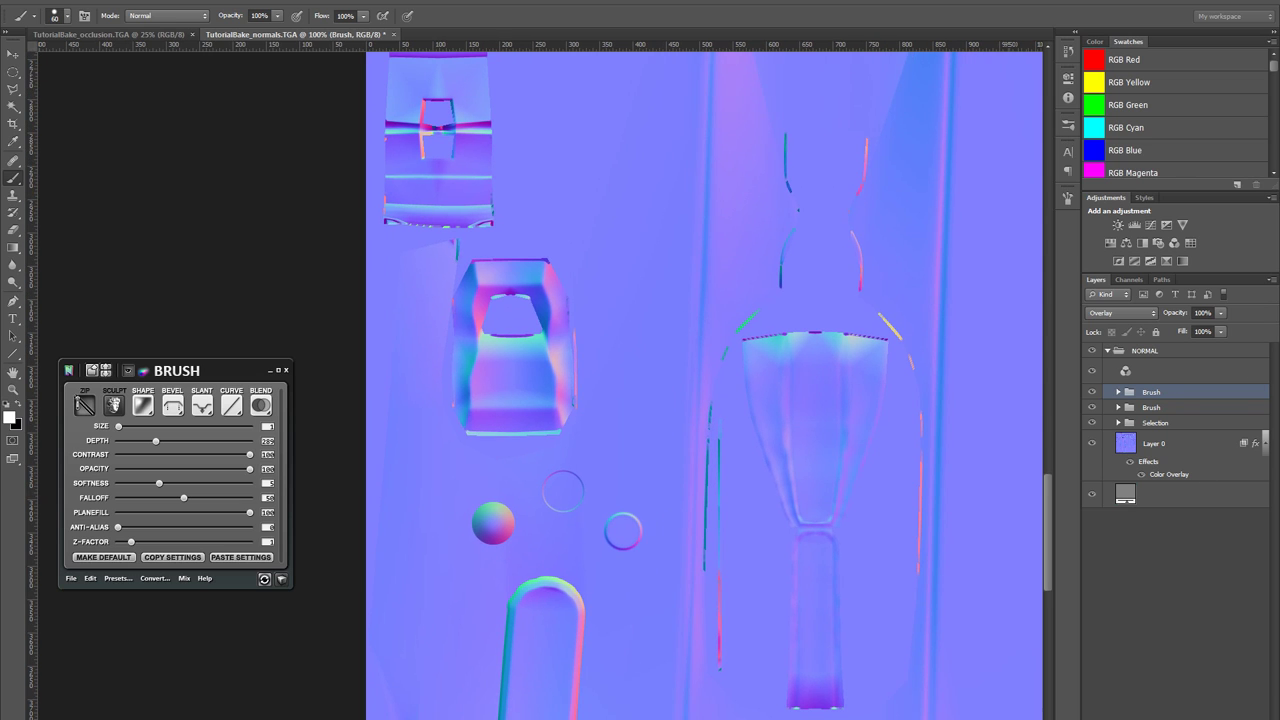
left_click(1237, 719)
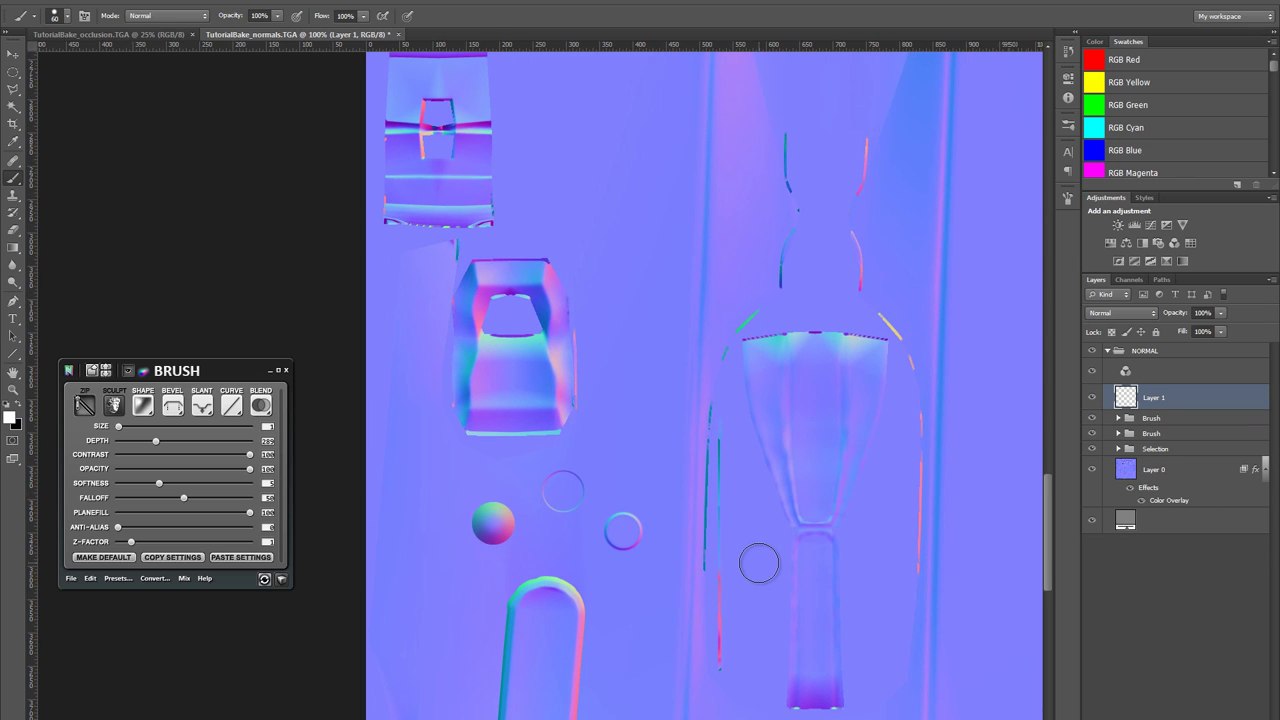
left_click(630, 450)
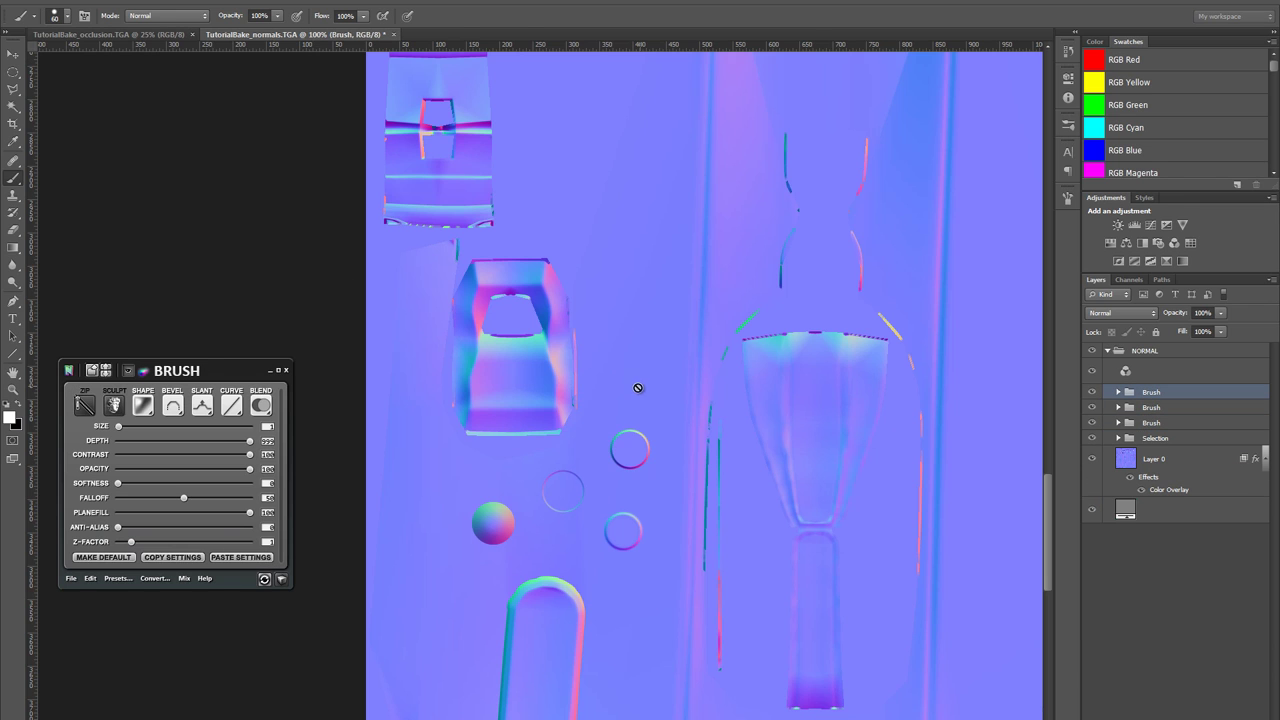
- Open the newest ring's brush layer for sculpting in nDo2, magnified to 300%
key("z")
left_click(637, 455)
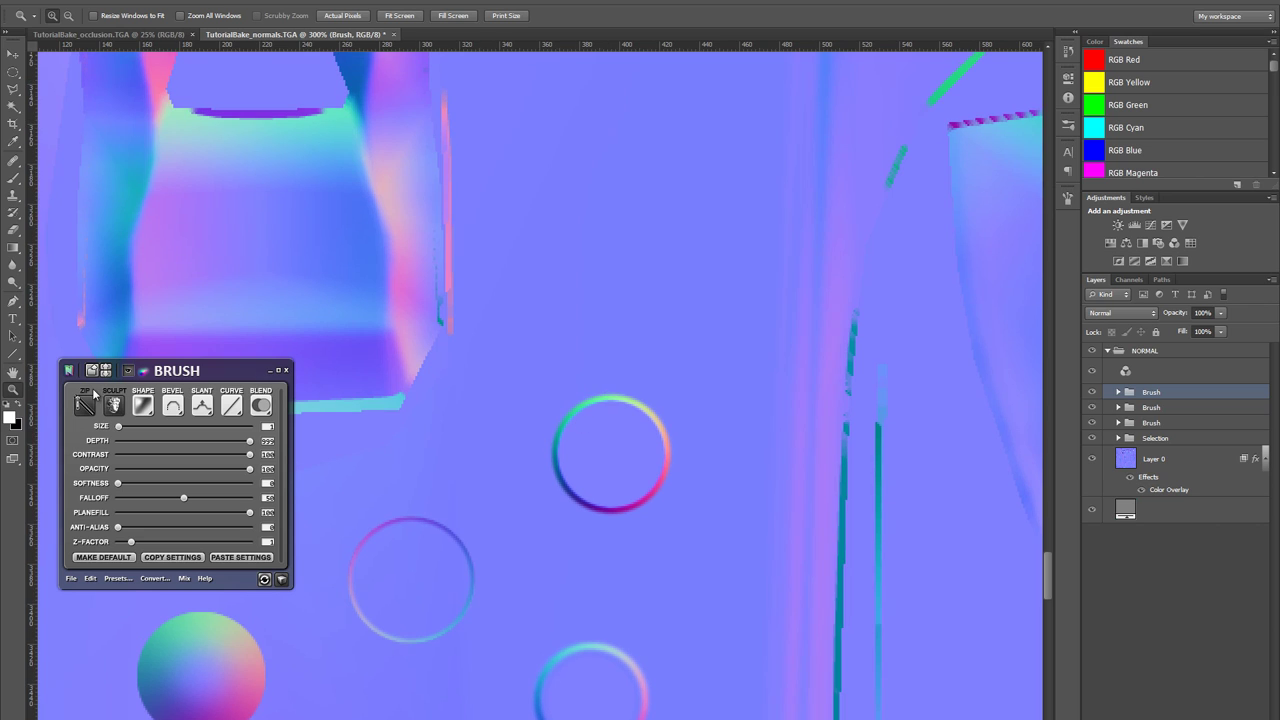
key("b")
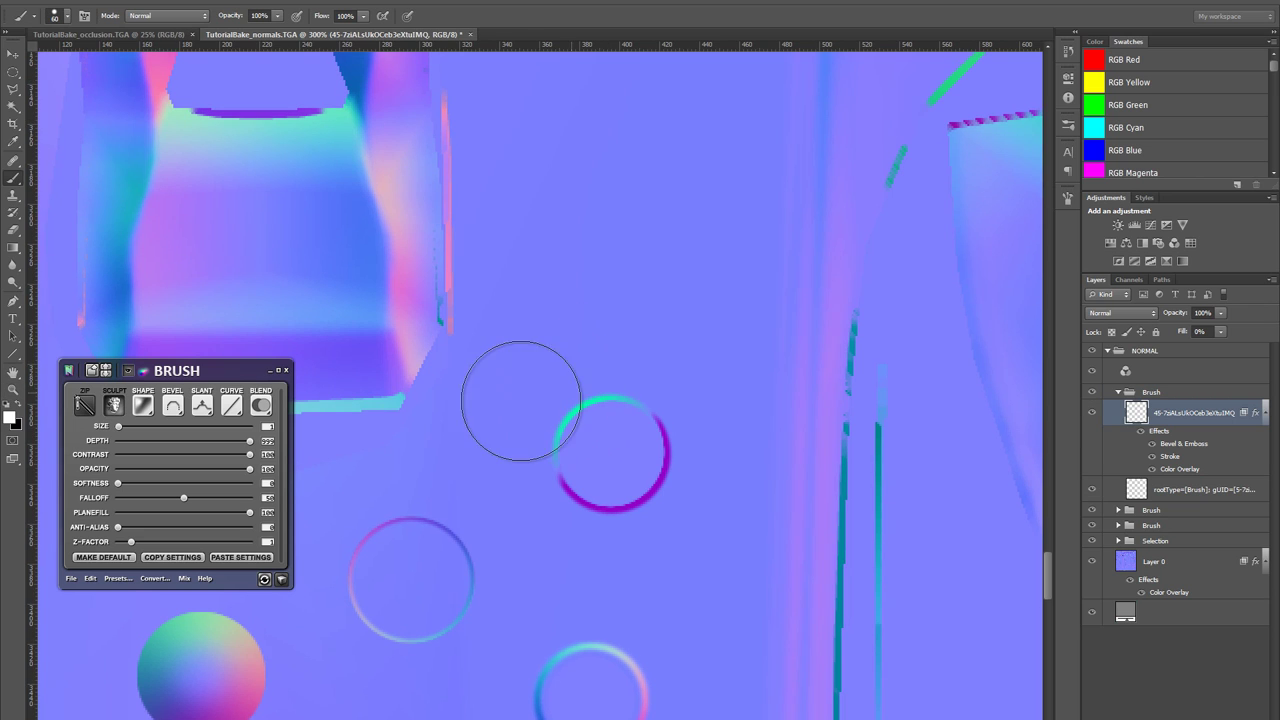
- Erase a 35 px circle from the centre of the newest white dot on its nDo2 sculpt layer
key("e")
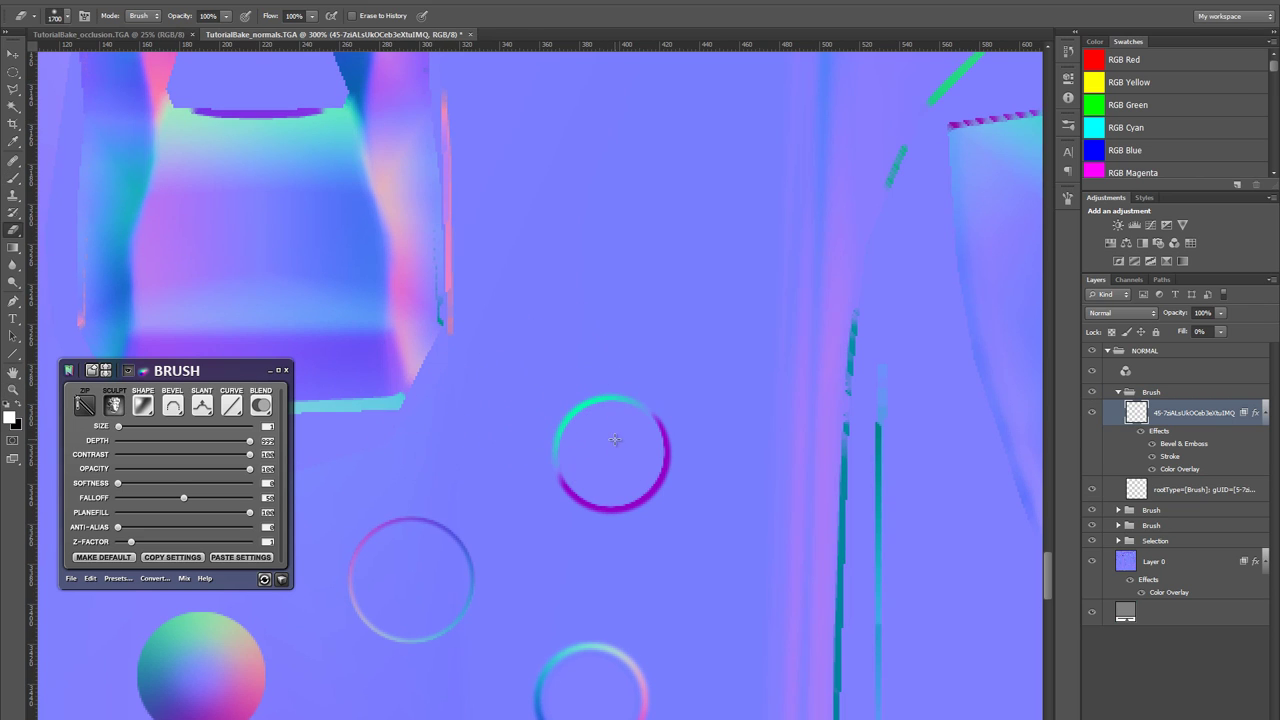
right_click(585, 369)
left_click(697, 462)
left_click(658, 32)
key("bracketleft")
key("bracketleft")
key("bracketleft")
key("bracketleft")
key("bracketleft")
key("bracketleft")
key("bracketleft")
key("bracketleft")
key("bracketleft")
key("bracketleft")
key("bracketleft")
key("bracketleft")
key("bracketleft")
key("bracketleft")
key("bracketleft")
key("bracketleft")
key("bracketright")
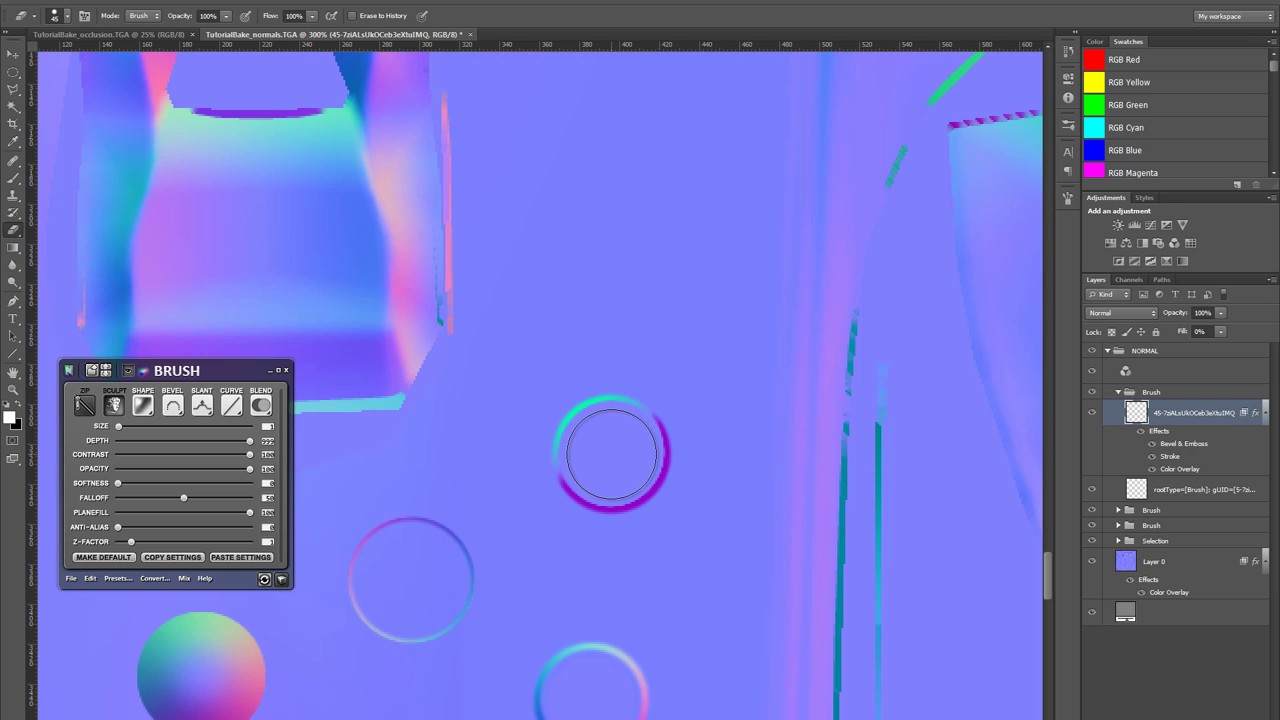
left_click(612, 455)
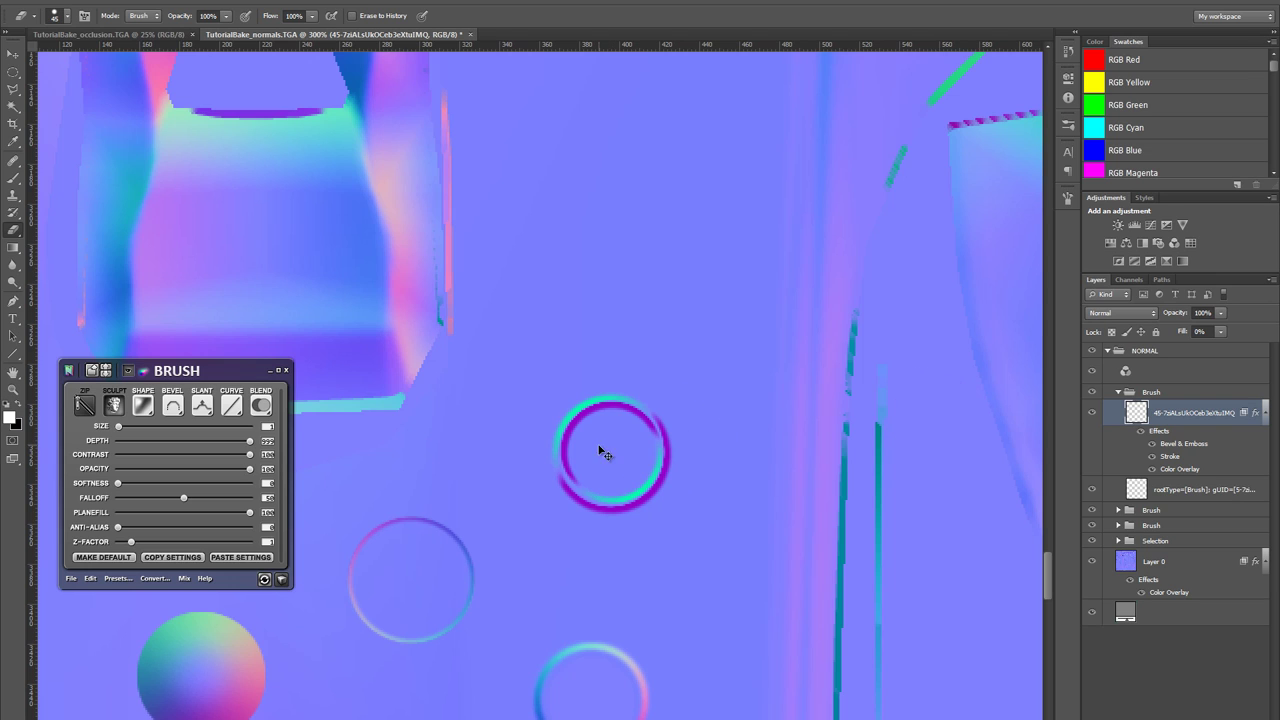
key("ctrl+z")
key("bracketleft")
key("bracketleft")
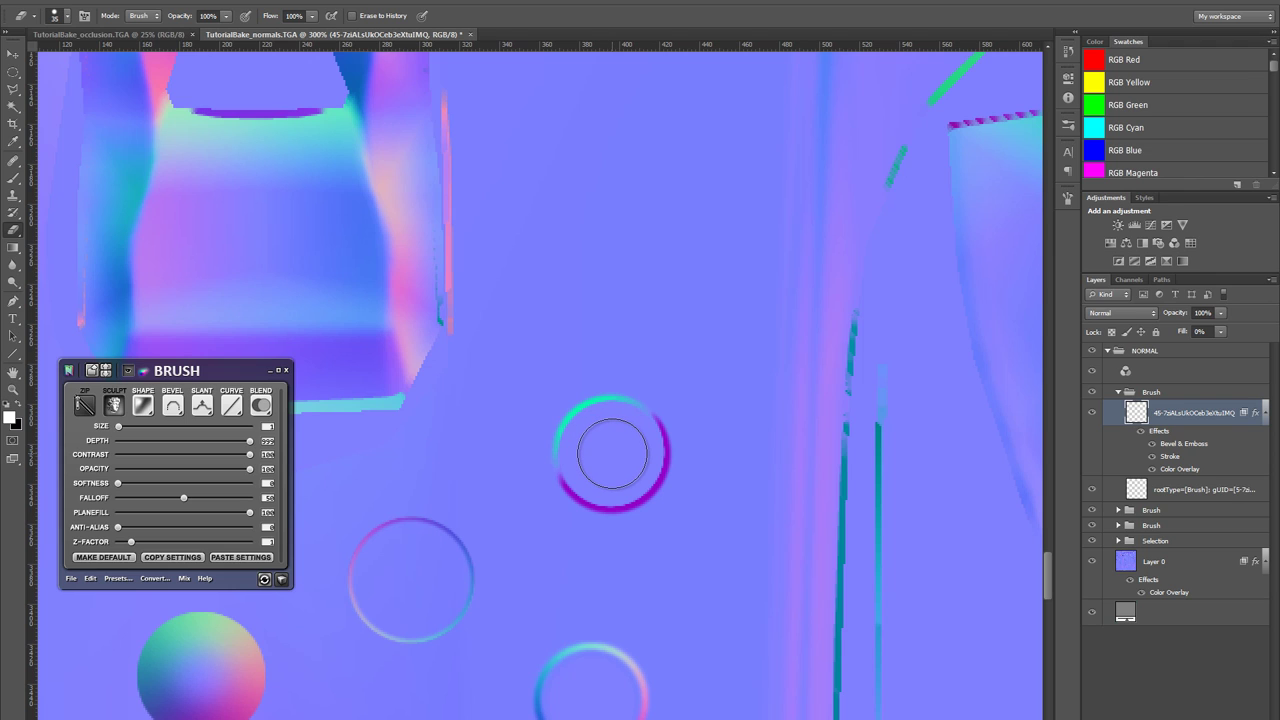
left_click(611, 455)
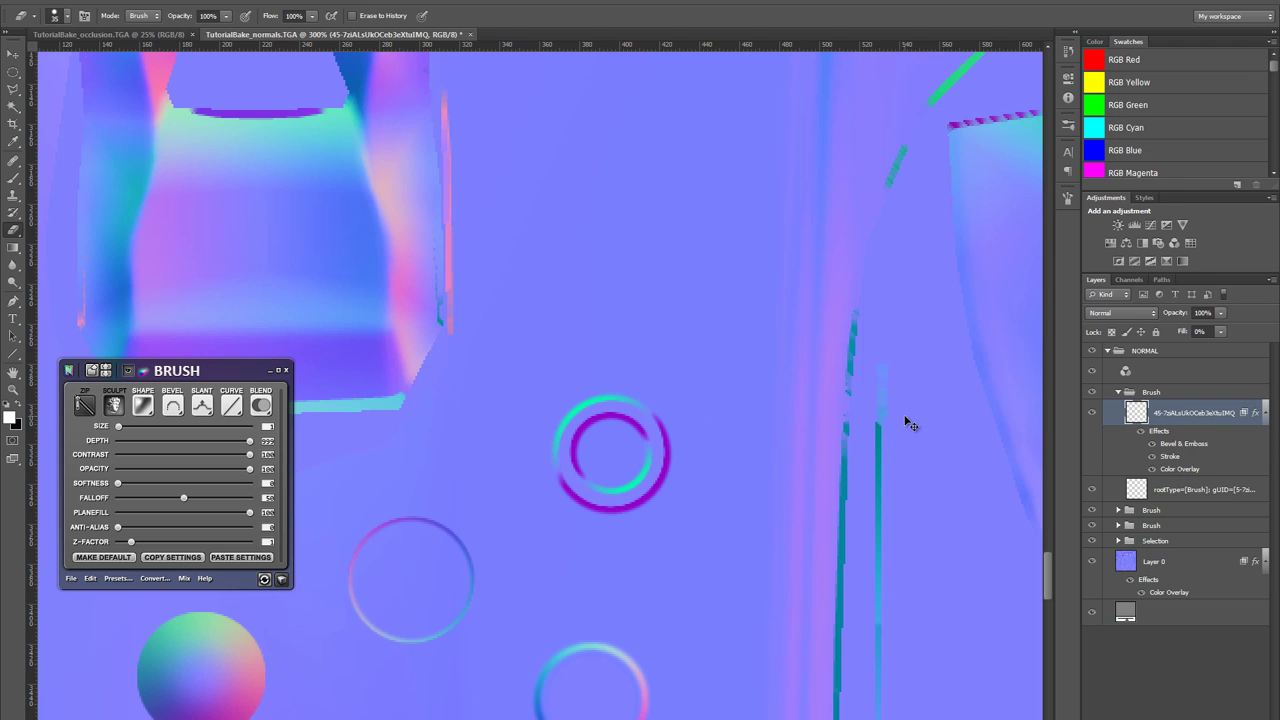
- Set the newest brush detail's Z-factor to 1.7 and zip its sculpt layers back into the Brush group
key("z")
left_click(666, 411, "alt")
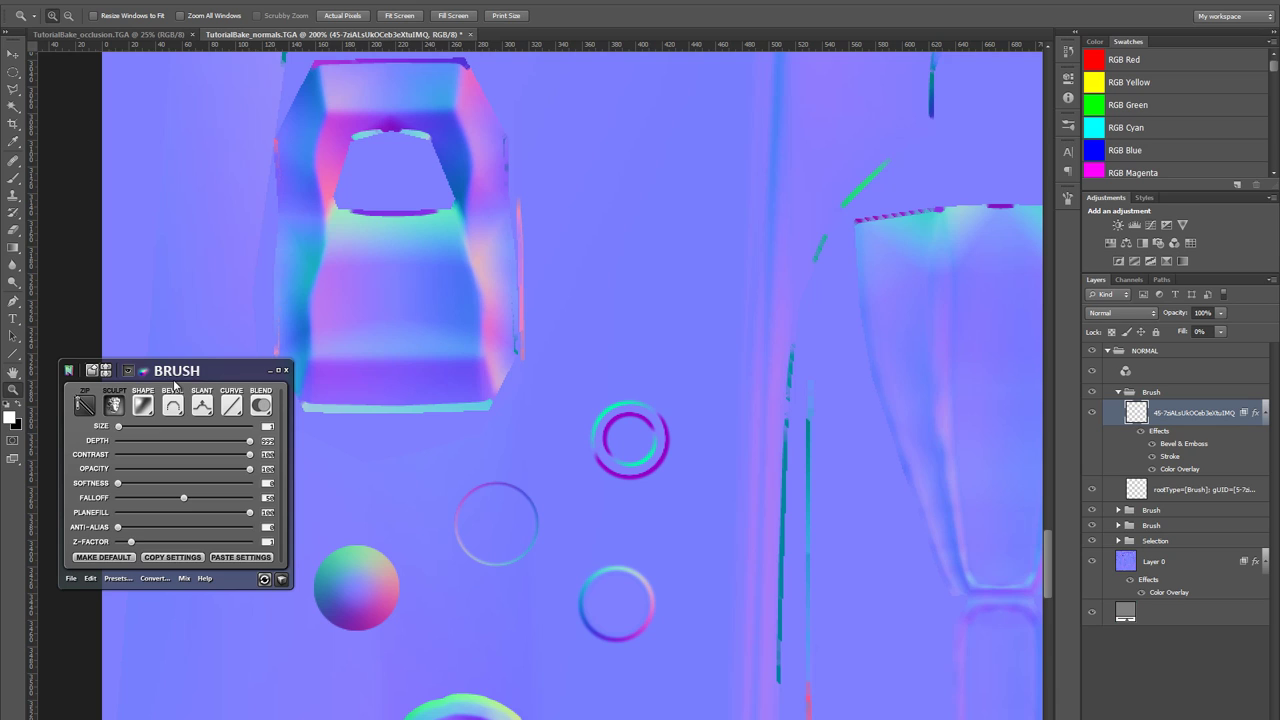
left_click(119, 428)
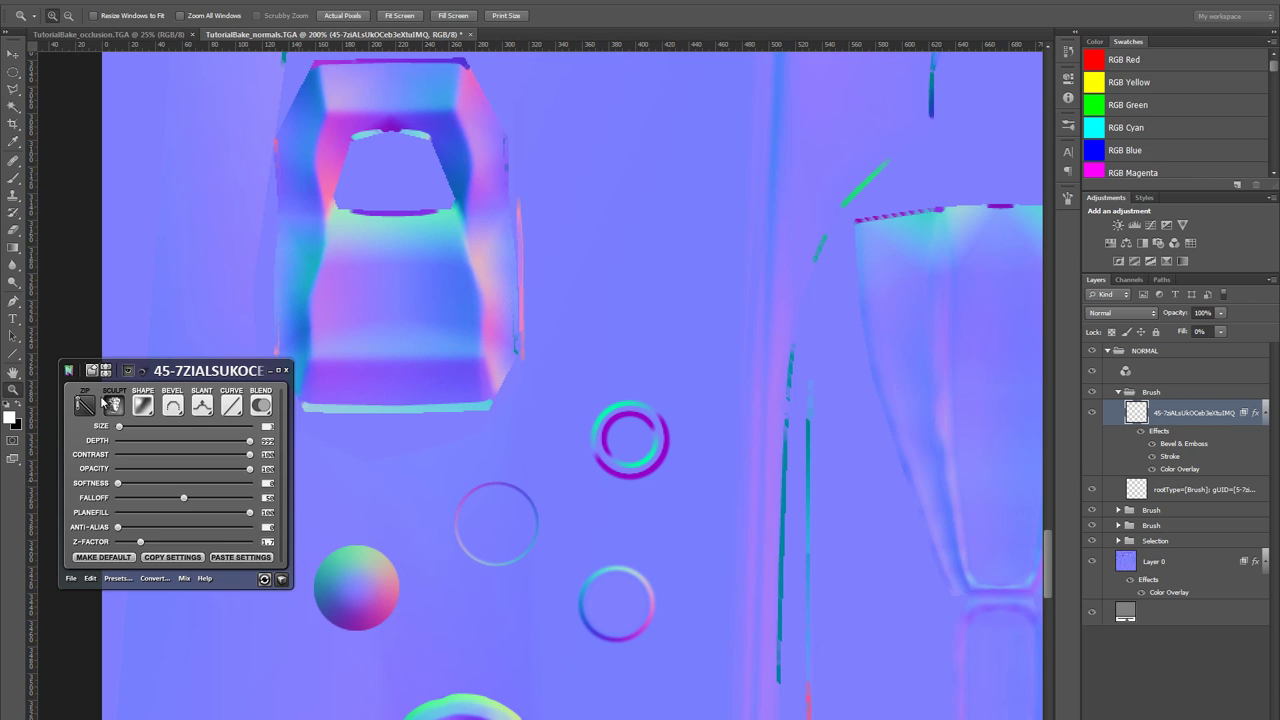
left_click(86, 404)
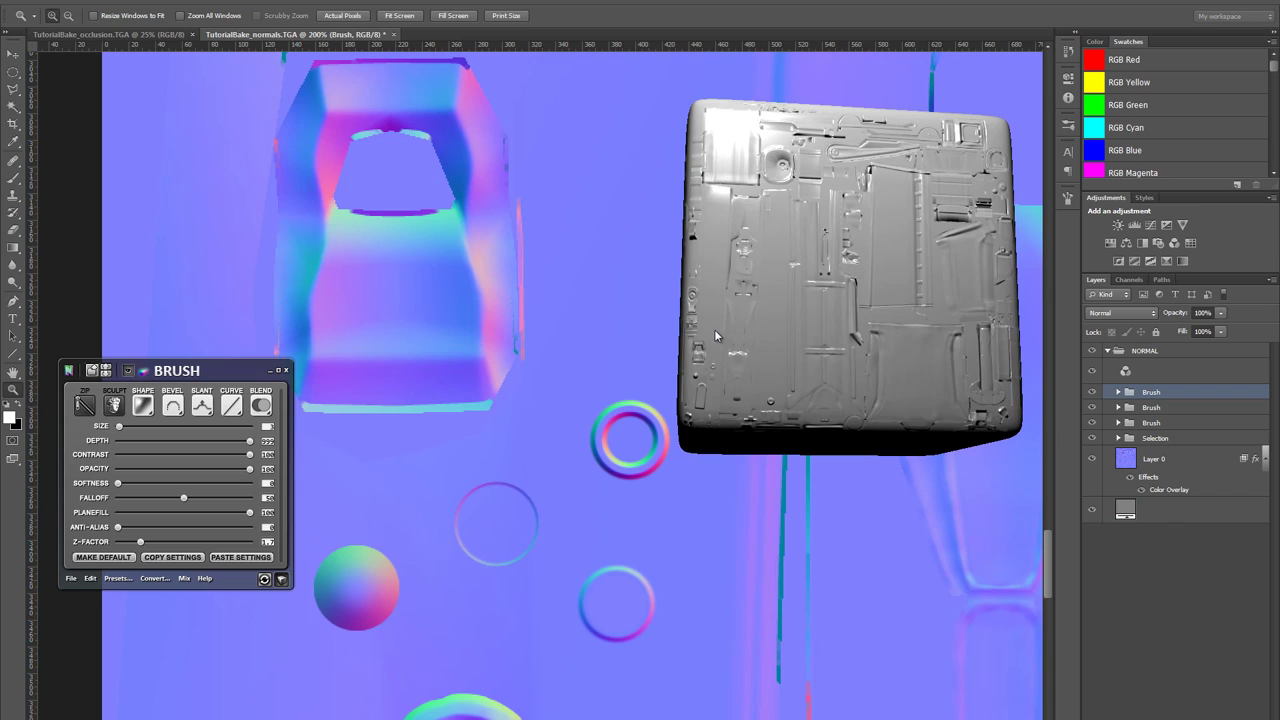
- Inspect the double ring on the 3D preview cube from several angles and close up, and close the preview
left_click_drag(716, 329, 795, 332)
scroll(791, 375, "up", 5)
left_click_drag(718, 418, 613, 424)
scroll(610, 386, "down", 1)
scroll(609, 380, "down", 5)
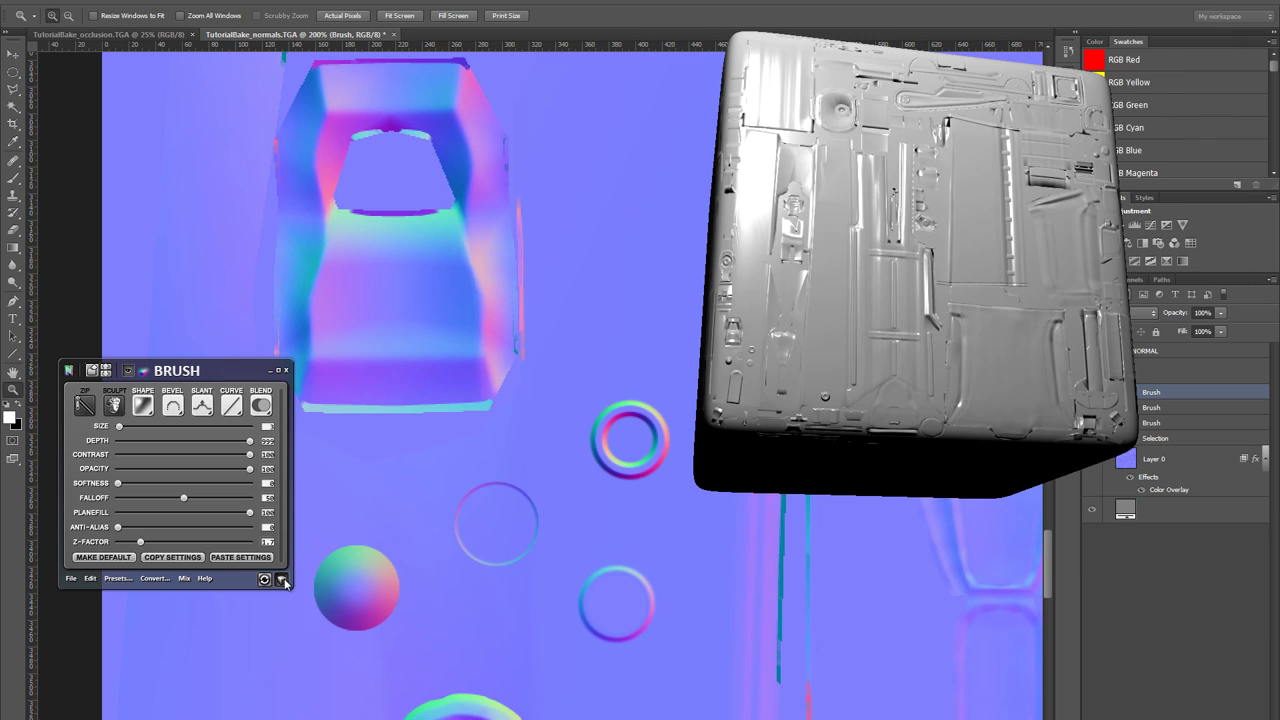
left_click(282, 580)
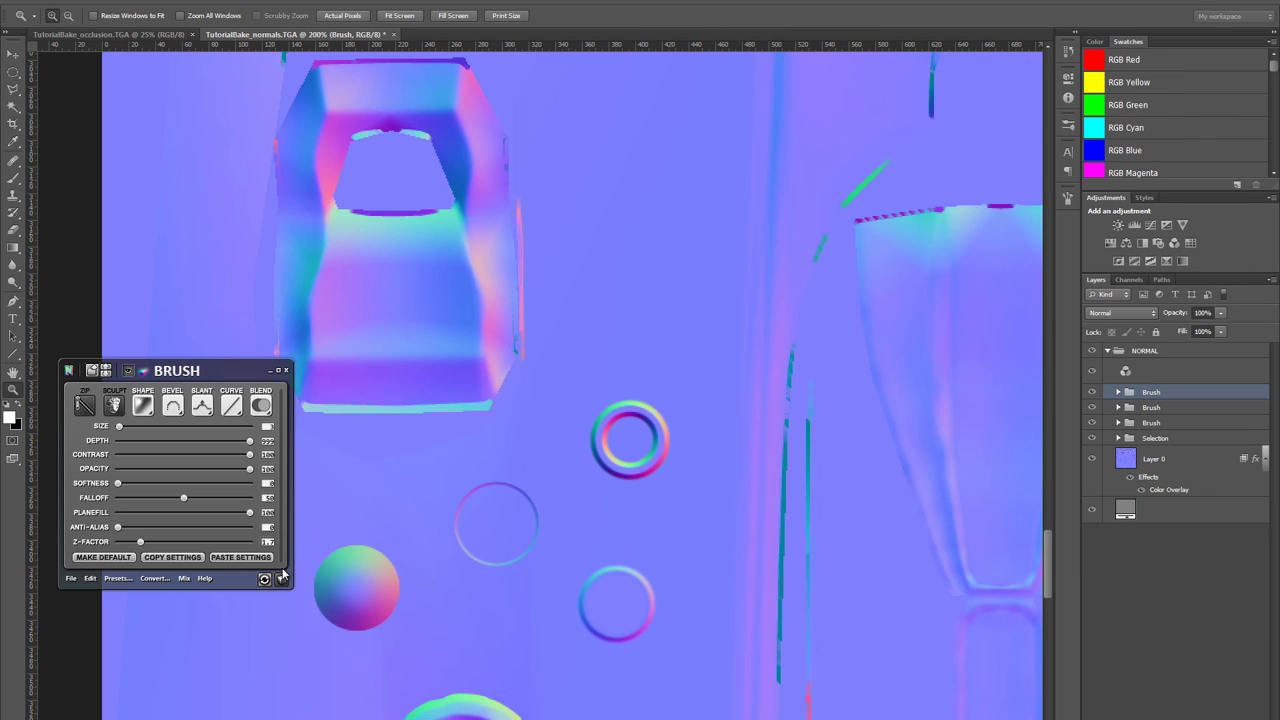
- Move the round dome's Brush group to the empty area just right of the large circle near the map's lower edge
scroll(773, 488, "down", 2)
scroll(700, 400, "down", 2)
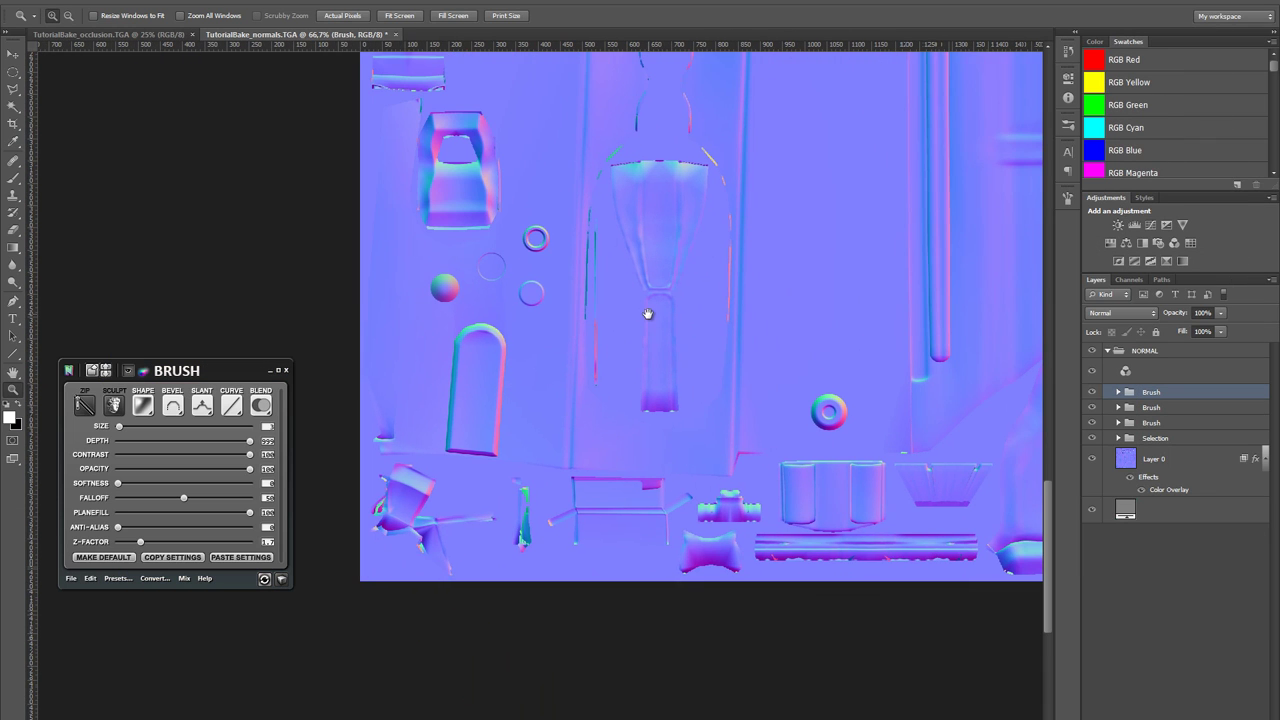
scroll(772, 322, "up", 1)
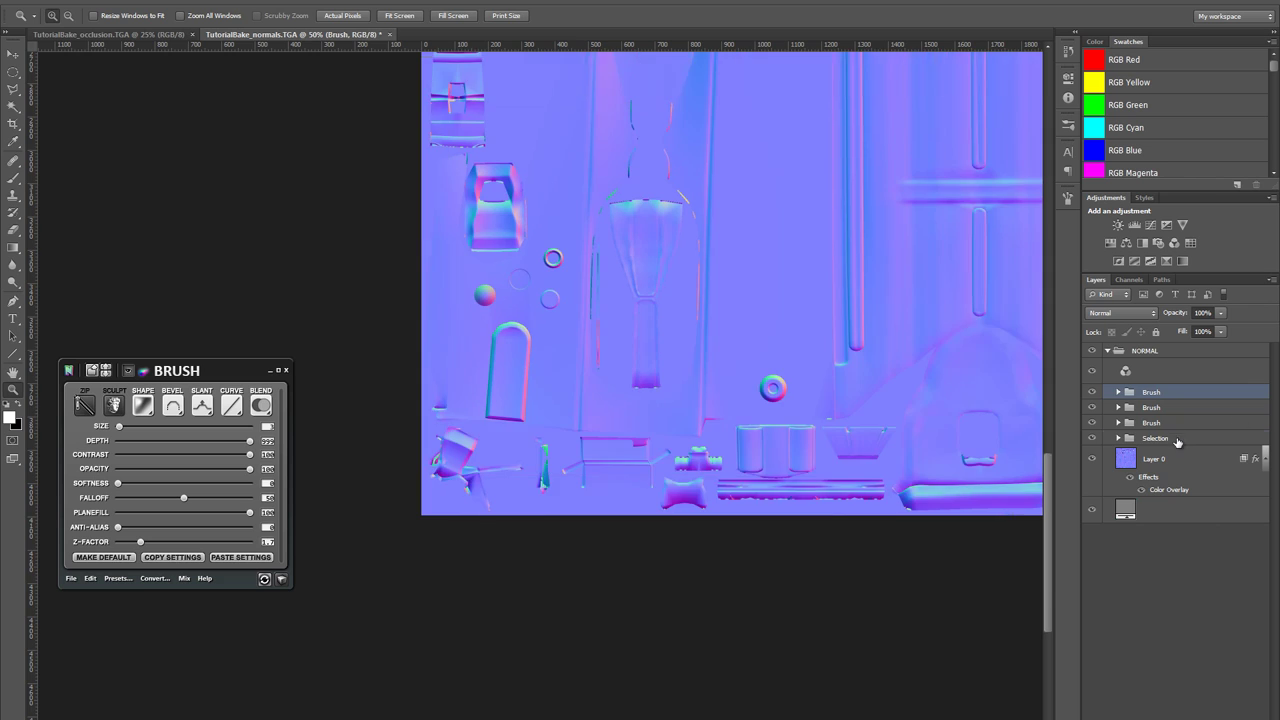
key("v")
left_click_drag(605, 460, 572, 492)
left_click(1152, 422)
mouse_move(510, 250)
left_mouse_down()
mouse_move(627, 412)
mouse_move(584, 512)
mouse_move(543, 511)
left_mouse_up()
mouse_move(974, 396)
left_mouse_down()
mouse_move(723, 411)
mouse_move(768, 363)
mouse_move(566, 386)
mouse_move(849, 349)
left_mouse_up()
left_click_drag(454, 340, 413, 328)
mouse_move(541, 476)
left_mouse_down()
mouse_move(473, 480)
mouse_move(815, 458)
left_mouse_up()
mouse_move(673, 480)
left_mouse_down()
mouse_move(519, 481)
mouse_move(820, 452)
mouse_move(765, 487)
mouse_move(830, 480)
left_mouse_up()
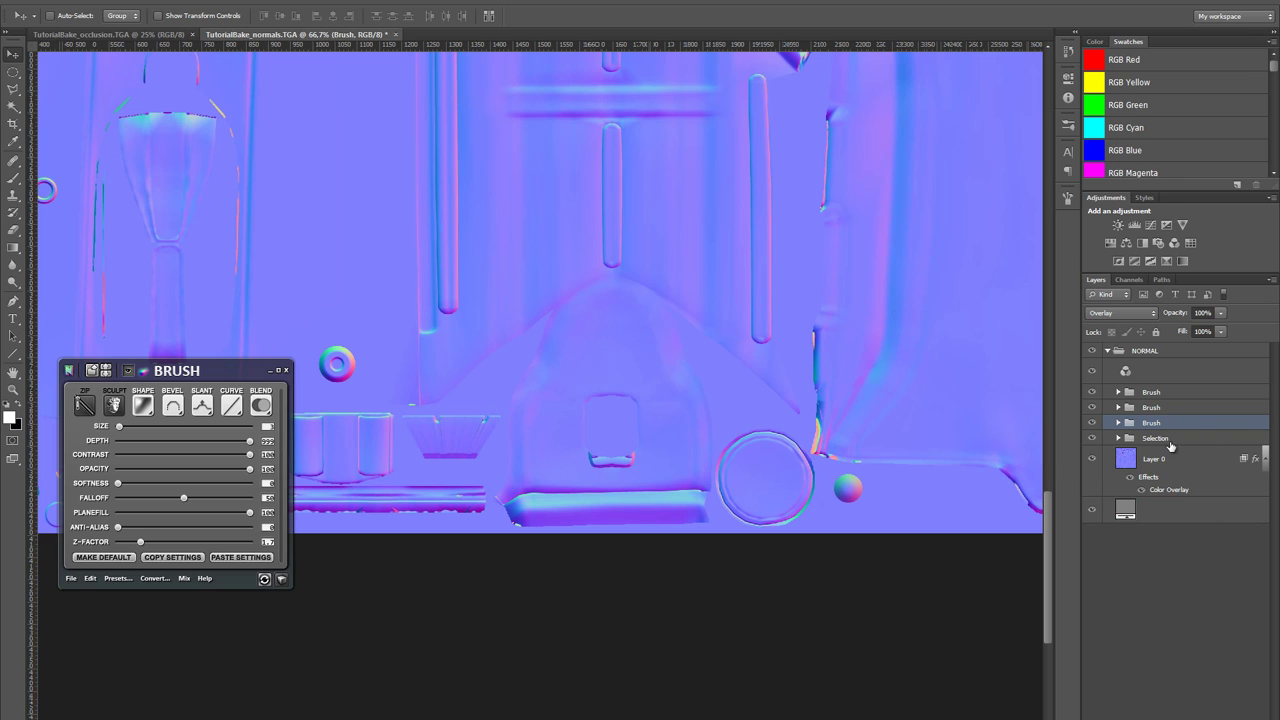
- Line up the Selection group's ring and the faint ring's Brush group in a row to the right of the dome
left_click(1170, 445)
left_click_drag(750, 501, 868, 538)
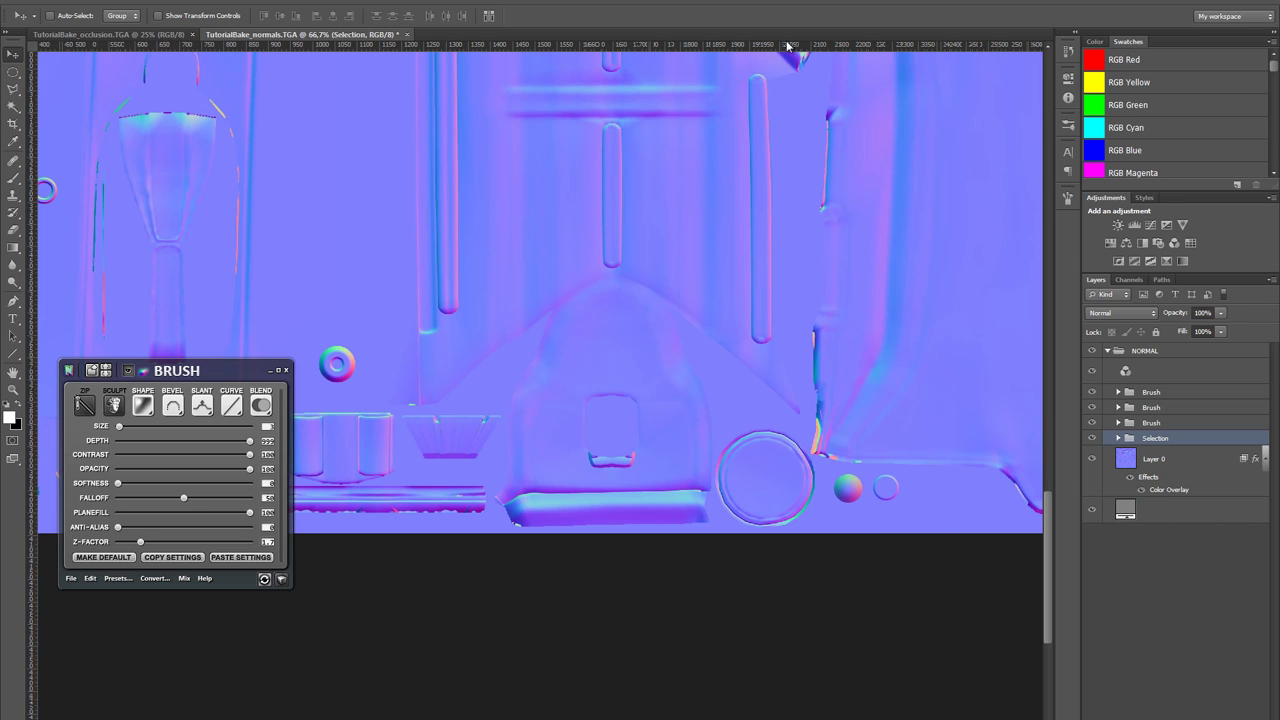
left_click_drag(549, 274, 900, 306)
left_click(1196, 408)
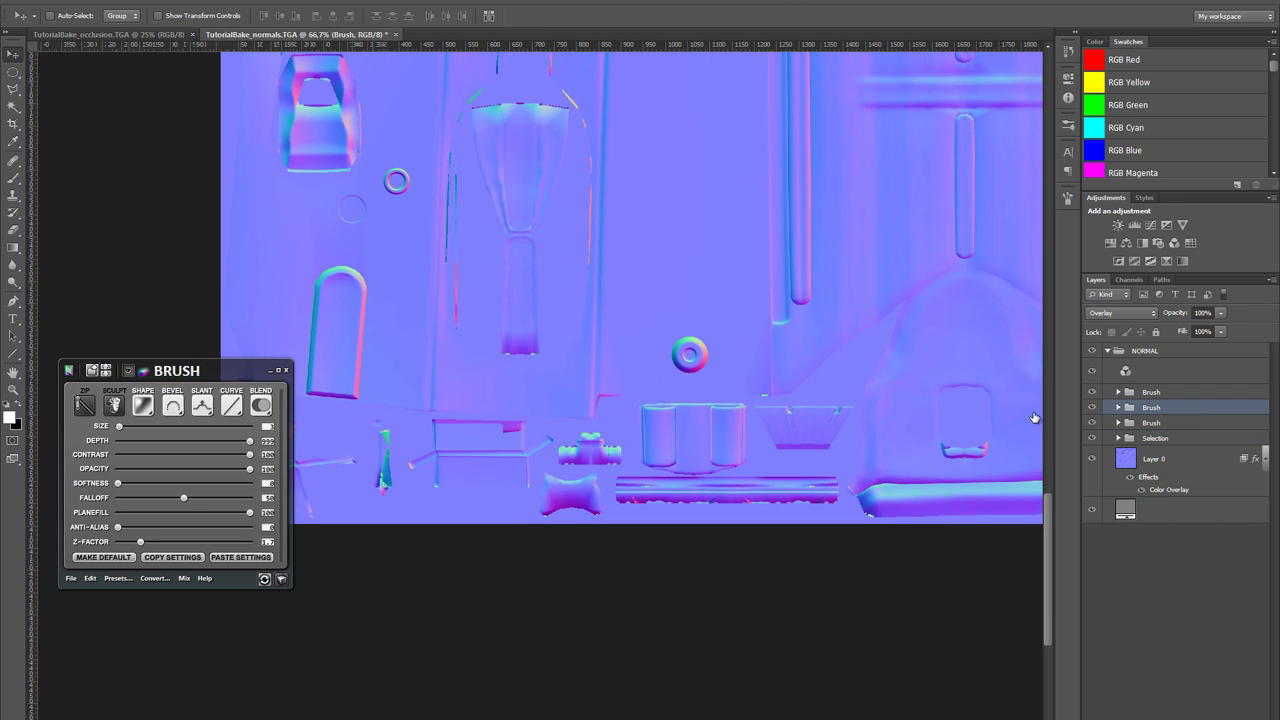
left_click_drag(518, 397, 782, 440)
left_click_drag(653, 359, 467, 343)
mouse_move(467, 345)
left_mouse_down()
mouse_move(635, 417)
mouse_move(815, 450)
left_mouse_up()
left_click_drag(742, 445, 493, 431)
mouse_move(576, 410)
left_mouse_down()
mouse_move(728, 448)
mouse_move(780, 479)
mouse_move(768, 472)
left_mouse_up()
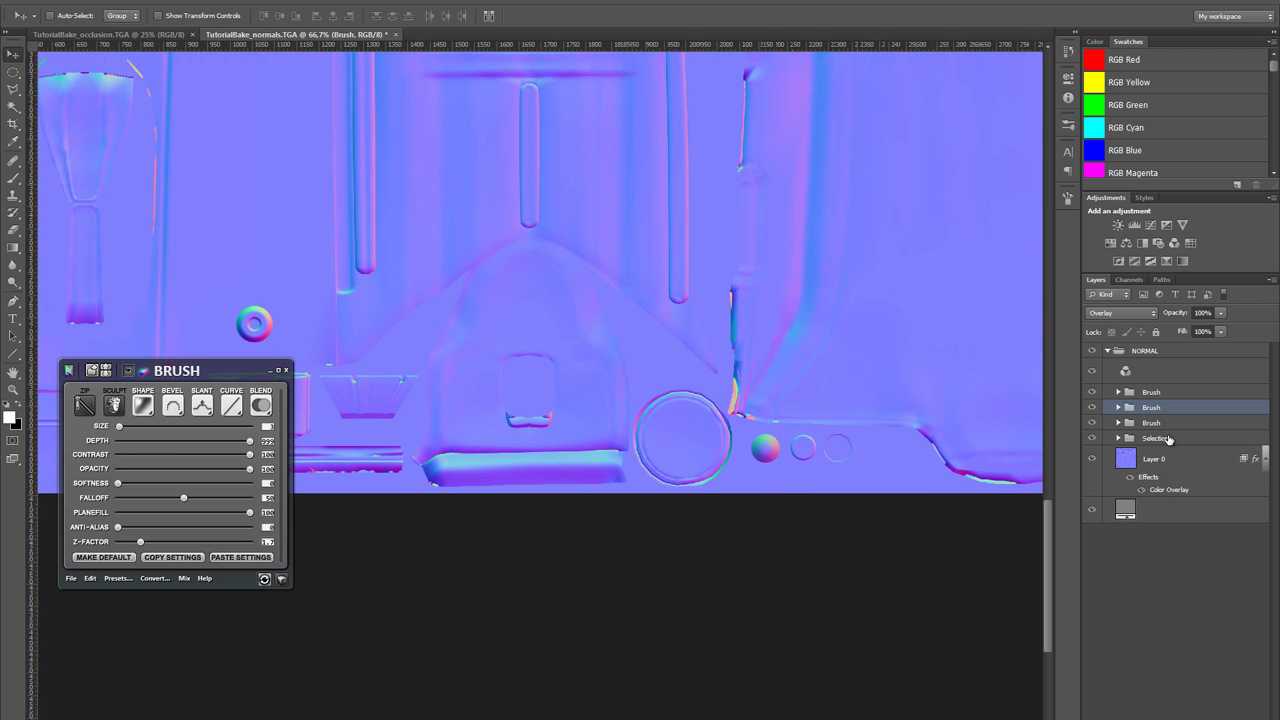
- Move the double ring's topmost Brush group to the right end of the row of details
left_click(1160, 397)
mouse_move(767, 348)
left_mouse_down()
mouse_move(783, 369)
mouse_move(1121, 466)
left_mouse_up()
mouse_move(434, 286)
left_mouse_down()
mouse_move(746, 437)
mouse_move(449, 349)
left_mouse_up()
mouse_move(578, 402)
left_mouse_down()
mouse_move(842, 448)
mouse_move(816, 478)
mouse_move(818, 505)
left_mouse_up()
left_click_drag(808, 346, 628, 323)
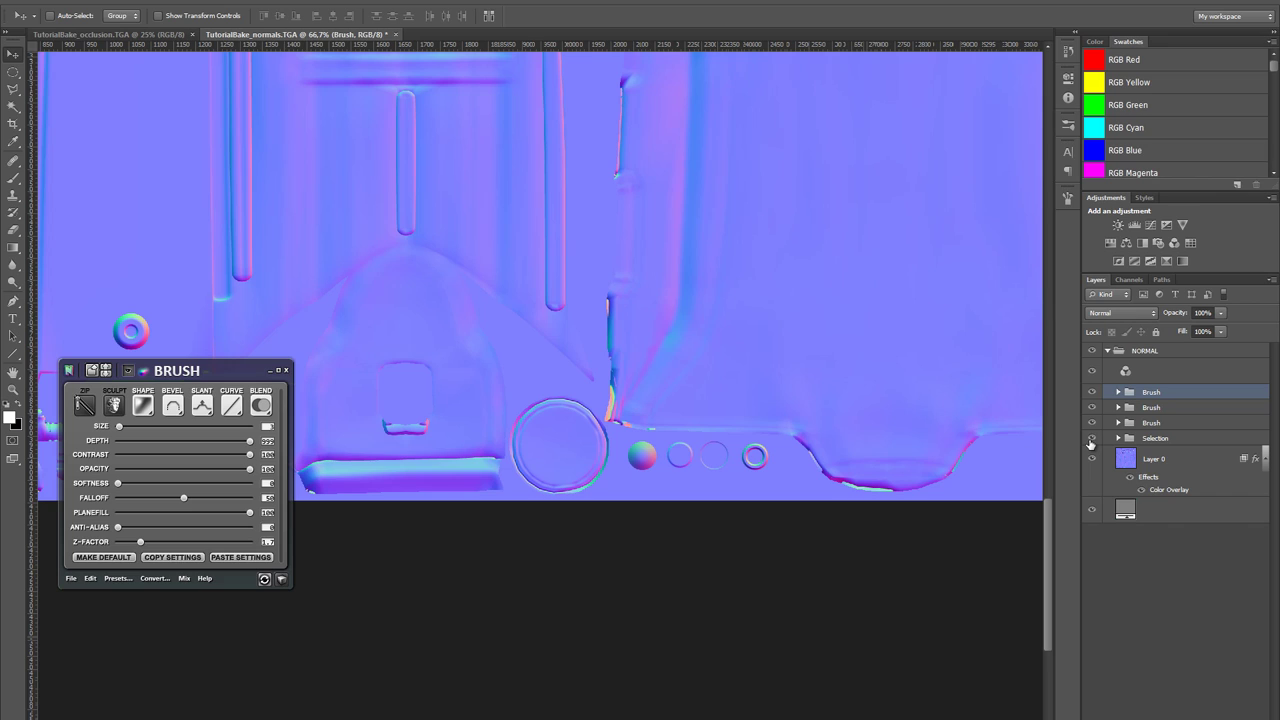
- Rename the Selection group as LowBolt in nDo2
left_click(1093, 440)
left_click(1155, 440)
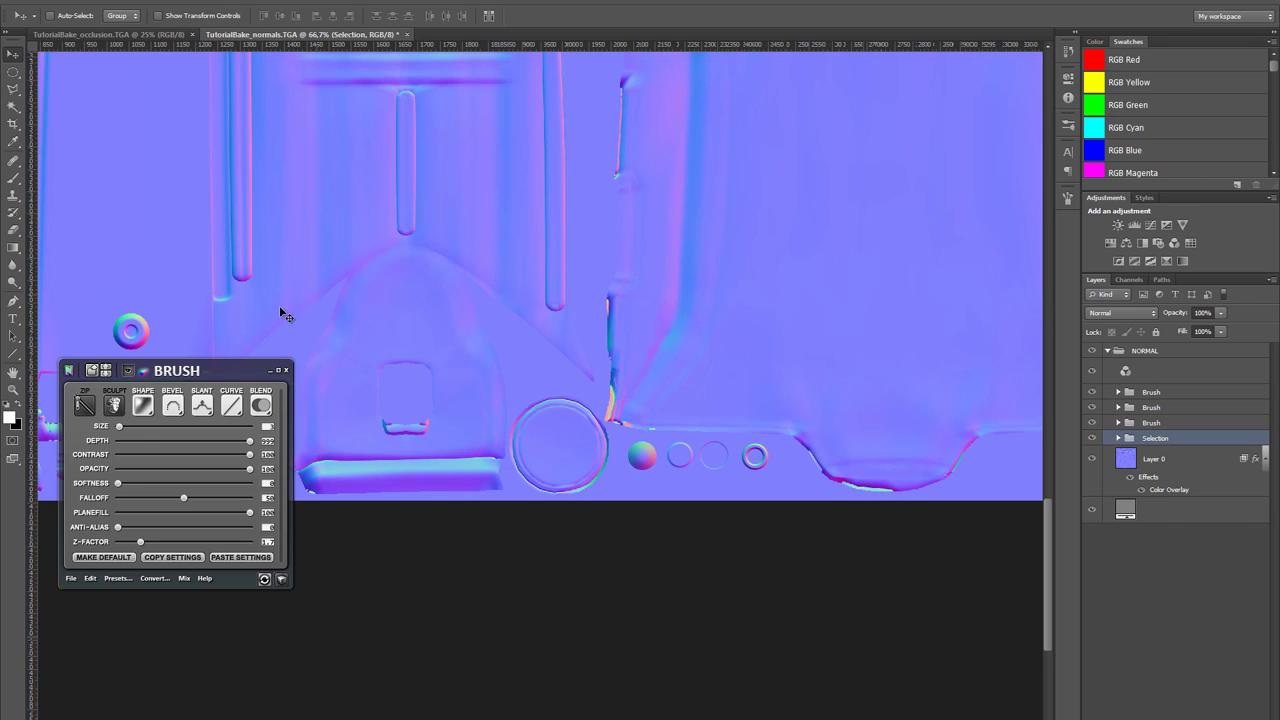
double_click(181, 371)
type("L")
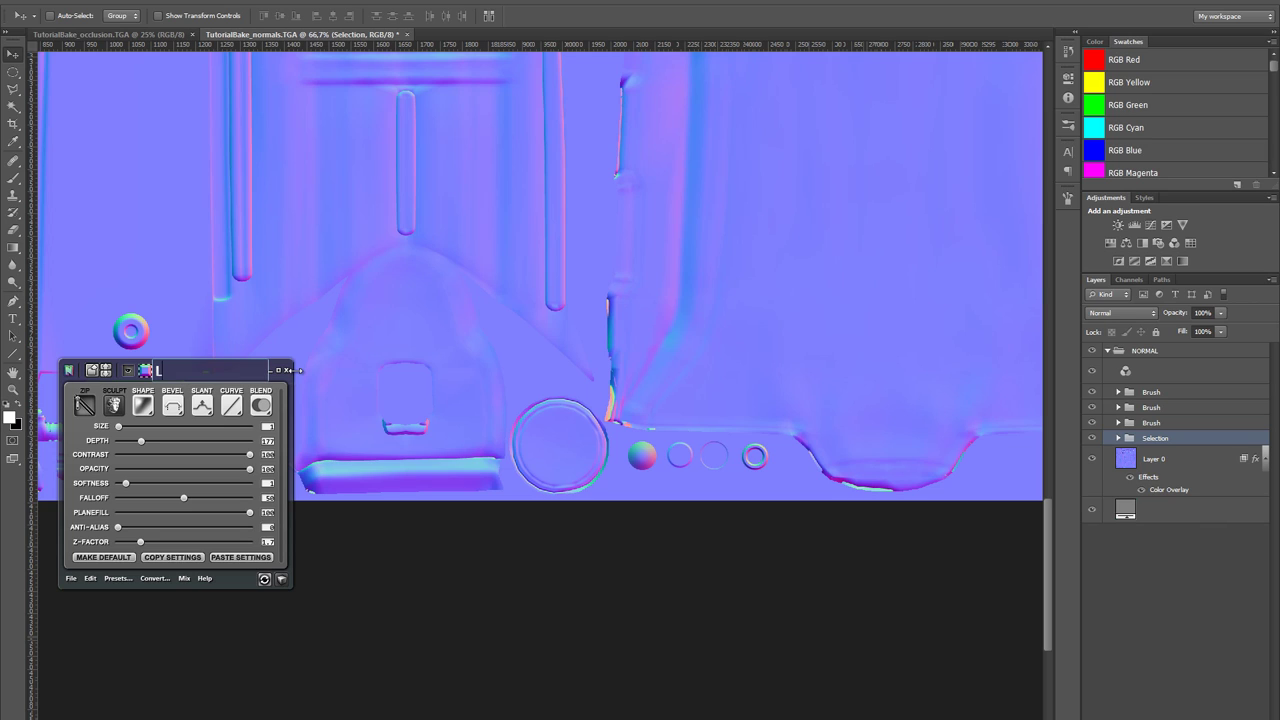
type("owBolt")
key("Return")
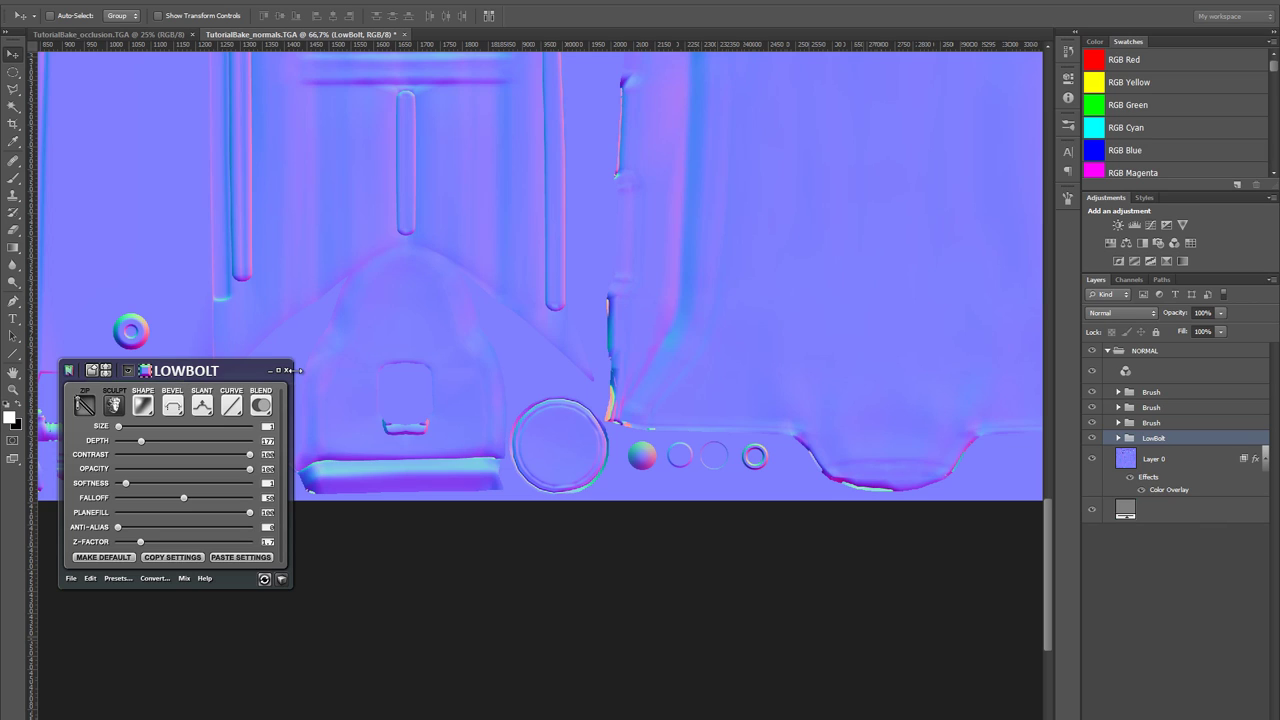
- Toggle the visibility of the Brush group above LowBolt in nDo2 to check which detail it holds
left_click(1165, 424)
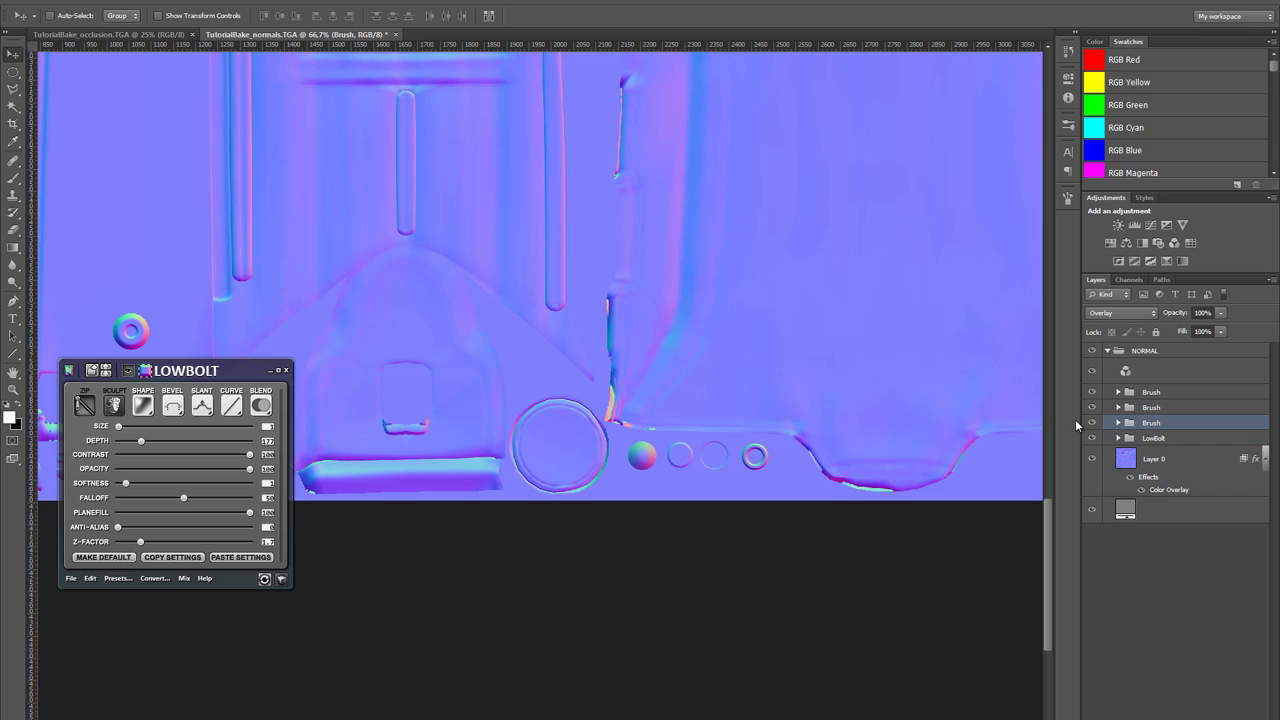
left_click(128, 373)
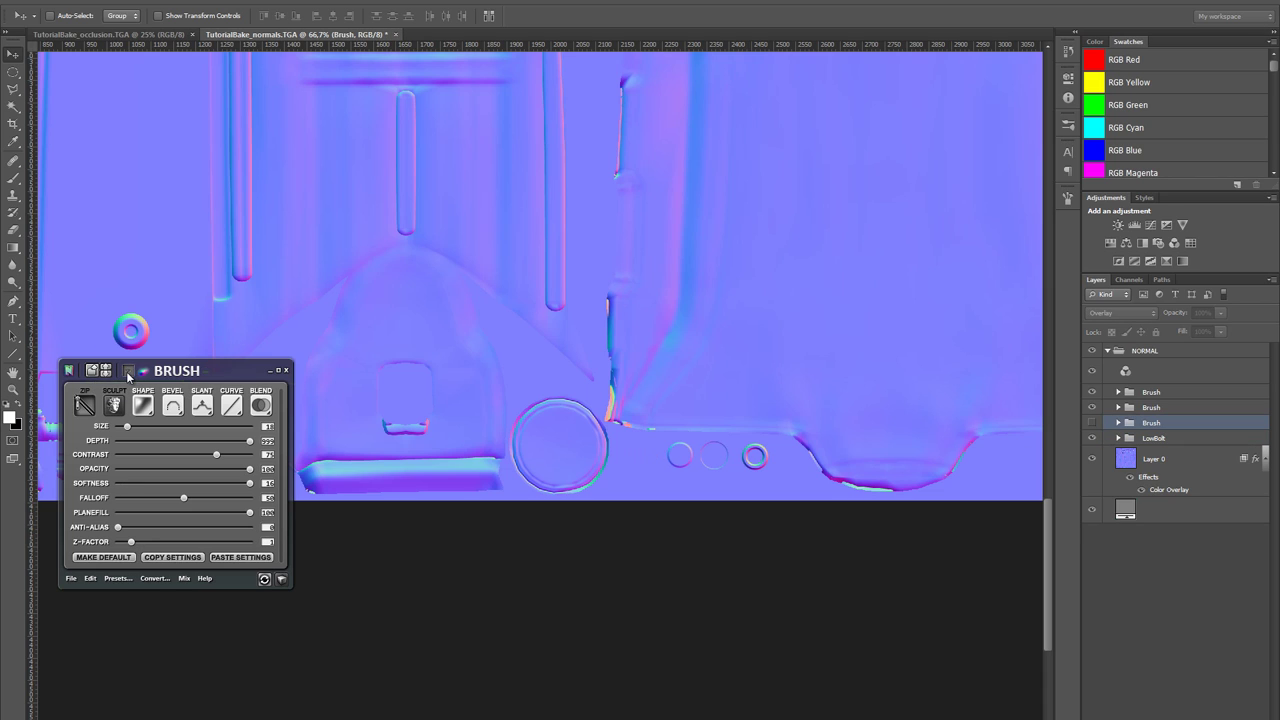
left_click(128, 373)
left_click(128, 373)
left_click(129, 373)
left_click(129, 373)
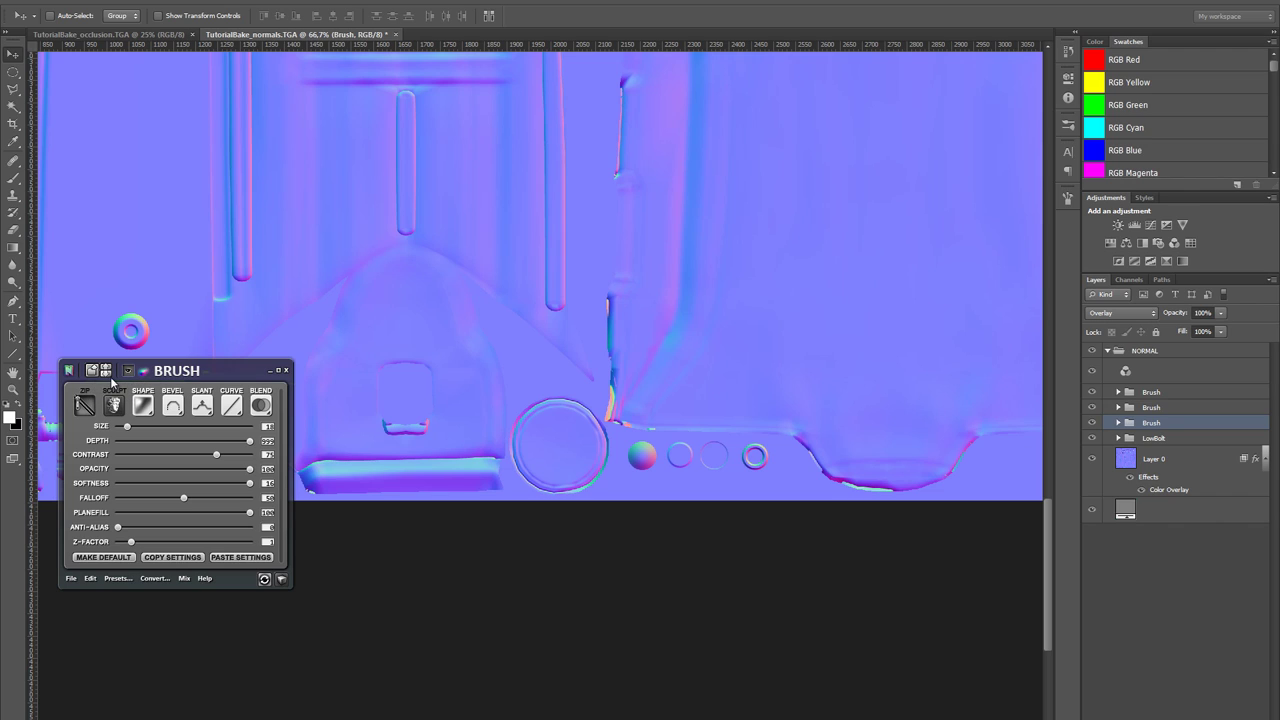
- Step between the LowBolt and dome groups with nDo2's layer navigation, and examine how it handles the Brush group's inner layers
left_click(106, 371)
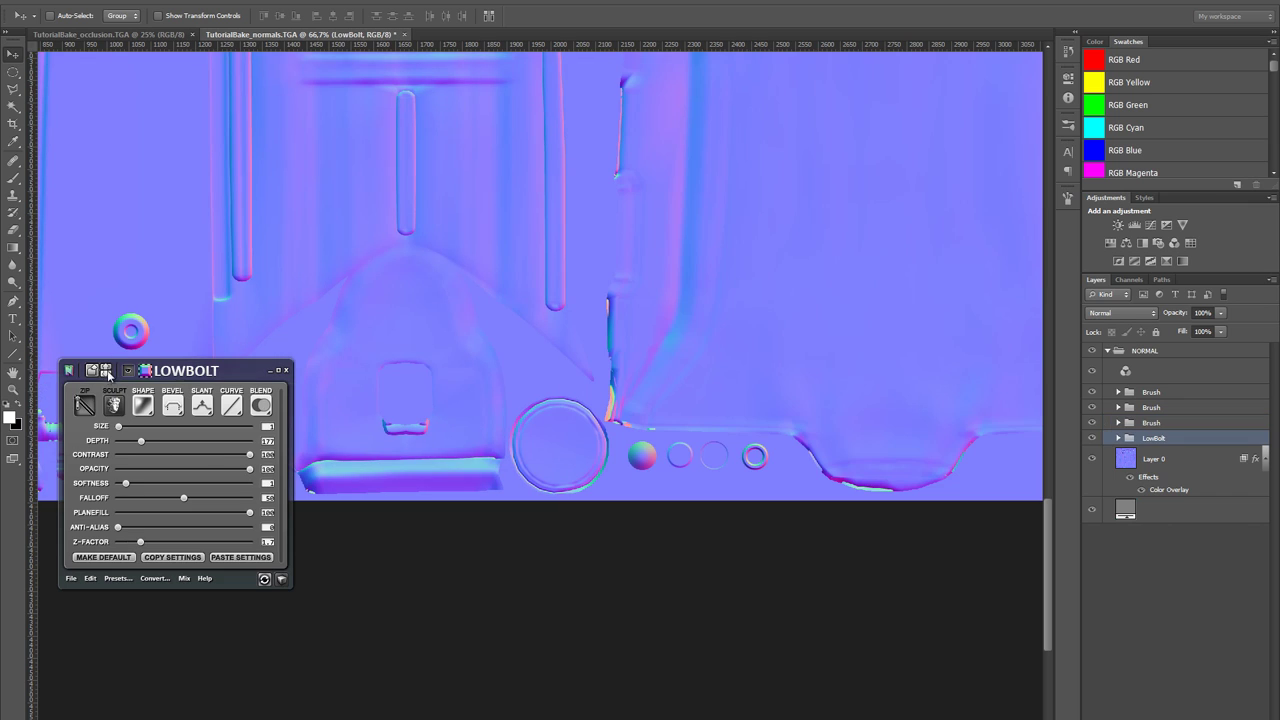
left_click(107, 371)
left_click(106, 372)
left_click(107, 371)
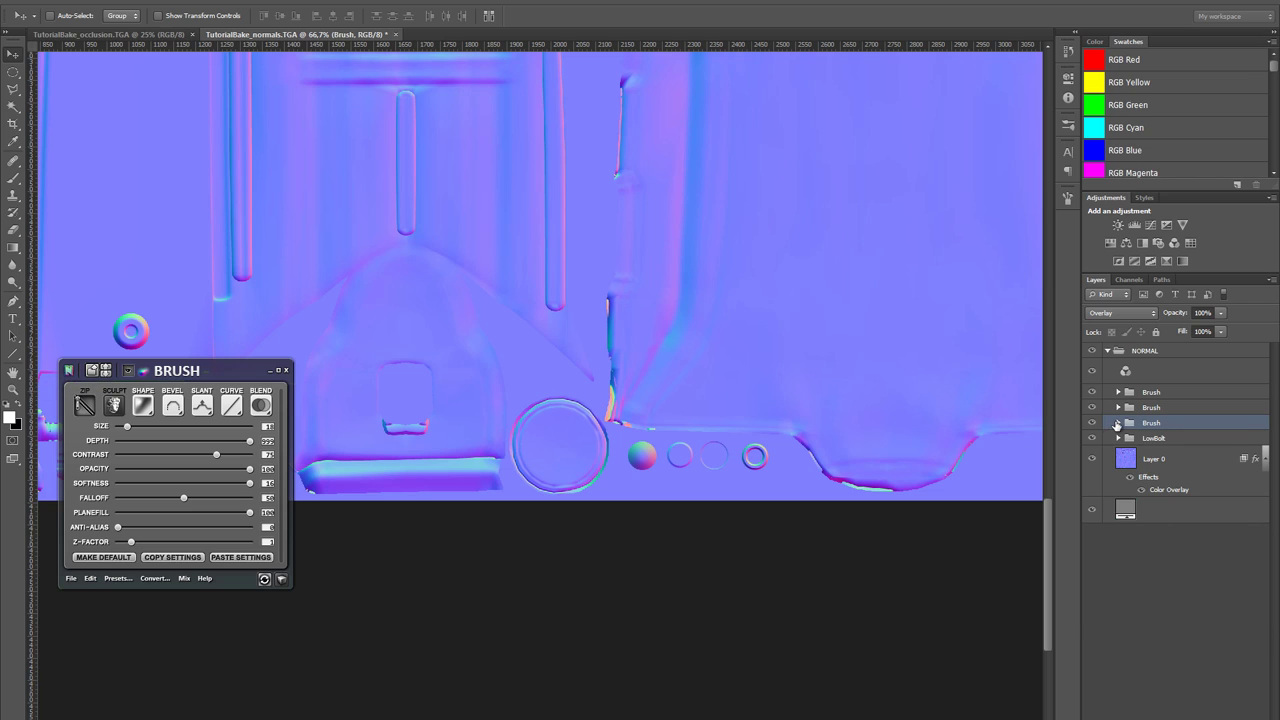
left_click(1117, 423)
left_click(1226, 520)
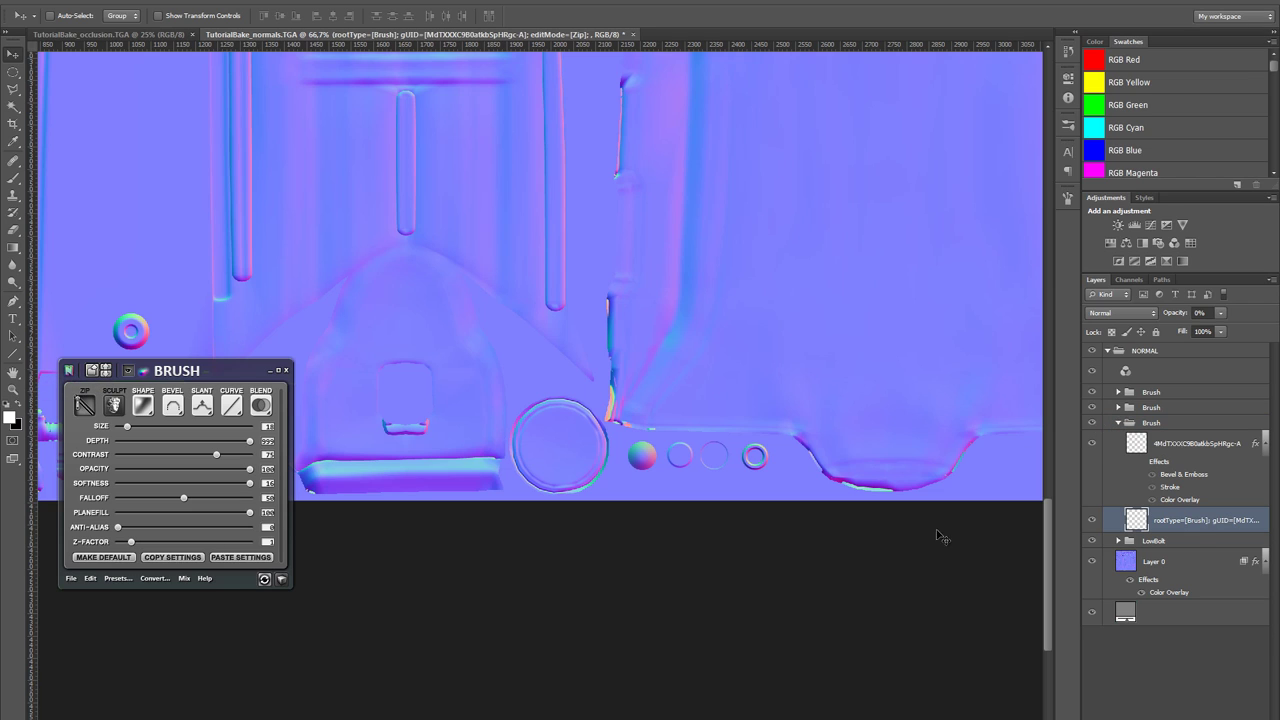
left_click(106, 371)
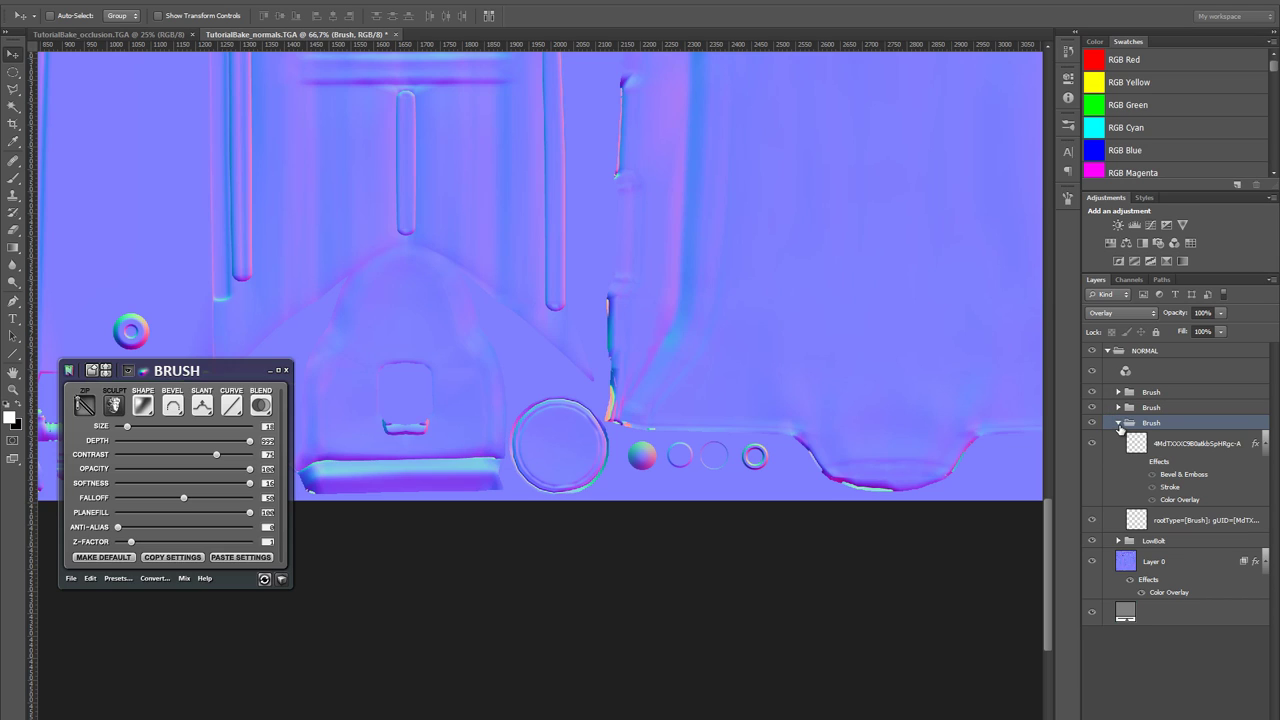
left_click(1118, 423)
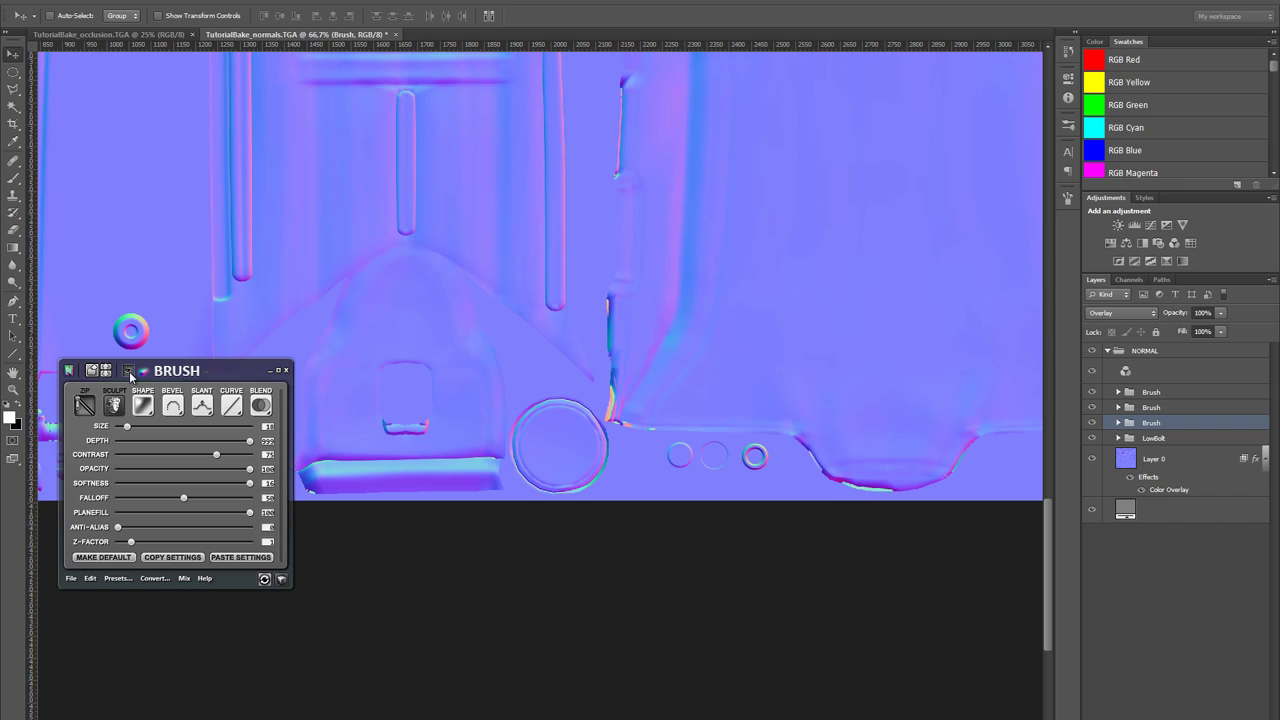
- Rename the dome's Brush group as RoundBolt in nDo2
left_click(174, 372)
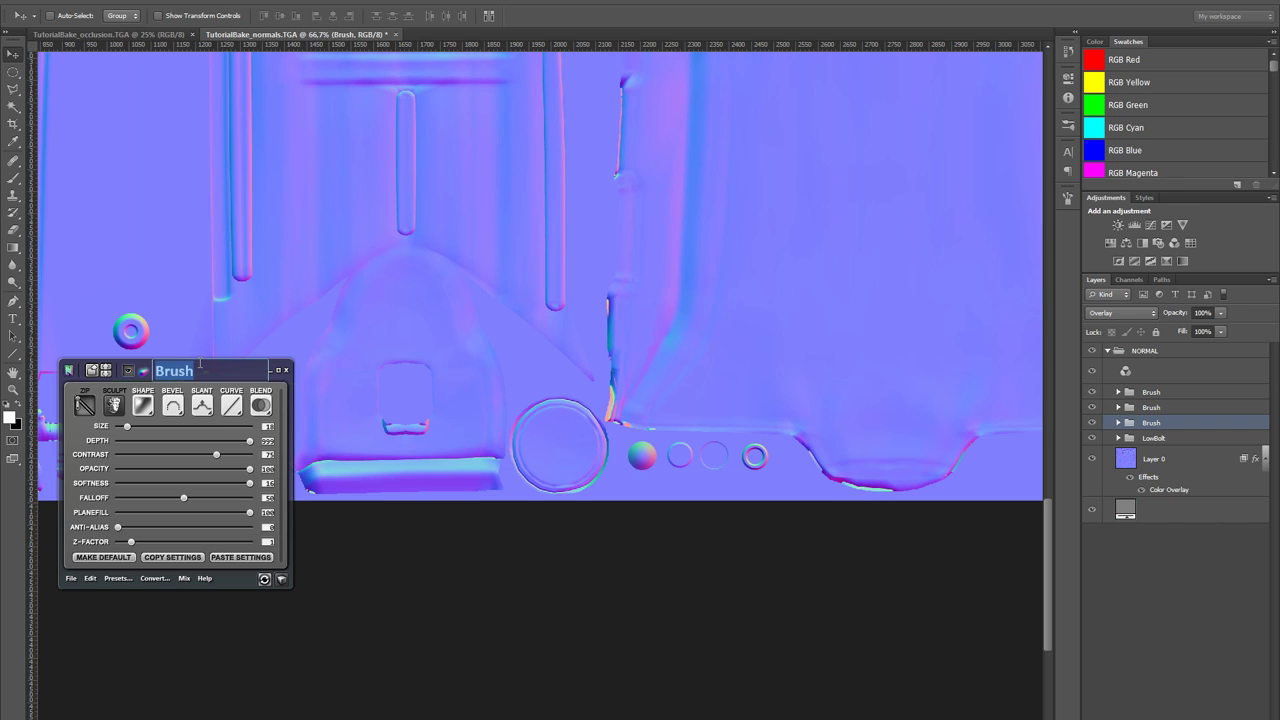
type("RoundBolt")
key("Return")
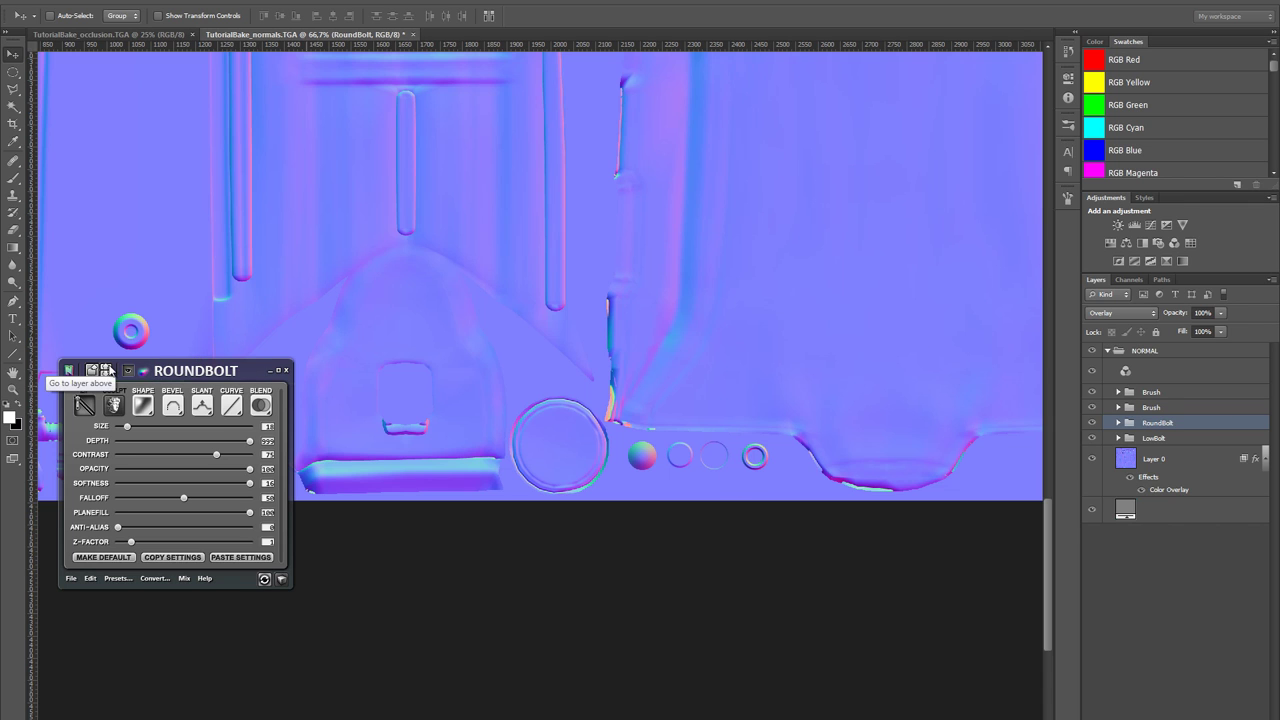
- Go to the faint ring's Brush group above RoundBolt and rename it as SubtleIndent
left_click(108, 371)
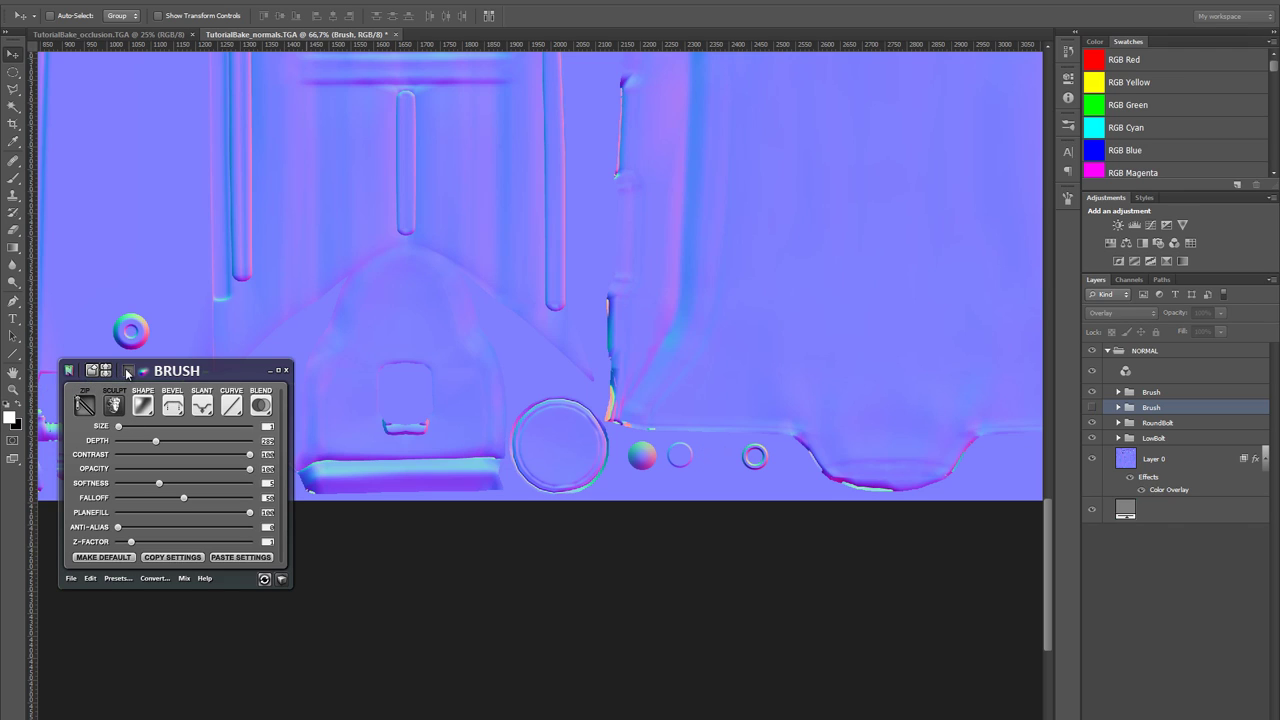
double_click(176, 372)
type("SubtleI")
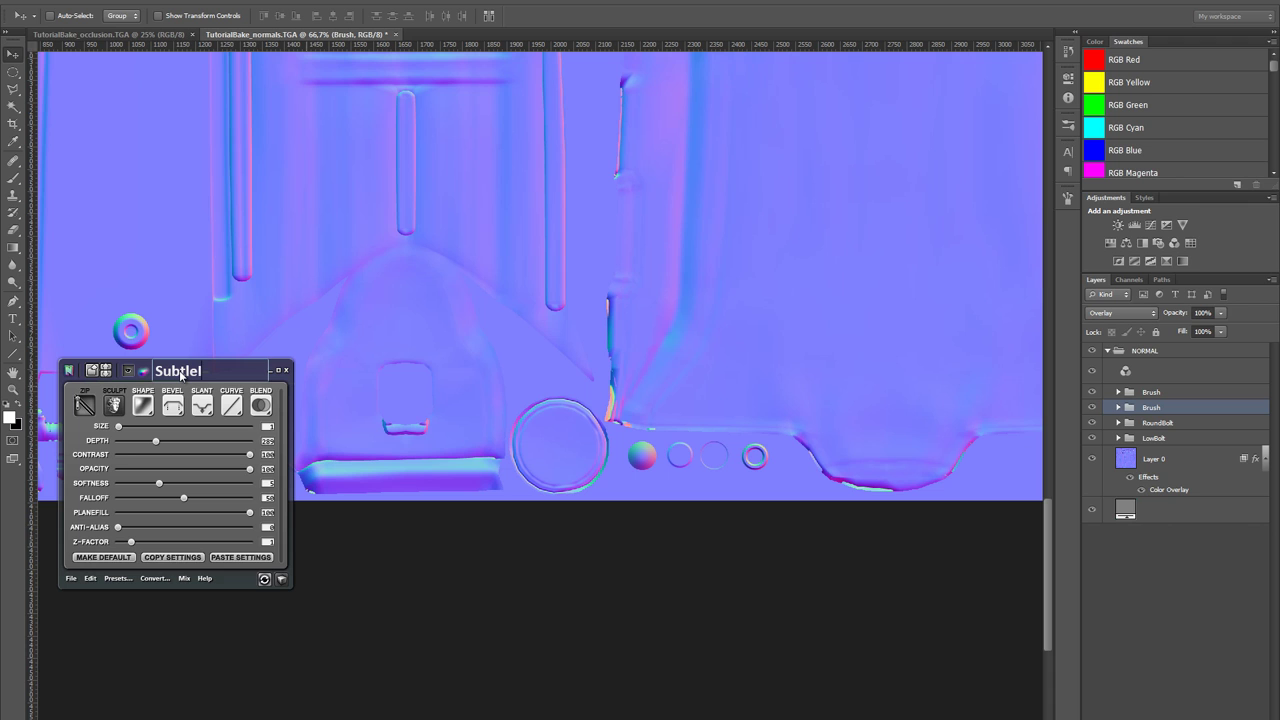
type("ndent")
key("Return")
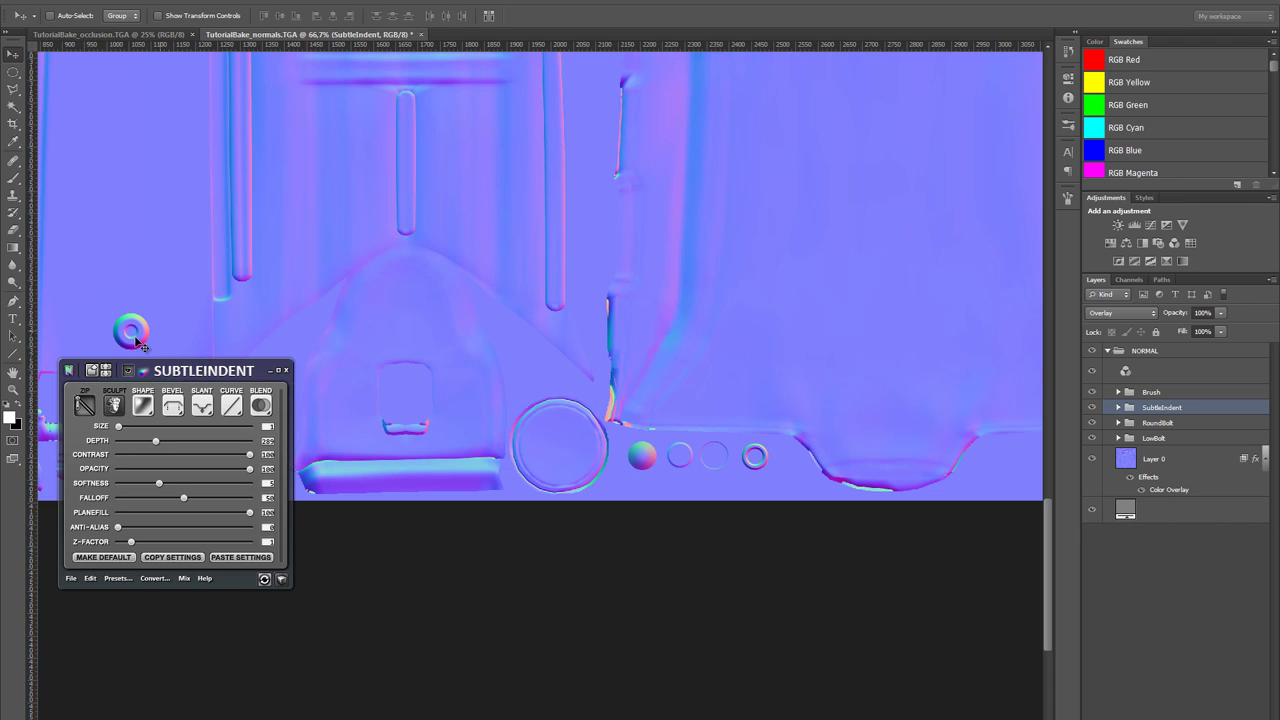
- Go to the remaining Brush group above SubtleIndent in nDo2 and rename it as HollowBolt
left_click(106, 370)
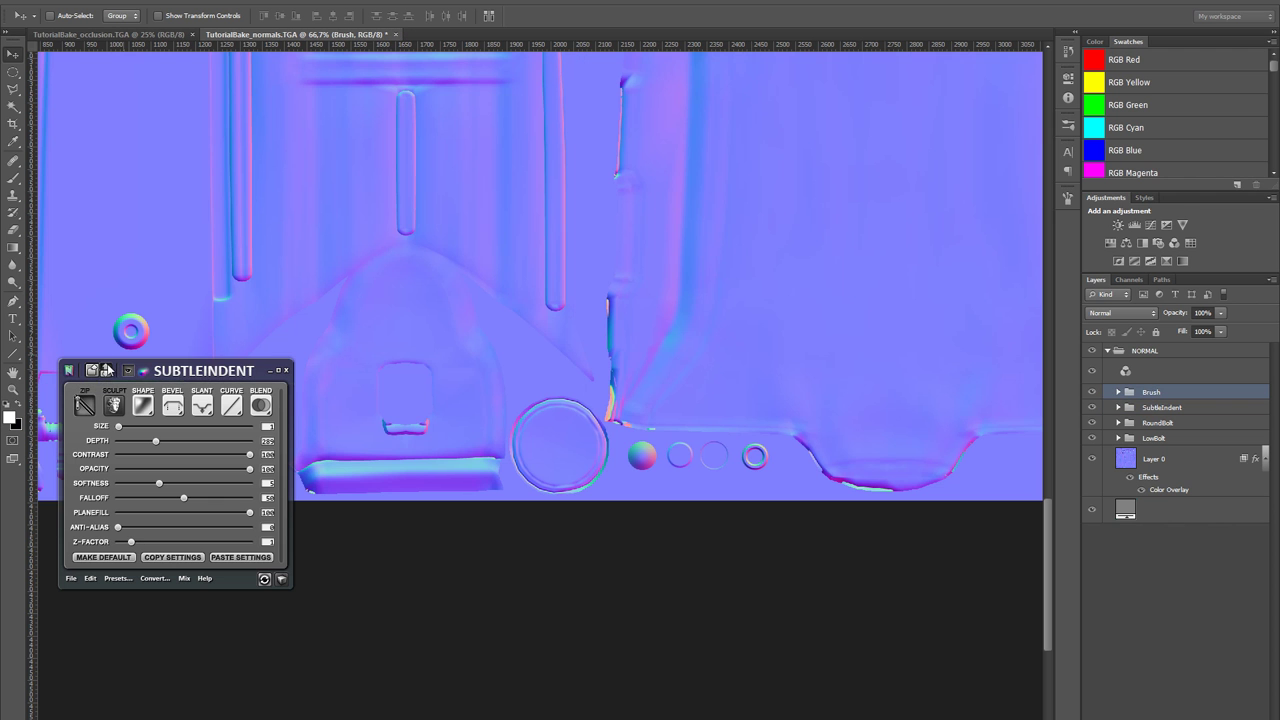
double_click(178, 372)
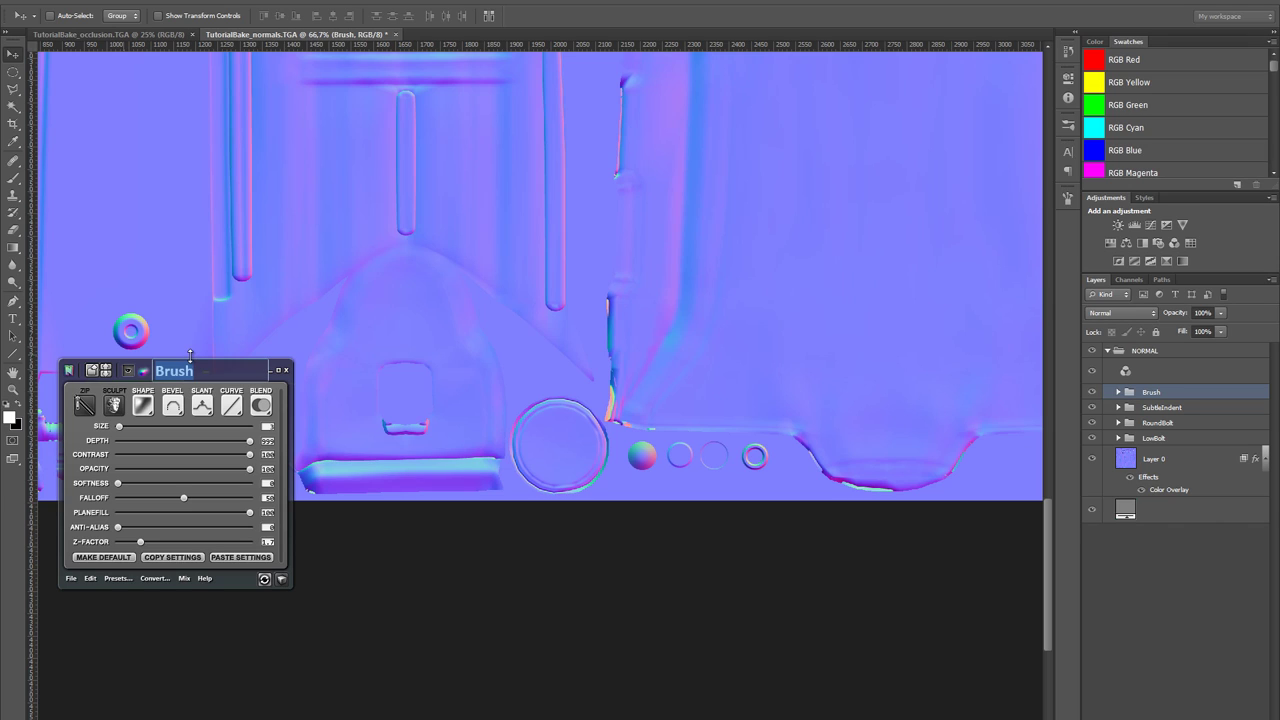
type("HollowBolt")
key("Return")
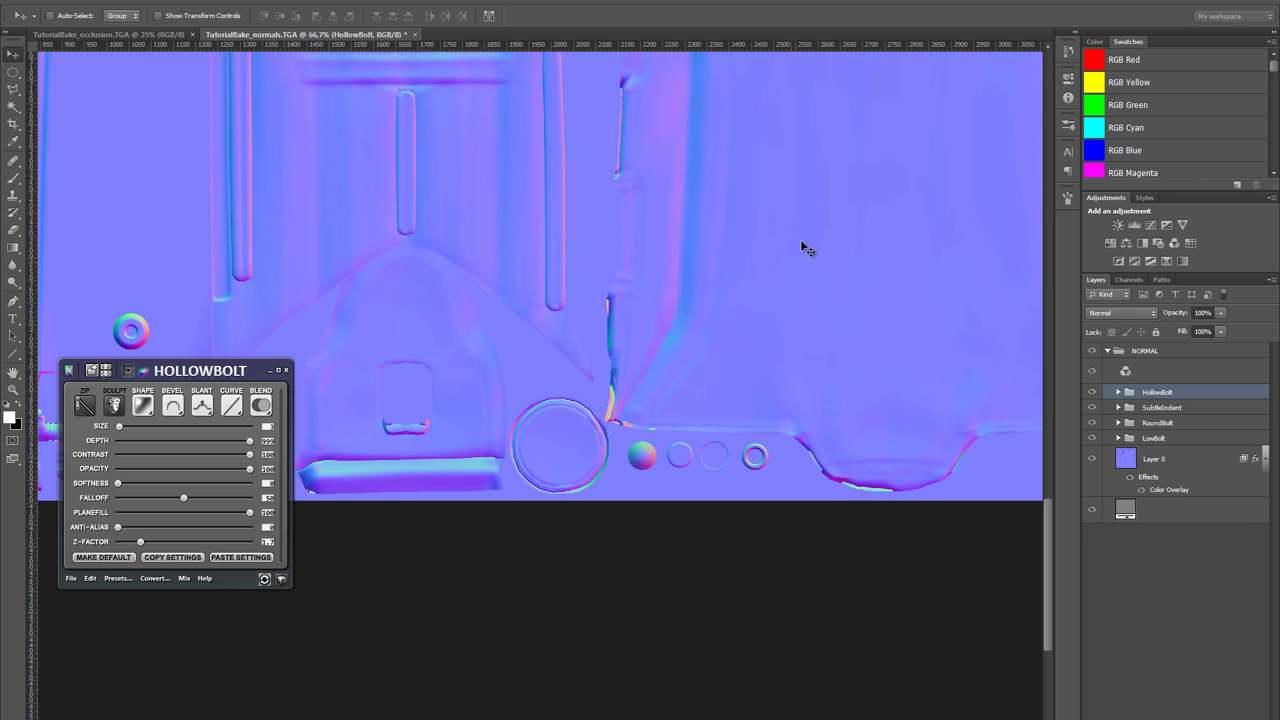
- Stop sculpting on the LowBolt layer and show the normal map in nDo2's 3D previewer
left_click_drag(451, 283, 603, 322)
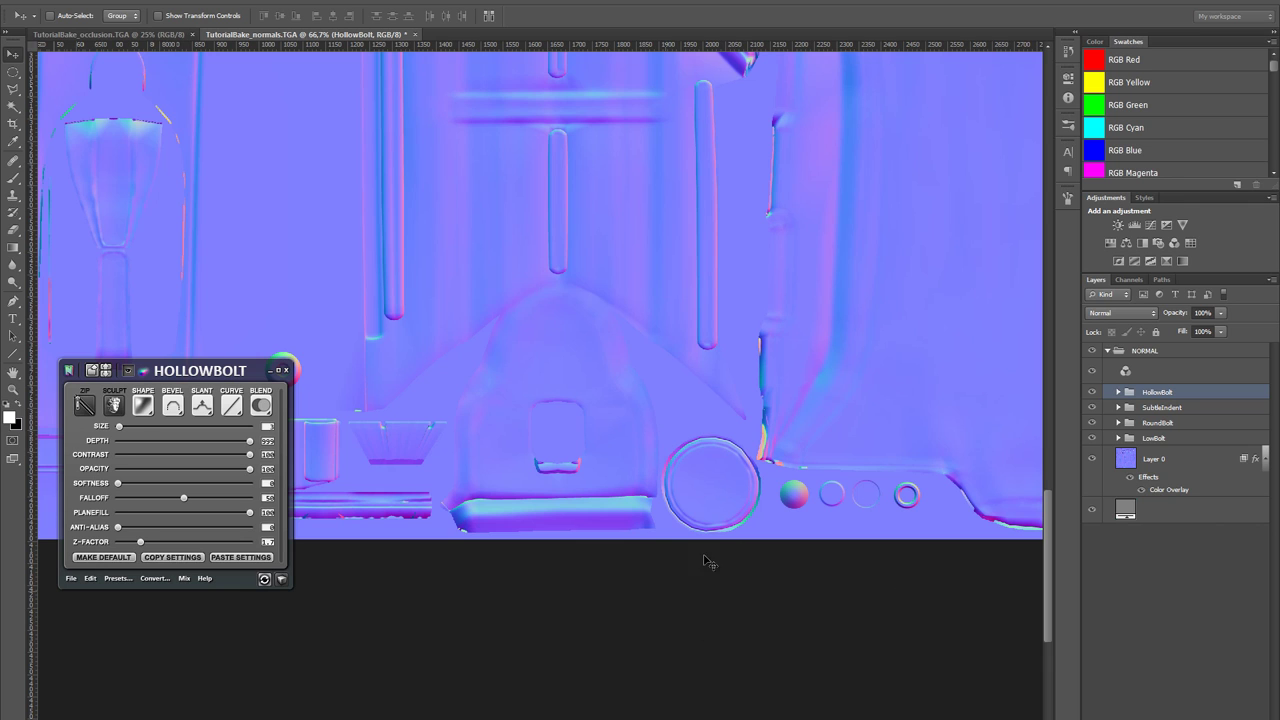
left_click_drag(758, 408, 732, 448)
left_click(623, 406, "alt")
left_click_drag(557, 341, 597, 399)
key("alt+Tab")
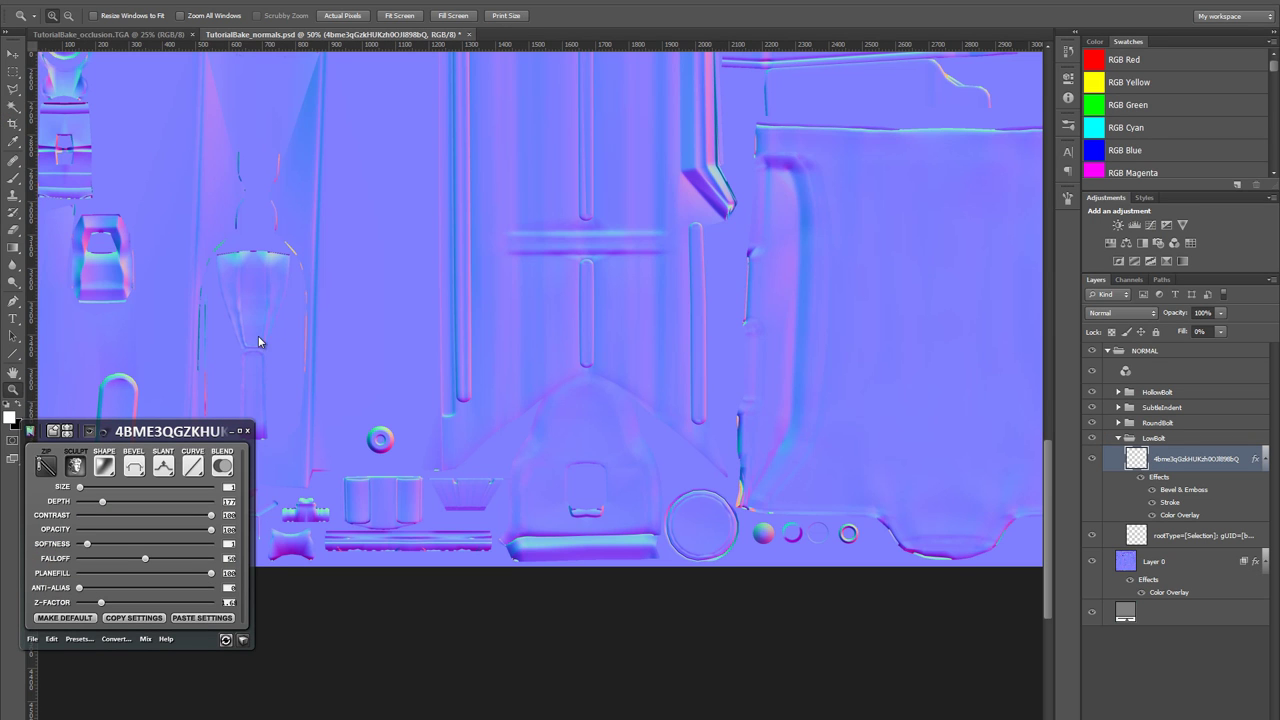
left_click(77, 464)
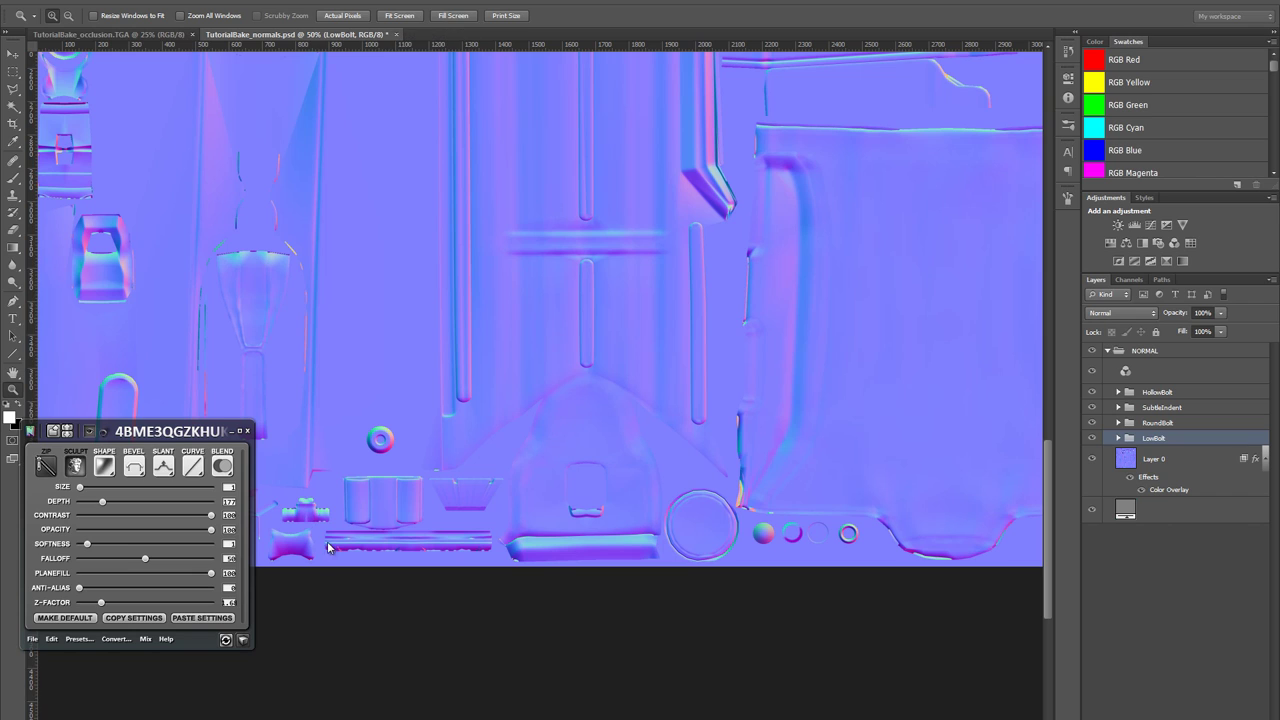
left_click(244, 640)
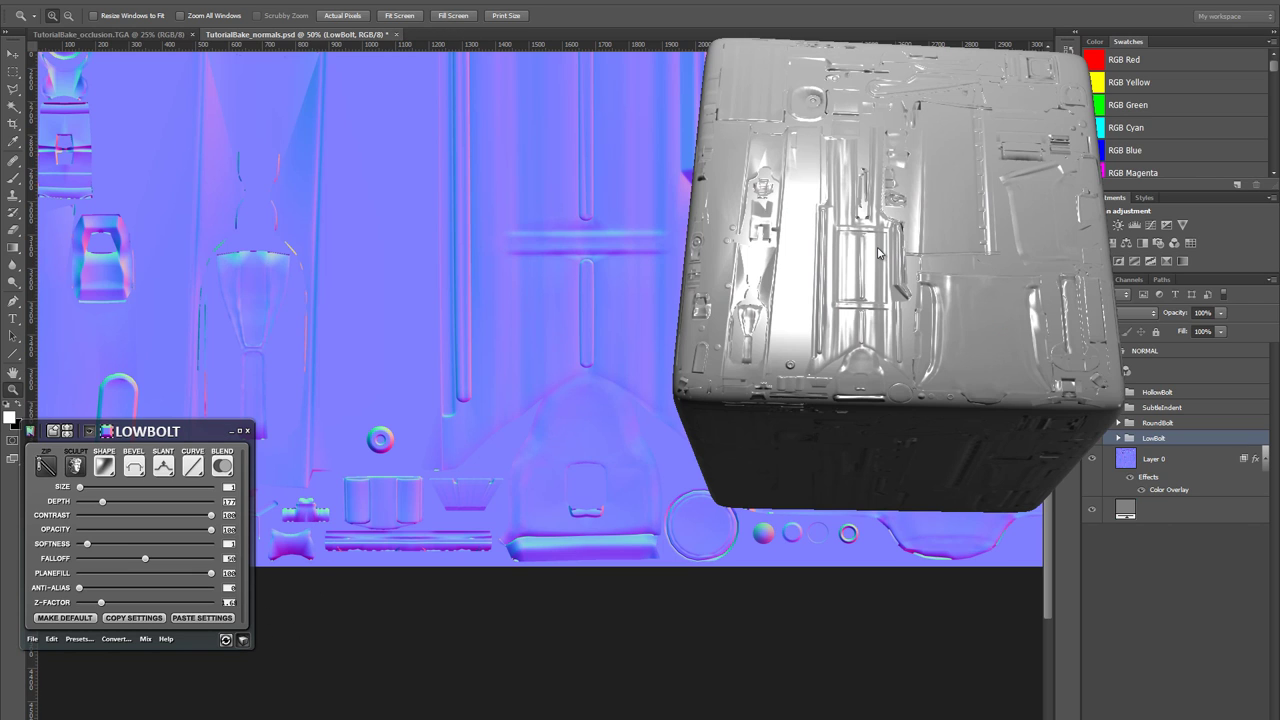
left_click_drag(878, 248, 892, 232)
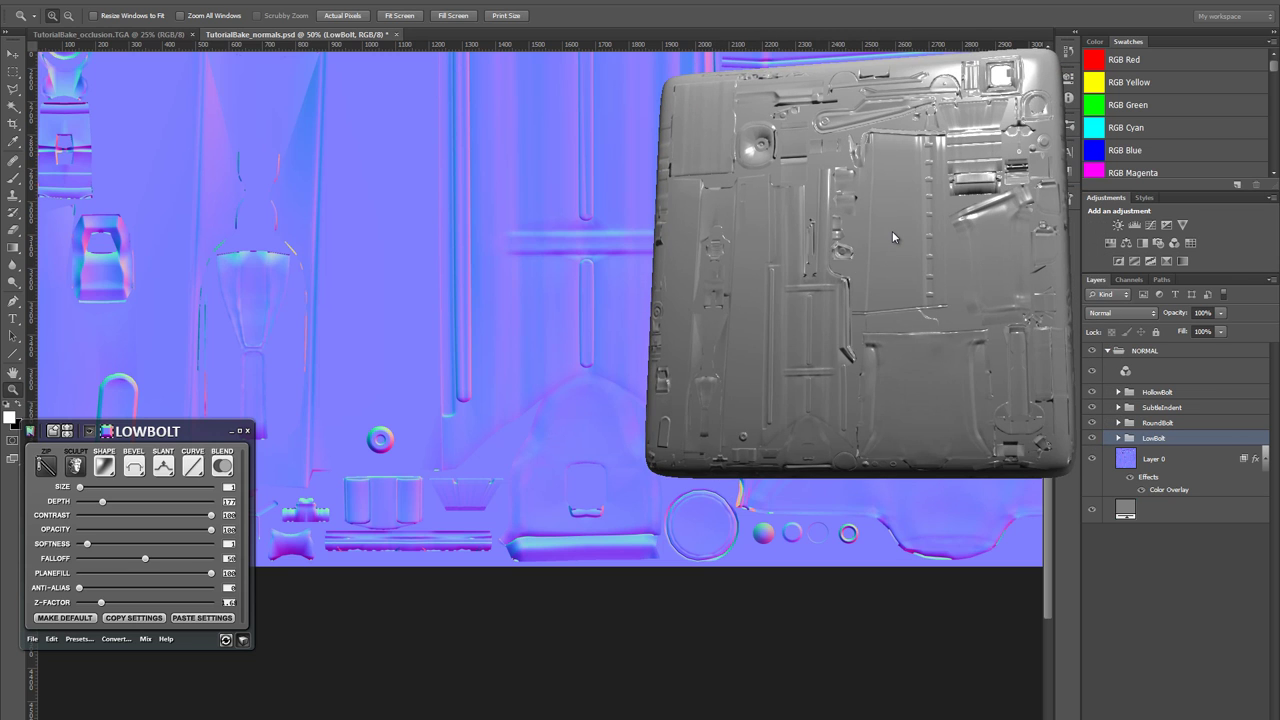
right_click(892, 231)
left_click(921, 245)
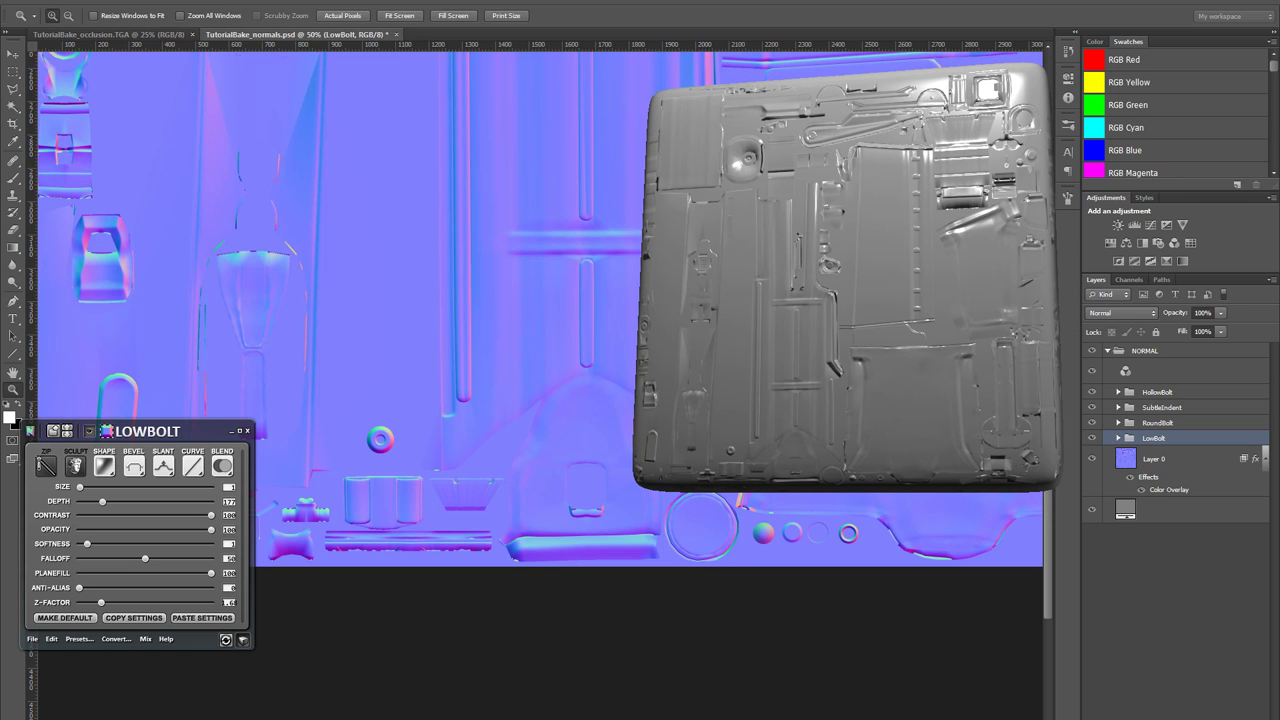
- Switch to Maya and close the Materials List, leaving the selected low-poly rifle in view
mouse_move(225, 718)
left_click(284, 688)
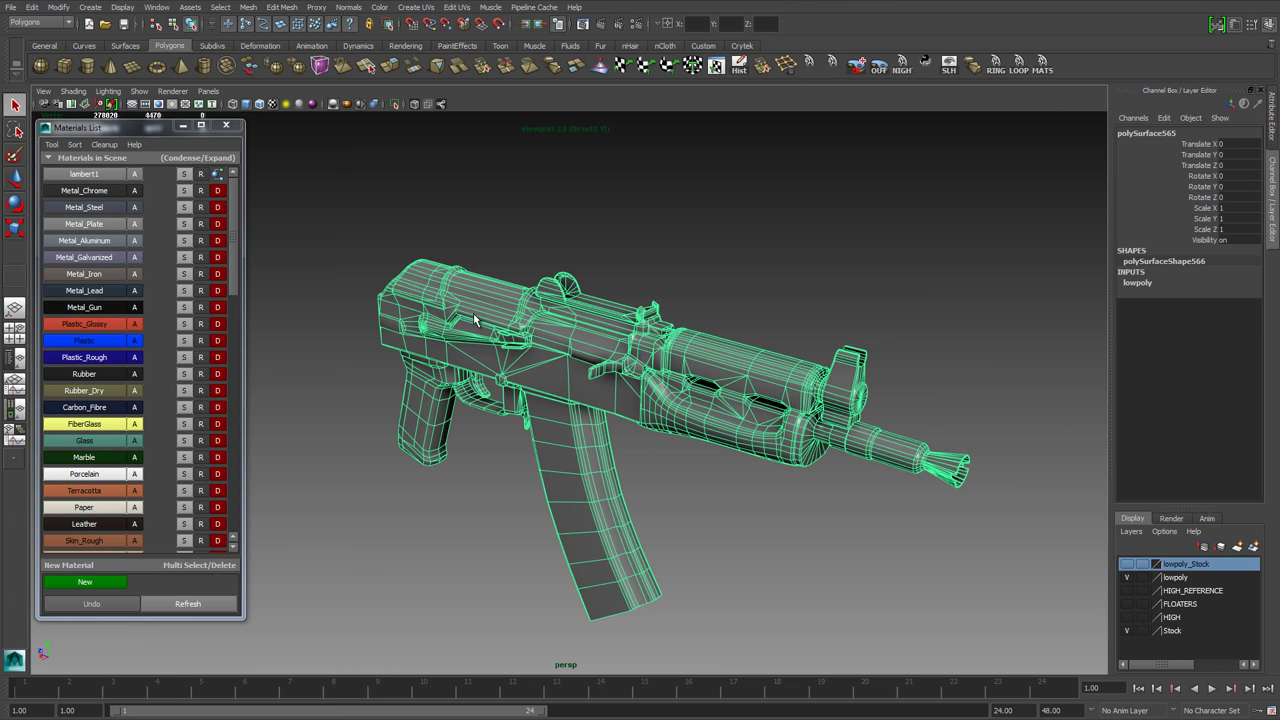
left_click_drag(447, 325, 474, 310)
left_click(227, 126)
left_click_drag(378, 302, 389, 326)
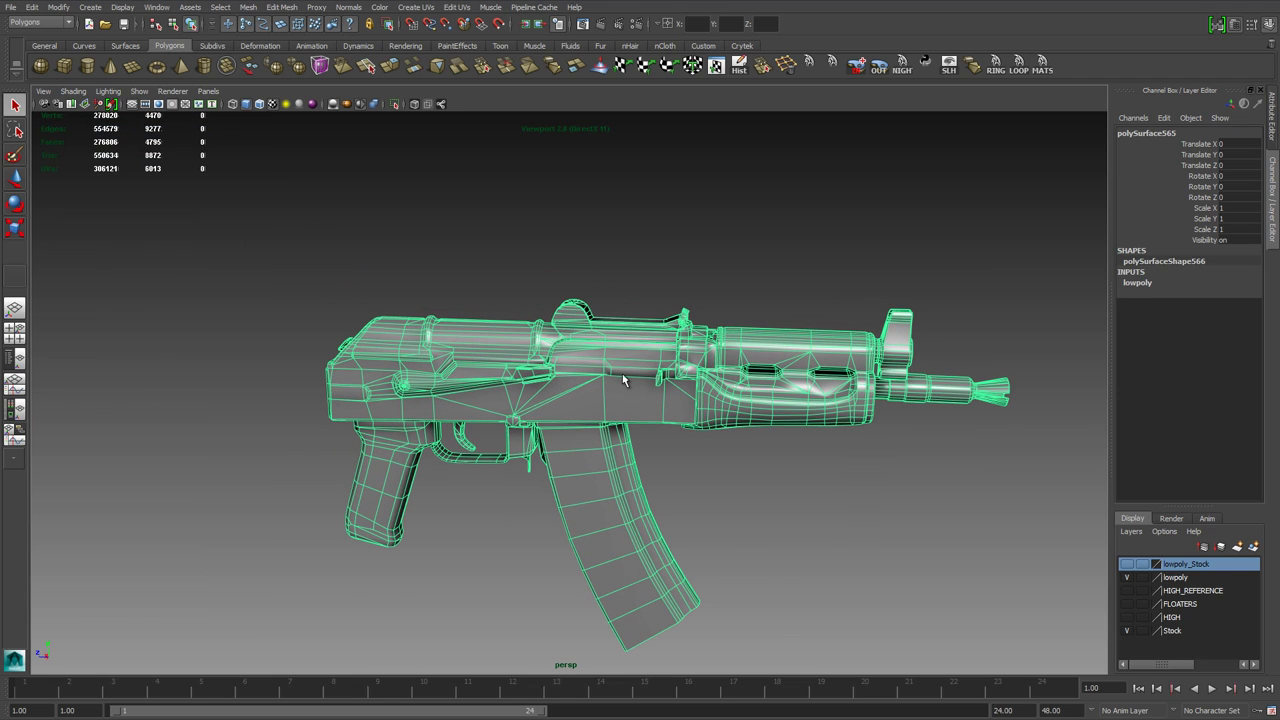
- Start exporting the selected rifle mesh with FBX export as the file type
left_click(15, 7)
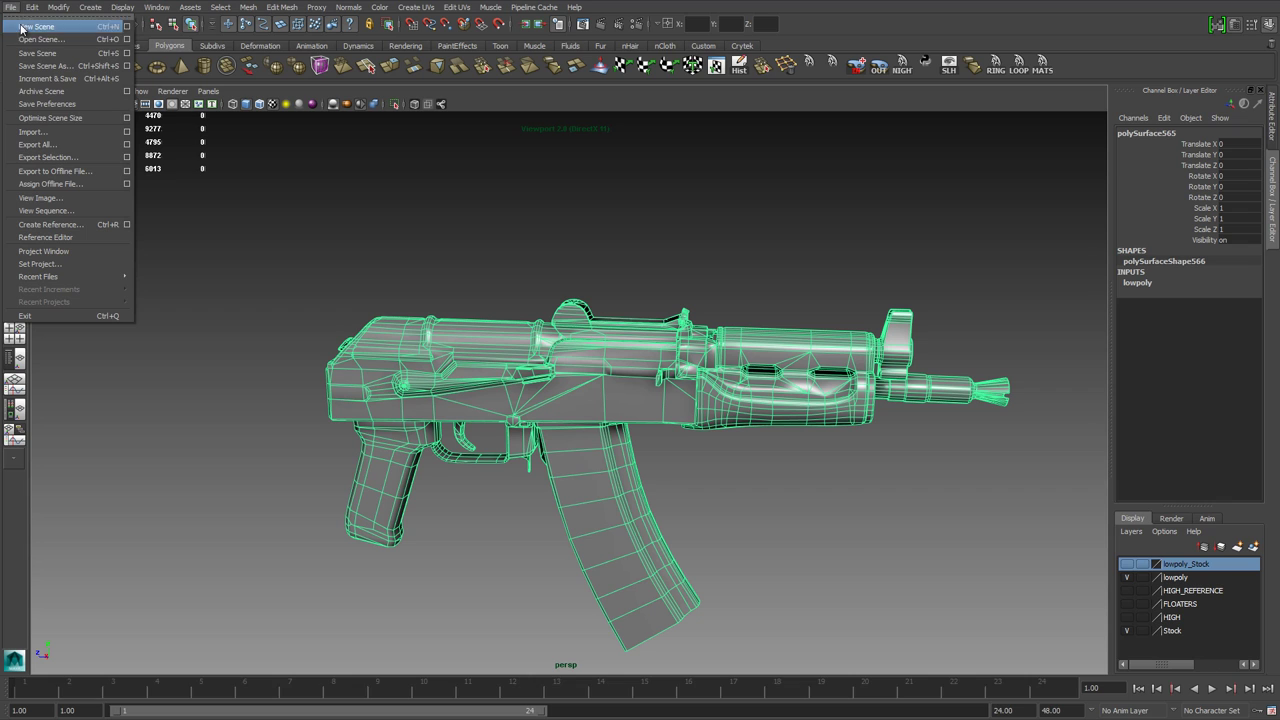
left_click(62, 162)
left_click(277, 600)
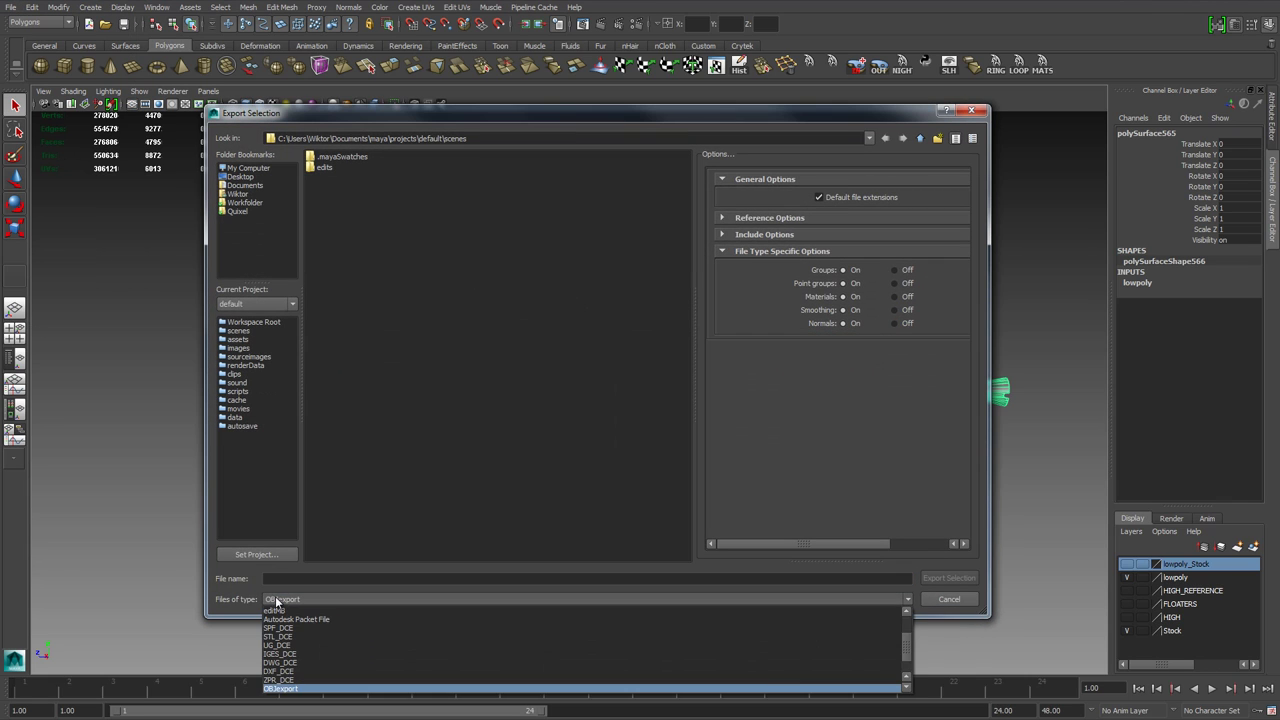
left_click(304, 666)
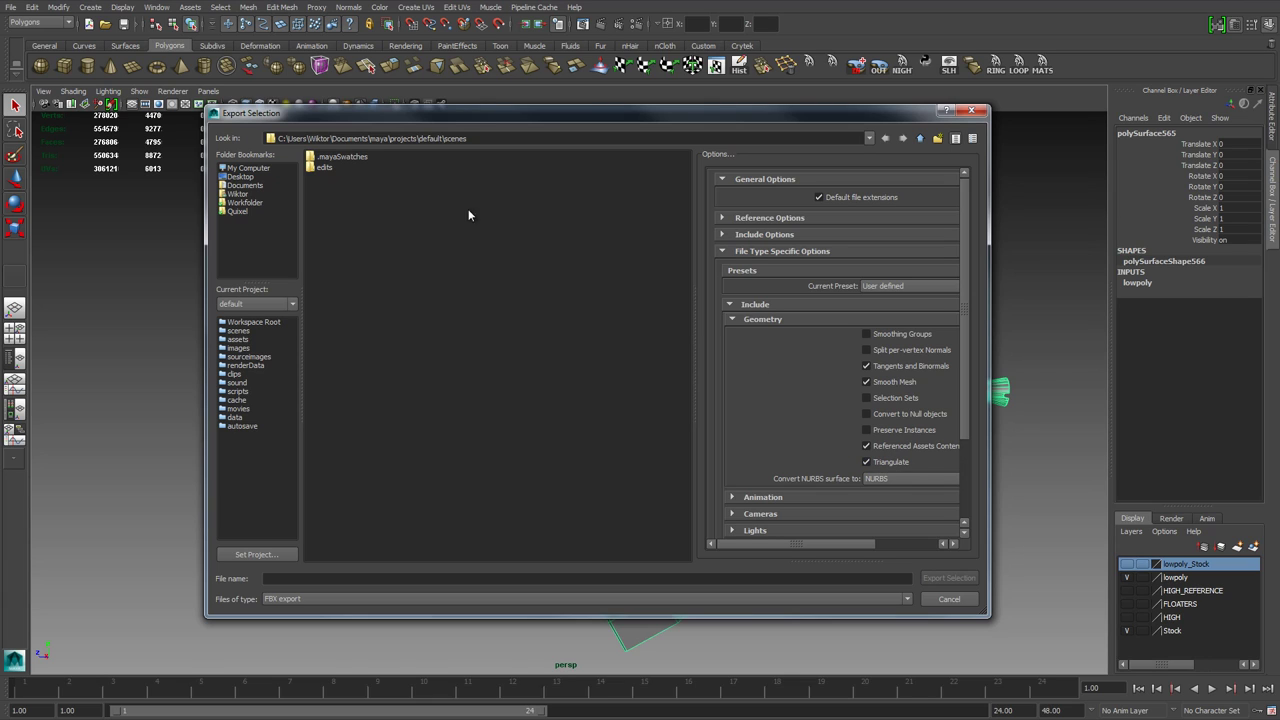
- Export the mesh as PreviewerMesh into the Tutorial Bakes folder of Quixel's Video Production\nDo2 Full-Length project, and return to Photoshop
left_click(238, 211)
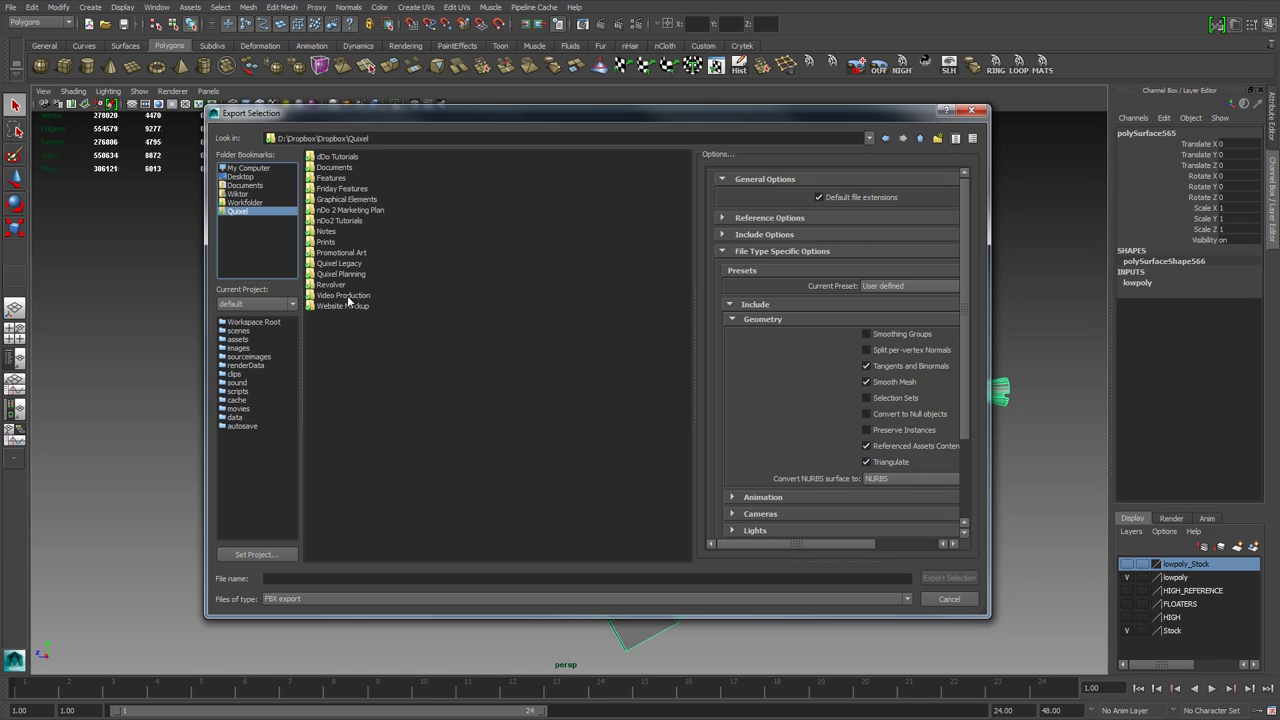
double_click(347, 297)
double_click(340, 157)
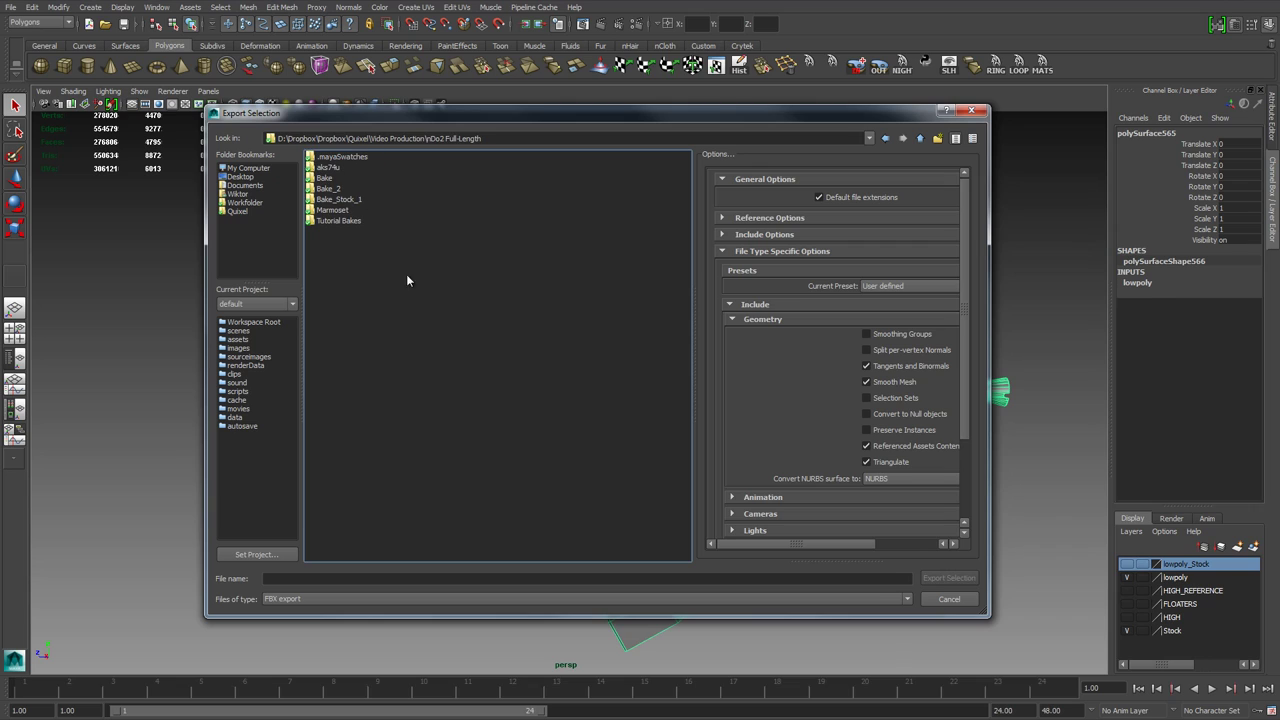
double_click(340, 221)
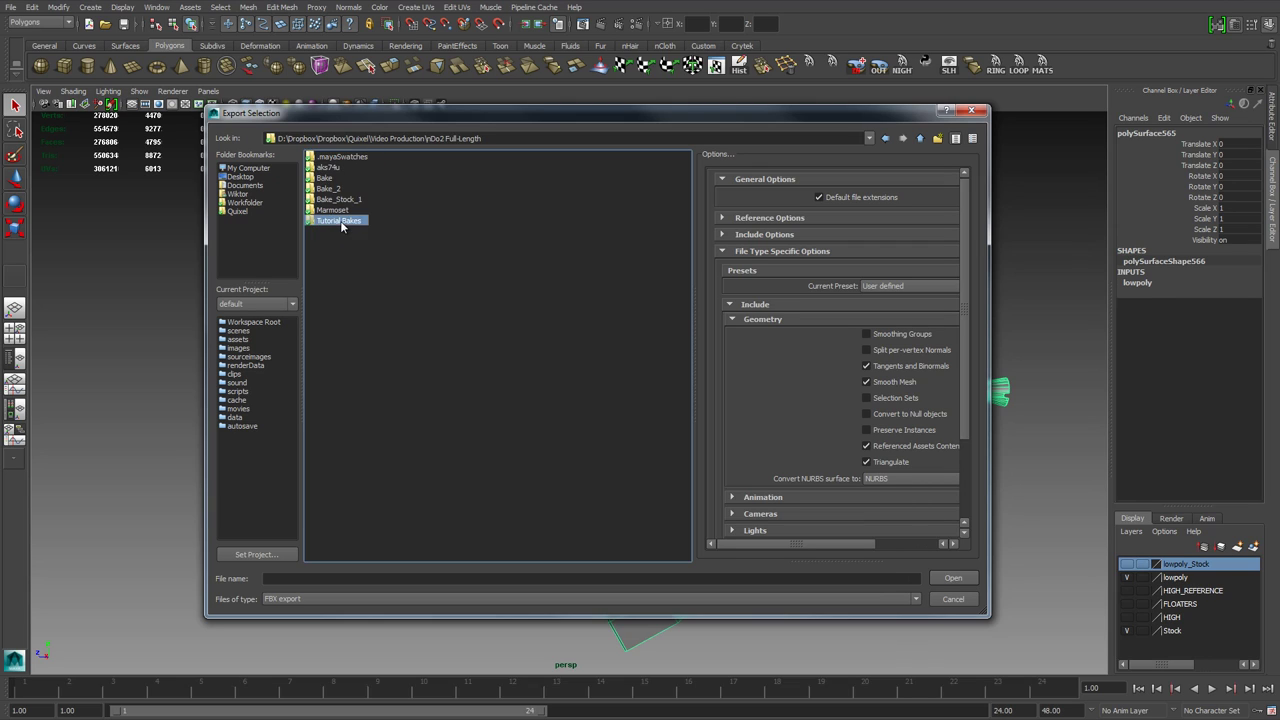
left_click(362, 578)
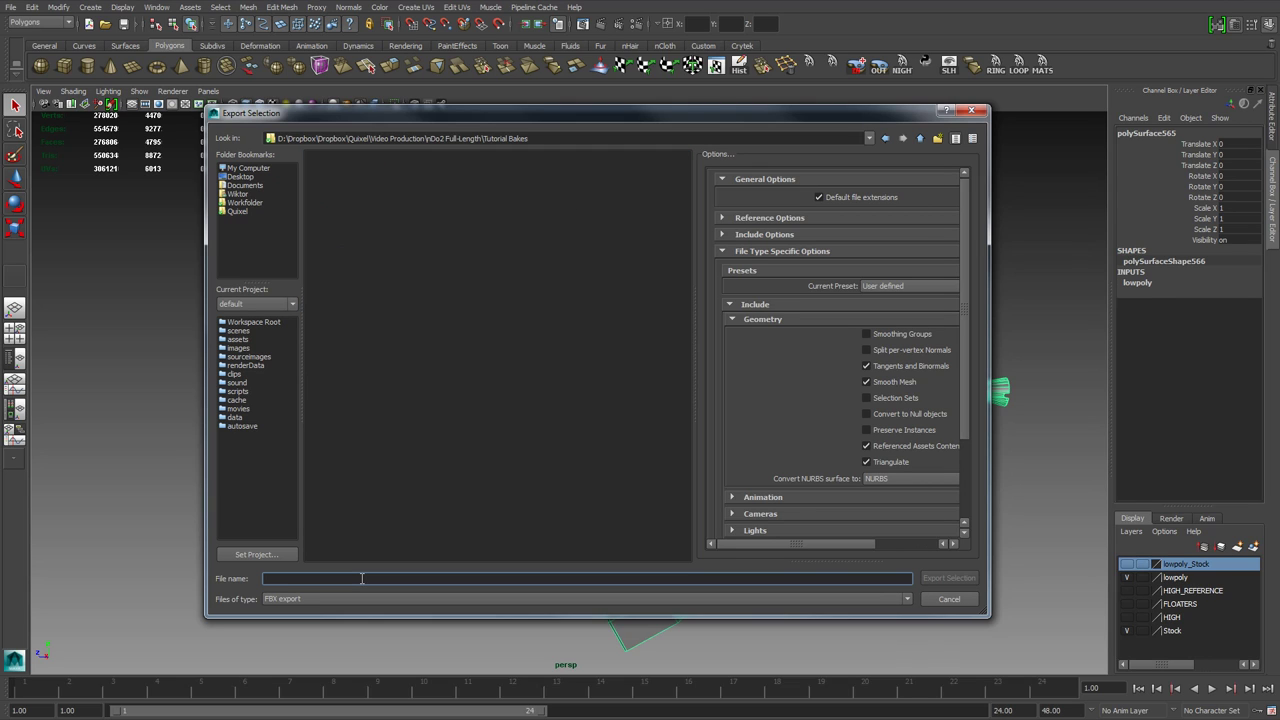
type("PreviewerMesh")
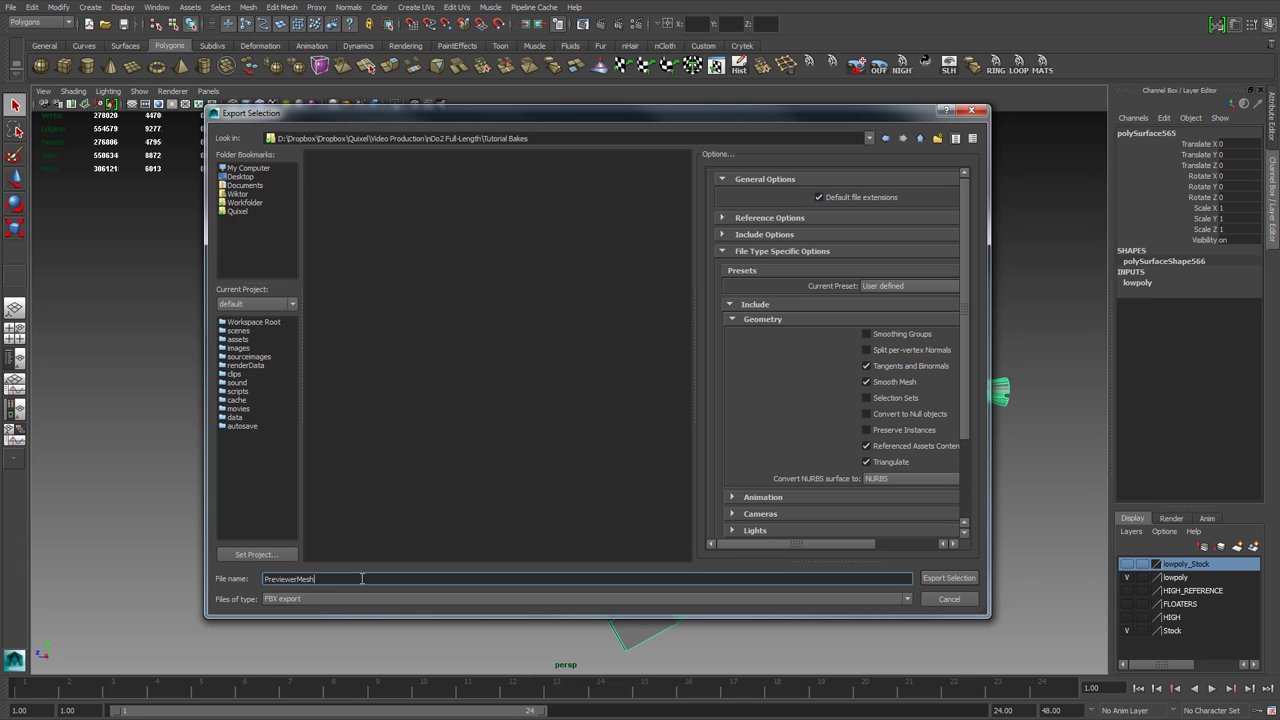
key("Return")
left_click(361, 579)
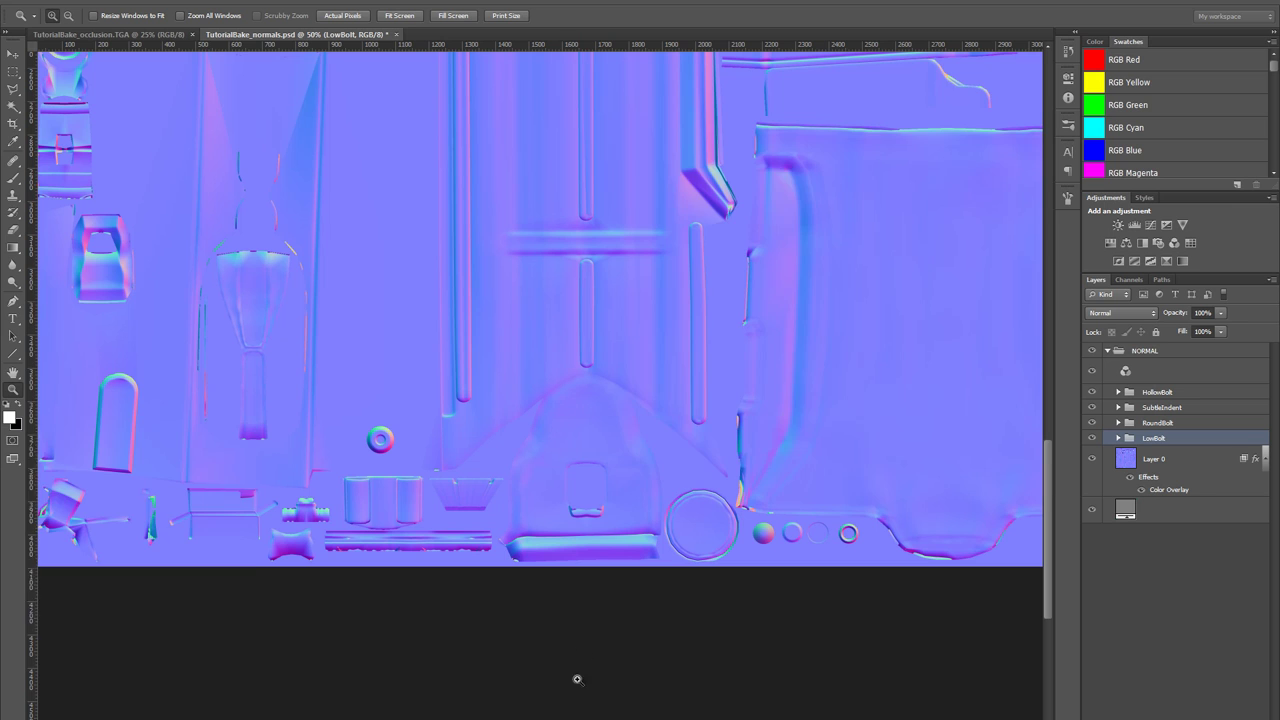
- Load the exported PreviewerMesh FBX from the Tutorial Bakes folder as the previewer's custom mesh
right_click(860, 243)
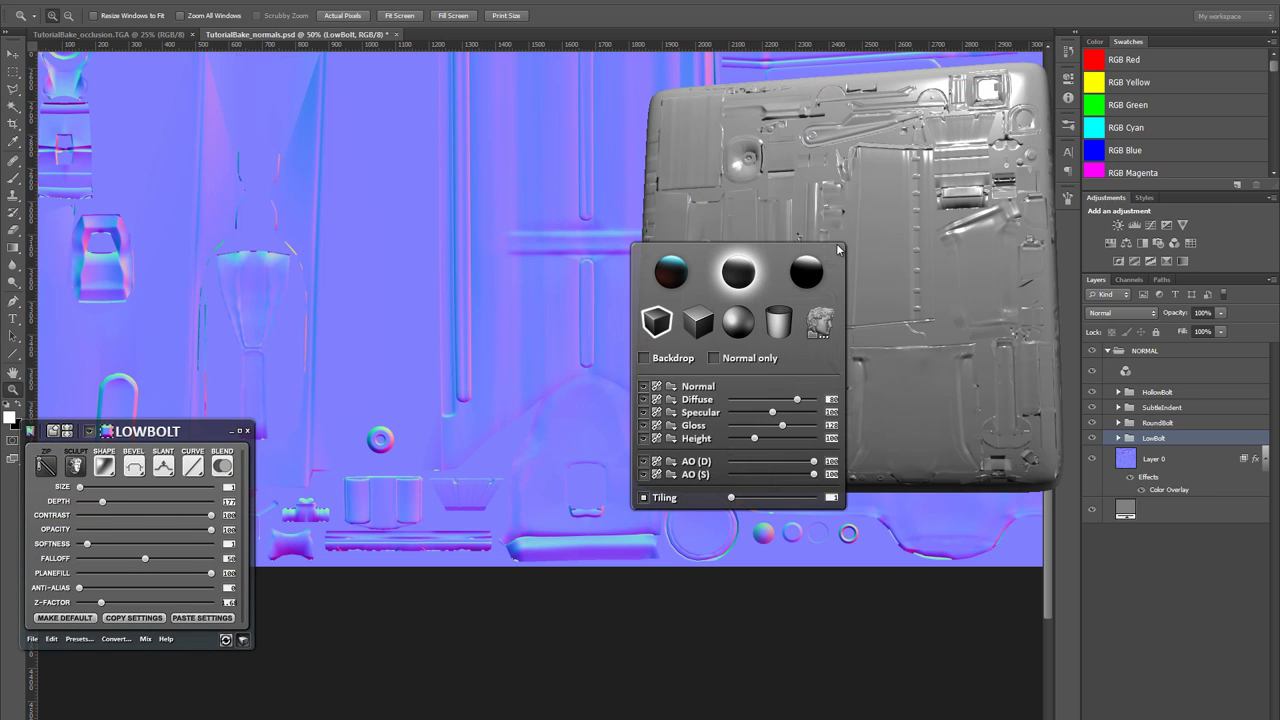
left_click(822, 321)
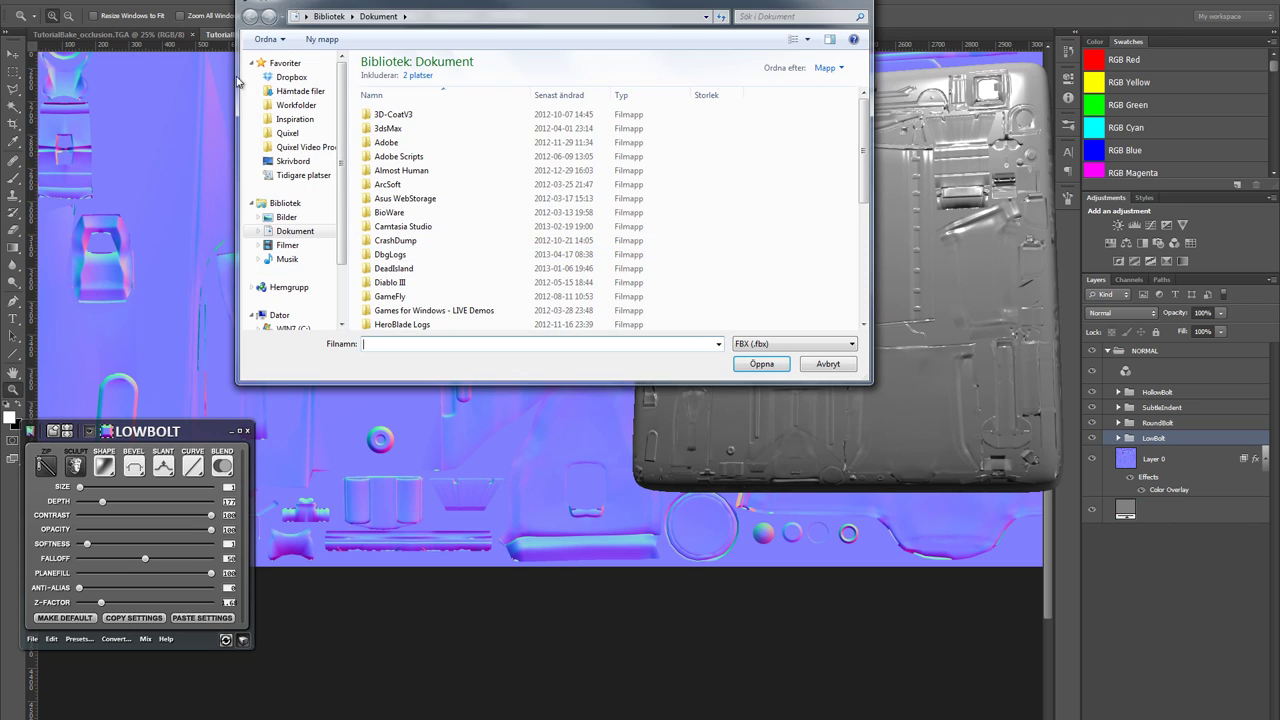
left_click(287, 133)
double_click(410, 274)
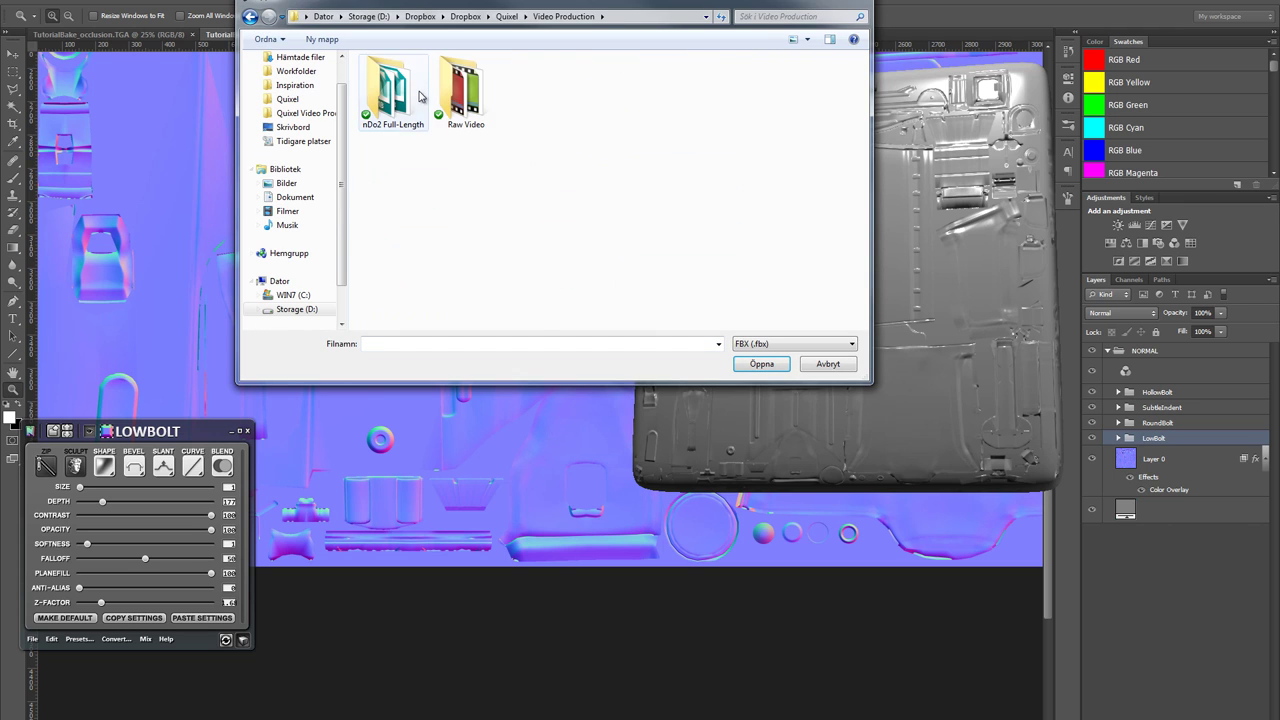
double_click(393, 92)
double_click(830, 92)
double_click(393, 88)
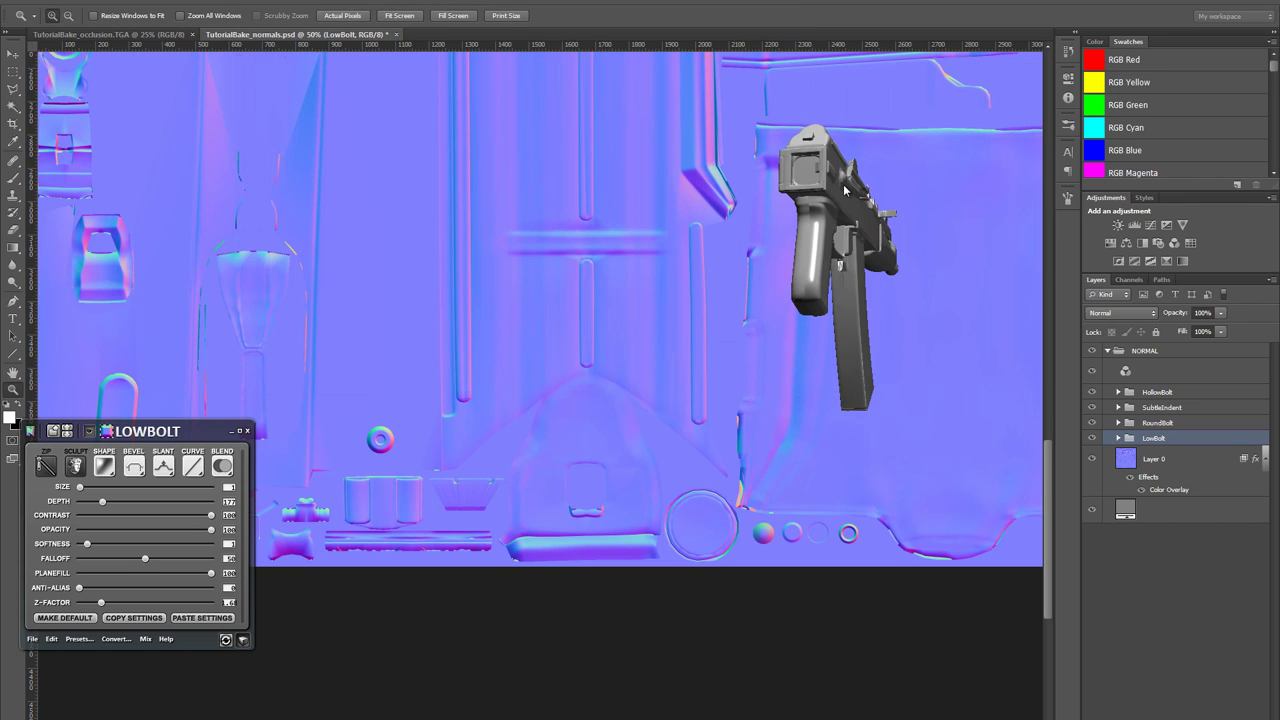
- Examine the rifle in the 3D previewer and compare its receiver details with the AKS-74U reference photo
left_click_drag(844, 190, 820, 301)
scroll(766, 264, "up", 4)
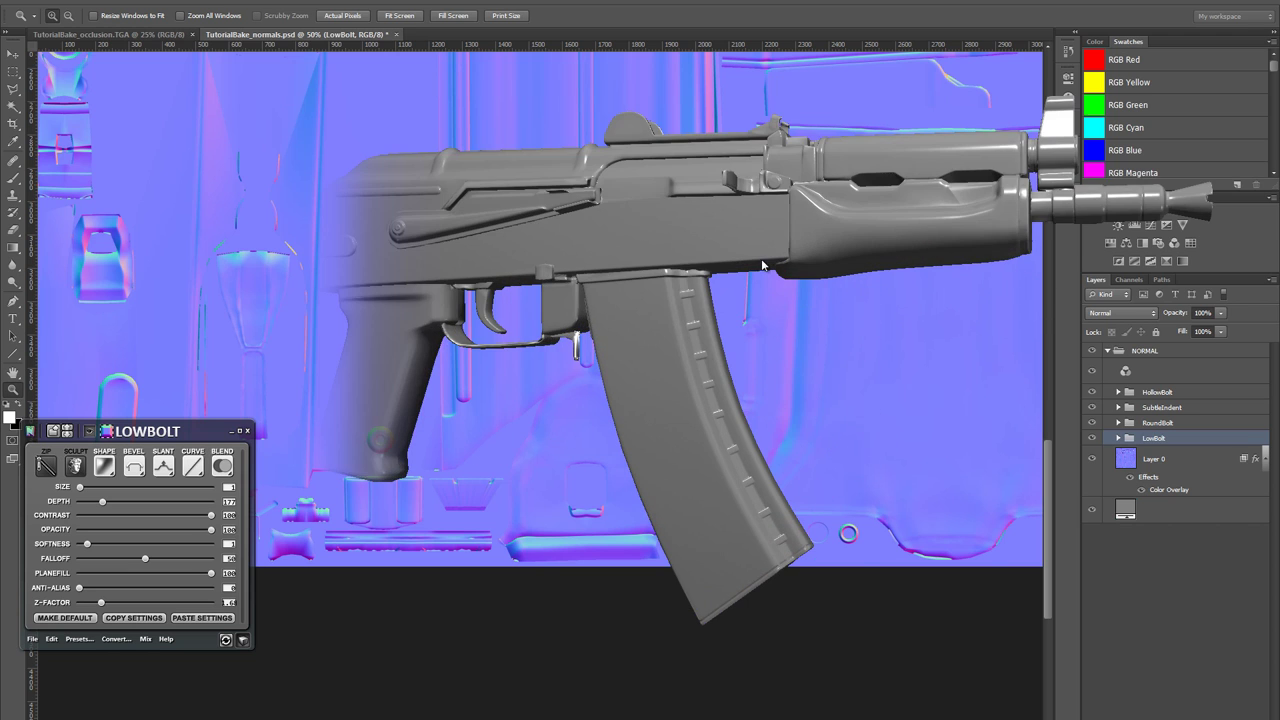
left_click_drag(763, 262, 686, 210)
scroll(827, 232, "down", 1)
scroll(688, 174, "down", 3)
left_click_drag(731, 172, 828, 172)
left_click(679, 718)
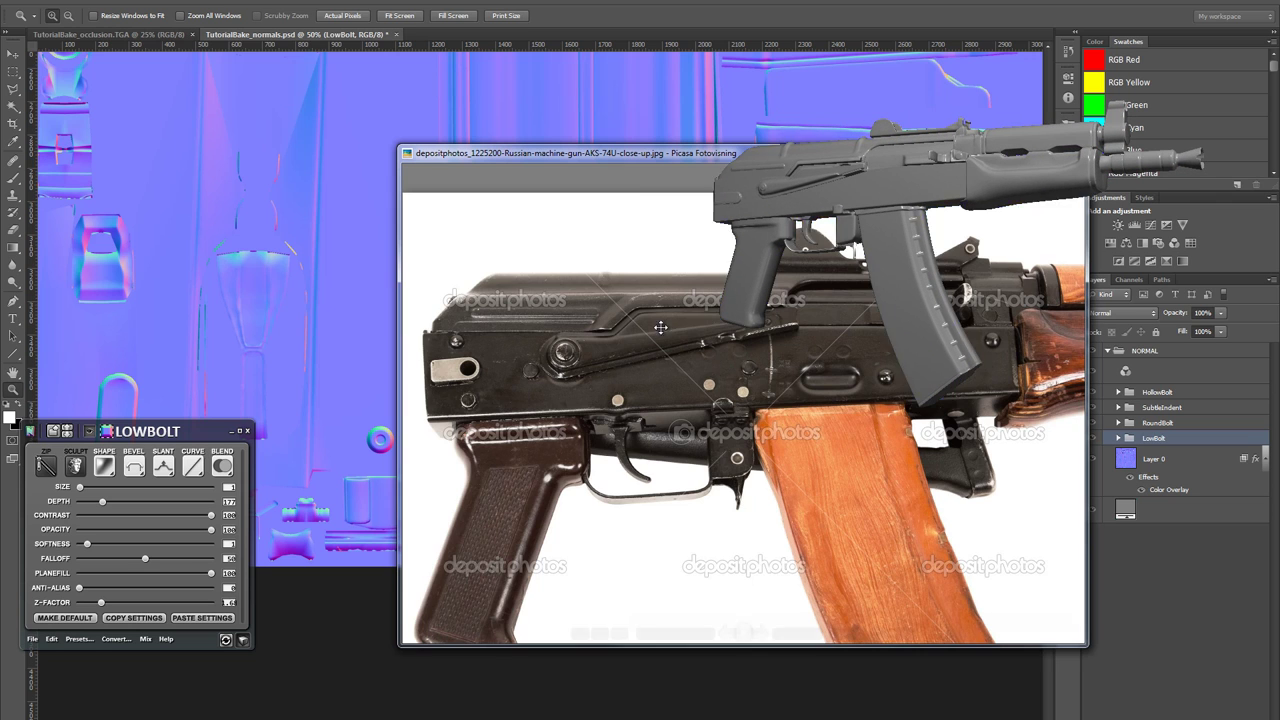
left_click_drag(643, 151, 472, 137)
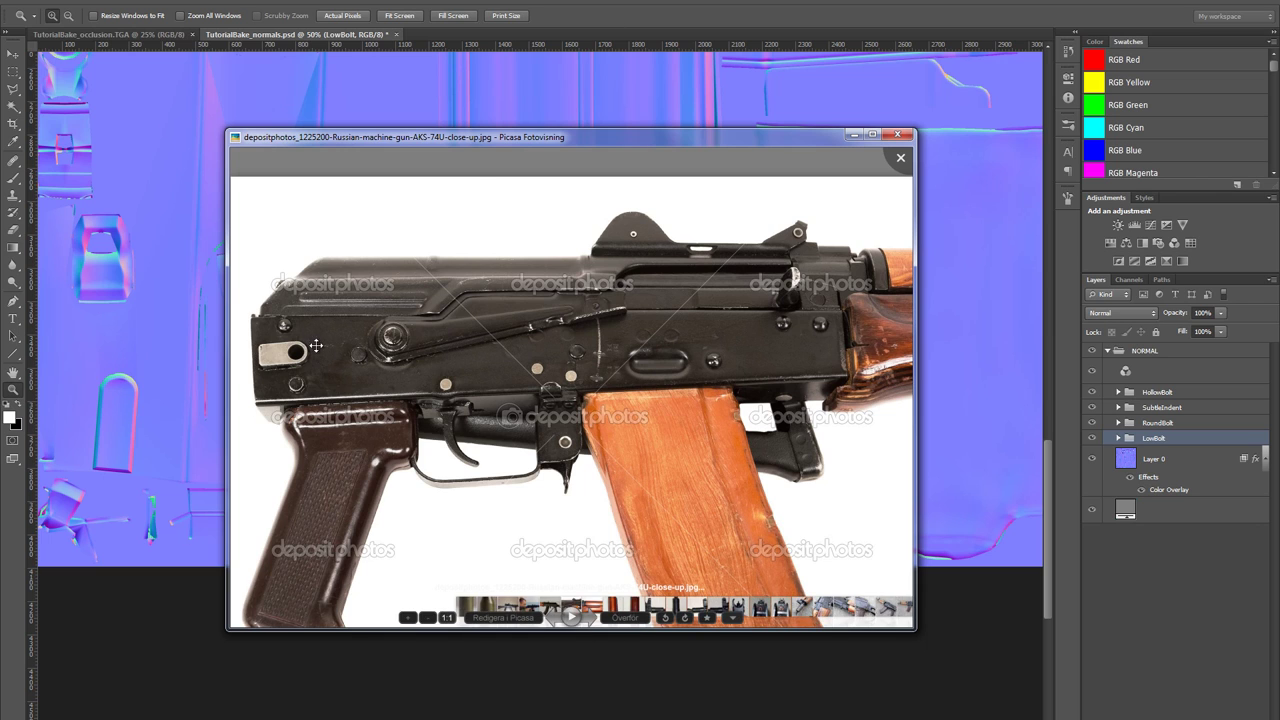
key("Escape")
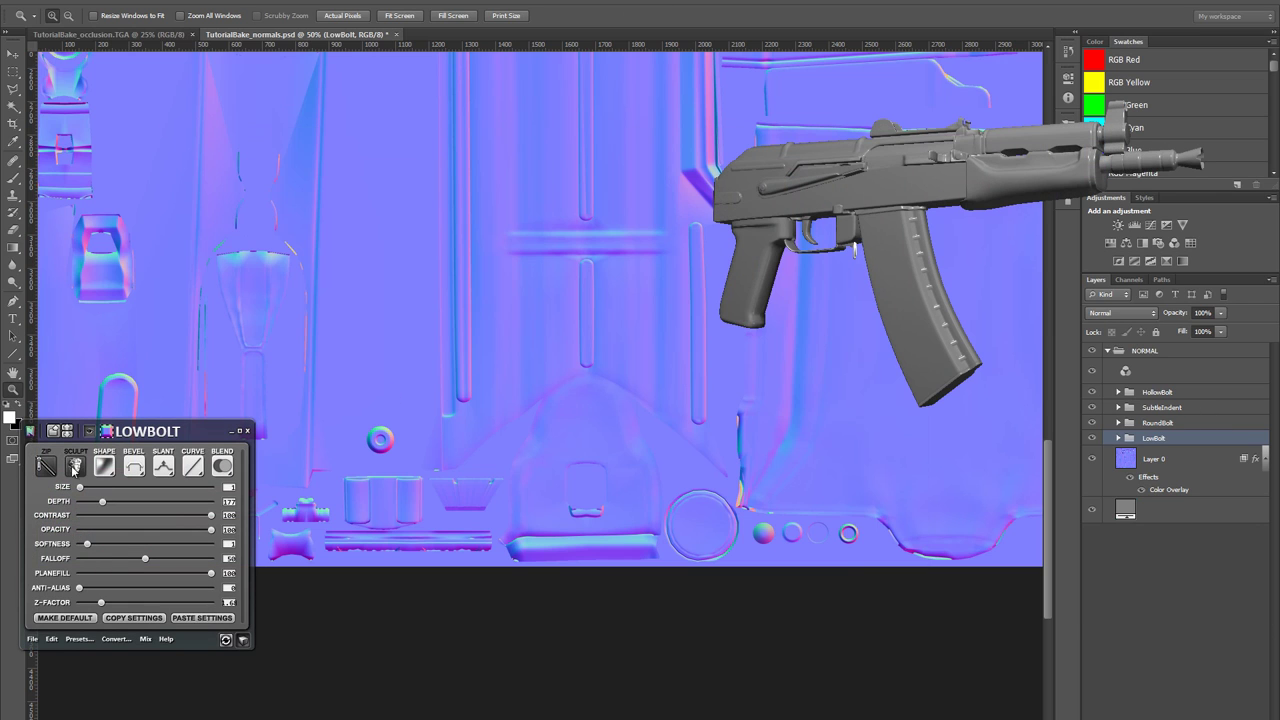
- Resume sculpting on LowBolt and place a copy of its bolt beside the arched shape on the lower part of the map
left_click(74, 466)
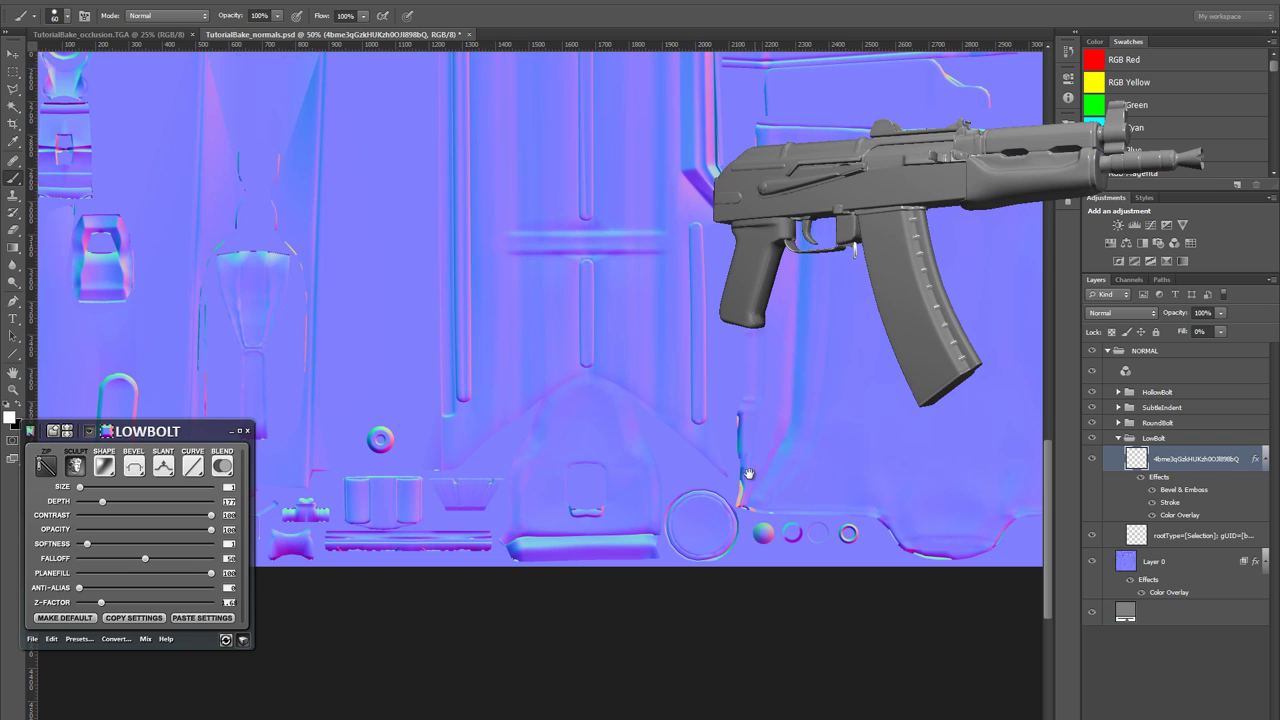
mouse_move(748, 473)
left_mouse_down()
mouse_move(722, 469)
mouse_move(783, 546)
left_mouse_up()
key("m")
left_click_drag(568, 420, 733, 430)
key("v")
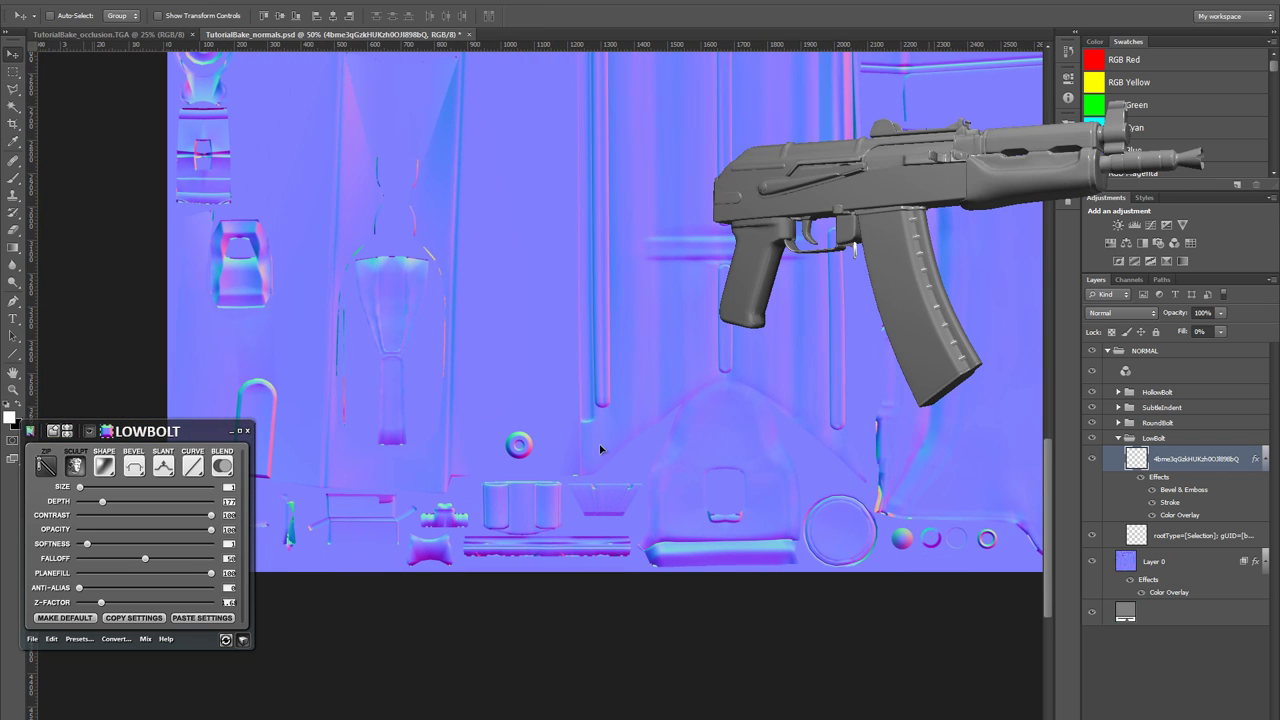
left_click_drag(600, 450, 293, 447)
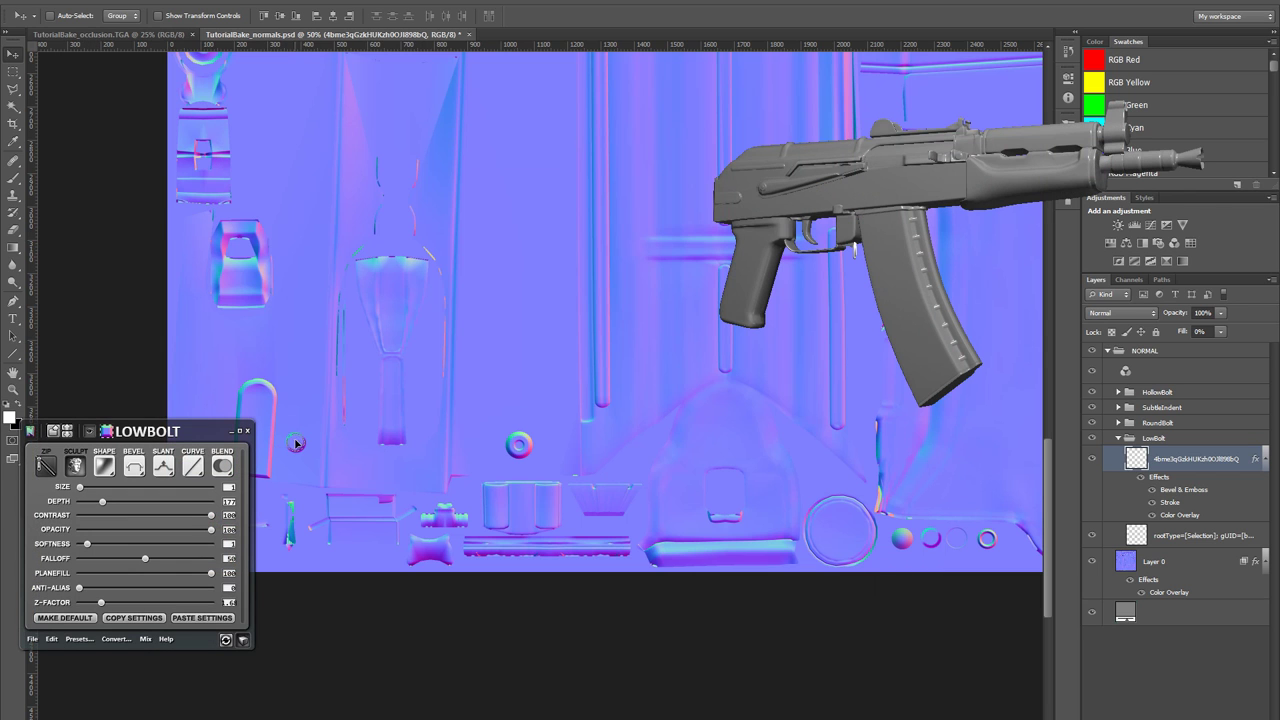
left_click_drag(296, 446, 297, 430)
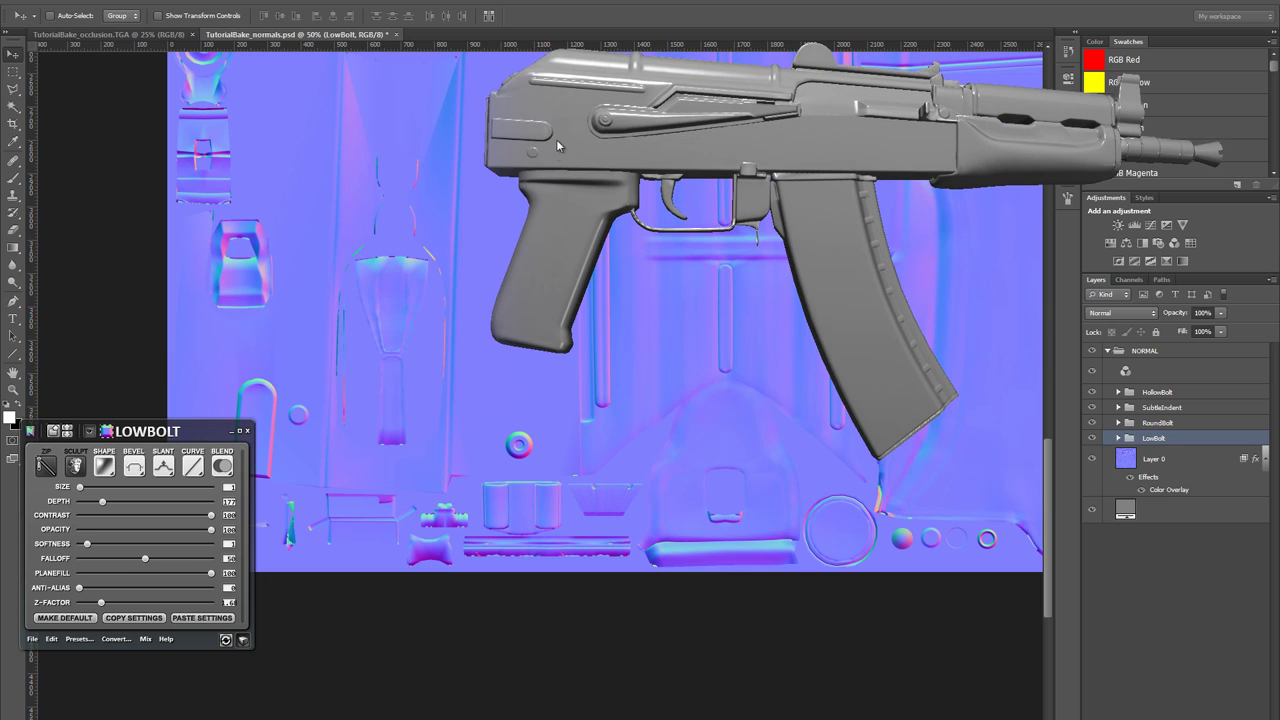
- Check the new low bolt on the 3D rifle against the AKS-74U reference photo
scroll(630, 140, "down", 4)
left_click_drag(748, 177, 706, 38)
key("alt+Tab")
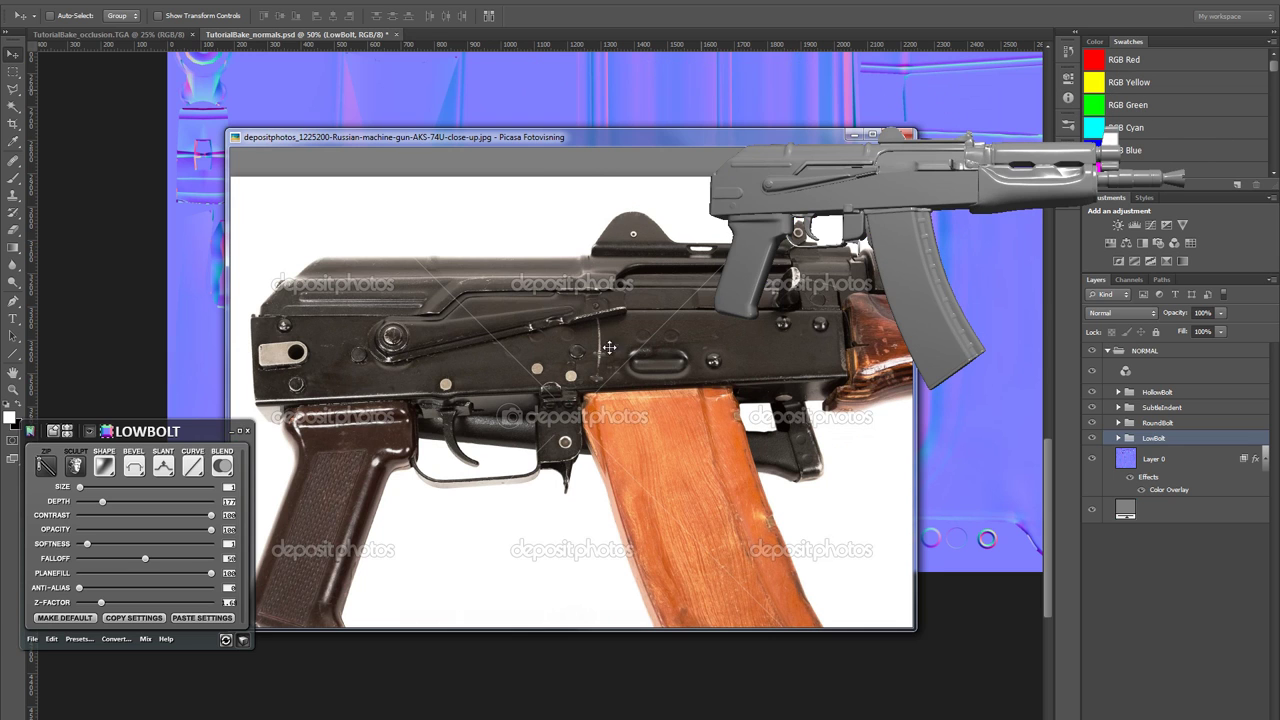
key("alt+Tab")
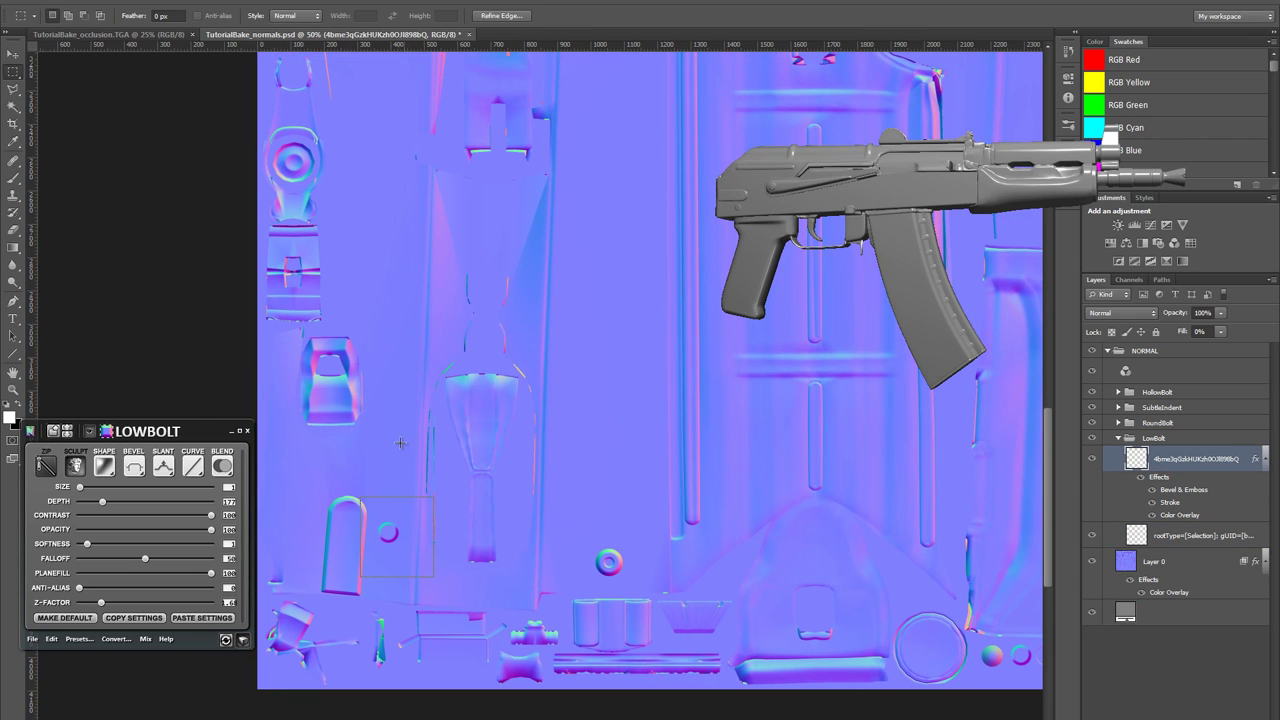
- Place two more copies of the low bolt around the blocky part above the arched shape, one just below it and one higher beside it
key("v")
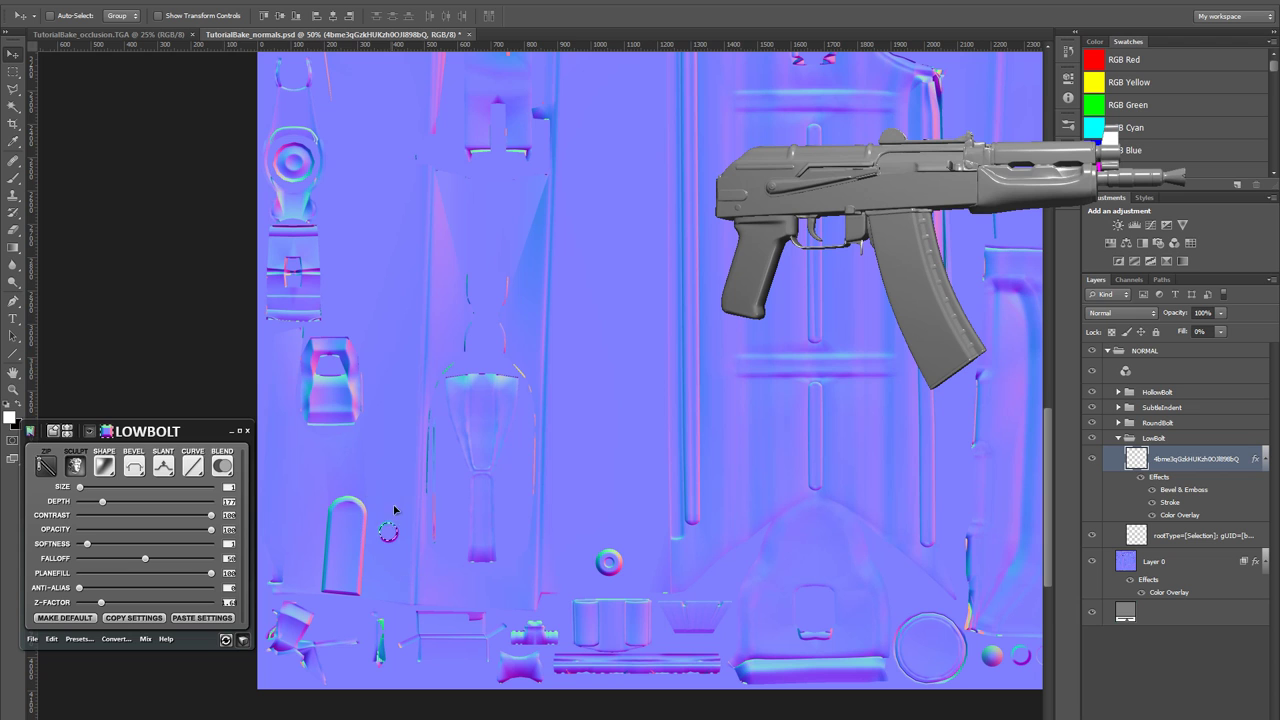
left_click_drag(388, 531, 334, 450)
key("alt+Tab")
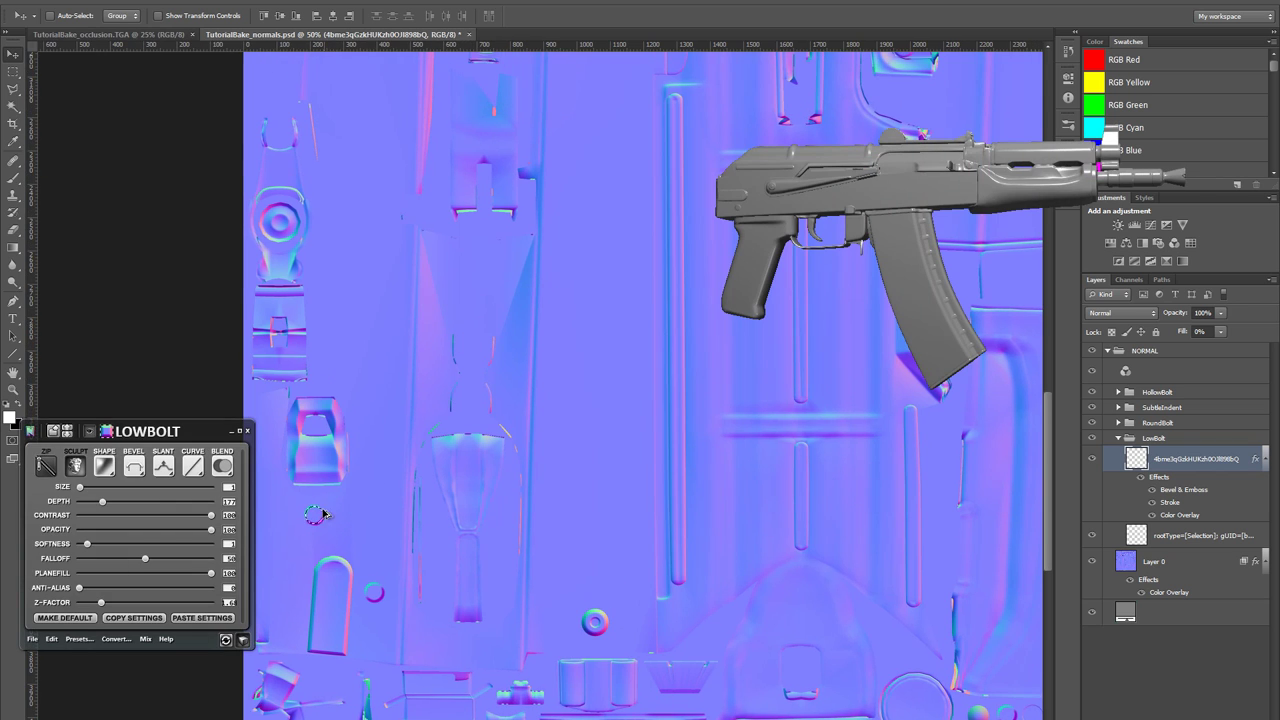
left_click_drag(323, 514, 390, 372)
key("alt+Tab")
key("alt+Tab")
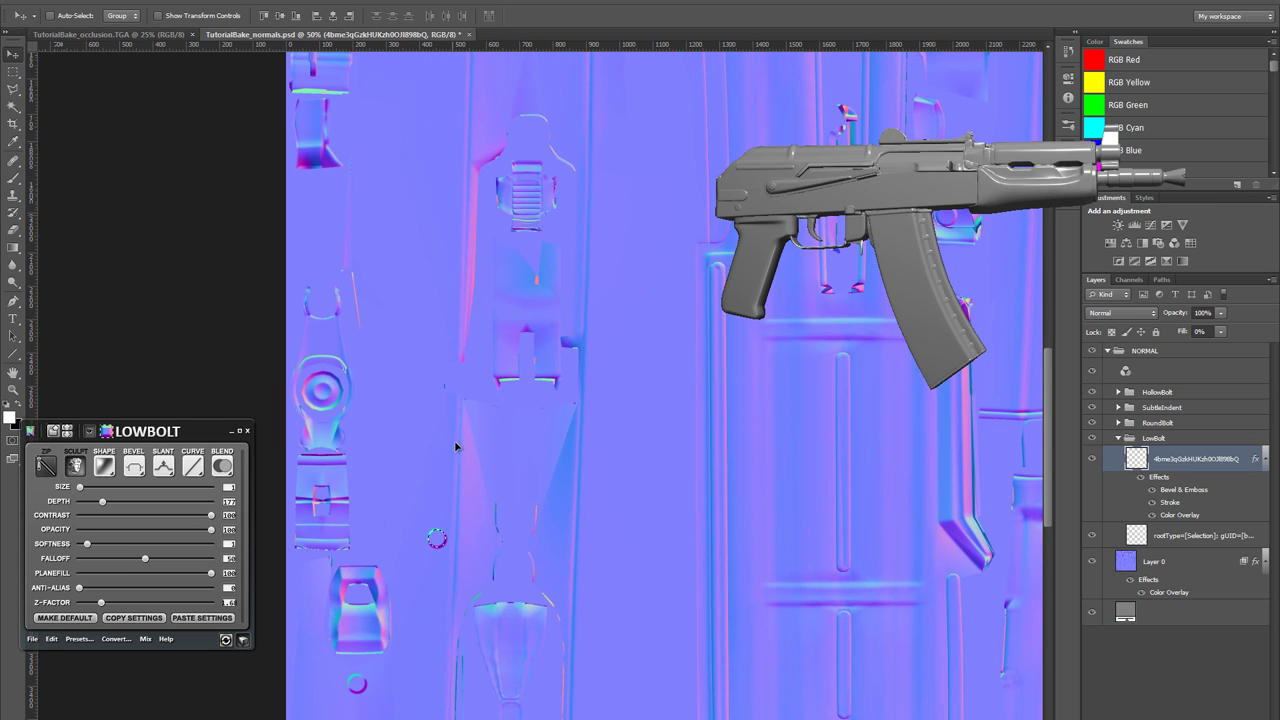
- Place three more low-bolt copies as a cluster further up the receiver strip, matching the AKS-74U photo, and finish sculpting LowBolt
key("alt+Tab")
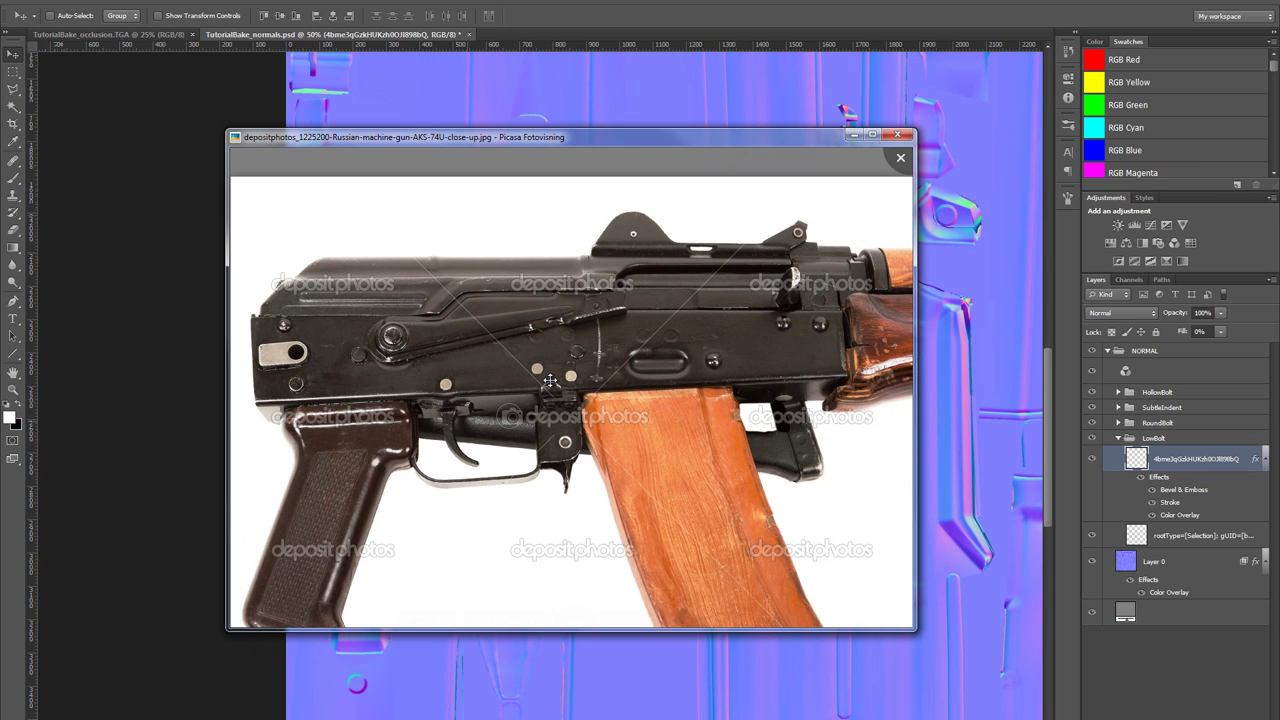
key("alt+Tab")
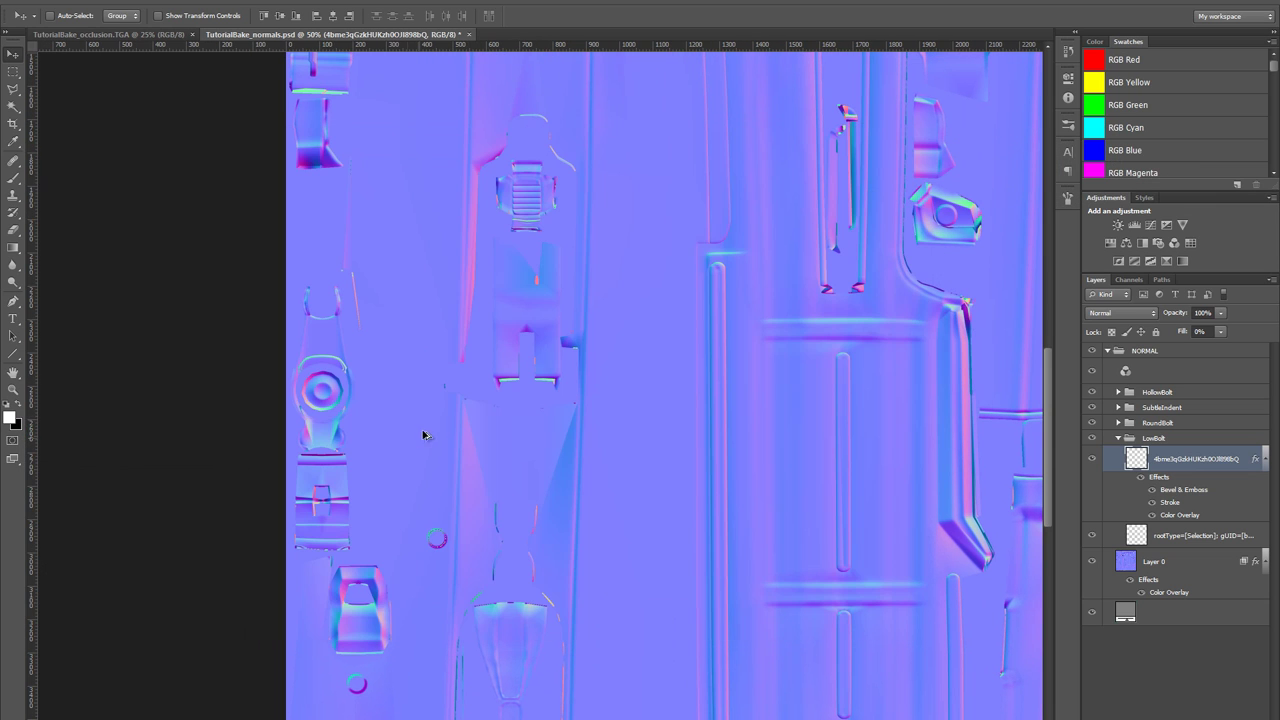
left_click_drag(428, 496, 440, 346)
key("alt+Tab")
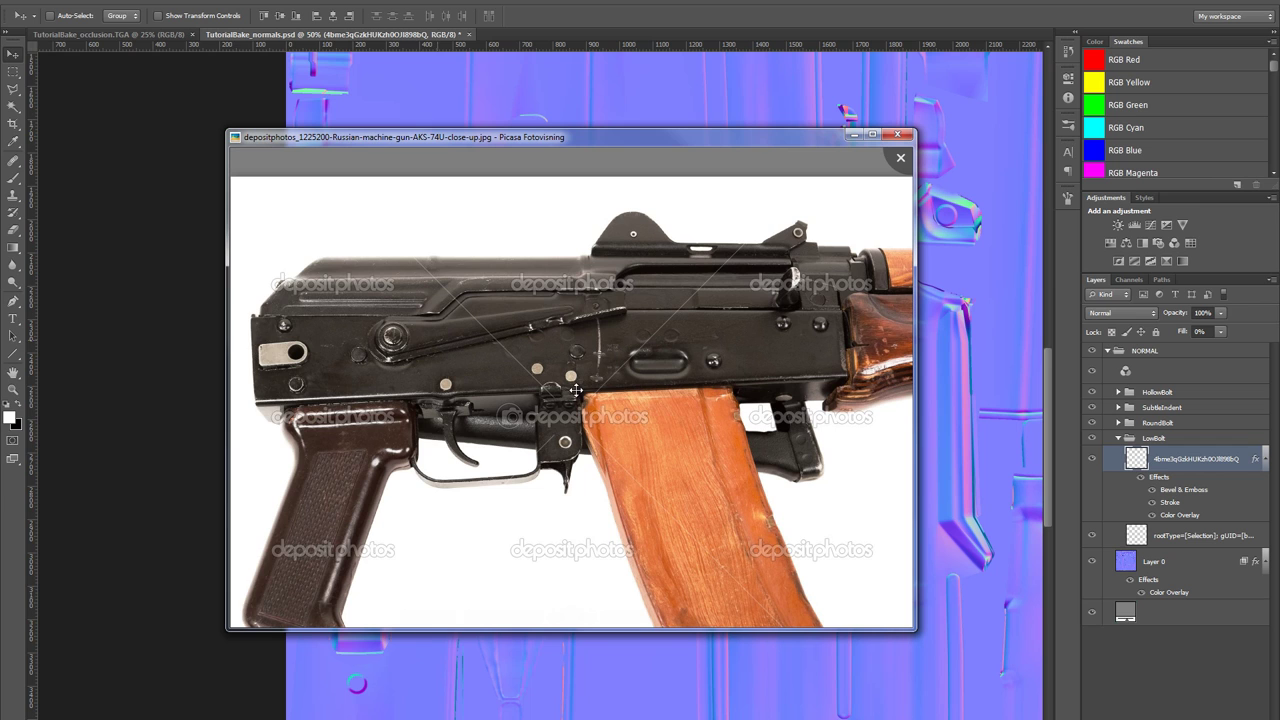
key("alt+Tab")
left_click_drag(434, 350, 415, 328)
key("alt+Tab")
- Check the reference photo, resume sculpting on RoundBolt, and select its sample bolt beside the large ring on the lower part of the map
key("alt+Tab")
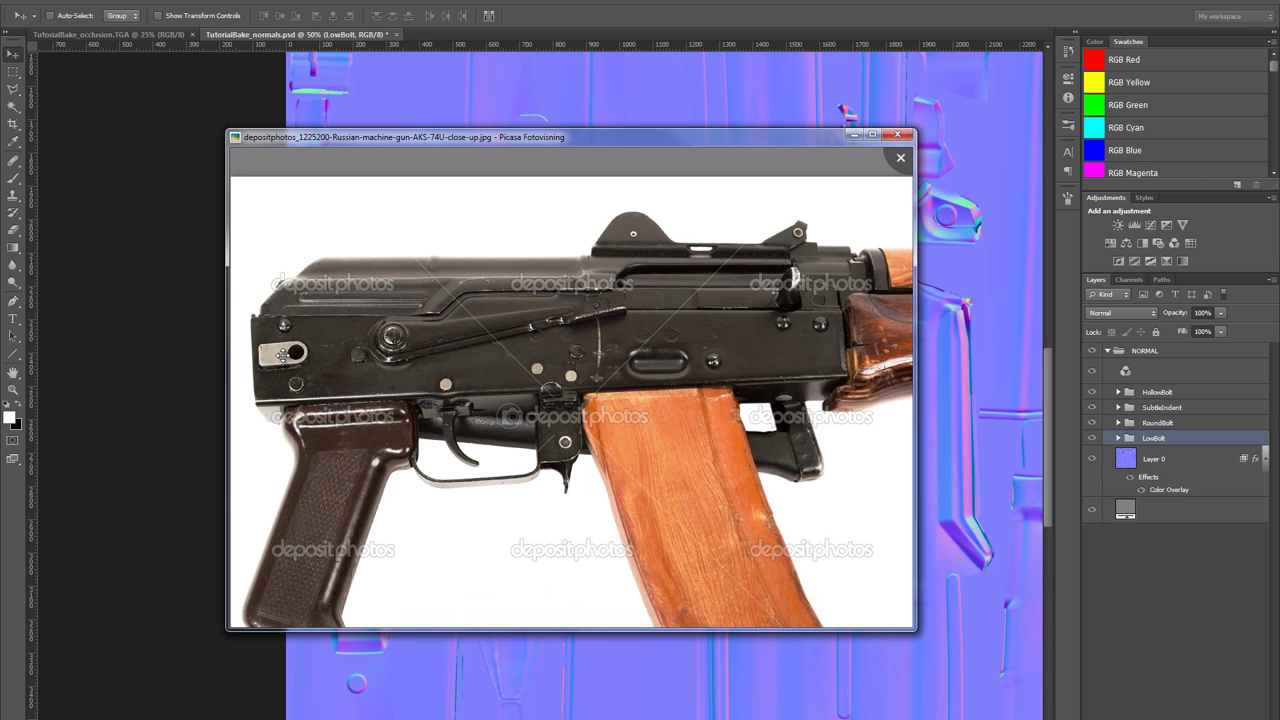
key("alt+Tab")
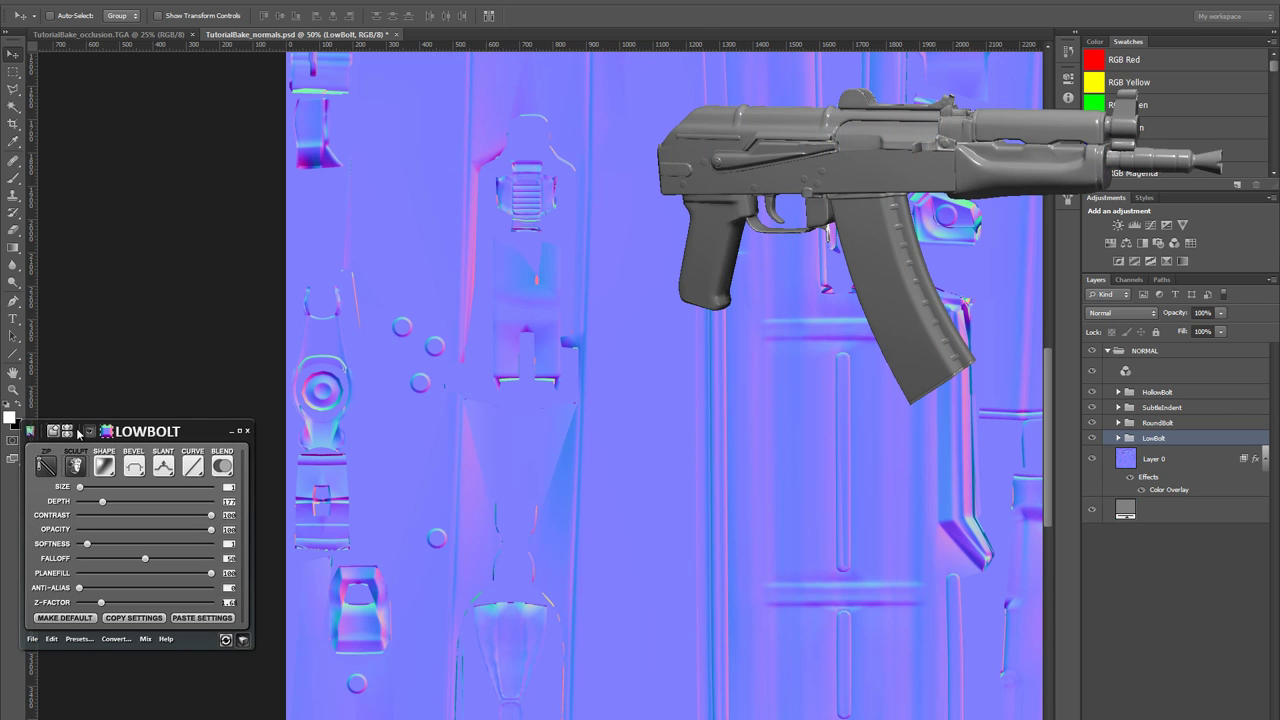
left_click(78, 432)
left_click(84, 458)
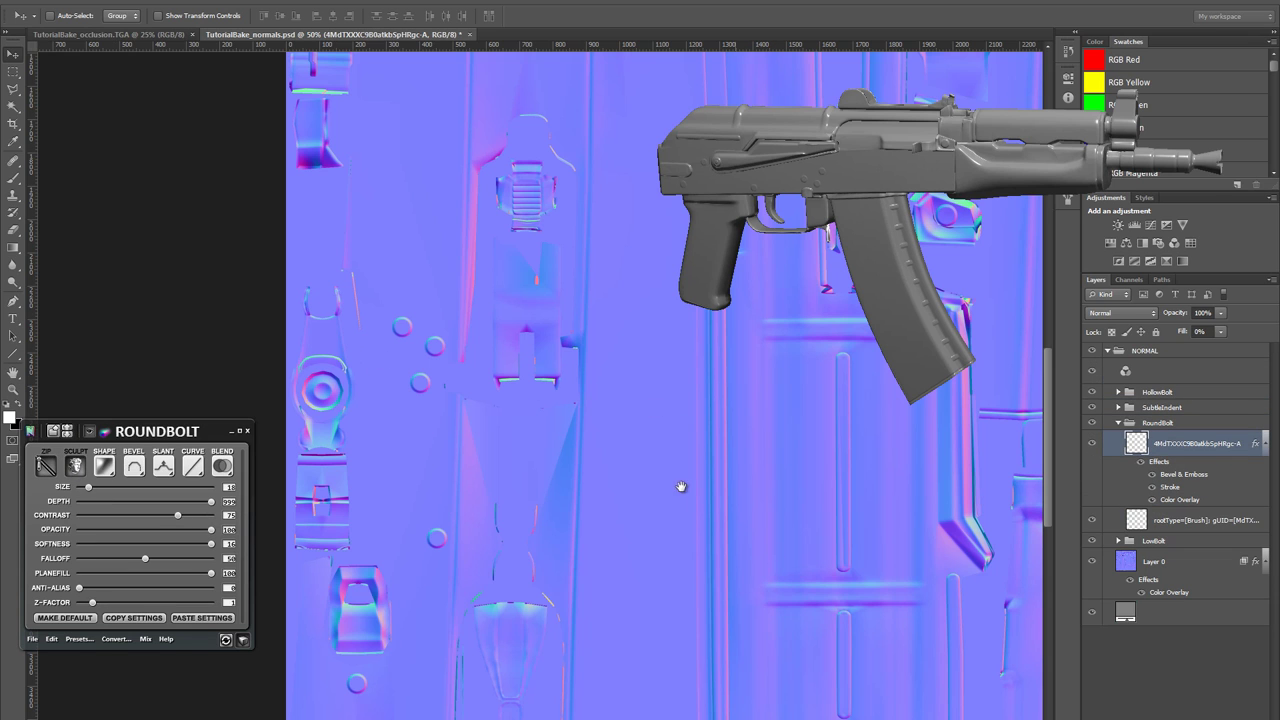
left_click_drag(759, 563, 371, 277)
key("b")
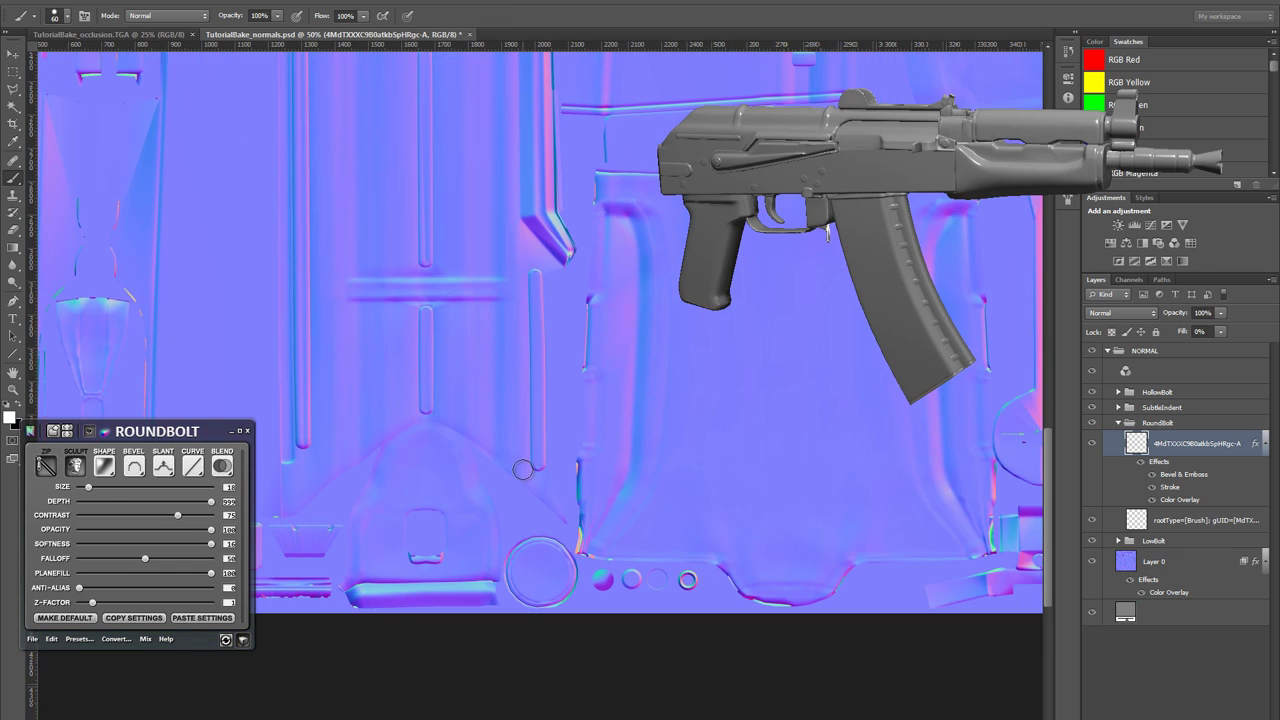
key("m")
left_click_drag(575, 541, 617, 610)
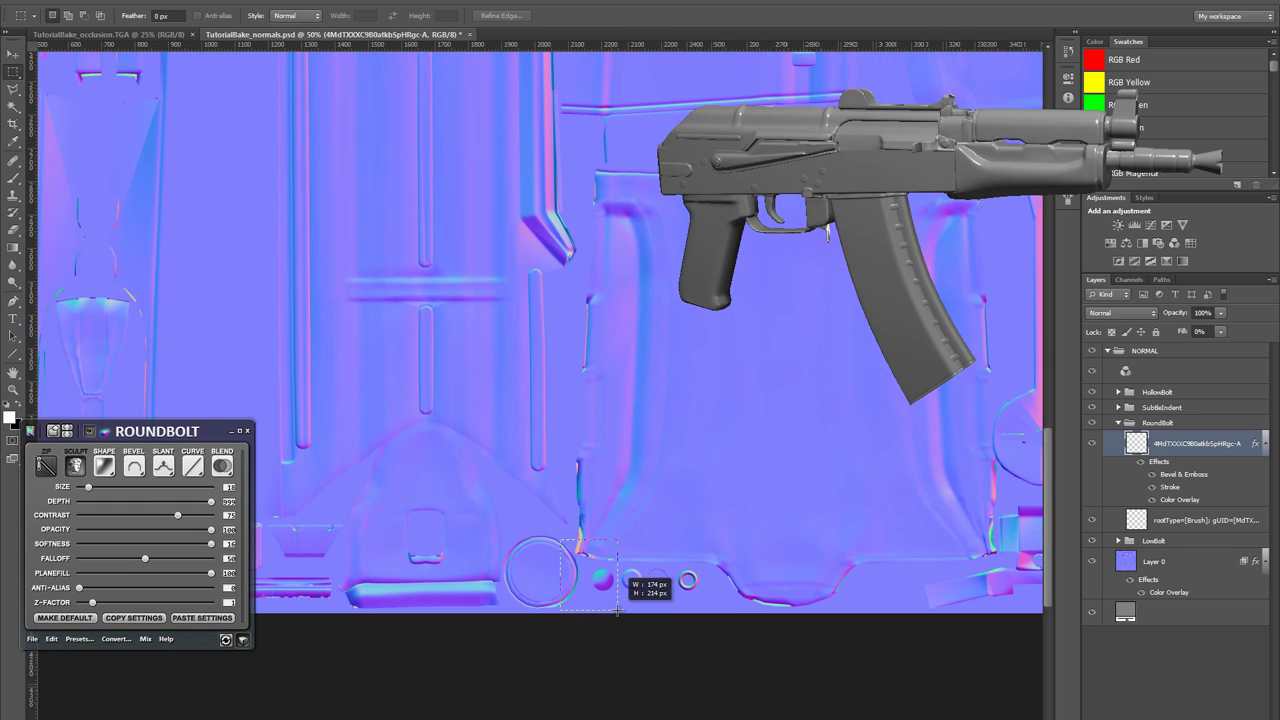
- Place a copy of the round bolt beside the arched shape, on the side away from the low bolt, following the reference photo
key("v")
left_click_drag(585, 553, 680, 542)
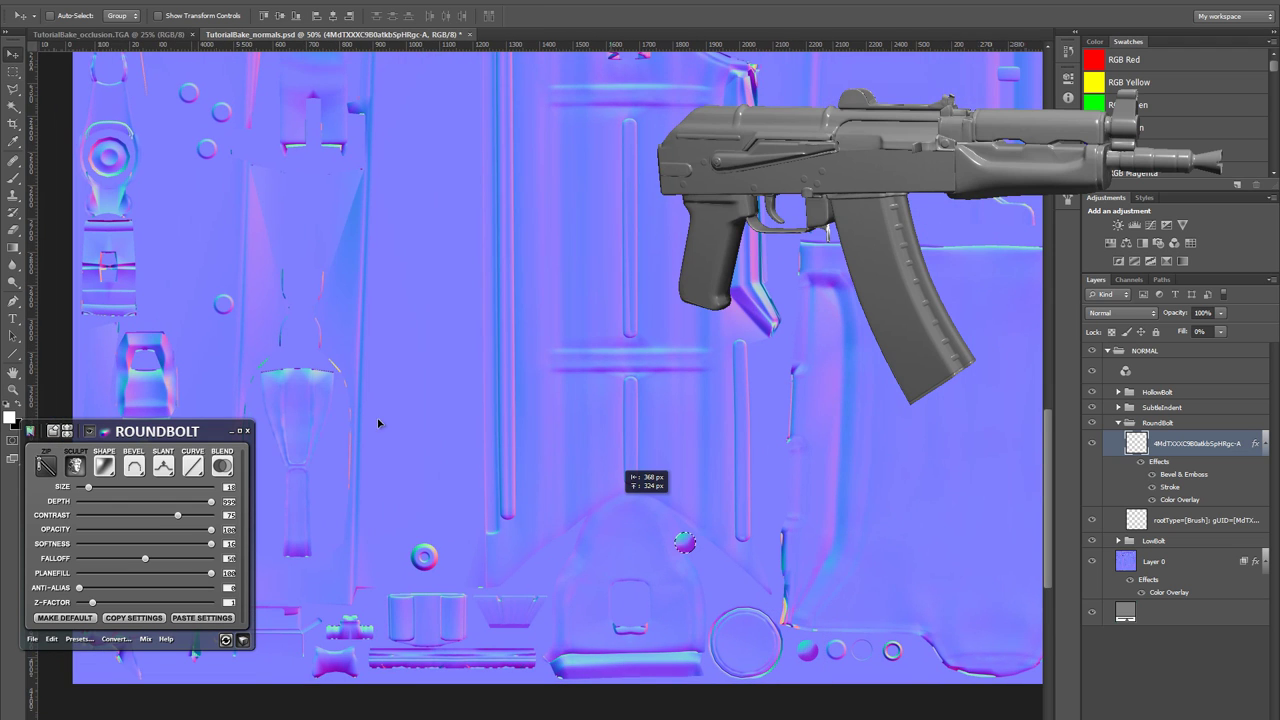
left_click_drag(470, 389, 373, 422)
left_click_drag(450, 412, 768, 426)
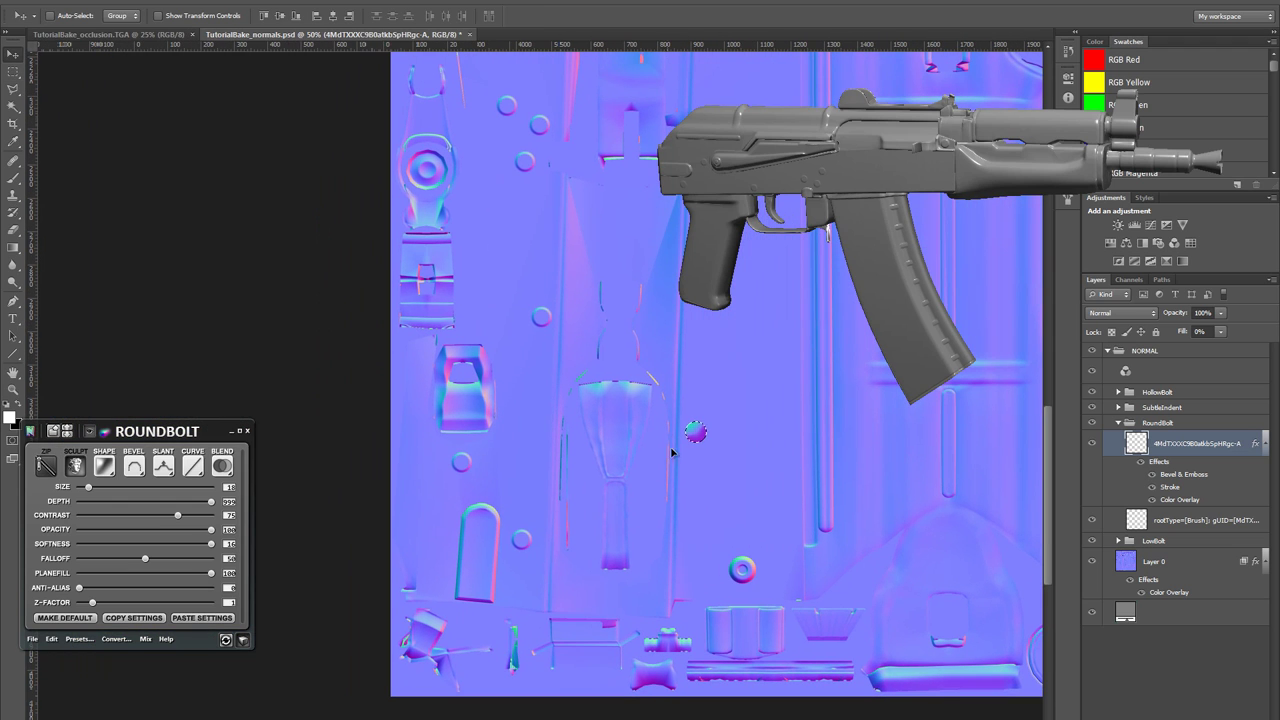
left_click_drag(572, 548, 479, 593)
key("alt+Tab")
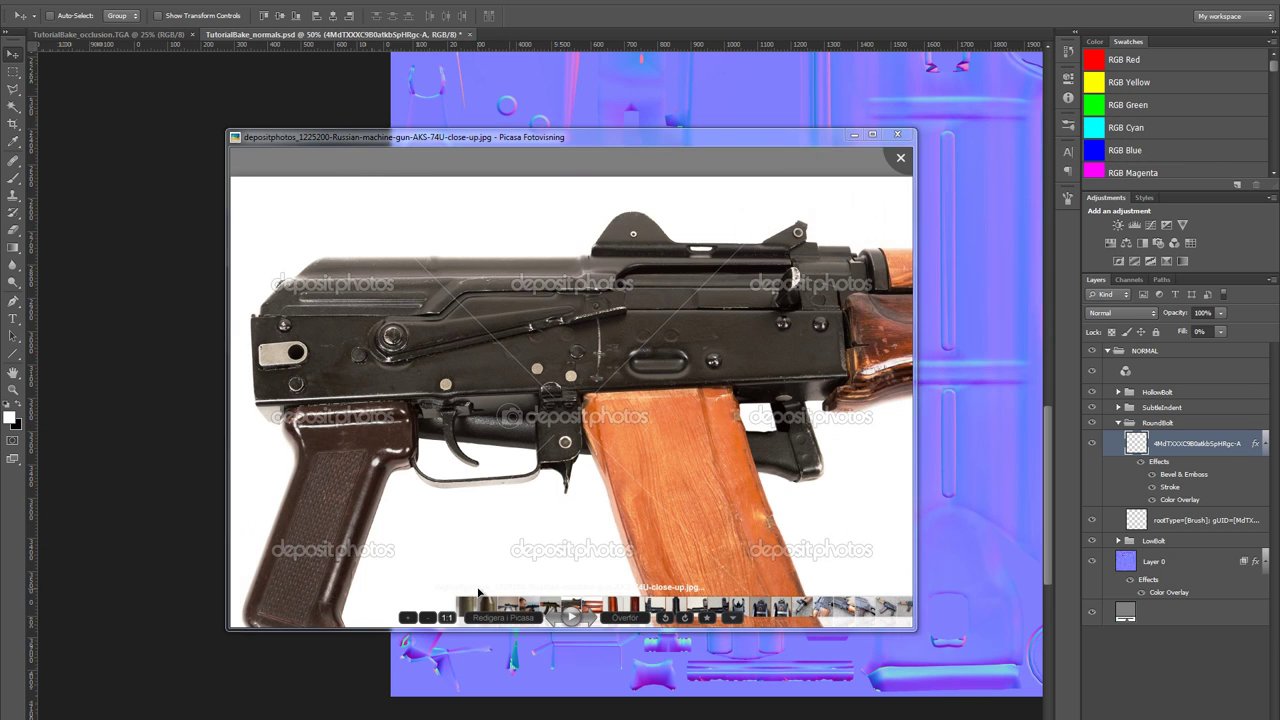
key("alt+Tab")
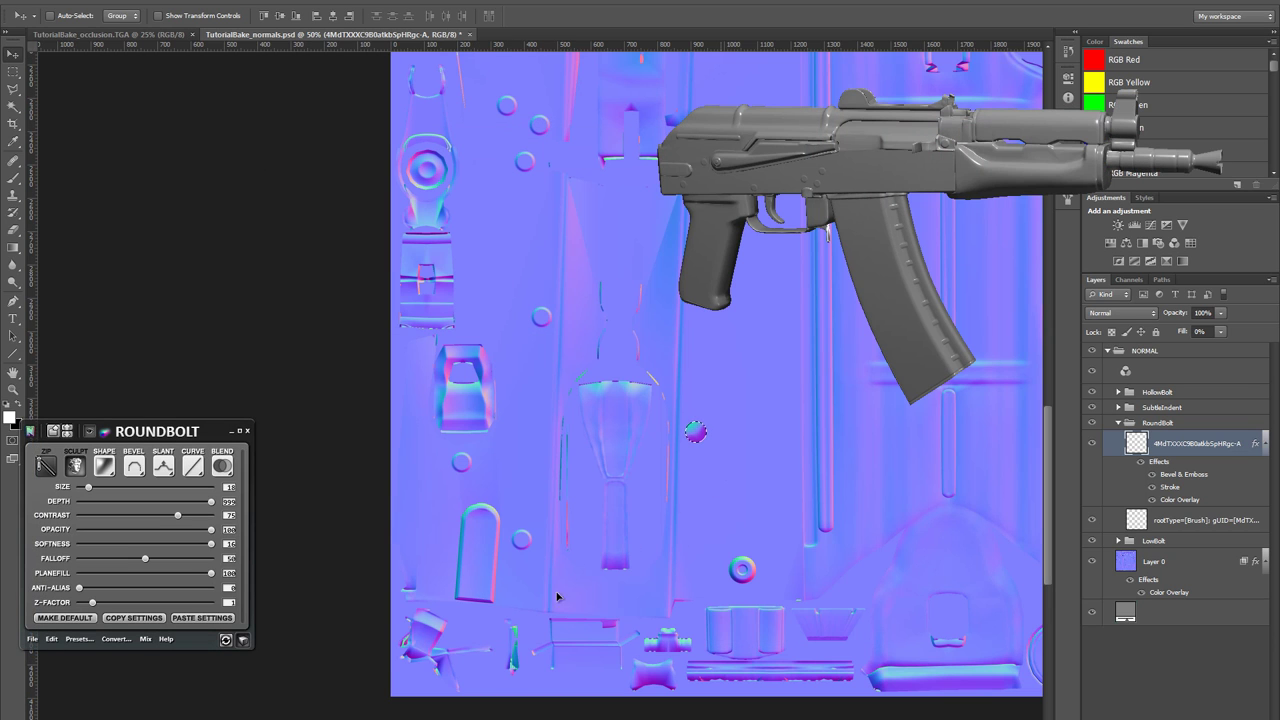
left_click_drag(557, 597, 466, 581)
- Place three more round-bolt copies further up the receiver strip, one alone and two as a pair near its end, and finish sculpting RoundBolt
key("alt+Tab")
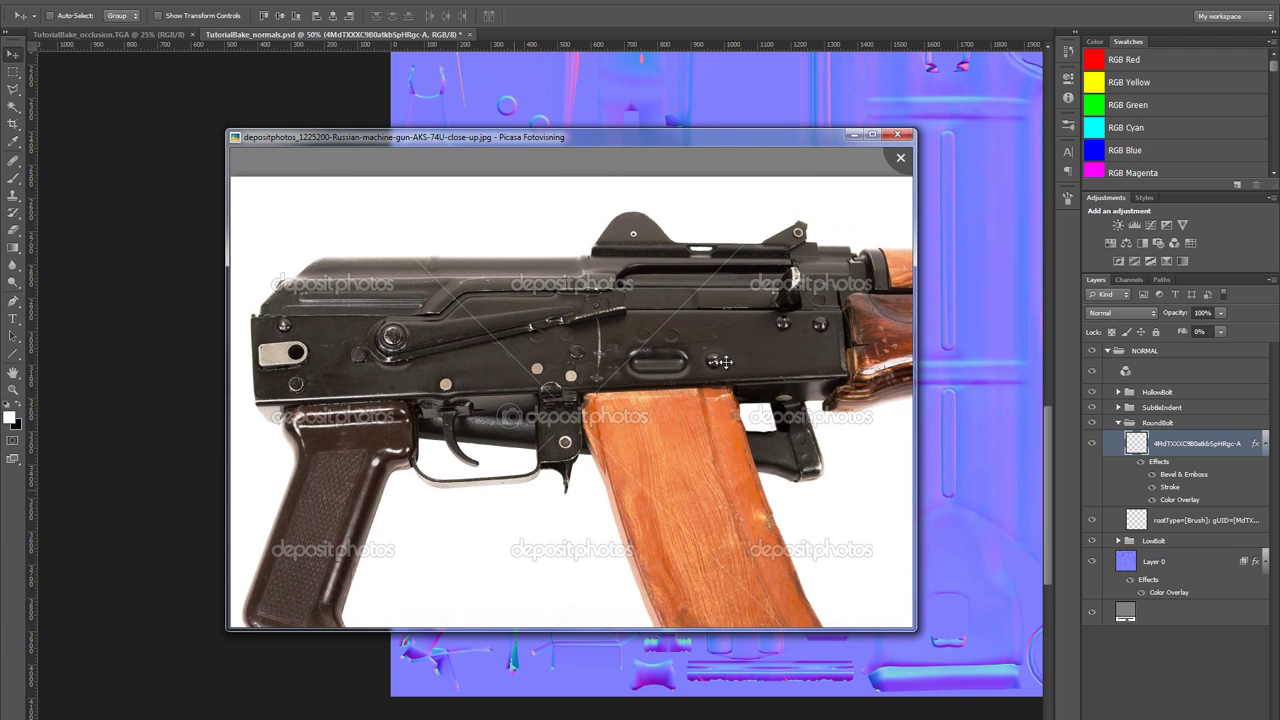
key("alt+Tab")
left_click_drag(594, 283, 577, 446)
key("alt+Tab")
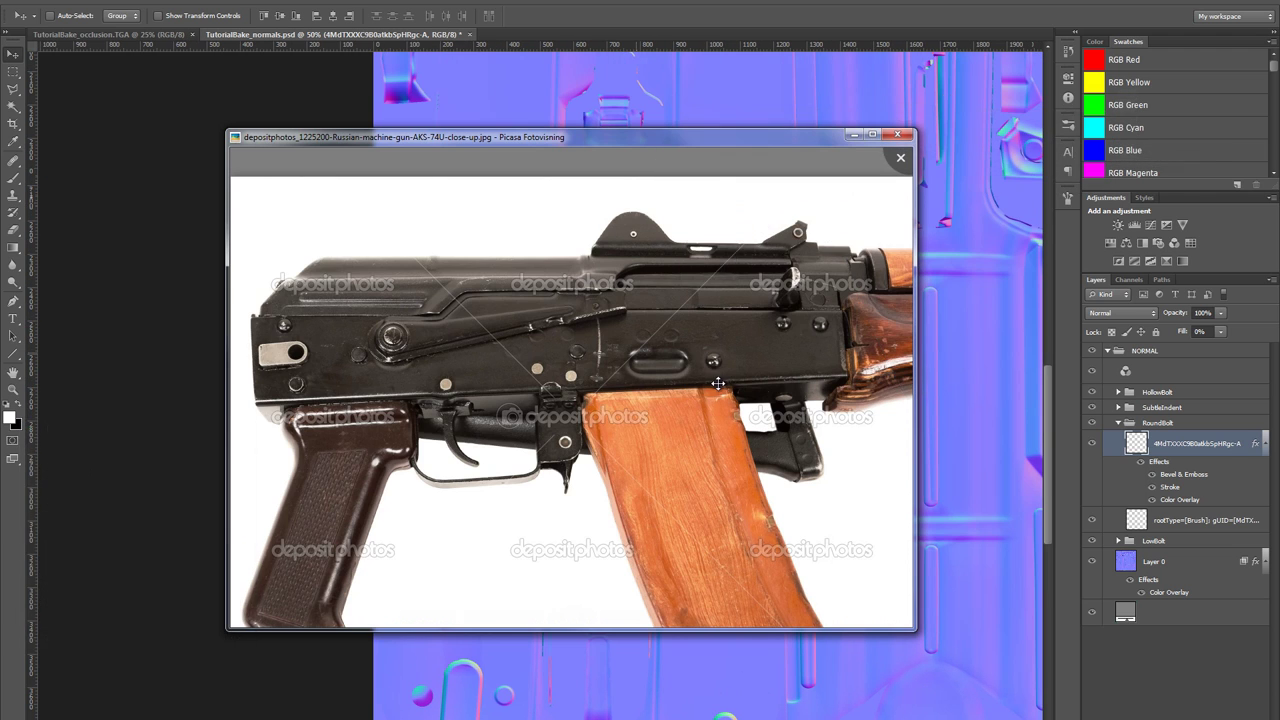
key("alt+Tab")
left_click_drag(451, 697, 499, 380)
key("alt+Tab")
key("alt+Tab")
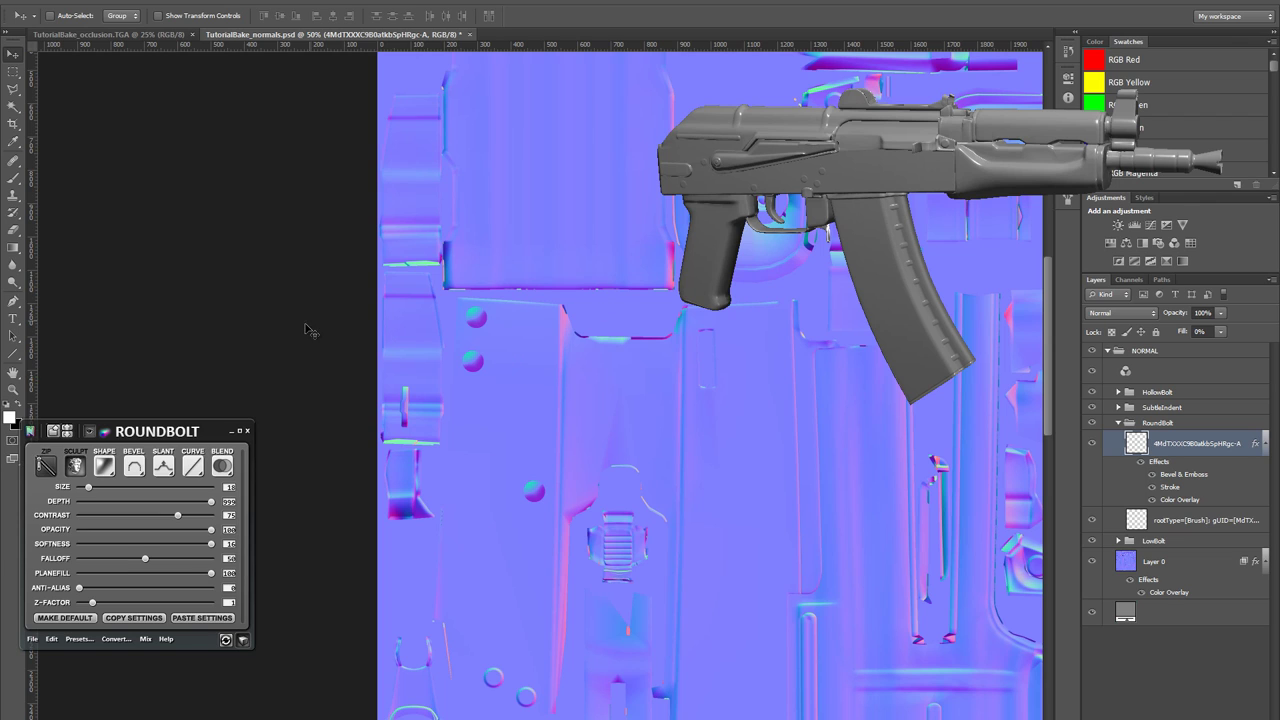
left_click(71, 472)
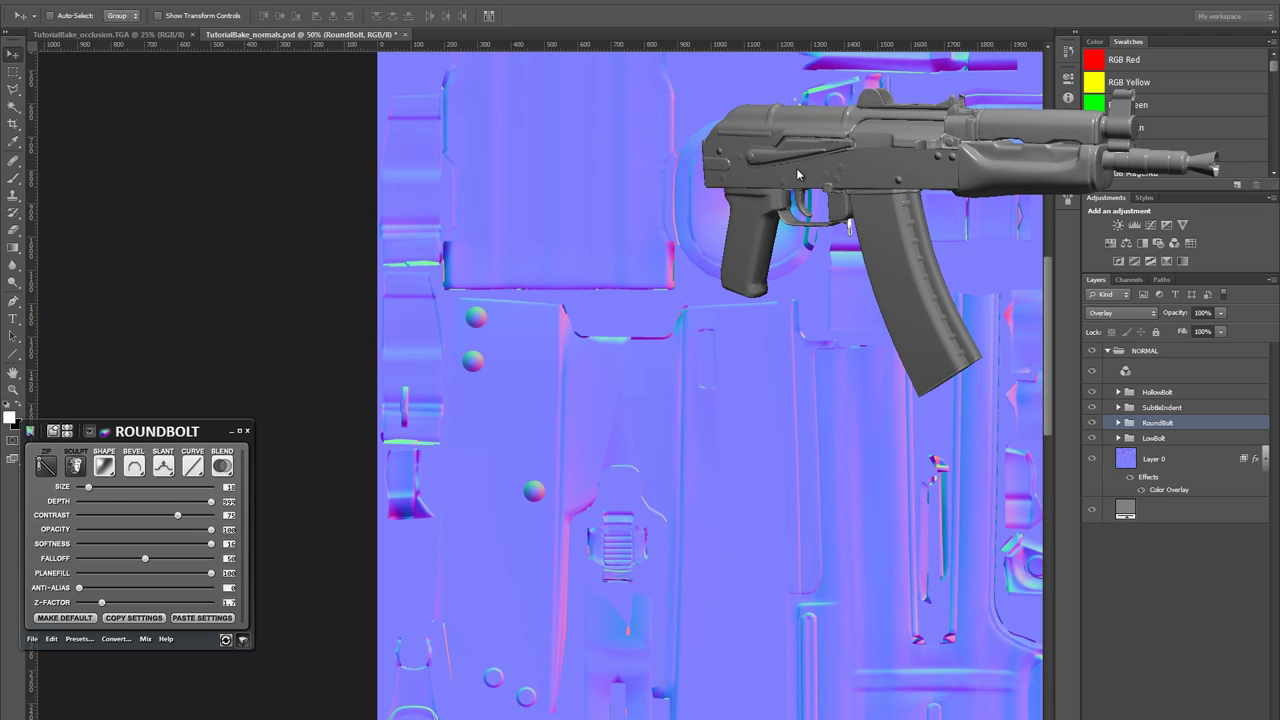
- Check the reference photo, resume sculpting on SubtleIndent, and select its faint ring in the row of samples beside the large ring
key("alt+Tab")
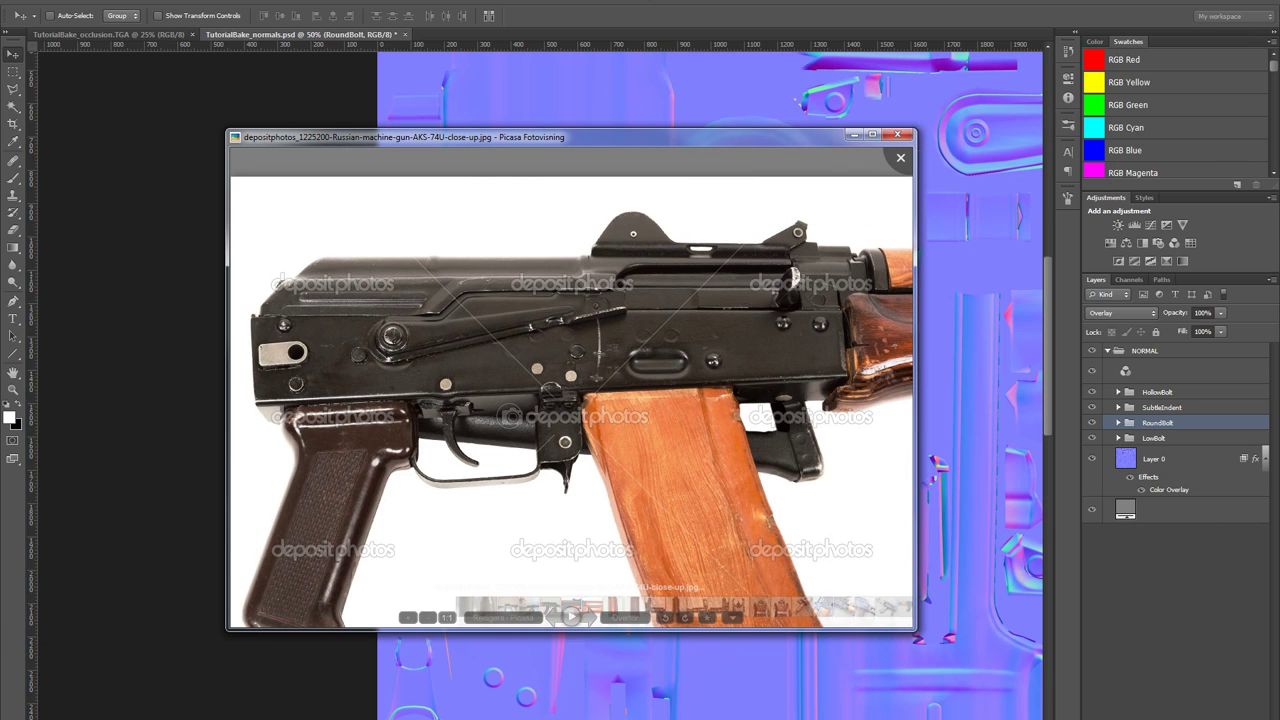
left_click(1240, 426)
left_click(68, 431)
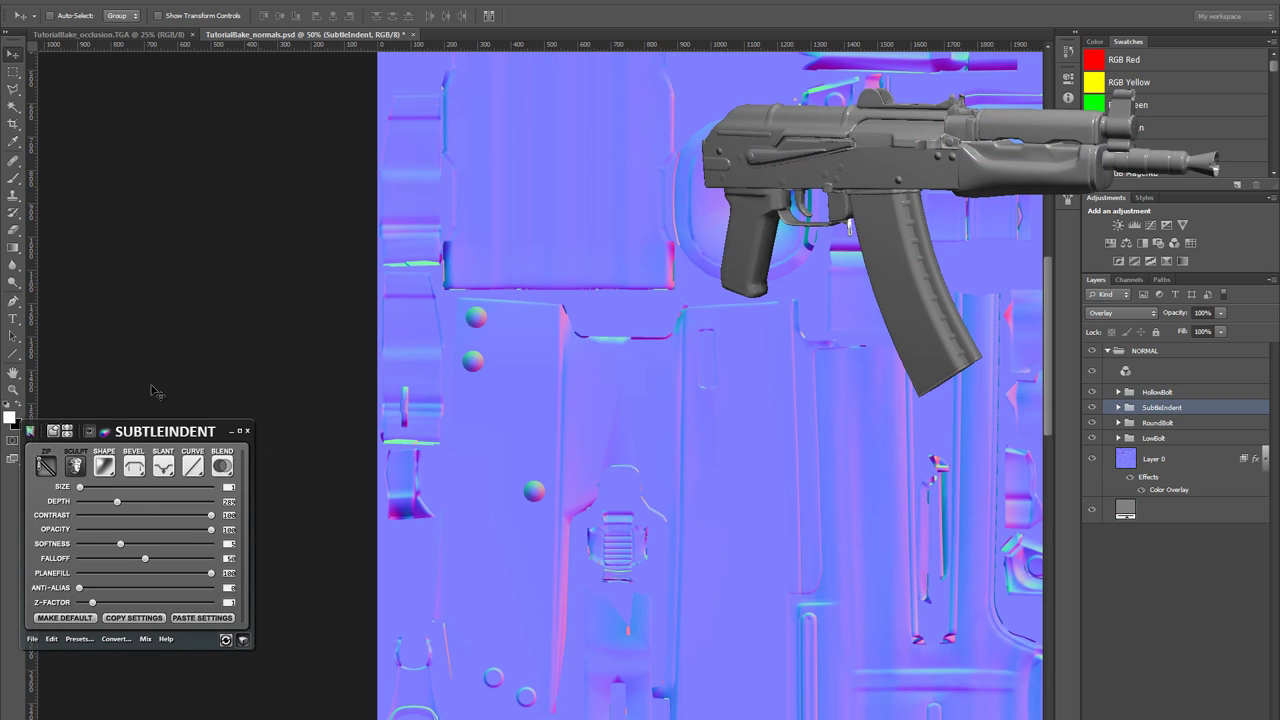
left_click(70, 470)
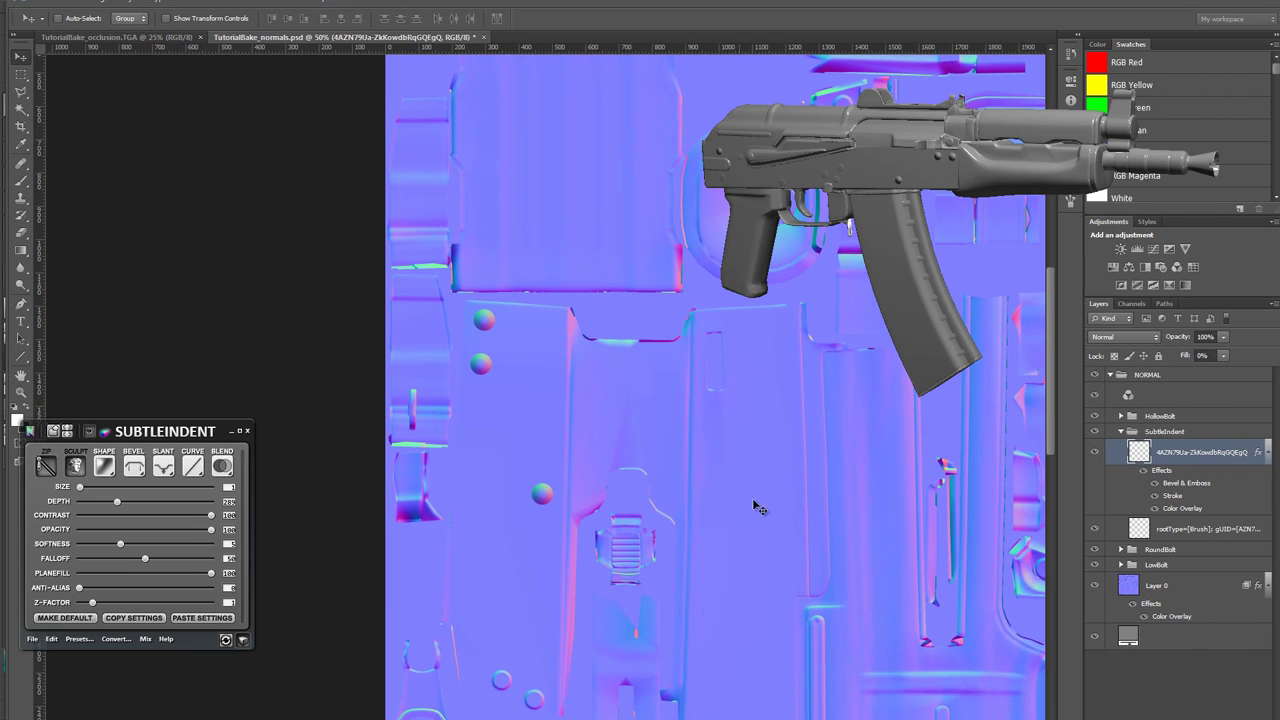
key("b")
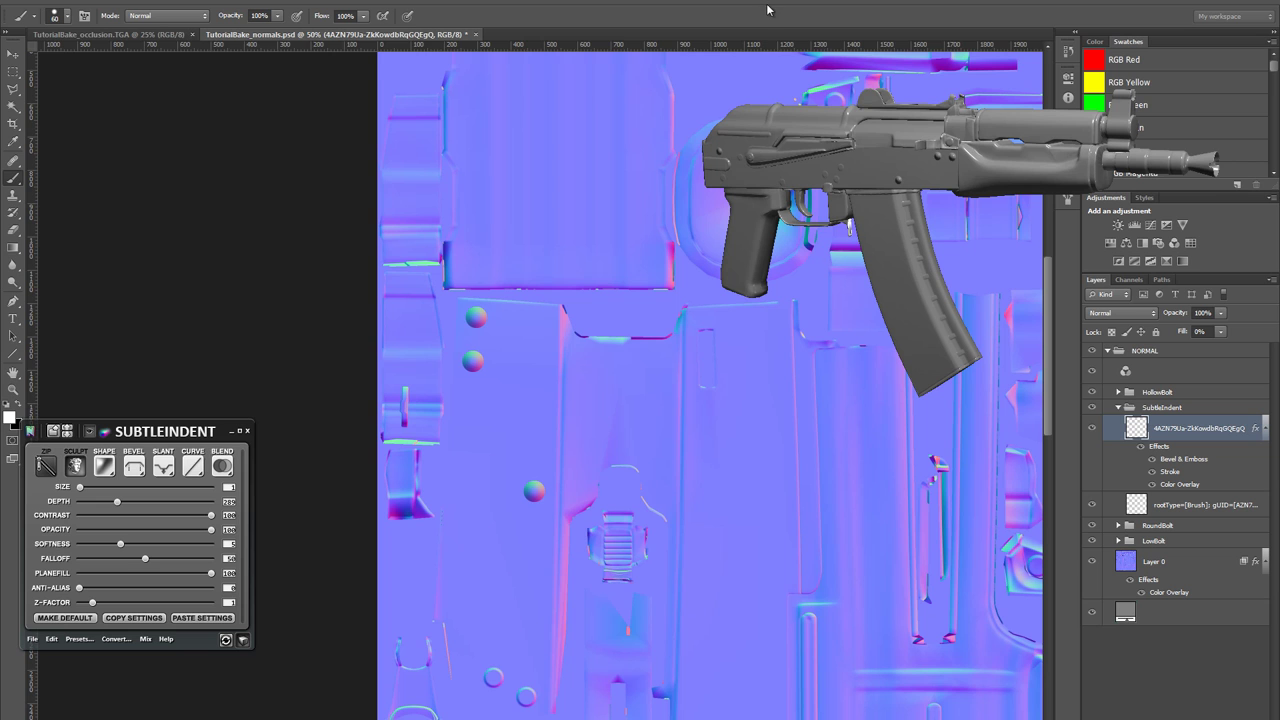
left_click_drag(827, 532, 808, 520)
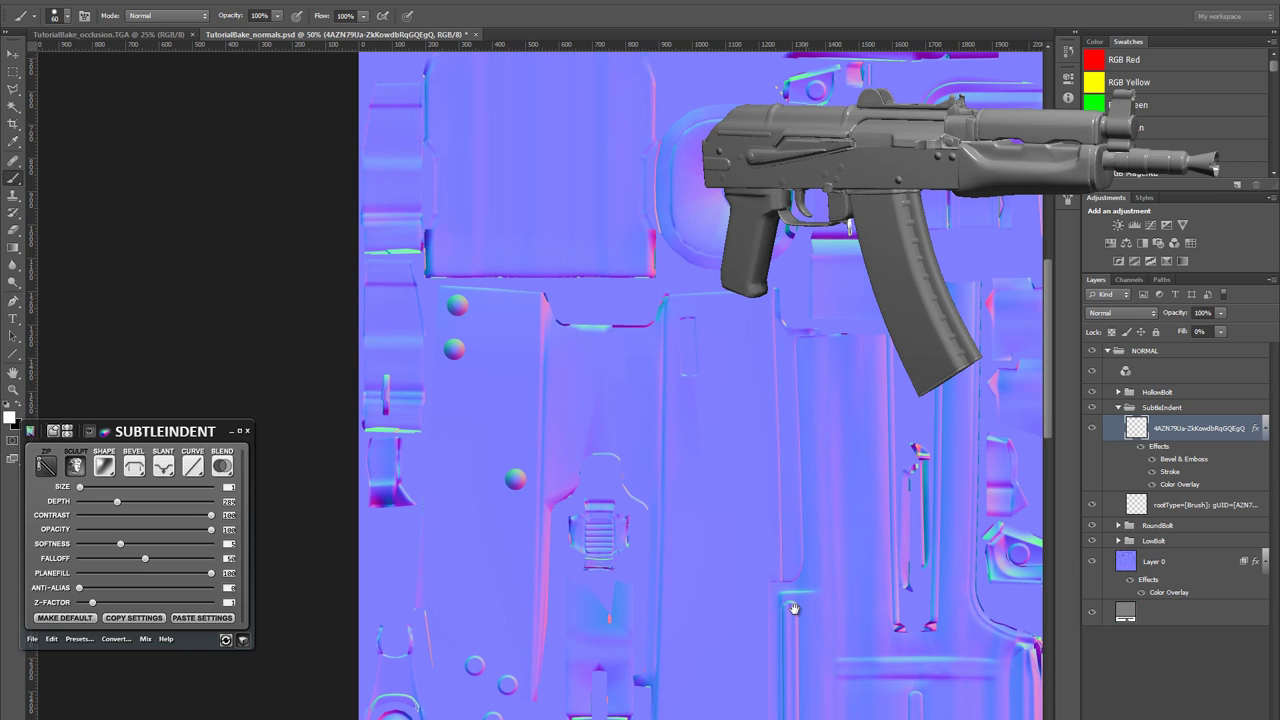
left_click_drag(793, 609, 608, 482)
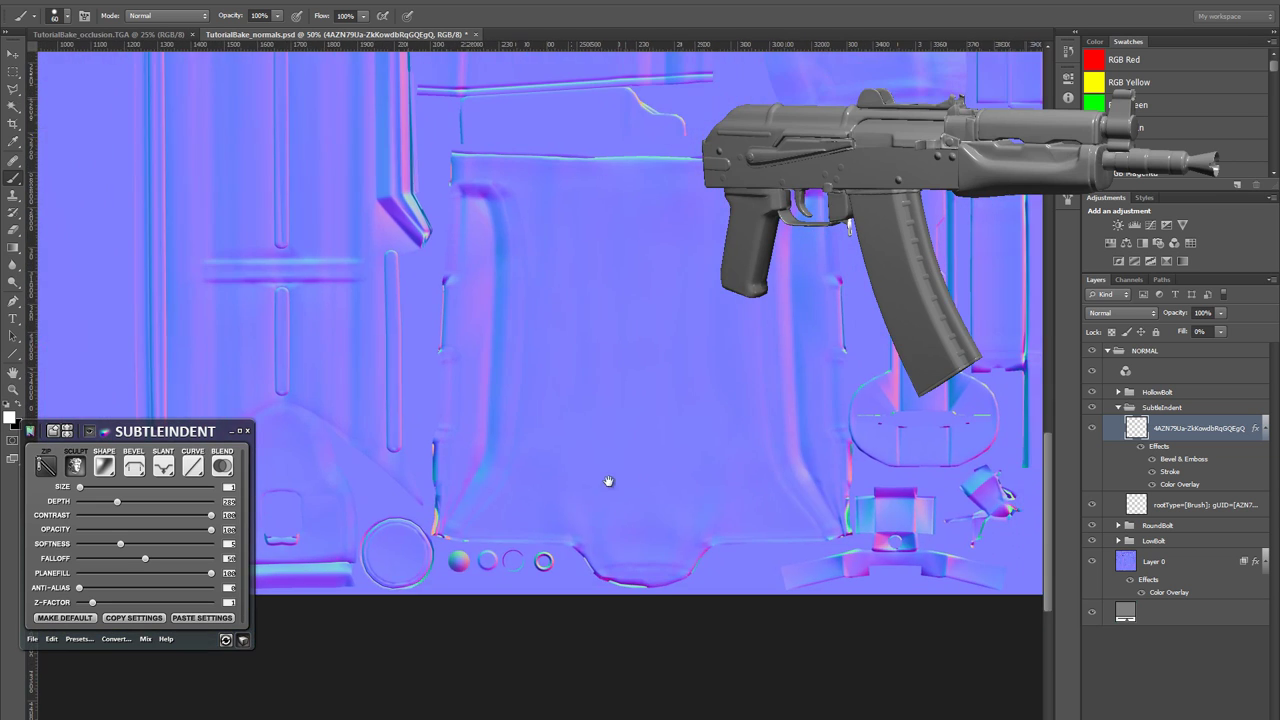
key("m")
left_click_drag(529, 557, 593, 605)
- Copy the subtle indent onto the receiver strip and position it above the low-bolt cluster, following the reference photo
left_click_drag(457, 397, 824, 460)
key("v")
left_click_drag(923, 646, 274, 358, "alt")
left_click_drag(346, 198, 606, 483)
left_click(500, 717)
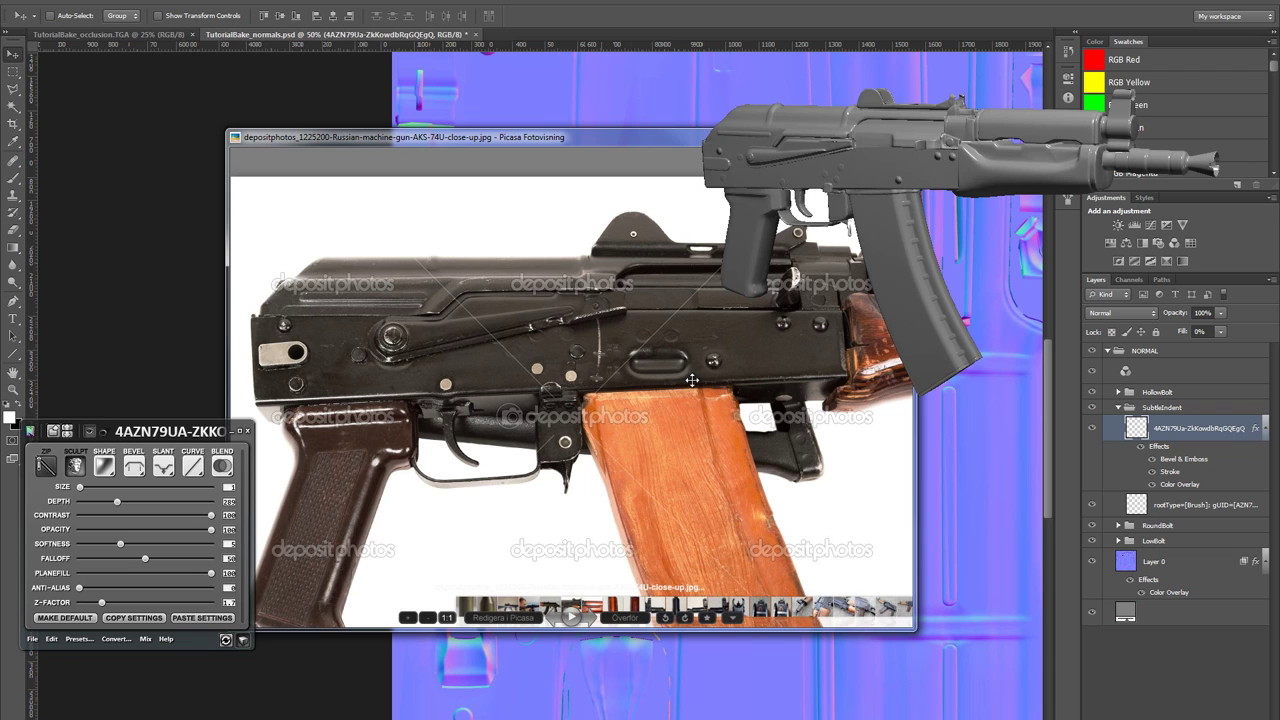
key("alt+Tab")
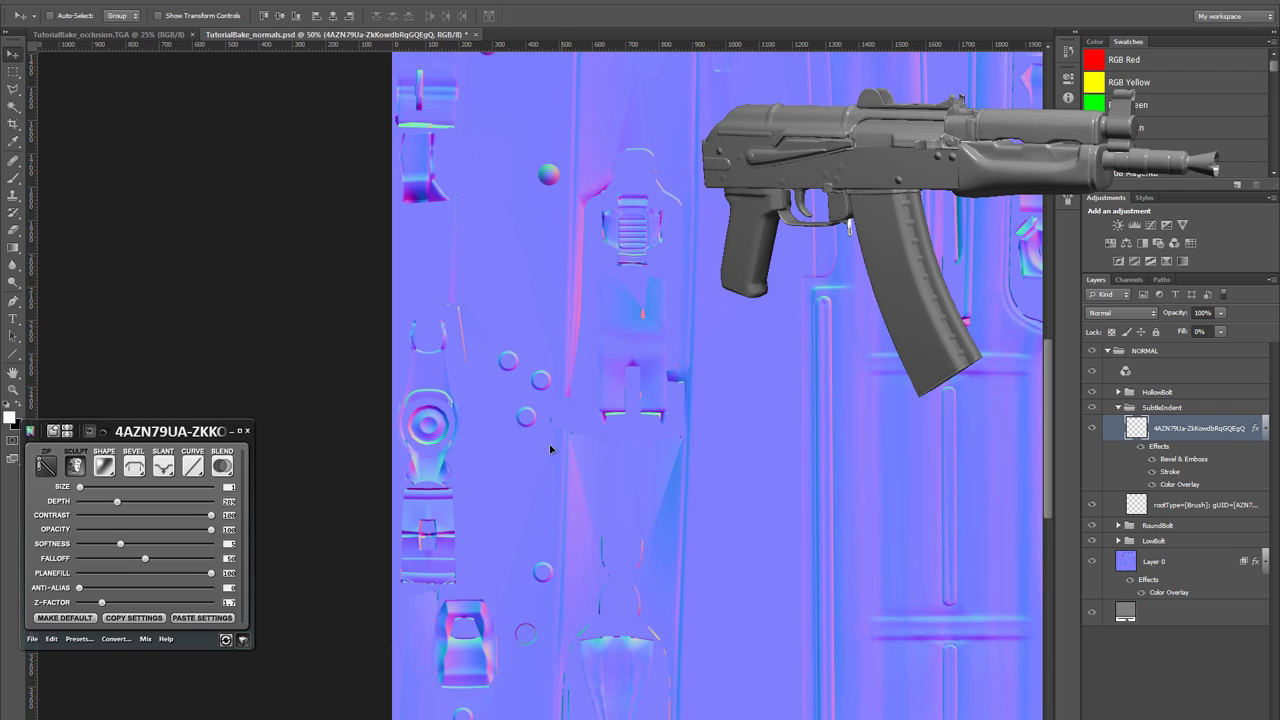
left_click_drag(565, 651, 487, 279)
- Place a second copy of the subtle indent directly above the first one, following the reference photo
key("alt+Tab")
key("alt+Tab")
left_click_drag(624, 253, 638, 309)
key("alt+Tab")
key("alt+Tab")
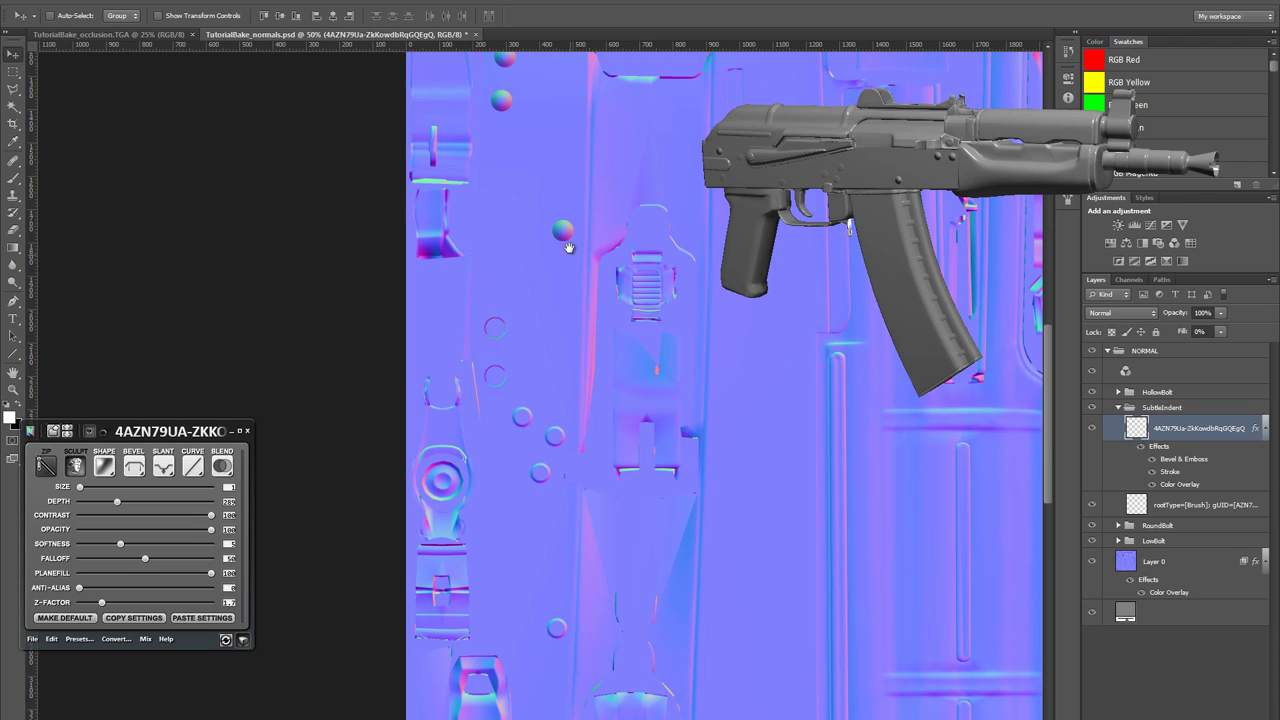
left_click_drag(568, 247, 543, 373)
- Place a third copy of the subtle indent further up the receiver strip, level with the lone round bolt
key("alt+Tab")
key("alt+Tab")
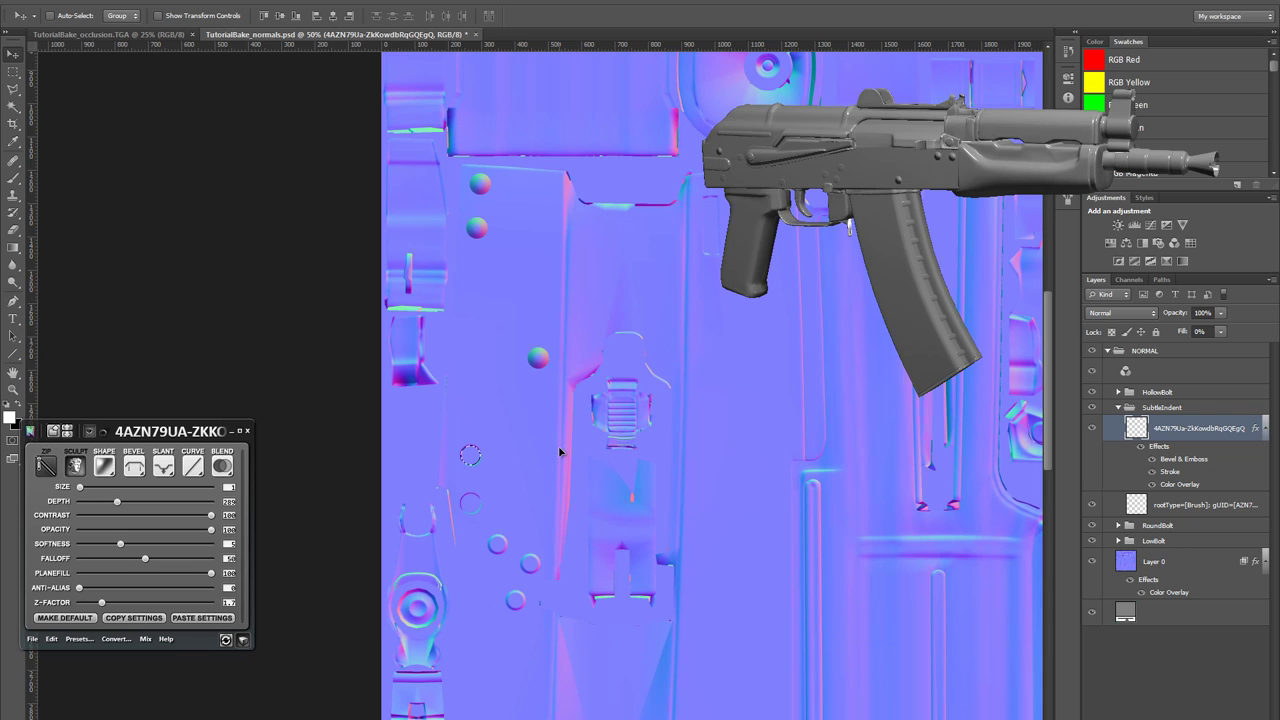
left_click_drag(504, 465, 503, 367)
- Move the middle indent down beside the low-bolt cluster, deselect it, and finish sculpting SubtleIndent
left_click_drag(506, 441, 530, 425)
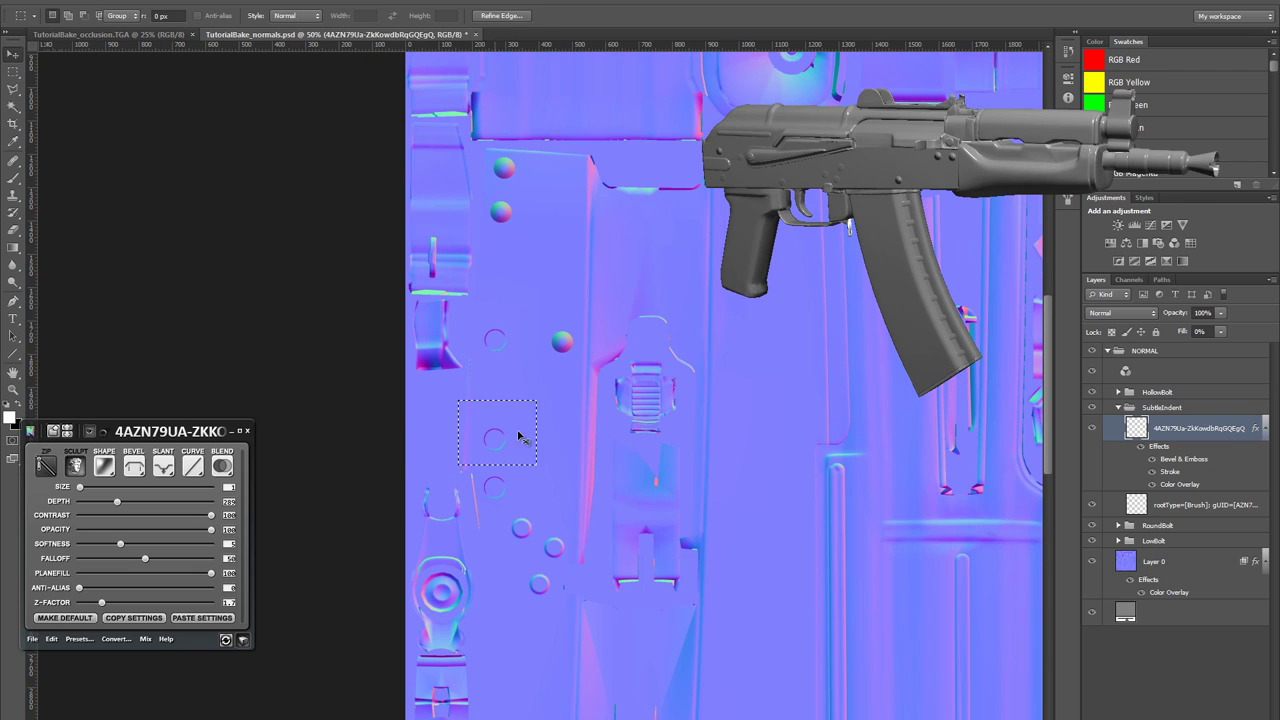
mouse_move(458, 400)
left_mouse_down()
mouse_move(536, 466)
mouse_move(497, 553)
mouse_move(507, 564)
left_mouse_up()
key("ctrl+d")
left_click(76, 469)
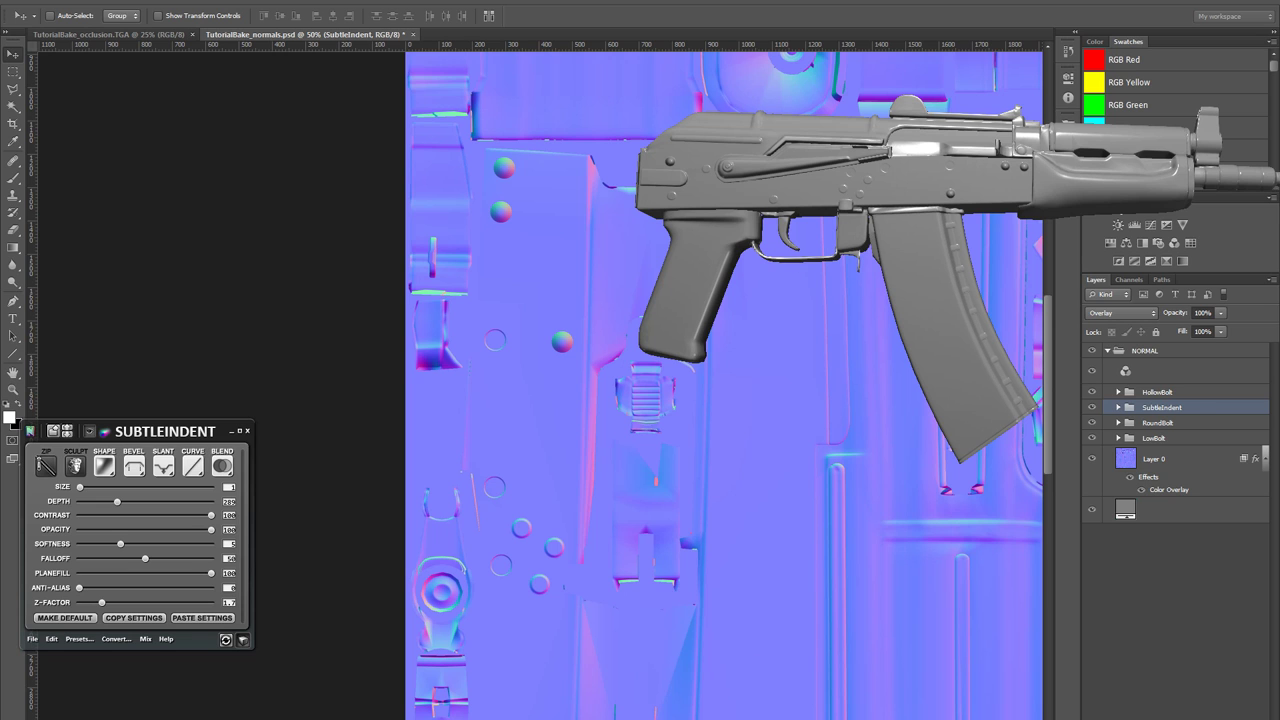
- Check the close-up reference photo, return to the normal map, make HollowBolt the active node and resume sculpting it
key("alt+Tab")
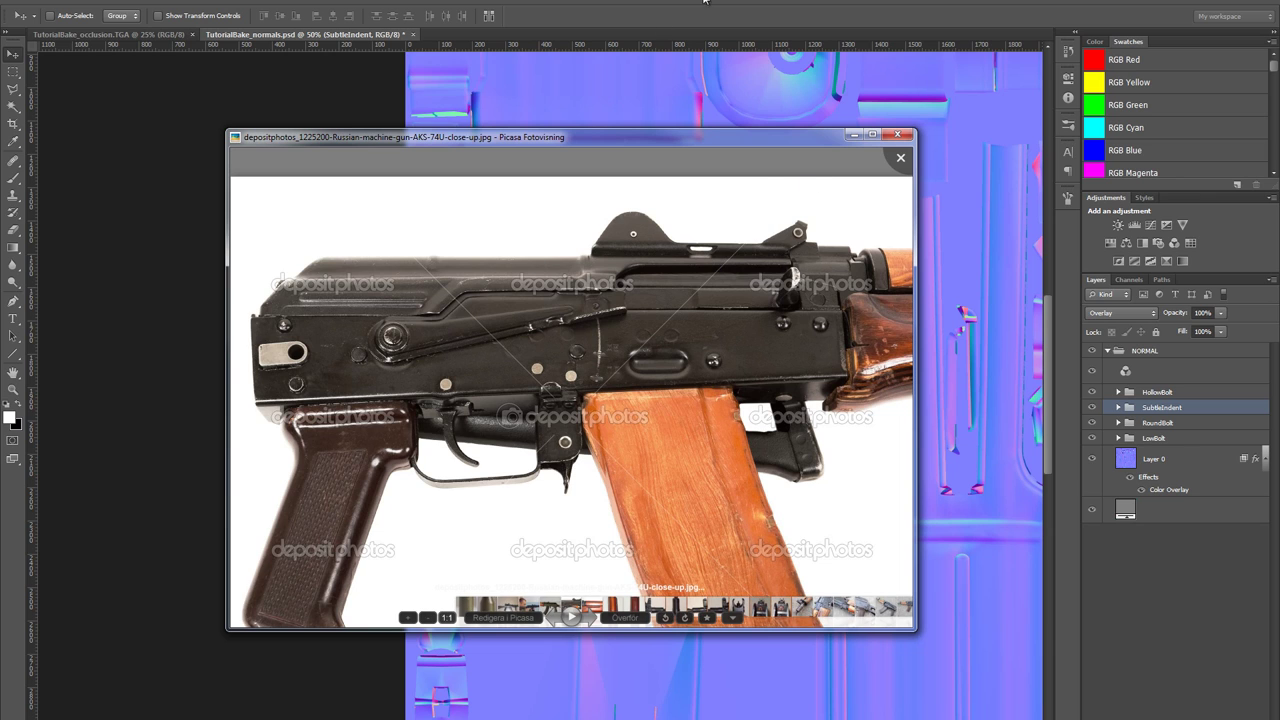
key("Escape")
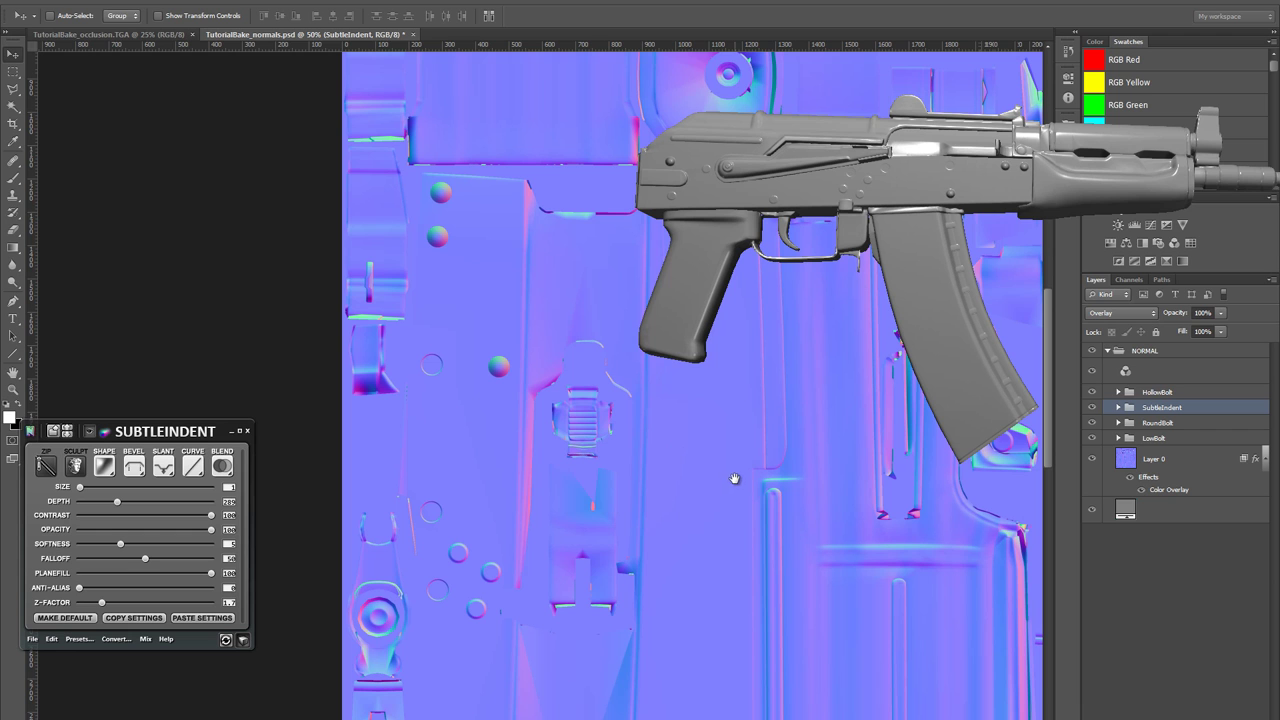
left_click_drag(734, 480, 609, 506)
mouse_move(830, 400)
left_mouse_down()
mouse_move(678, 488)
mouse_move(455, 538)
left_mouse_up()
left_click_drag(626, 566, 636, 300)
left_click_drag(570, 600, 583, 323)
left_click_drag(733, 506, 737, 383)
left_click(66, 428)
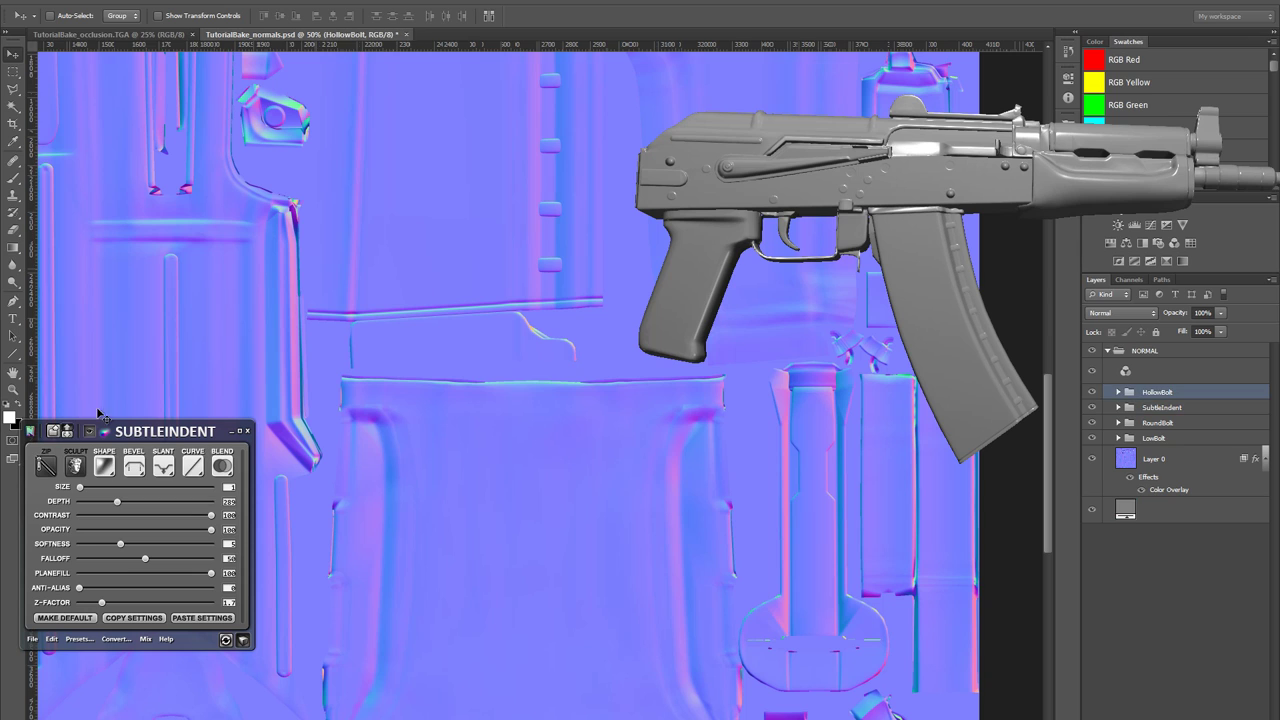
left_click(78, 466)
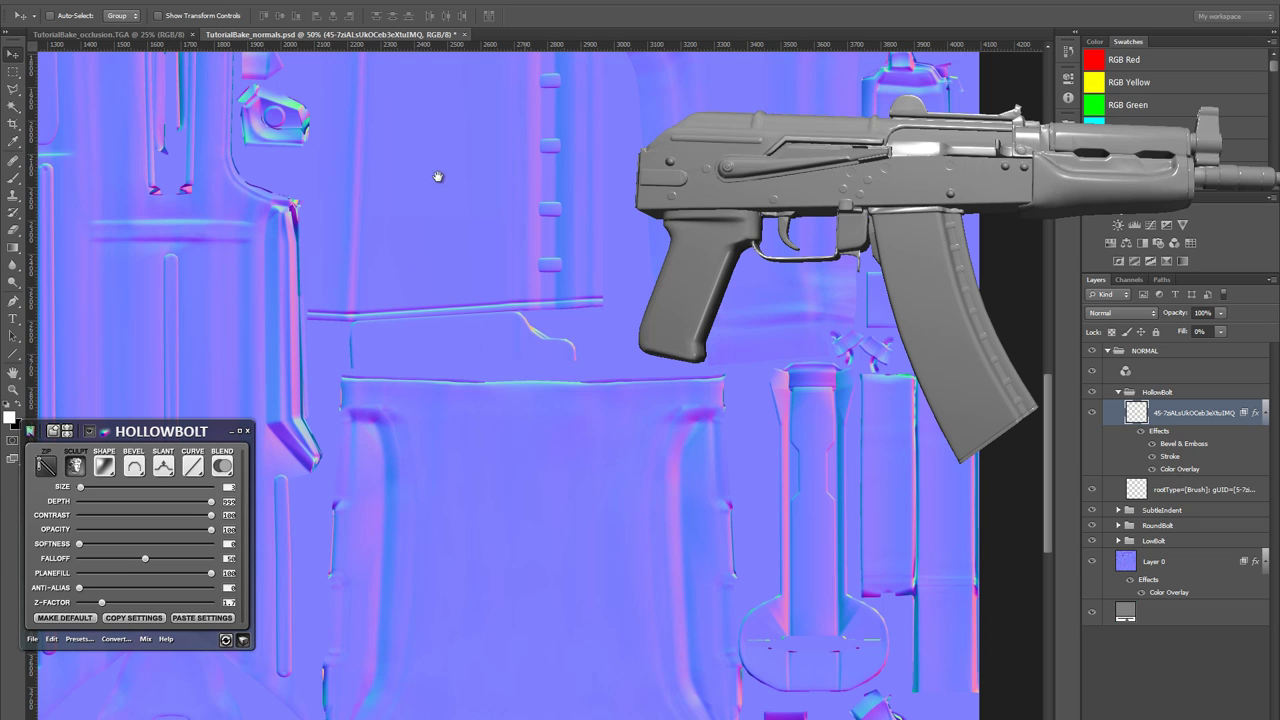
- Examine the unwrapped pieces across the normal map to locate the parts that need hollow bolts
key("b")
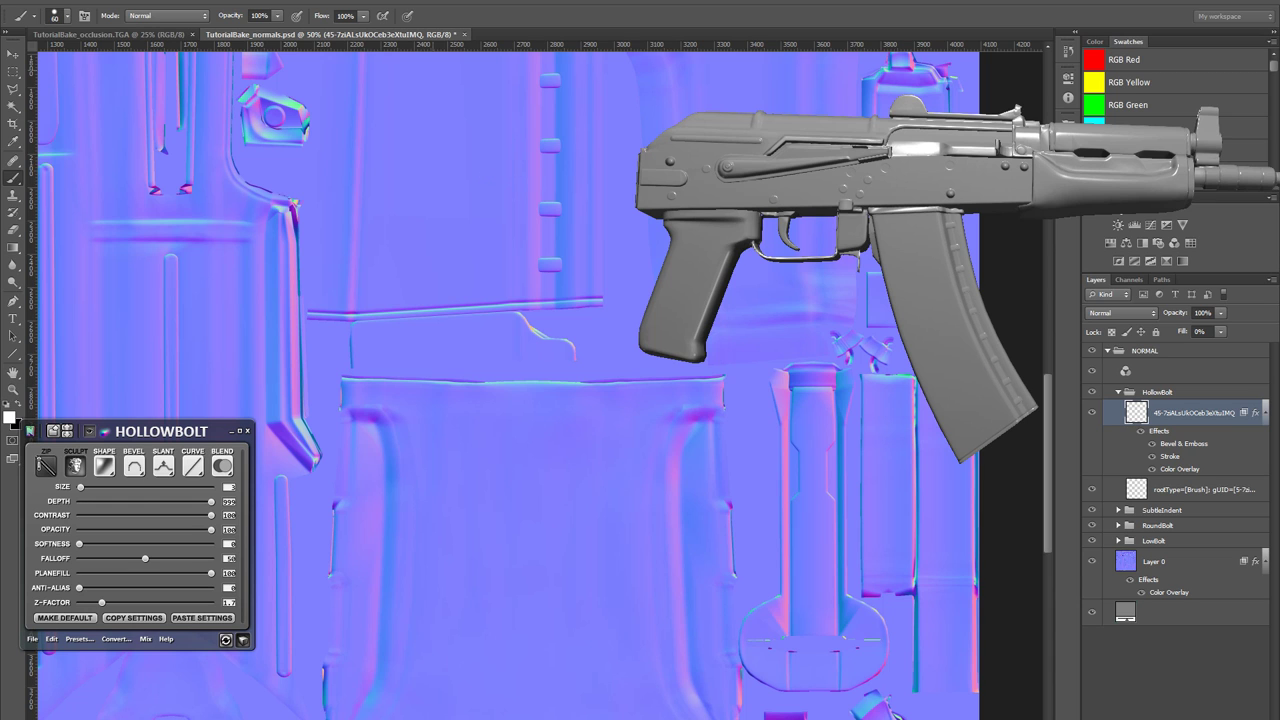
left_click_drag(635, 148, 419, 230)
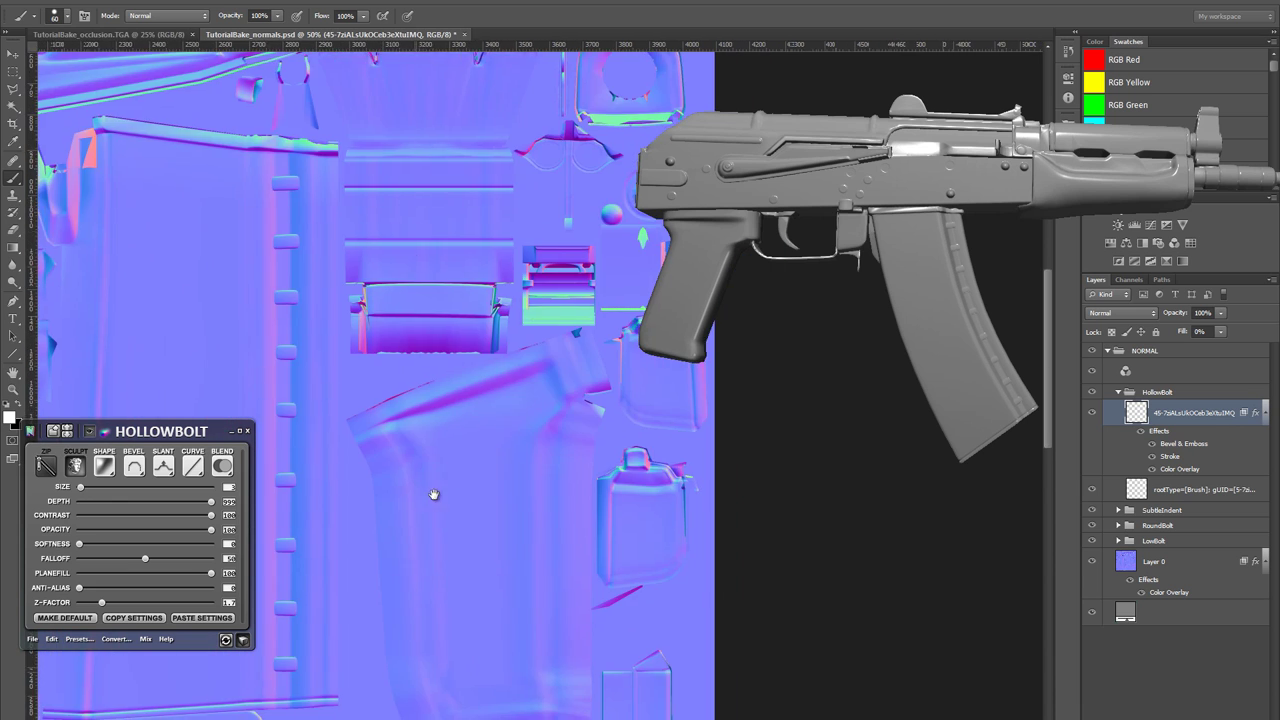
left_click_drag(436, 575, 417, 254)
left_click_drag(412, 478, 345, 525)
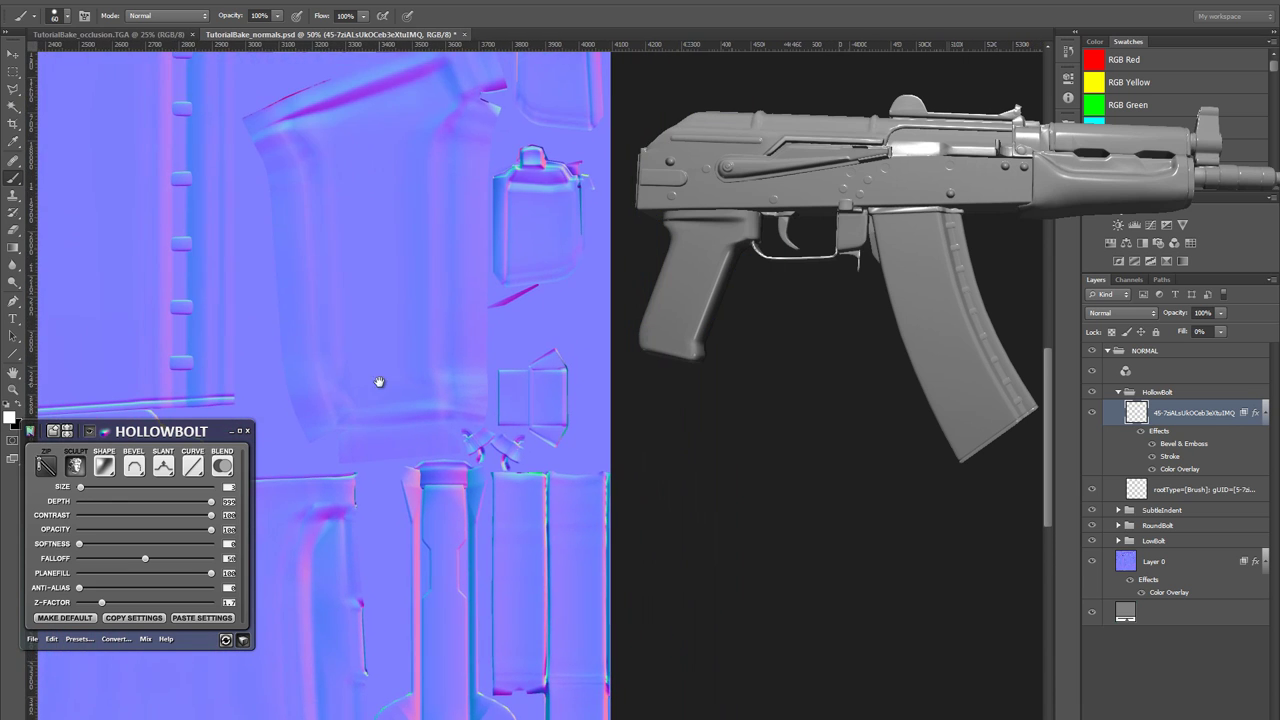
left_click_drag(379, 382, 470, 299)
key("z")
left_click(434, 451, "alt")
left_click_drag(322, 307, 631, 503)
left_click_drag(360, 279, 581, 309)
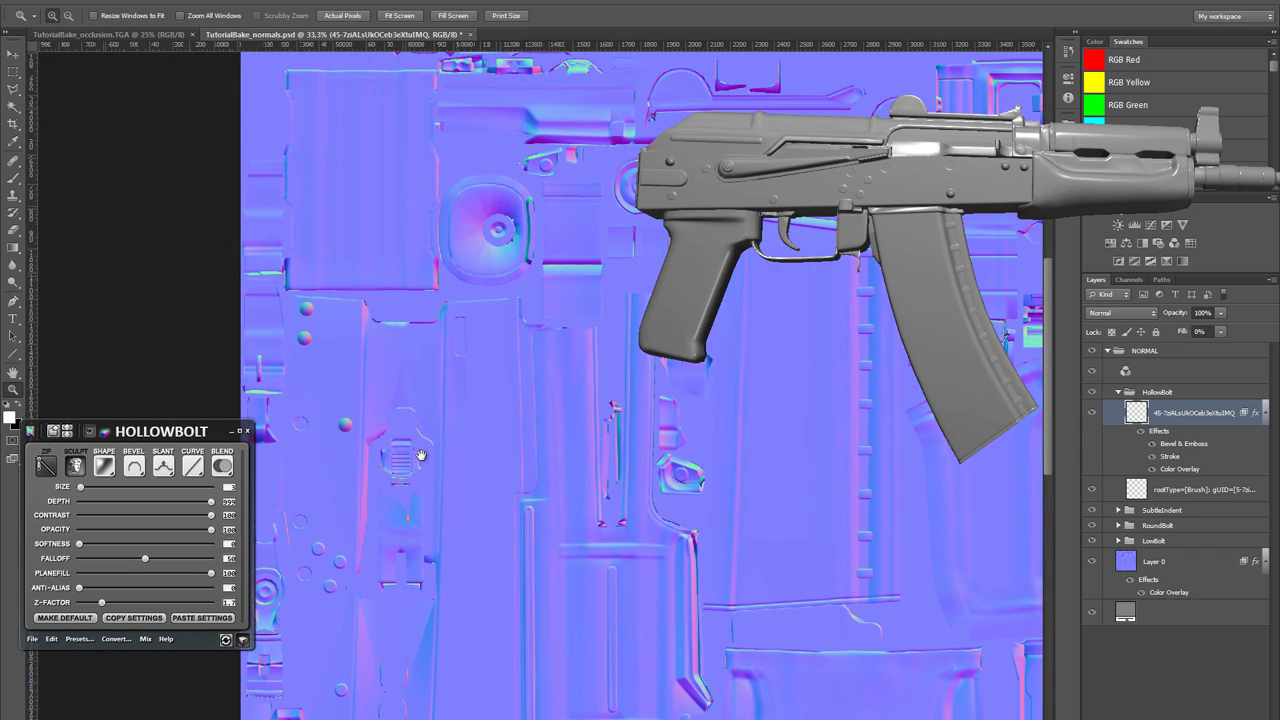
left_click_drag(370, 432, 347, 495)
left_click_drag(563, 447, 420, 535)
left_click_drag(672, 516, 345, 395)
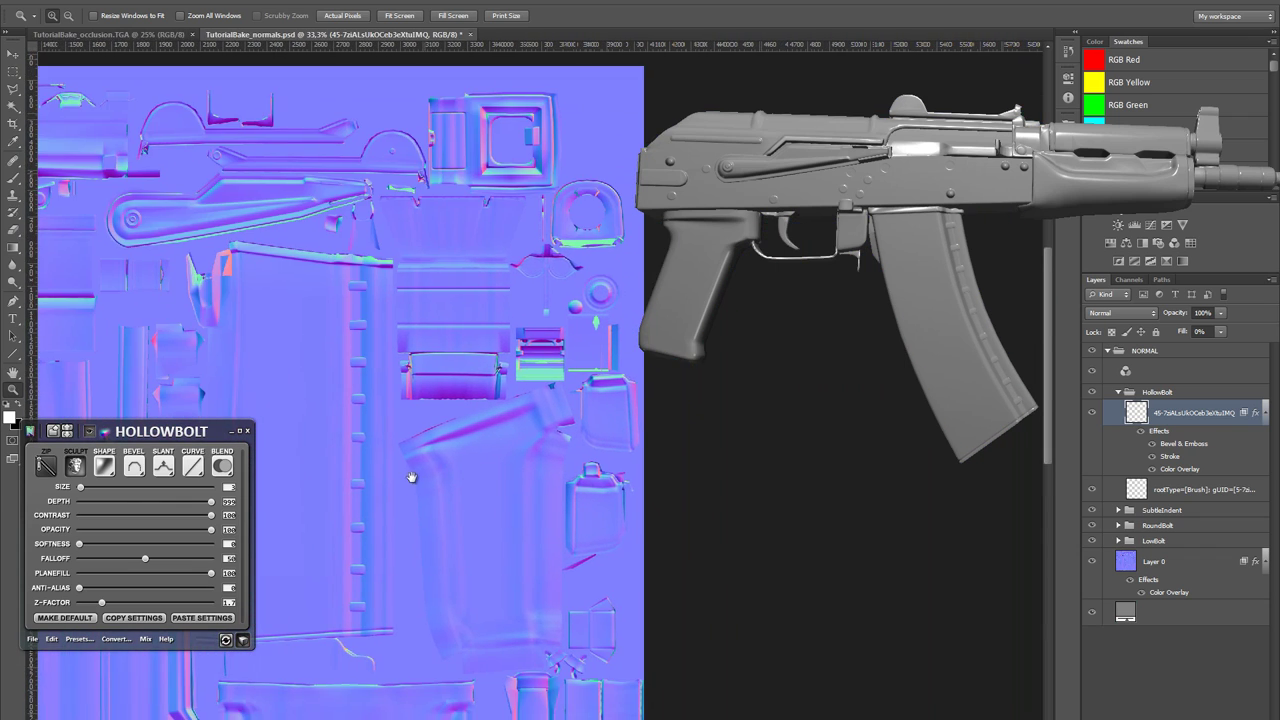
left_click_drag(363, 501, 506, 463)
- Select the hollow bolt from the row of bolt swatches and place copies on the two small bracket pieces near the map's right edge
key("m")
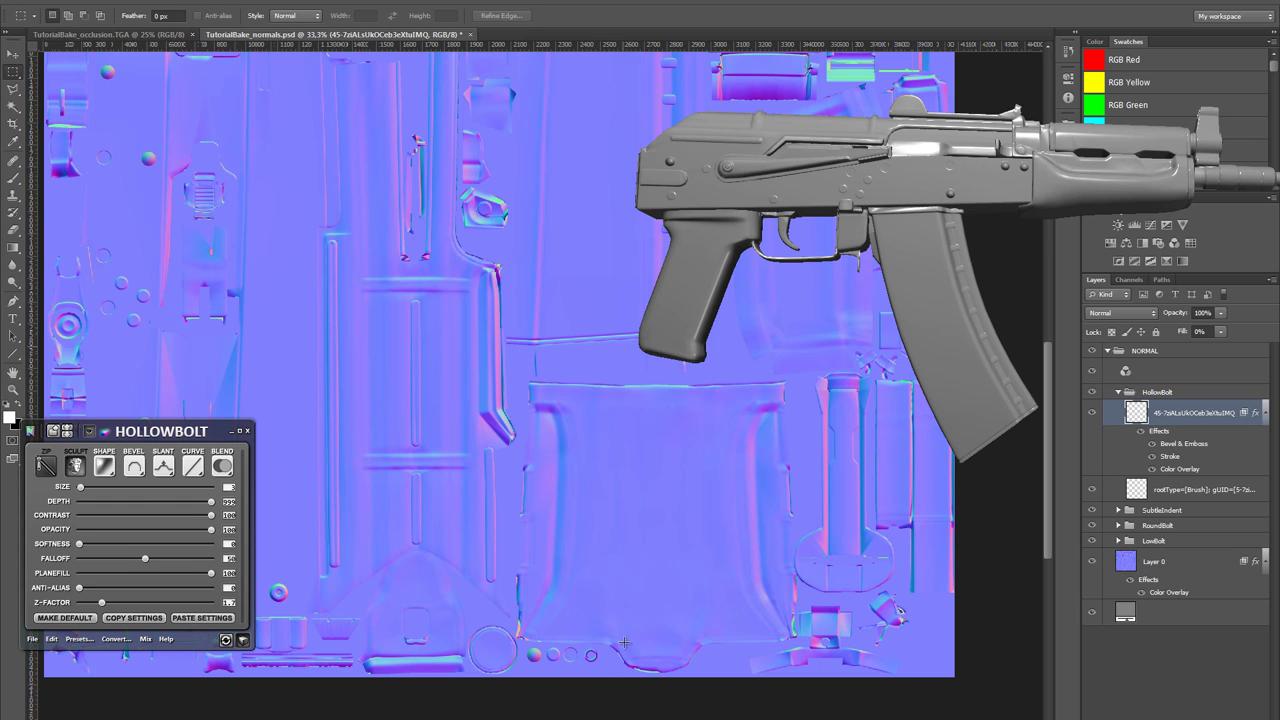
left_click_drag(627, 635, 570, 675)
mouse_move(514, 471)
left_mouse_down()
mouse_move(443, 522)
mouse_move(393, 537)
left_mouse_up()
key("v")
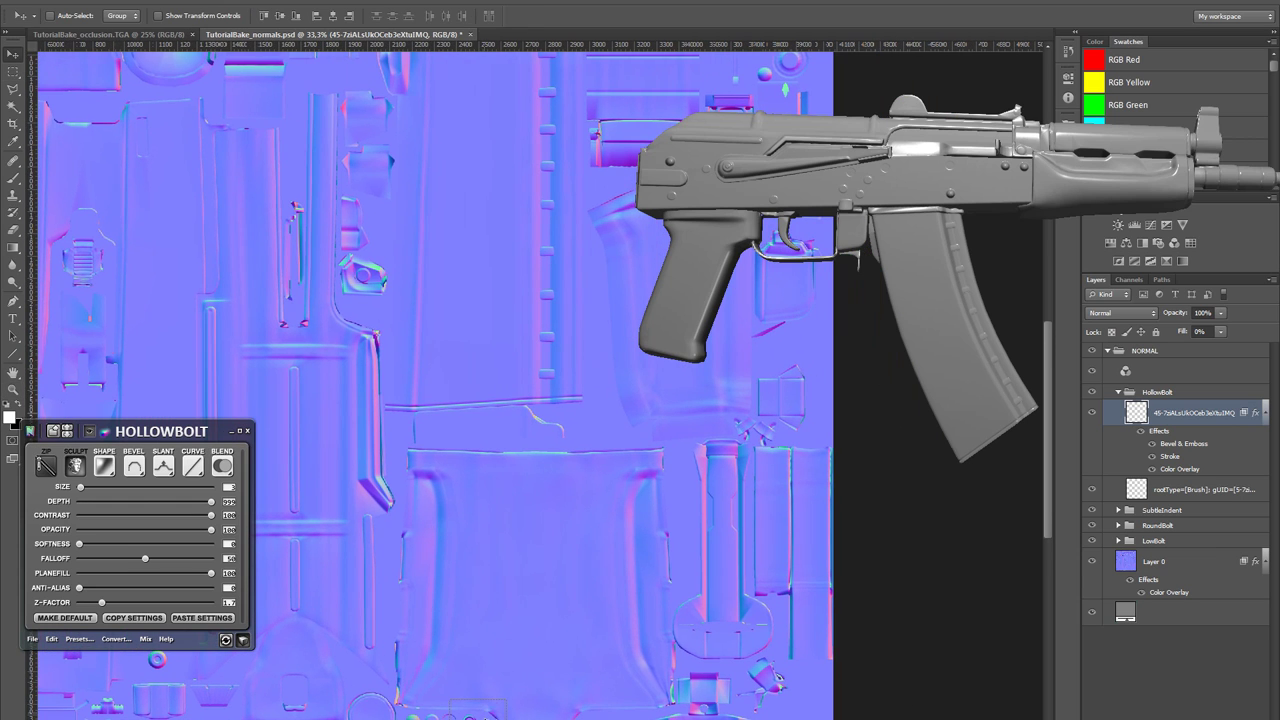
left_click_drag(483, 708, 564, 403)
key("ctrl+d")
left_click_drag(572, 342, 390, 490)
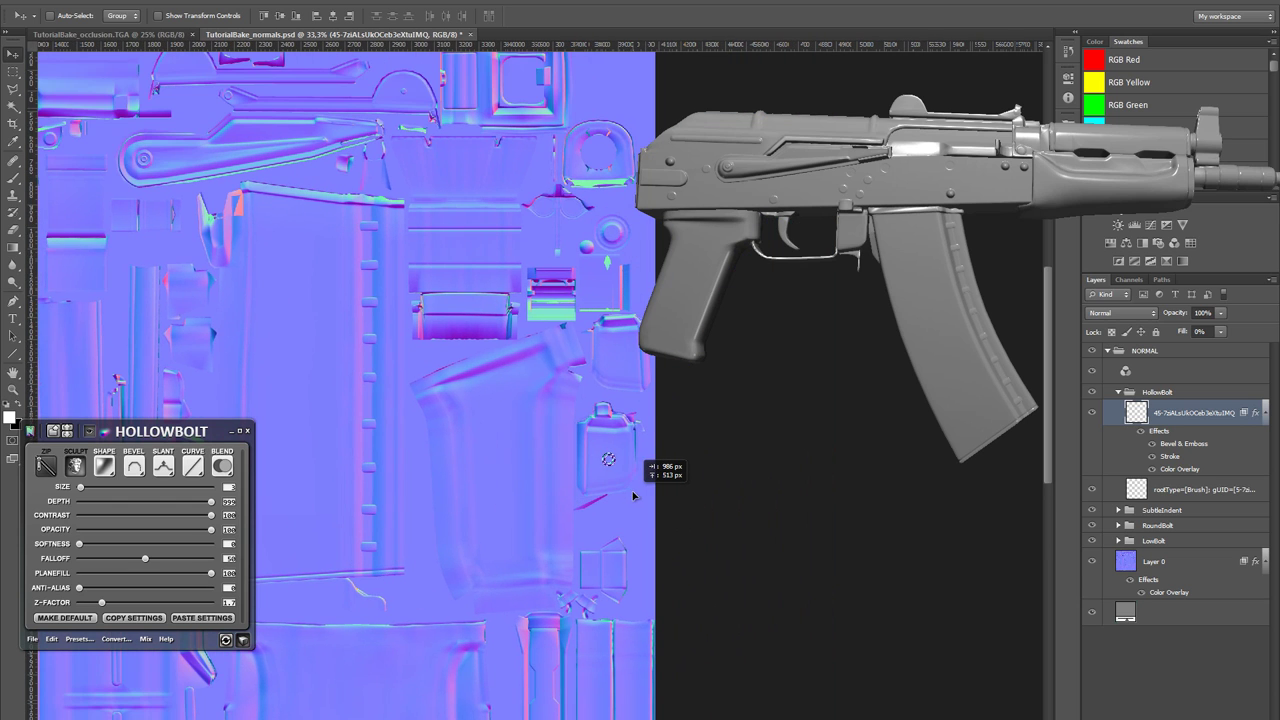
left_click_drag(630, 494, 590, 461)
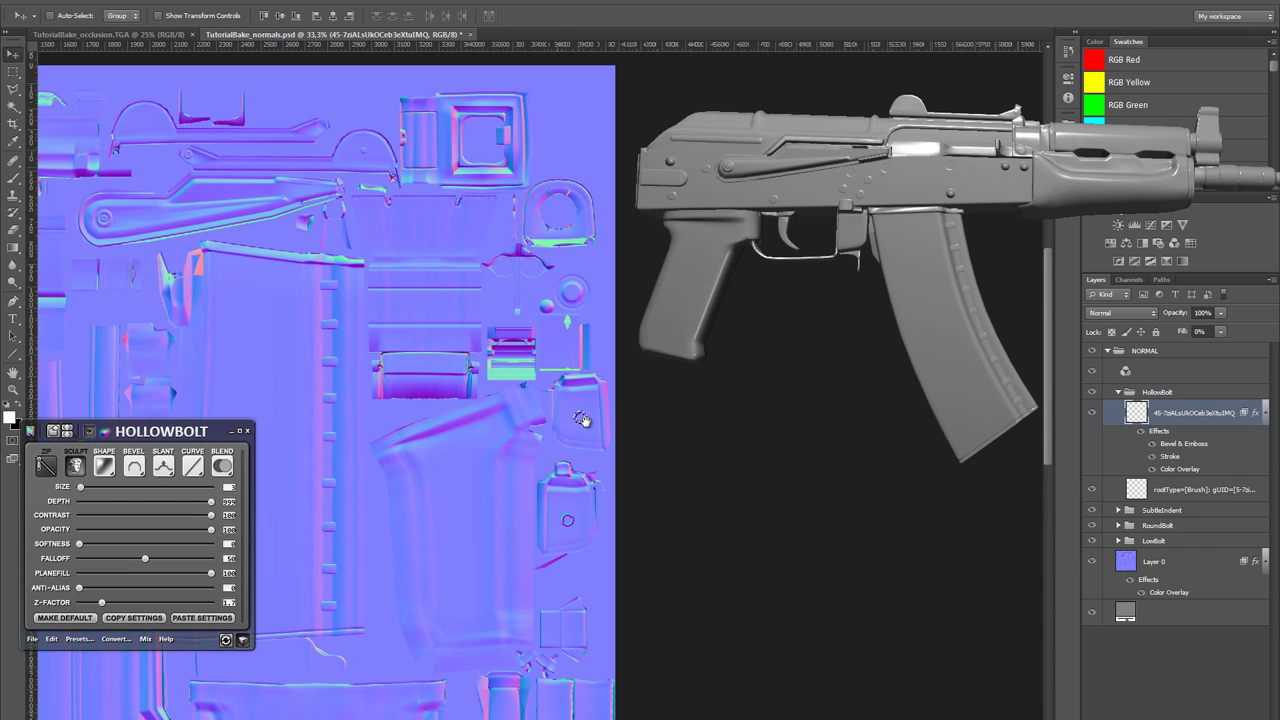
mouse_move(580, 425)
left_mouse_down()
mouse_move(587, 441)
mouse_move(578, 427)
left_mouse_up()
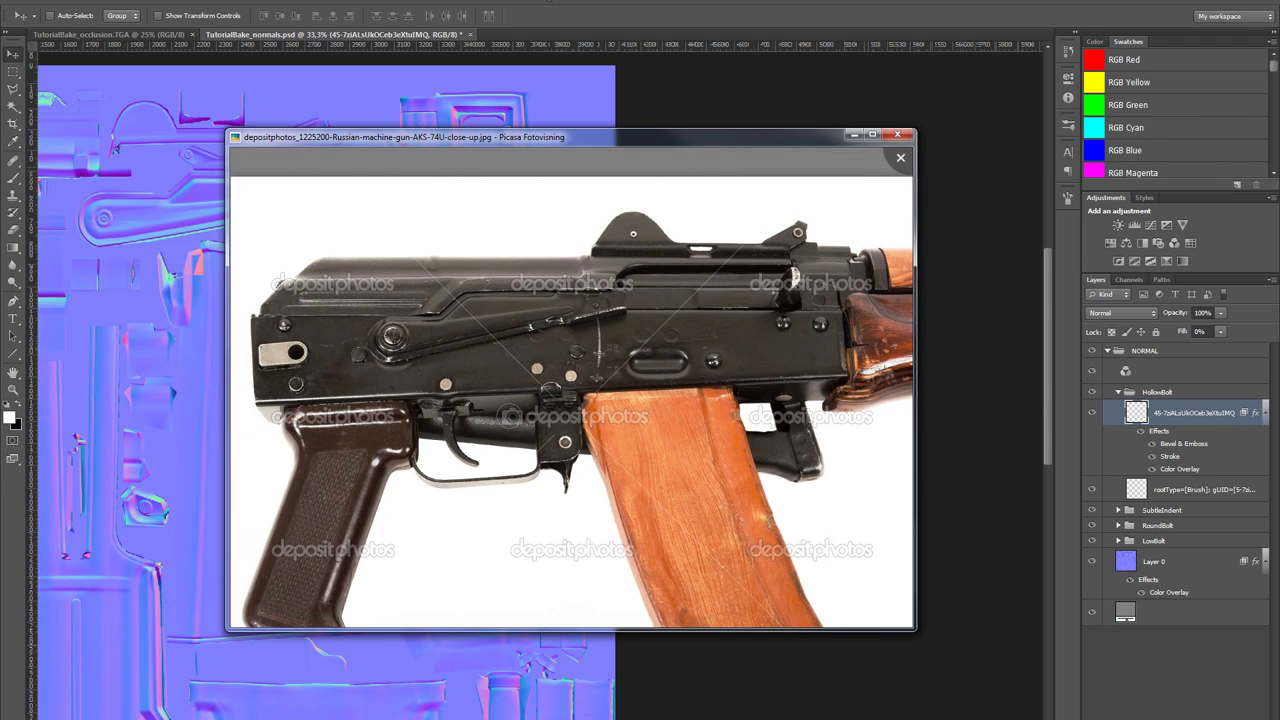
- Check the reference photo and examine the map for other pieces that carry a hollow bolt
left_click(544, 5)
left_click_drag(262, 248, 576, 316)
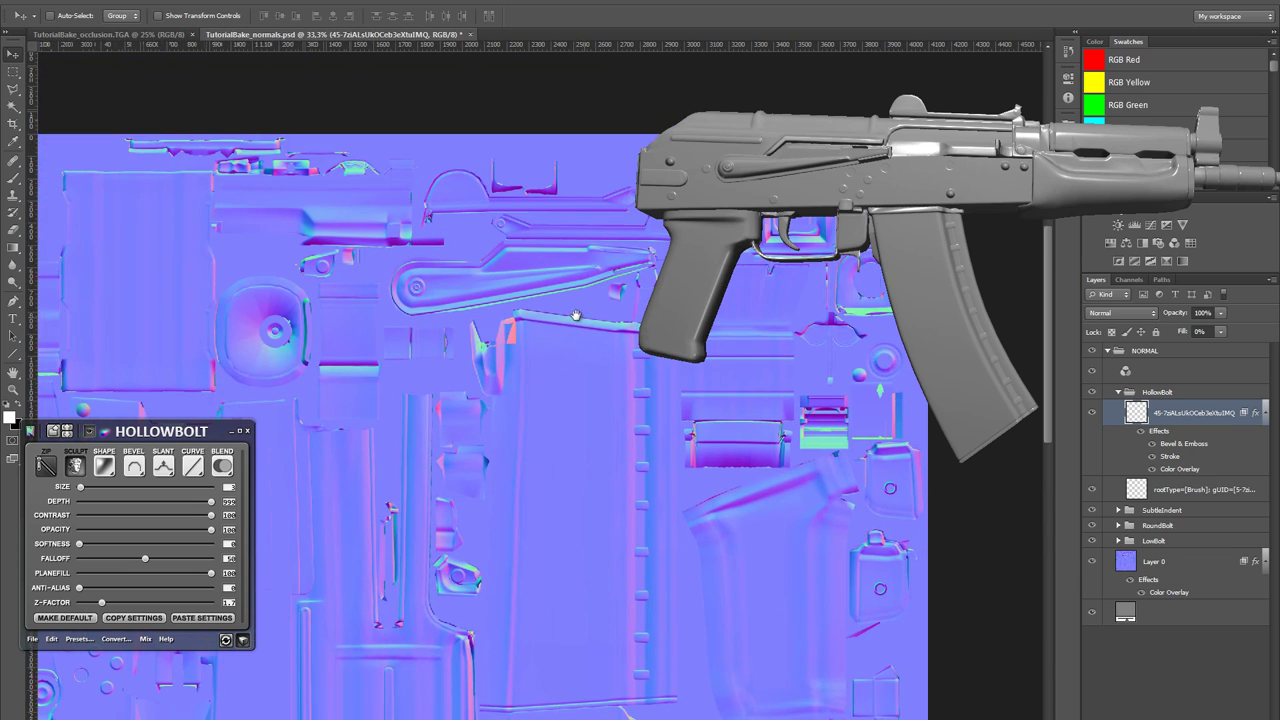
left_click_drag(378, 530, 465, 300)
scroll(707, 505, "up", 2)
scroll(571, 457, "up", 3)
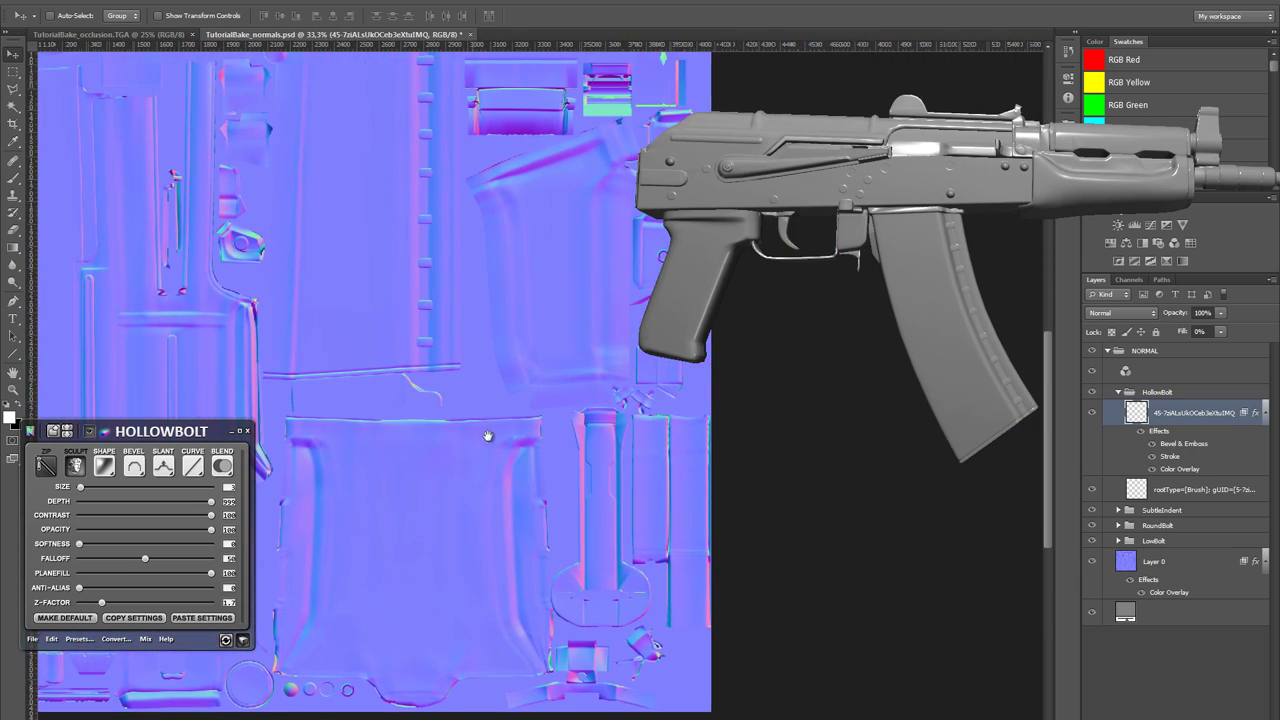
left_click_drag(465, 567, 454, 586)
left_click_drag(447, 349, 467, 260)
left_click_drag(506, 440, 482, 340)
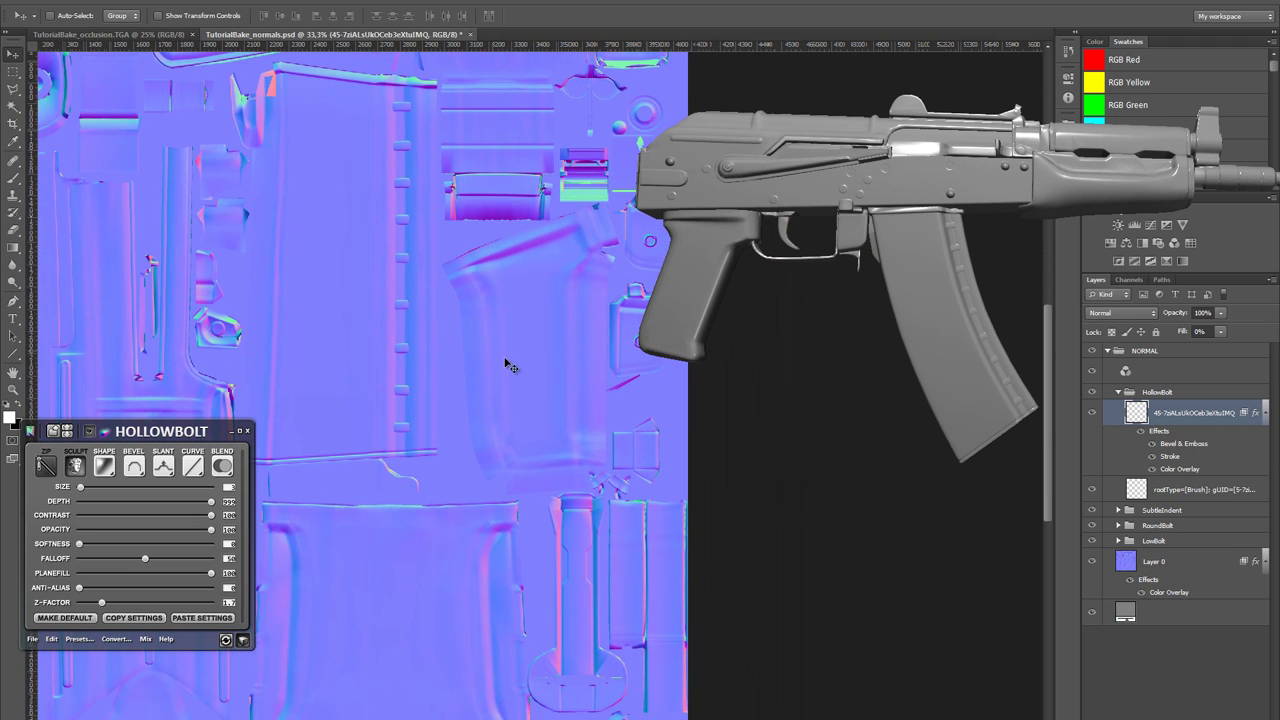
- Place a copy of the hollow bolt on the domed end of the upper sight piece and scale it to about 79.5%
key("m")
scroll(527, 303, "down", 3)
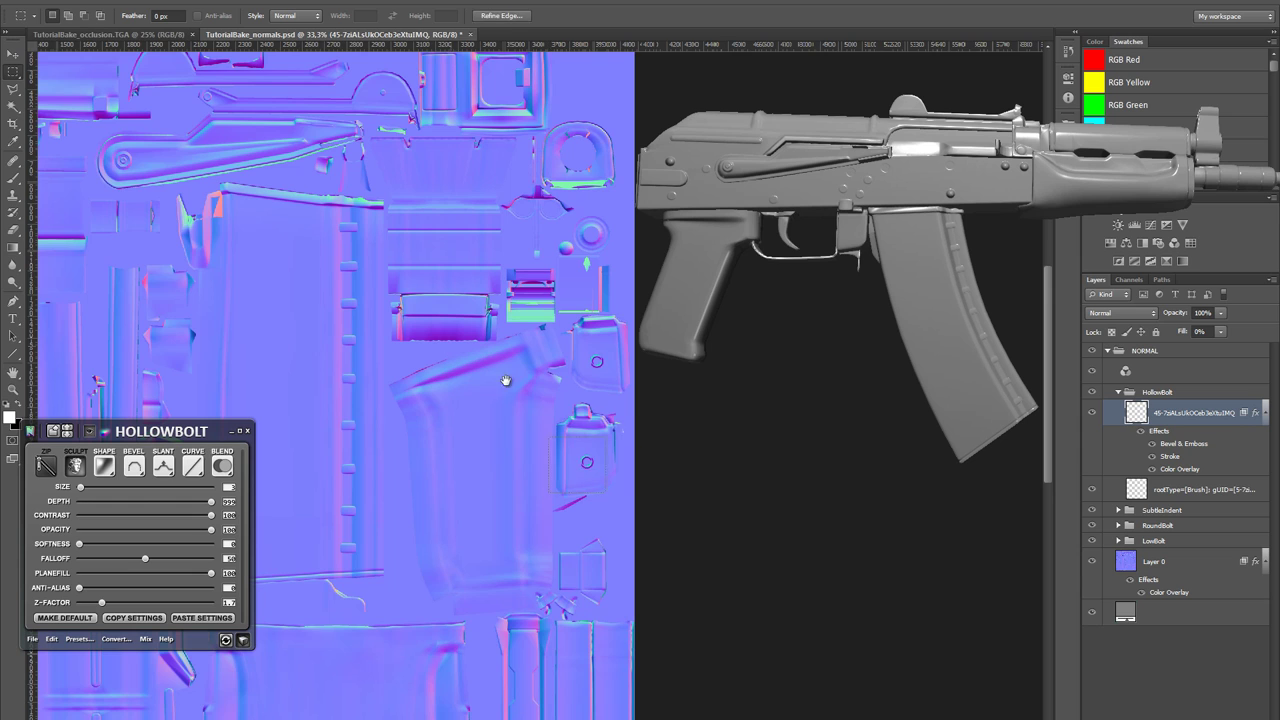
scroll(738, 500, "up", 3)
key("v")
left_click_drag(770, 621, 446, 308)
key("z")
left_click(463, 345)
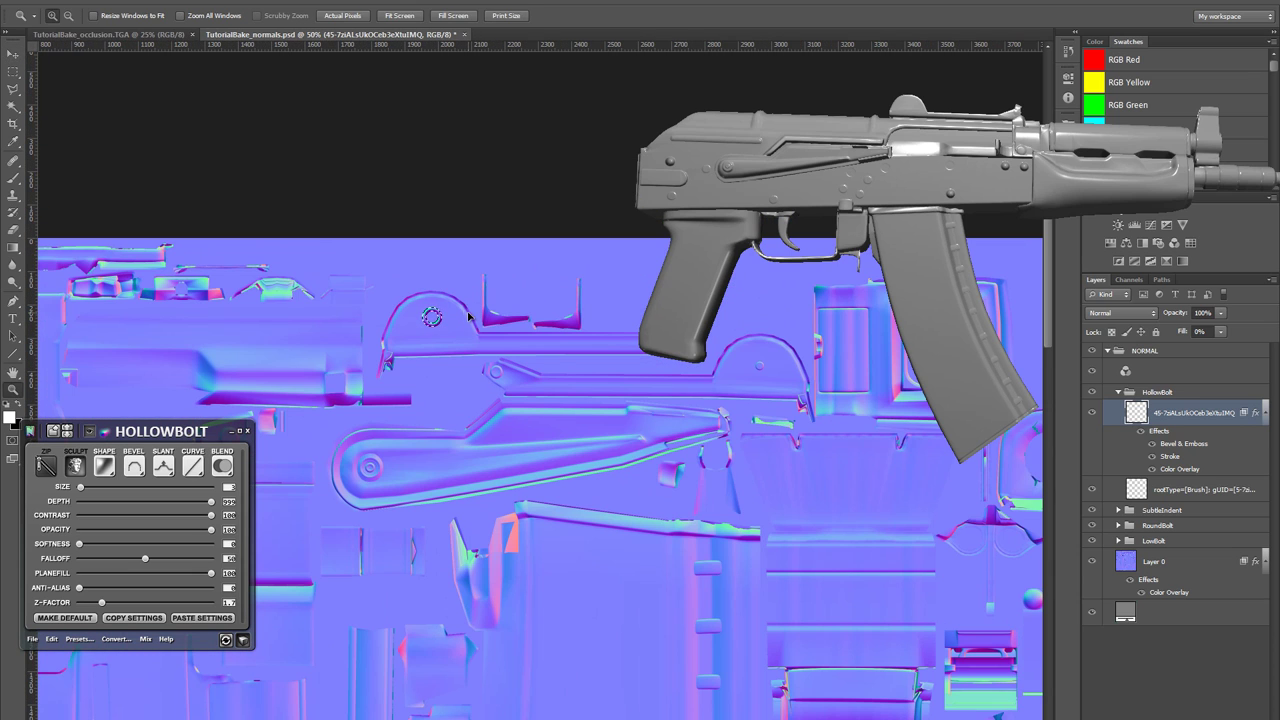
key("ctrl+t")
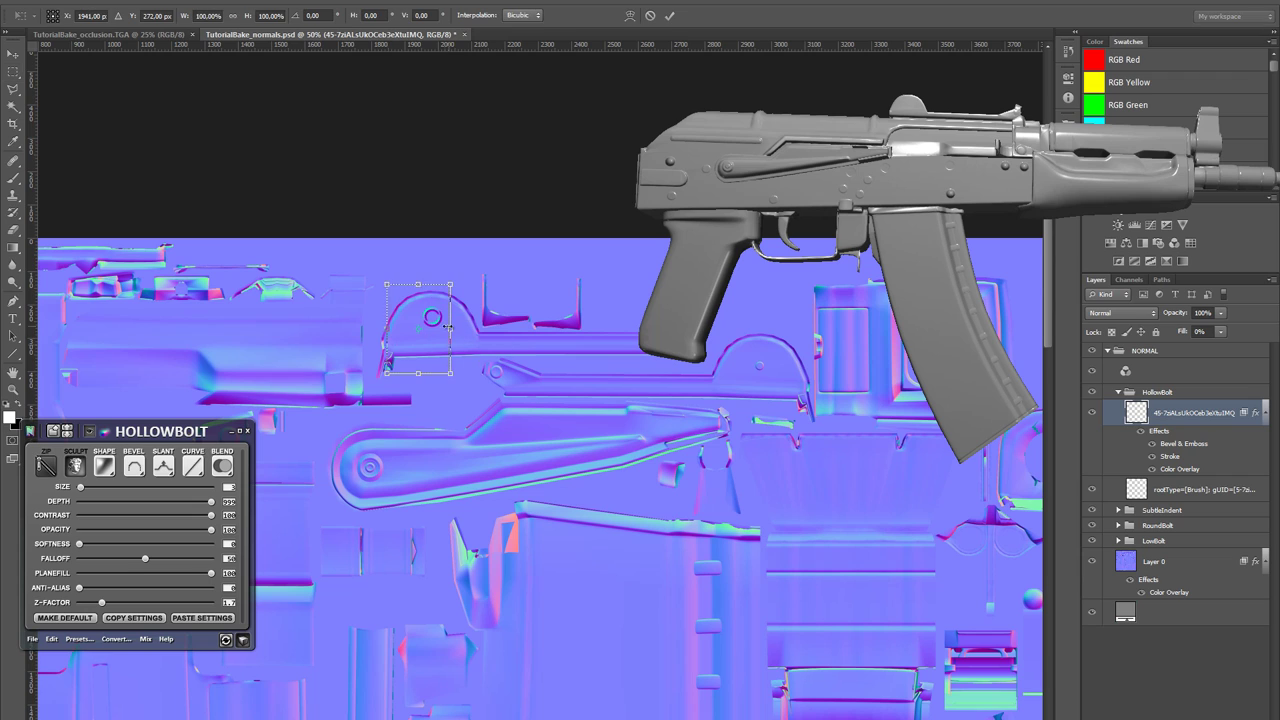
left_click_drag(446, 378, 452, 360)
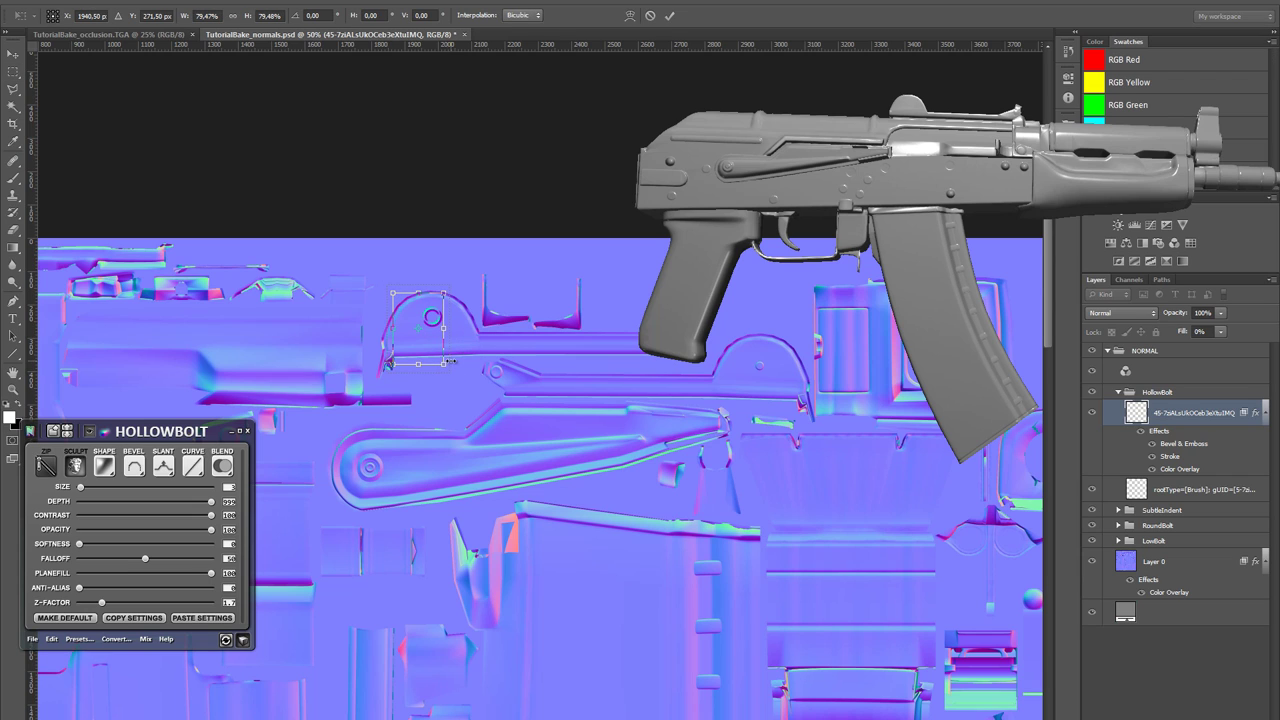
key("Return")
- Copy the scaled-down hollow bolt onto the domed end of the second sight piece, deselect it, and finish sculpting HollowBolt
key("m")
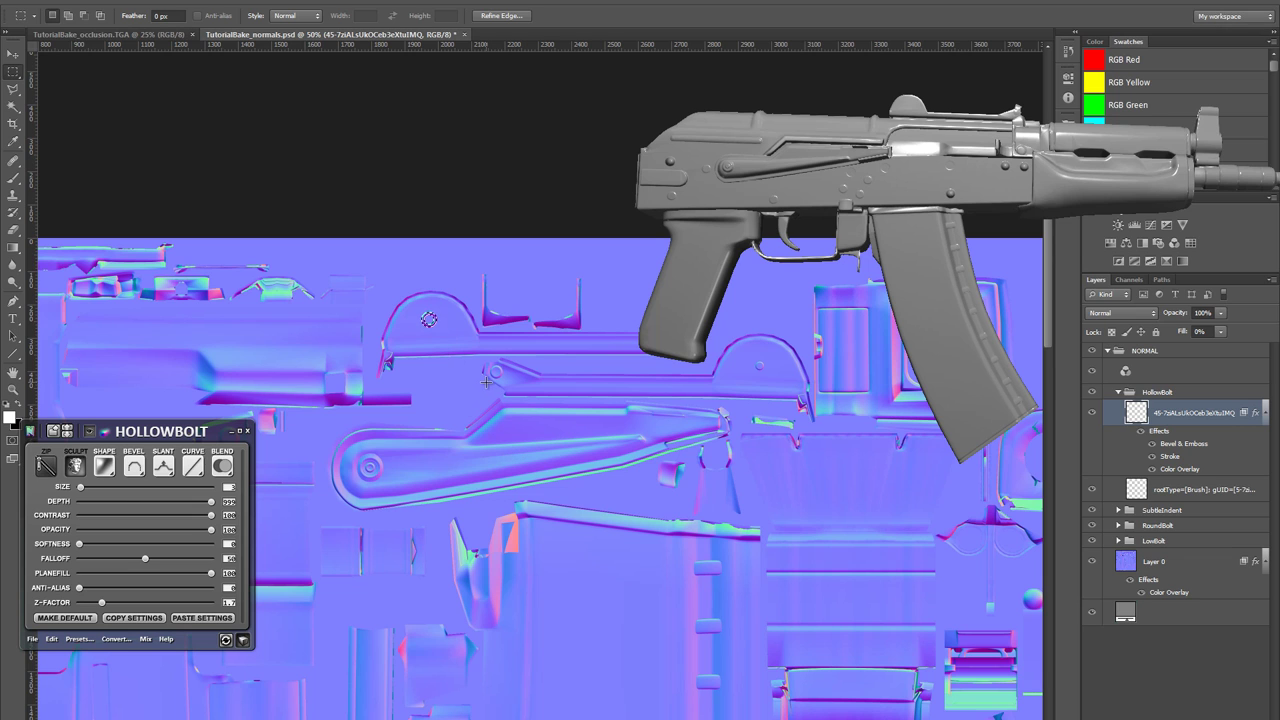
left_click_drag(492, 374, 379, 443)
key("v")
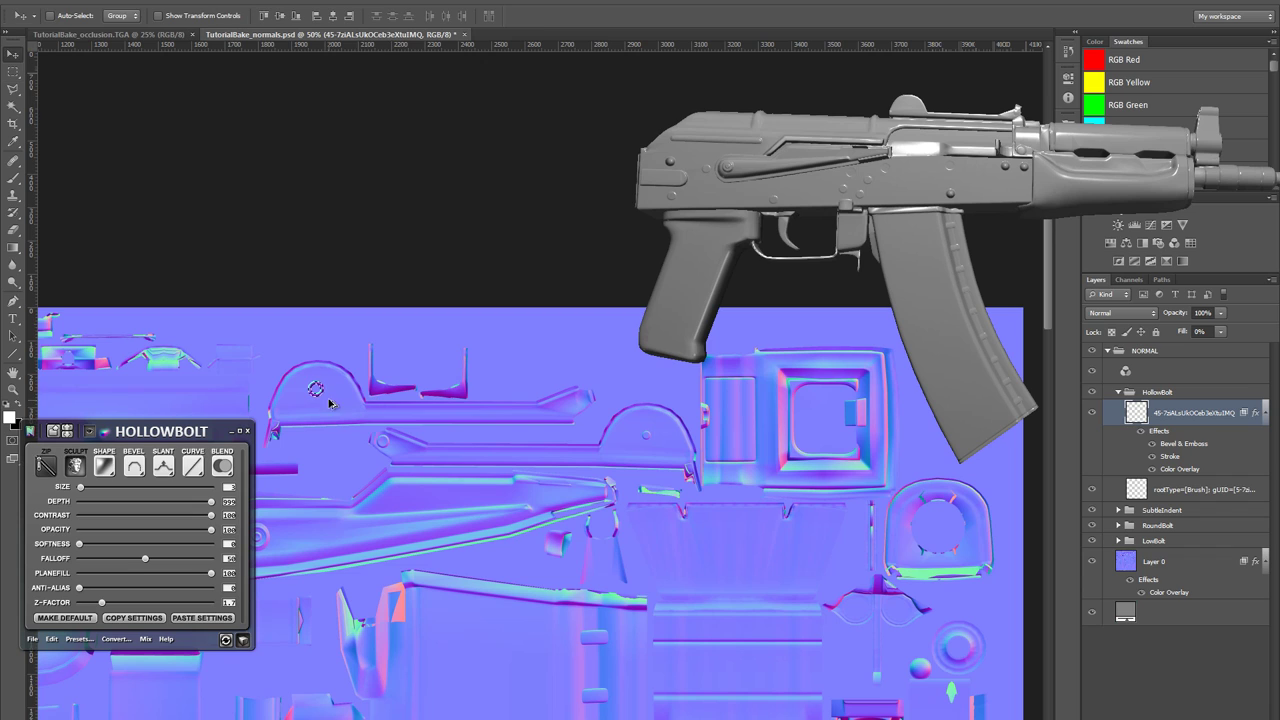
left_click_drag(649, 451, 660, 450)
key("ctrl+d")
key("ctrl+shift+d")
key("ctrl+d")
- Compare the rifle in the 3D preview with the reference photo, and rotate the preview to examine its opposite side
left_click_drag(436, 443, 526, 420)
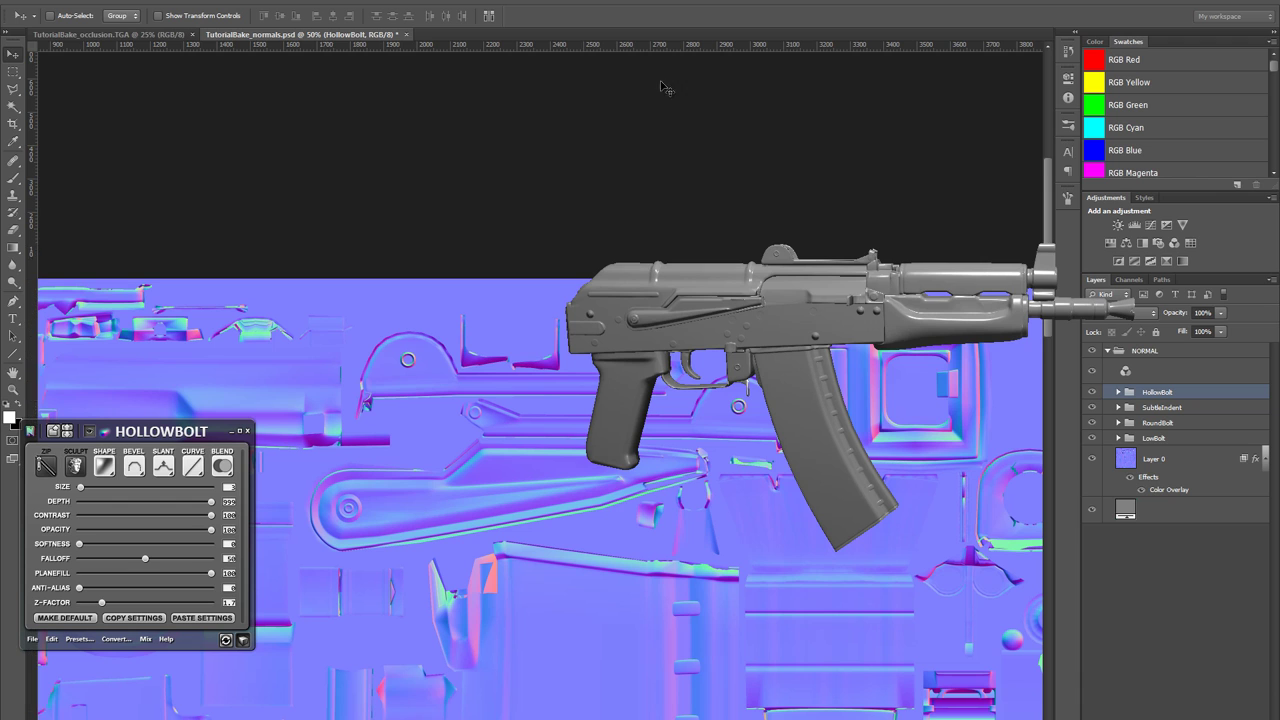
left_click_drag(614, 701, 648, 634)
key("alt+Tab")
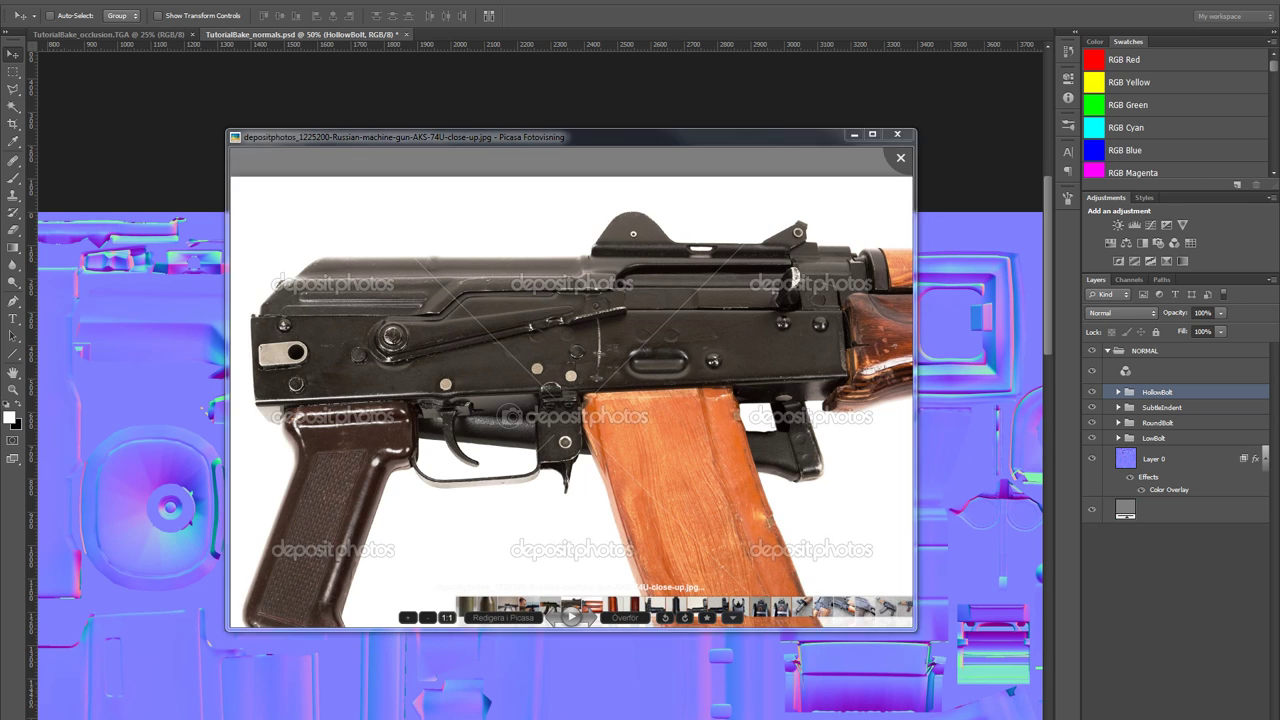
key("alt+Tab")
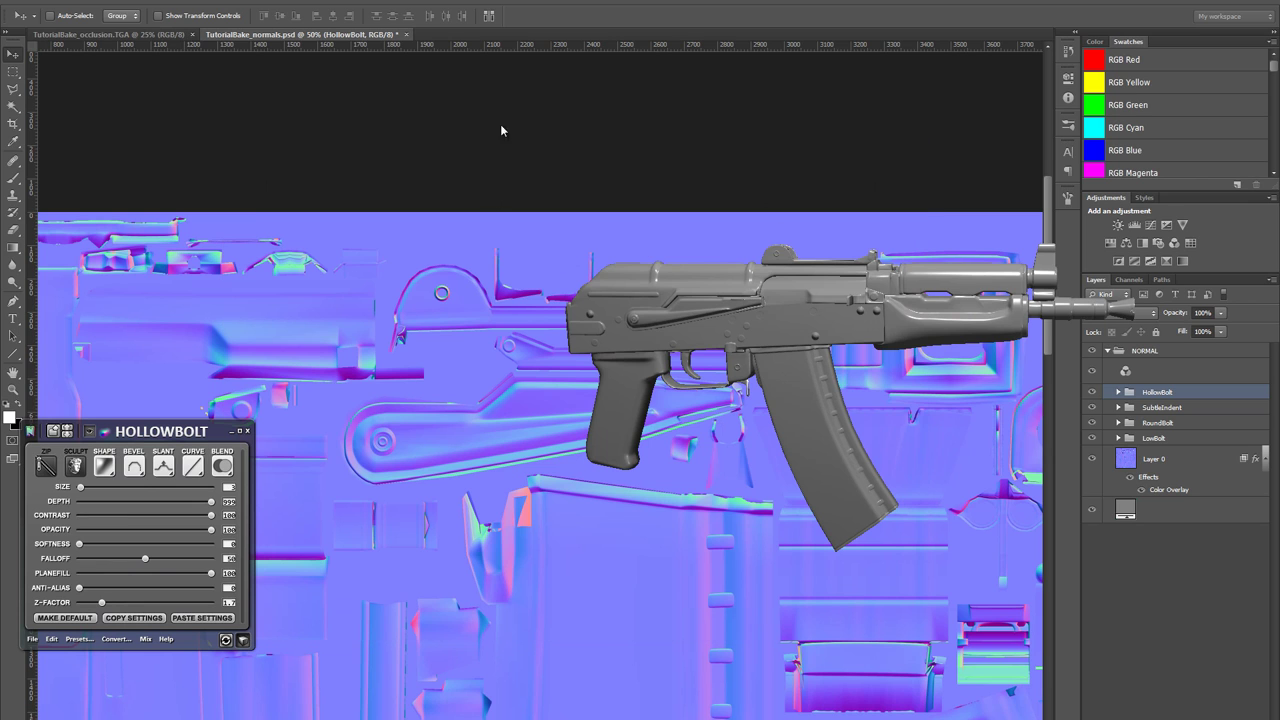
left_click_drag(394, 382, 470, 233)
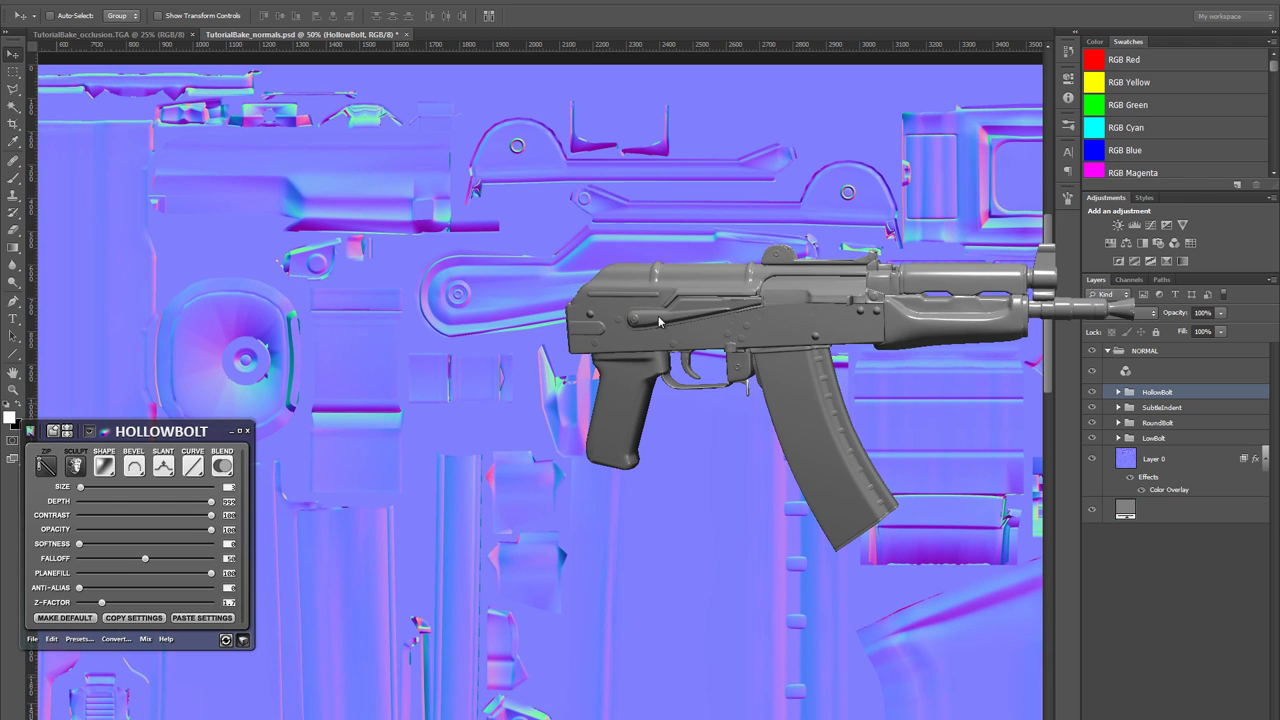
left_click_drag(665, 320, 857, 208)
left_click_drag(466, 500, 546, 263)
left_click_drag(506, 517, 549, 171)
left_click_drag(444, 288, 465, 411)
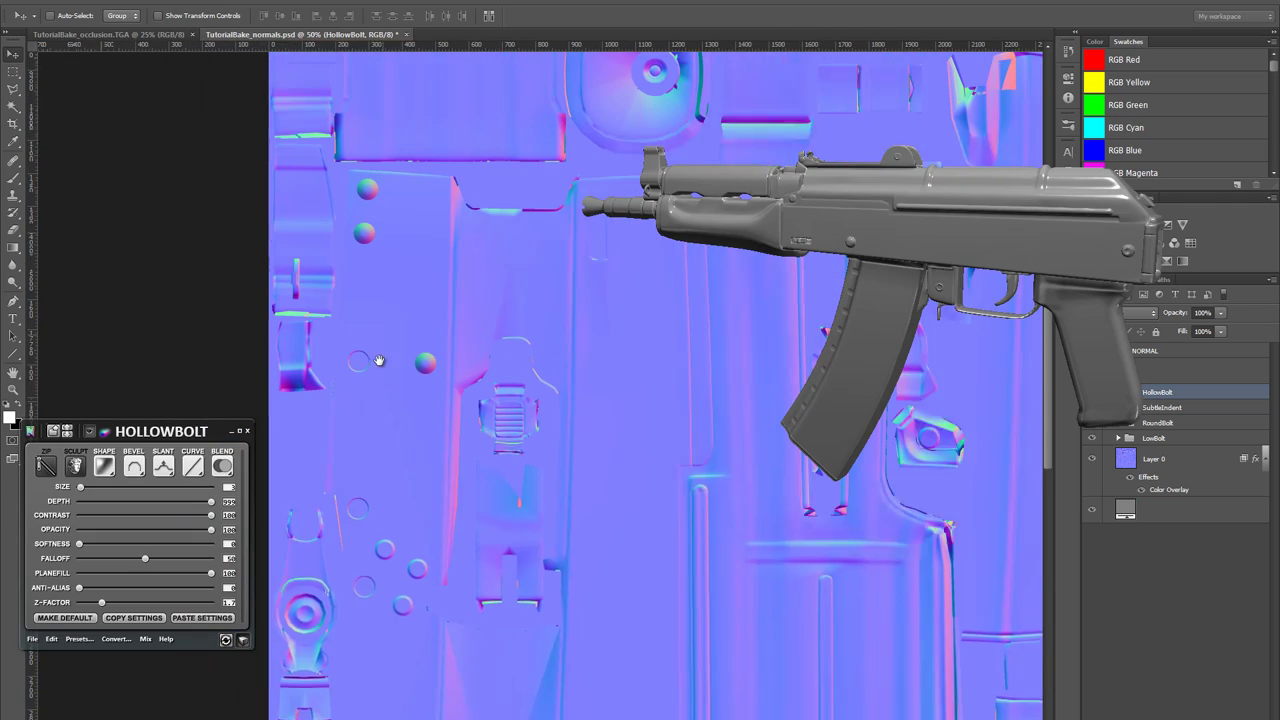
- Make RoundBolt the active node and resume sculpting it
left_click_drag(379, 361, 374, 396)
key("alt+[")
key("alt+[")
key("alt+[")
key("alt+]")
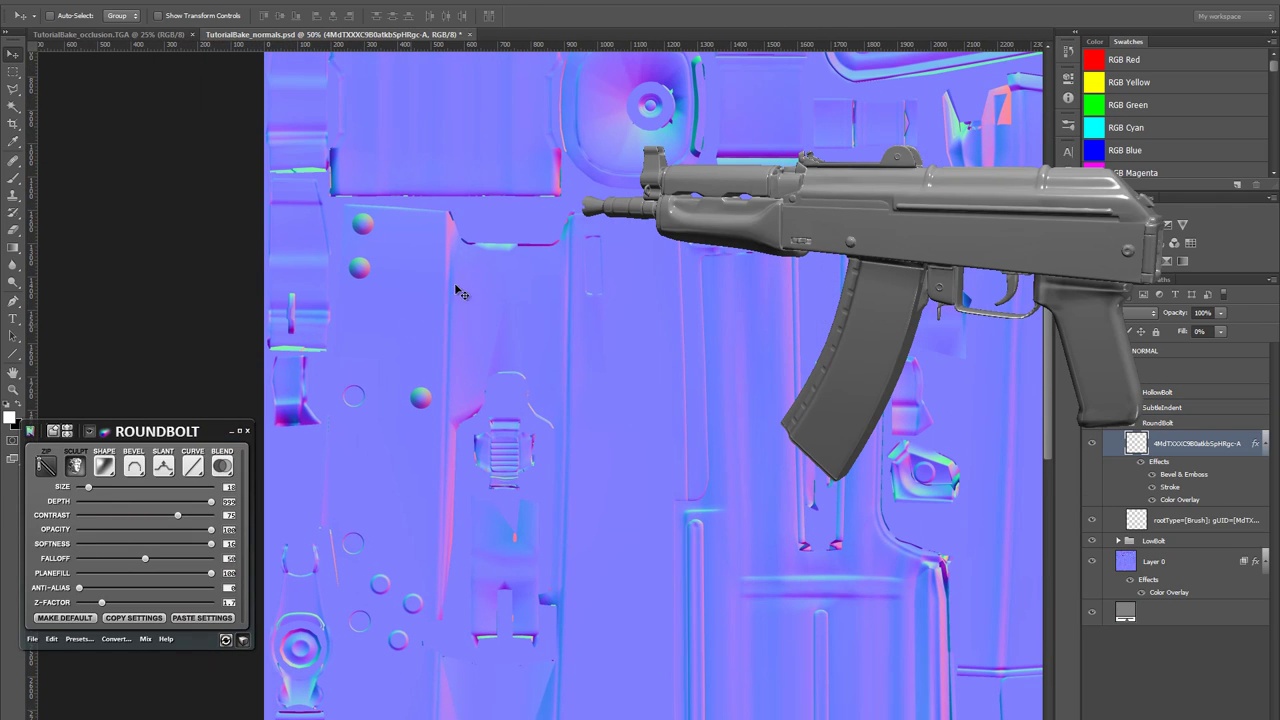
- Select a round bolt and place two copies, one above the other, near the upper end of the opposite receiver side
key("m")
key("b")
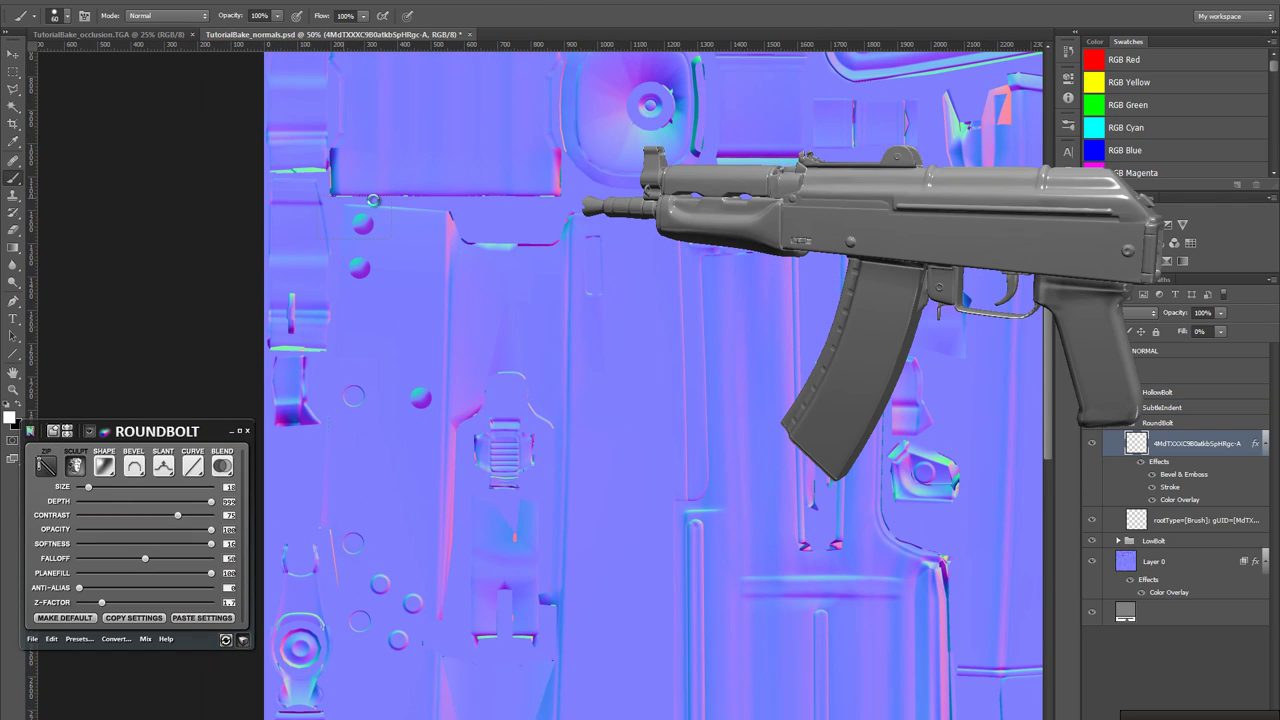
key("v")
key("alt+v")
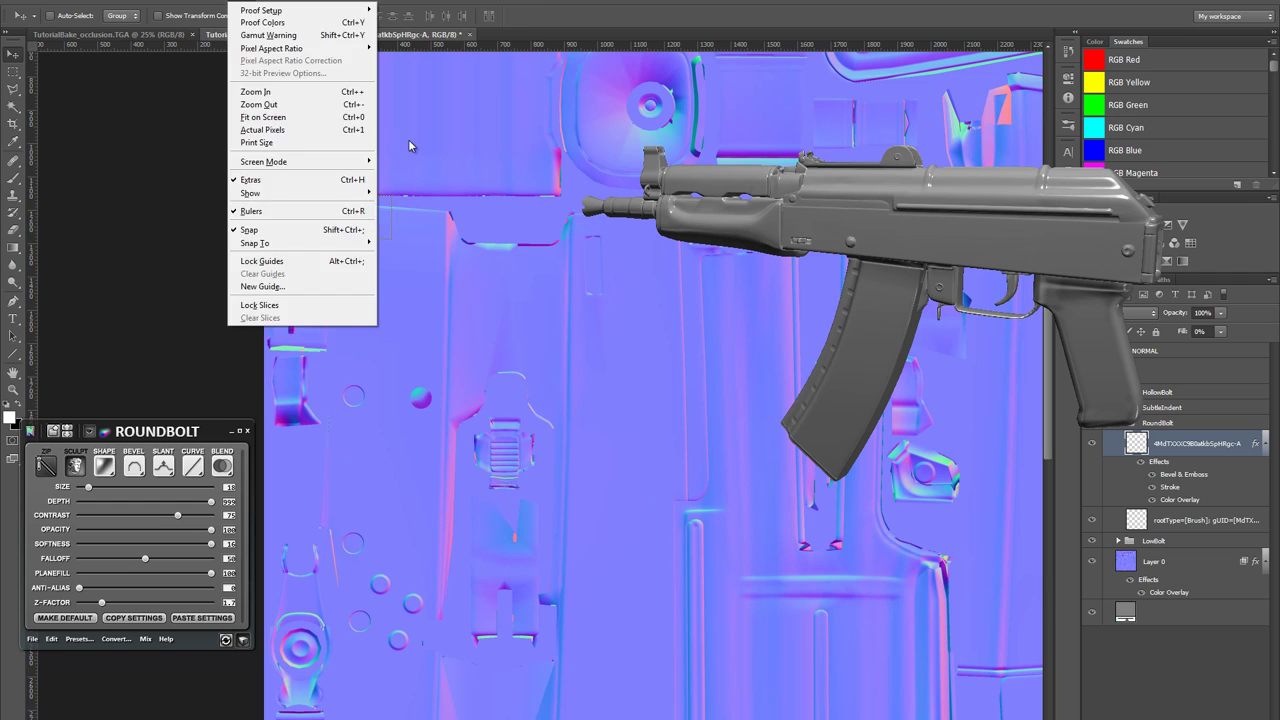
key("Escape")
key("alt+Tab")
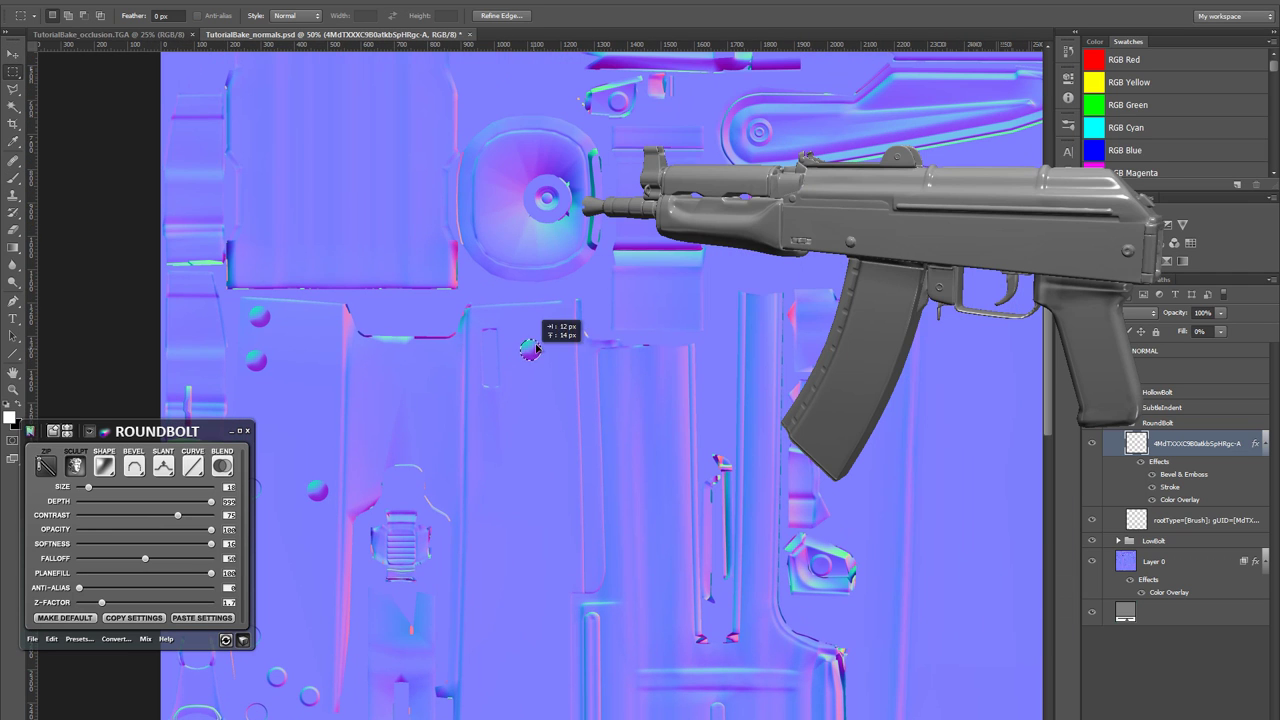
left_click_drag(533, 348, 556, 326)
left_click_drag(556, 326, 560, 371)
key("ctrl+z")
key("v")
- Examine the bolt layout on the opposite side of the receiver in the P1050676.jpg reference photo
key("alt+Tab")
key("alt+Tab")
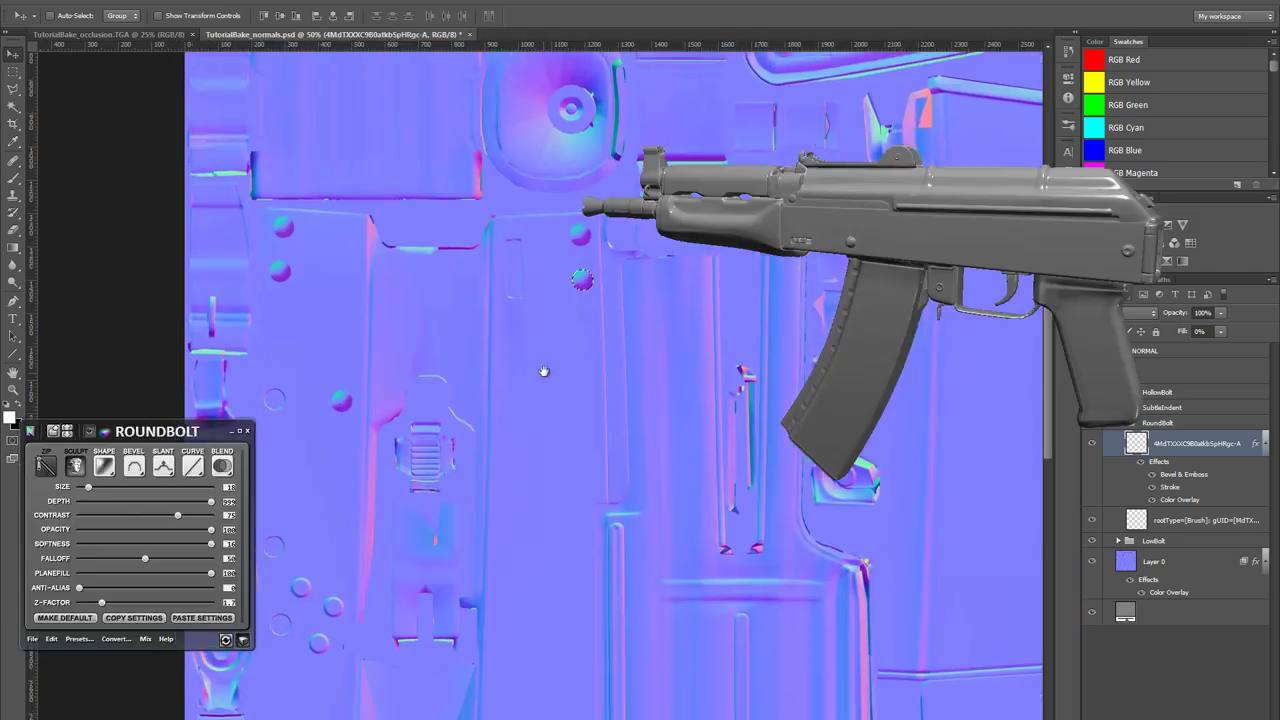
key("alt+Tab")
key("alt+Tab")
key("alt+Tab")
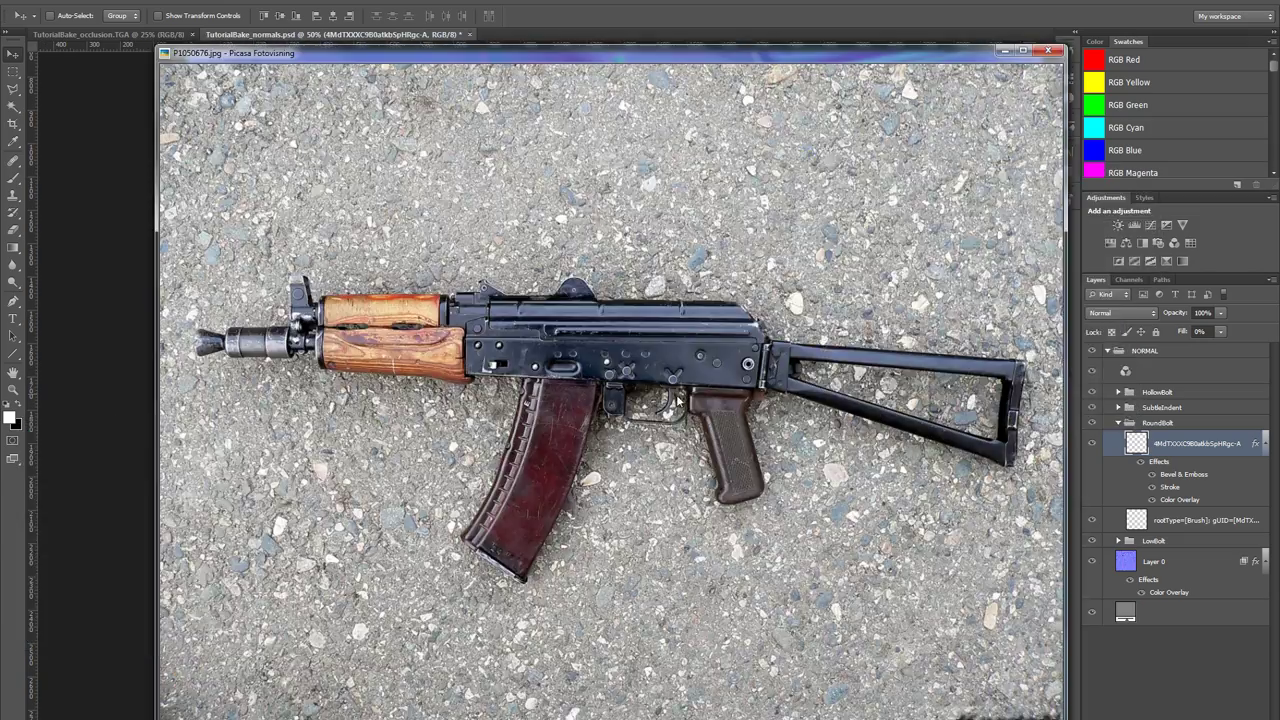
key("alt+Tab")
key("alt+Tab")
key("alt+Tab")
key("alt+Tab")
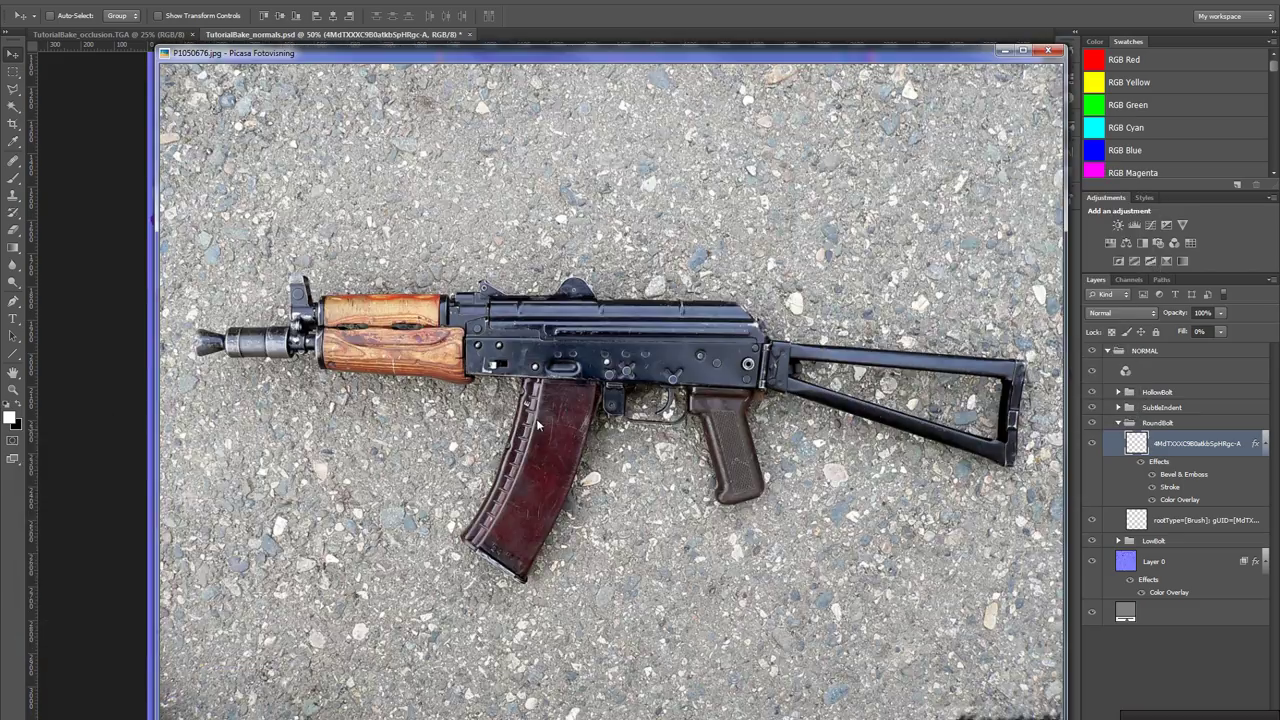
- Return from the reference photo to the normal map and zip the edited bolt back into the RoundBolt group
key("alt+Tab")
left_click(77, 467)
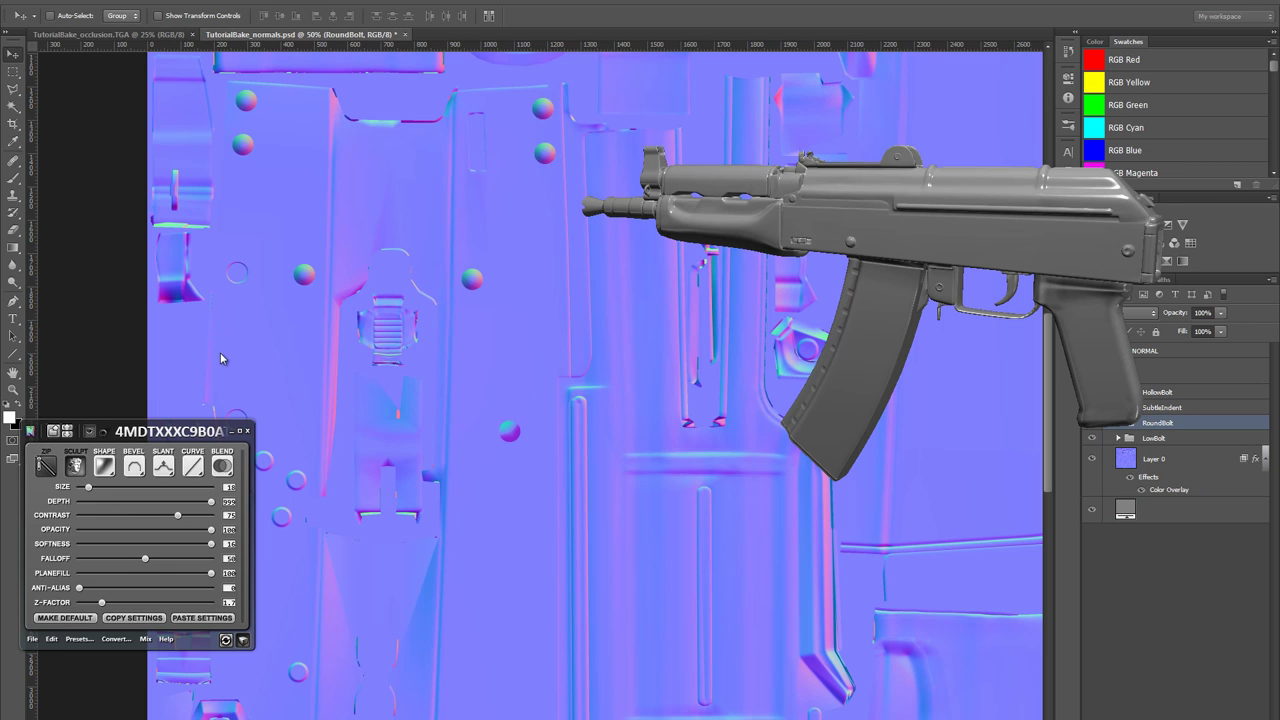
left_click(45, 467)
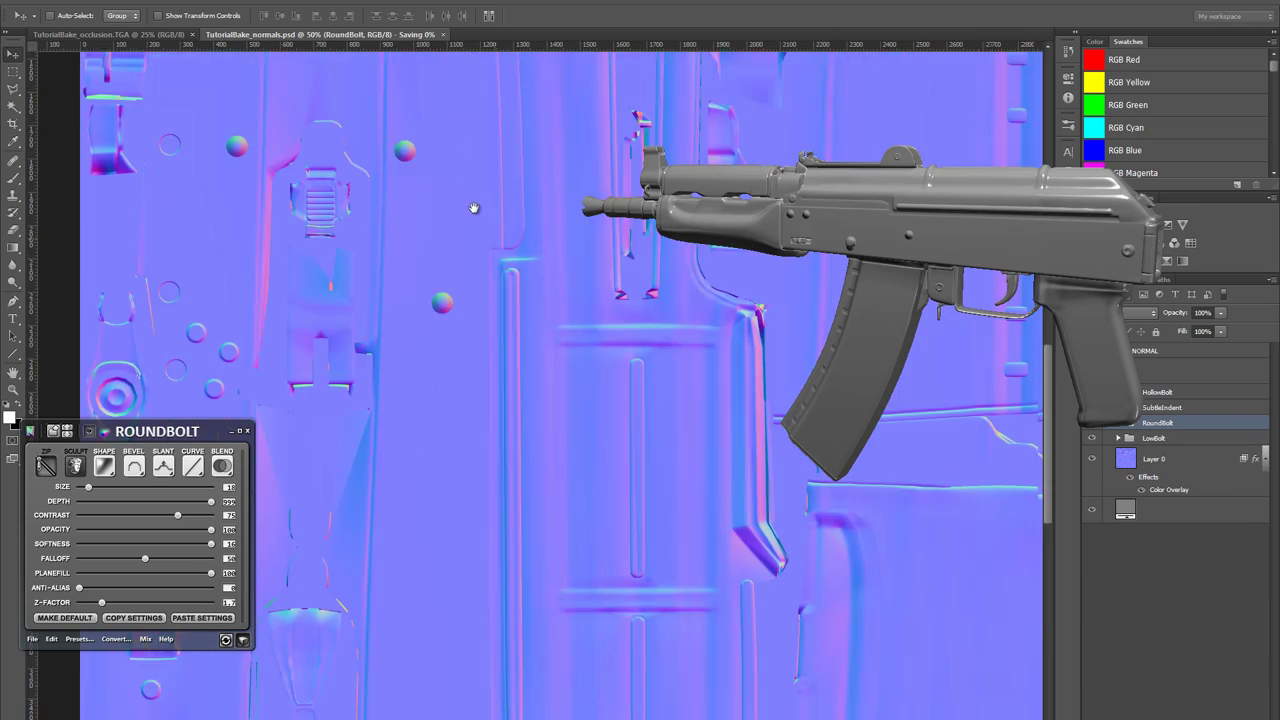
key("alt+Tab")
key("alt+Tab")
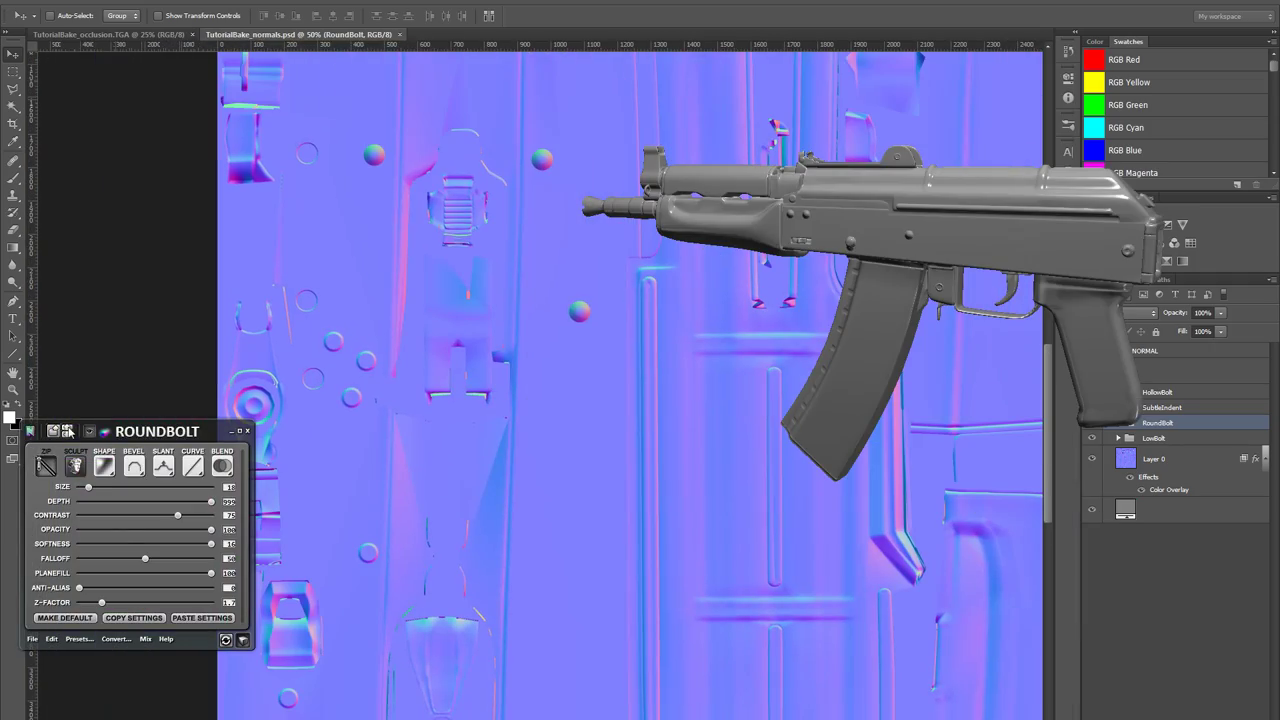
- Reopen the SubtleIndent sculpt, select its lower ring with a marquee and duplicate it onto the receiver plate, matching the reference photo
left_click(309, 300, "ctrl")
key("m")
left_click_drag(343, 270, 281, 323)
key("b")
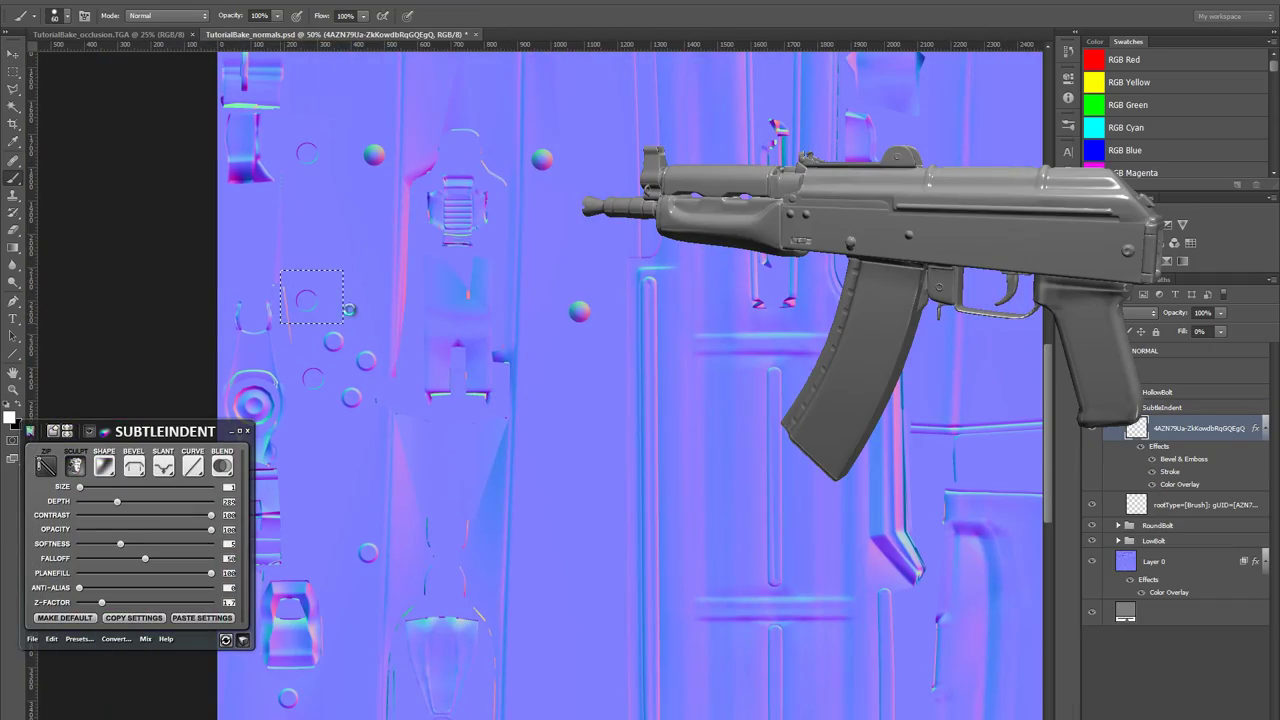
key("alt+Tab")
key("alt+Tab")
left_click_drag(508, 306, 488, 436)
key("alt+Tab")
key("alt+Tab")
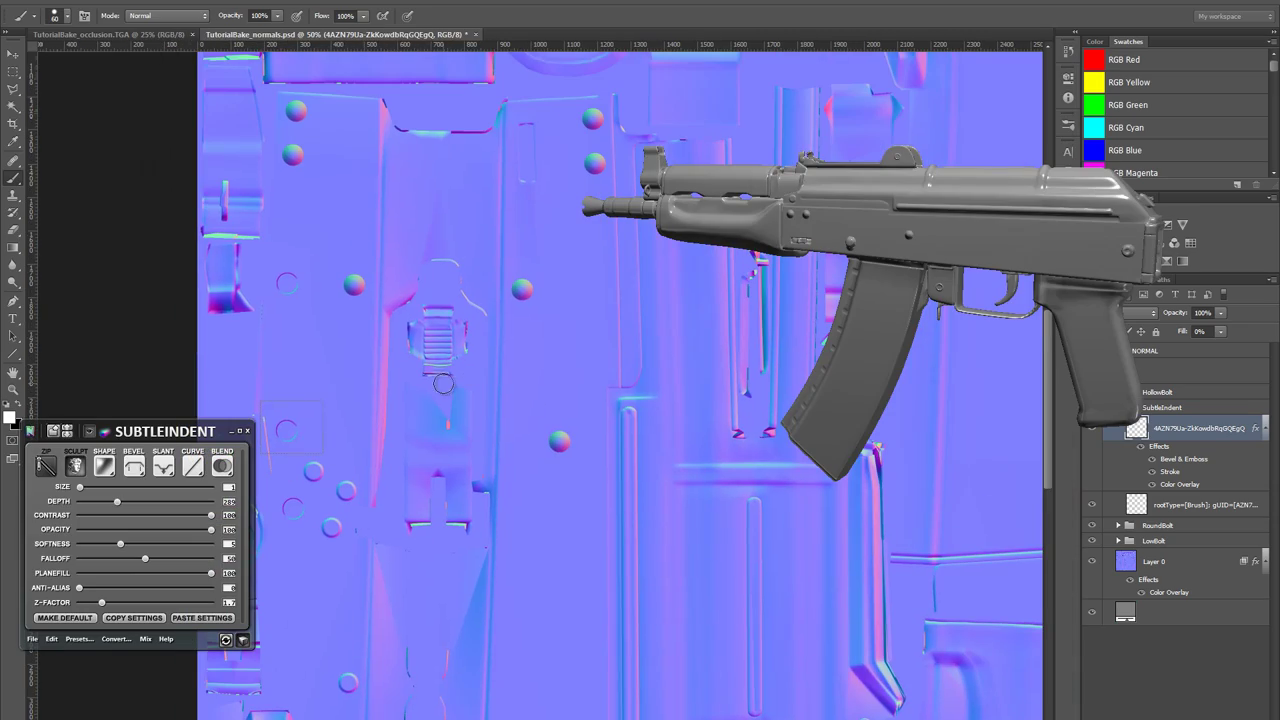
key("v")
left_click_drag(287, 437, 582, 297)
left_click_drag(582, 299, 509, 218)
key("alt+Tab")
key("alt+Tab")
- Open the LowBolt sculpt for editing and copy the low bolt near the arched slot to beside the large hollow bolt
left_click_drag(538, 204, 538, 388)
left_click_drag(538, 388, 537, 474)
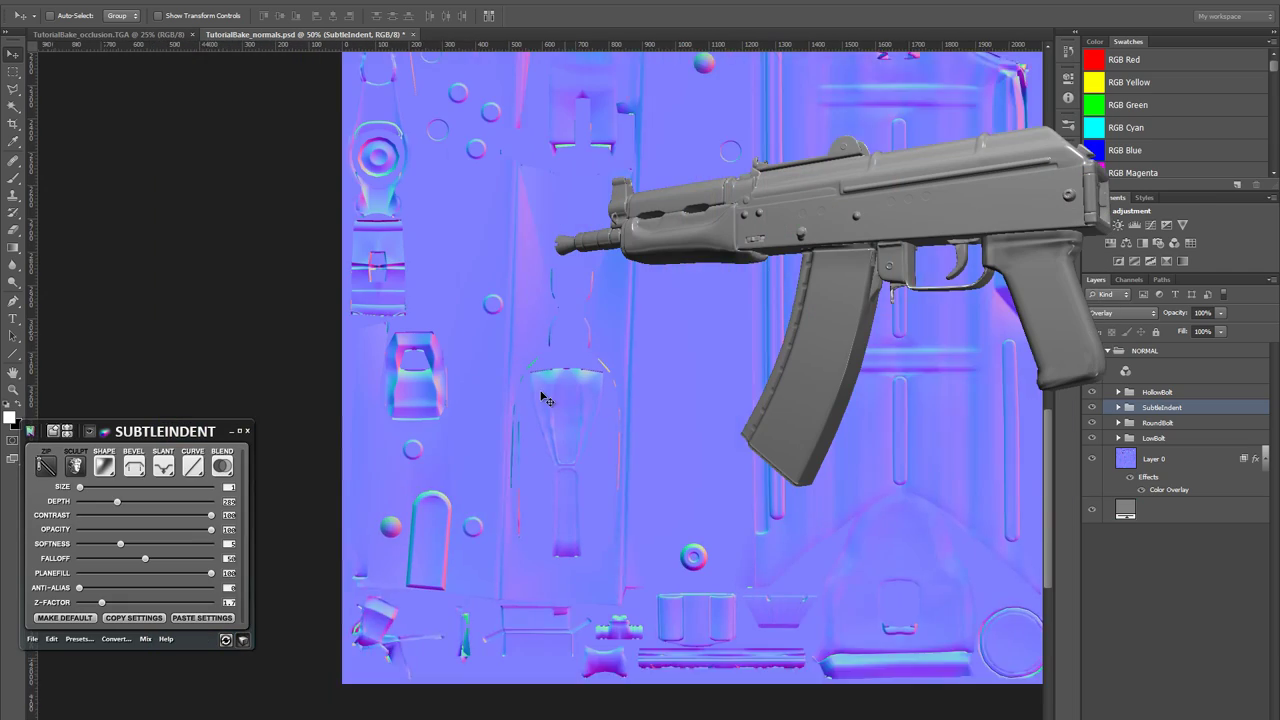
left_click_drag(541, 396, 425, 441)
left_click(43, 464)
key("m")
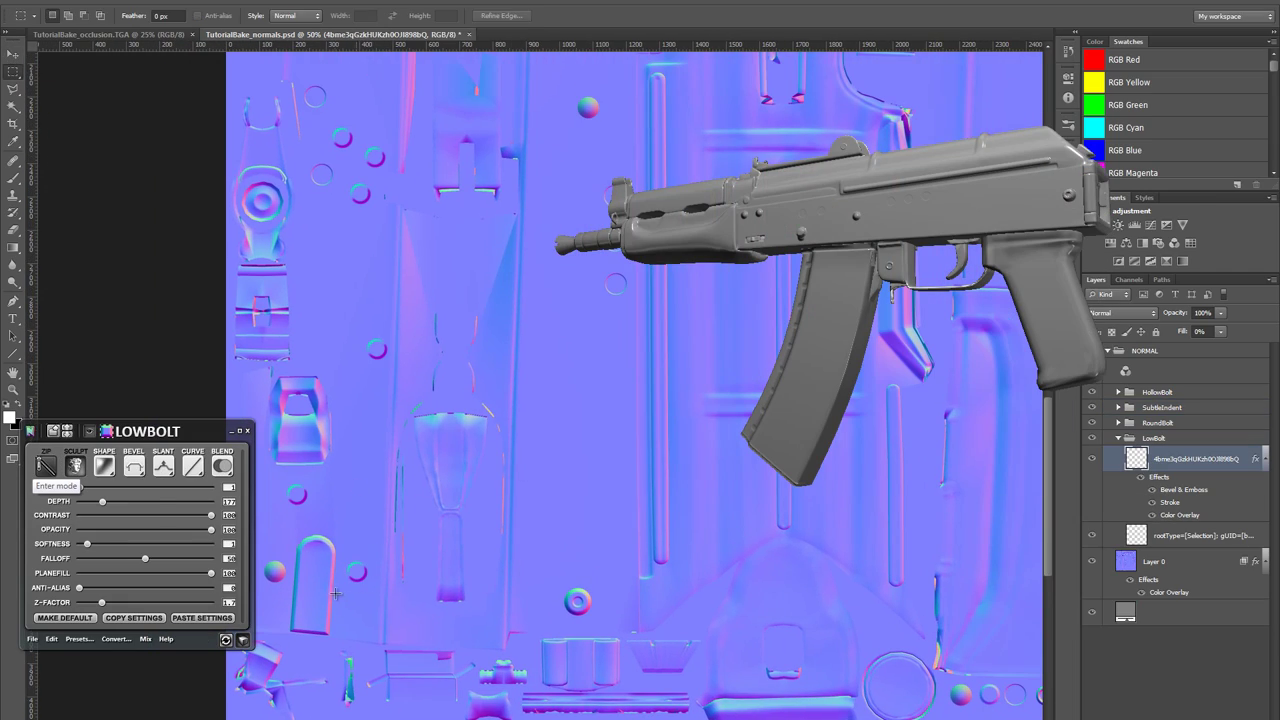
key("b")
mouse_move(335, 593)
left_mouse_down()
mouse_move(389, 546)
mouse_move(366, 578)
mouse_move(614, 589)
mouse_move(620, 611)
left_mouse_up()
key("v")
- Place another copy of the low bolt above the hollow bolt, checking its position against the reference photo
key("alt+Tab")
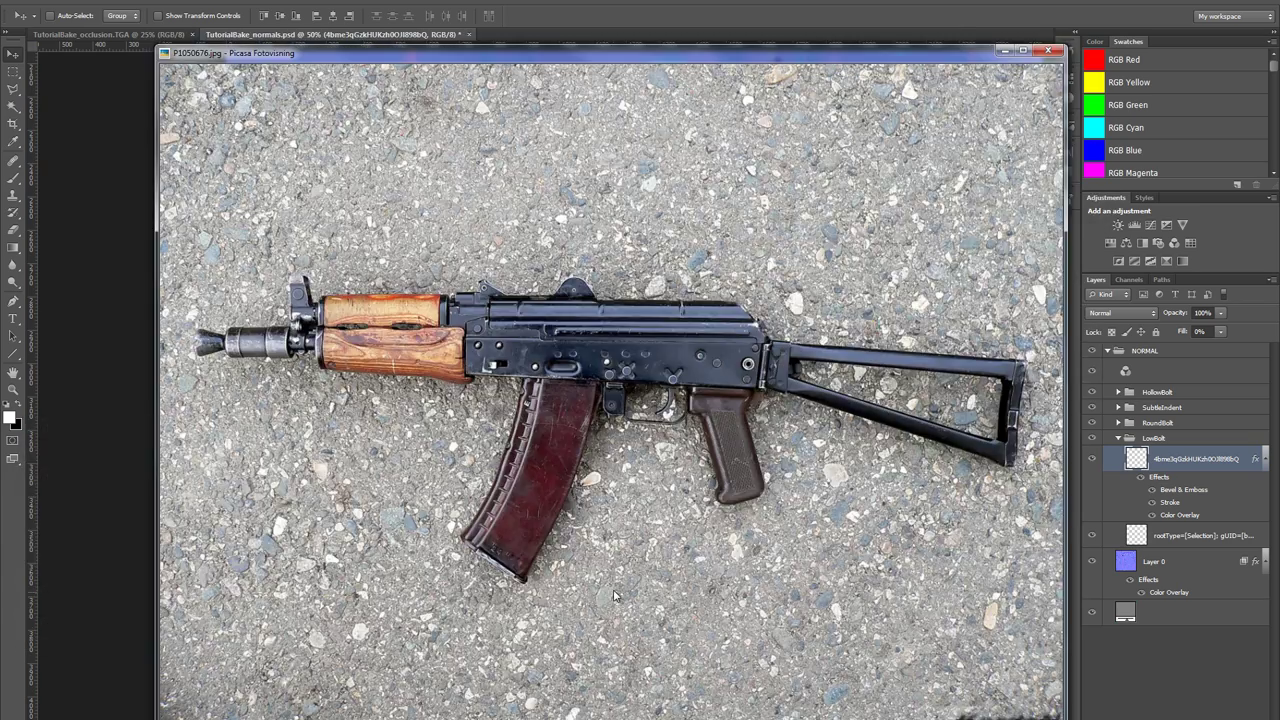
key("alt+Tab")
left_click_drag(614, 588, 571, 525)
key("alt+Tab")
key("alt+Tab")
- Add one more low bolt above the previous copy and scale it down proportionally
key("ctrl+v")
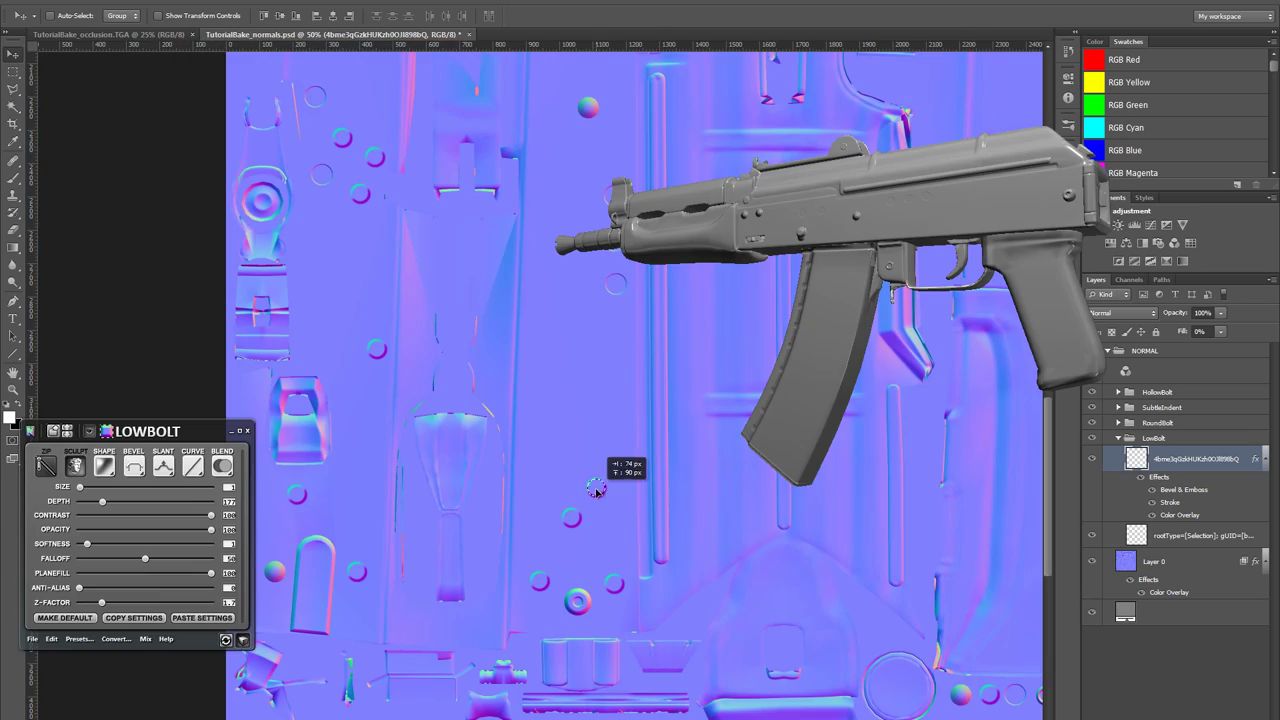
key("ctrl+t")
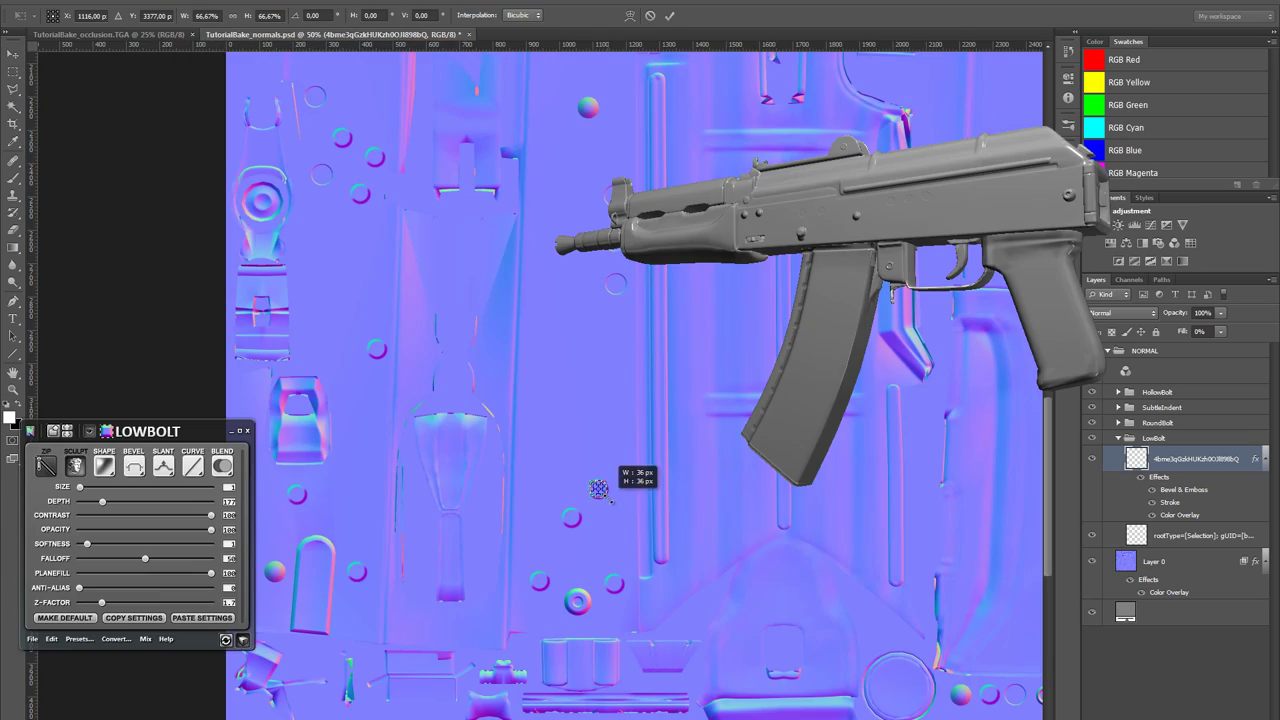
key("Return")
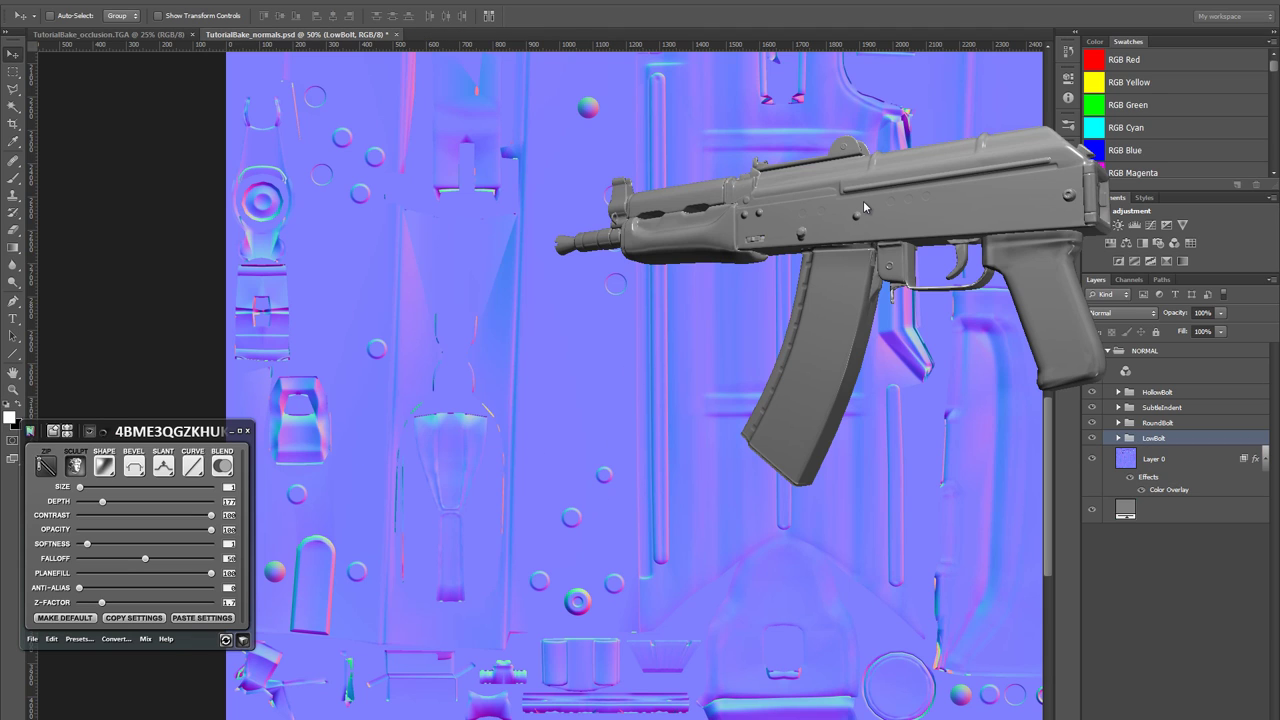
- Inspect the receiver's new bolts on the 3D preview and compare them with the rifle reference photo
left_click_drag(867, 203, 797, 239)
key("alt+Tab")
key("alt+Tab")
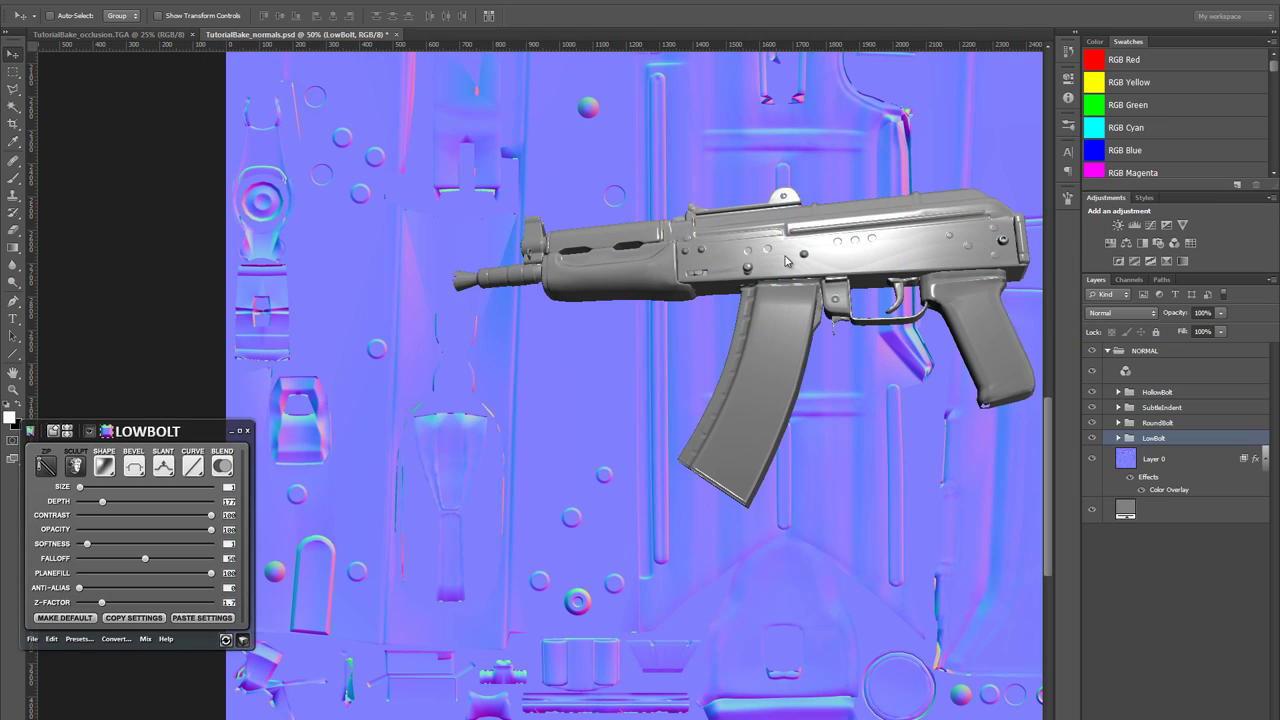
mouse_move(771, 269)
left_mouse_down()
mouse_move(769, 282)
mouse_move(861, 254)
mouse_move(749, 268)
mouse_move(794, 252)
mouse_move(806, 268)
mouse_move(740, 258)
mouse_move(634, 282)
mouse_move(593, 272)
mouse_move(600, 286)
left_mouse_up()
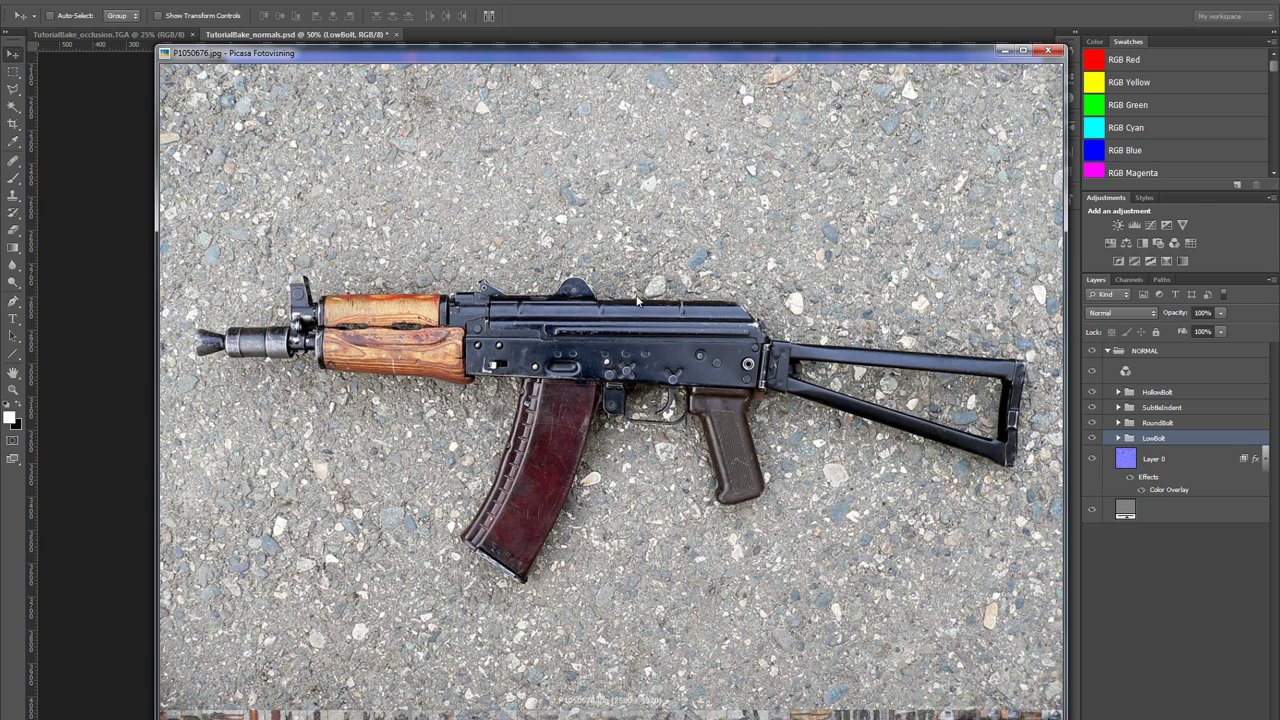
left_click_drag(635, 315, 647, 307)
left_click(603, 4)
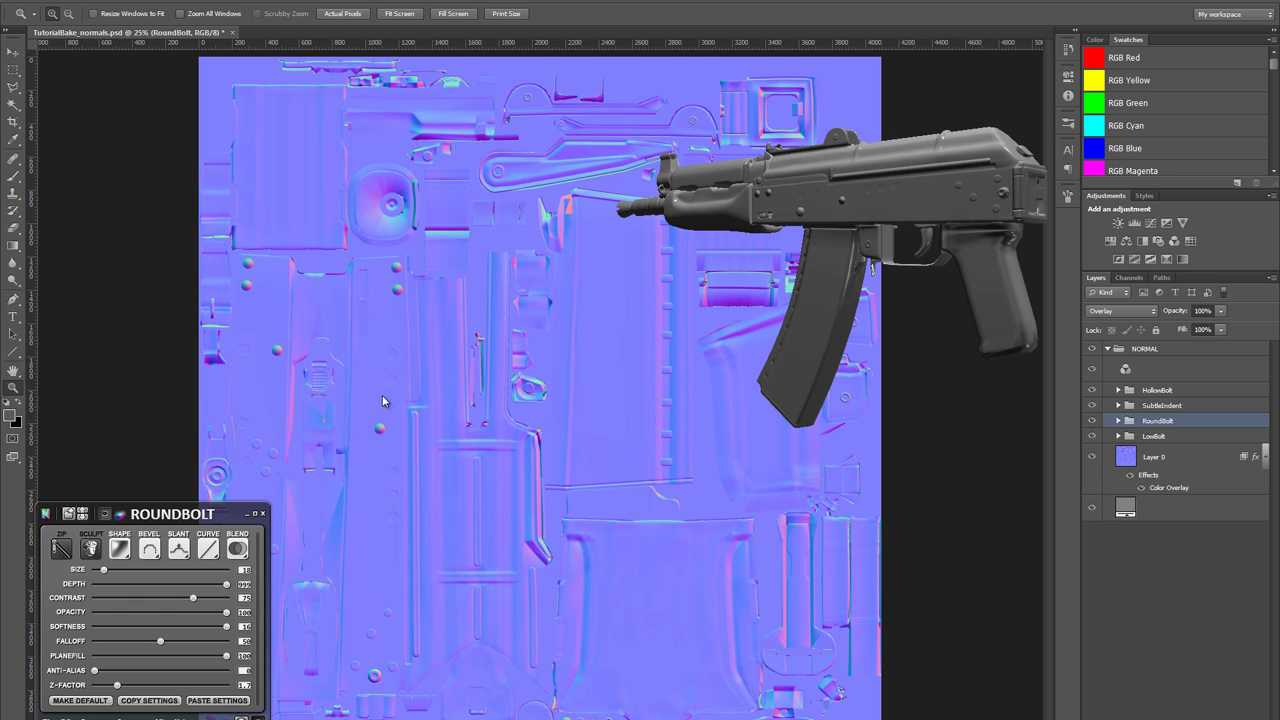
- Examine the bolts on the receiver's normal map and the row of four sample bolt shapes near its lower edge
left_click(382, 396)
left_click_drag(379, 512, 531, 494)
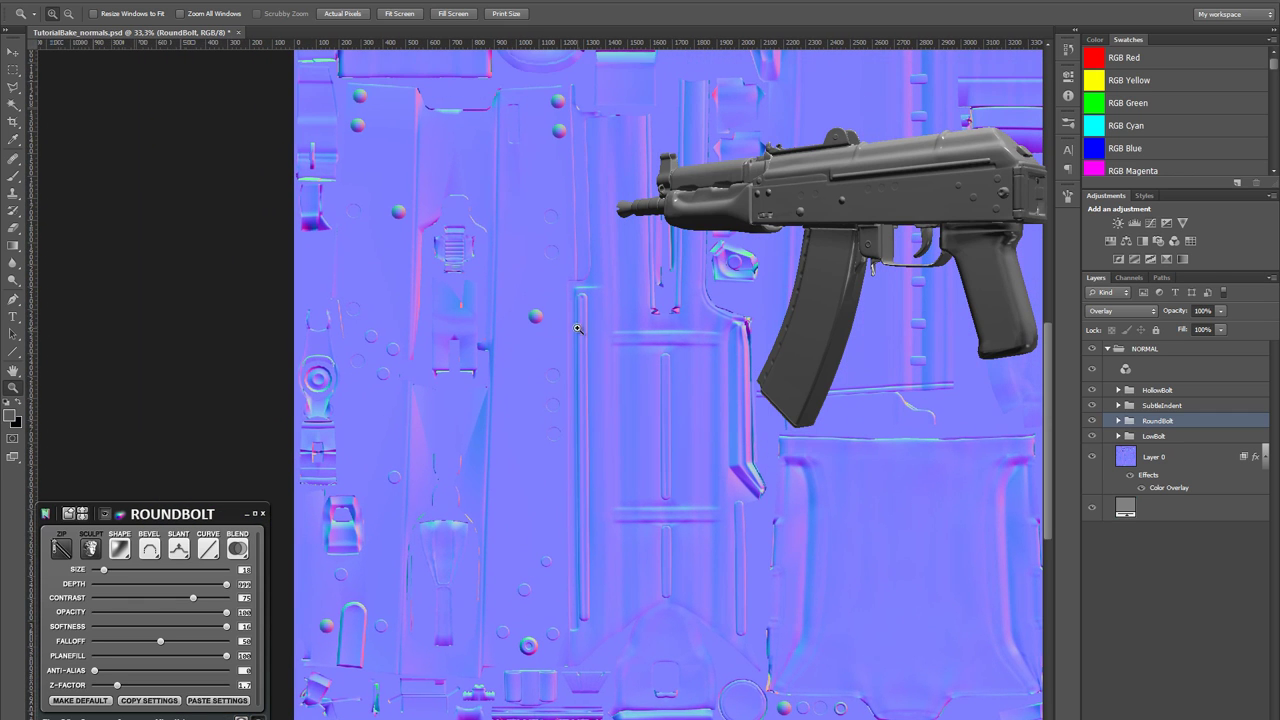
left_click_drag(485, 611, 560, 667)
left_click_drag(482, 326, 577, 420)
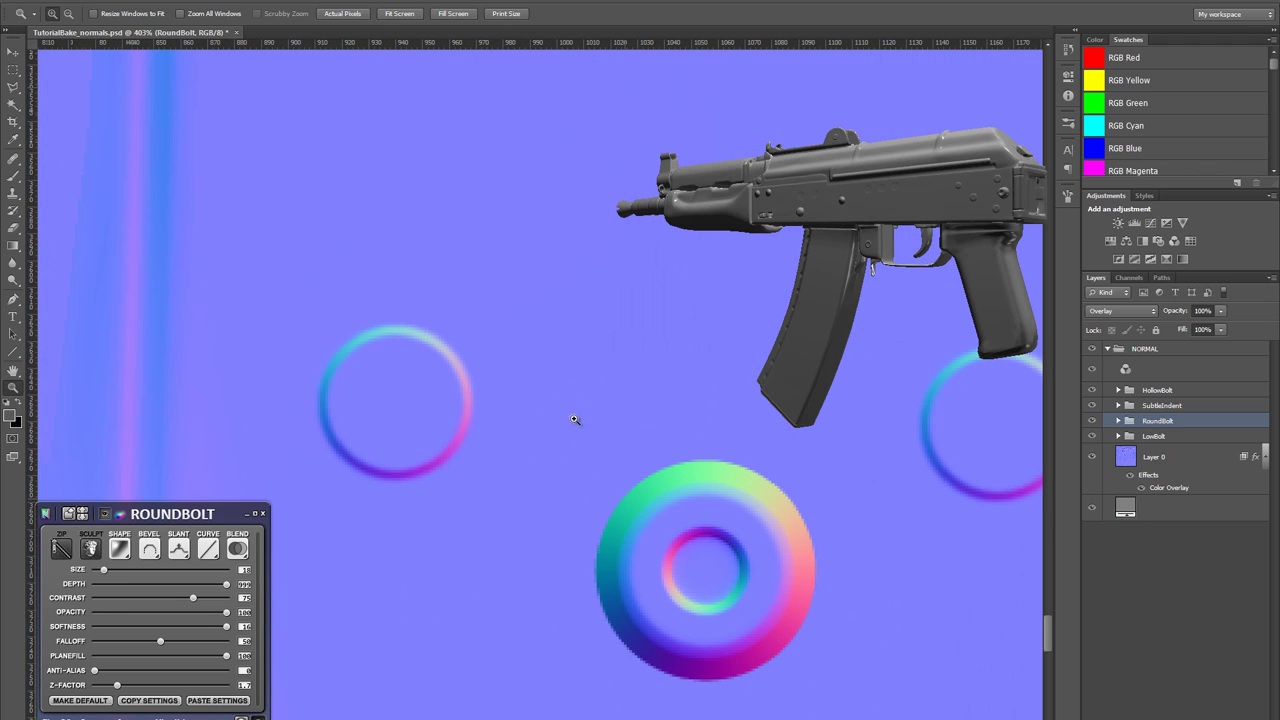
left_click(400, 369, "alt")
left_click(440, 368, "alt")
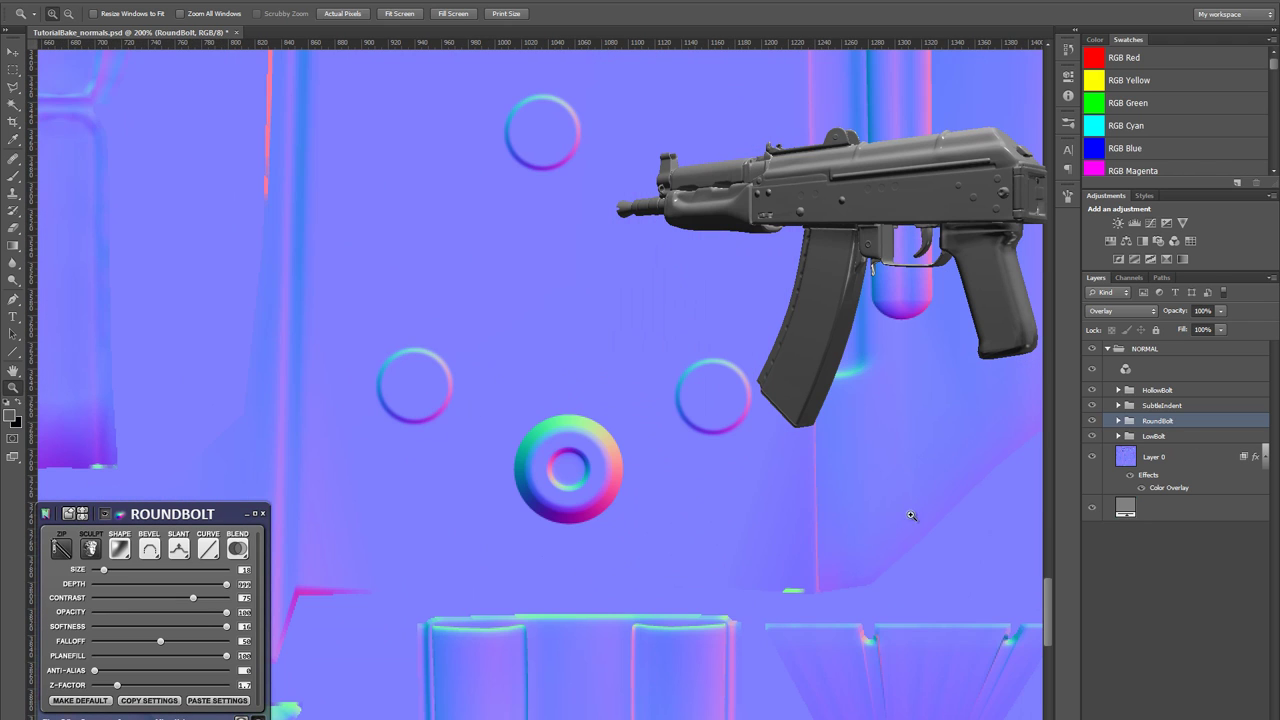
left_click_drag(766, 599, 500, 339)
mouse_move(1003, 643)
left_mouse_down()
mouse_move(784, 502)
mouse_move(360, 500)
left_mouse_up()
left_click_drag(788, 488, 354, 500)
left_click_drag(816, 521, 455, 550)
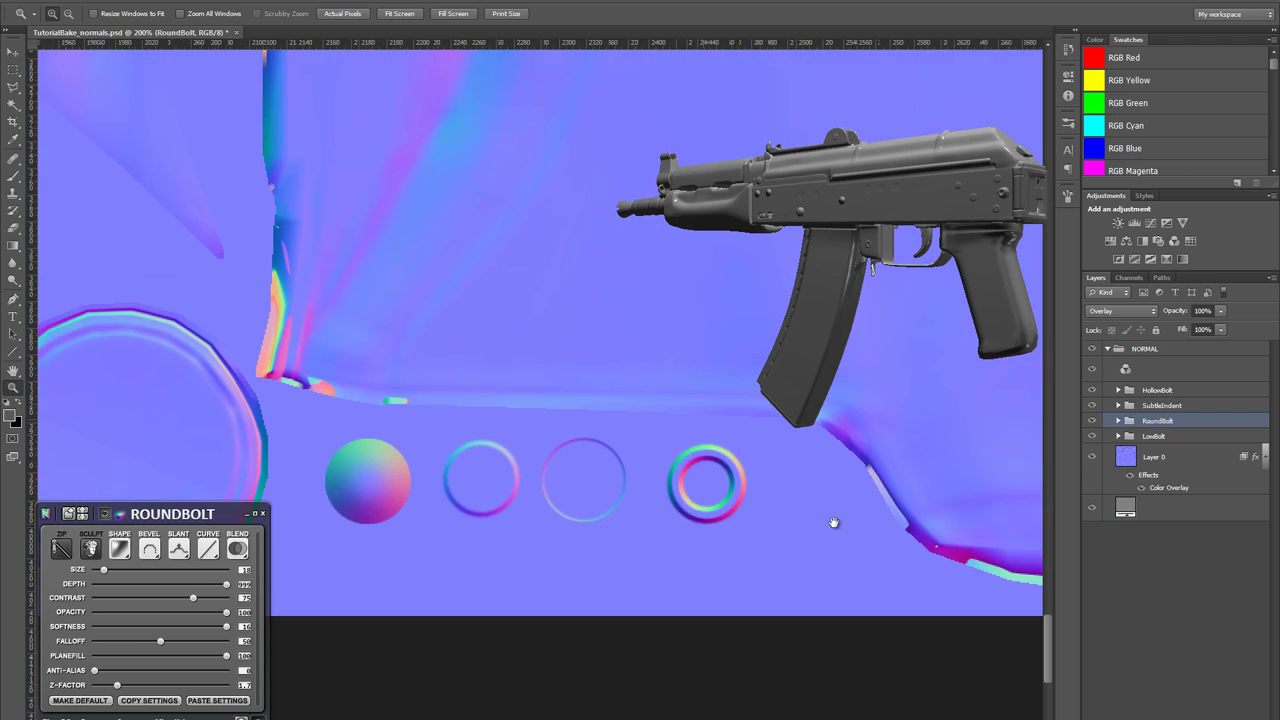
mouse_move(650, 535)
left_mouse_down()
mouse_move(549, 514)
mouse_move(698, 519)
left_mouse_up()
- Add a new empty layer between the LowBolt group and the base normal map layer
left_click(1178, 394)
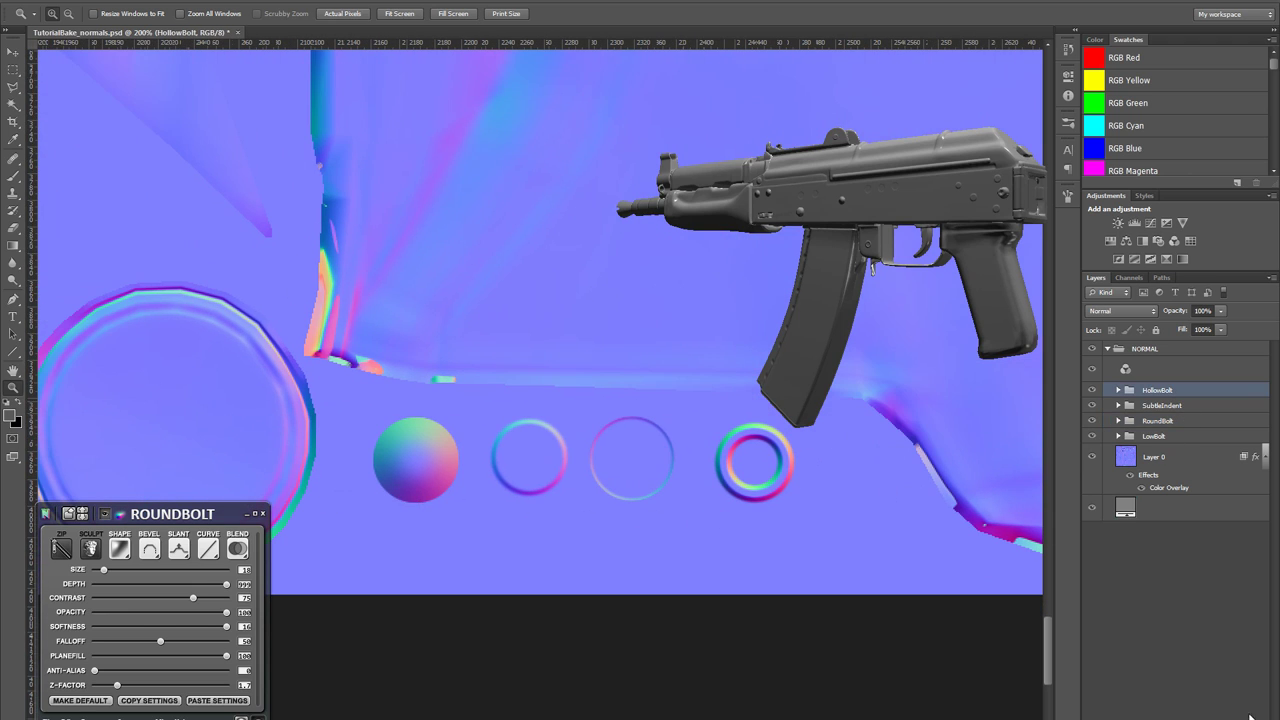
left_click(1165, 440)
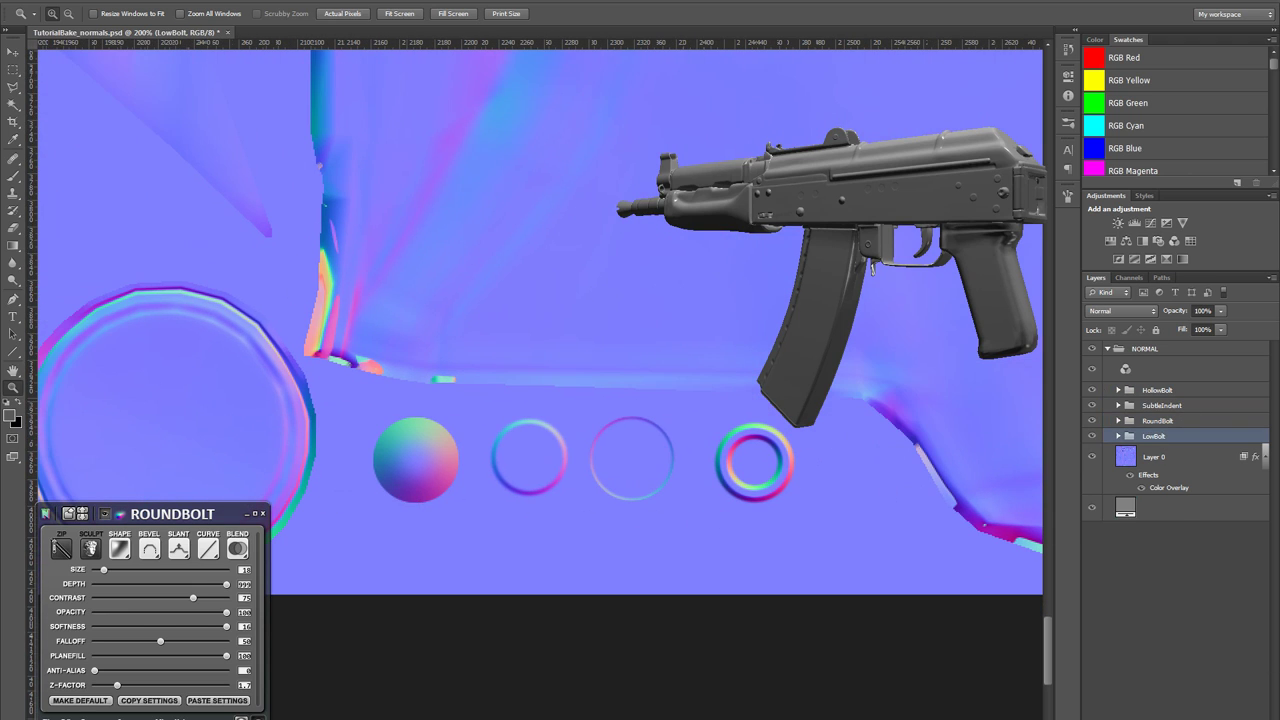
key("ctrl+shift+alt+n")
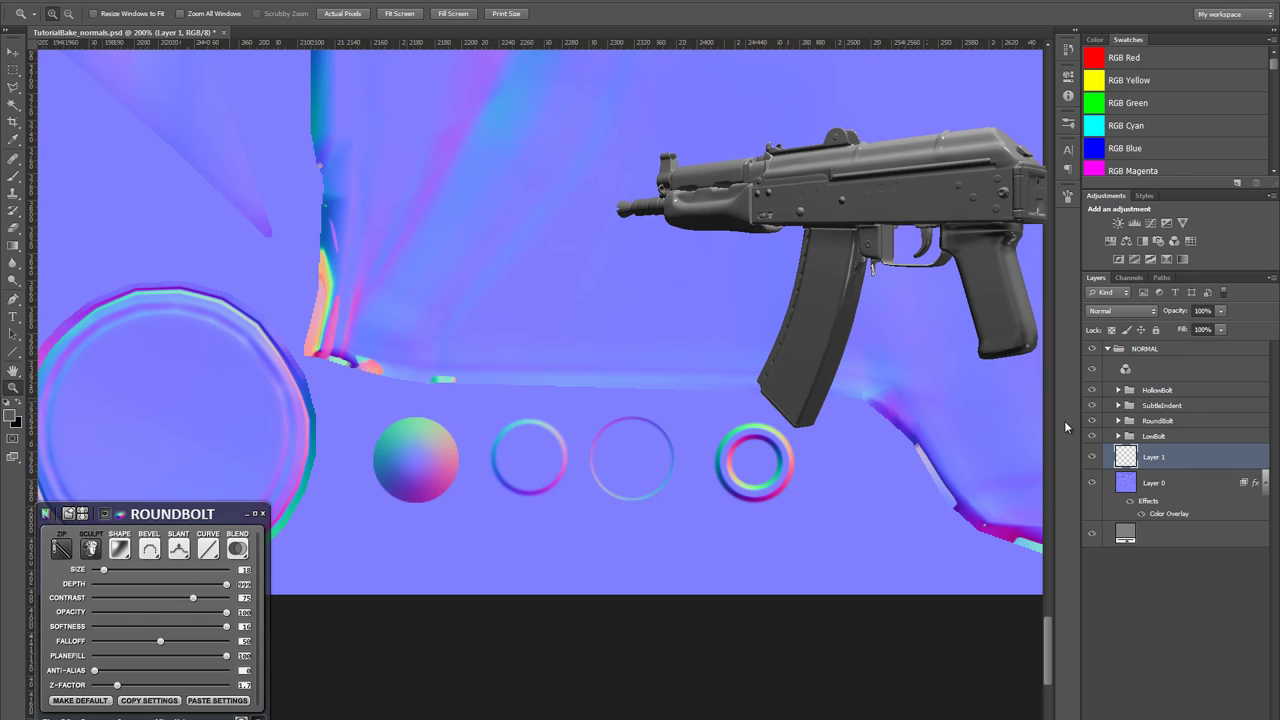
- Stamp a single white 70 px brush dot over the round sample bolt on the new layer
key("b")
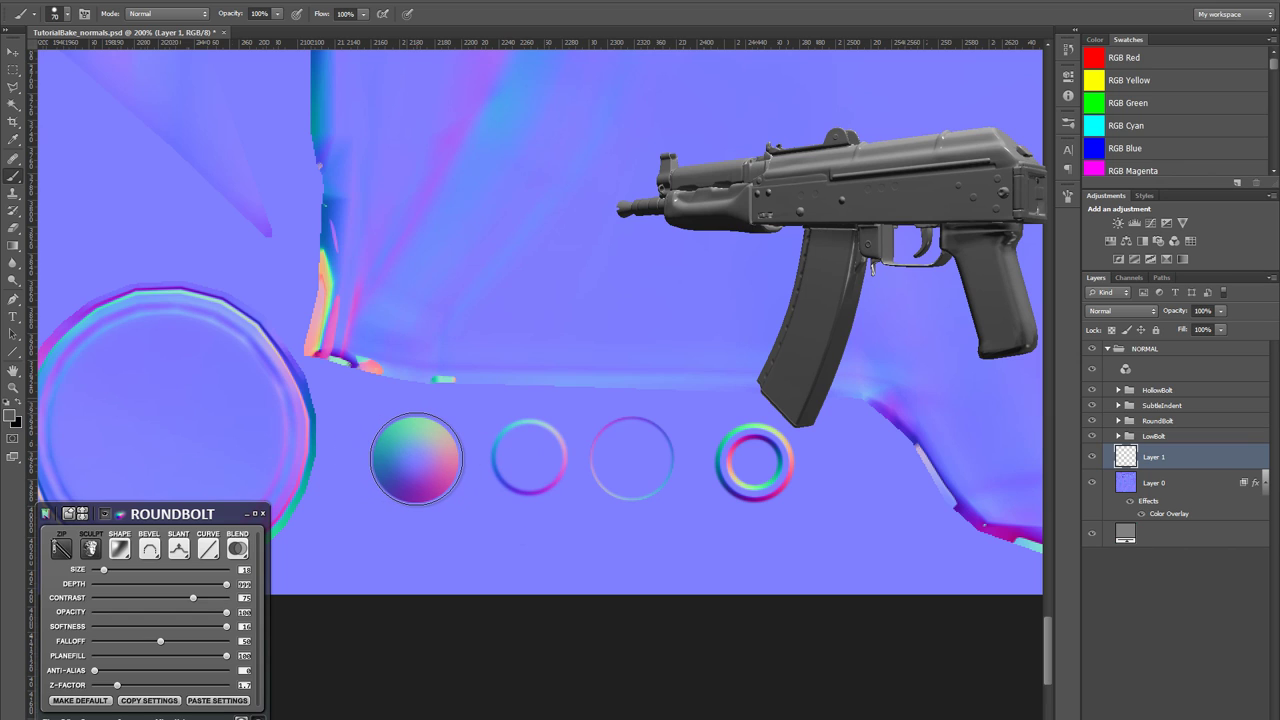
left_click(416, 459)
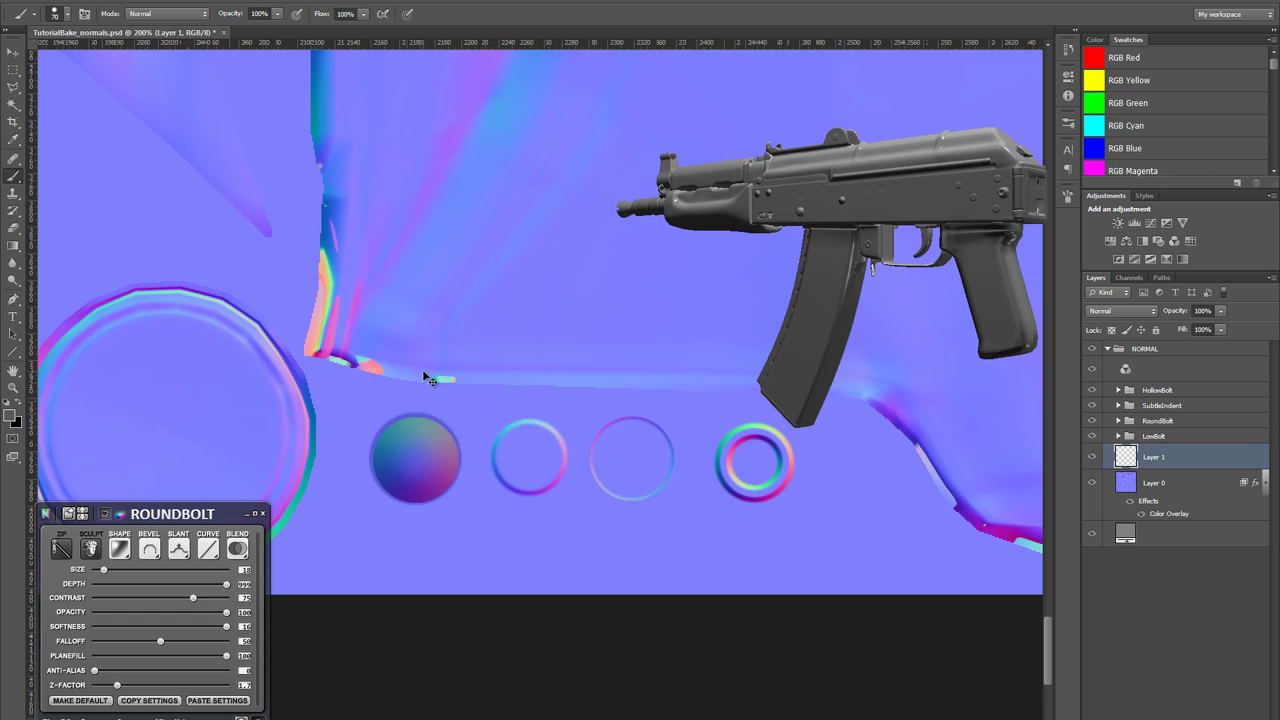
key("ctrl+z")
key("x")
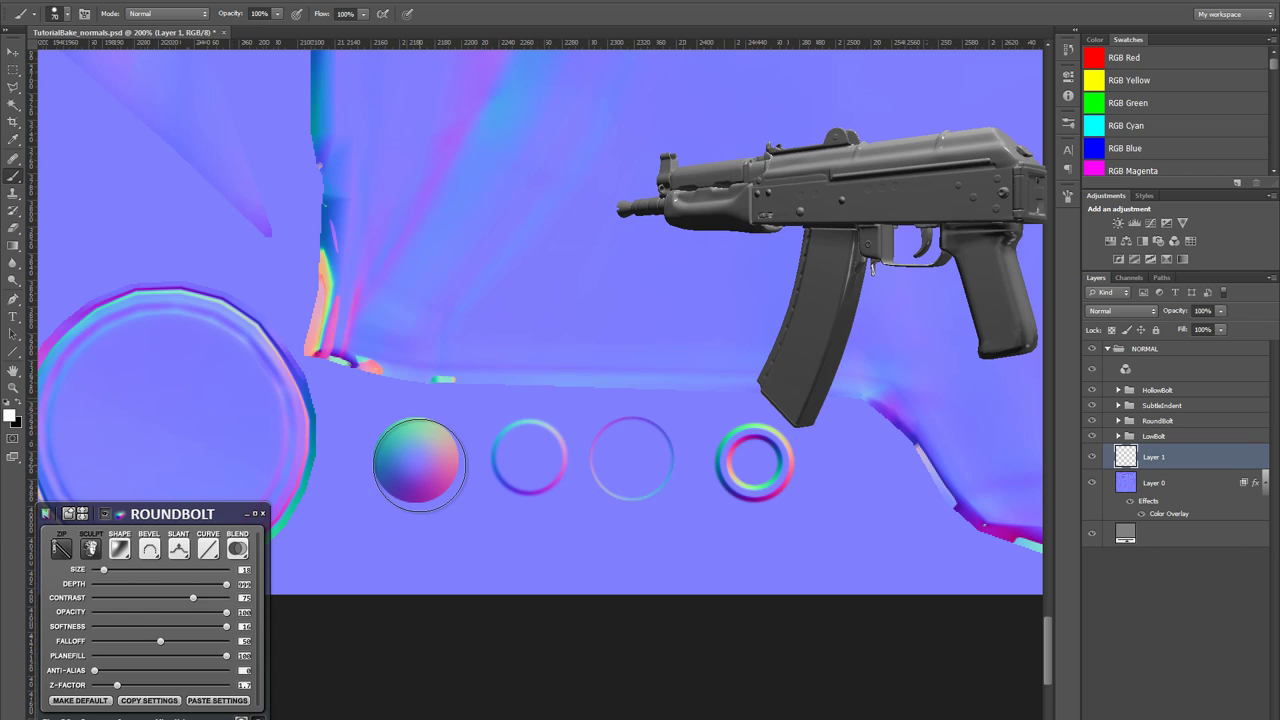
left_click(418, 463)
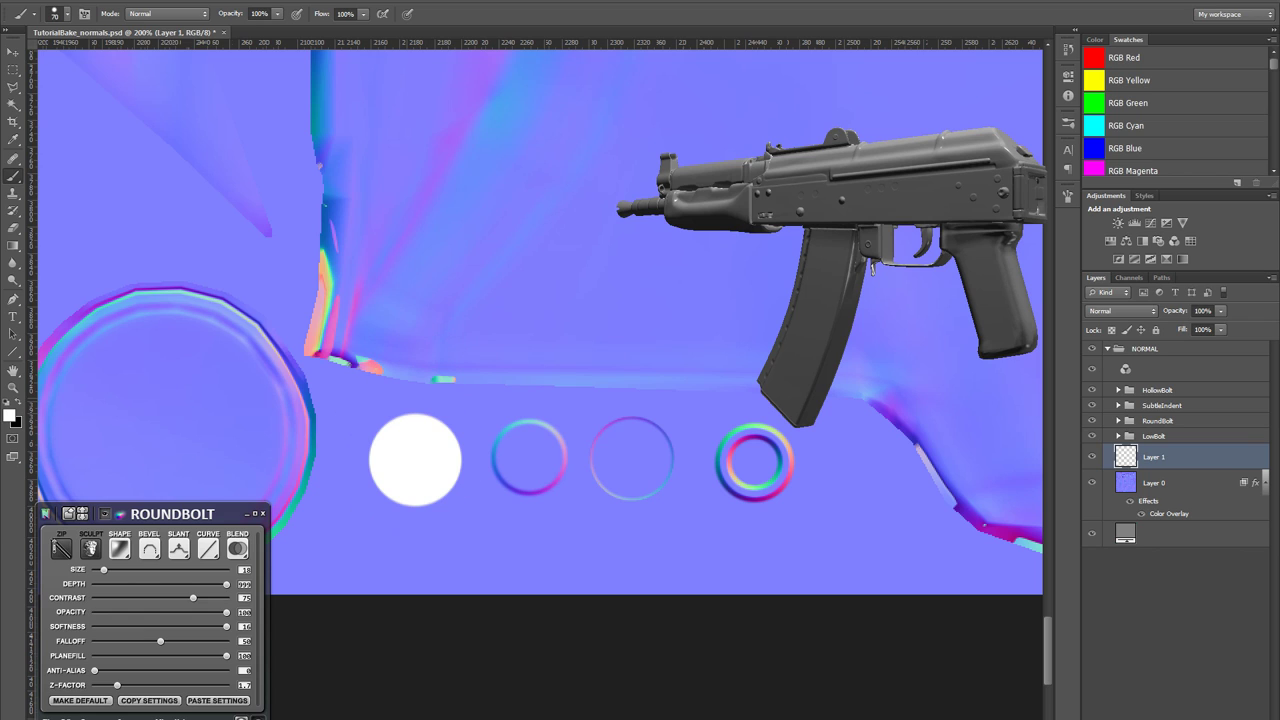
- Convert the white dot layer into a normal-map sculpt and set its slant to Down
left_click(133, 588)
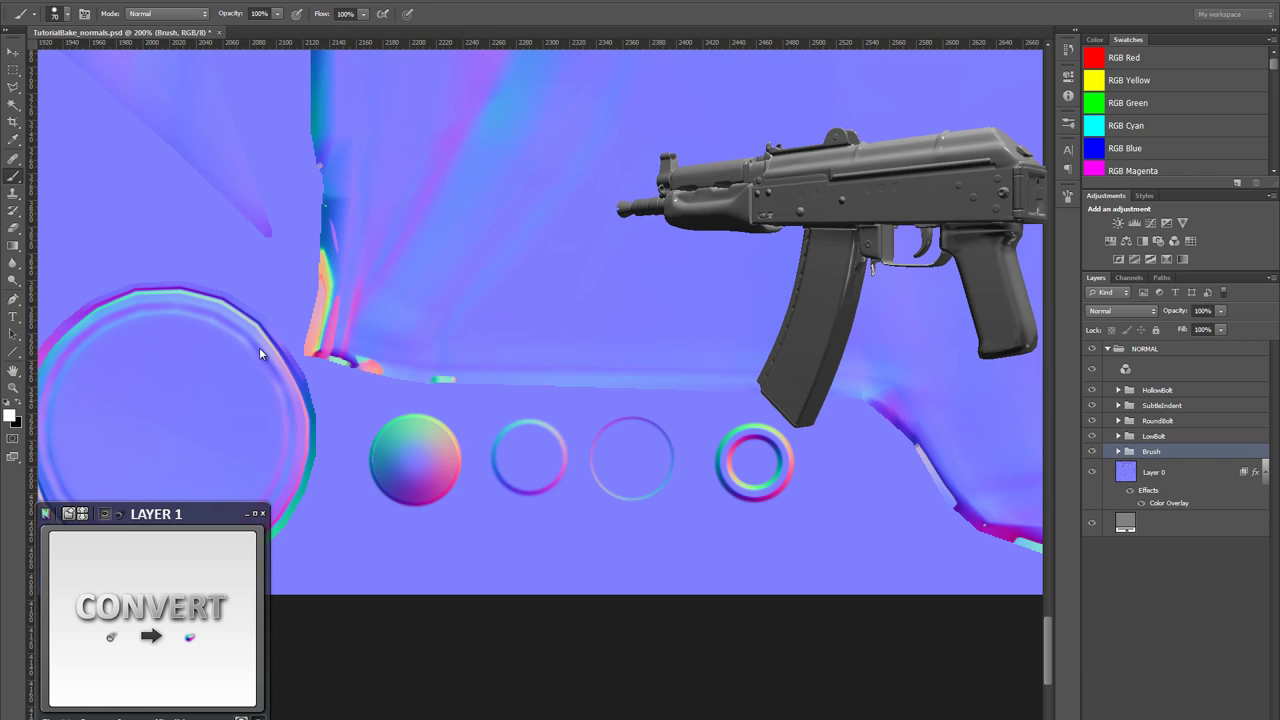
left_click(176, 552)
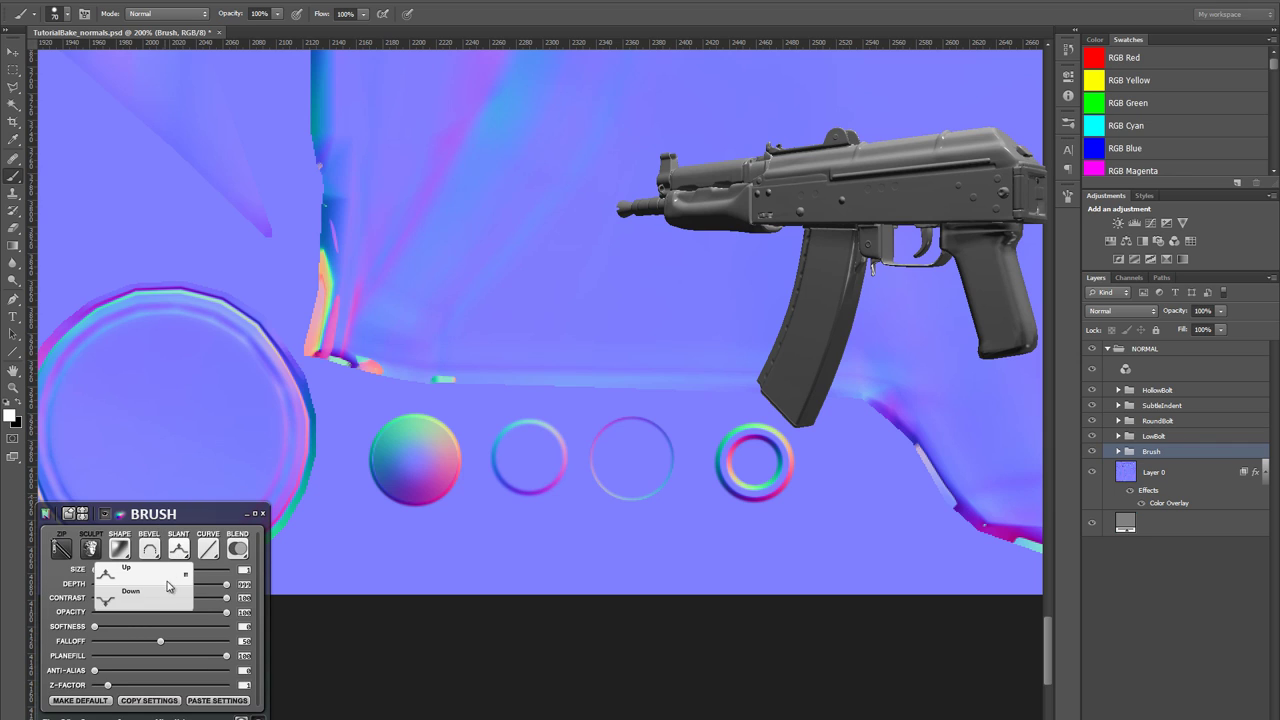
left_click(125, 595)
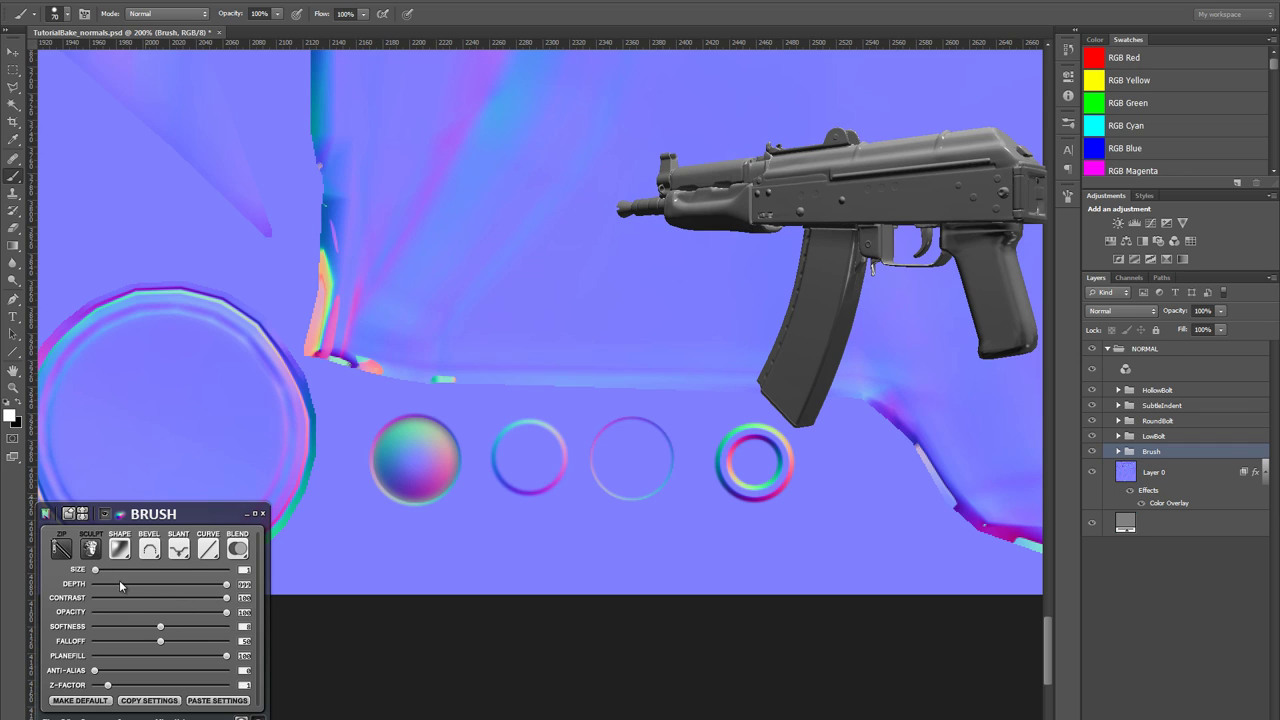
- Try the Stroke Outer bevel on the dot with size 4, and settle on the Emboss bevel type
left_click(149, 549)
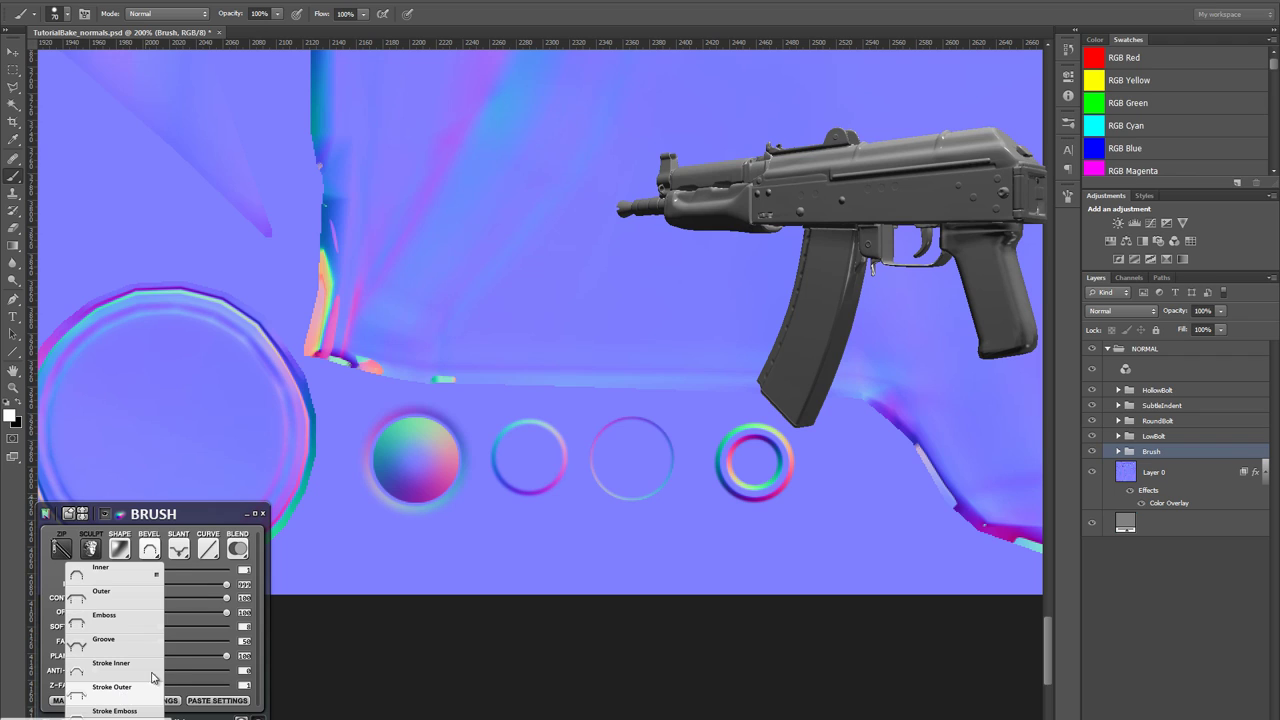
left_click(153, 680)
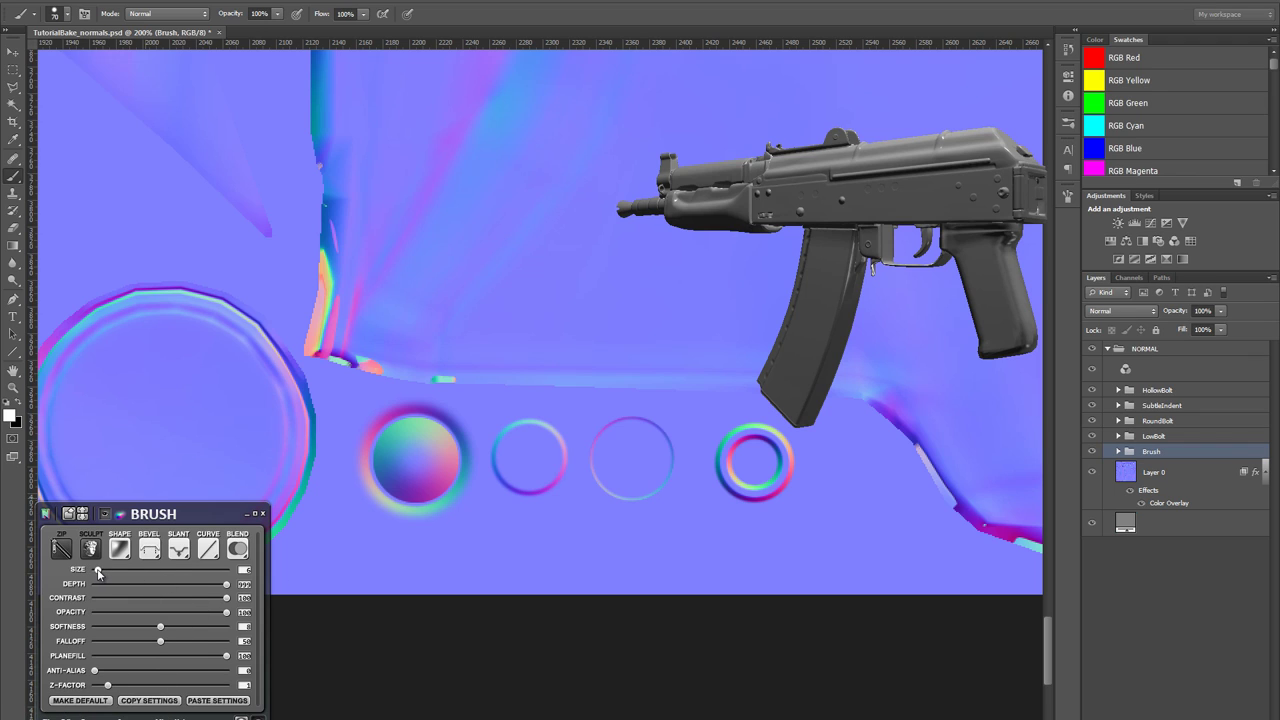
left_click(149, 549)
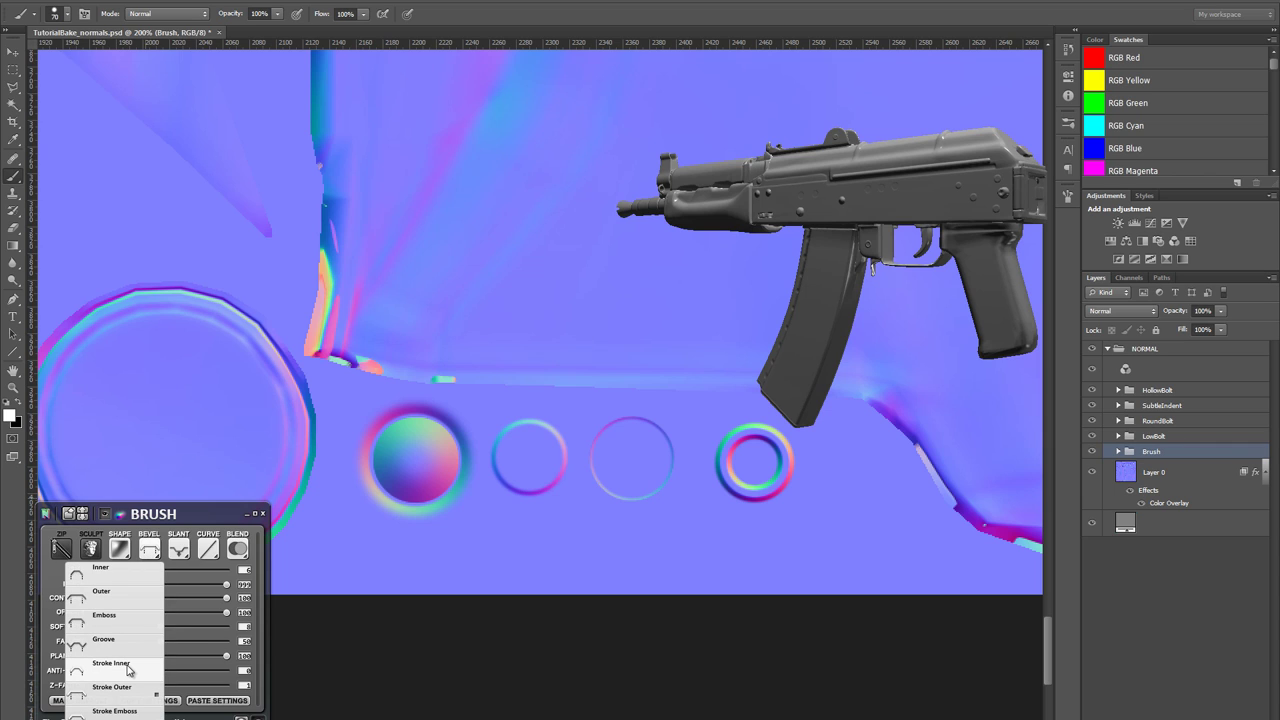
left_click(146, 550)
left_click(112, 614)
left_click(155, 553)
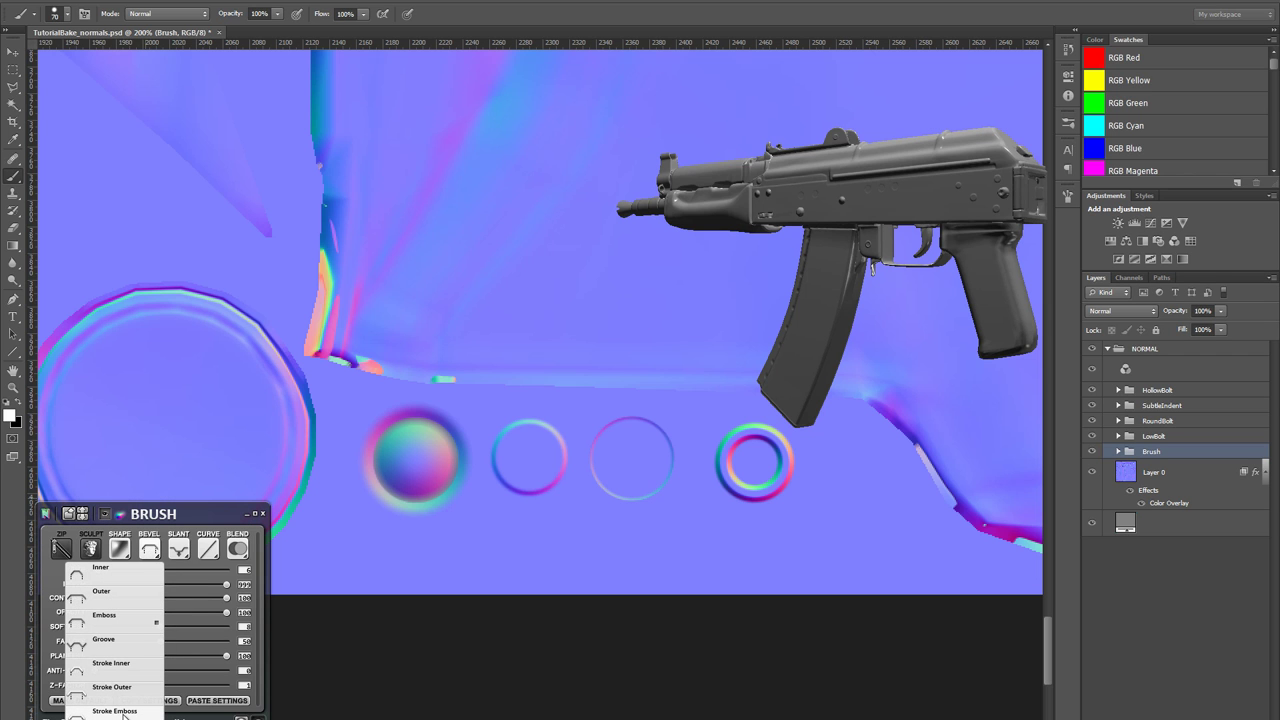
left_click(516, 489)
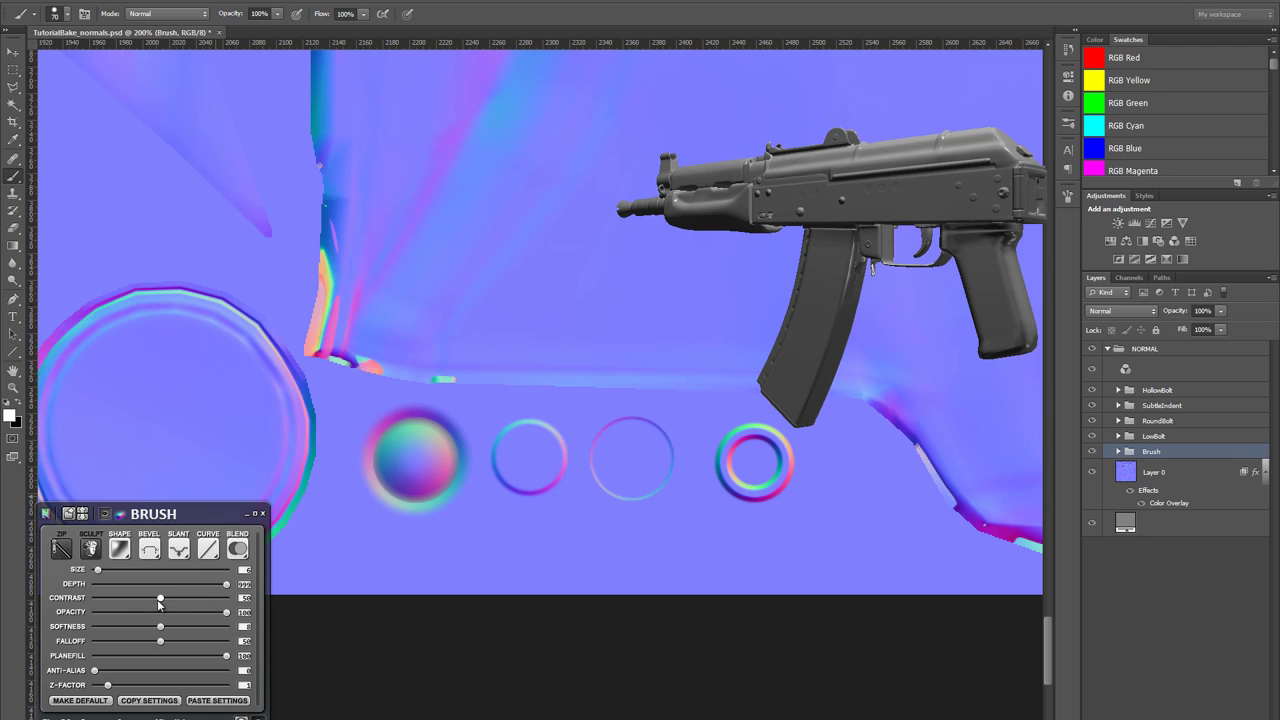
- Lower the dot sculpt's contrast to 39 and opacity to 80, and set its blend mode to Overlay
left_click_drag(158, 601, 153, 601)
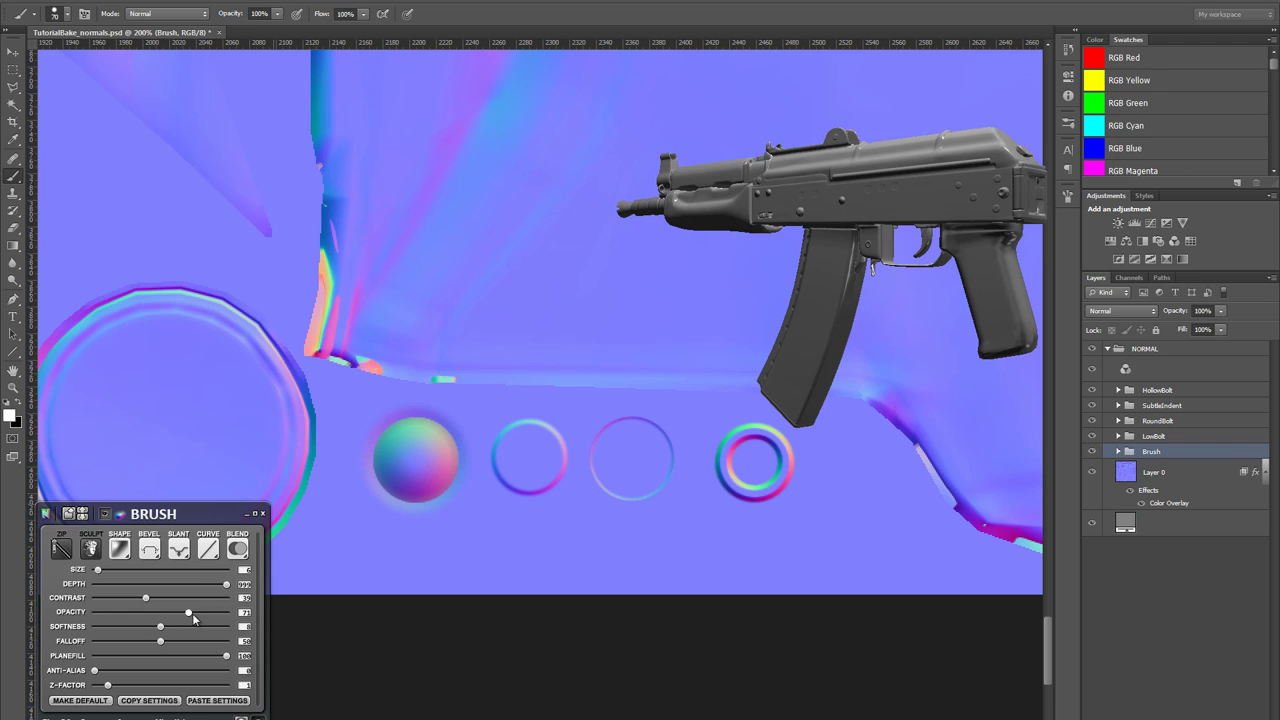
left_click(244, 553)
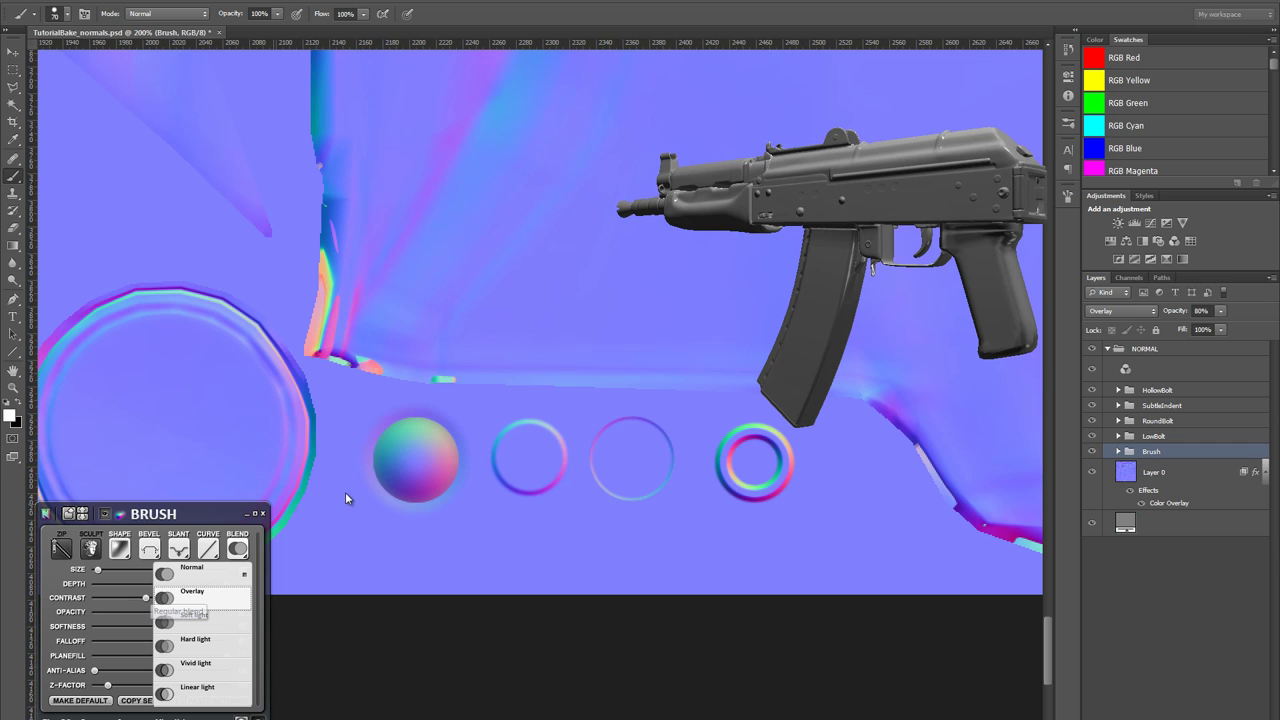
- Reopen the Brush sculpt layer for editing and move its dot from the sample bolts onto a low bolt beside the hollow bolt
left_click(344, 528)
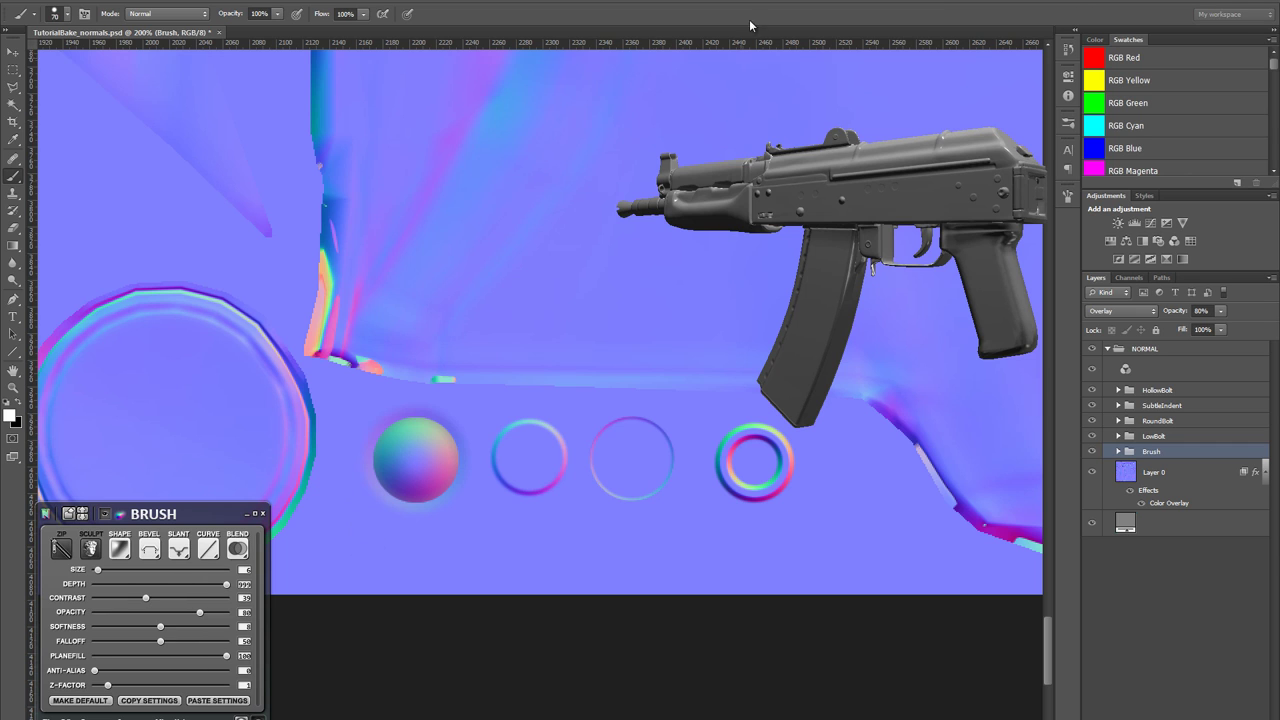
left_click_drag(487, 283, 627, 380)
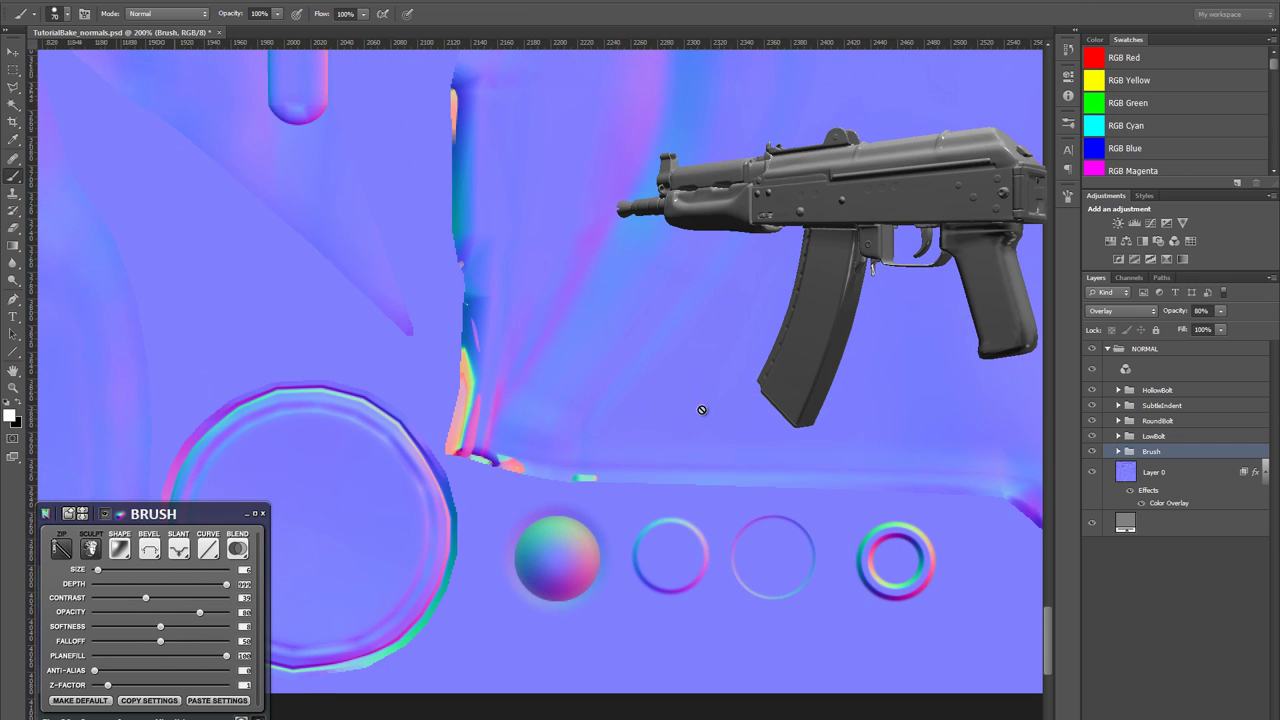
left_click_drag(703, 411, 767, 442)
key("z")
scroll(580, 478, "down", 3)
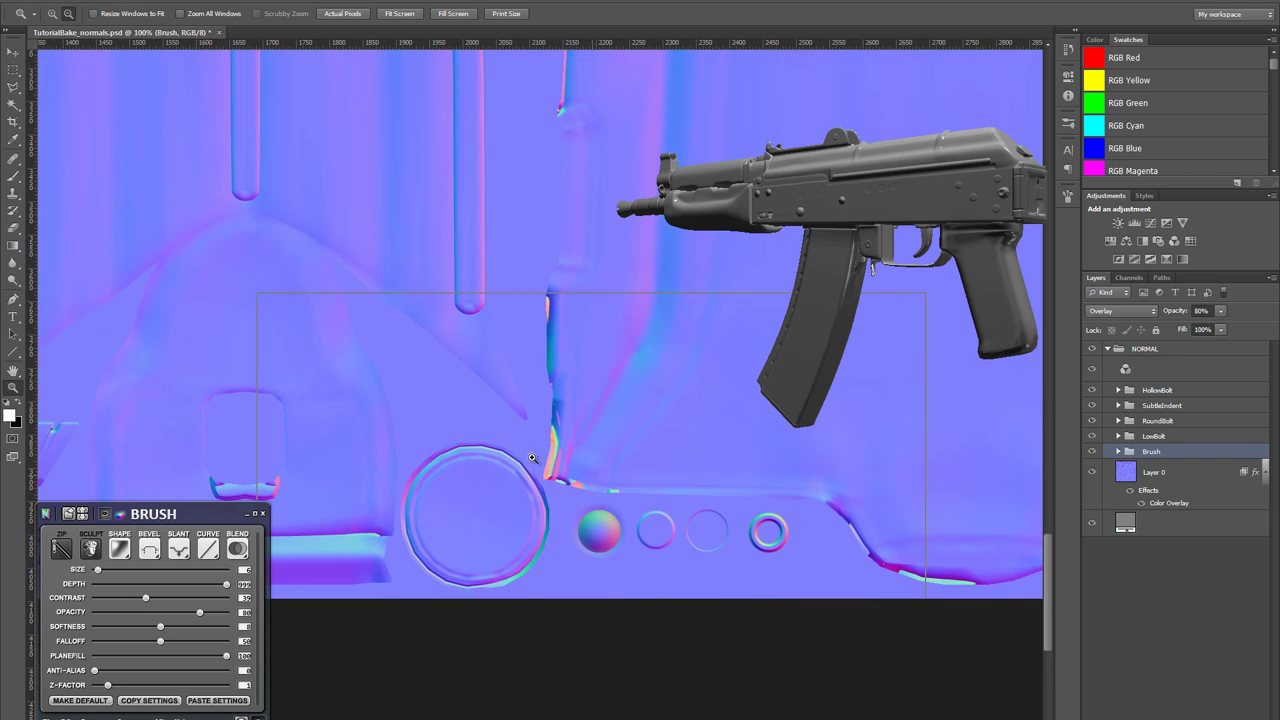
left_click(91, 563)
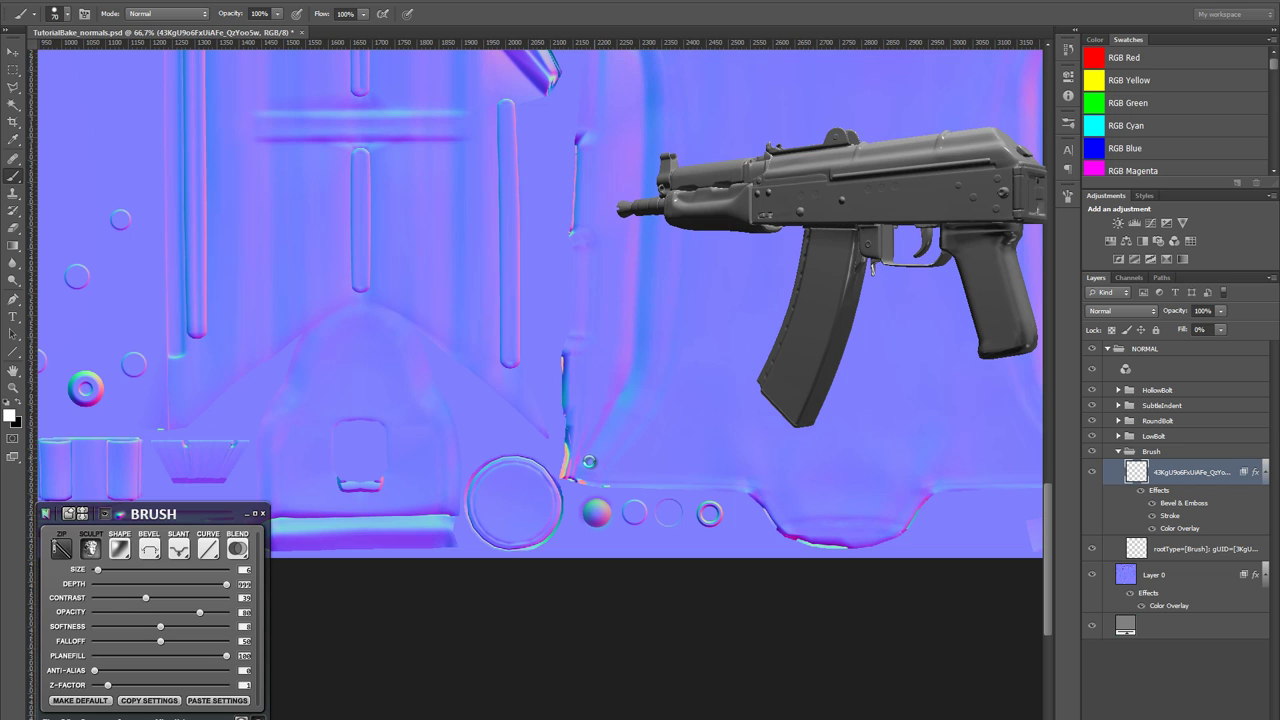
key("m")
key("ctrl+a")
left_click_drag(583, 380, 958, 432)
key("v")
left_click_drag(968, 567, 415, 408)
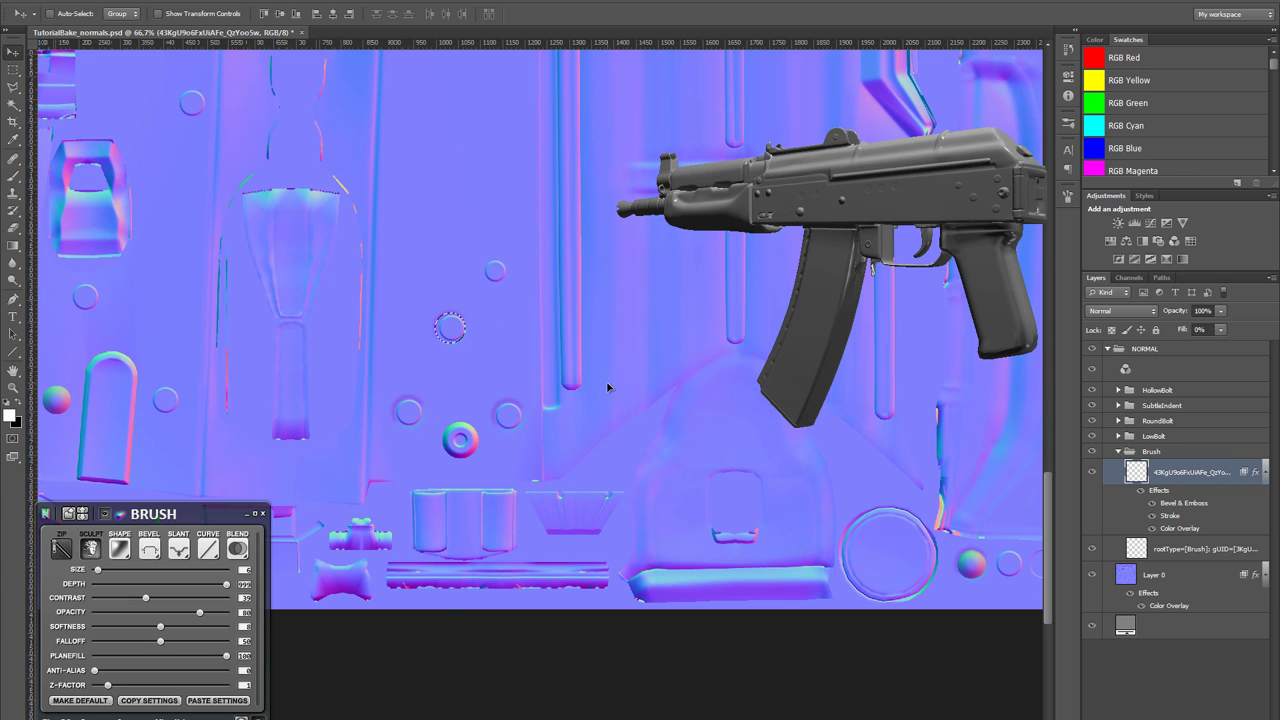
- Scale the dot to about 88% so that it fits around the low bolt
key("z")
left_click(514, 408)
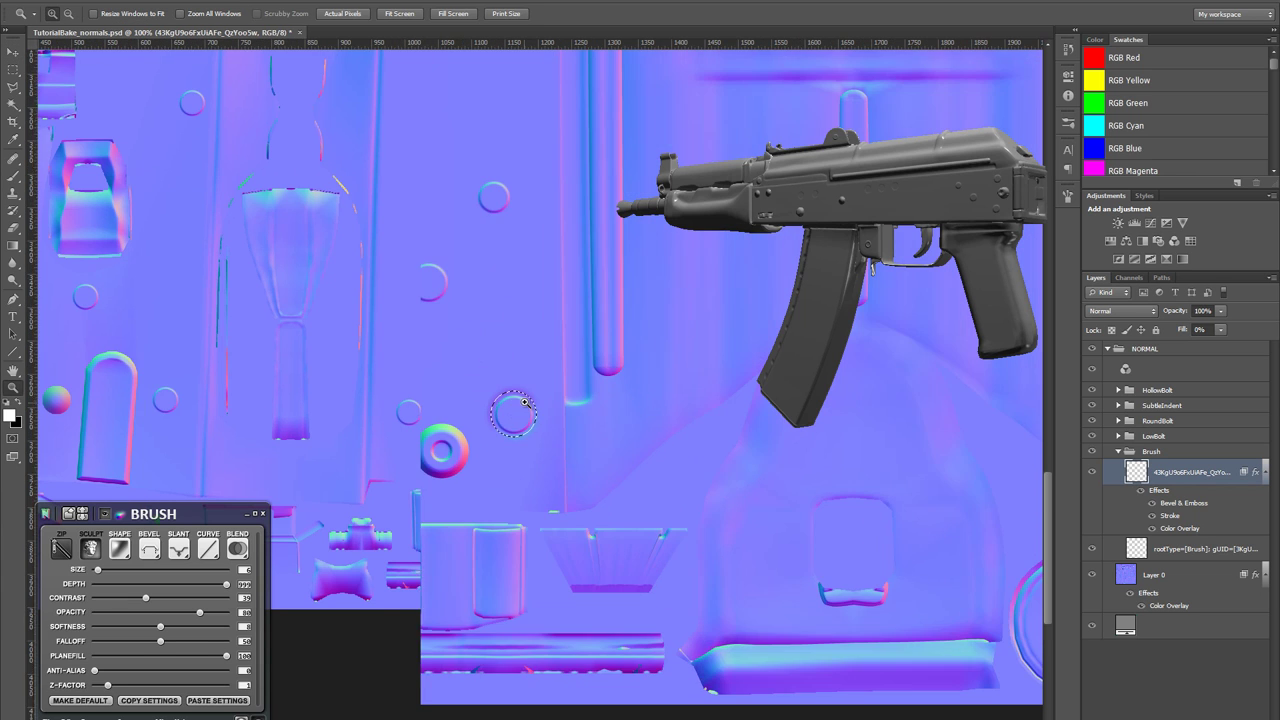
left_click(514, 408)
left_click(514, 408)
key("ctrl+t")
left_click_drag(564, 512, 555, 504)
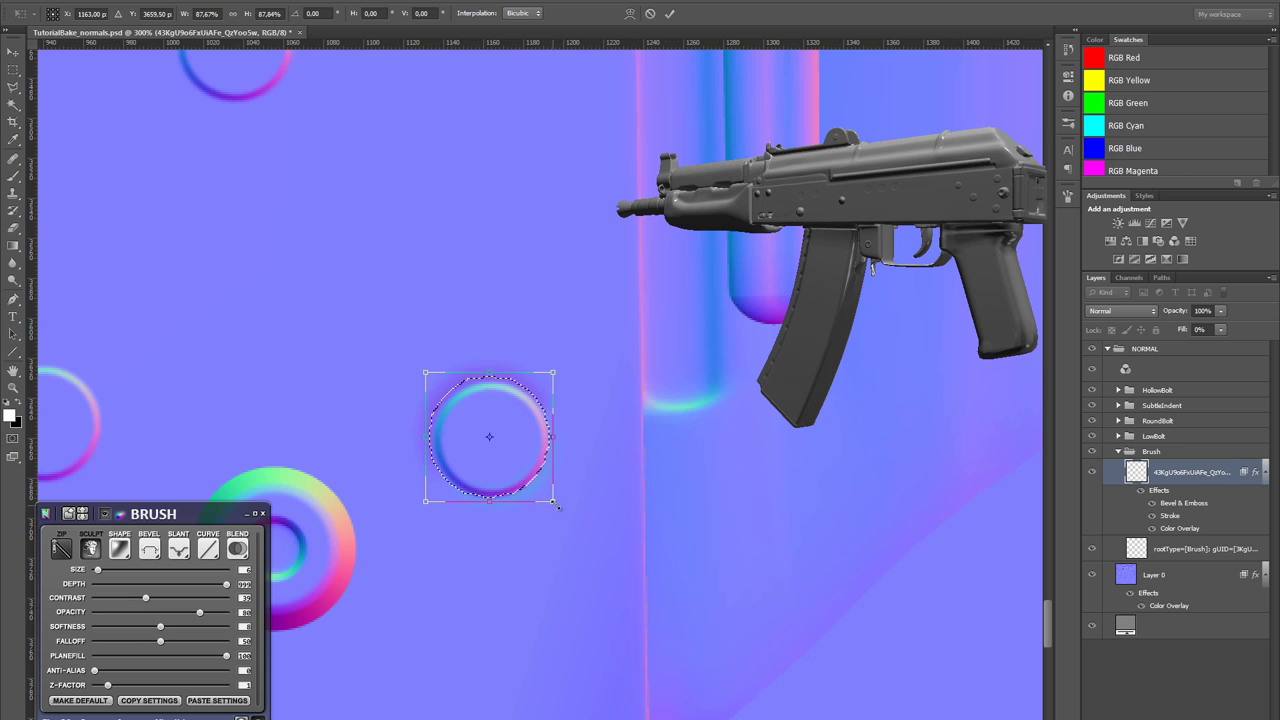
key("Return")
- Copy the scaled dot onto the neighbouring low bolts around the hollow bolt
left_click_drag(510, 318, 895, 395)
key("v")
left_click_drag(887, 517, 437, 510)
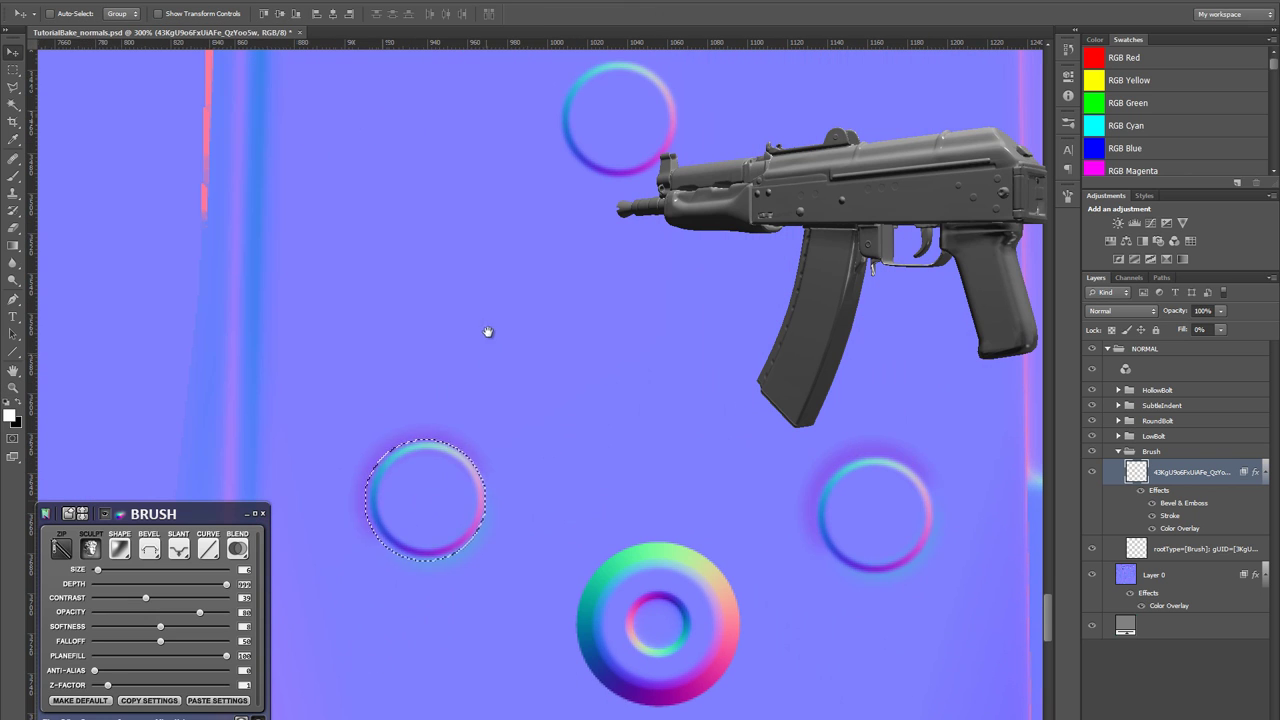
left_click_drag(486, 331, 459, 468)
left_click_drag(401, 652, 612, 437)
- Carry the dot up the map and place it on the upper of the two round bolts beside the receiver's slot outline
left_click_drag(486, 315, 616, 439)
left_click_drag(738, 580, 465, 220)
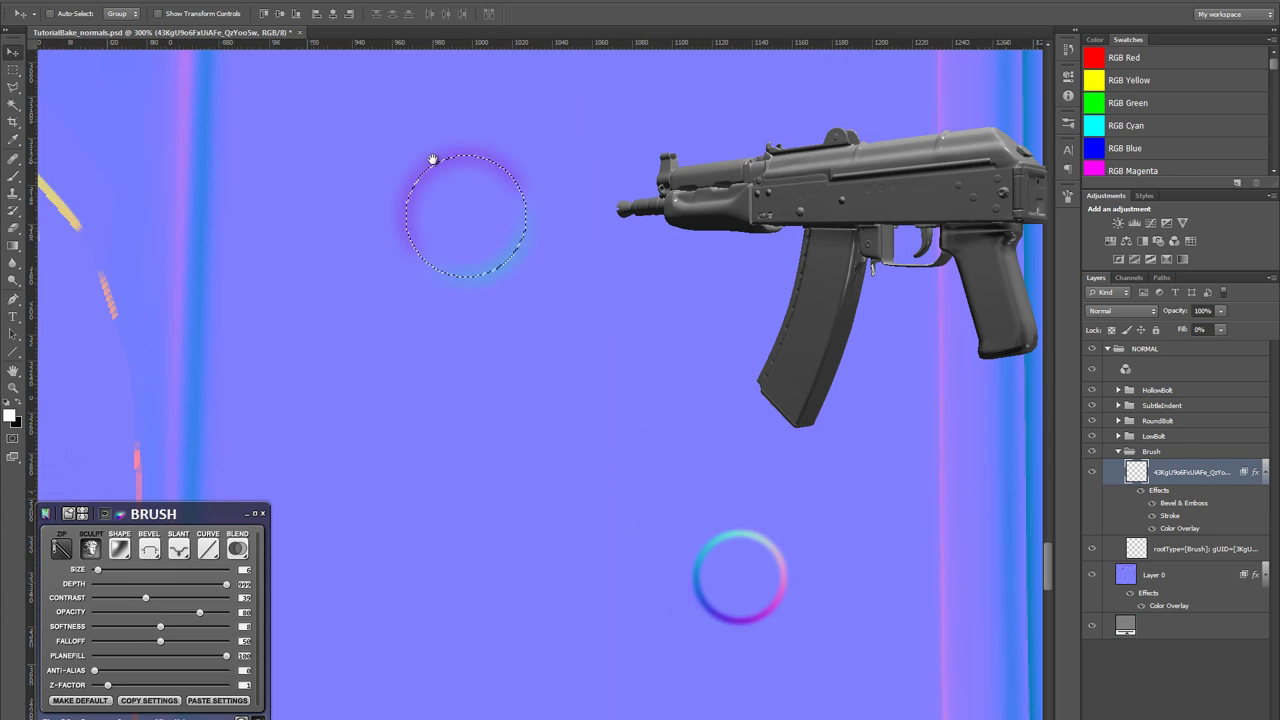
left_click_drag(436, 162, 518, 552)
left_click_drag(478, 447, 428, 445)
left_click(436, 414, "alt")
left_click(436, 414, "alt")
left_click_drag(451, 309, 548, 437)
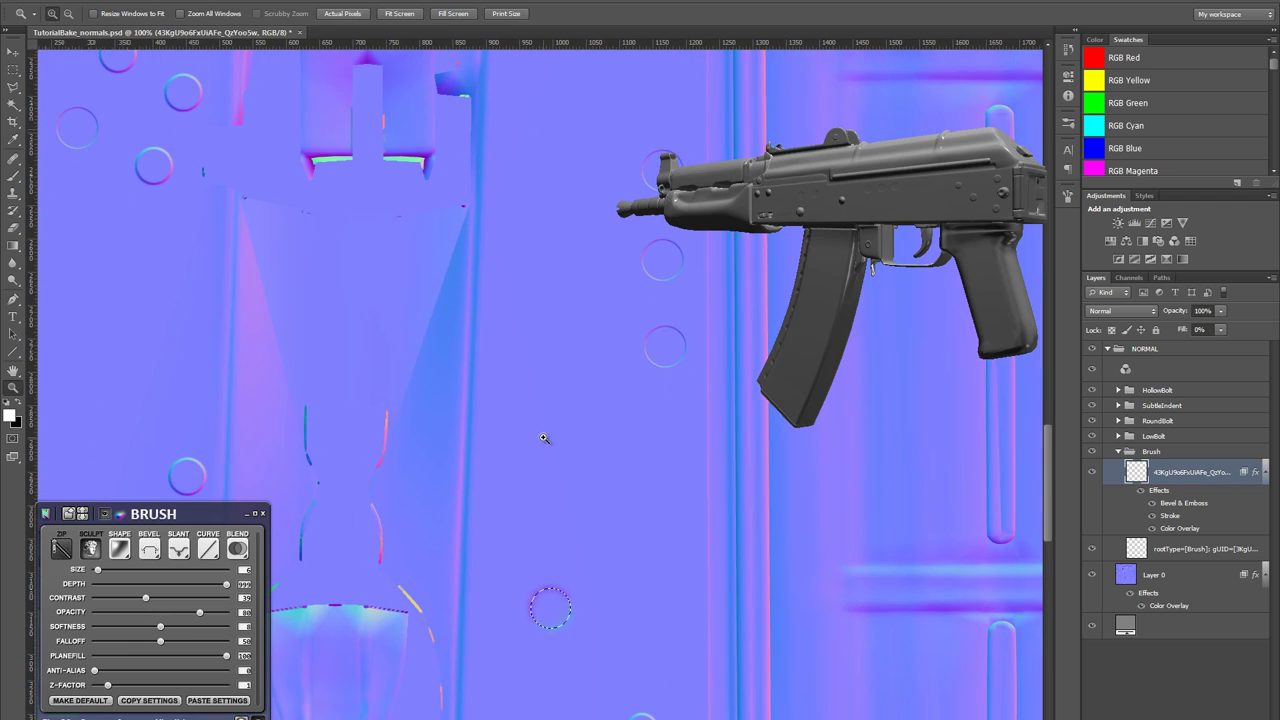
key("v")
left_click_drag(545, 619, 555, 147)
left_click_drag(538, 191, 497, 376)
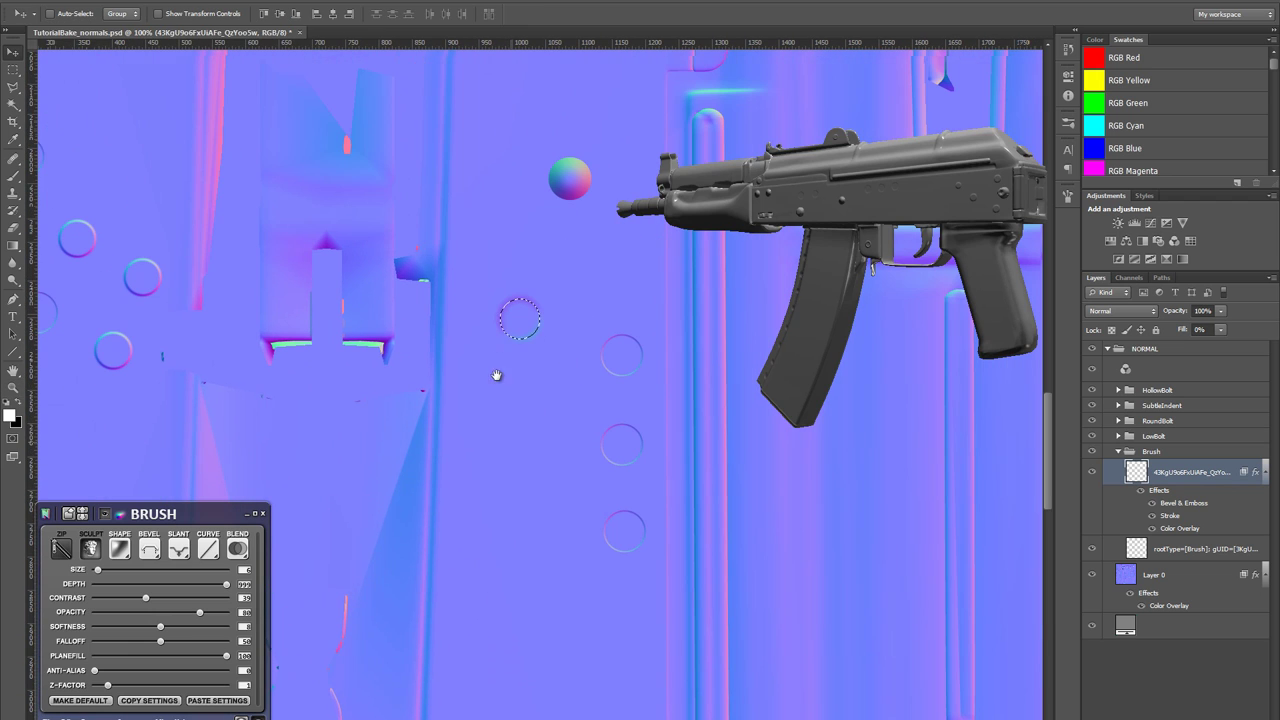
mouse_move(523, 326)
left_mouse_down()
mouse_move(574, 186)
mouse_move(508, 534)
mouse_move(446, 711)
left_mouse_up()
left_click_drag(470, 700, 649, 260)
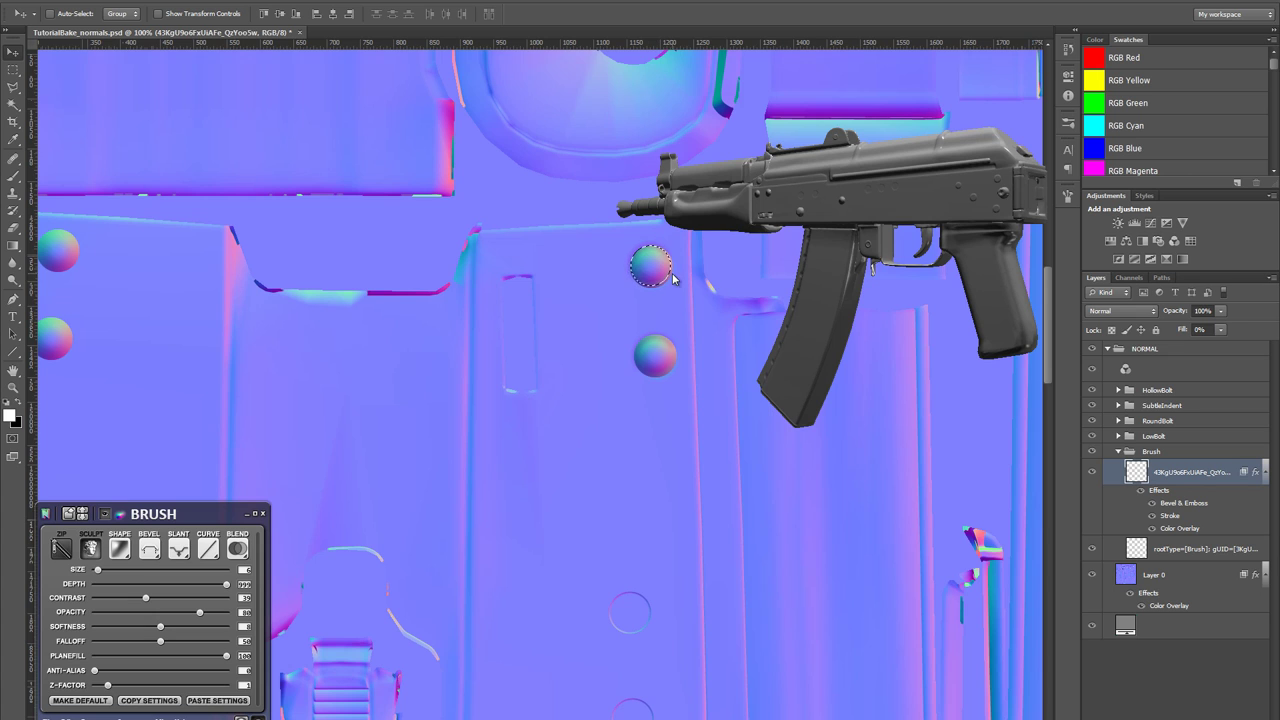
- Place copies of the dot on the cluster of three low bolts beside the circular part with the ringed centre
left_click_drag(637, 194, 921, 343)
left_click_drag(941, 415, 580, 188)
scroll(352, 397, "down", 3)
scroll(352, 397, "left", 2)
left_click_drag(520, 562, 570, 605)
left_click_drag(547, 602, 546, 390)
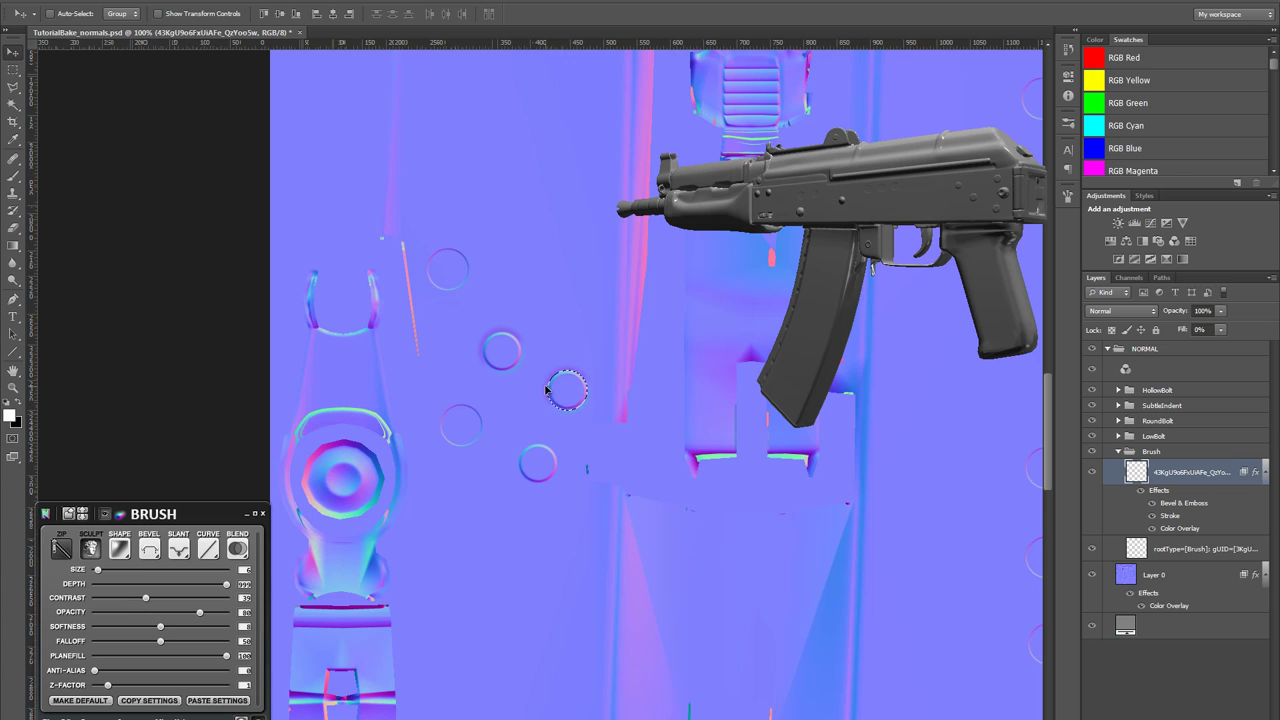
scroll(547, 390, "down", 3)
scroll(547, 390, "left", 1)
left_click(576, 352)
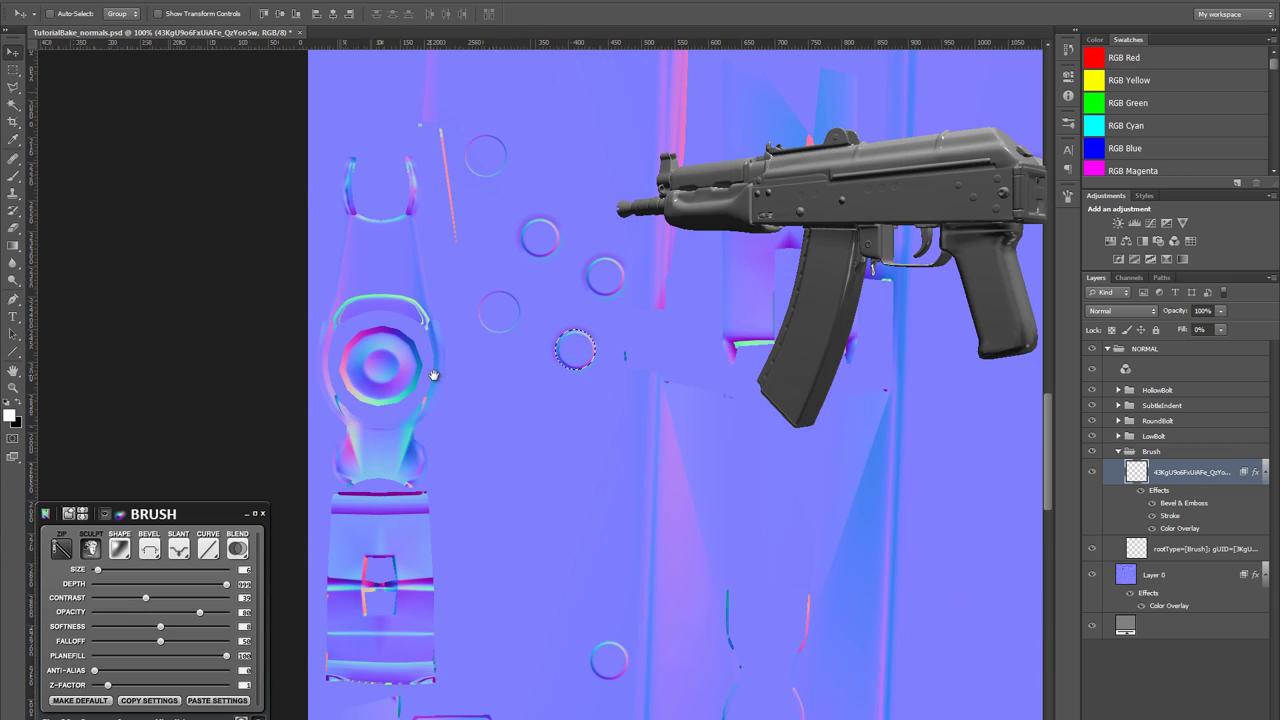
- Copy the dot onto the remaining low bolts and the round bolt near the arched part, and leave sculpt editing
scroll(575, 352, "down", 5)
scroll(575, 352, "right", 1)
left_click(545, 447)
left_click_drag(537, 456, 593, 254)
left_click_drag(609, 256, 427, 335)
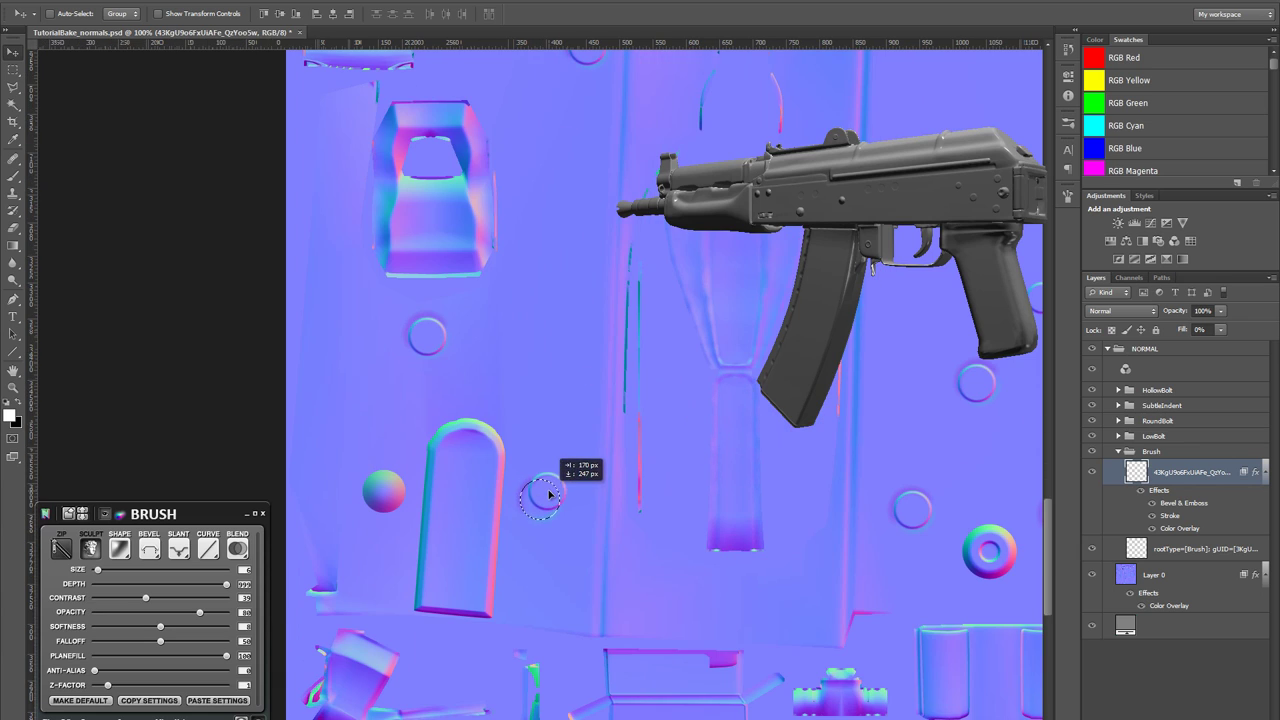
left_click_drag(391, 494, 389, 493)
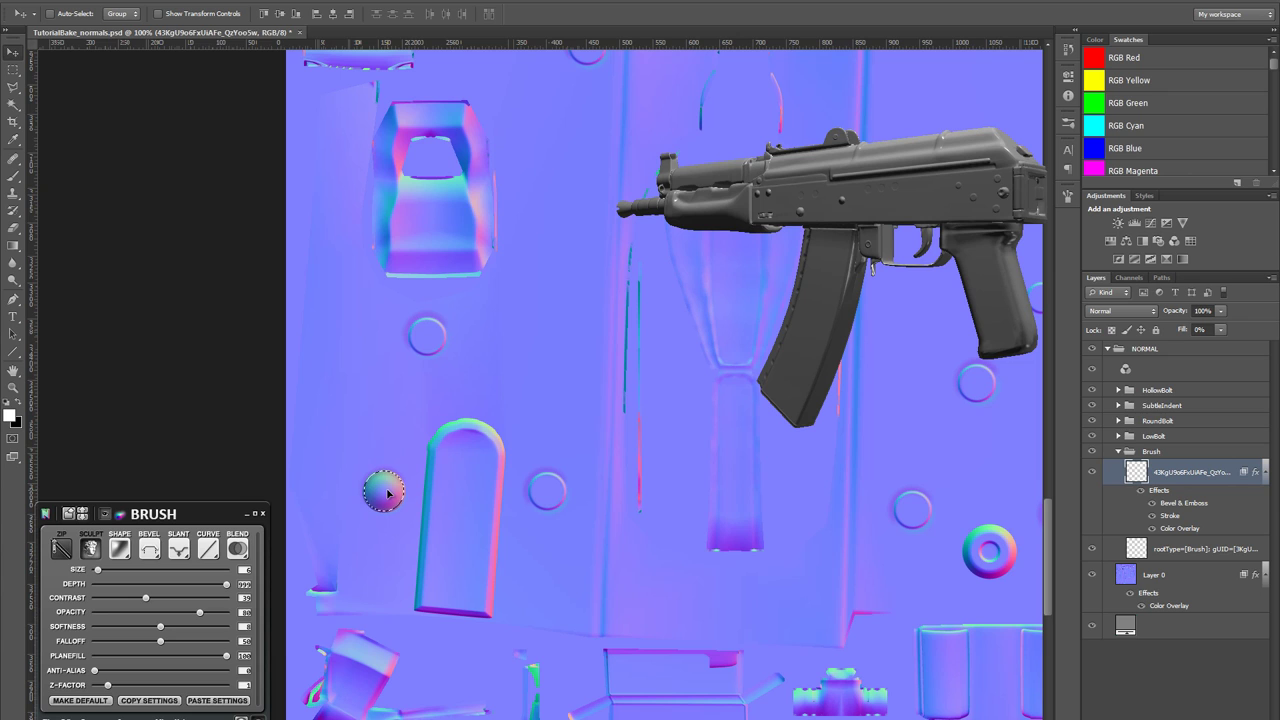
left_click_drag(569, 389, 494, 452)
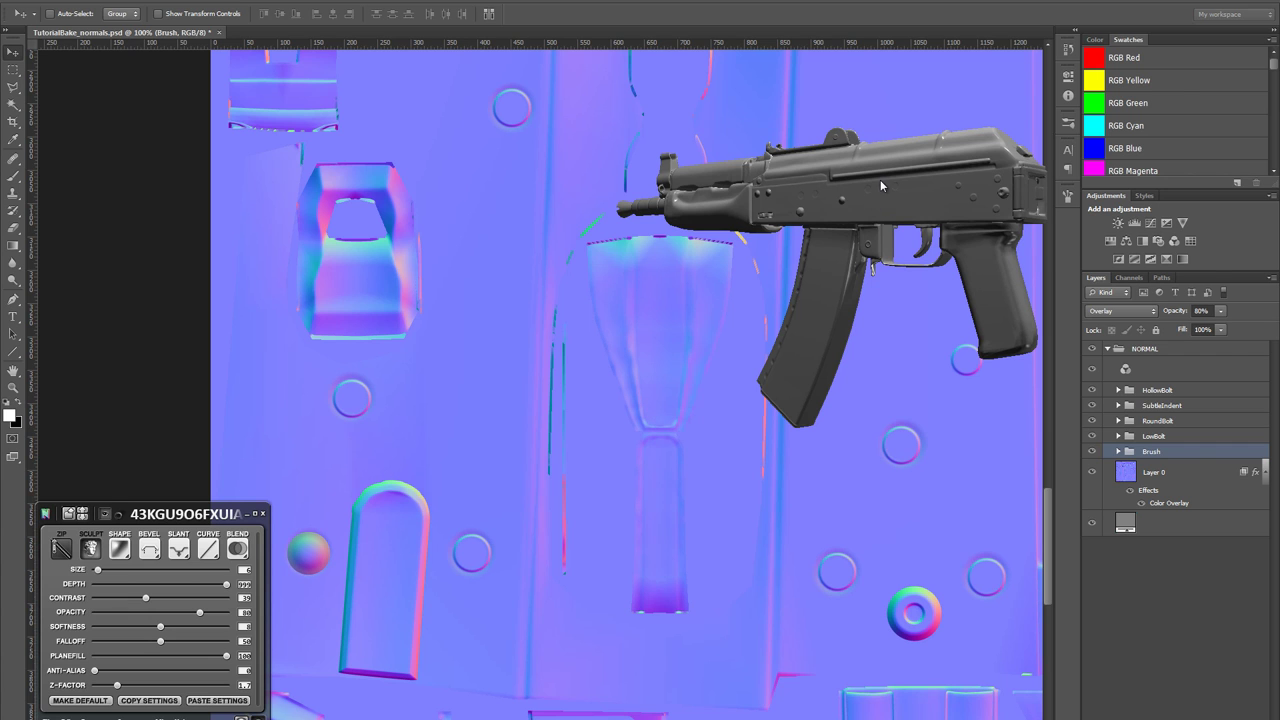
- Examine the sculpted bolts on both sides of the rifle in the 3D preview
left_click_drag(954, 139, 936, 140)
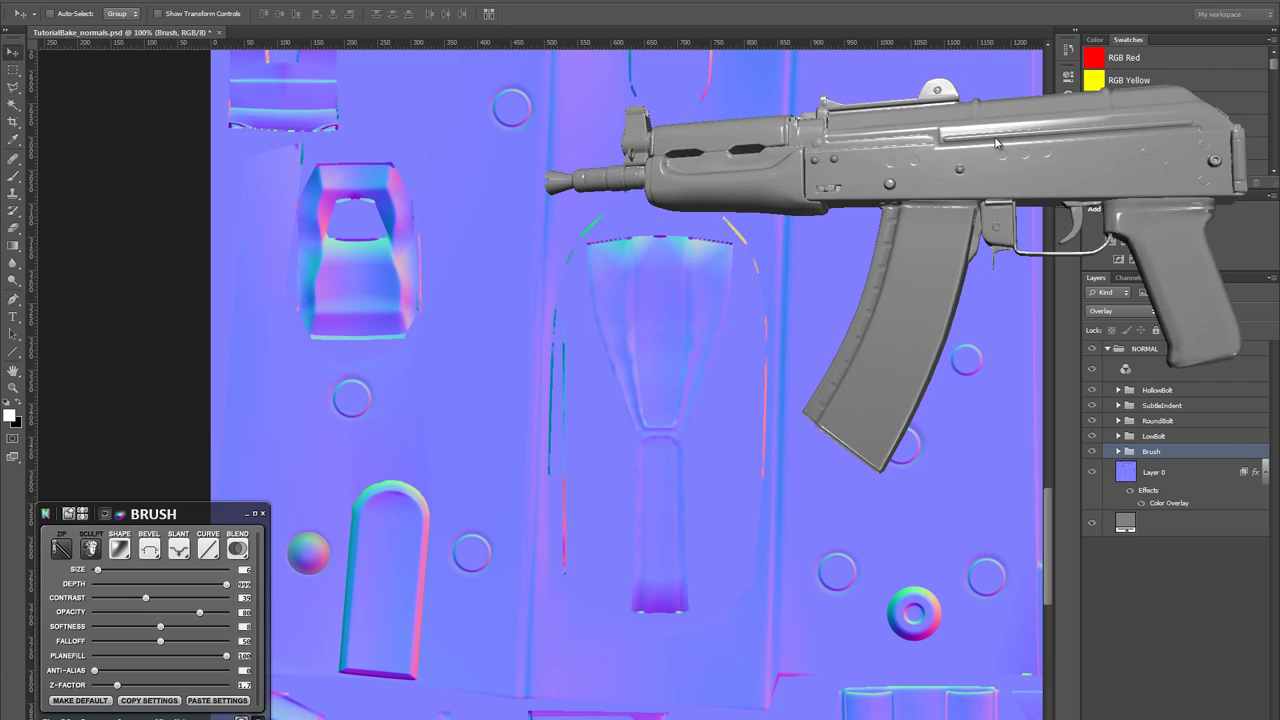
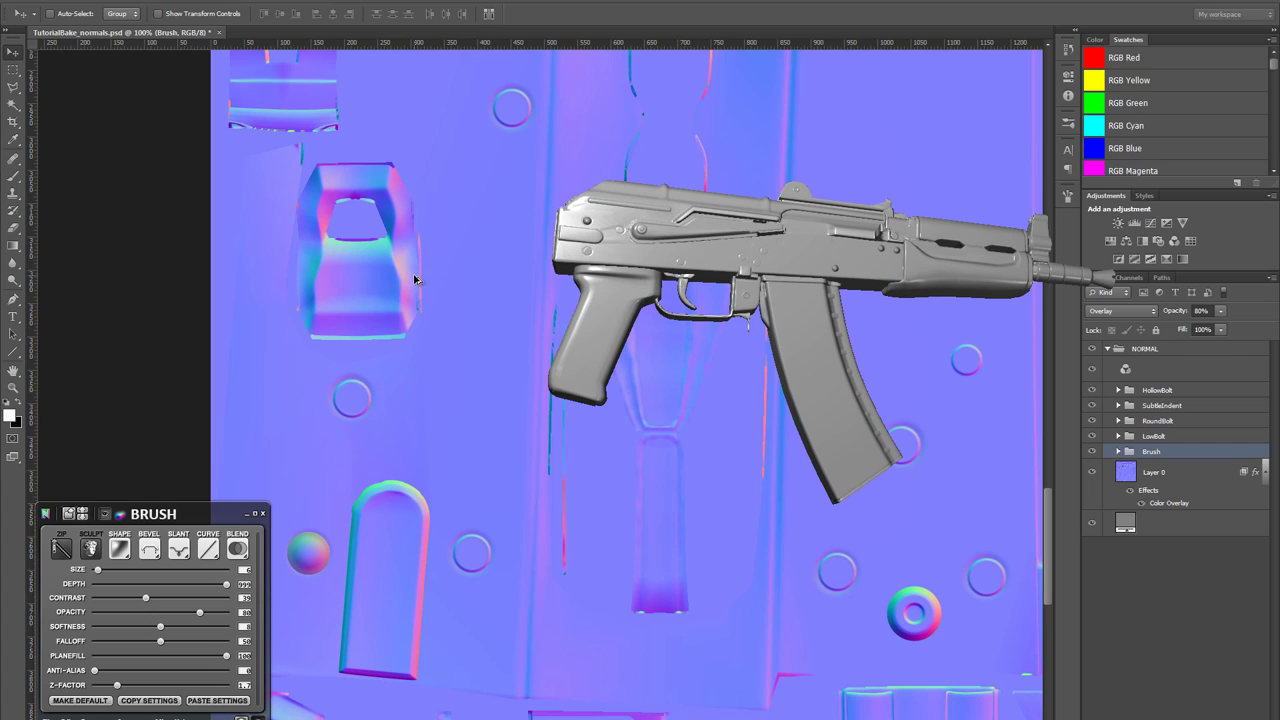
left_click(418, 273, "alt")
left_click(418, 273, "alt")
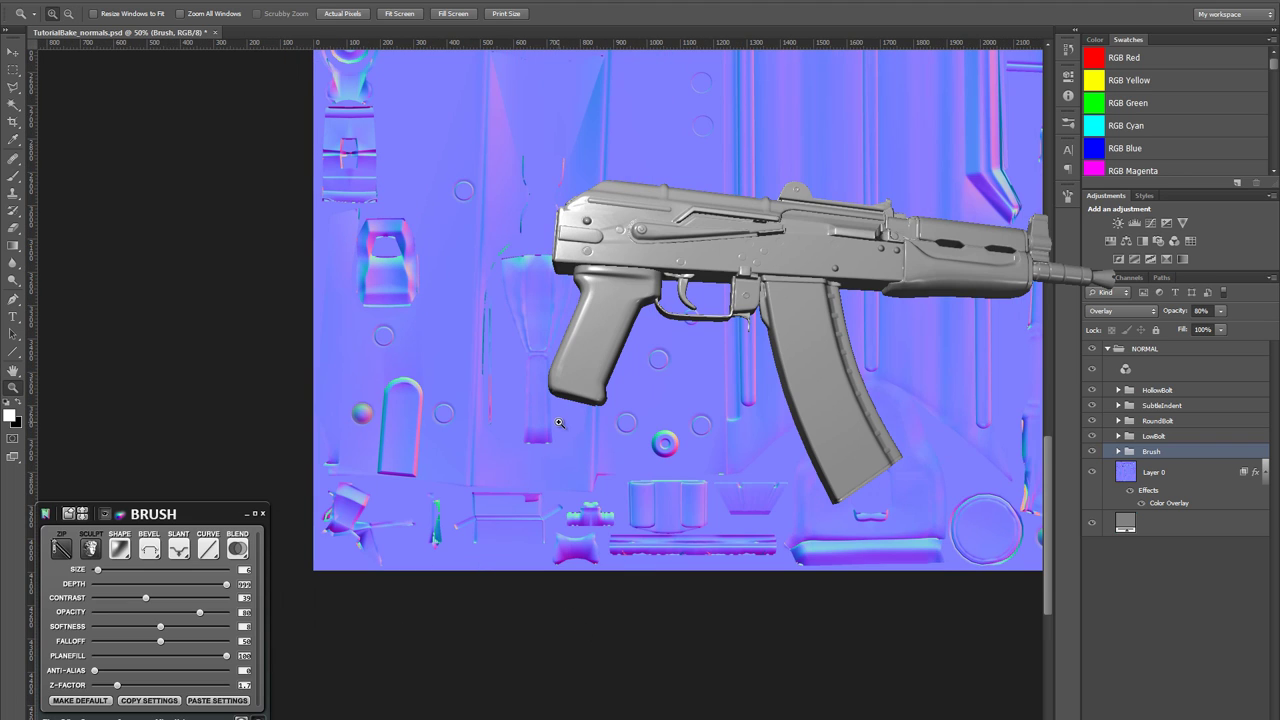
left_click_drag(760, 266, 900, 281)
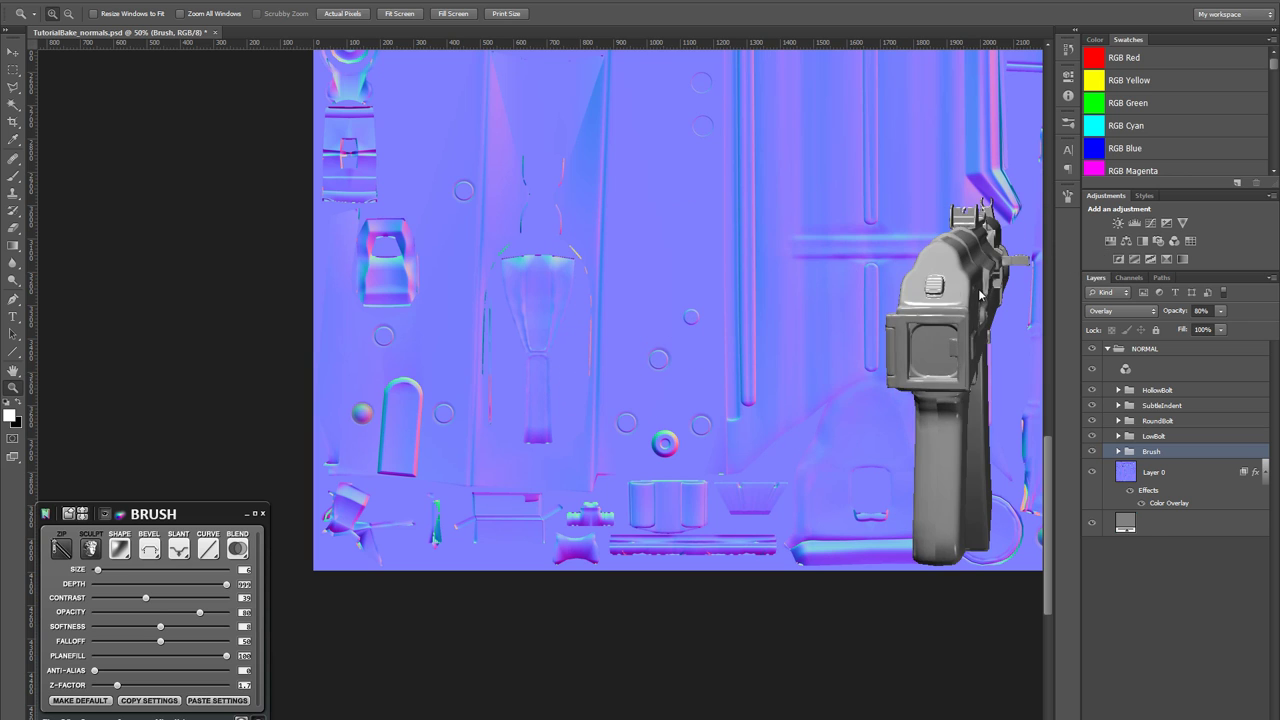
left_click_drag(980, 294, 925, 228)
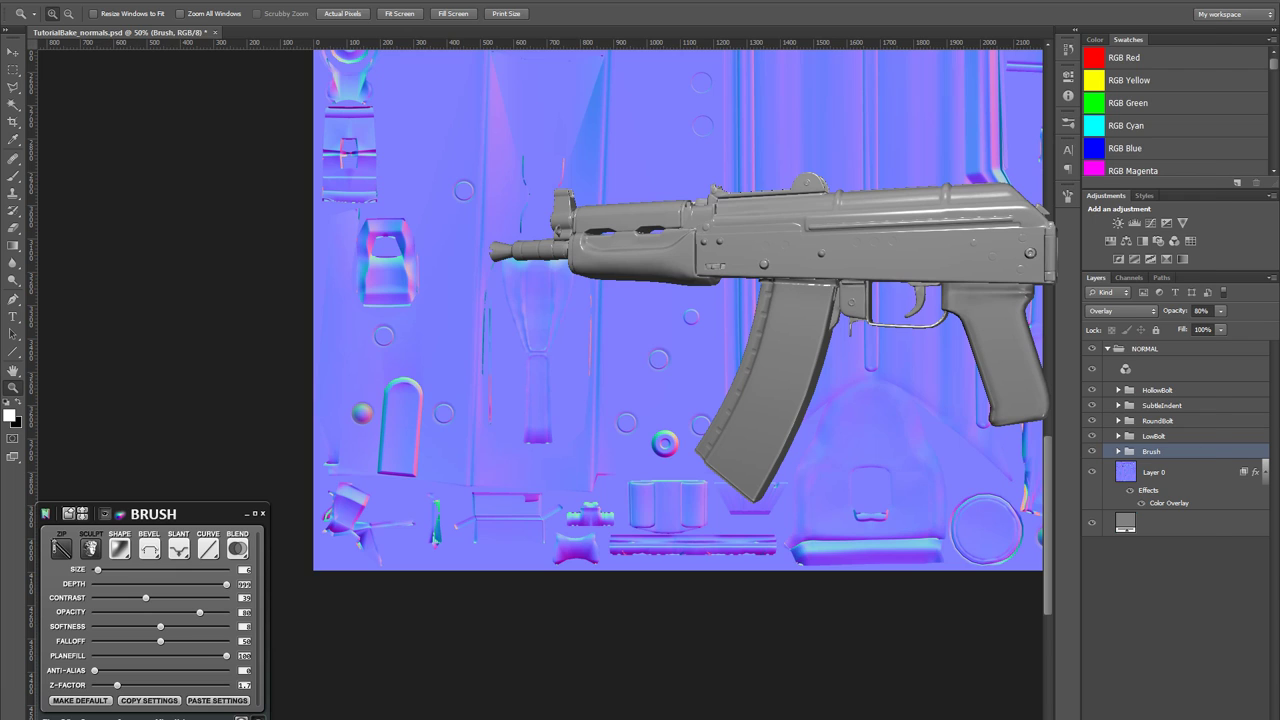
- Switch to the reference photo in Picasa, examine the cross-shaped indents on the rifle's receiver, and close the photo
key("alt+Tab")
left_click_drag(429, 354, 439, 371)
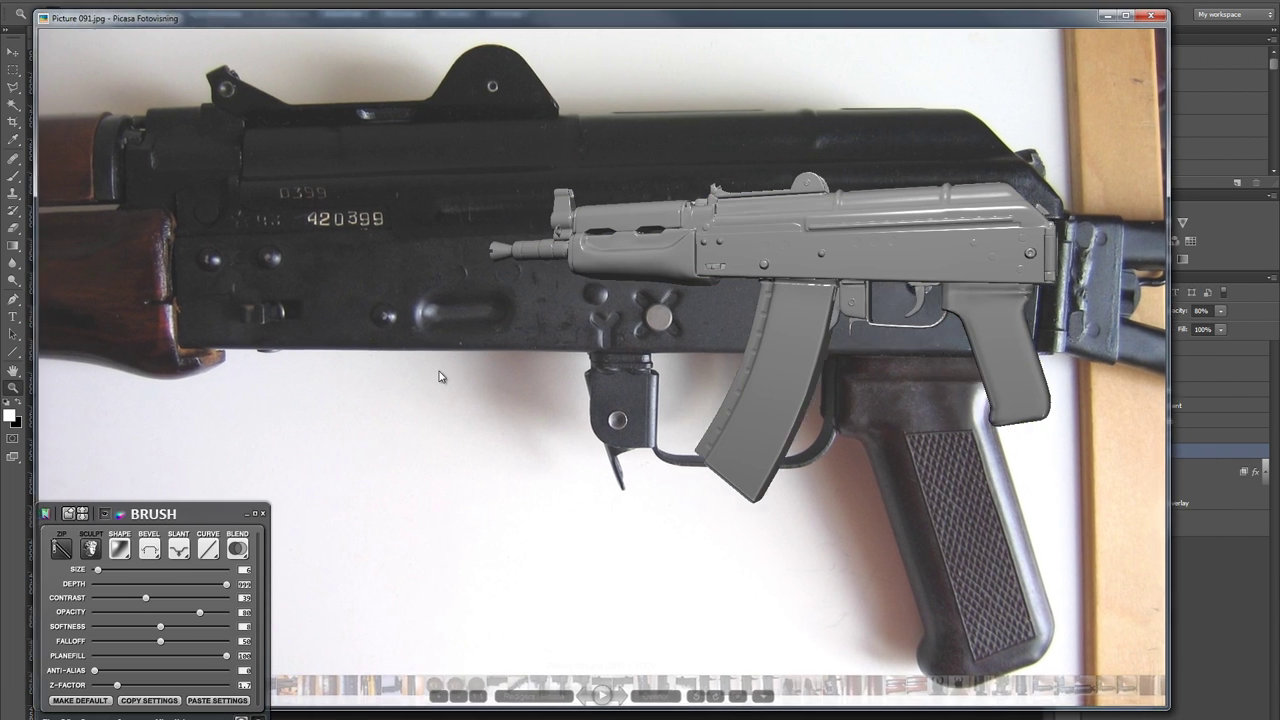
left_click_drag(662, 358, 508, 378)
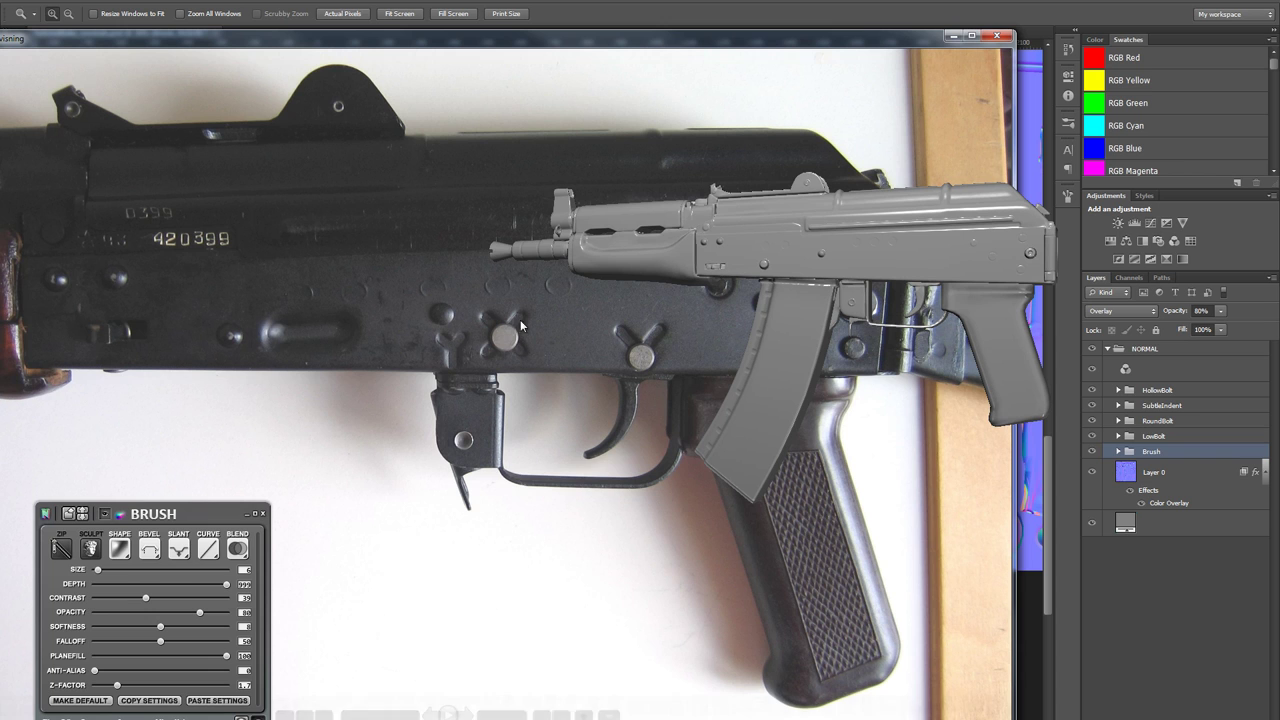
left_click_drag(505, 42, 684, 48)
key("Escape")
- Draw a vertical rounded rectangle of about 49 × 228 px with a 20 px corner radius in the area below the bolt cluster
left_click_drag(494, 225, 472, 393)
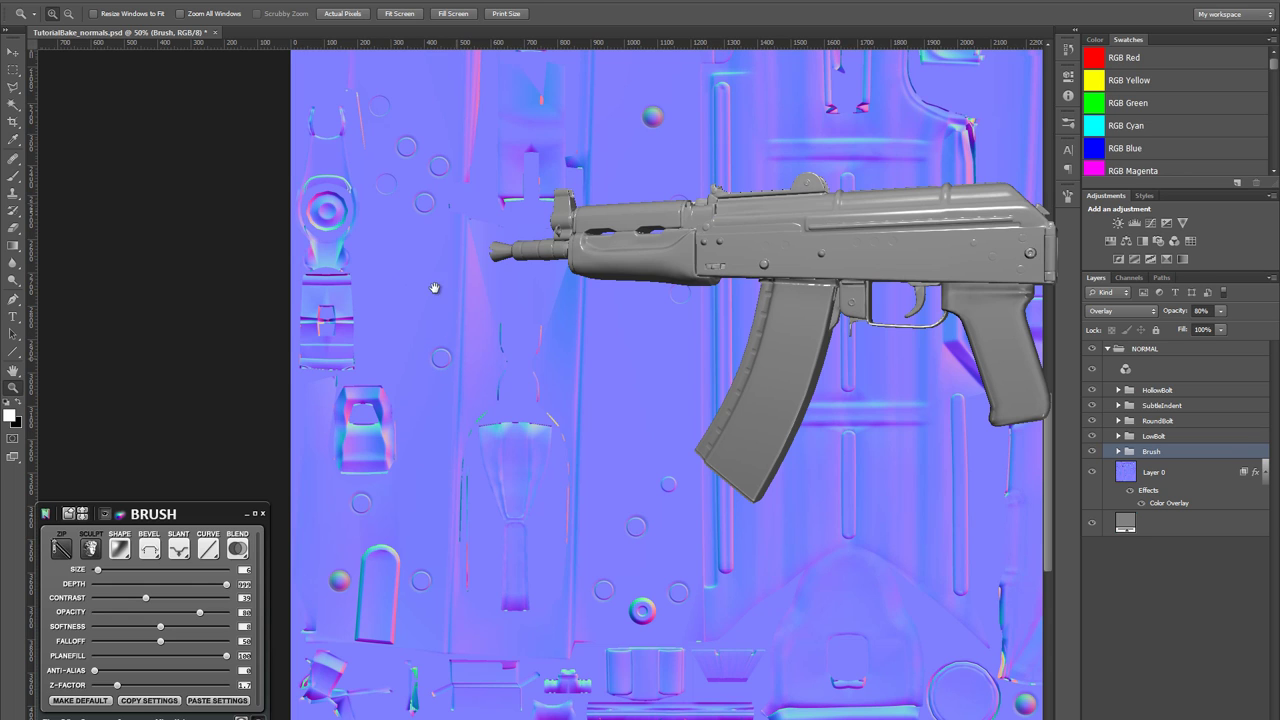
left_click(203, 280)
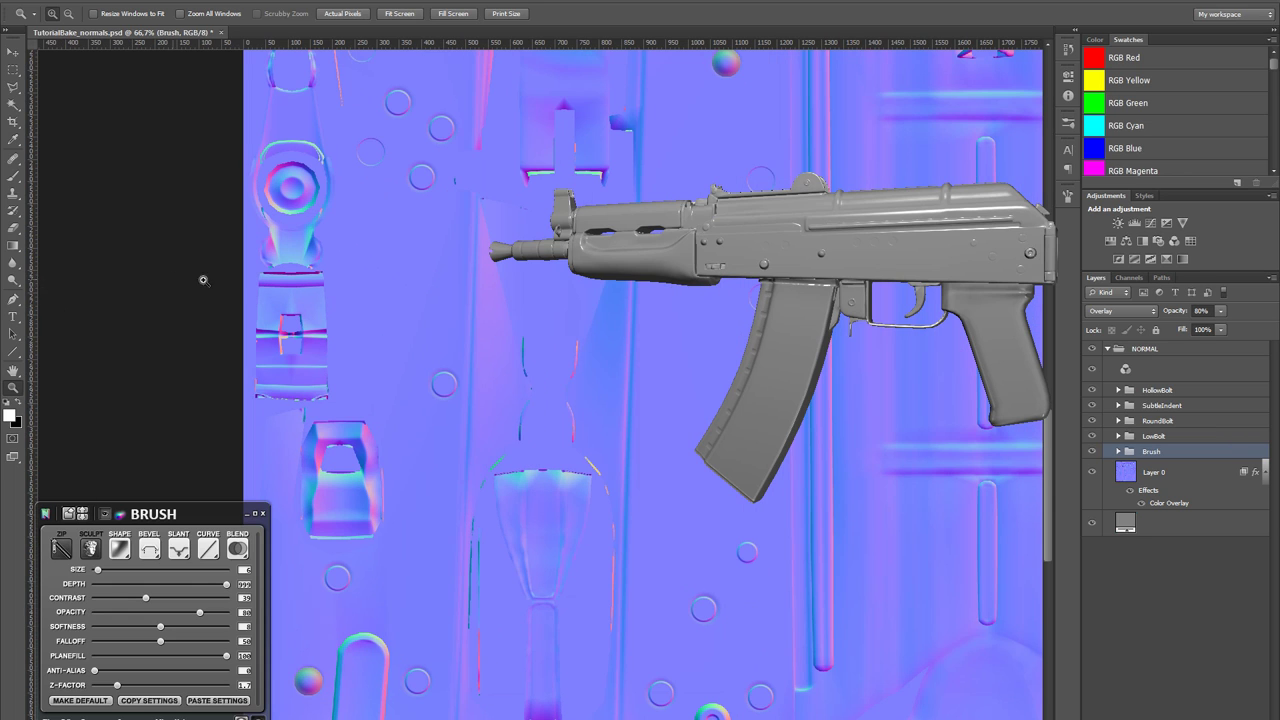
left_click(16, 356)
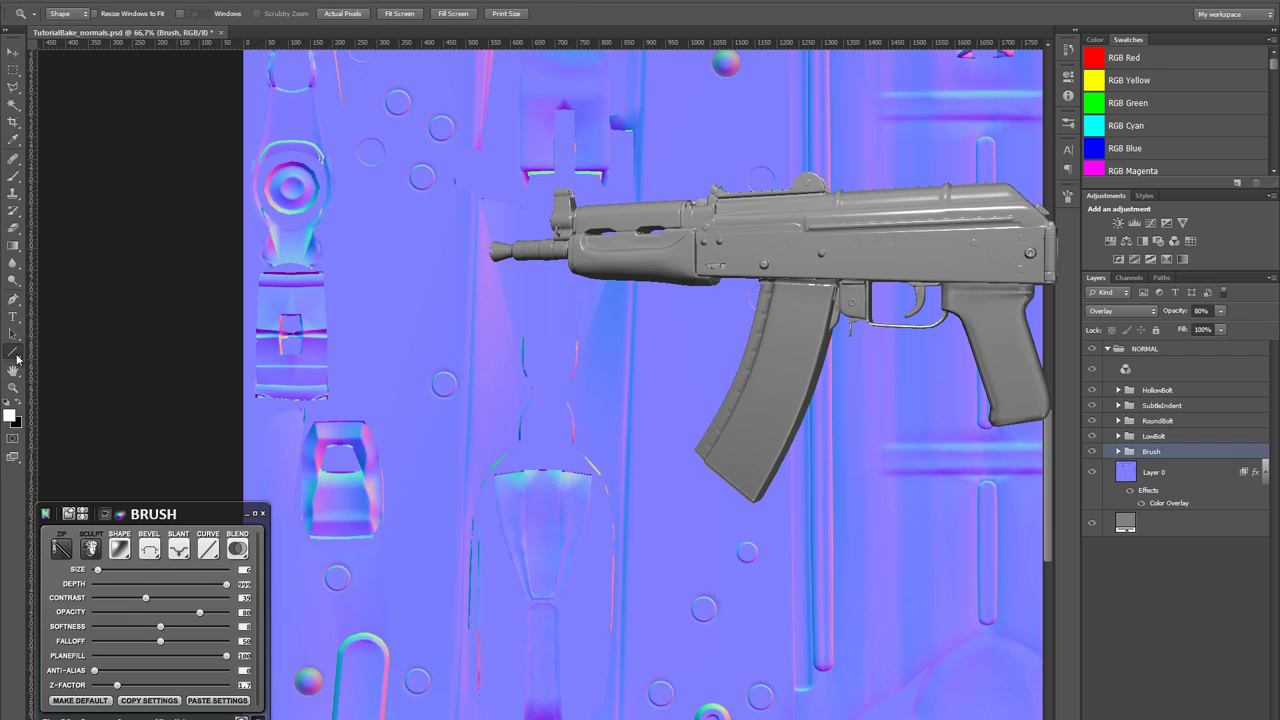
left_click(16, 358)
left_click(97, 361)
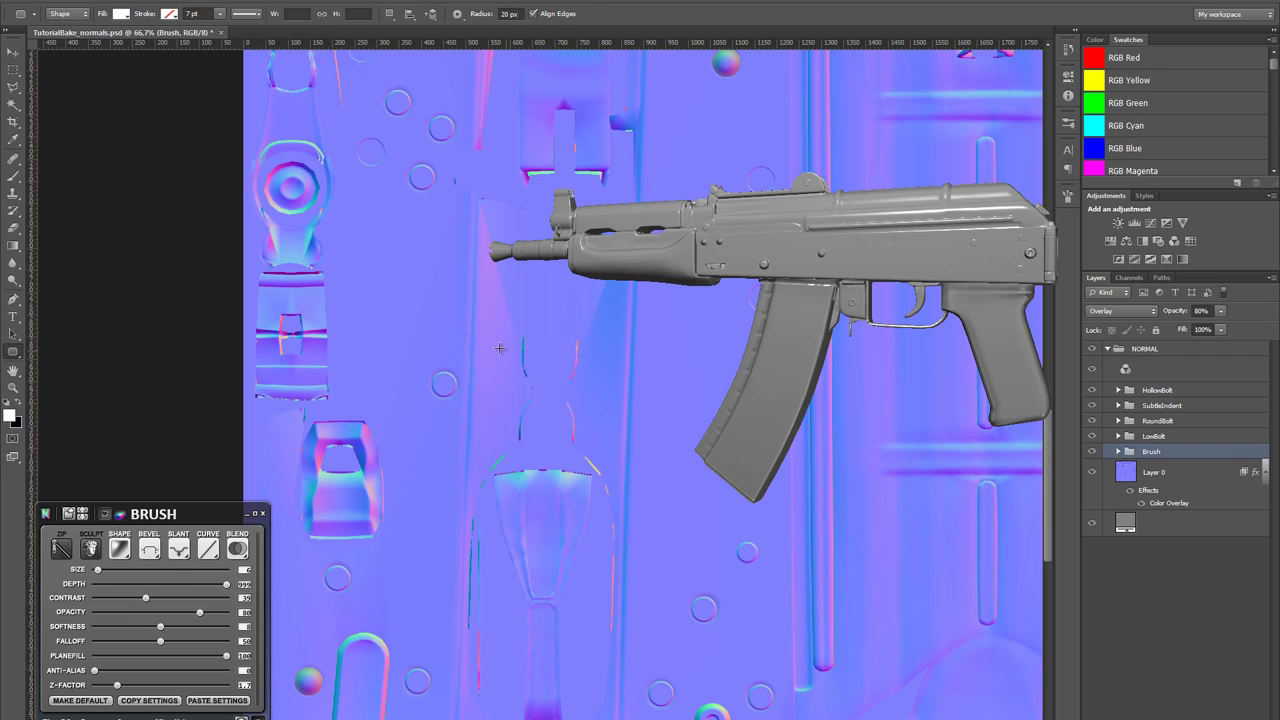
left_click_drag(352, 336, 374, 433)
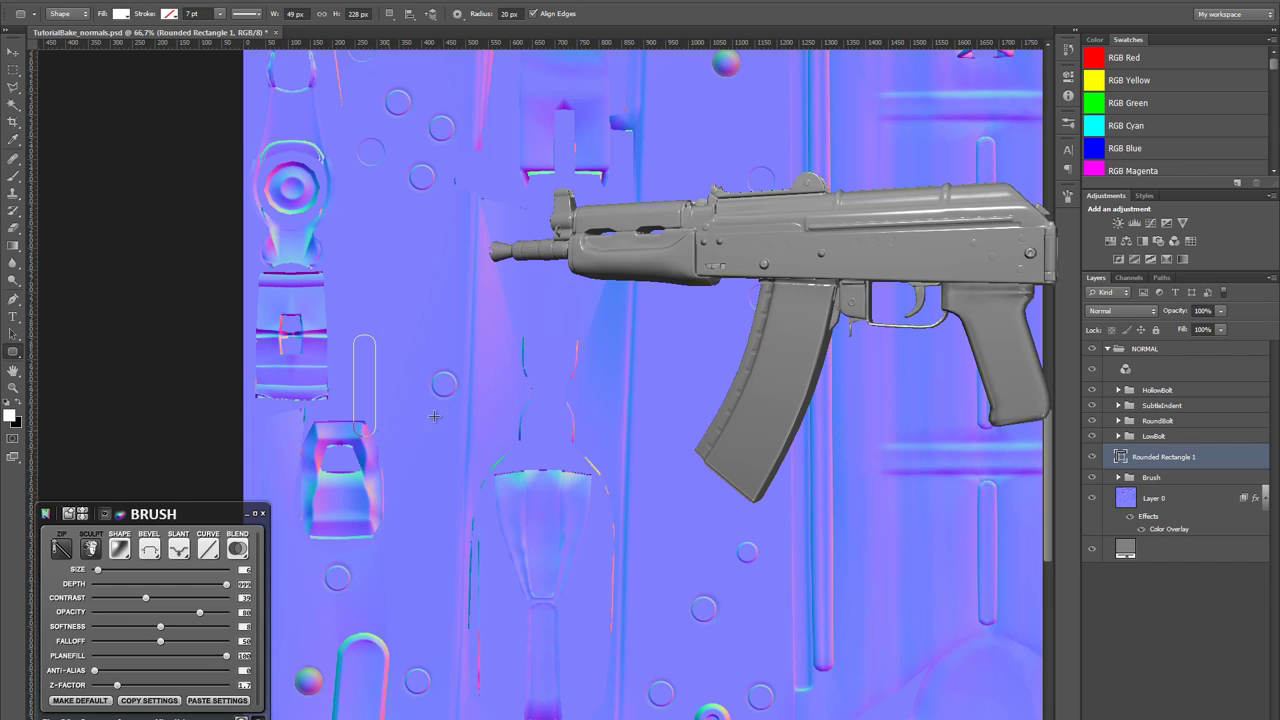
- Rotate the white rounded rectangle into a diagonal bar
key("ctrl+t")
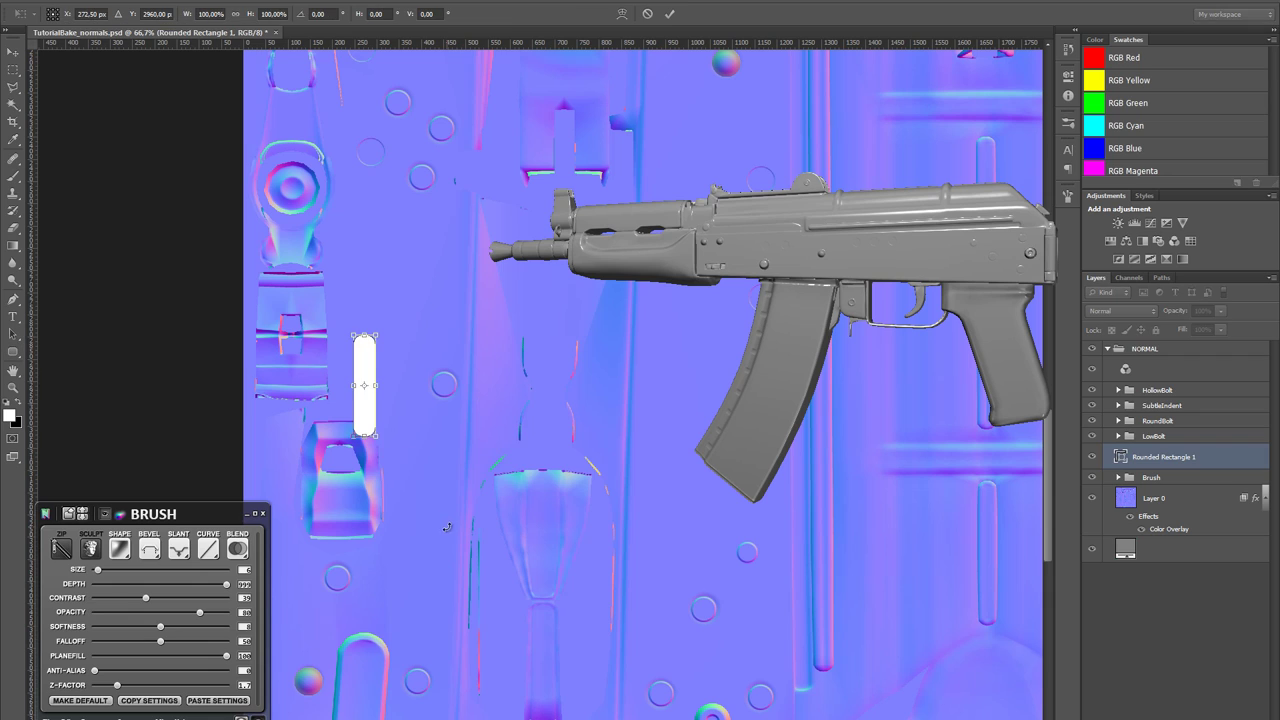
left_click_drag(448, 528, 537, 423)
key("Return")
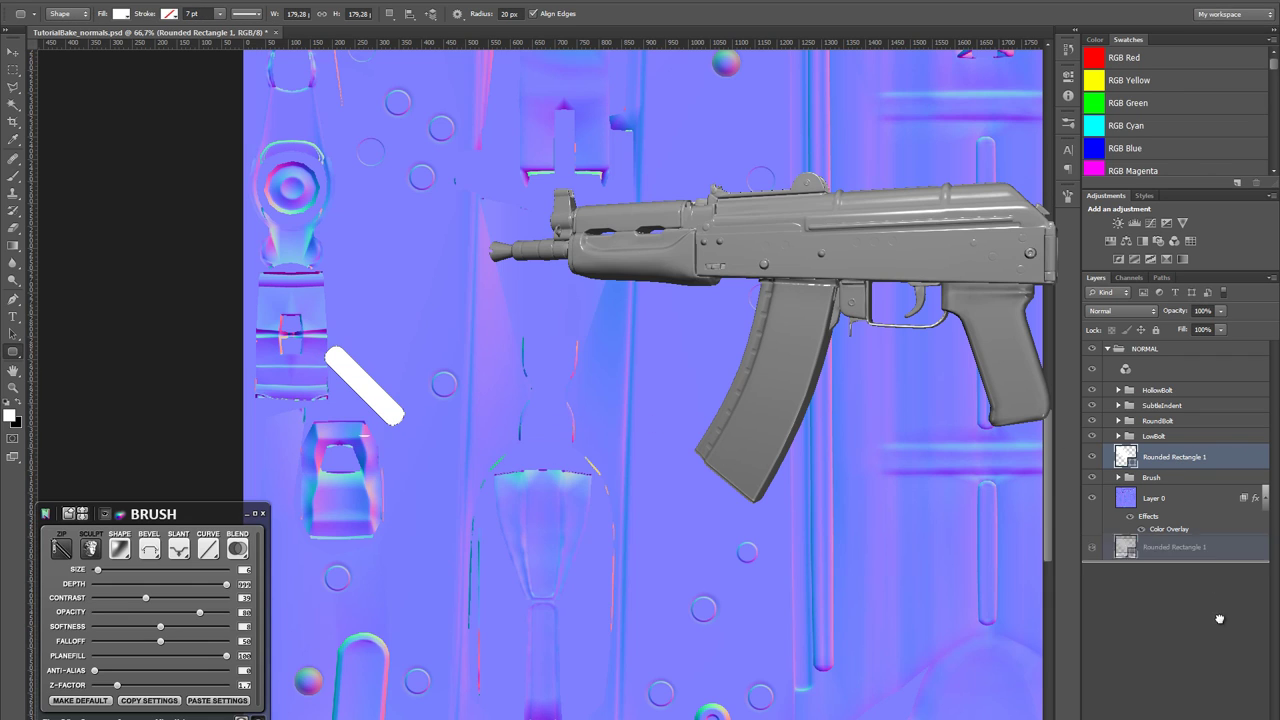
- Duplicate the diagonal bar and turn the copy the opposite way so that the two form an X
key("ctrl+j")
key("ctrl+t")
left_click_drag(612, 543, 340, 464)
key("Return")
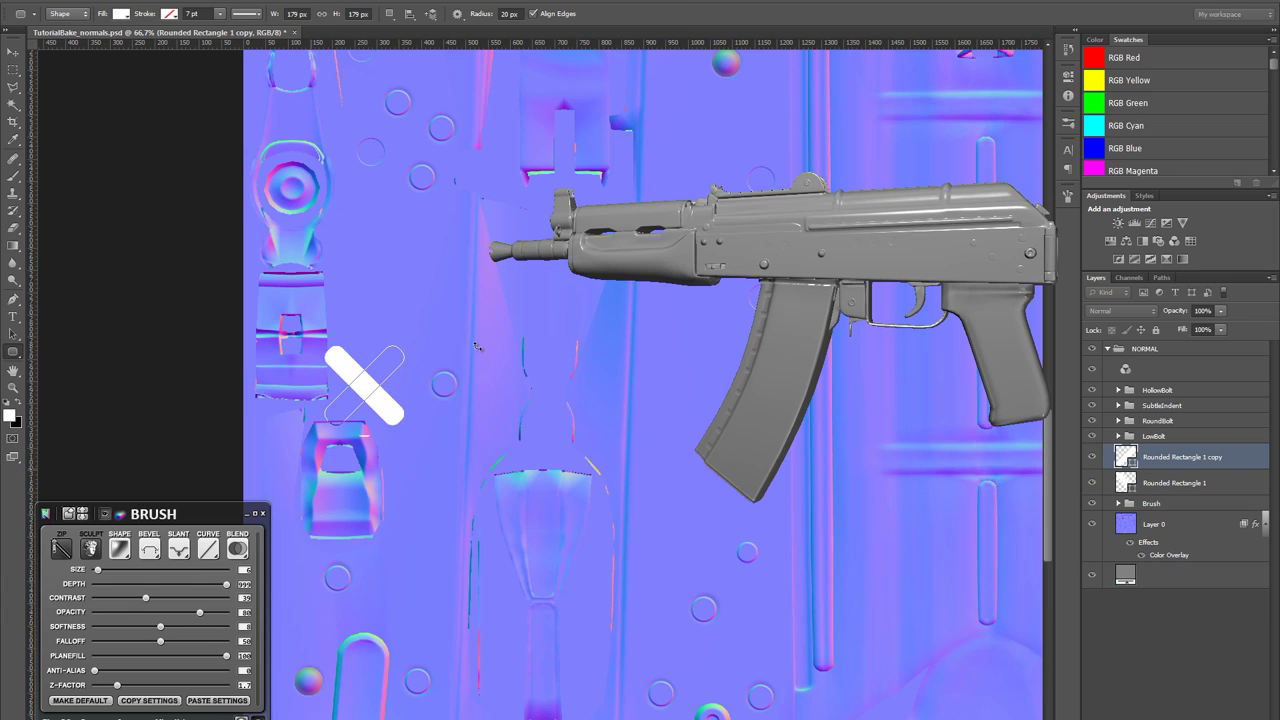
- Merge the two crossed bars into one layer, rasterize it, and convert it into an nDo2 normal layer
left_click(1203, 484, "shift")
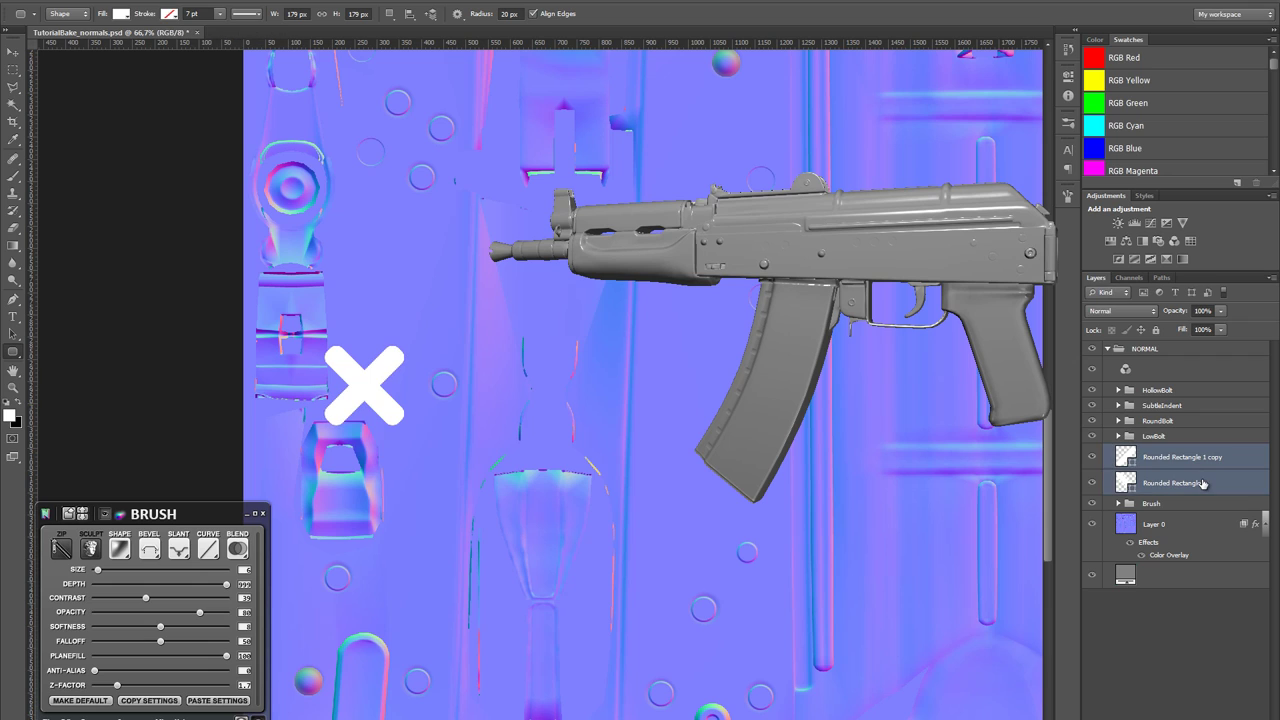
key("ctrl+e")
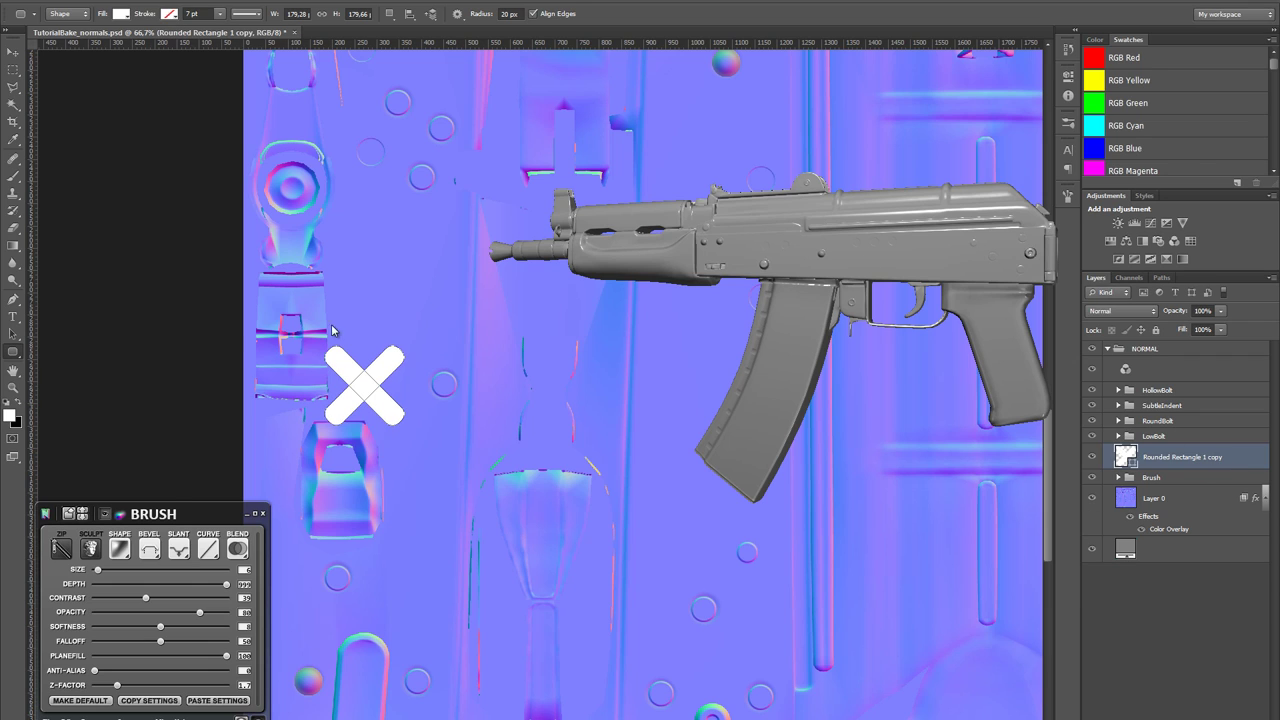
right_click(1184, 458)
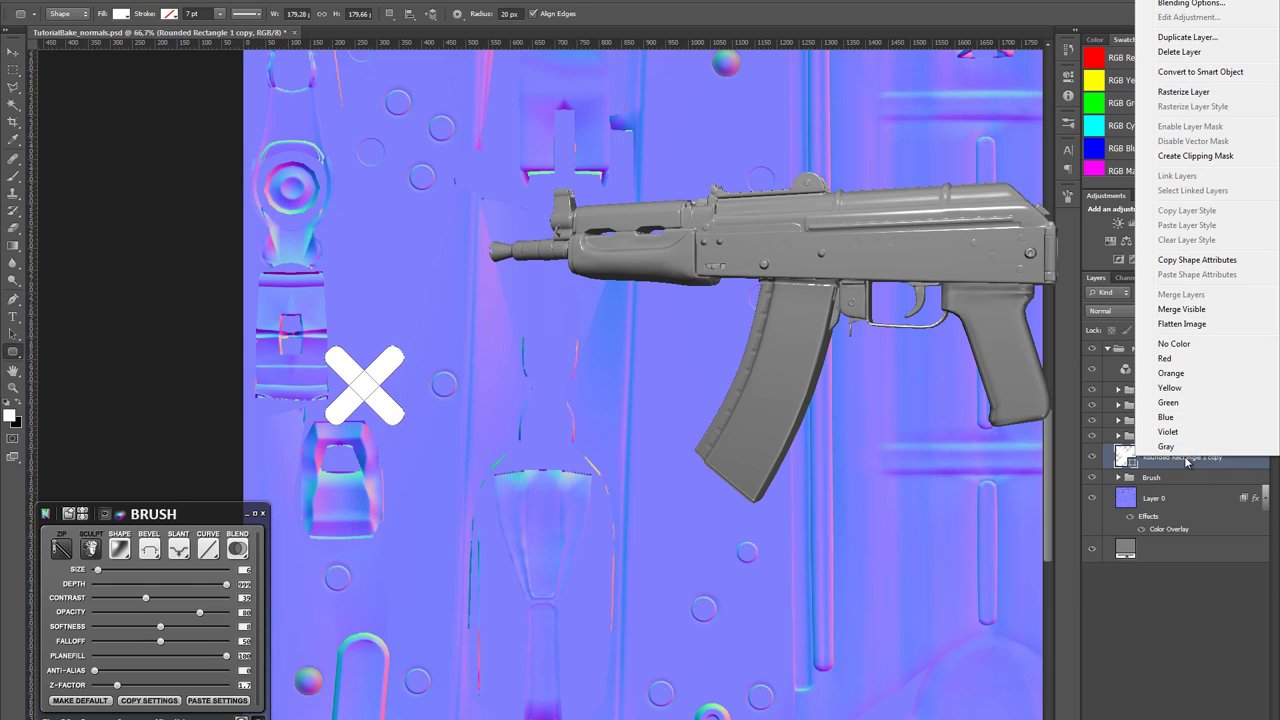
left_click(570, 165)
left_click(94, 510)
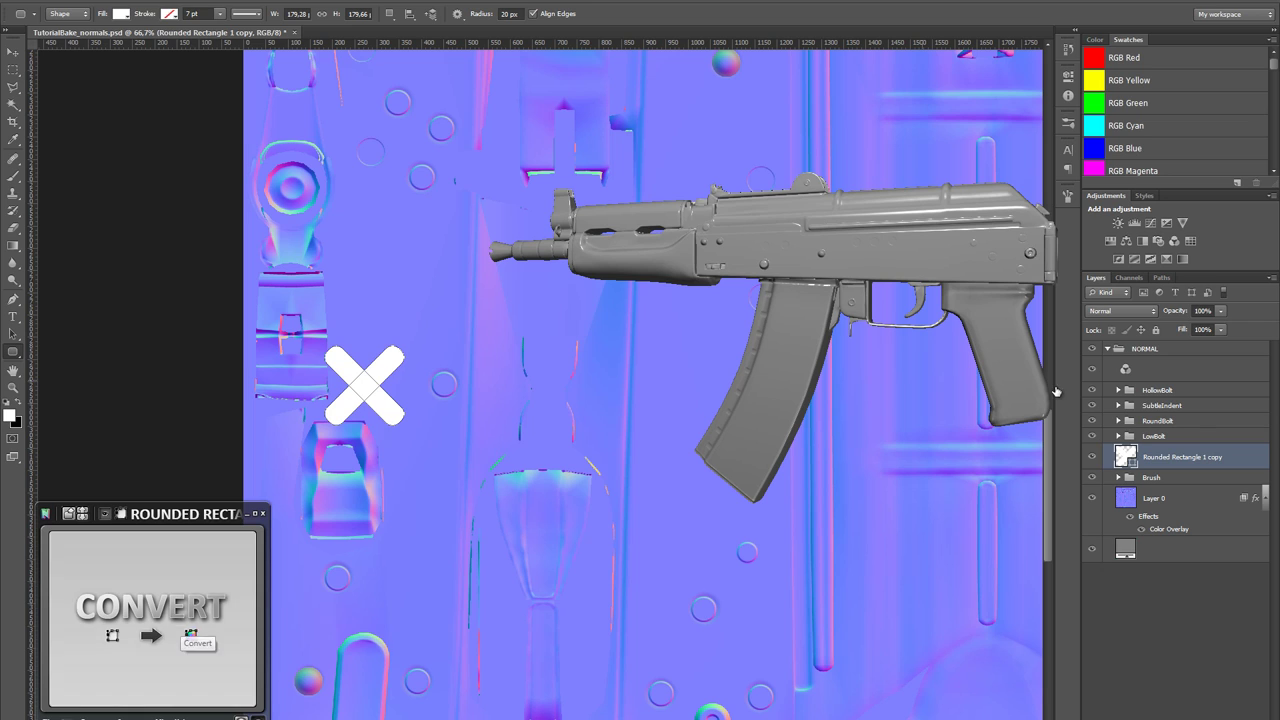
right_click(1171, 455)
left_click(1184, 84)
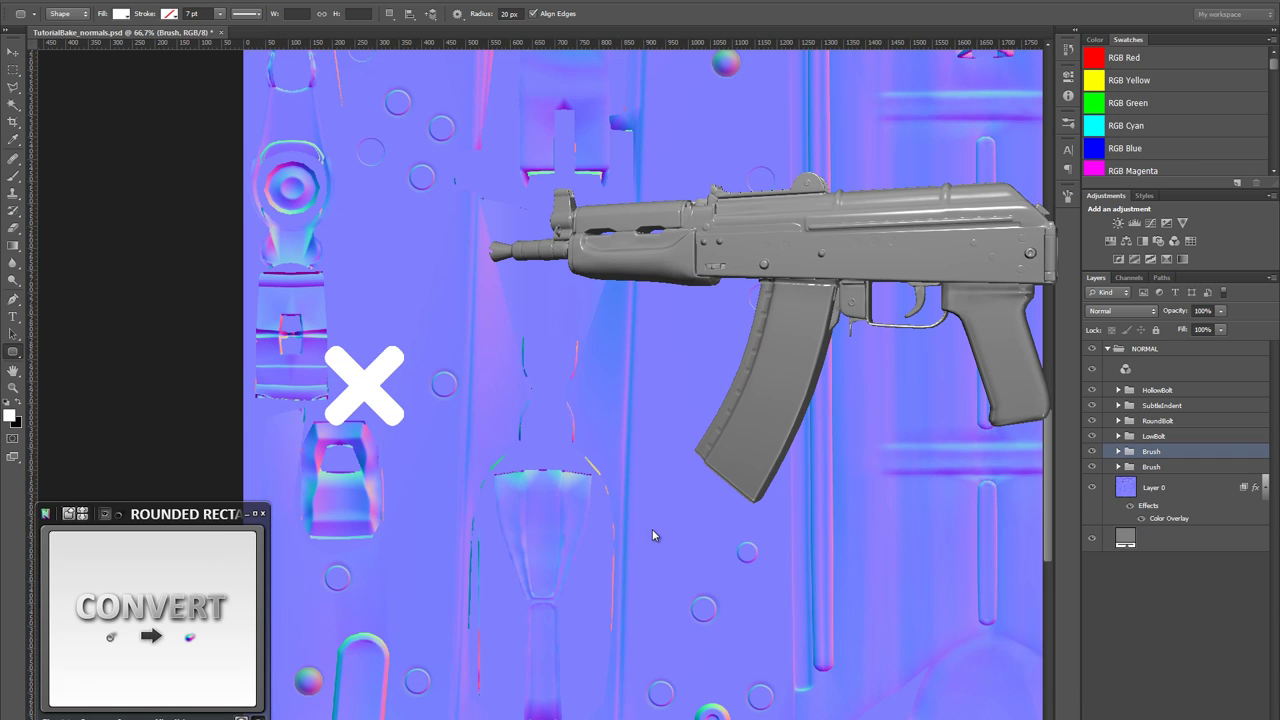
- Switch to the reference photo in Picasa, examine the X-shaped indents on the receiver, and return to Photoshop
left_click(721, 716)
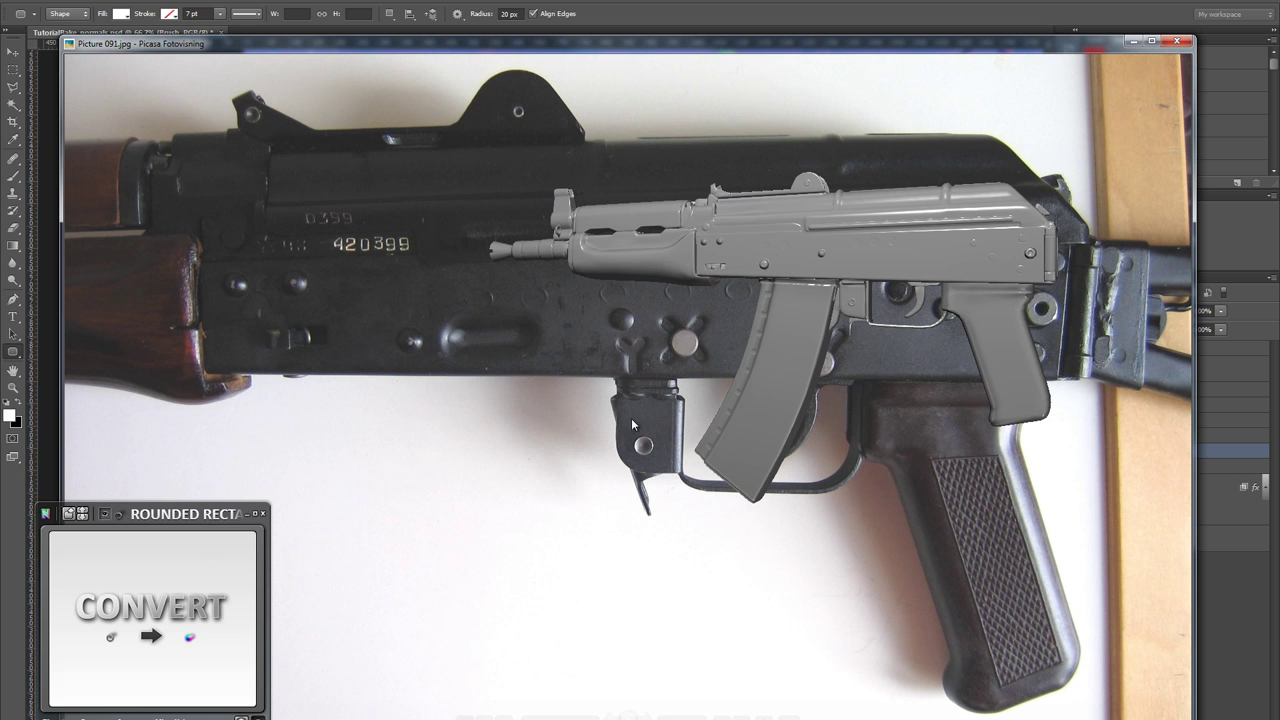
left_click(672, 328)
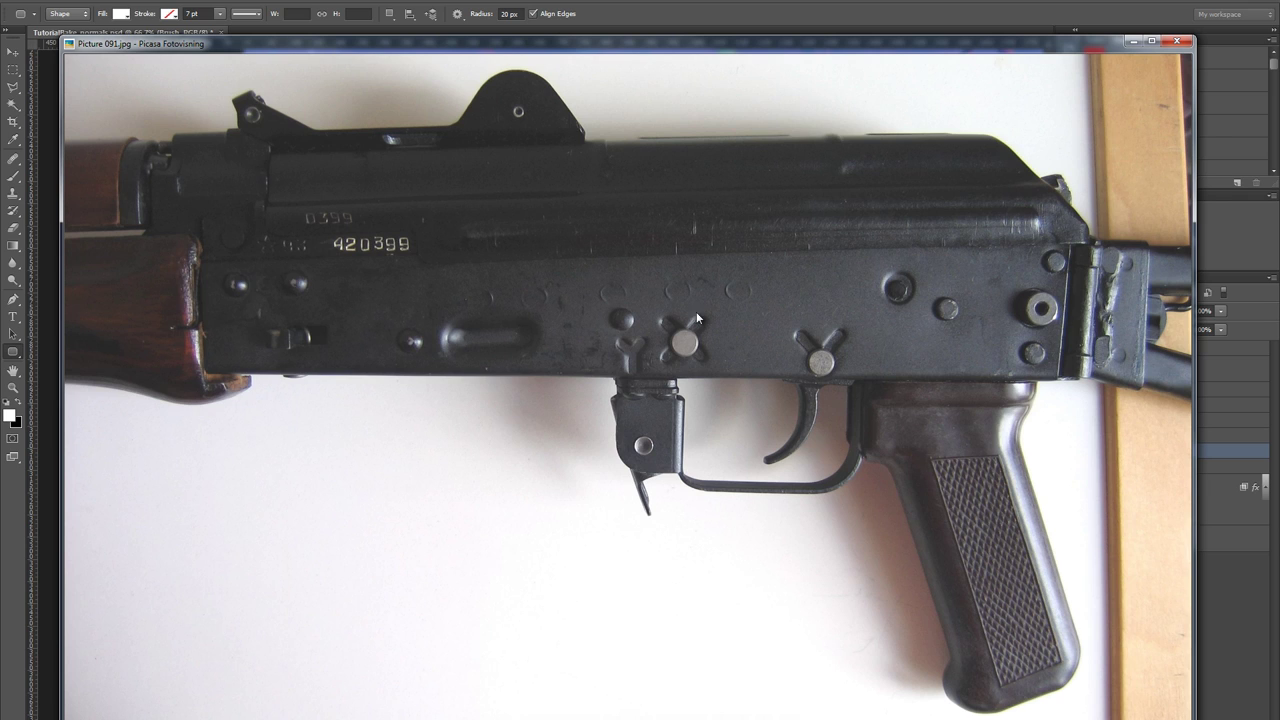
key("alt+Tab")
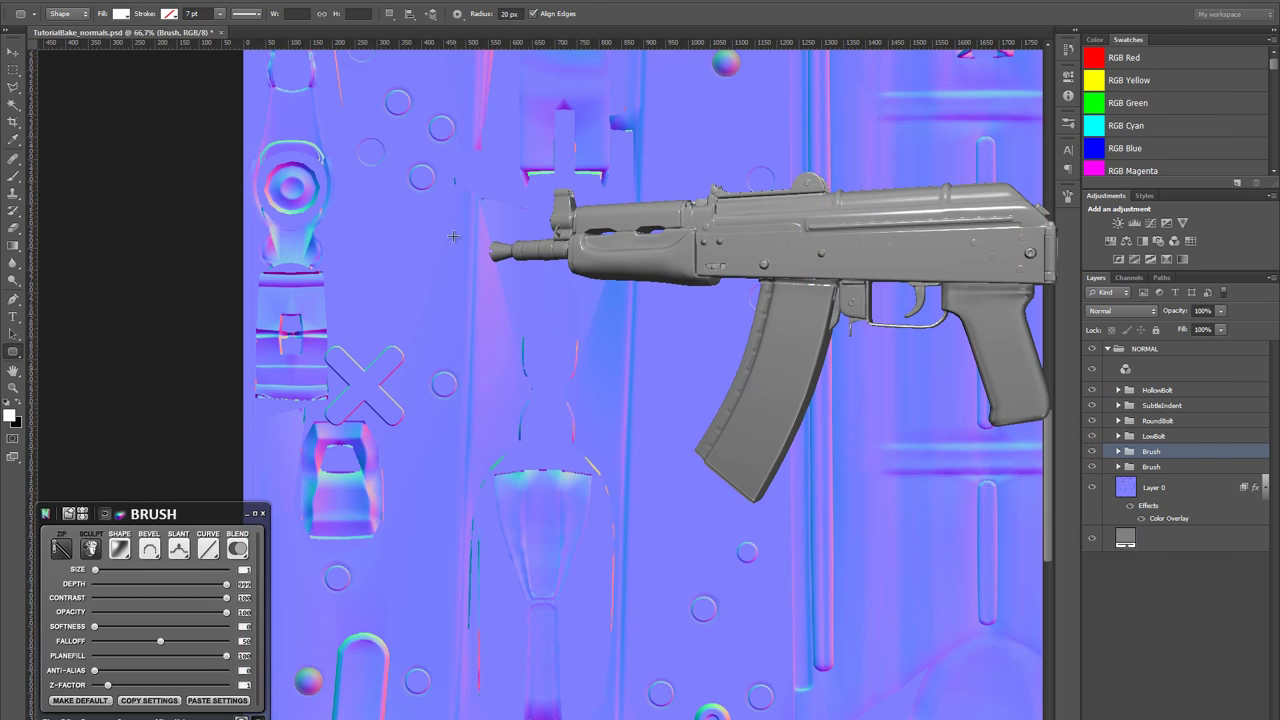
- Move the X up into the free area beside the small circles, slant it Down, and slightly increase its sculpt size
key("v")
left_click_drag(366, 409, 395, 343)
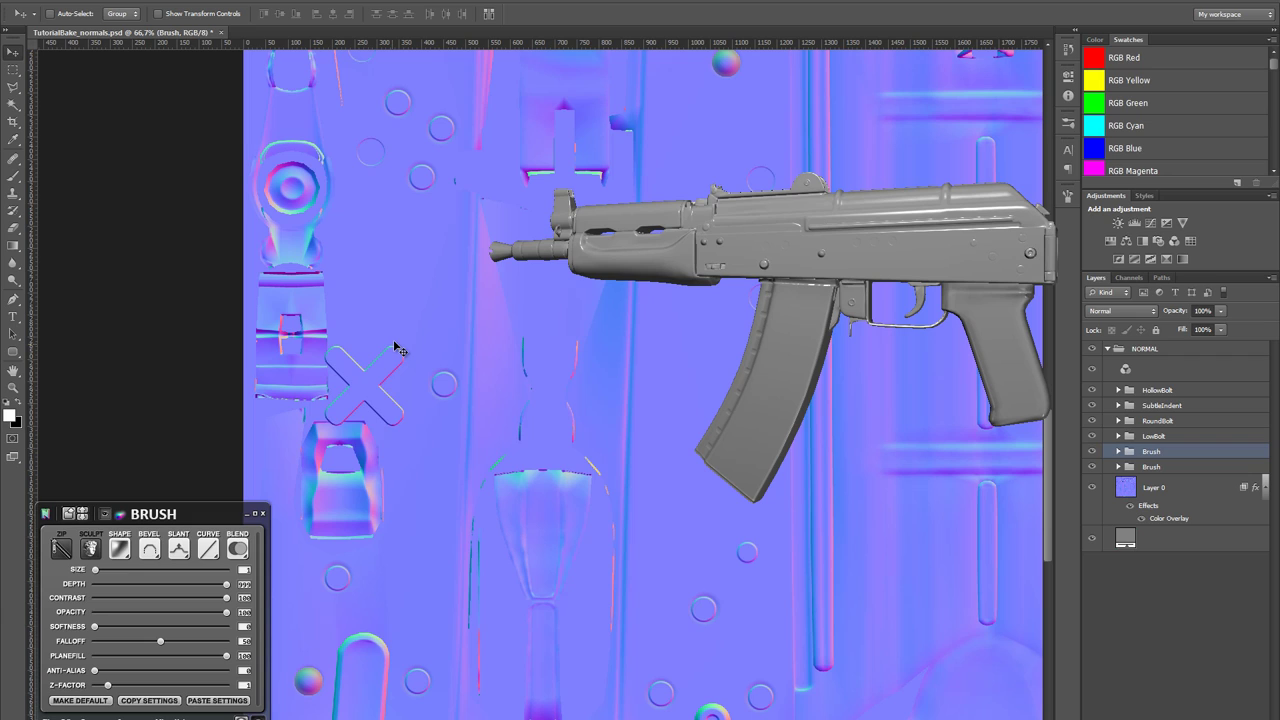
left_click(181, 549)
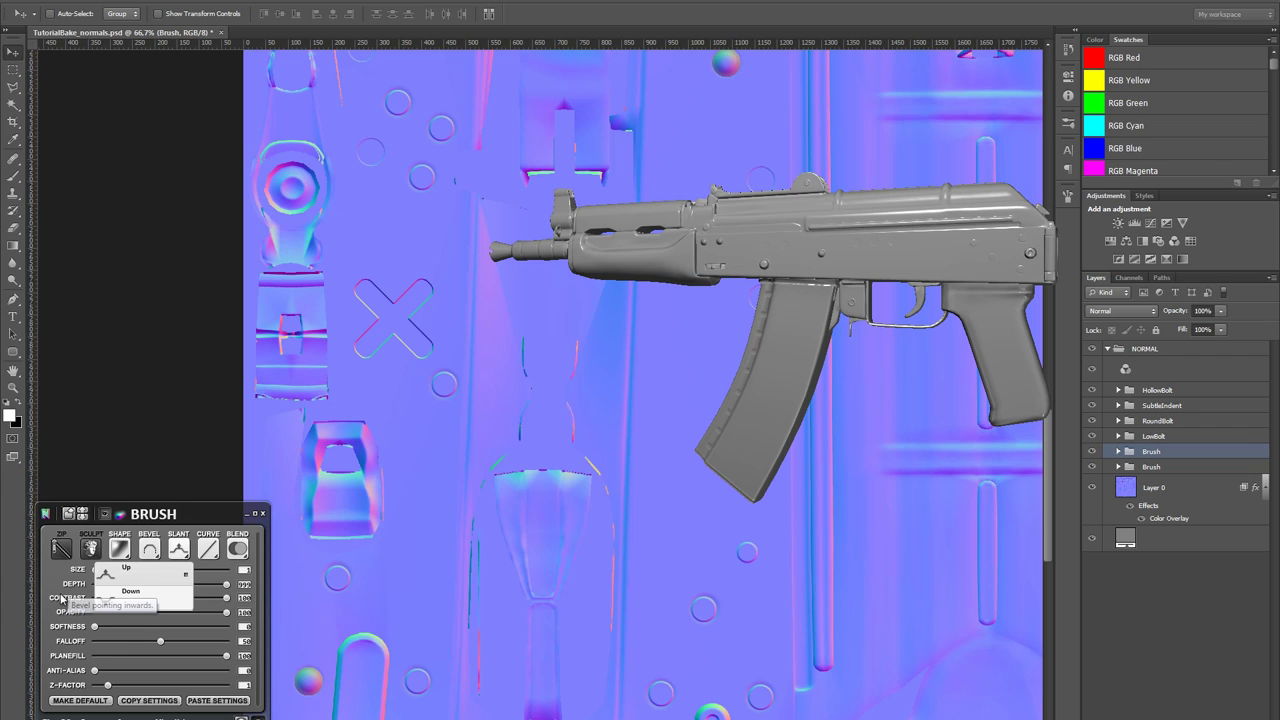
left_click(95, 581)
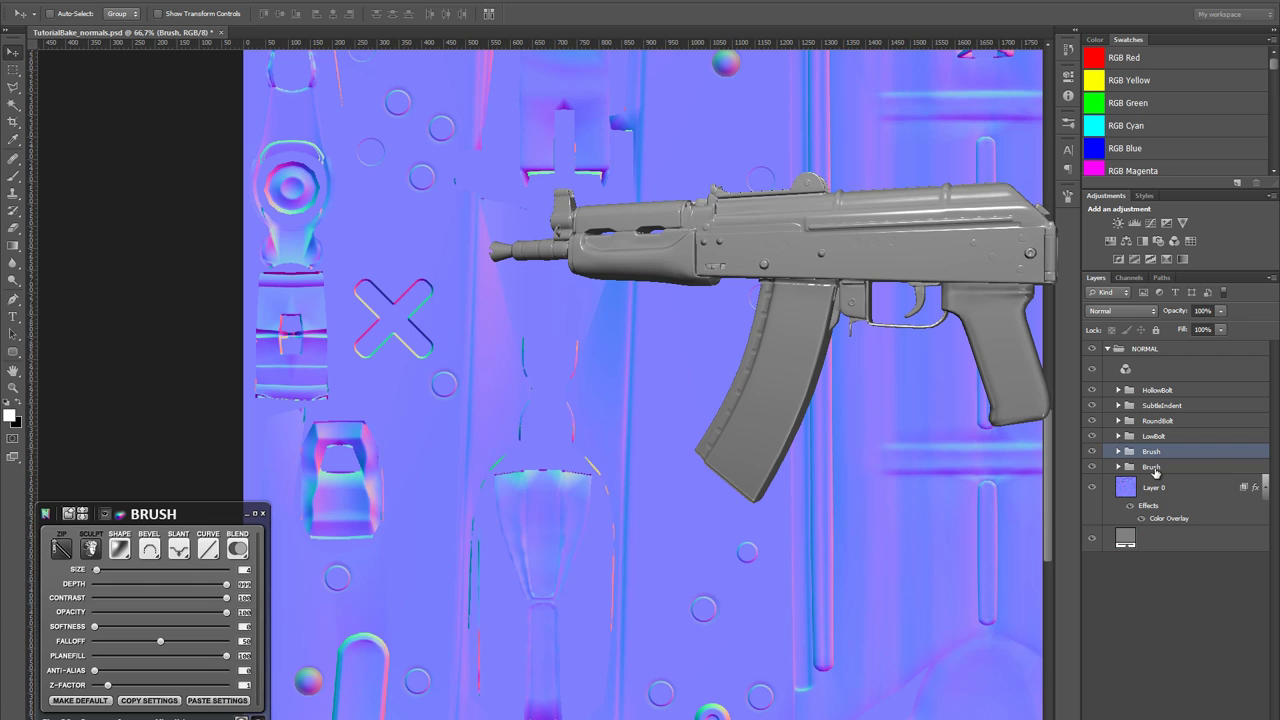
- Rename the lower Brush group, directly above Layer 0, as Indent
left_click(1152, 467)
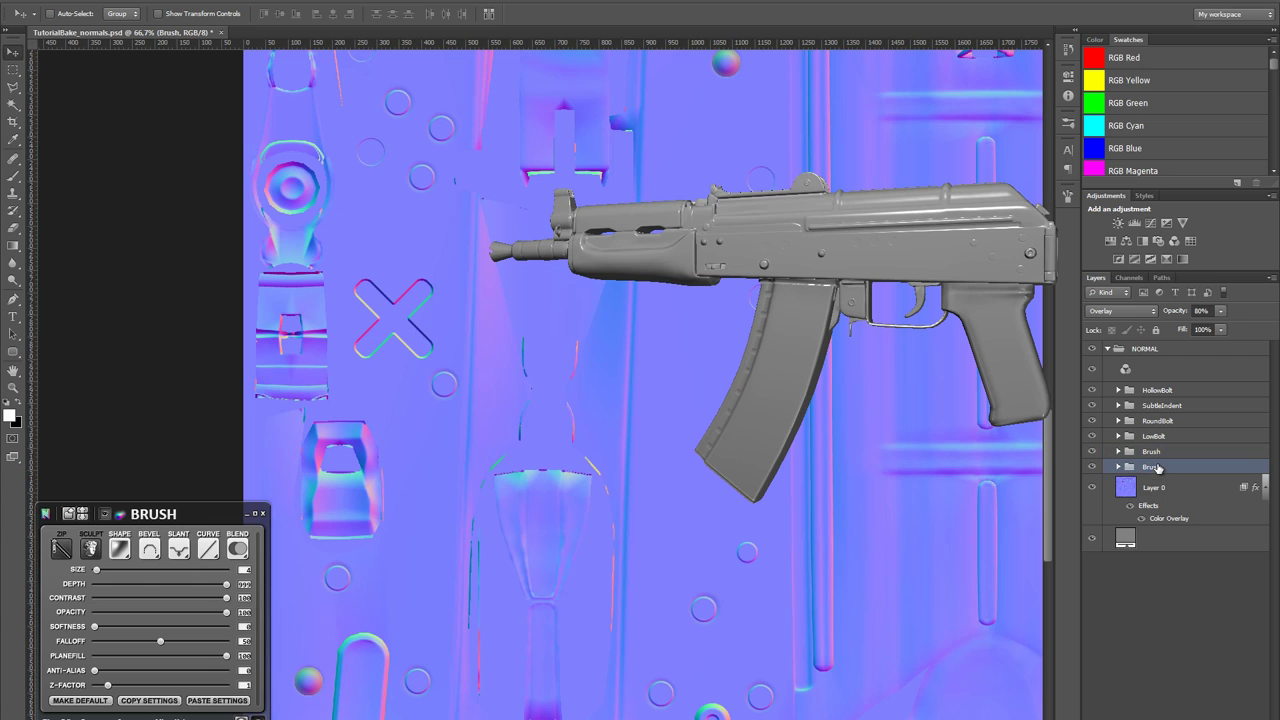
left_click(55, 552)
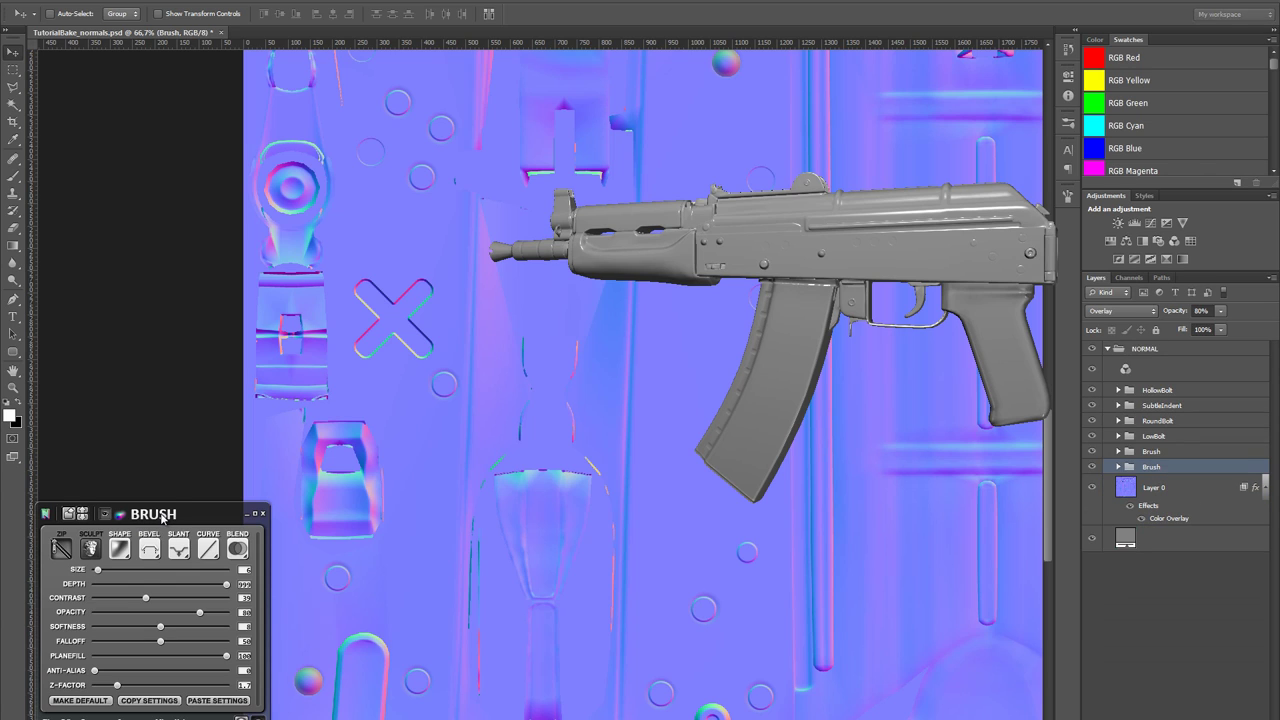
double_click(161, 515)
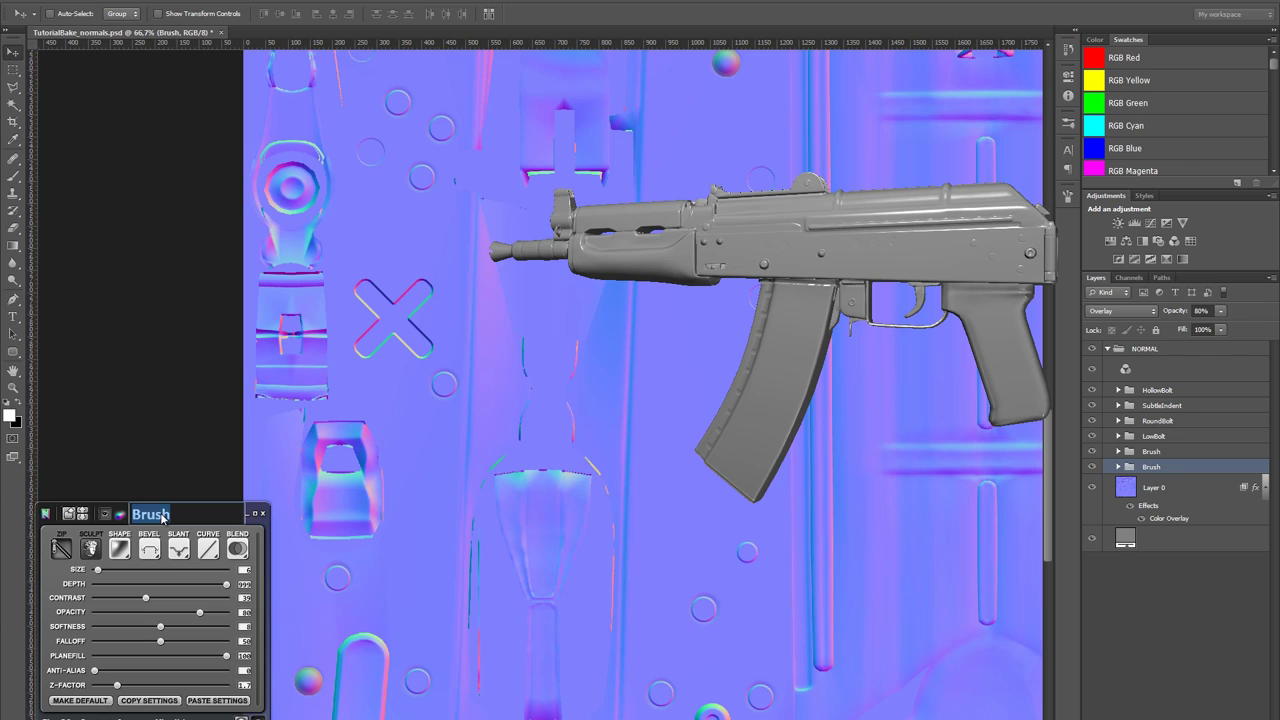
key("BackSpace")
type("Indend")
key("Return")
double_click(161, 515)
key("BackSpace")
type("Indent")
key("Return")
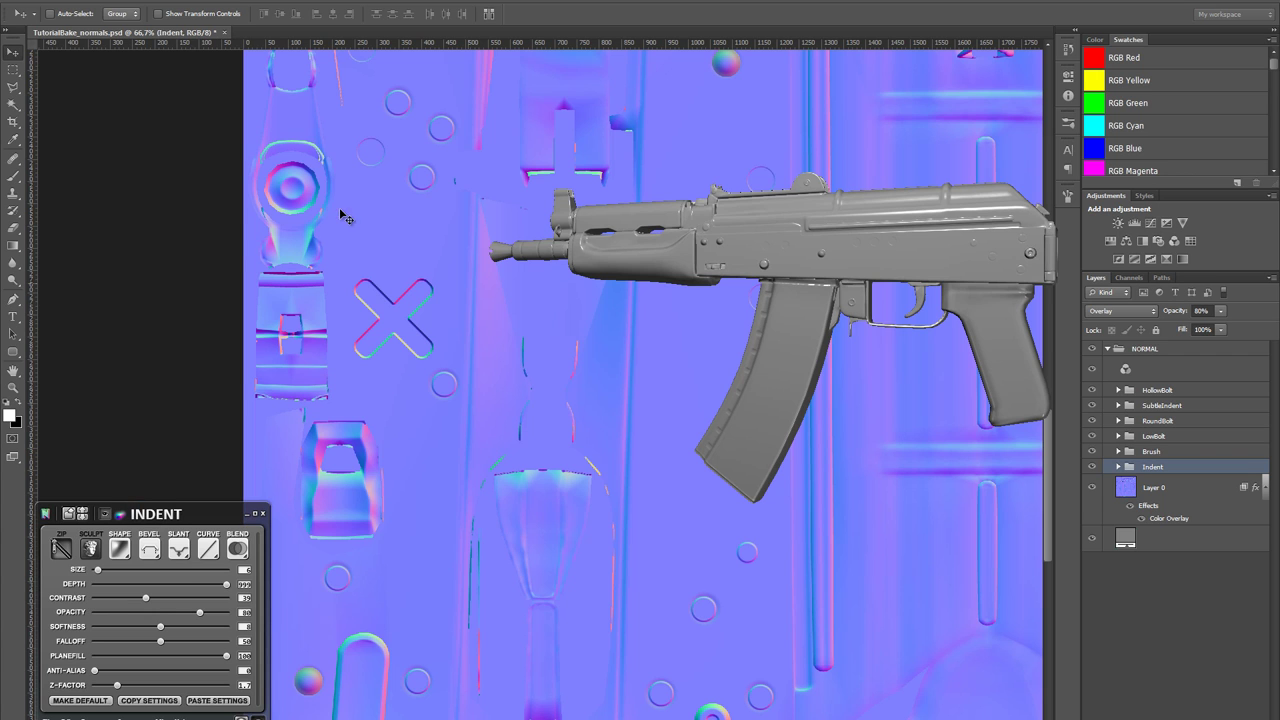
- Set the bevel type of the X-shaped sculpt to Stroke Outer
left_click(81, 516)
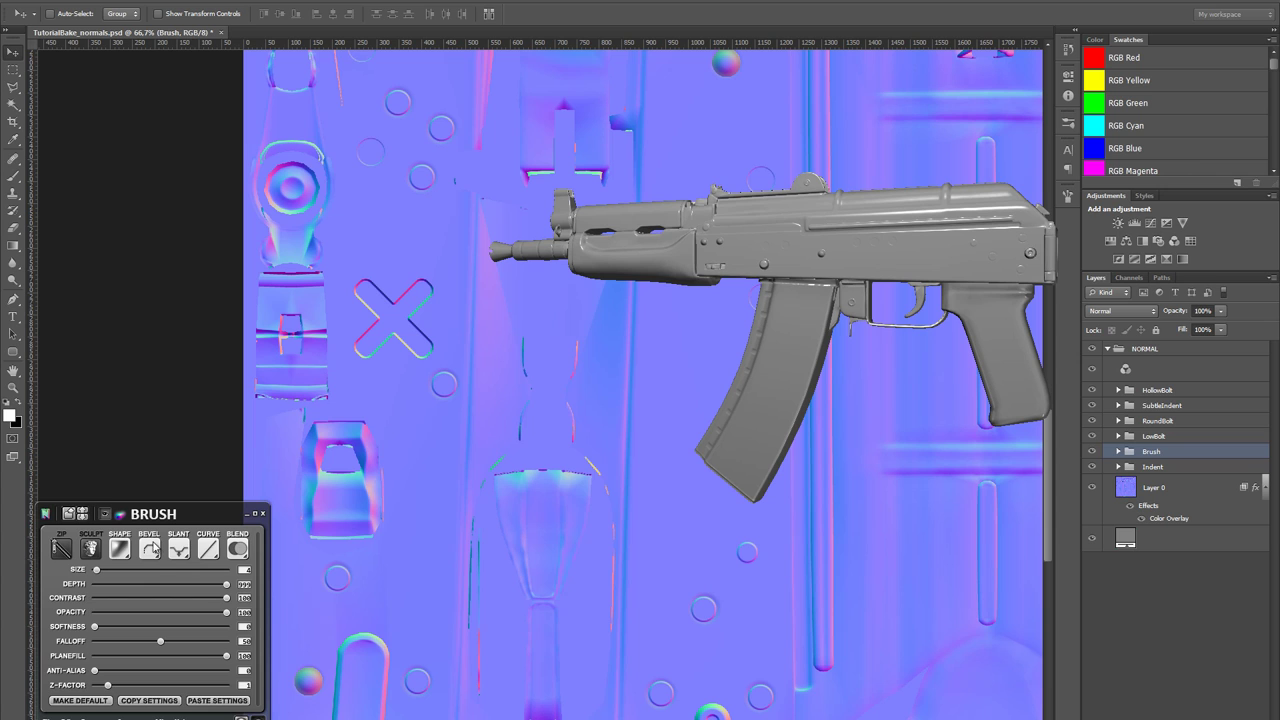
left_click(150, 549)
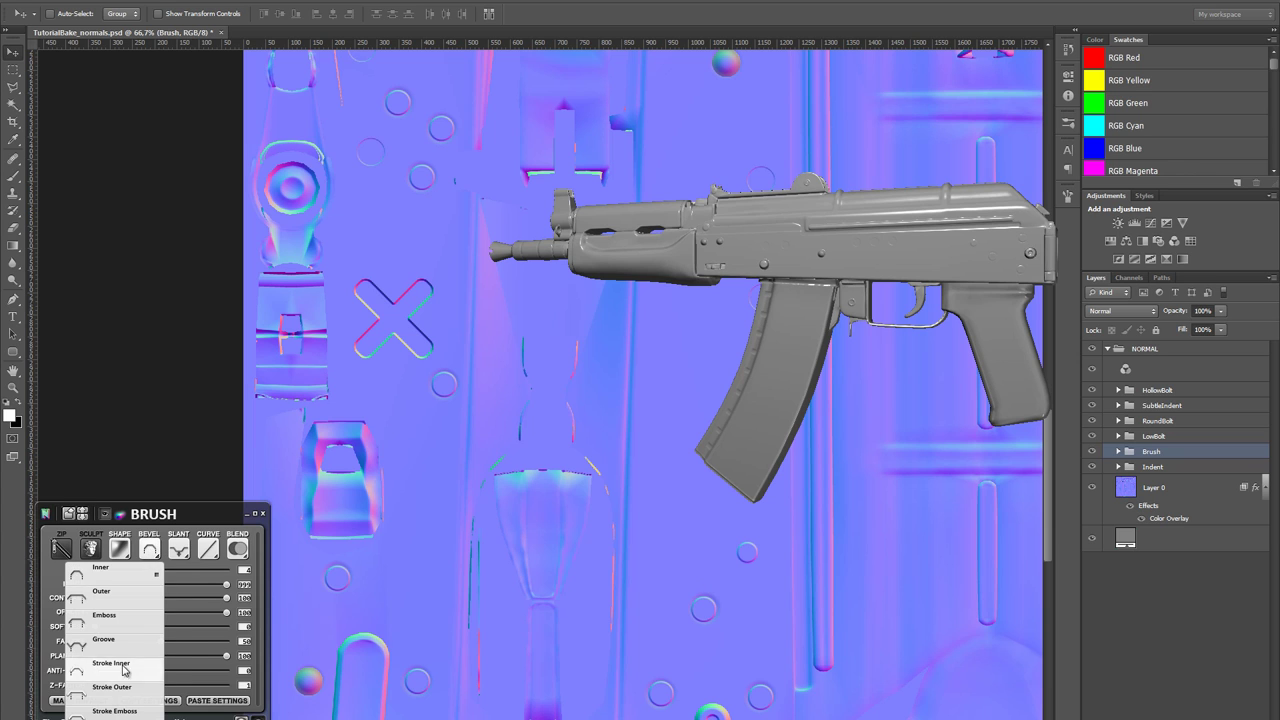
left_click(112, 695)
key("z")
left_click(386, 314)
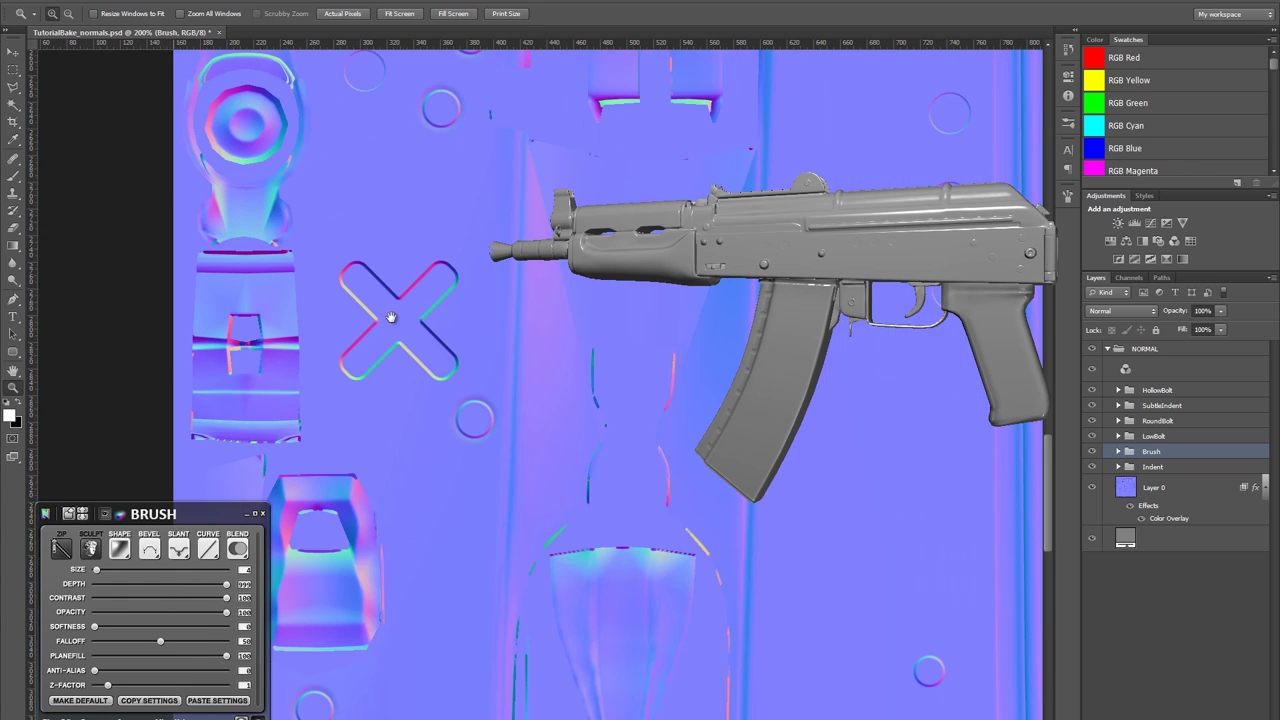
left_click(400, 340)
left_click(160, 543)
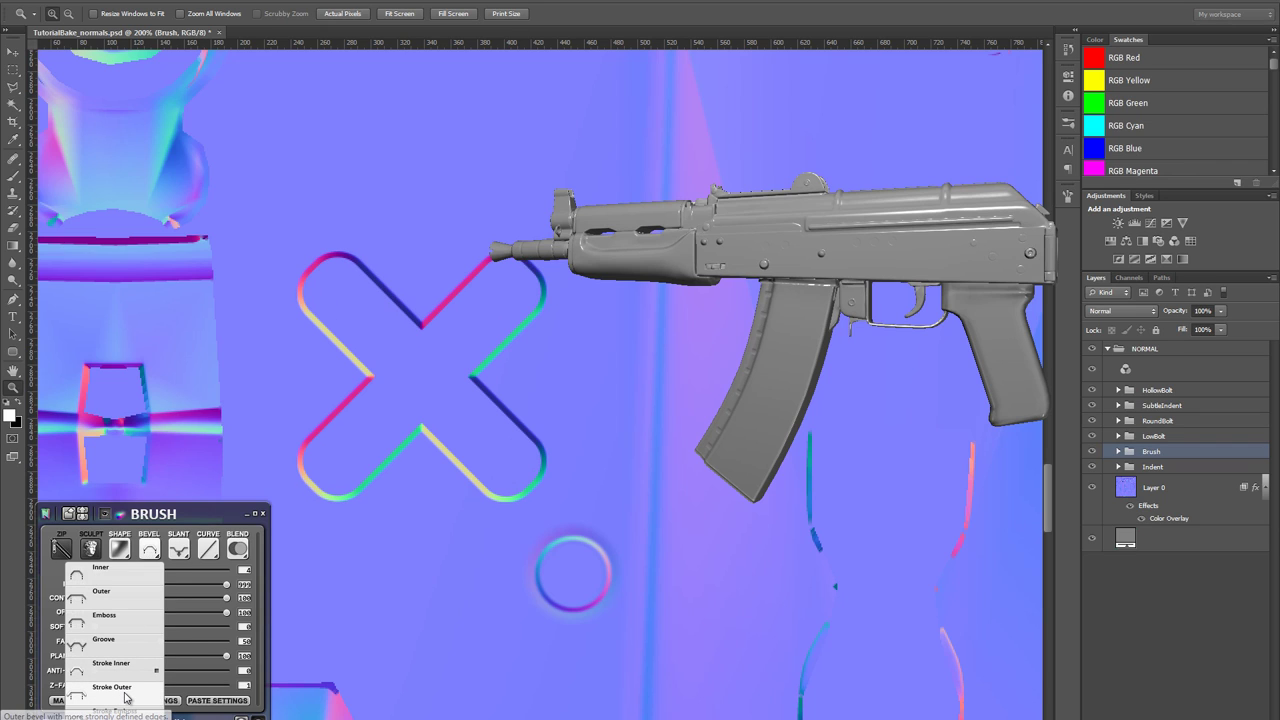
left_click(126, 697)
- Widen and soften the X's bevel by setting its size to 21 and softness to 14
left_click_drag(96, 626, 123, 627)
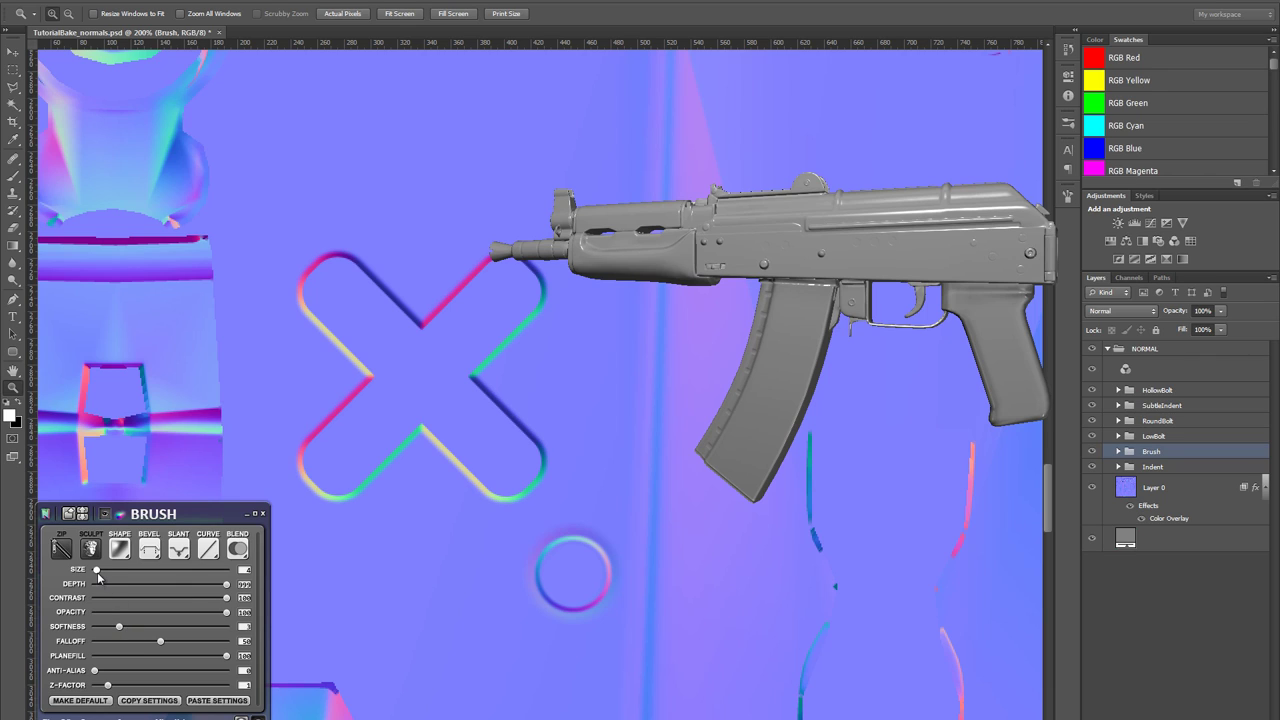
left_click_drag(97, 572, 108, 576)
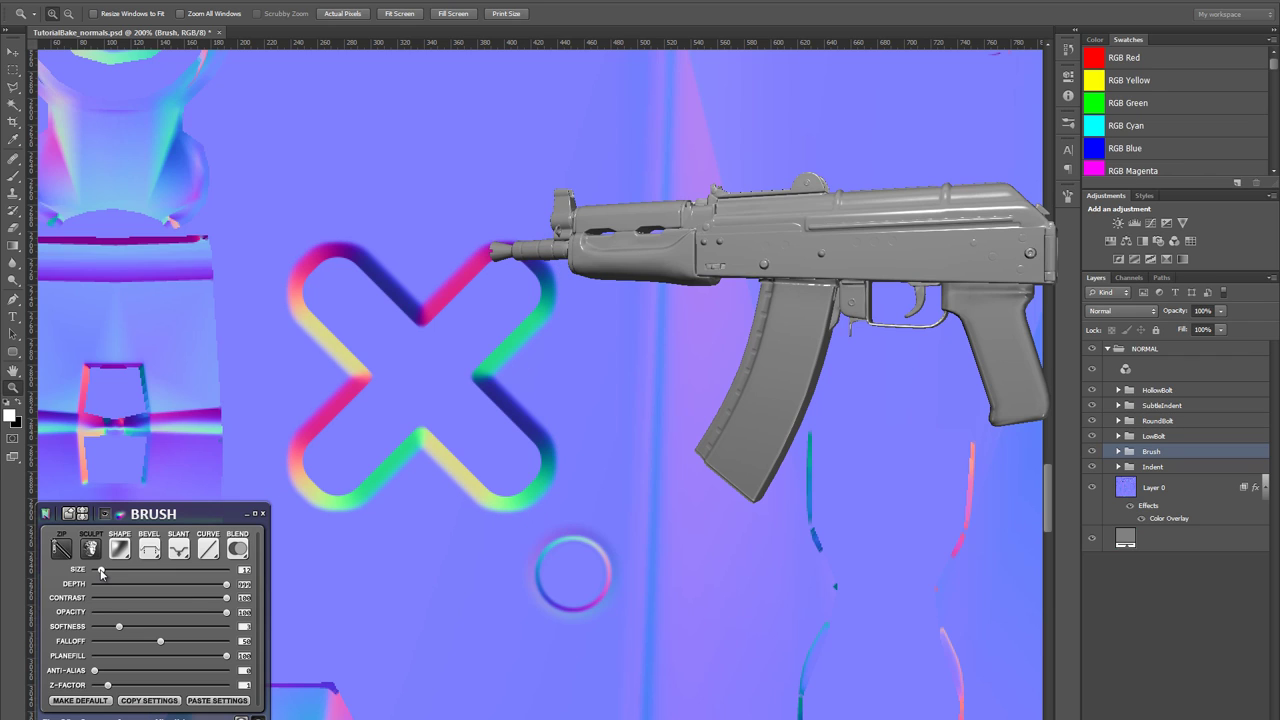
left_click_drag(115, 625, 120, 628)
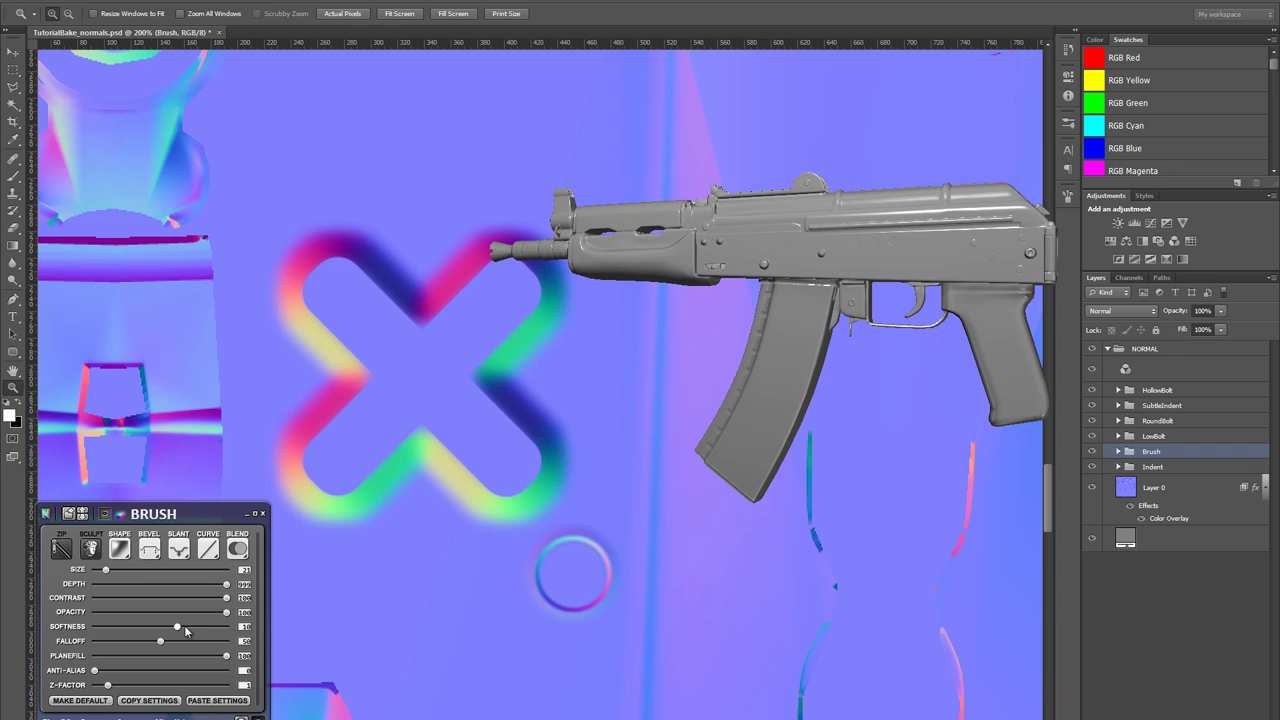
left_click_drag(185, 630, 207, 628)
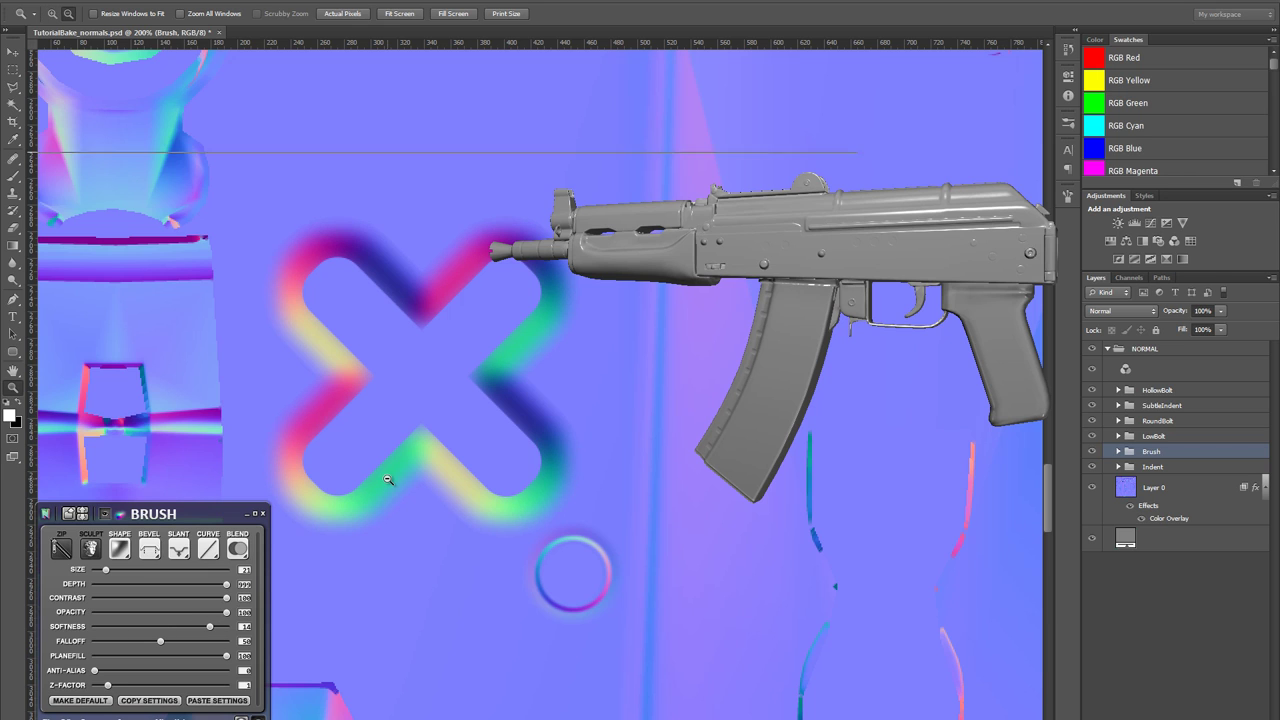
- Load the outline of the X's sculpt layer as a selection and contract it by 3 pixels
scroll(387, 480, "down", 3)
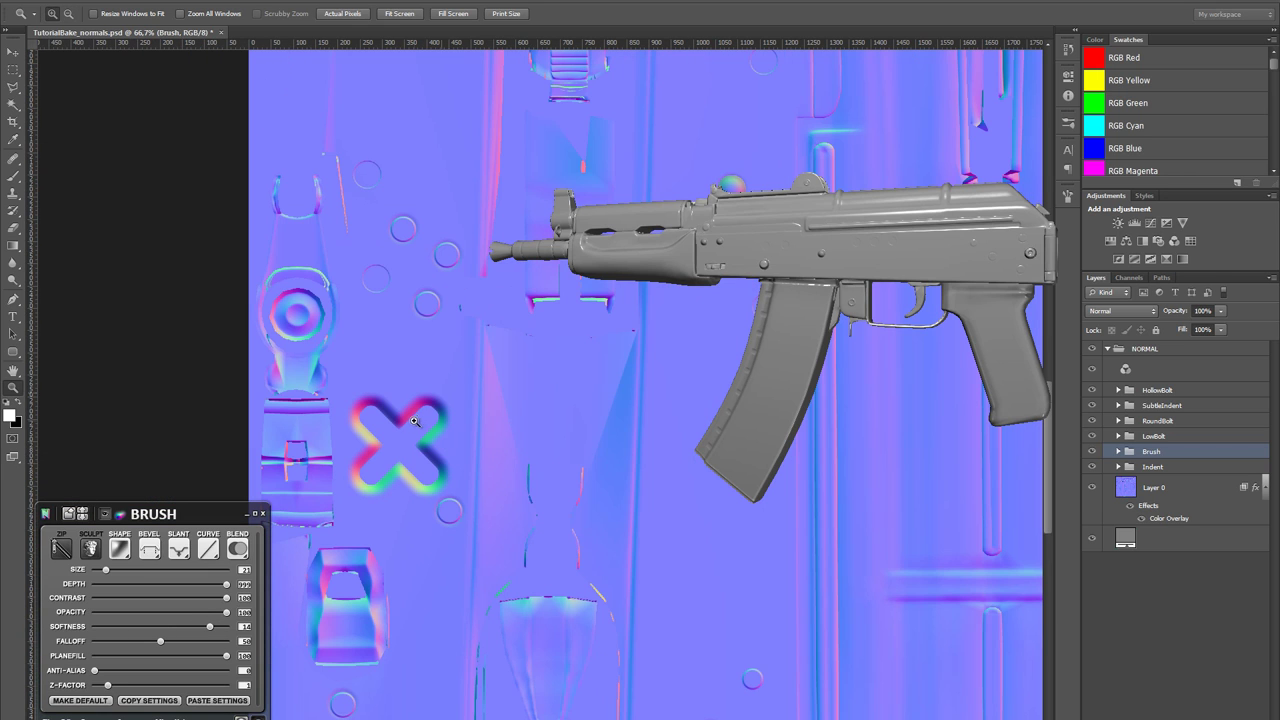
left_click_drag(431, 387, 448, 406)
left_click_drag(815, 262, 659, 277)
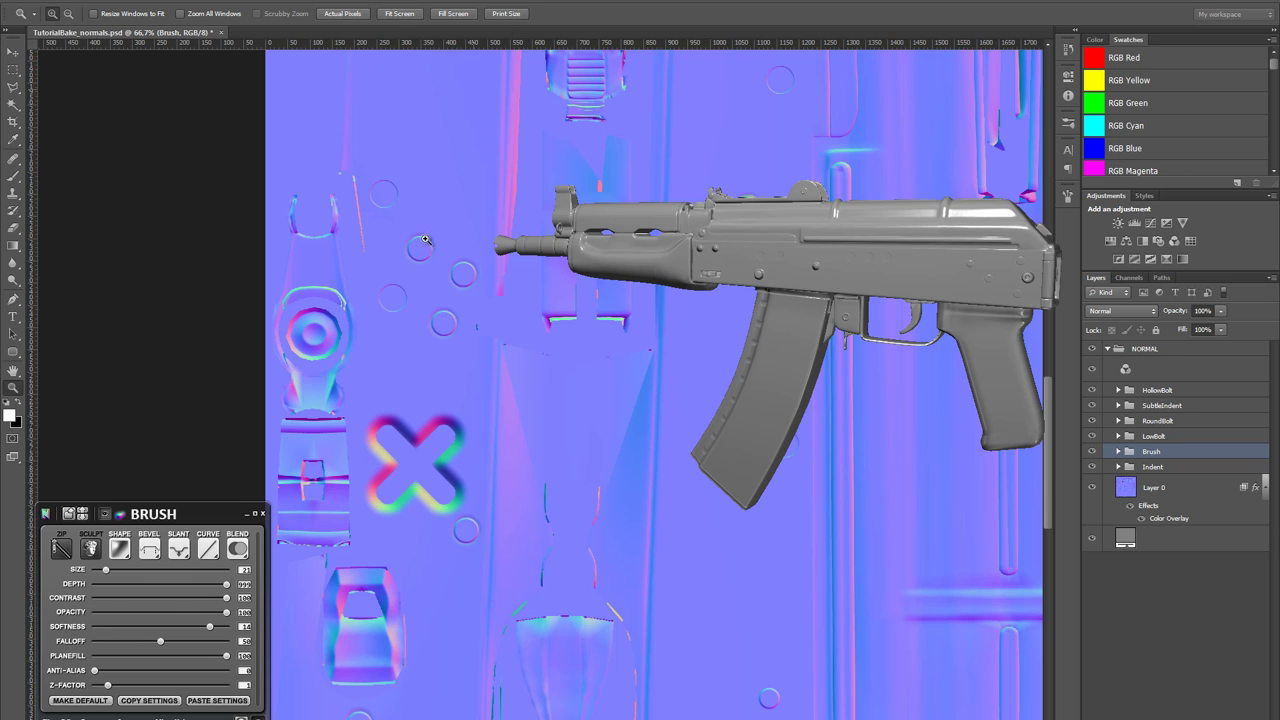
left_click(410, 461)
left_click(490, 438)
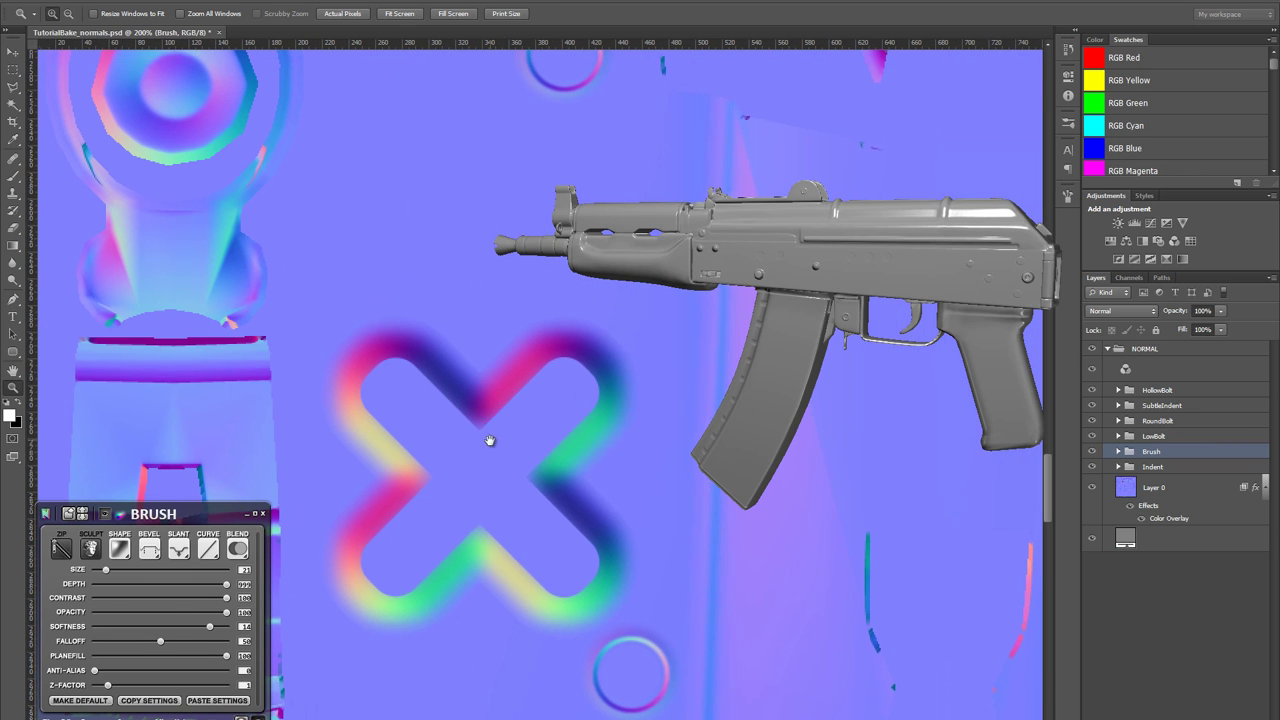
left_click(90, 548)
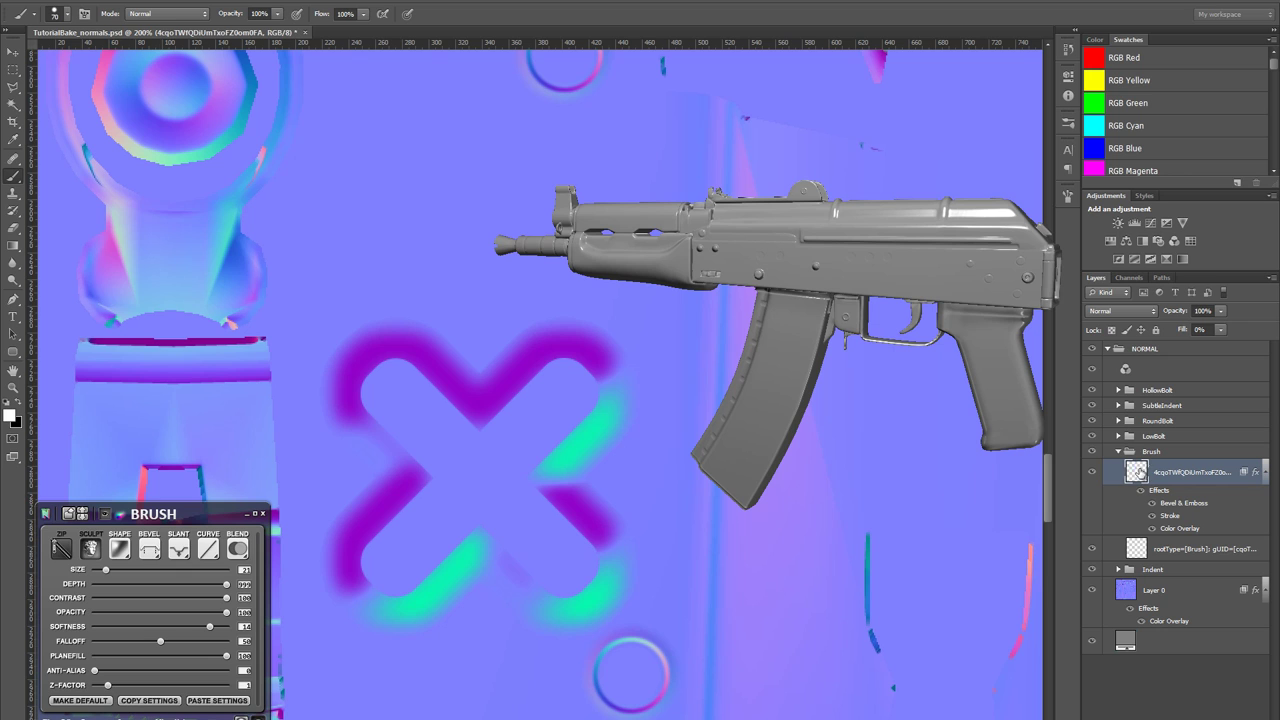
left_click(1136, 472, "ctrl")
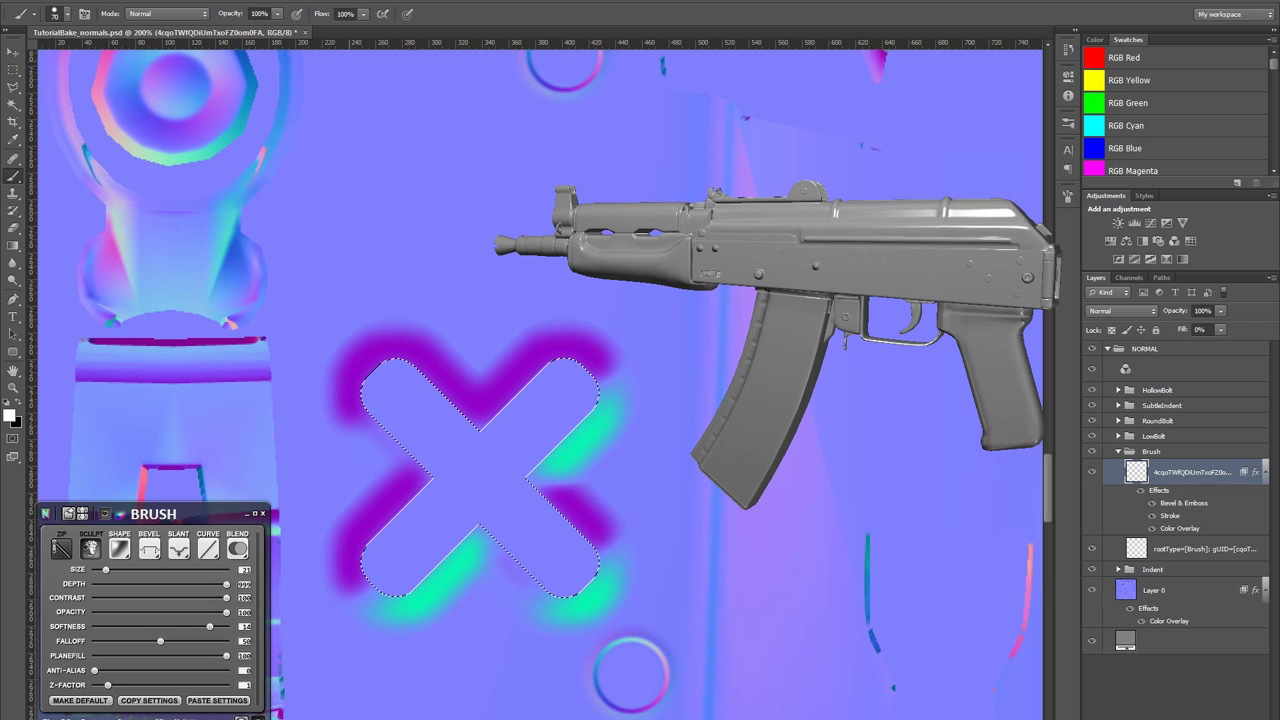
left_click(175, 3)
mouse_move(226, 141)
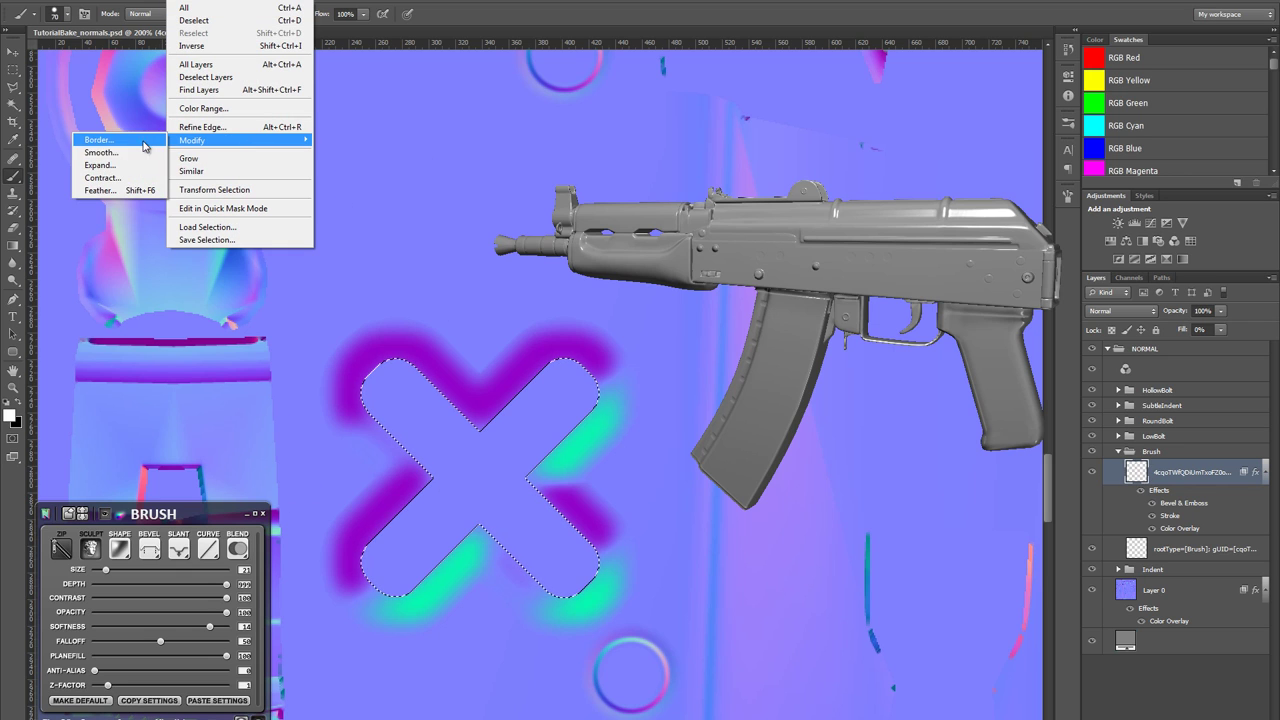
left_click(122, 183)
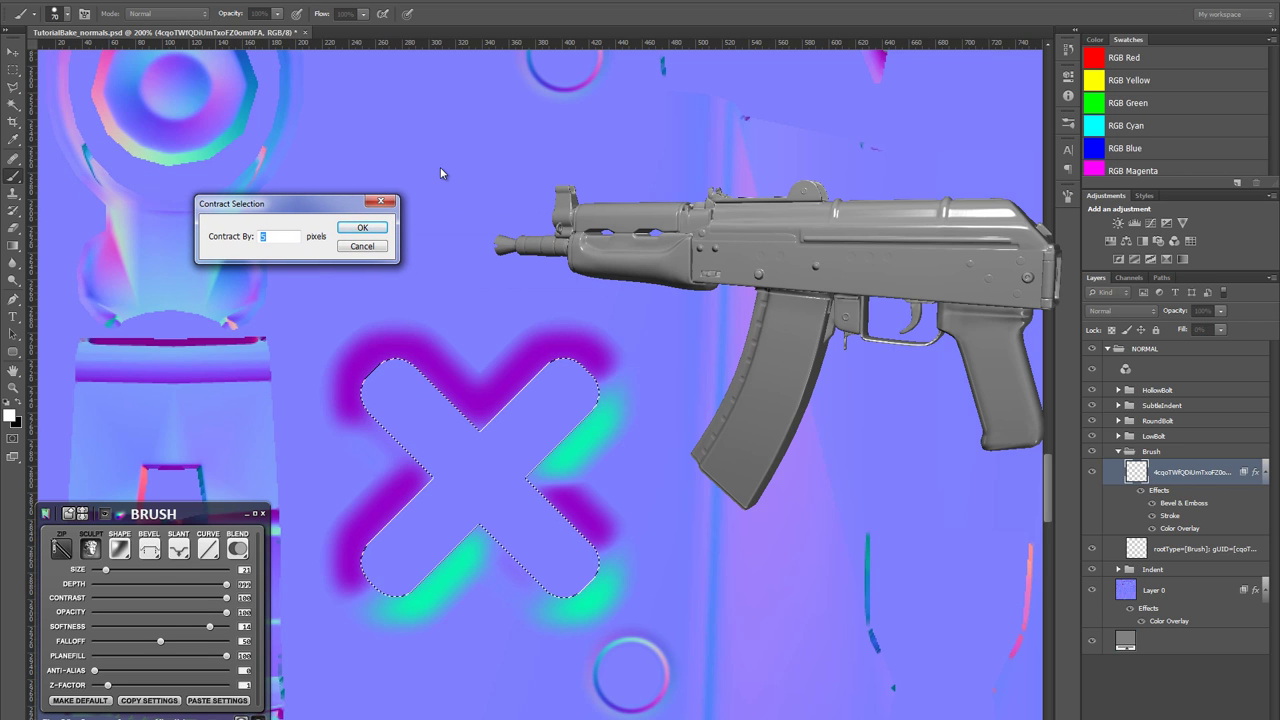
type("3")
key("Return")
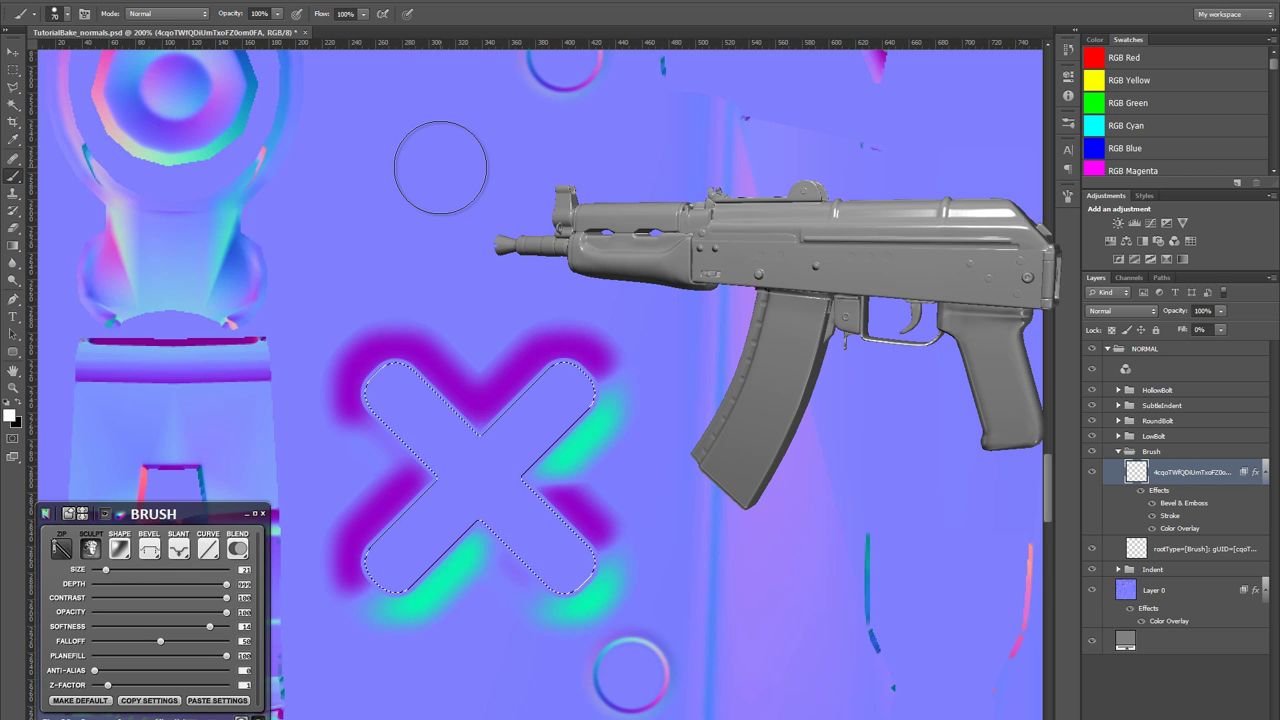
- Trim the X shape to the contracted outline by inverting the selection and removing the rim outside it
key("m")
right_click(470, 489)
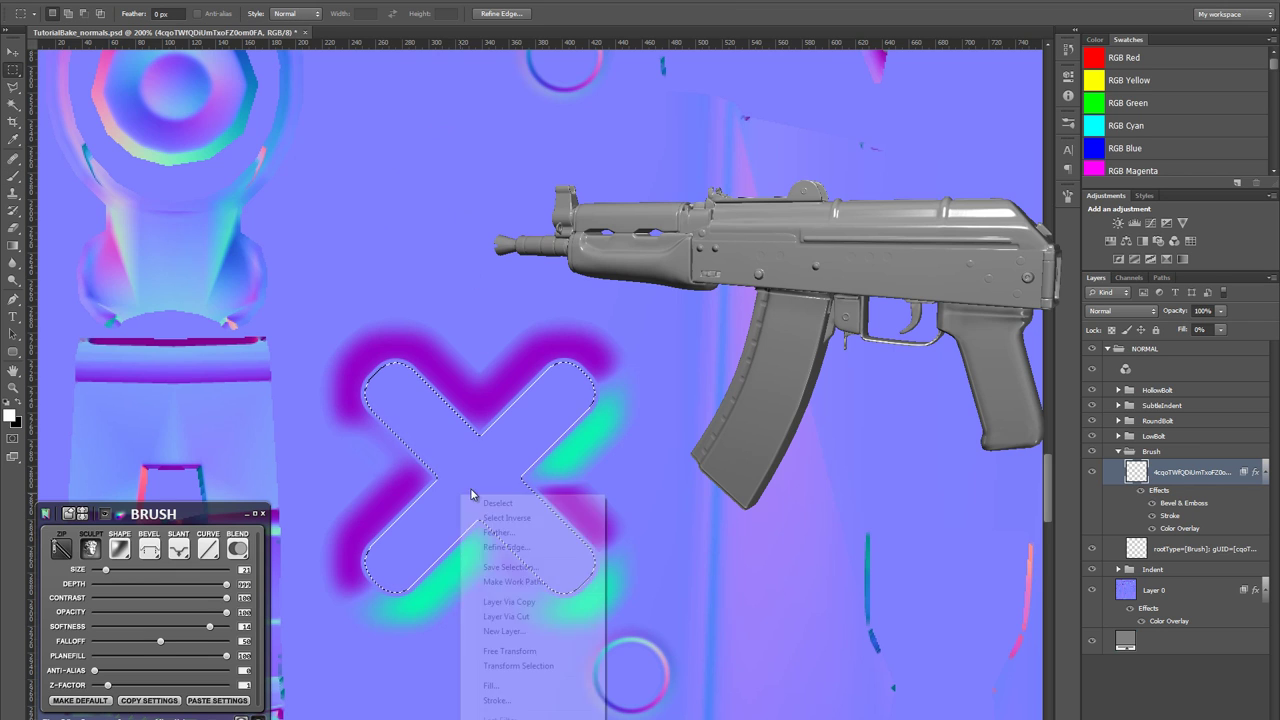
left_click(507, 517)
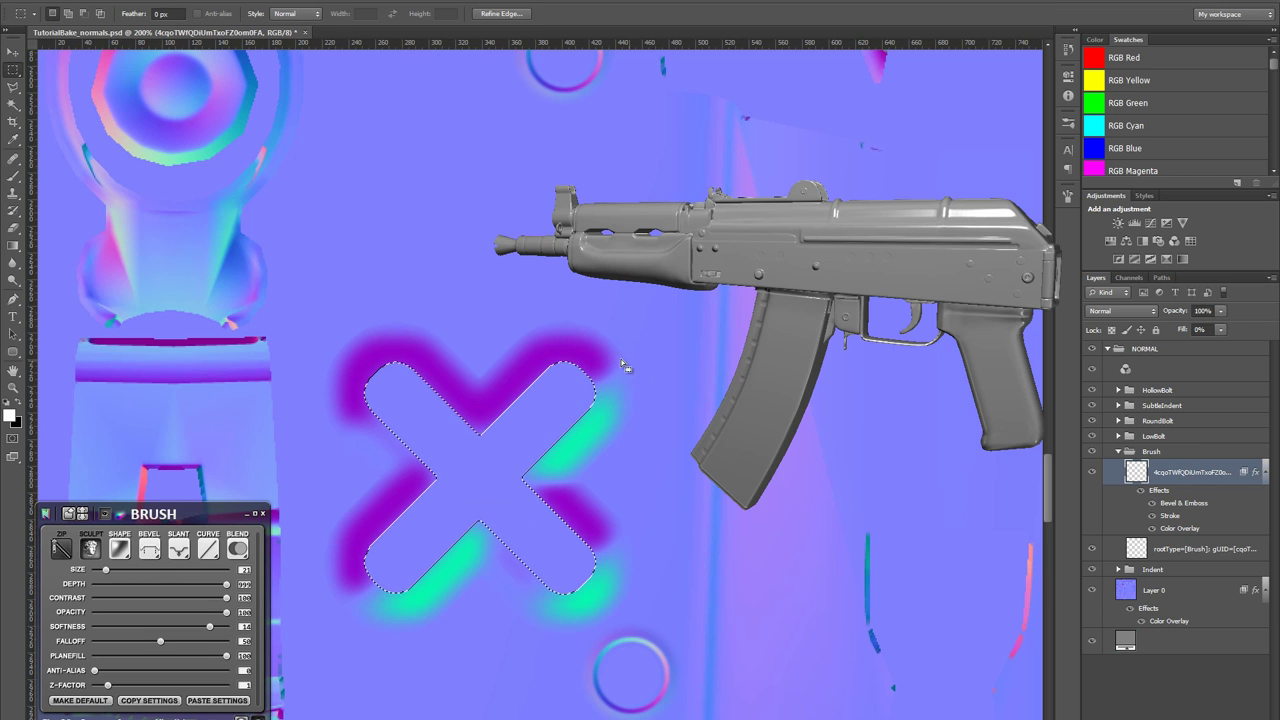
left_click(179, 1)
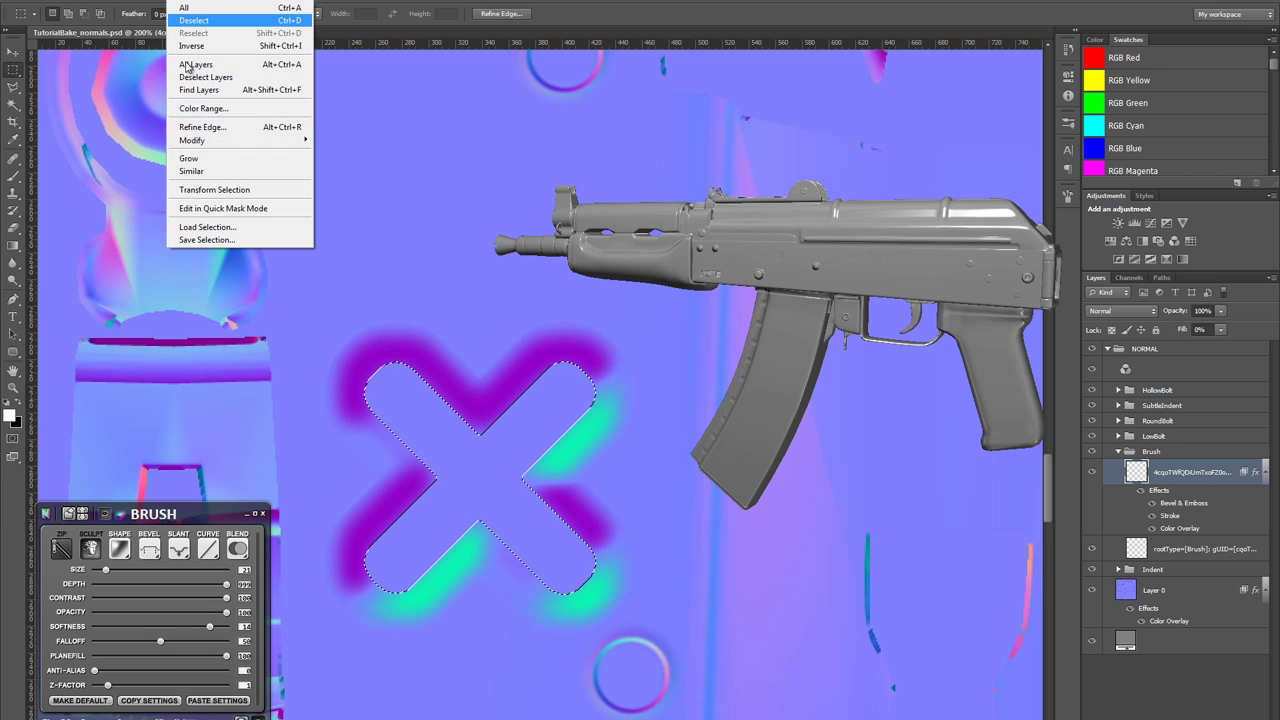
mouse_move(206, 142)
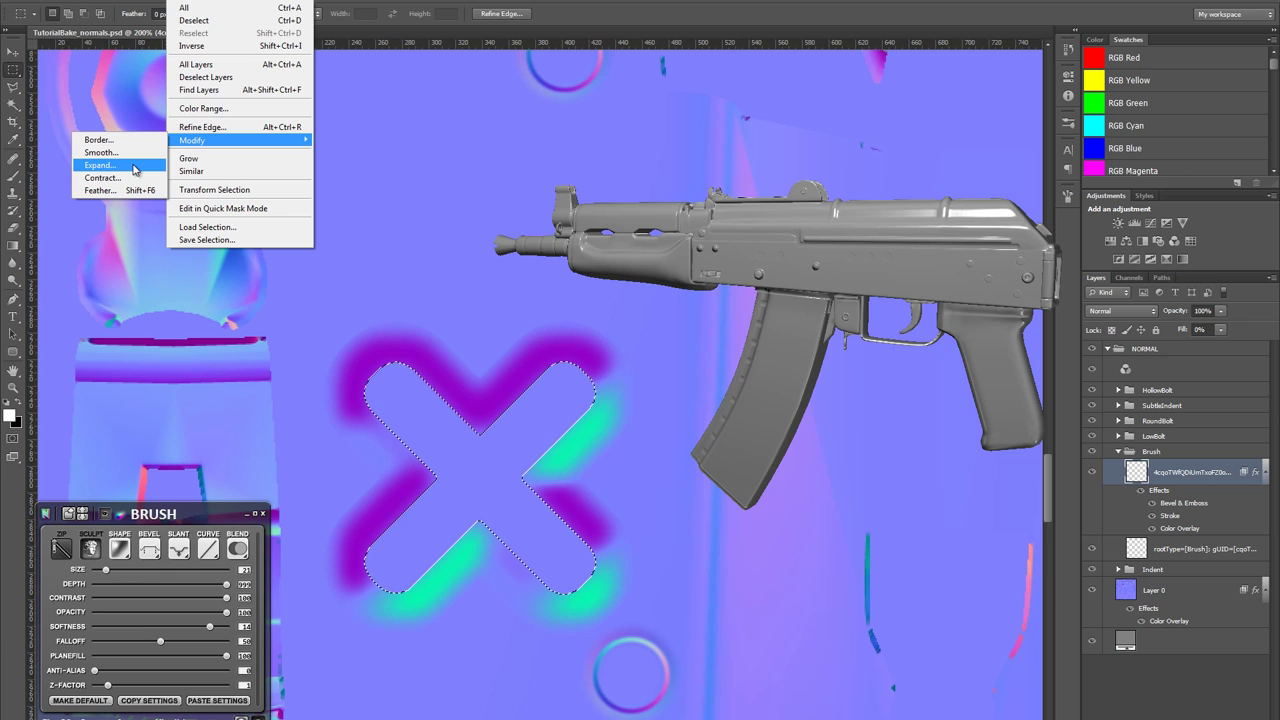
left_click(134, 166)
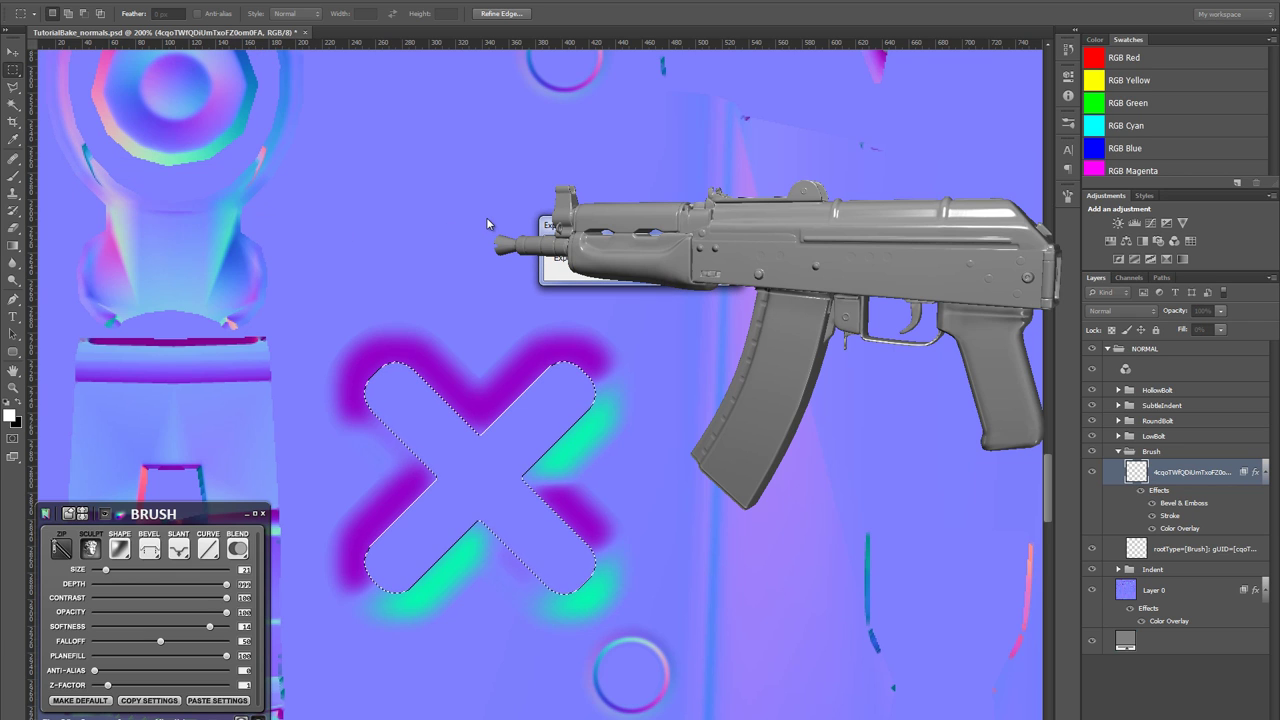
key("Escape")
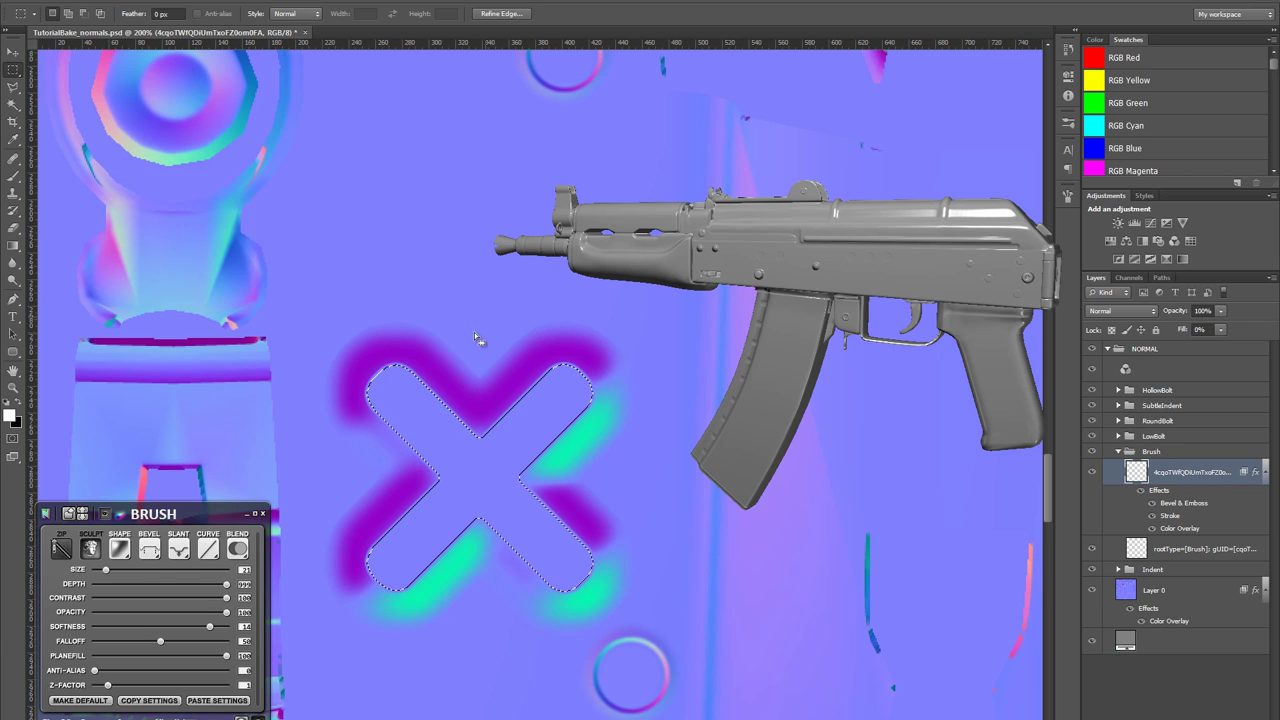
- Expand the inverted selection slightly into the X's edges and delete the extra rim from the shape
left_click(148, 0)
mouse_move(180, 0)
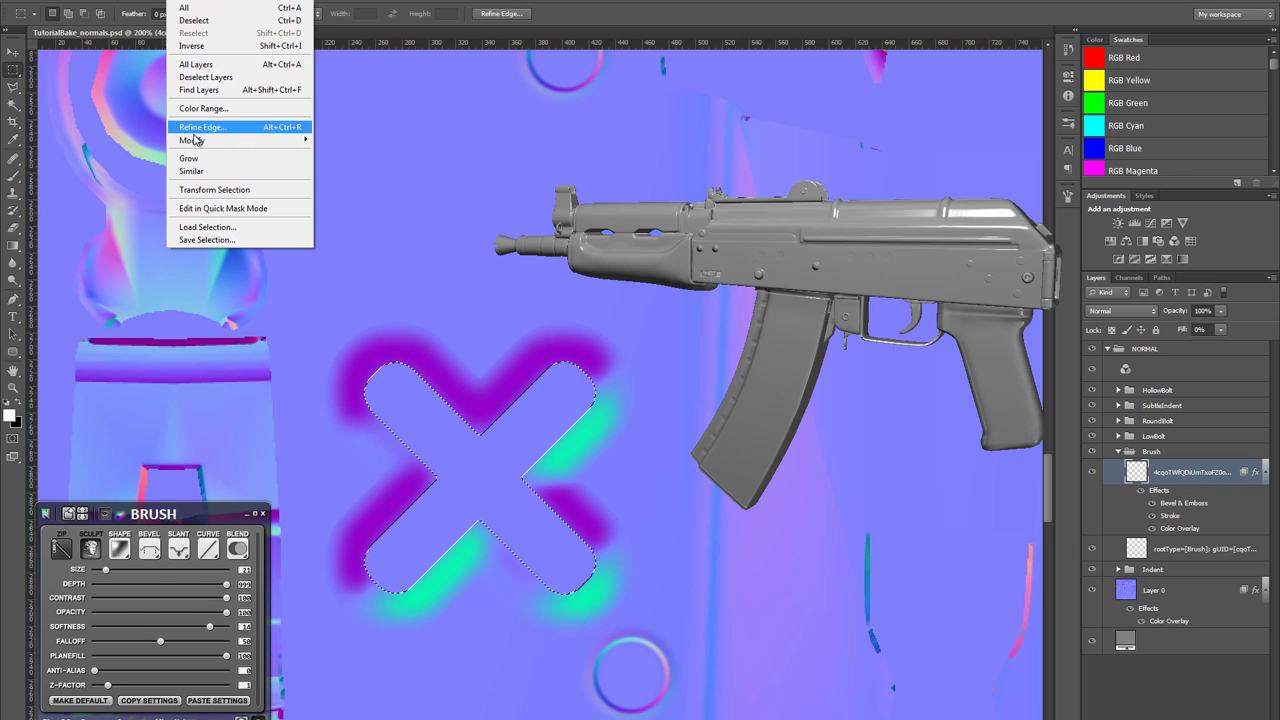
mouse_move(192, 141)
left_click(109, 166)
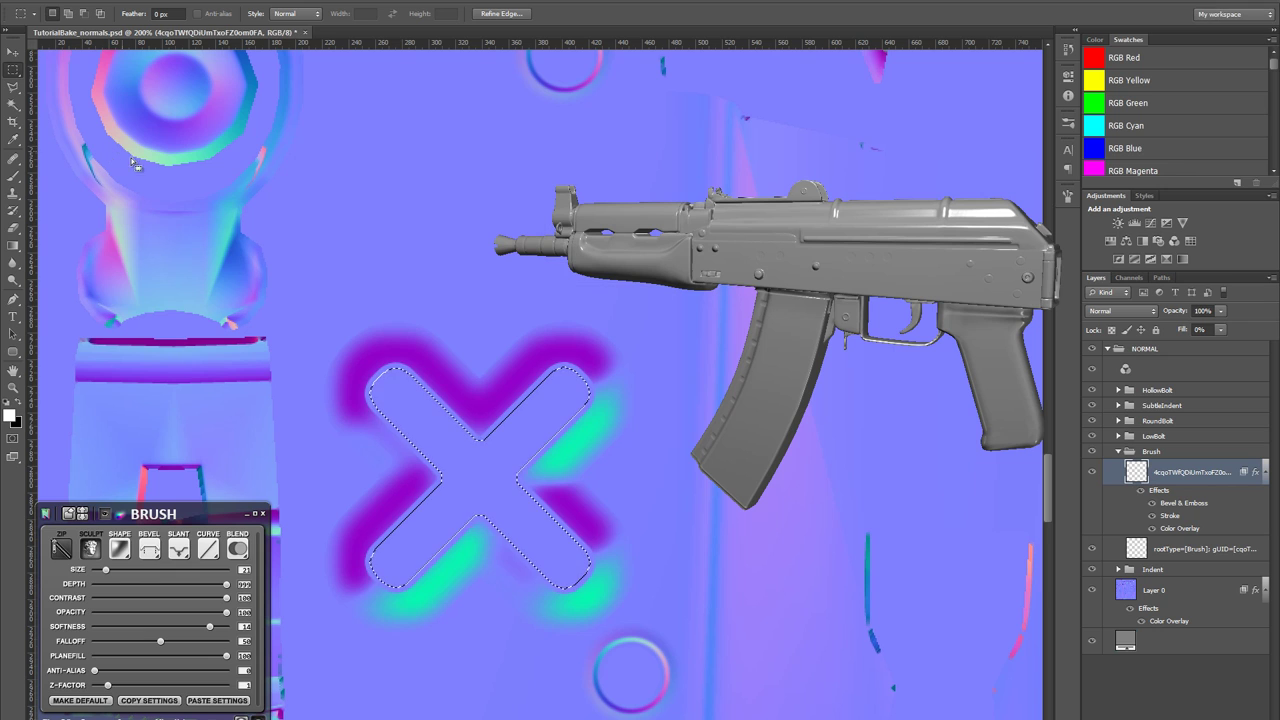
left_click(361, 459)
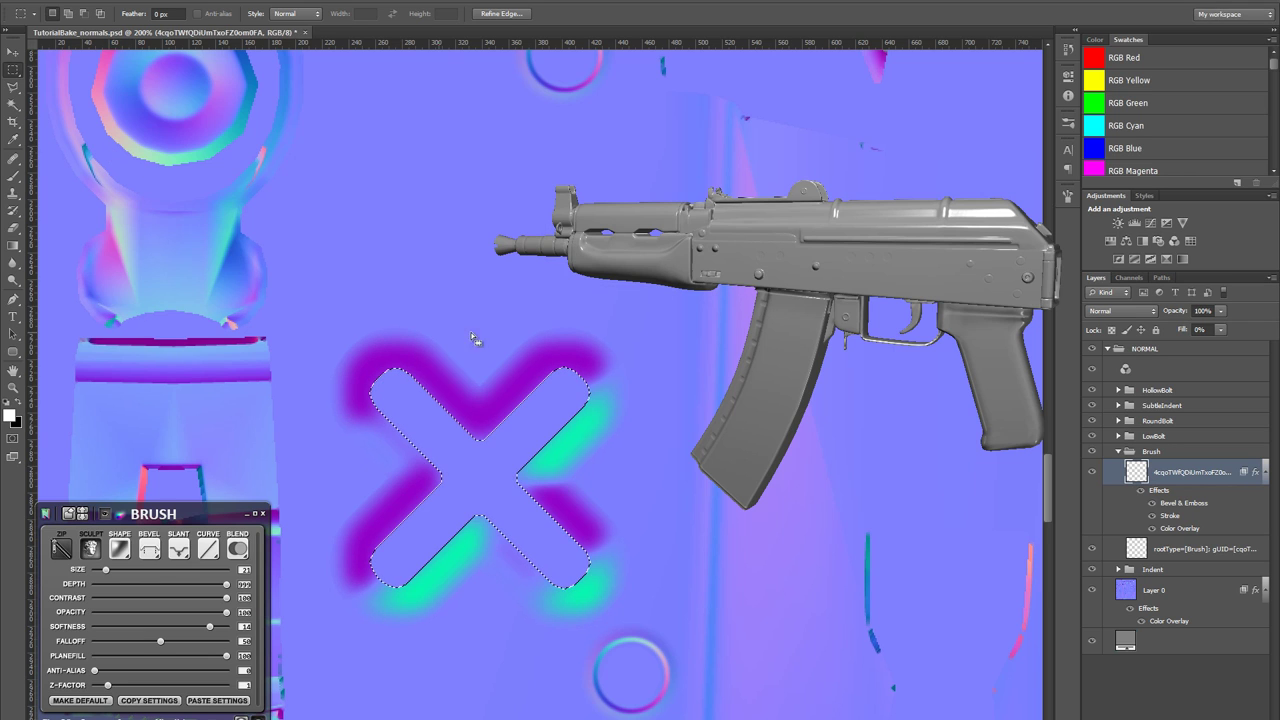
- Regenerate the X sculpt, set its contrast to 74 and switch its blend mode to Overlay
key("z")
left_click(537, 410, "alt")
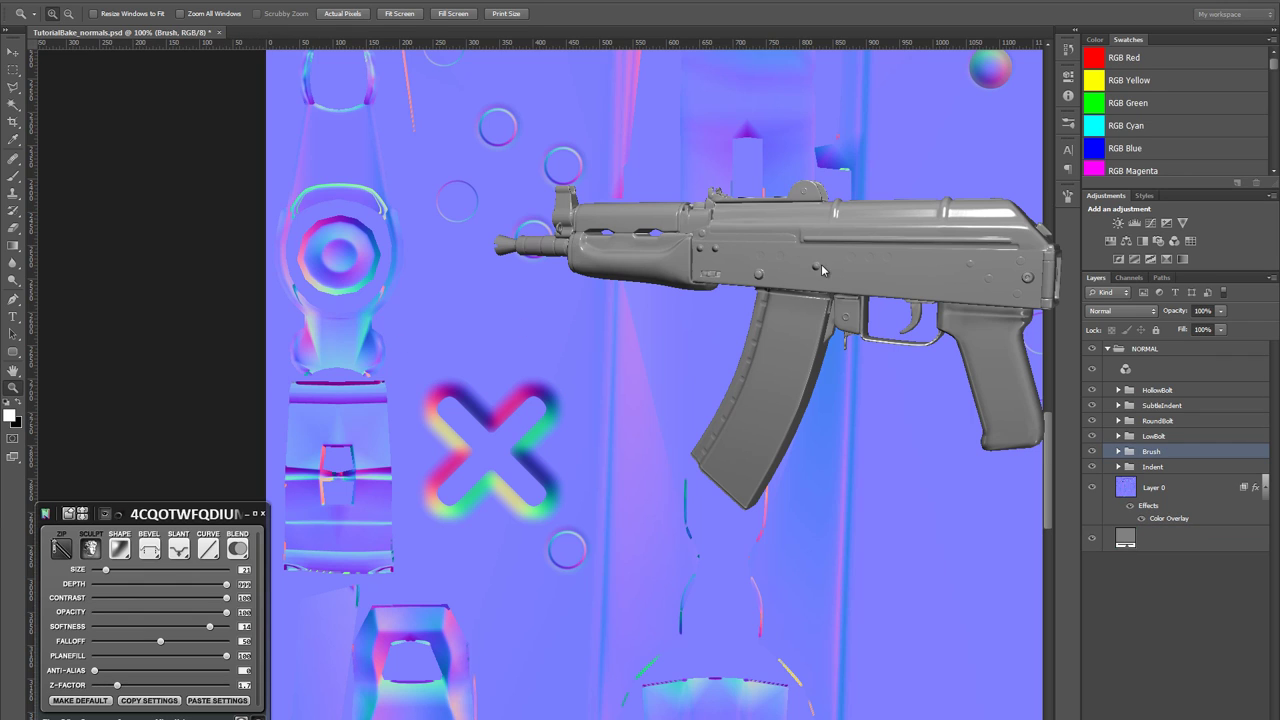
mouse_move(856, 243)
left_mouse_down()
mouse_move(563, 205)
mouse_move(452, 256)
mouse_move(447, 238)
mouse_move(418, 250)
mouse_move(856, 223)
left_mouse_up()
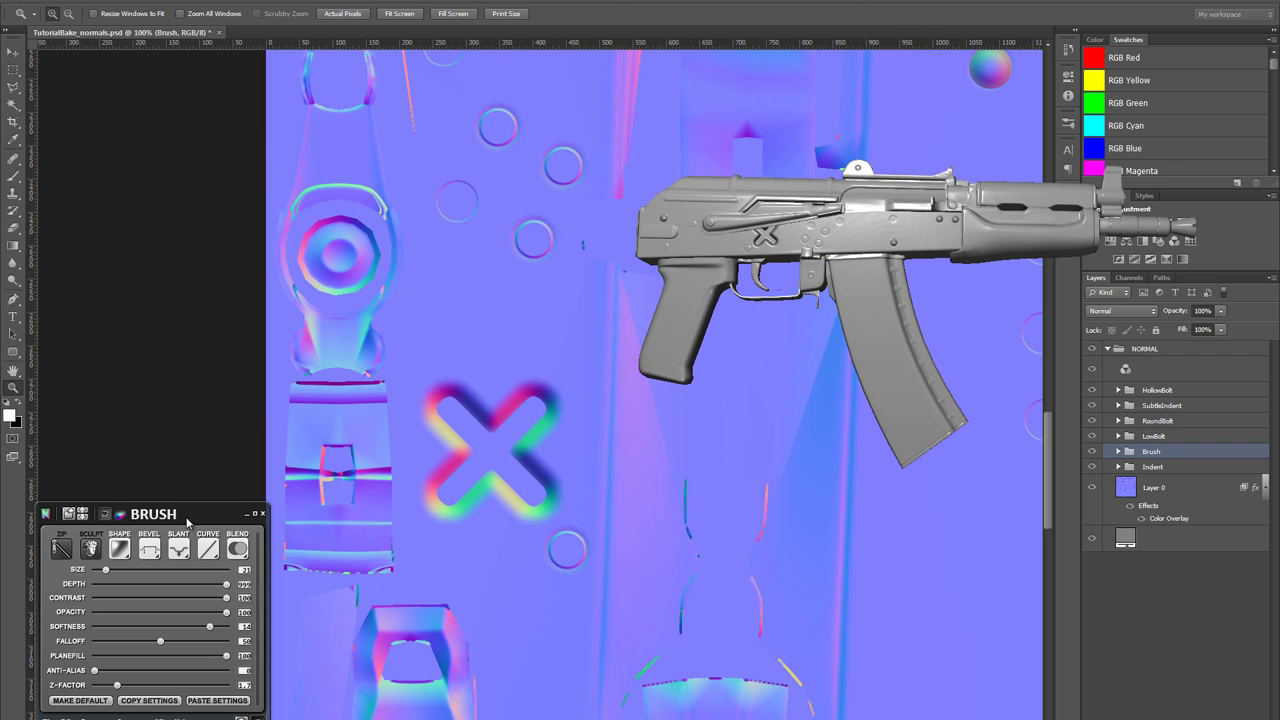
left_click_drag(229, 598, 178, 605)
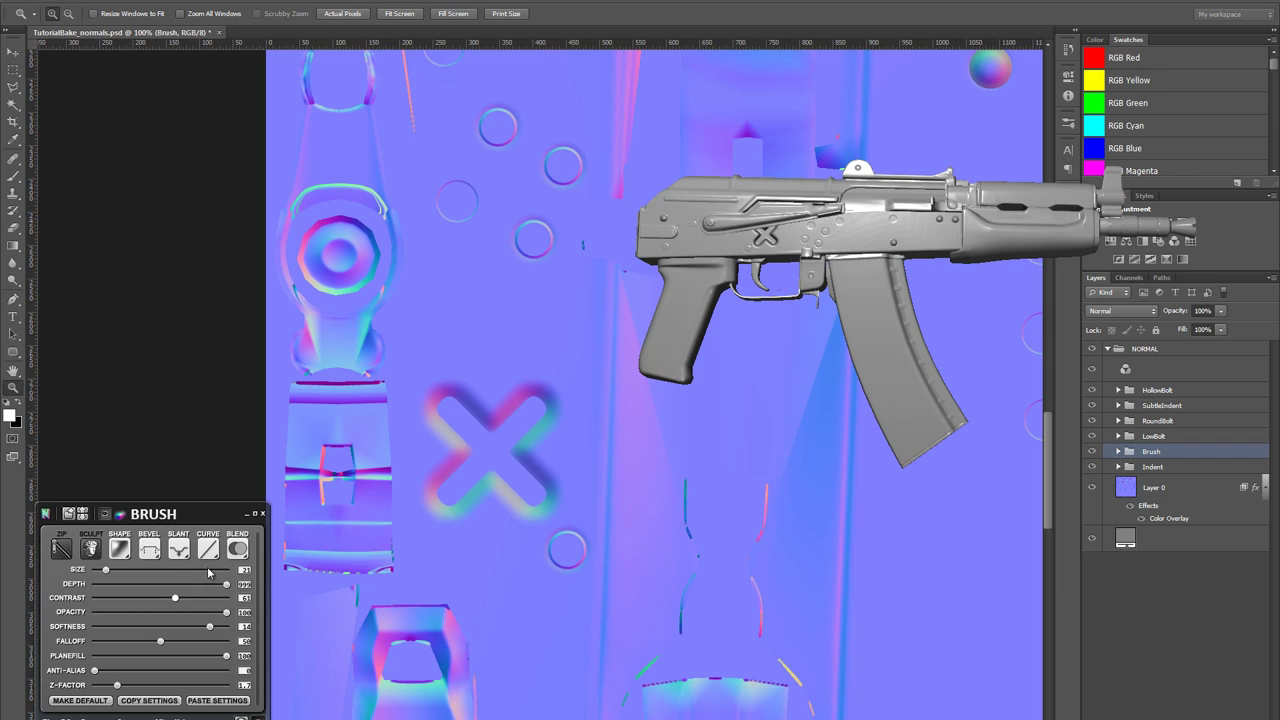
left_click_drag(175, 598, 203, 597)
left_click(238, 549)
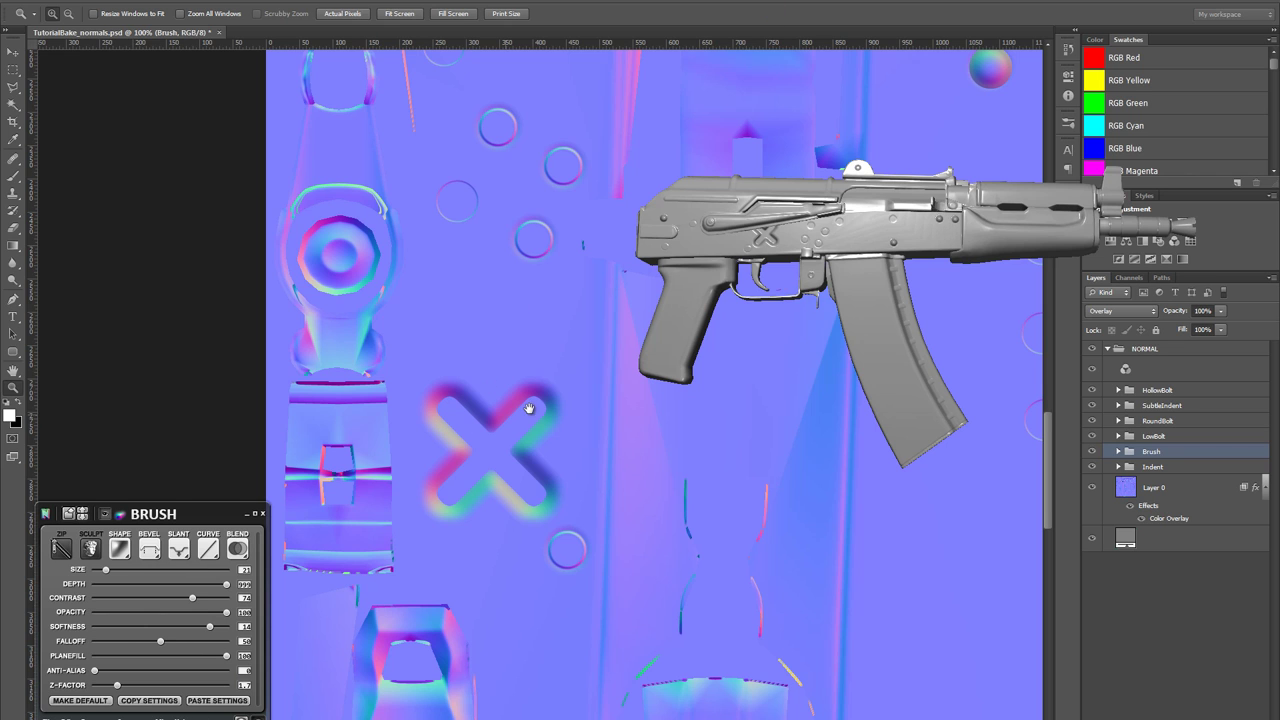
- Move the X indent across the normal map onto the receiver's side panel, among the existing bolts
left_click_drag(585, 402, 502, 455)
left_click(560, 477, "alt")
left_click_drag(620, 537, 509, 587)
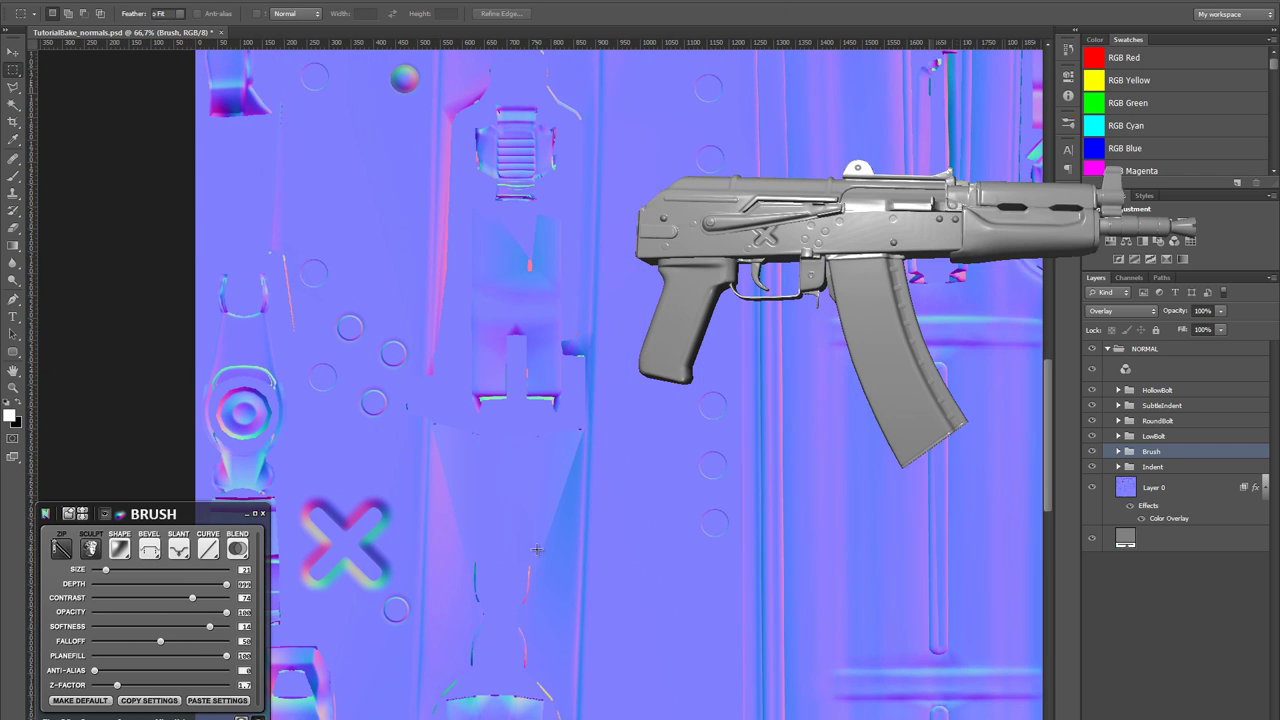
key("v")
left_click_drag(332, 558, 667, 453)
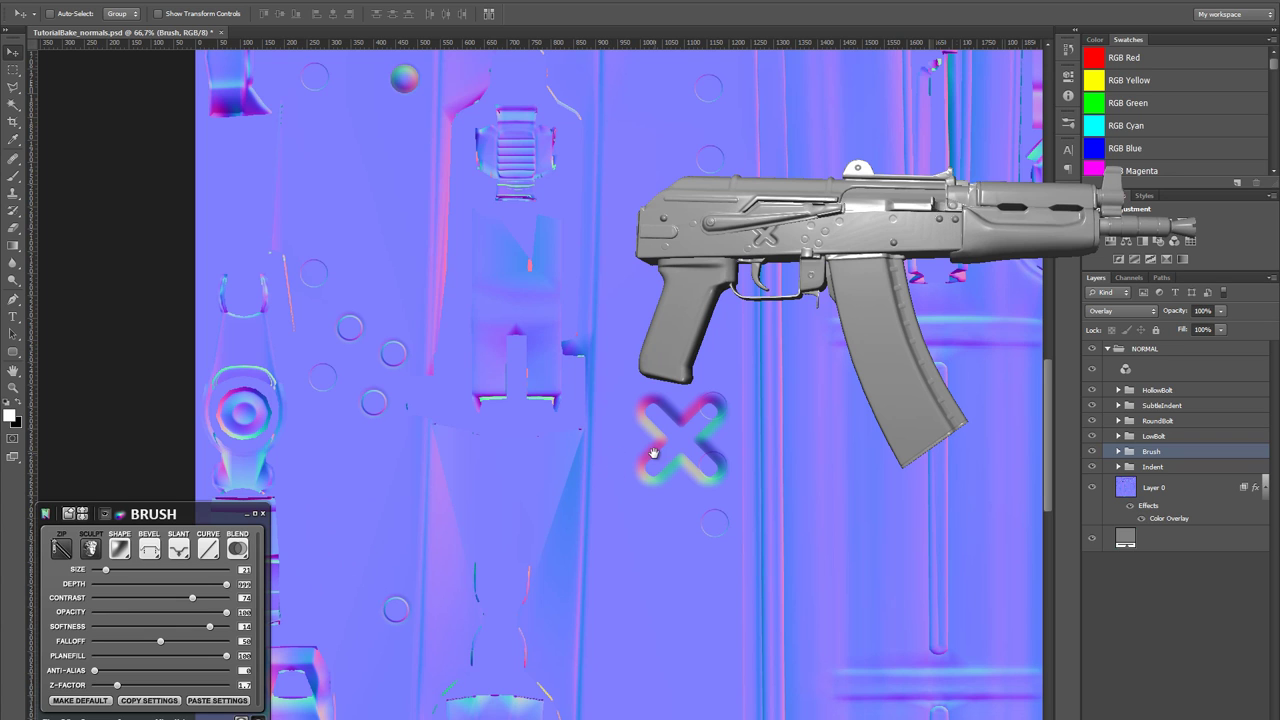
left_click_drag(655, 453, 368, 635)
left_click_drag(443, 434, 498, 478)
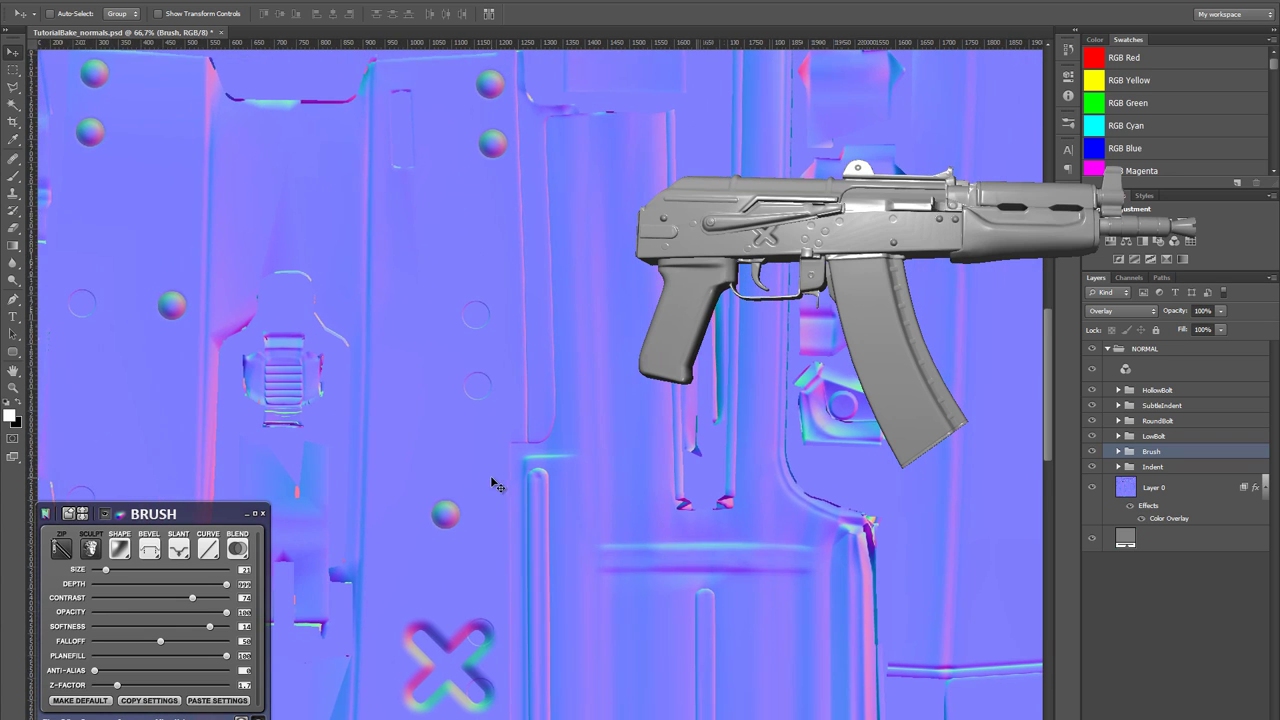
key("z")
left_click(490, 478, "alt")
scroll(491, 479, "down", 1)
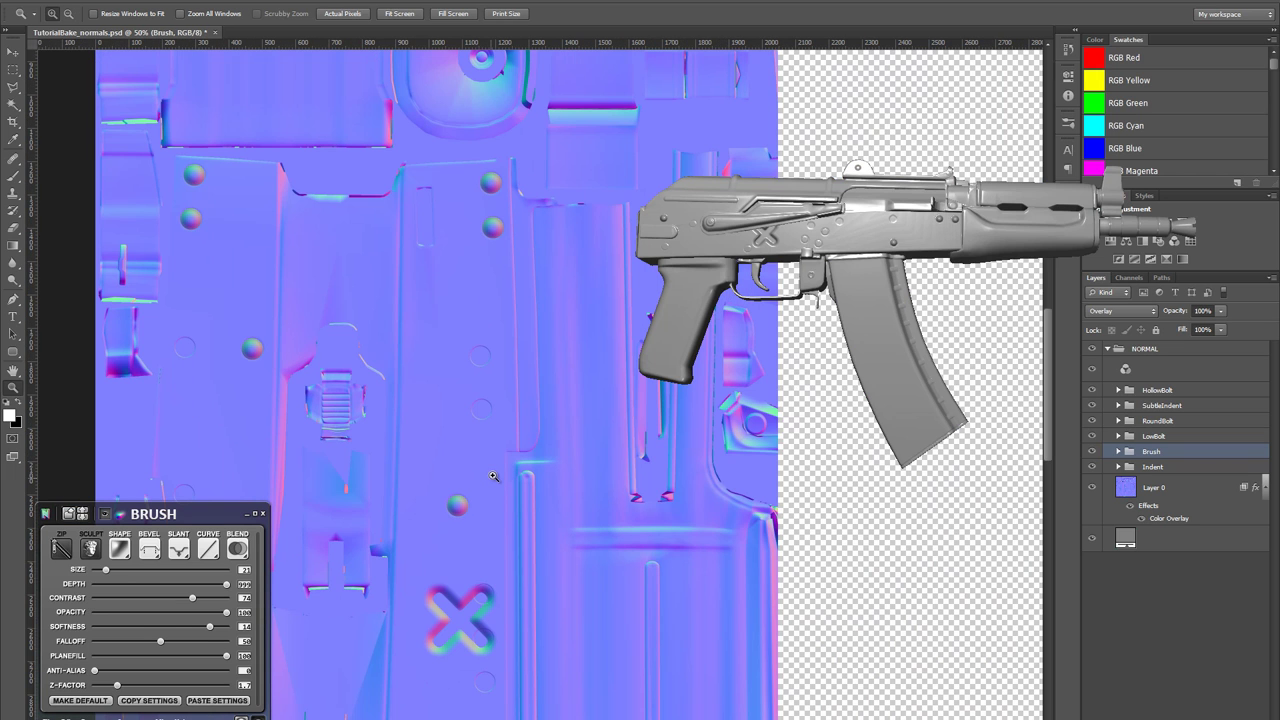
left_click_drag(406, 586, 482, 280)
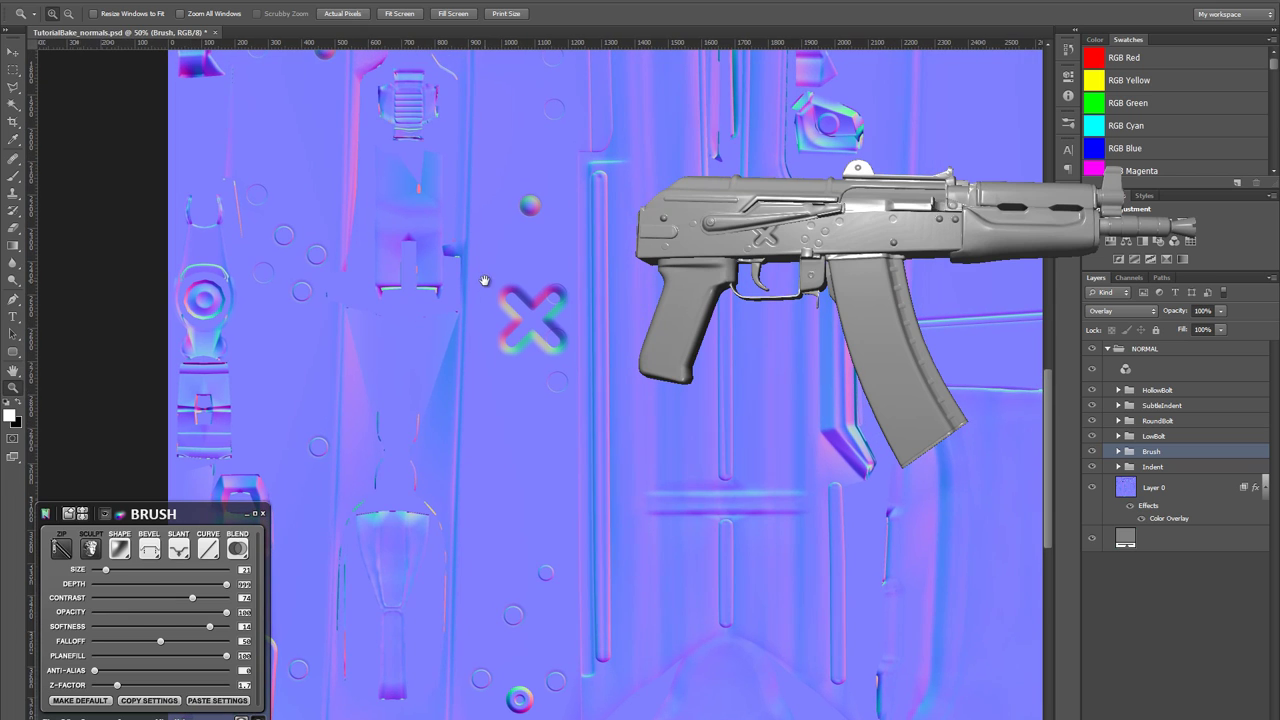
- Scale down the X indent and reposition it below the round bolt on the receiver panel, following the reference photo
key("v")
key("alt+Tab")
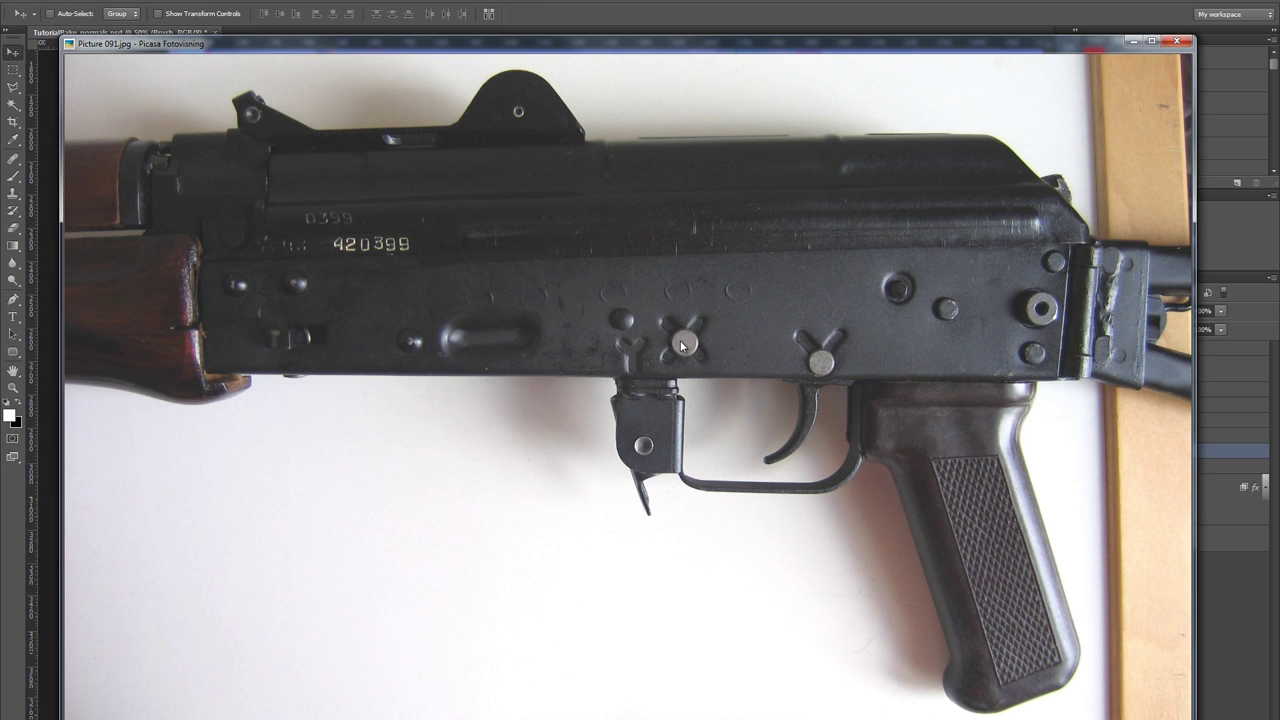
key("alt+Tab")
left_click_drag(505, 257, 499, 279)
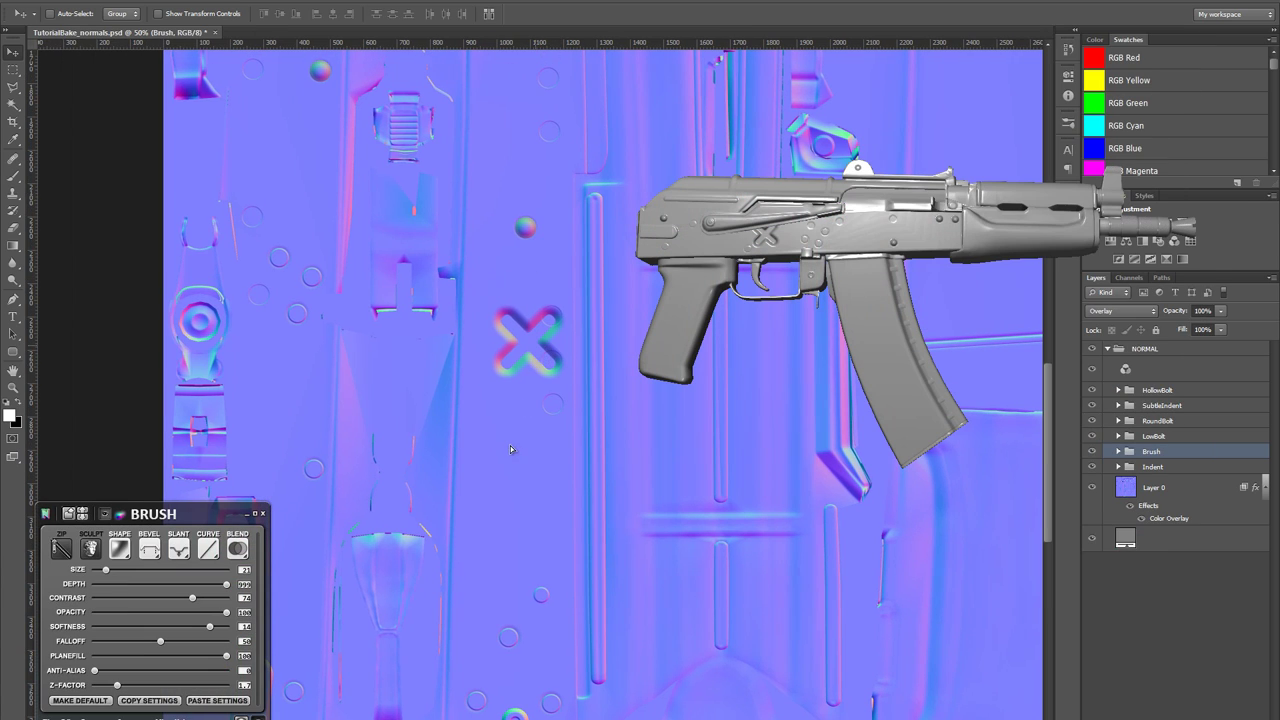
mouse_move(499, 430)
left_mouse_down()
mouse_move(516, 345)
mouse_move(503, 447)
left_mouse_up()
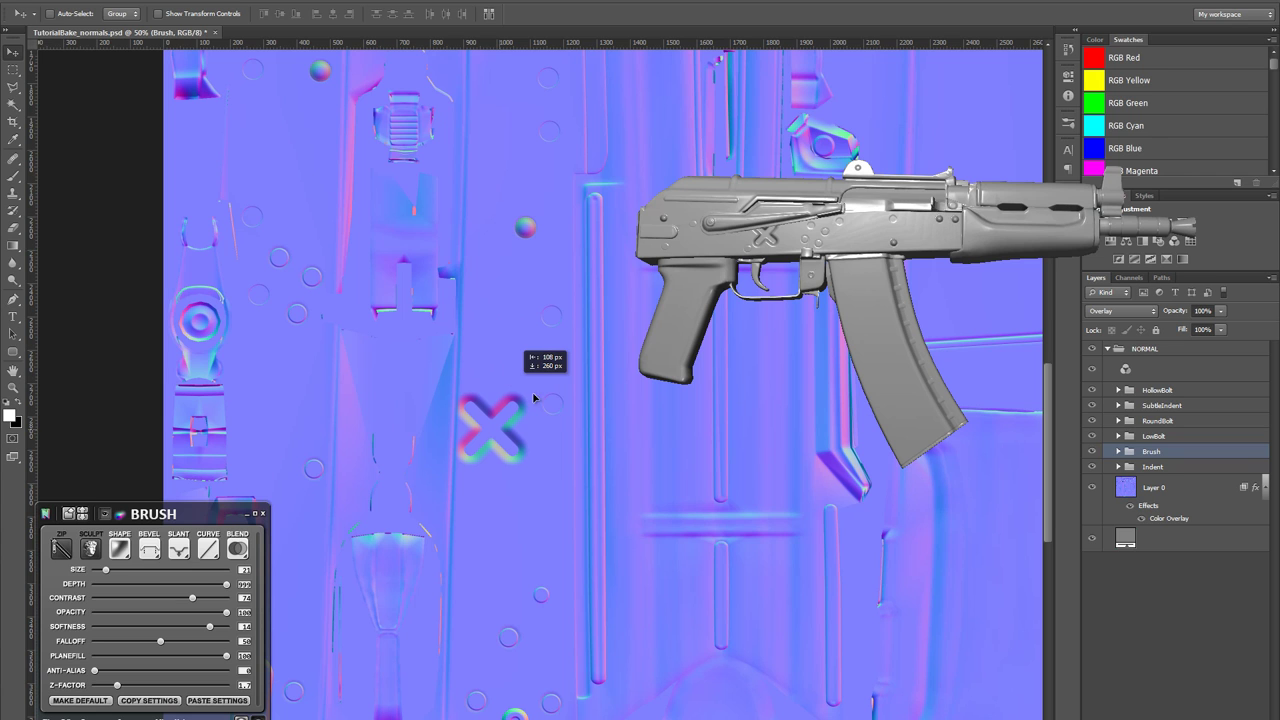
left_click_drag(534, 398, 536, 402)
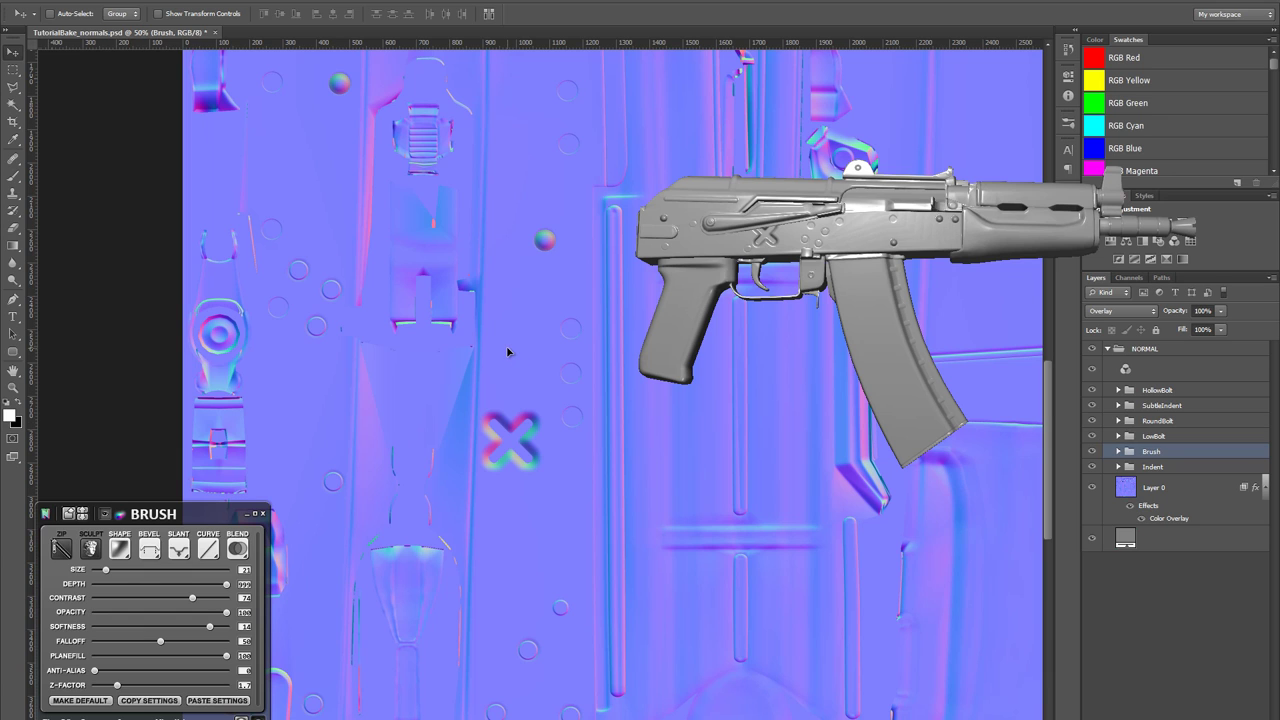
key("ctrl+z")
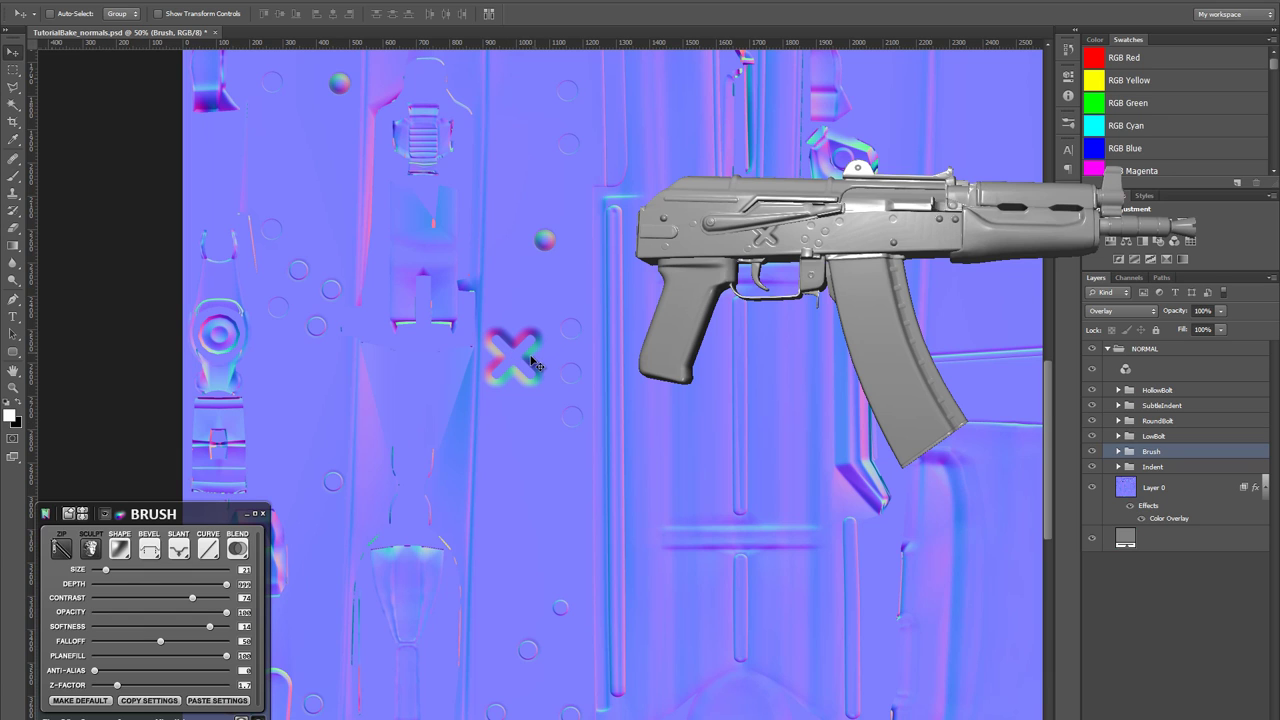
left_click_drag(834, 234, 668, 286)
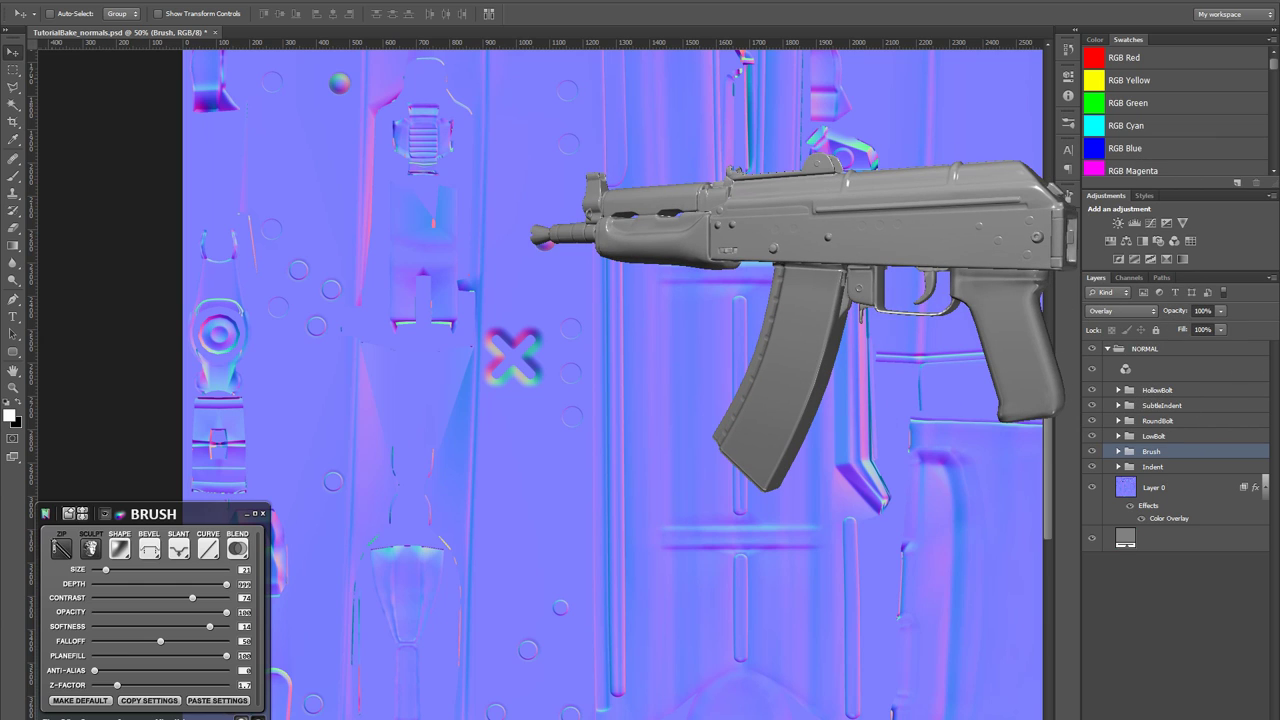
left_click_drag(855, 258, 723, 270)
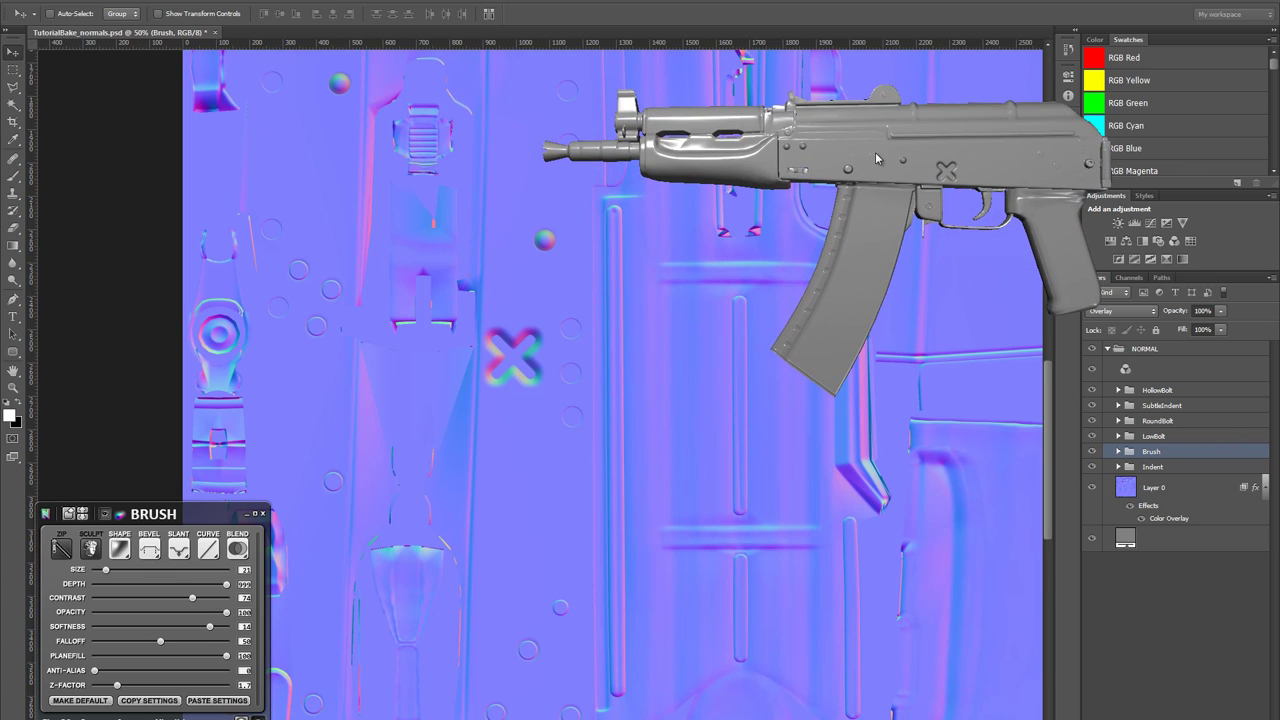
- Reopen the X's sculpt layer, load its outline as a selection and contract it by 3 pixels
left_click(90, 549)
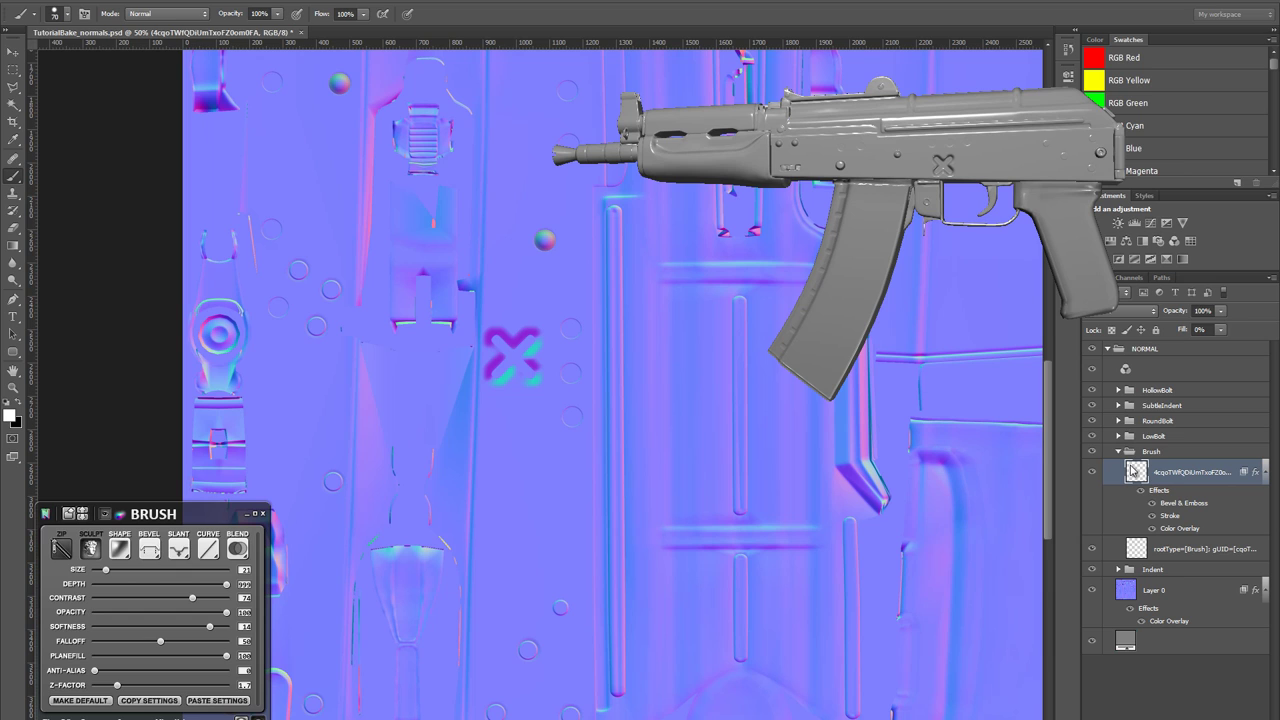
left_click(1135, 470, "ctrl")
left_click(171, 3)
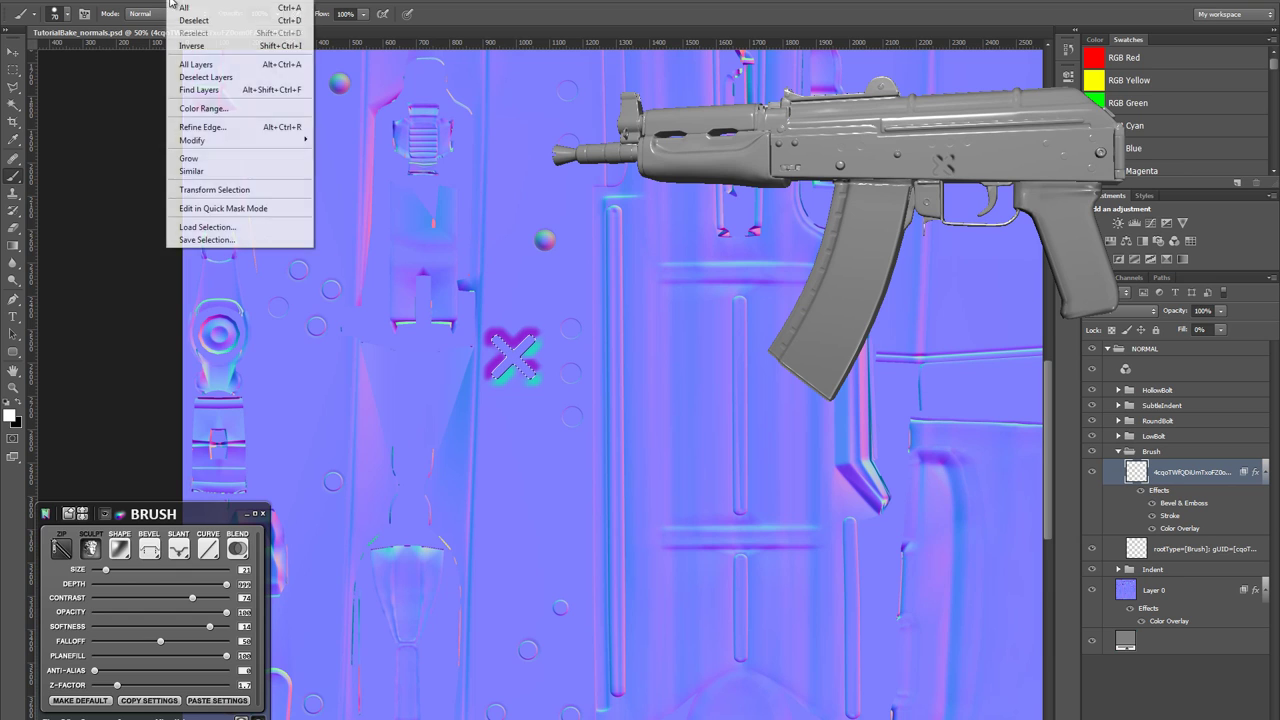
mouse_move(205, 140)
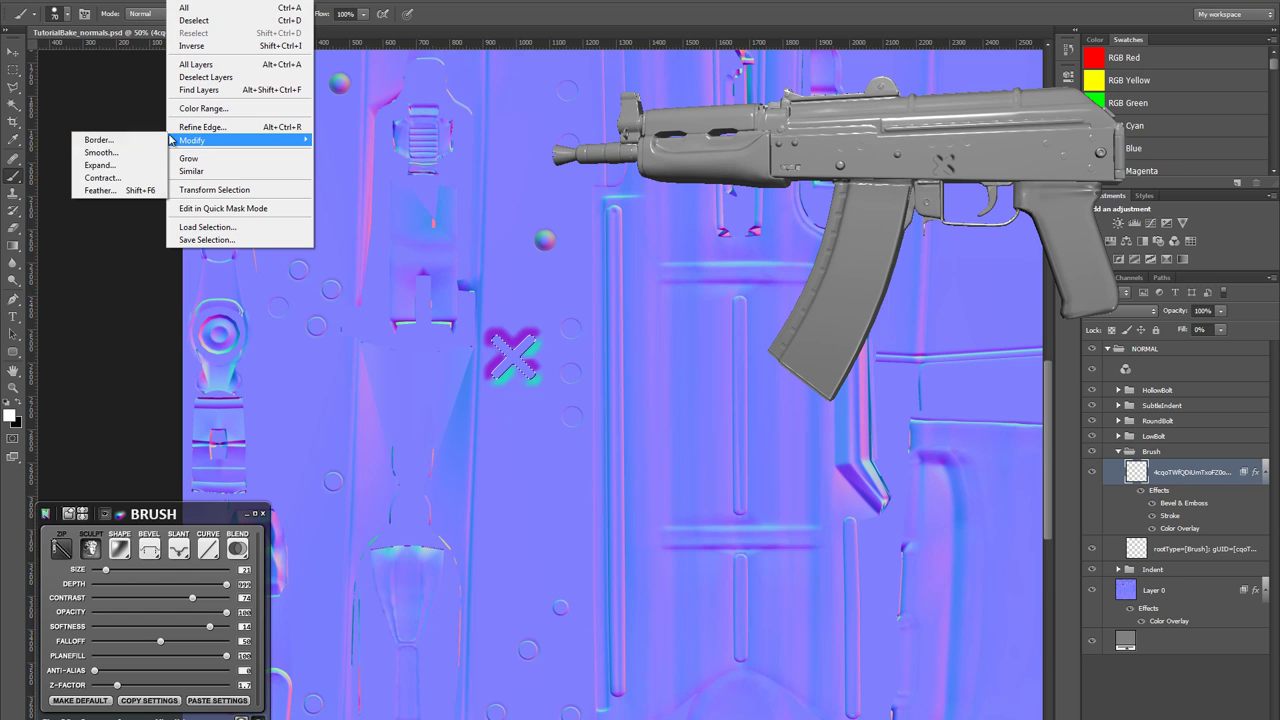
left_click(113, 177)
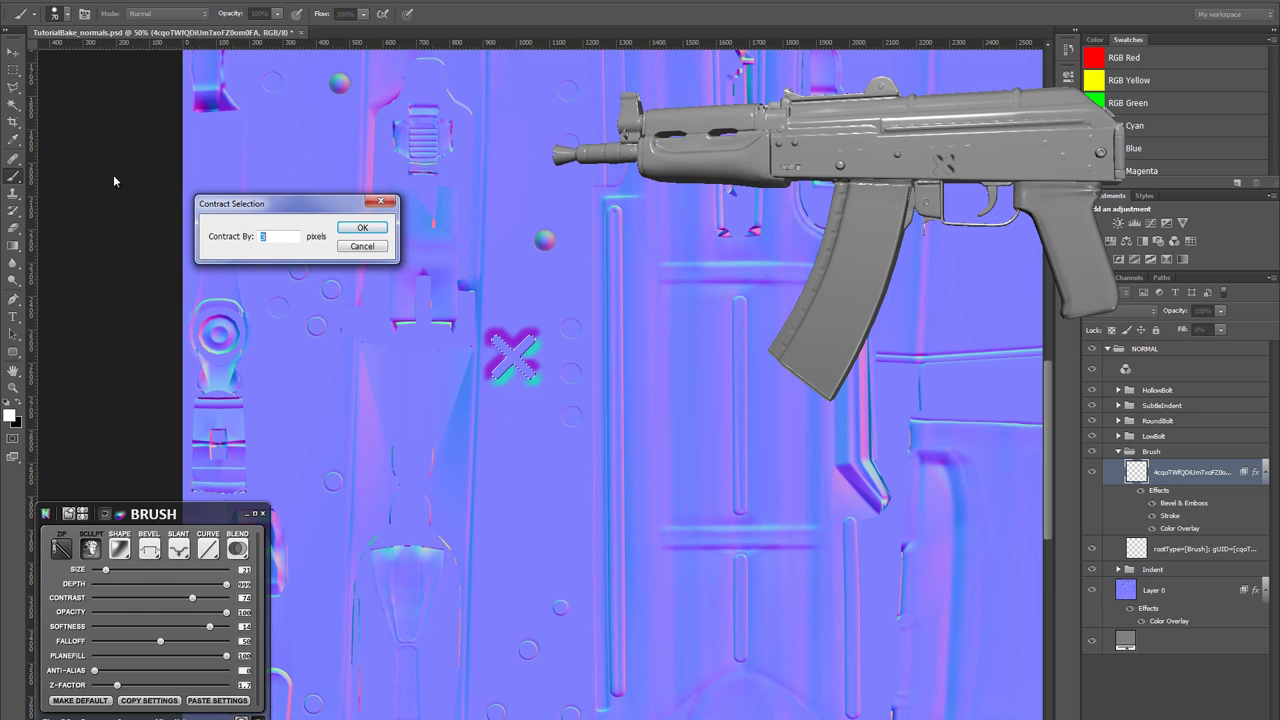
key("Return")
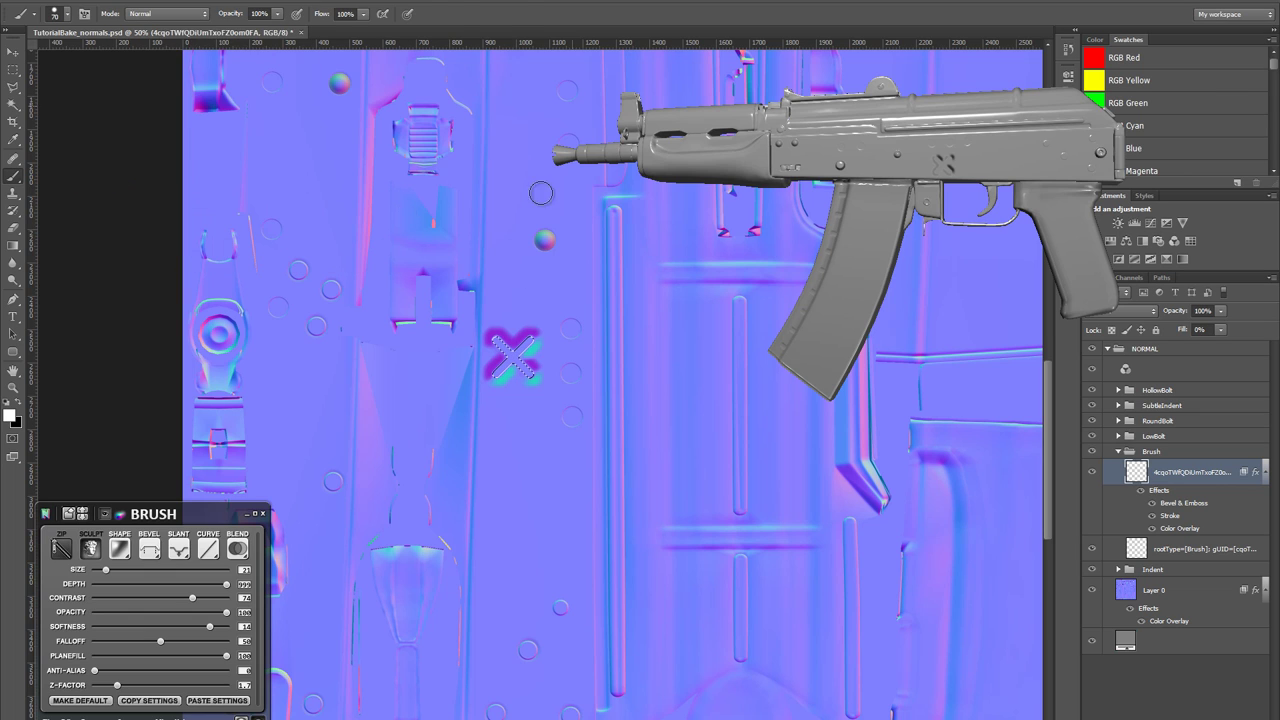
- Invert the selection, remove the X's rim outside the contracted outline, deselect and regenerate the sculpt
key("m")
right_click(499, 337)
left_click(563, 372)
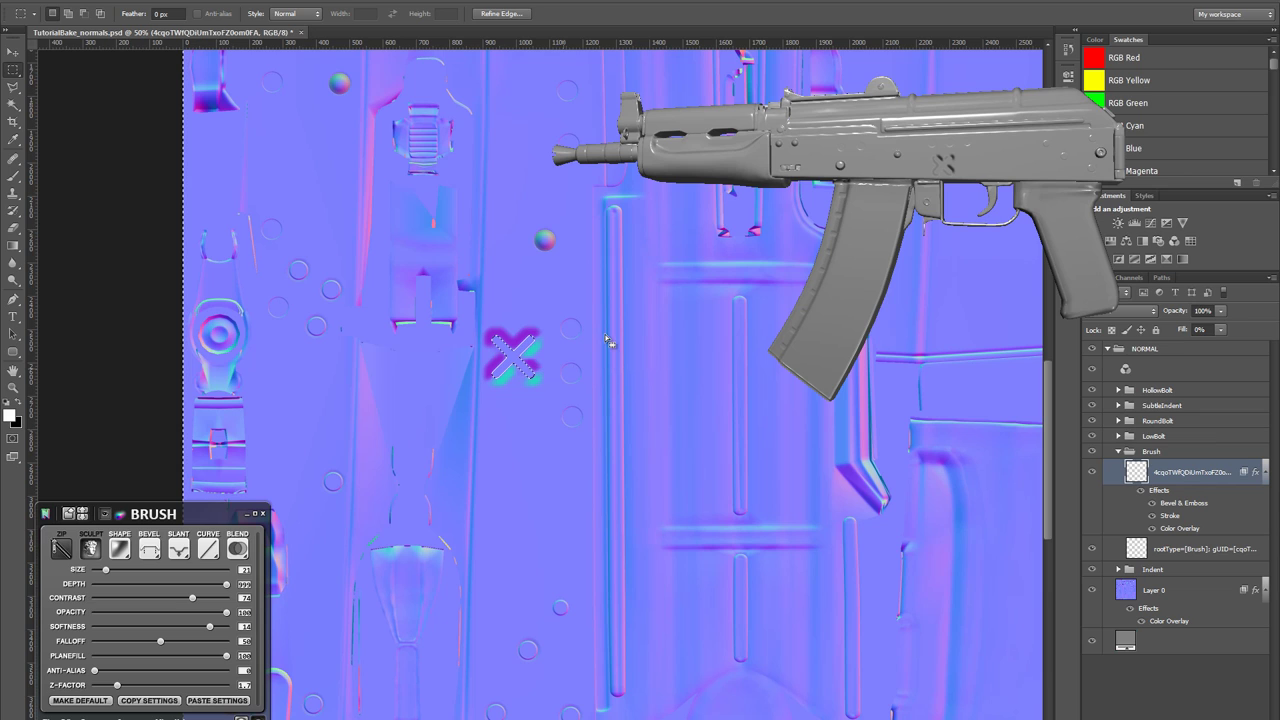
key("ctrl+d")
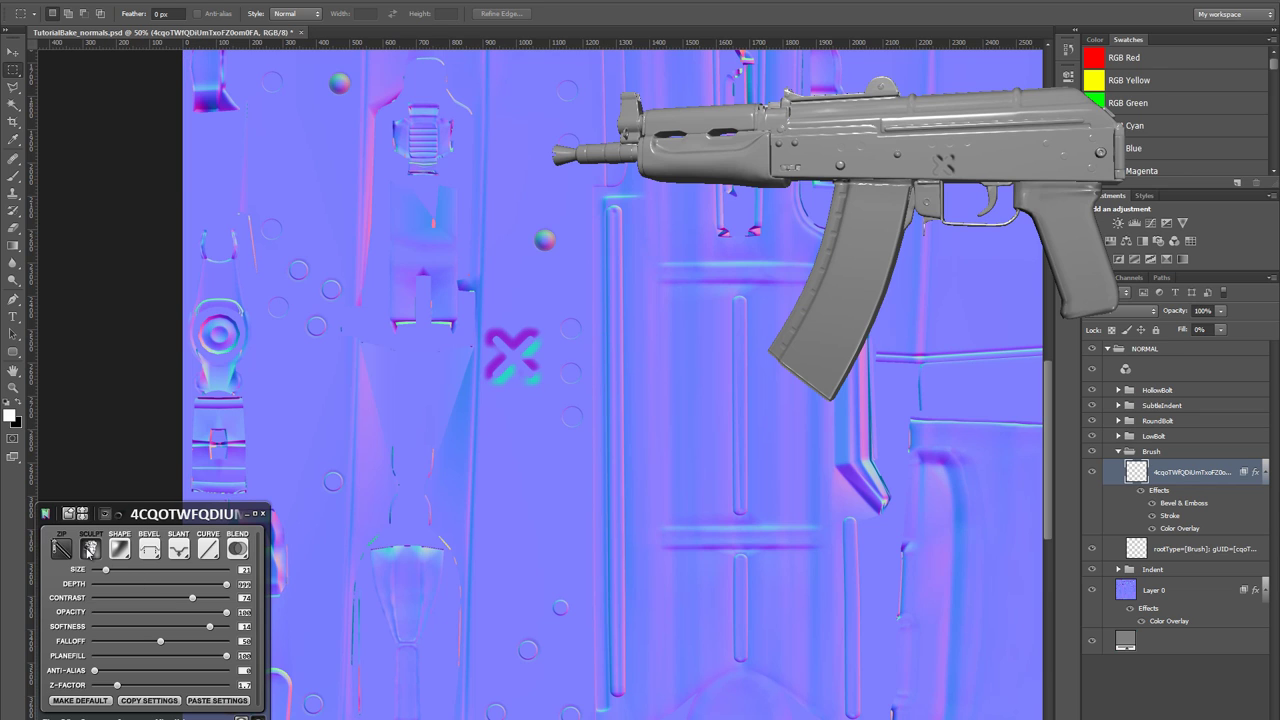
left_click(91, 548)
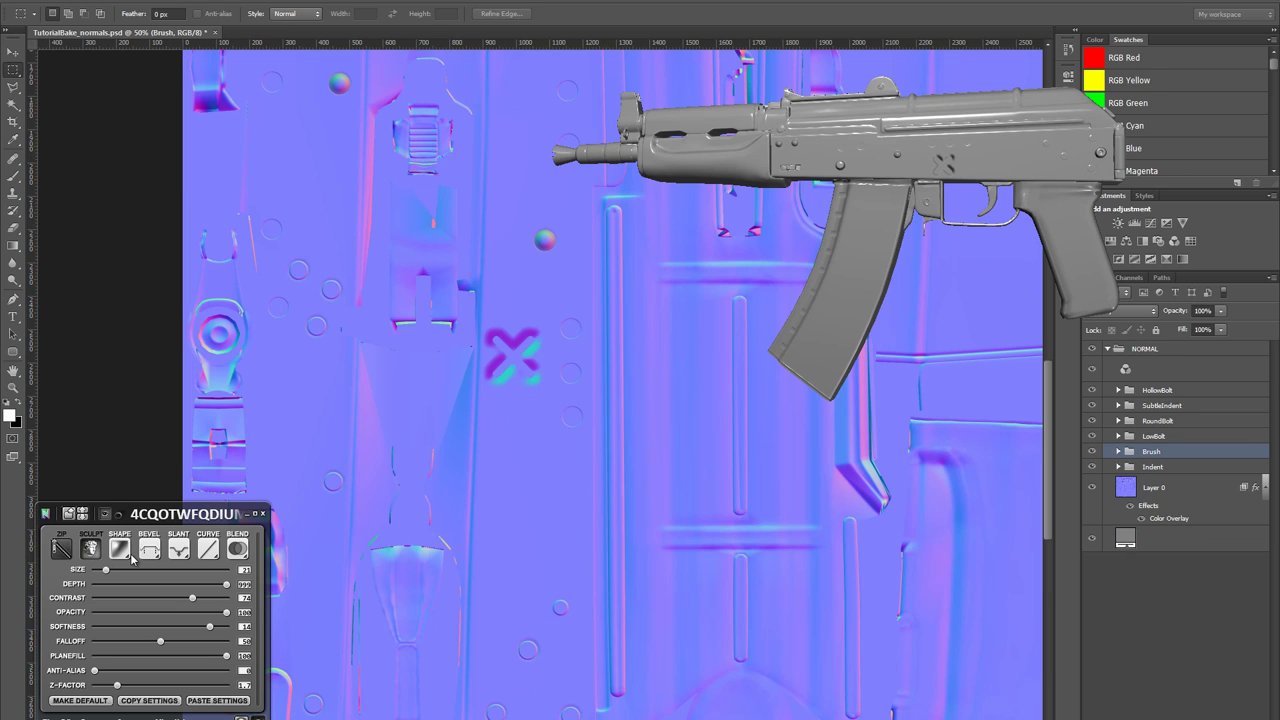
left_click(131, 553)
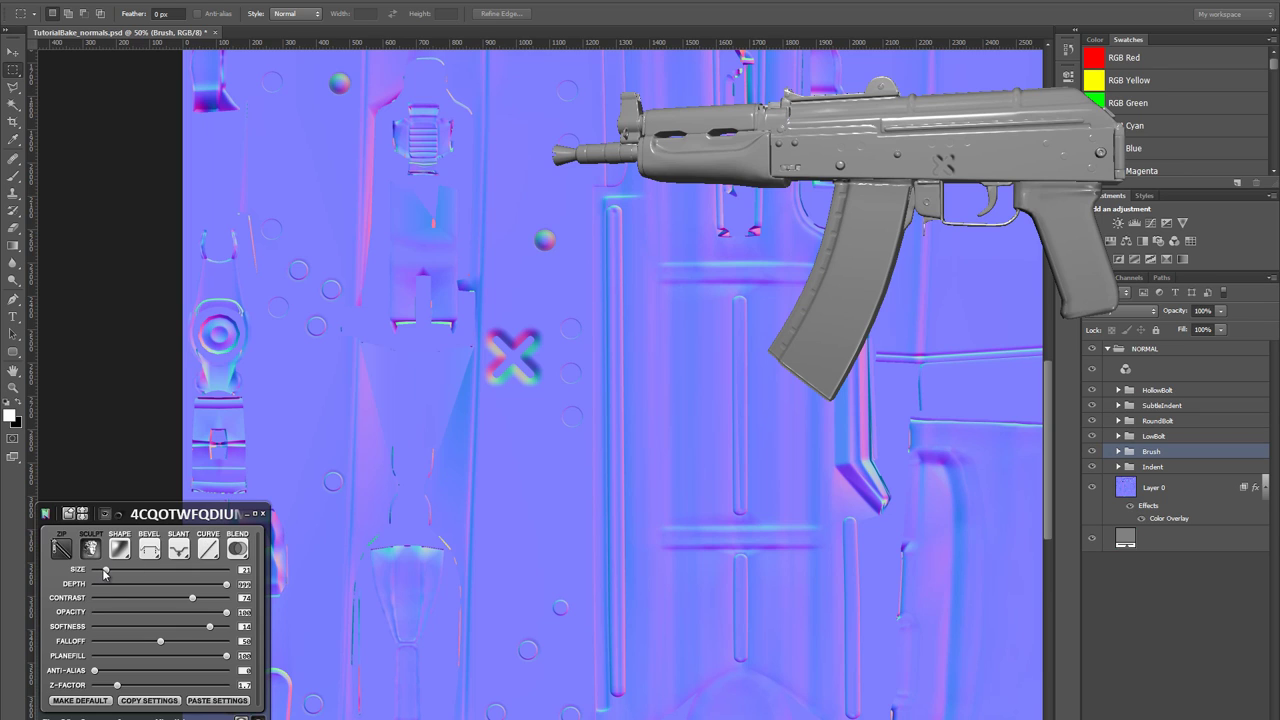
- Set the X indent's size to 20 and depth to 549, checking it on the 3D rifle preview
left_click_drag(104, 572, 103, 573)
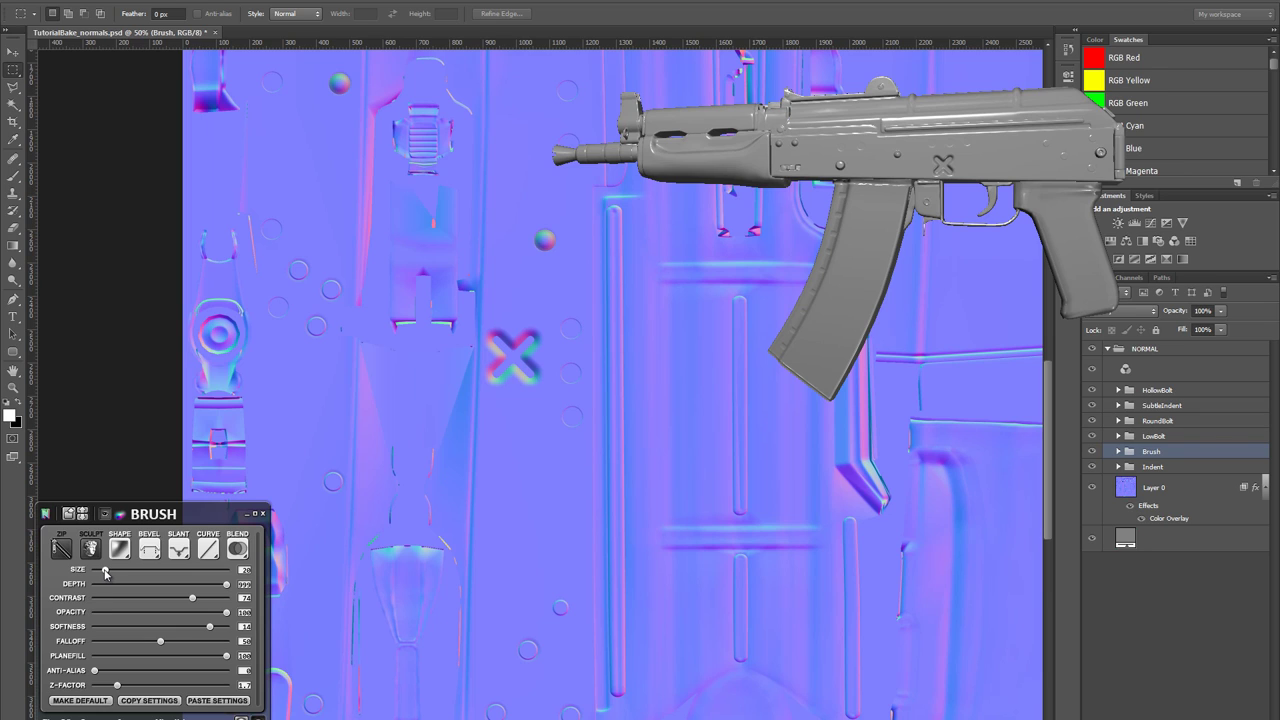
left_click_drag(228, 587, 170, 590)
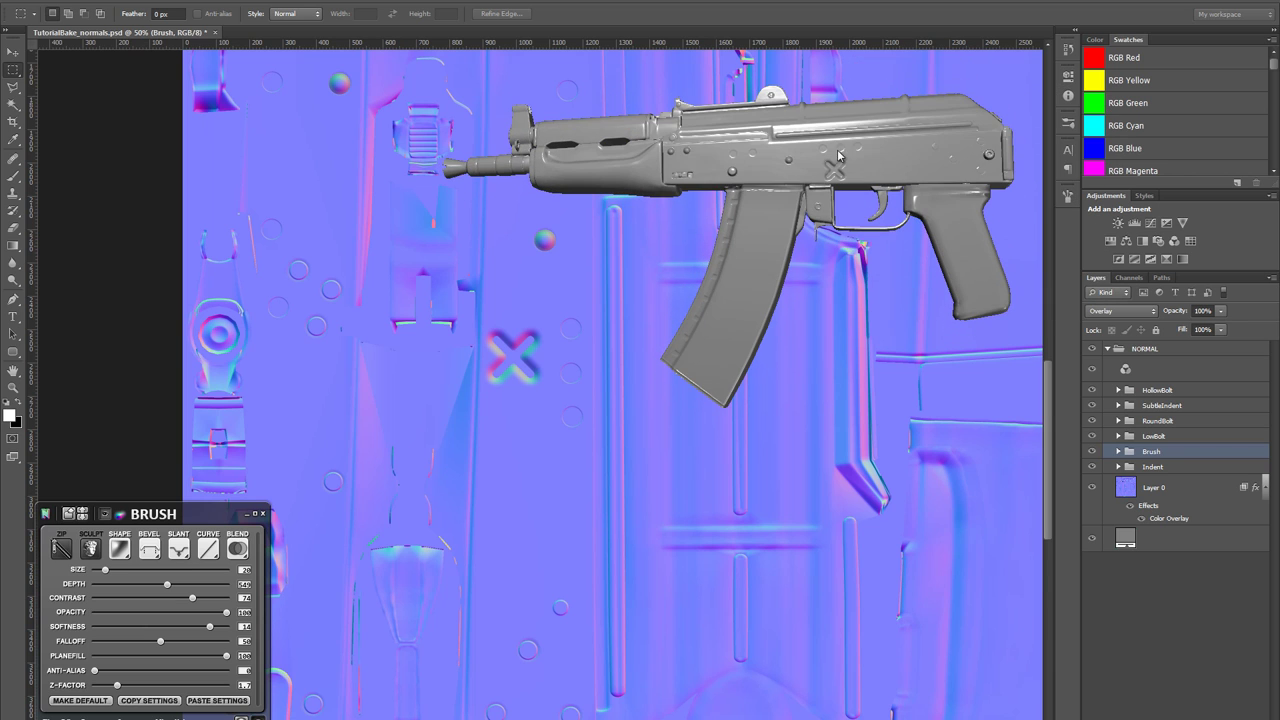
left_click_drag(838, 155, 843, 172)
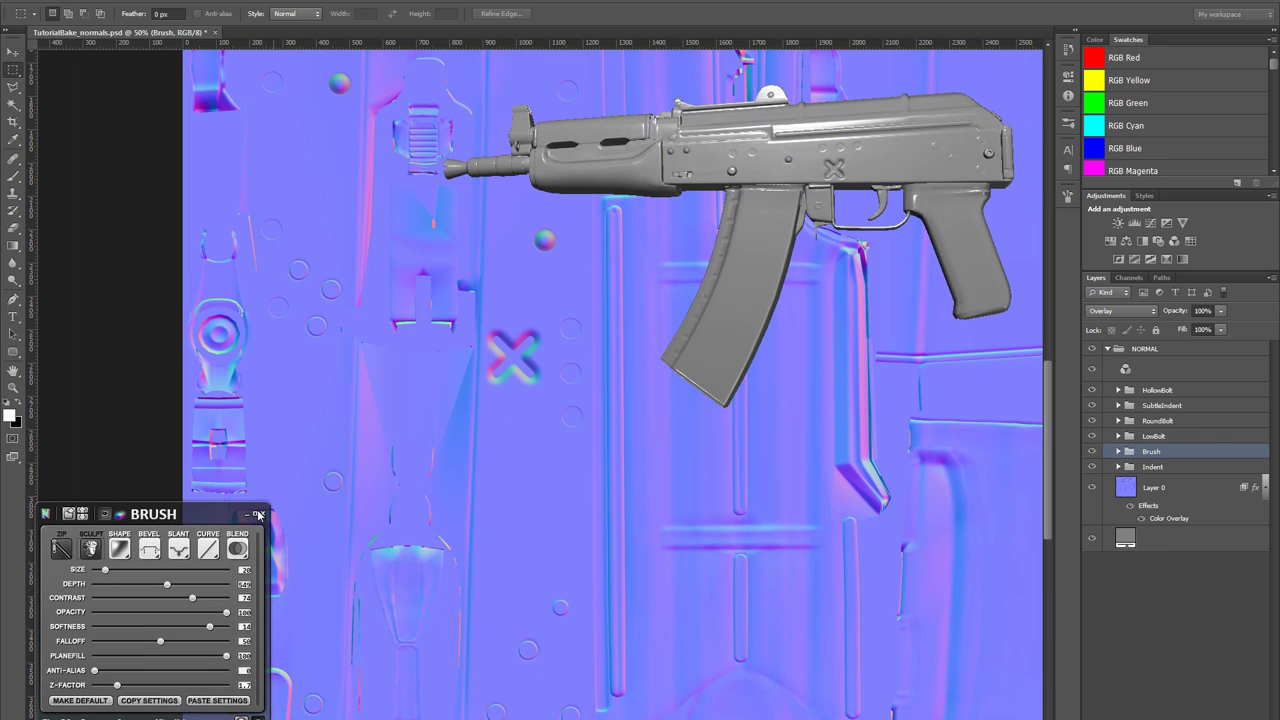
- Check the reference photo, reopen the X indent's sculpt layer and place a duplicate of the X directly below the original
left_click_drag(211, 517, 180, 497)
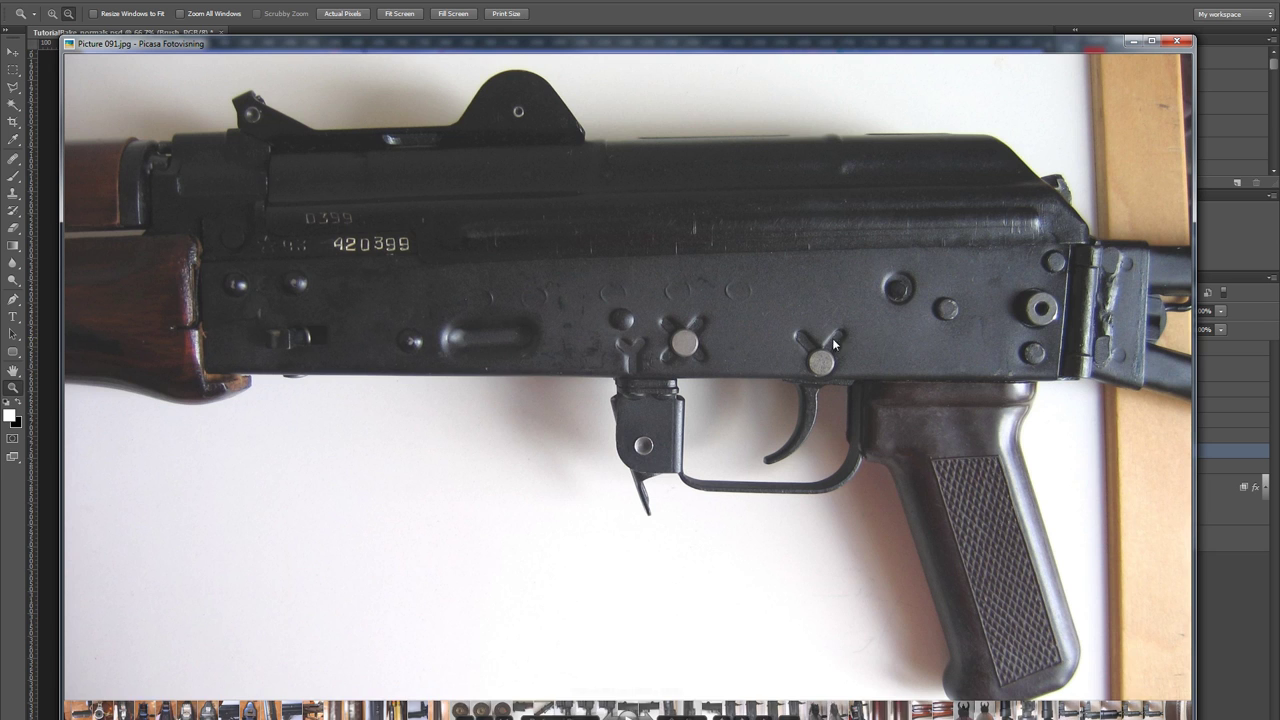
key("alt+Tab")
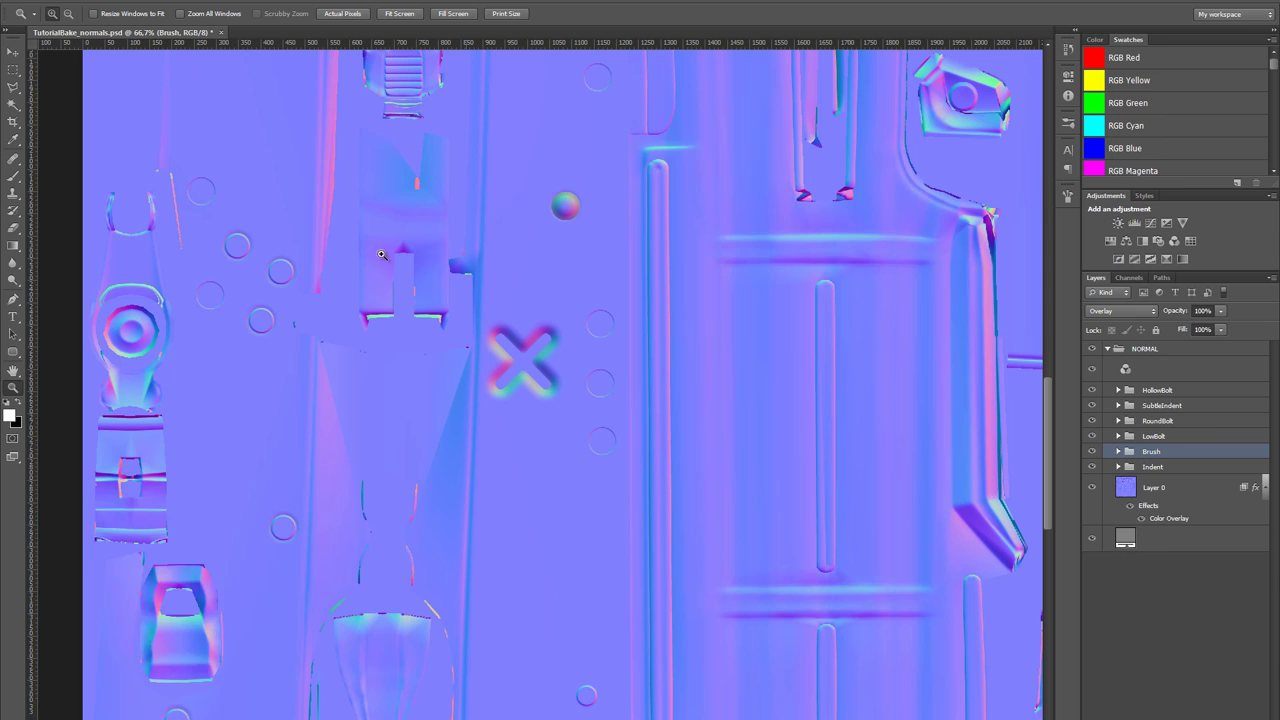
left_click(110, 526)
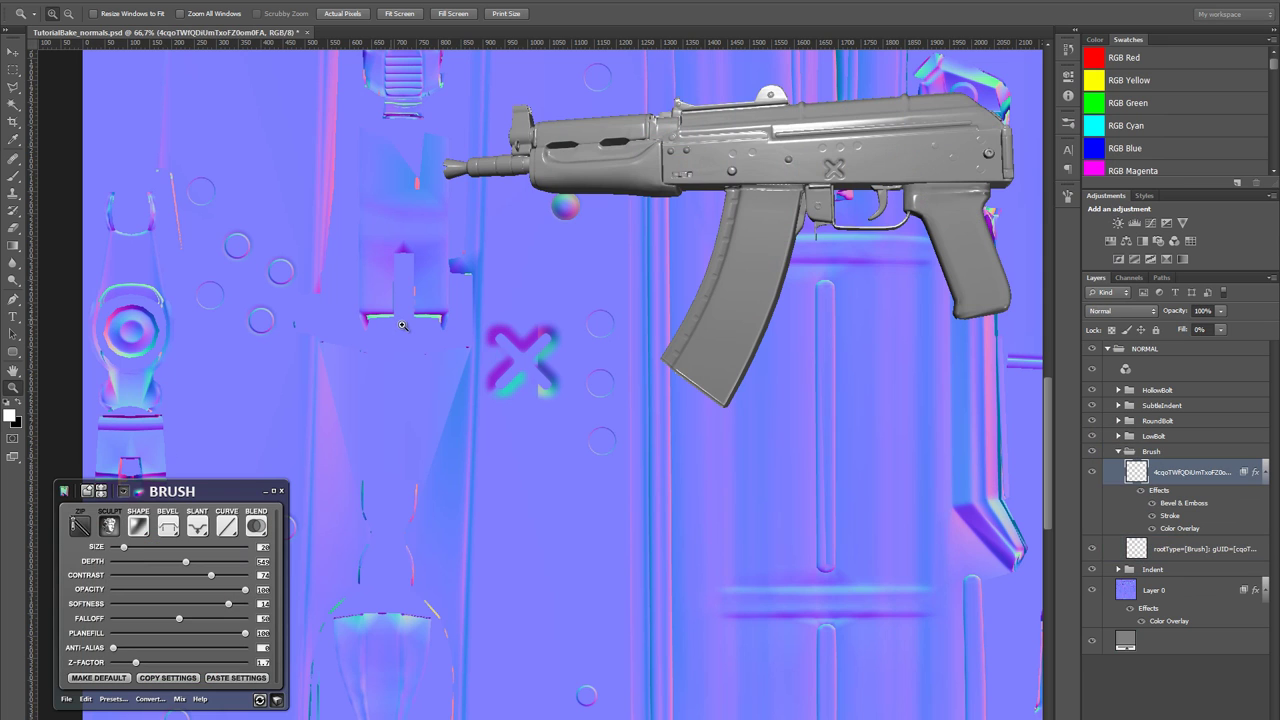
key("b")
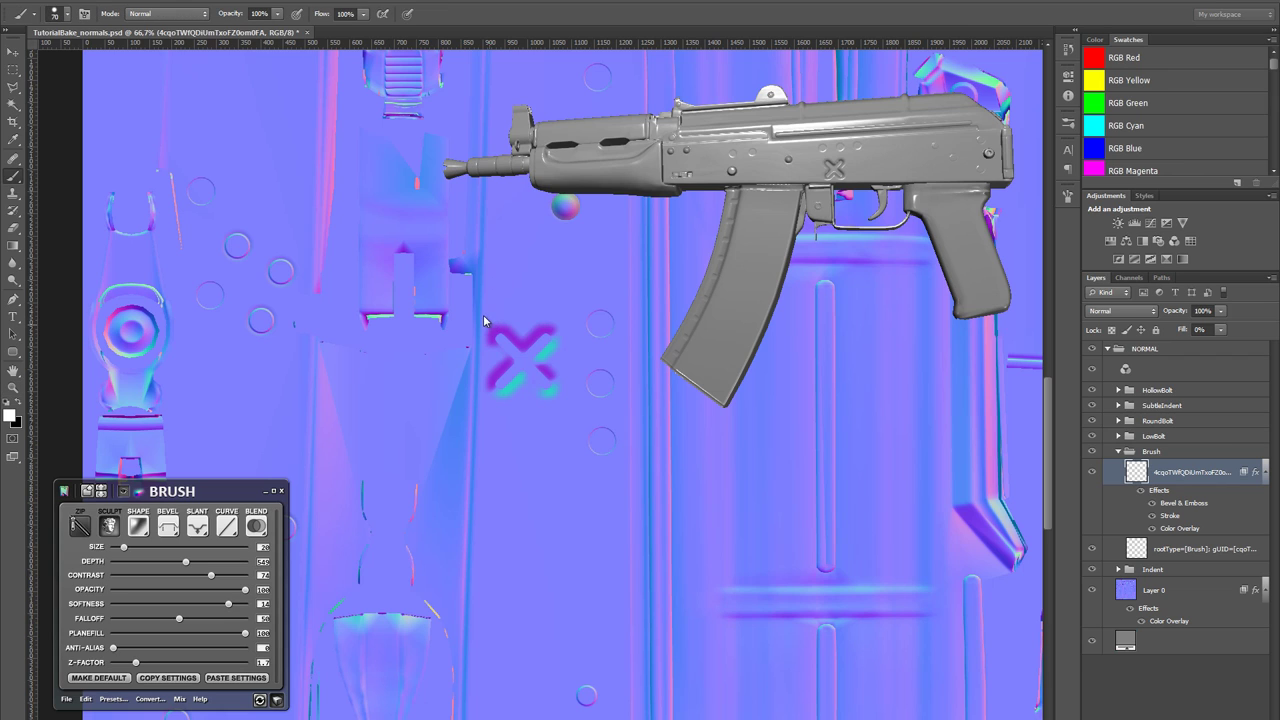
key("m")
left_click_drag(469, 295, 560, 440)
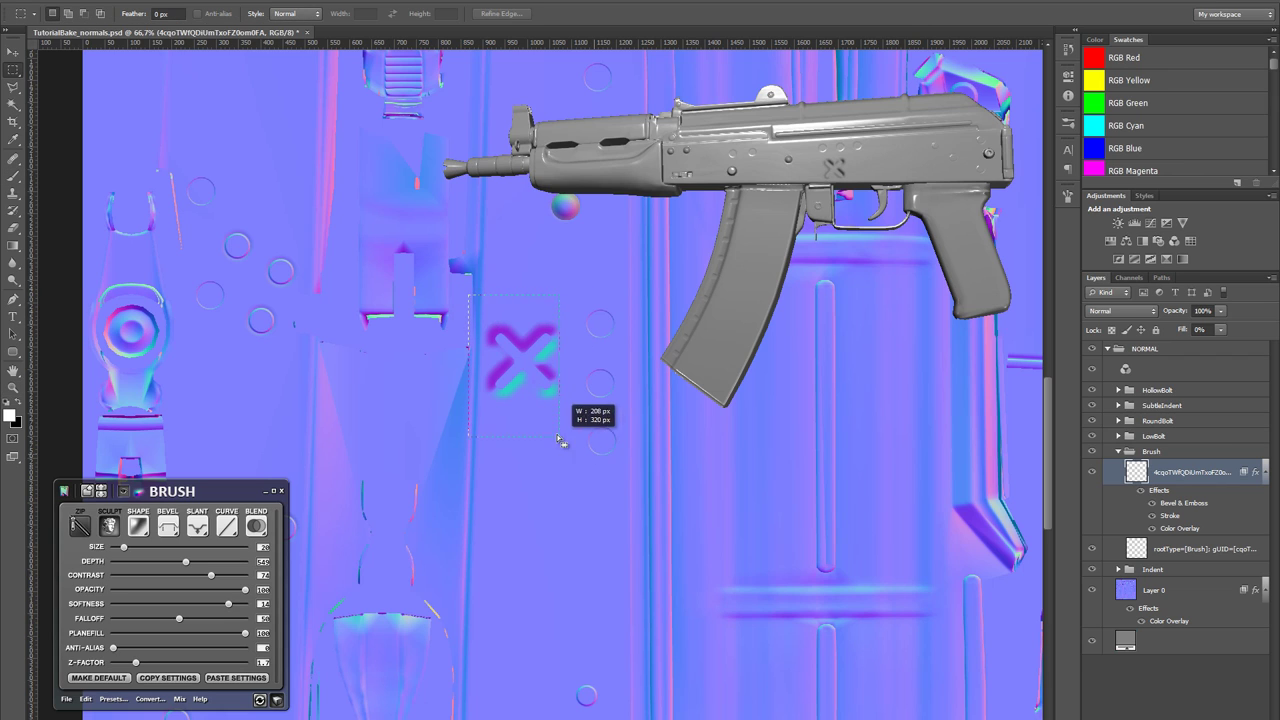
left_click_drag(422, 280, 572, 430)
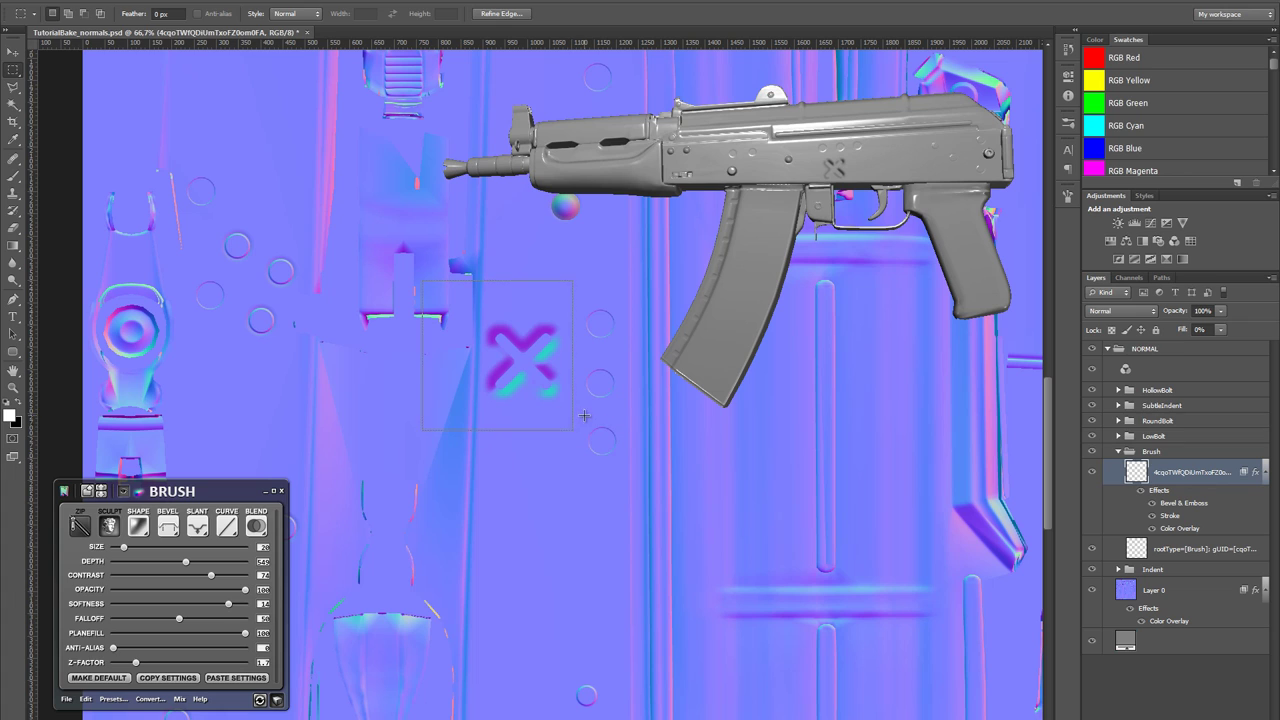
key("v")
left_click_drag(542, 356, 535, 481)
- Delete half of the duplicate X so that only two arms forming a V remain
key("m")
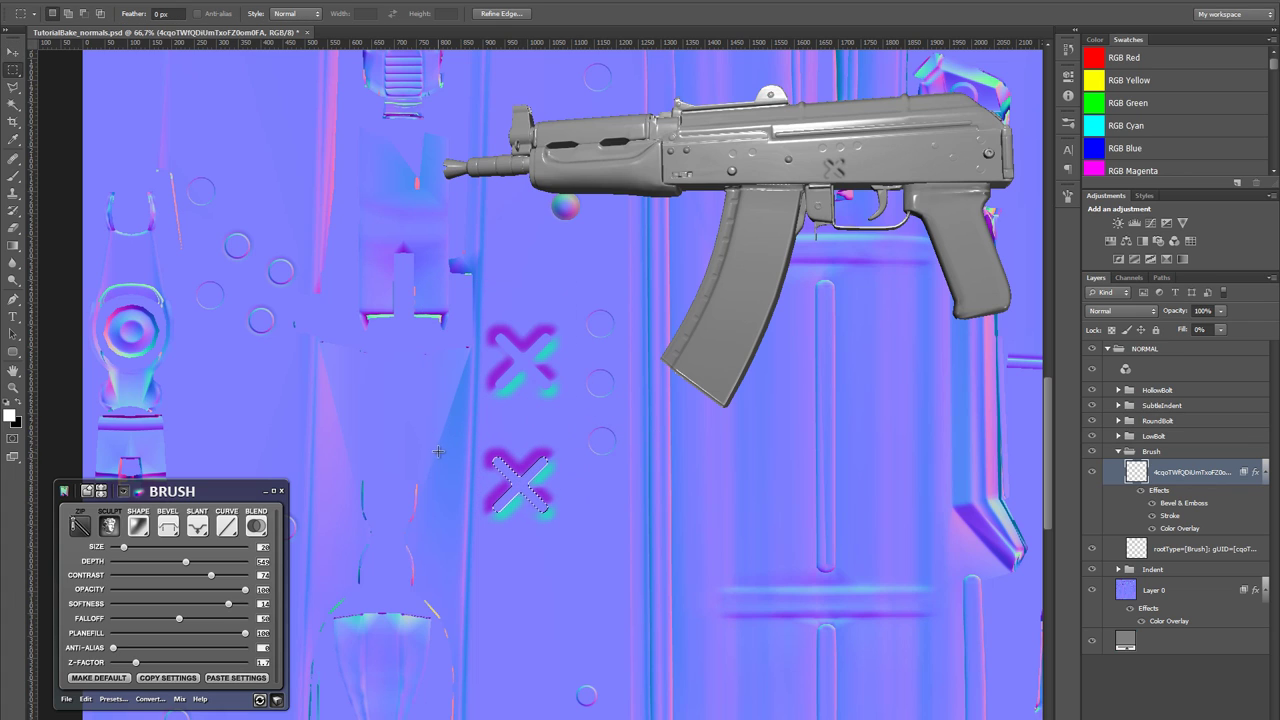
left_click_drag(442, 432, 520, 588)
key("Delete")
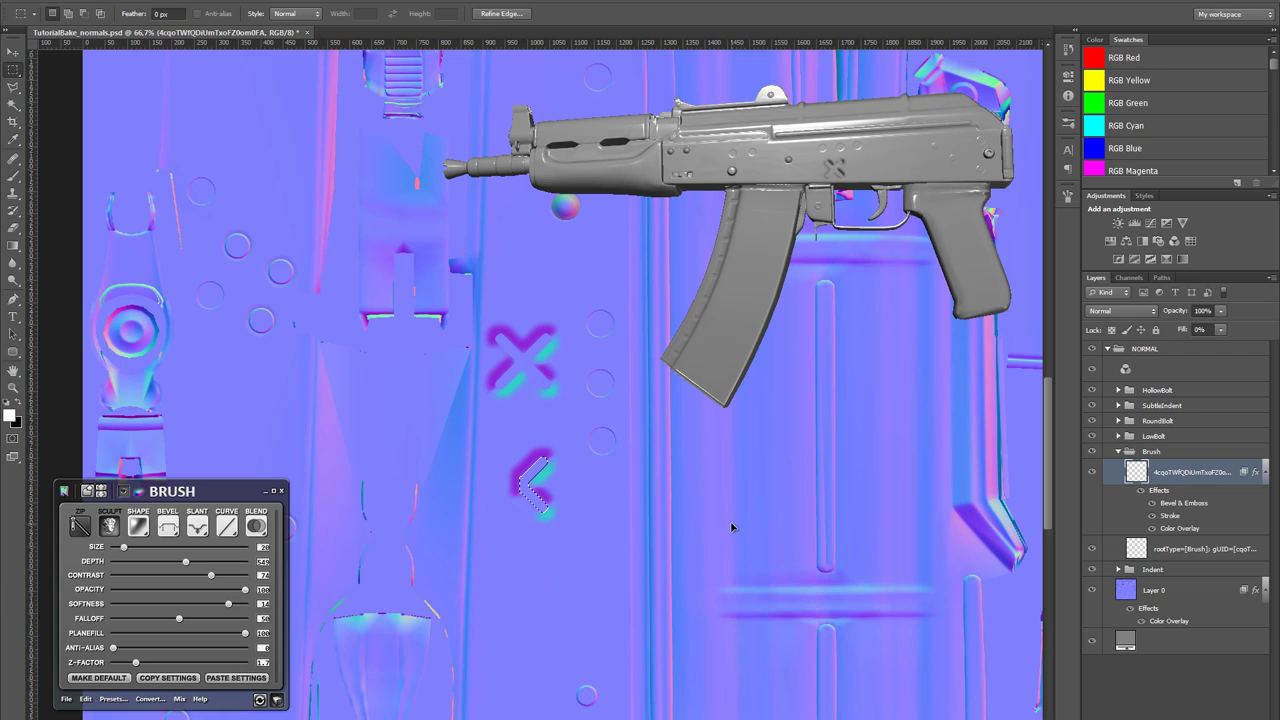
key("ctrl+d")
key("ctrl+z")
- Trim the leftover stub from the V indent's tip, deselect and regenerate the sculpt
left_click_drag(466, 457, 628, 528)
left_click_drag(432, 297, 486, 375)
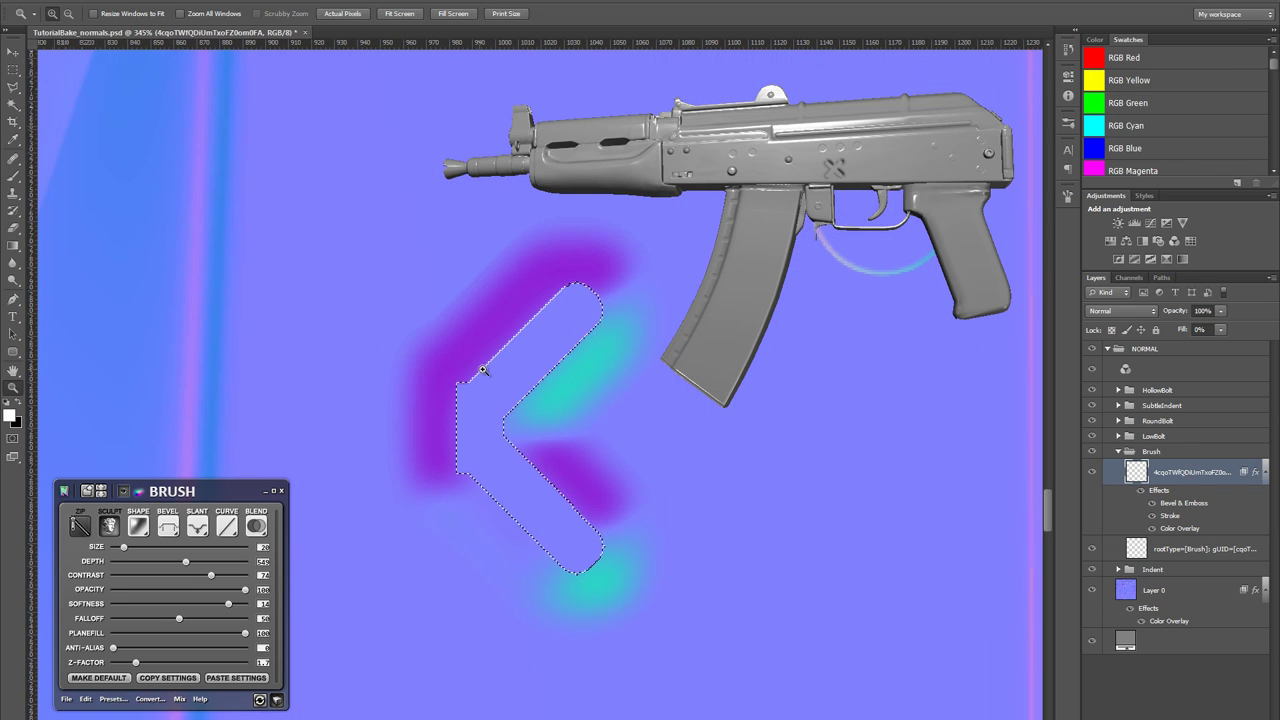
left_click_drag(392, 384, 469, 531)
key("ctrl+d")
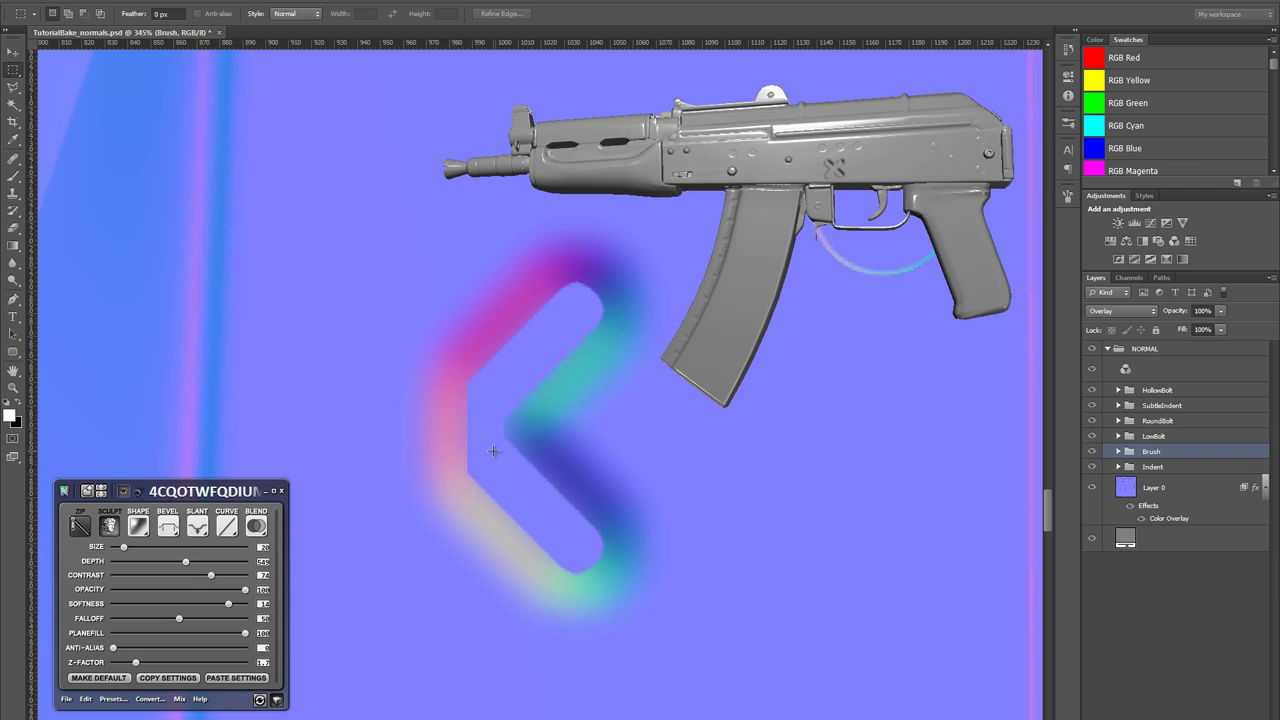
left_click_drag(494, 451, 571, 463)
key("alt+Tab")
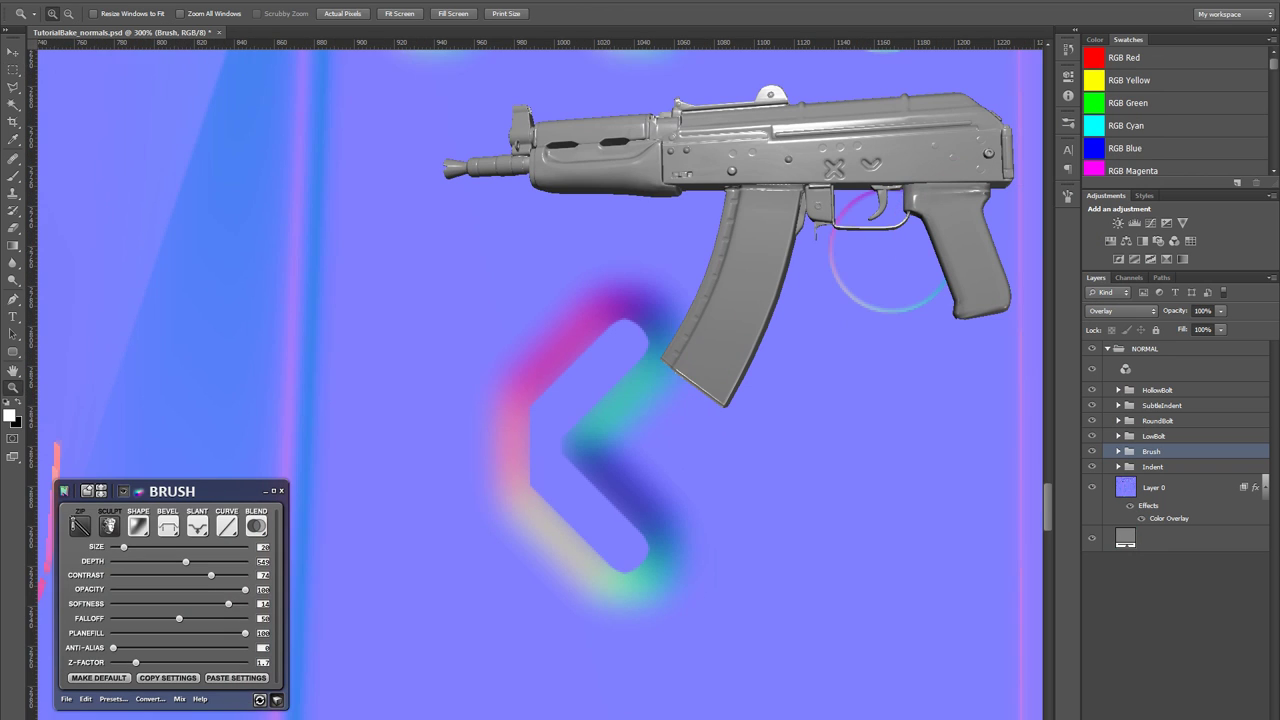
- Reopen the sculpt layer, select the V indent and move it farther below the X and slightly closer to the panel's edge
key("z")
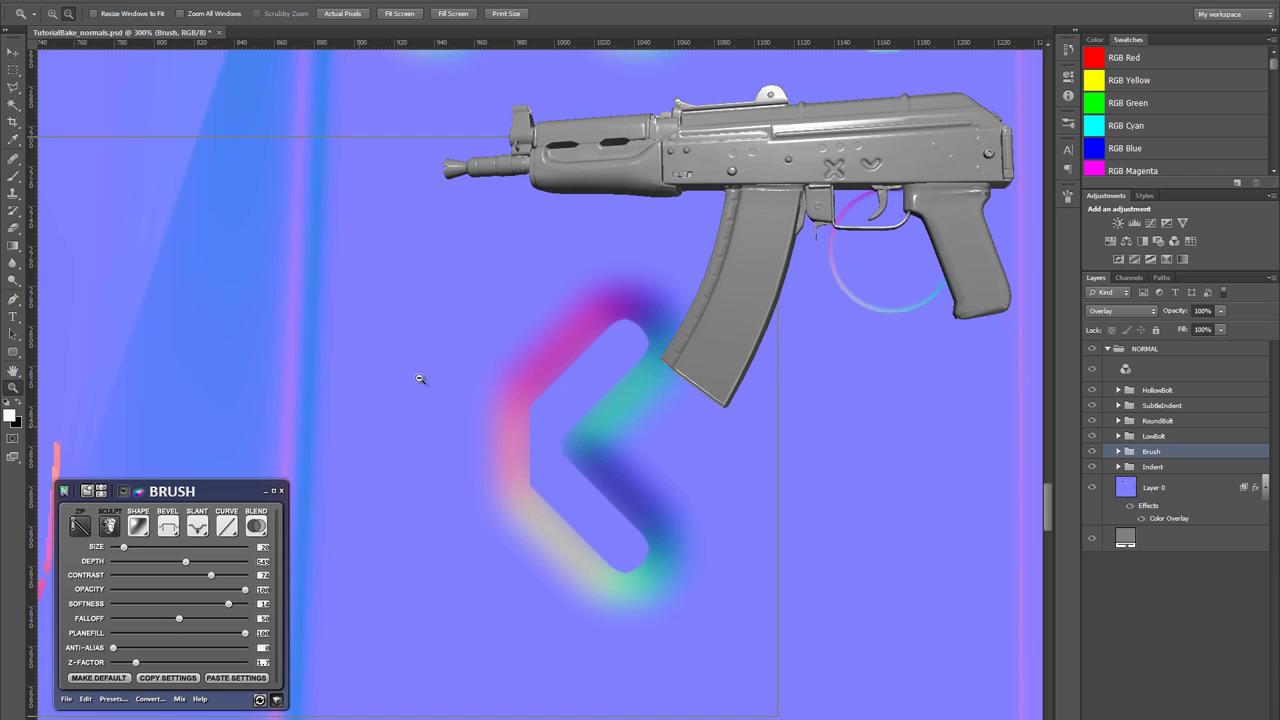
left_click(422, 377, "alt")
left_click(415, 366, "alt")
left_click_drag(402, 450, 486, 471)
left_click_drag(401, 473, 455, 470)
left_click(79, 526)
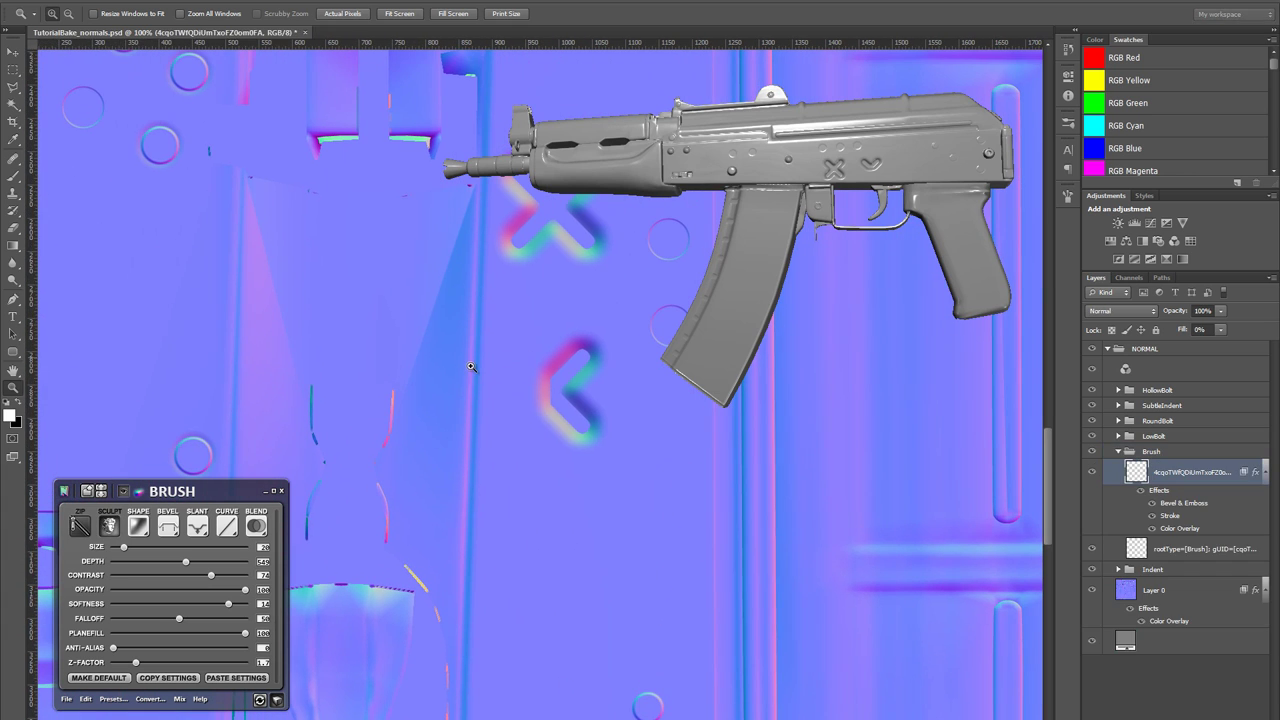
key("b")
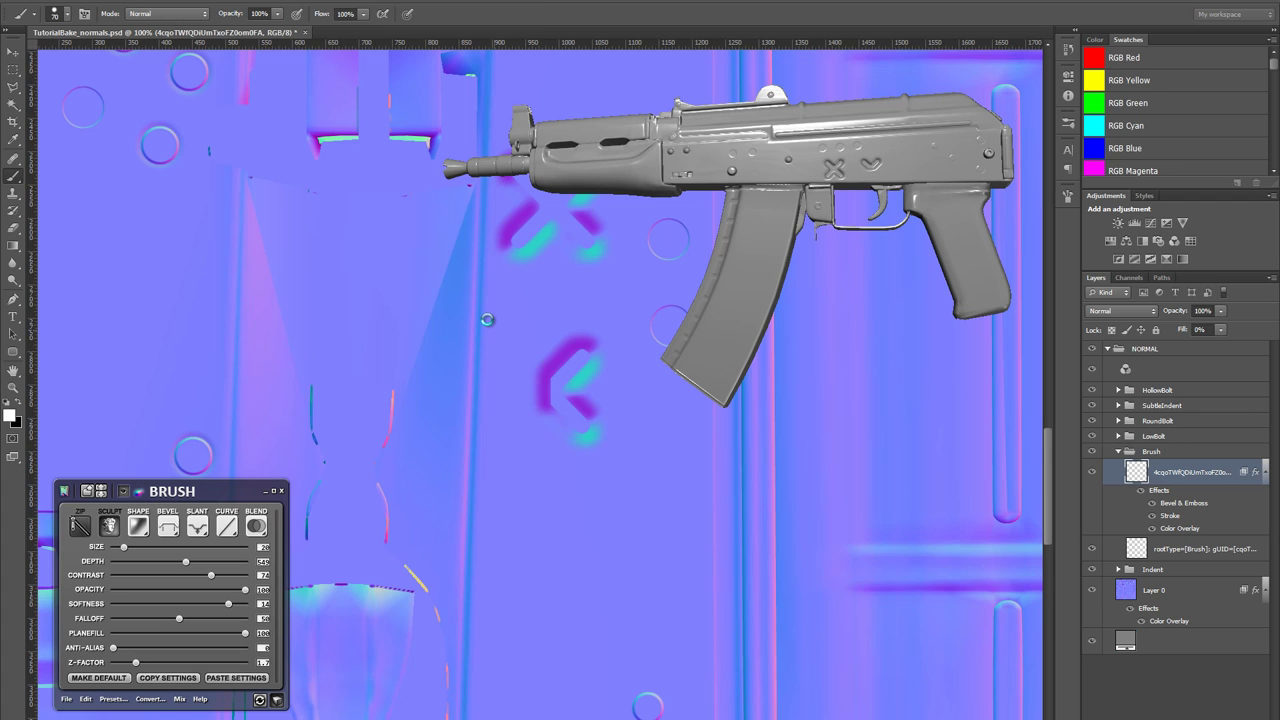
key("m")
left_click_drag(488, 308, 637, 493)
key("v")
left_click_drag(572, 396, 540, 454)
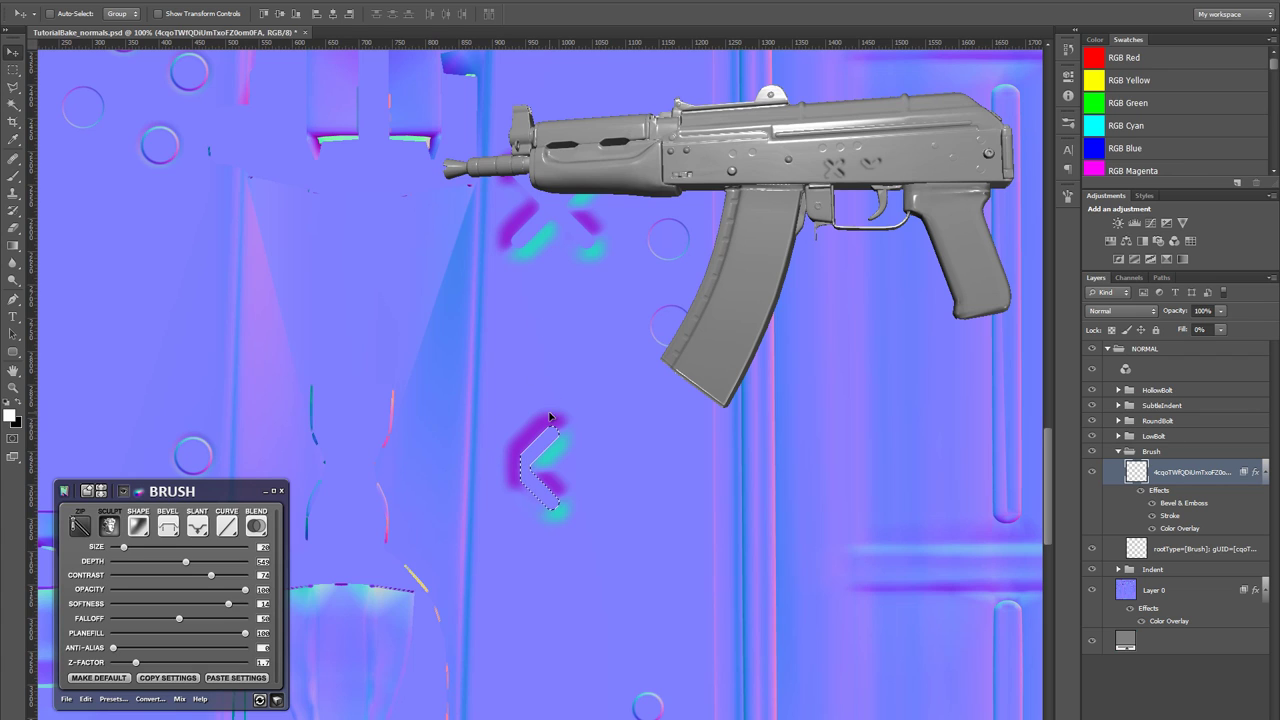
- Rotate the V indent slightly, regenerate the sculpt and check it on the 3D rifle preview
key("ctrl+t")
left_click_drag(618, 573, 617, 574)
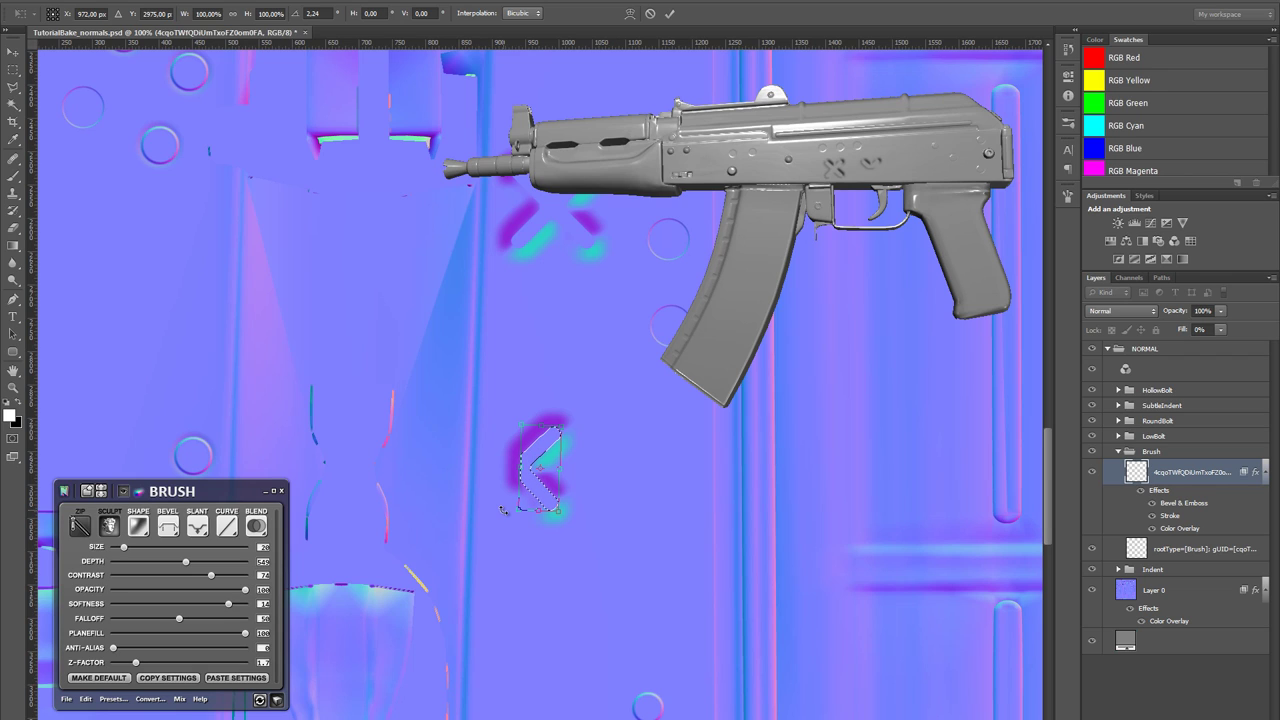
key("Return")
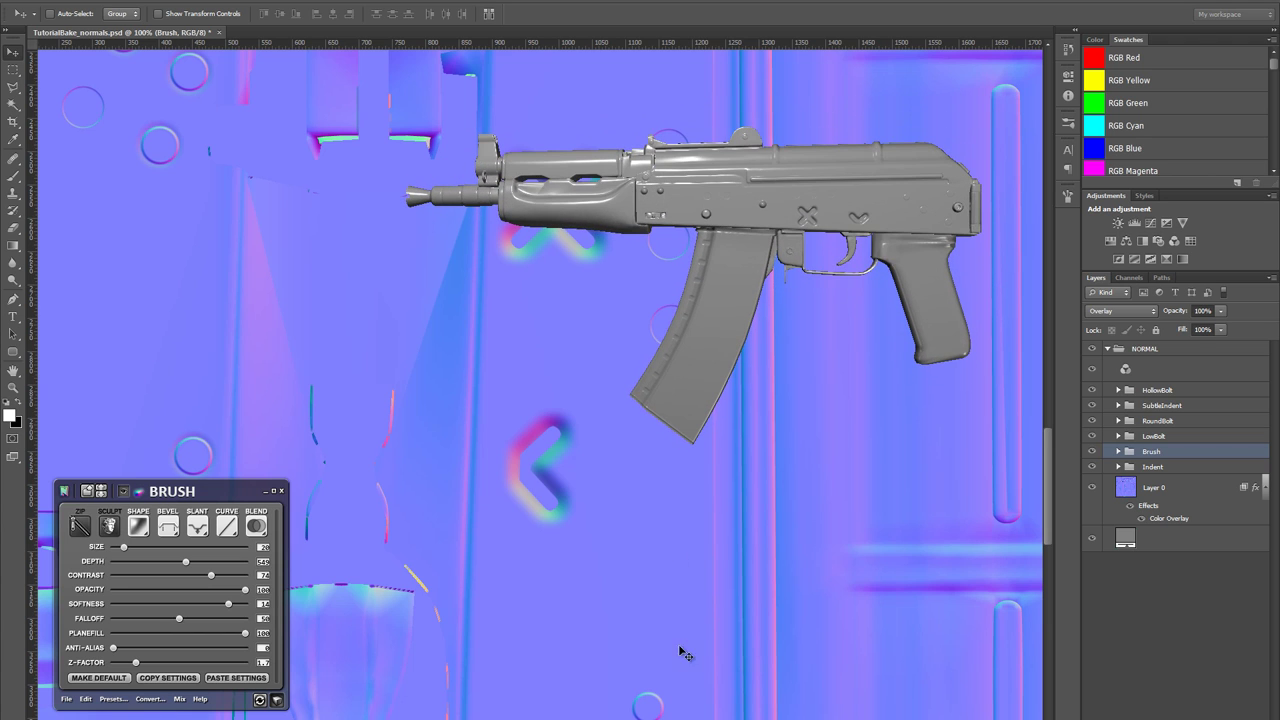
key("alt+Tab")
key("alt+Tab")
left_click_drag(571, 306, 493, 387)
left_click_drag(790, 170, 963, 151)
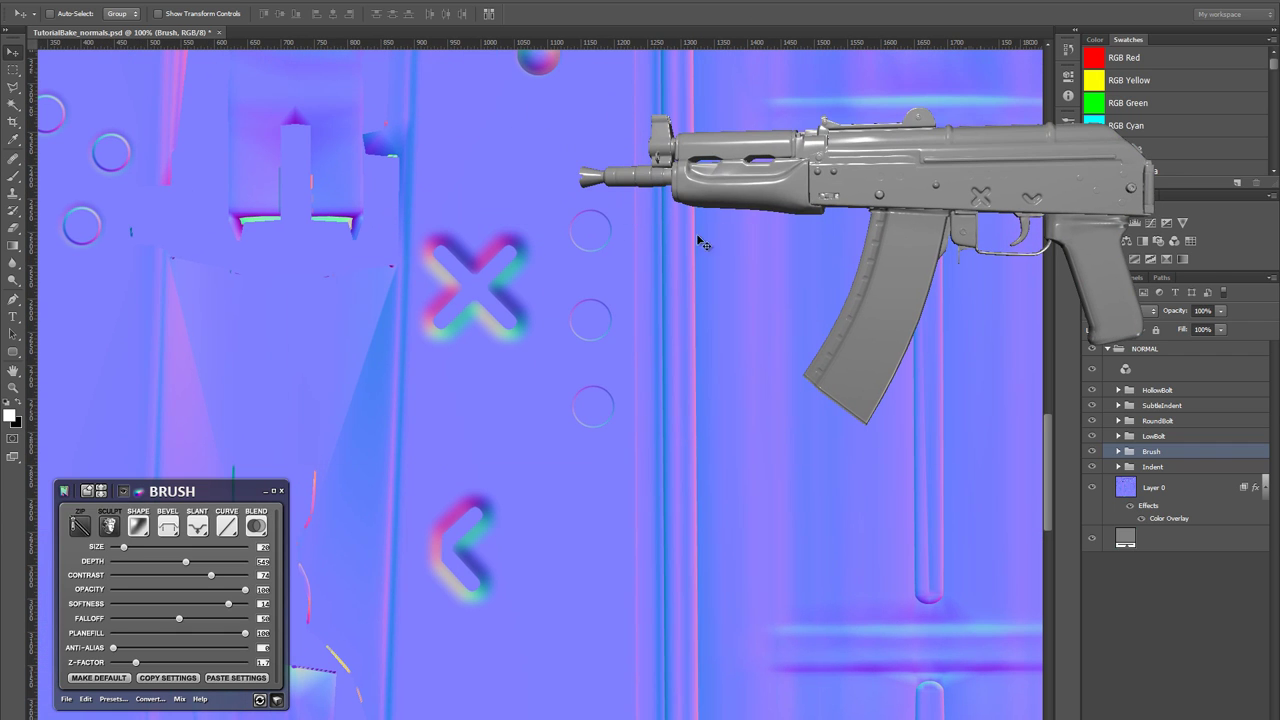
- Consult the reference photo, reopen the sculpt layer, duplicate the V indent above the X and deselect it
key("alt+Tab")
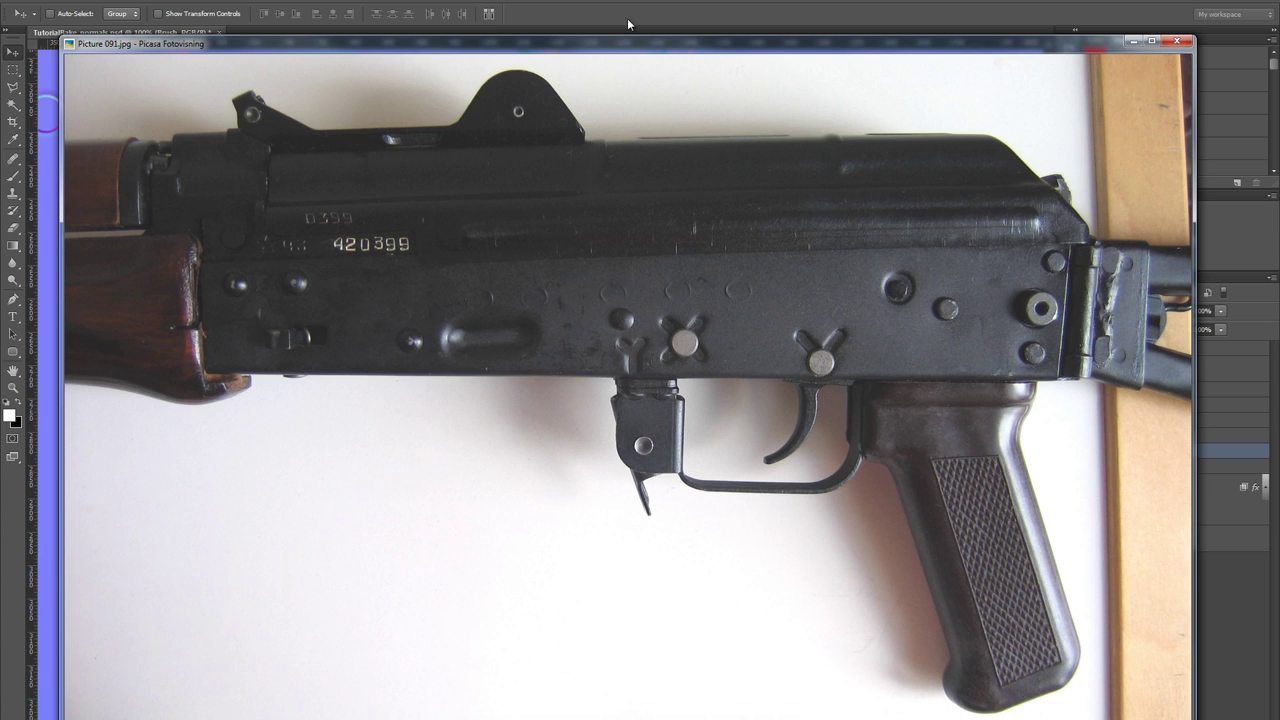
key("alt+Tab")
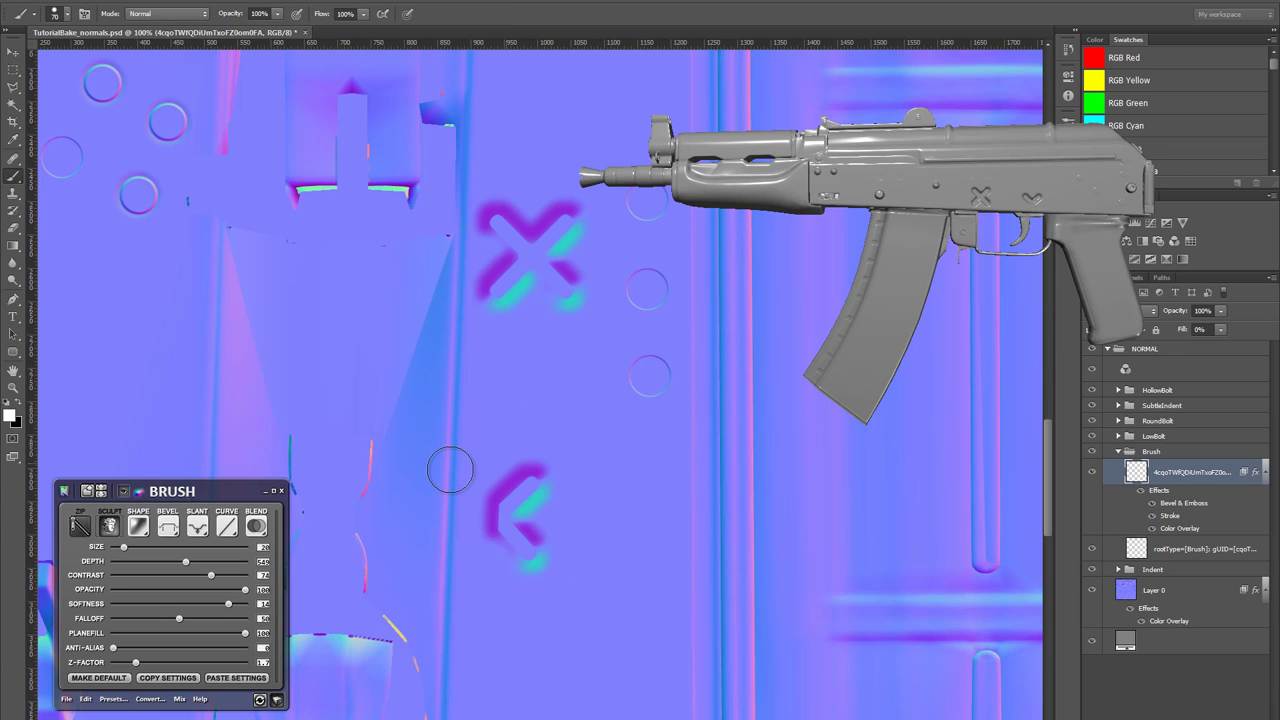
left_click_drag(498, 481, 525, 401)
key("m")
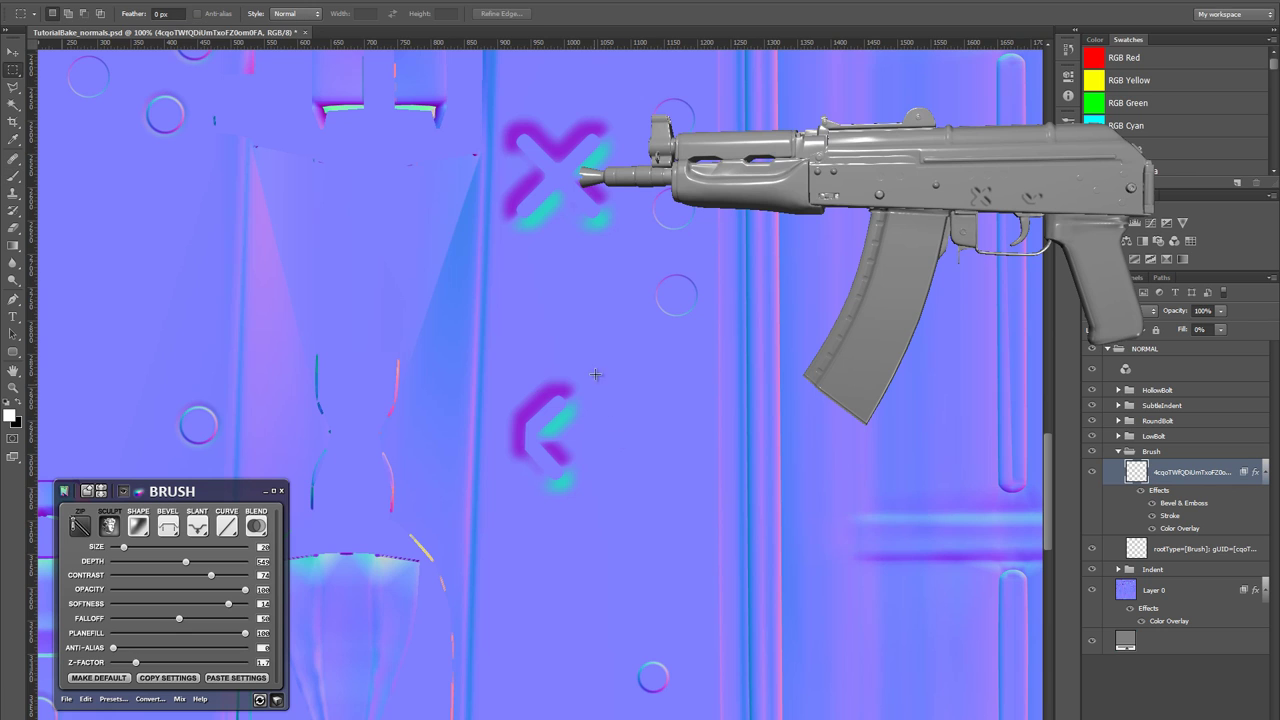
mouse_move(619, 352)
left_mouse_down()
mouse_move(406, 510)
mouse_move(446, 543)
left_mouse_up()
left_click_drag(531, 321, 519, 408)
key("v")
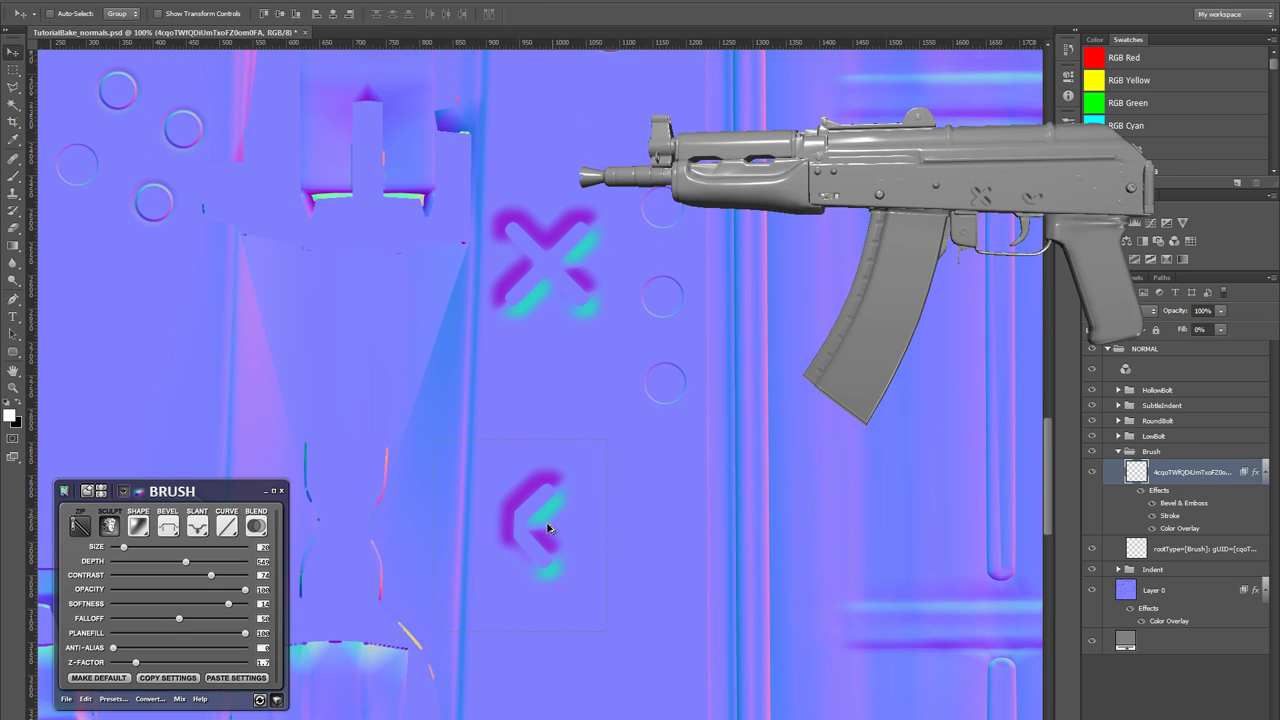
mouse_move(549, 526)
left_mouse_down()
mouse_move(591, 114)
mouse_move(569, 106)
left_mouse_up()
left_click_drag(521, 169, 464, 437)
key("z")
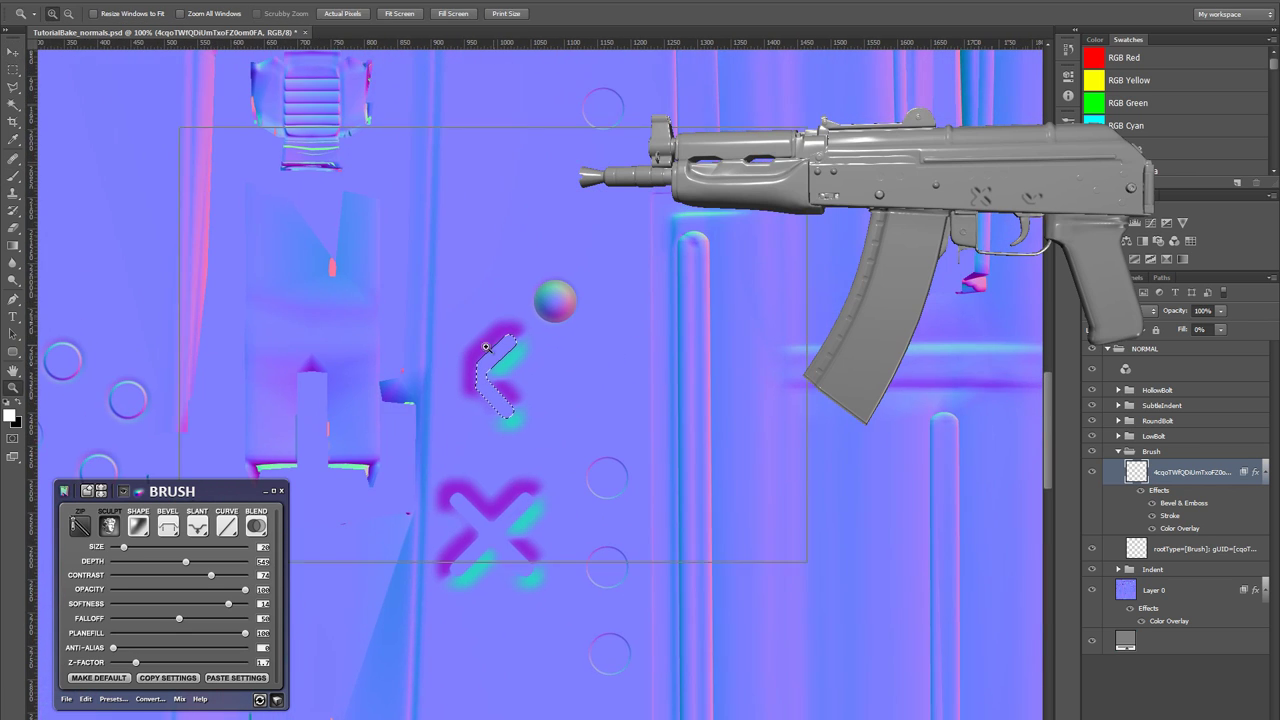
left_click(493, 346)
left_click(471, 338)
left_click_drag(467, 361, 517, 317)
left_click_drag(457, 581, 446, 371)
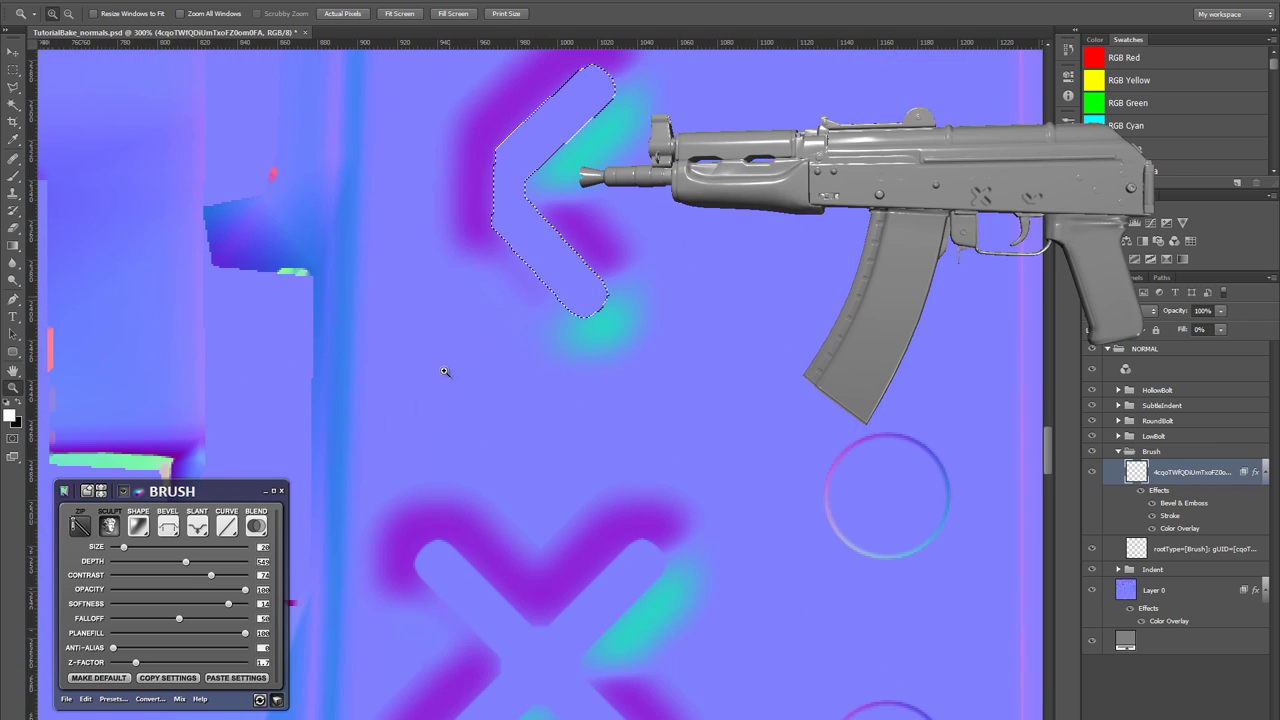
left_click(446, 423, "alt")
left_click_drag(471, 474, 483, 426)
key("ctrl+d")
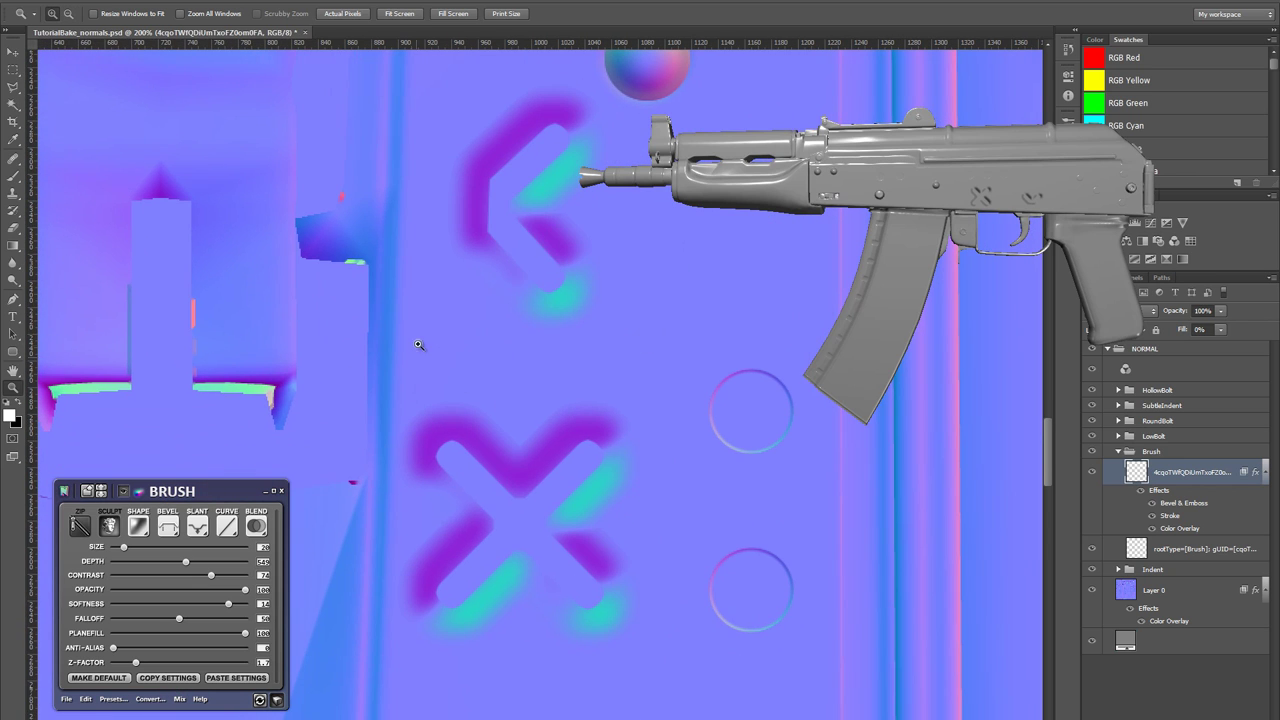
- Lasso one arm of the X indent and place a duplicate of it beside the tip of the upper V
left_click(87, 491)
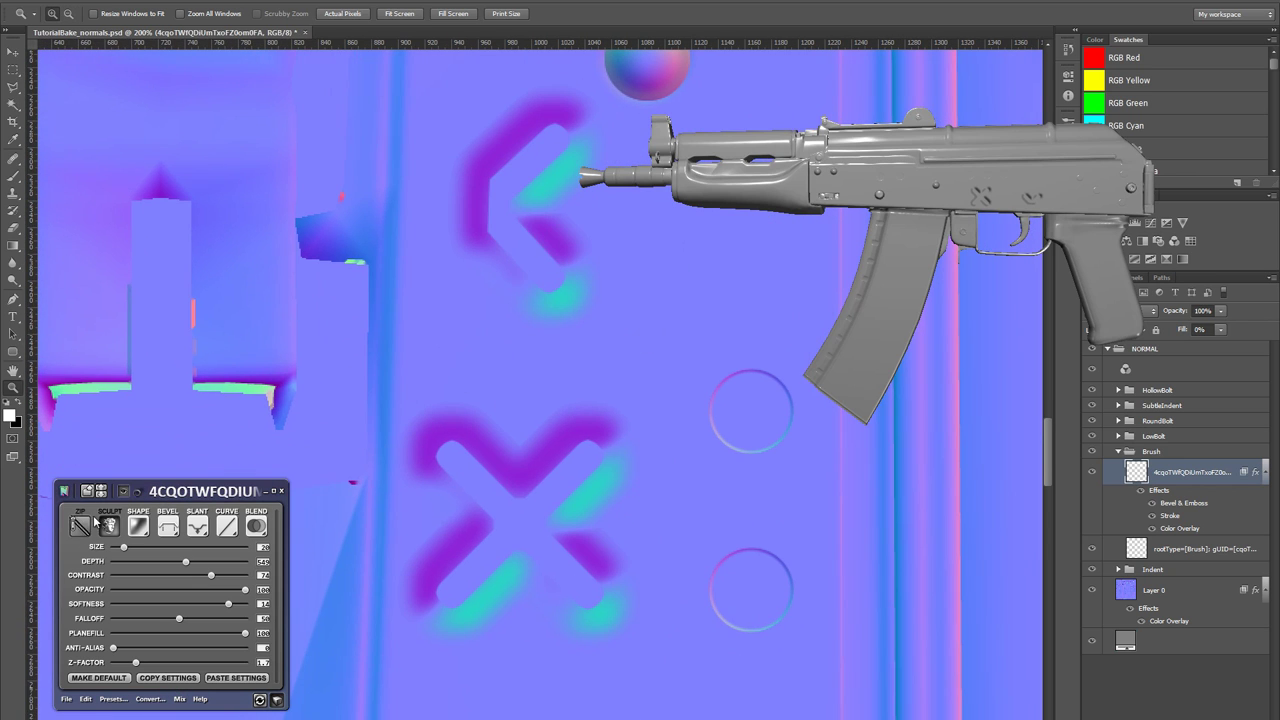
left_click(13, 88)
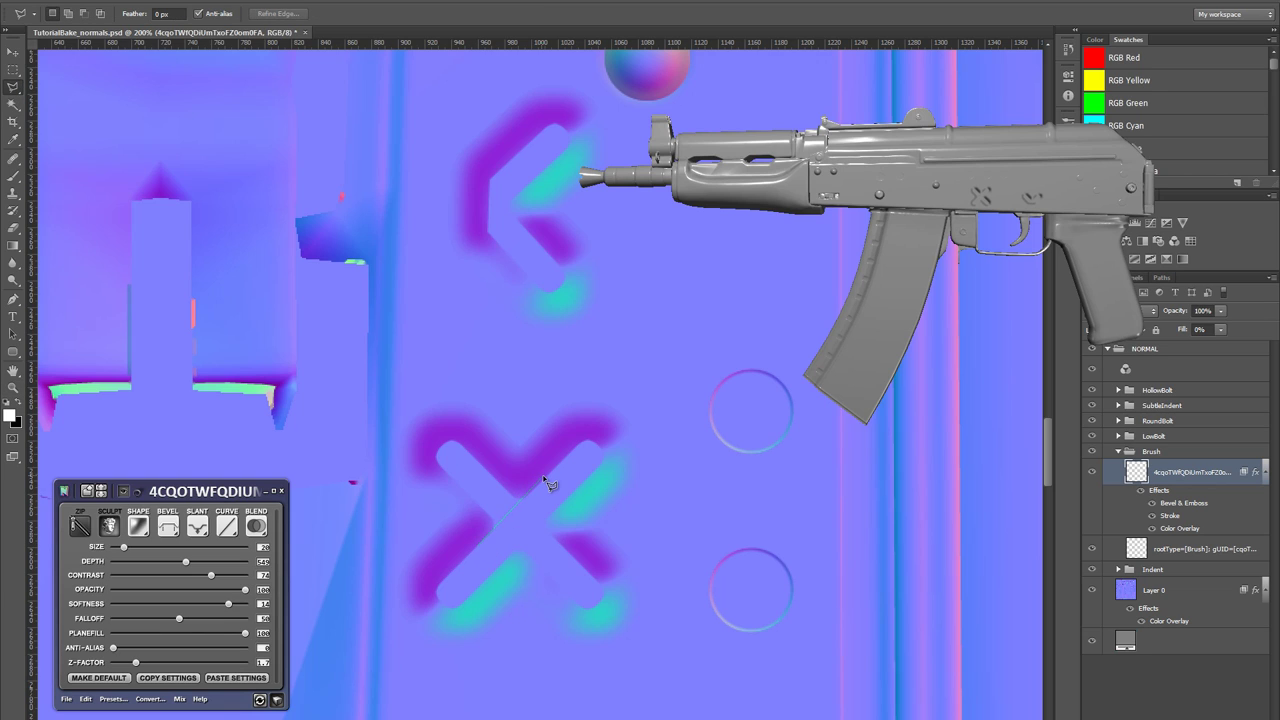
left_click(481, 358)
left_click(334, 416)
left_click(392, 513)
left_click(476, 547)
key("v")
mouse_move(476, 476)
left_mouse_down()
mouse_move(382, 219)
mouse_move(437, 185)
left_mouse_up()
- Rotate the duplicated arm by -45 degrees, fit it against the V's tip to form a Y-shaped indent, and deselect
key("ctrl+t")
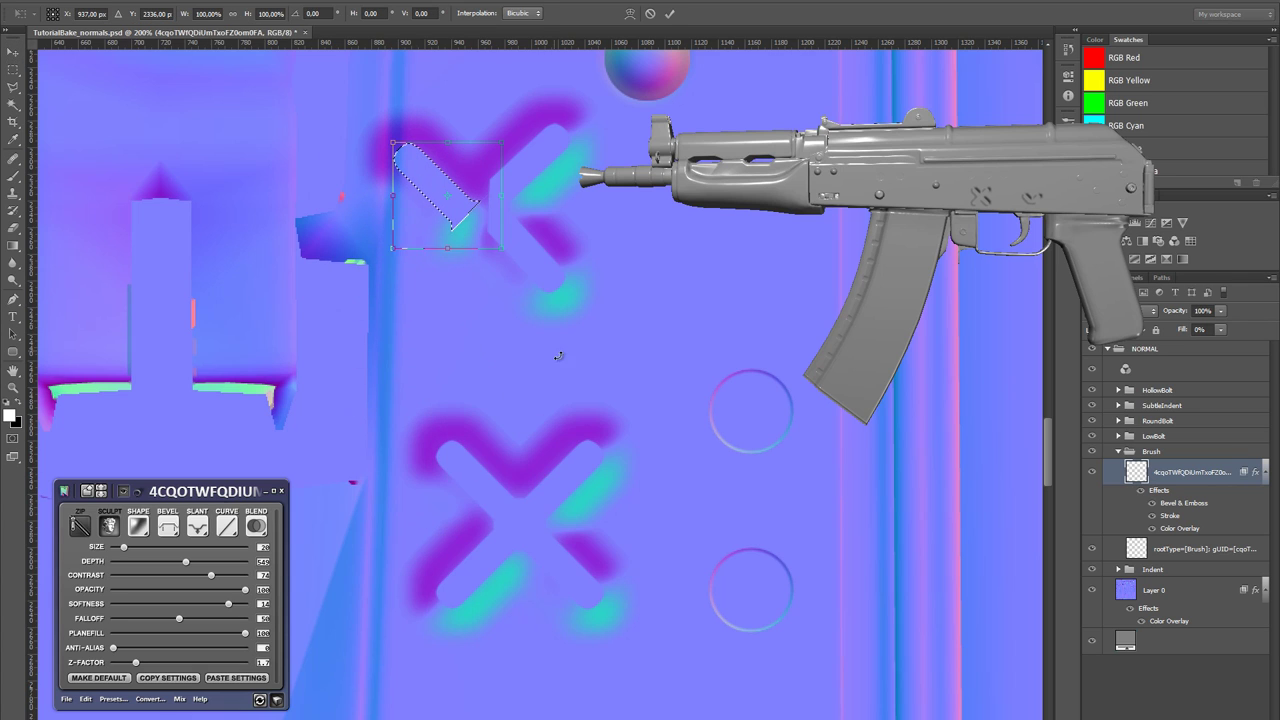
left_click_drag(558, 356, 568, 255)
left_click_drag(558, 318, 634, 130)
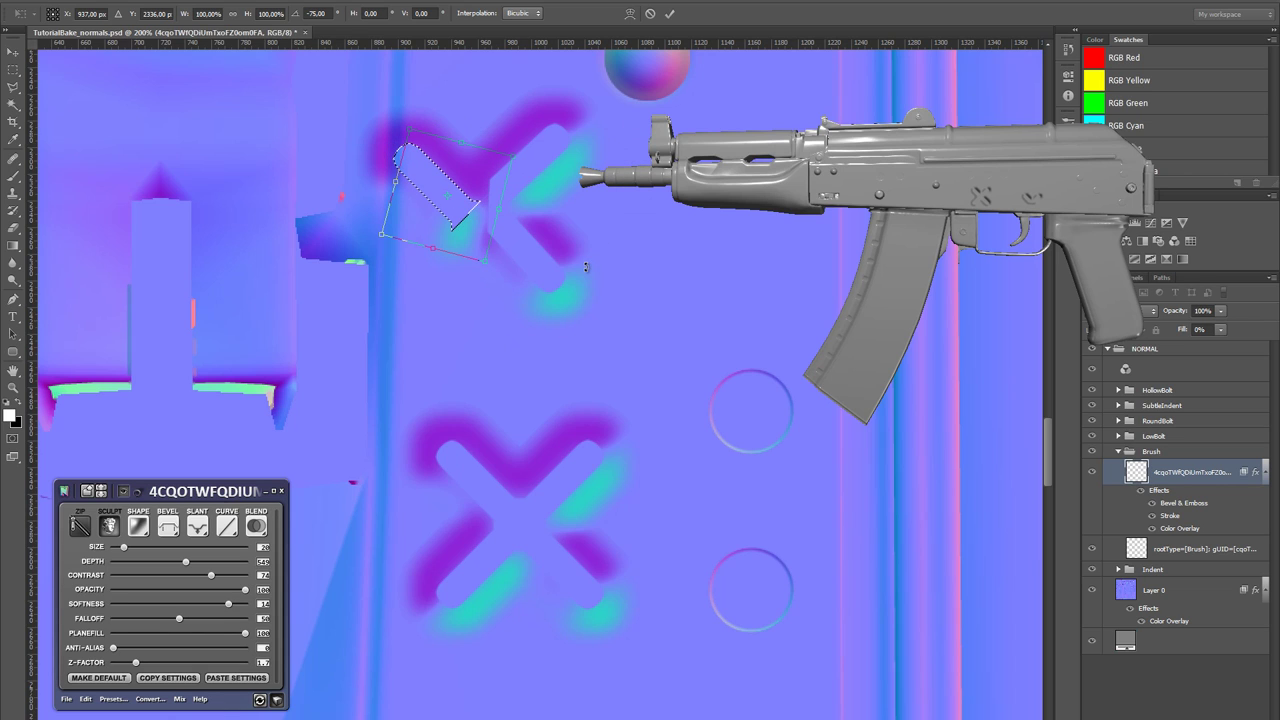
left_click_drag(586, 266, 482, 359)
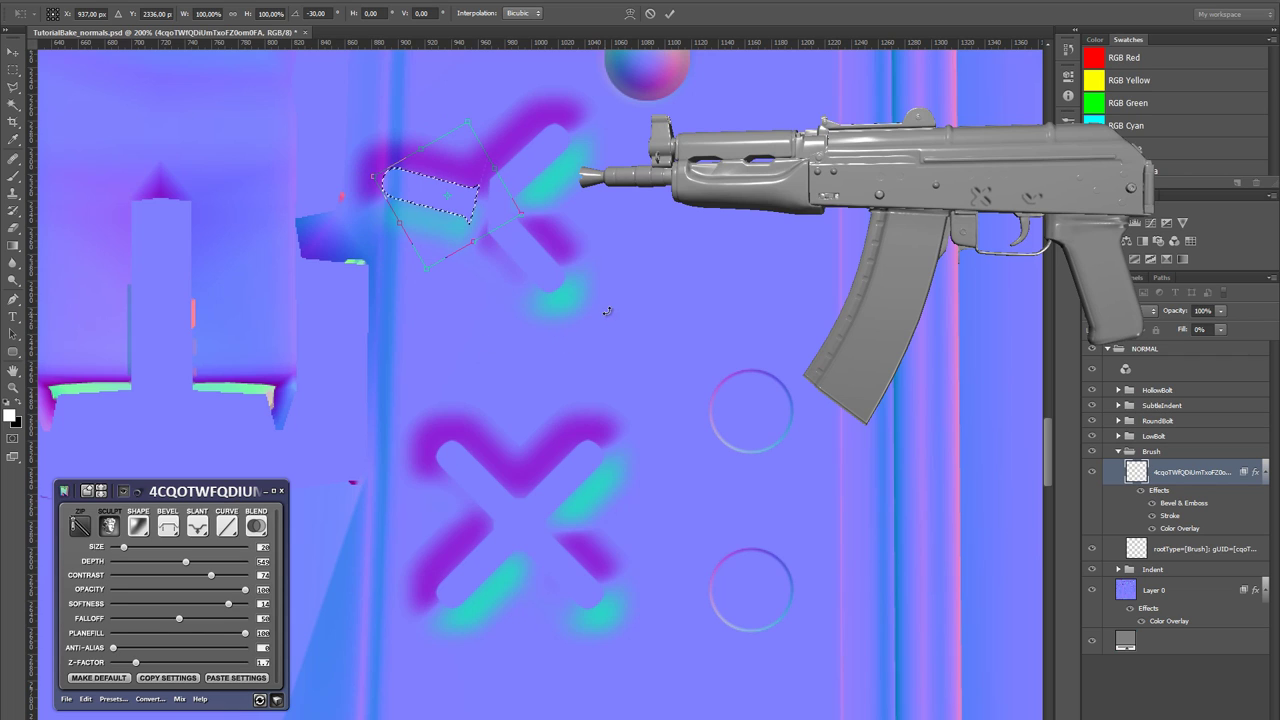
left_click_drag(607, 311, 624, 273)
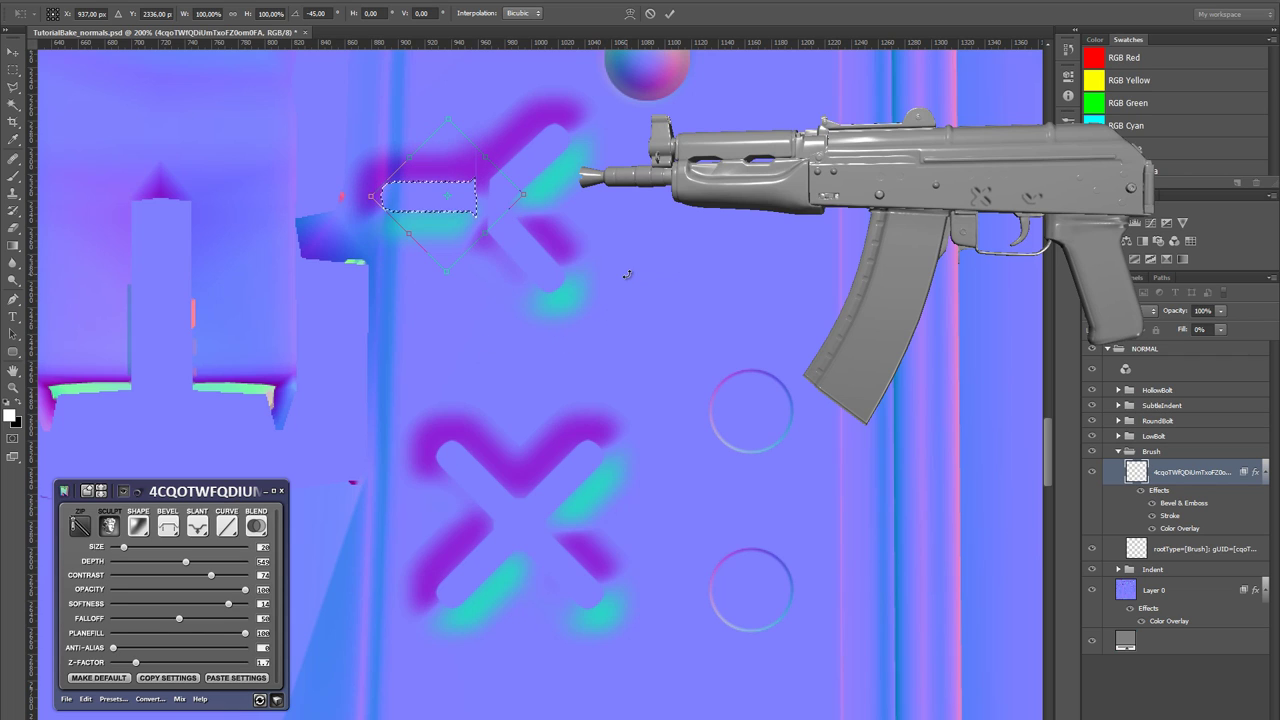
left_click_drag(446, 208, 453, 220)
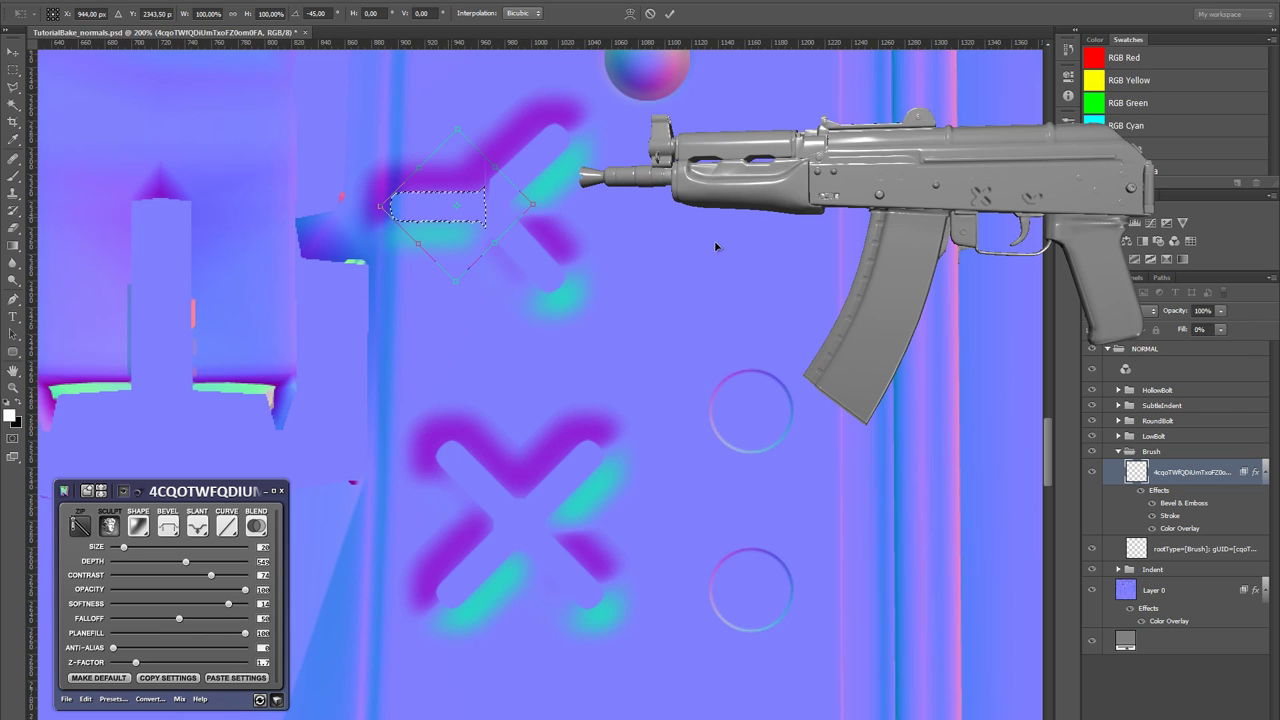
key("Up")
key("Right")
key("Up")
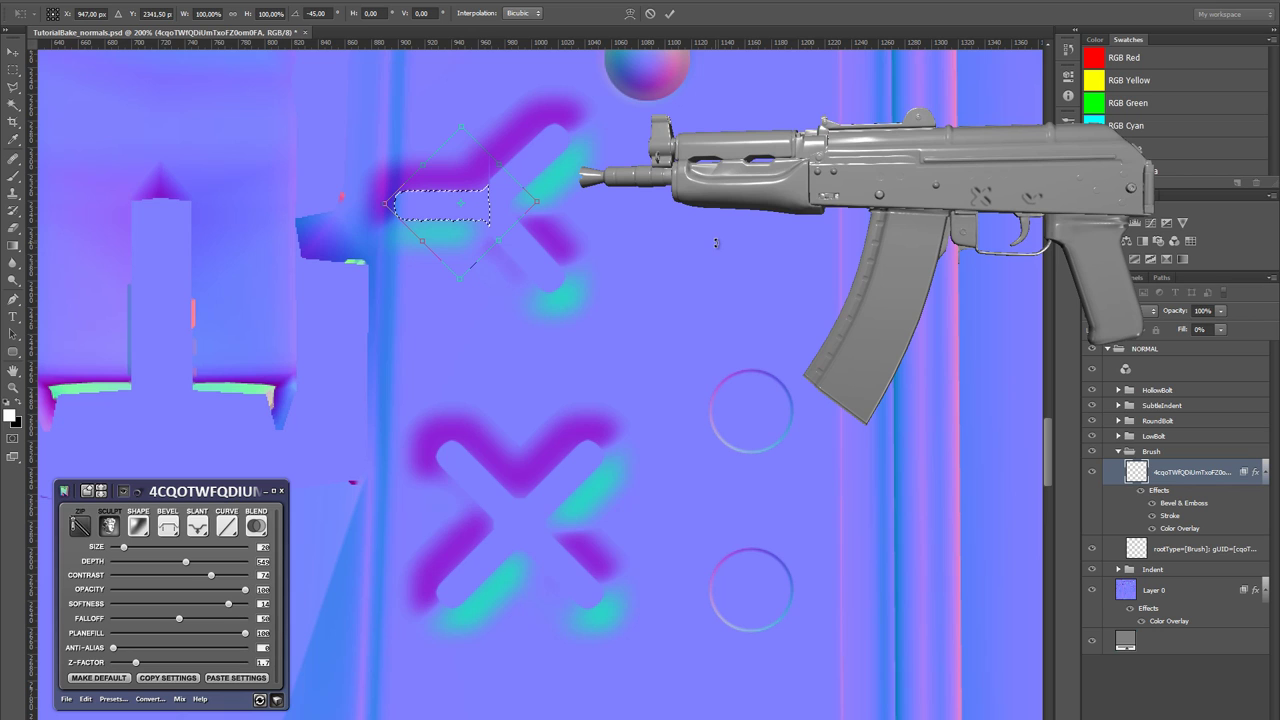
key("Return")
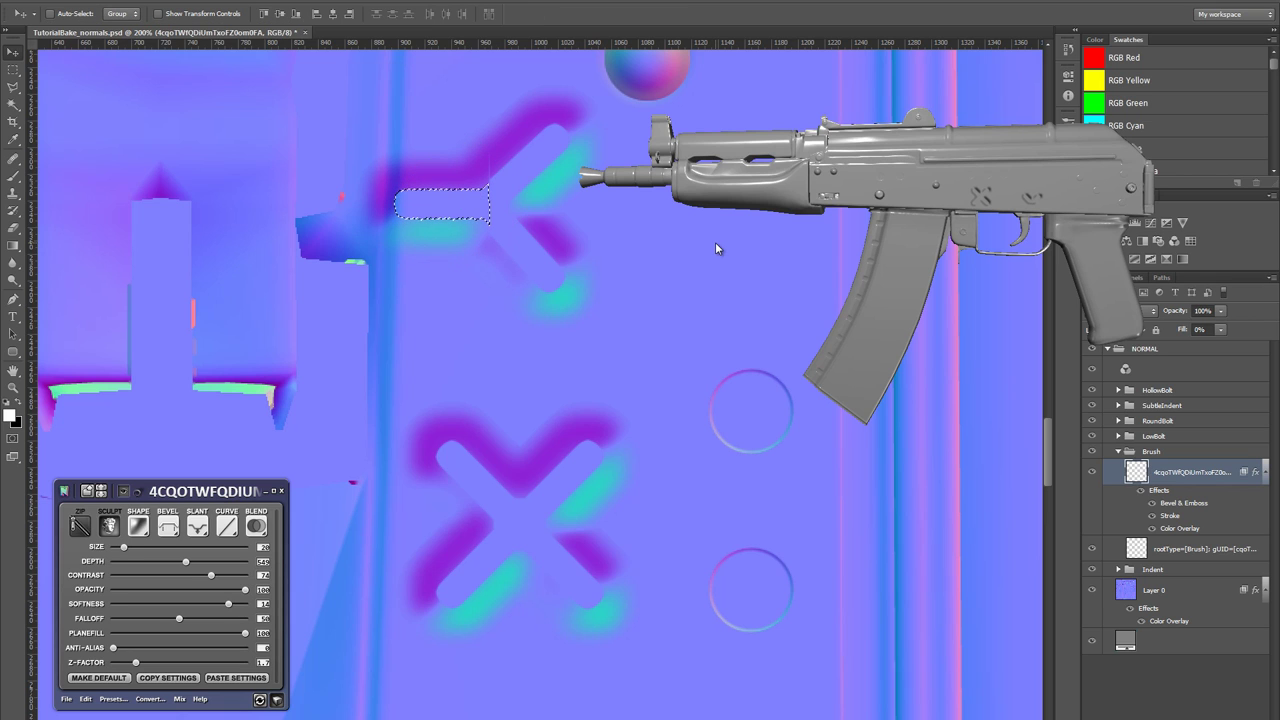
key("ctrl+d")
key("z")
left_click_drag(475, 150, 563, 263)
left_click_drag(434, 193, 476, 248)
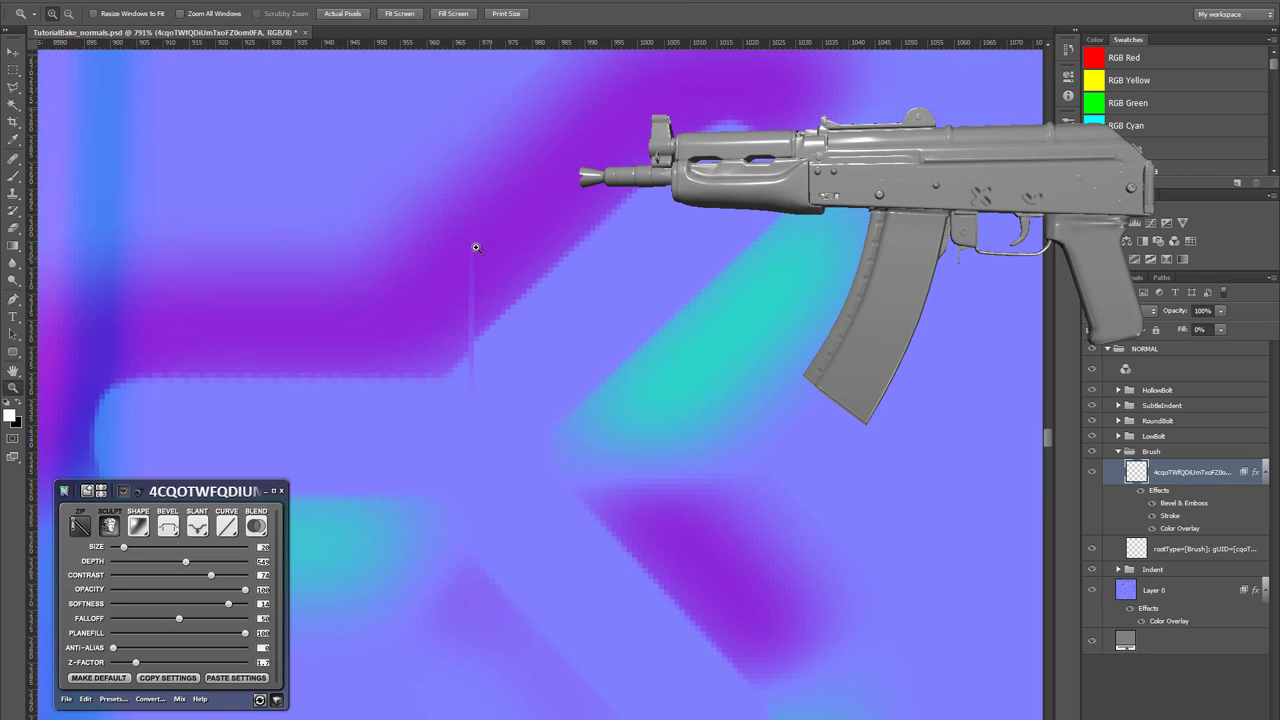
key("b")
key("bracketleft")
key("bracketleft")
key("bracketleft")
key("bracketleft")
key("bracketleft")
key("bracketleft")
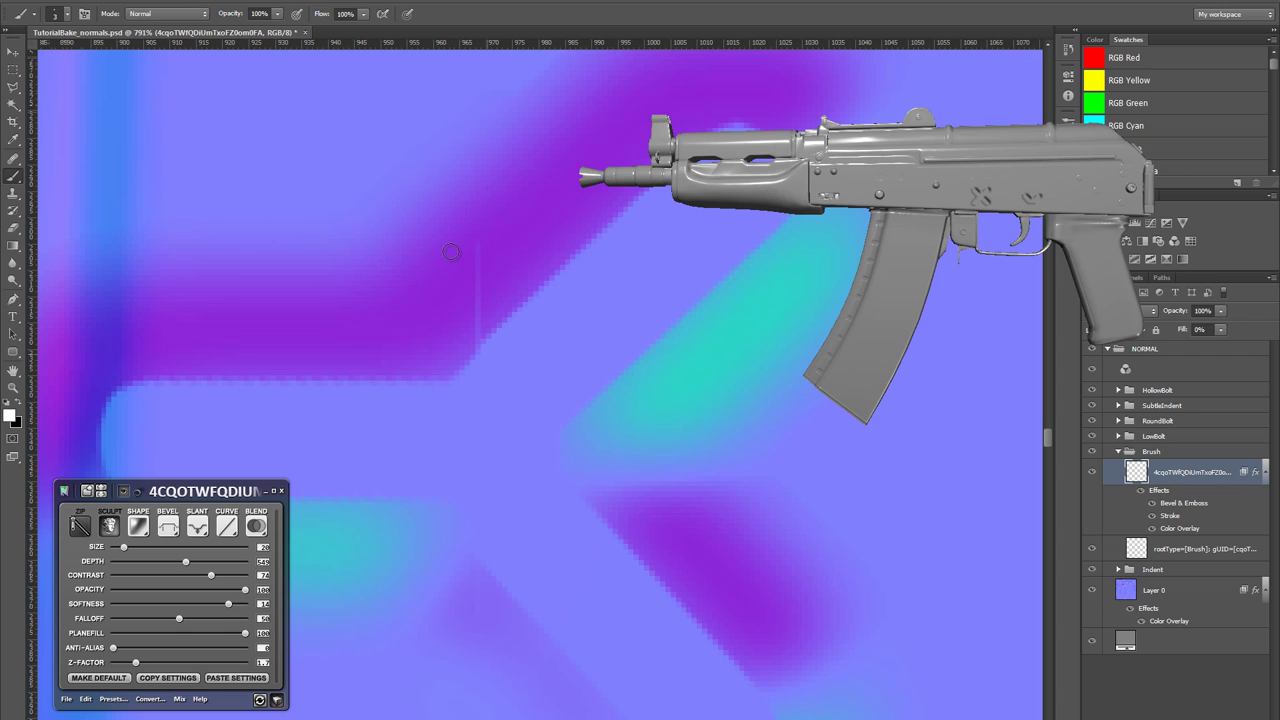
left_click_drag(452, 281, 449, 260)
- Erase the stray vertical line beside the Y indent's upper arm using a 5-pixel hard round eraser
key("e")
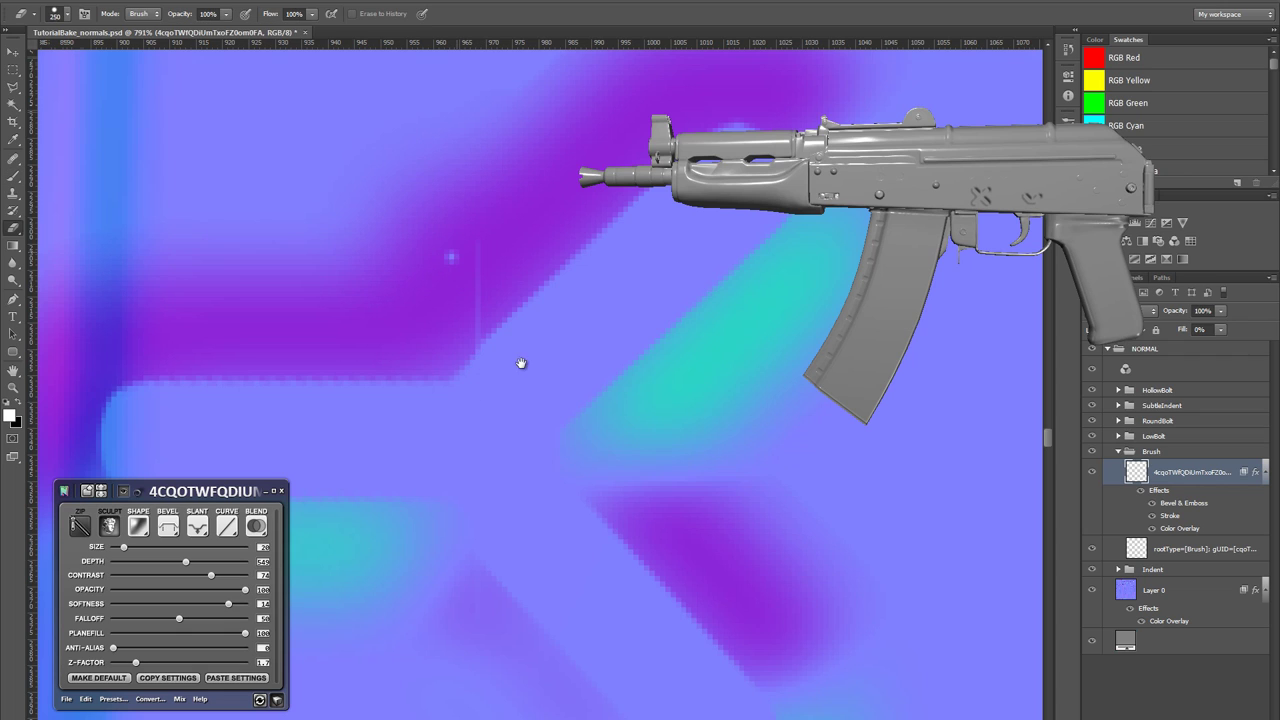
left_click_drag(519, 296, 537, 377)
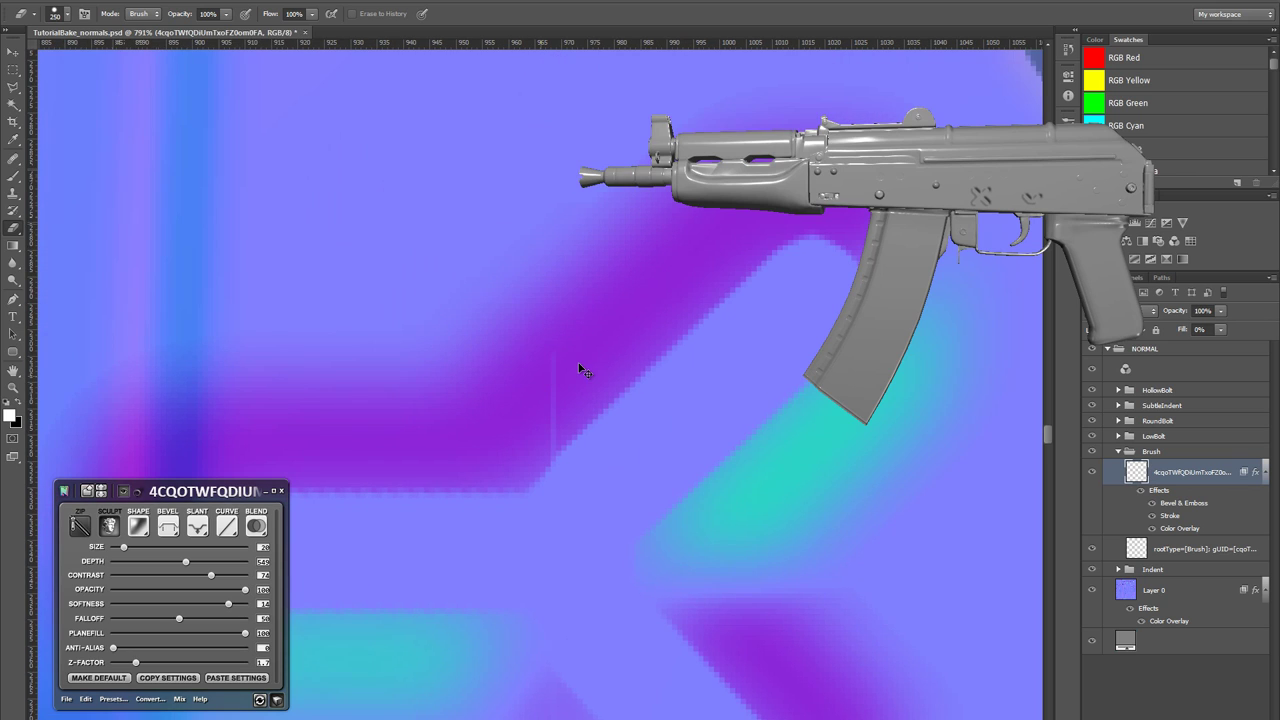
key("bracketleft")
key("bracketleft")
key("bracketleft")
key("bracketleft")
key("bracketleft")
key("bracketleft")
key("bracketleft")
key("bracketleft")
key("bracketleft")
key("bracketleft")
key("bracketleft")
key("bracketleft")
key("bracketleft")
key("bracketleft")
key("bracketleft")
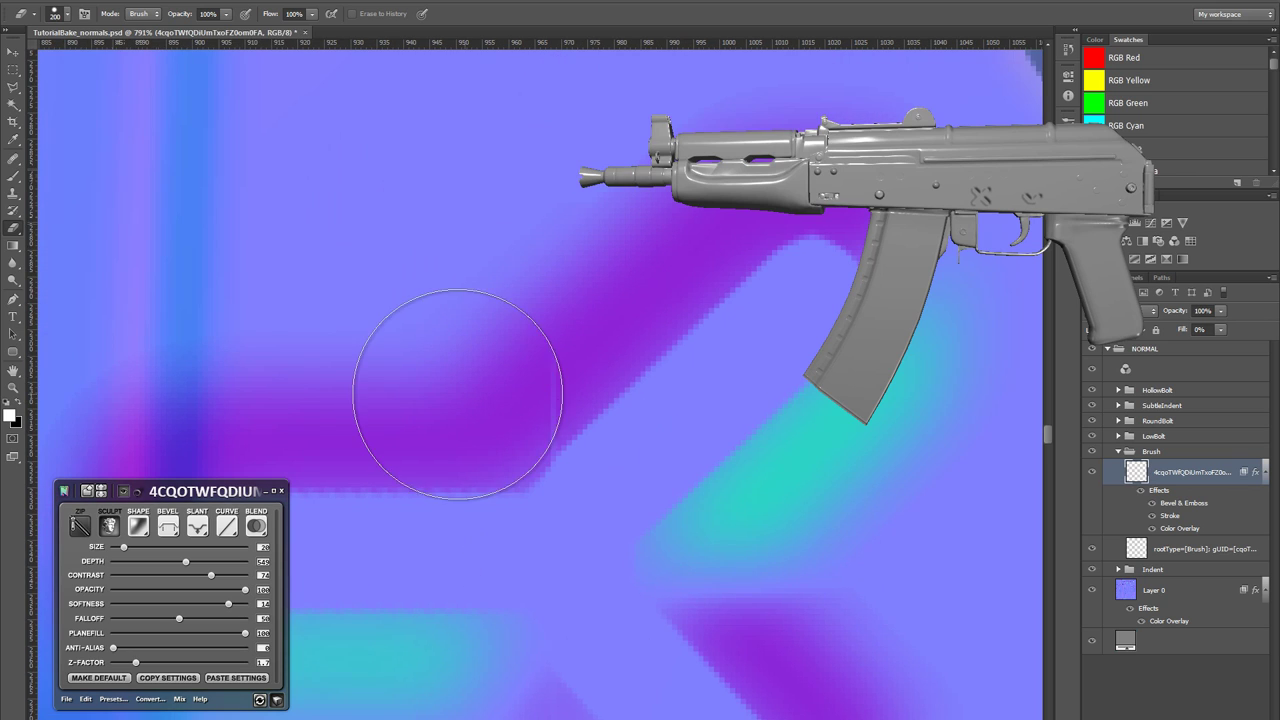
right_click(565, 330)
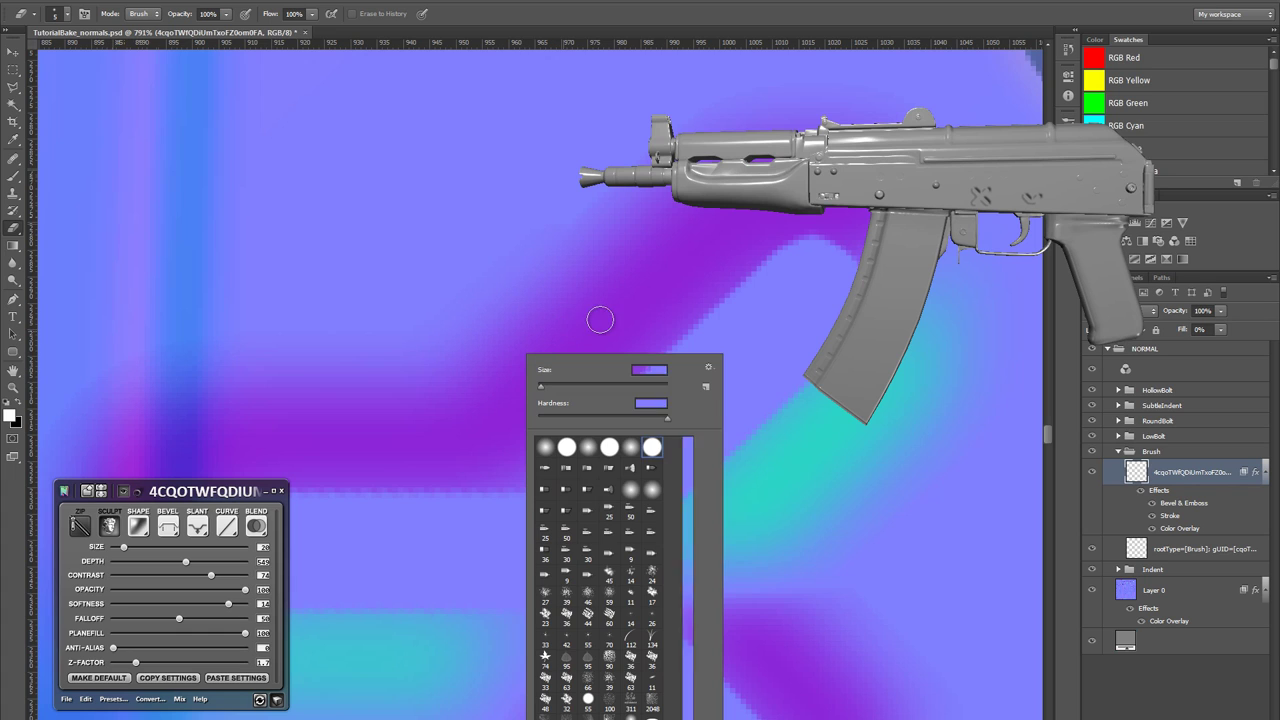
key("Escape")
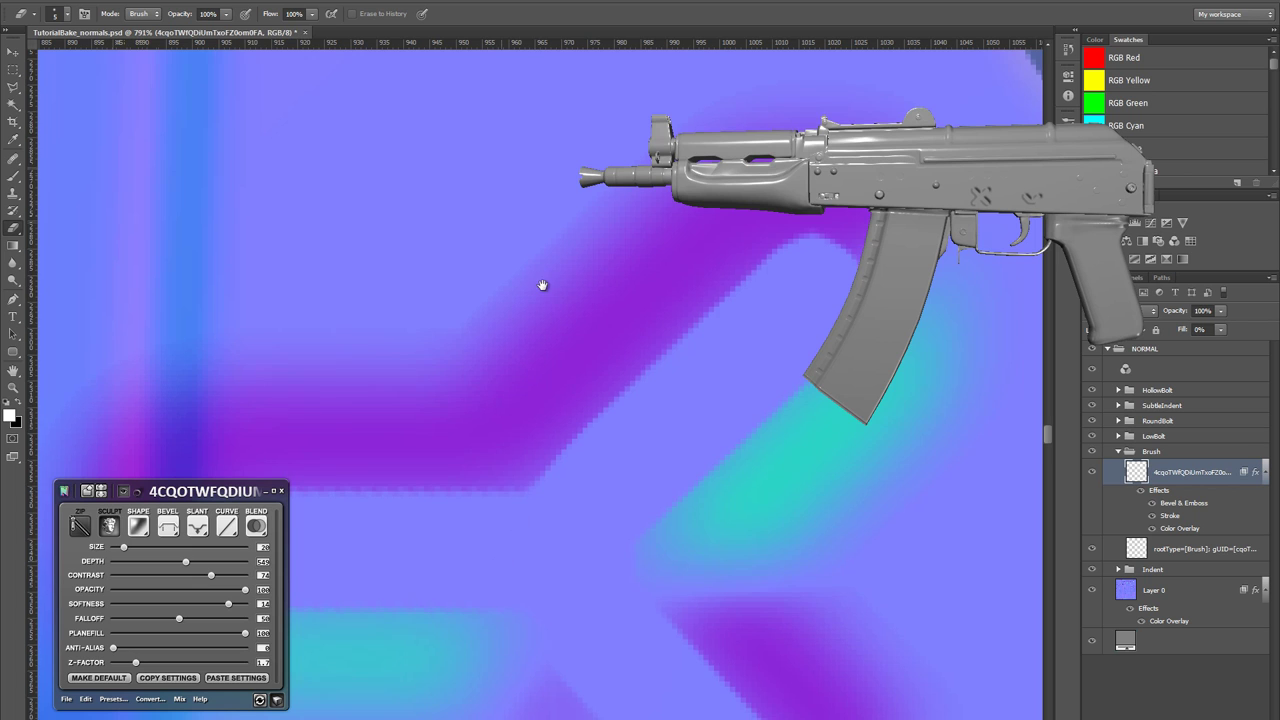
- Check the reference photo, lasso the Y indent's lower diagonal arm, nudge it to fit the junction, and deselect
scroll(543, 286, "down", 5)
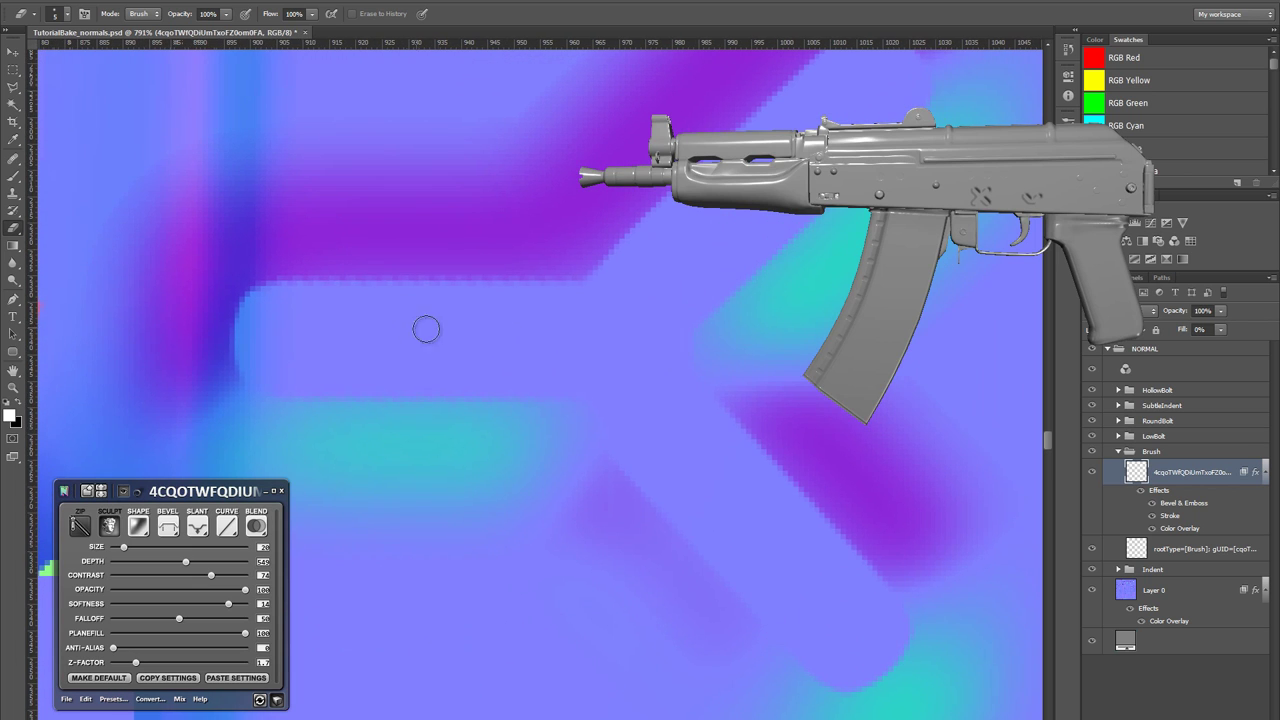
key("alt+Tab")
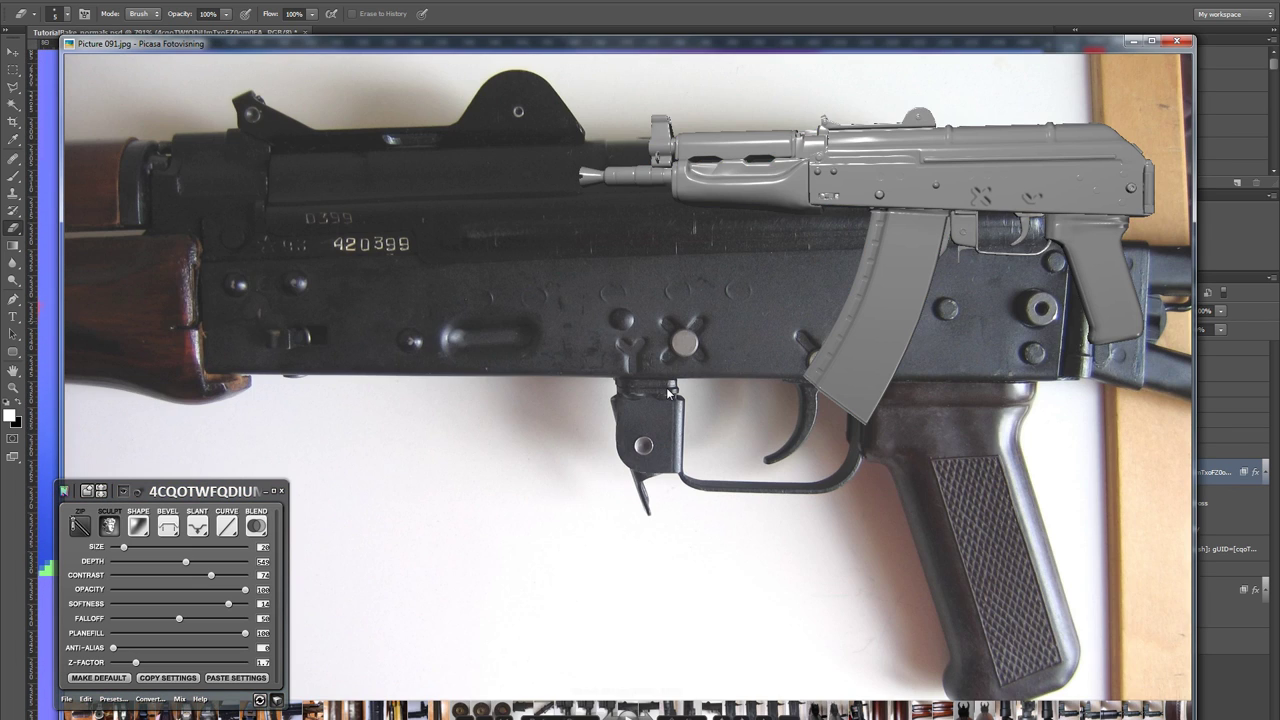
key("alt+Tab")
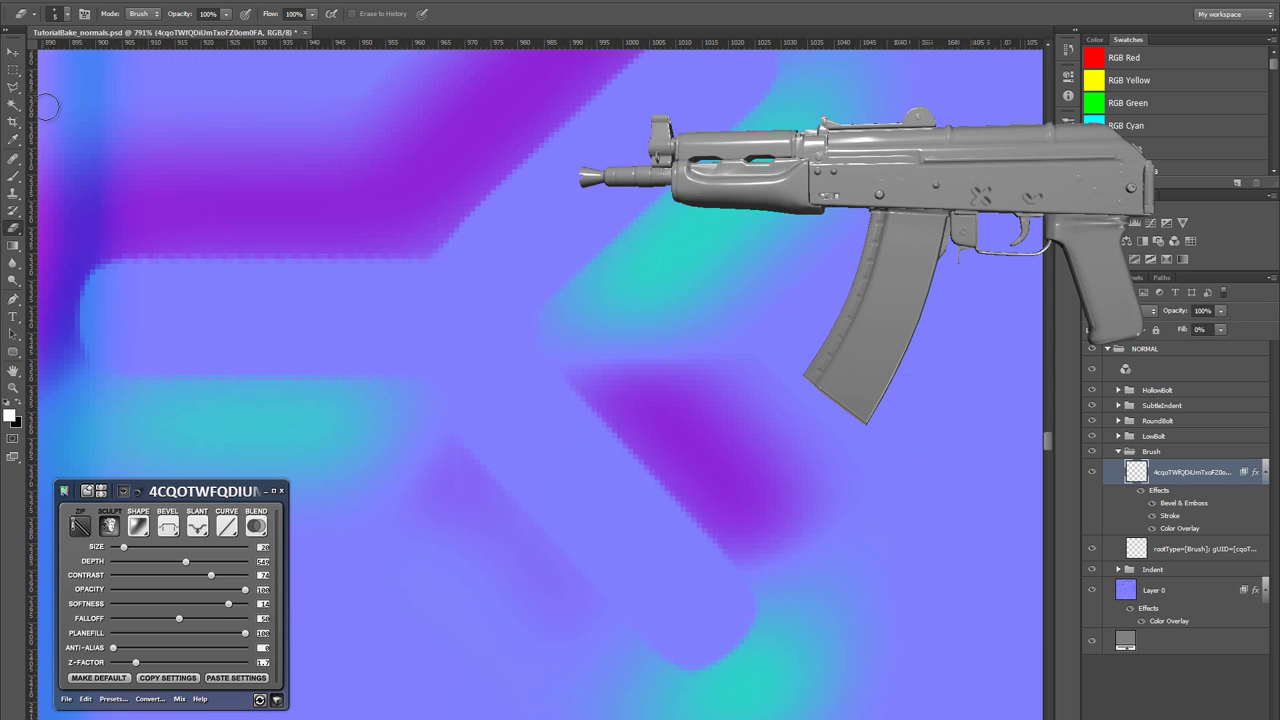
left_click(13, 87)
left_click_drag(742, 639, 716, 535)
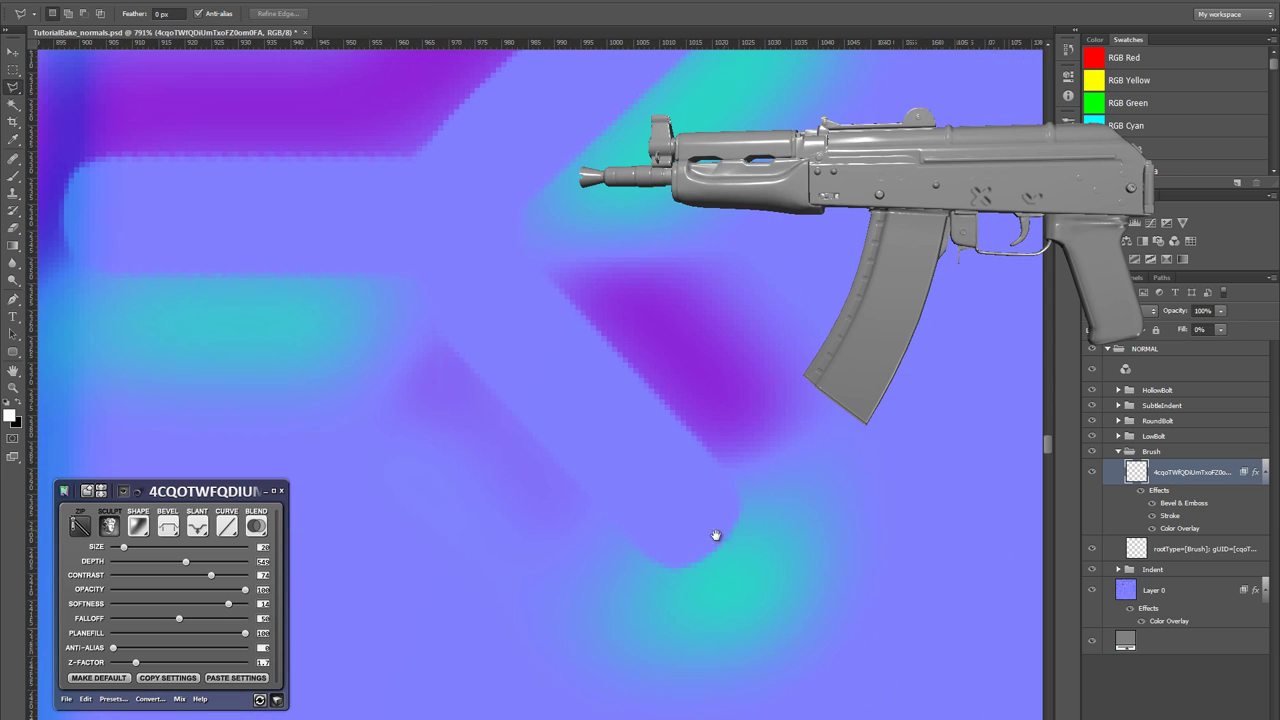
left_click(562, 610)
left_click(810, 676)
left_click(862, 688)
left_click(878, 530)
left_click(800, 440)
left_click(680, 296)
left_click(590, 258)
left_click(412, 288)
double_click(478, 620)
mouse_move(505, 393)
left_mouse_down()
mouse_move(527, 519)
mouse_move(566, 491)
mouse_move(558, 464)
left_mouse_up()
key("v")
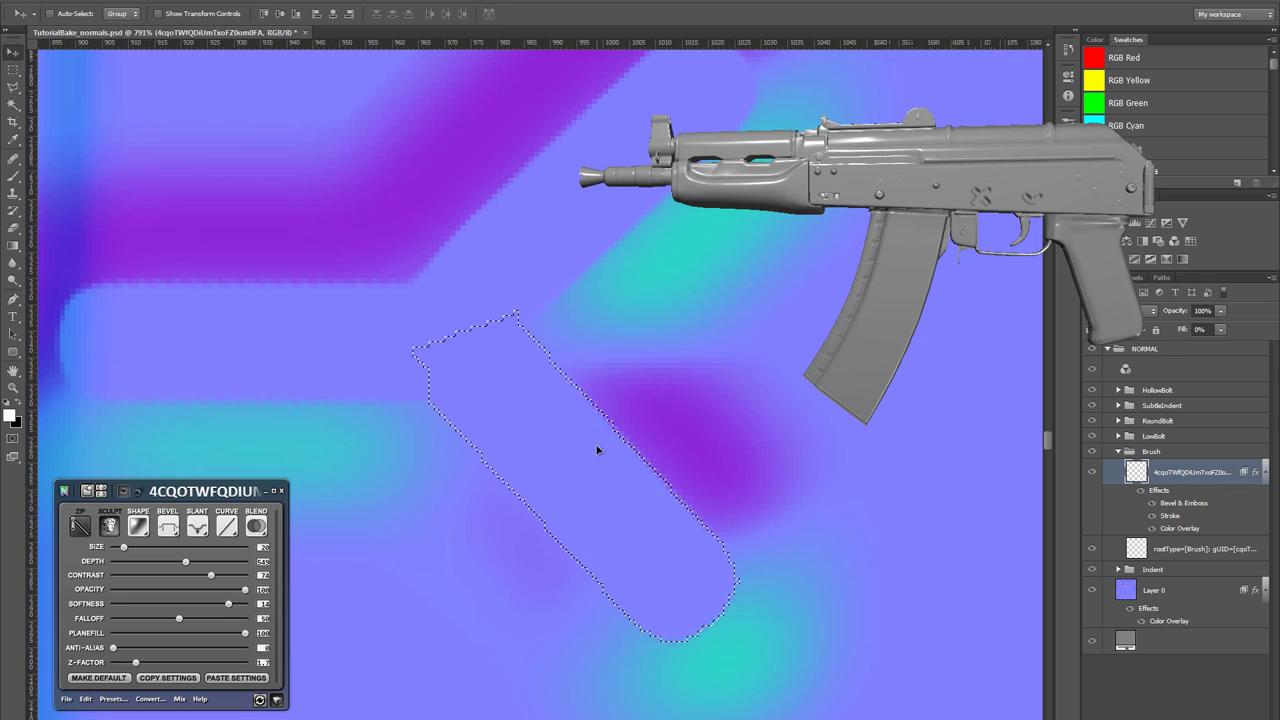
left_click_drag(565, 400, 558, 450)
key("ctrl+d")
- Lasso the Y indent's upper diagonal arm, nudge it slightly to match the lower arm, and deselect
left_click_drag(557, 374, 526, 440)
key("z")
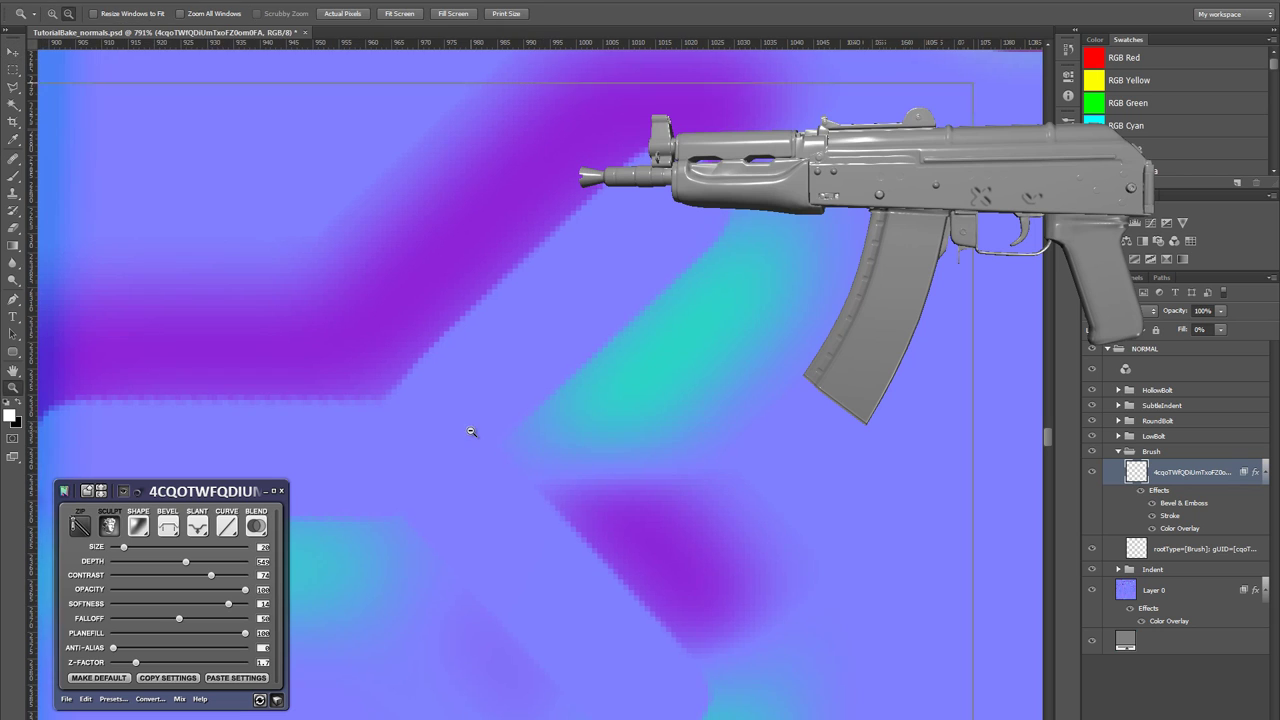
left_click(569, 443, "alt")
left_click(569, 443, "alt")
left_click(545, 443, "alt")
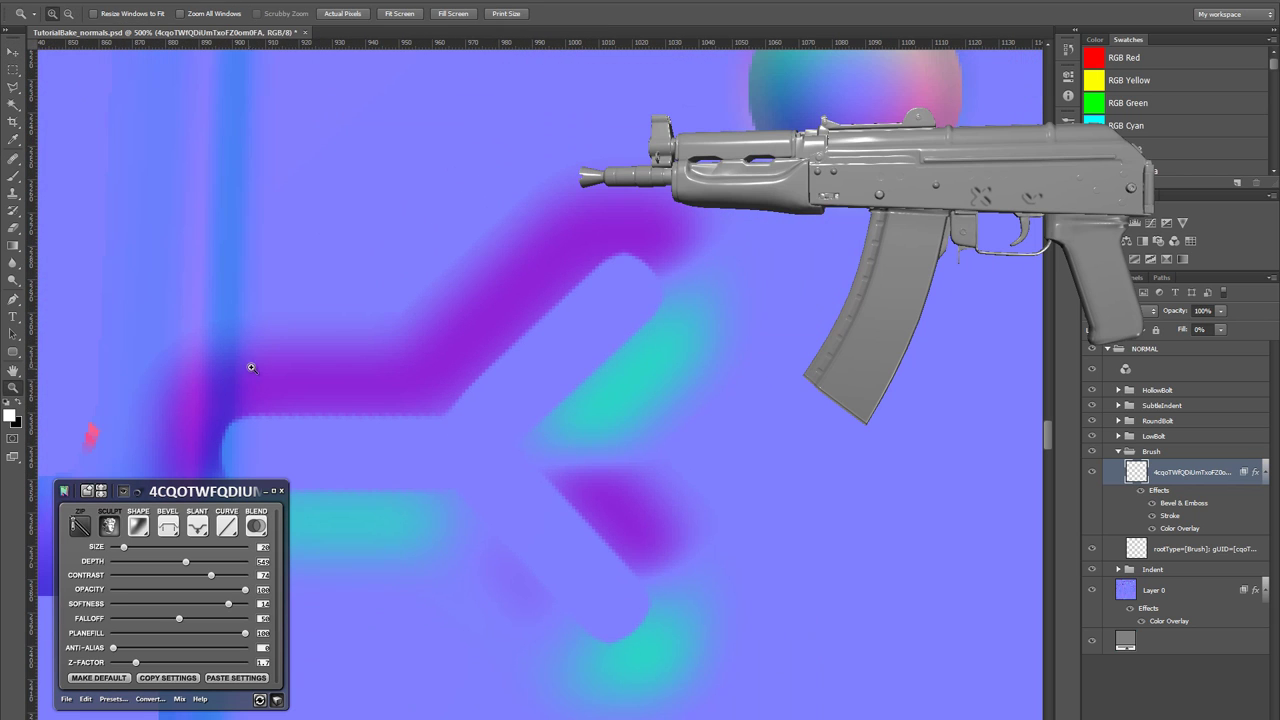
key("v")
left_click_drag(505, 405, 523, 403)
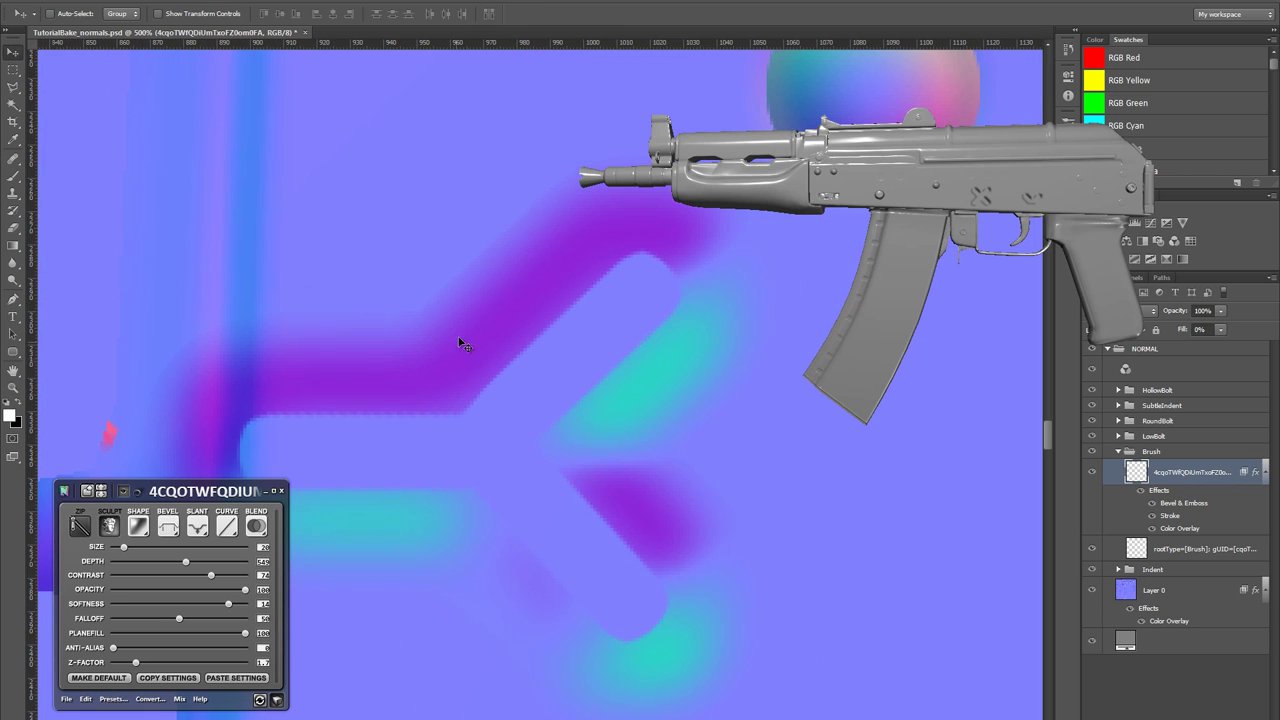
left_click(12, 87)
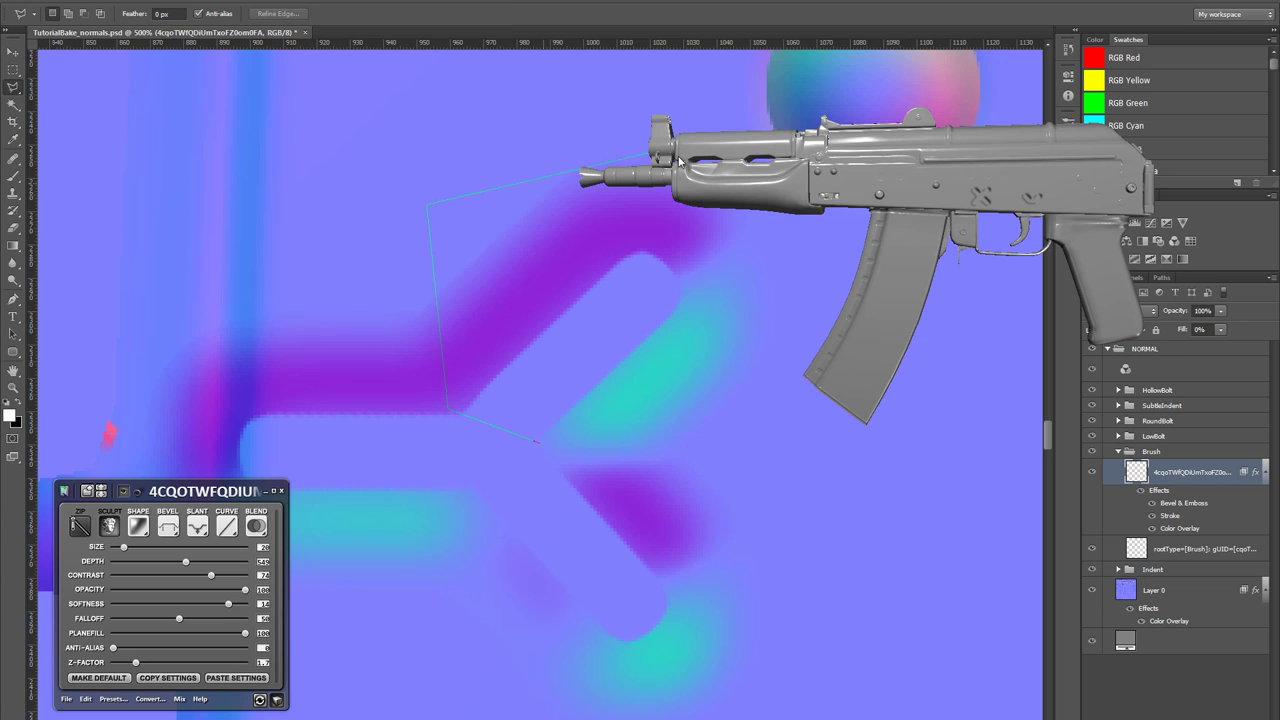
left_click(740, 121)
left_click(787, 356)
double_click(602, 449)
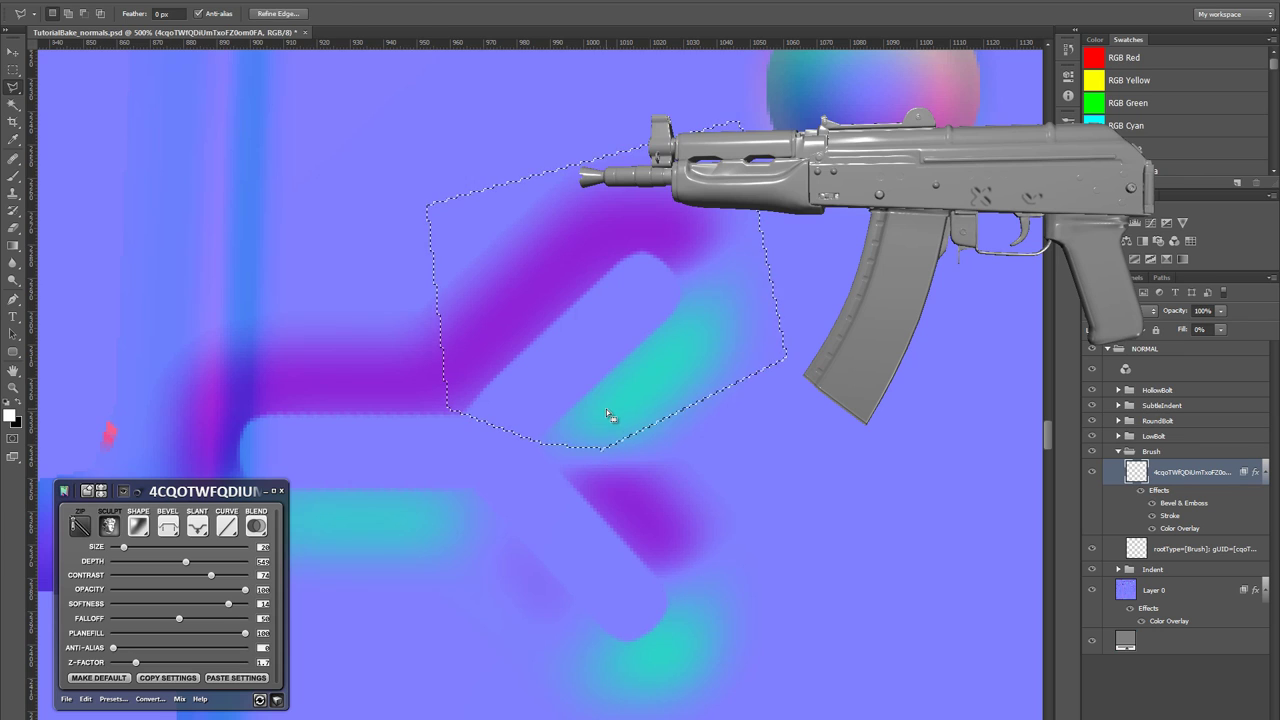
key("v")
key("ctrl+d")
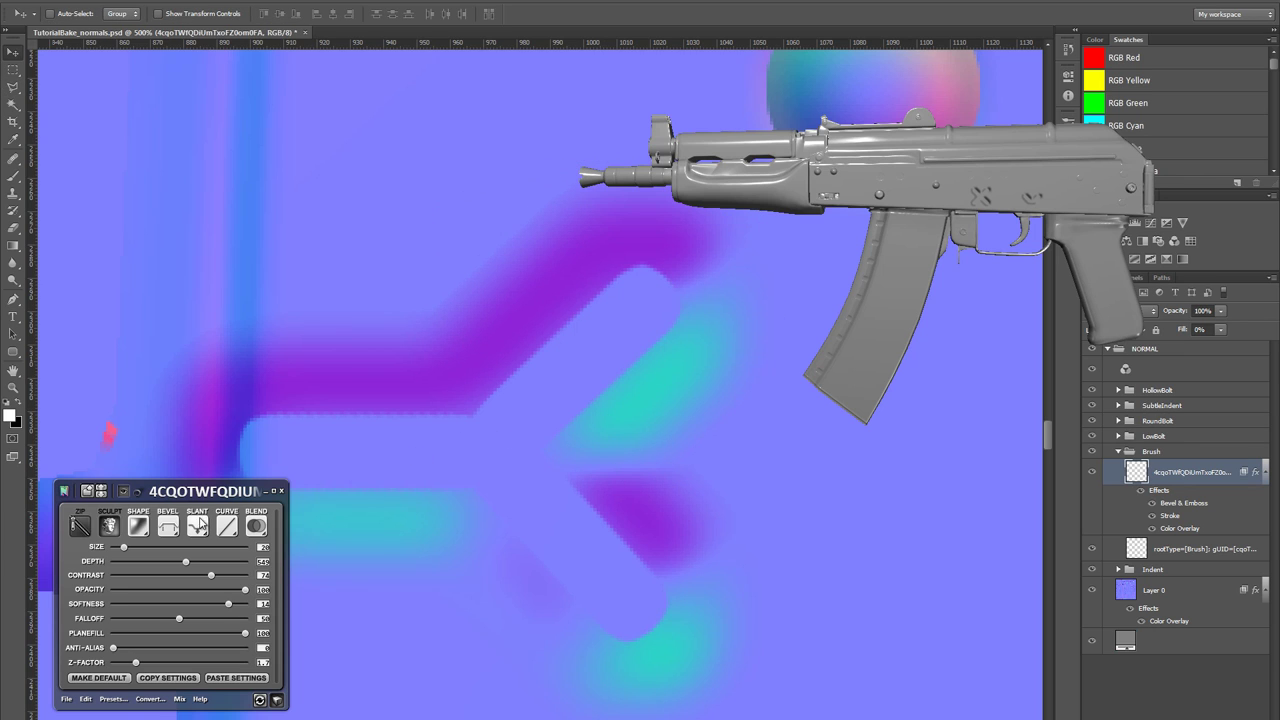
- Regenerate the sculpt to check the Y indent, reopen the sculpt layer and compare it with the reference photo
left_click(108, 528)
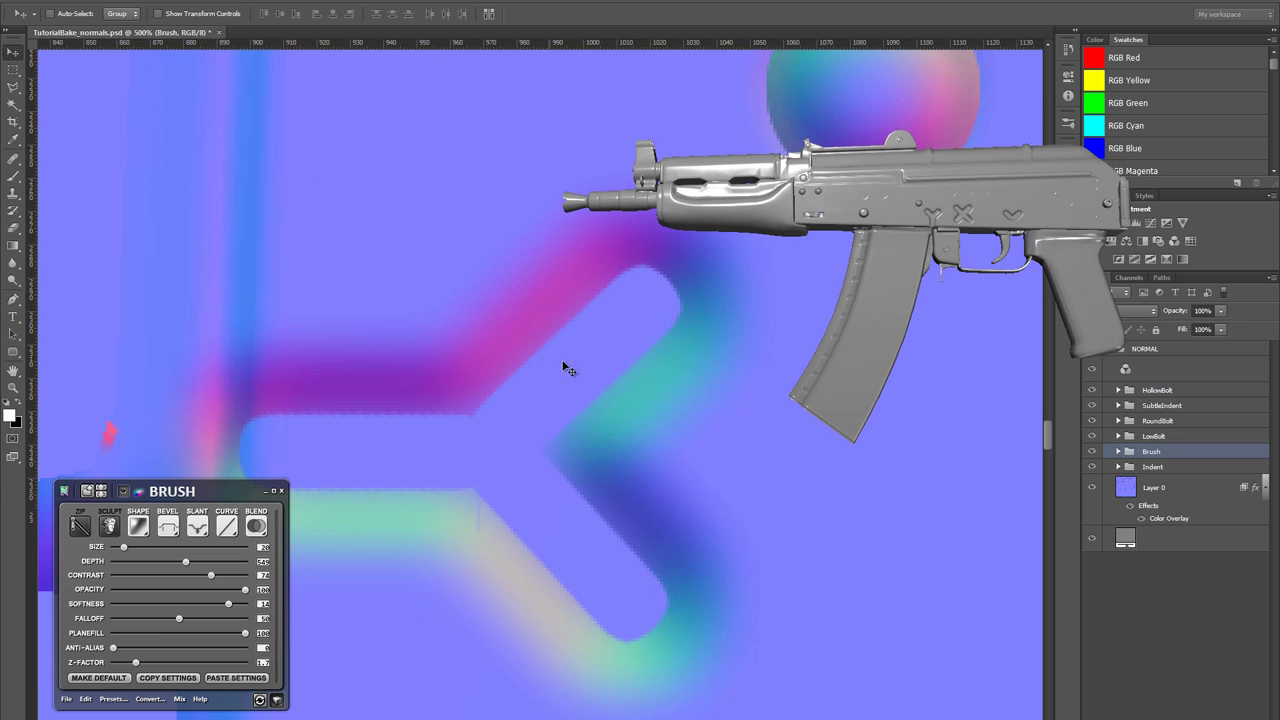
left_click_drag(576, 470, 601, 360)
left_click(108, 526)
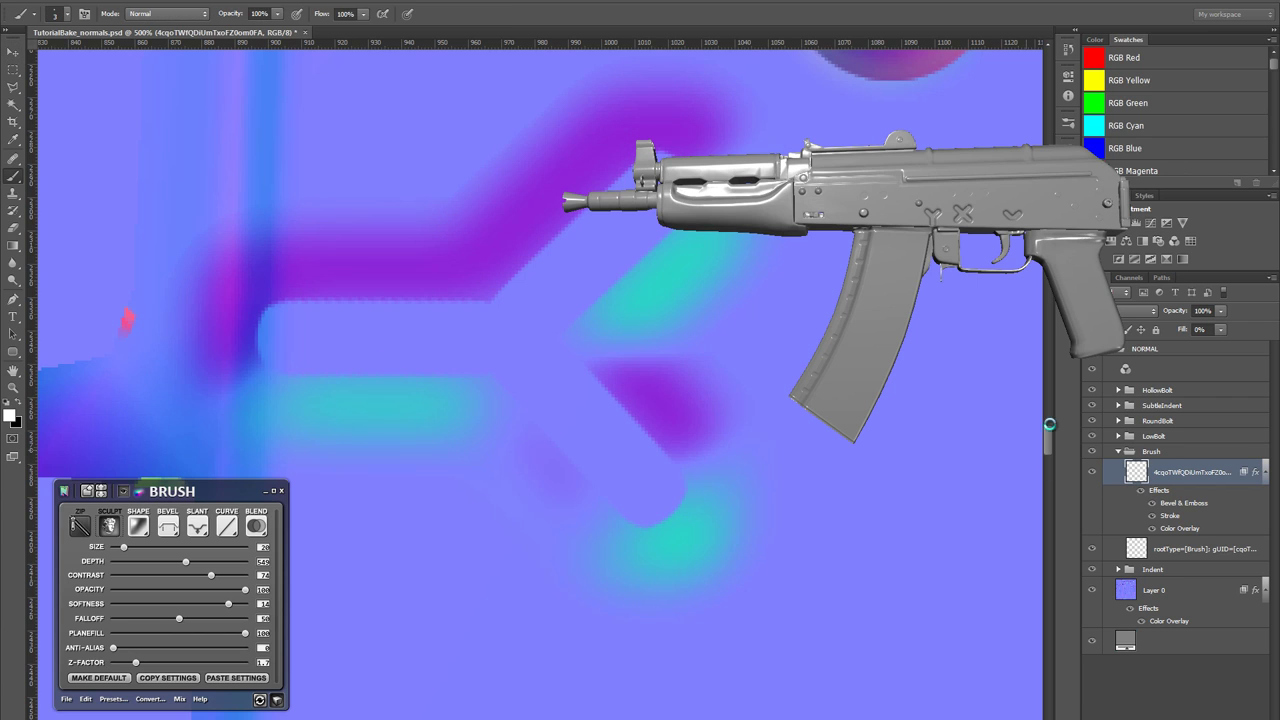
key("alt+Tab")
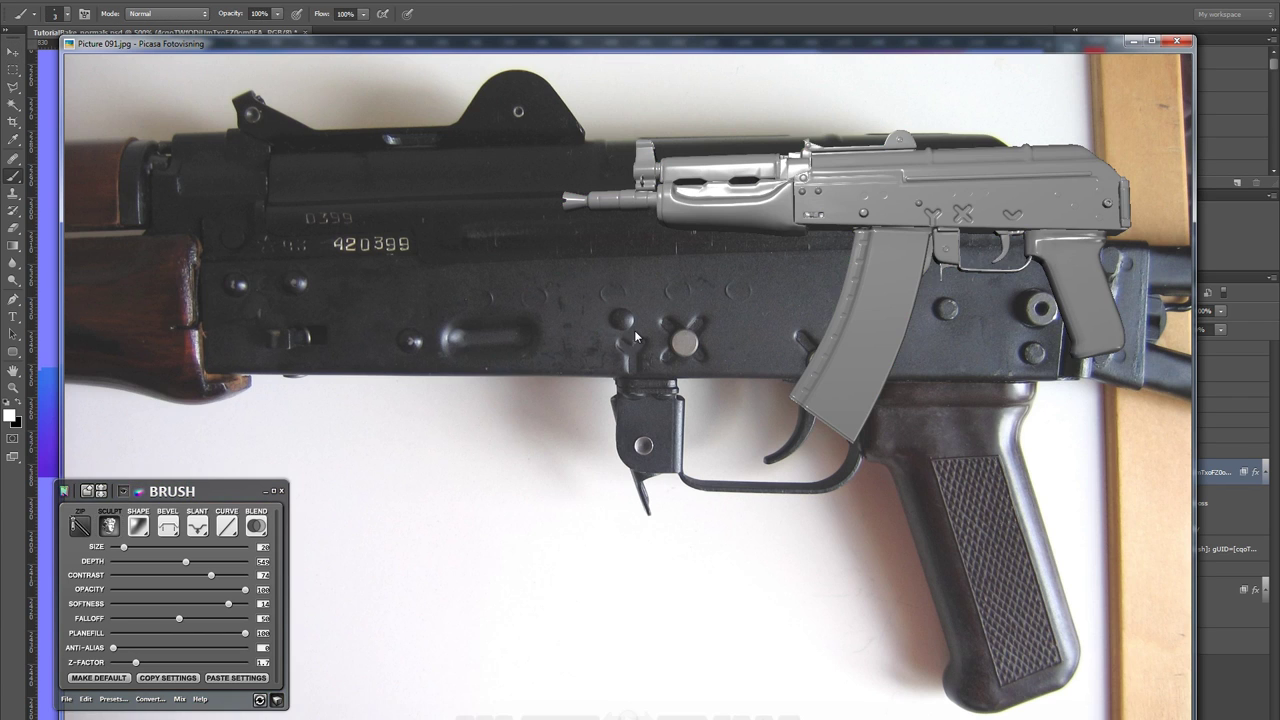
key("alt+Tab")
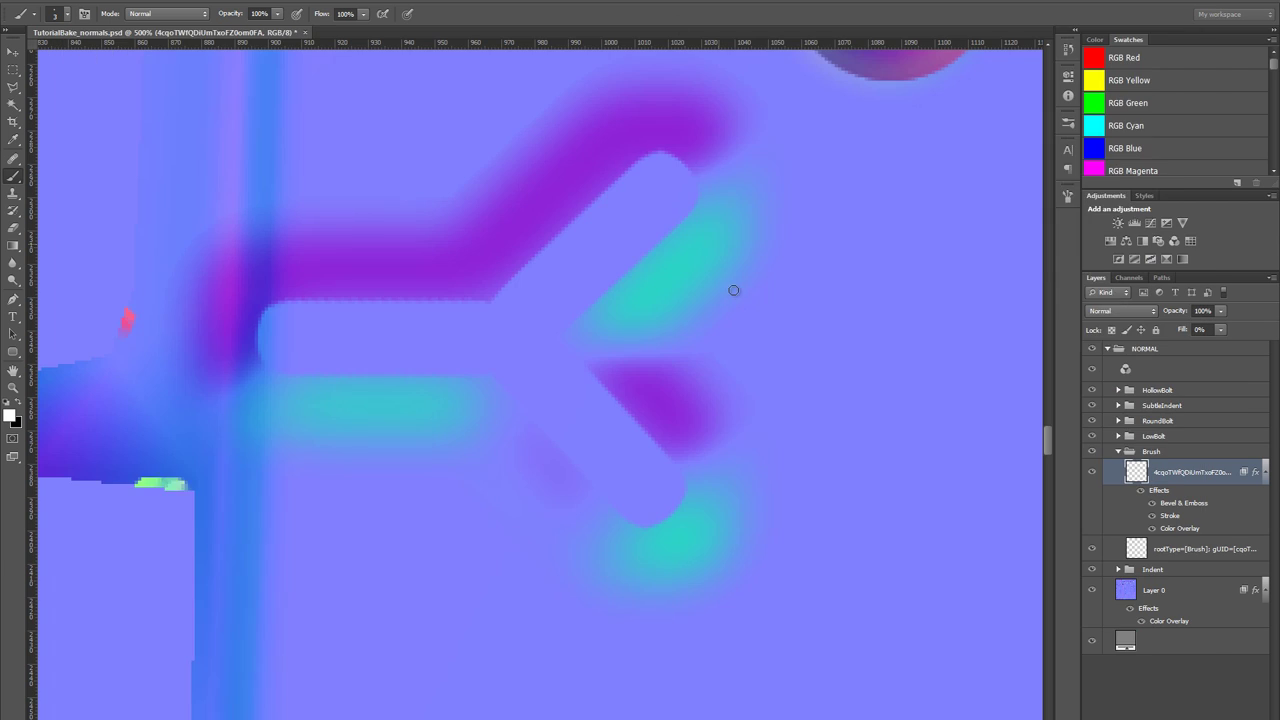
left_click_drag(635, 332, 686, 430)
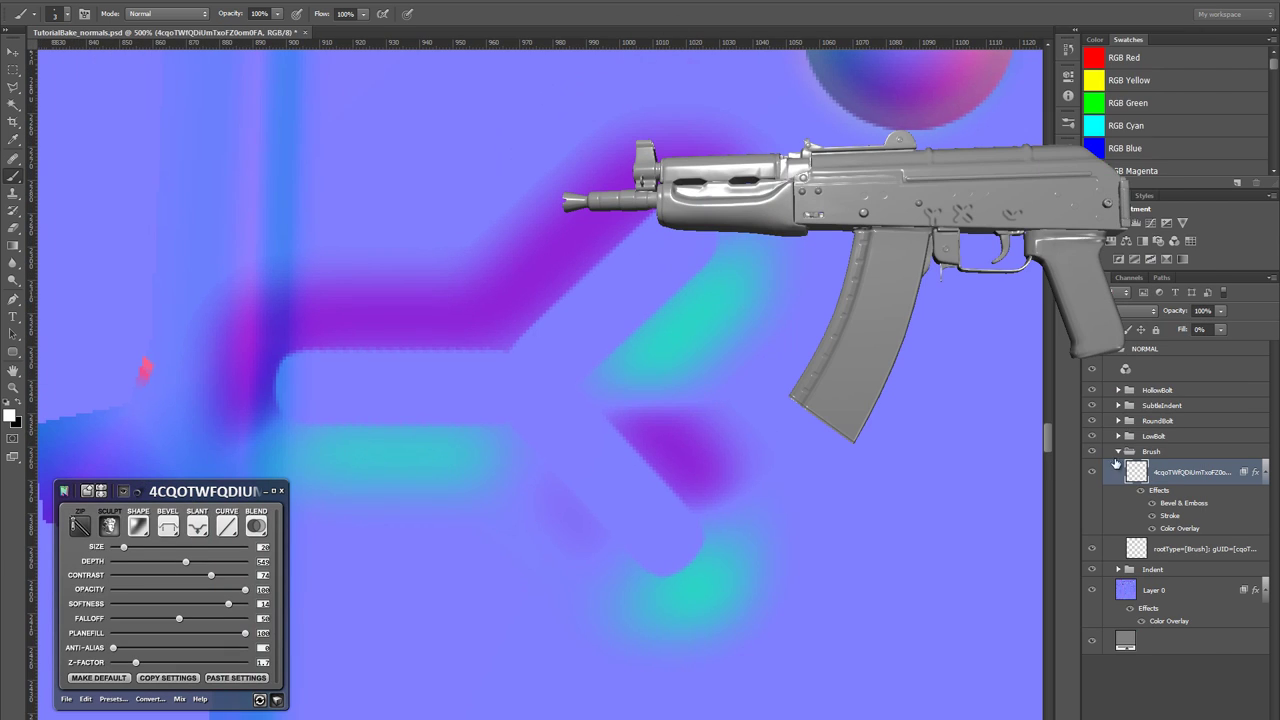
- Load the sculpt layer's shapes as a selection and subtract the X and V so only the Y stays selected
key("z")
left_click(680, 443, "alt")
left_click(680, 449, "alt")
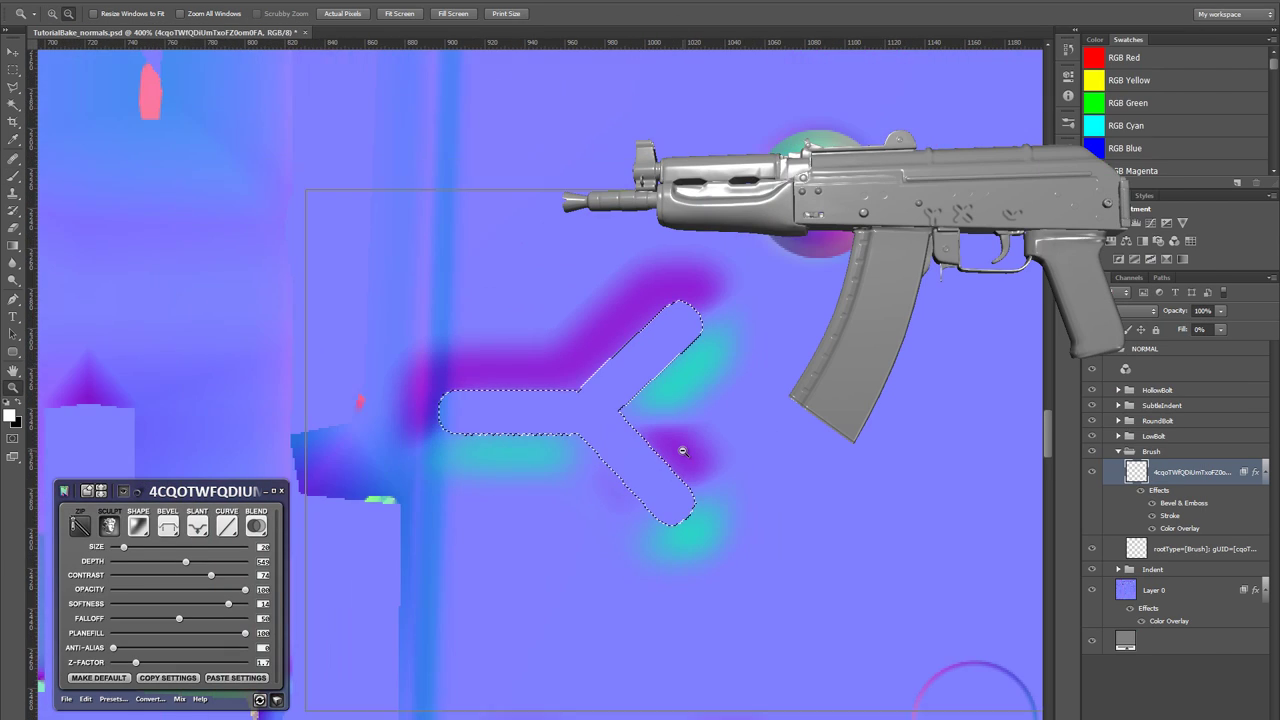
left_click(682, 451, "alt")
left_click_drag(657, 487, 581, 479)
key("b")
key("ctrl+d")
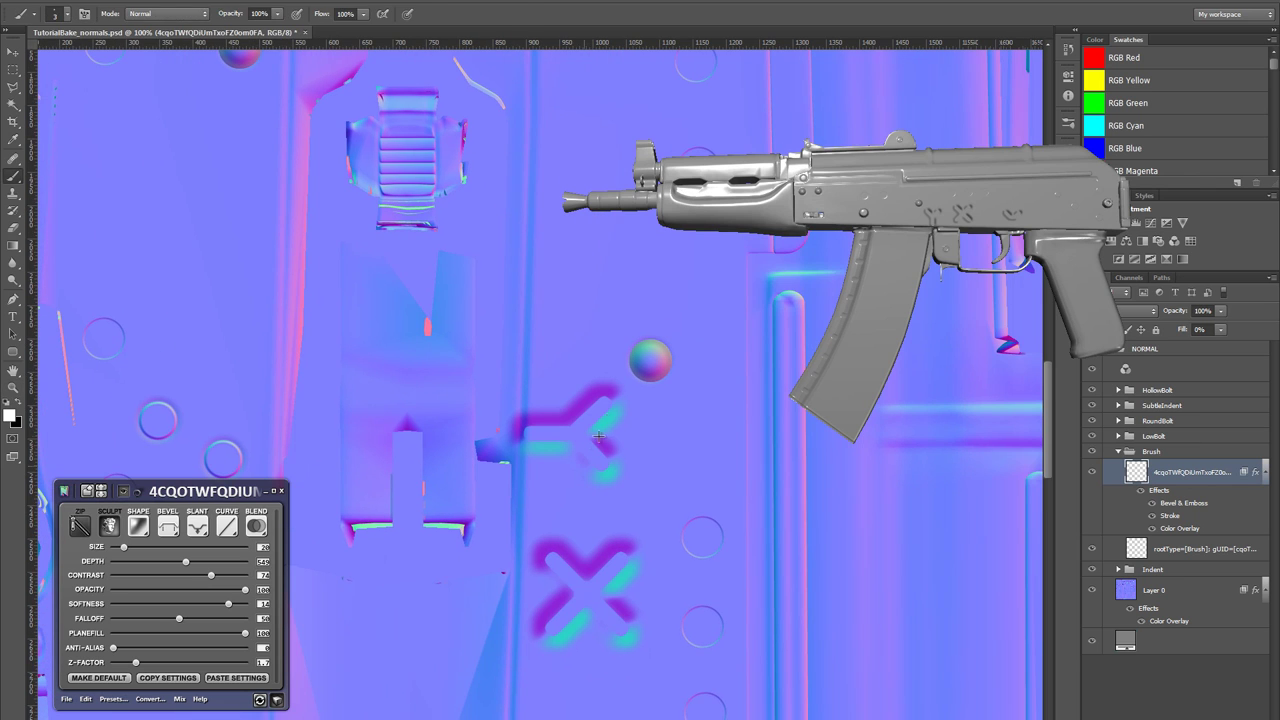
key("m")
left_click(1144, 471, "ctrl")
left_click_drag(690, 570, 635, 293)
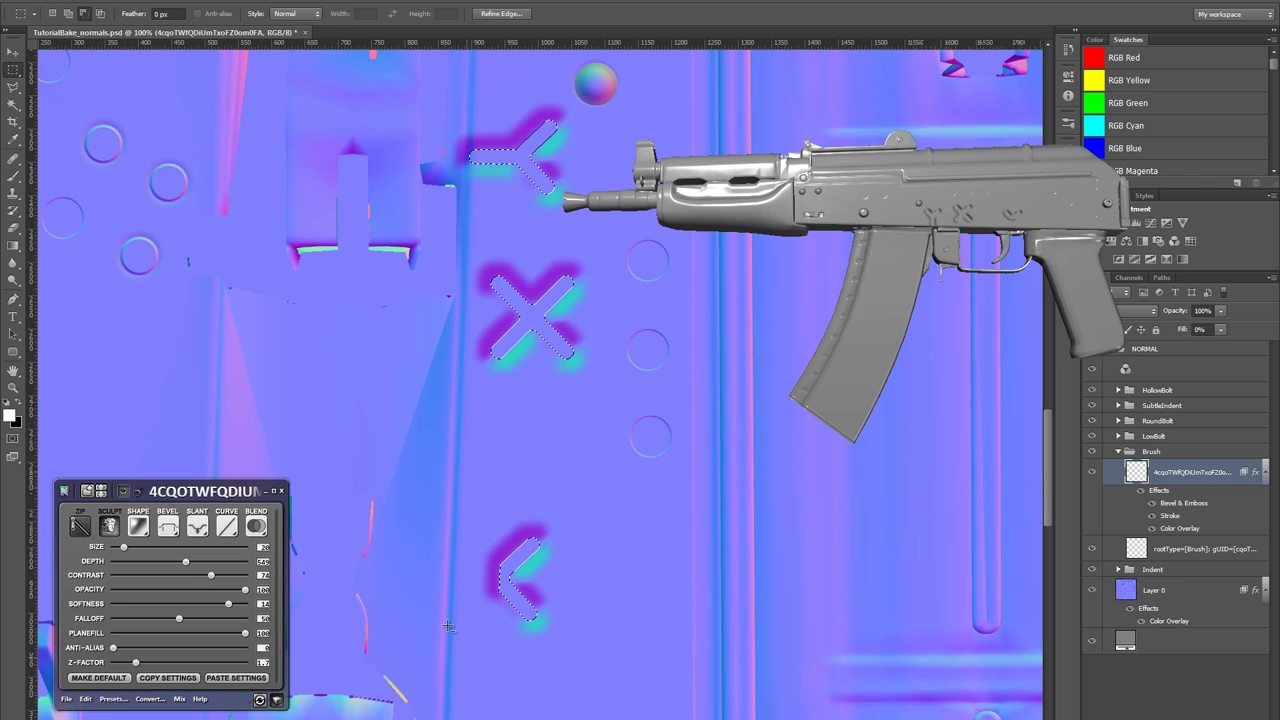
left_click_drag(471, 625, 625, 238)
left_click_drag(460, 262, 475, 443)
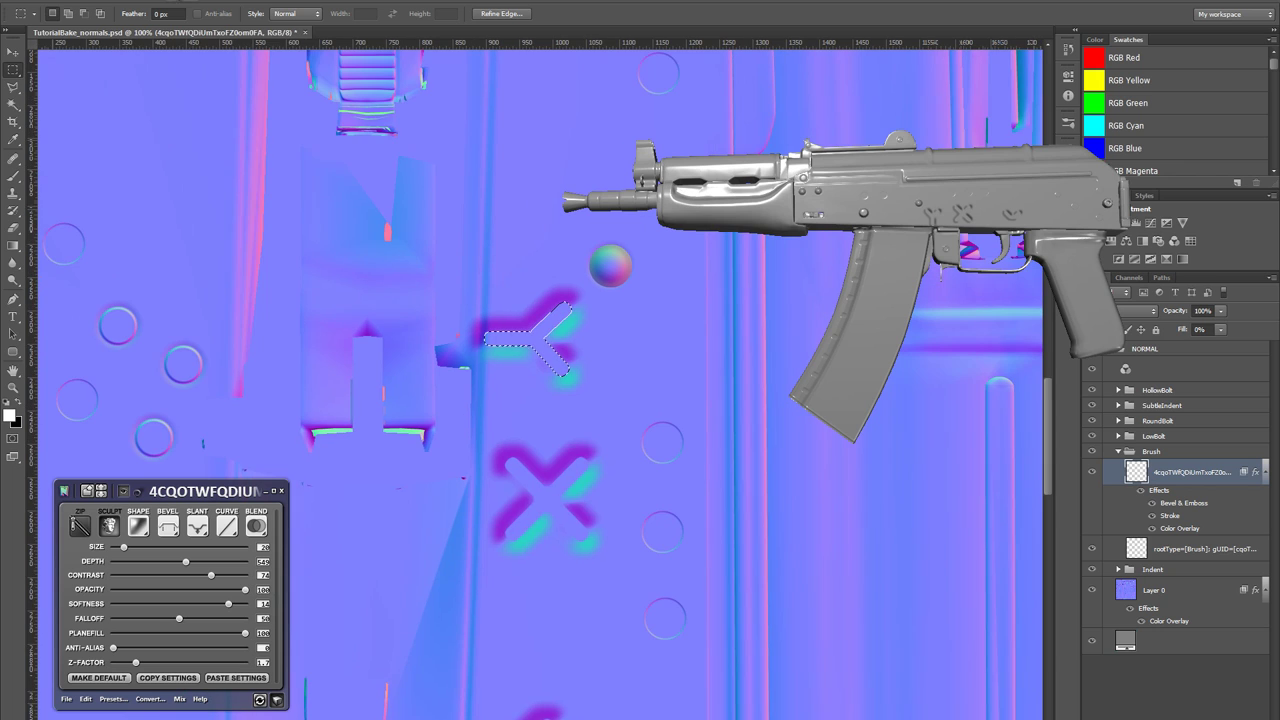
- Contract the Y-shaped selection in two passes so it sits inside the indent's outline
left_click(182, 1)
mouse_move(240, 140)
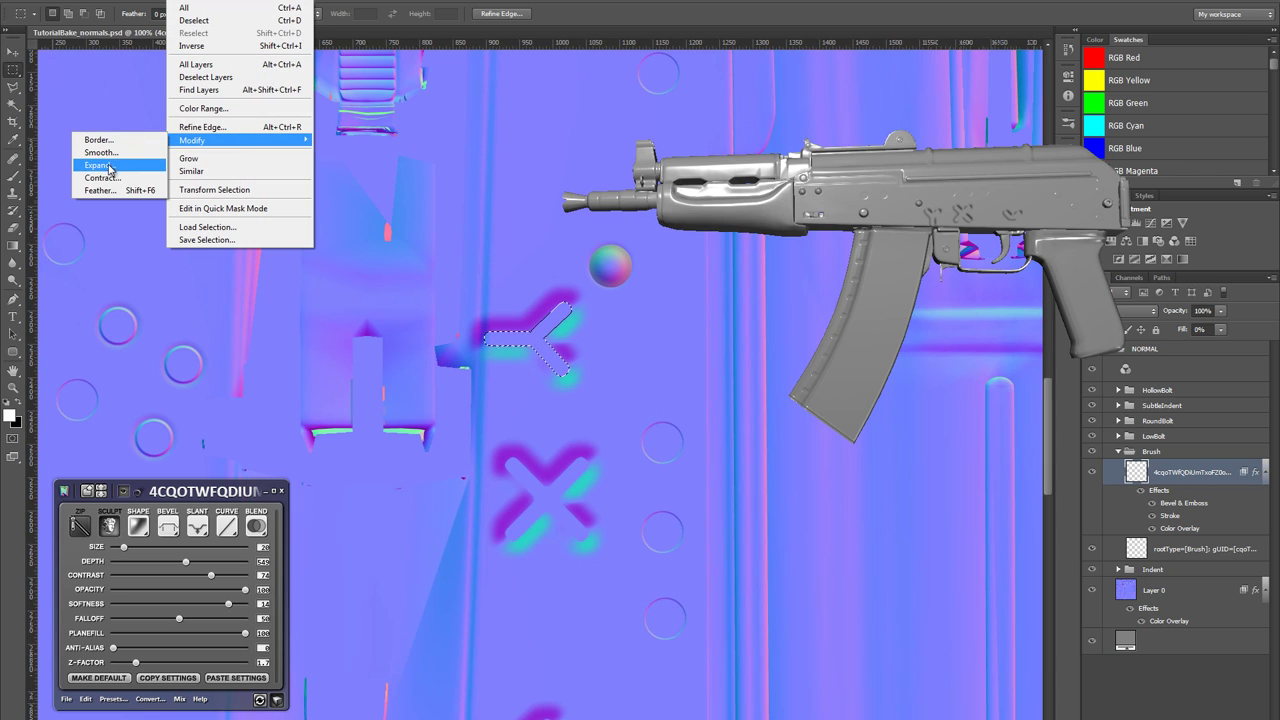
left_click(128, 164)
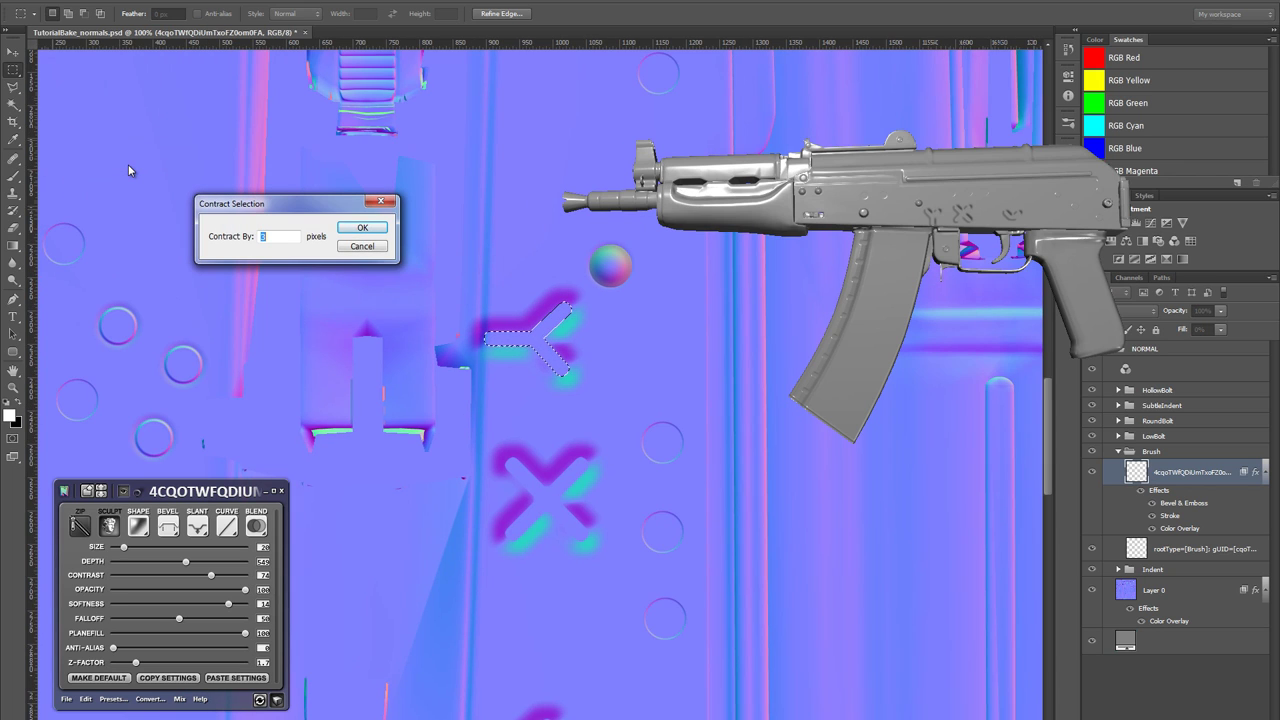
key("Return")
left_click(140, 3)
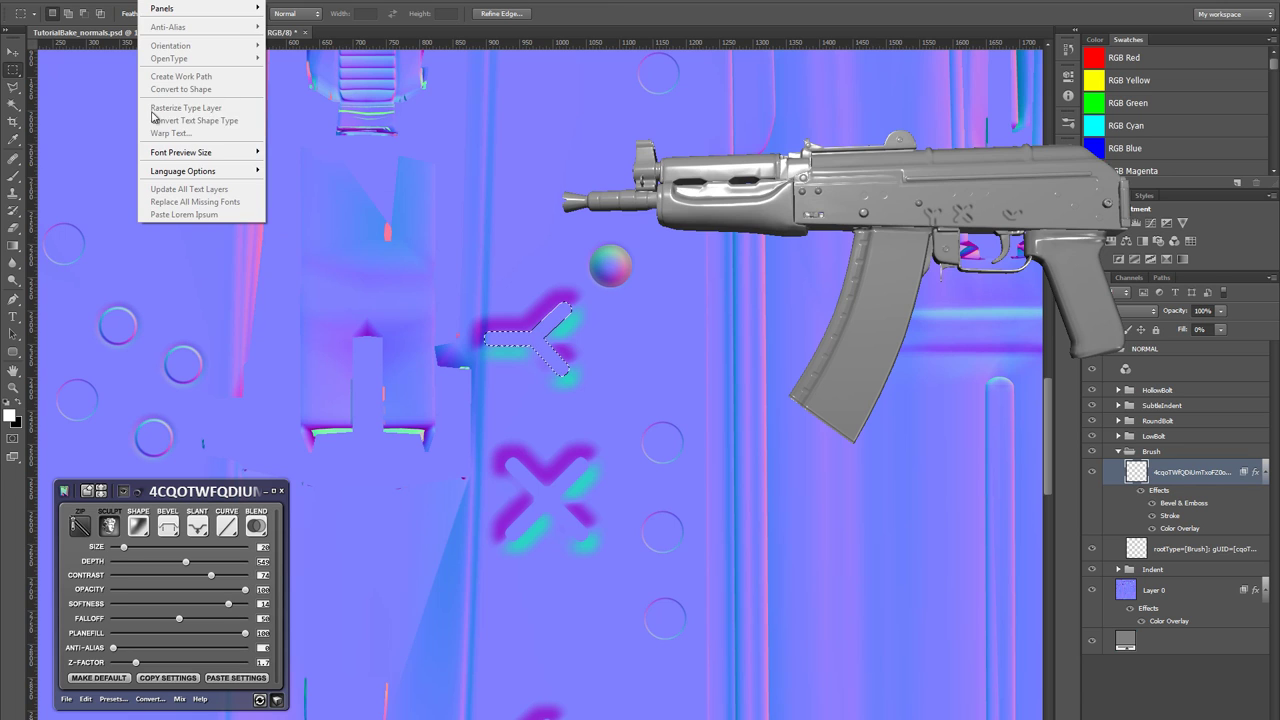
mouse_move(183, 3)
mouse_move(200, 140)
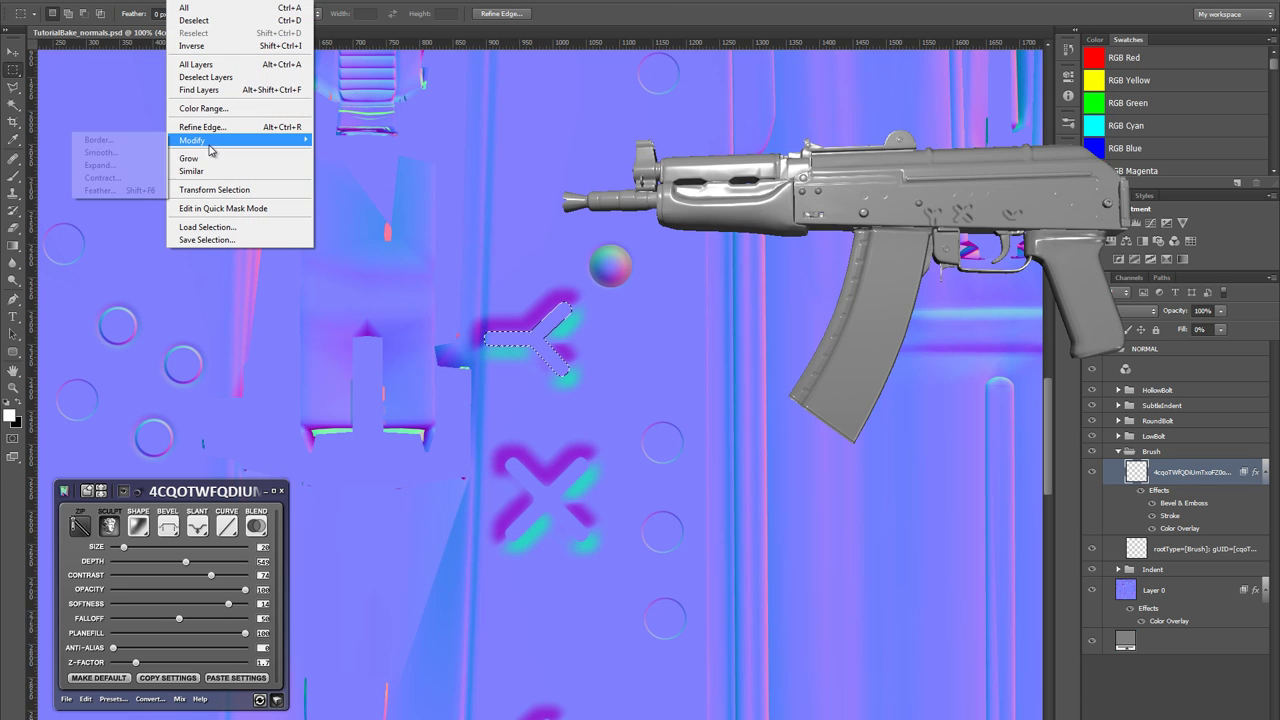
left_click(122, 178)
key("Return")
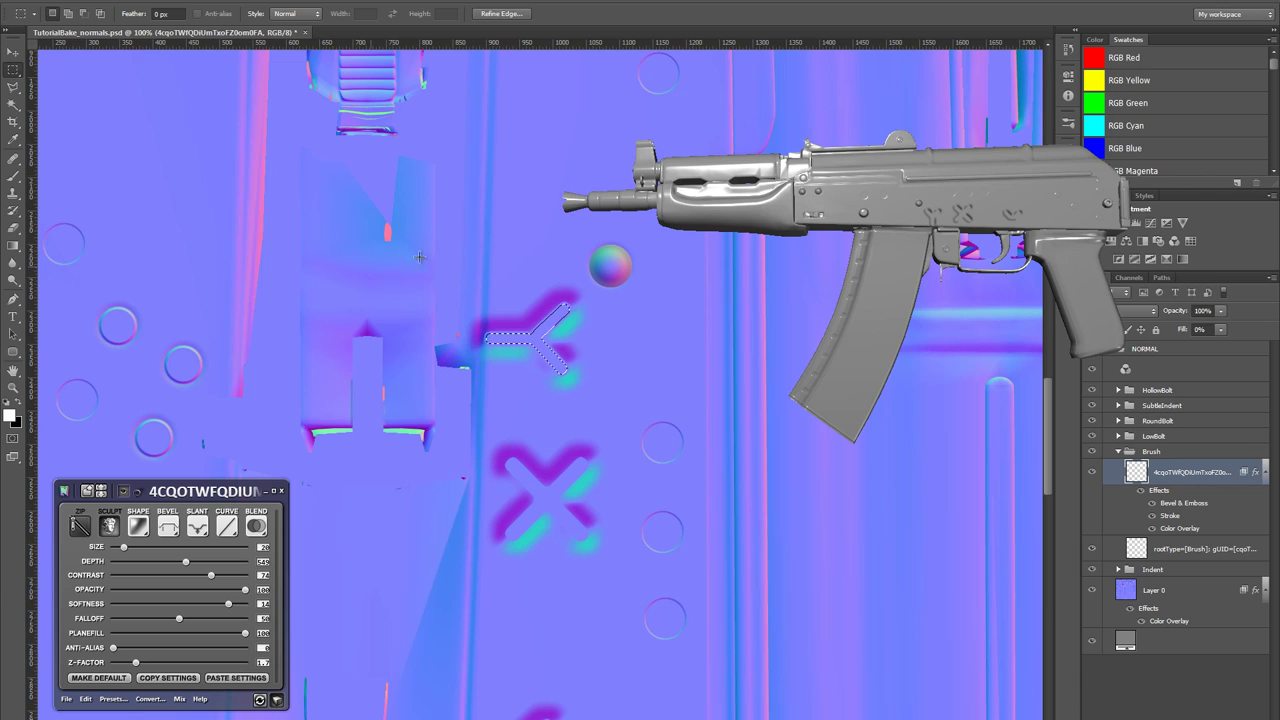
- Try to thin the Y by inverting the contracted selection and clearing everything outside it
right_click(545, 356)
left_click(573, 379)
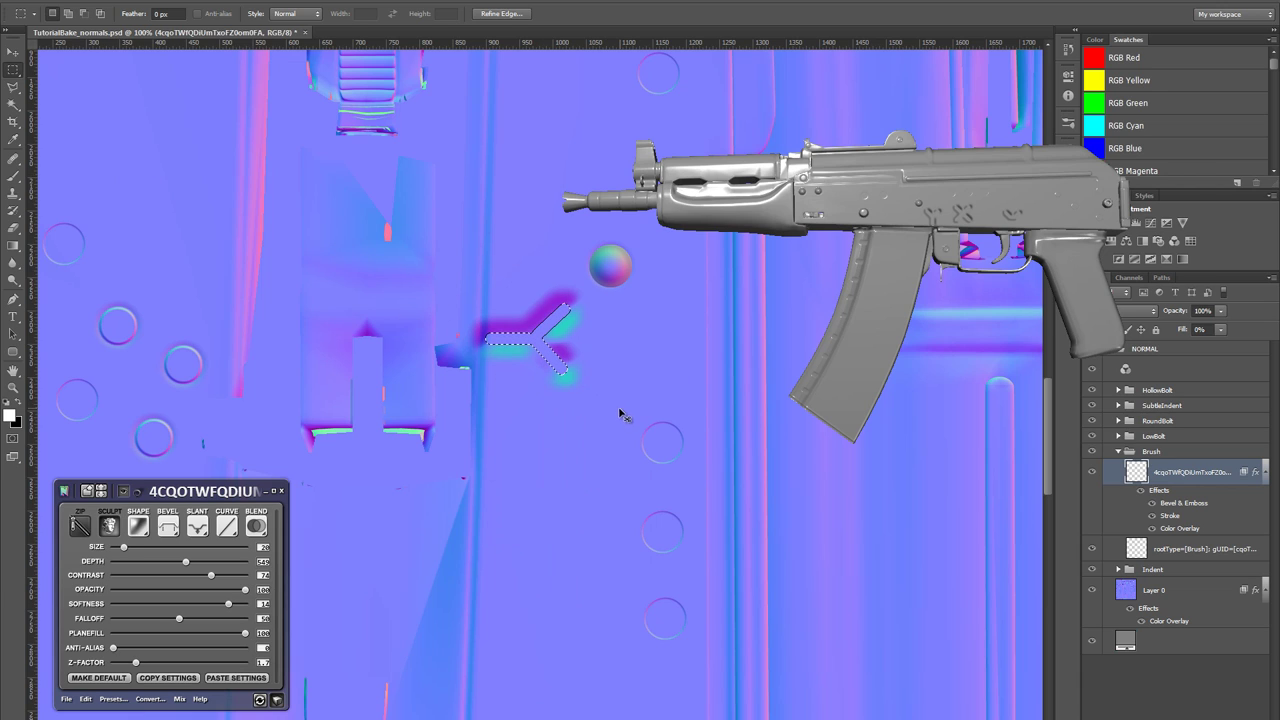
key("ctrl+z")
- Add a rectangular area enclosing the X and V indents to the contracted Y selection
scroll(505, 342, "down", 5)
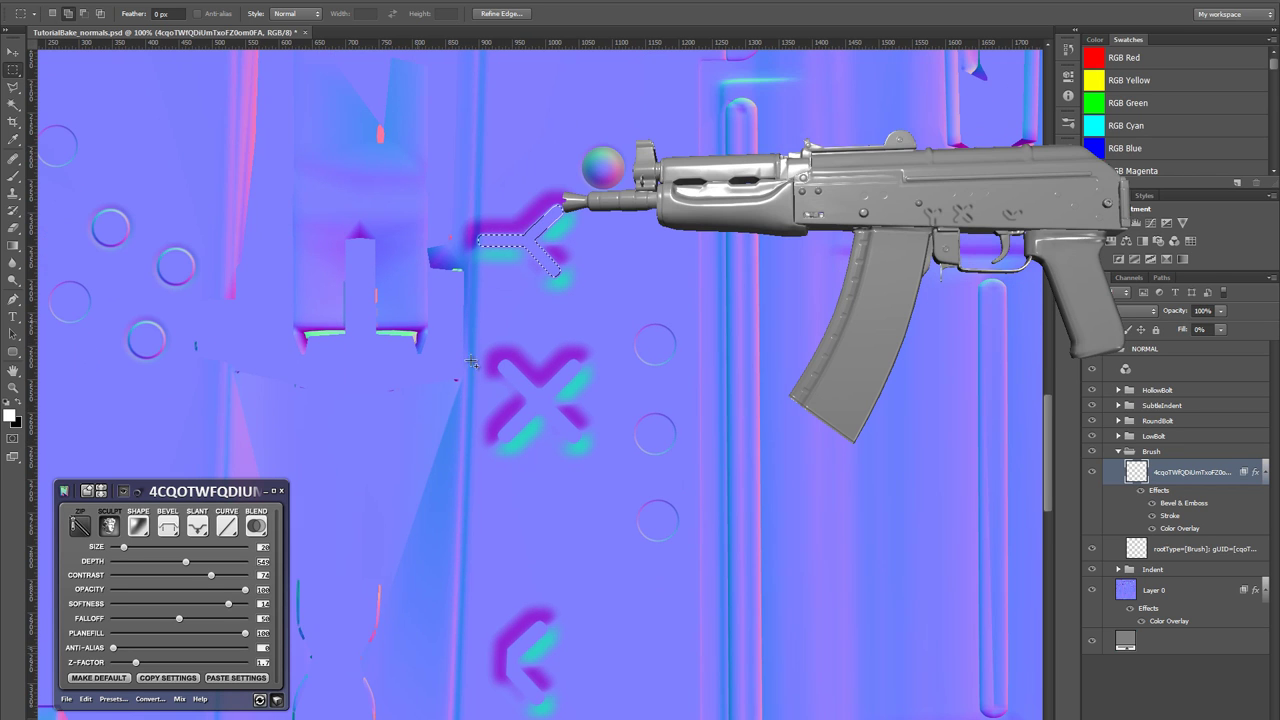
left_click_drag(473, 362, 693, 719)
left_click_drag(489, 300, 520, 665)
left_click_drag(423, 367, 419, 463)
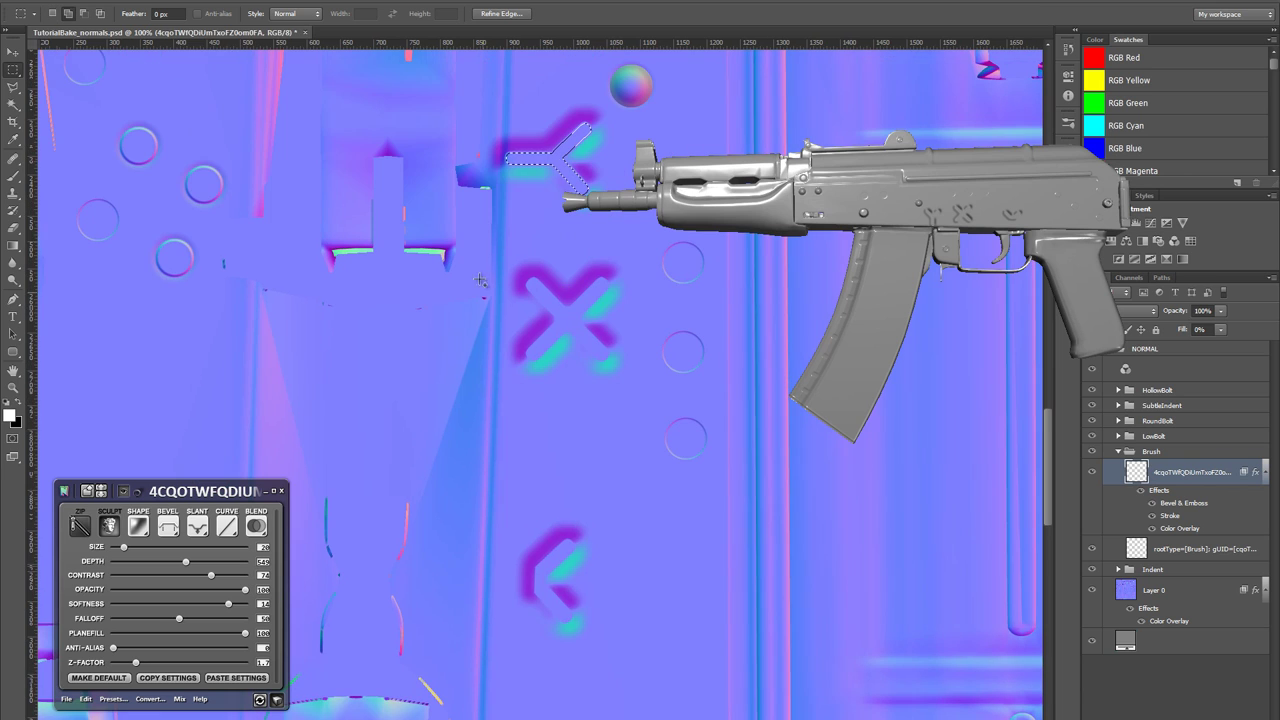
left_click_drag(464, 235, 673, 718)
left_click_drag(435, 660, 654, 245)
left_click_drag(420, 285, 389, 423)
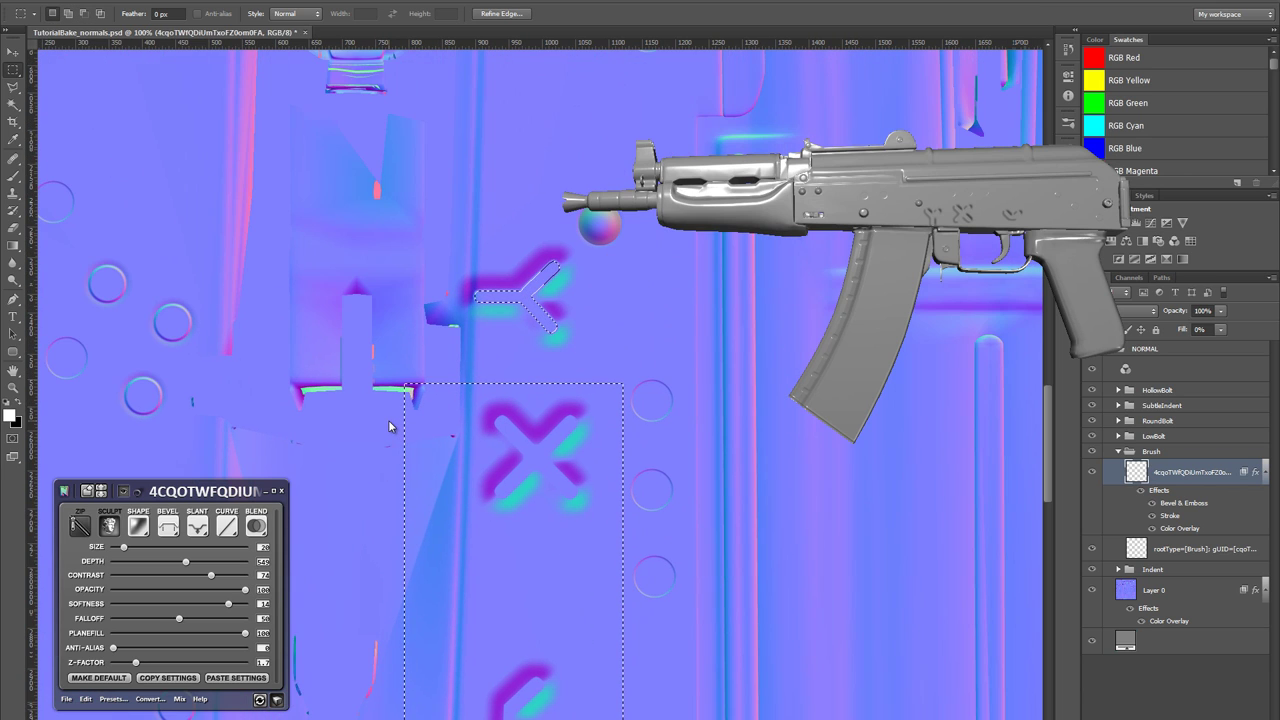
- Scale the Y indent to about 78%, nudge it slightly right, and compare it with the rifle reference photo
key("ctrl+d")
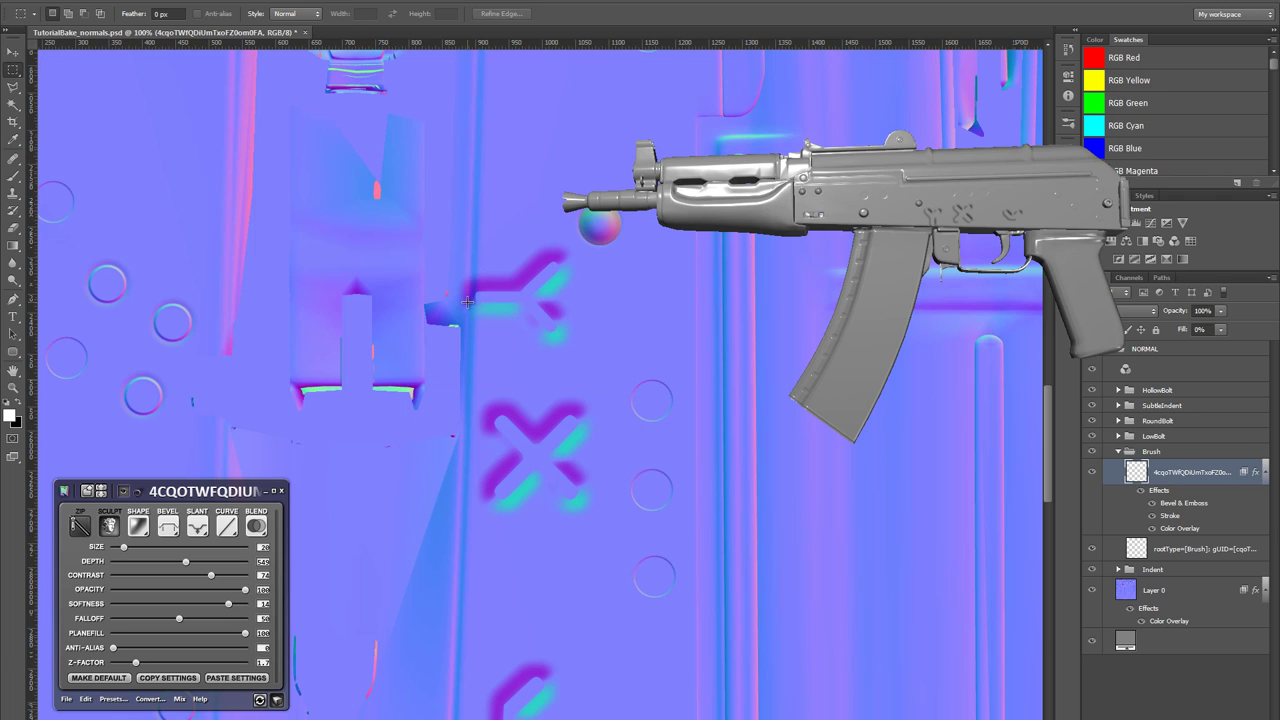
key("ctrl+t")
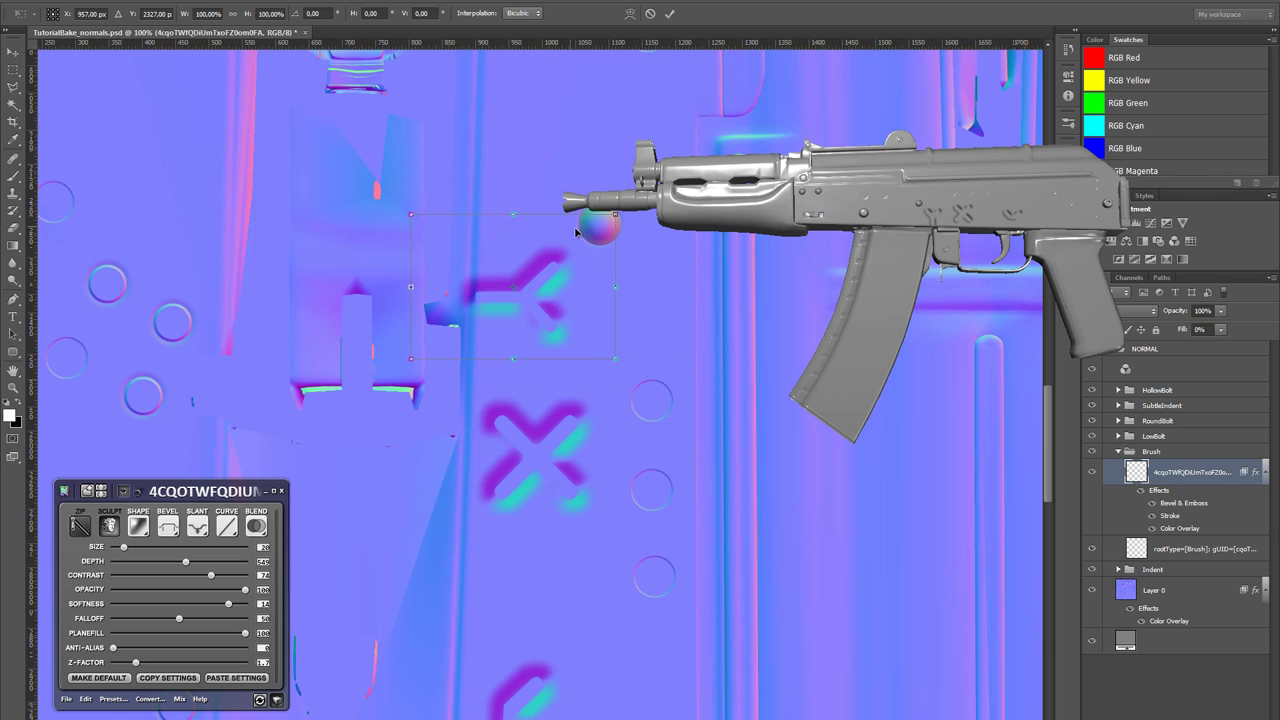
left_click_drag(613, 216, 590, 231)
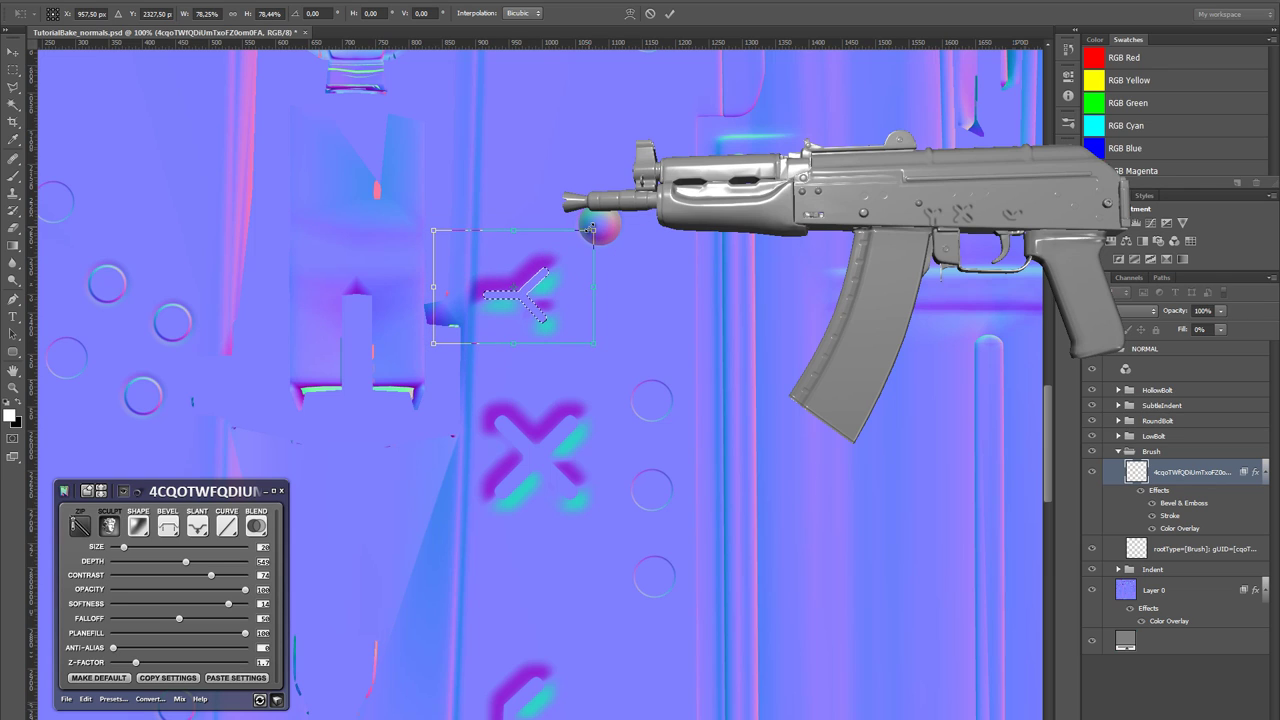
key("Right")
key("Right")
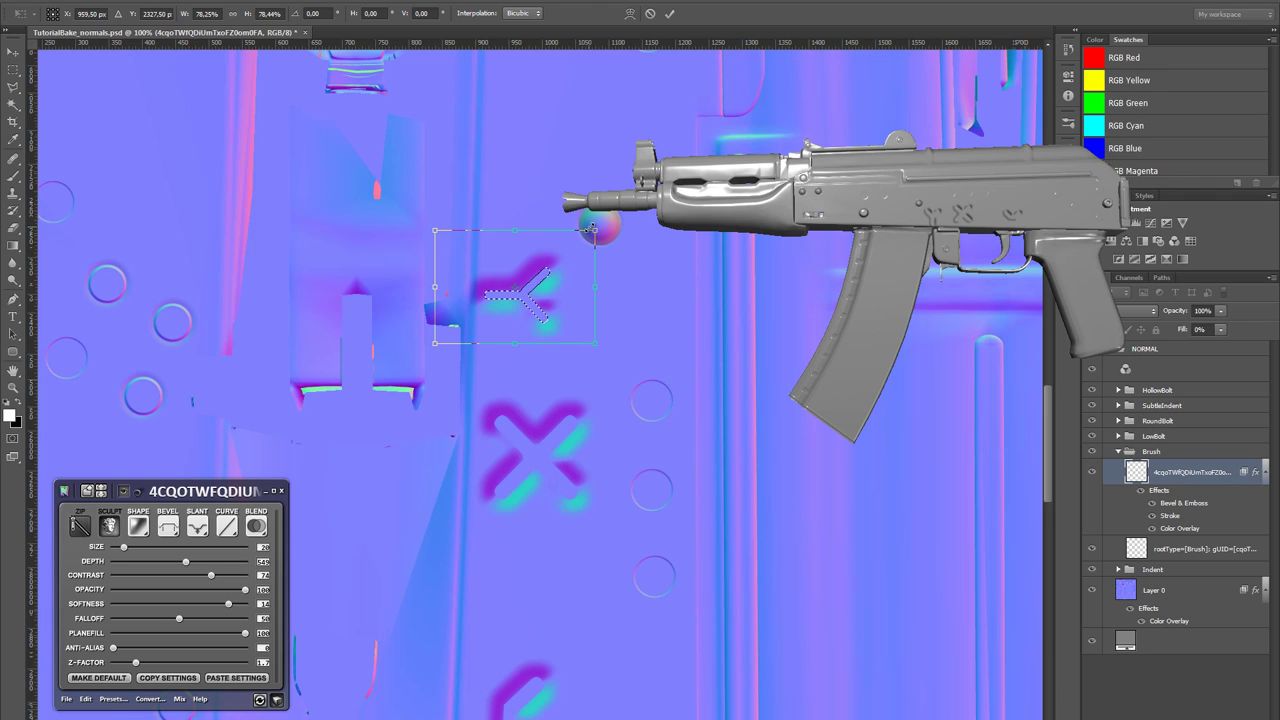
key("Right")
key("Return")
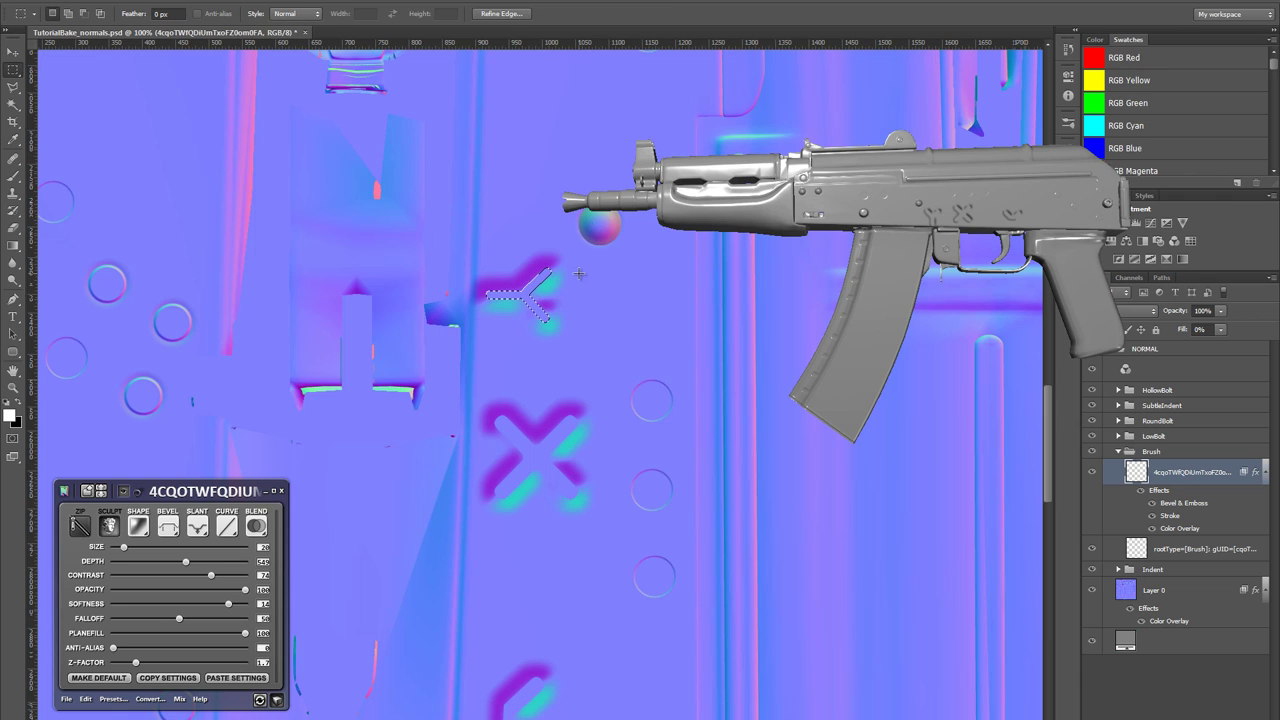
left_click_drag(537, 280, 533, 286)
key("alt+Tab")
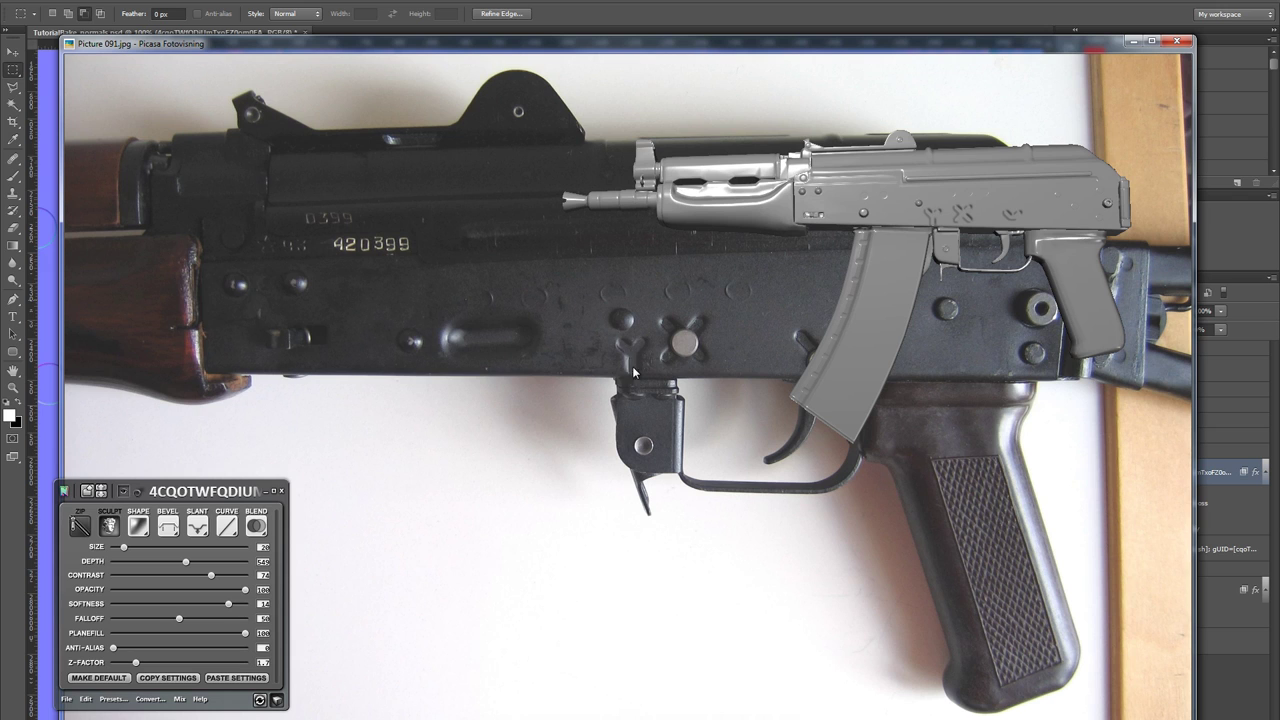
key("alt+Tab")
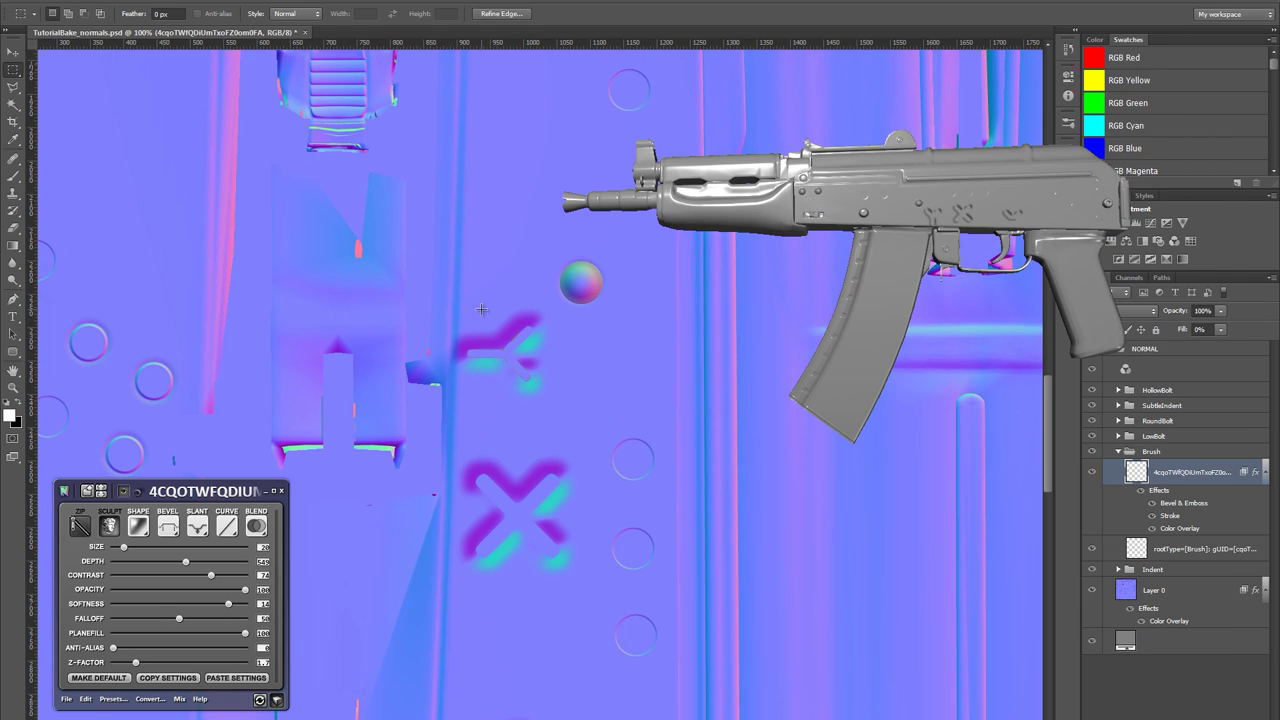
- Set the Eraser to 25% opacity and enlarge its brush to 50 px over the Y indent
key("e")
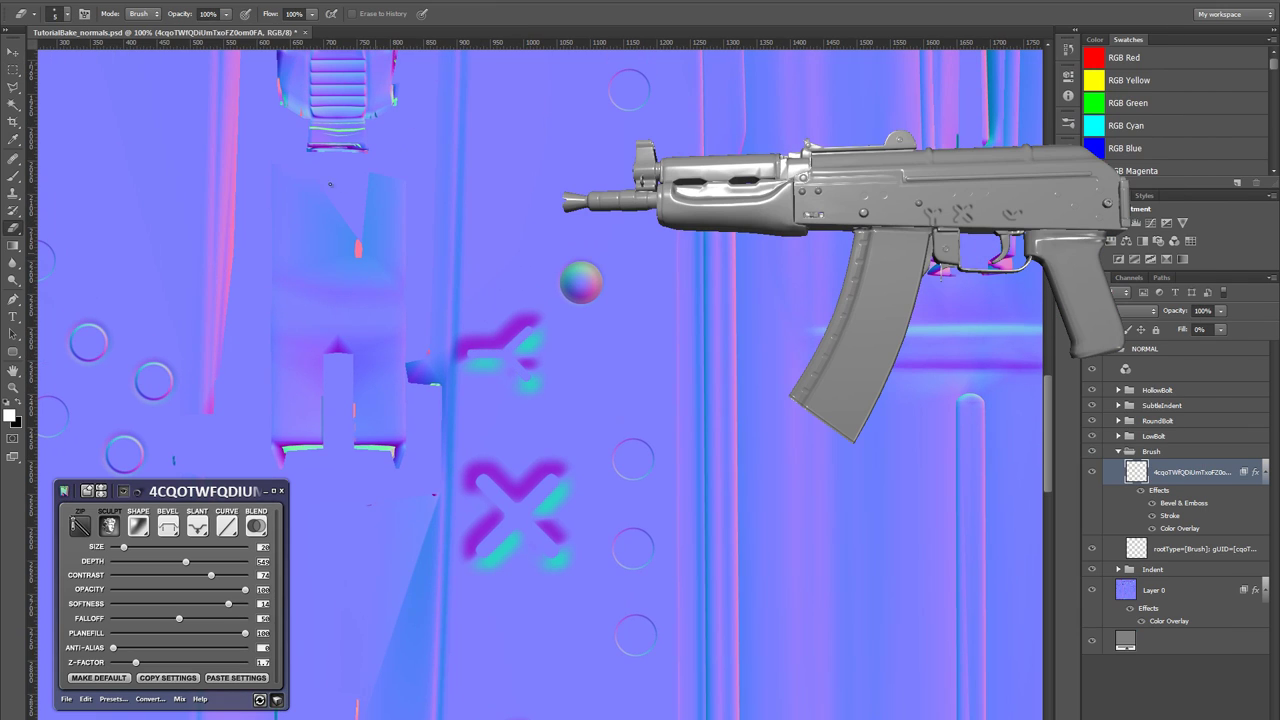
left_click(224, 16)
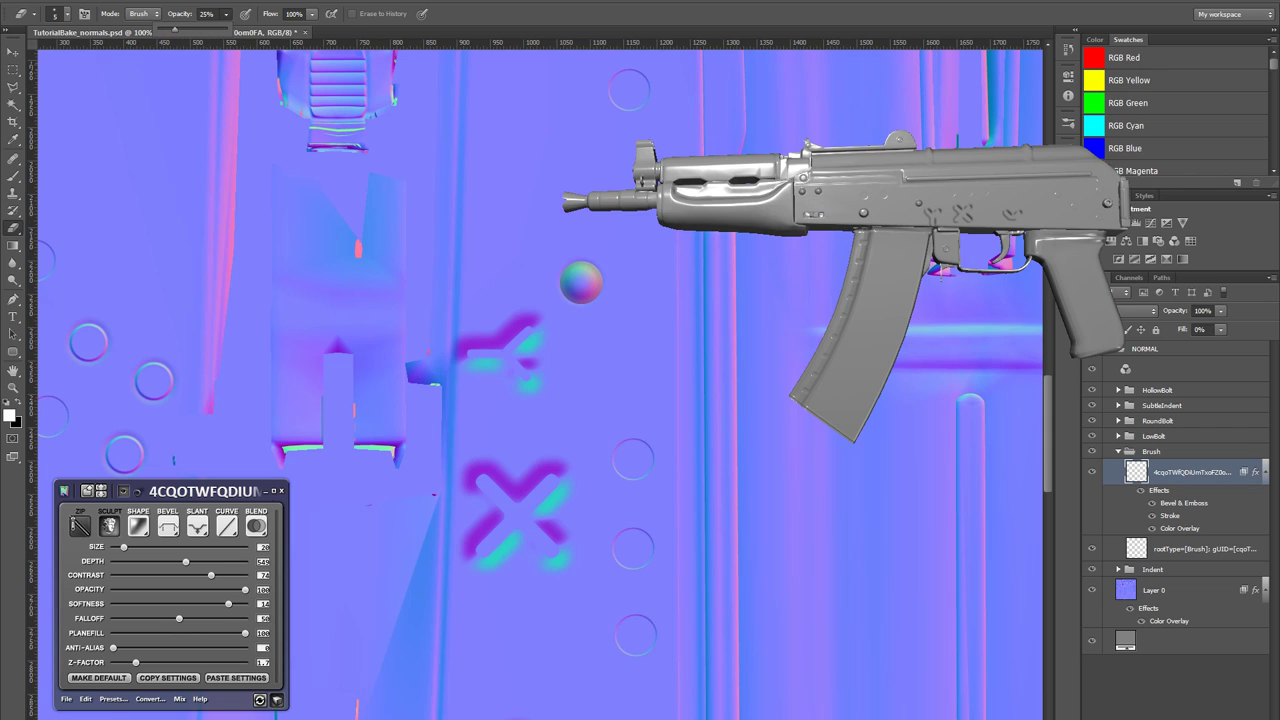
left_click(493, 340)
key("bracketright")
key("bracketright")
key("bracketright")
key("bracketright")
key("bracketright")
key("bracketright")
key("bracketright")
key("bracketright")
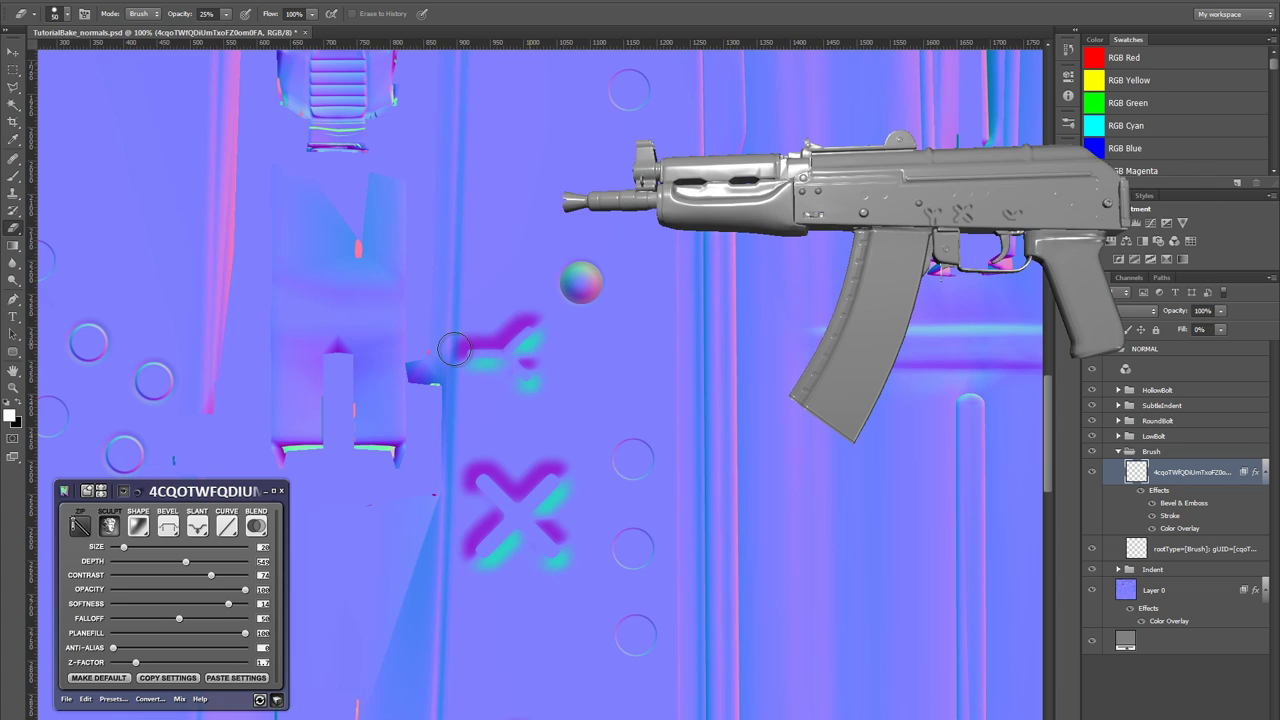
- Undo the trial erase stroke, fade the Y indent with a larger 175 px Eraser, and finish the sculpt
left_click_drag(500, 328, 540, 312)
key("ctrl+z")
left_click_drag(521, 386, 518, 406)
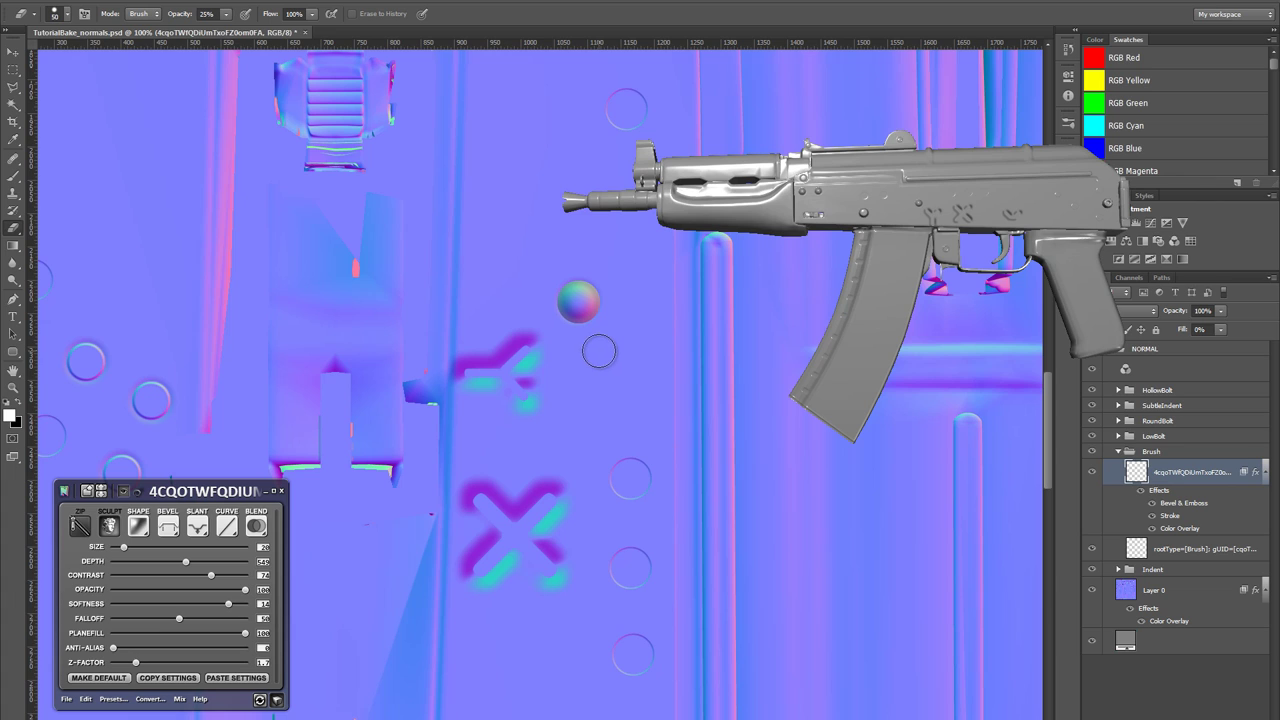
key("bracketright")
key("bracketright")
key("bracketright")
key("bracketright")
key("bracketright")
key("bracketright")
key("bracketright")
key("bracketright")
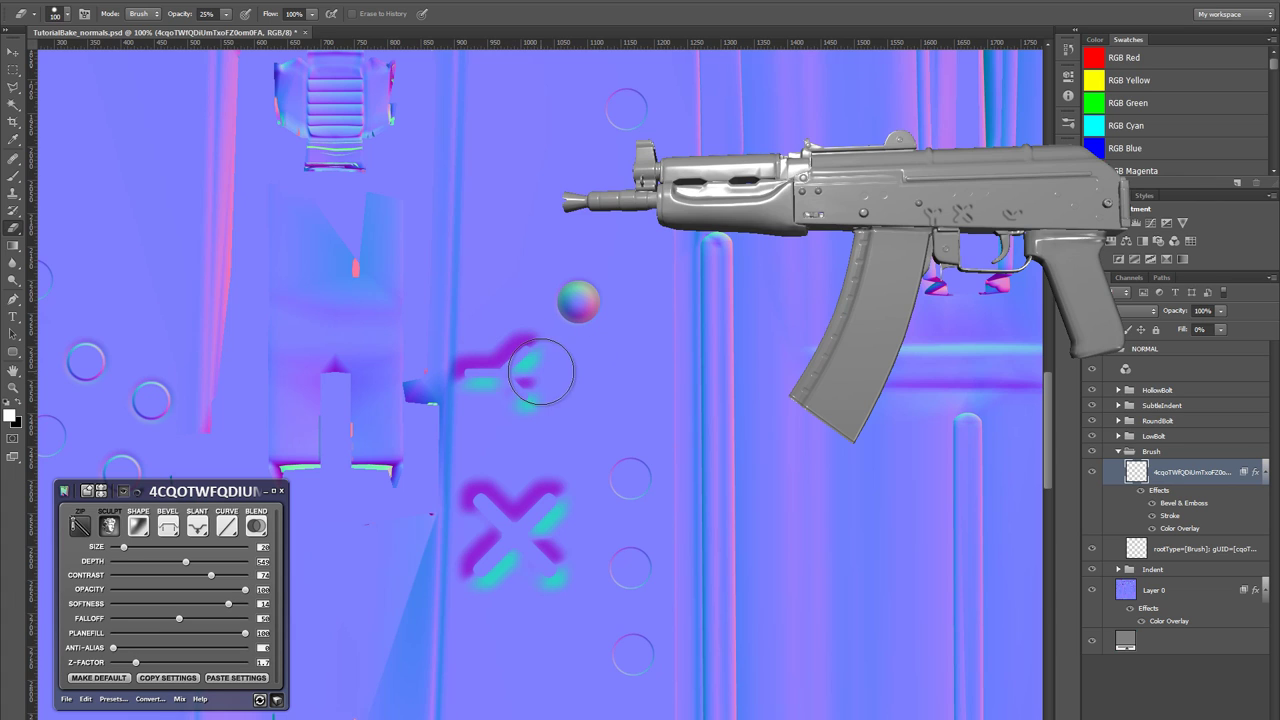
mouse_move(488, 370)
left_mouse_down()
mouse_move(466, 371)
mouse_move(529, 323)
mouse_move(455, 365)
mouse_move(529, 323)
mouse_move(469, 360)
mouse_move(520, 346)
mouse_move(540, 362)
left_mouse_up()
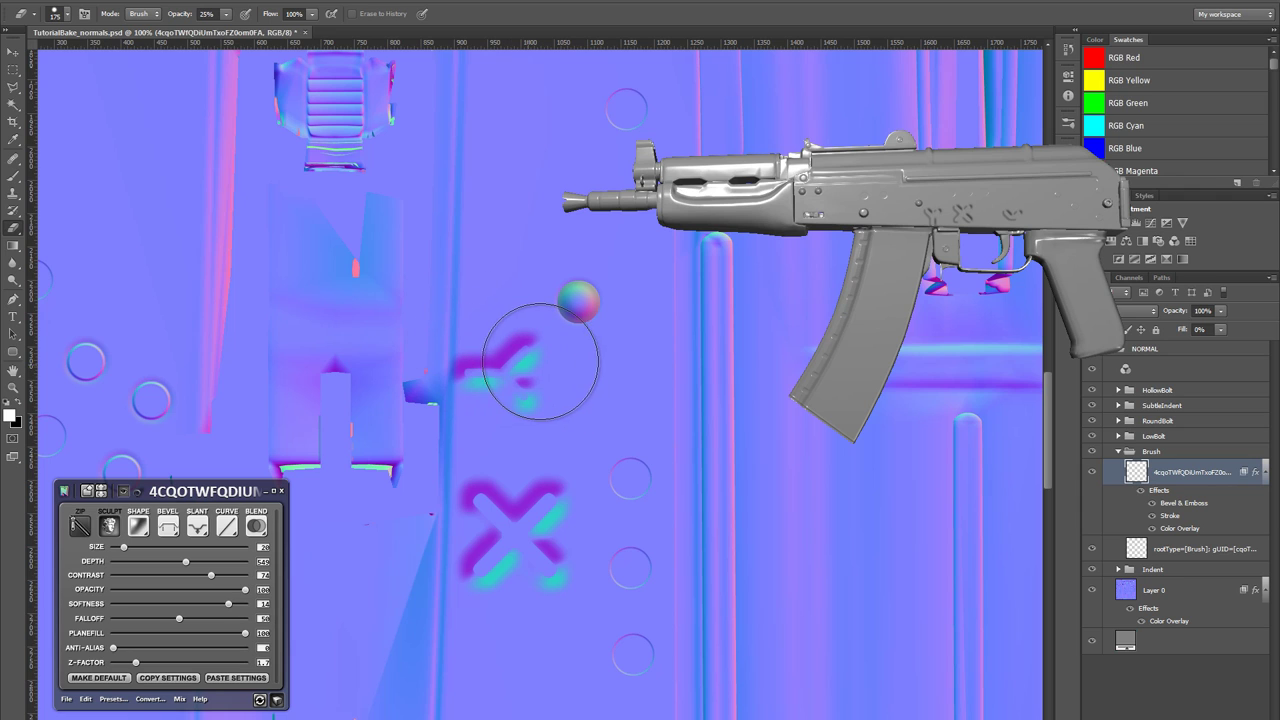
left_click(108, 527)
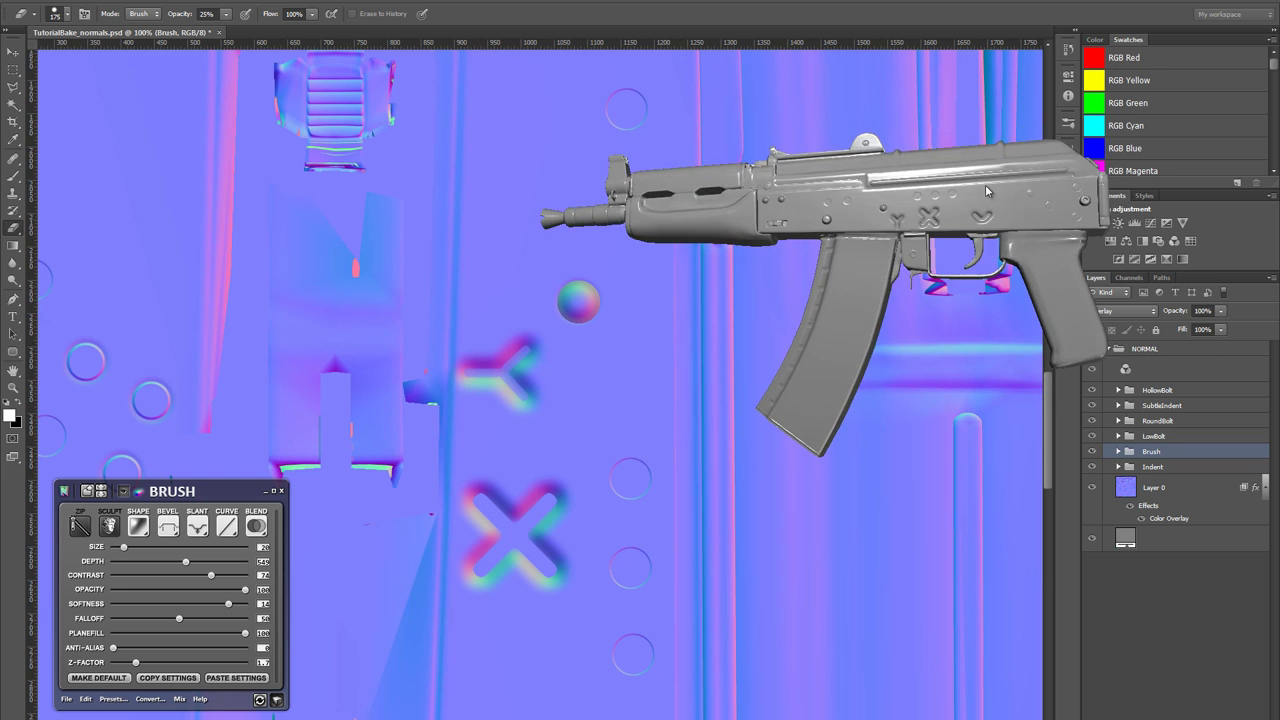
- Examine the Y indent's shape at up to 300% zoom, then compare it with the X and V indents
left_click_drag(527, 348, 498, 409)
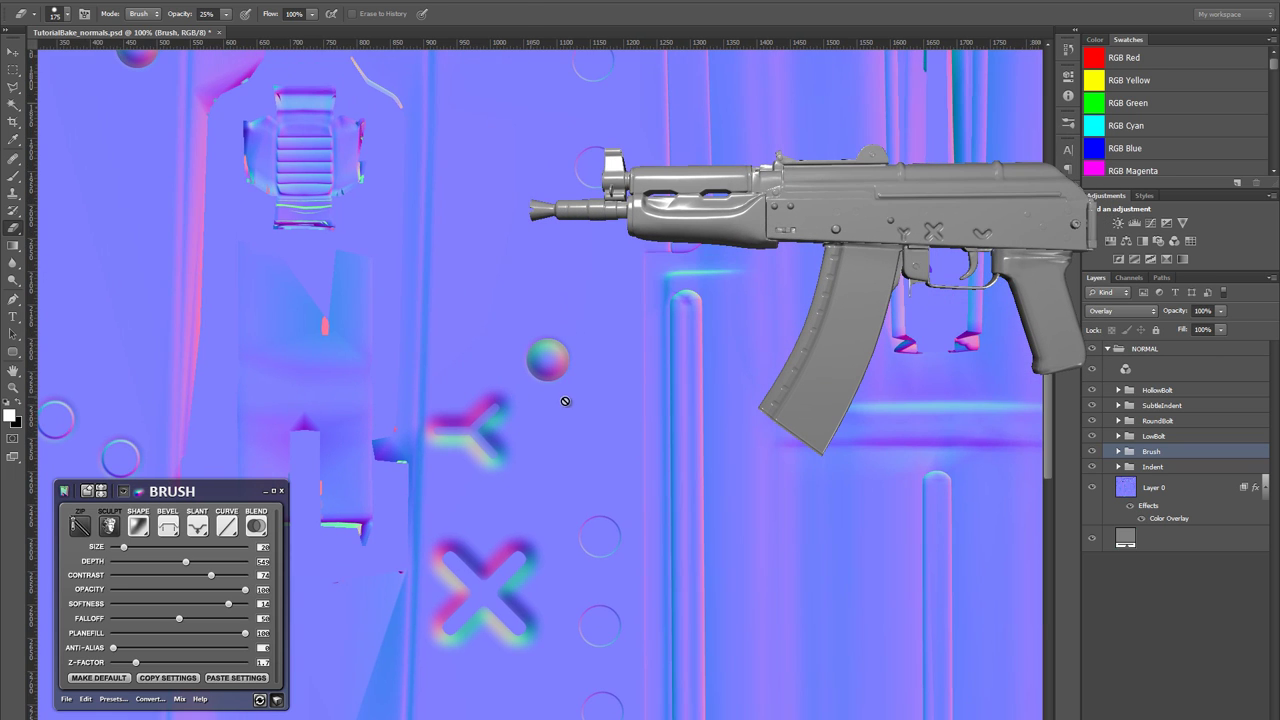
key("z")
left_click(531, 416)
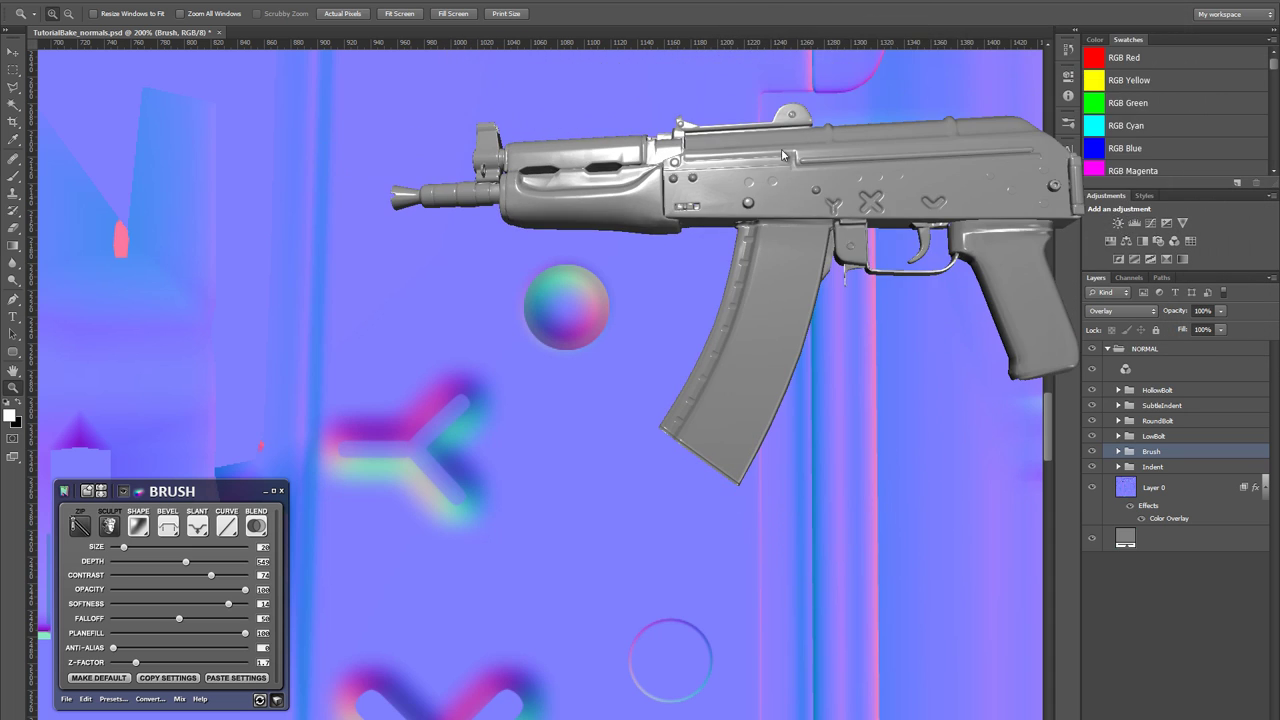
left_click_drag(374, 446, 521, 299)
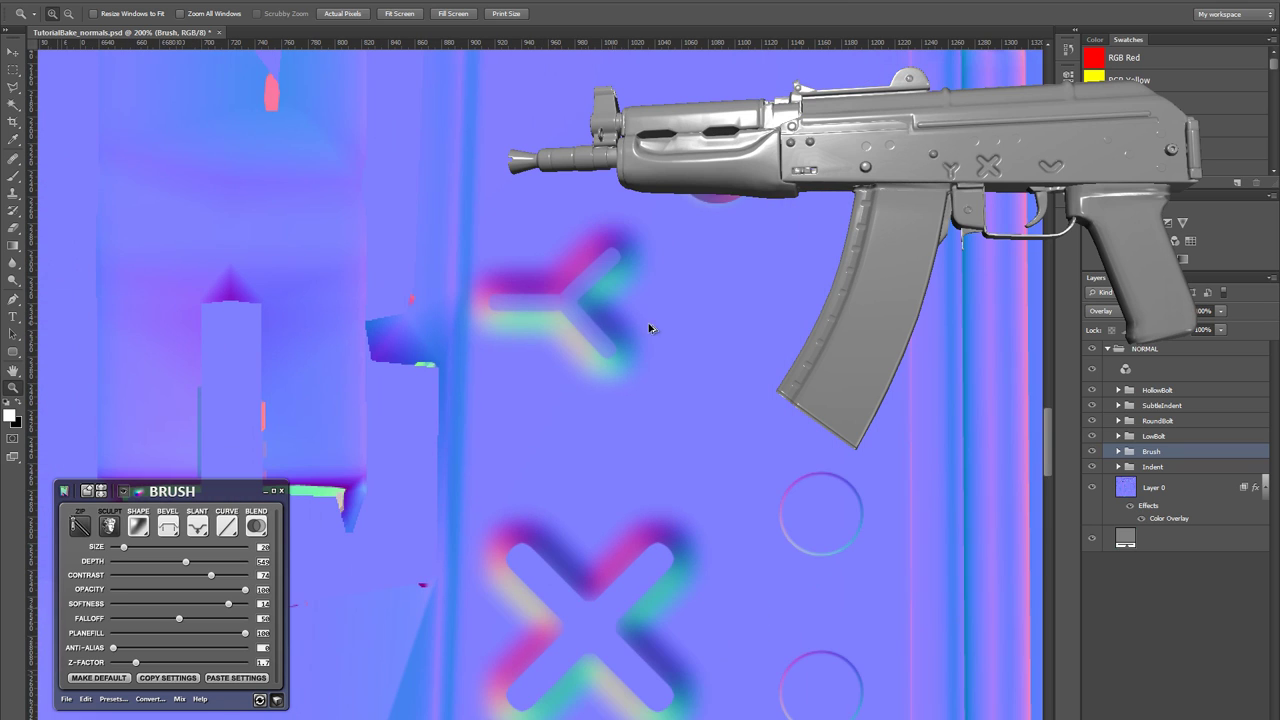
left_click(518, 310)
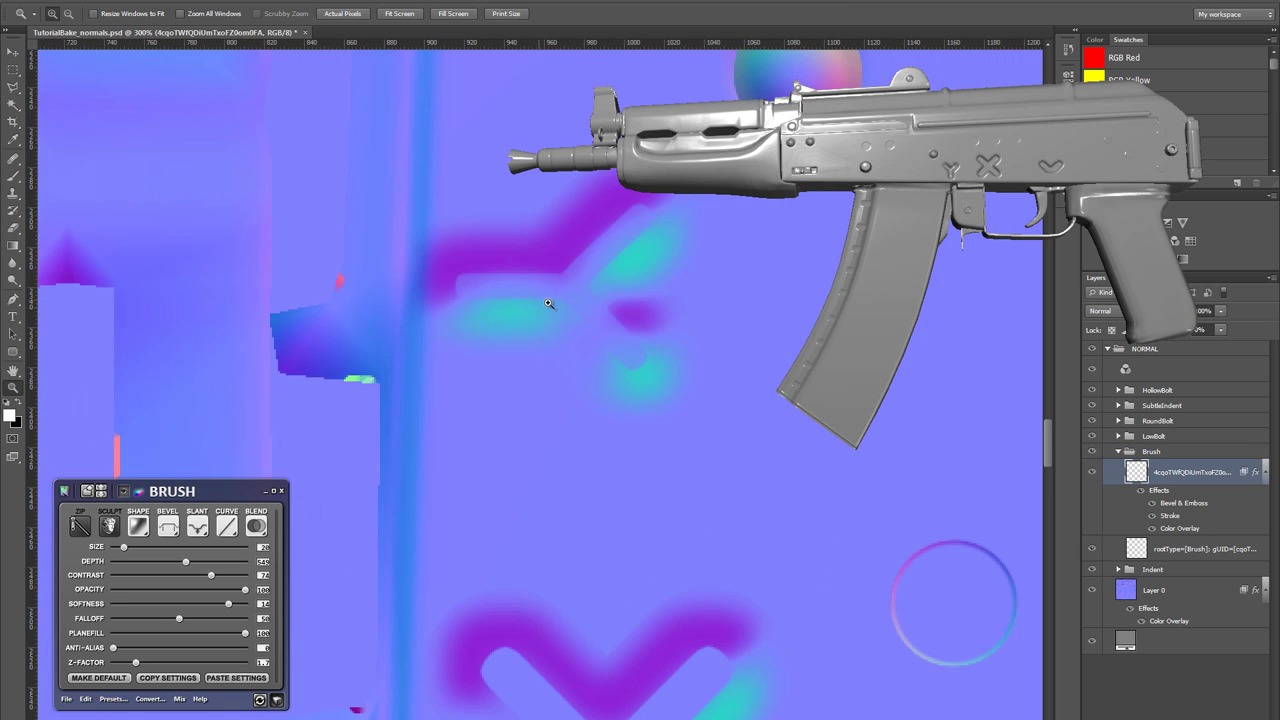
left_click_drag(548, 303, 466, 408)
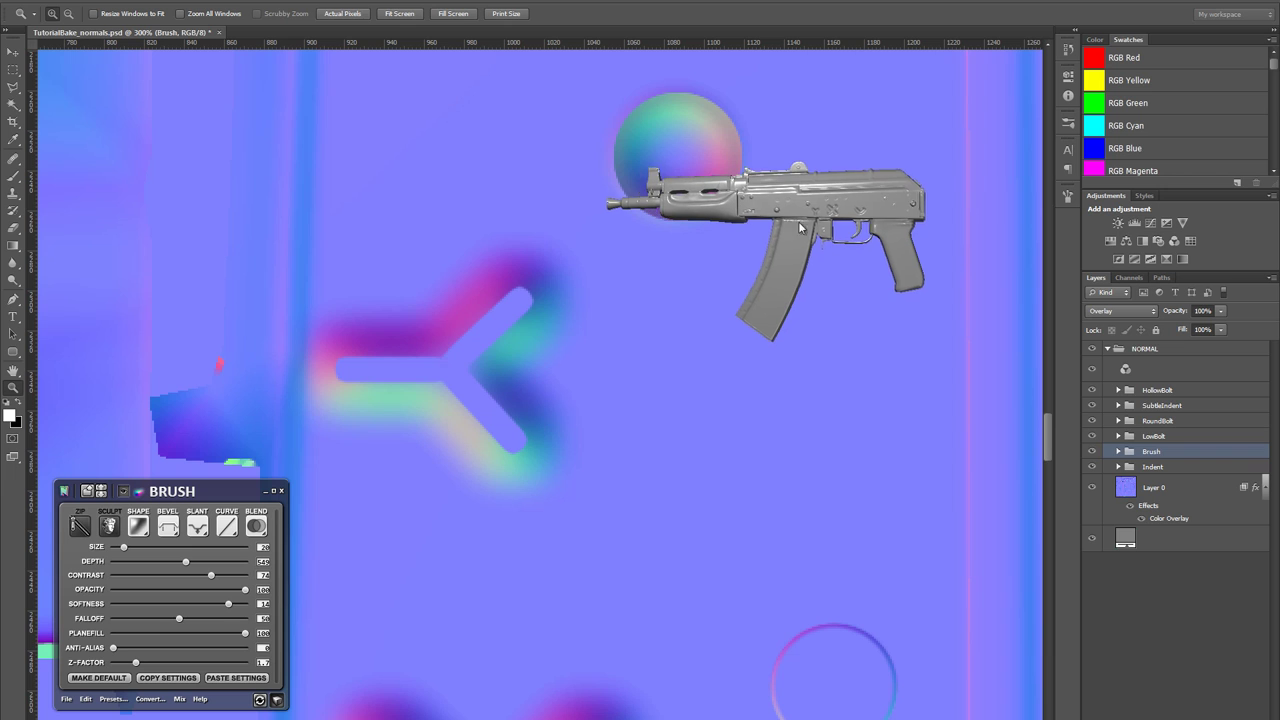
left_click(504, 412, "alt")
left_click(504, 412, "alt")
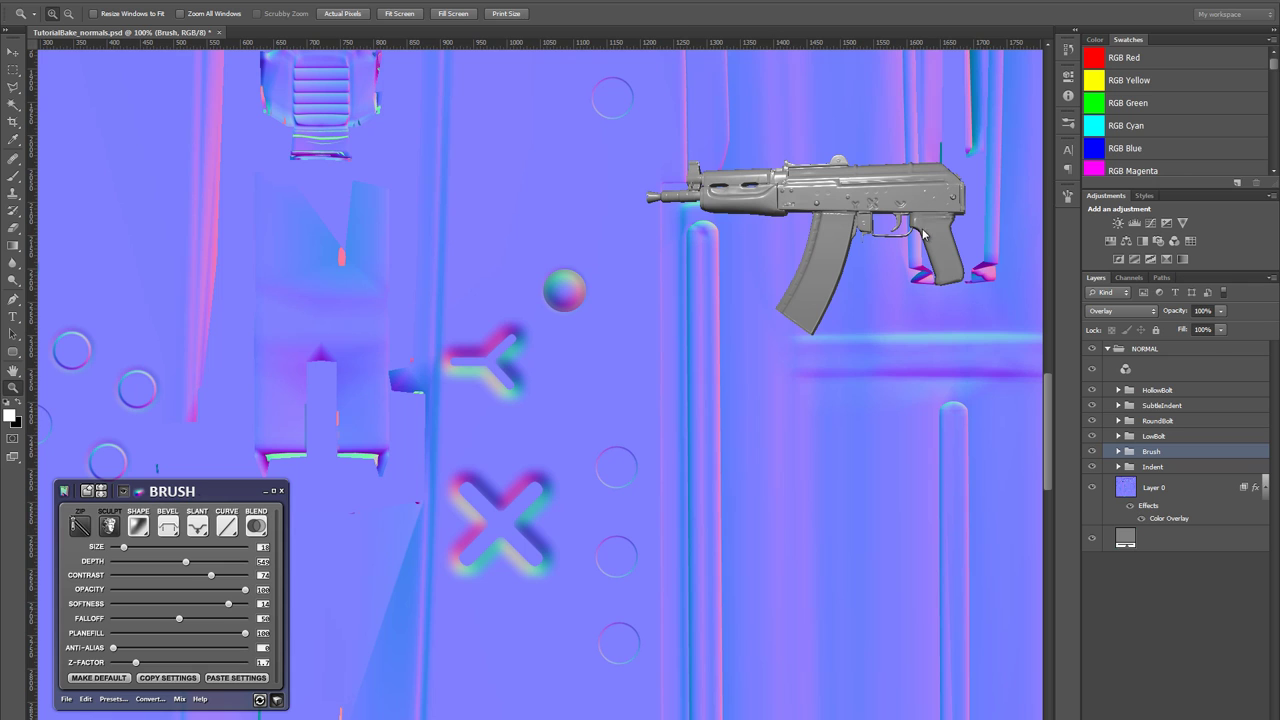
left_click_drag(529, 553, 551, 407)
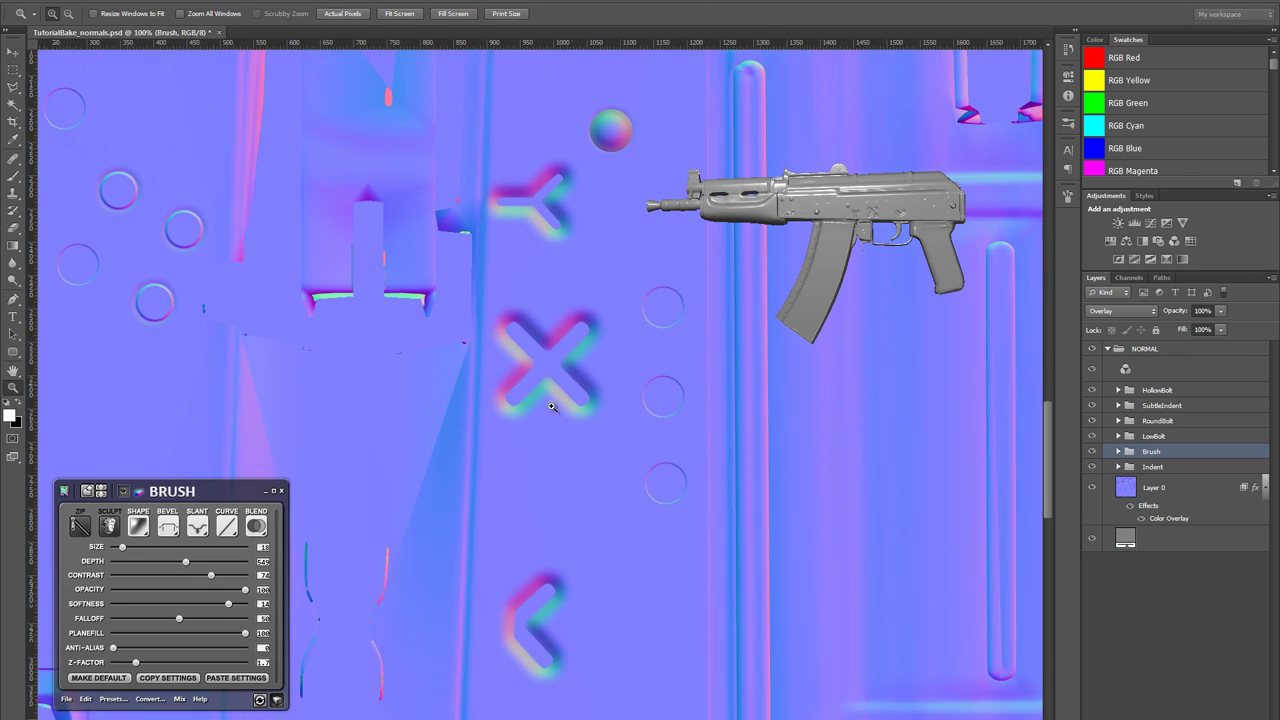
key("ctrl+t")
key("Escape")
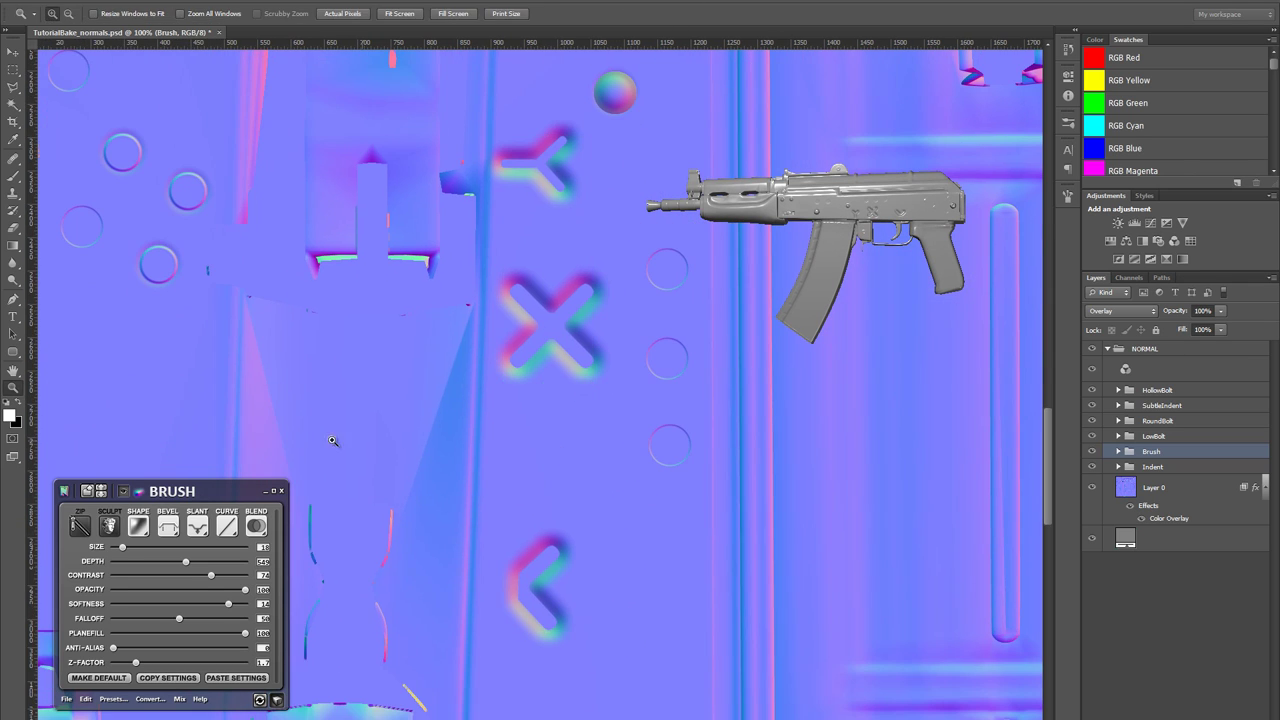
- Reopen the sculpt layer, scale the X indent to about 94% around its centre, and deselect it
left_click(102, 533)
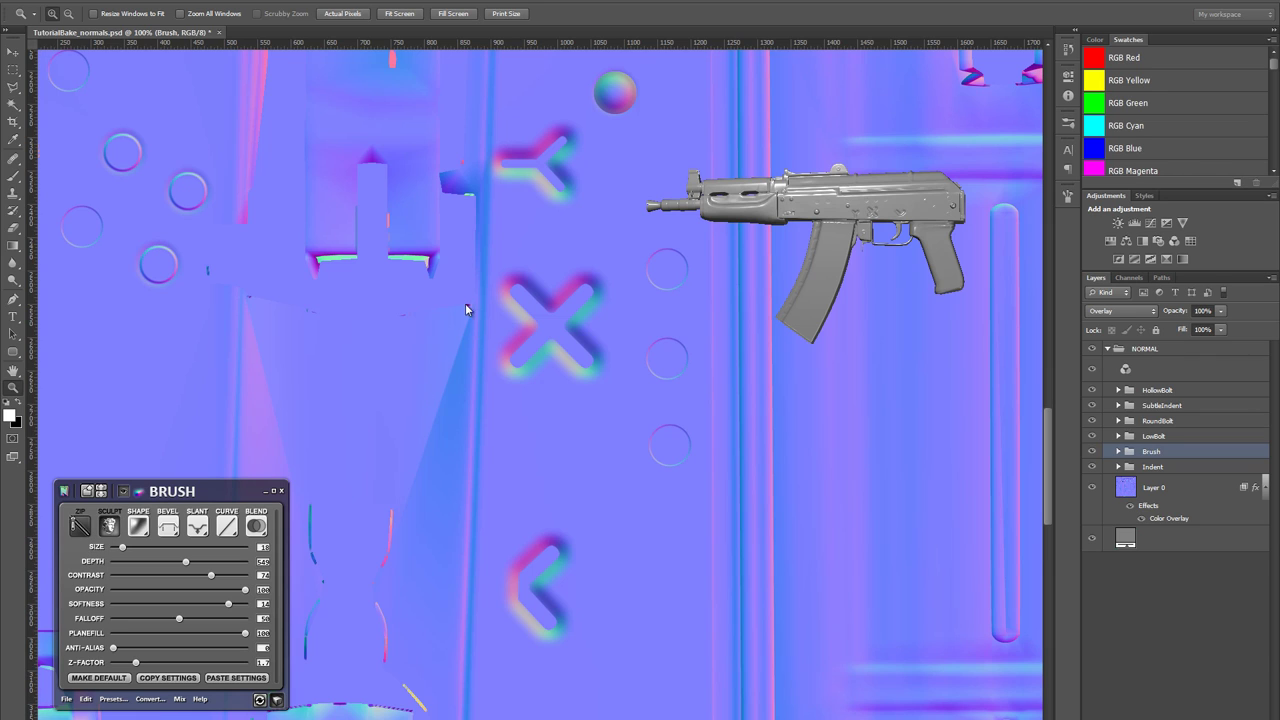
key("m")
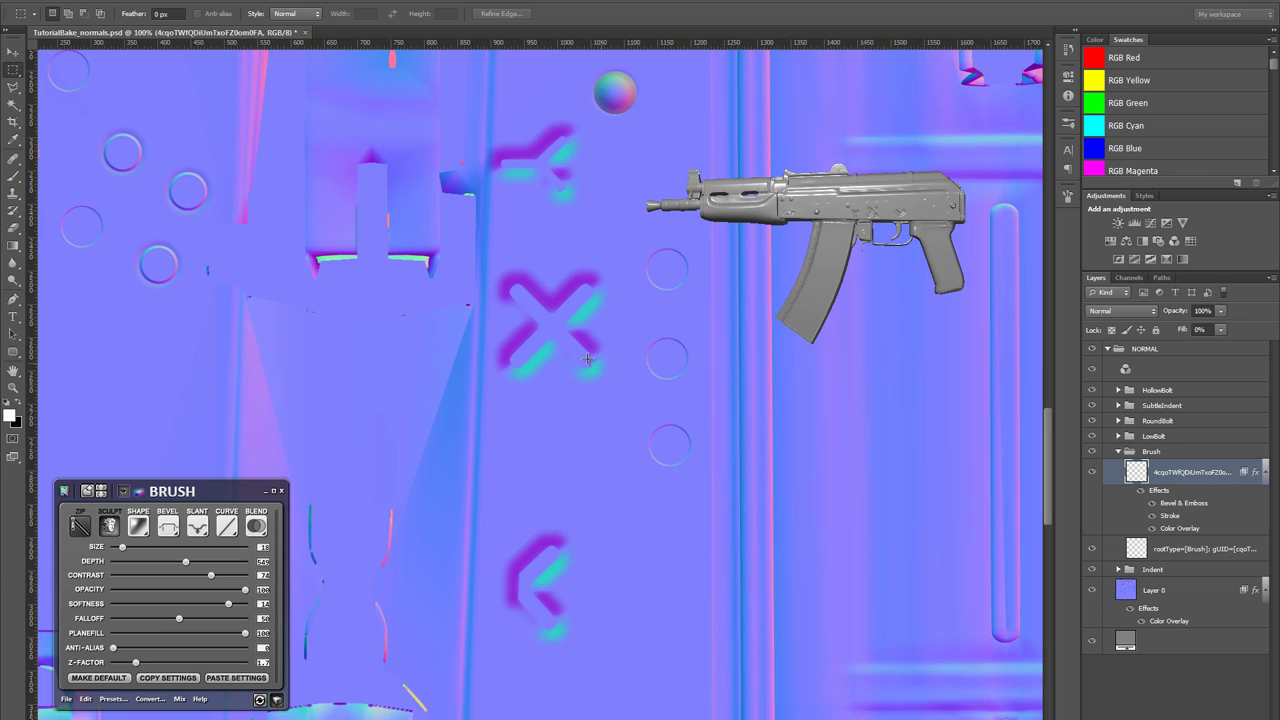
mouse_move(471, 253)
left_mouse_down()
mouse_move(495, 258)
mouse_move(626, 398)
left_mouse_up()
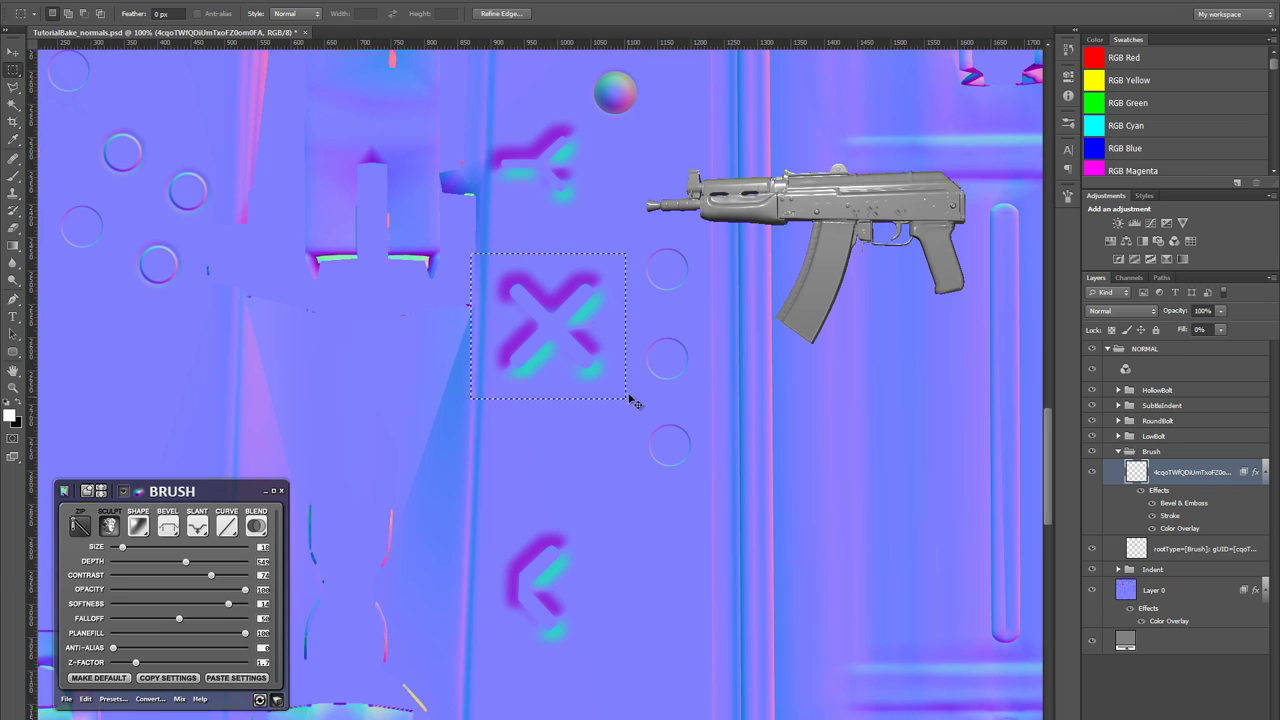
key("b")
key("ctrl+t")
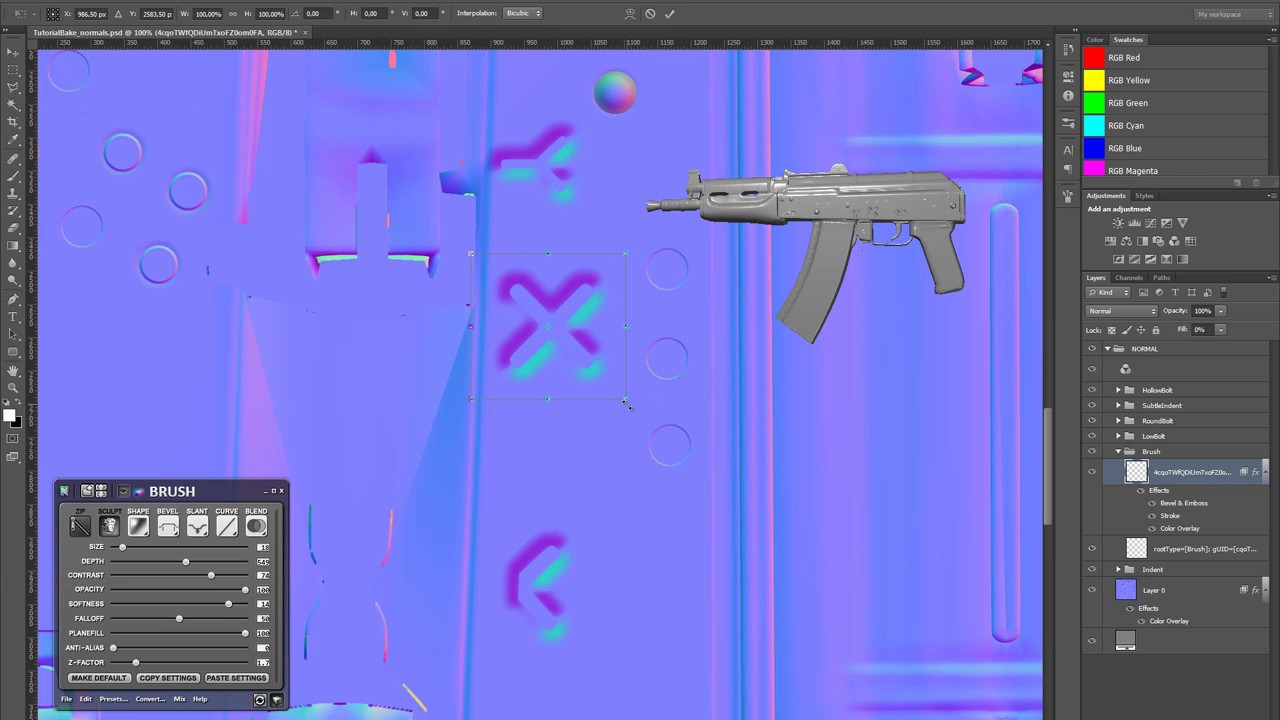
left_click_drag(626, 402, 620, 397)
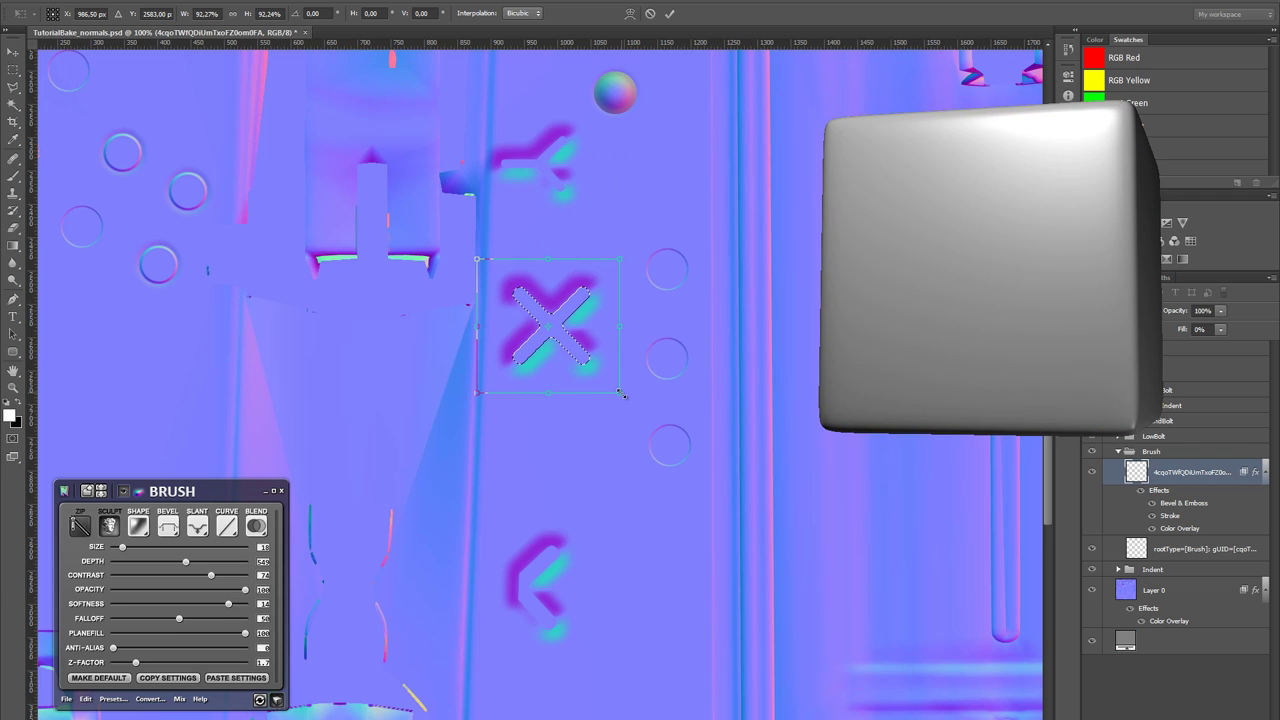
left_click_drag(619, 394, 626, 397)
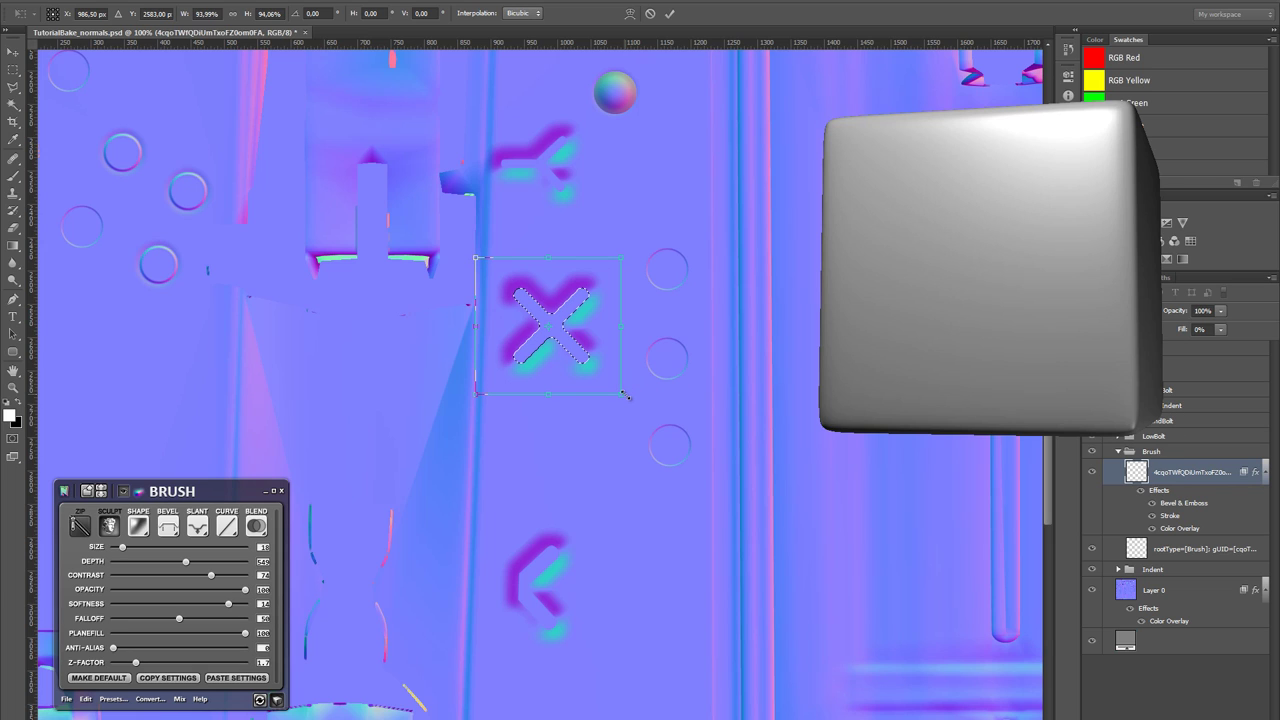
key("Return")
key("b")
key("ctrl+d")
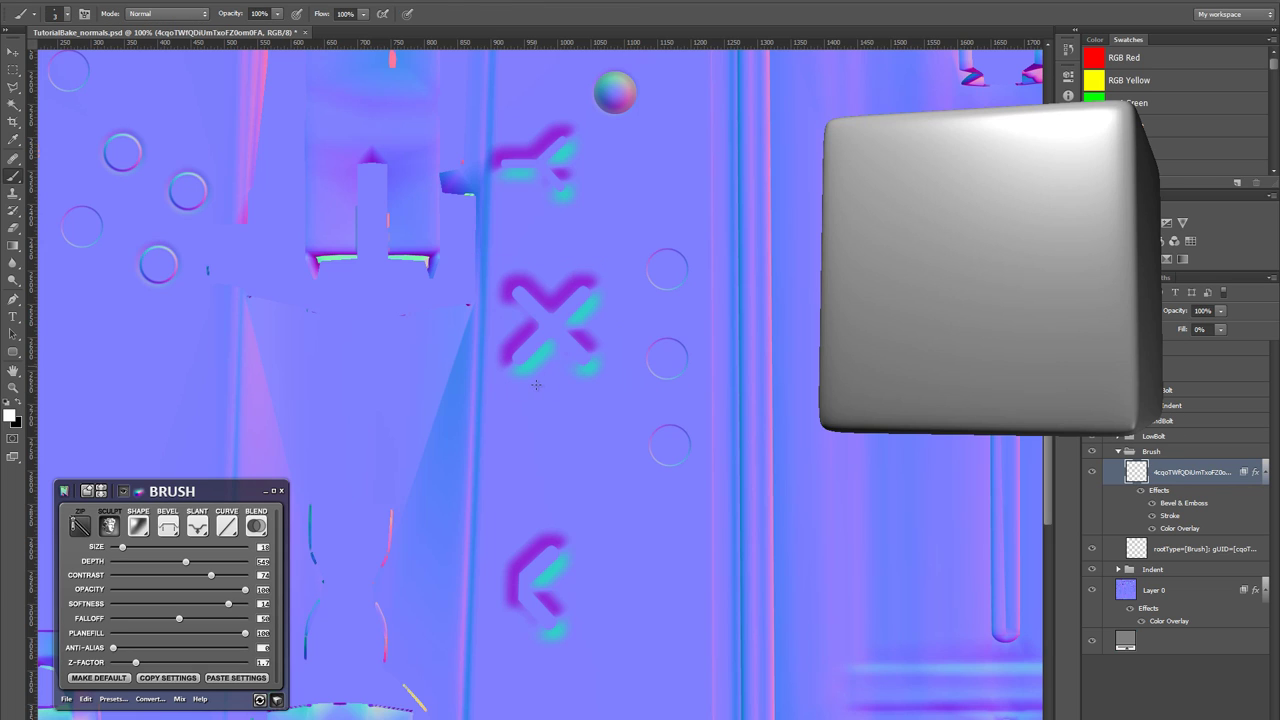
- Scale the V indent to about 88%, shift it slightly left, and deselect it
key("m")
left_click_drag(649, 471, 388, 688)
key("ctrl+t")
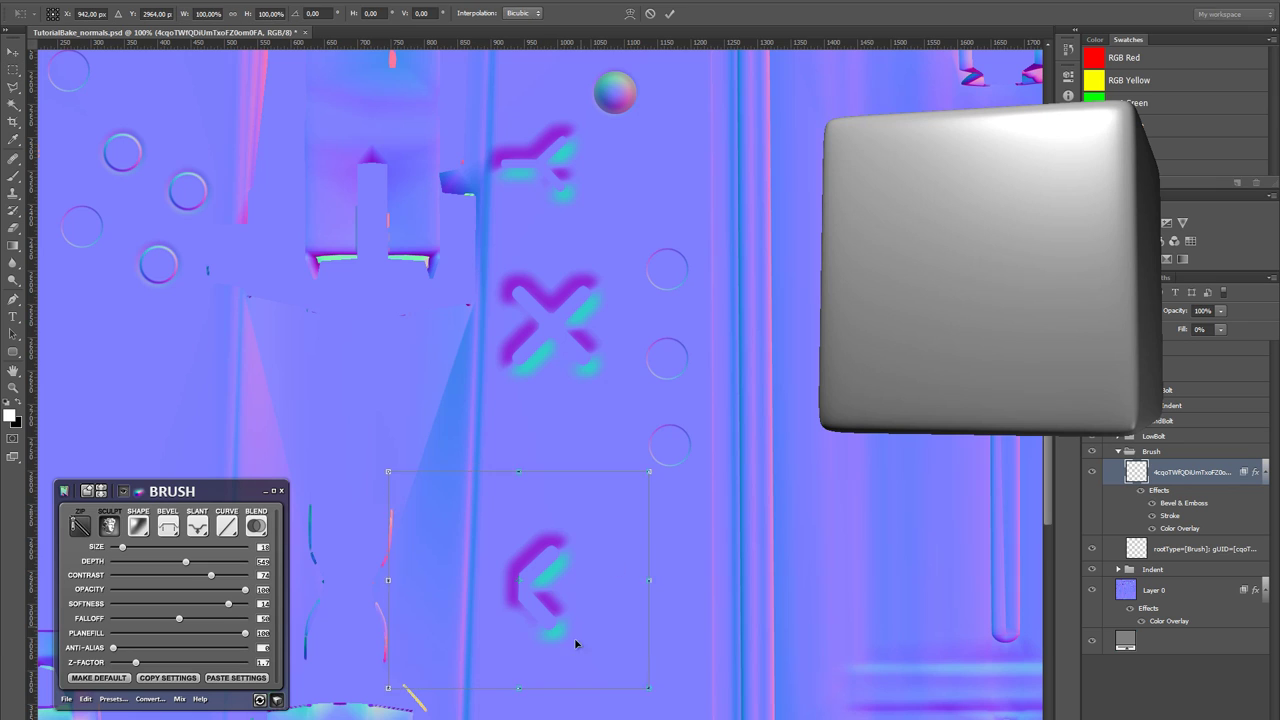
left_click_drag(649, 688, 633, 675)
left_click_drag(552, 629, 548, 629)
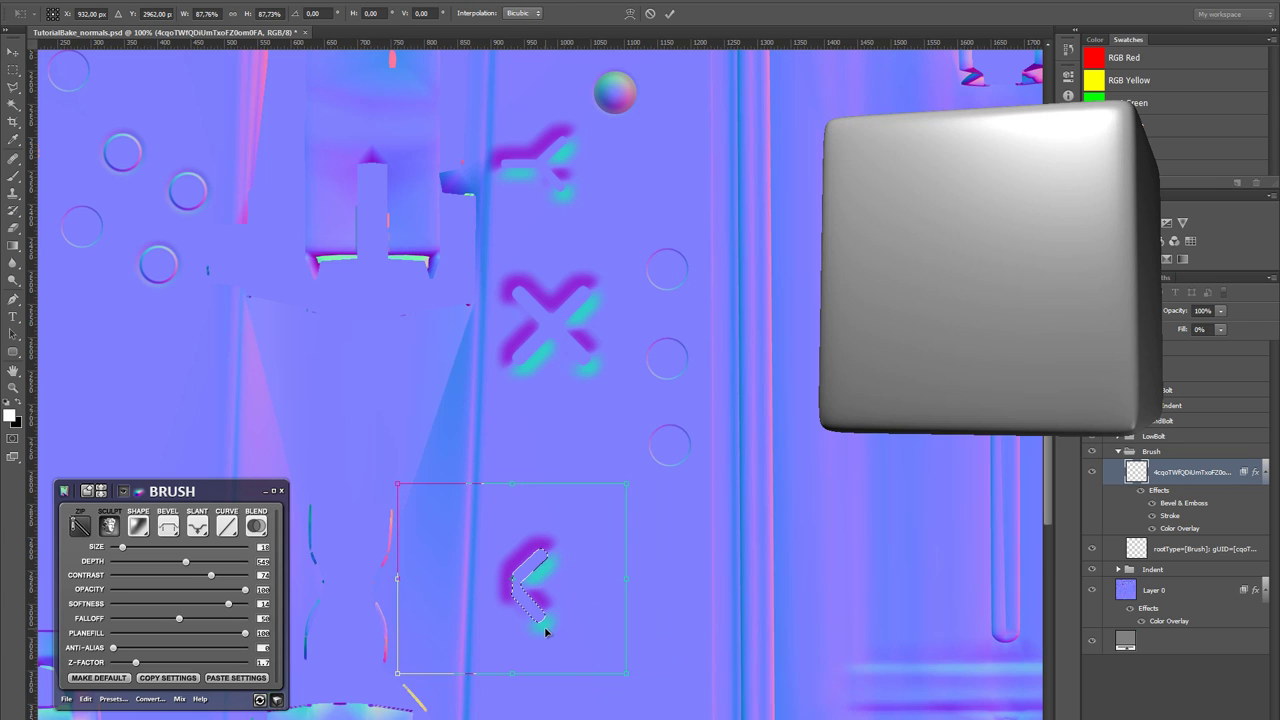
key("Return")
key("ctrl+d")
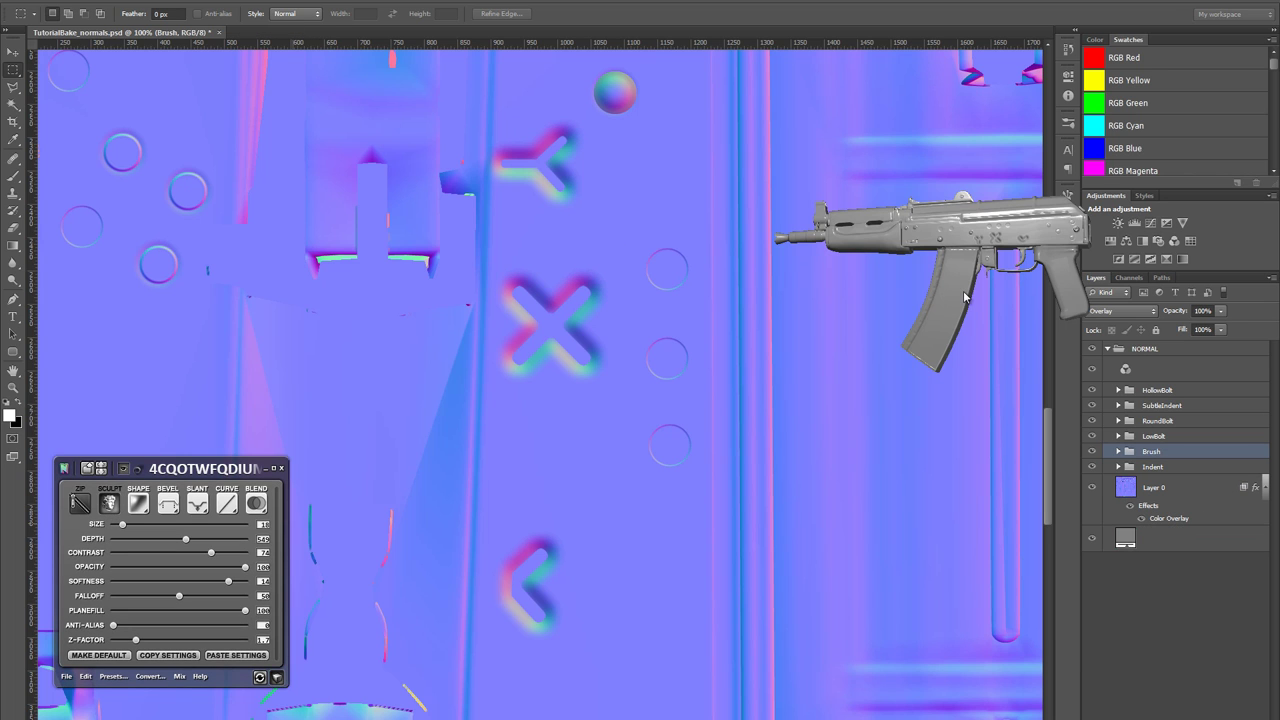
- Inspect the resized Y, X and V indents on the rifle preview and across the surrounding normal map
scroll(963, 252, "up", 5)
mouse_move(1010, 235)
left_mouse_down()
mouse_move(1080, 215)
mouse_move(1136, 176)
mouse_move(955, 215)
mouse_move(975, 212)
left_mouse_up()
scroll(955, 218, "down", 1)
key("z")
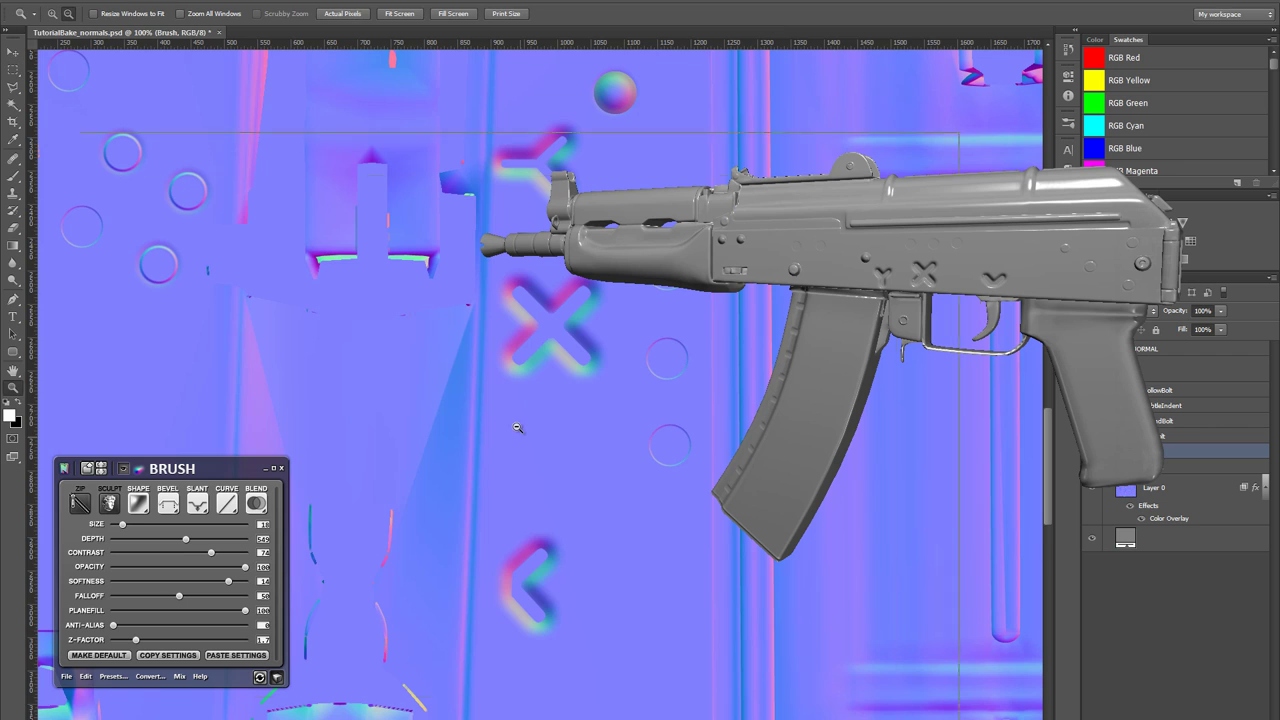
left_click(517, 427, "alt")
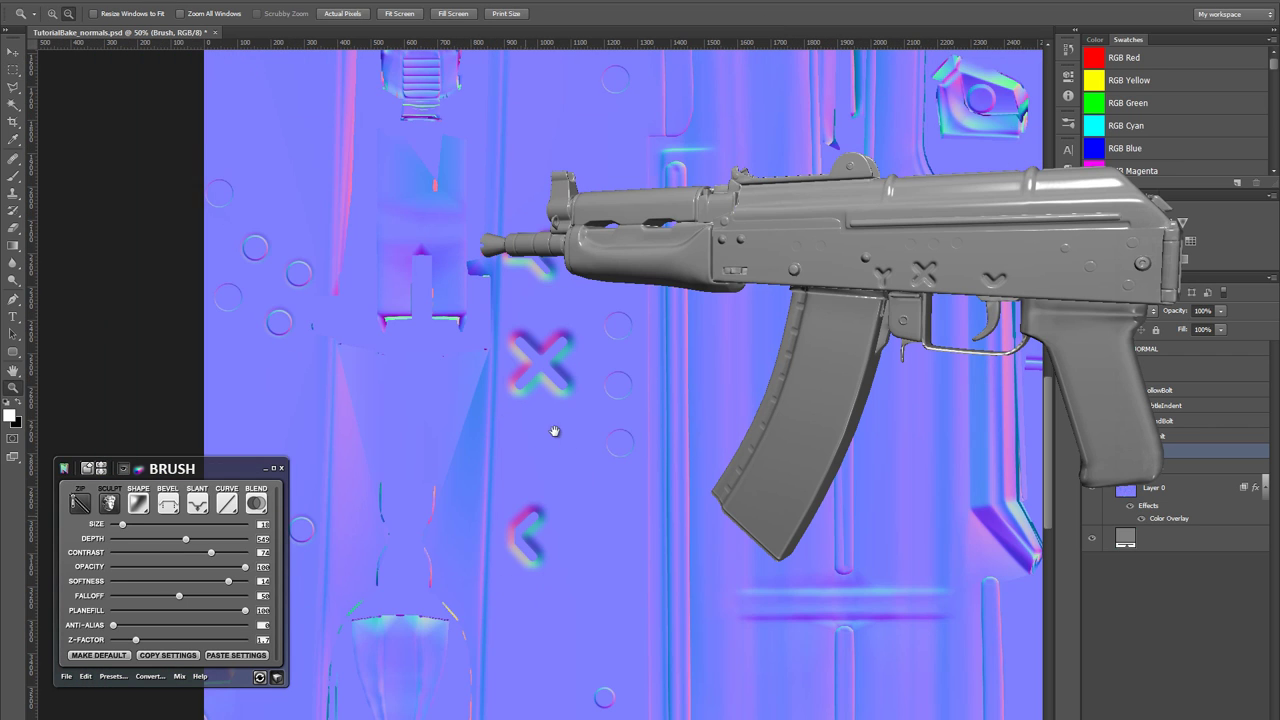
left_click(545, 434)
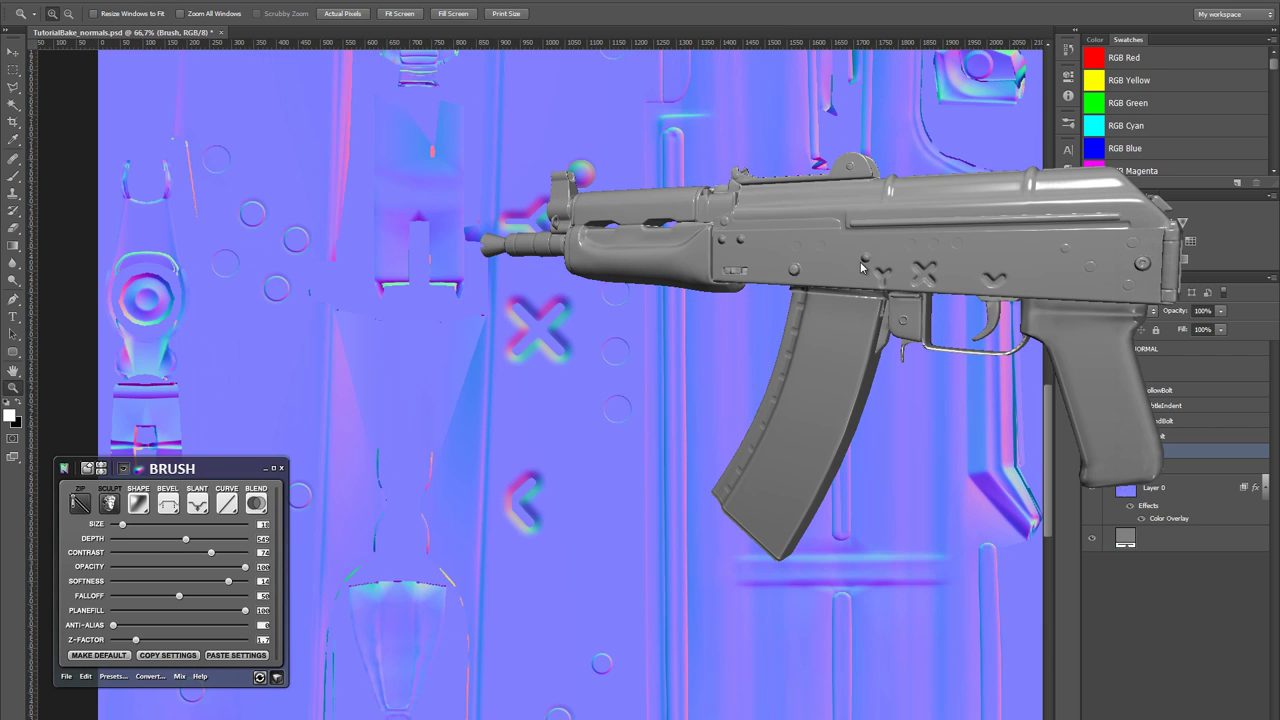
- Compare the rifle preview's Y, X and V indents with the reference photo and look over the lower normal map
left_click_drag(861, 264, 833, 180)
key("alt+Tab")
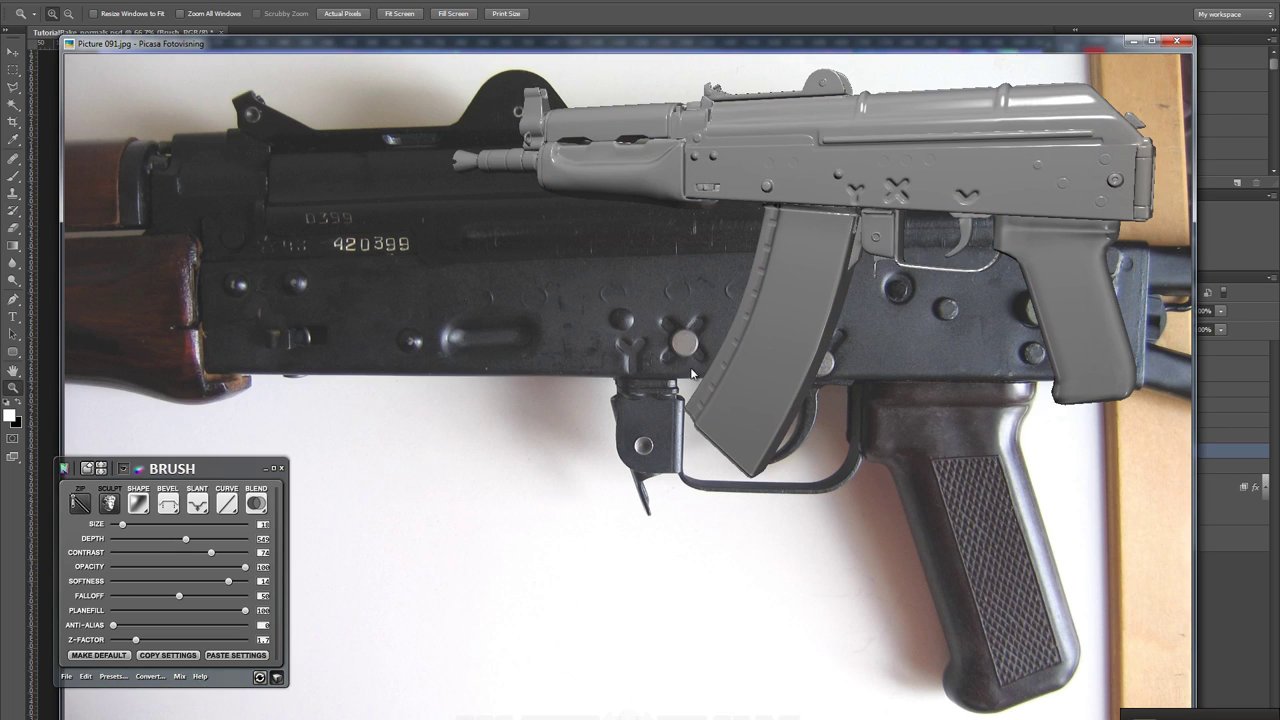
left_click(683, 347)
left_click(729, 12)
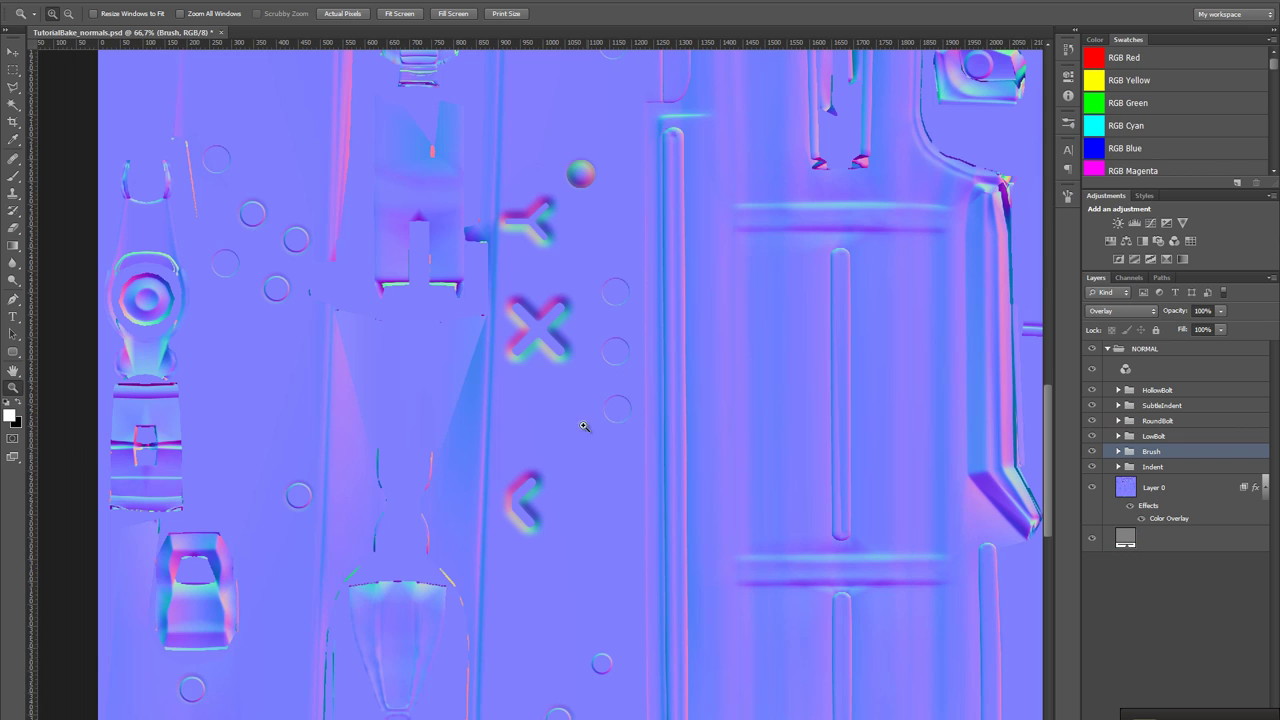
left_click_drag(622, 474, 540, 366)
mouse_move(688, 556)
left_mouse_down()
mouse_move(397, 306)
mouse_move(300, 262)
left_mouse_up()
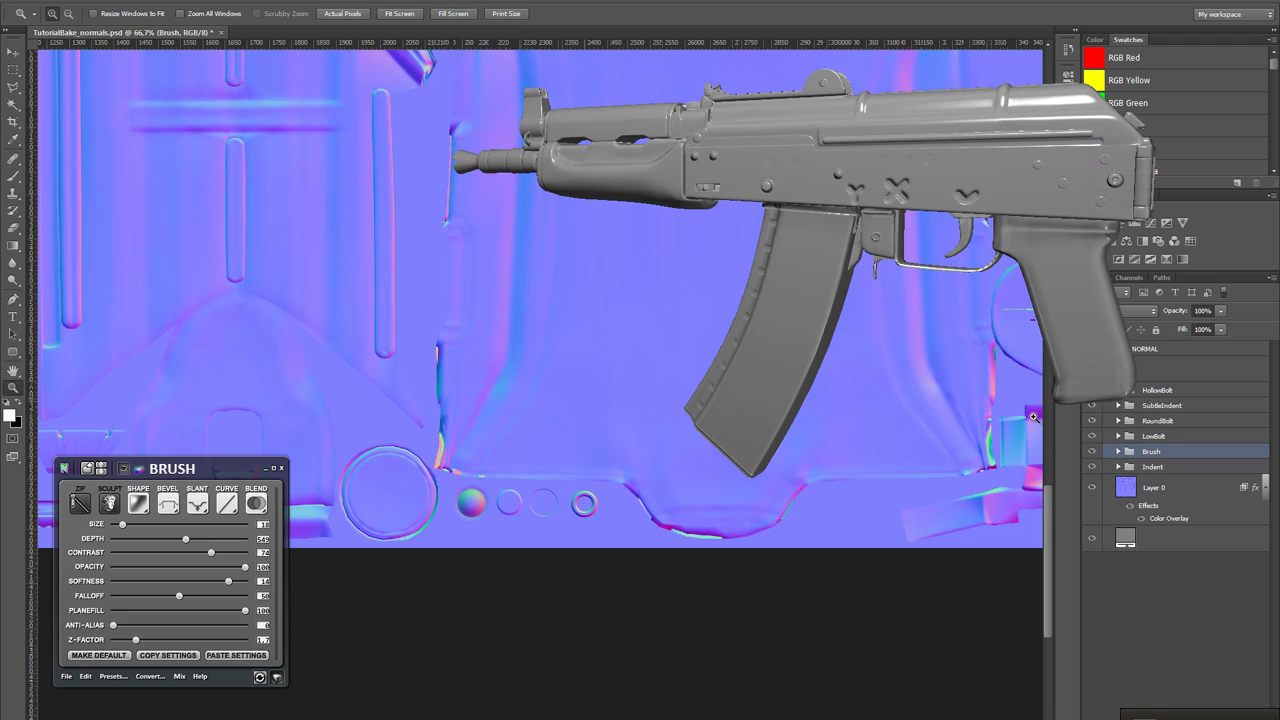
- Rename the Brush layer group as Crosses
double_click(167, 472)
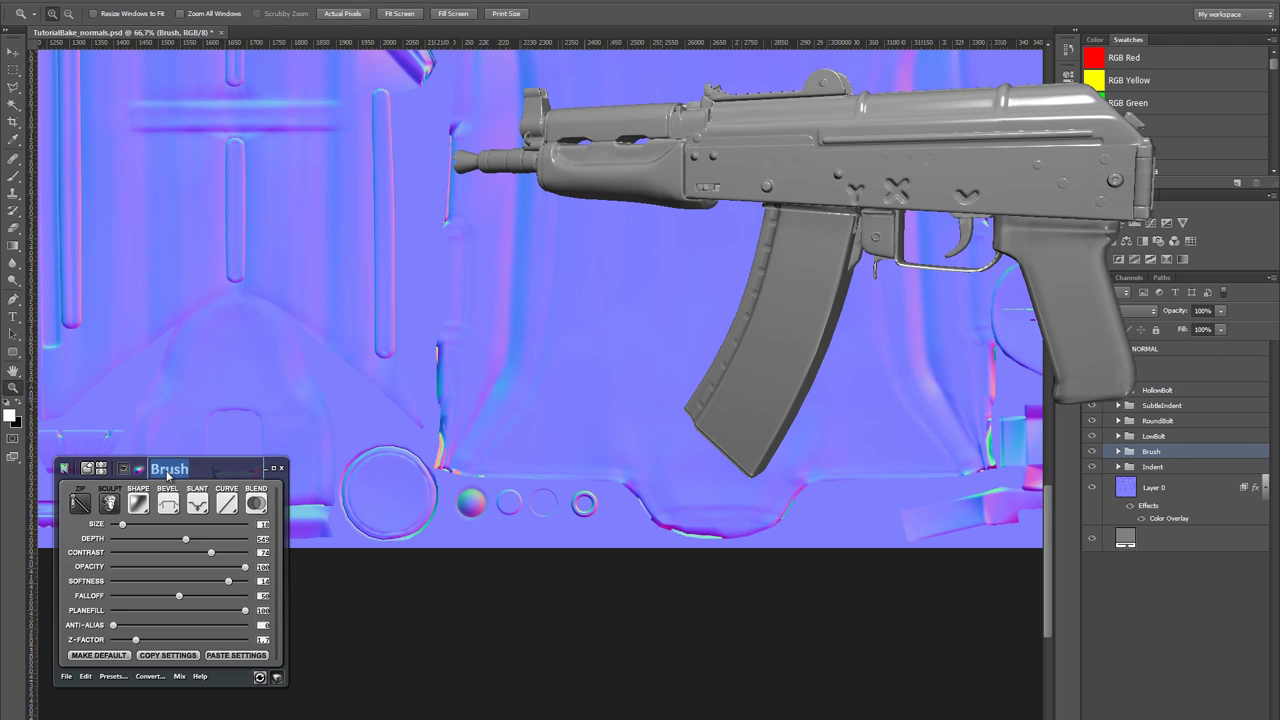
type("Crosses")
key("Return")
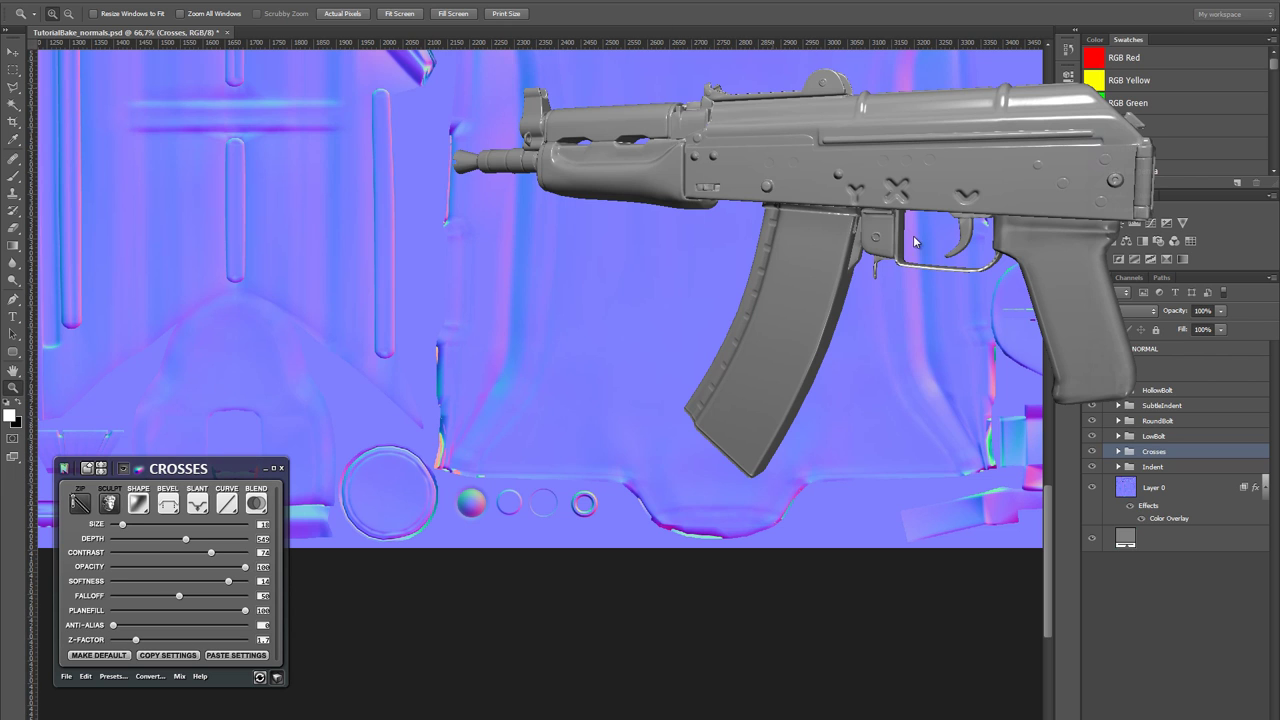
- Open the LowBolt sculpt layer, copy a low bolt from the map's bottom row onto the V indent's vertex, and scale it to about 107%
left_click(100, 468)
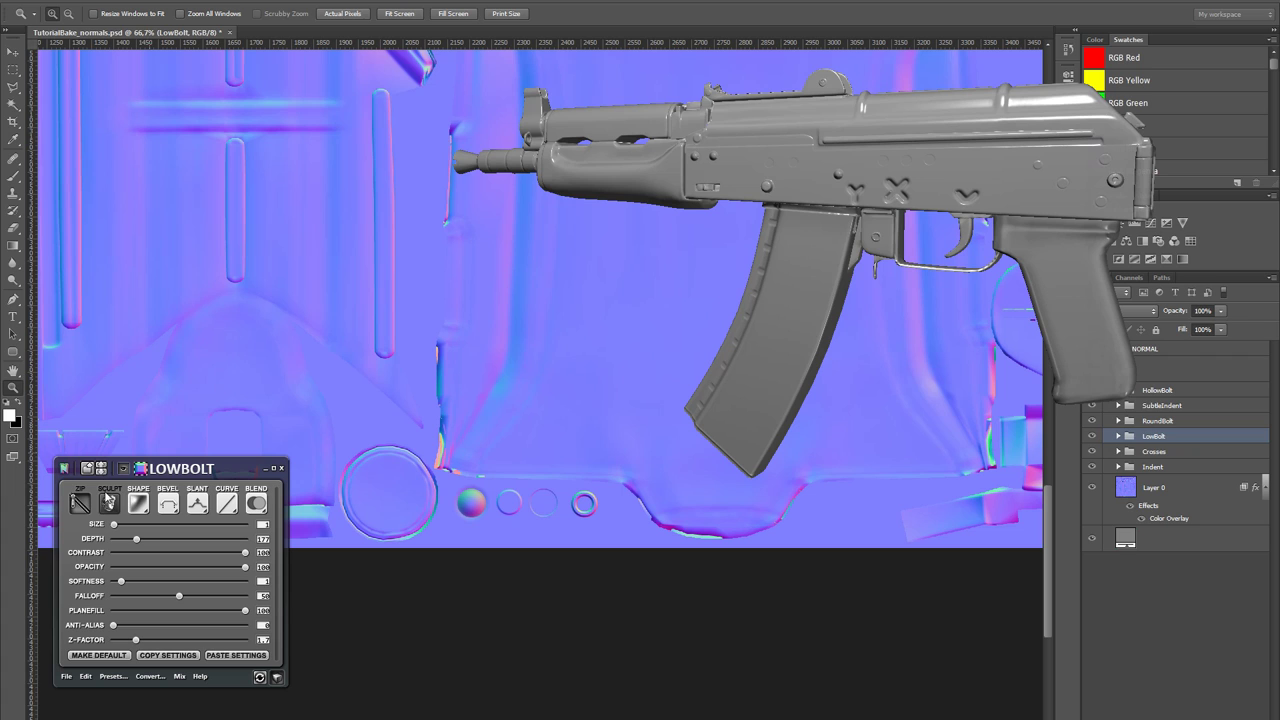
left_click(109, 503)
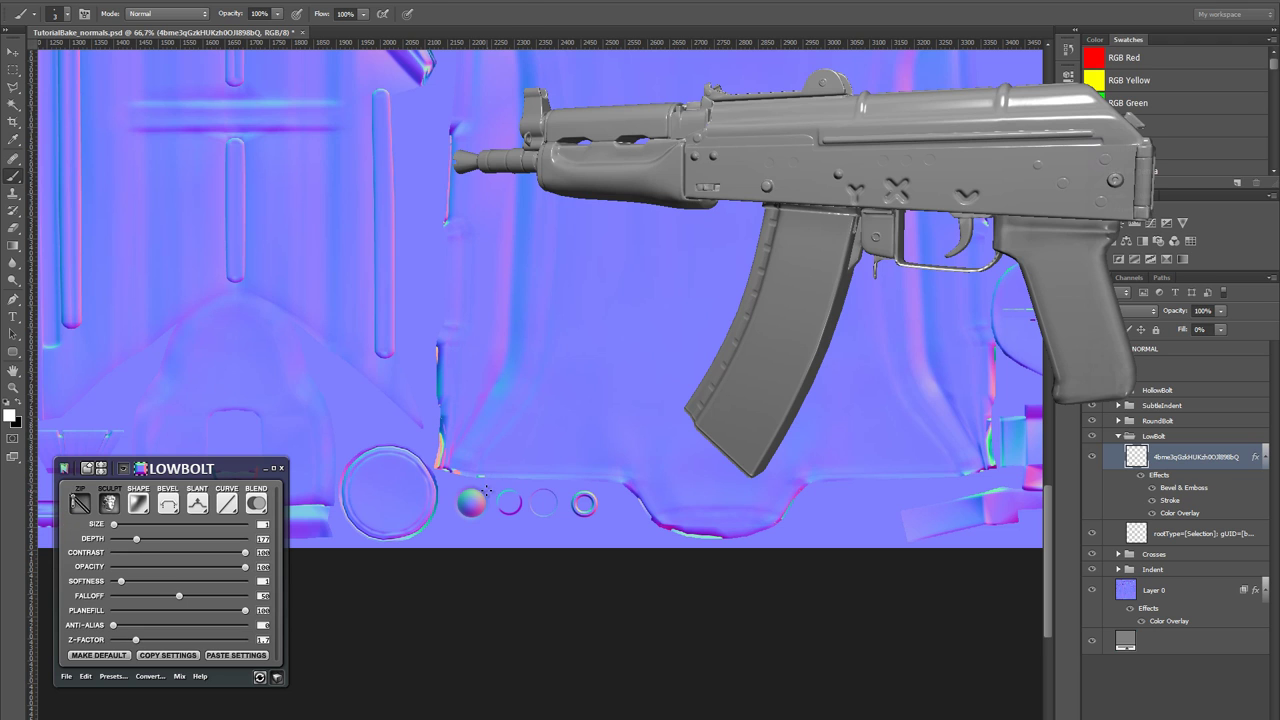
key("m")
left_click_drag(494, 480, 526, 522)
key("space")
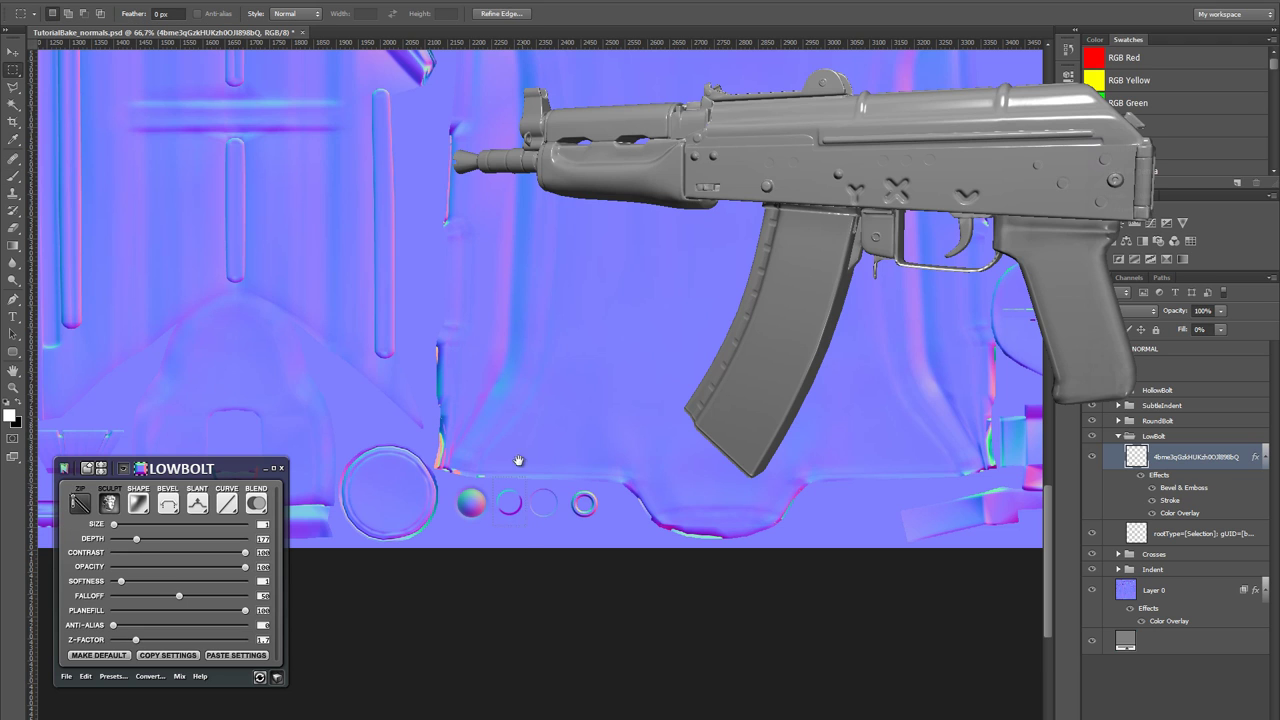
left_click_drag(483, 353, 574, 460)
left_click_drag(389, 339, 540, 445)
key("v")
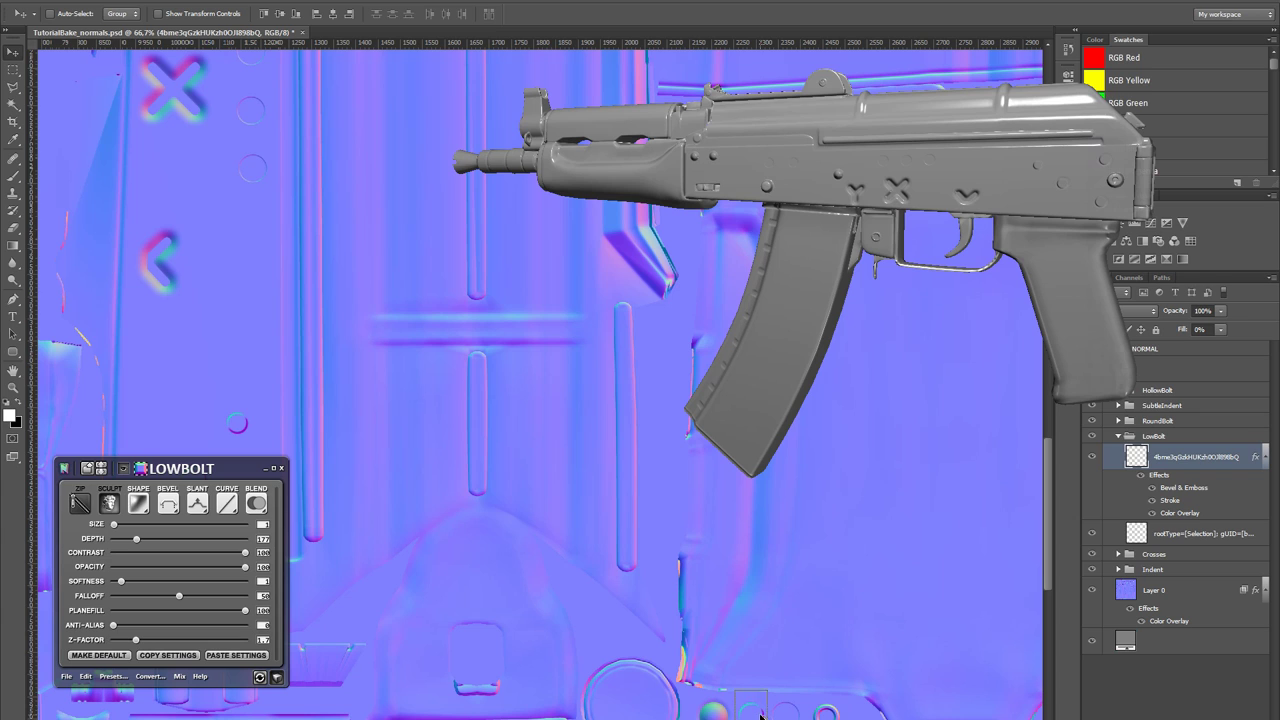
left_click_drag(760, 715, 150, 272)
key("ctrl+t")
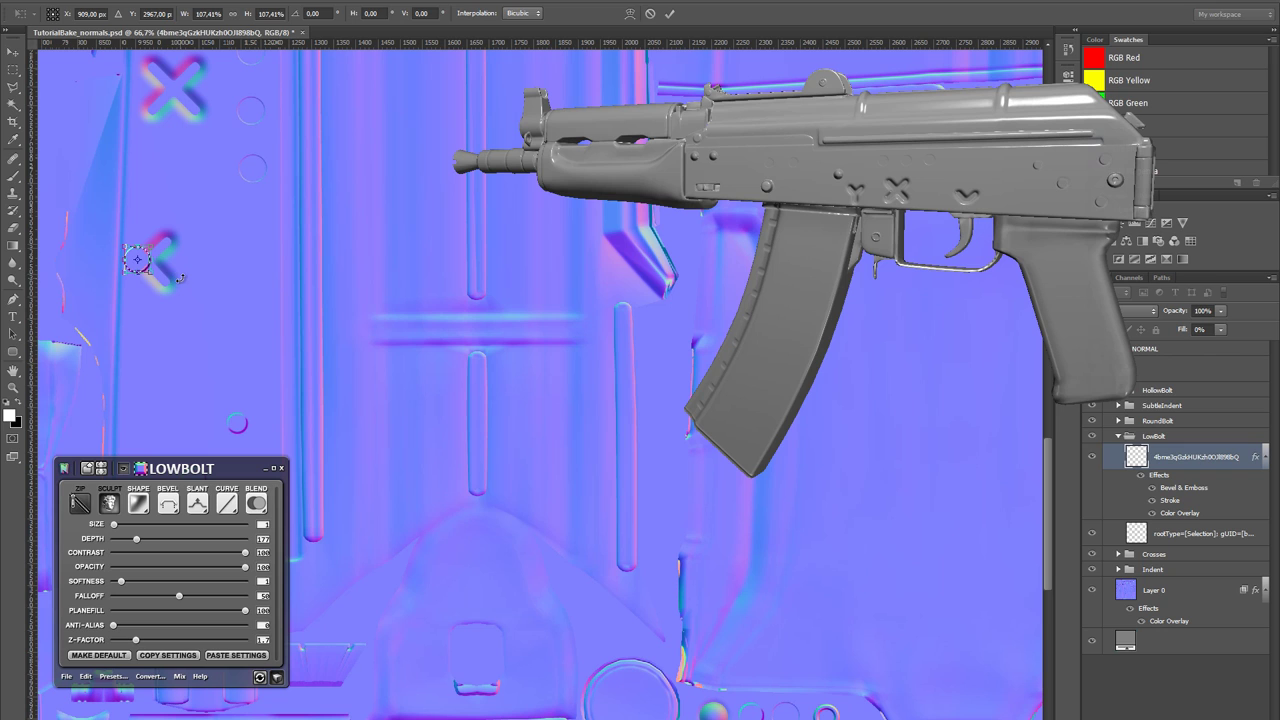
key("Return")
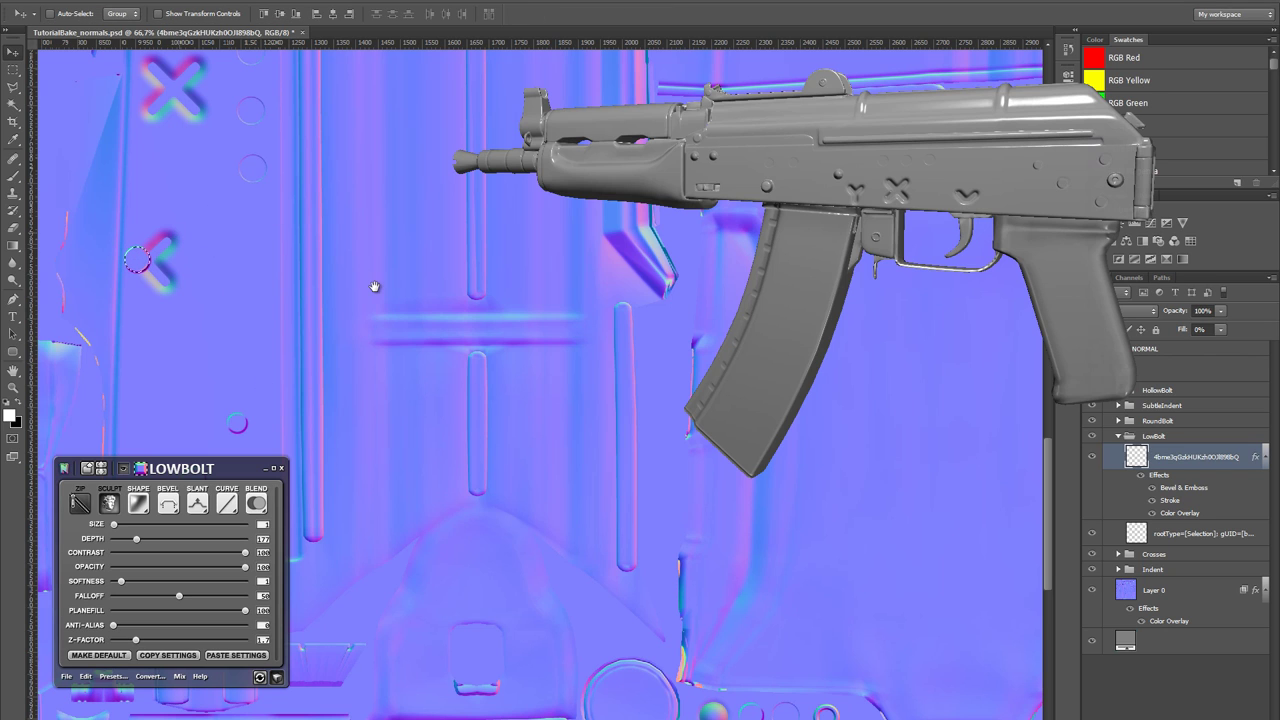
- Copy the low bolt from the V indent onto the X indent's centre and finish sculpting LowBolt
left_click_drag(277, 226, 500, 468)
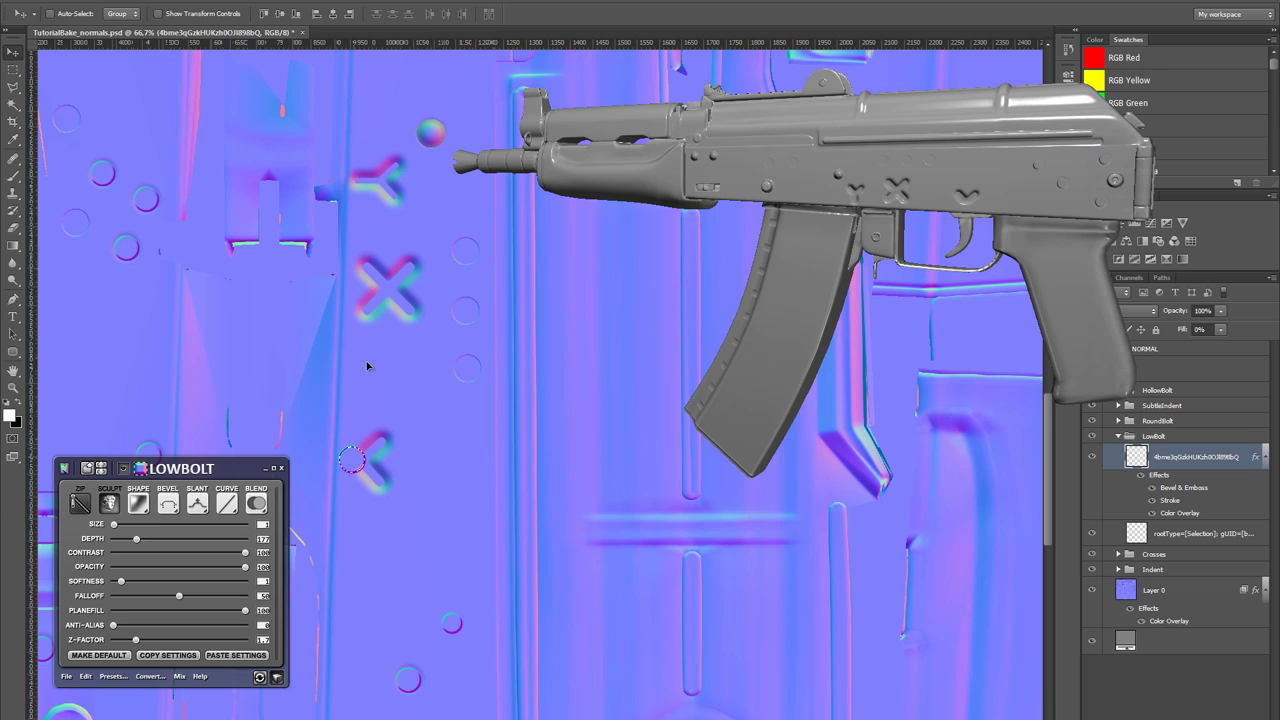
left_click_drag(367, 366, 395, 289)
left_click(109, 503)
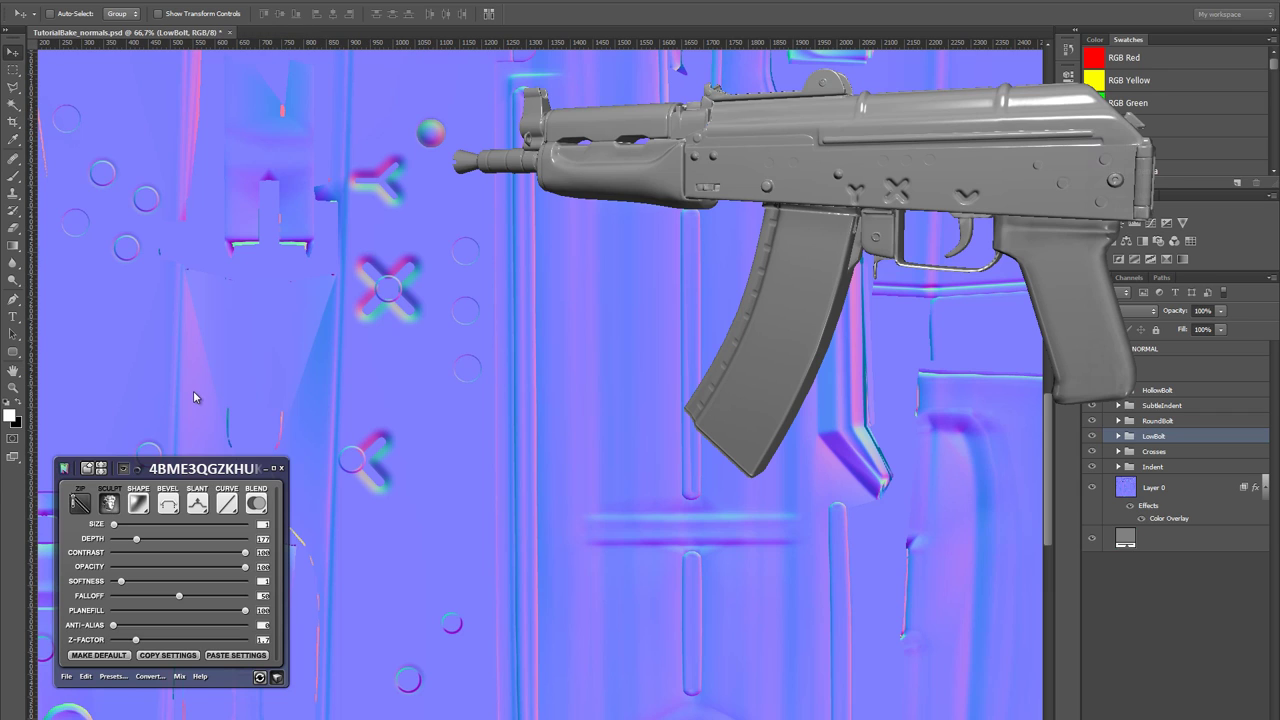
- Examine the bolt on the X indent up close and set LowBolt's bevel type to Emboss
key("z")
left_click(383, 288)
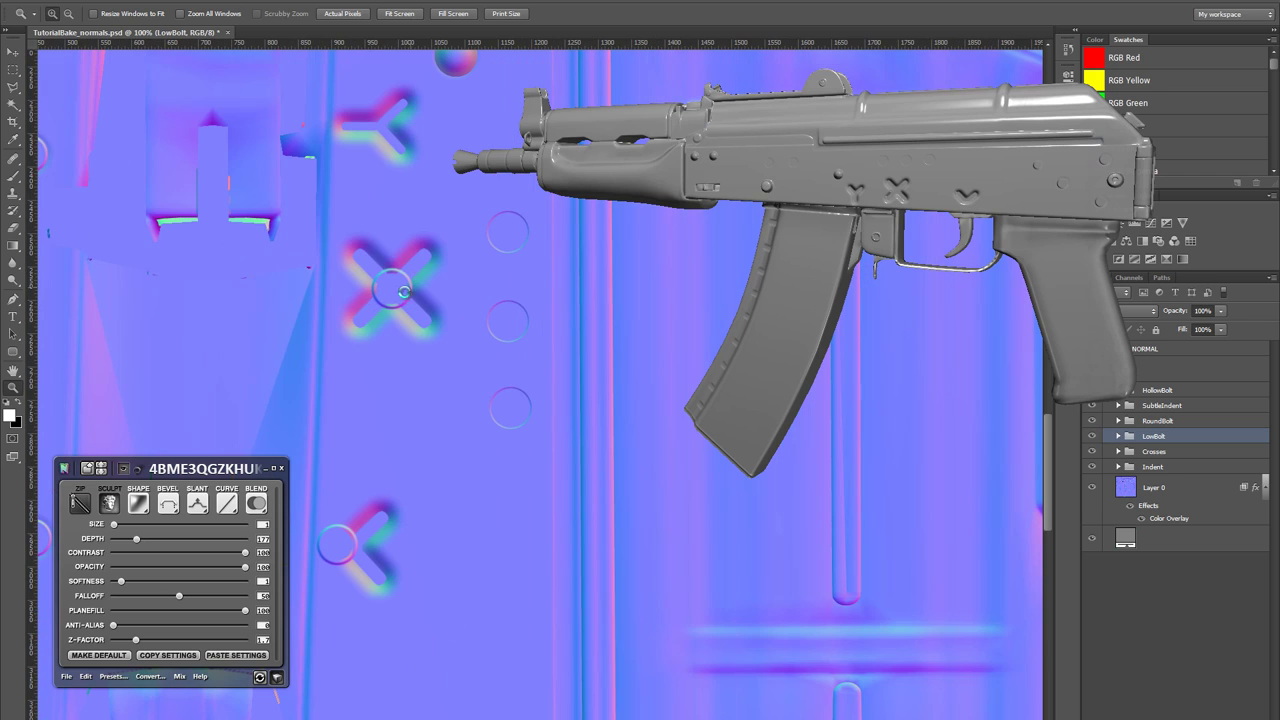
left_click_drag(357, 252, 420, 325)
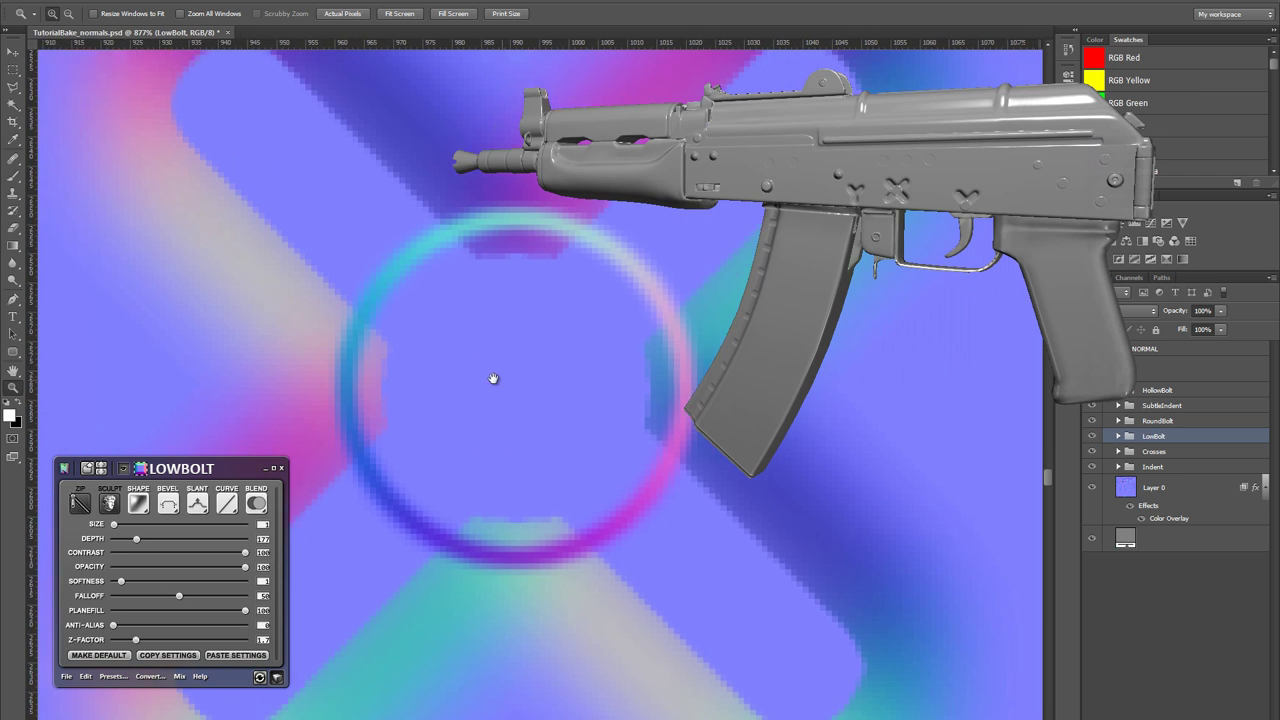
left_click(495, 375, "alt")
left_click(521, 337, "alt")
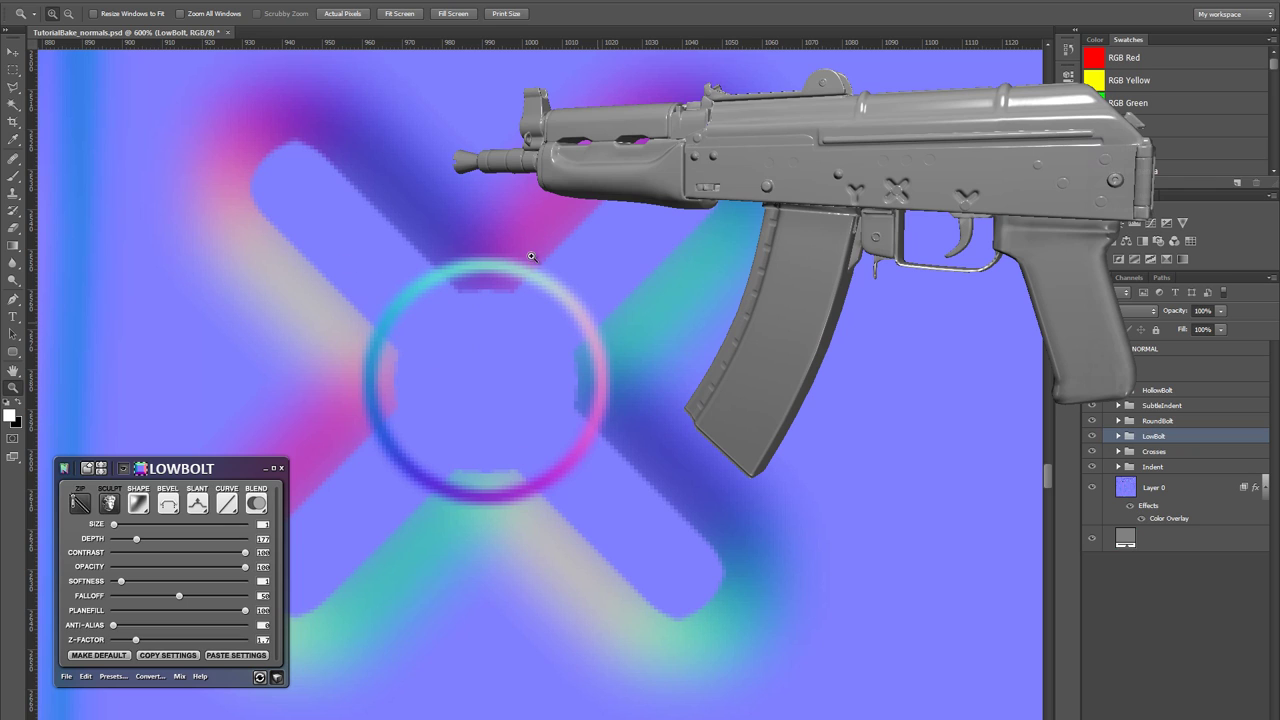
left_click(170, 508)
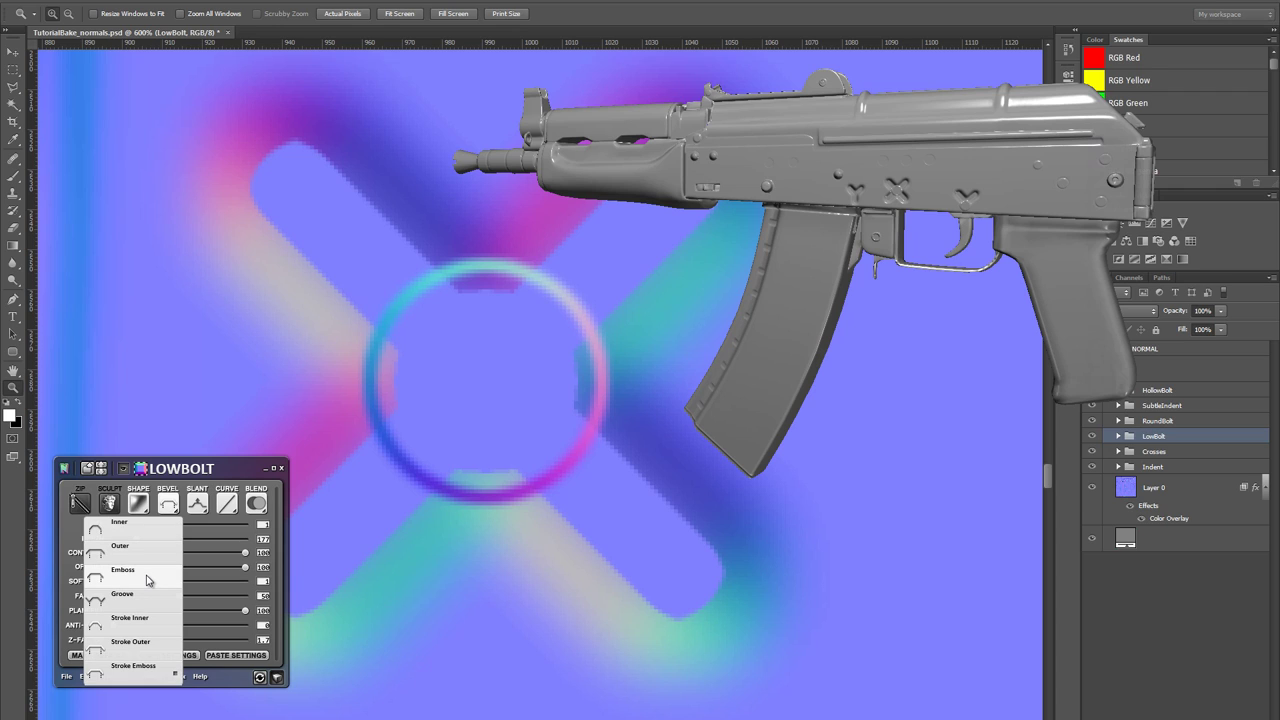
left_click(227, 421)
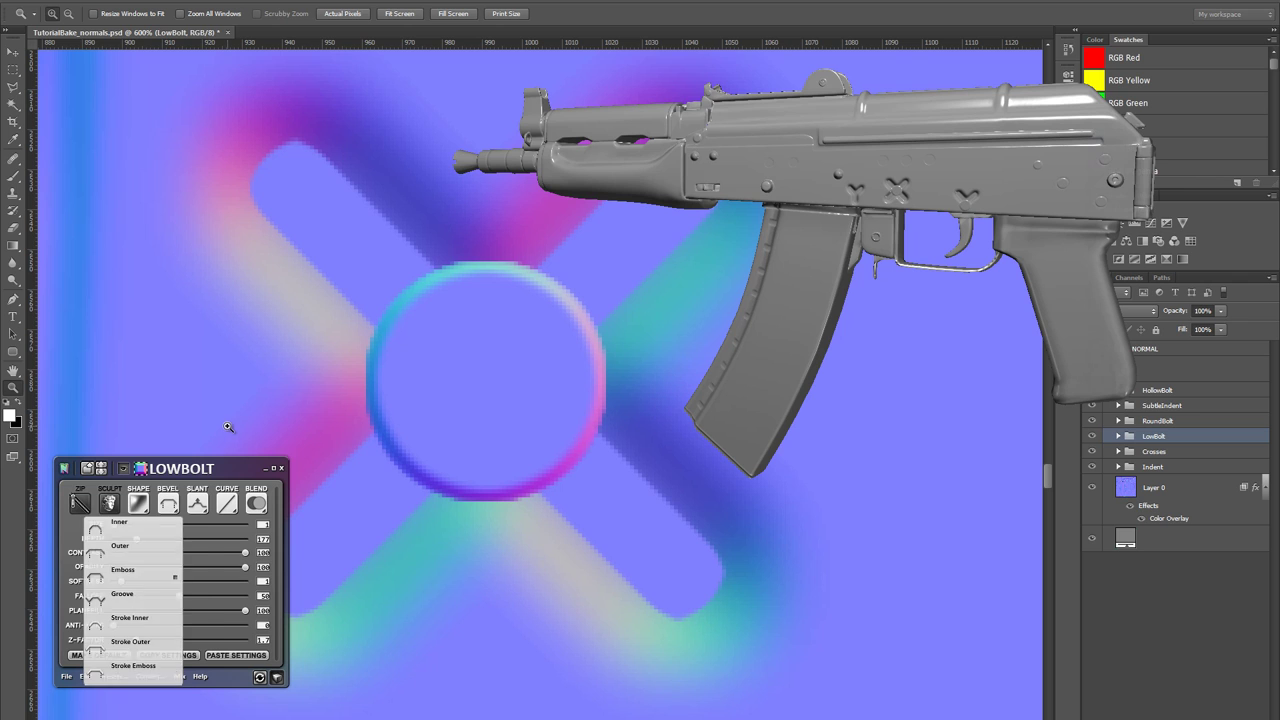
- Reopen the LowBolt sculpt layer, scale the bolt at the X indent's centre to about 122%, and finish sculpting
left_click(454, 408, "alt")
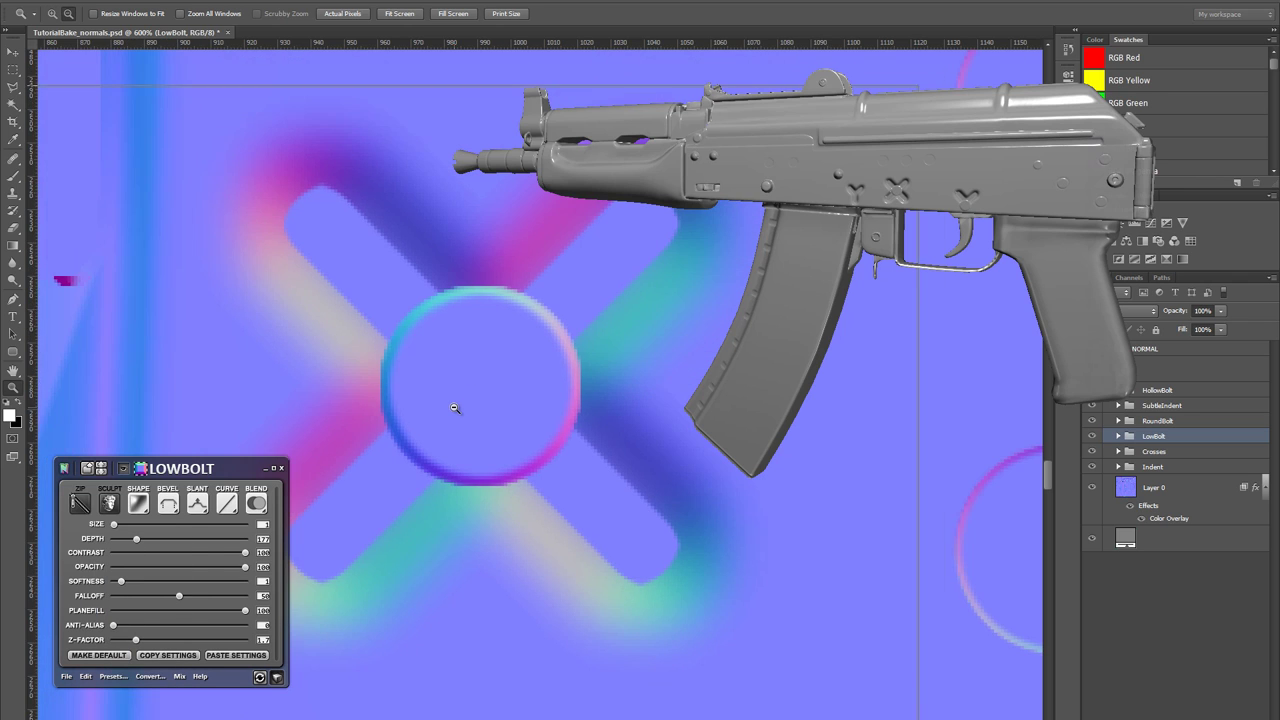
left_click(454, 408, "alt")
left_click(454, 408, "alt")
left_click(454, 408, "alt")
left_click(454, 408, "alt")
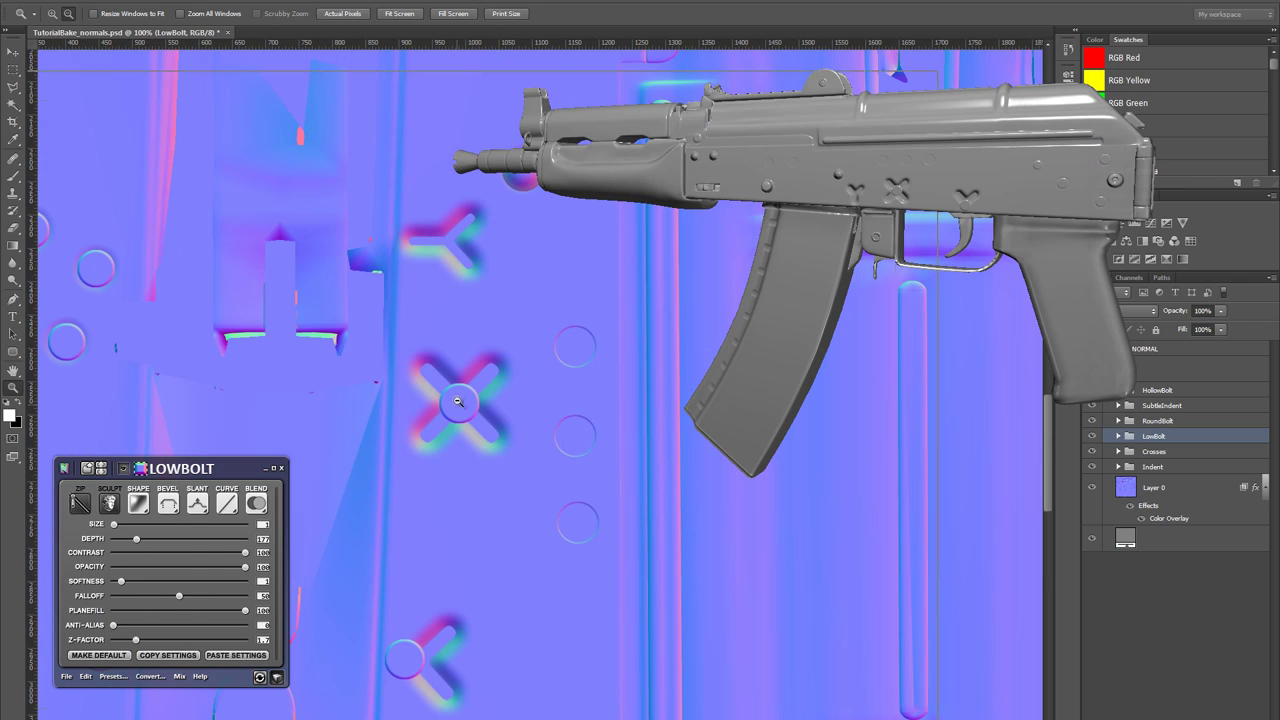
left_click(454, 408, "alt")
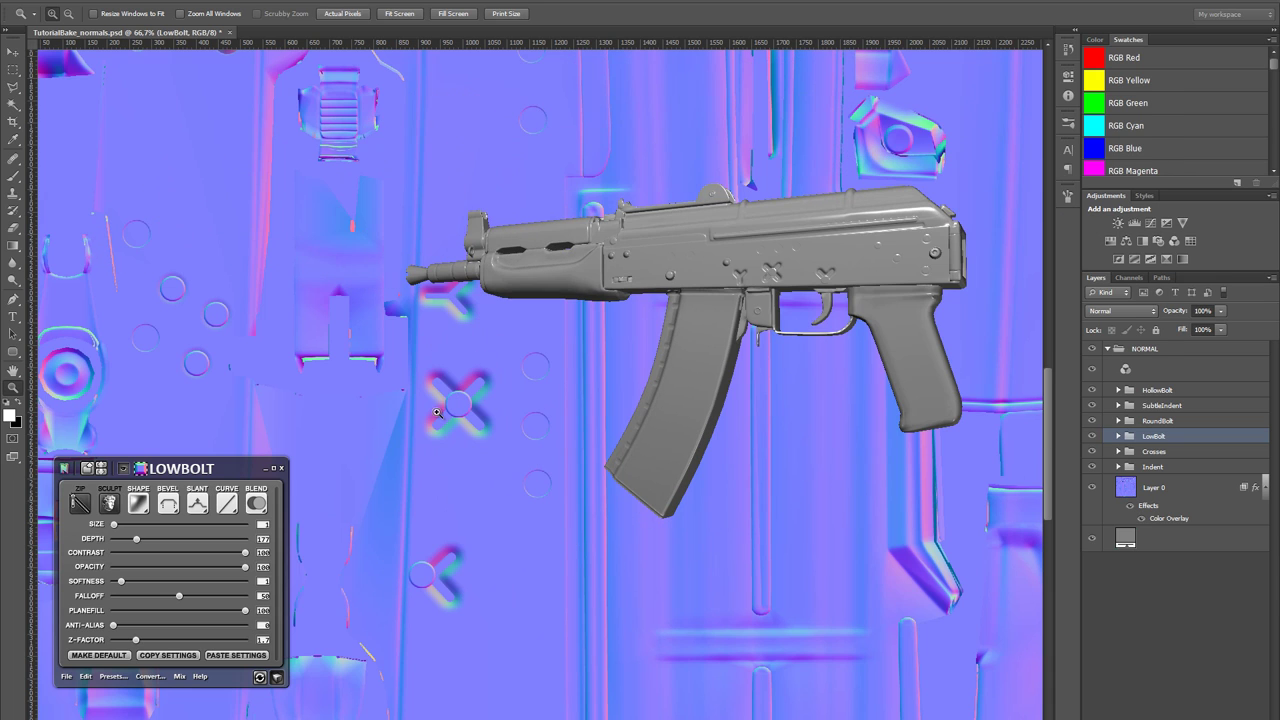
key("m")
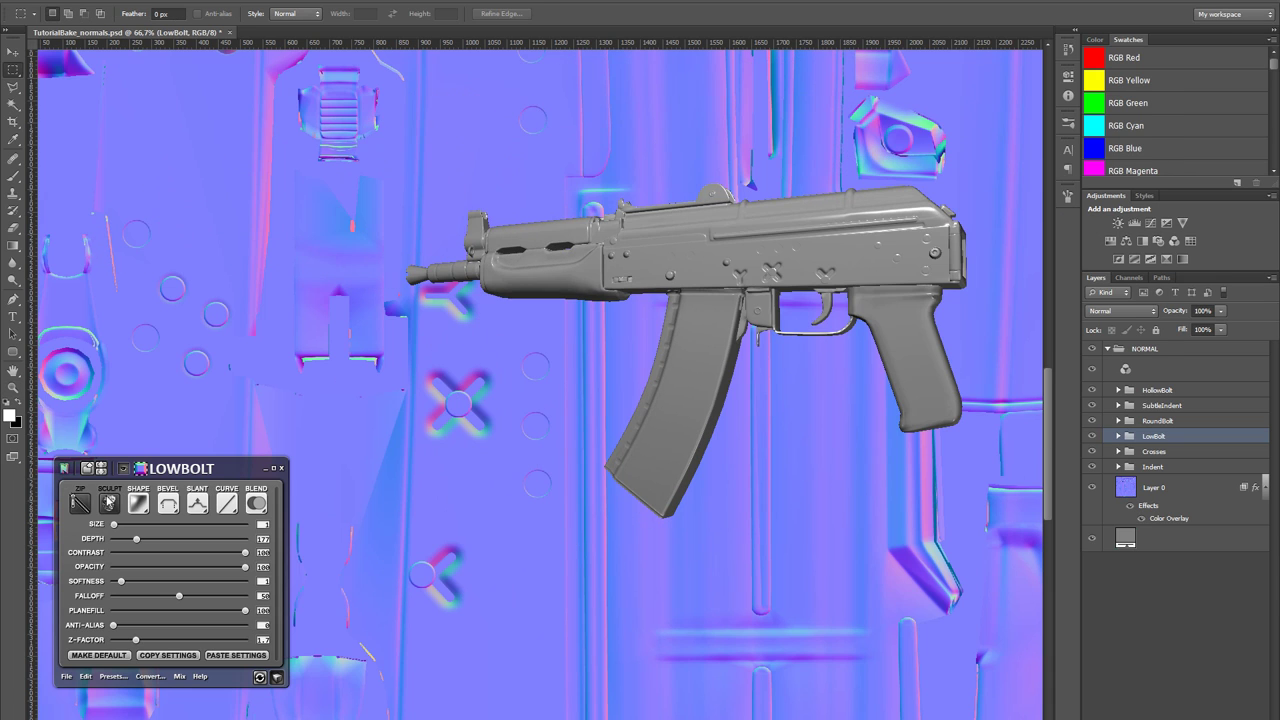
left_click(107, 501)
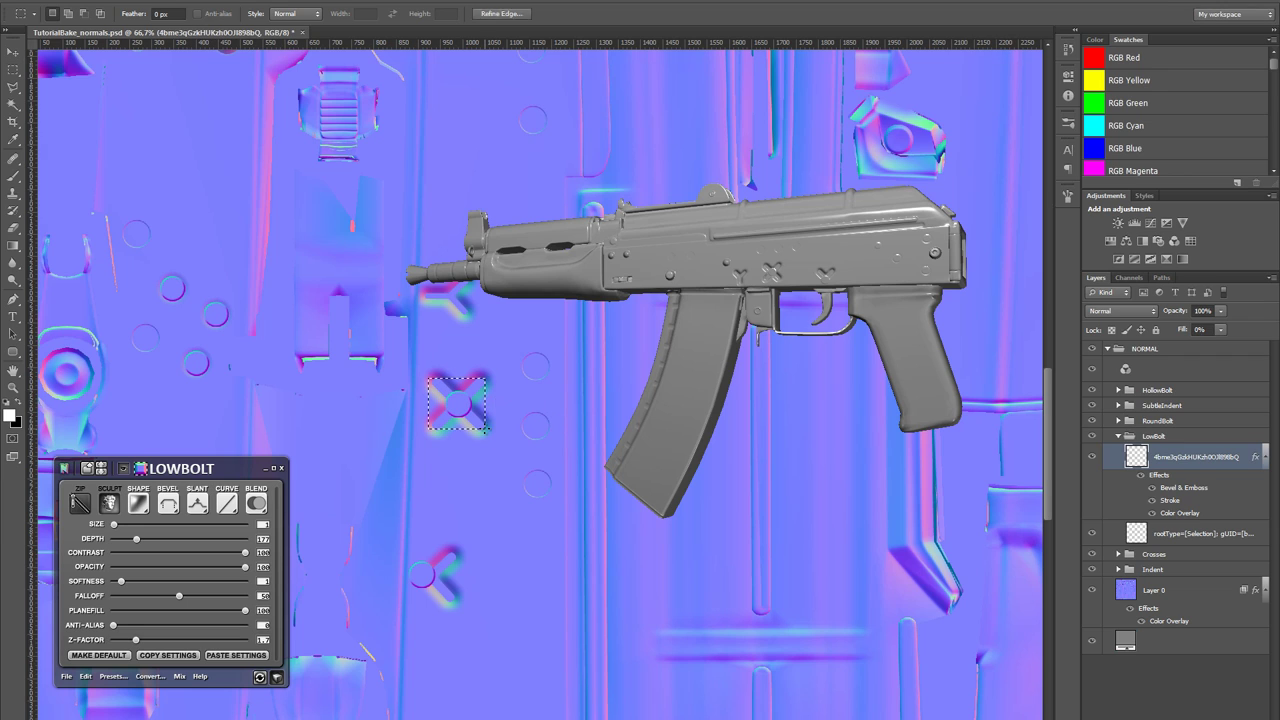
key("ctrl+t")
left_click_drag(494, 433, 498, 436)
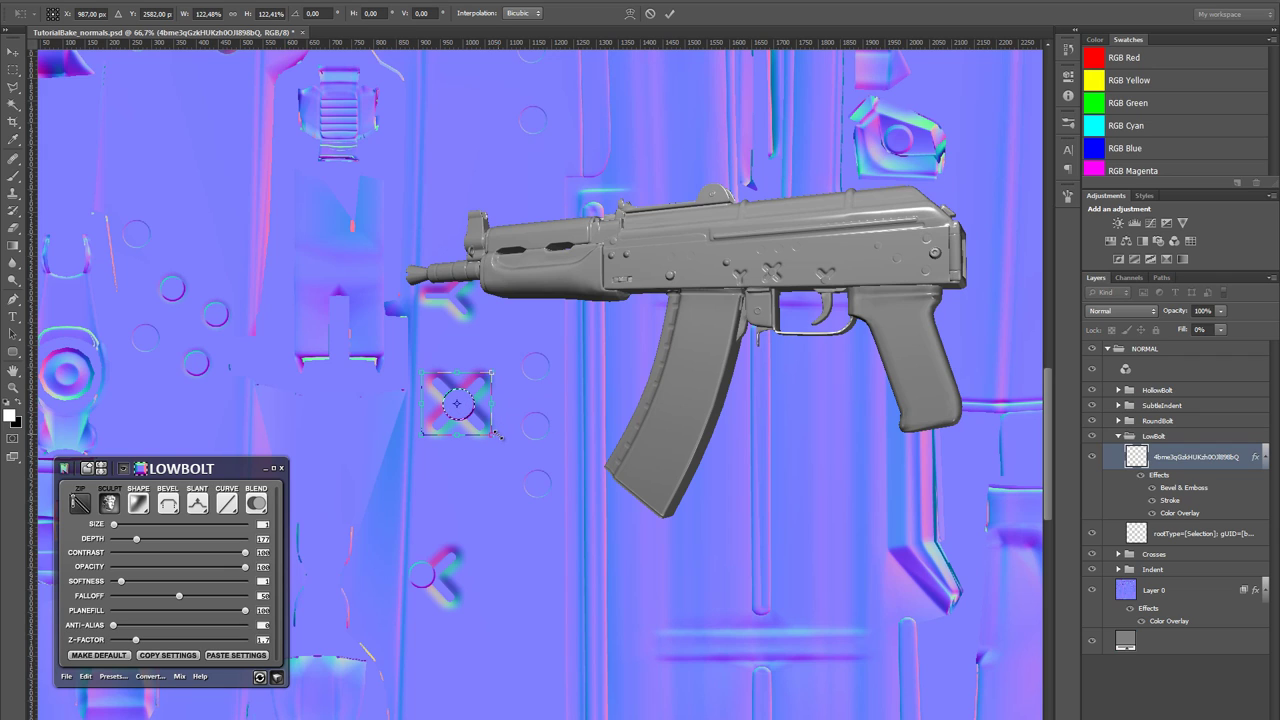
key("Return")
key("b")
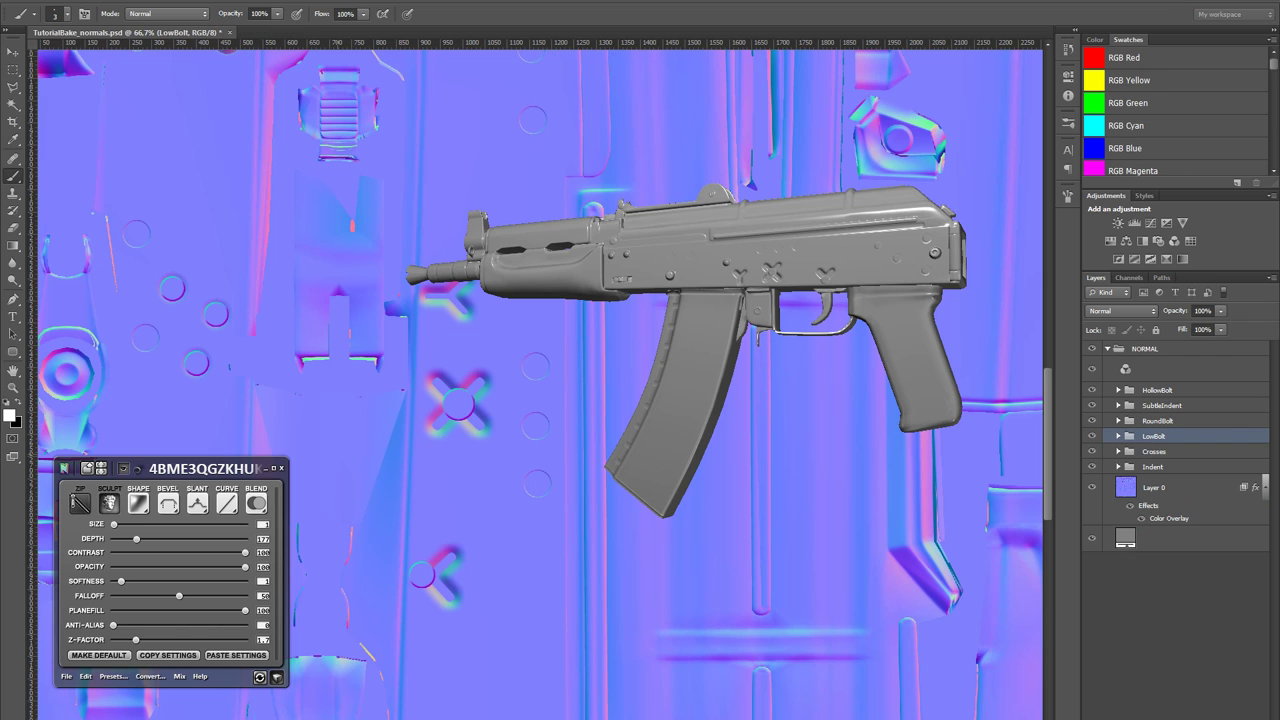
- Inspect the bolts over the X and V indents on the rifle preview and compare them with the reference photo
left_click_drag(785, 261, 814, 222)
scroll(822, 275, "up", 3)
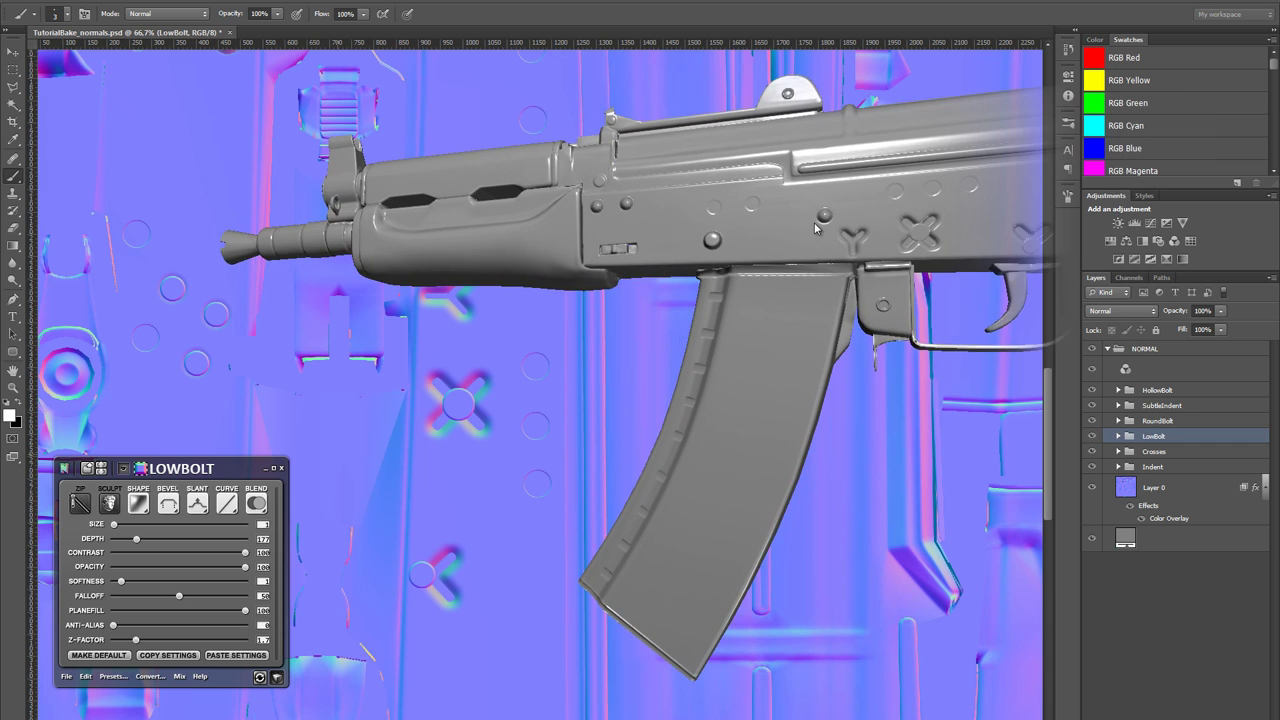
scroll(765, 260, "down", 2)
left_click_drag(715, 263, 785, 285)
key("z")
left_click(545, 418, "alt")
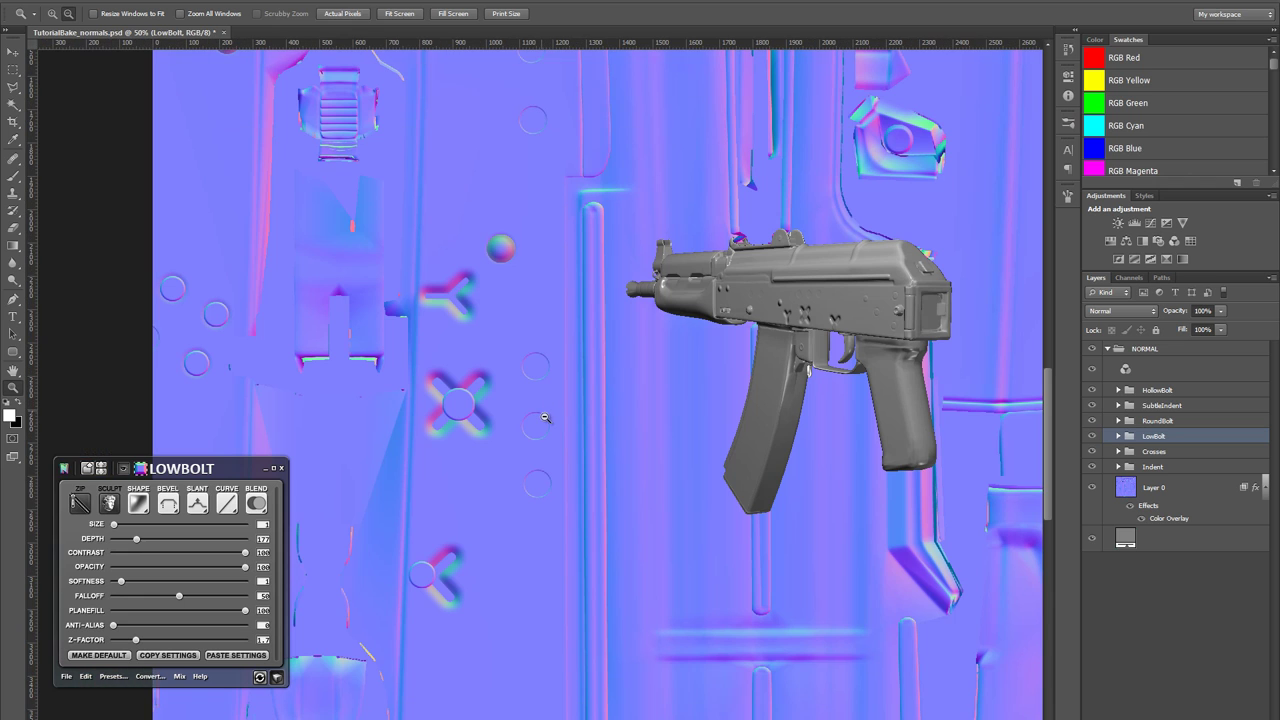
key("alt+Tab")
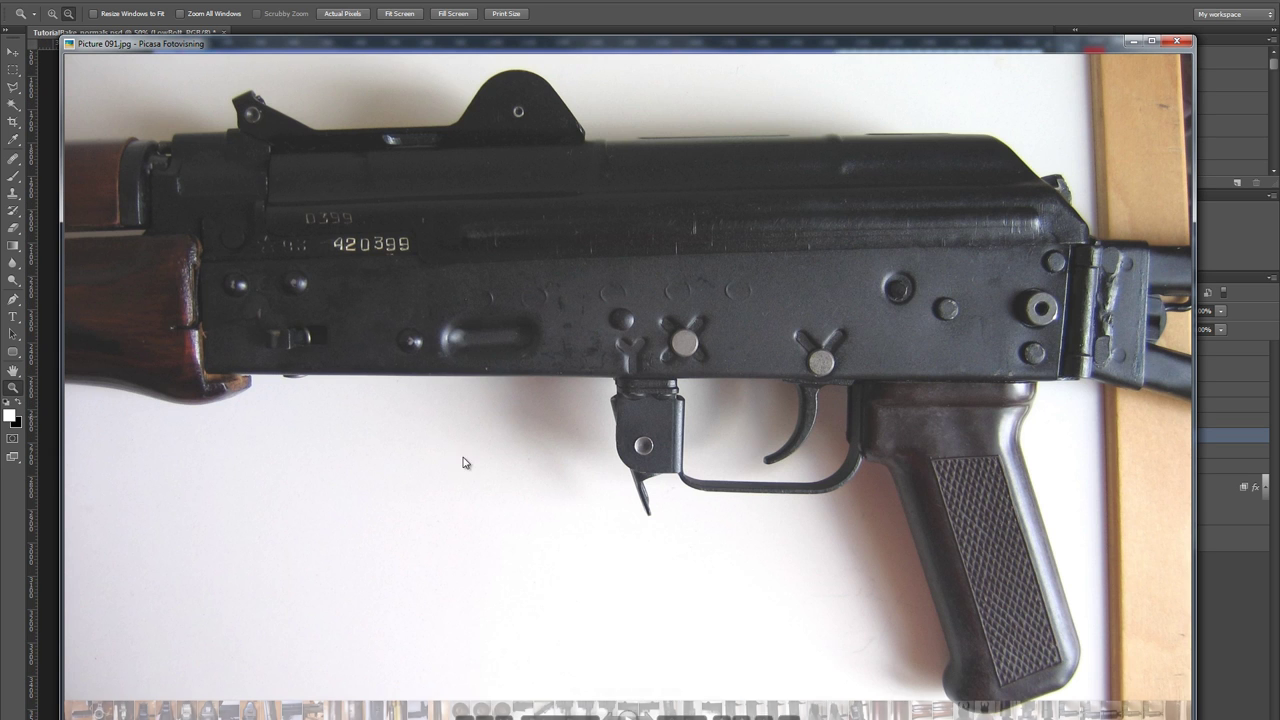
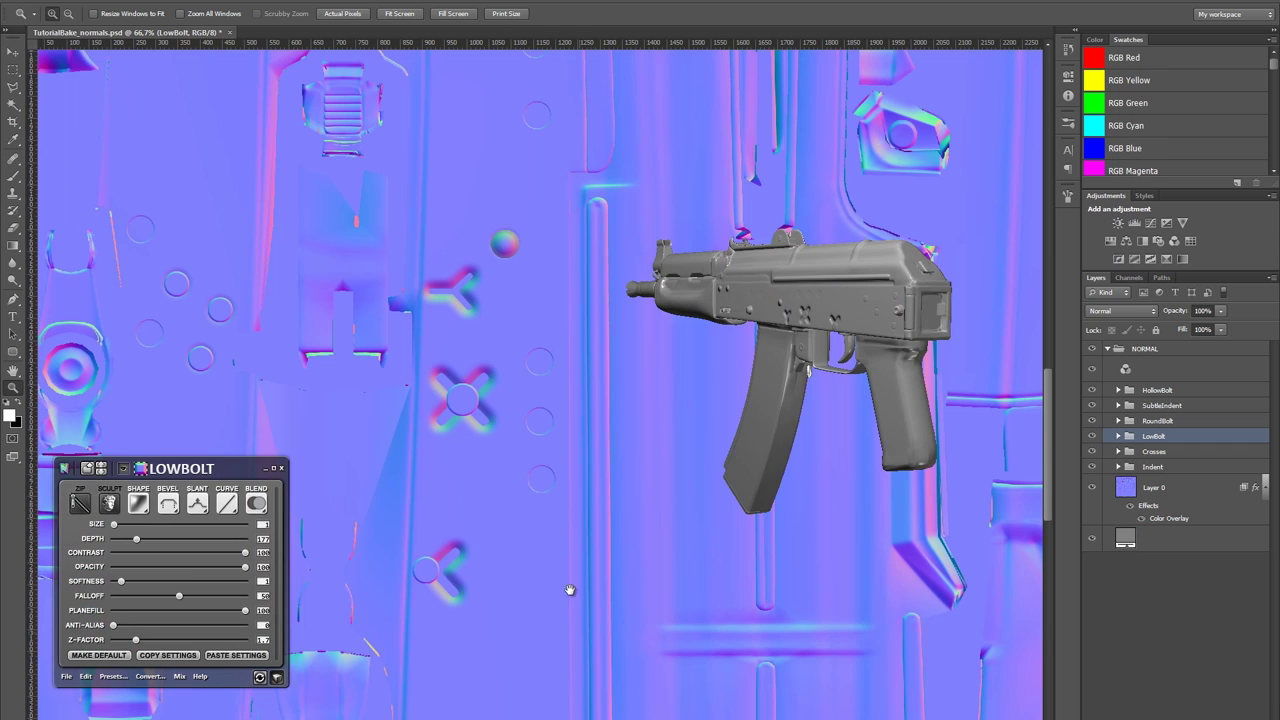
- Create a layer above Crosses and paint a white 50 px brush dot centred on the uppermost bolt in the cluster below the V indent
scroll(478, 405, "down", 3)
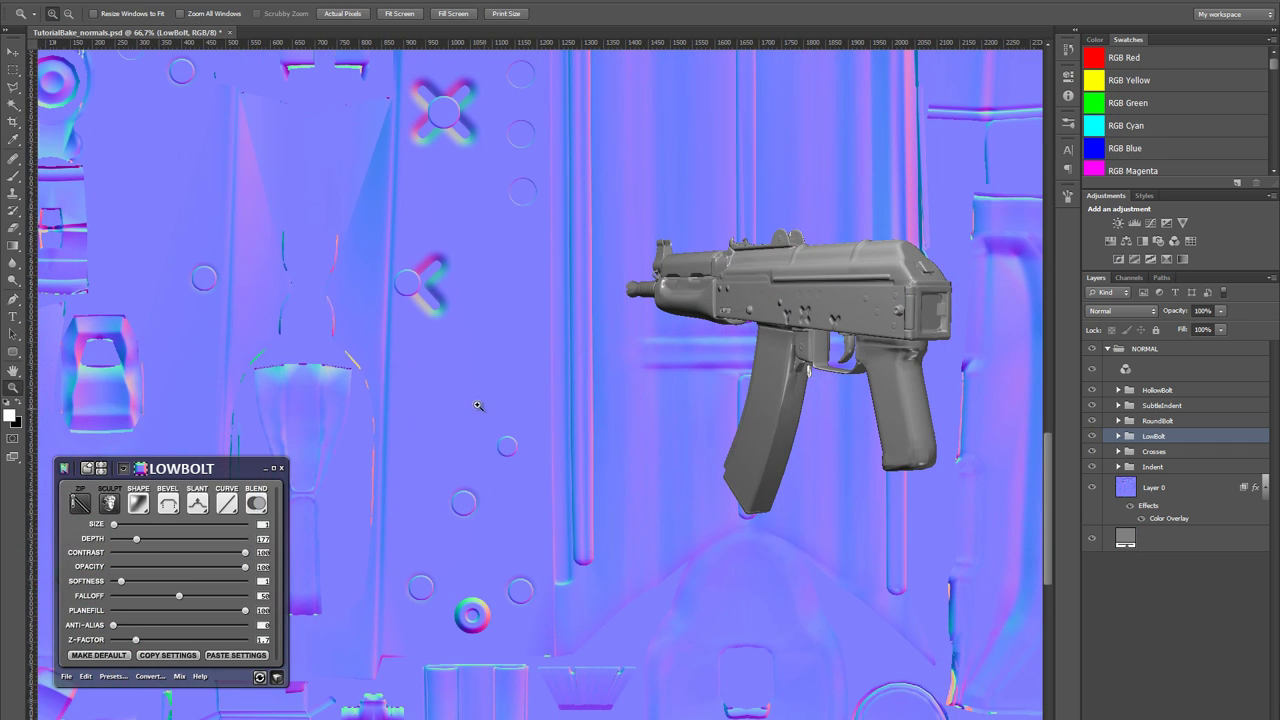
scroll(478, 405, "up", 5)
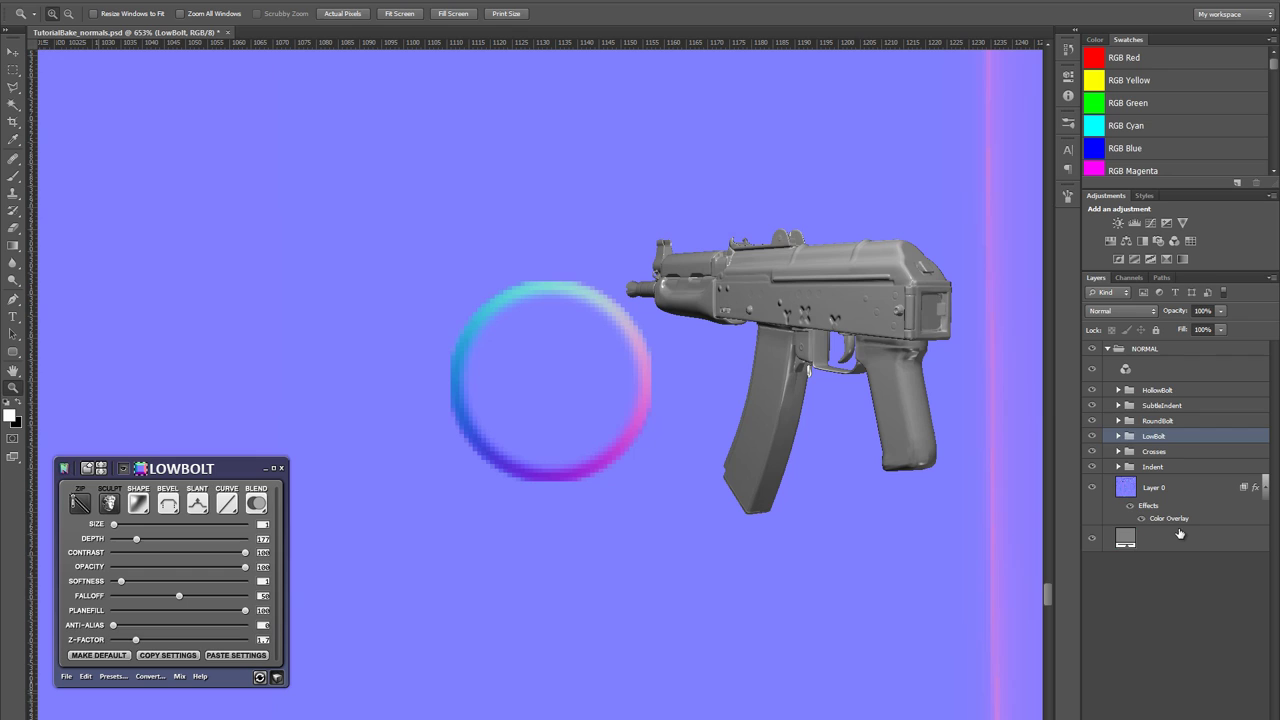
left_click(1175, 451)
key("ctrl+shift+alt+n")
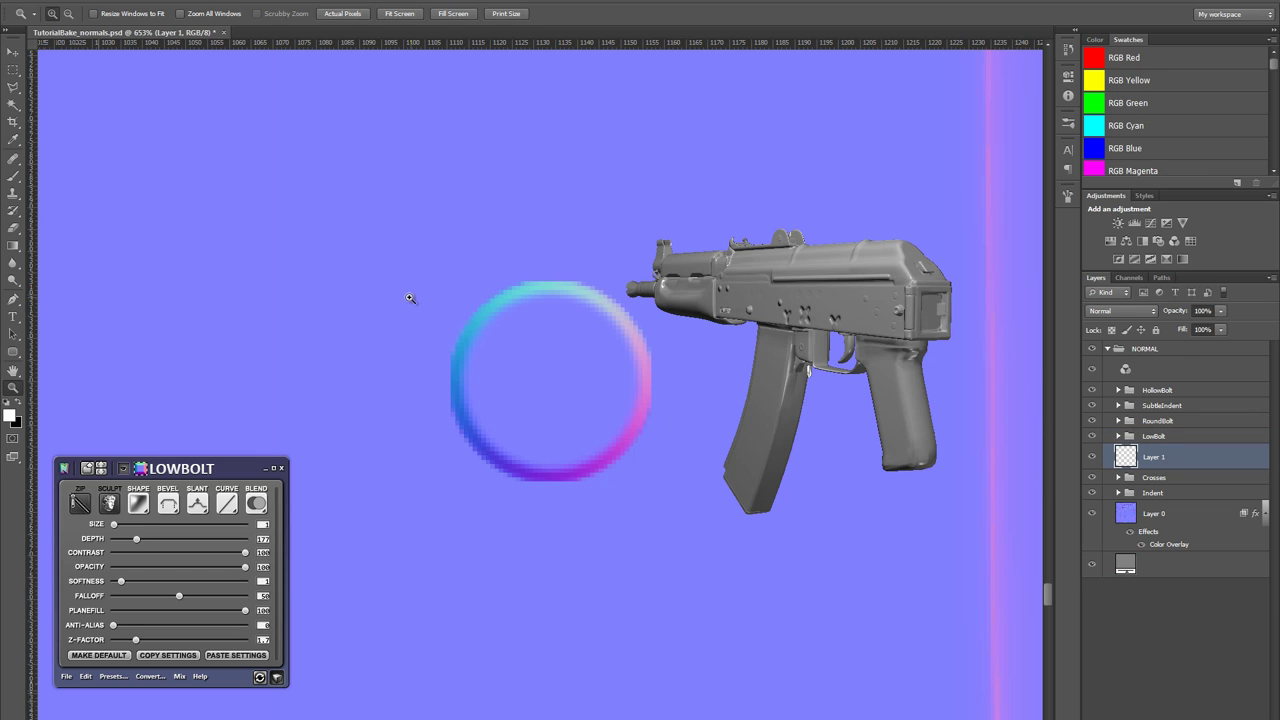
key("m")
key("b")
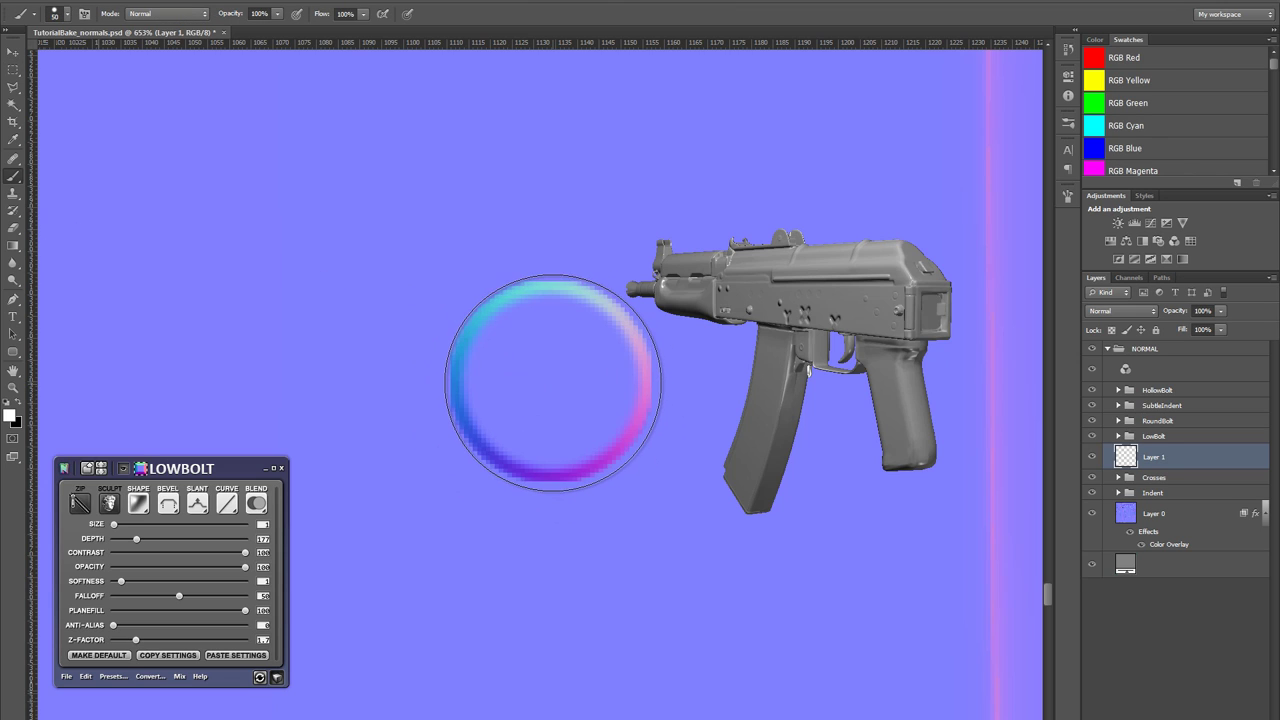
key("bracketright")
key("bracketright")
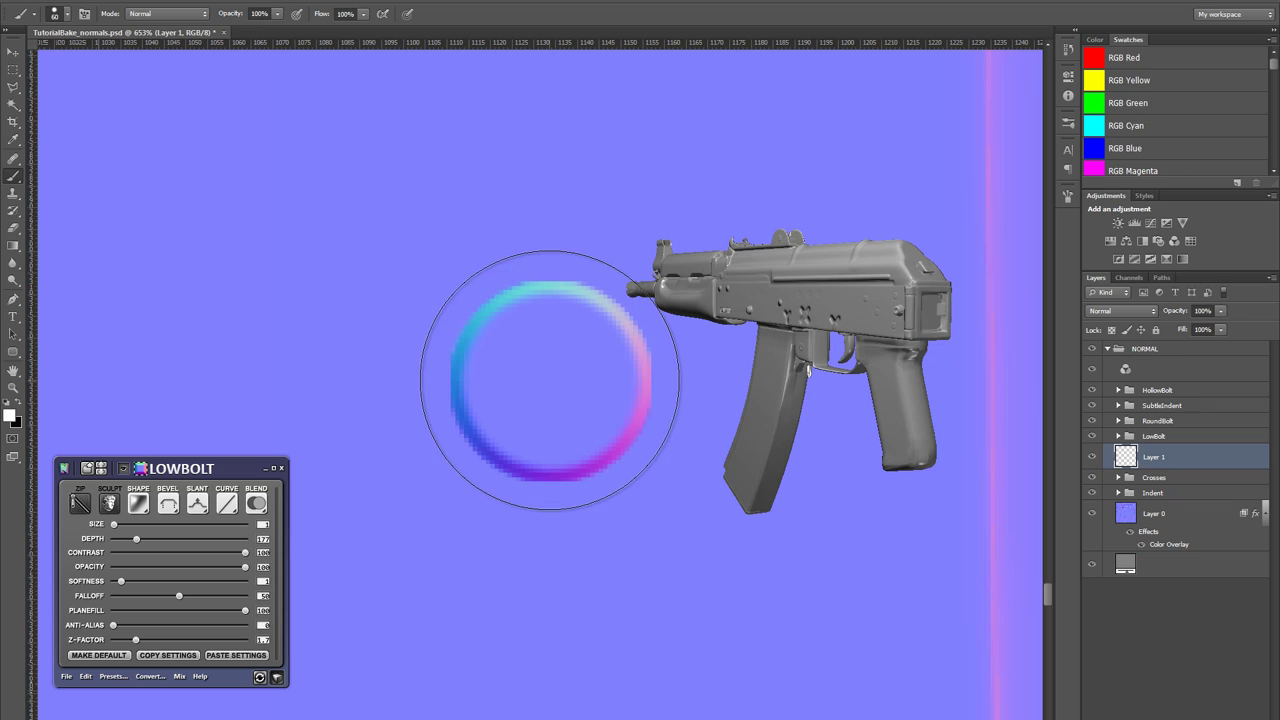
key("bracketleft")
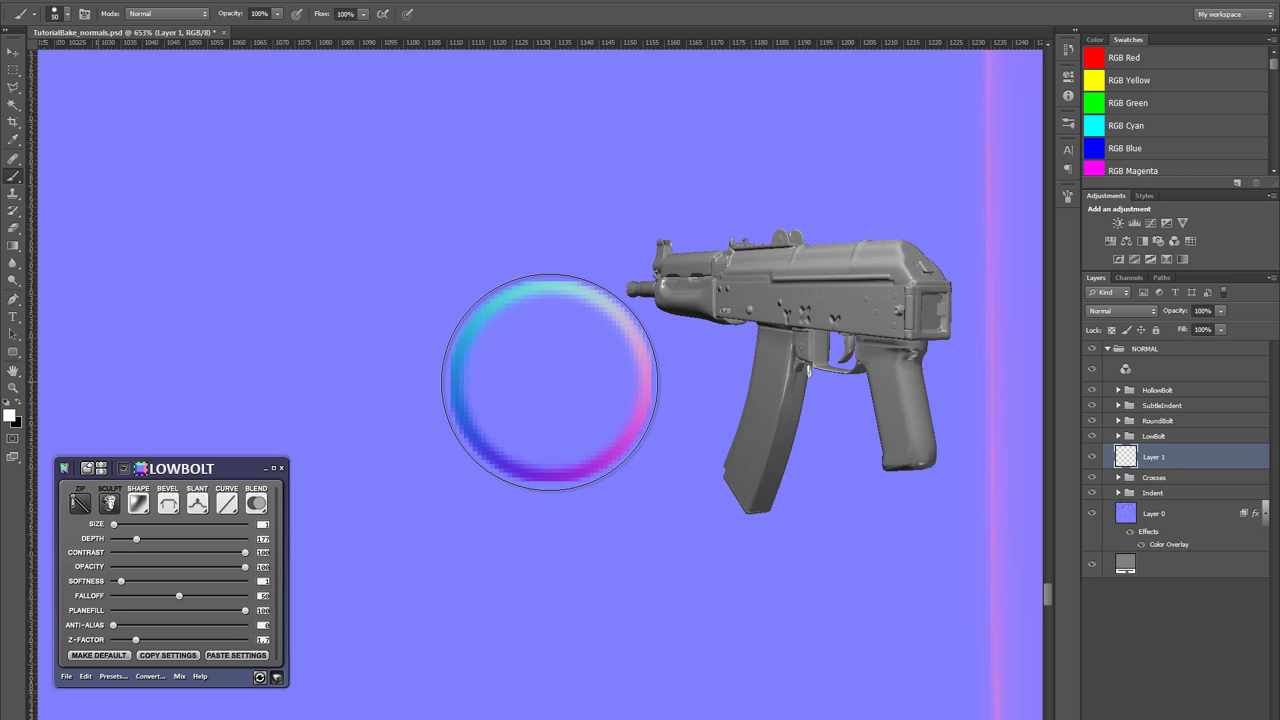
left_click(549, 382)
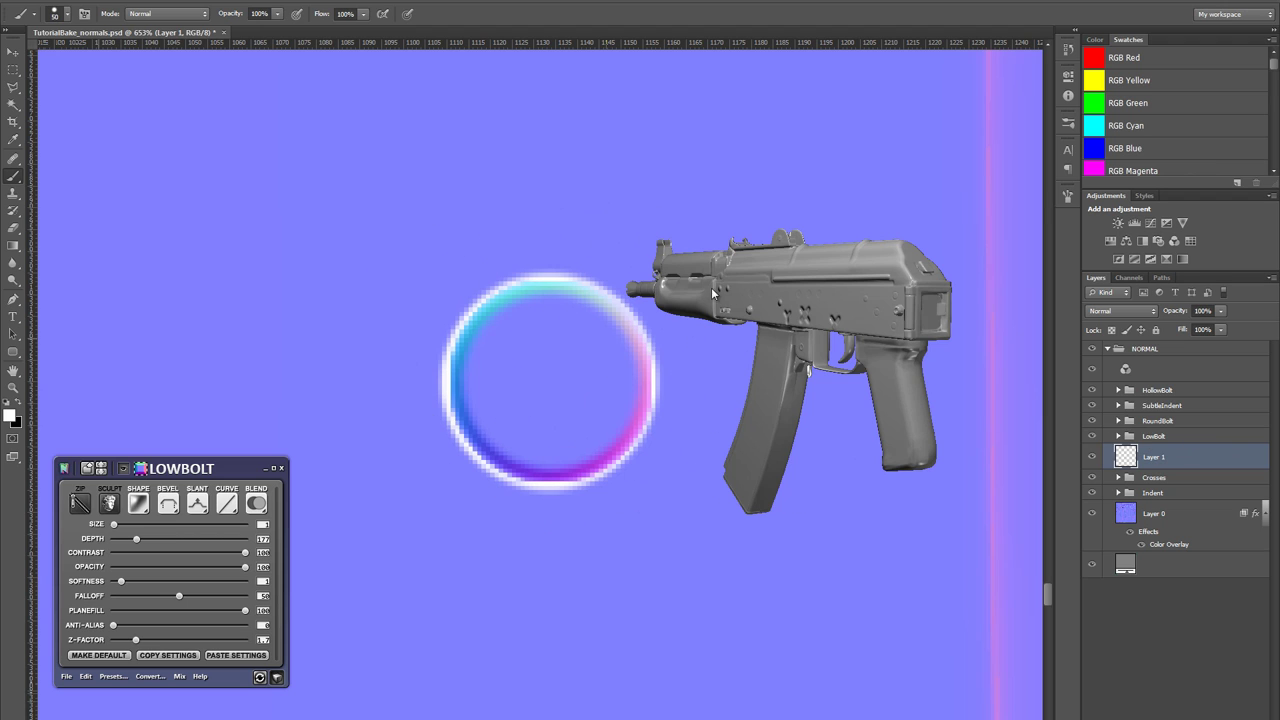
- Convert the painted dot into an nDo2 sculpt layer with slant Down and bevel type Stroke Emboss
left_click(194, 617)
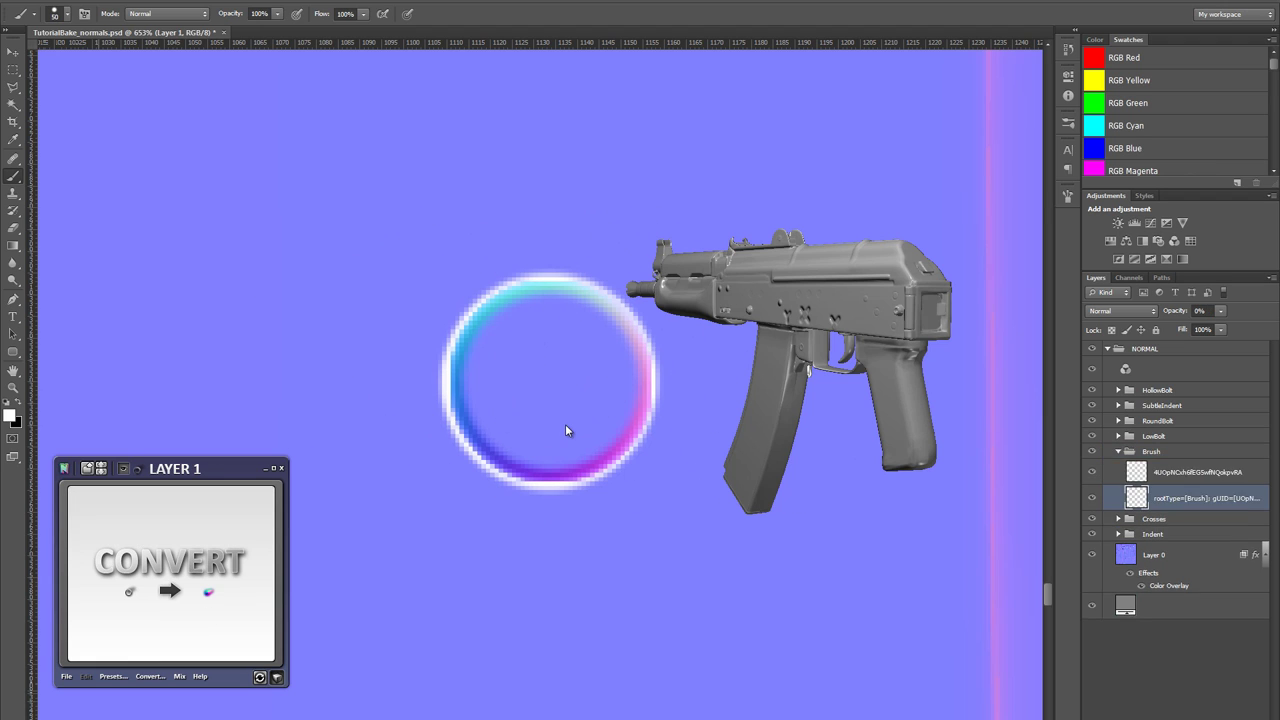
left_click(230, 474)
left_click(198, 505)
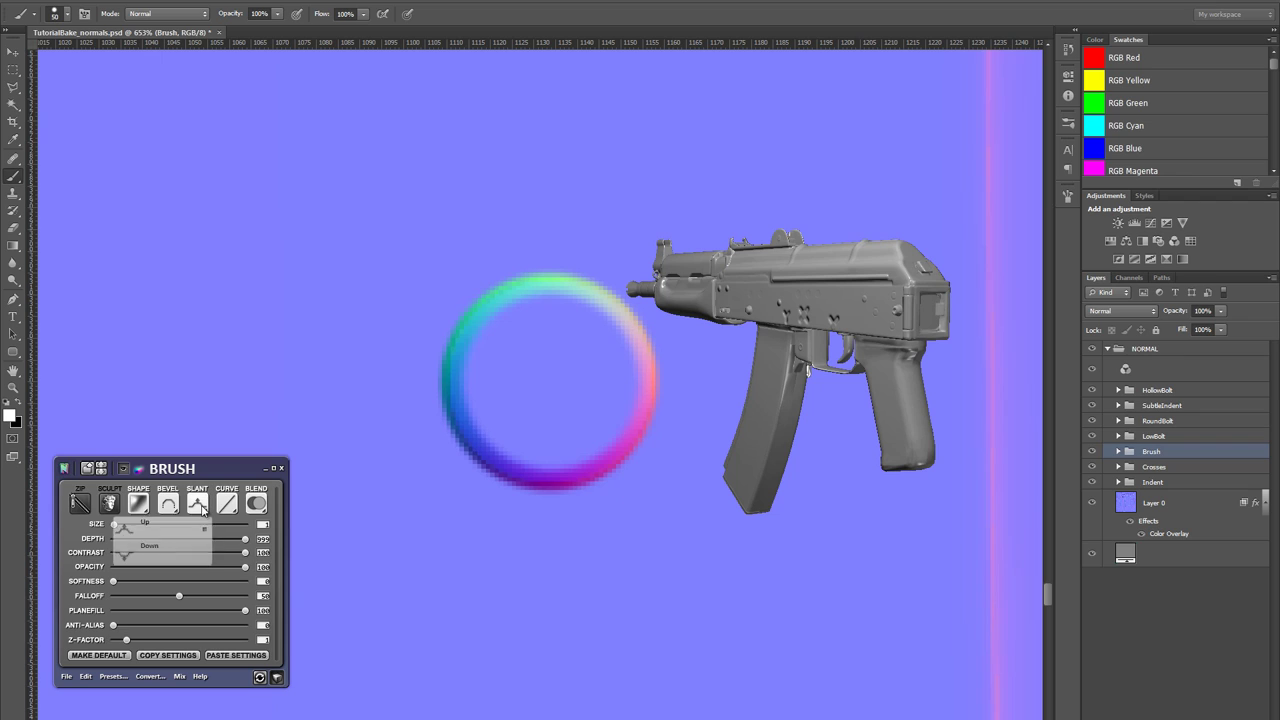
left_click(160, 556)
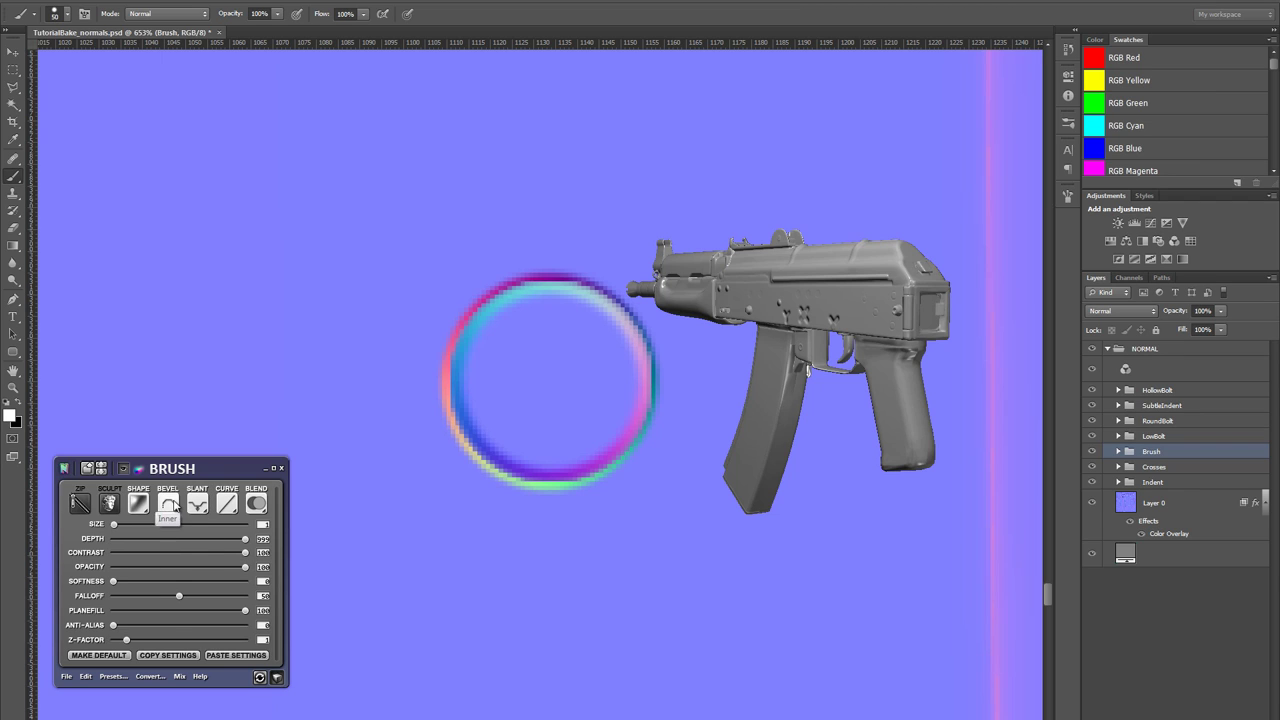
left_click(170, 503)
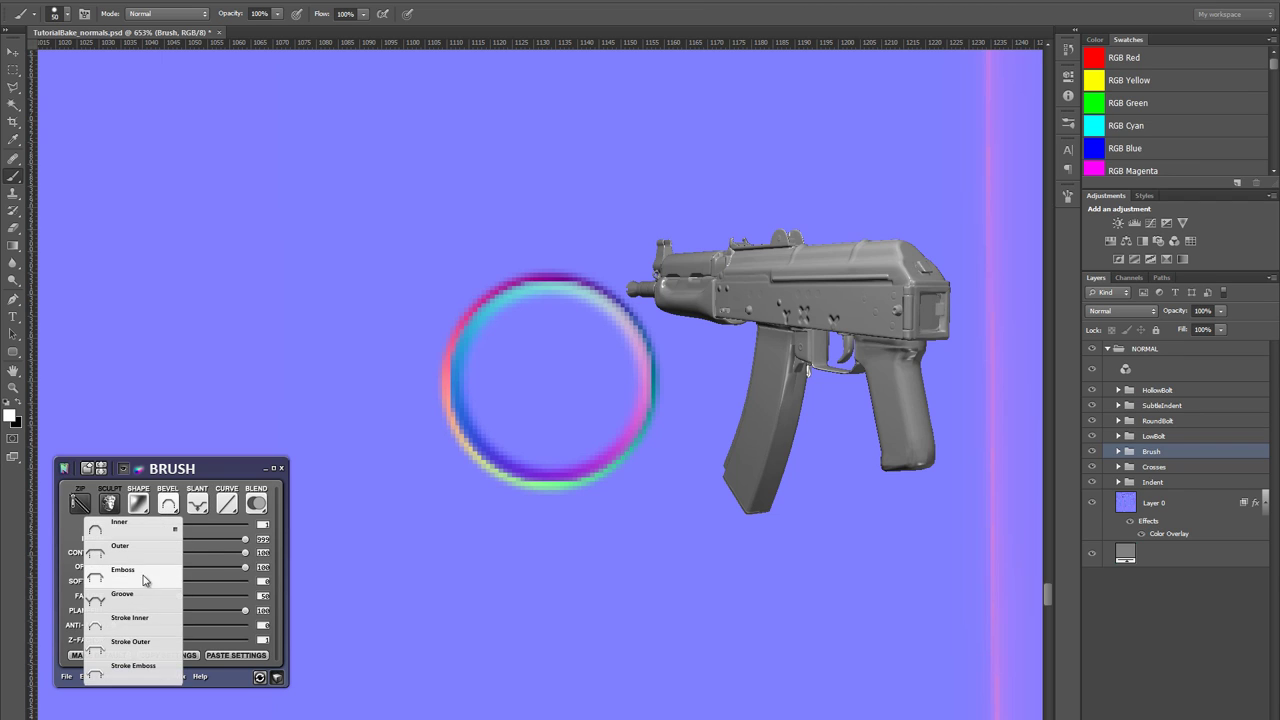
left_click(131, 670)
- Scale the ring around the bolt to about 115%, and set its softness to 5 and contrast to about 73
key("ctrl+t")
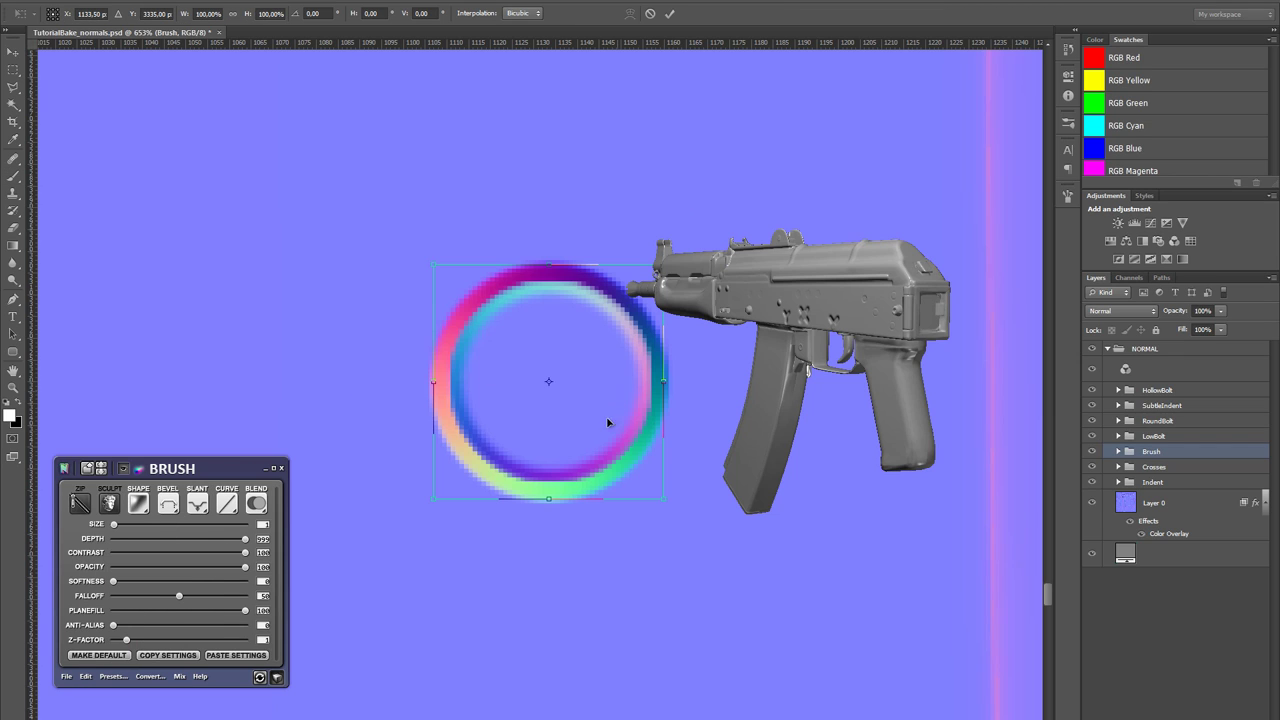
left_click_drag(662, 500, 683, 513)
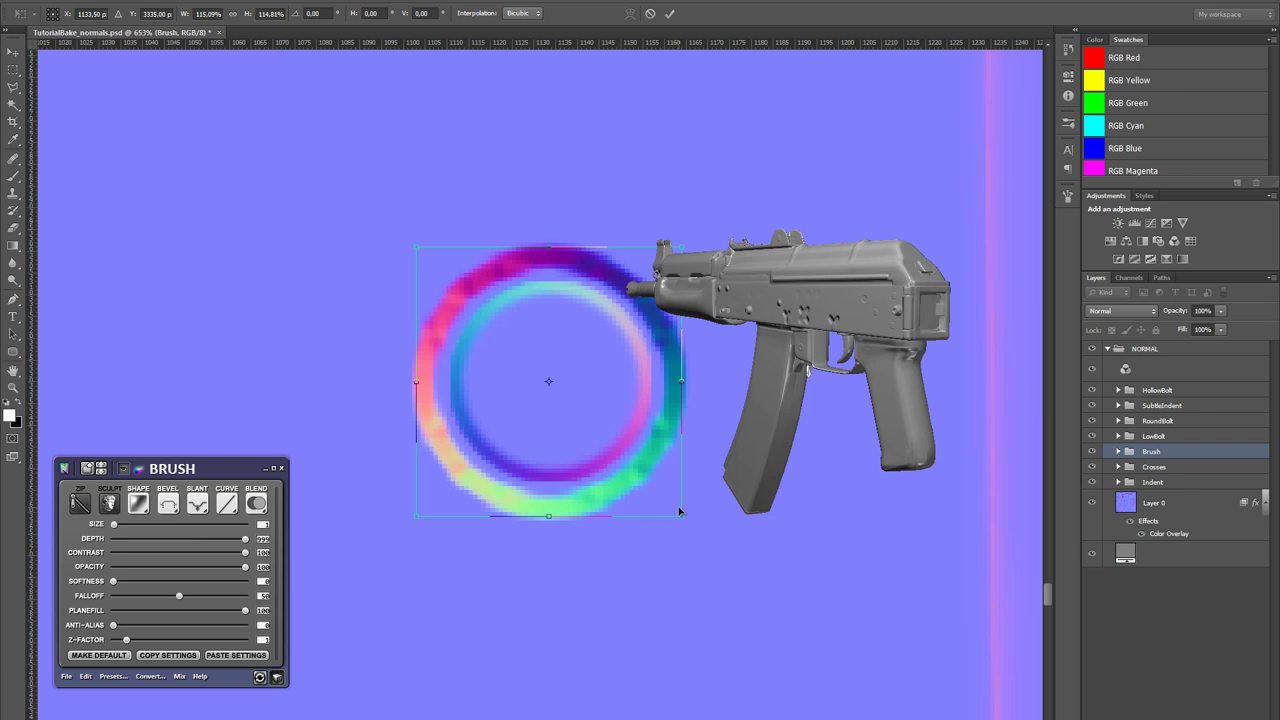
key("Return")
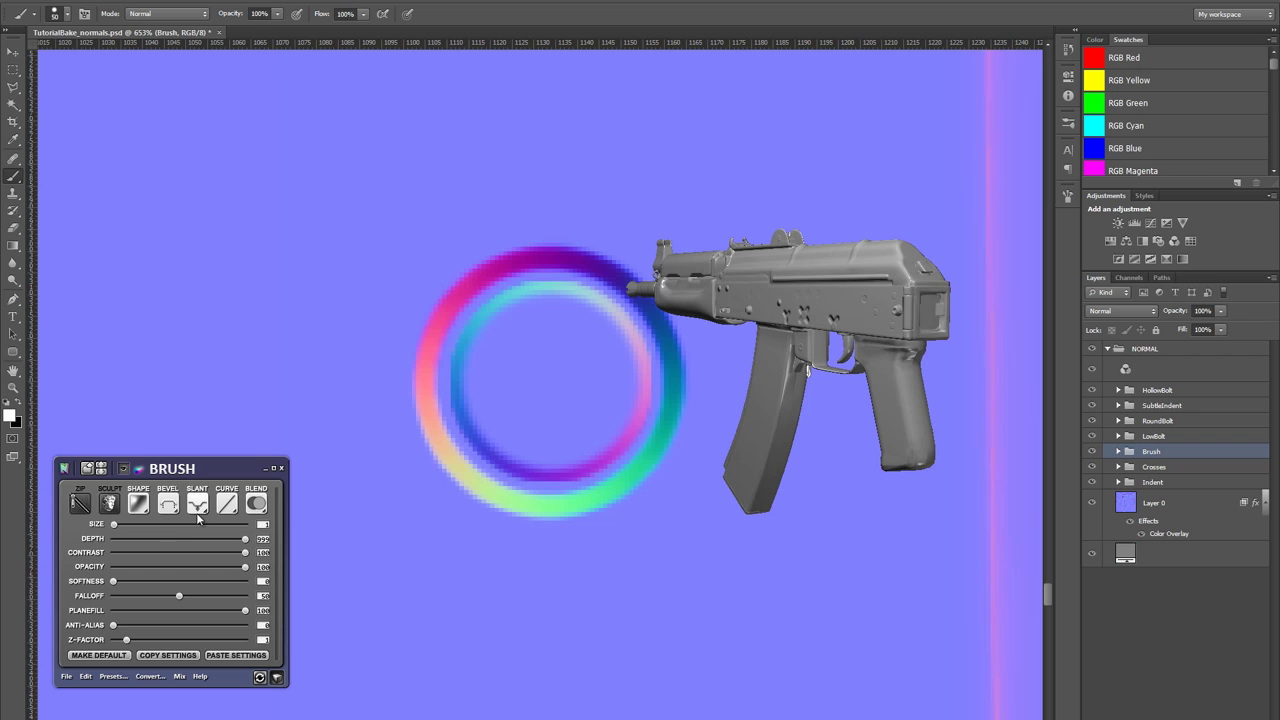
left_click_drag(114, 588, 170, 584)
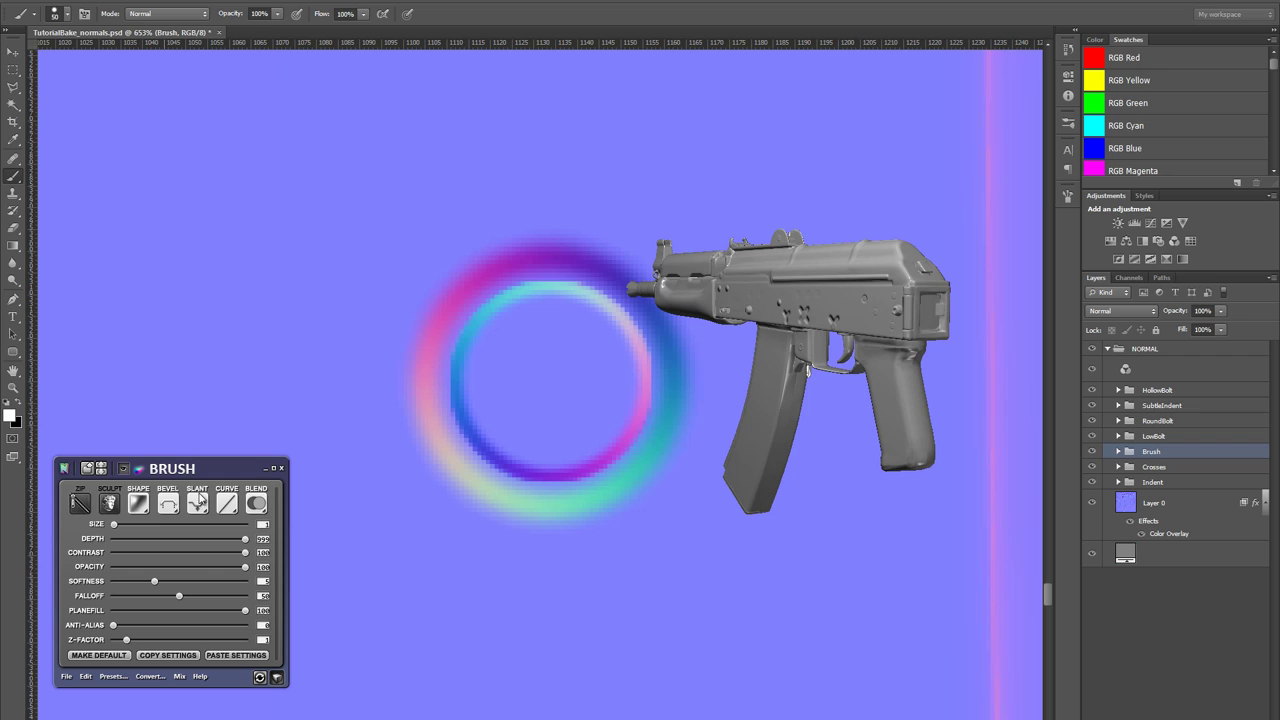
left_click(211, 554)
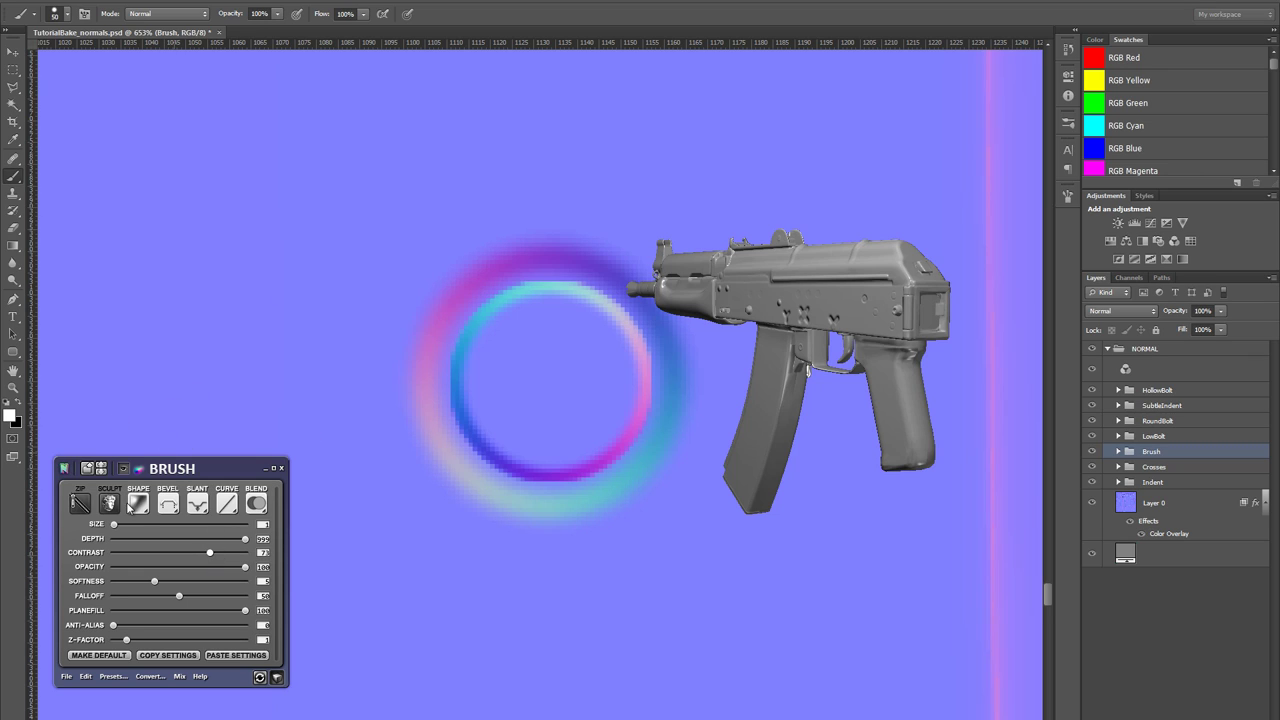
- Examine the ring around the bolt on the rifle preview from closer and farther away
left_click_drag(793, 309, 1006, 290)
scroll(1027, 278, "up", 5)
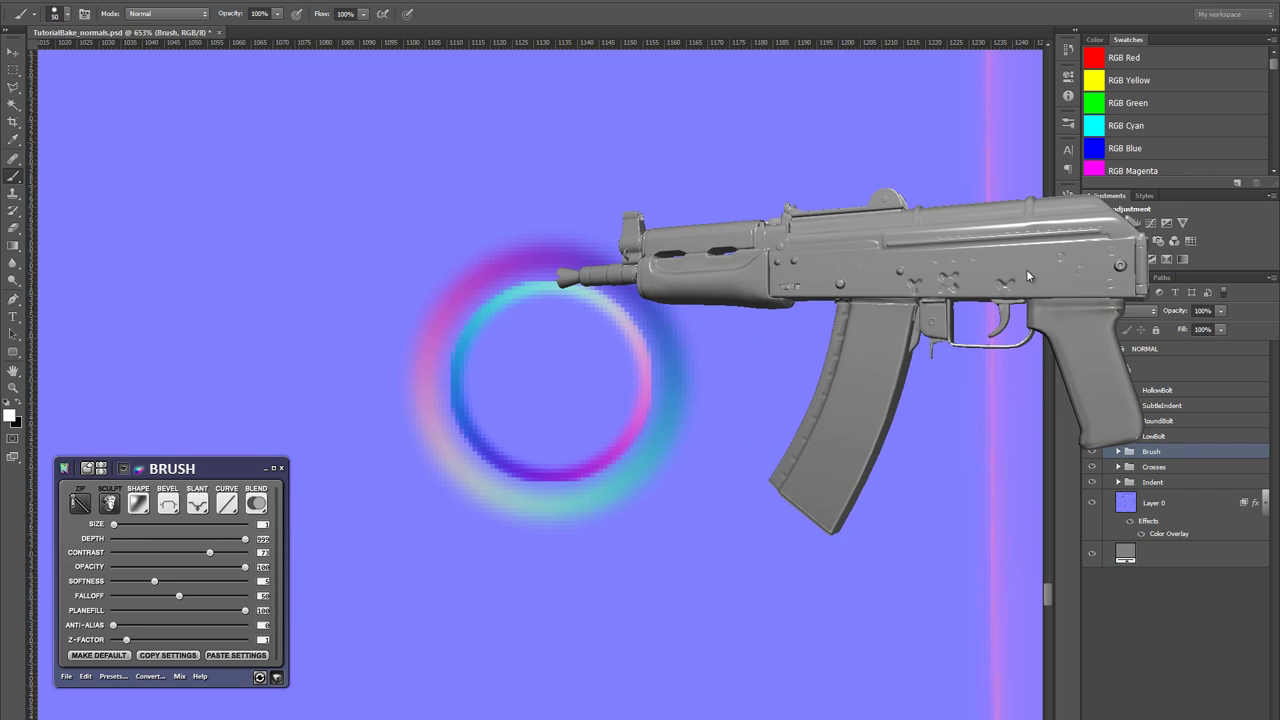
scroll(911, 291, "up", 3)
left_click_drag(1008, 208, 754, 237)
scroll(756, 240, "down", 4)
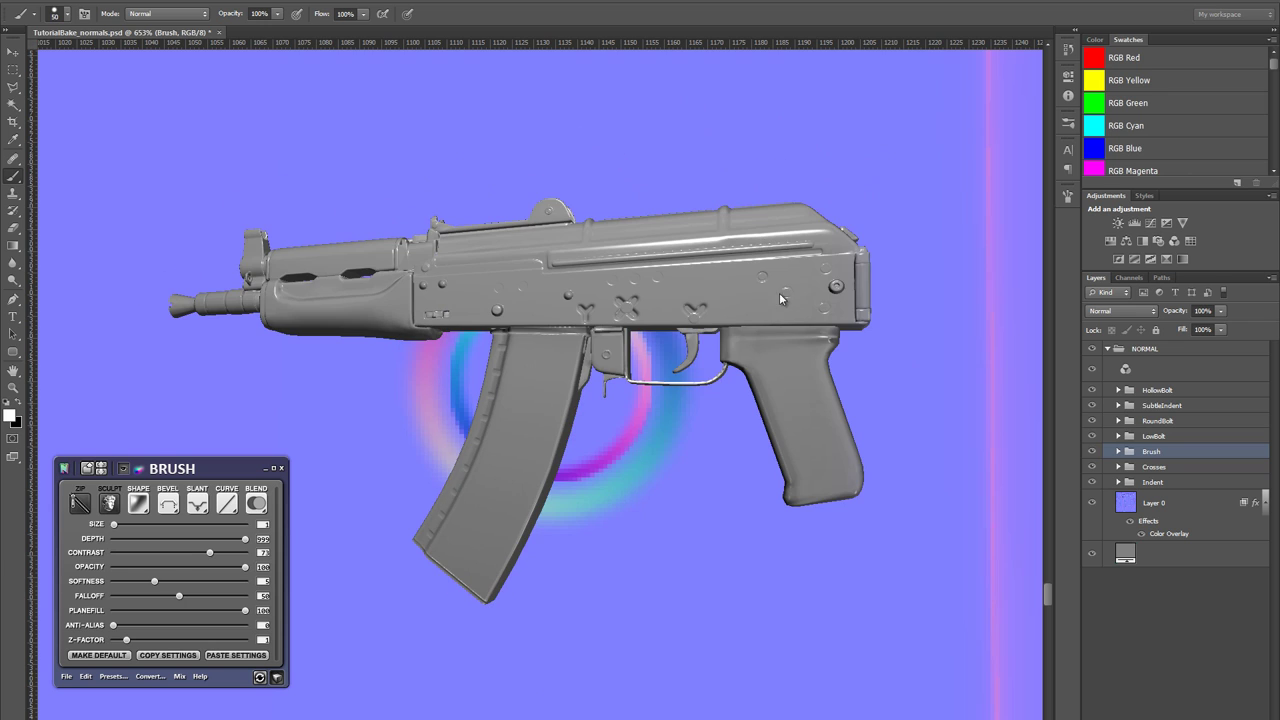
left_click_drag(735, 307, 824, 219)
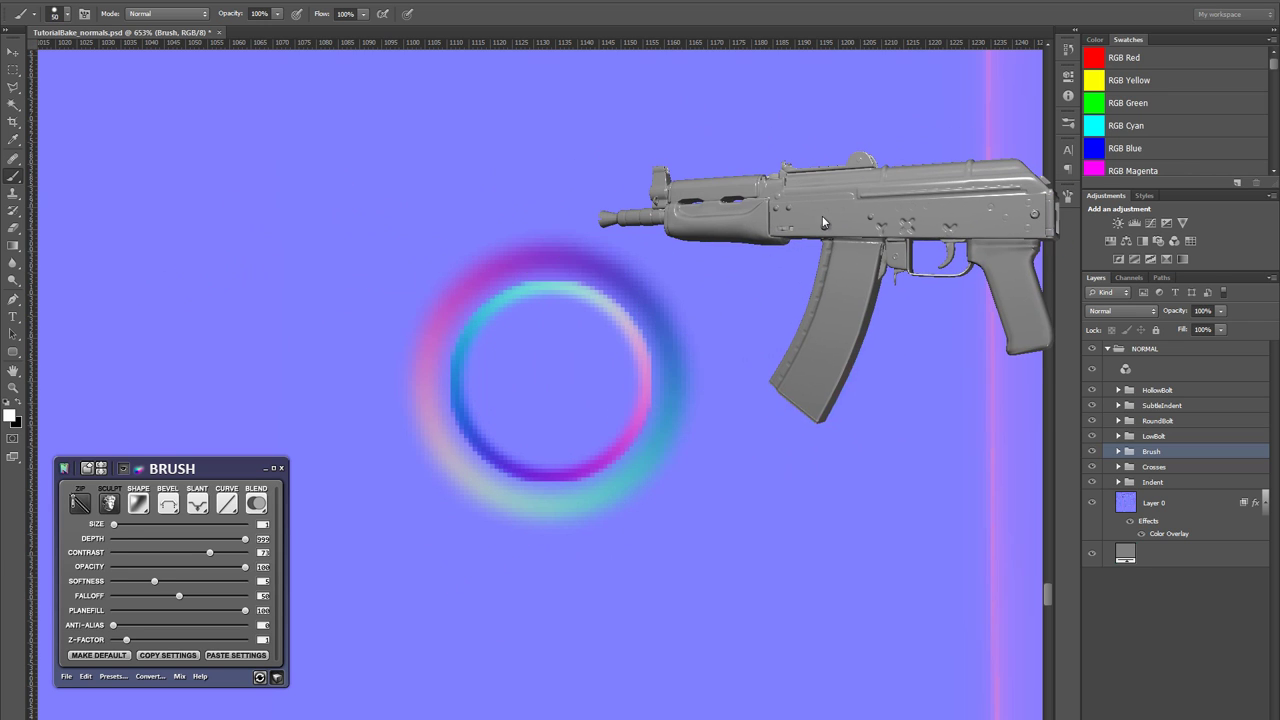
- Scale the ring around the bolt to about 116%, and set its size to 2 and softness to 4
key("ctrl+t")
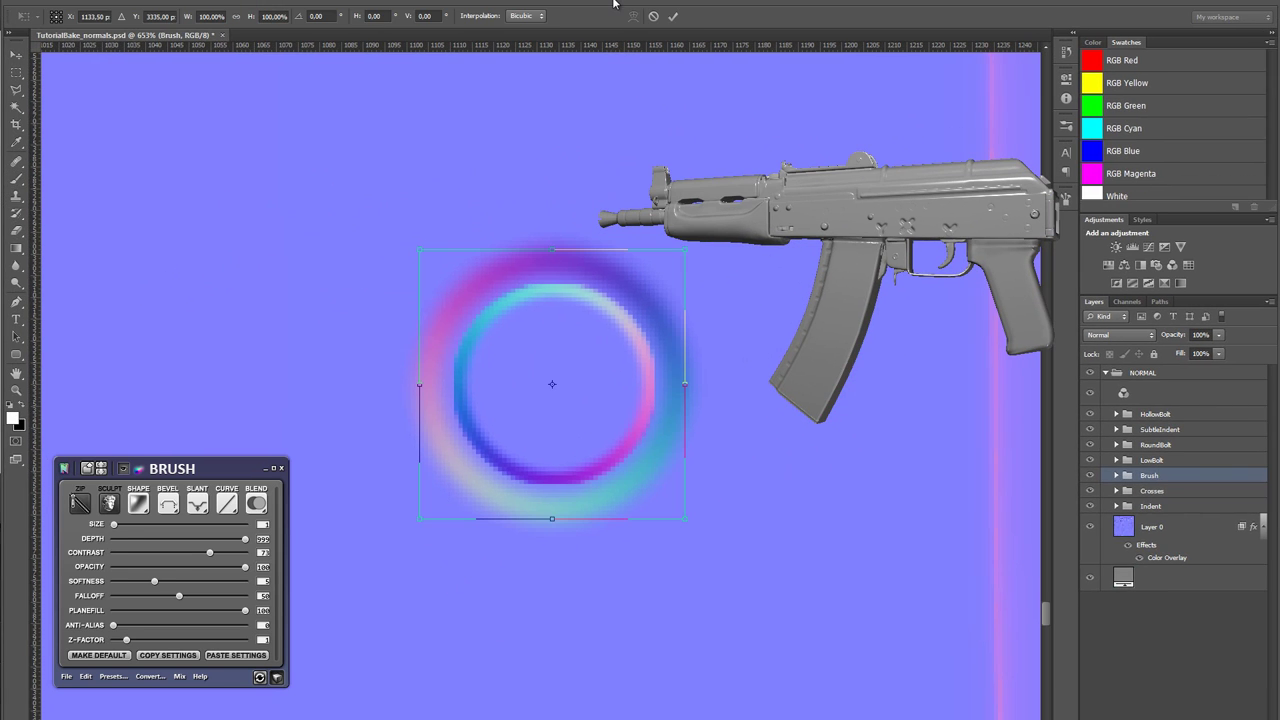
left_click_drag(685, 518, 703, 542)
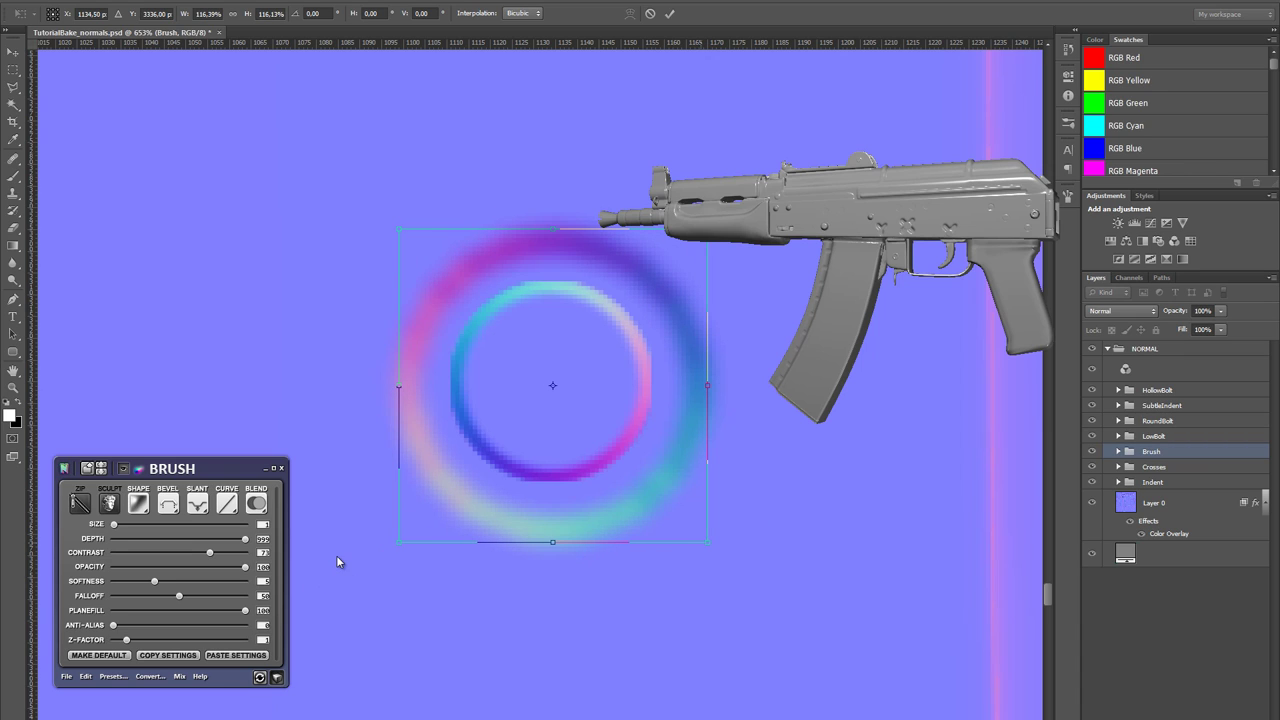
key("Return")
key("b")
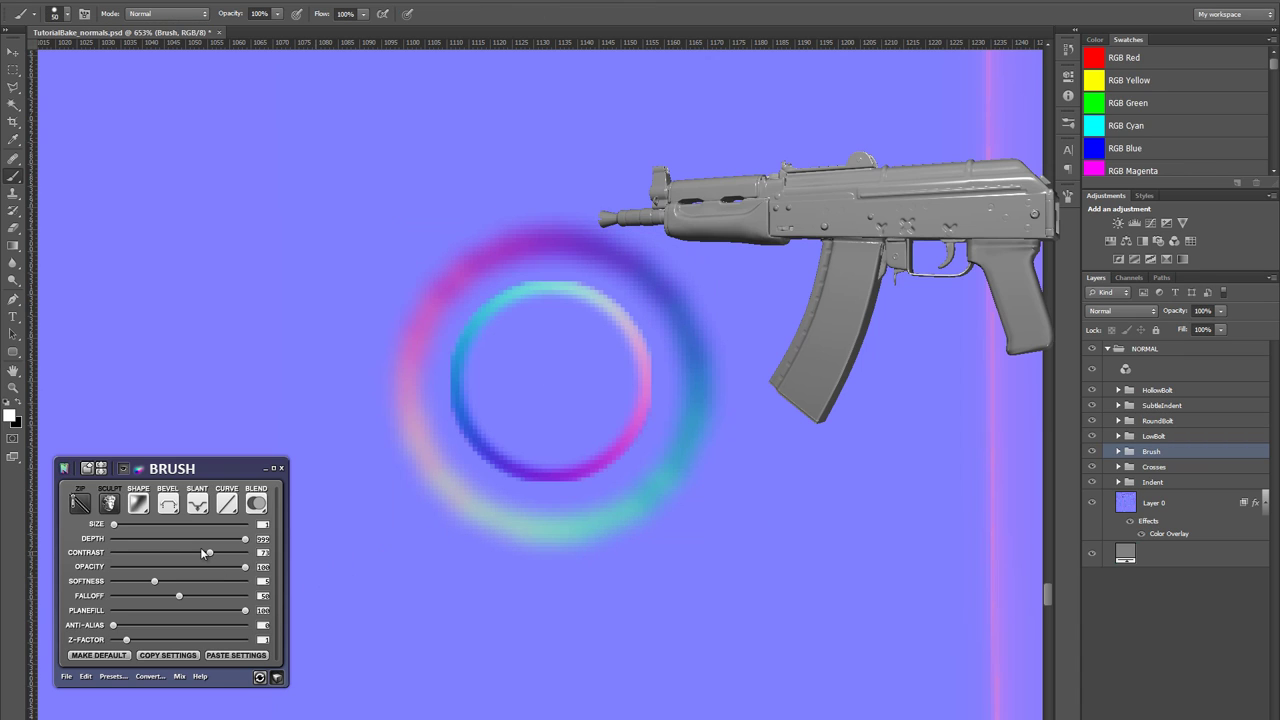
left_click(155, 582)
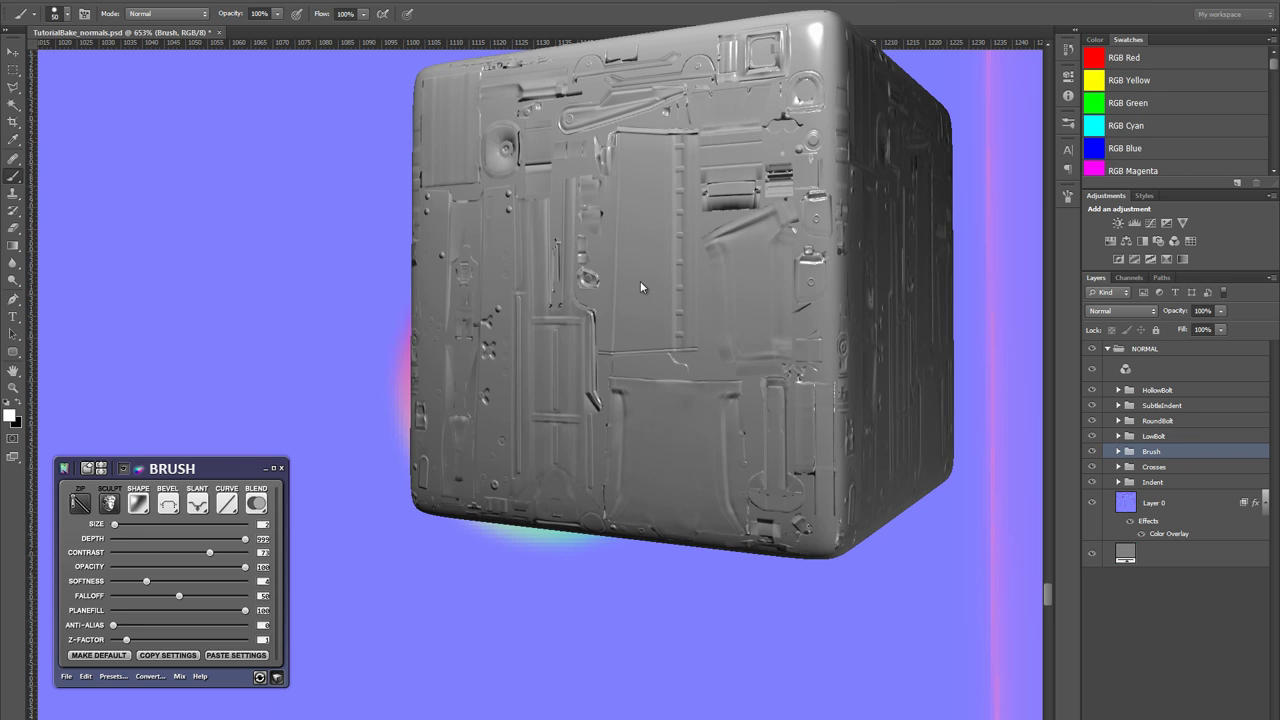
- Load the PreviewerMesh FBX file as the 3D preview's model in place of the cube
right_click(737, 355)
left_click(703, 437)
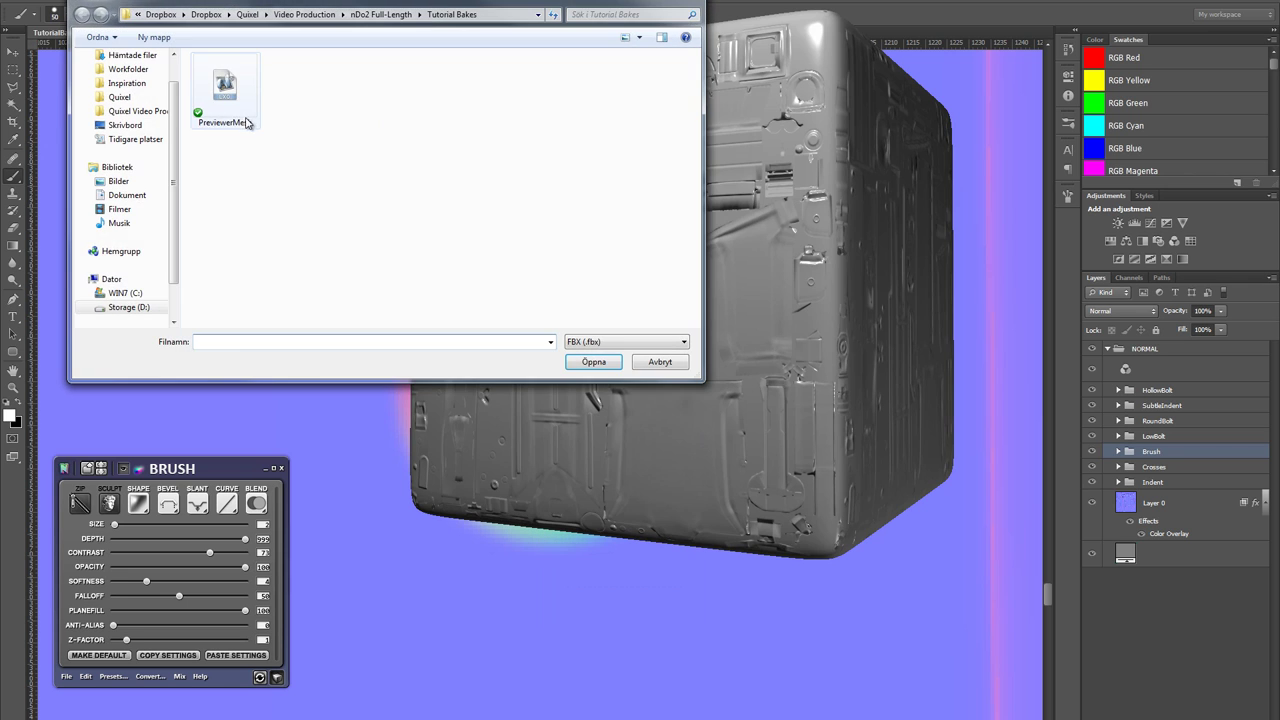
double_click(235, 110)
mouse_move(860, 198)
left_mouse_down()
mouse_move(883, 179)
mouse_move(895, 192)
mouse_move(869, 181)
left_mouse_up()
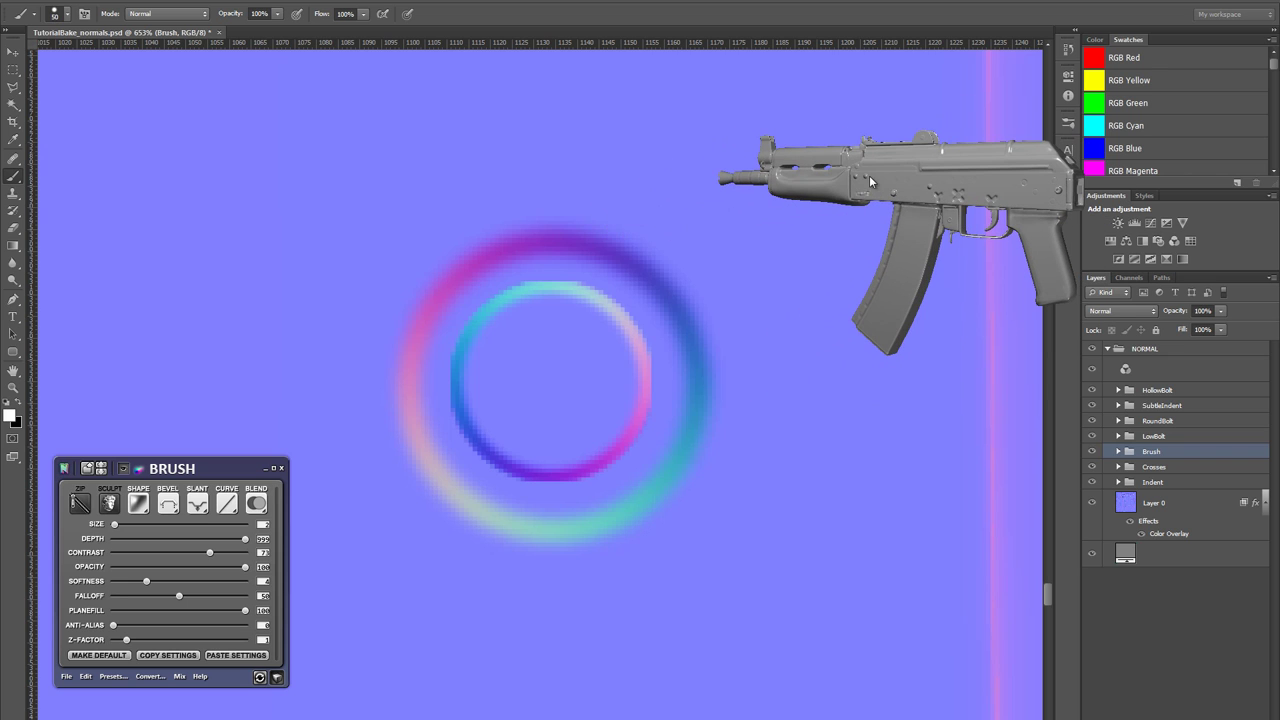
- Inspect the adjusted ring and the surrounding receiver details on the reloaded rifle preview
scroll(944, 162, "up", 5)
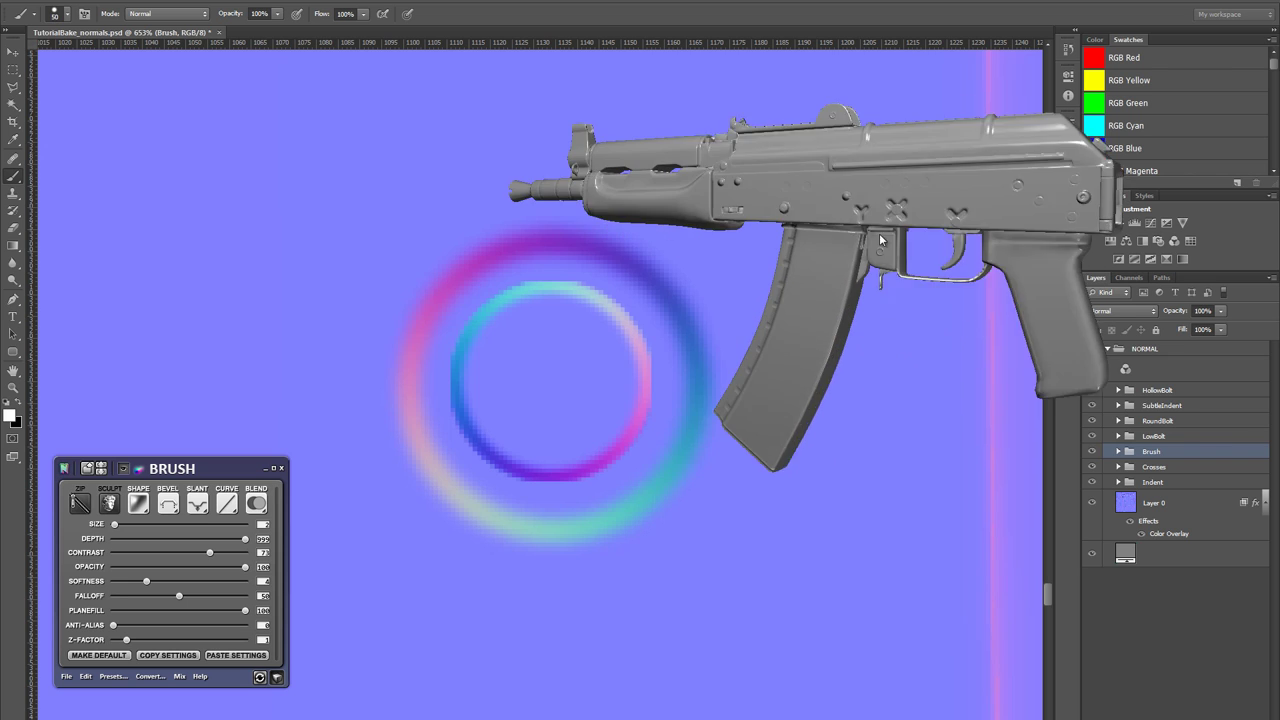
left_click_drag(970, 131, 807, 170)
scroll(807, 174, "down", 6)
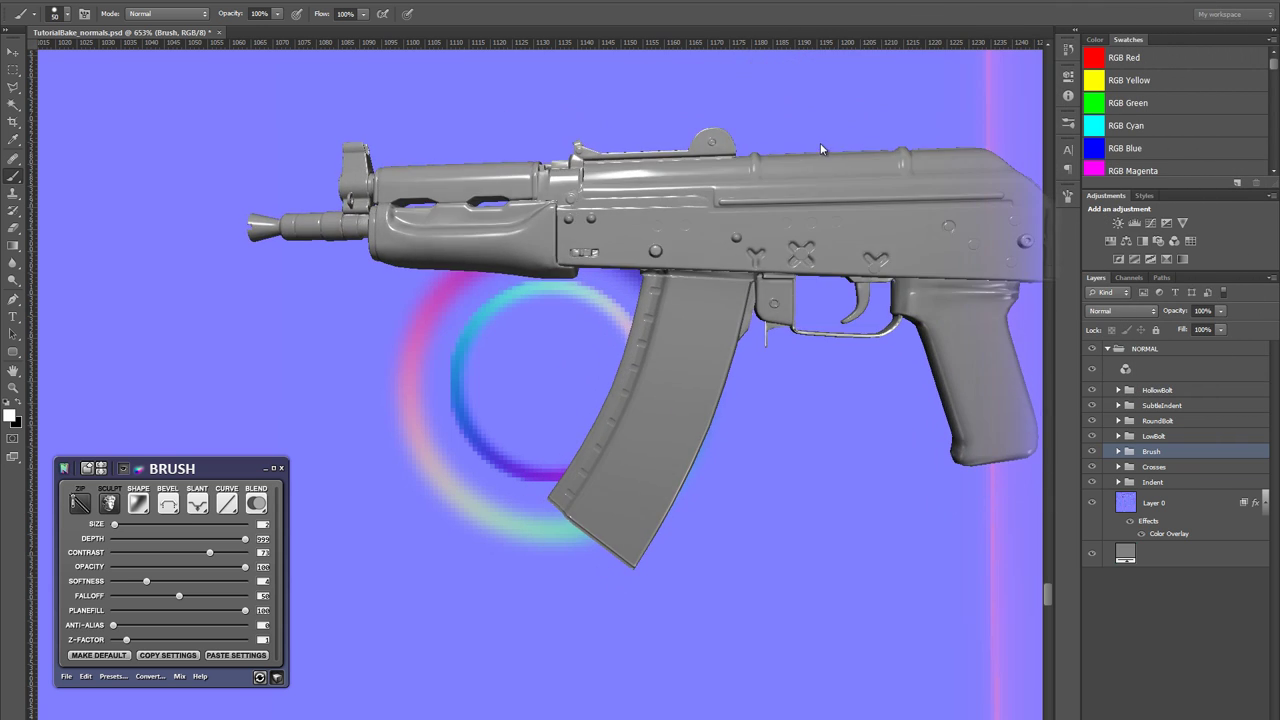
scroll(669, 244, "down", 3)
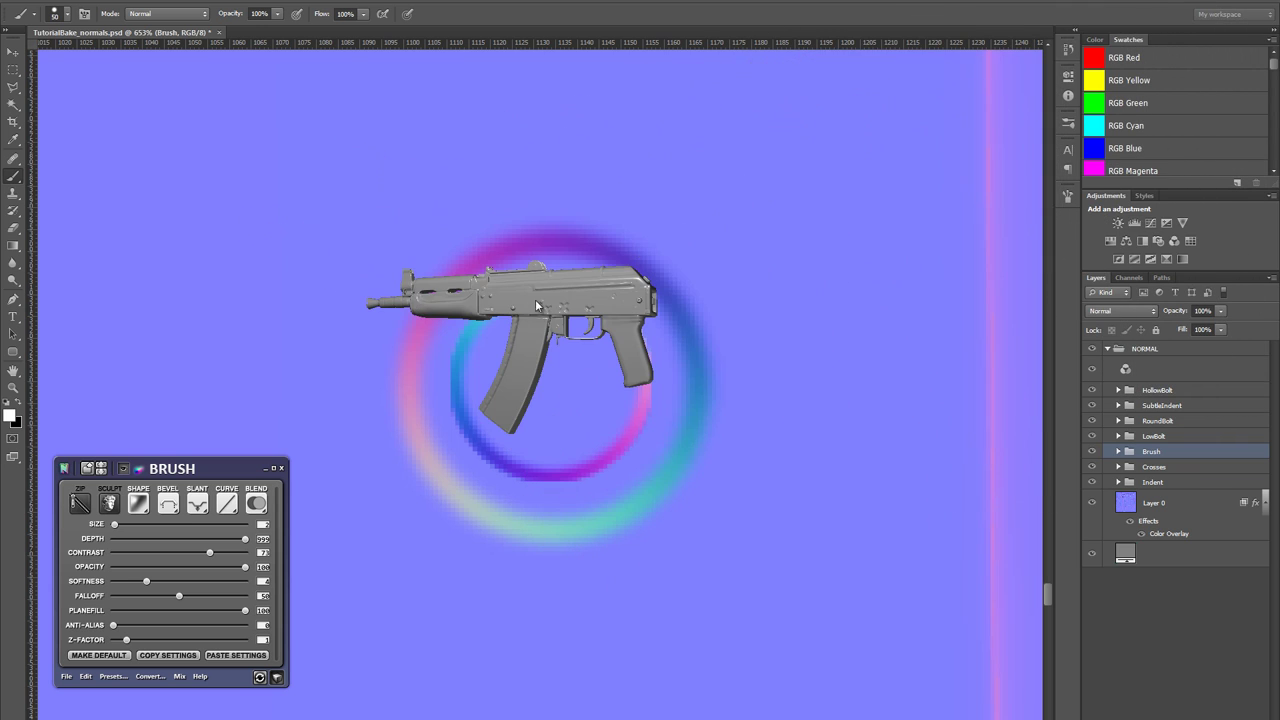
left_click_drag(535, 299, 853, 273)
- Draw a vertical white rounded rectangle about 52 px wide and 1570 px high with a 20 px radius along the magazine's unribbed side
key("z")
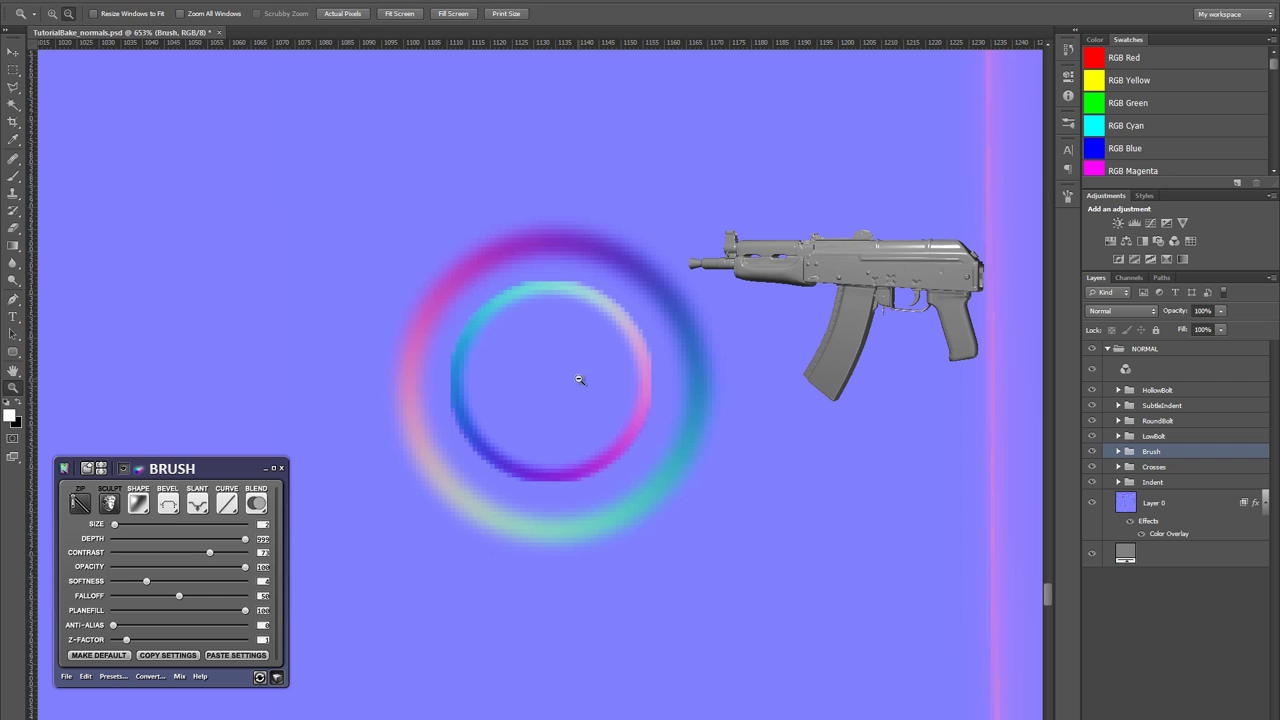
left_click(570, 380, "alt")
left_click(568, 342, "alt")
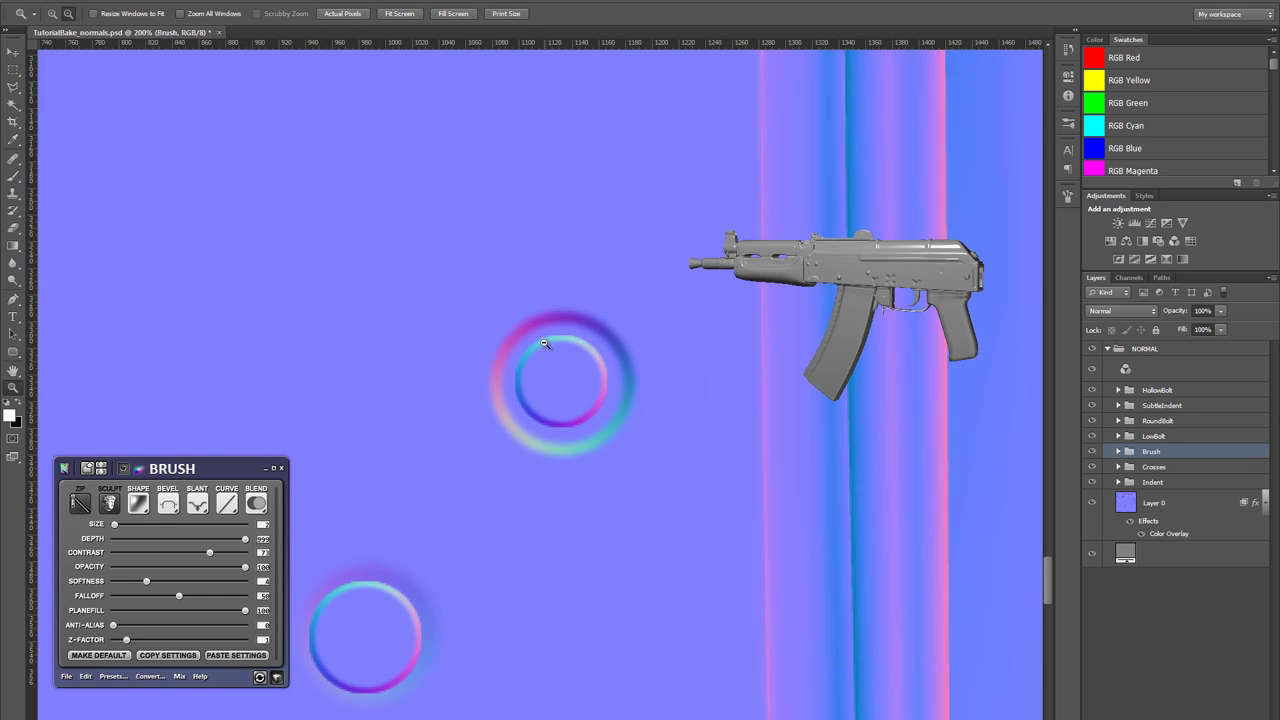
left_click(549, 344, "alt")
left_click(549, 344, "alt")
left_click(452, 295, "alt")
left_click(452, 295, "alt")
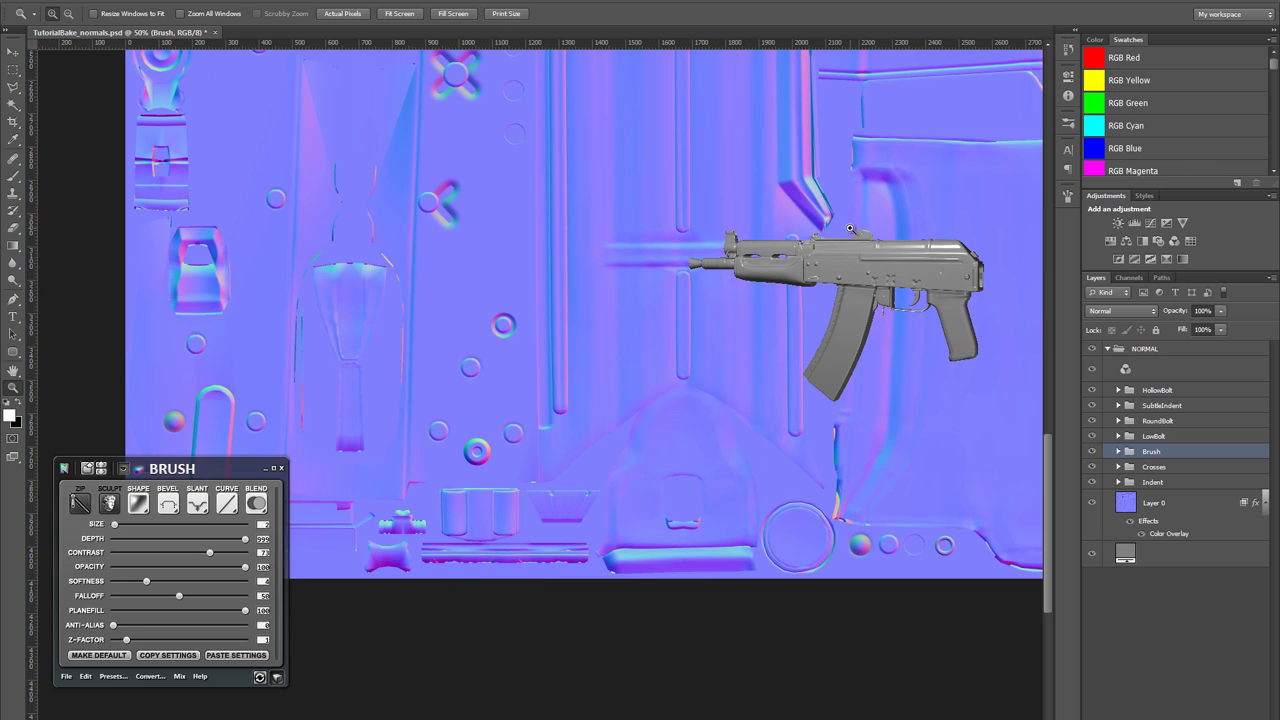
left_click_drag(553, 243, 468, 407)
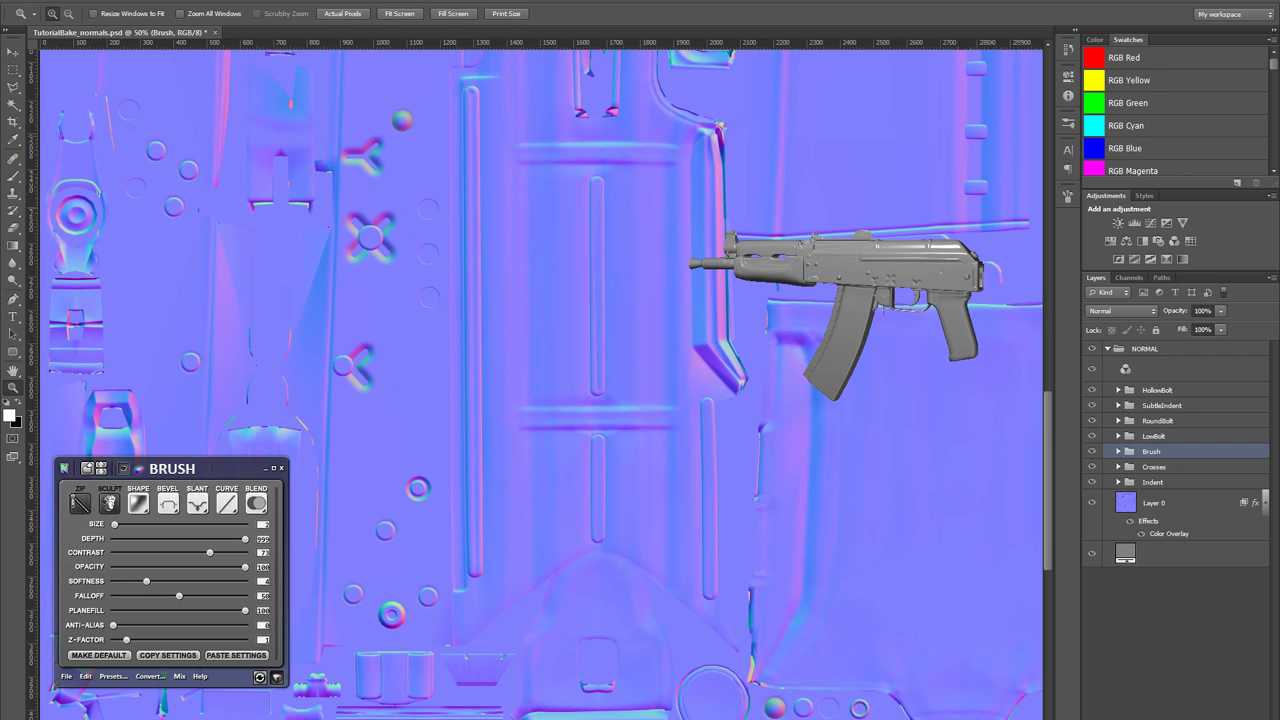
left_click_drag(589, 283, 304, 463)
left_click_drag(530, 310, 482, 584)
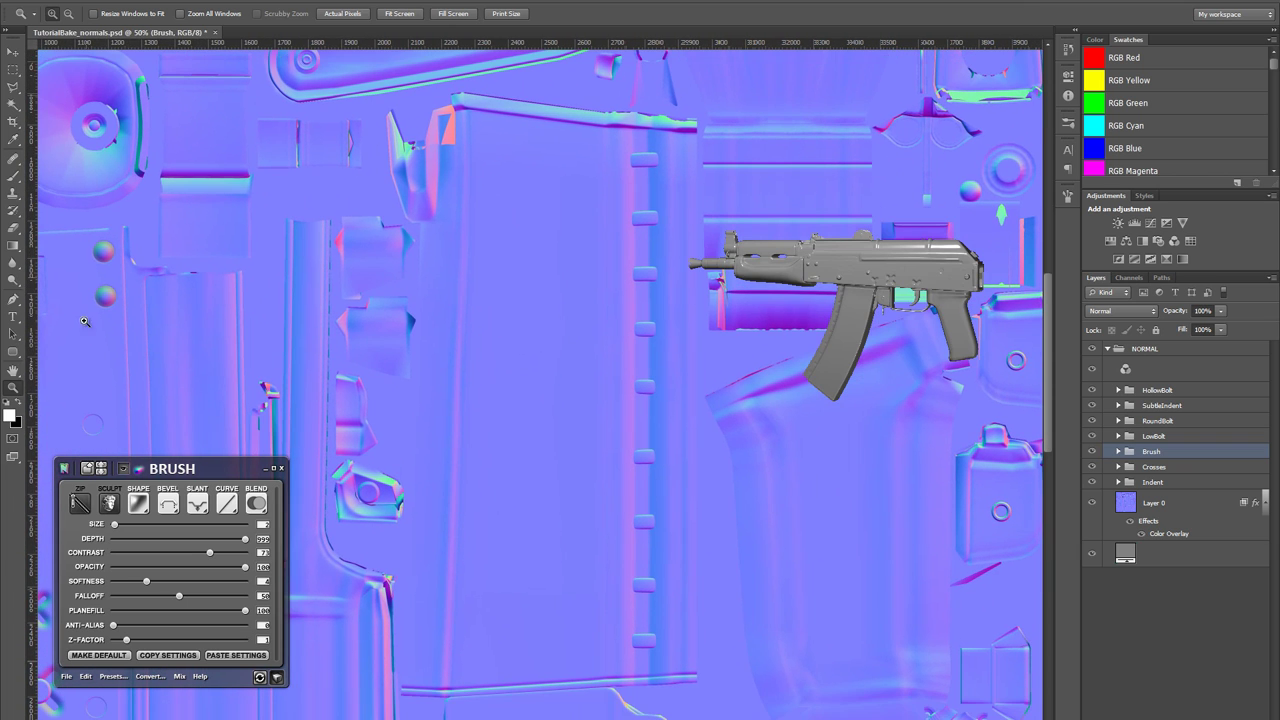
left_click(13, 352)
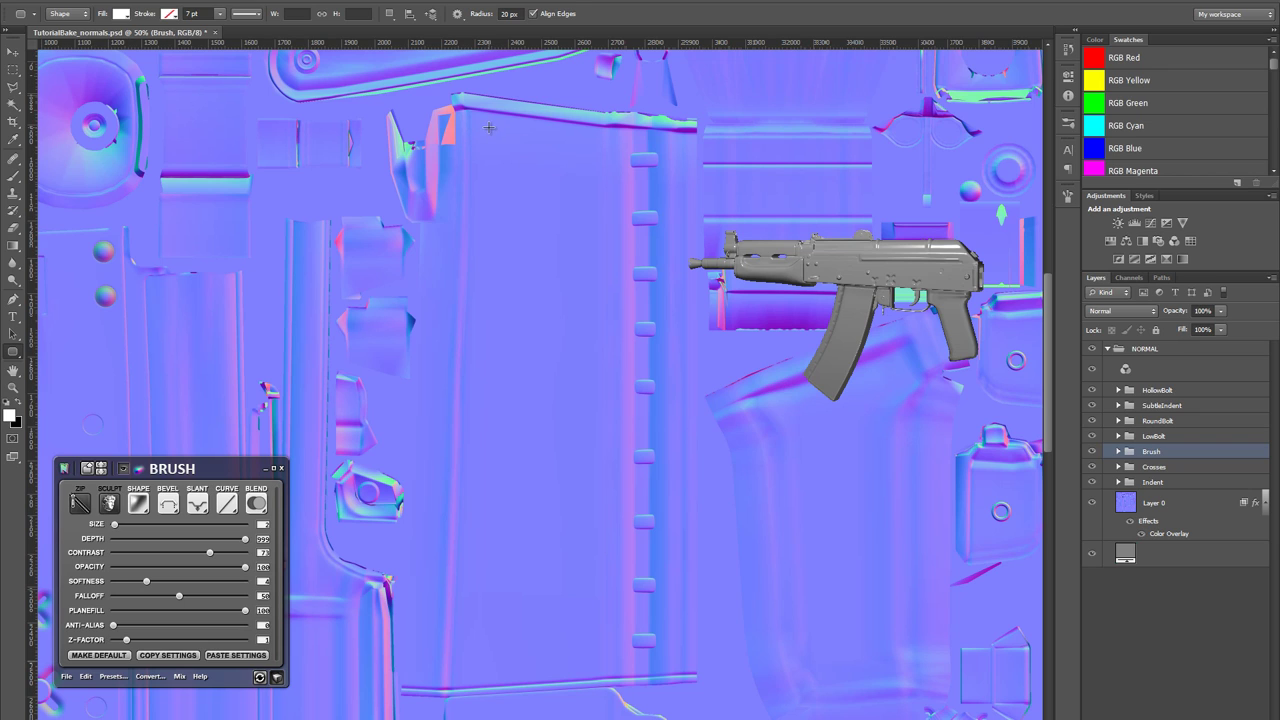
left_click_drag(480, 122, 496, 645)
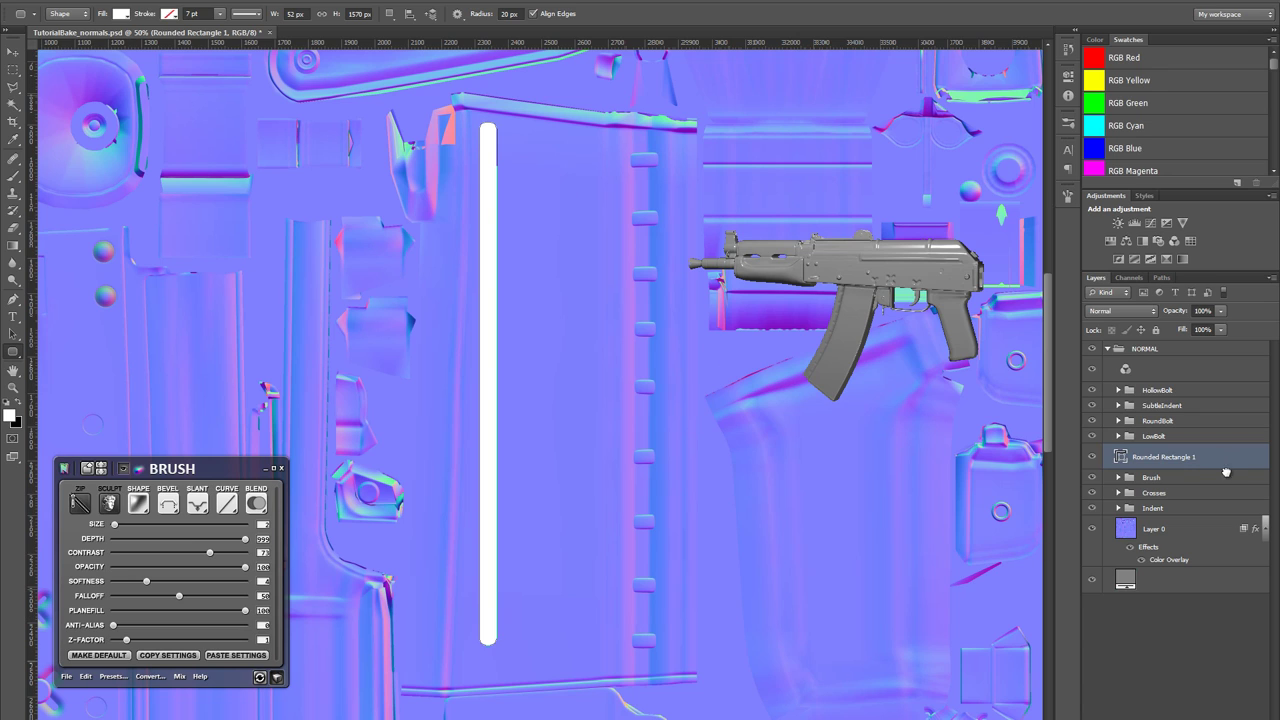
- Duplicate the rounded bar on the magazine and place the copy beside it toward the ribbed edge, slightly lower
key("ctrl+j")
key("v")
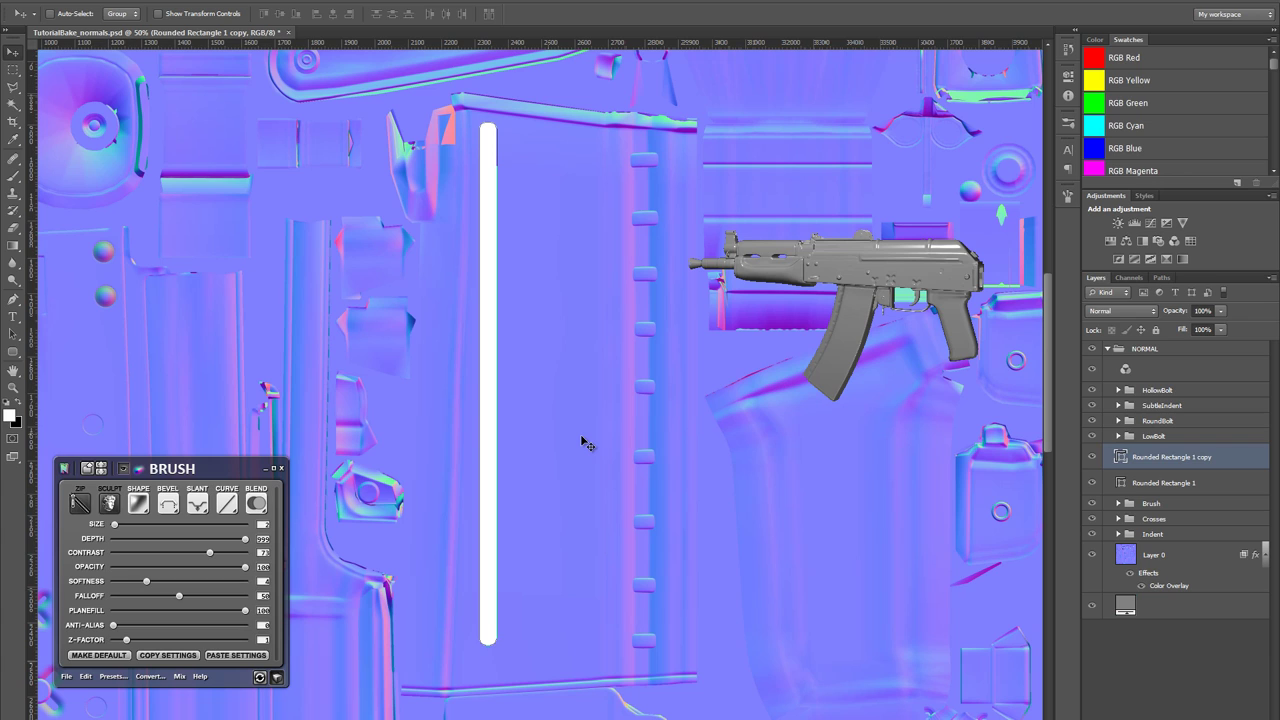
left_click_drag(529, 439, 572, 439)
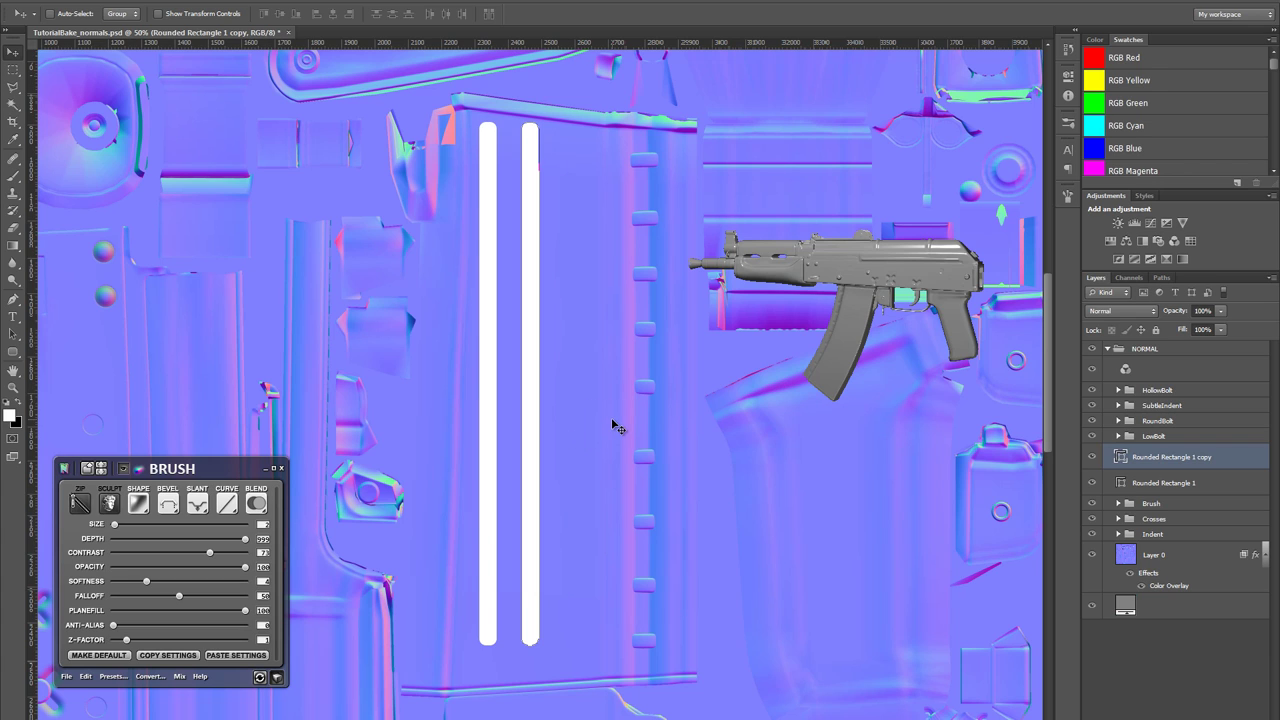
key("u")
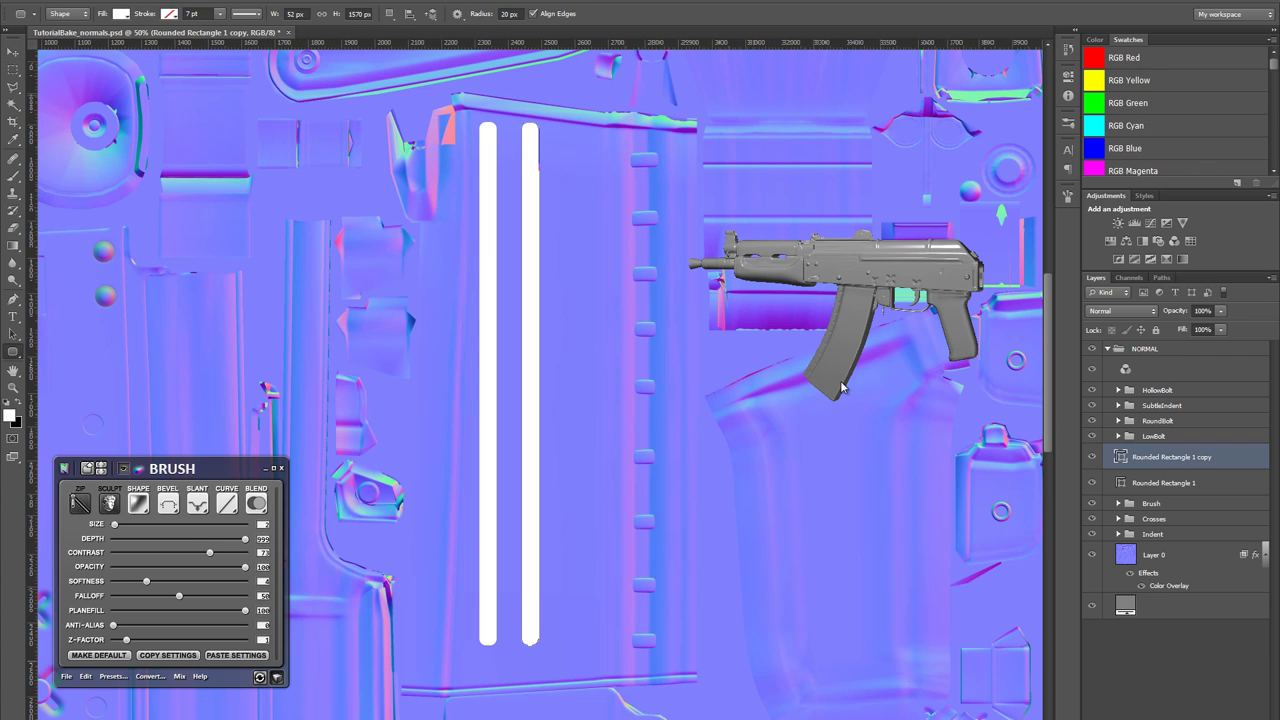
key("v")
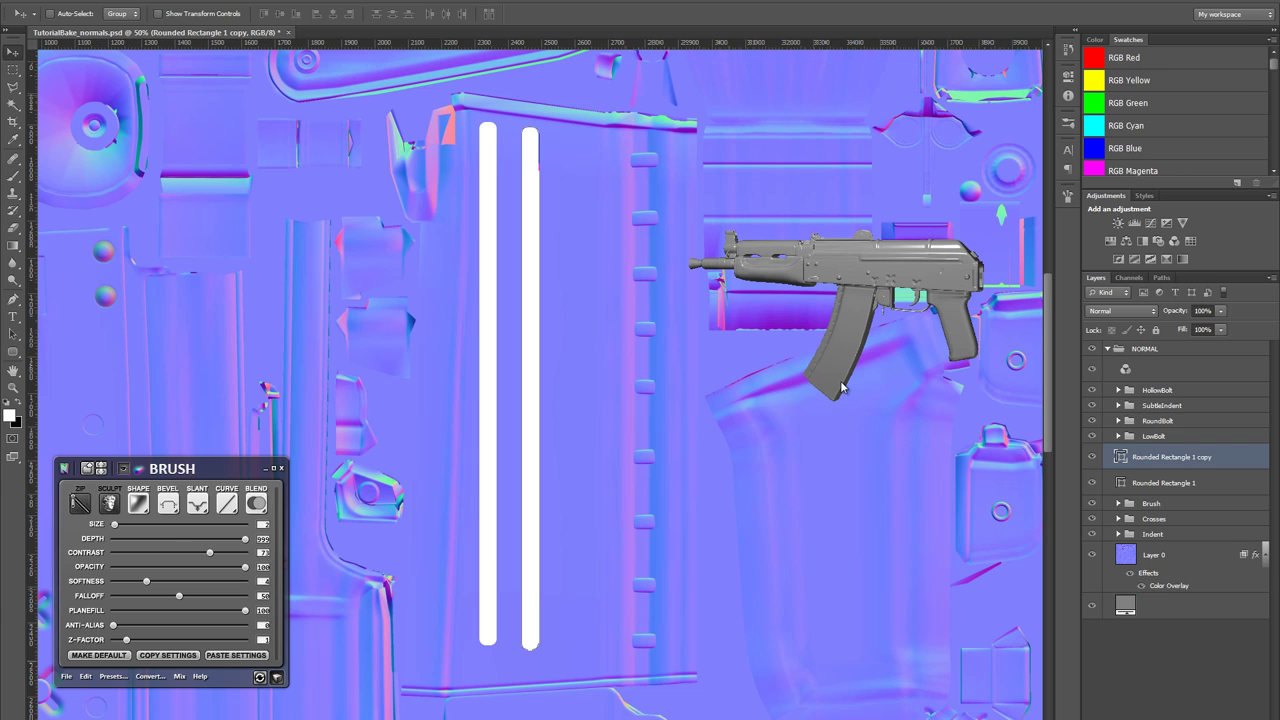
- Add a third rounded bar by duplicating the second, placing it slightly lower and further toward the magazine's ribbed edge
left_click_drag(1208, 463, 1237, 719)
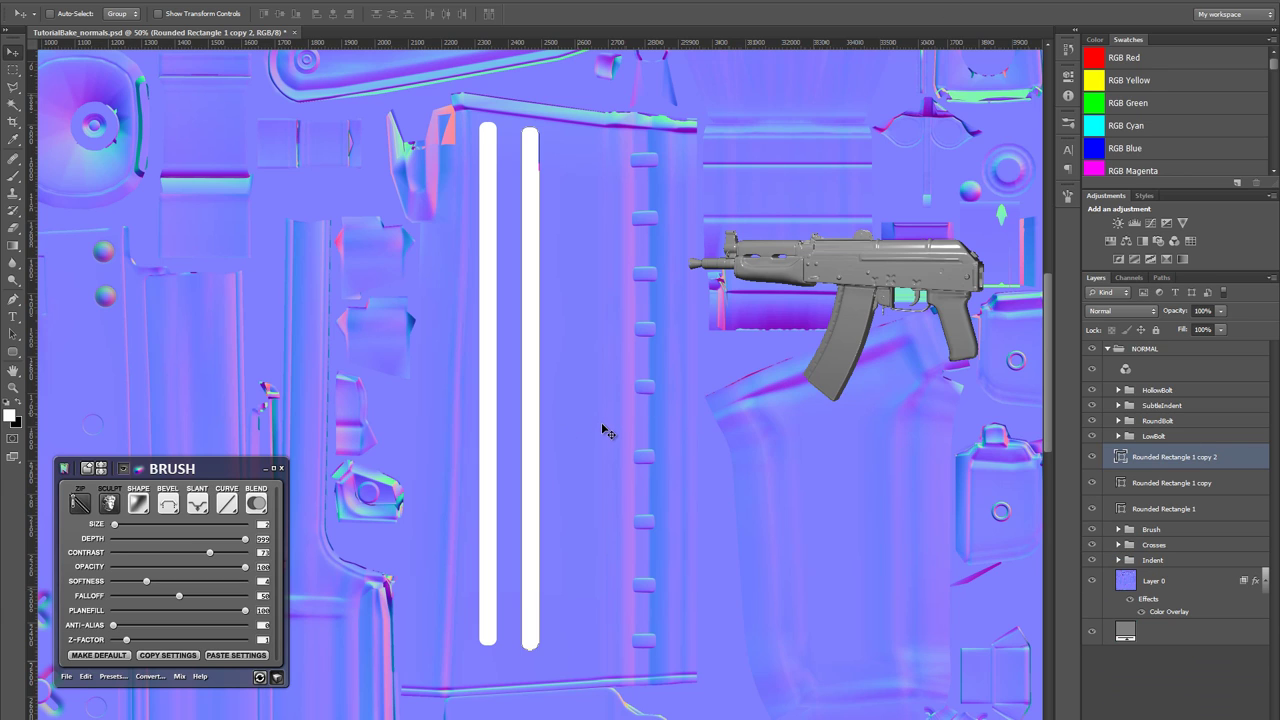
left_click_drag(604, 425, 603, 427)
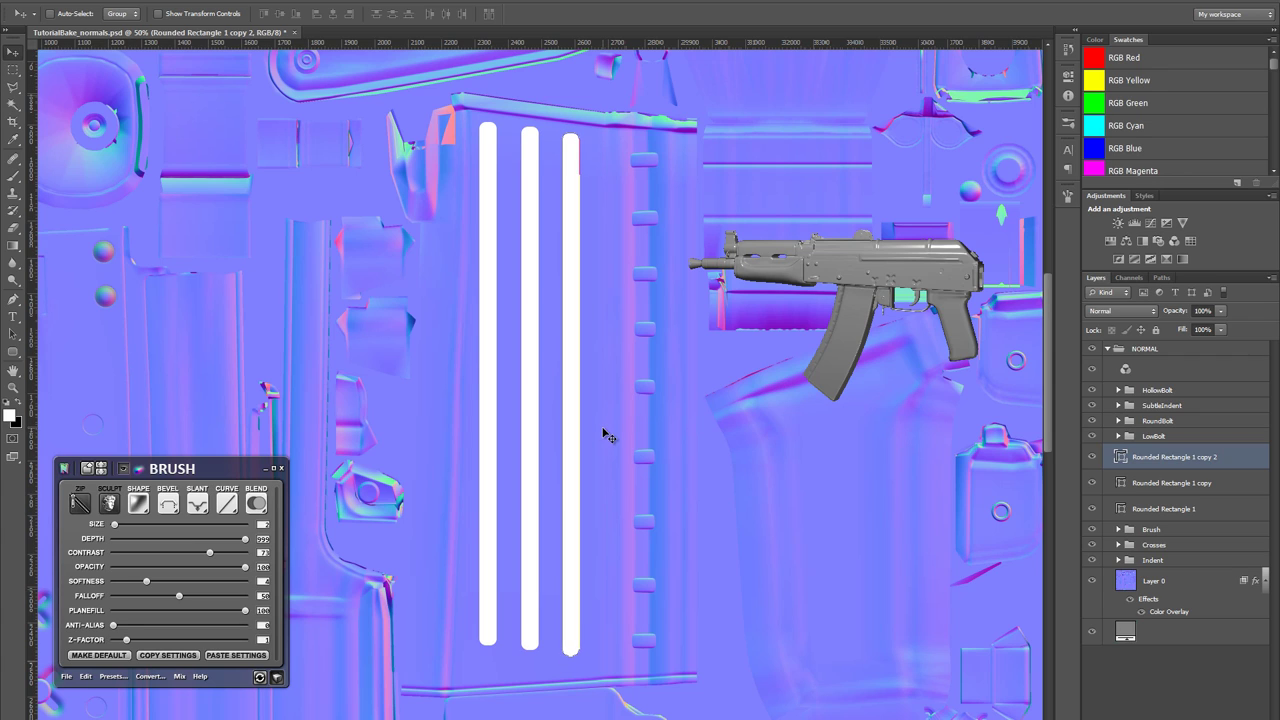
key("Right")
key("Right")
key("Right")
key("Right")
key("Right")
key("Right")
key("Right")
key("Right")
key("Right")
key("Right")
key("Right")
key("Right")
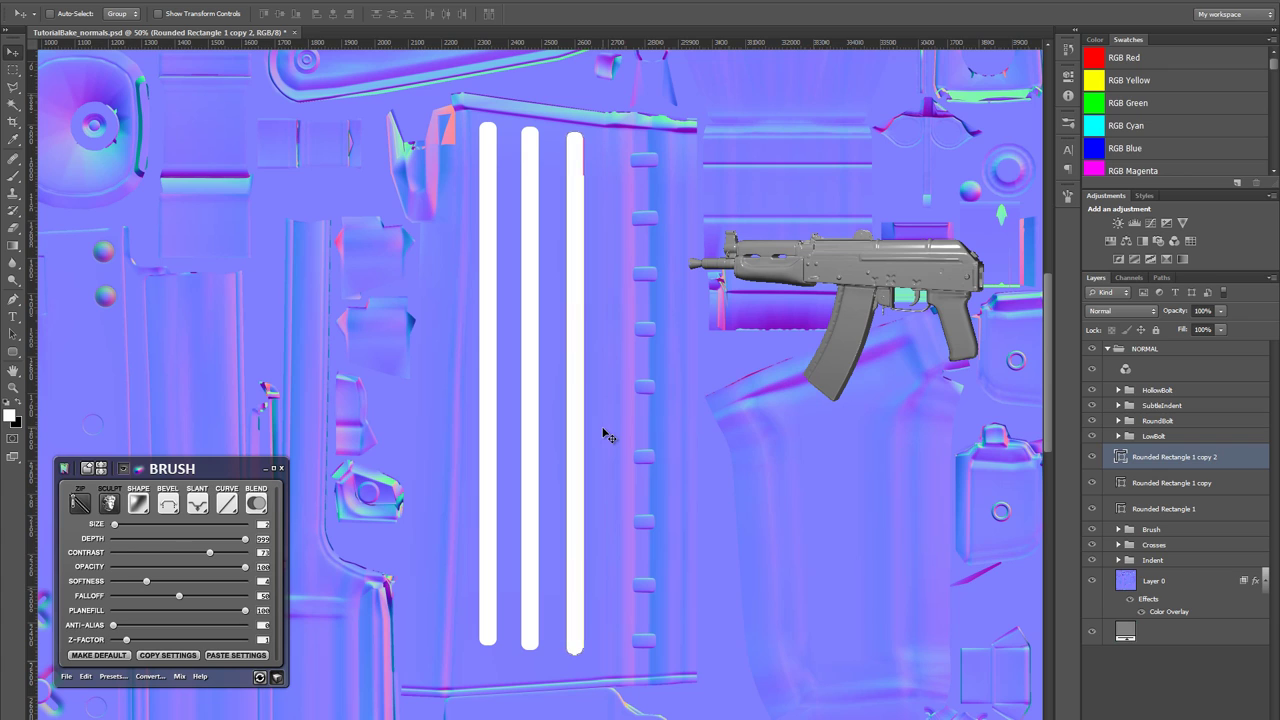
- Move the middle and third bars slightly toward the ribbed edge to even out the spacing between the three bars
left_click(1152, 483)
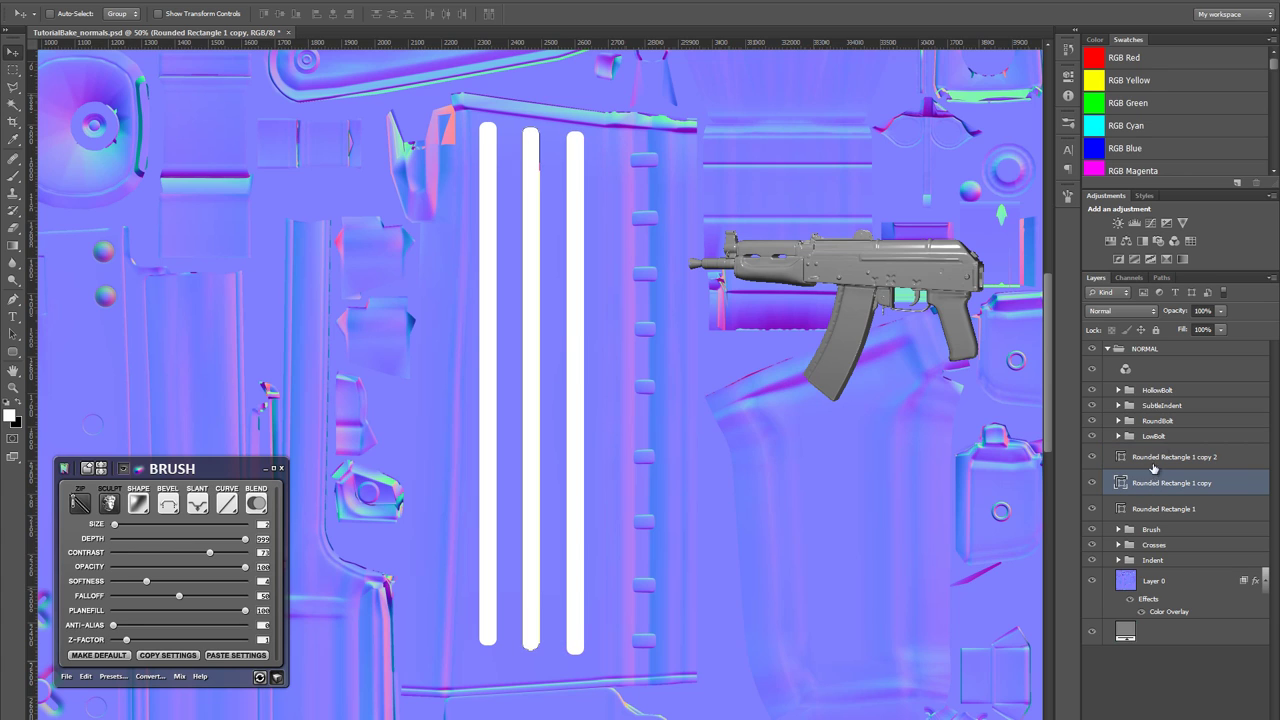
left_click(1164, 457)
left_click(1188, 488)
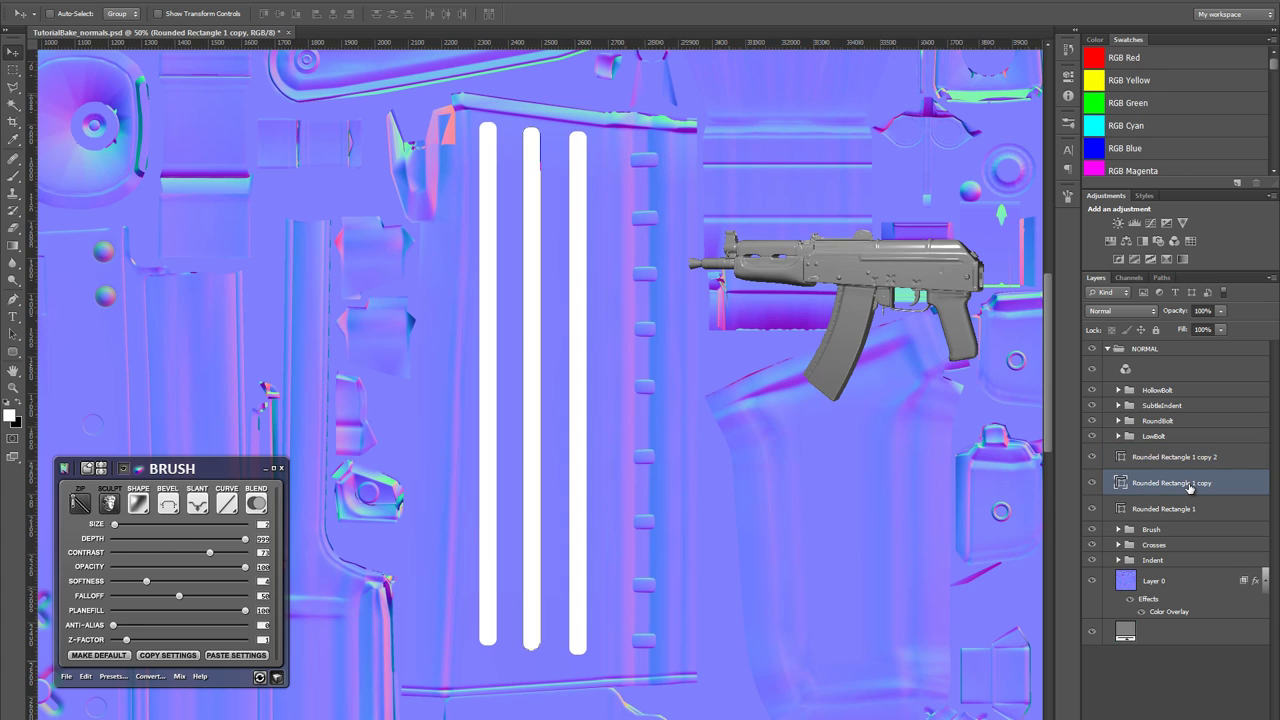
key("Right")
key("Right")
key("Right")
key("Right")
key("Right")
key("Right")
key("Right")
key("Right")
left_click(1196, 462)
key("Right")
key("Right")
key("Right")
key("Right")
key("Right")
key("Right")
key("Right")
key("Right")
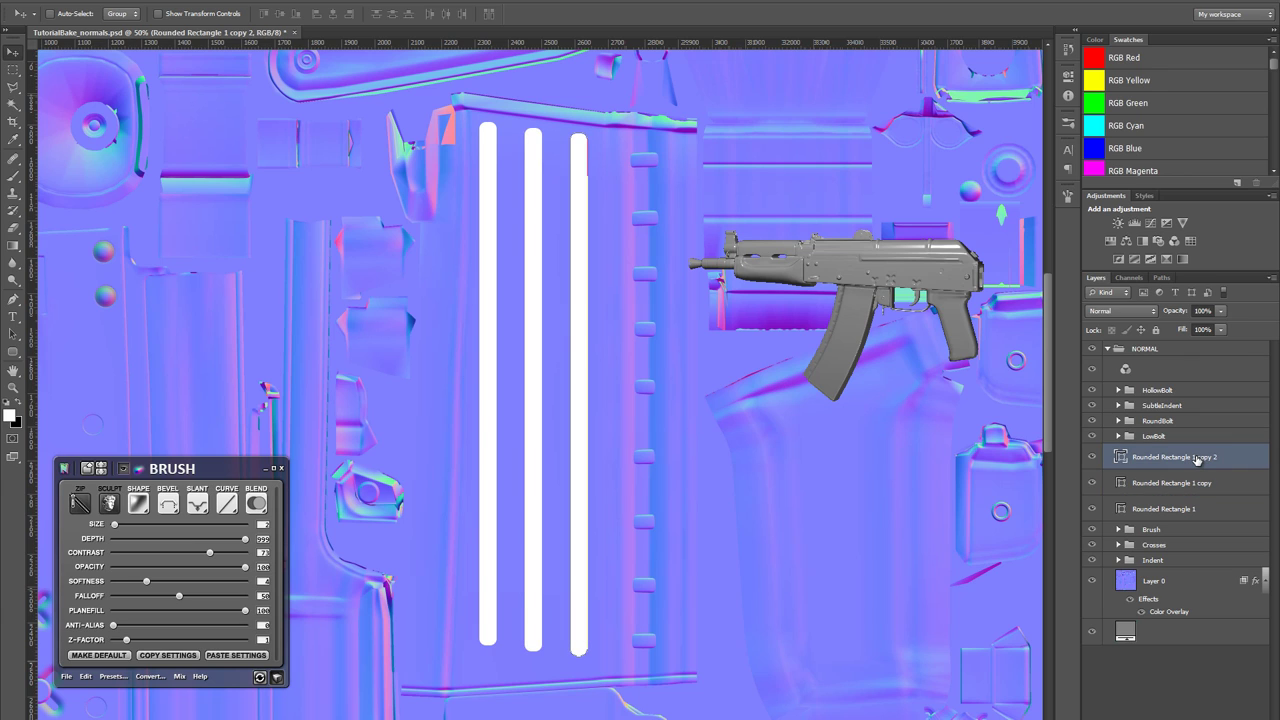
- Shift all three bars together slightly toward the ribbed edge and fine-tune the positions of the two copies
left_click(1180, 505, "ctrl")
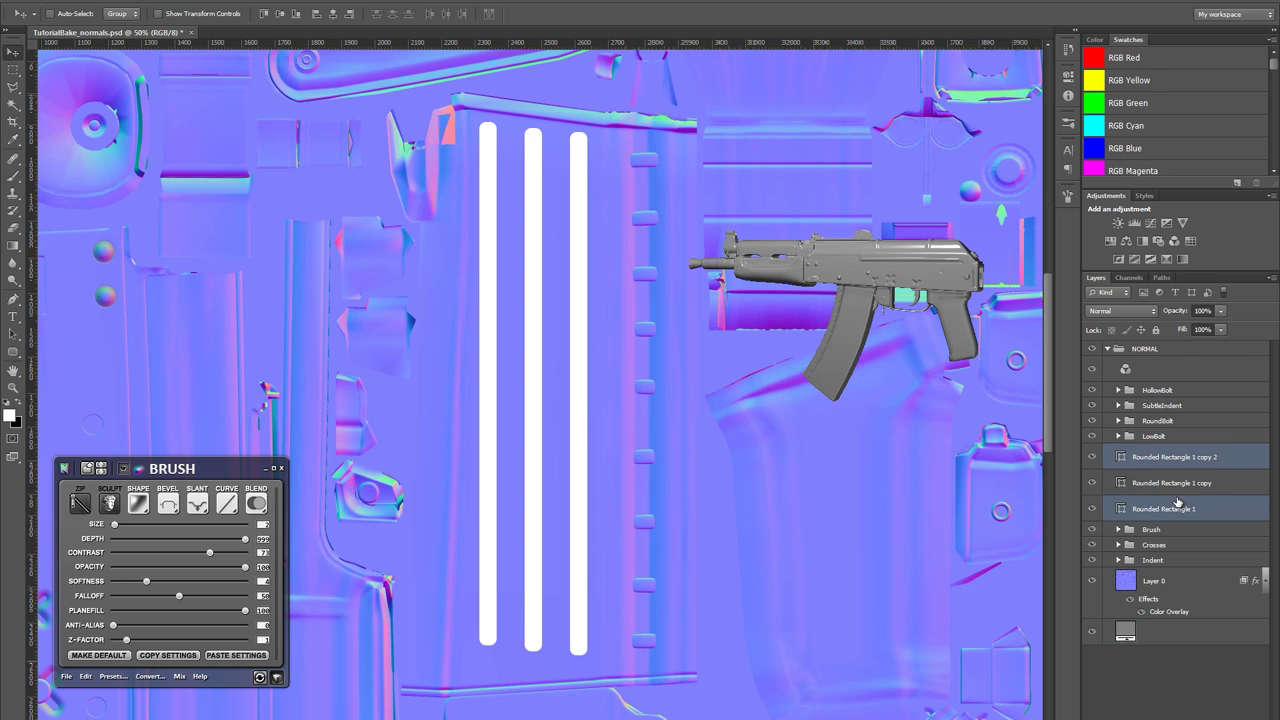
left_click(1181, 483, "ctrl")
key("Right")
key("Right")
key("Right")
key("Right")
key("Right")
key("Right")
key("Right")
key("Right")
key("Right")
key("Right")
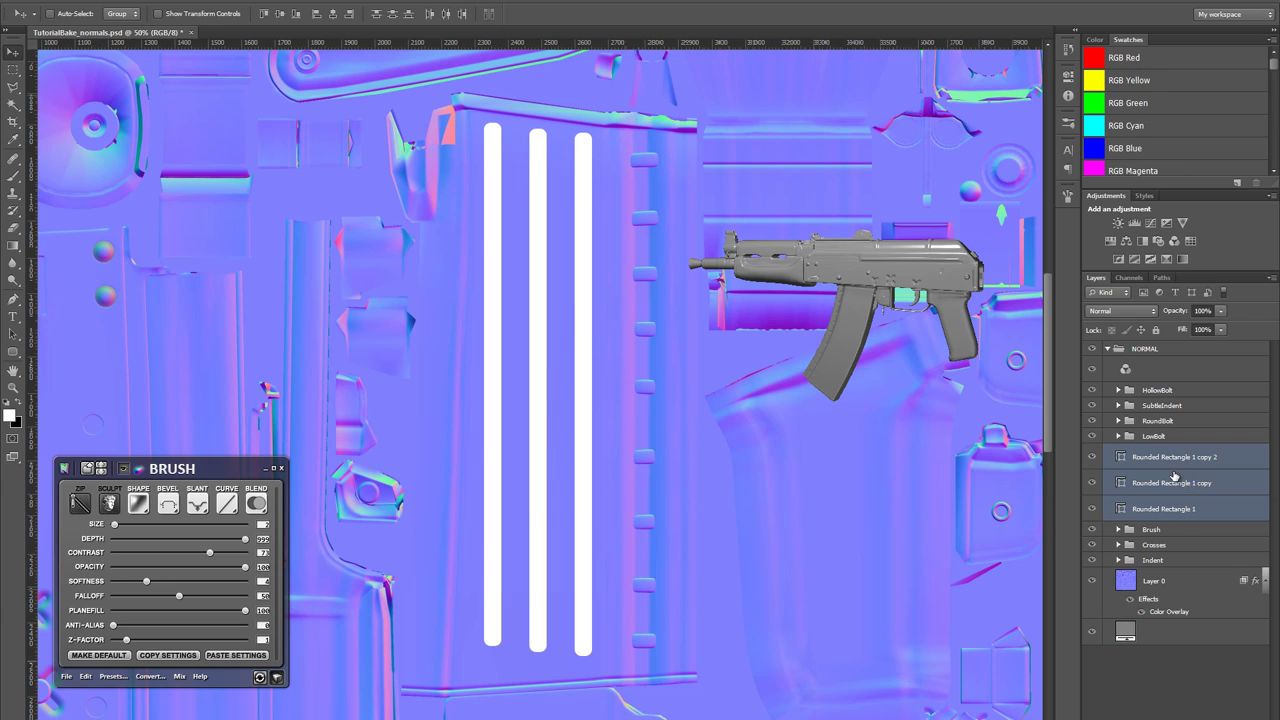
left_click(1174, 480)
left_click(1183, 466)
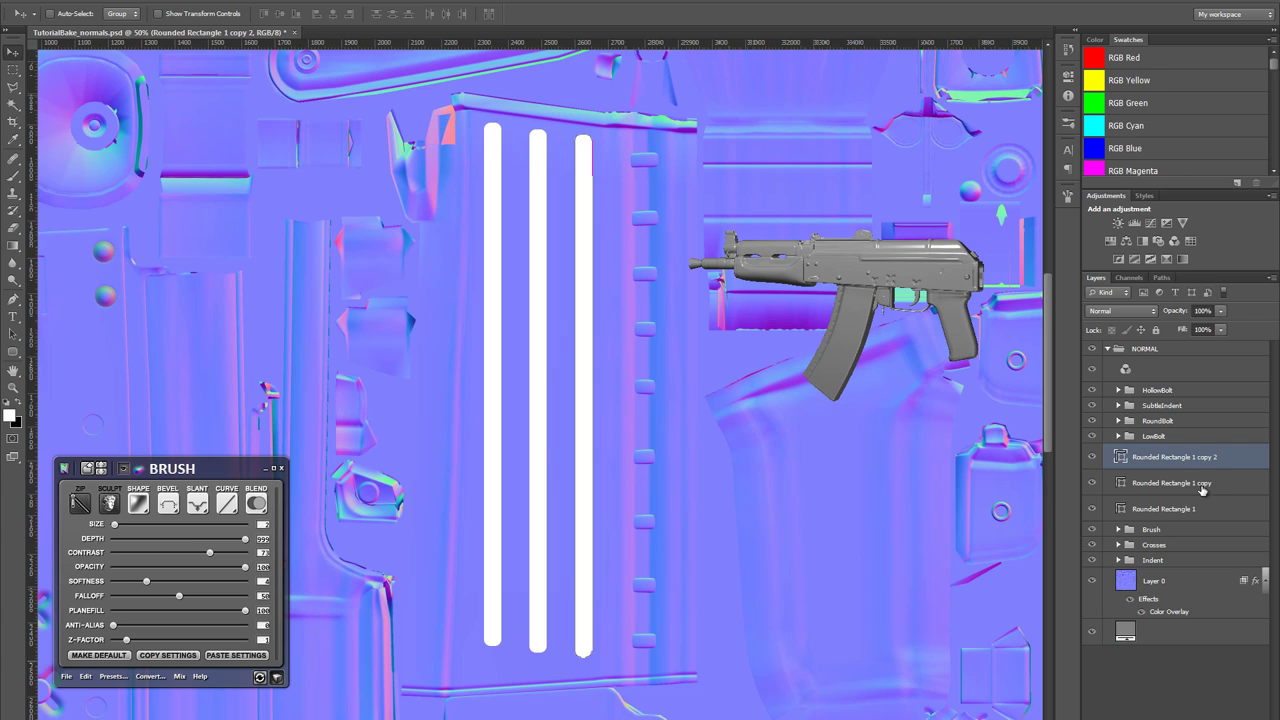
left_click(1181, 483)
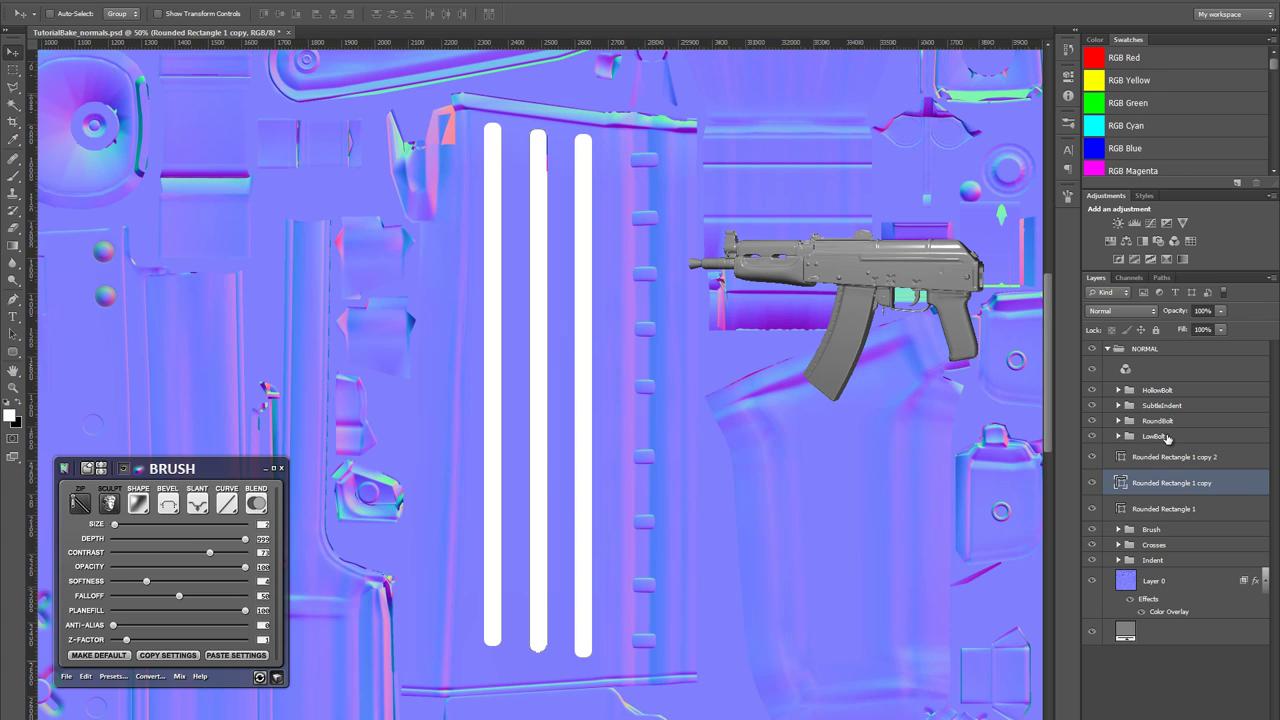
- Merge the three rounded rectangle layers into one and rasterize the merged layer
left_click(1169, 457)
left_click(1187, 510, "shift")
key("ctrl+e")
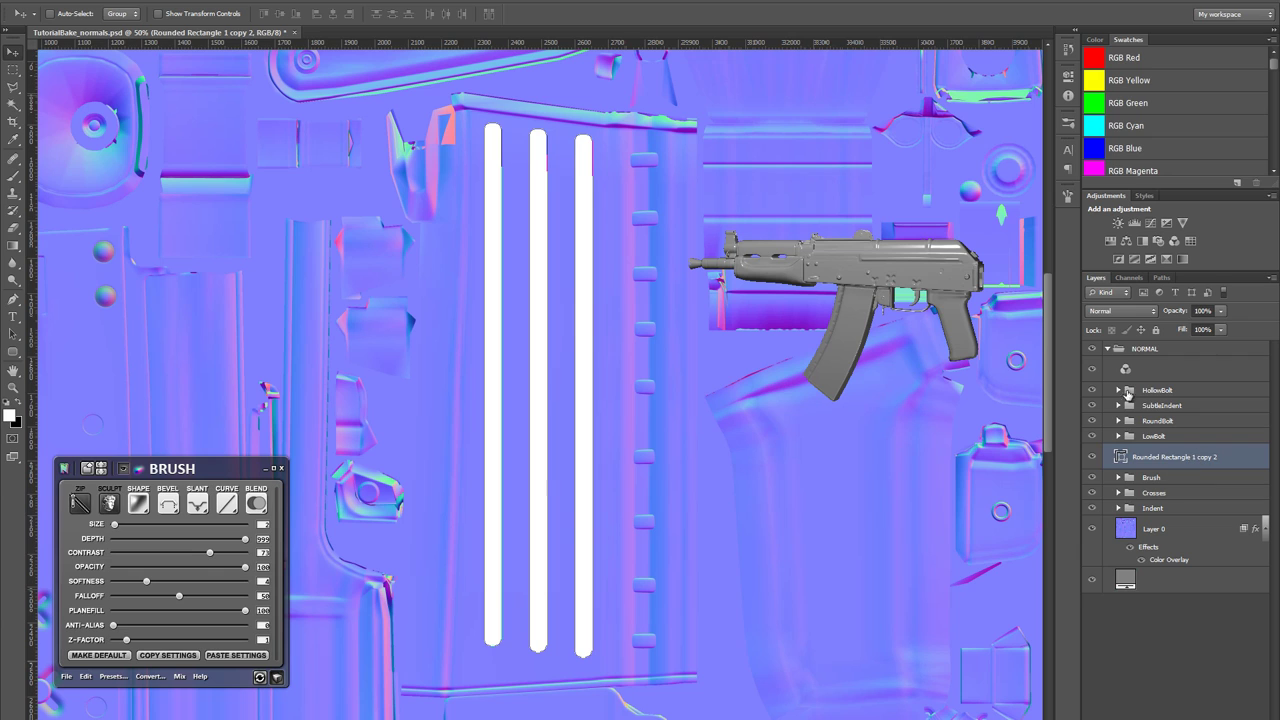
right_click(1223, 457)
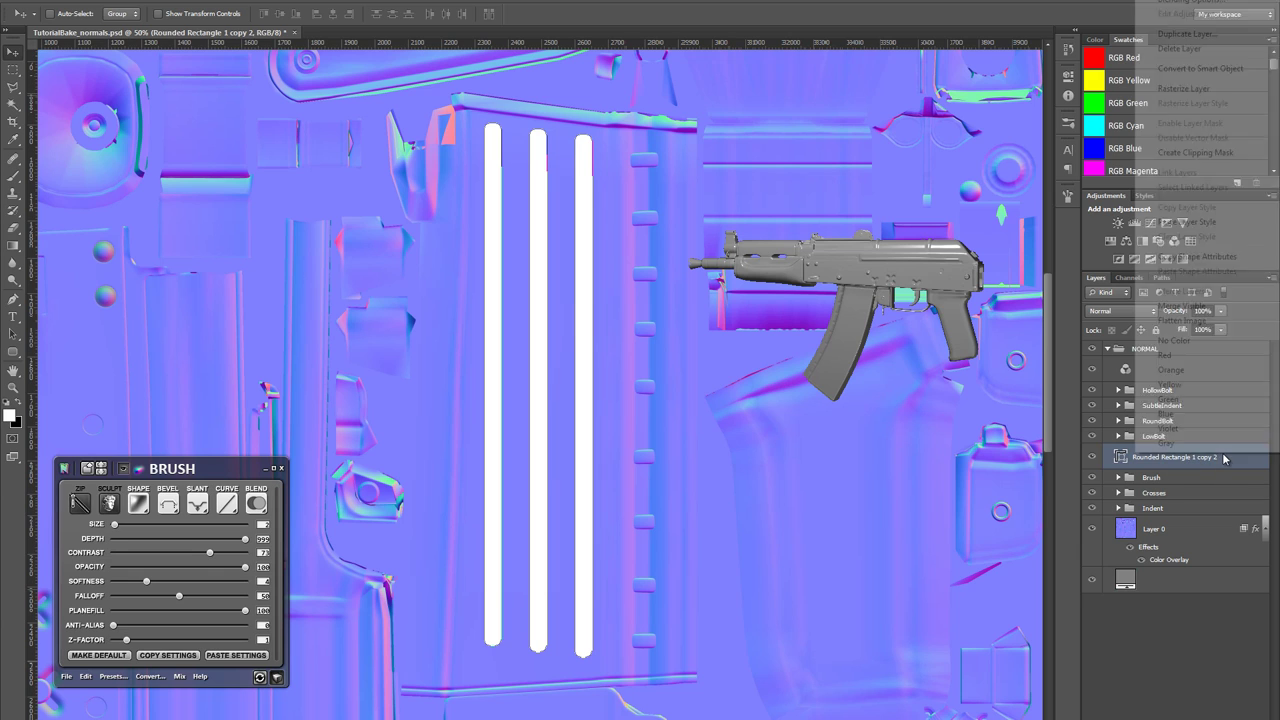
left_click(1184, 89)
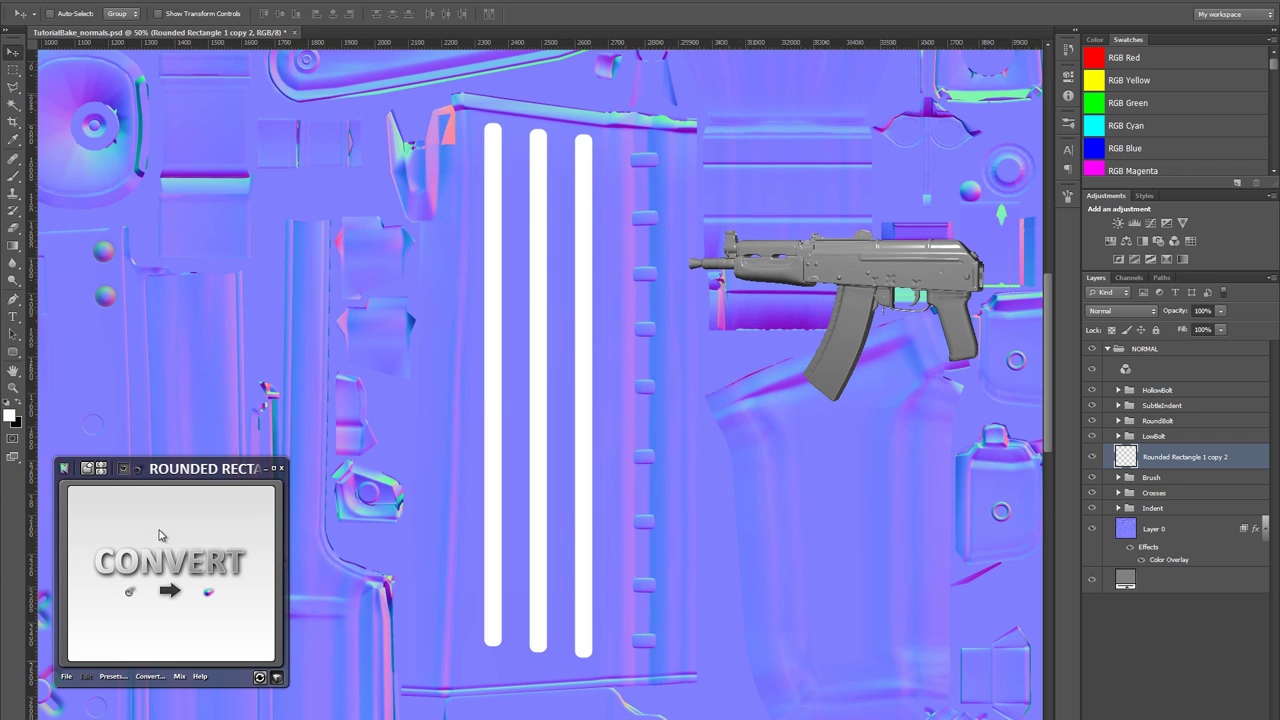
- Convert the bars to a normal-map brush with size 11, contrast 84, maximum softness and Overlay blending
left_click(128, 562)
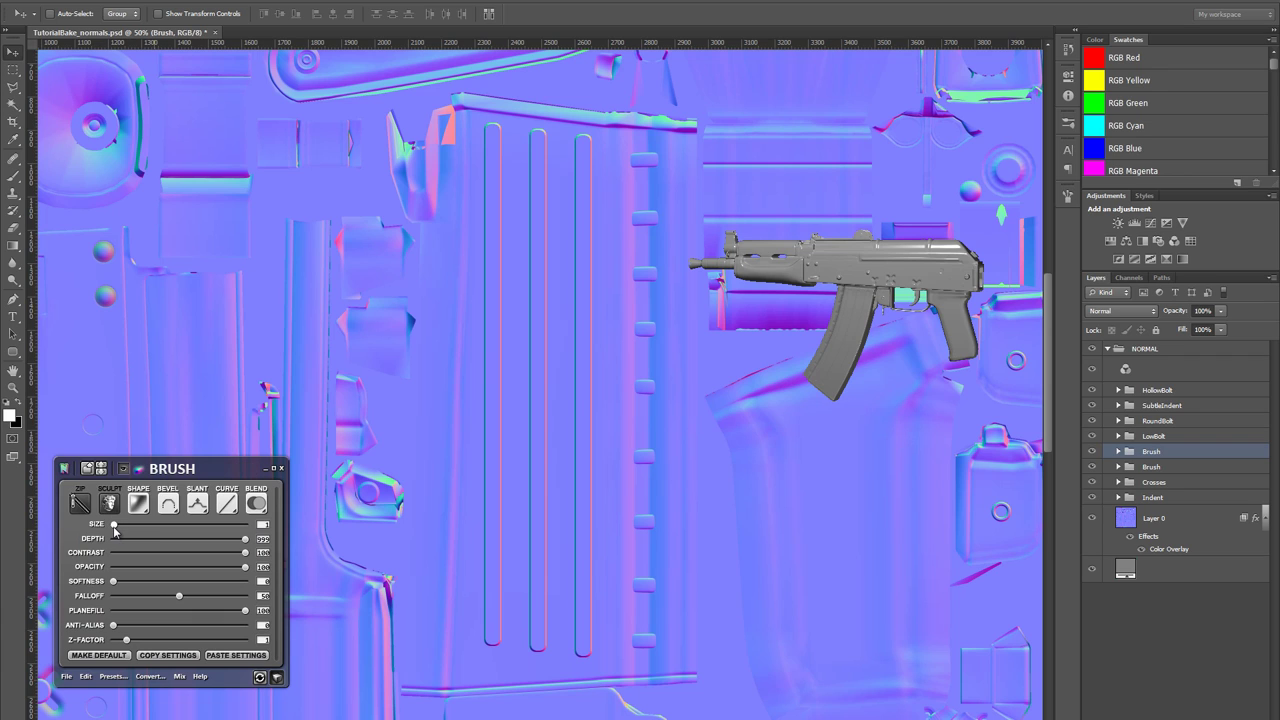
left_click_drag(113, 526, 117, 526)
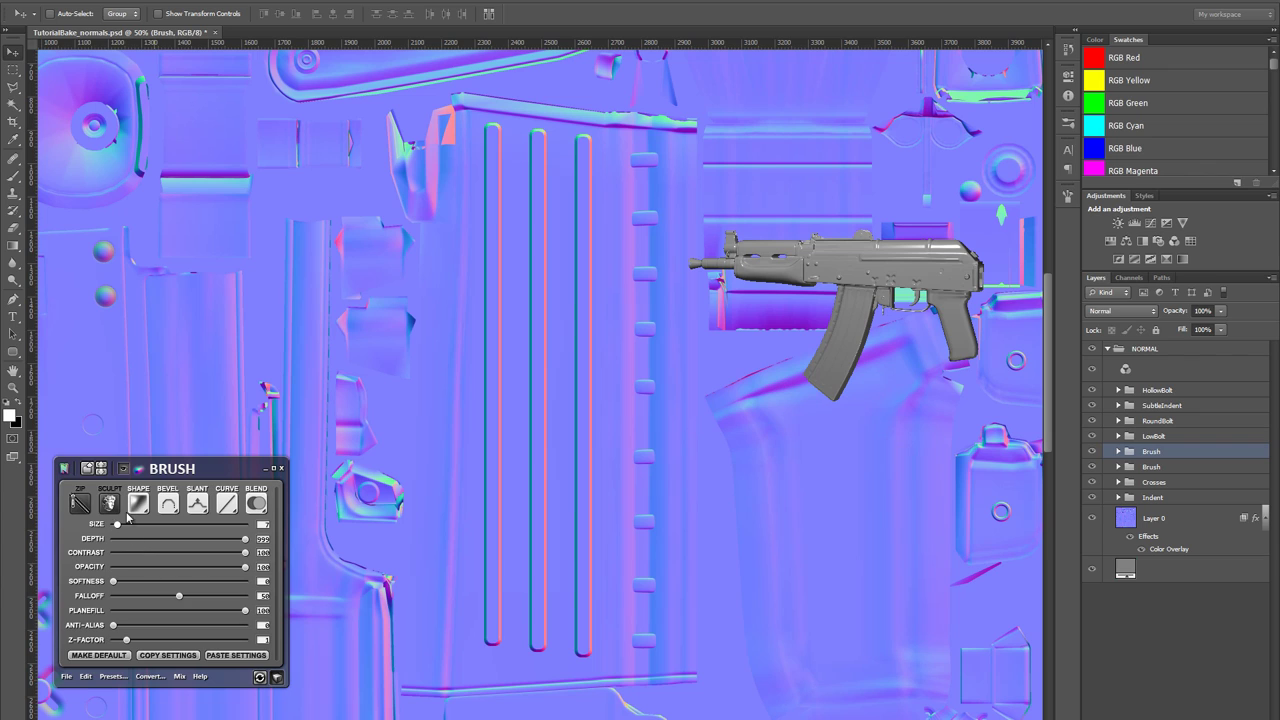
left_click_drag(112, 586, 210, 587)
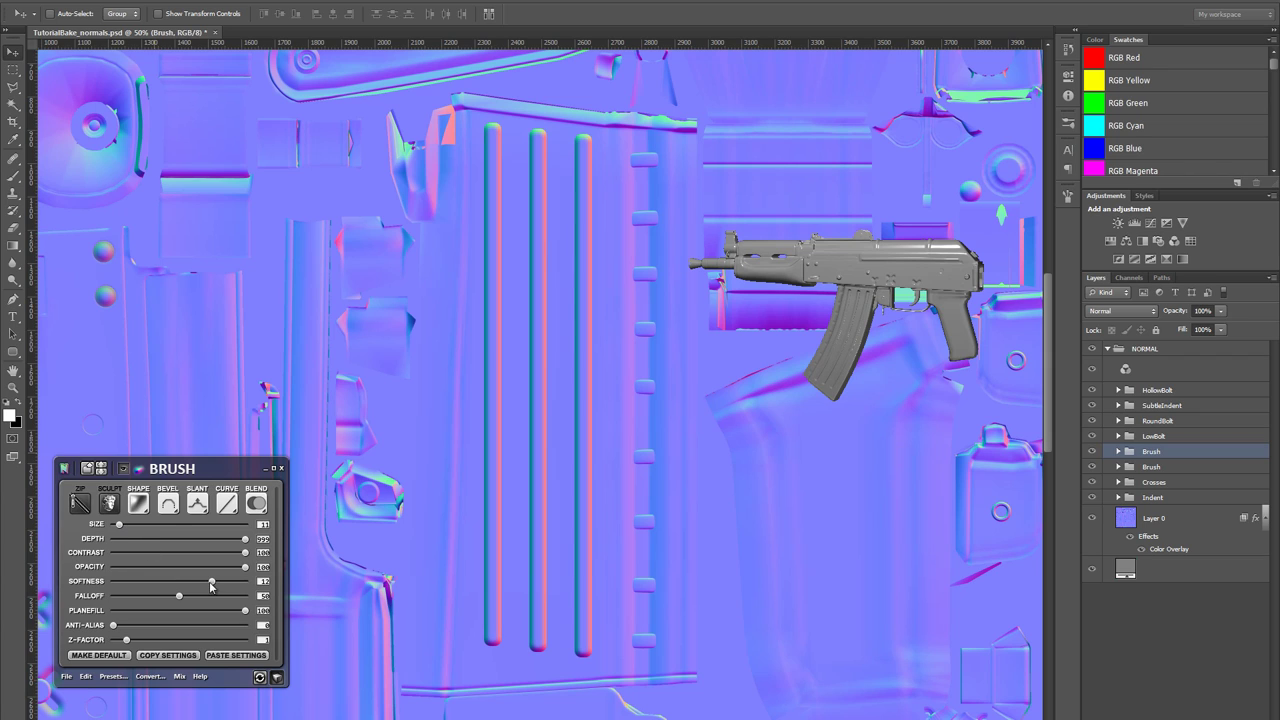
left_click_drag(212, 582, 228, 553)
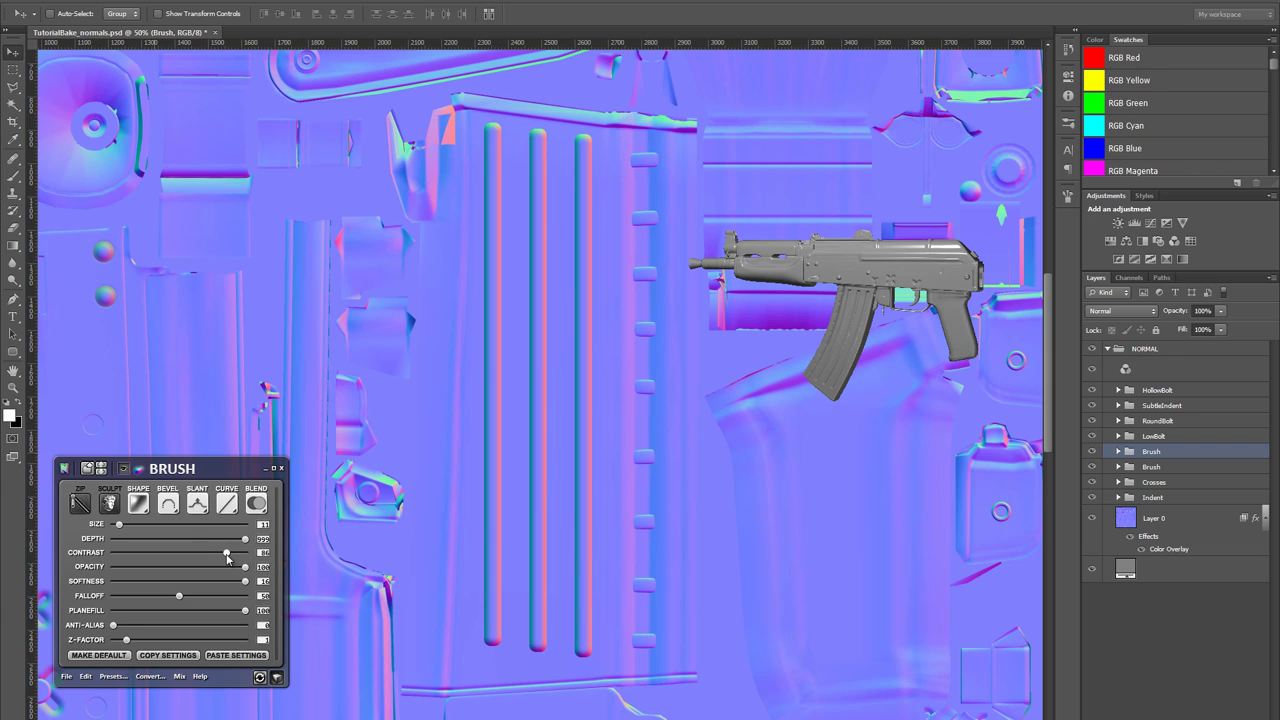
left_click(257, 505)
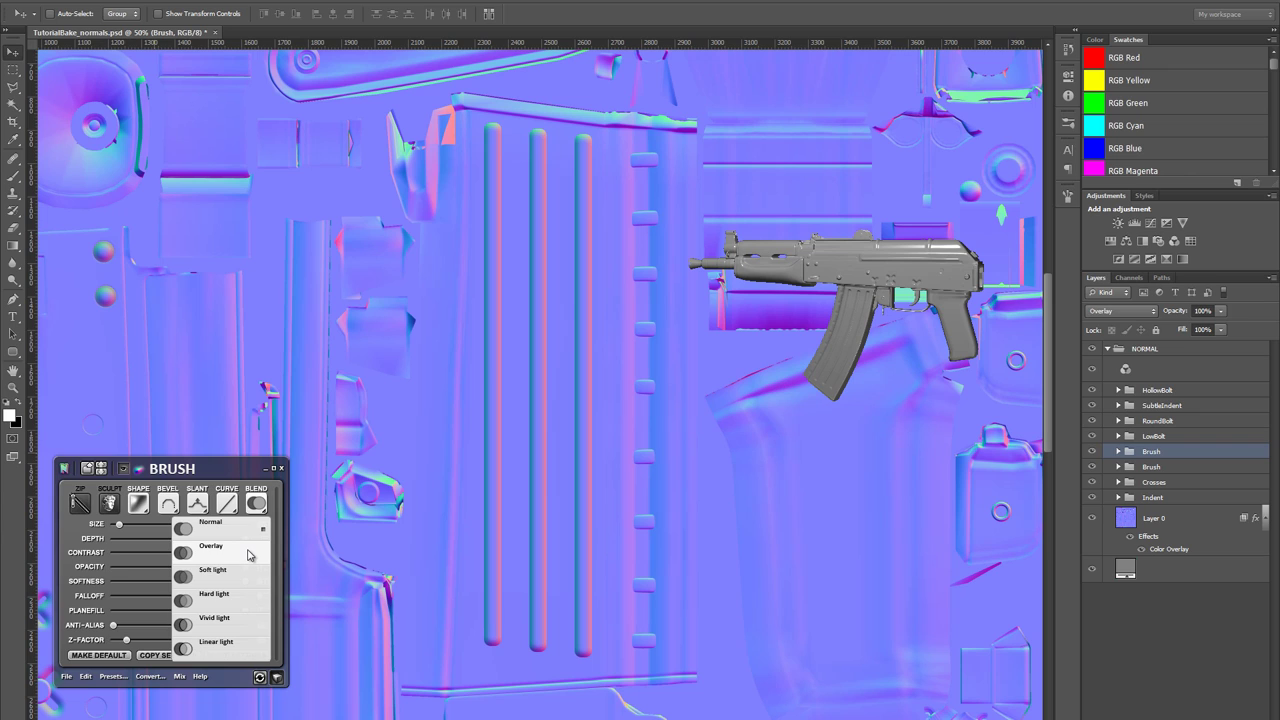
left_click(248, 554)
- Enlarge and reposition the 3D rifle preview to examine the three stripes on the magazine
left_click_drag(870, 262, 816, 283)
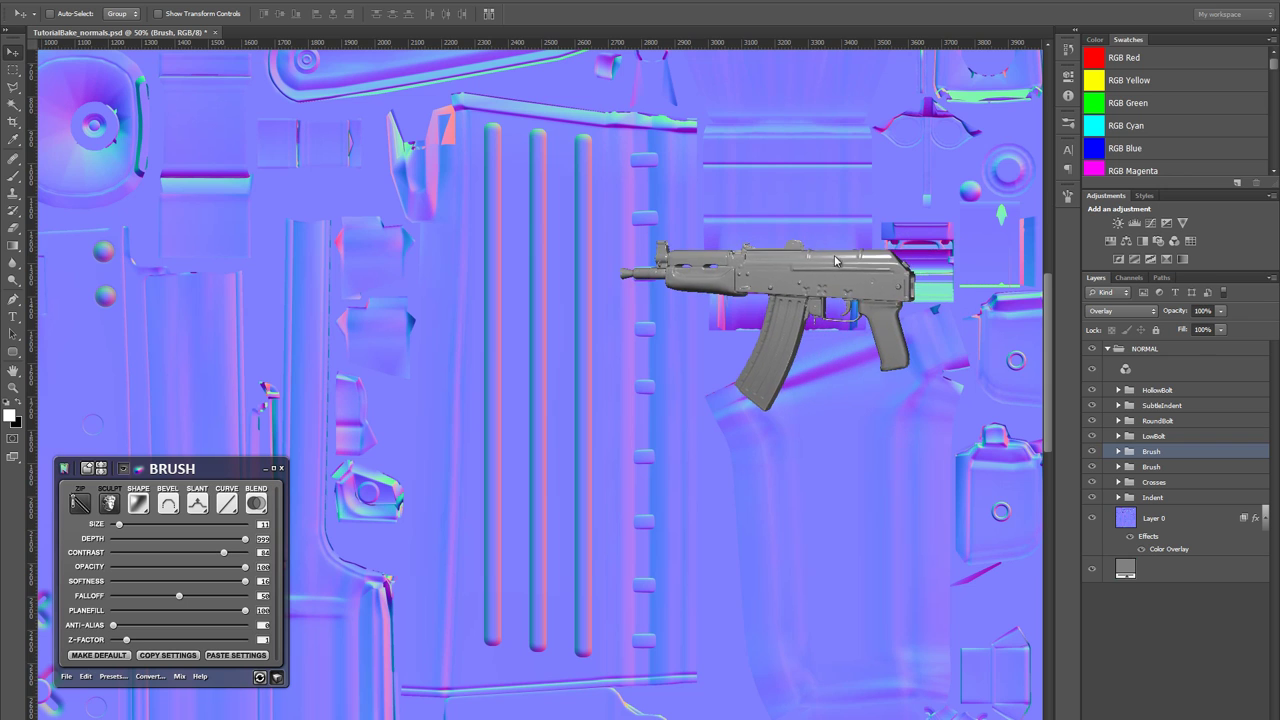
scroll(828, 283, "up", 3)
left_click_drag(871, 238, 809, 493)
scroll(880, 211, "up", 3)
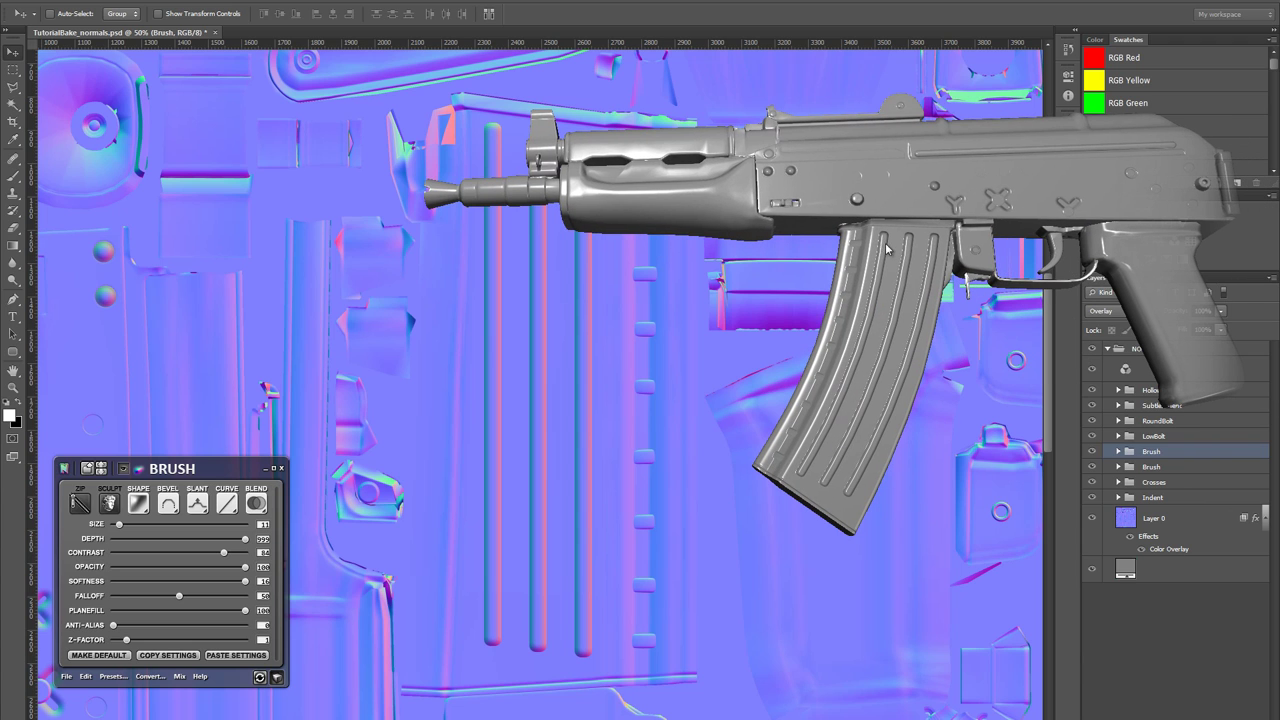
left_click_drag(885, 248, 786, 286)
left_click_drag(721, 113, 549, 505)
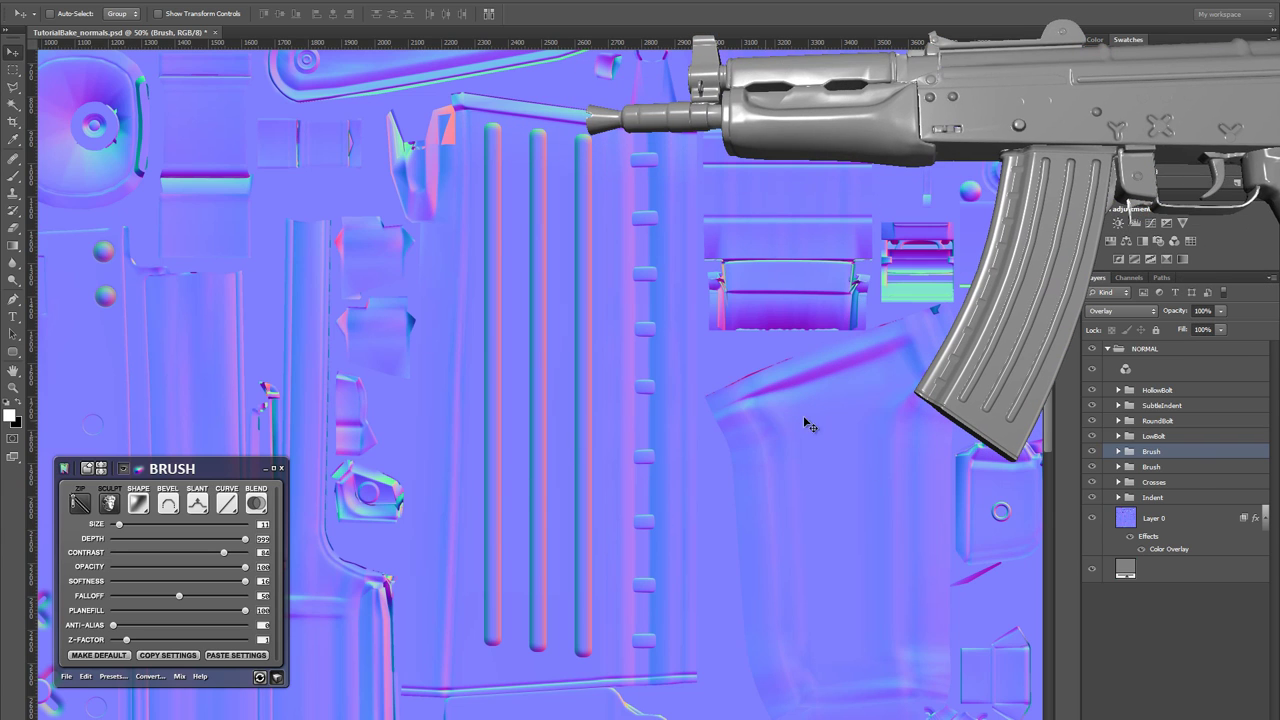
- Rename the new brush group as MagazineStripes
double_click(174, 468)
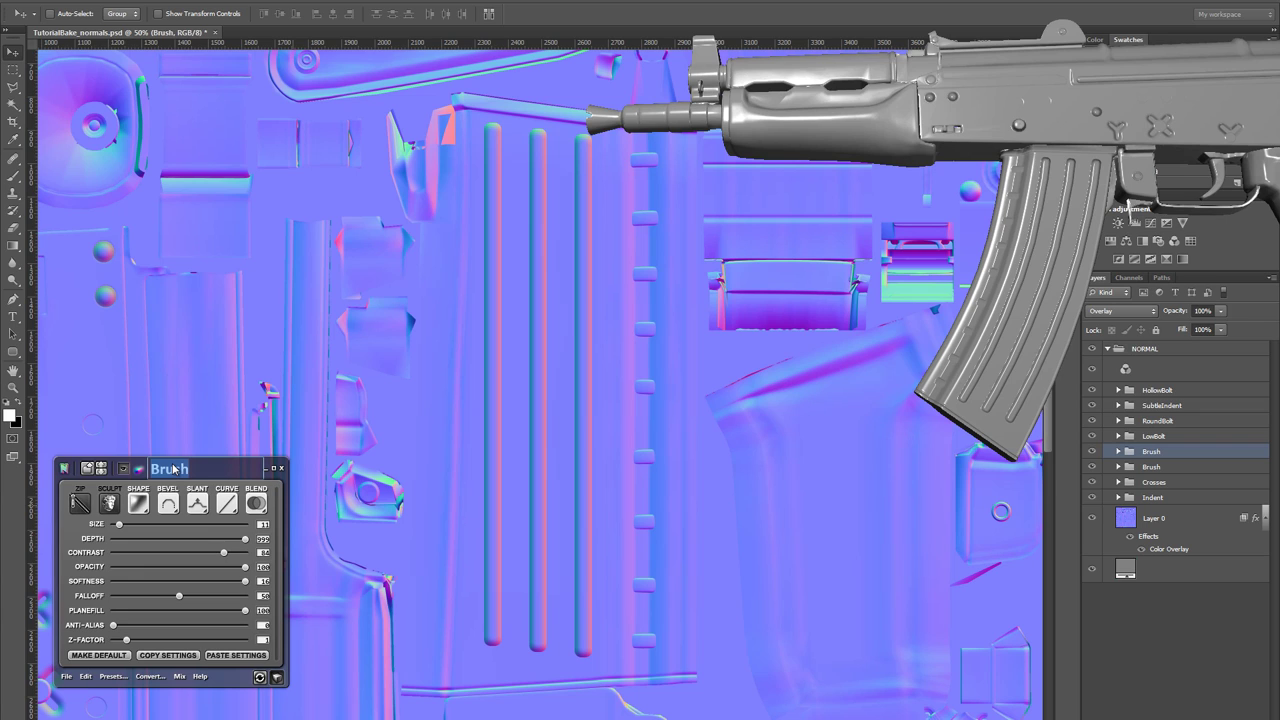
type("MAgazineStri")
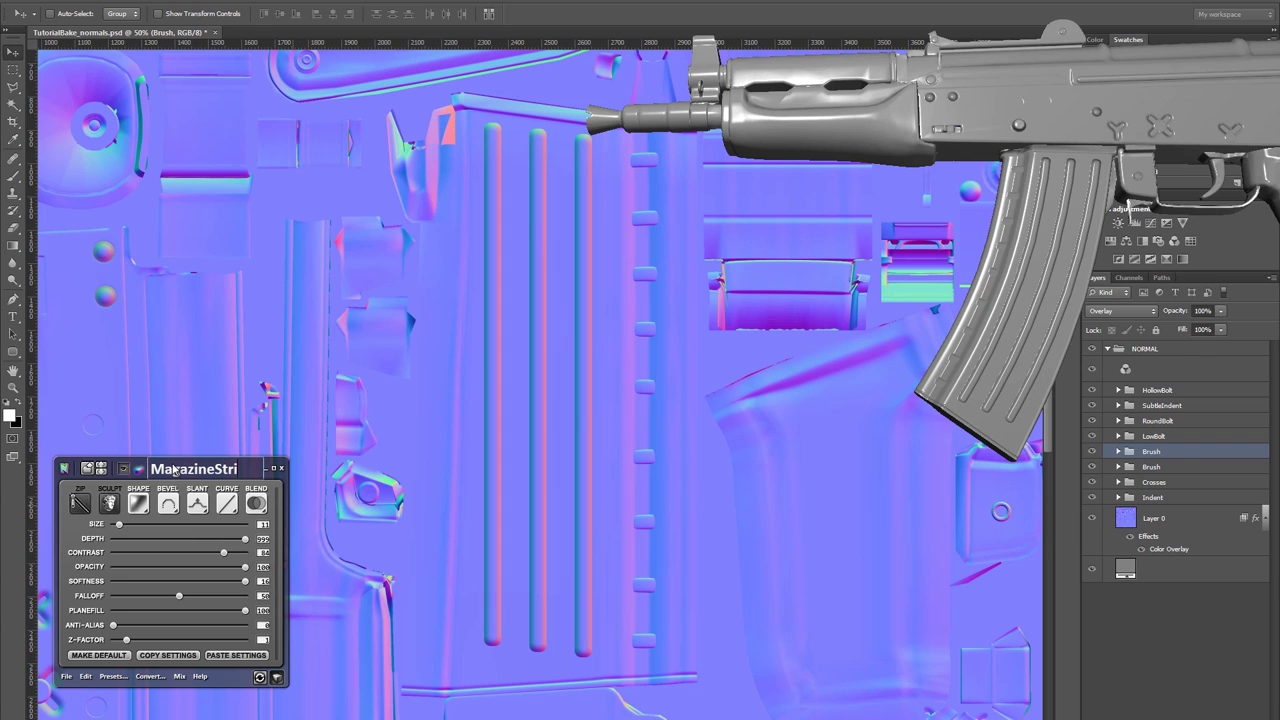
type("pes")
key("Return")
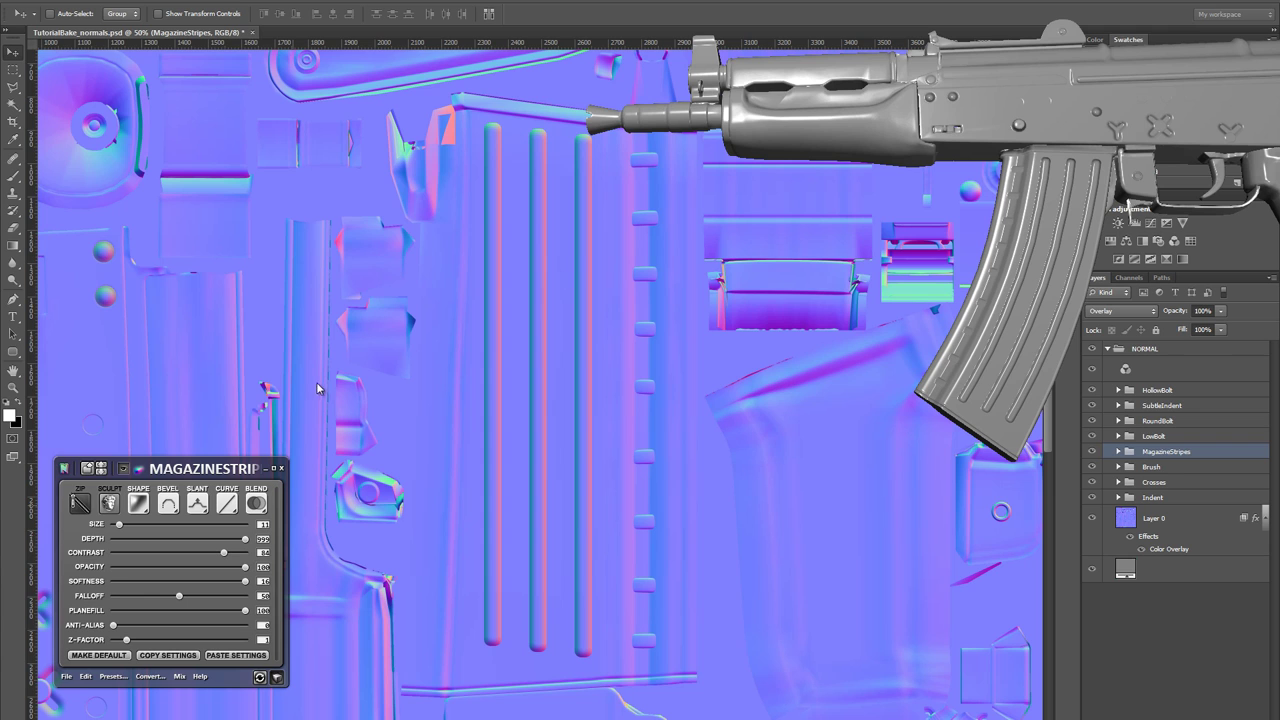
- Open the stripes for sculpting and shorten the middle stripe by moving its selected lower part upward
left_click(109, 503)
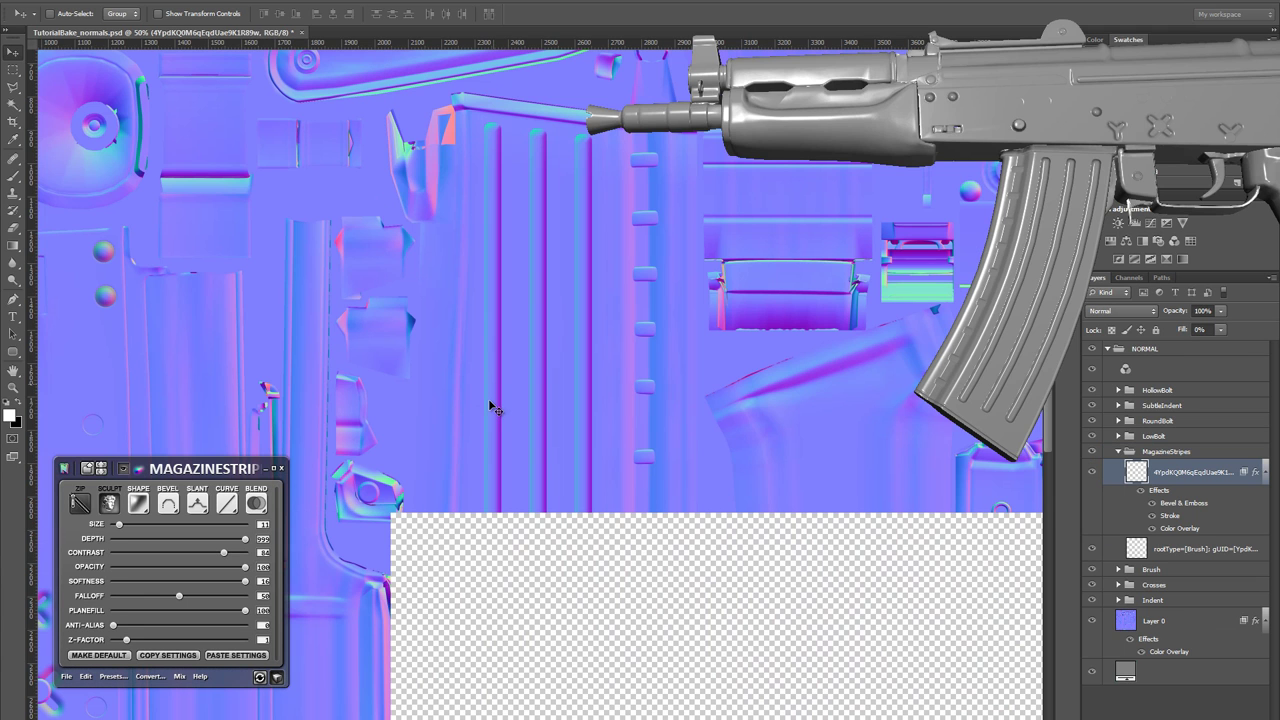
key("b")
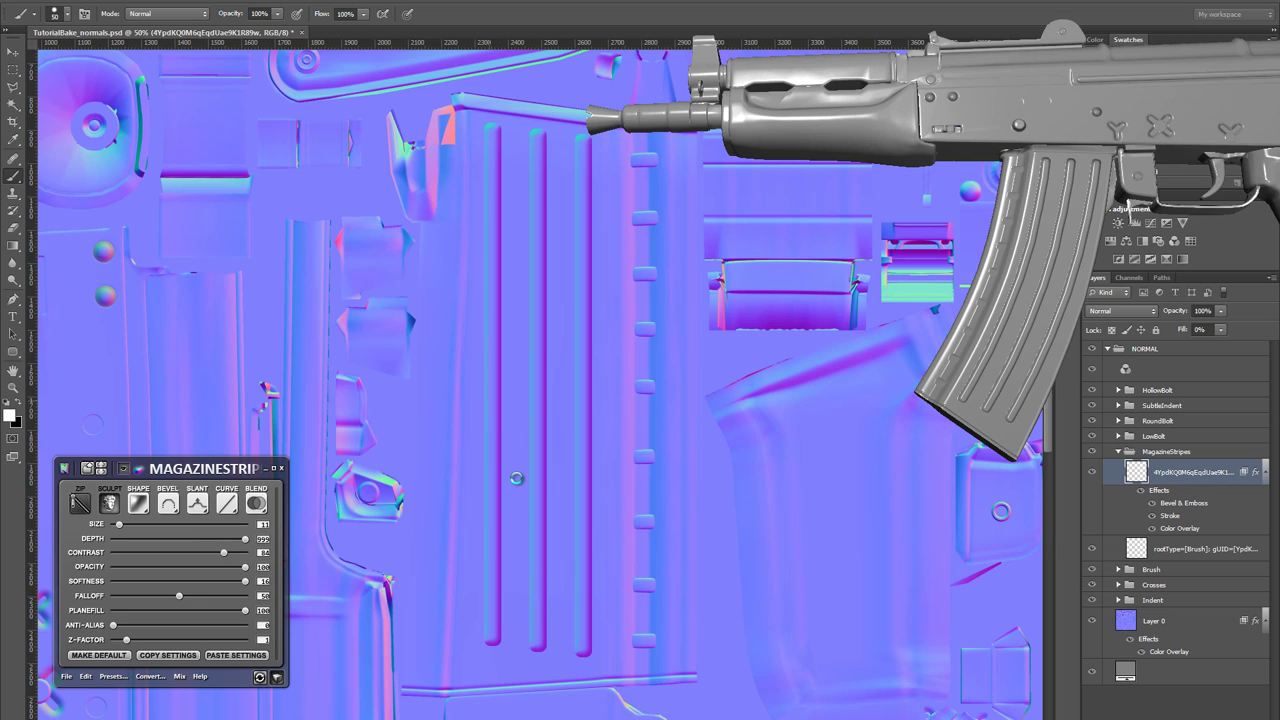
key("m")
left_click_drag(518, 466, 557, 676)
key("v")
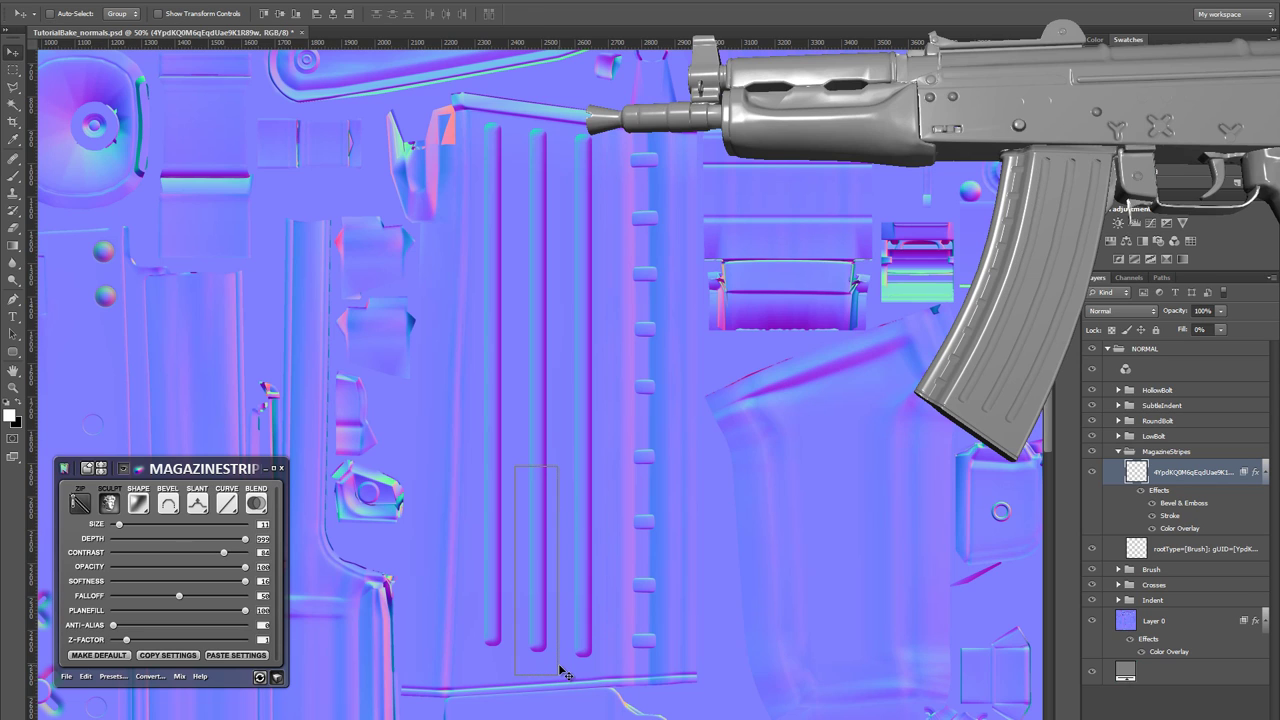
key("Up")
key("Up")
key("Up")
key("Up")
key("Up")
key("Up")
key("Up")
key("Up")
key("Up")
key("Up")
key("Up")
key("Up")
key("Up")
key("Up")
key("Up")
key("Up")
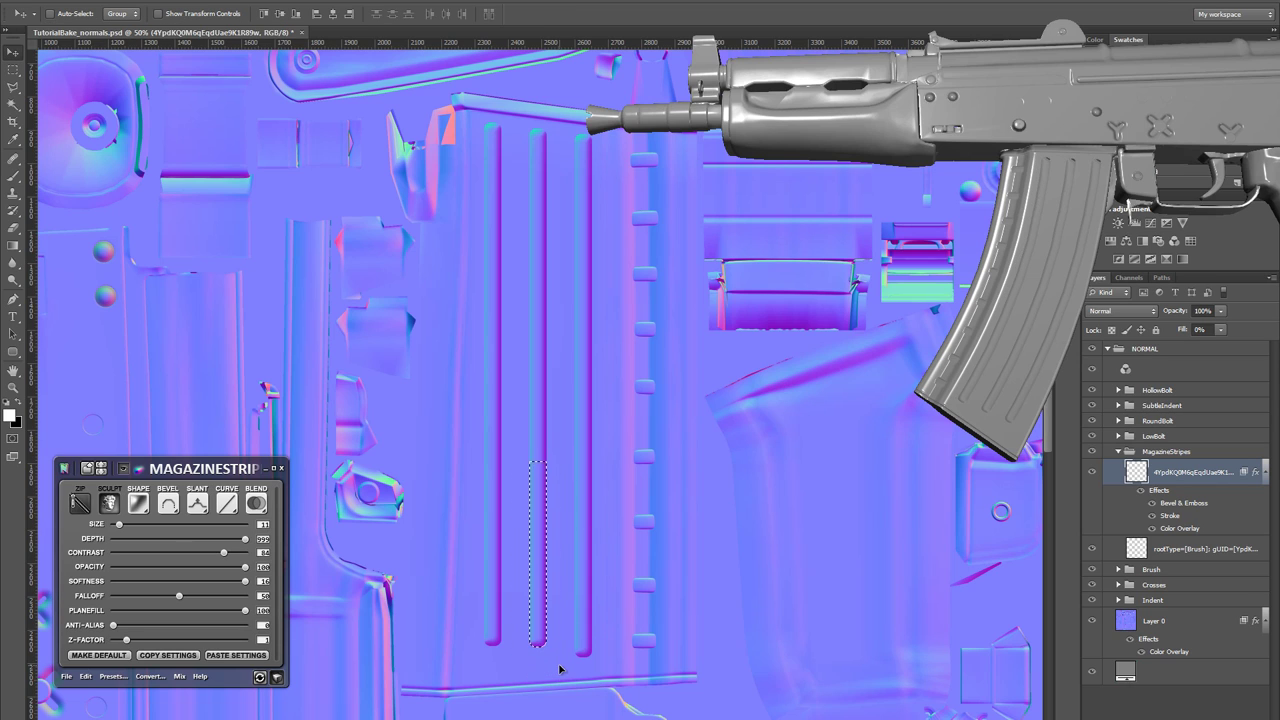
key("Up")
key("Up")
key("Up")
key("Up")
key("Up")
- Shorten the stripe nearest the ribbed edge by moving its lower part upward, and clear the selection
key("m")
left_click_drag(558, 691, 640, 449)
key("v")
key("Up")
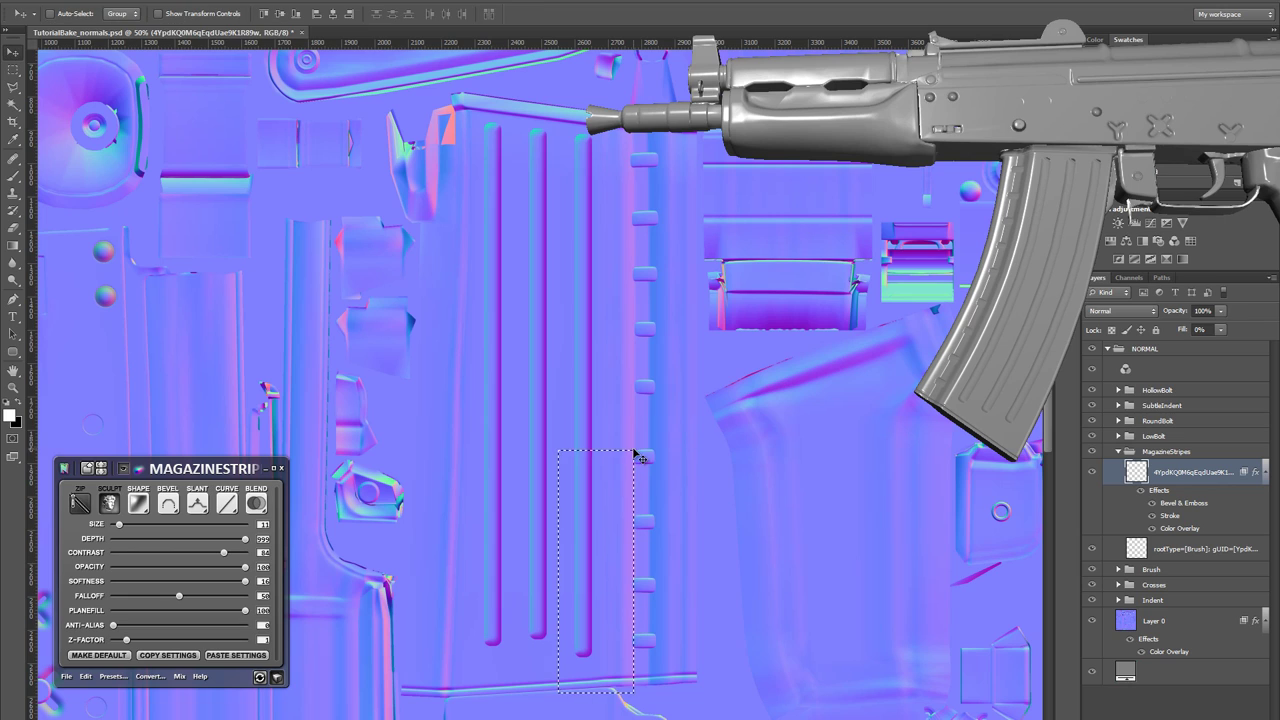
key("shift+Up")
key("shift+Up")
key("shift+Up")
key("shift+Up")
key("shift+Up")
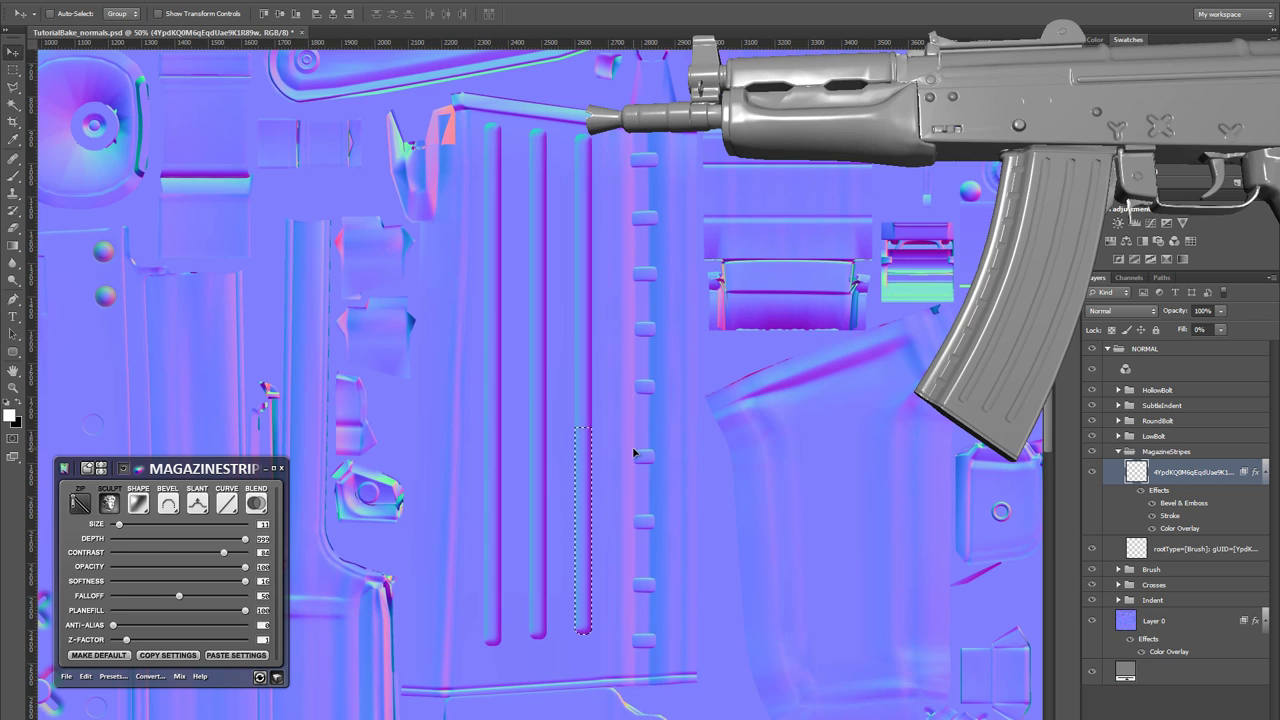
key("ctrl+d")
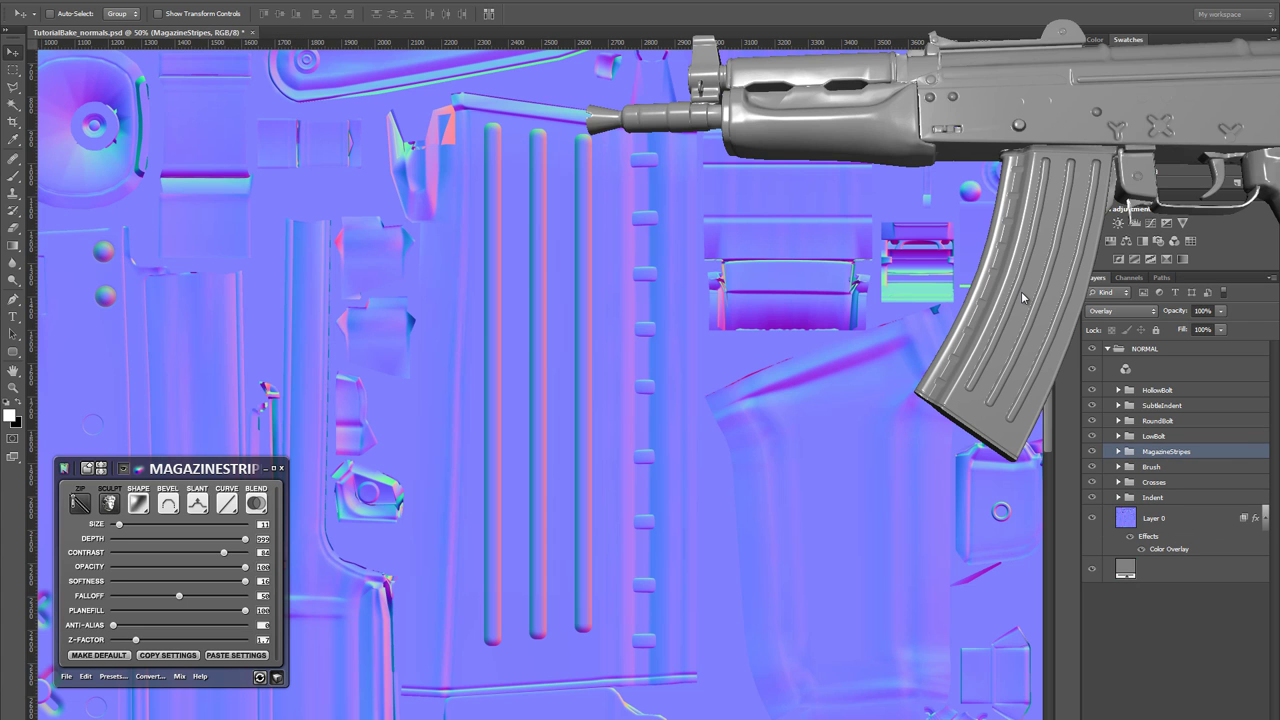
- Open the magazine stripes for sculpting, shorten all three by moving their selected lower halves upward, and finish the sculpt editing
left_click_drag(1034, 285, 1021, 262)
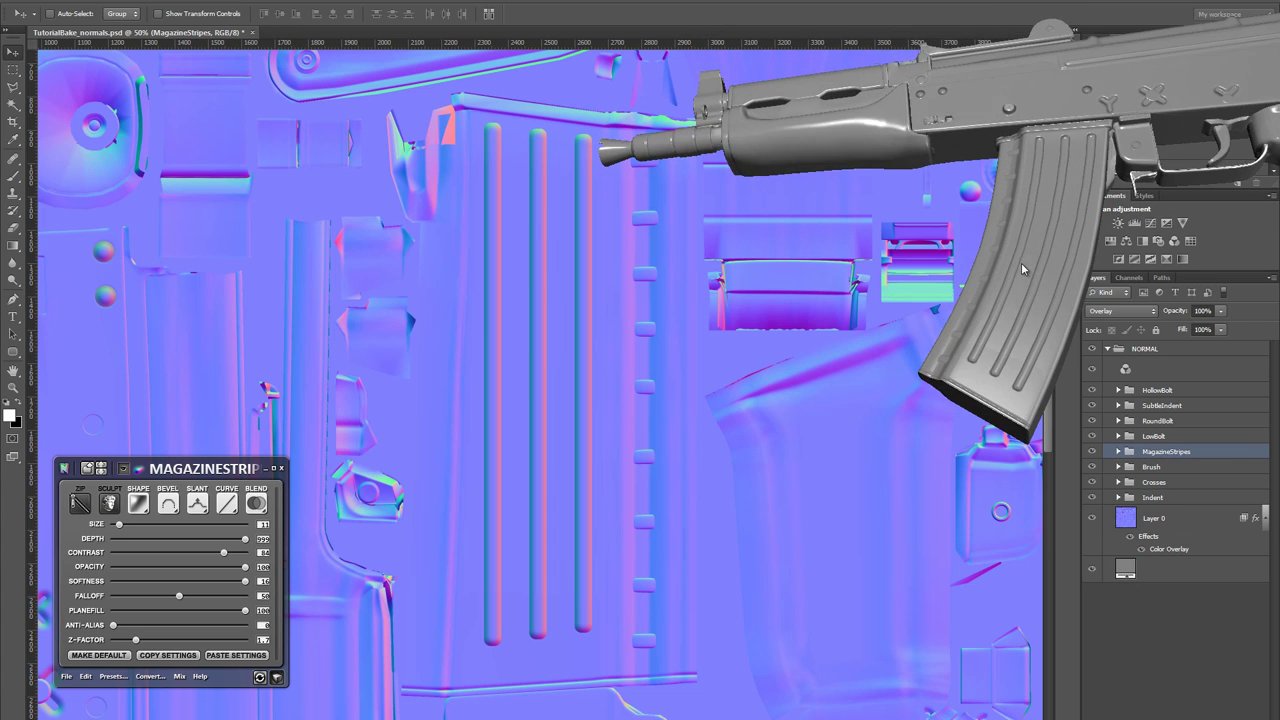
left_click(111, 504)
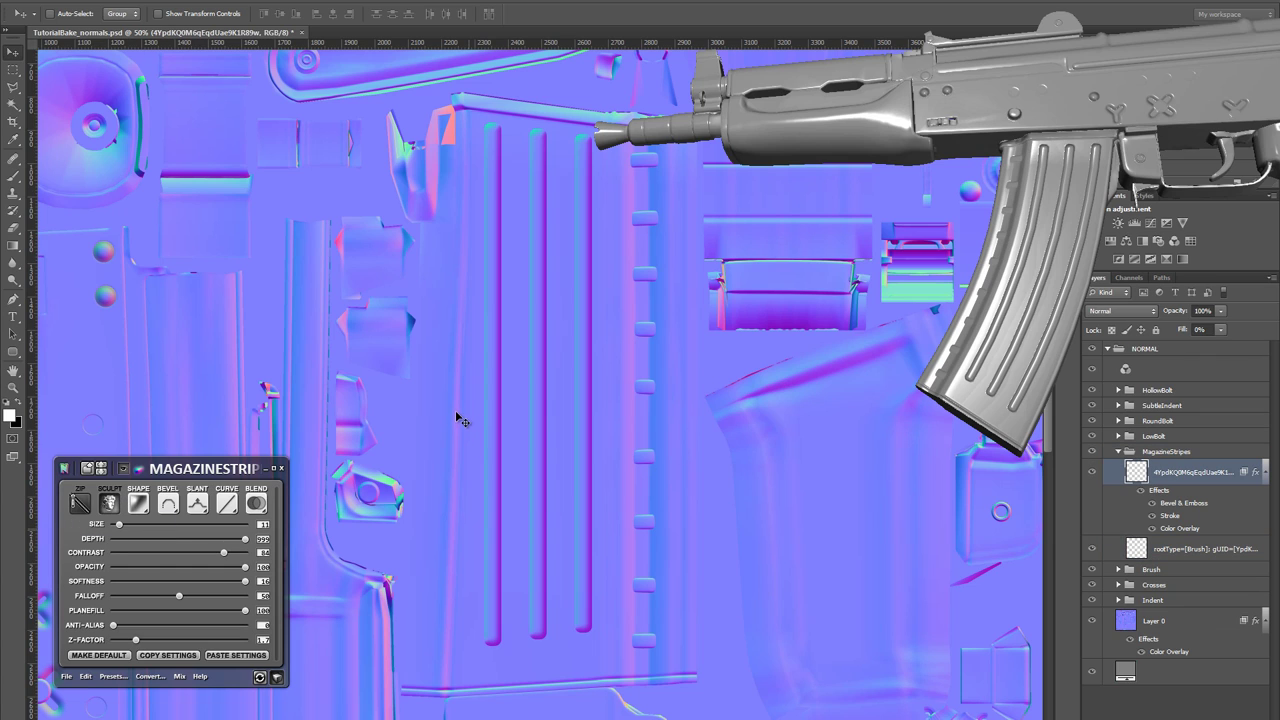
key("m")
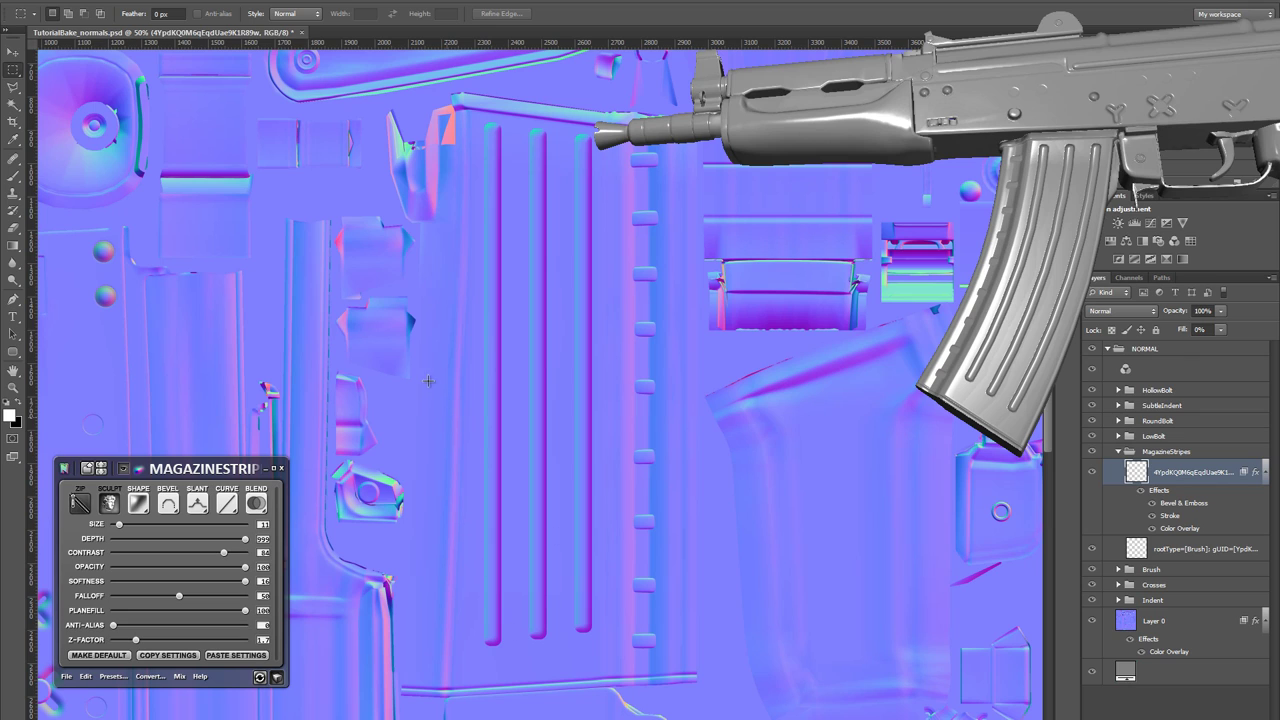
key("b")
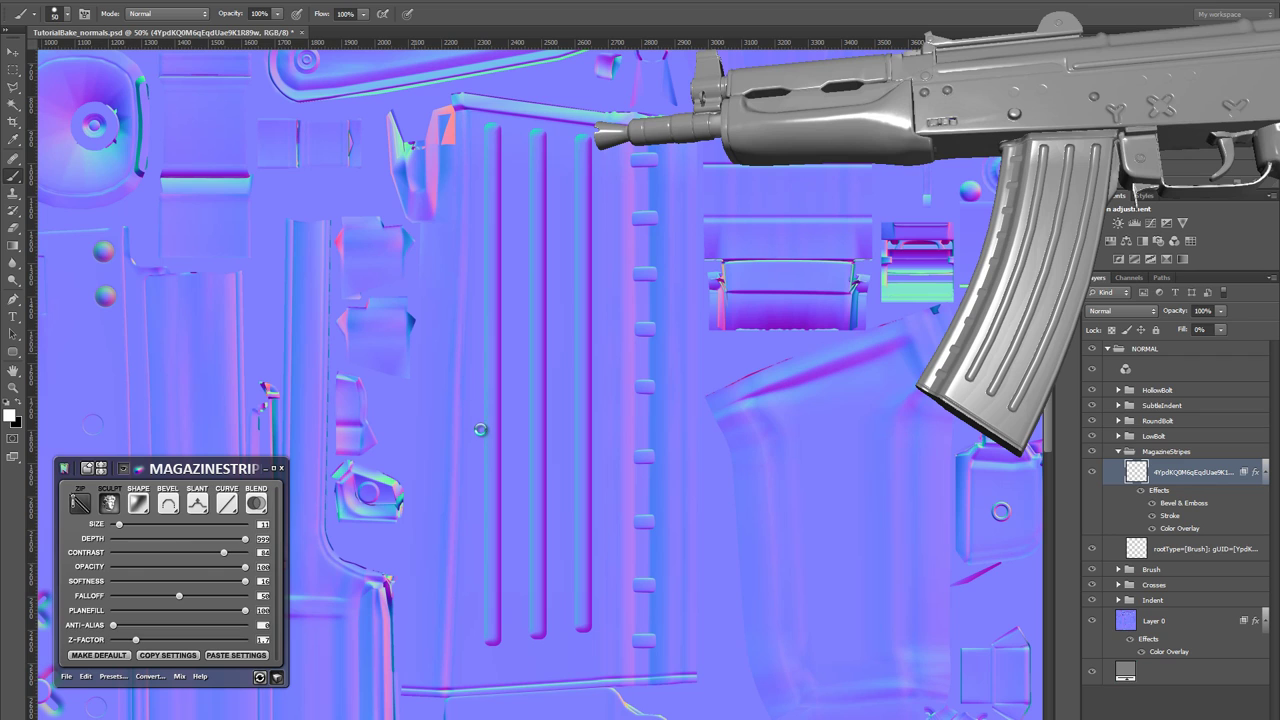
key("m")
left_click_drag(407, 386, 700, 683)
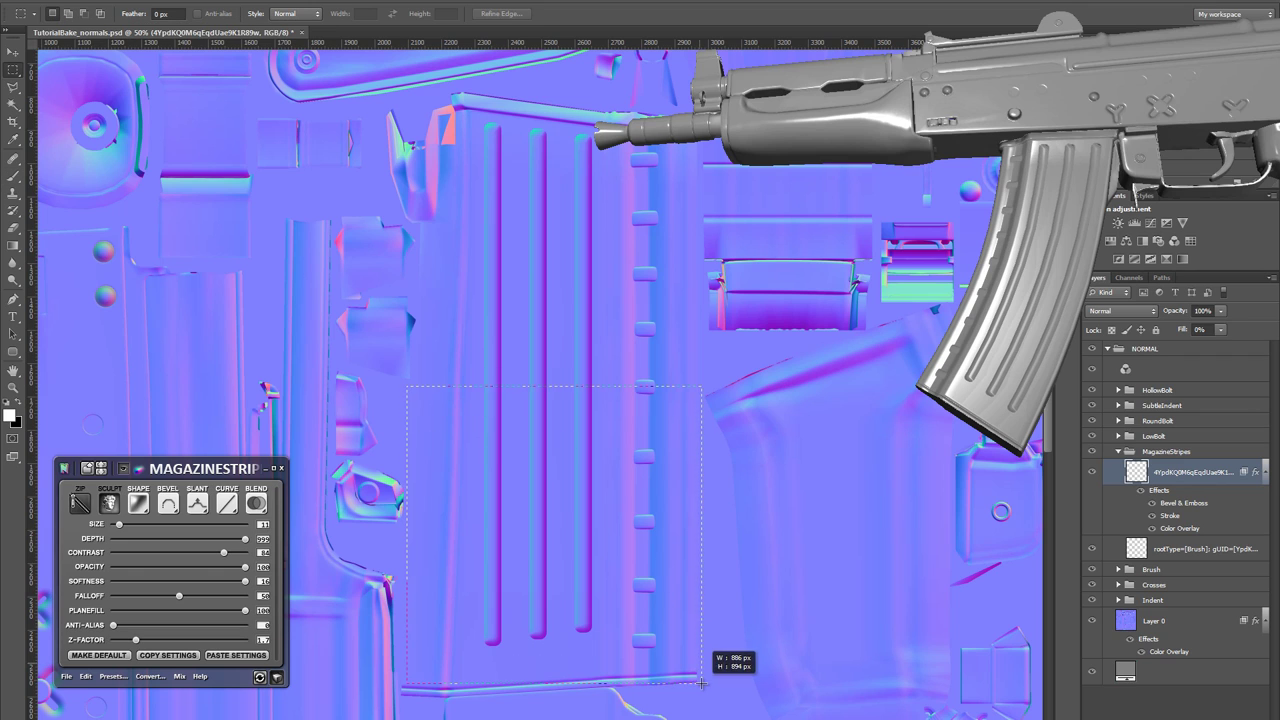
key("v")
left_click_drag(543, 561, 545, 518)
key("ctrl+d")
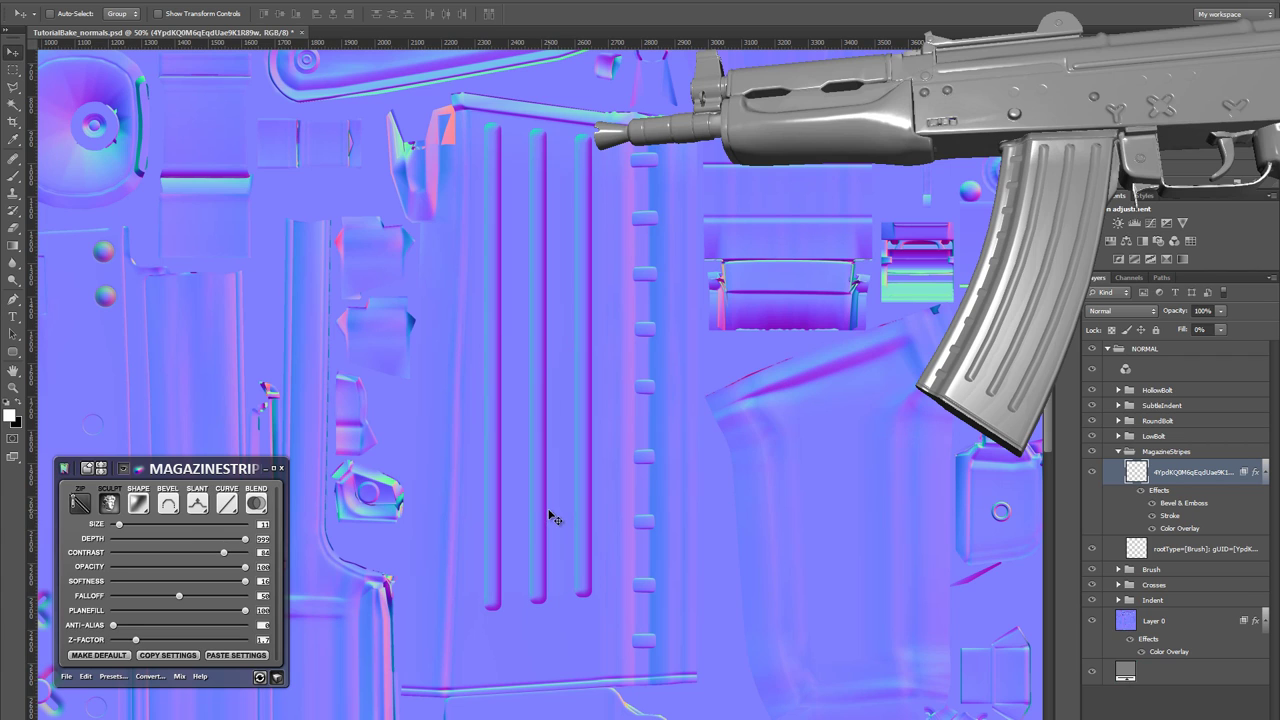
left_click(259, 677)
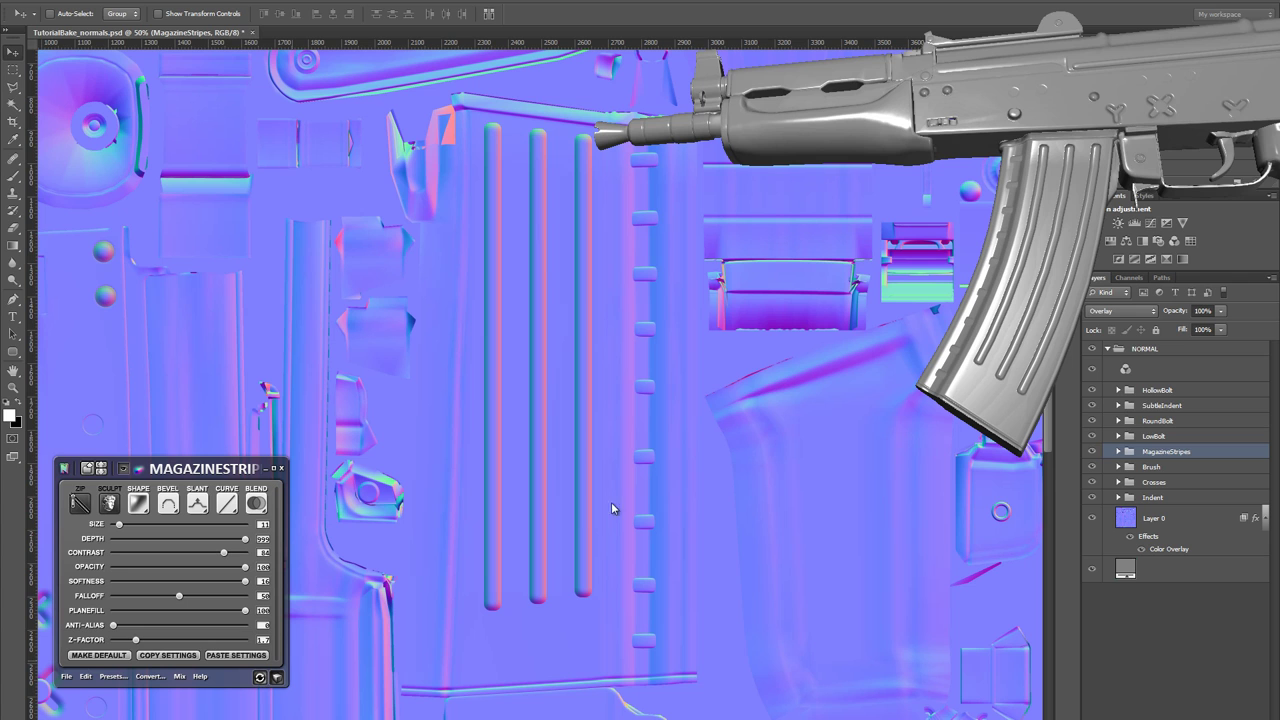
- Shrink the 3D preview to show the whole rifle and activate the Rounded Rectangle tool over the receiver area of the map
left_click_drag(1083, 209, 1278, 162)
left_click_drag(704, 120, 880, 152)
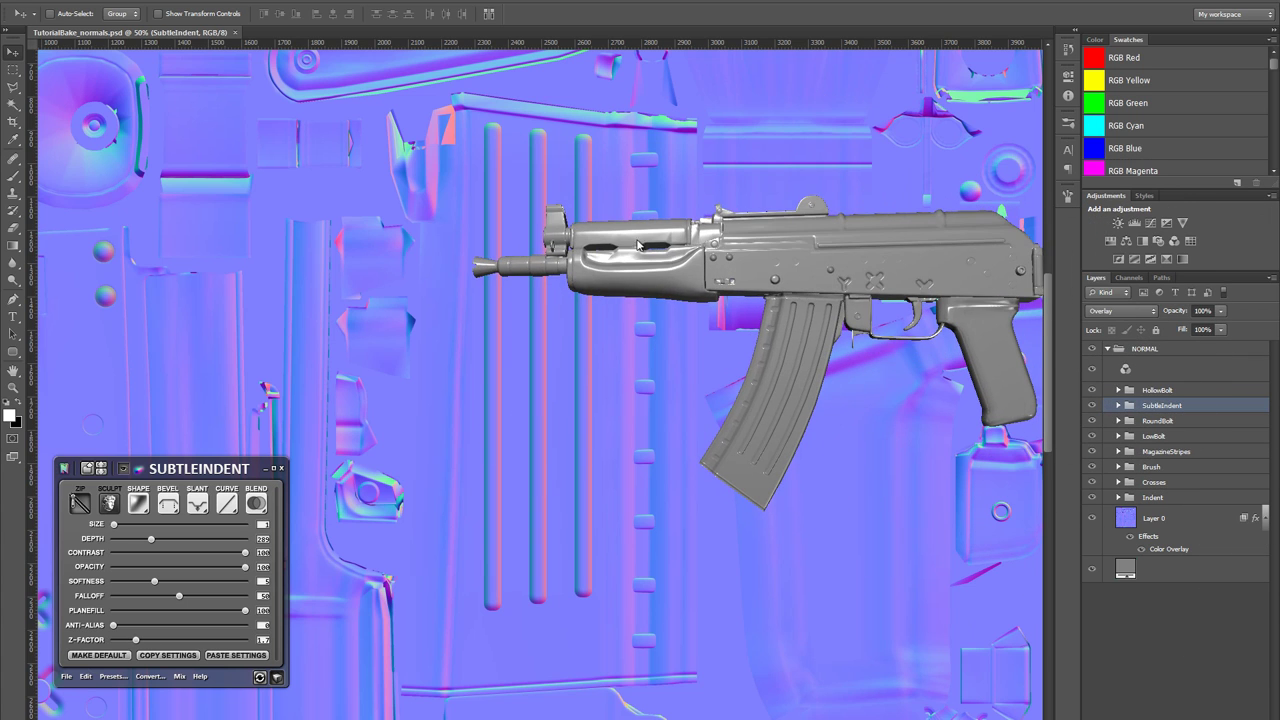
key("z")
left_click(480, 350, "alt")
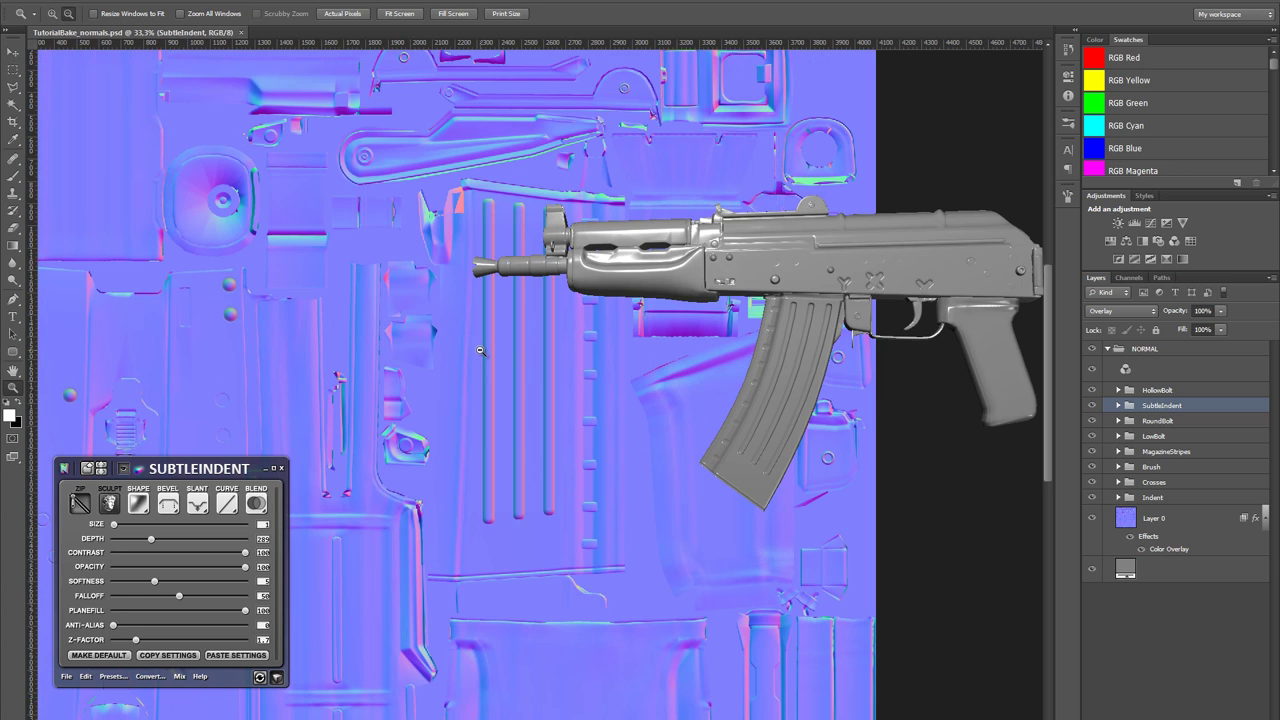
left_click_drag(384, 261, 557, 417)
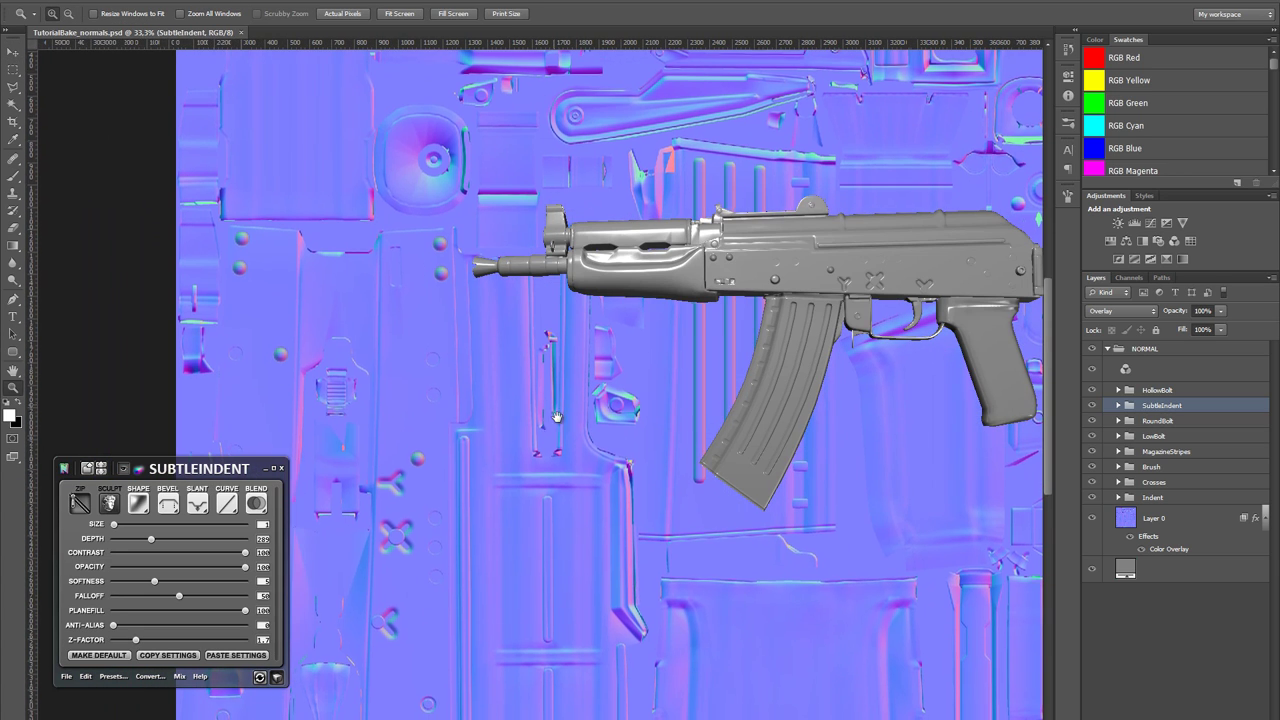
left_click(719, 718)
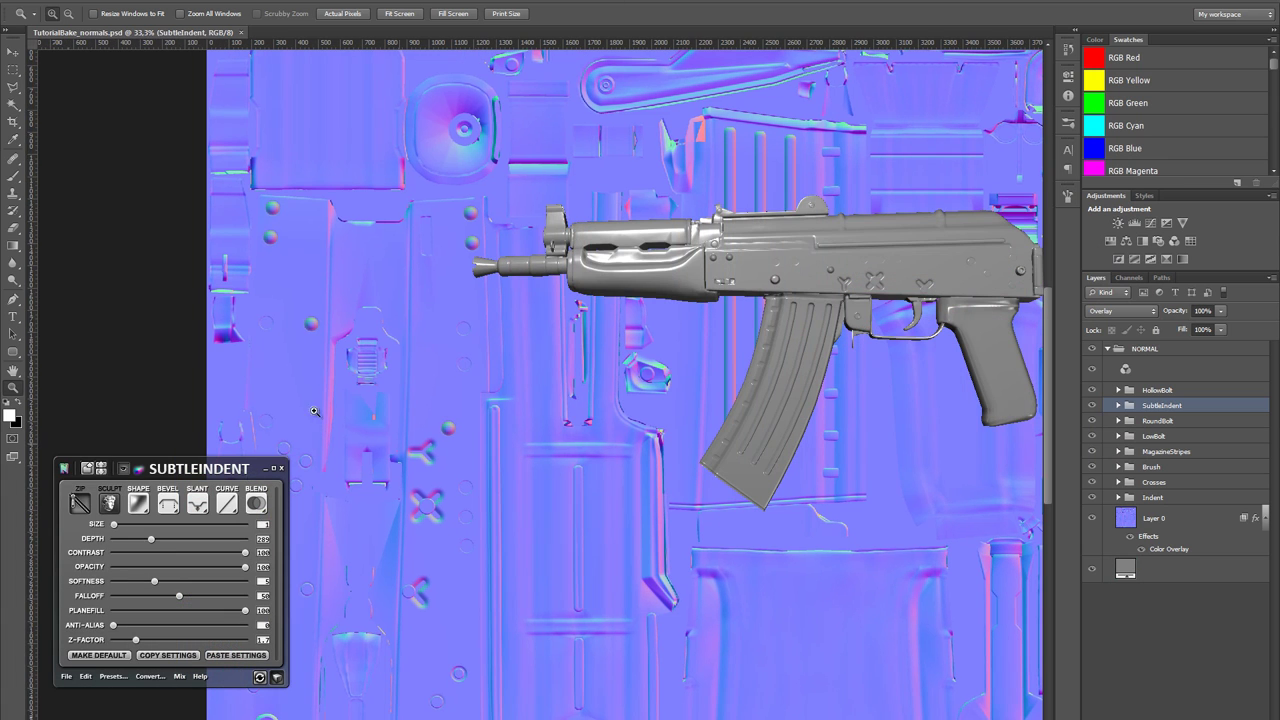
left_click(11, 354)
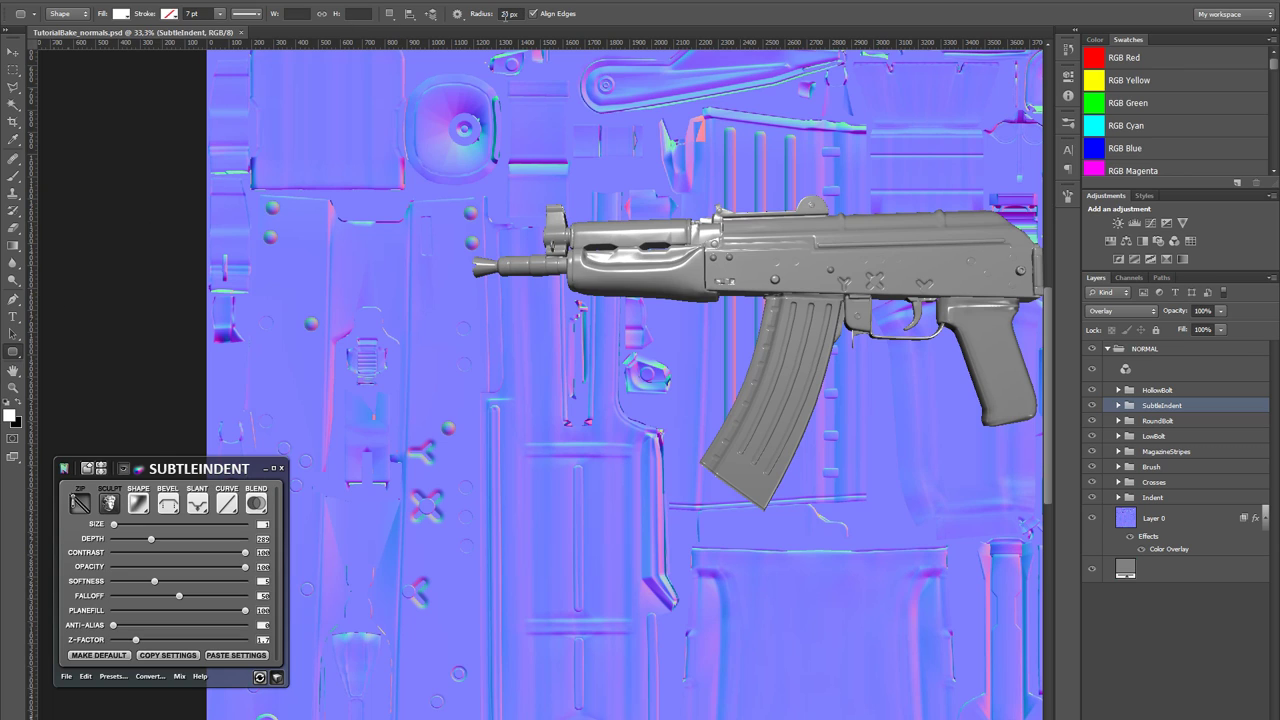
- Try a rounded rectangle with a 40 px corner radius beside the small round bolts on the receiver
left_click_drag(507, 14, 450, 12)
type("40")
left_click_drag(431, 329, 487, 391)
key("ctrl+z")
- Draw a rounded rectangle about 124 by 295 px with a 50 px corner radius on the receiver, and check the reference photo
left_click(478, 12)
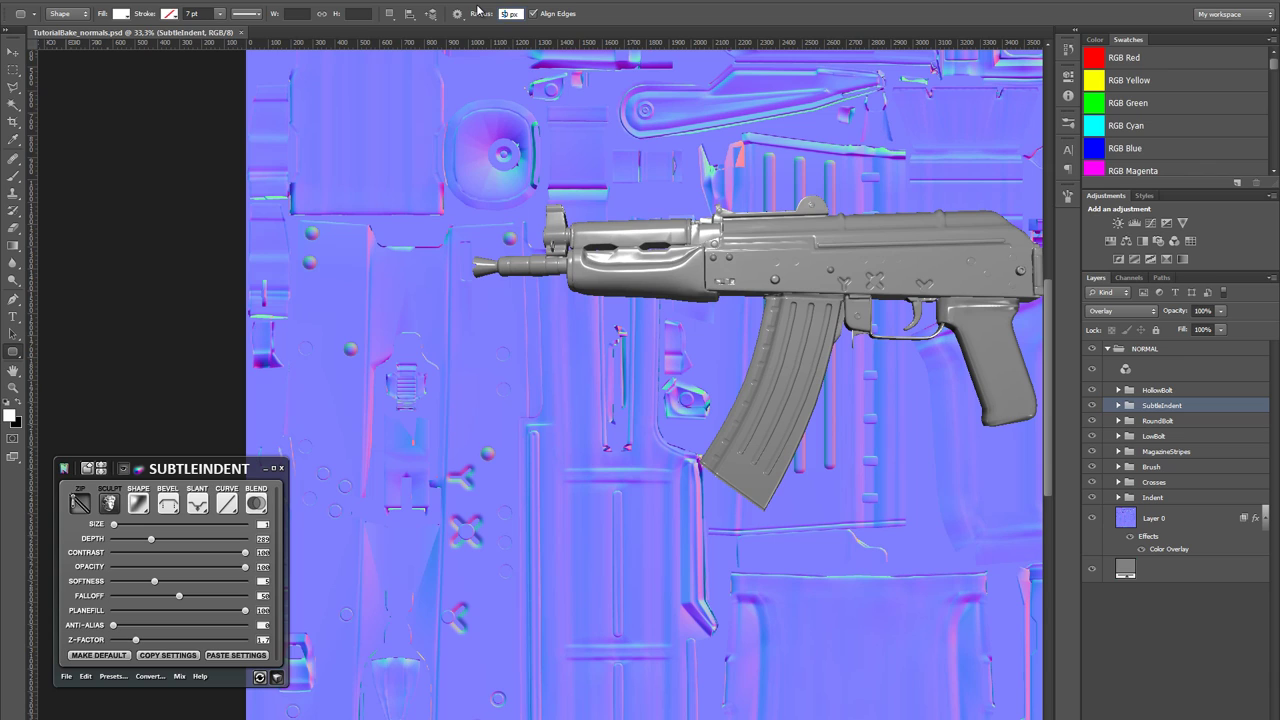
type("50")
left_click_drag(459, 345, 486, 407)
key("alt+Tab")
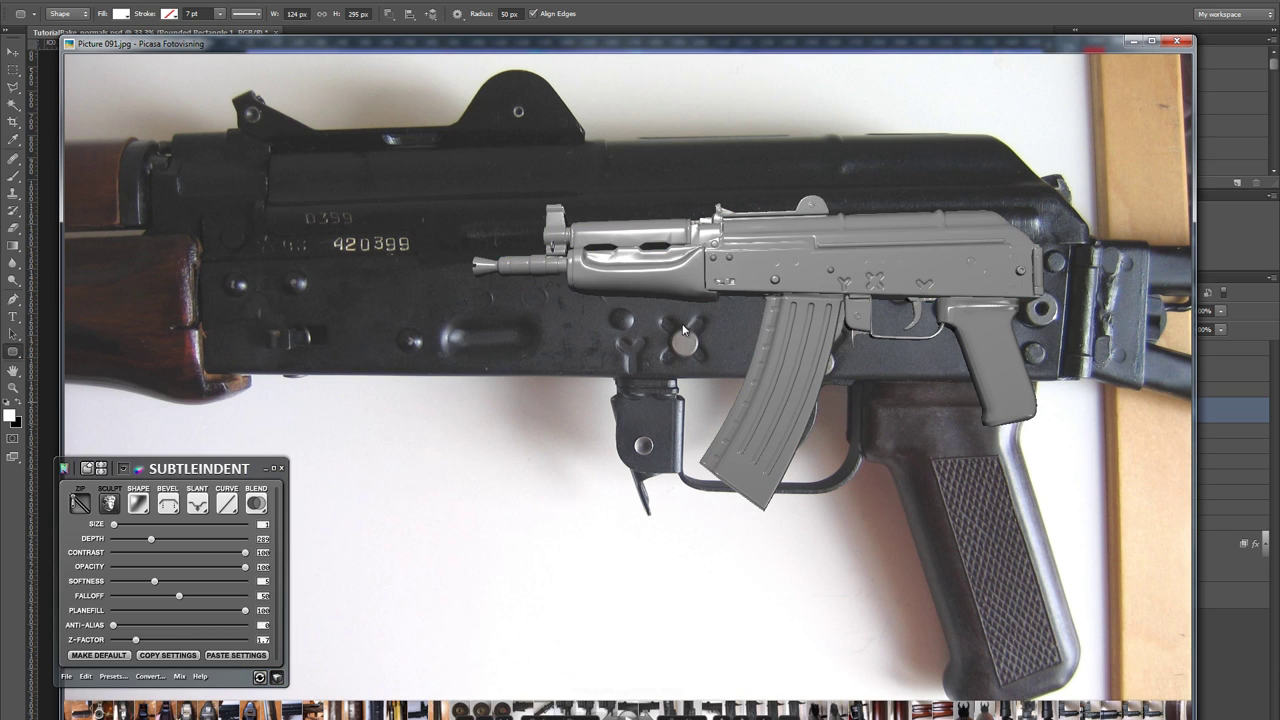
key("alt+Tab")
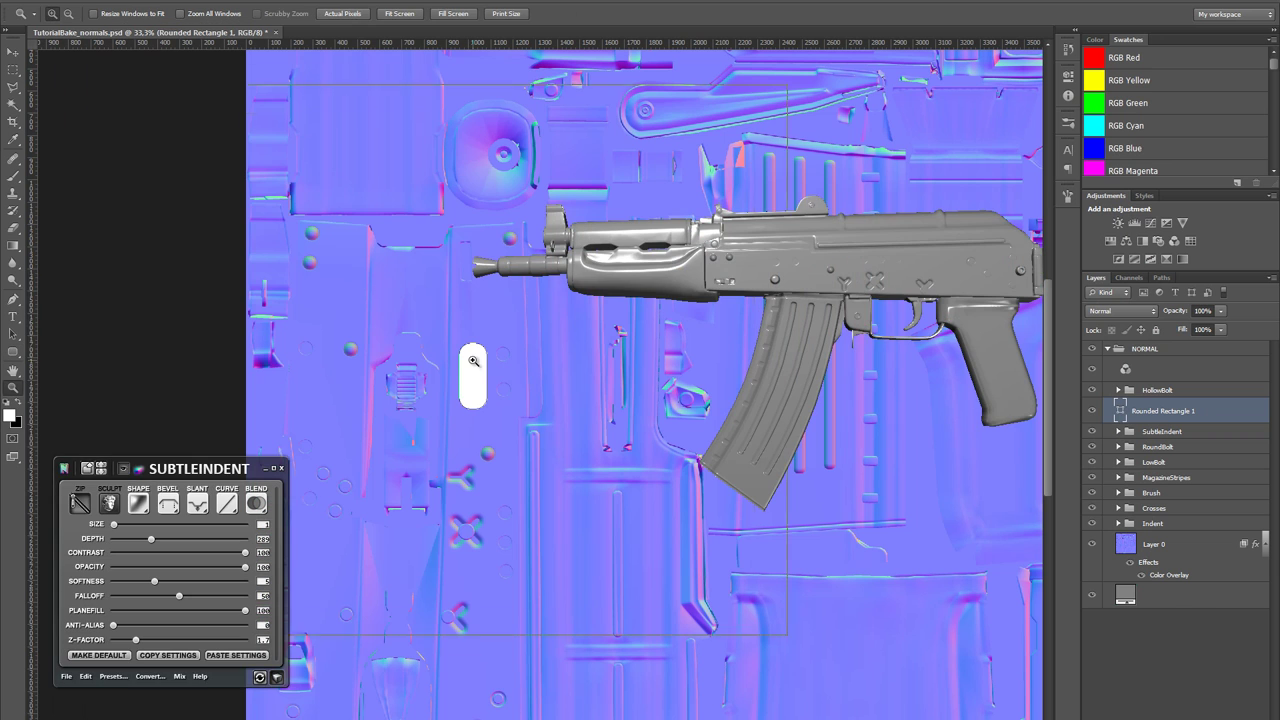
- Rasterize the rounded rectangle layer and move it above the HollowBolt group
left_click(527, 383)
left_click_drag(527, 383, 594, 421)
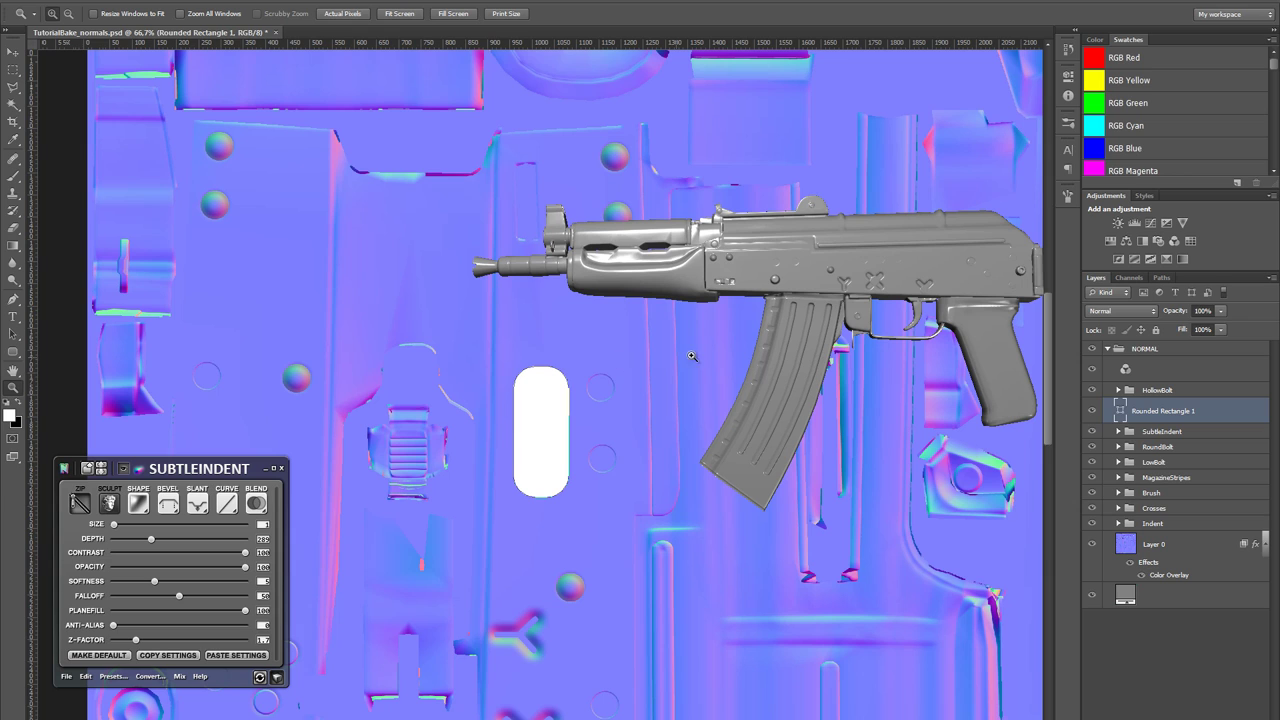
right_click(1220, 412)
left_click(1165, 410)
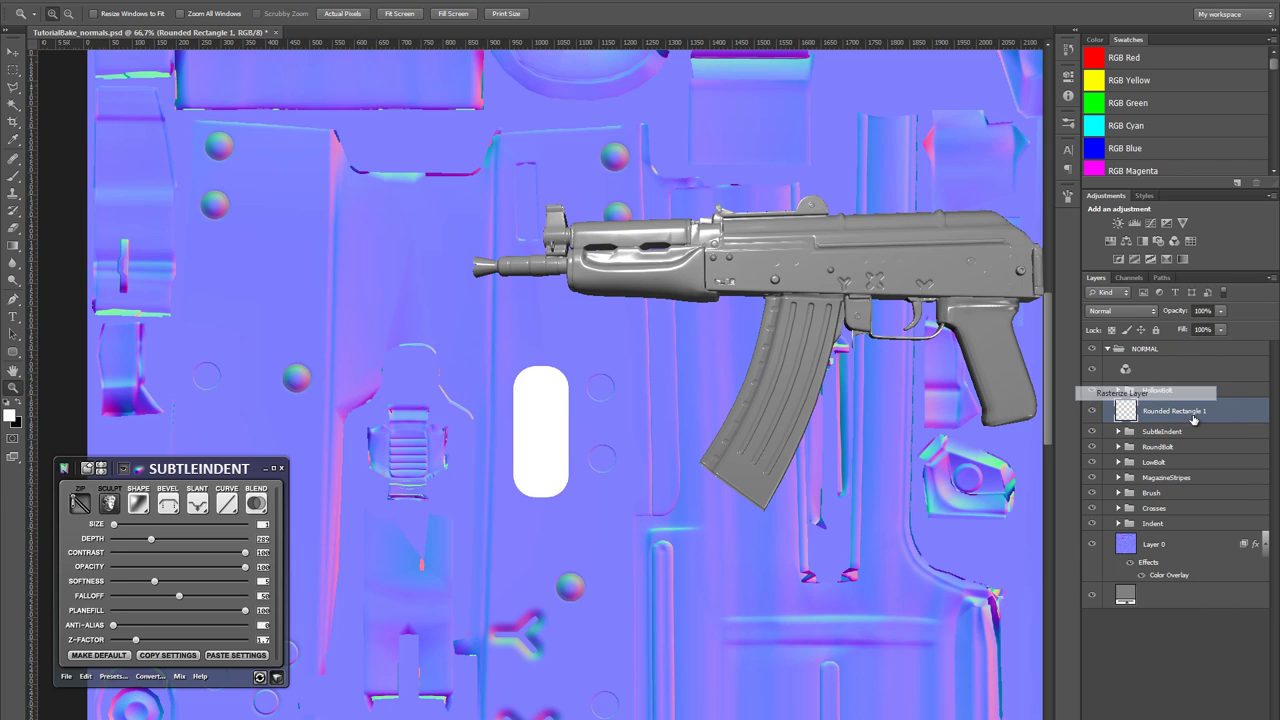
left_click_drag(1220, 418, 1200, 382)
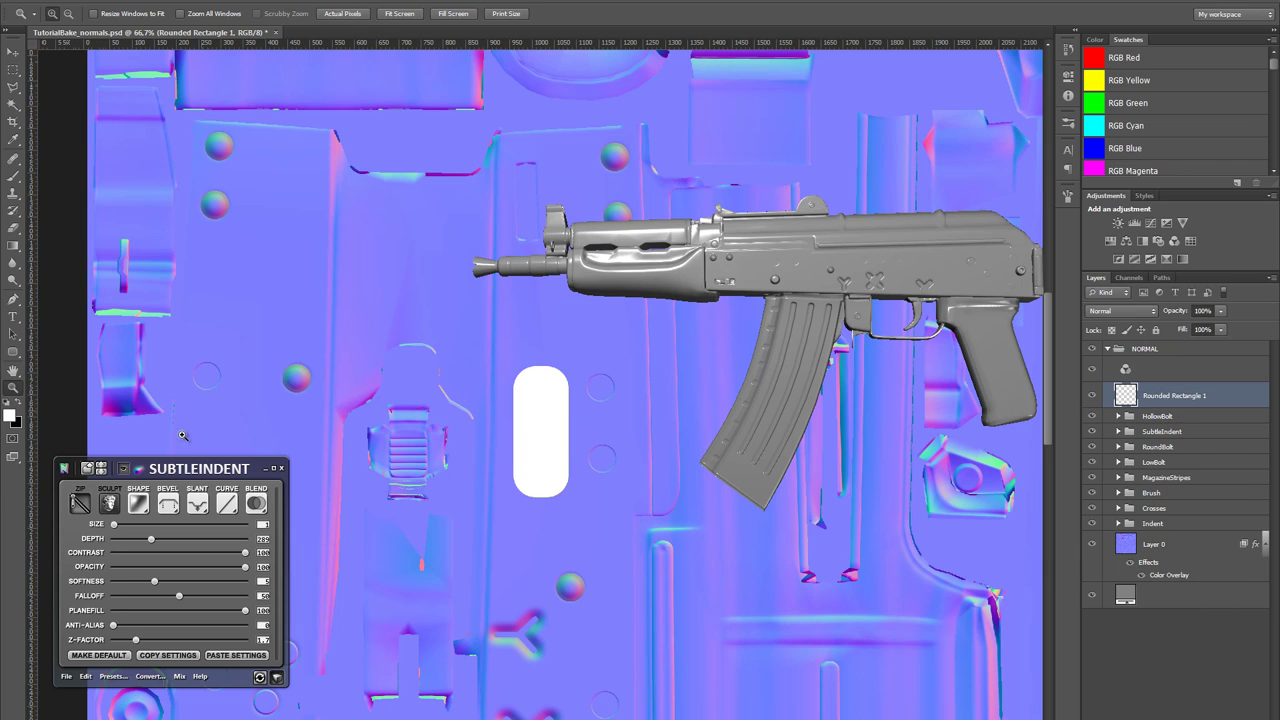
- Convert the rounded rectangle into a sculpted normal with Down slant, size about 22 and maximum softness
left_click(124, 556)
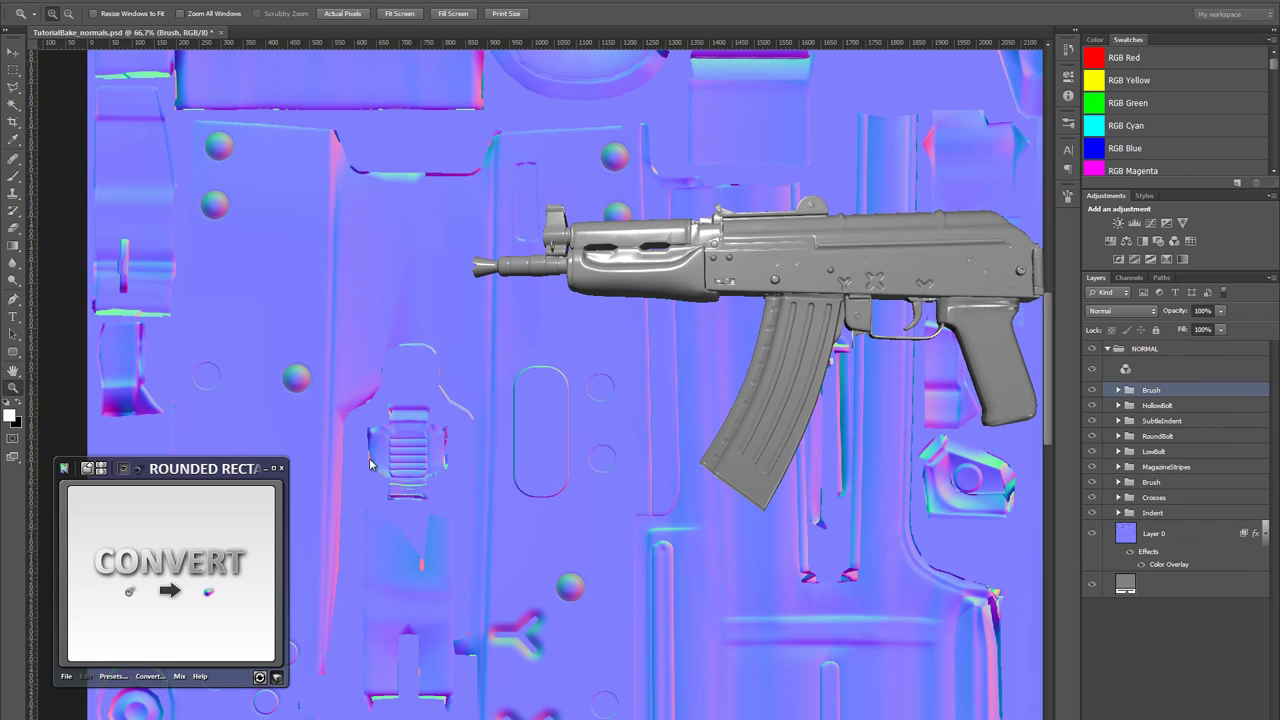
left_click(199, 505)
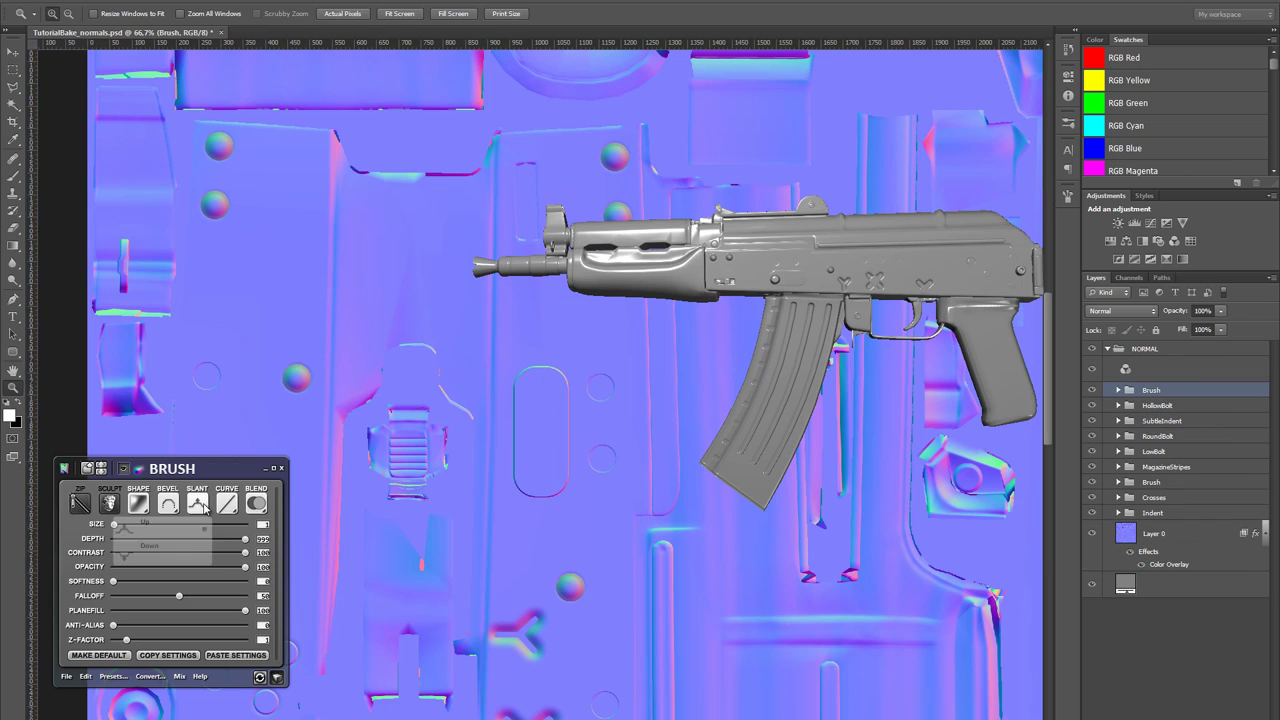
left_click(167, 545)
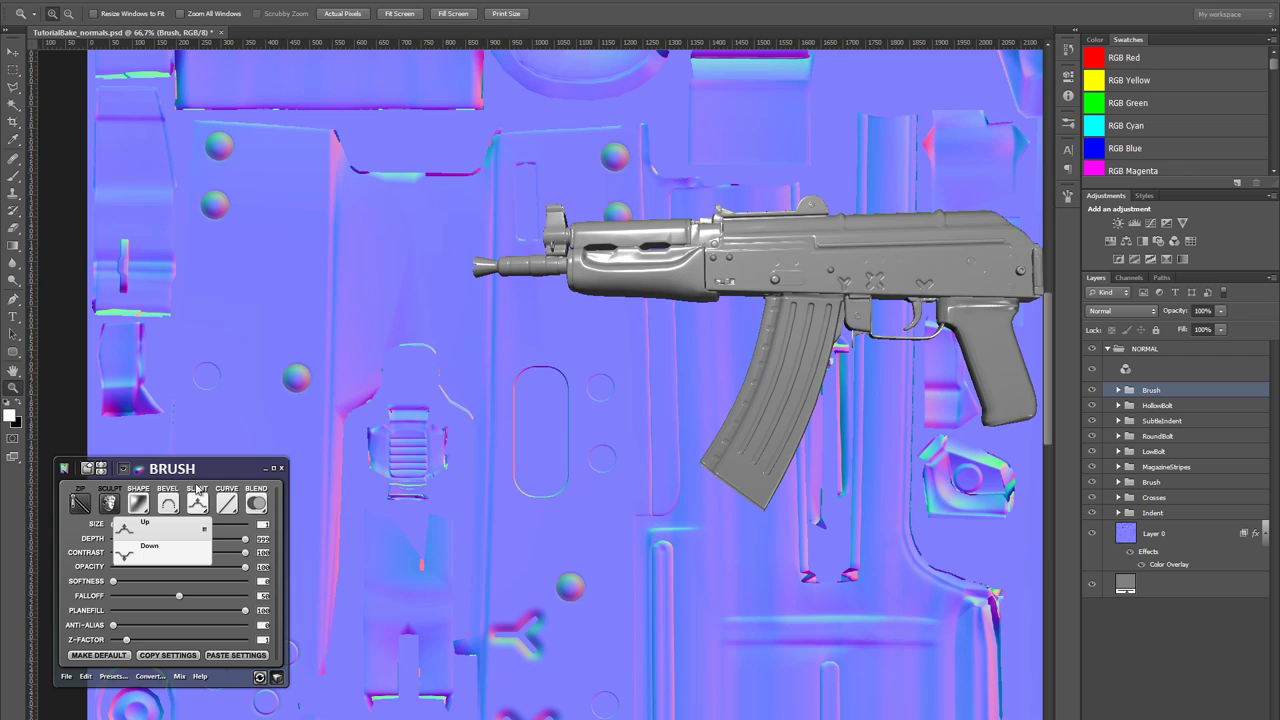
left_click(135, 550)
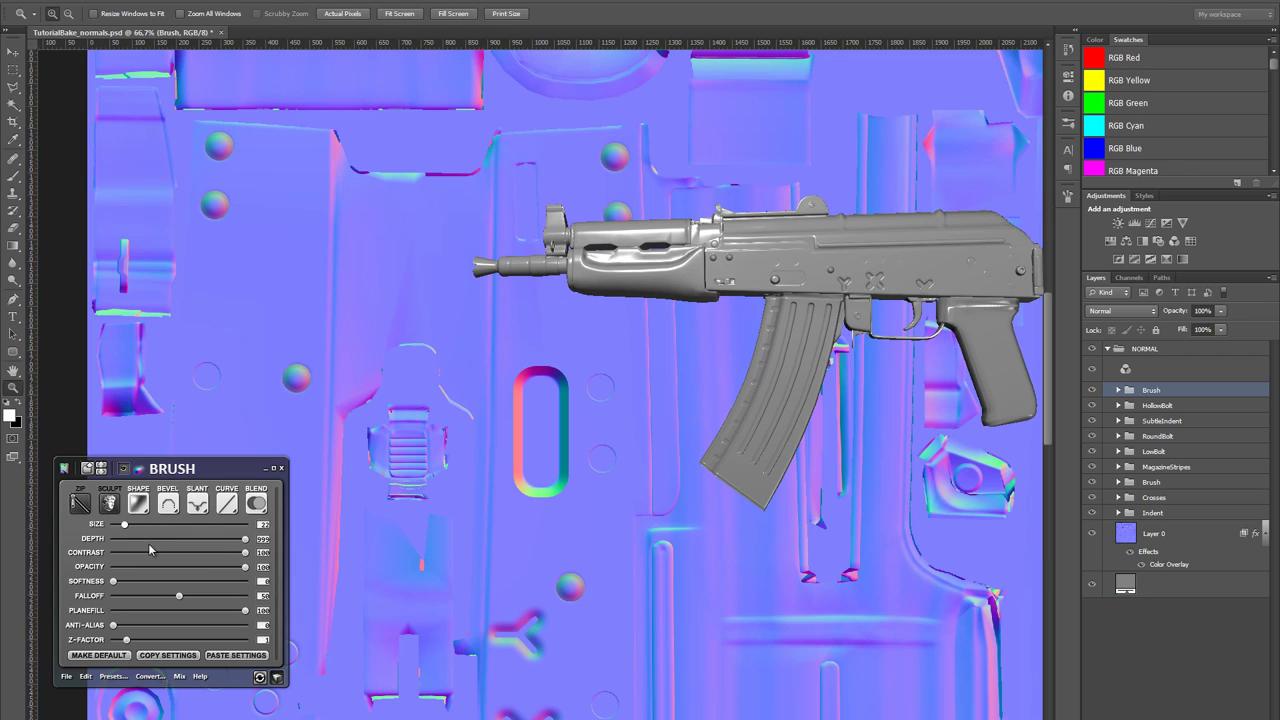
left_click_drag(114, 582, 270, 584)
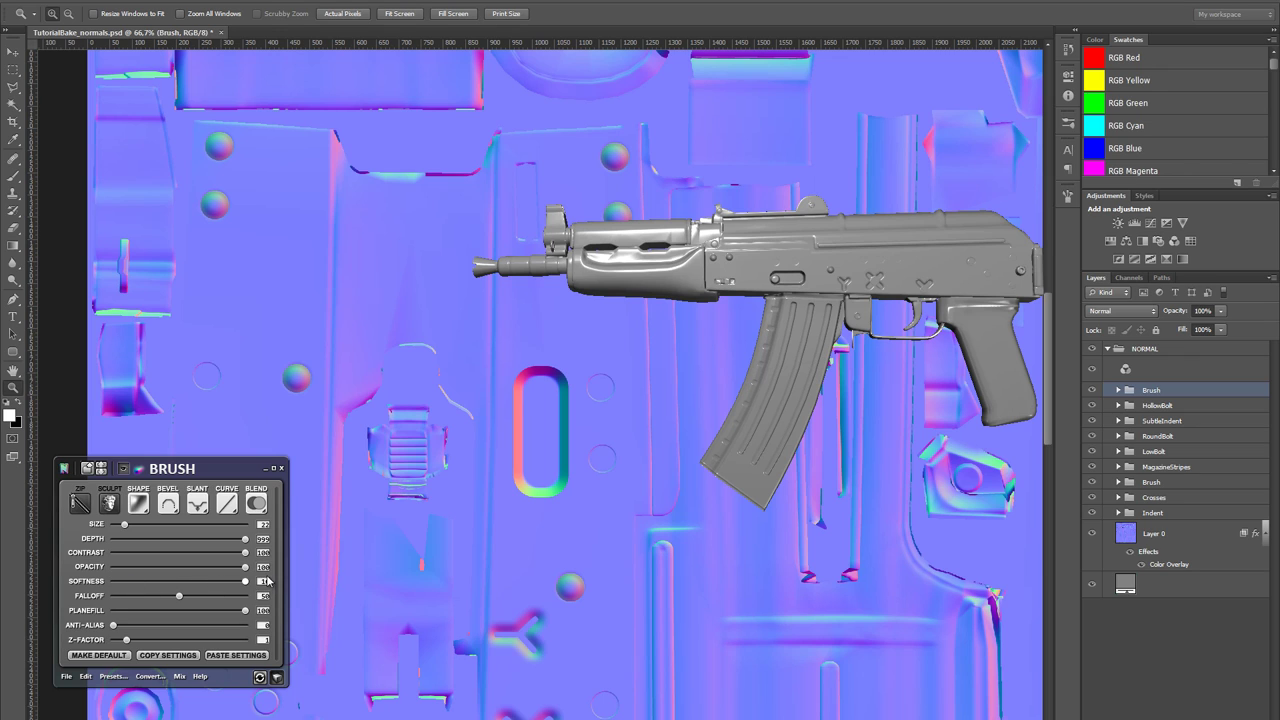
- Try the Emboss bevel on the rounded slot, switch it to Stroke Emboss, and set its size to 40
left_click(163, 505)
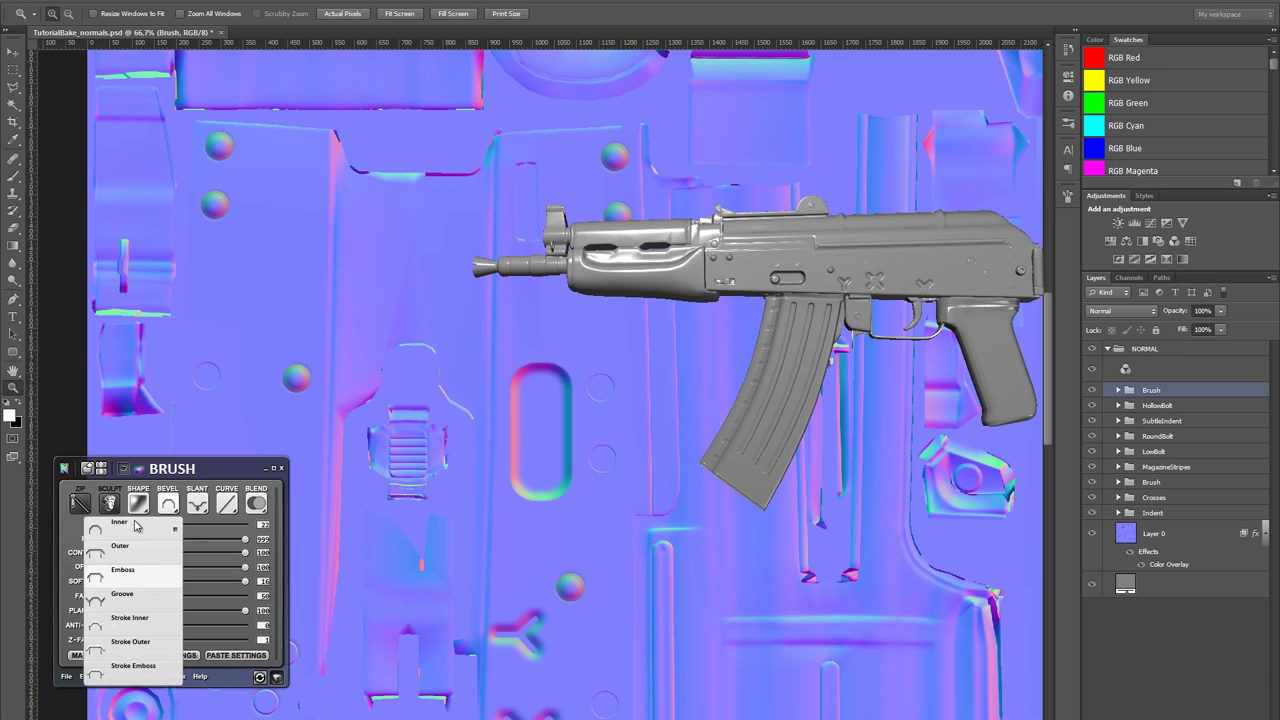
left_click(122, 570)
left_click(167, 503)
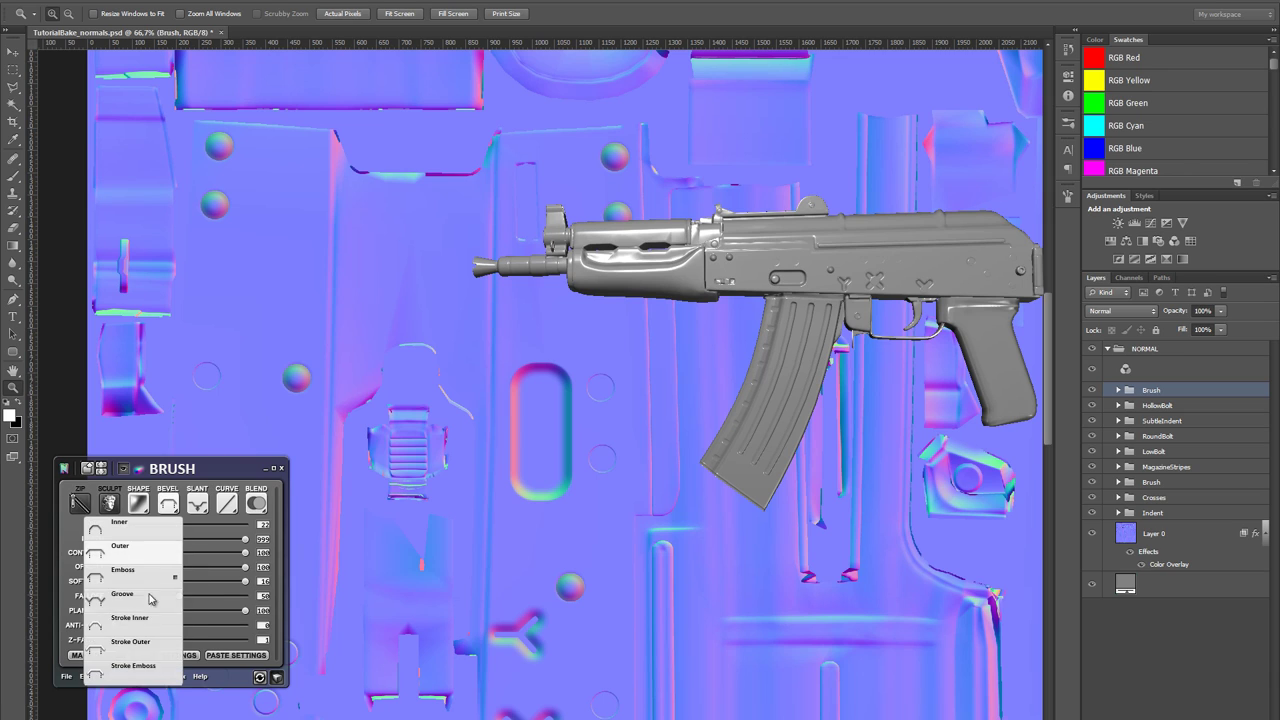
left_click(130, 672)
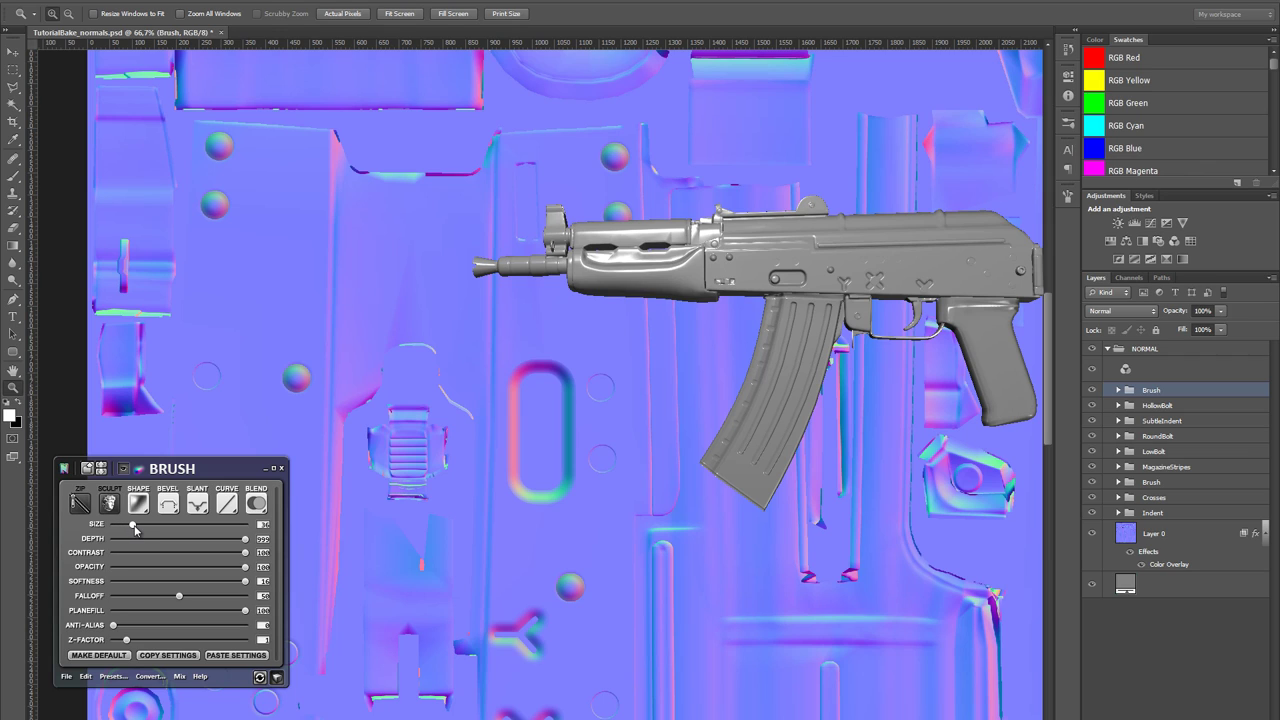
left_click(136, 527)
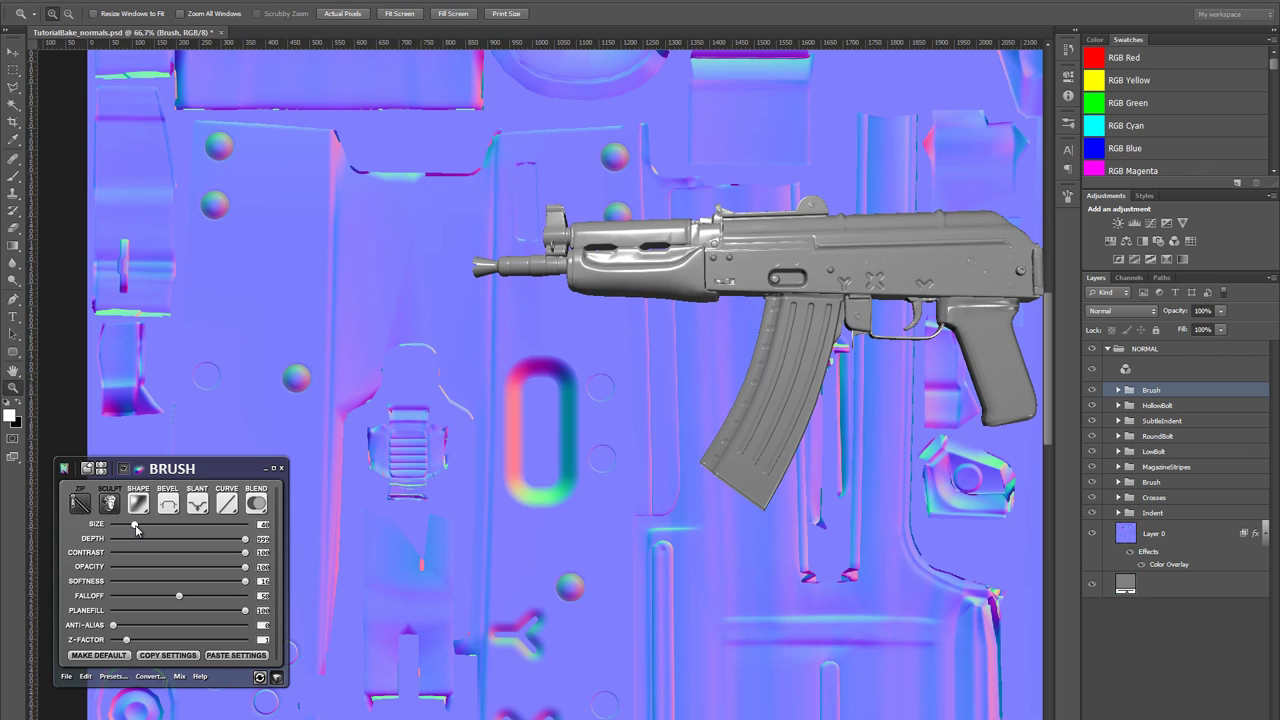
- Try the Stroke Outer bevel on the slot, change it to Outer, and open the bevel type choices again
left_click(167, 503)
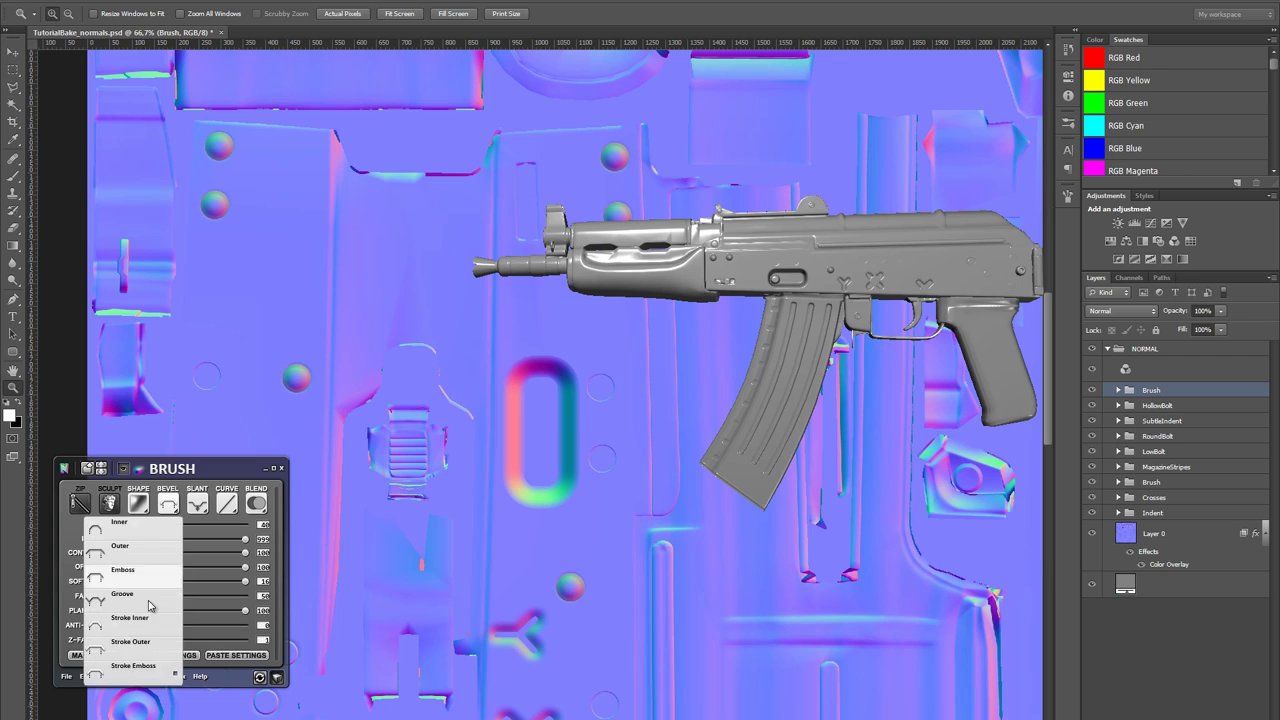
left_click(146, 632)
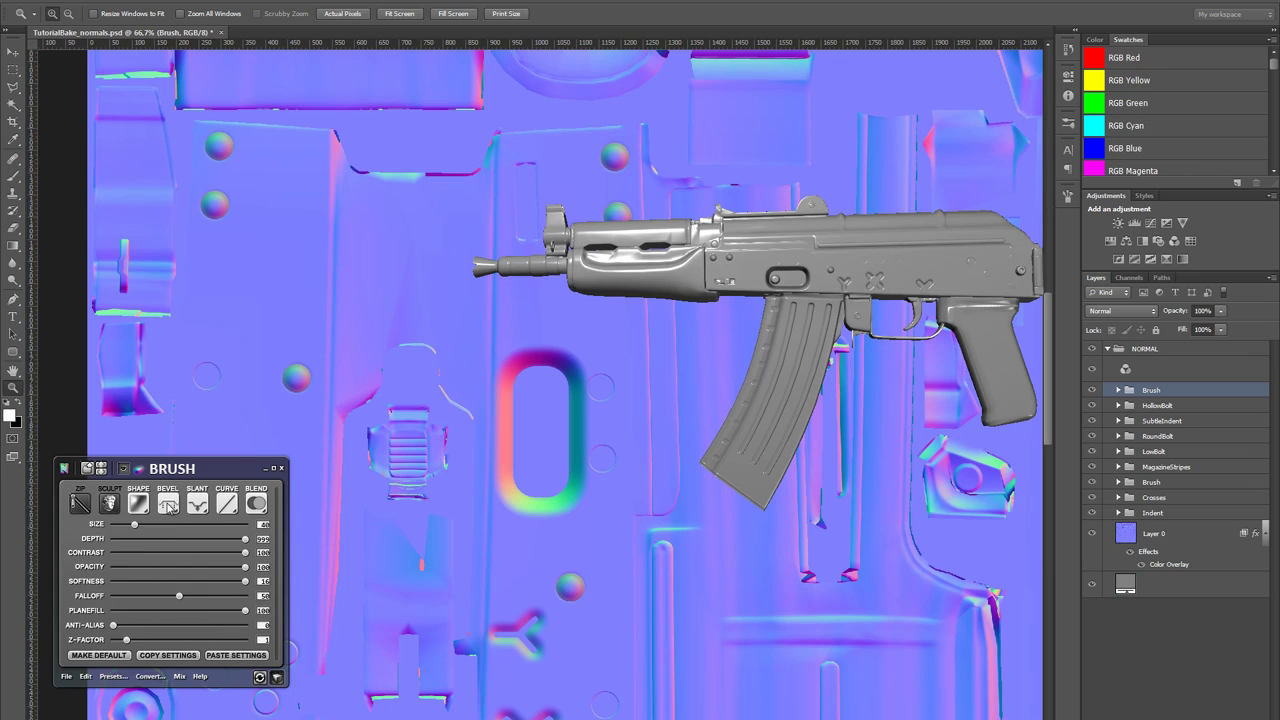
left_click(167, 503)
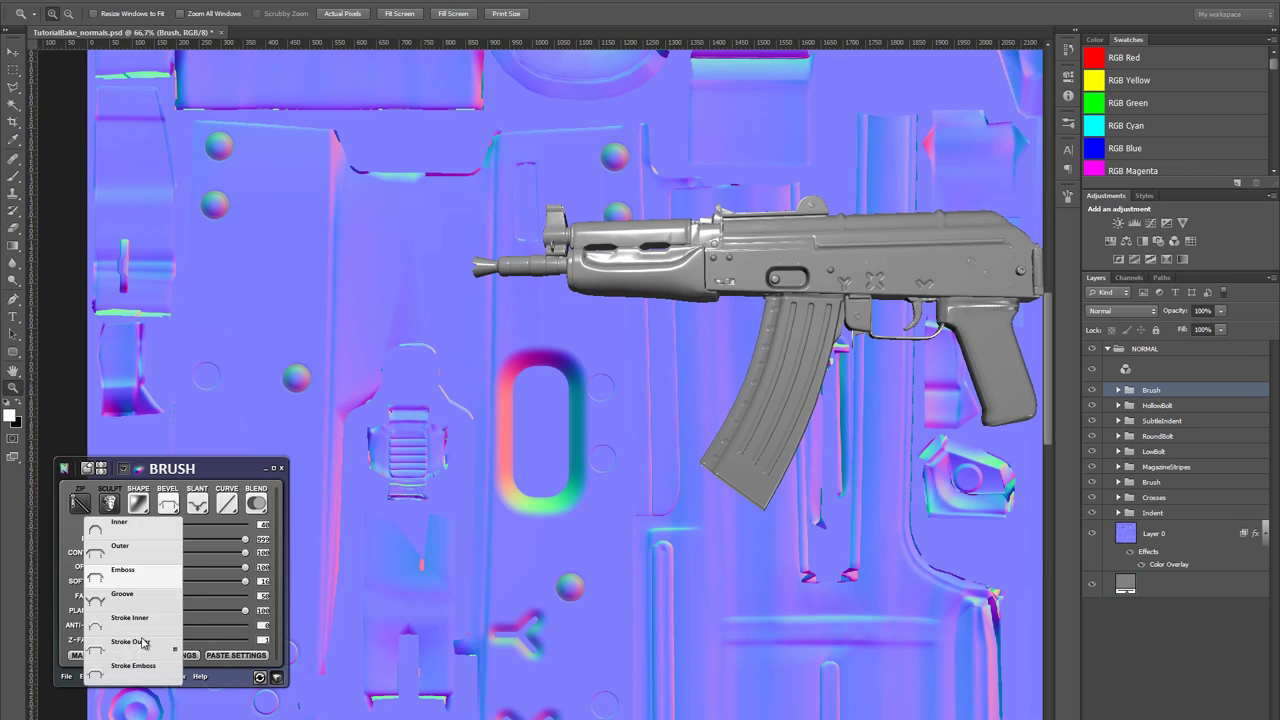
left_click(149, 562)
left_click(167, 503)
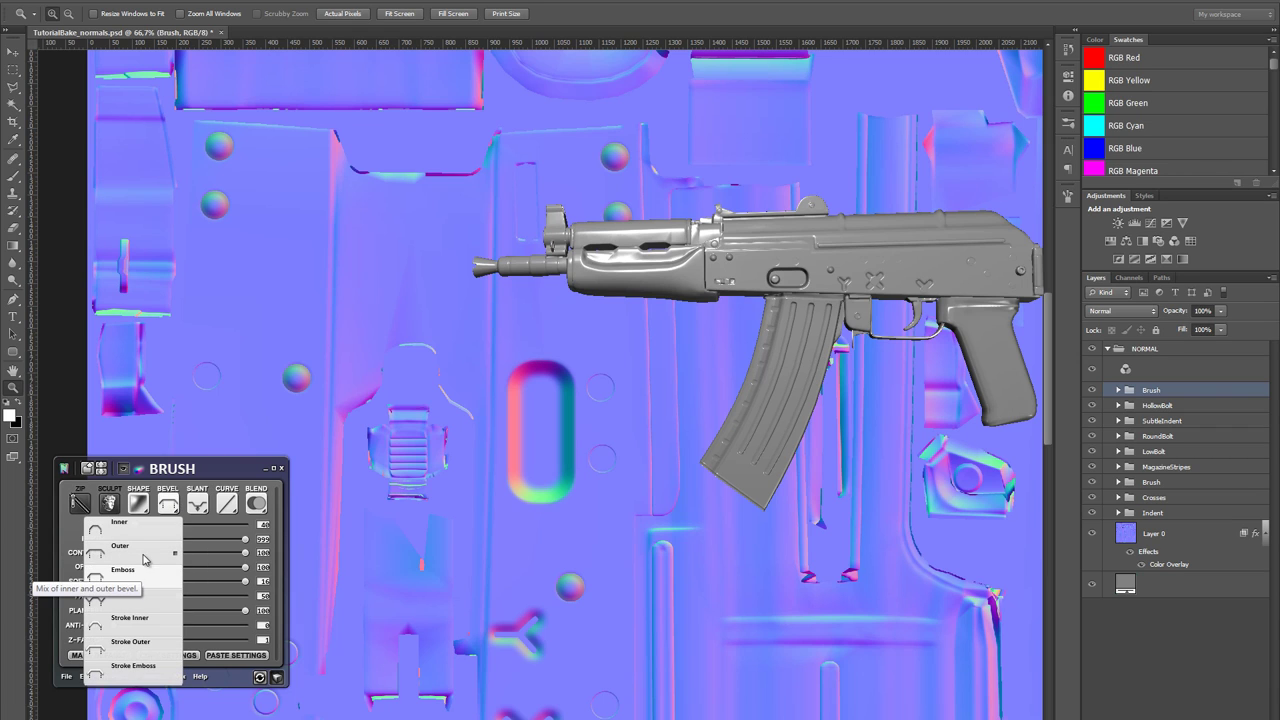
- Try the Emboss, Groove and Stroke Emboss bevel types on the rounded slot detail
left_click(143, 558)
left_click(167, 503)
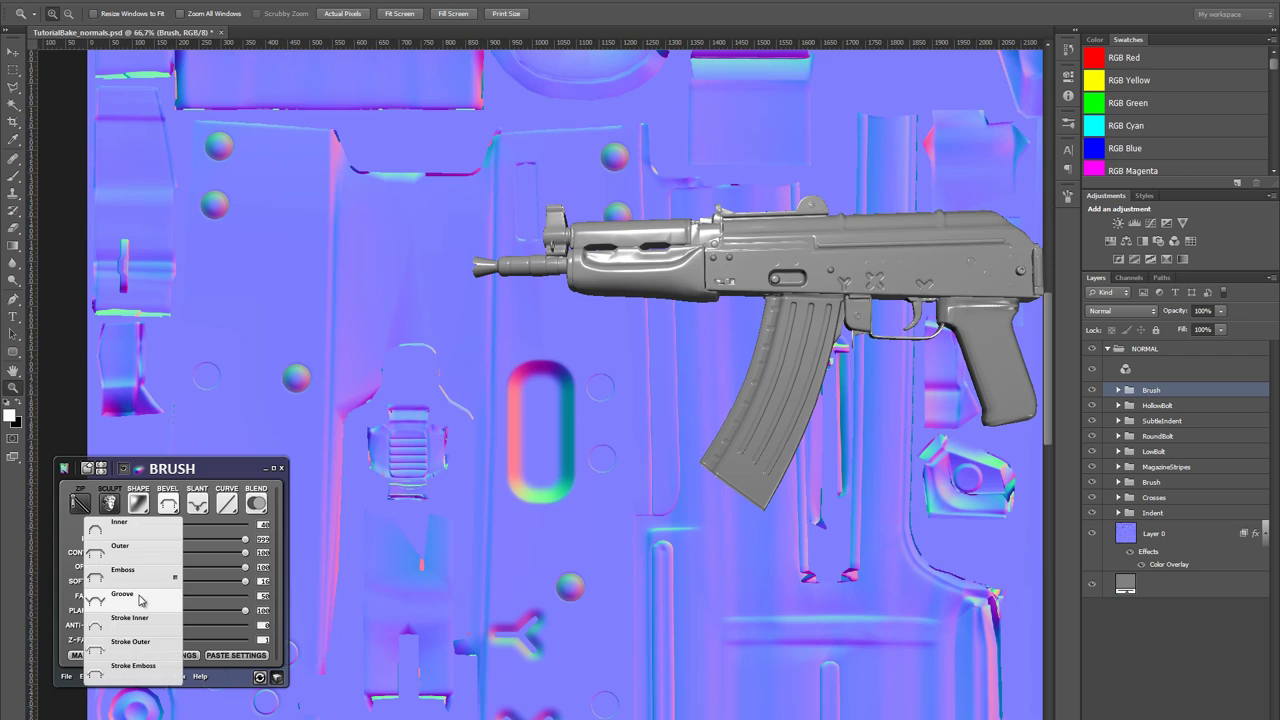
left_click(141, 598)
left_click(158, 515)
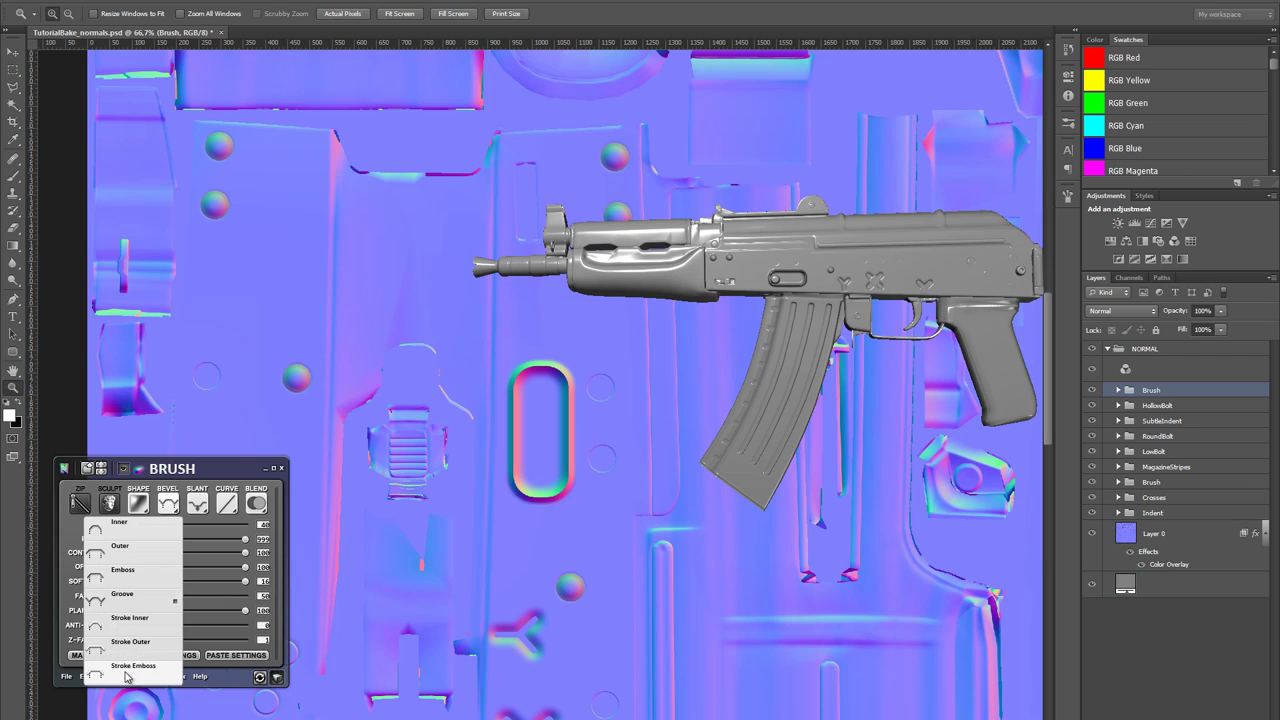
left_click(281, 556)
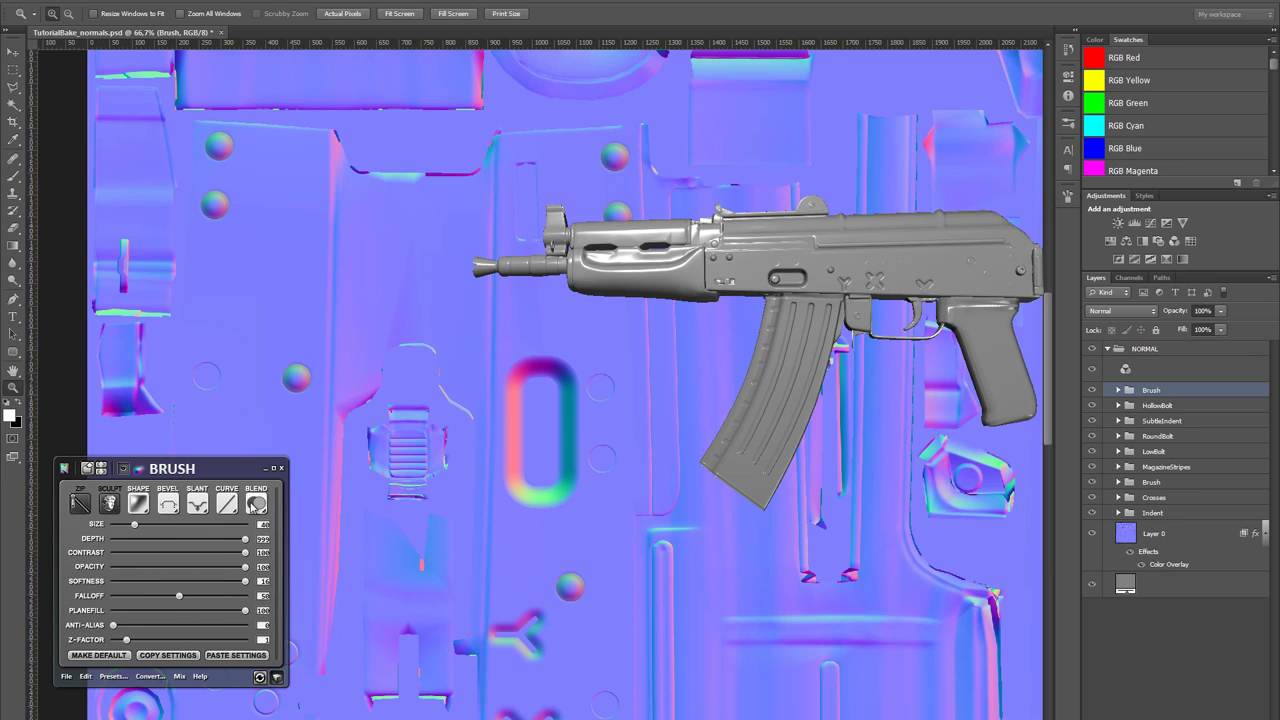
- Compare the Half Round and Log curves on the rounded slot, and set its curve to Gaussian
left_click(227, 503)
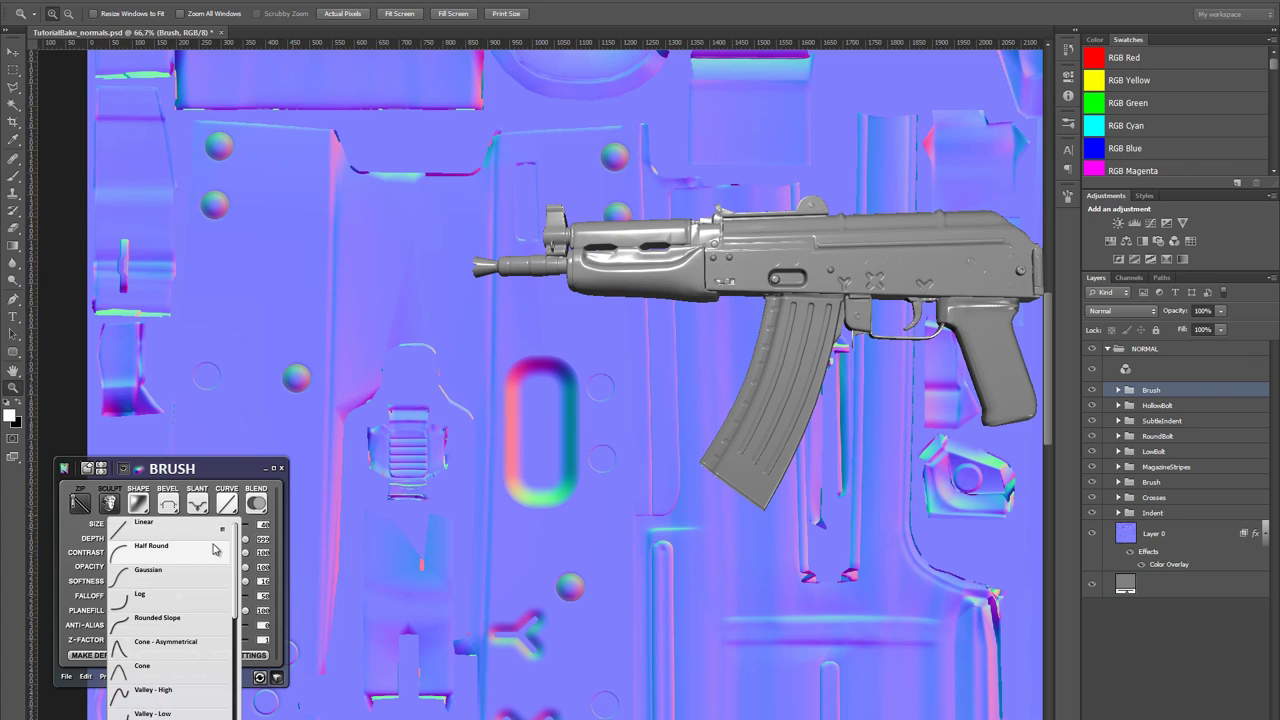
left_click(170, 546)
left_click(227, 503)
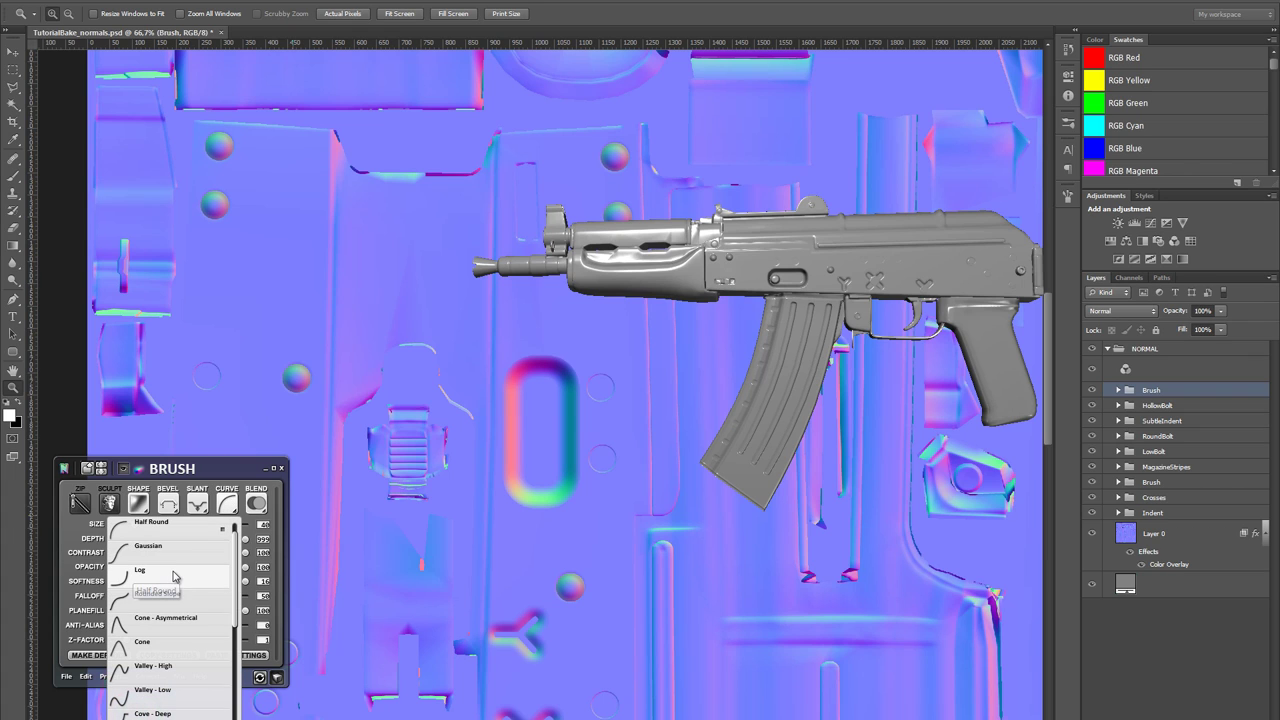
left_click(156, 580)
left_click(229, 505)
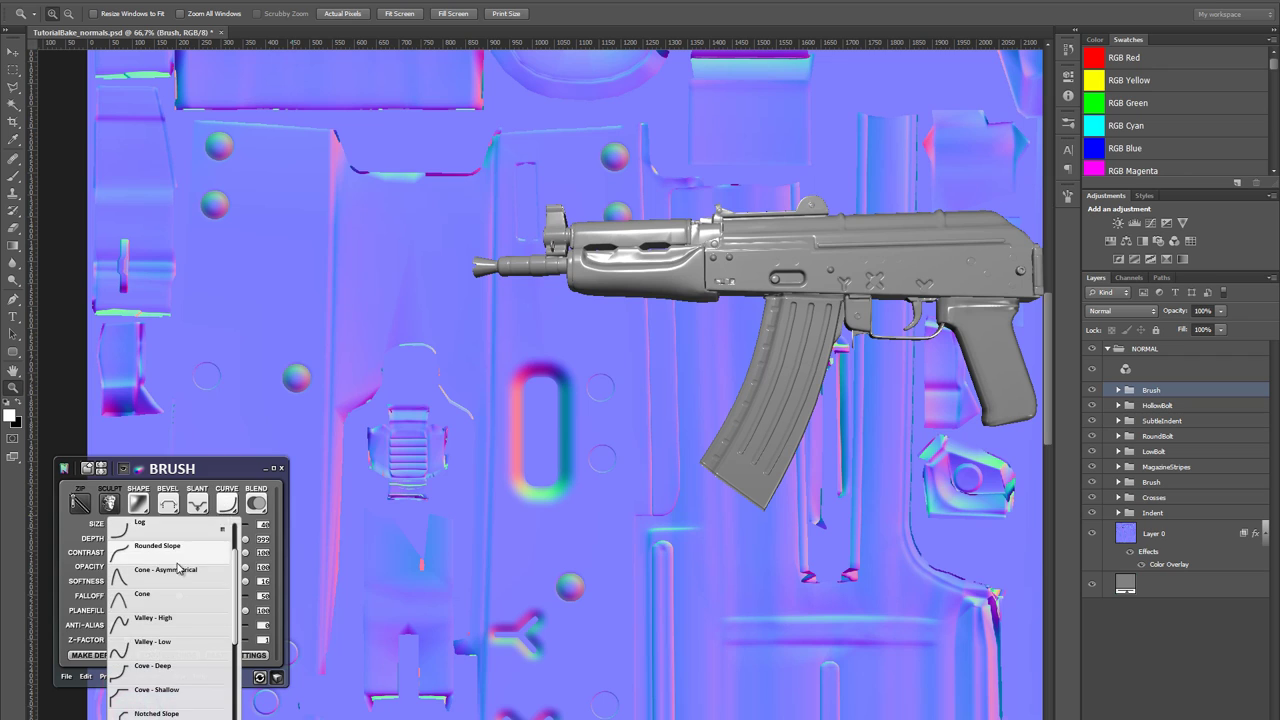
scroll(180, 556, "up", 1)
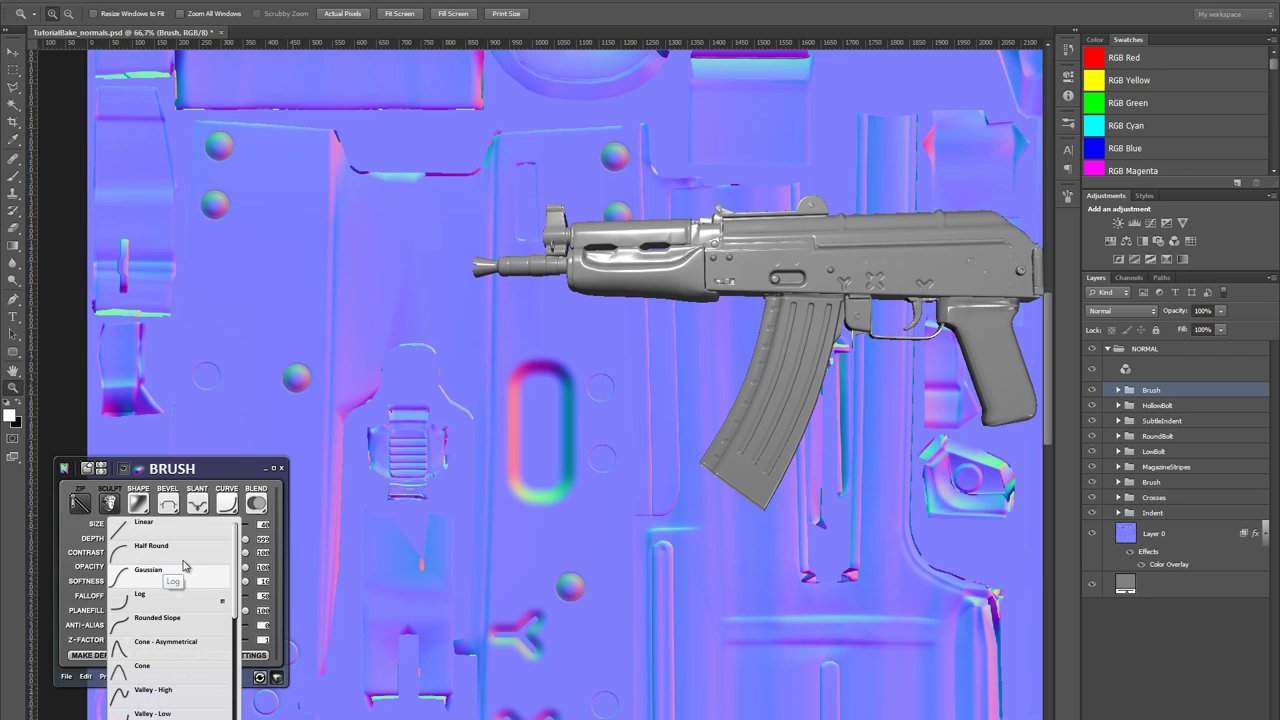
left_click(183, 567)
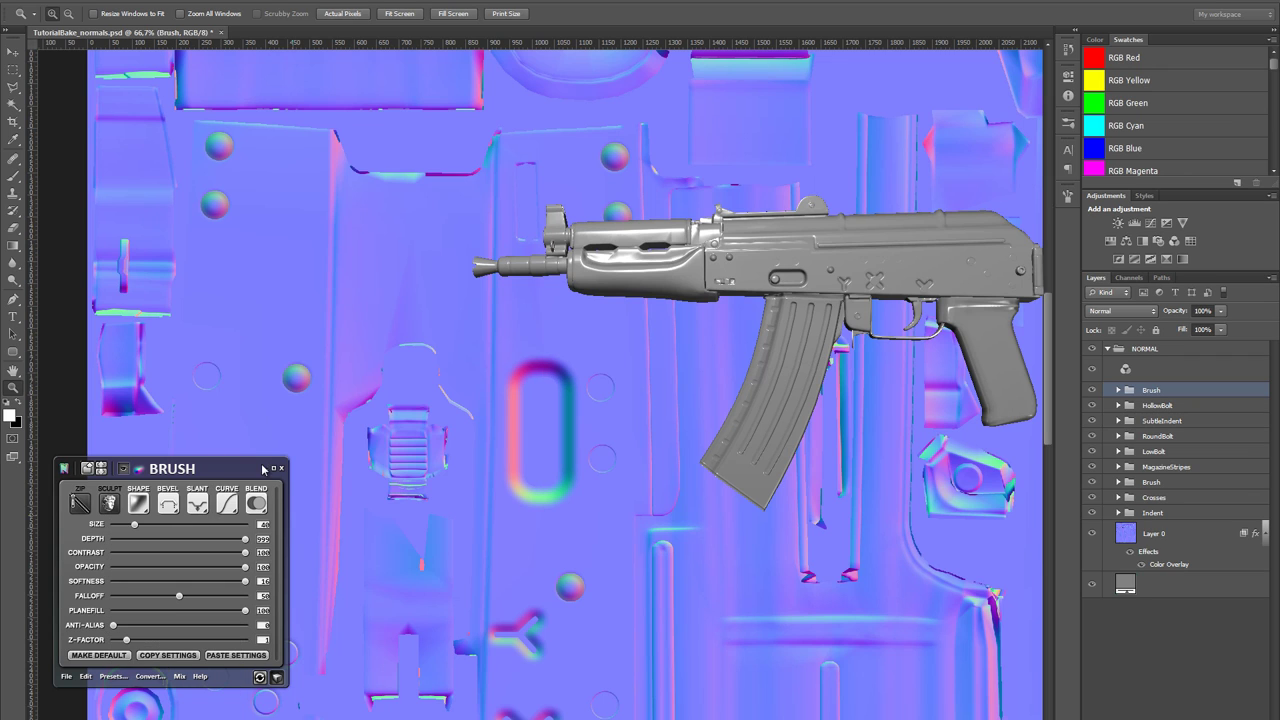
- Scale the rounded slot down with Free Transform and update the 3D preview of the rifle
key("ctrl+t")
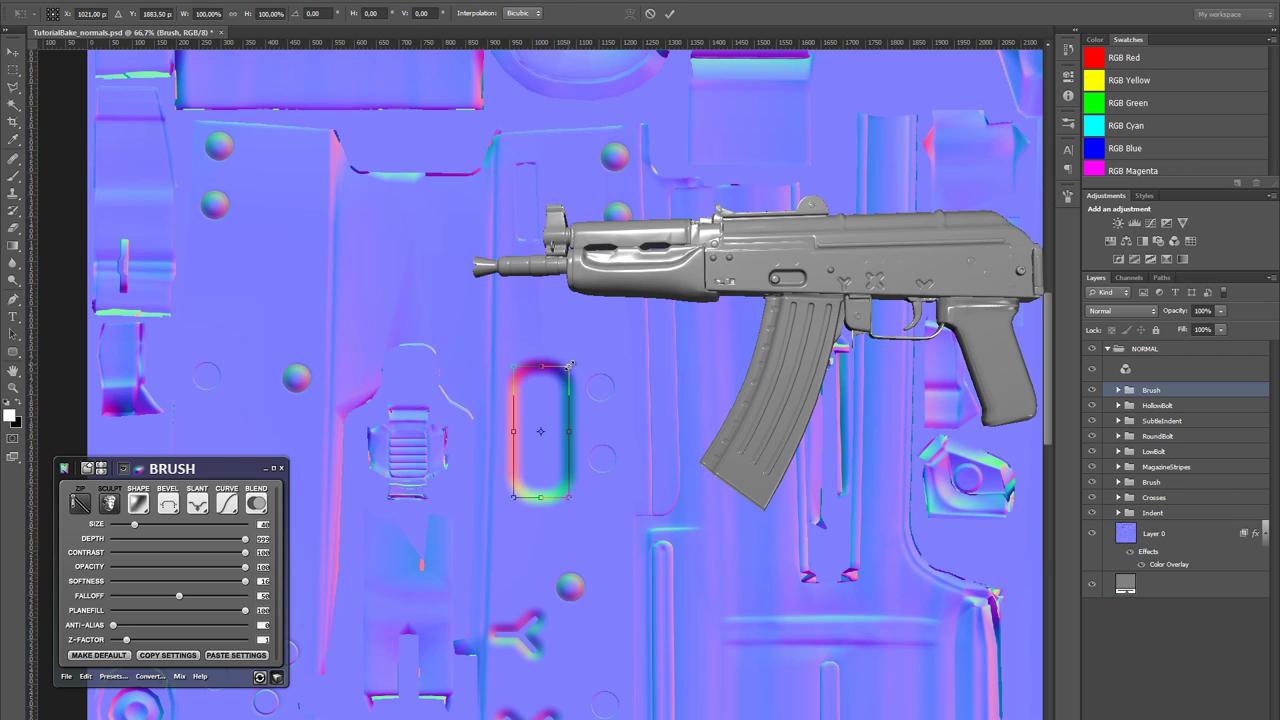
left_click_drag(568, 366, 557, 383)
key("Return")
key("z")
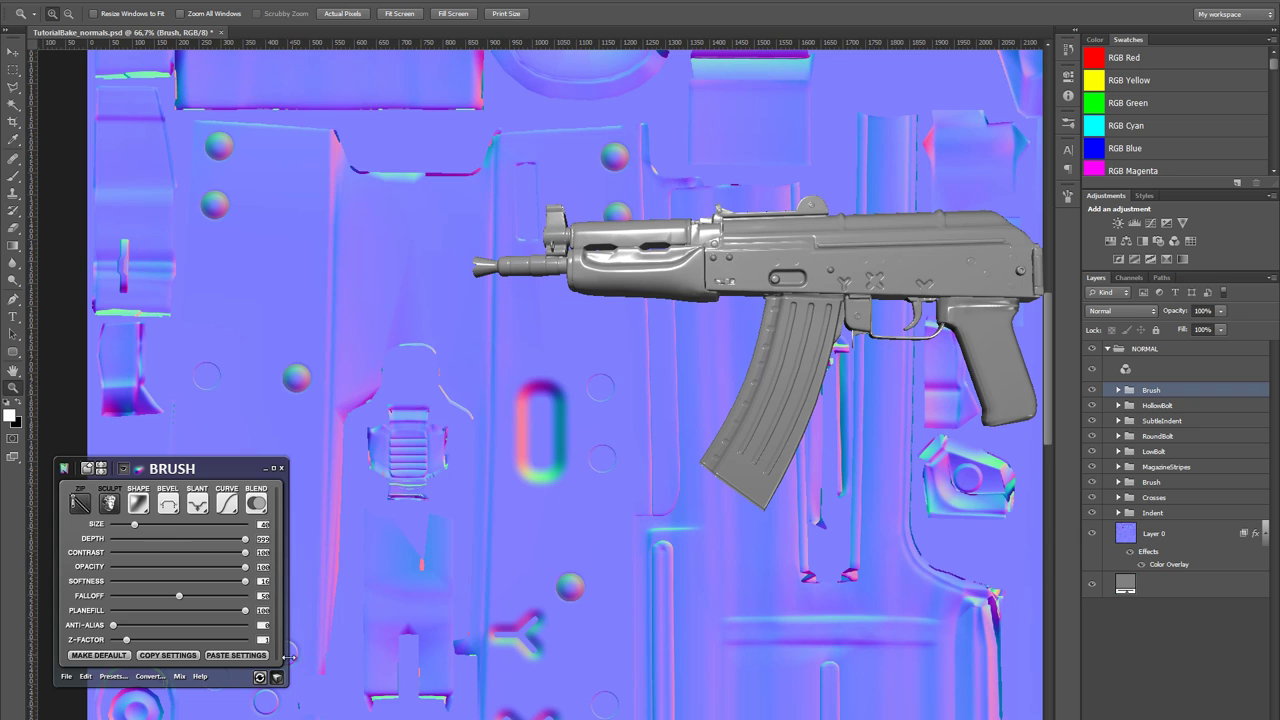
left_click(260, 678)
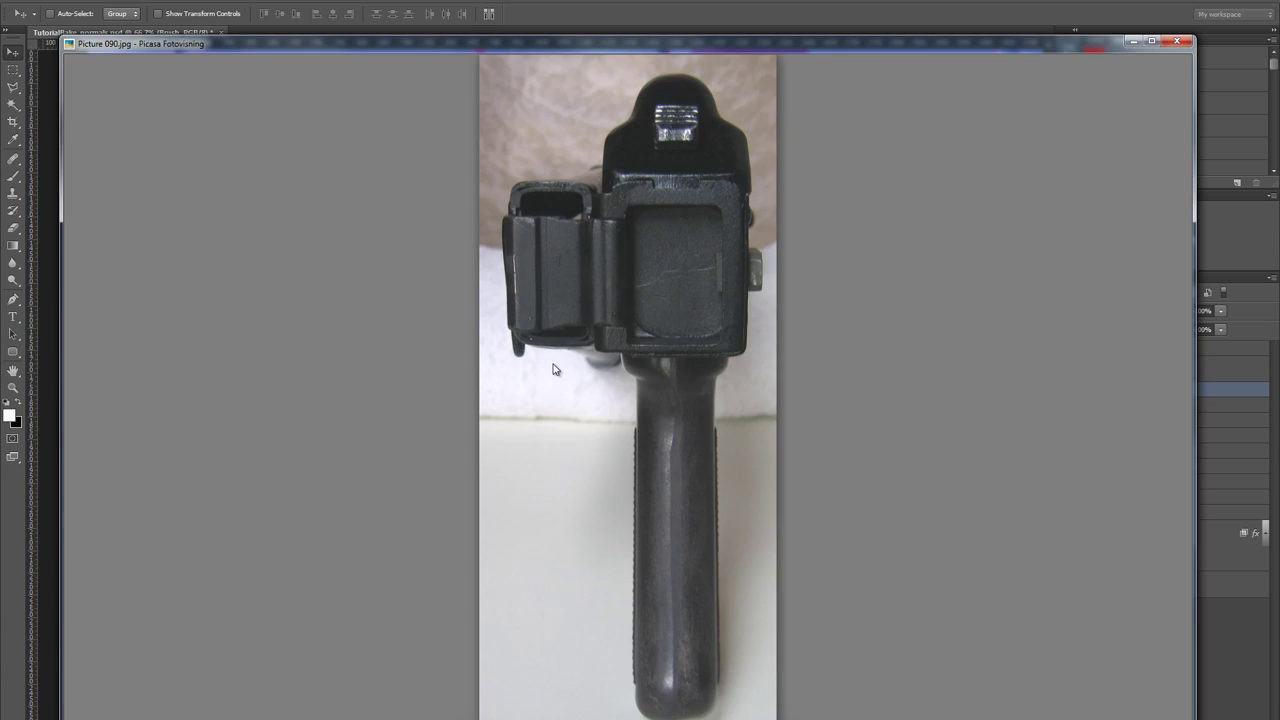
- Browse back through the reference photos in Picasa to the rifle's side view, Picture 084.jpg, and examine the receiver markings
key("Left")
key("Left")
key("Left")
key("Left")
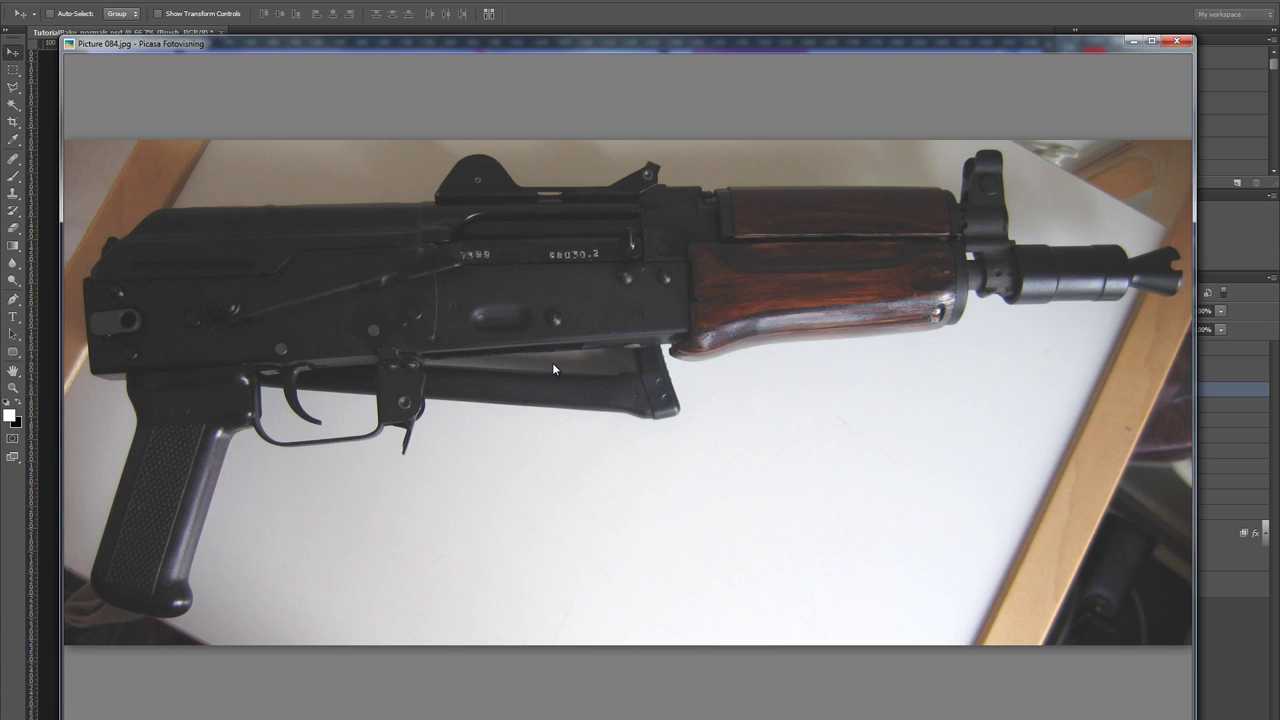
key("Escape")
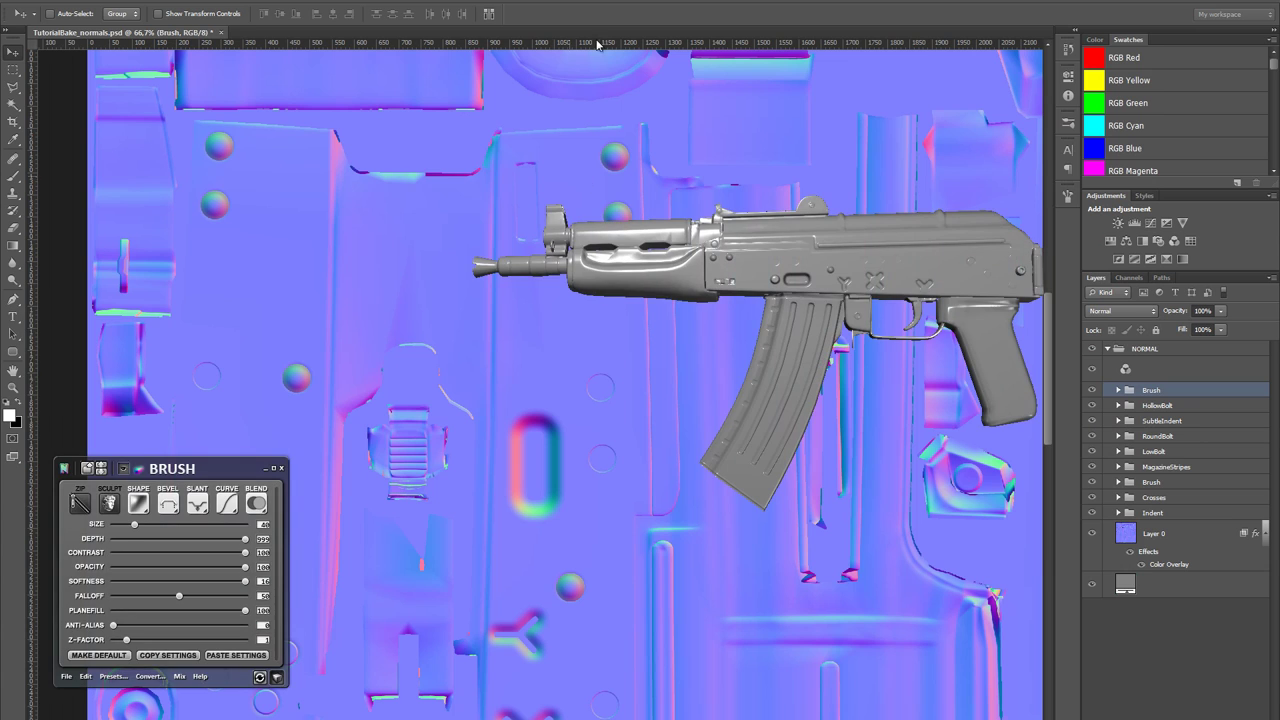
- Expand the Brush group, marquee-select the slot on its layer and place a copy on the opposite side of the receiver
left_click(79, 503)
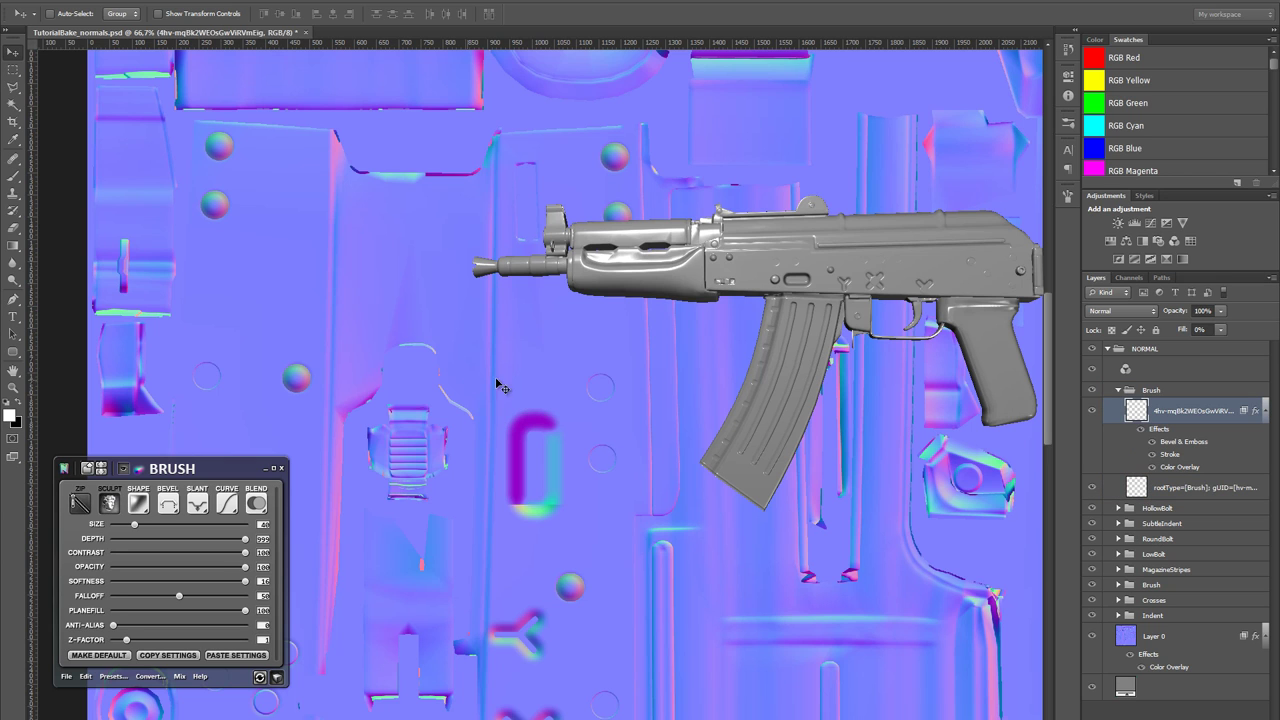
key("m")
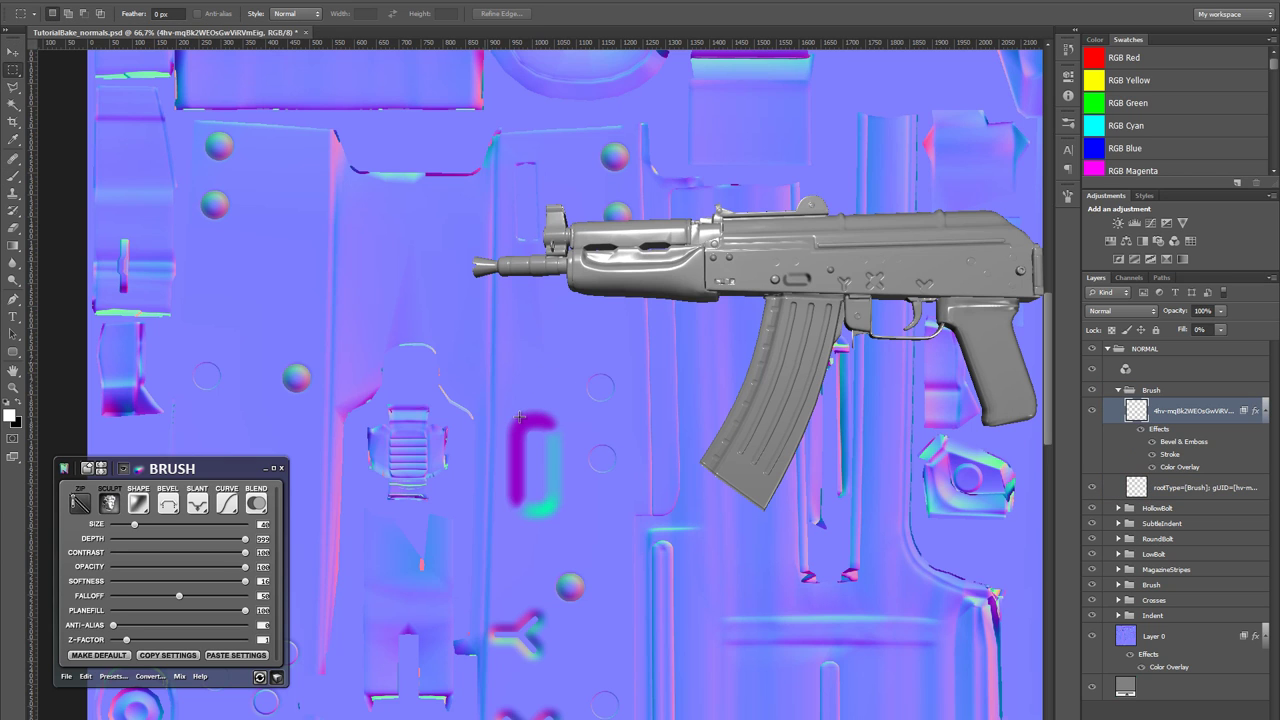
left_click_drag(490, 360, 605, 580)
left_click_drag(533, 466, 752, 488)
key("v")
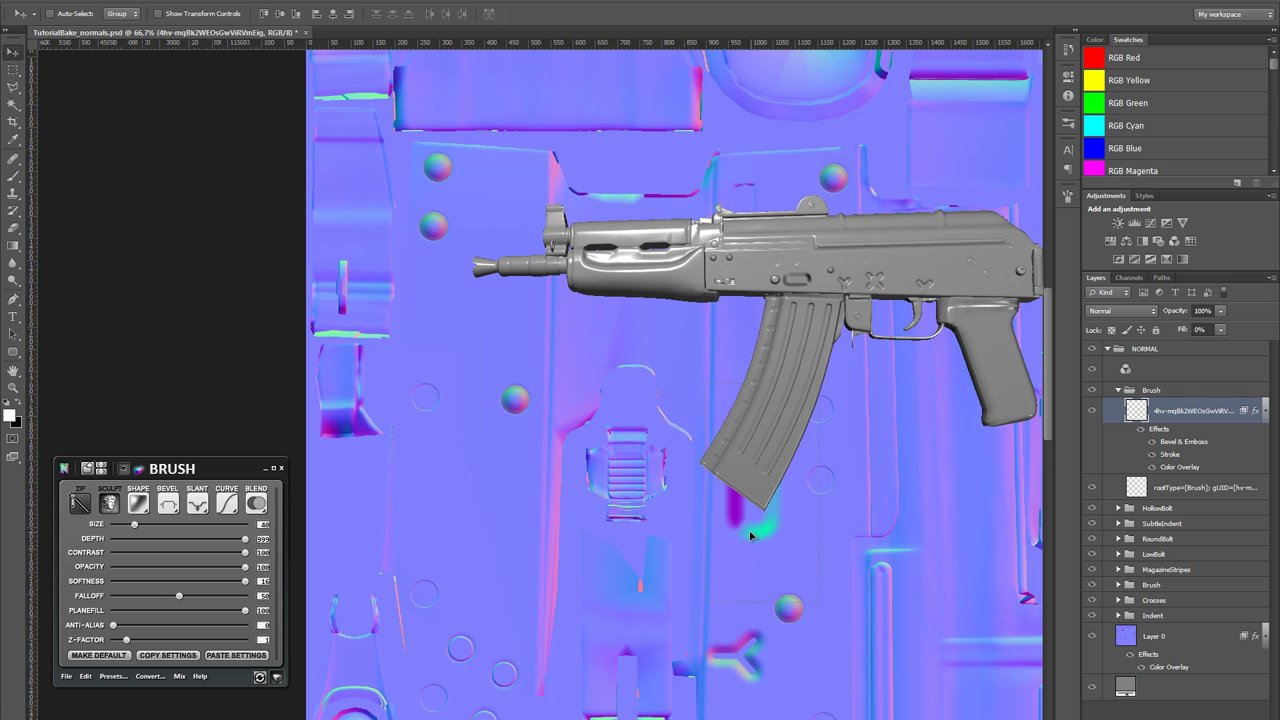
mouse_move(752, 536)
left_mouse_down()
mouse_move(432, 517)
mouse_move(497, 520)
left_mouse_up()
key("alt+Tab")
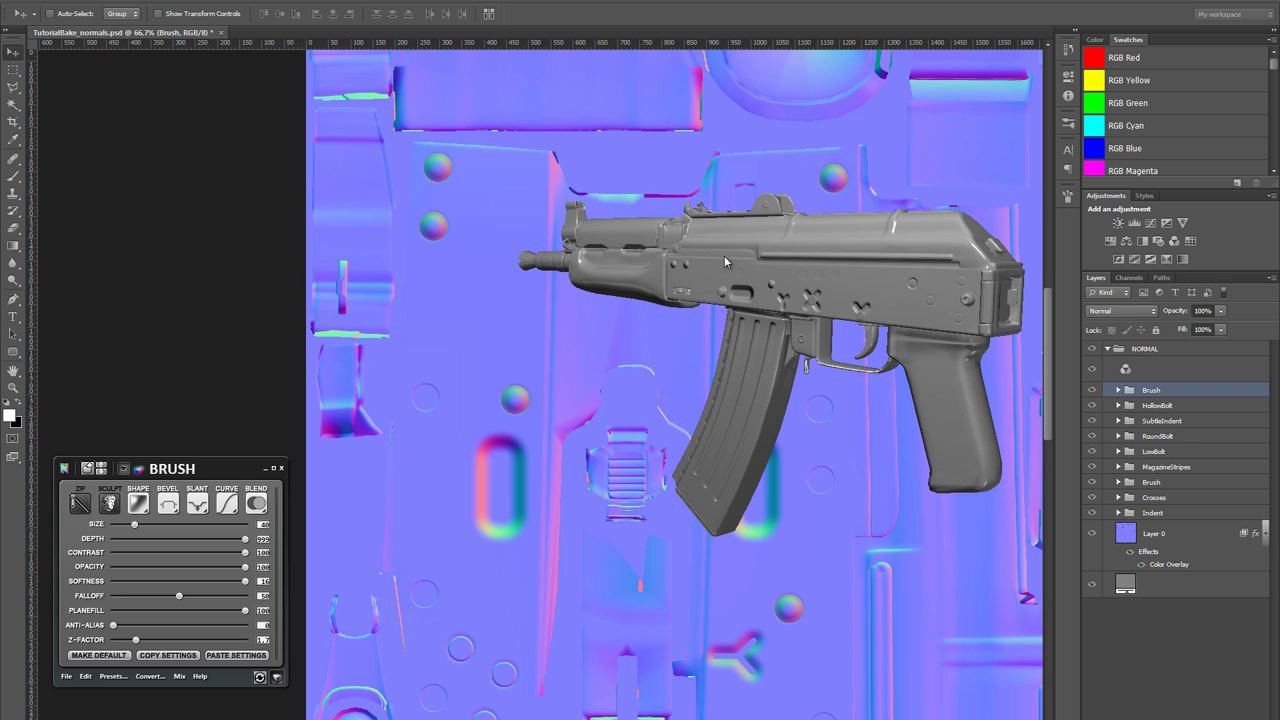
- Set the slots' contrast to 75 and inspect them on both sides of the 3D rifle
left_click(258, 503)
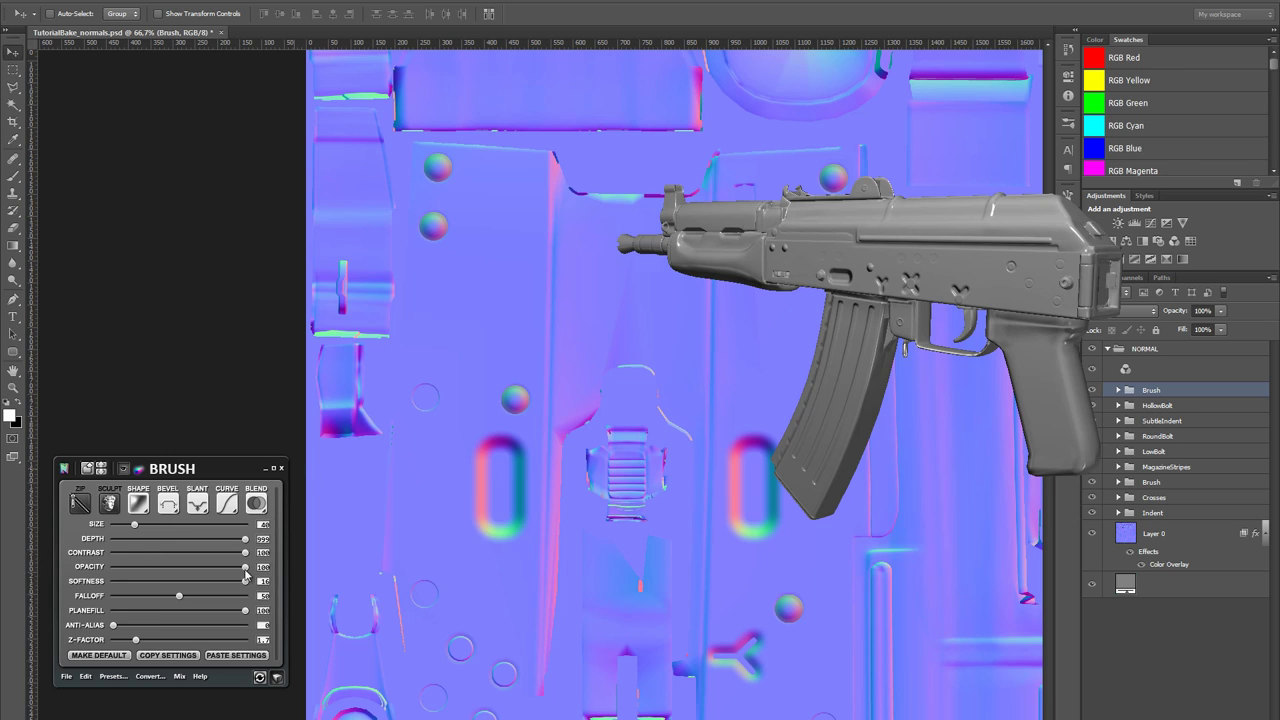
left_click_drag(244, 556, 211, 553)
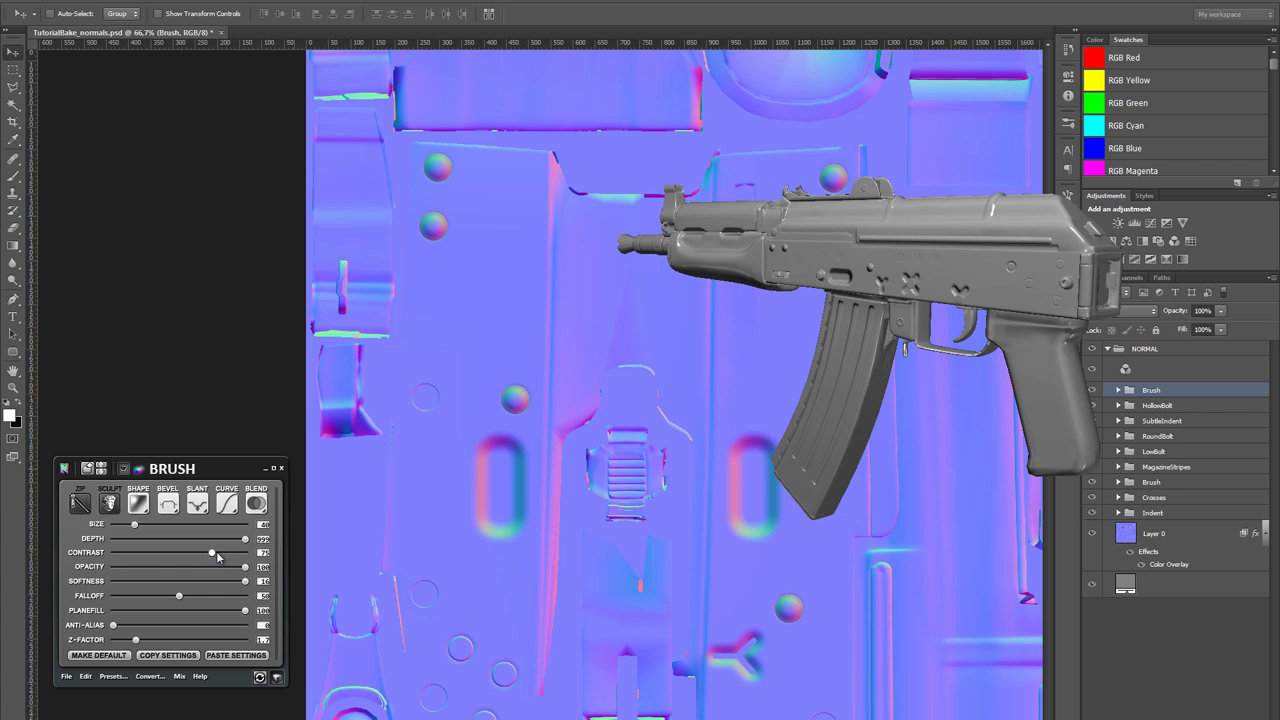
left_click_drag(820, 283, 734, 276)
left_click_drag(670, 234, 721, 322)
scroll(718, 315, "up", 3)
scroll(740, 305, "down", 2)
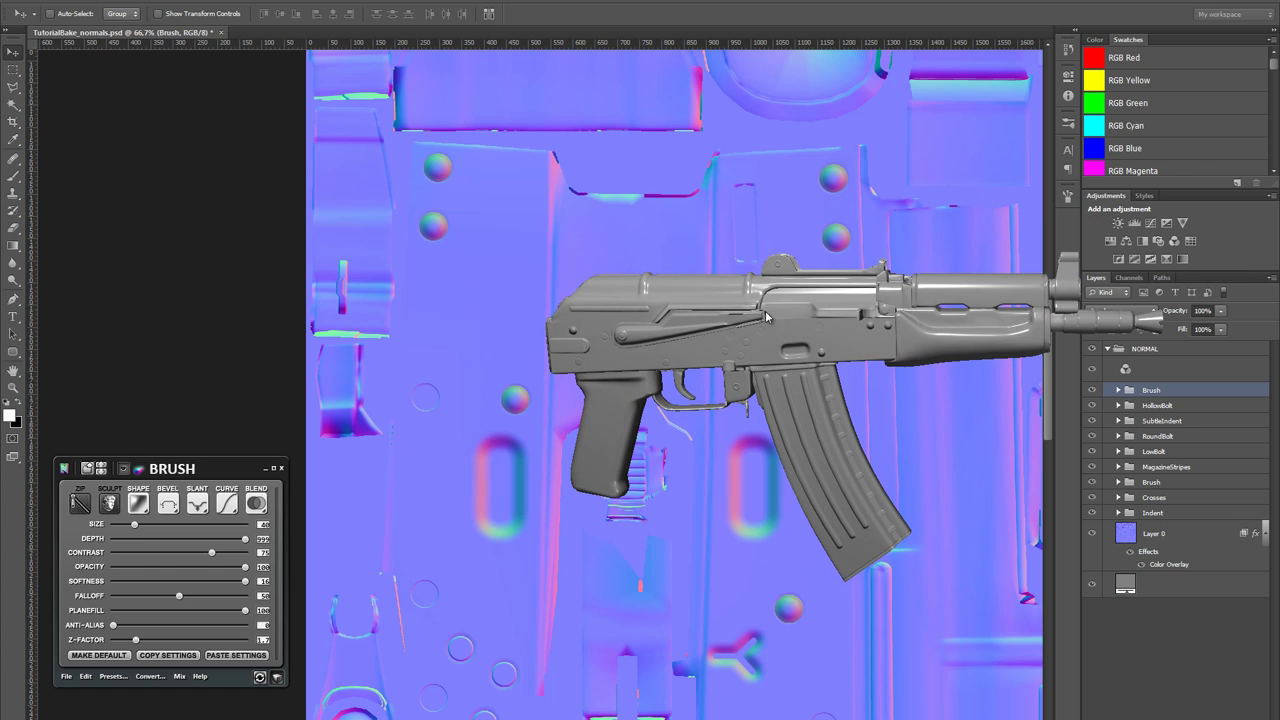
mouse_move(696, 347)
left_mouse_down()
mouse_move(755, 347)
mouse_move(805, 376)
mouse_move(700, 355)
left_mouse_up()
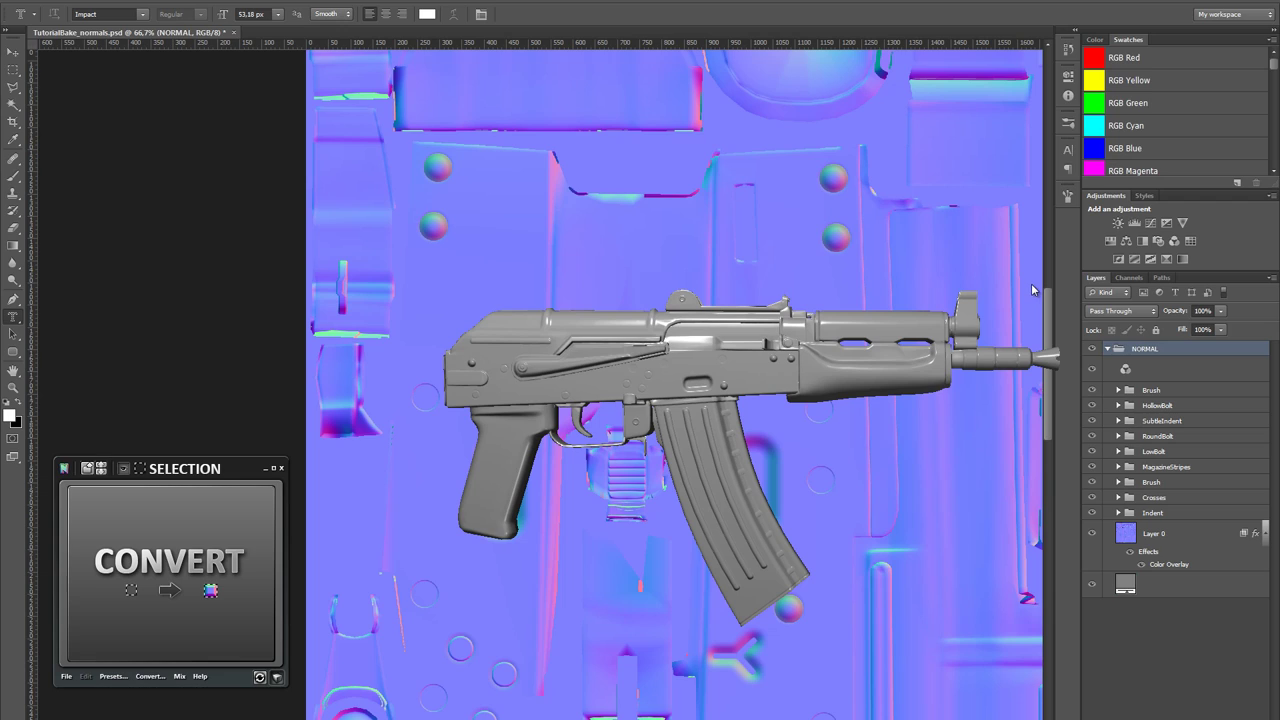
left_click_drag(641, 389, 885, 205)
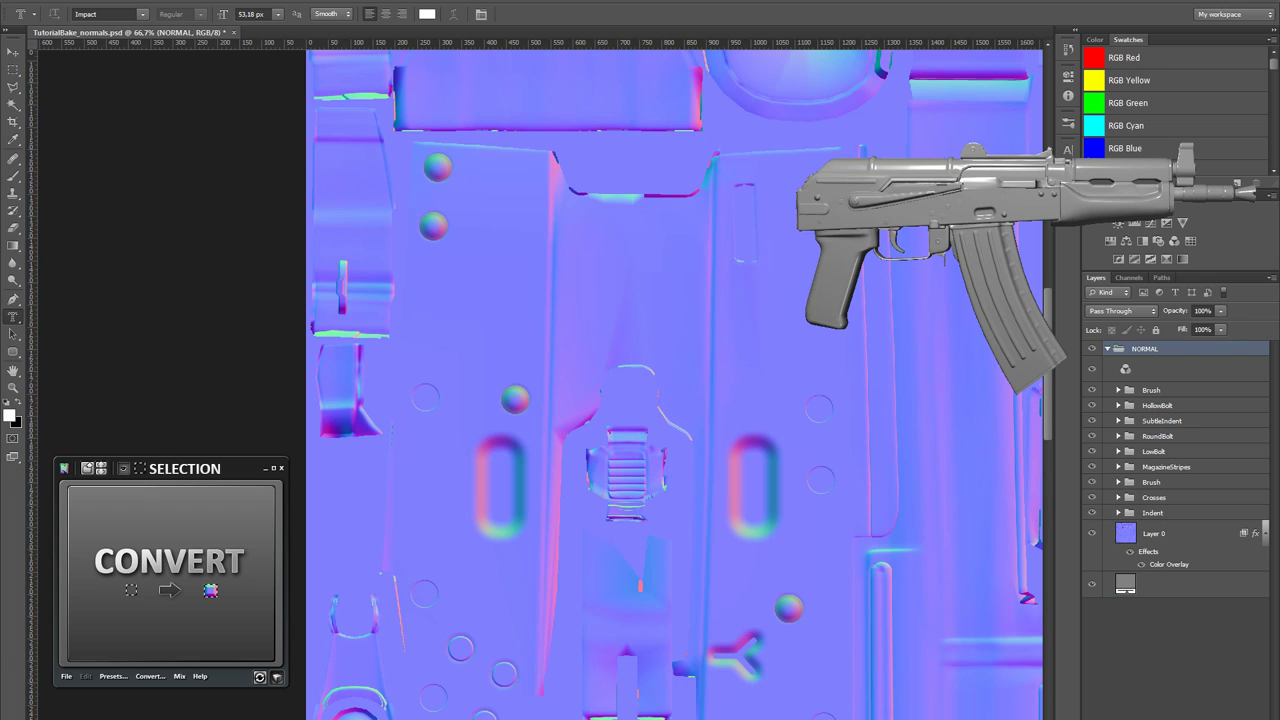
- Enter the marking 0399 as a type mask on the upper receiver area, following the reference photo
left_click_drag(9, 326, 69, 340)
left_click(513, 290)
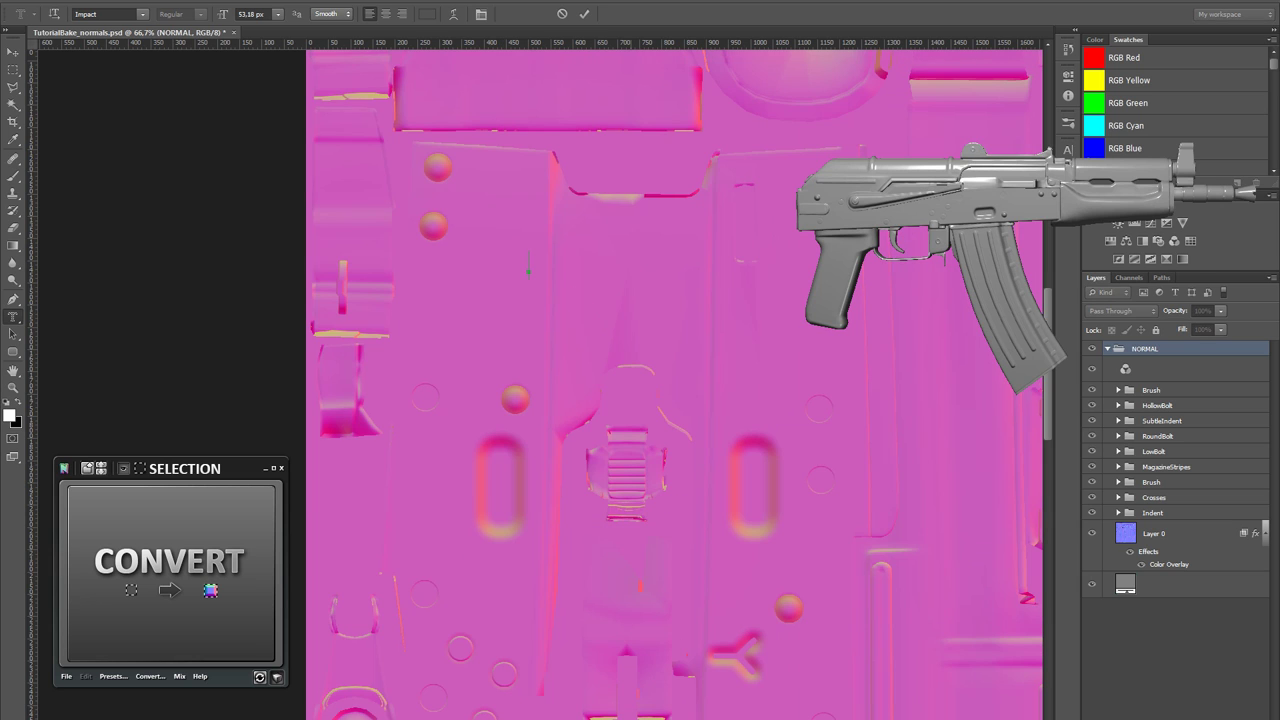
key("alt+Tab")
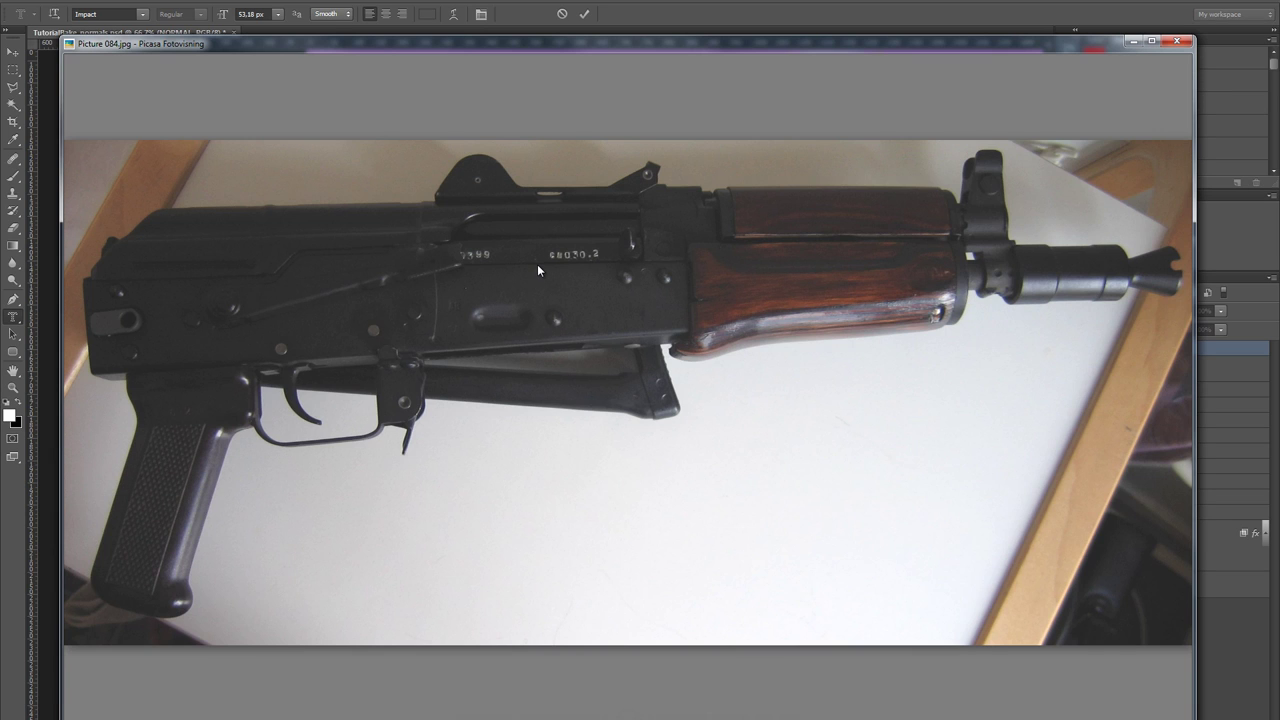
key("alt+Tab")
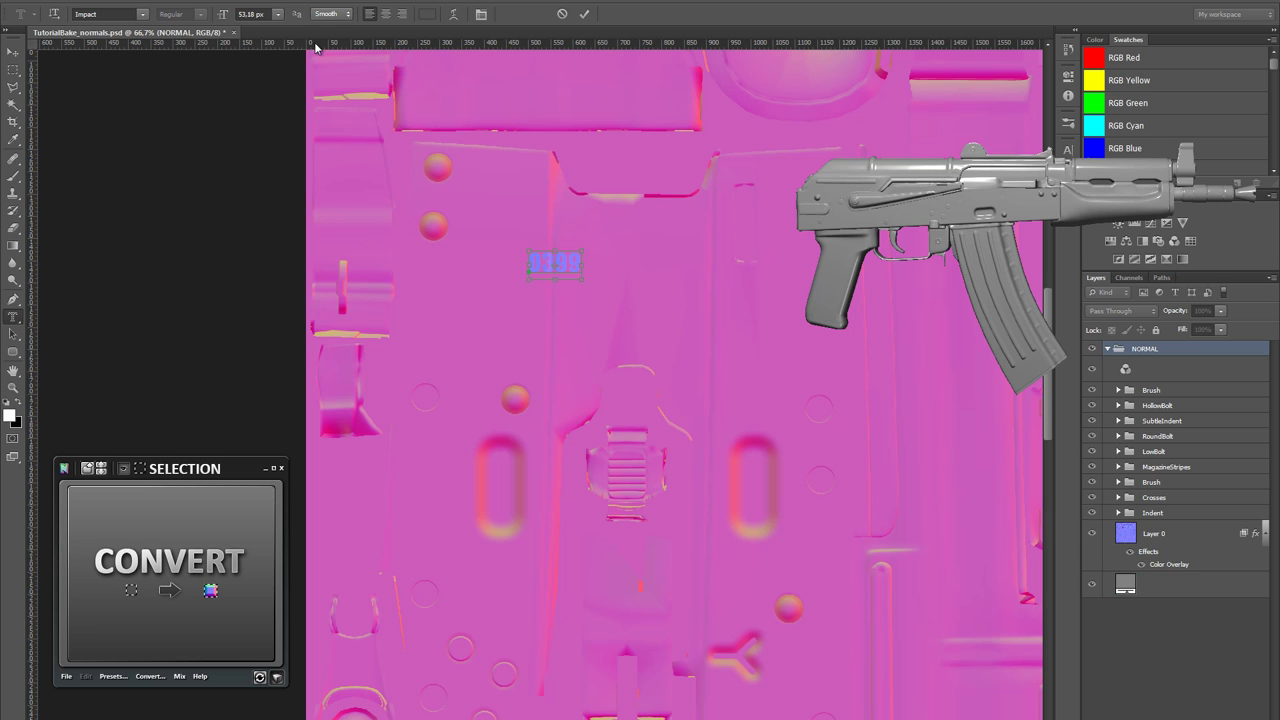
- Change the 0399 type mask's font to Arial, compare it with the reference photo and commit it as a selection
key("ctrl+a")
left_click(143, 14)
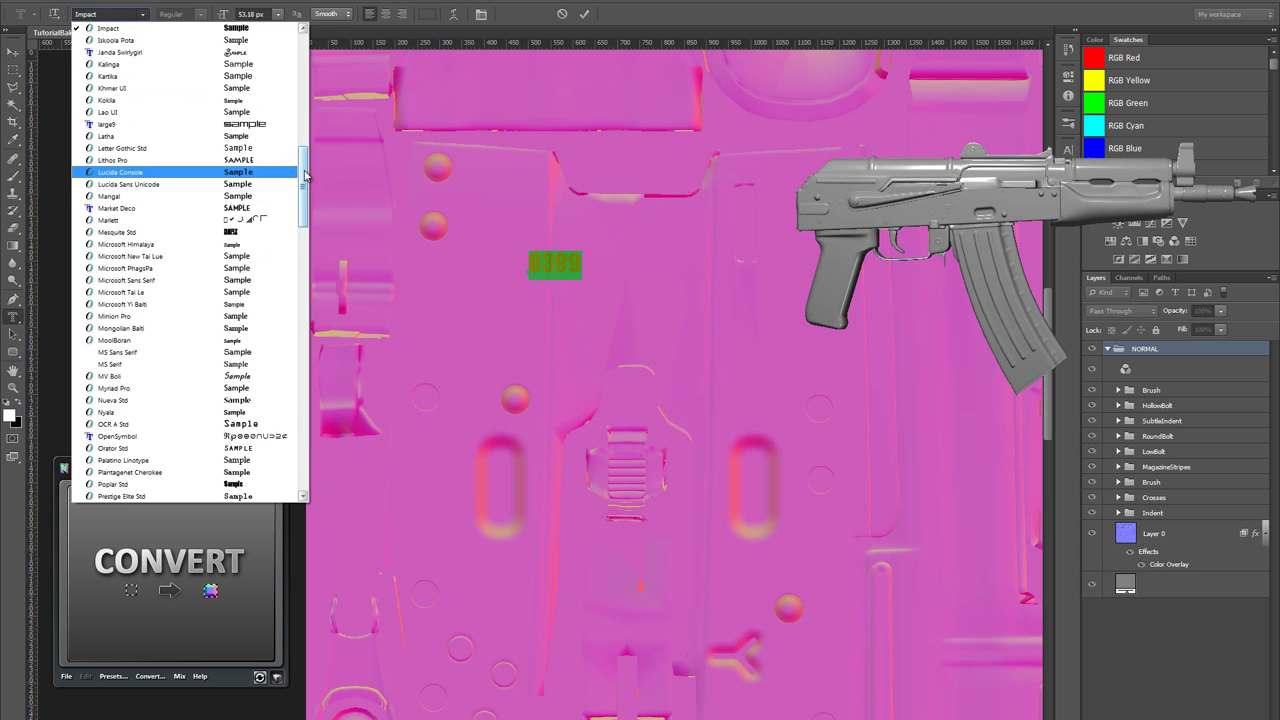
scroll(200, 200, "up", 10)
left_click(127, 46)
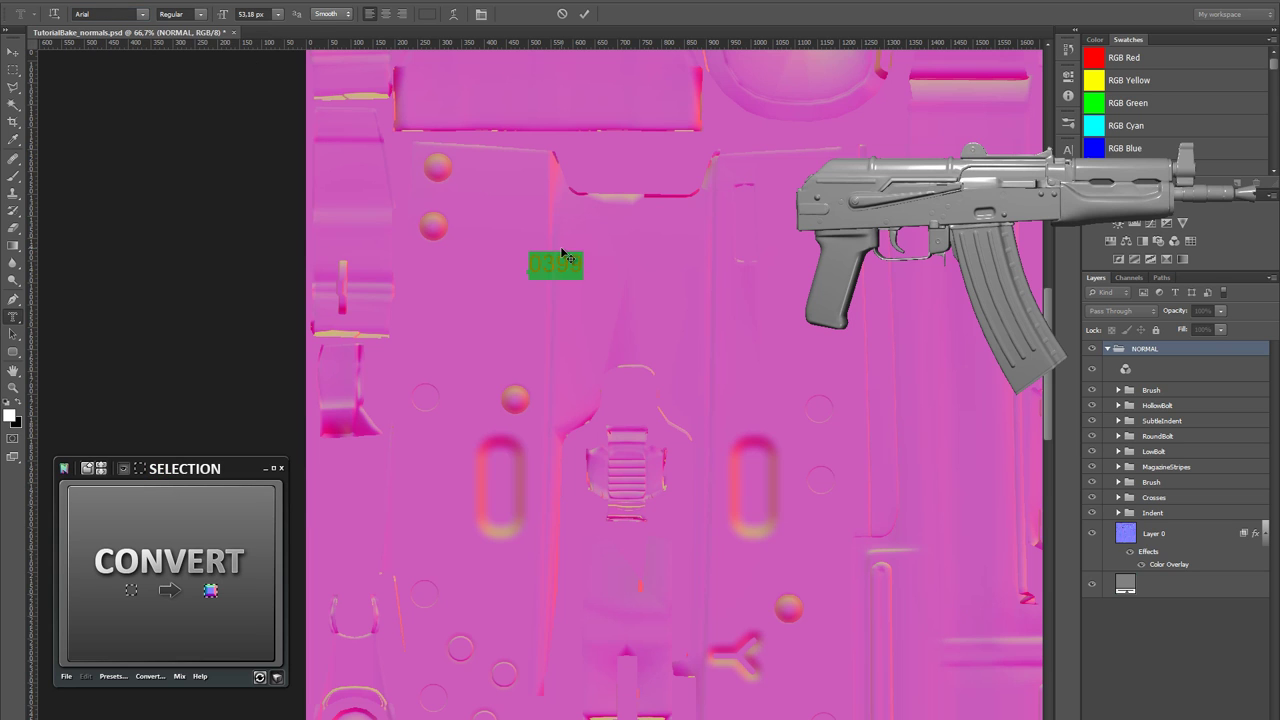
key("ctrl+h")
key("alt+Tab")
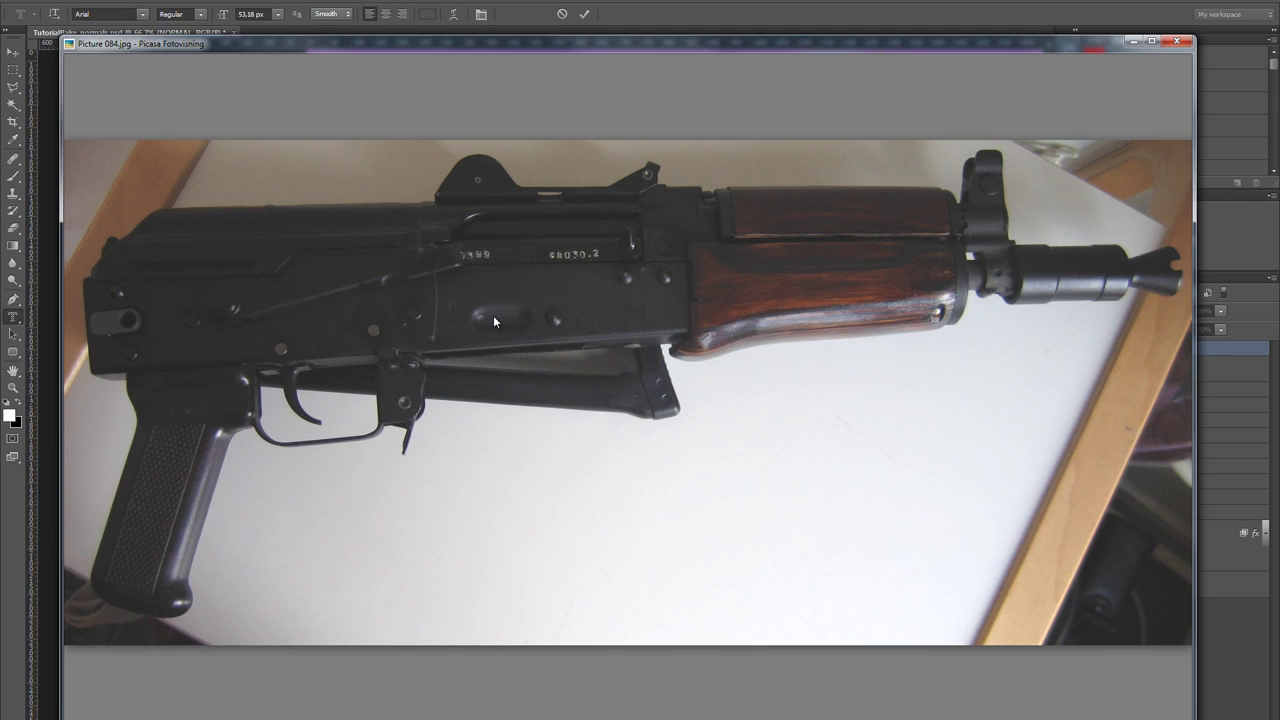
key("alt+Tab")
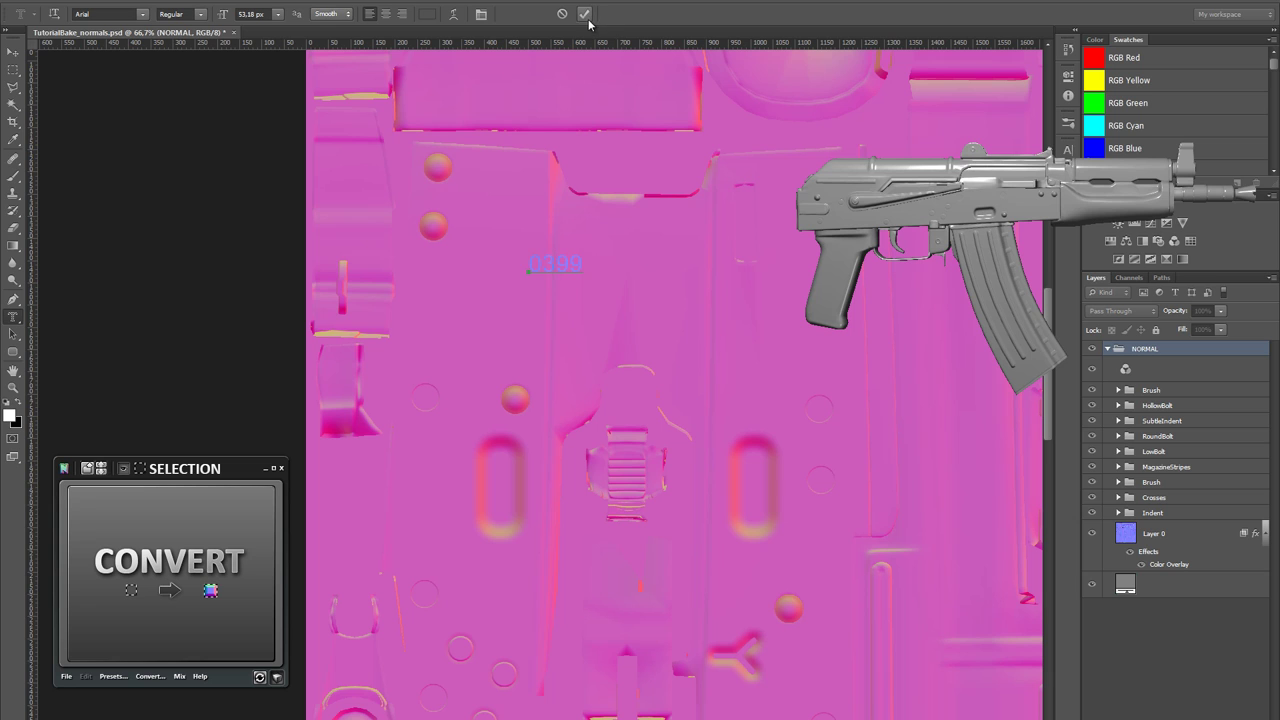
key("ctrl+Return")
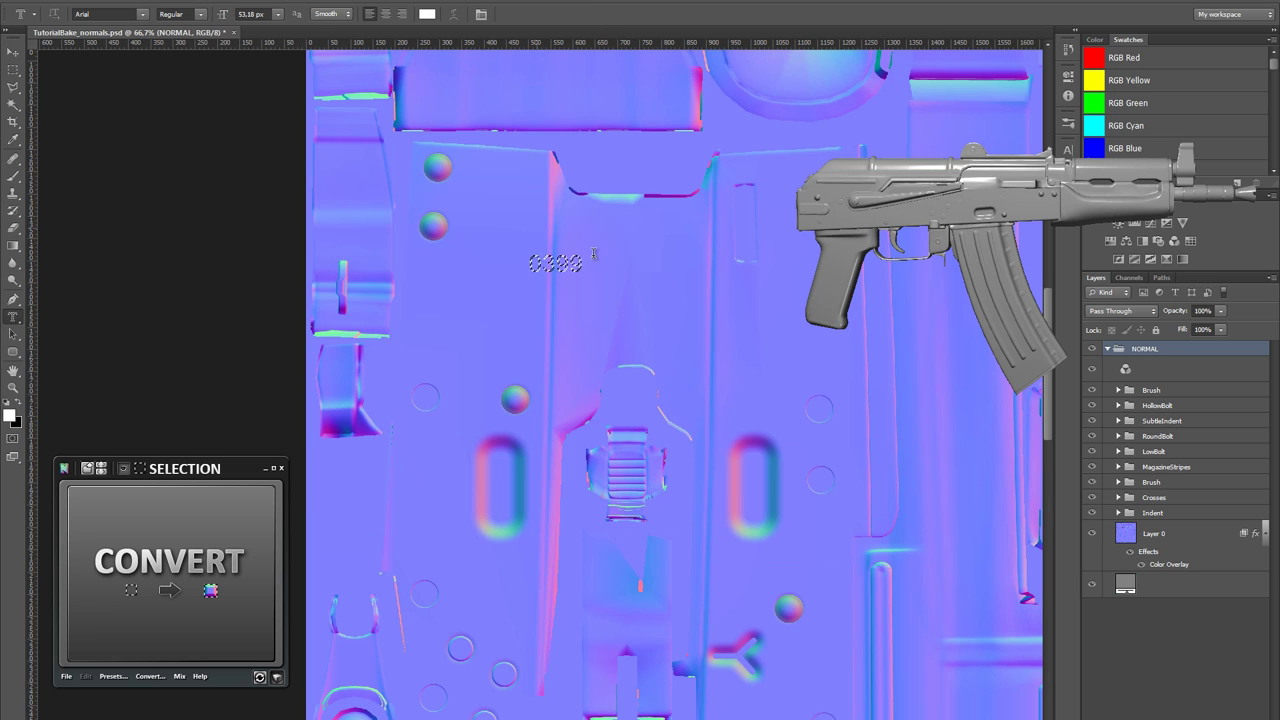
- Convert the 0399 selection into normal-map detail and place its Selection group directly above the top Brush group
left_click(170, 565)
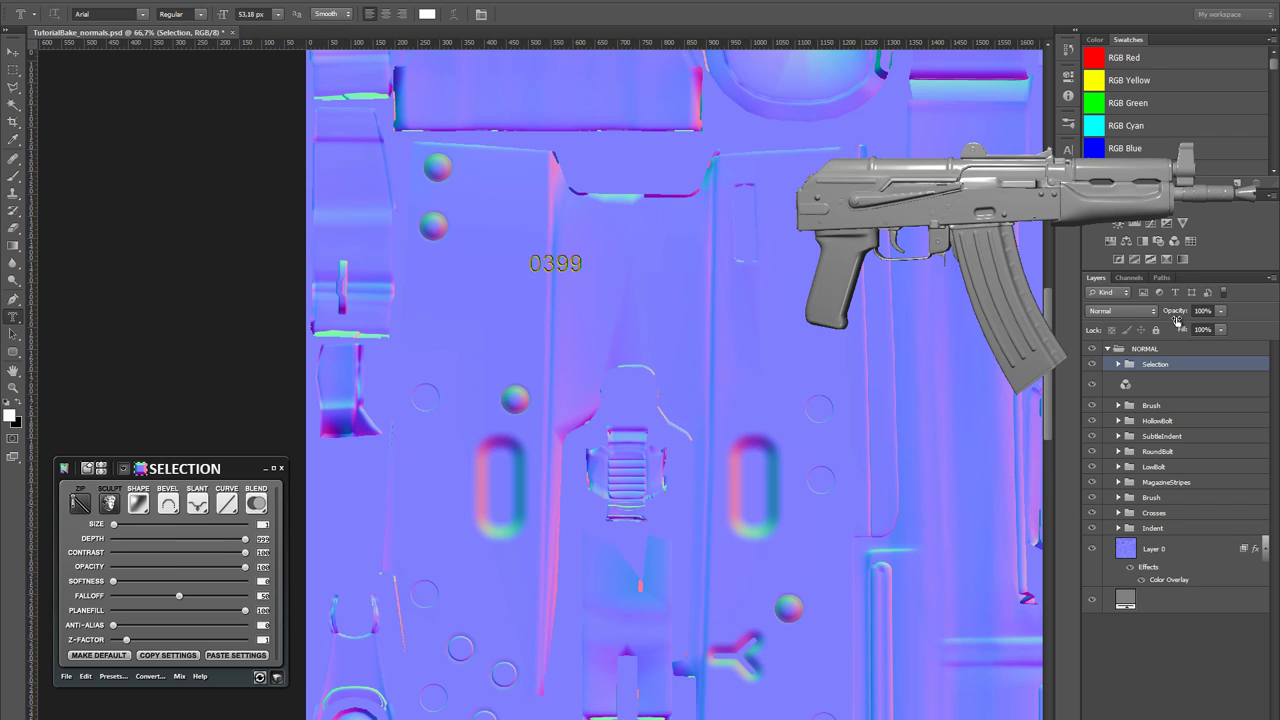
left_click_drag(1175, 366, 1165, 396)
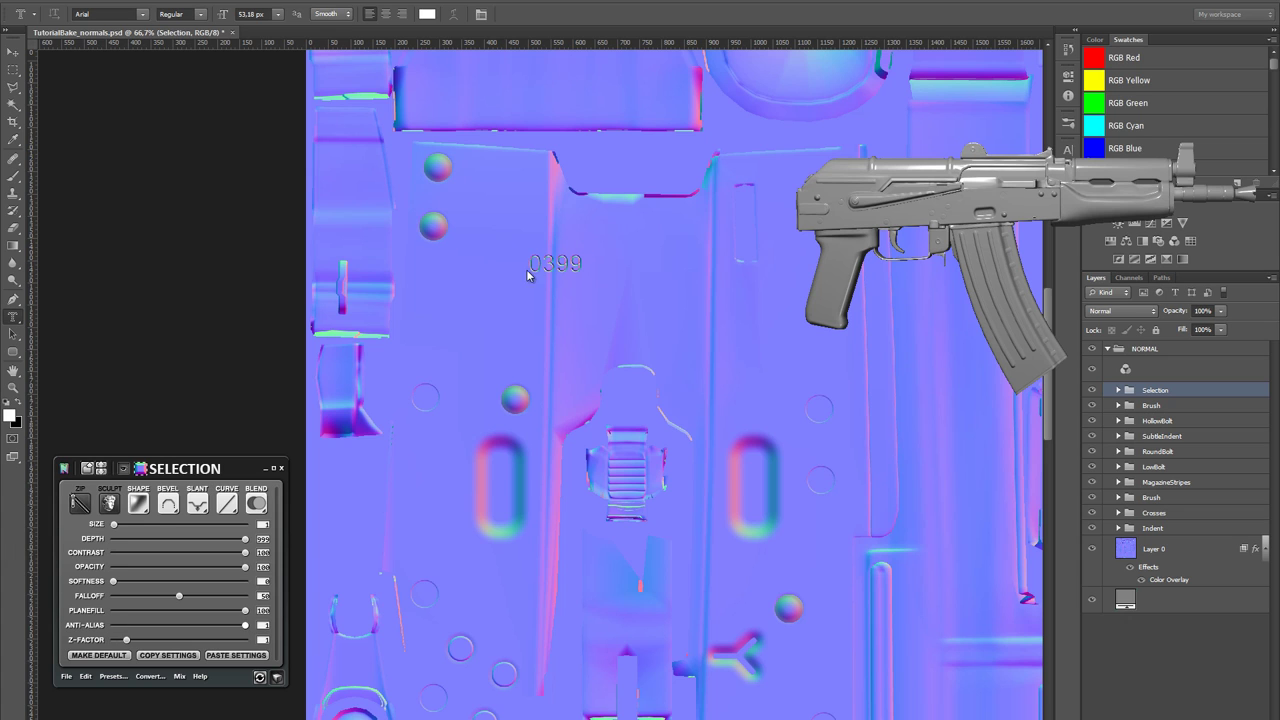
- Compare the 0399 marking's edges up close with anti-alias at 0 and at 1, keeping it at 1
key("z")
left_click_drag(519, 247, 620, 283)
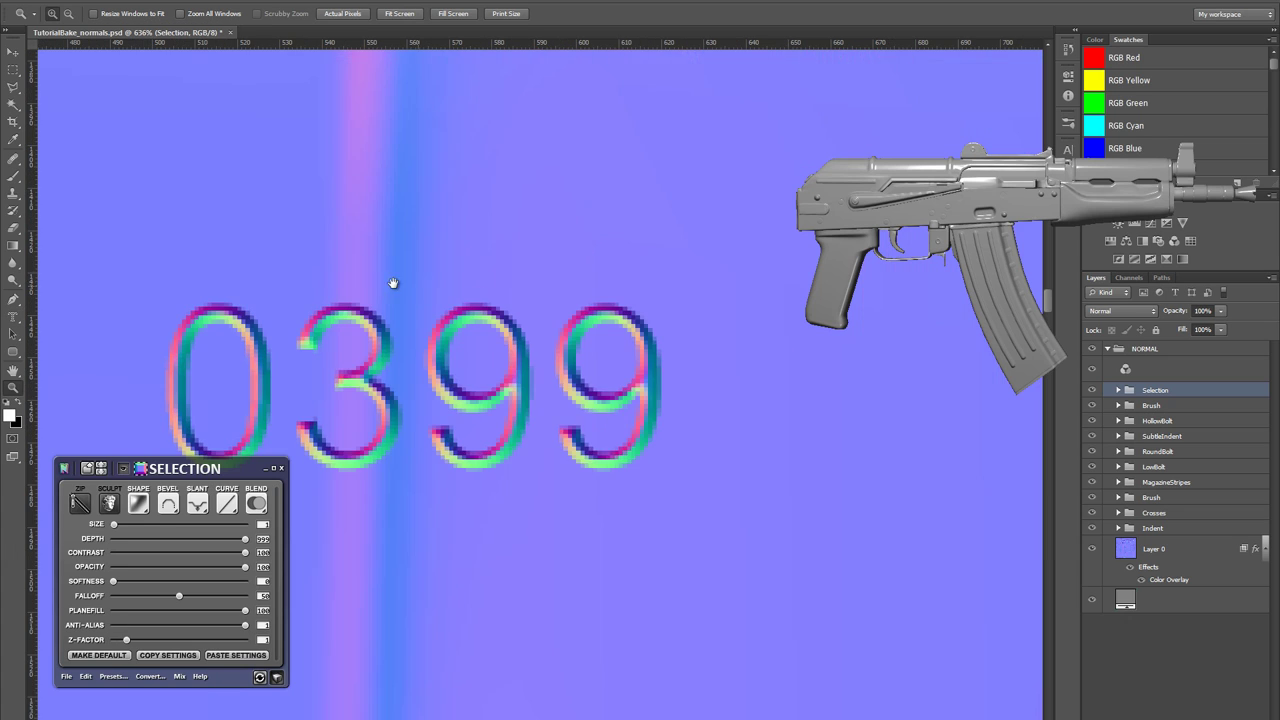
left_click_drag(393, 283, 553, 281)
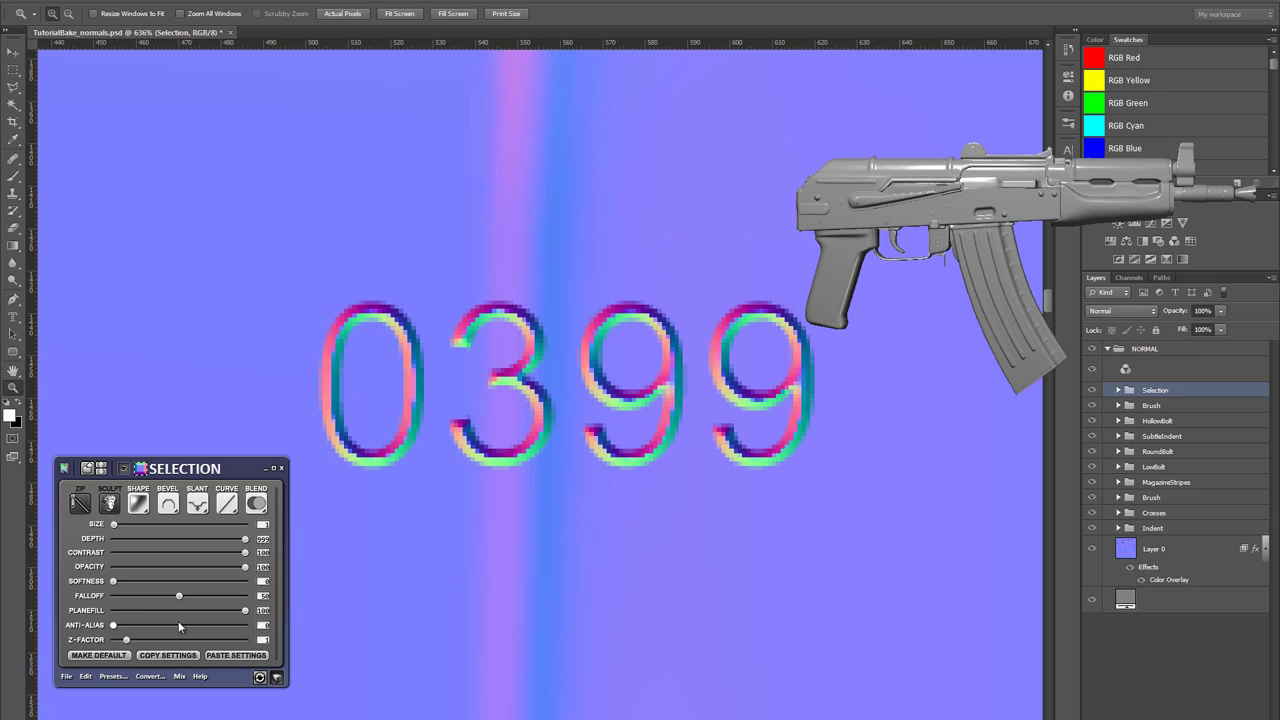
left_click(514, 347, "alt")
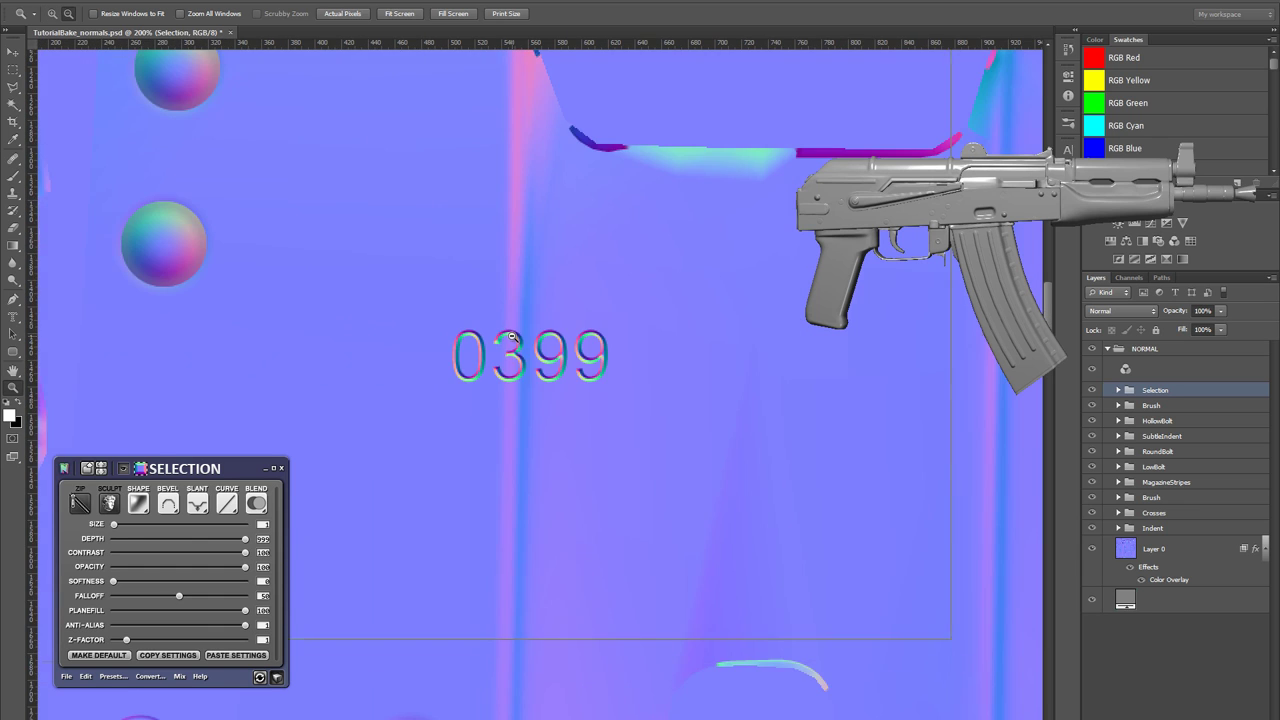
- Move the 0399 marking from the receiver side onto the long upper receiver piece, just before its sloped recess
left_click(512, 340, "alt")
left_click(515, 346, "alt")
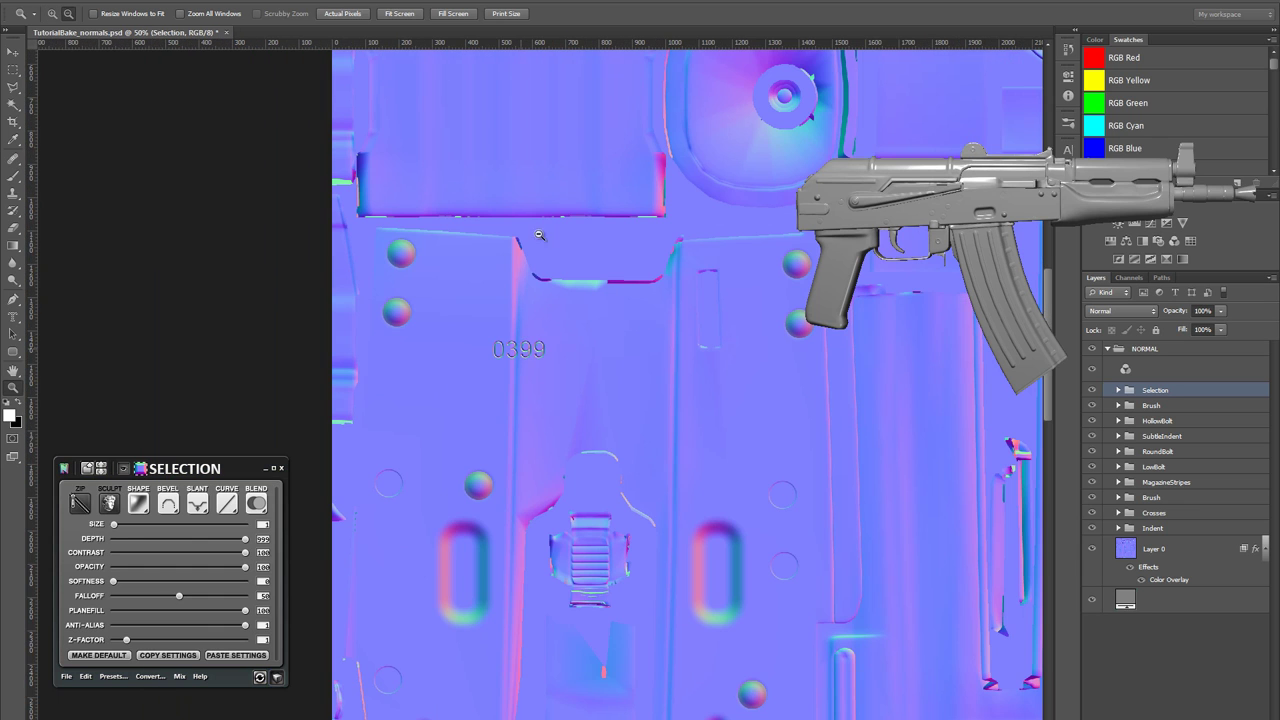
left_click_drag(562, 199, 399, 467)
key("v")
left_click_drag(356, 614, 640, 248)
key("z")
left_click_drag(640, 248, 510, 360)
key("ctrl+t")
key("Return")
- Put the Selection group into sculpt mode, with the recessed area beside the 0399 marking in view
left_click_drag(720, 400, 415, 418)
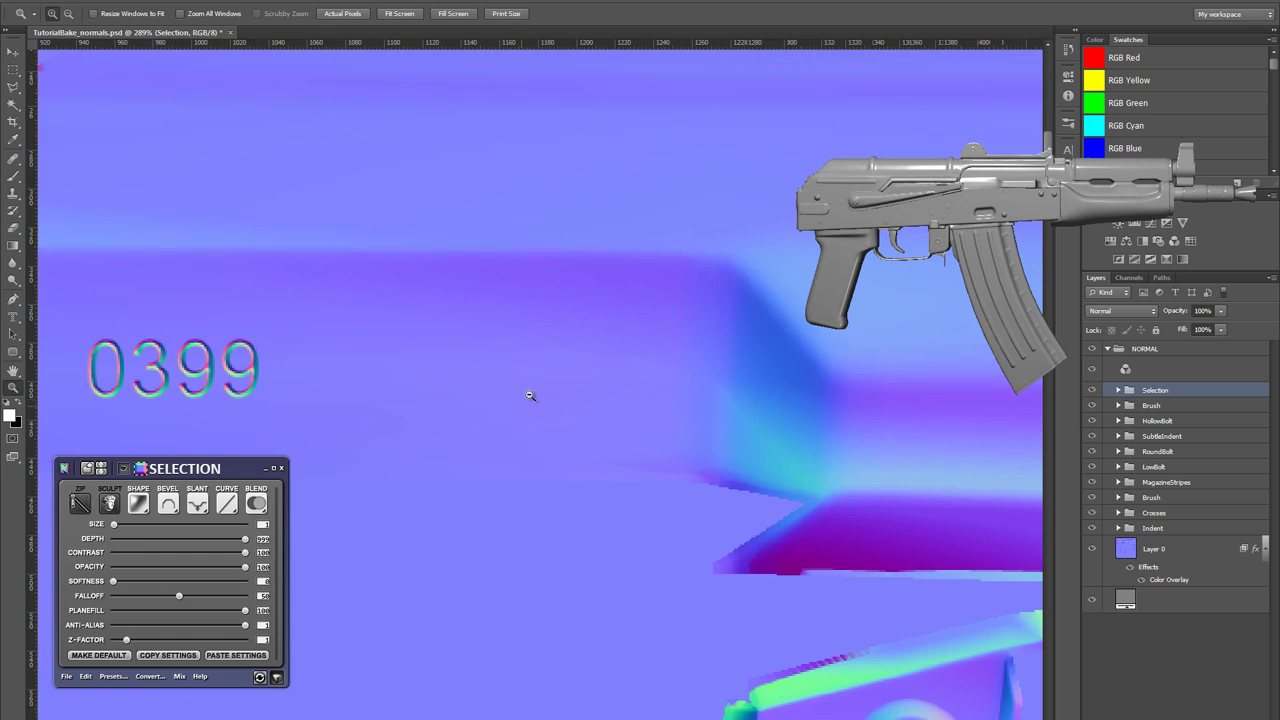
left_click(620, 411, "alt")
left_click_drag(668, 420, 388, 397)
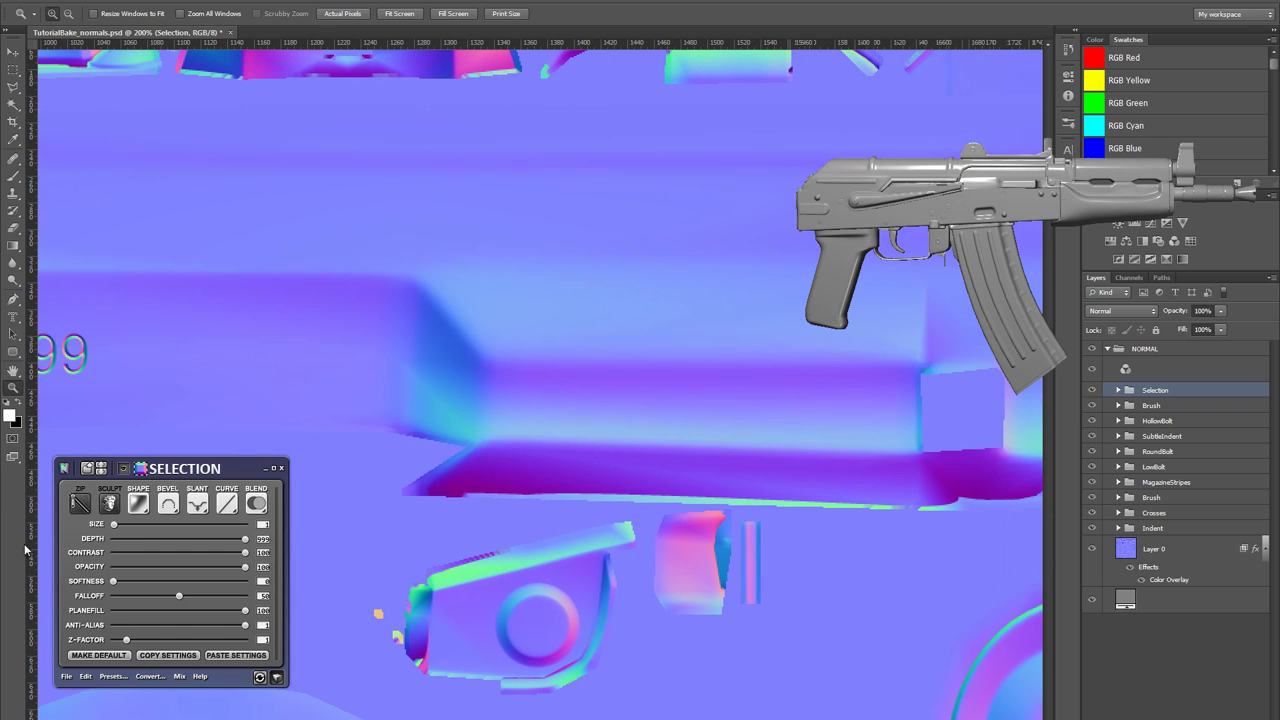
left_click(110, 503)
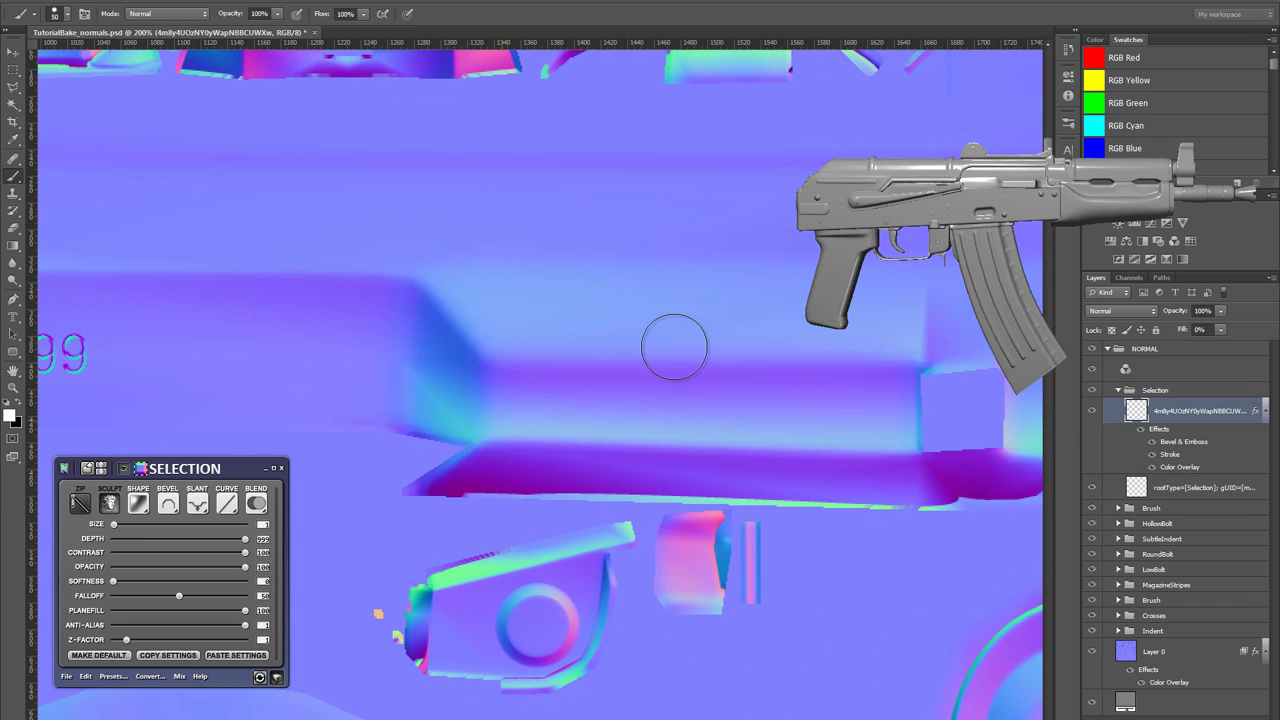
- Enter CM030.2 as a horizontal type mask on the recessed strip, following the reference photo, and commit and fill it
key("t")
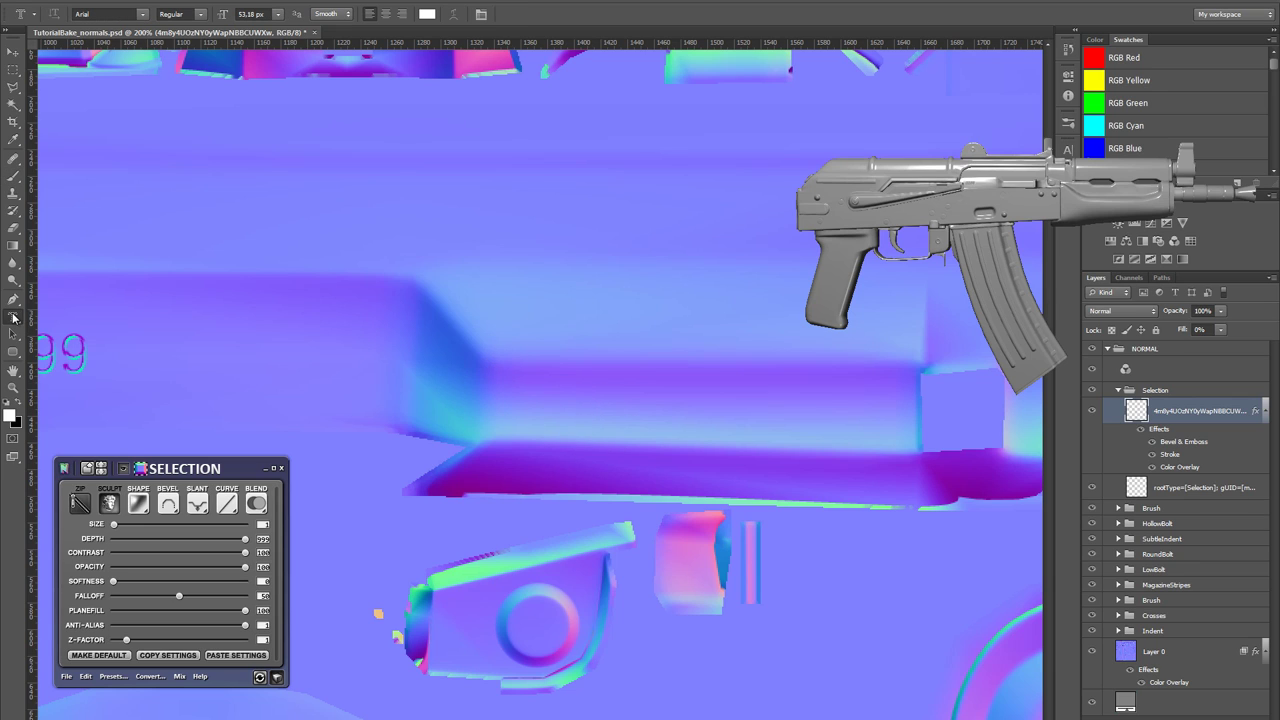
right_click(13, 317)
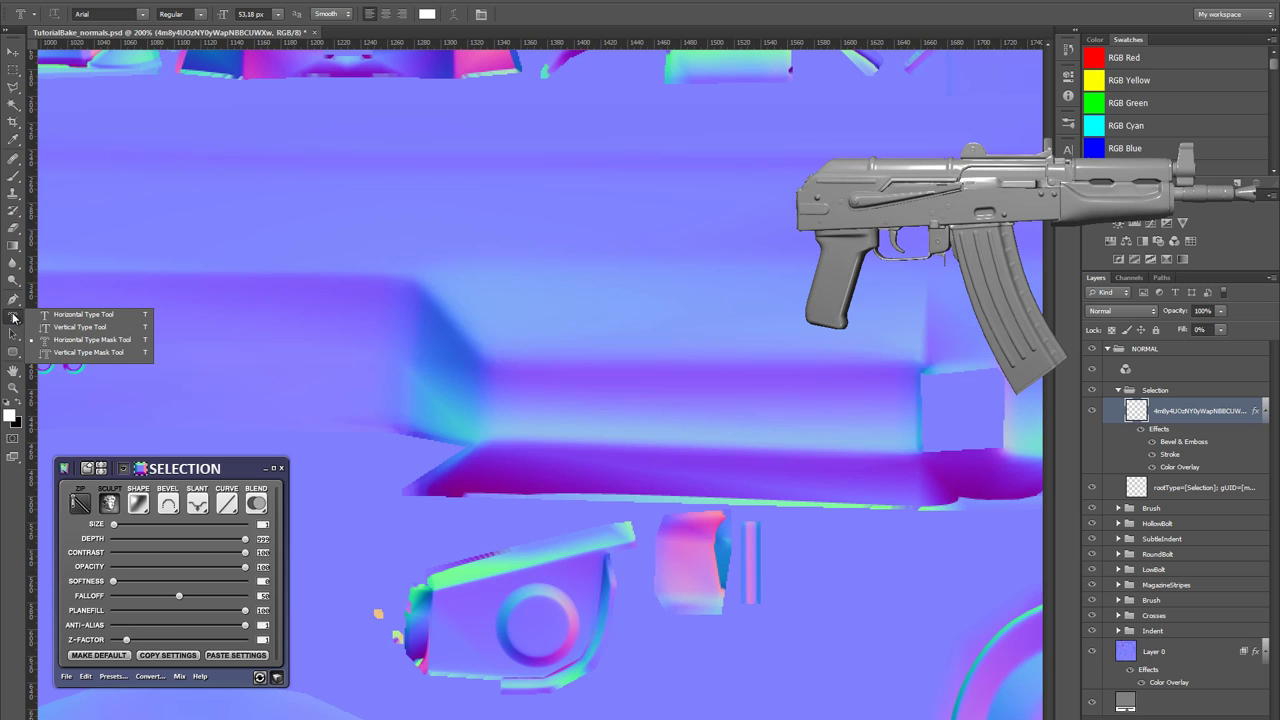
left_click(14, 318)
left_click(531, 411)
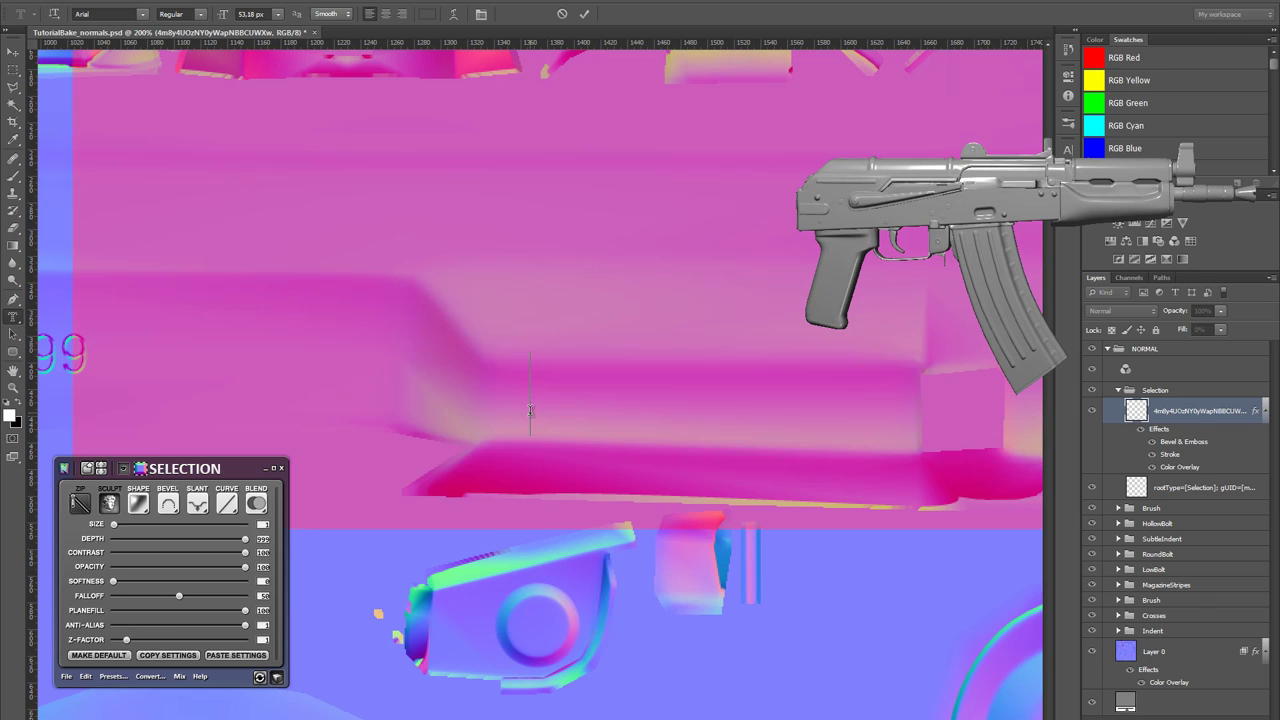
key("alt+Tab")
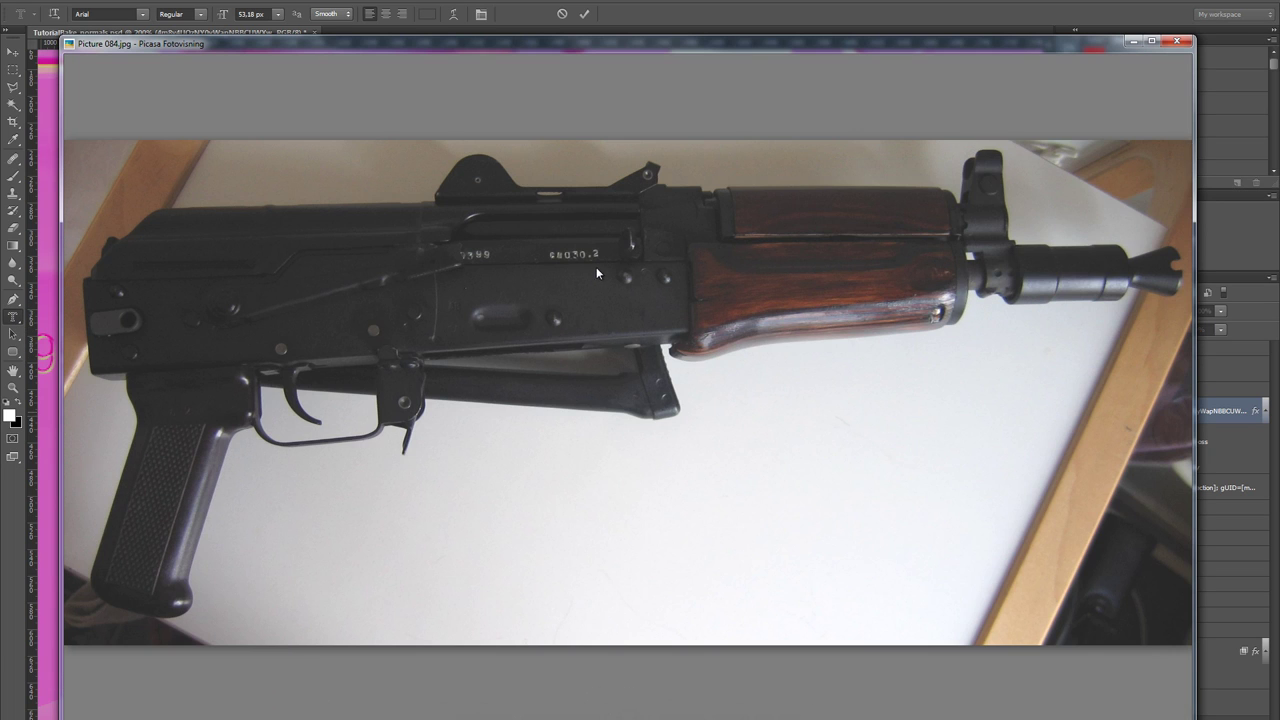
key("alt+Tab")
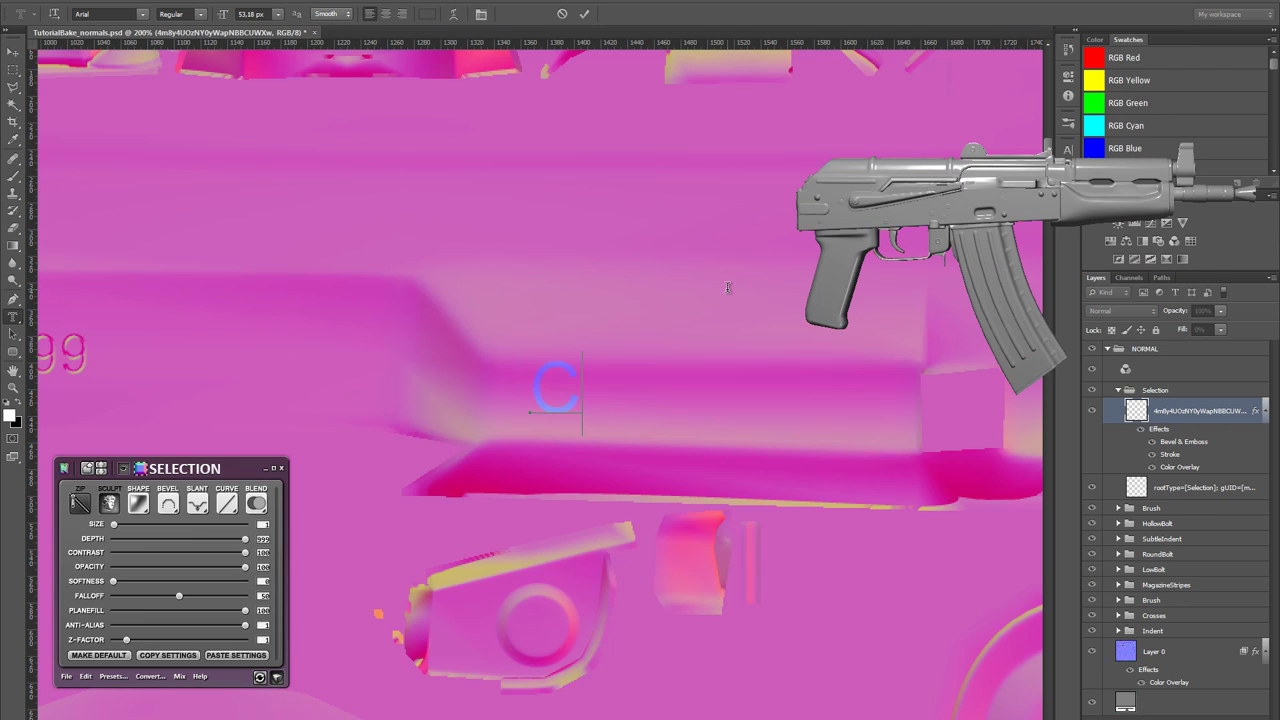
key("alt+Tab")
key("alt+Tab")
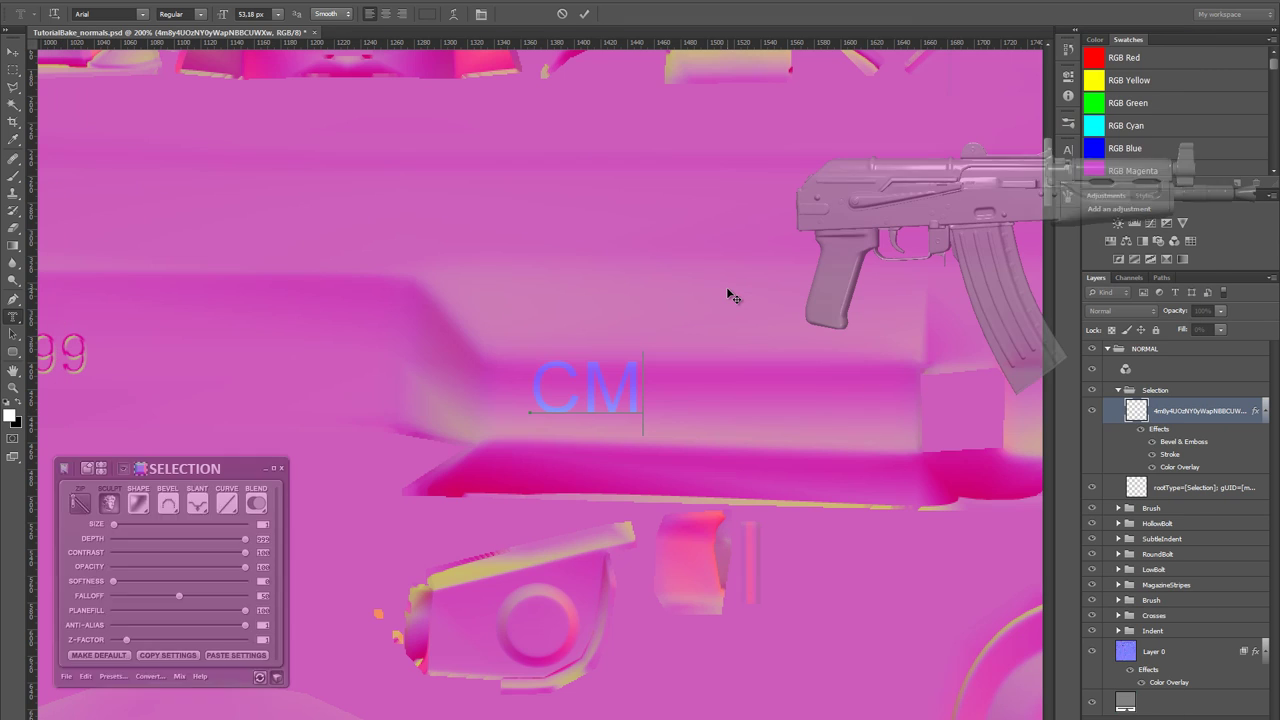
type("030.2")
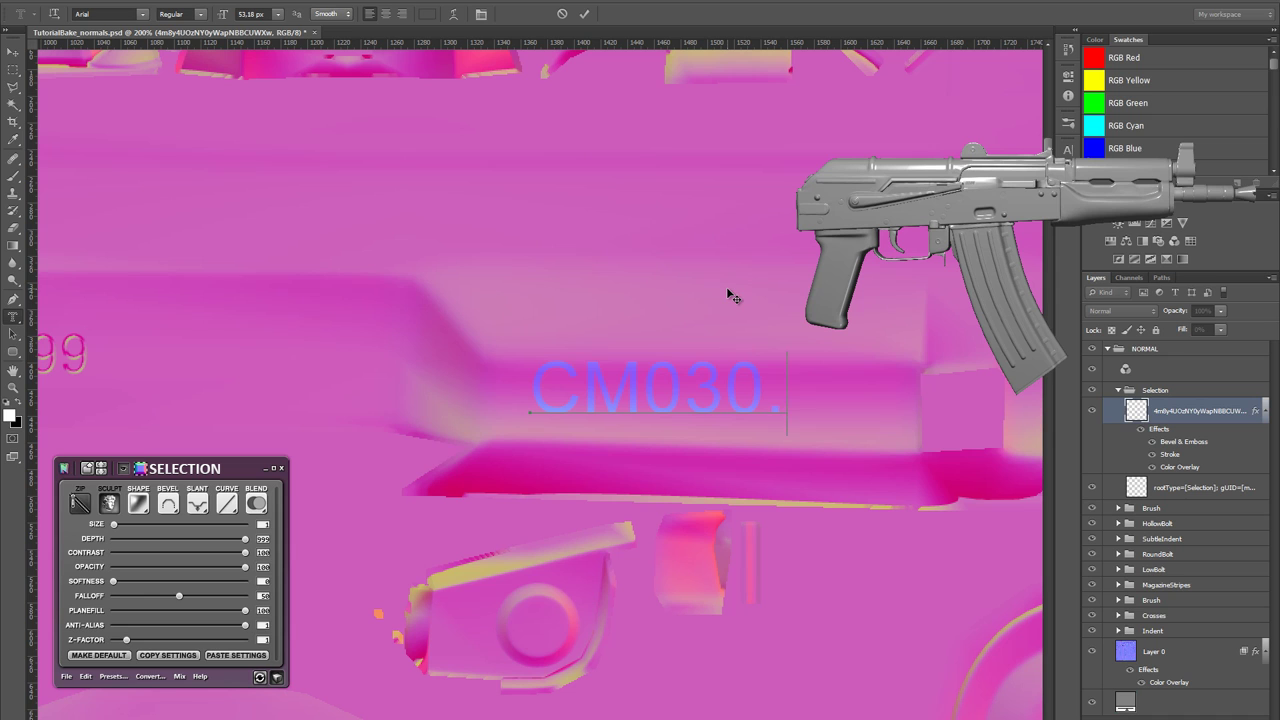
left_click(585, 15)
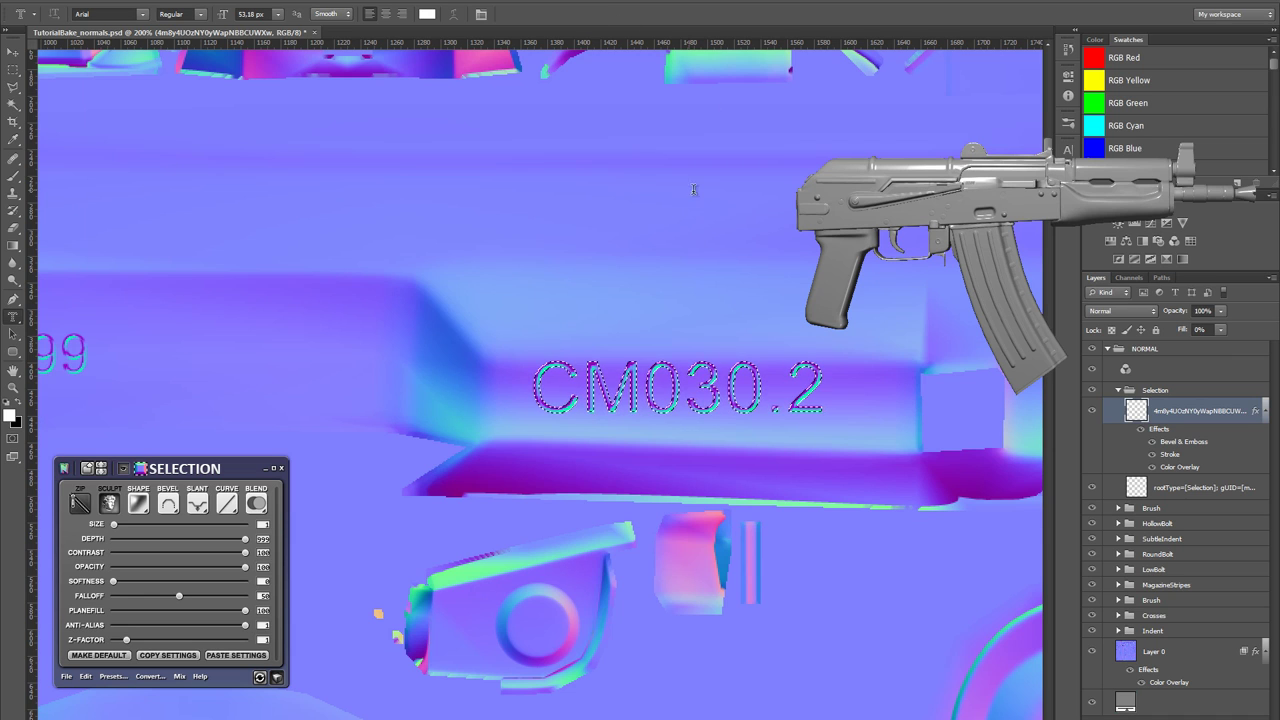
key("v")
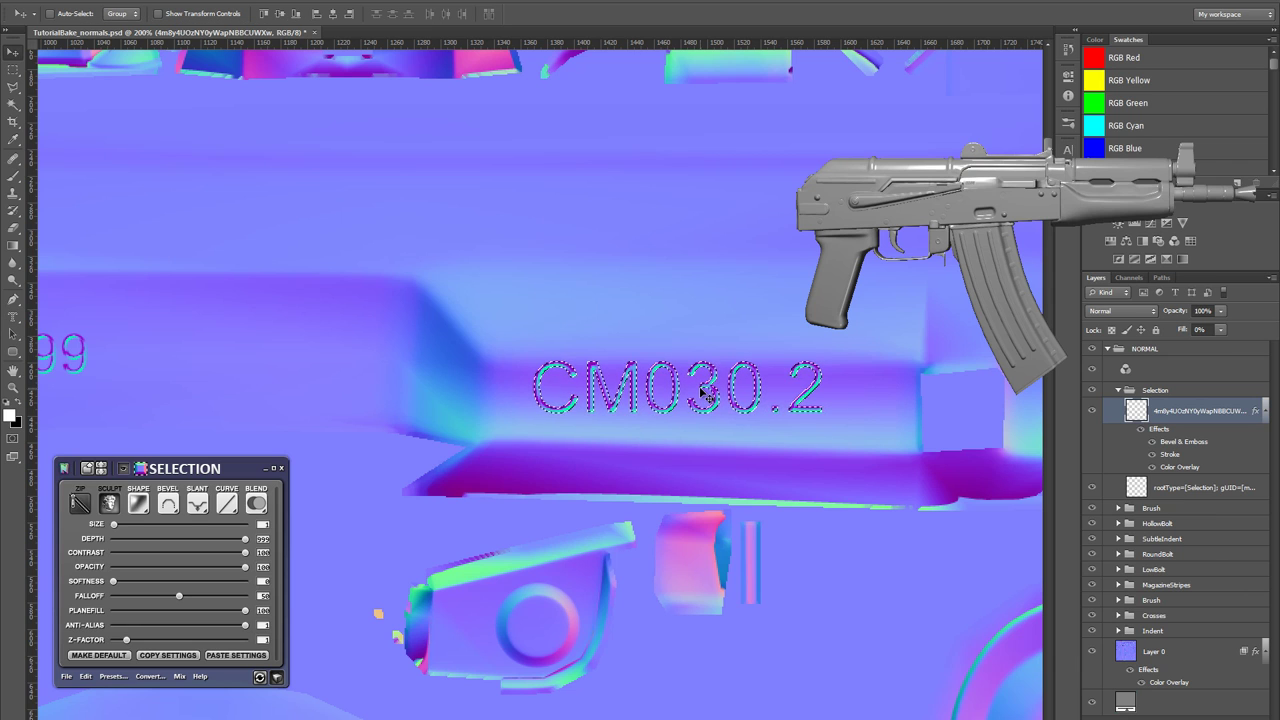
left_click_drag(703, 388, 695, 400)
key("ctrl+z")
key("ctrl+d")
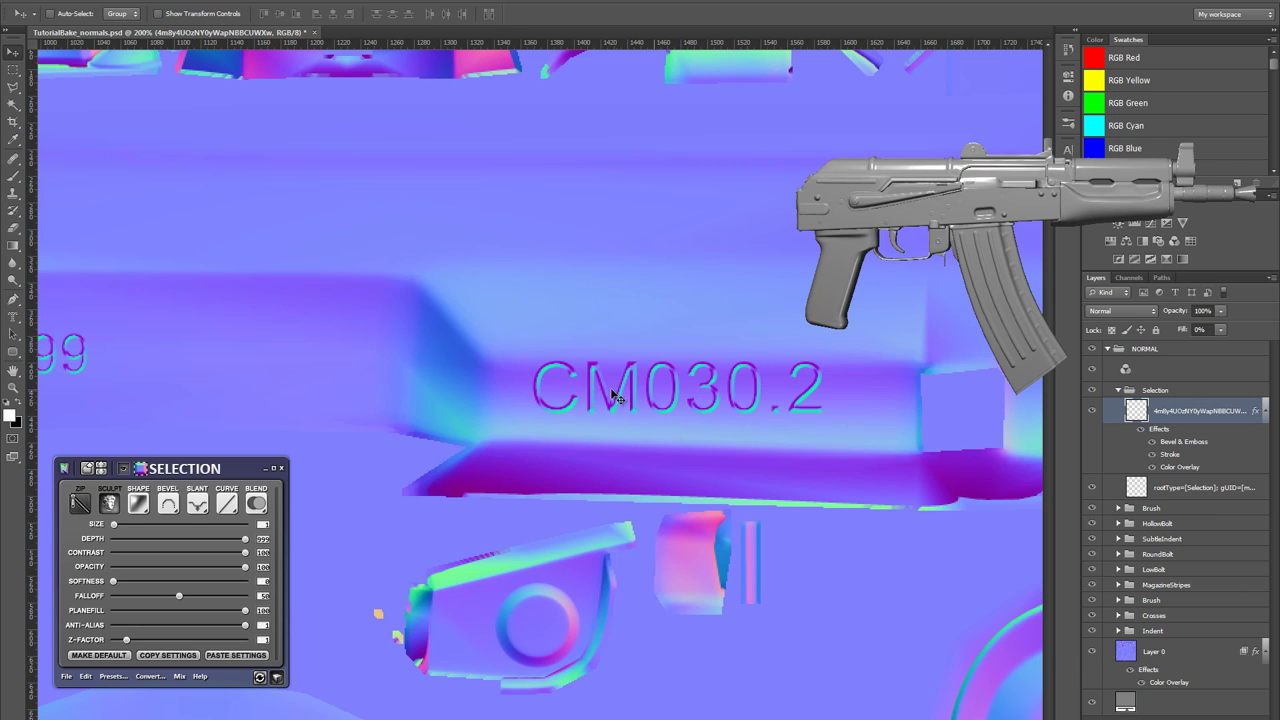
- Select the CM030.2 marking, scale it to about 77.88% by 77.5%, rotate it about 2.23° and position it on the recessed strip
key("m")
left_click_drag(522, 327, 903, 486)
key("v")
left_click_drag(680, 402, 672, 410)
key("ctrl+t")
left_click_drag(810, 376, 782, 417)
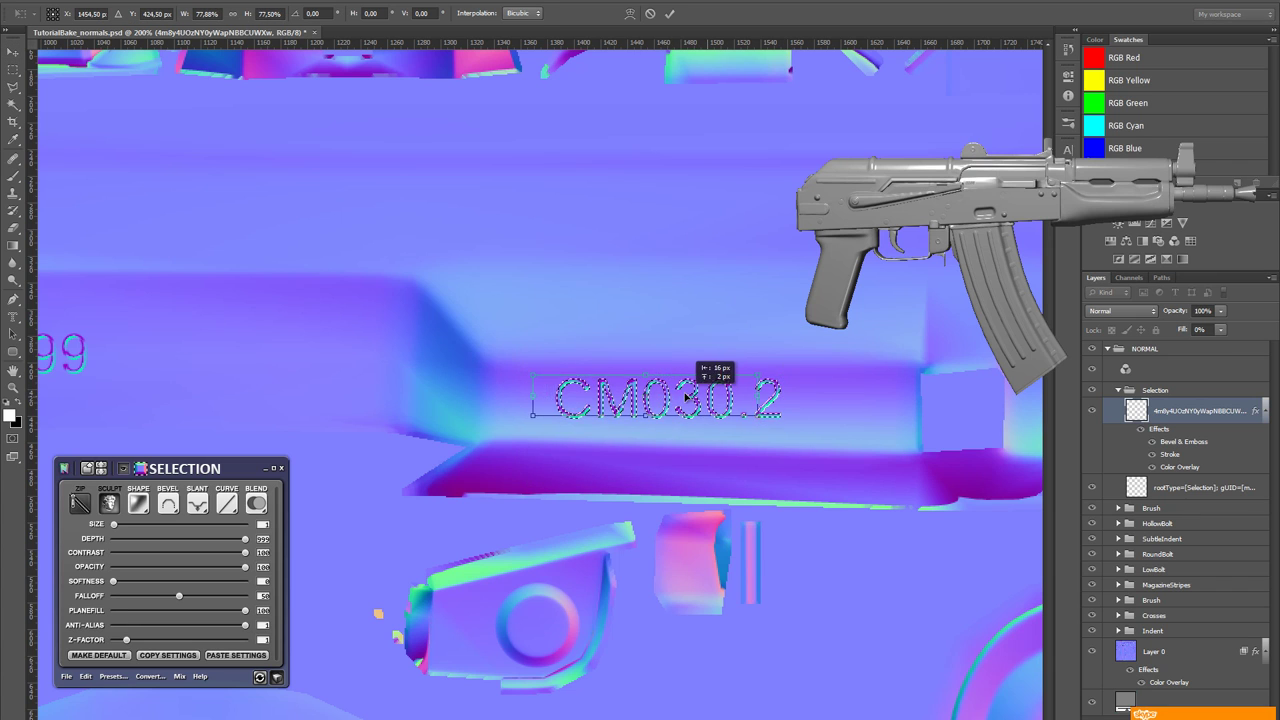
left_click_drag(686, 397, 670, 398)
left_click_drag(790, 434, 790, 435)
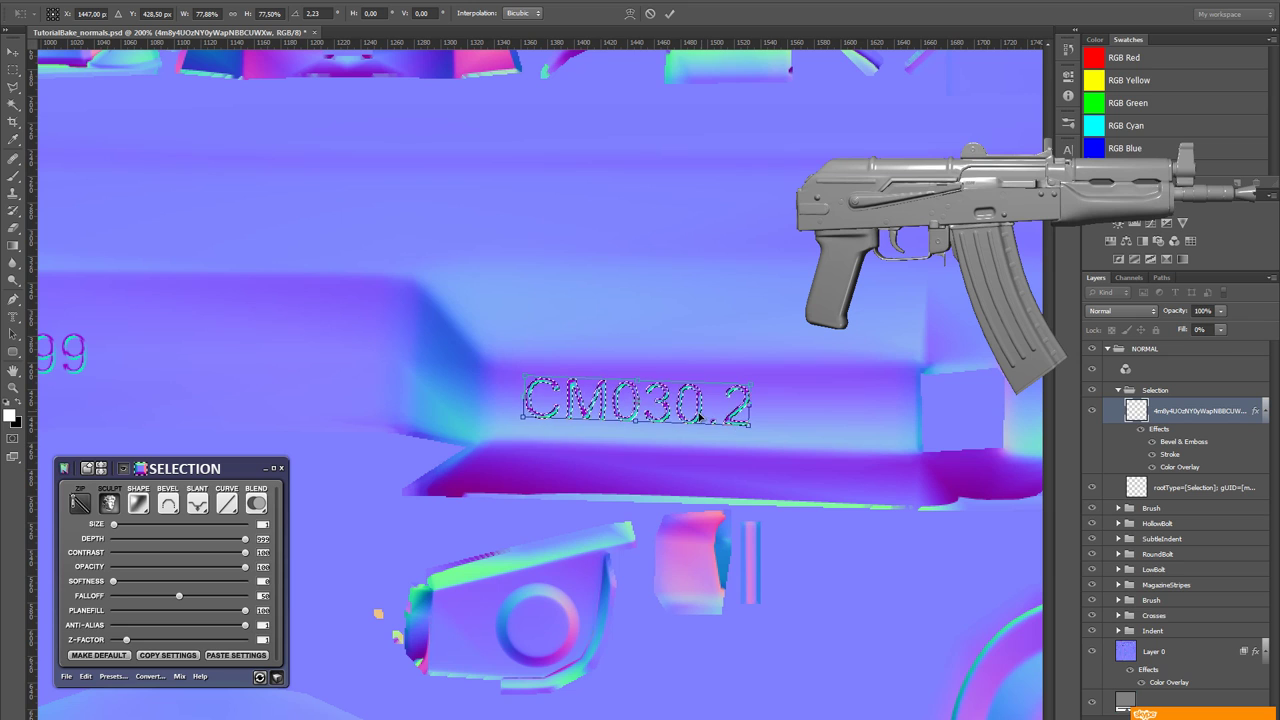
left_click_drag(699, 416, 702, 420)
key("Return")
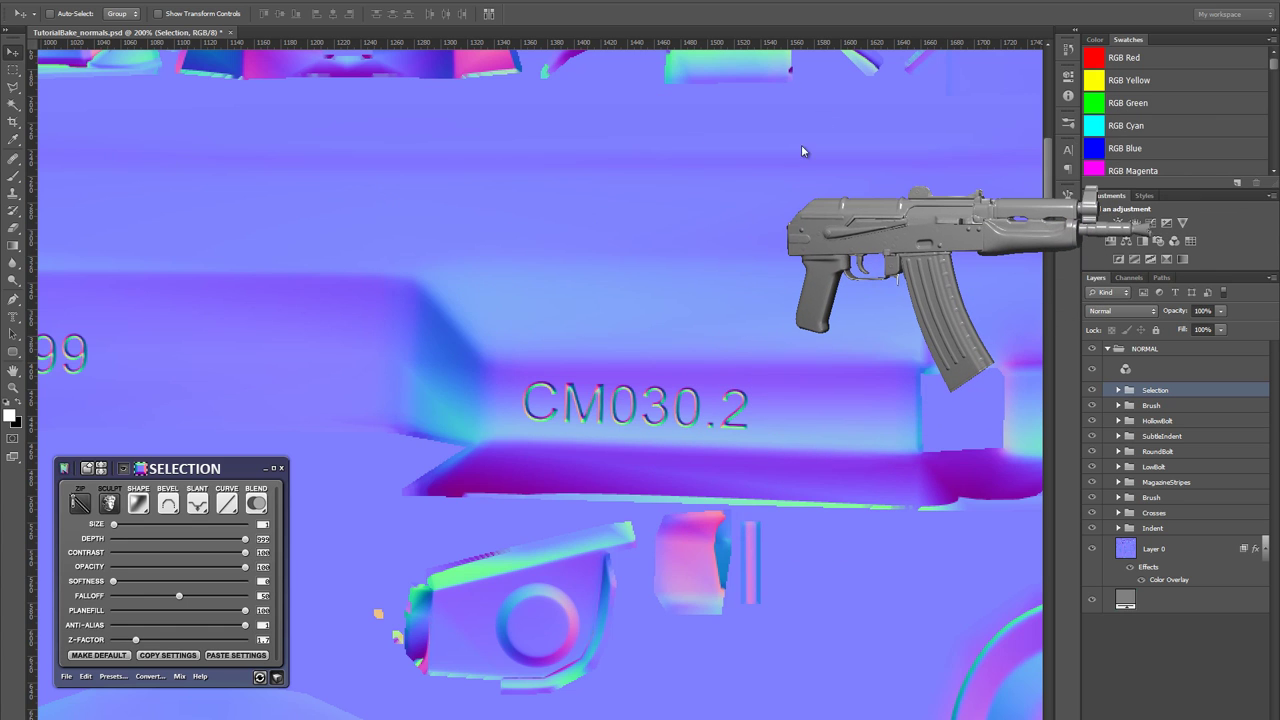
- In sculpt mode, shrink the CM030.2 marking further, center it within the recessed strip's height, and leave sculpt mode
left_click(112, 501)
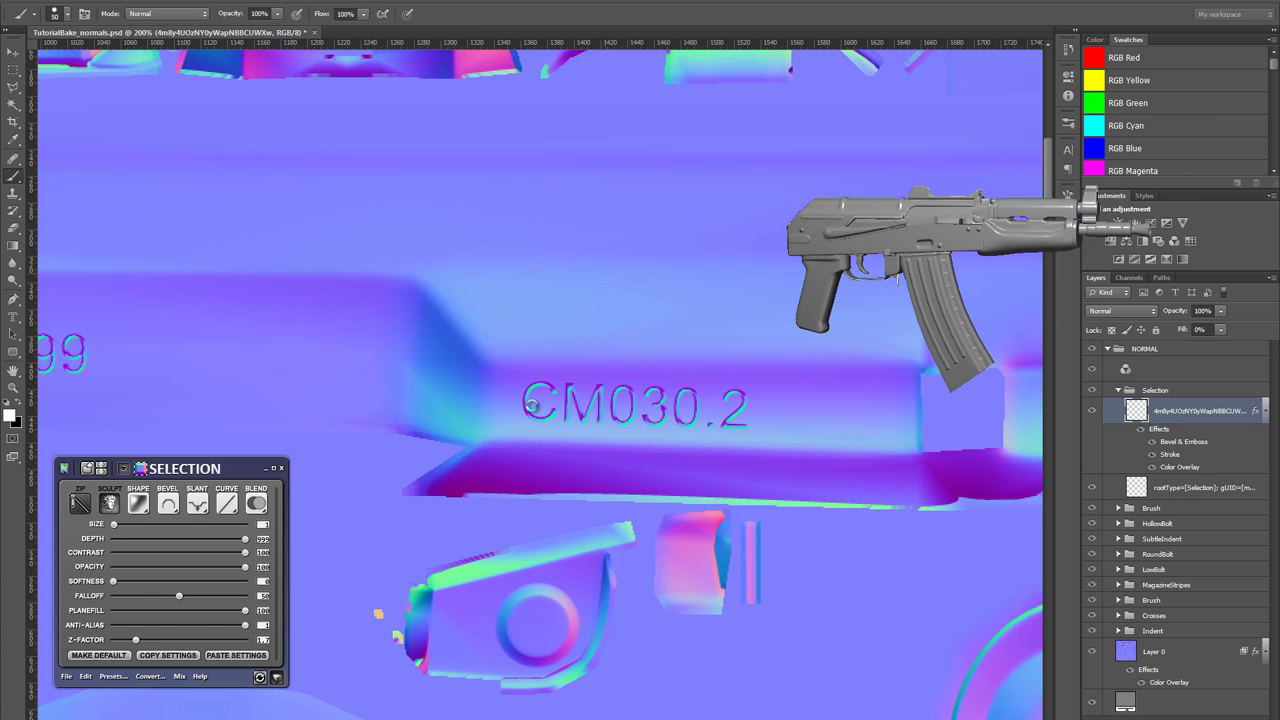
key("ctrl+t")
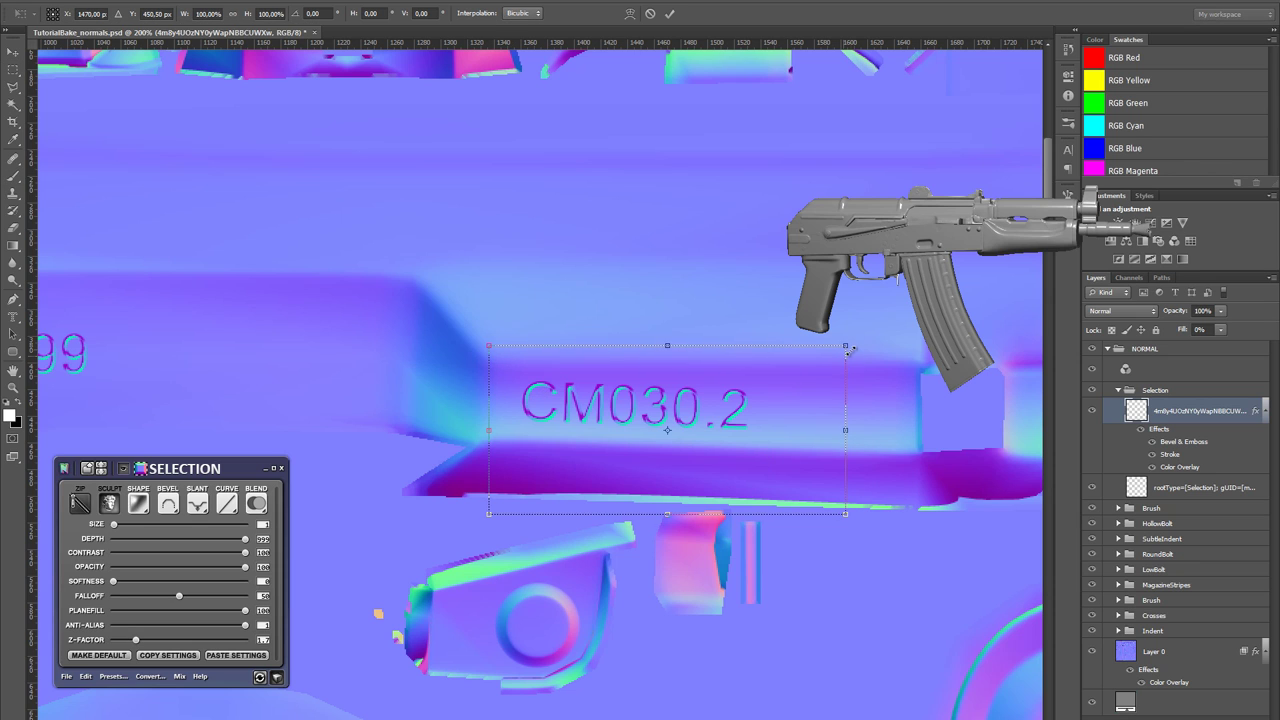
left_click_drag(852, 348, 811, 375)
left_click_drag(719, 431, 697, 427)
key("Return")
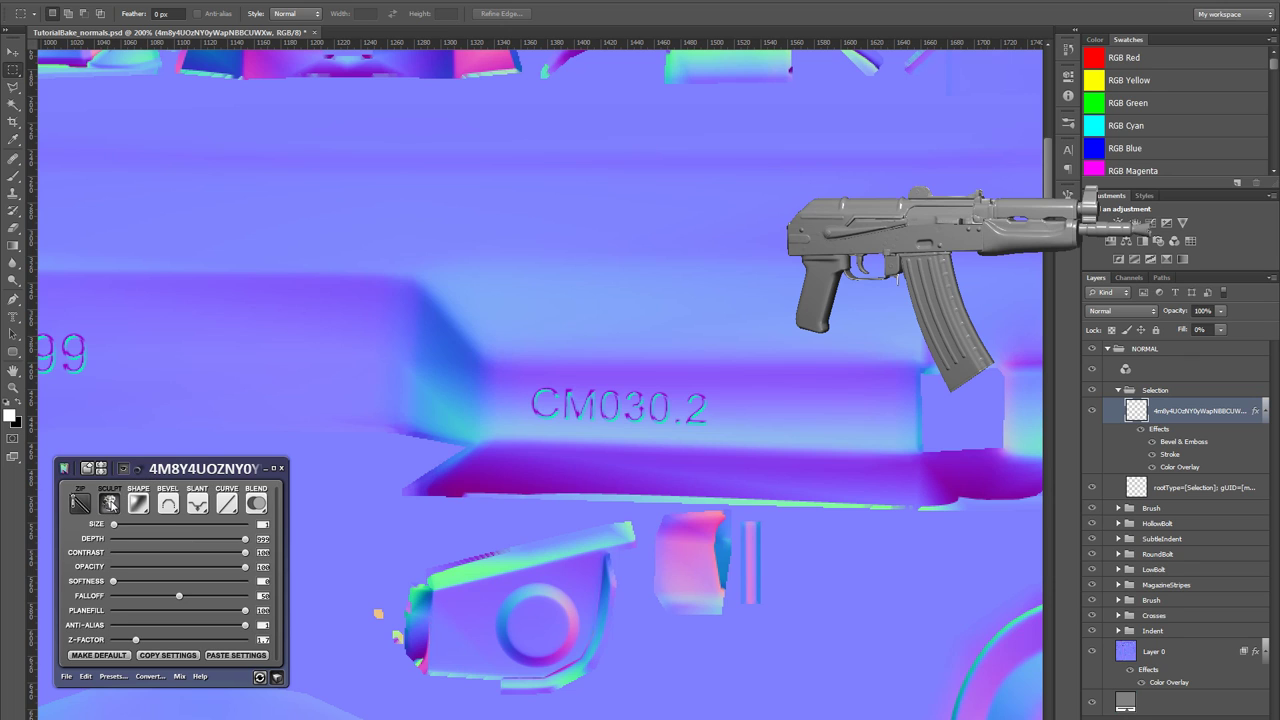
left_click(112, 505)
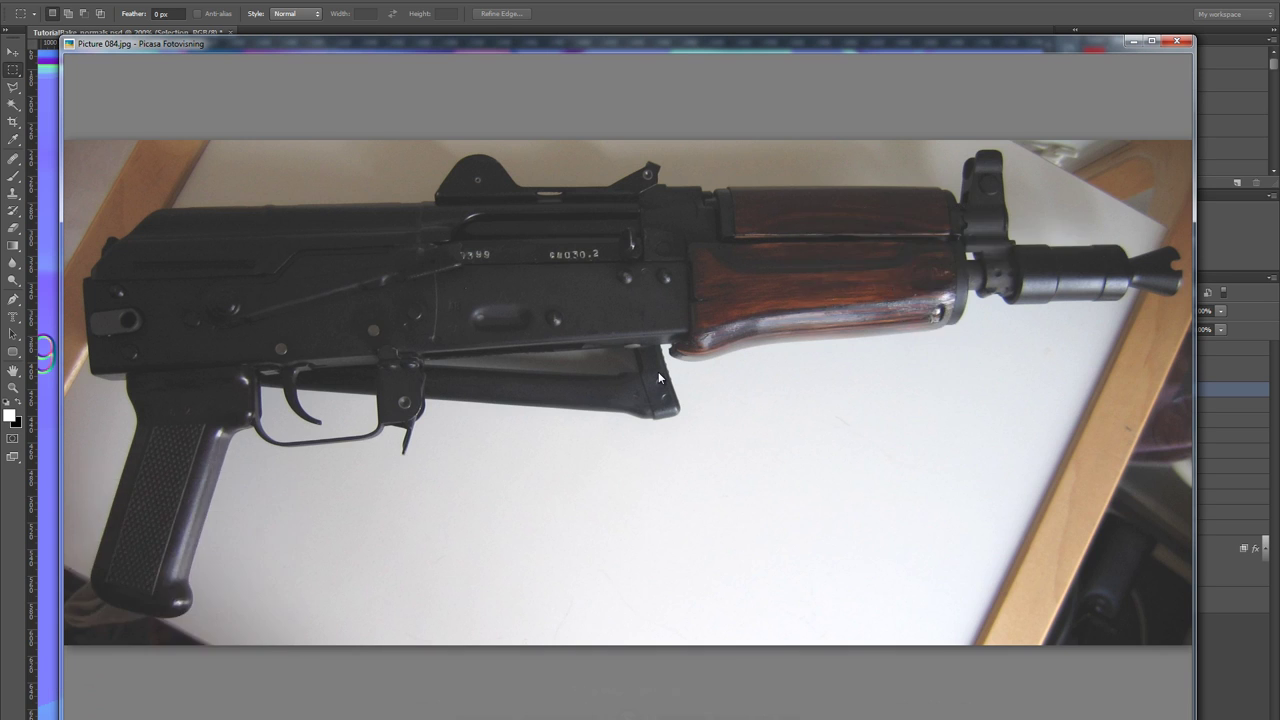
- Browse the rifle reference photos back to the full left-side view in Photo 017.jpg, examining them for further markings
key("Right")
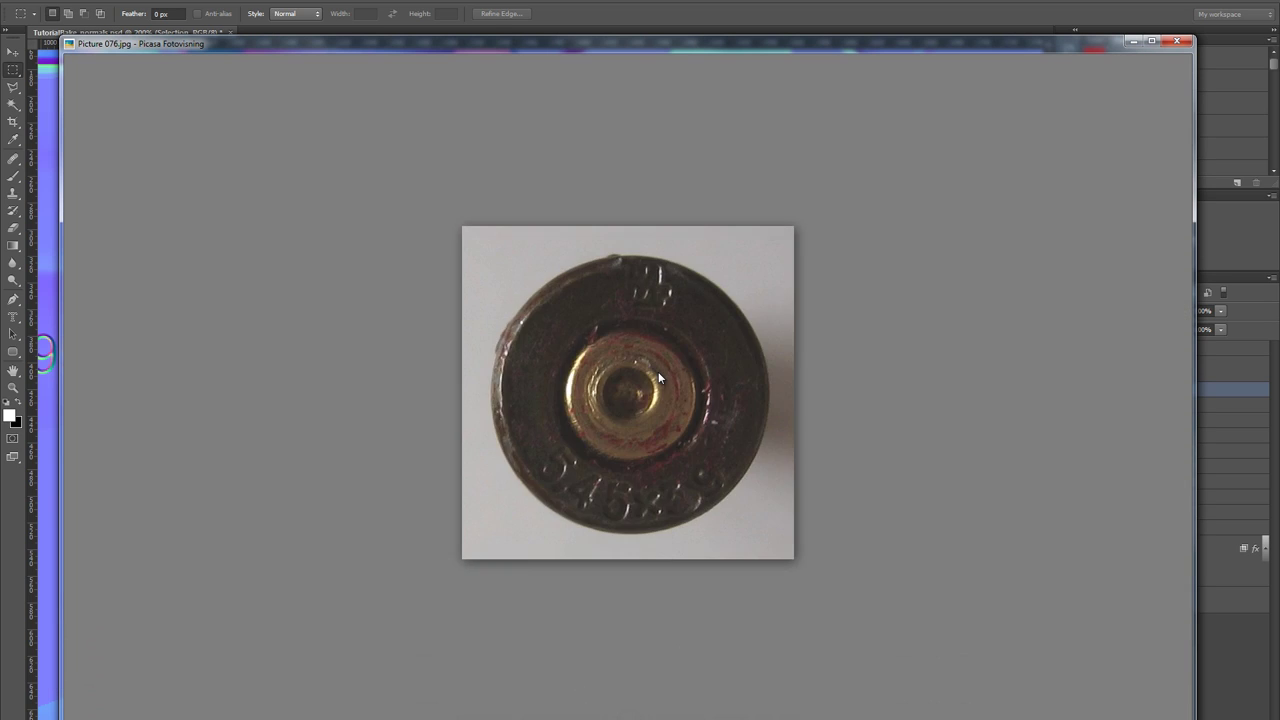
key("Right")
key("Right")
key("Right")
key("Left")
key("Left")
key("Left")
key("Left")
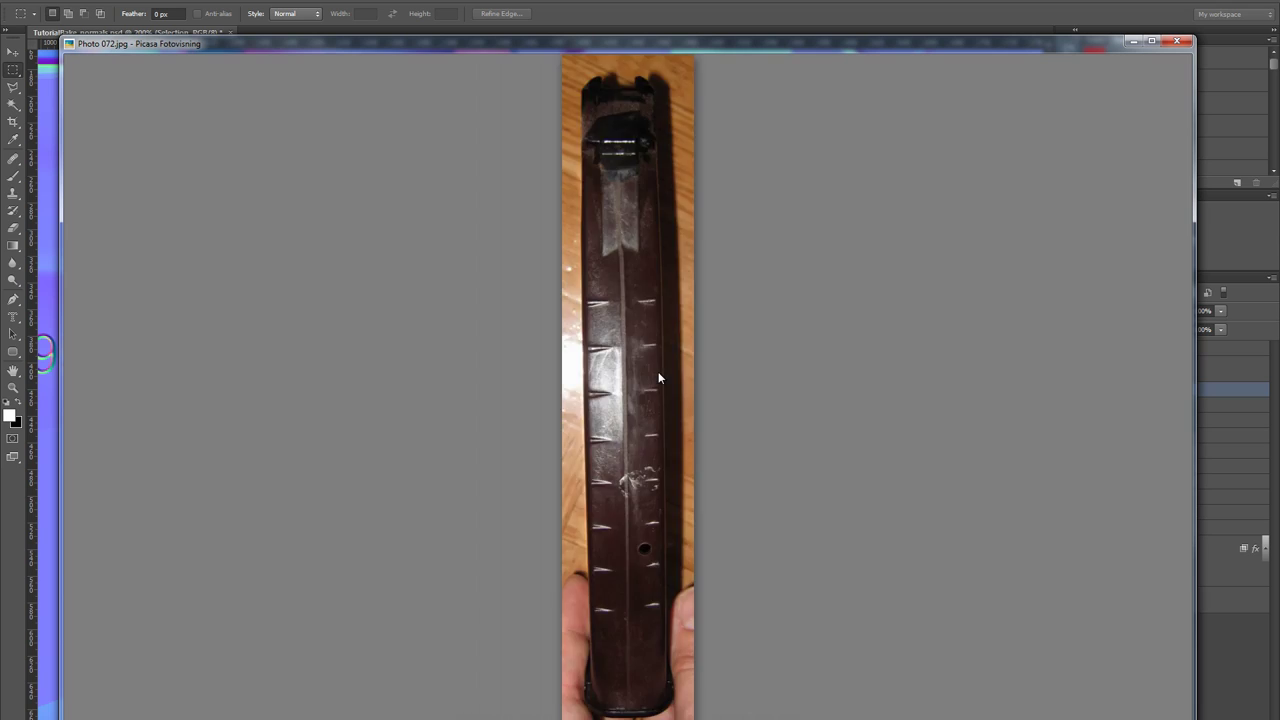
key("Left")
key("Left")
key("Left")
key("Left")
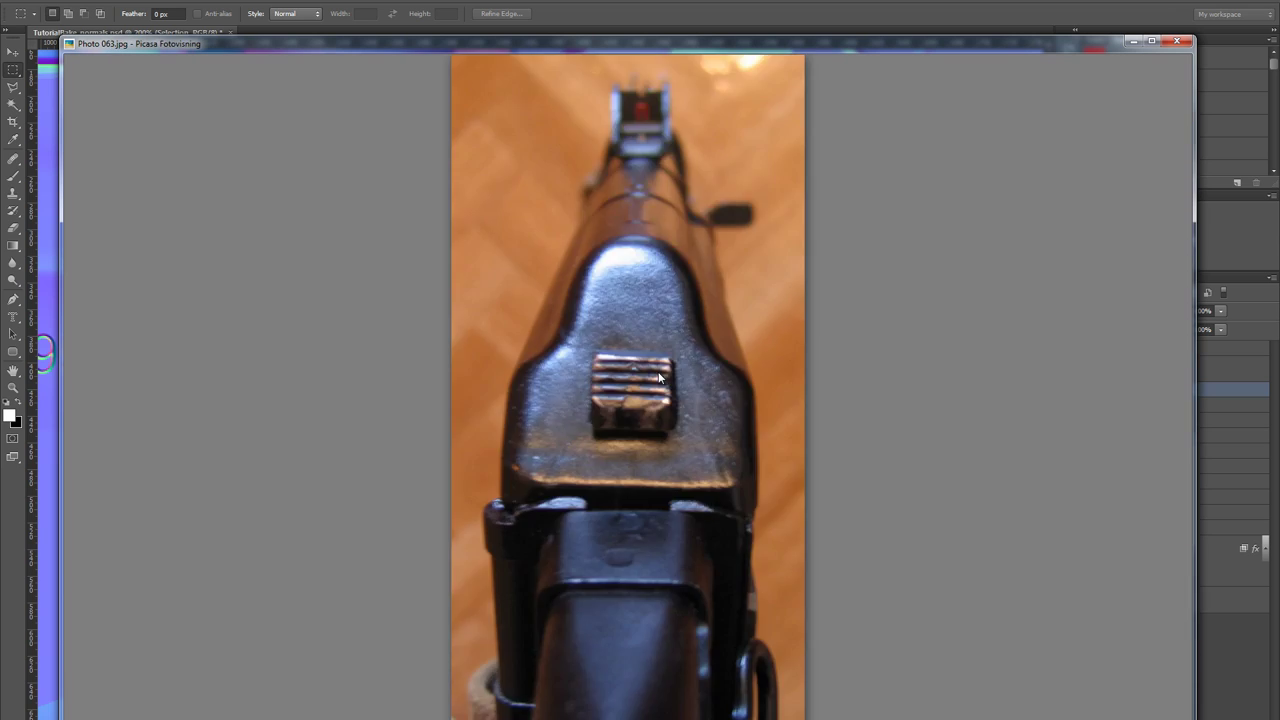
key("Left")
key("Left")
key("Left")
key("Left")
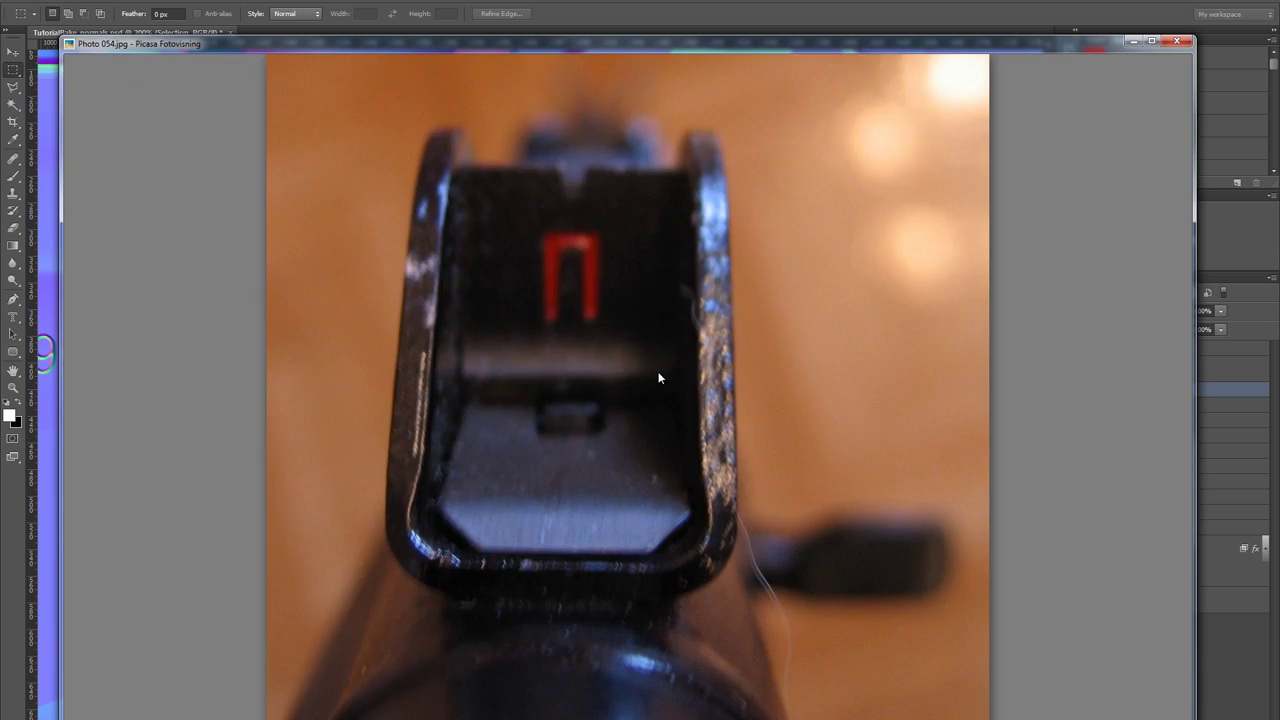
key("Left")
key("Left")
key("Left")
key("Left")
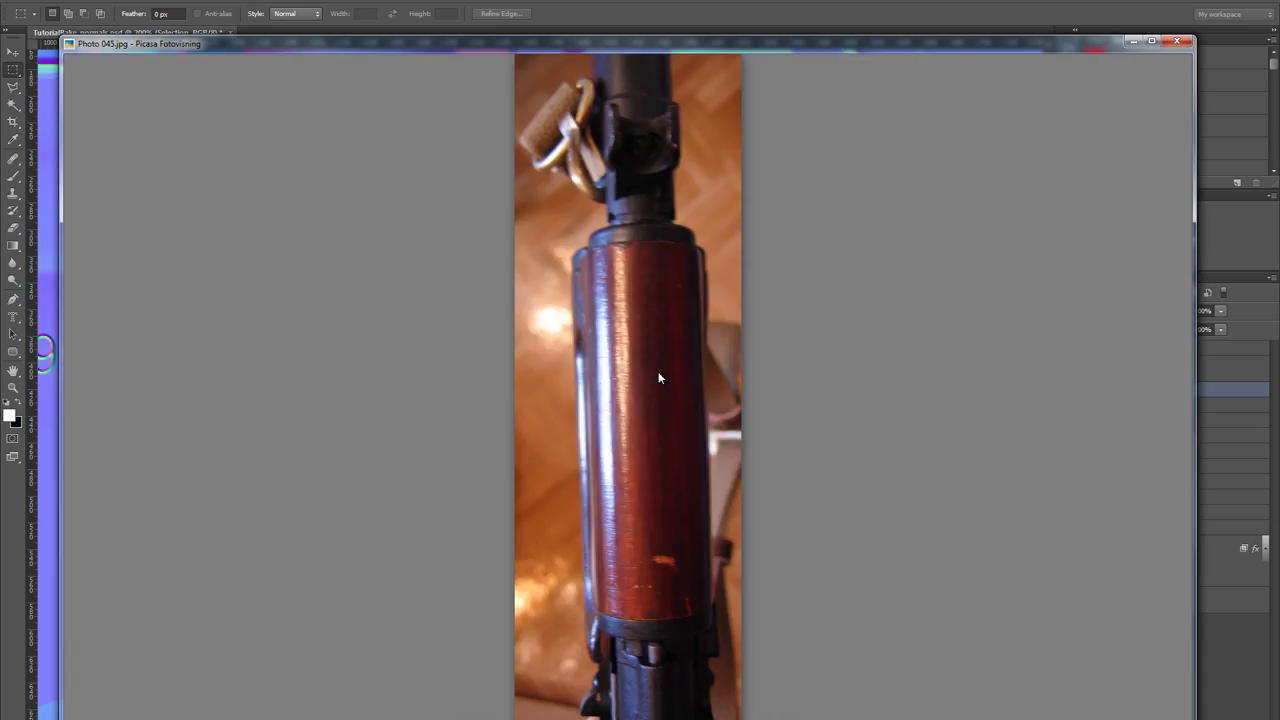
key("Left")
key("Left")
key("Left")
key("Left")
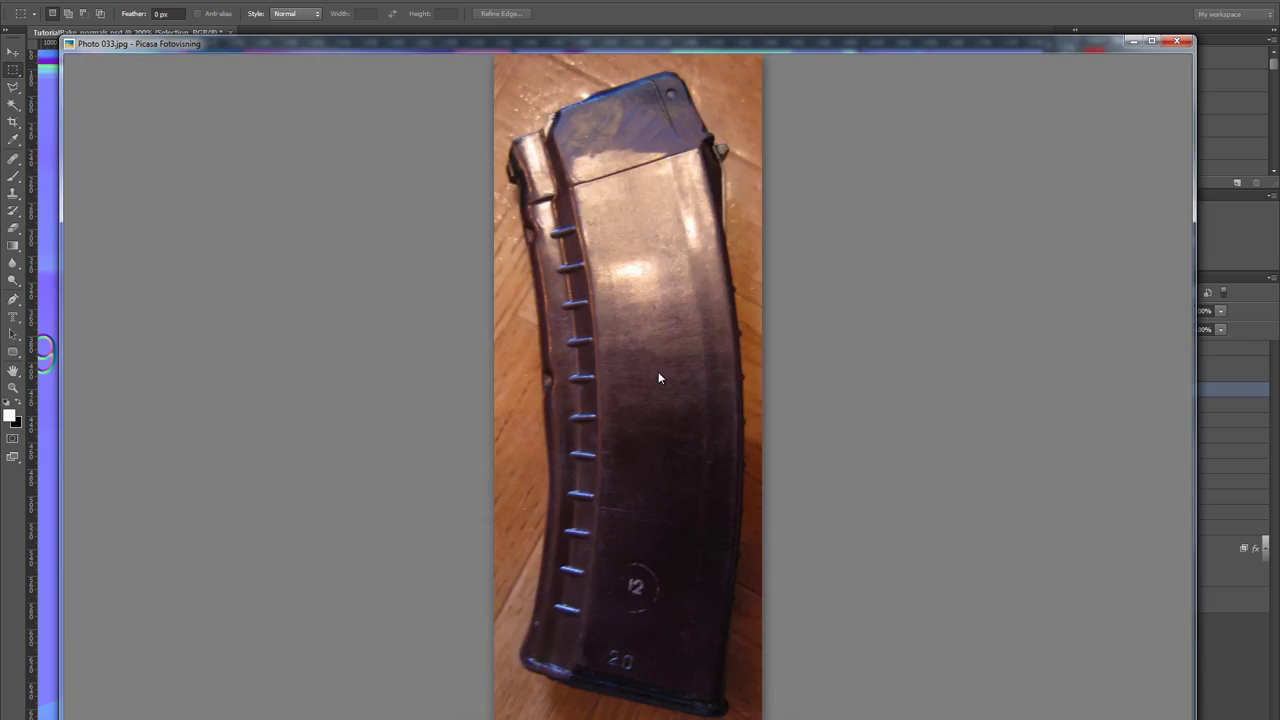
key("Left")
key("Left")
key("Left")
key("Left")
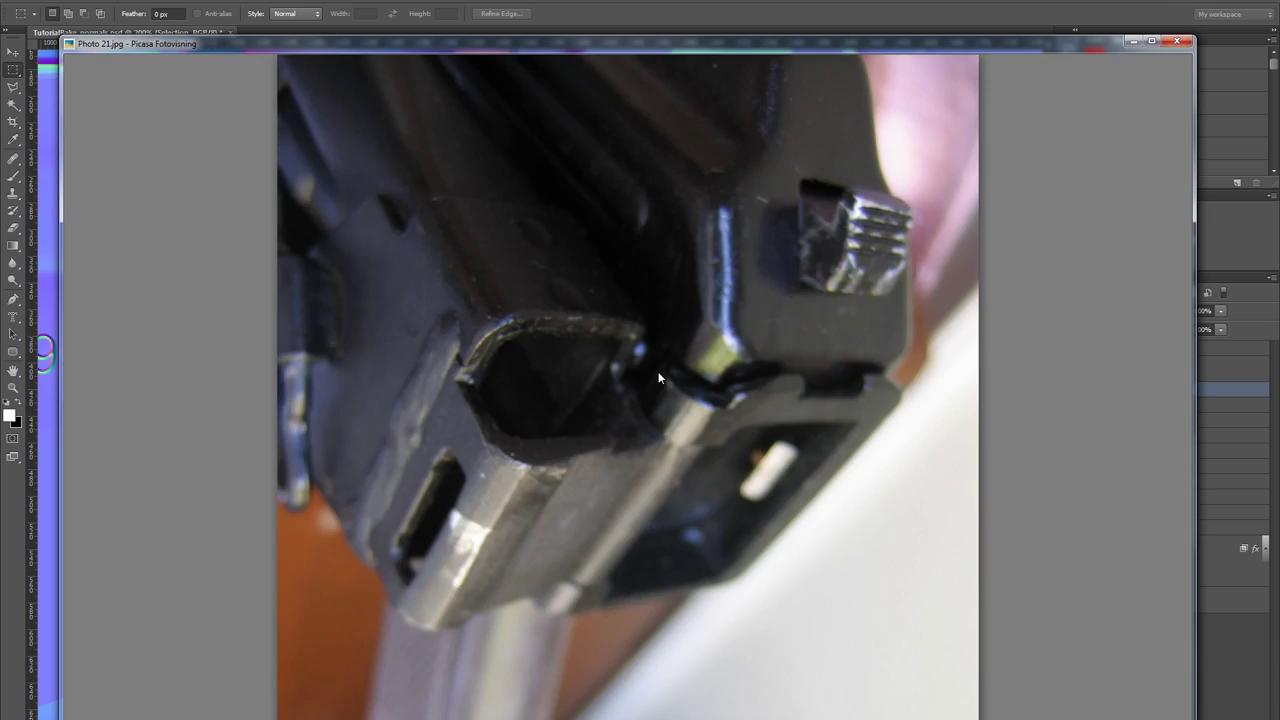
key("Left")
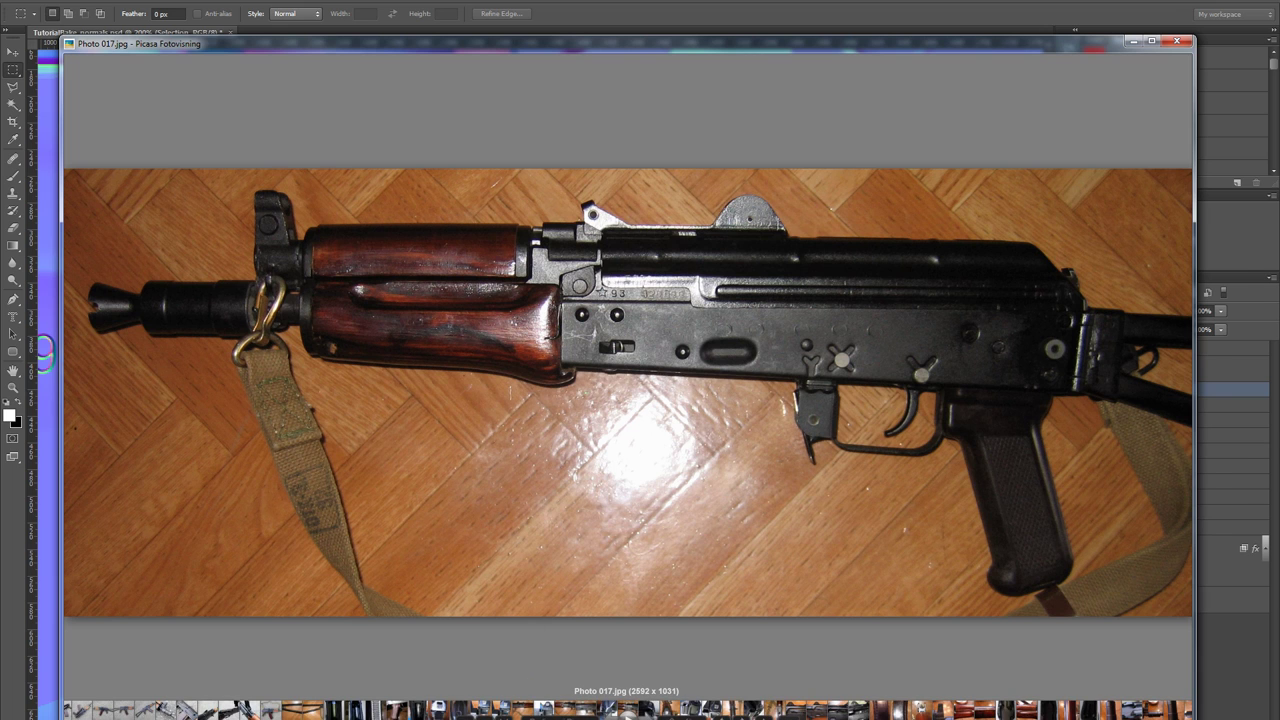
left_click(565, 717)
- Enter 93, a wide gap and a serial number as a type mask near the receiver side, commit the selection and activate the upper Brush group
key("z")
left_click(547, 406, "alt")
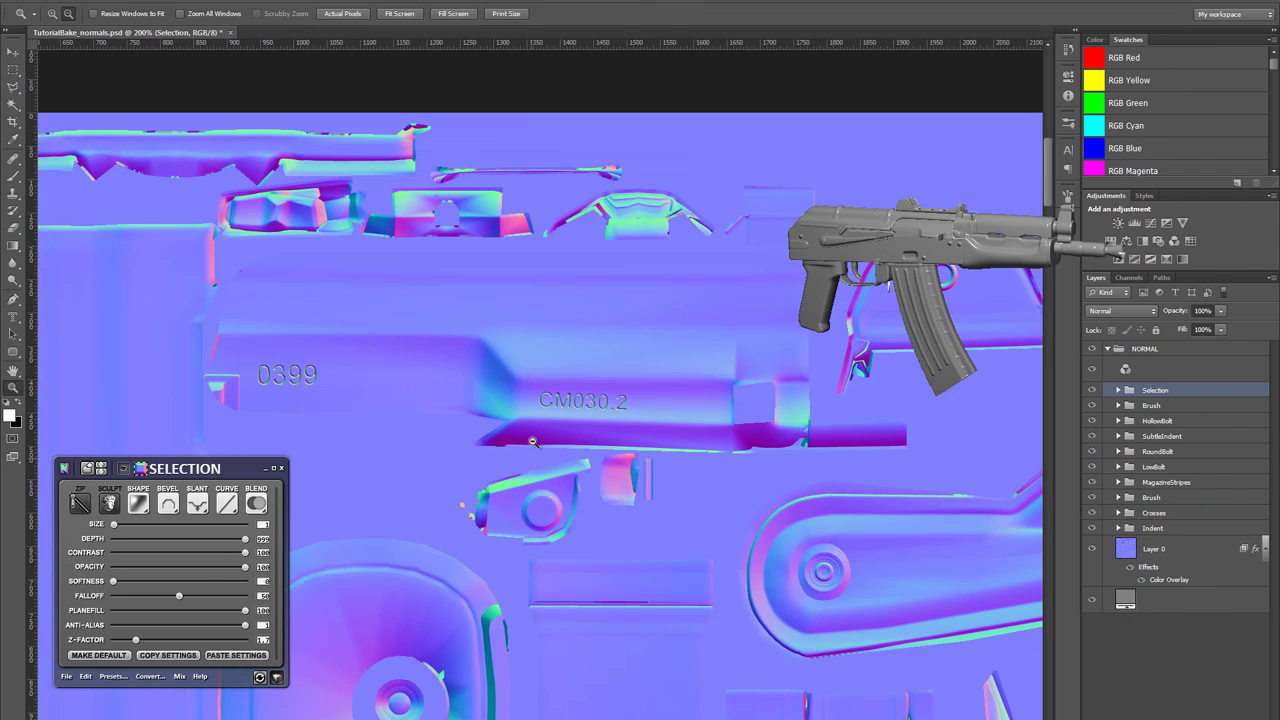
left_click(532, 441, "alt")
left_click(532, 441, "alt")
left_click_drag(481, 434, 682, 229)
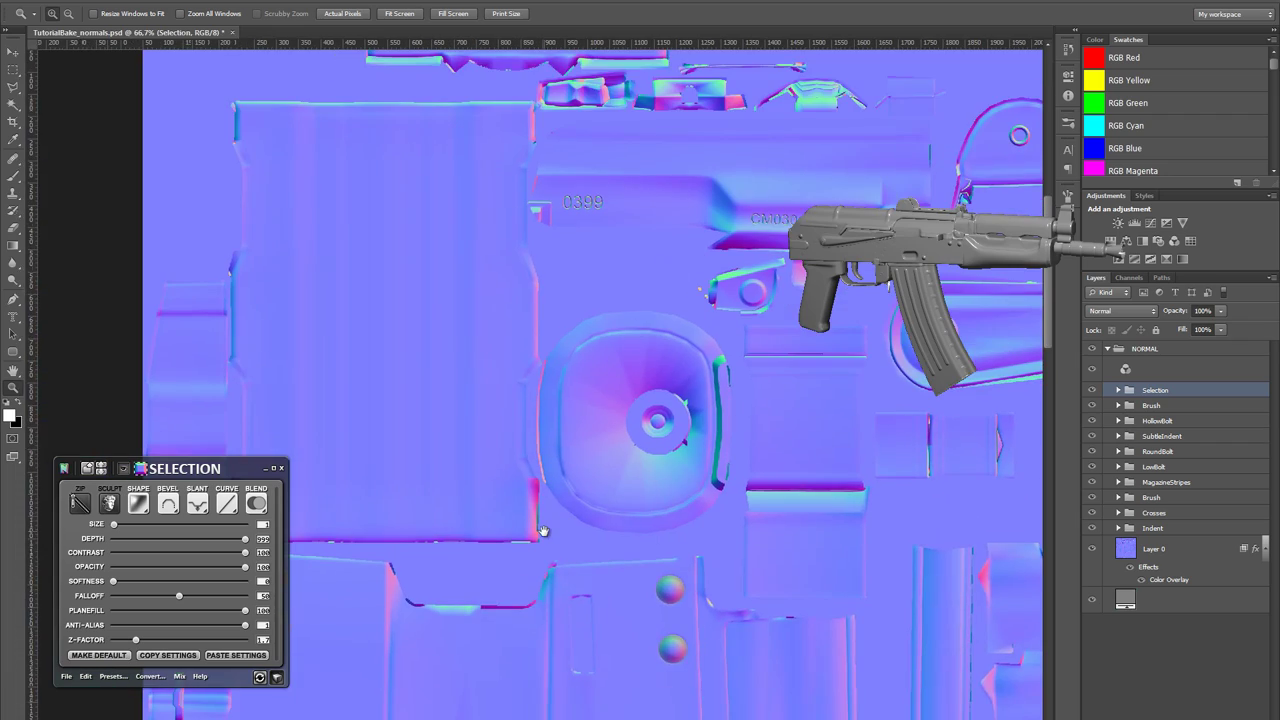
left_click_drag(544, 531, 620, 233)
left_click_drag(551, 503, 553, 95)
left_click_drag(537, 337, 511, 483)
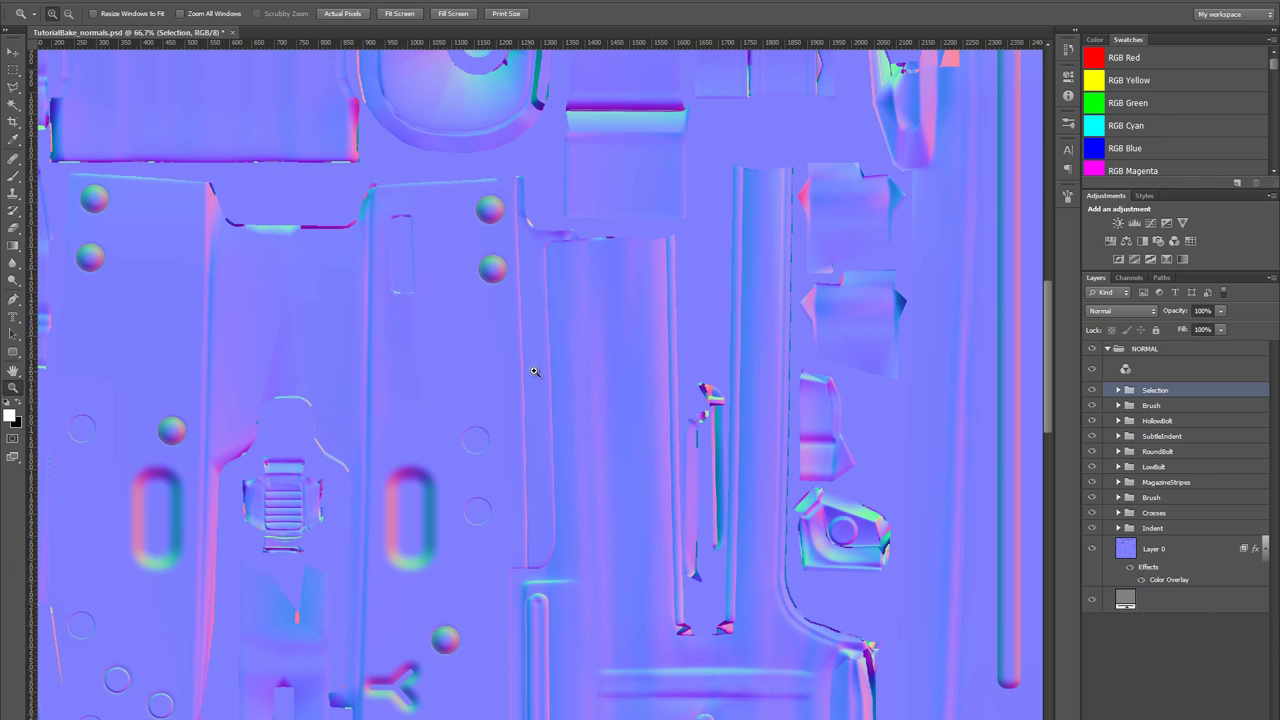
key("t")
left_click(520, 348)
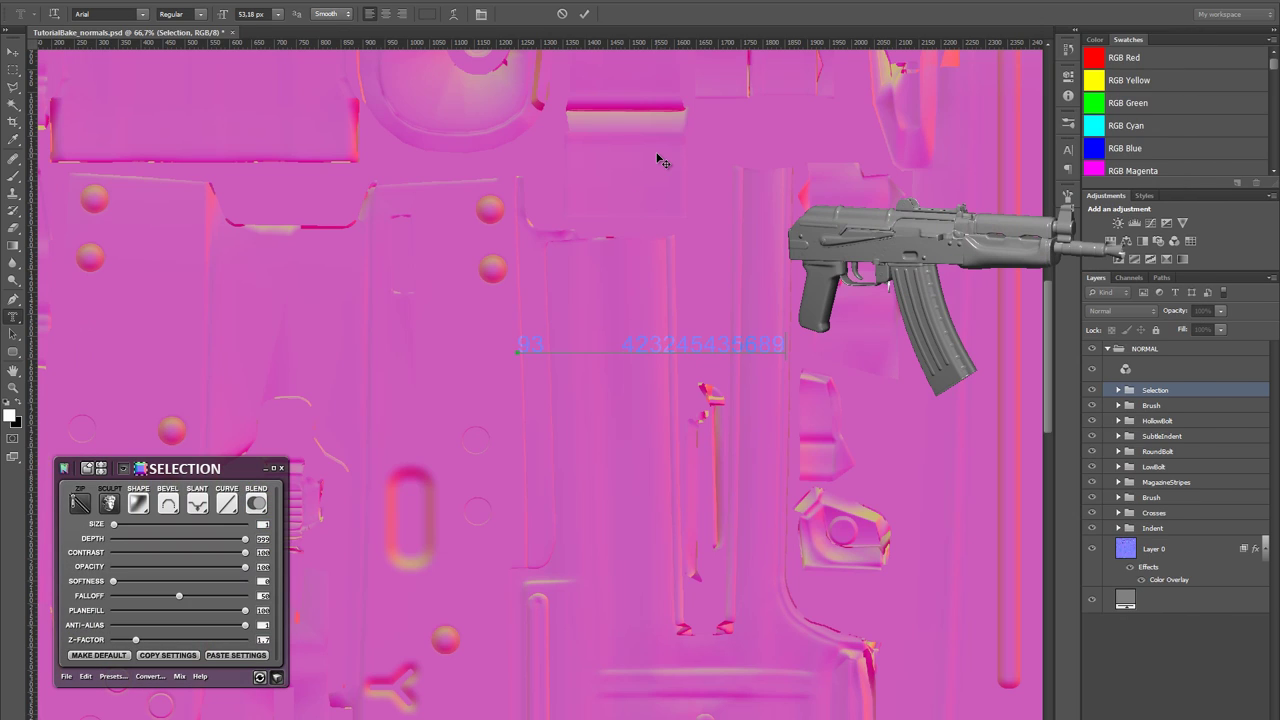
left_click(584, 14)
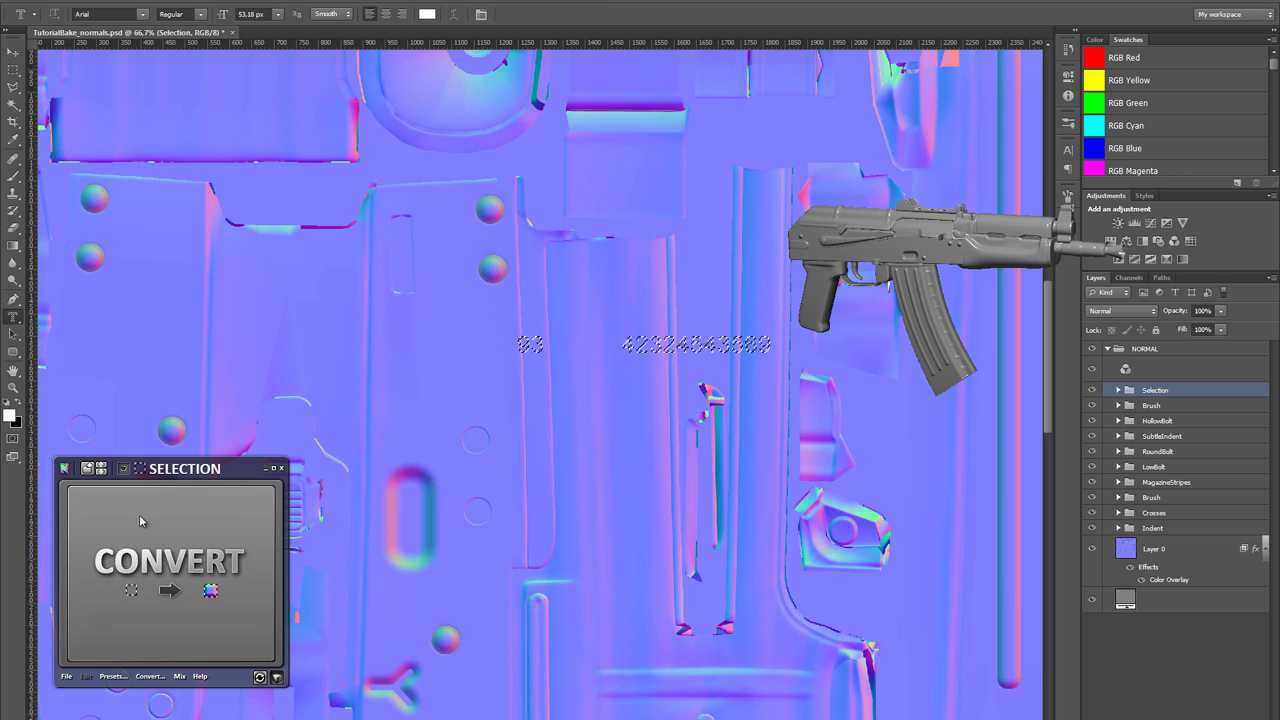
key("alt+bracketleft")
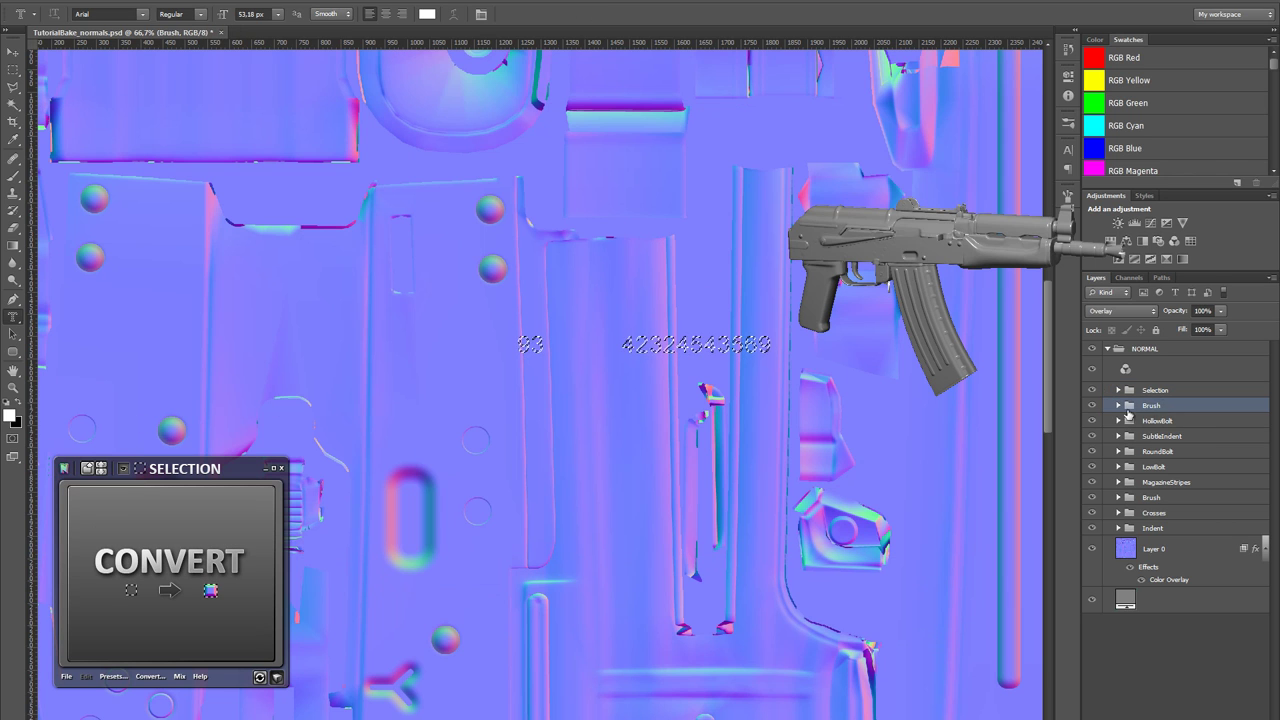
- Activate the Selection group, clear the current text selection and enter sculpt mode for the group
key("alt+bracketright")
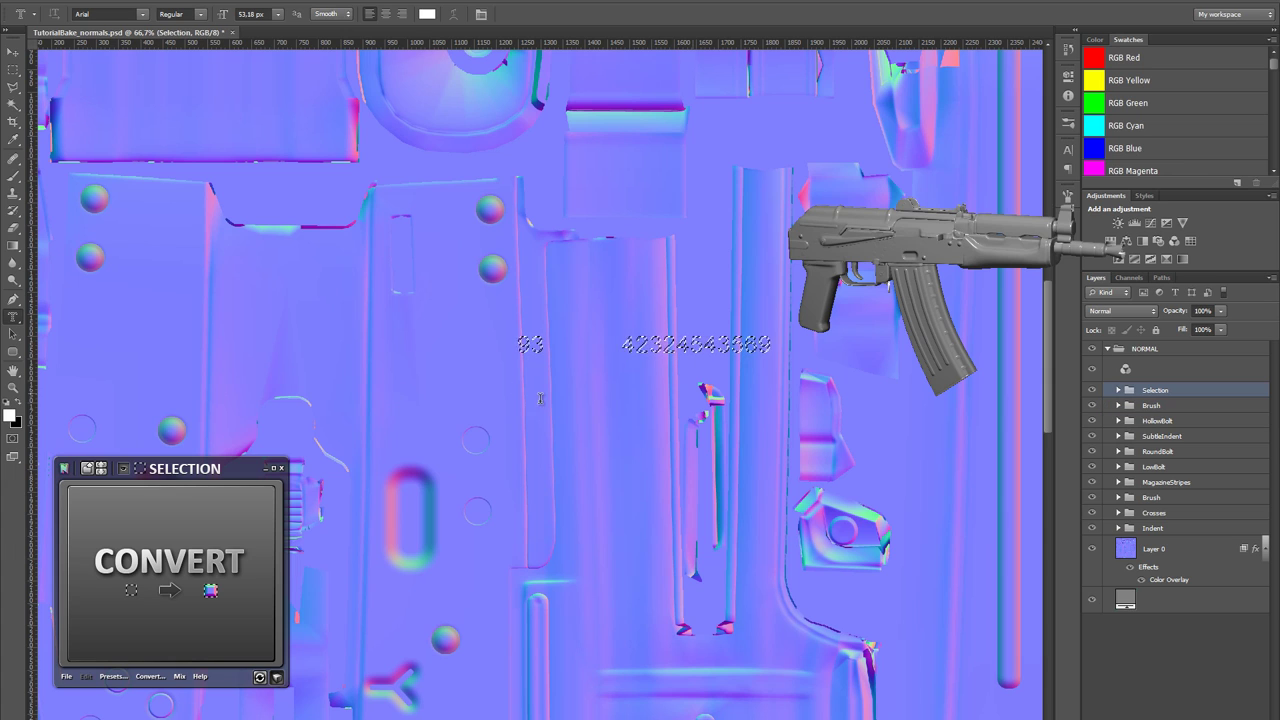
key("ctrl+d")
mouse_move(198, 472)
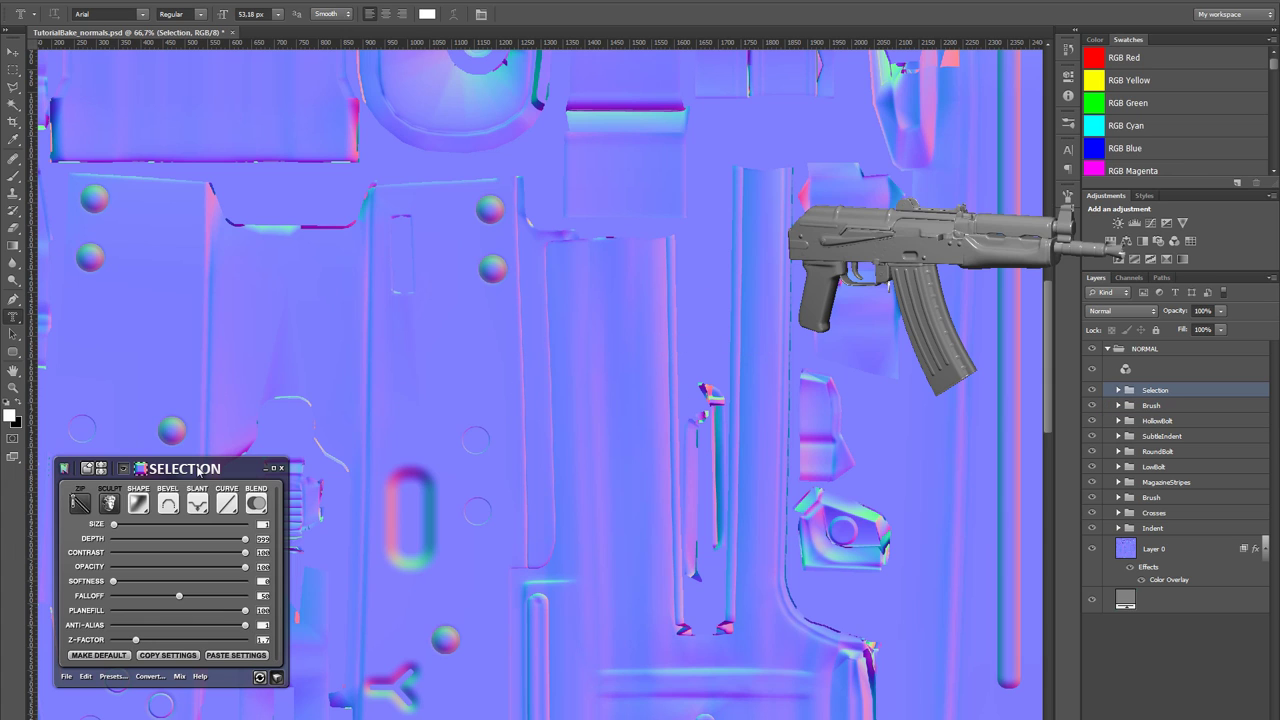
left_click(108, 503)
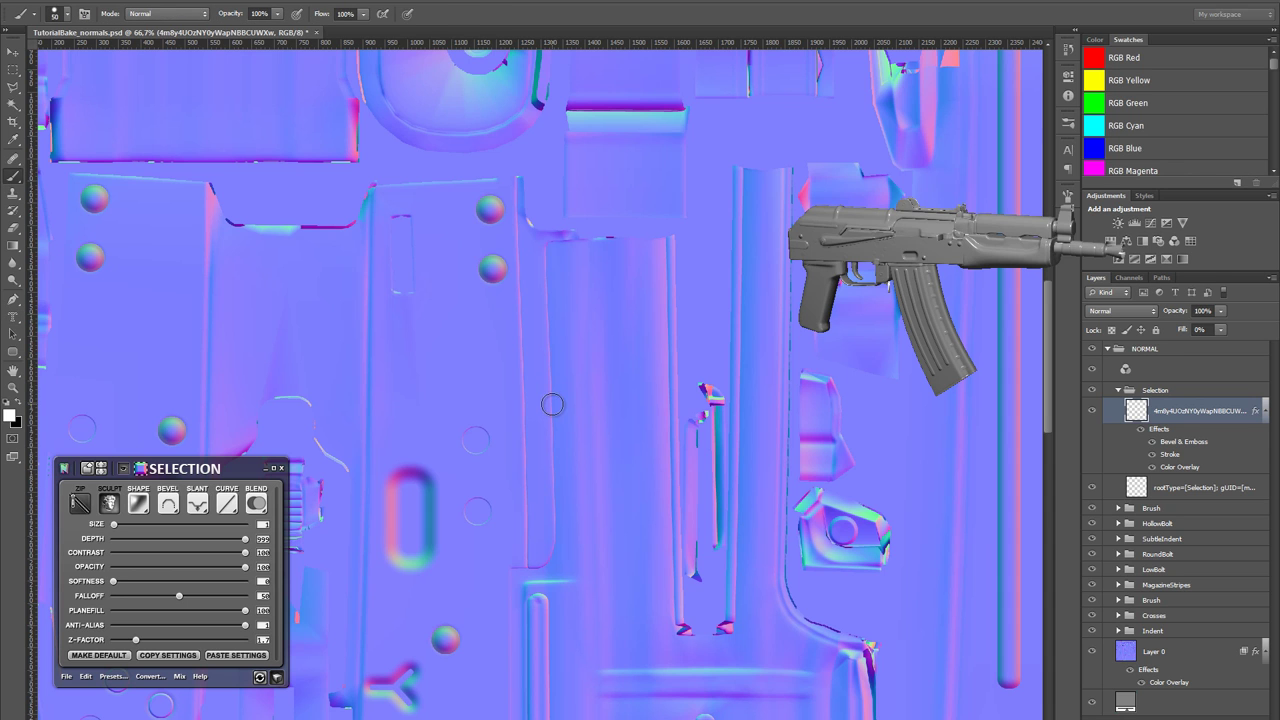
- Enter 93, a gap and a new eleven-digit serial number as a type mask beside the narrow receiver strip, and commit it
key("t")
left_click(553, 401)
key("alt+Tab")
key("alt+Tab")
type("0")
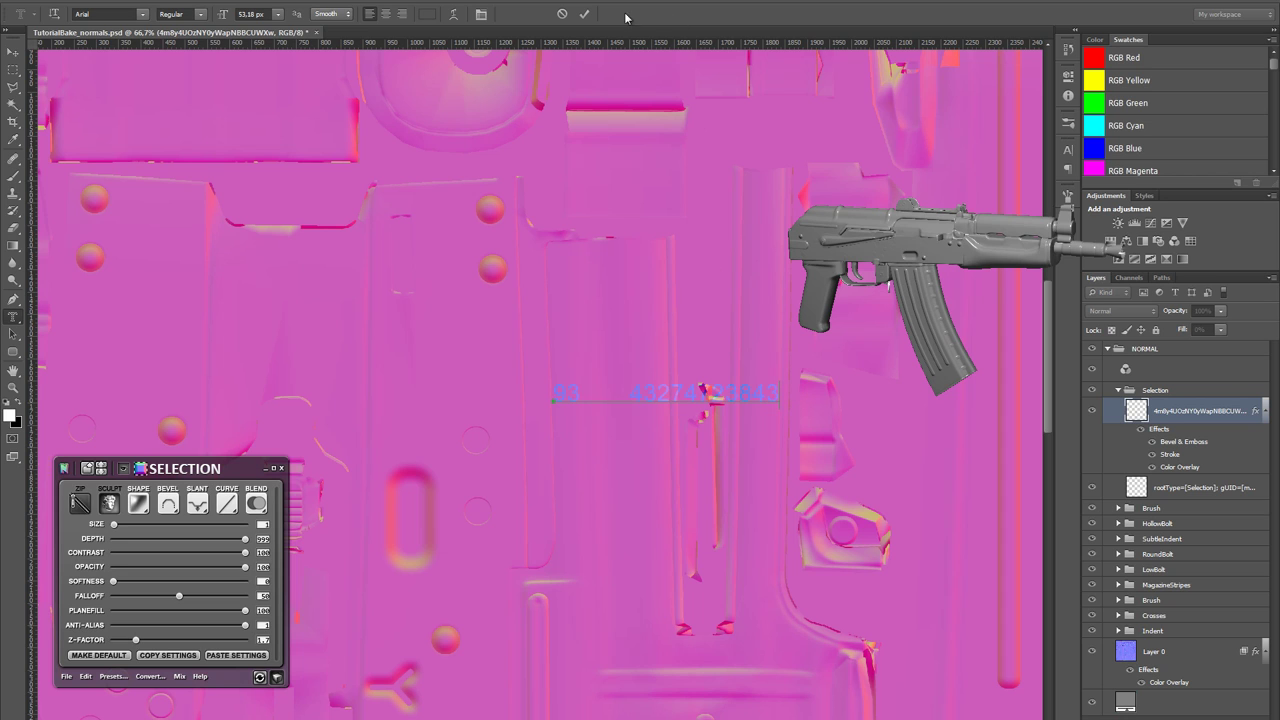
left_click(584, 16)
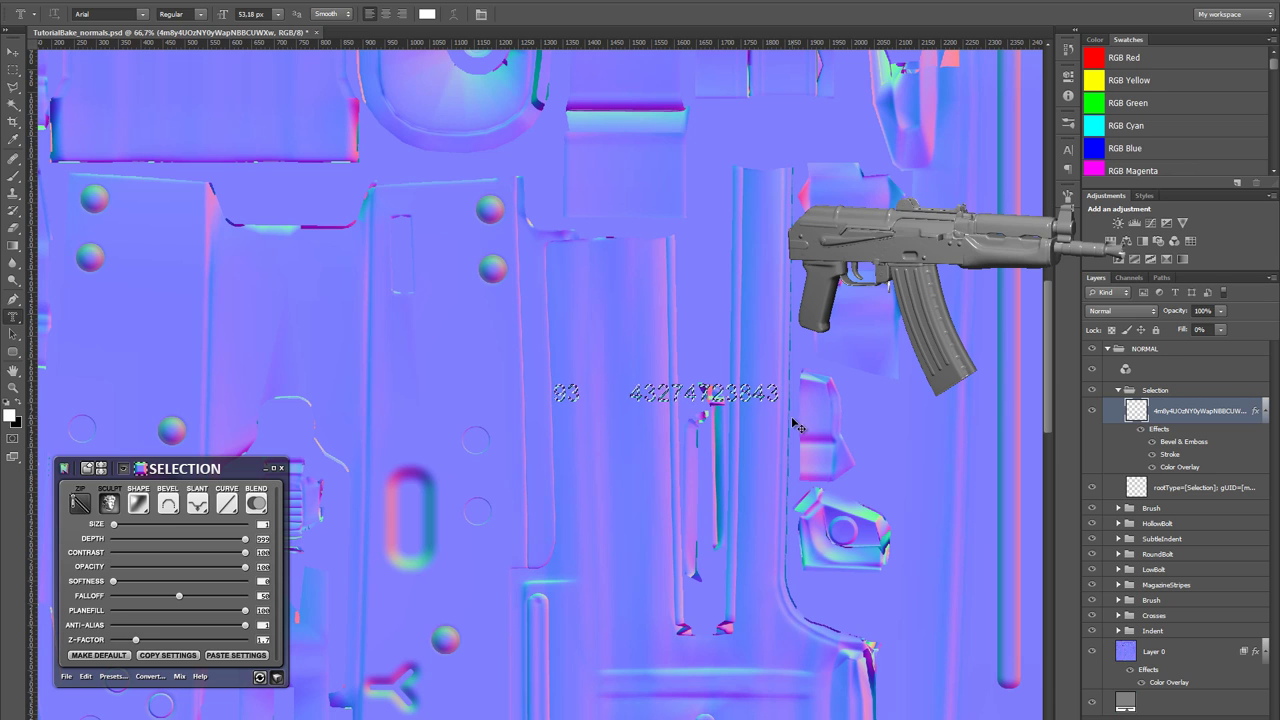
- Rotate the 93 and serial number marking to about 88.6° and place it lengthwise on the narrow receiver strip
key("ctrl+t")
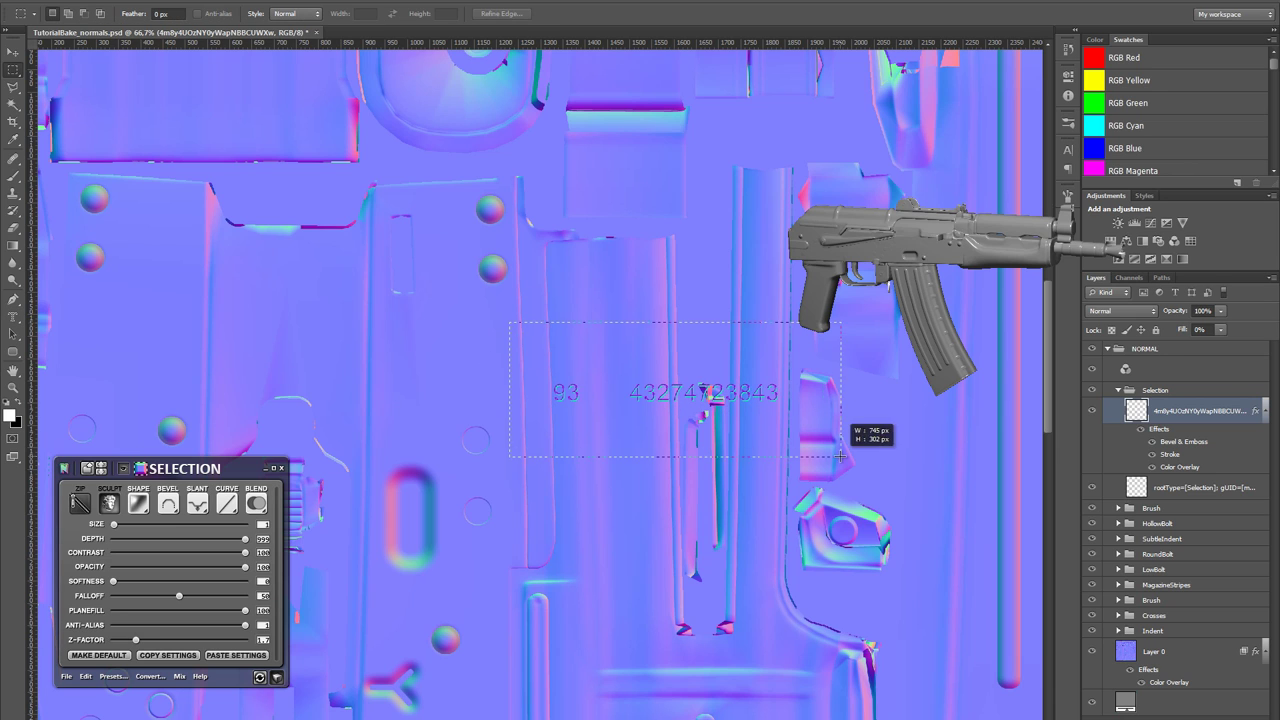
left_click_drag(874, 471, 634, 551)
left_click_drag(686, 487, 558, 503)
left_click_drag(702, 588, 636, 605)
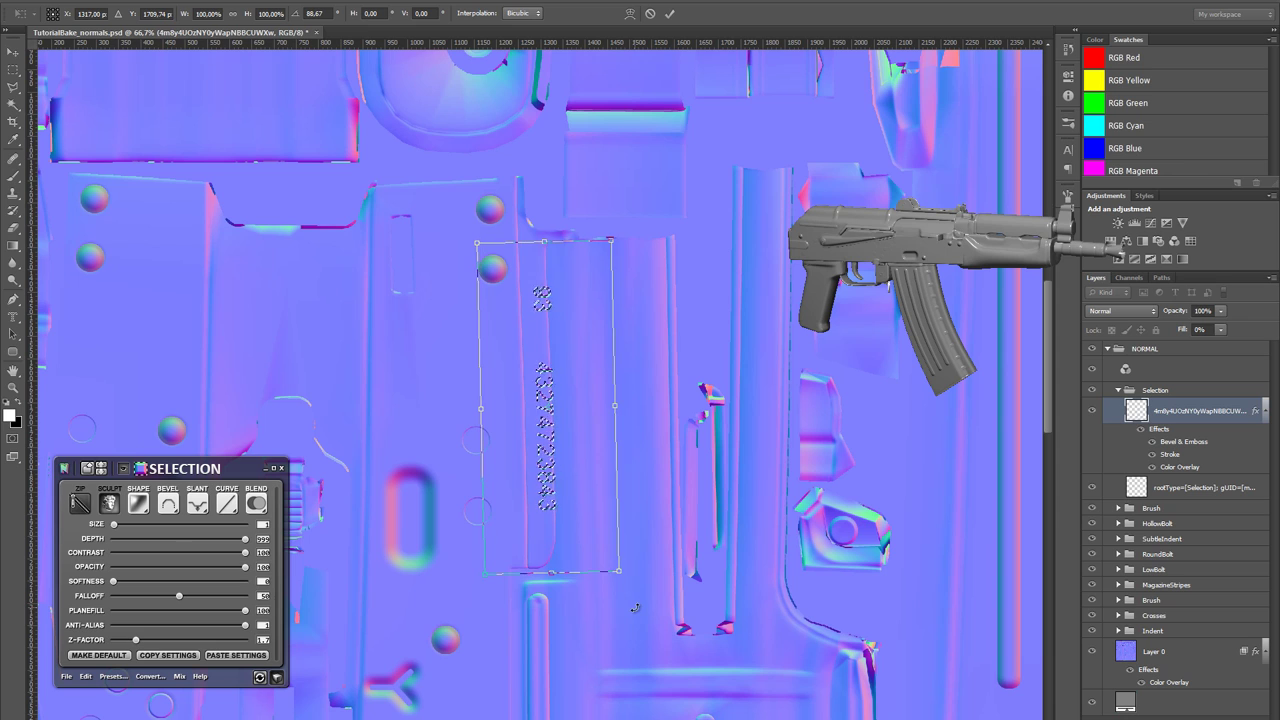
left_click_drag(562, 475, 542, 486)
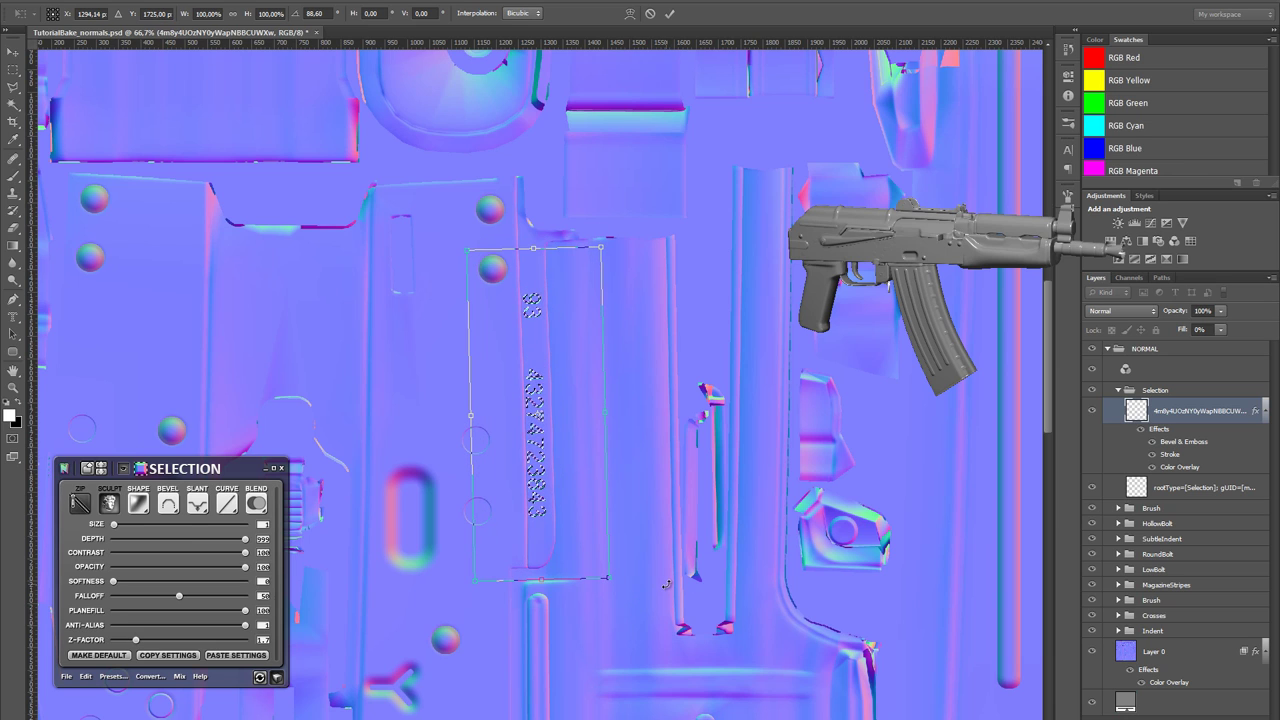
key("Return")
- Nudge the 93 and serial number marking further down the strip and compare its placement with Photo 017.jpg
key("m")
key("v")
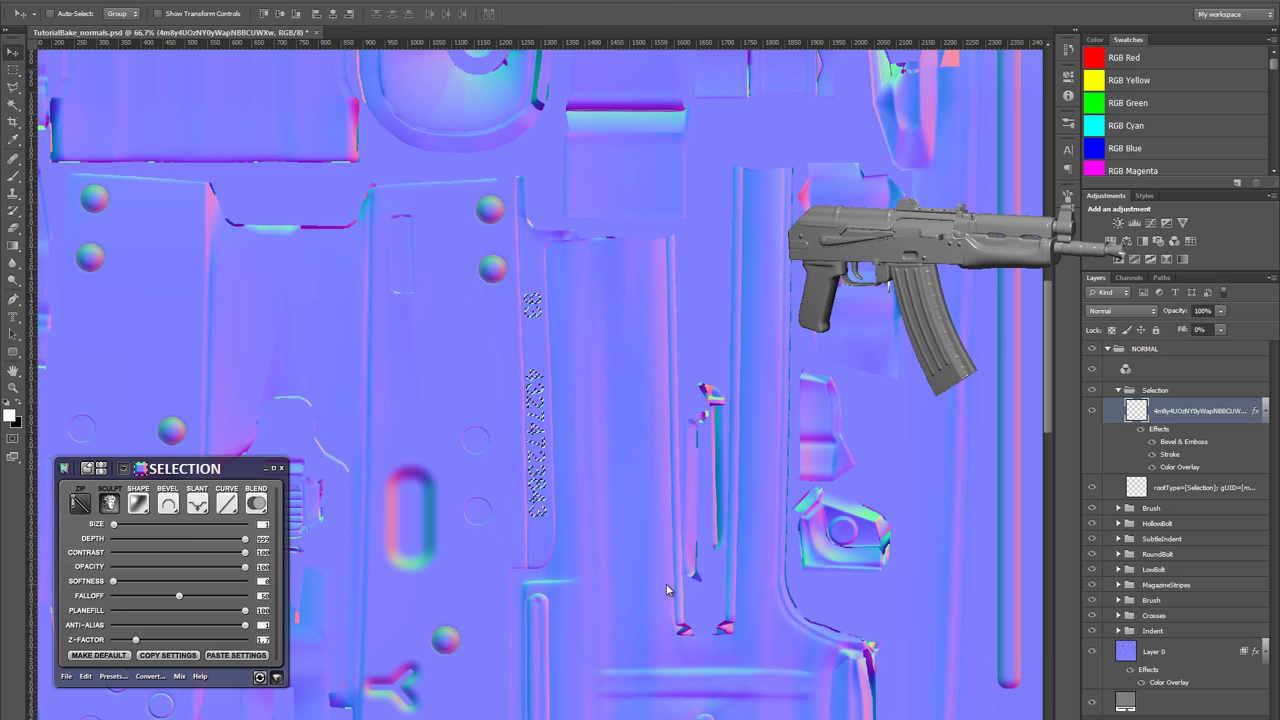
key("shift+Down")
key("shift+Down")
key("shift+Down")
key("shift+Down")
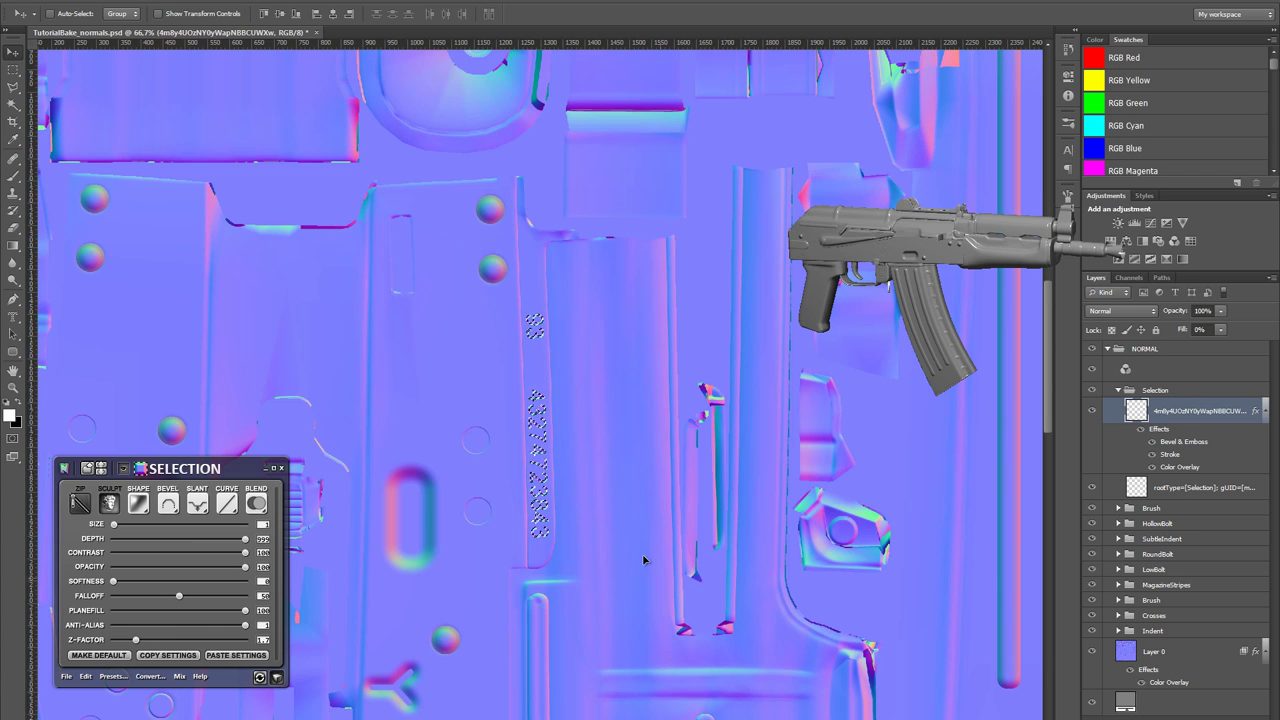
key("alt+Tab")
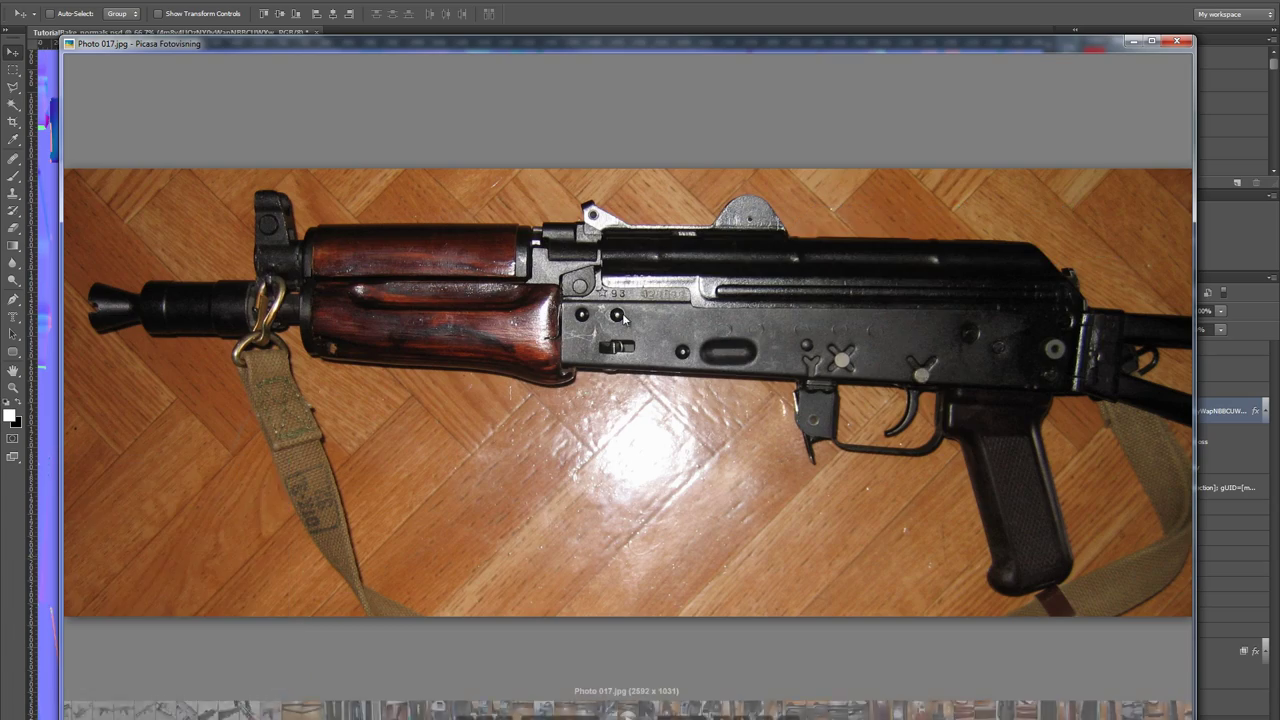
key("alt+Tab")
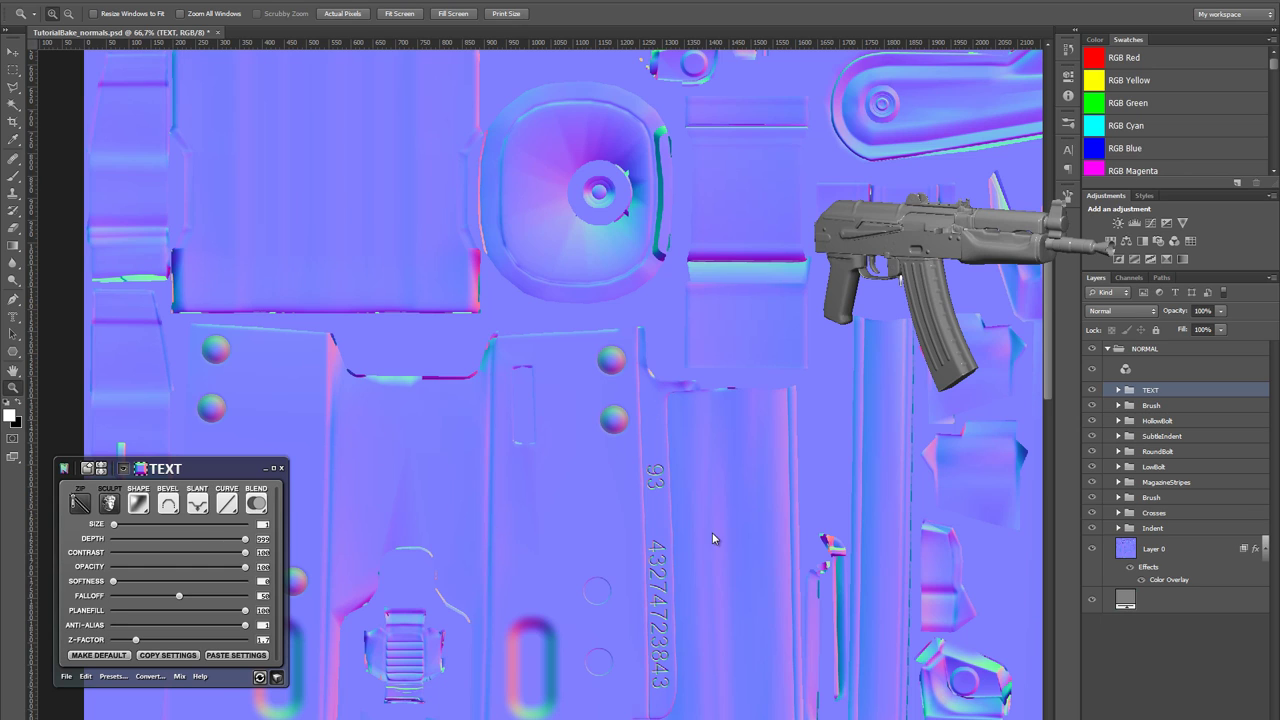
- Draw a five-pointed star shape of about 325 by 335 px beside the 93 marking with the Polygon tool
left_click(14, 352)
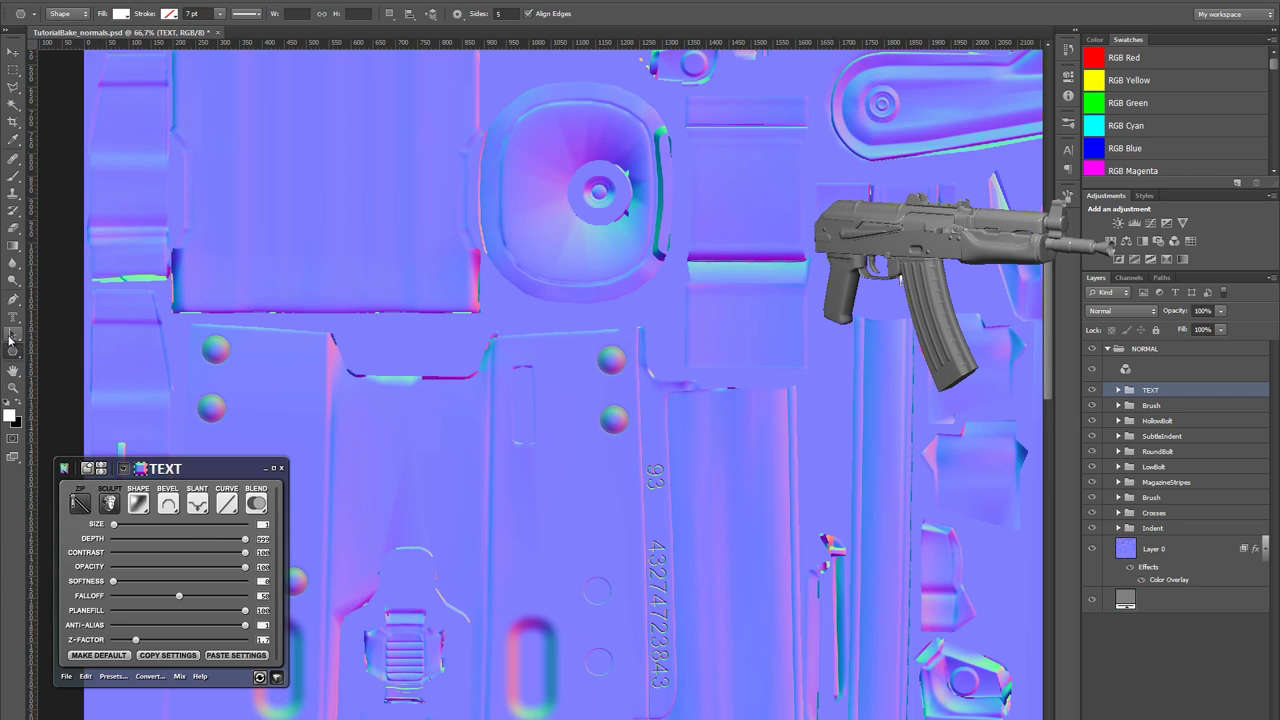
right_click(14, 352)
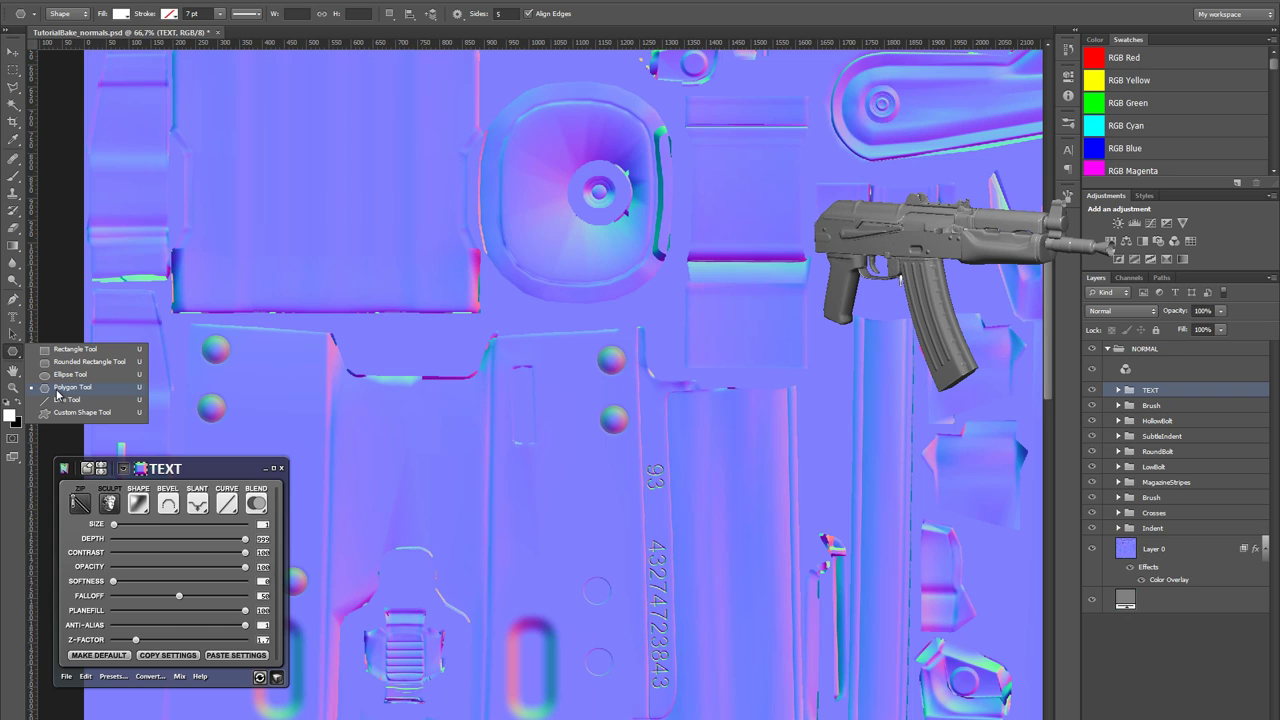
left_click(56, 390)
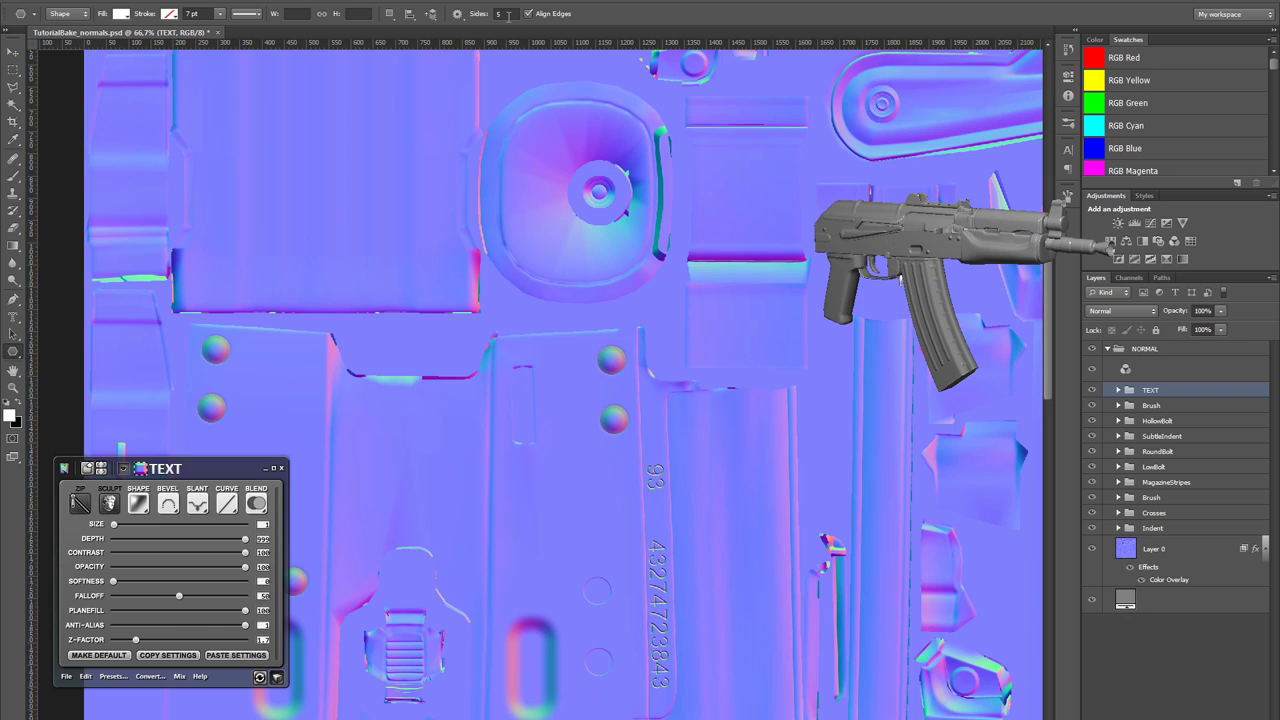
left_click_drag(595, 424, 624, 494)
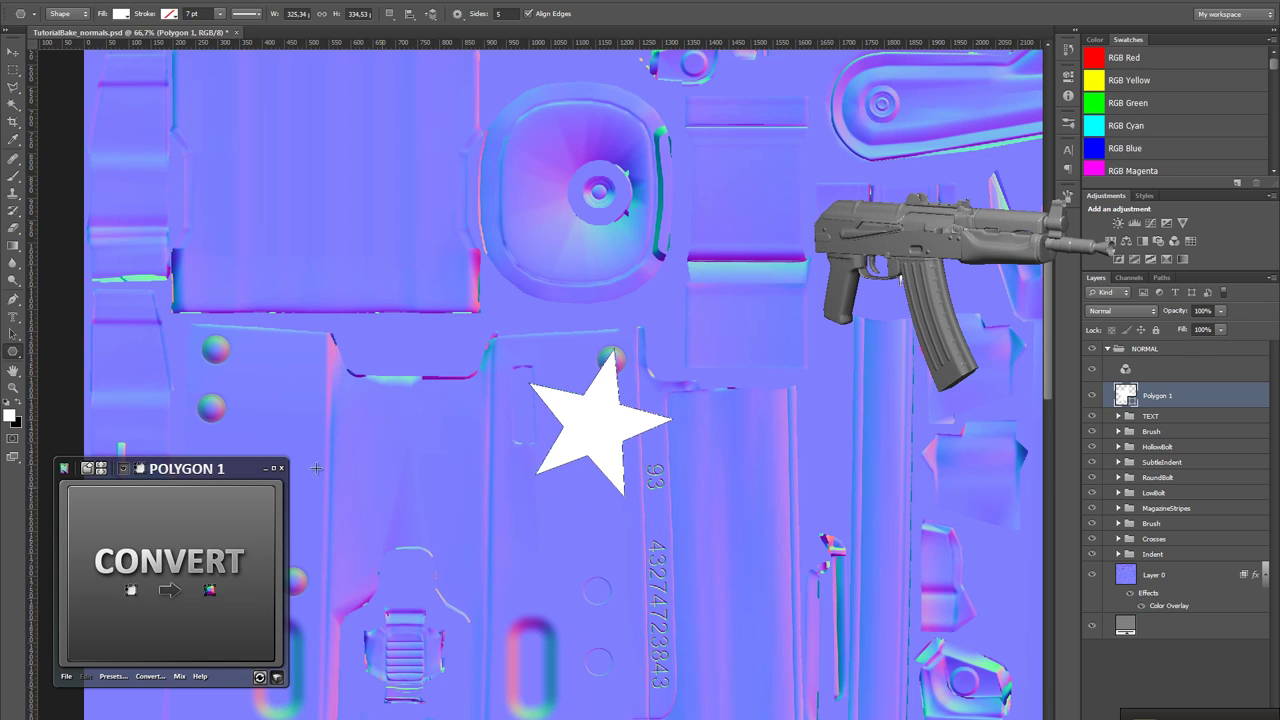
- Convert the star polygon into normal-map detail and set its bevel to Groove
left_click(248, 595)
left_click(203, 596)
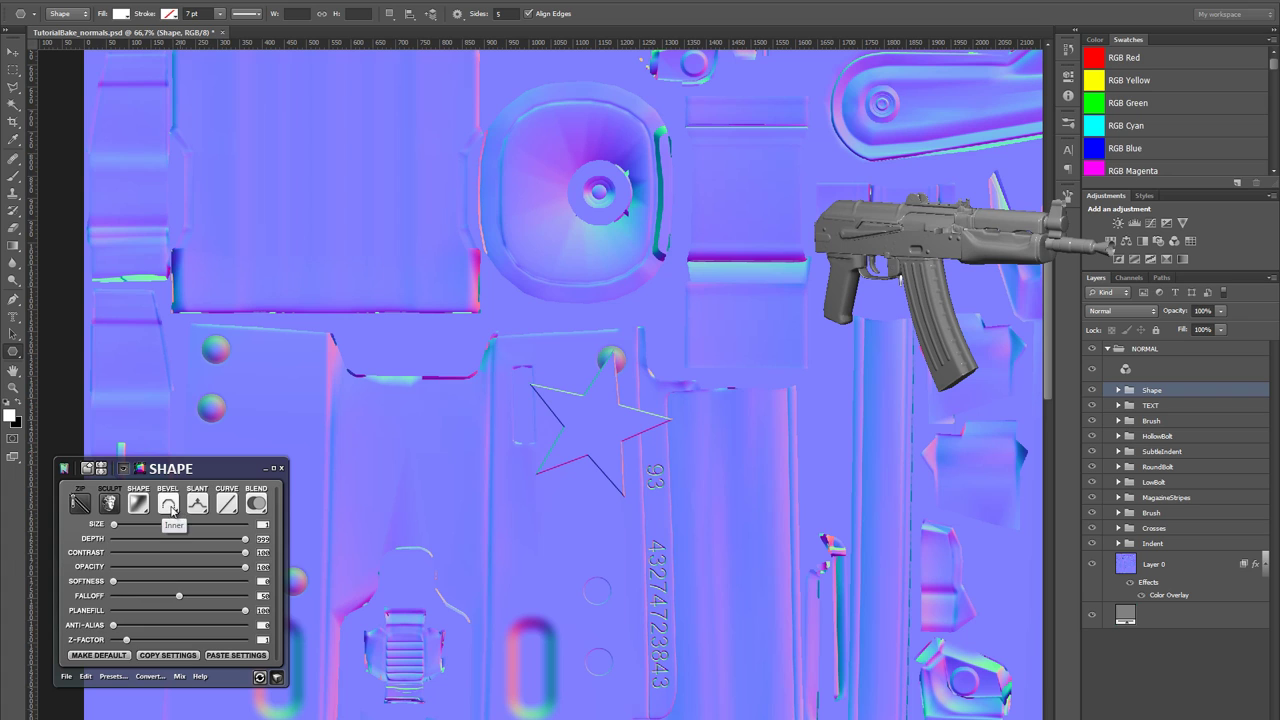
left_click(170, 510)
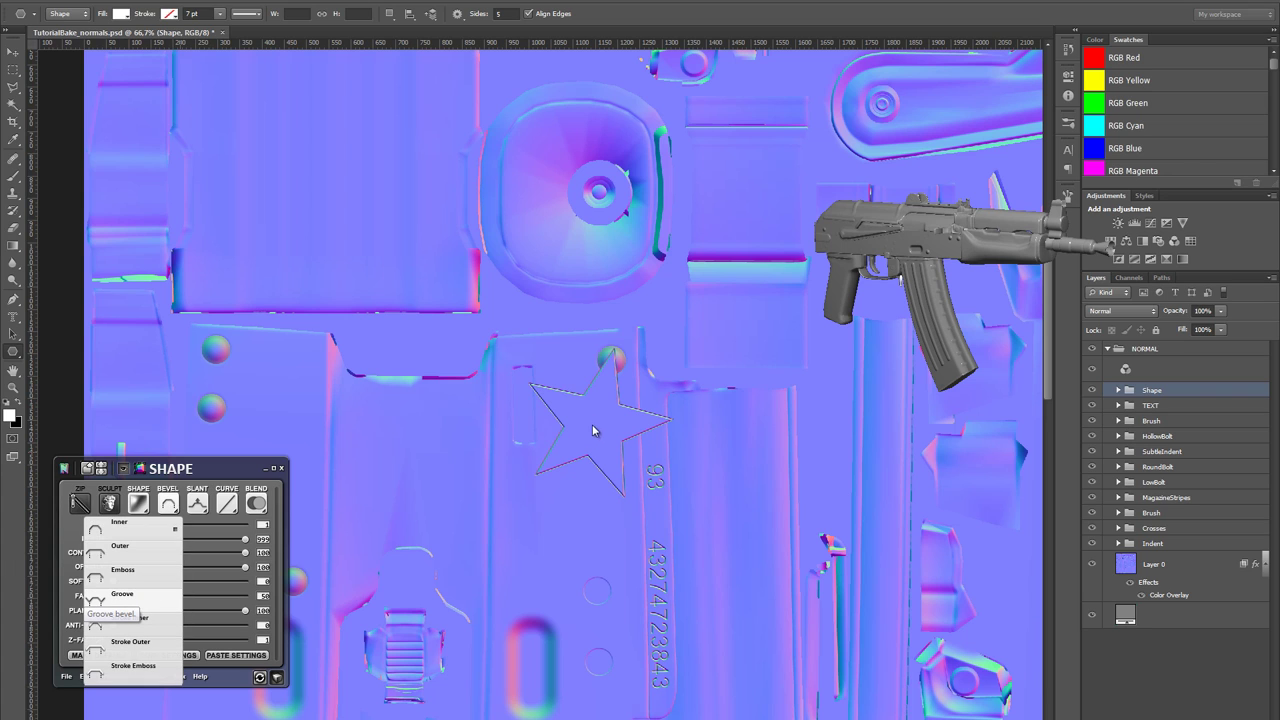
- Scale the star to about 16.3% by 16.4%, rotate it about -2.02° and place it on the strip just above the 93
key("z")
left_click_drag(494, 311, 684, 521)
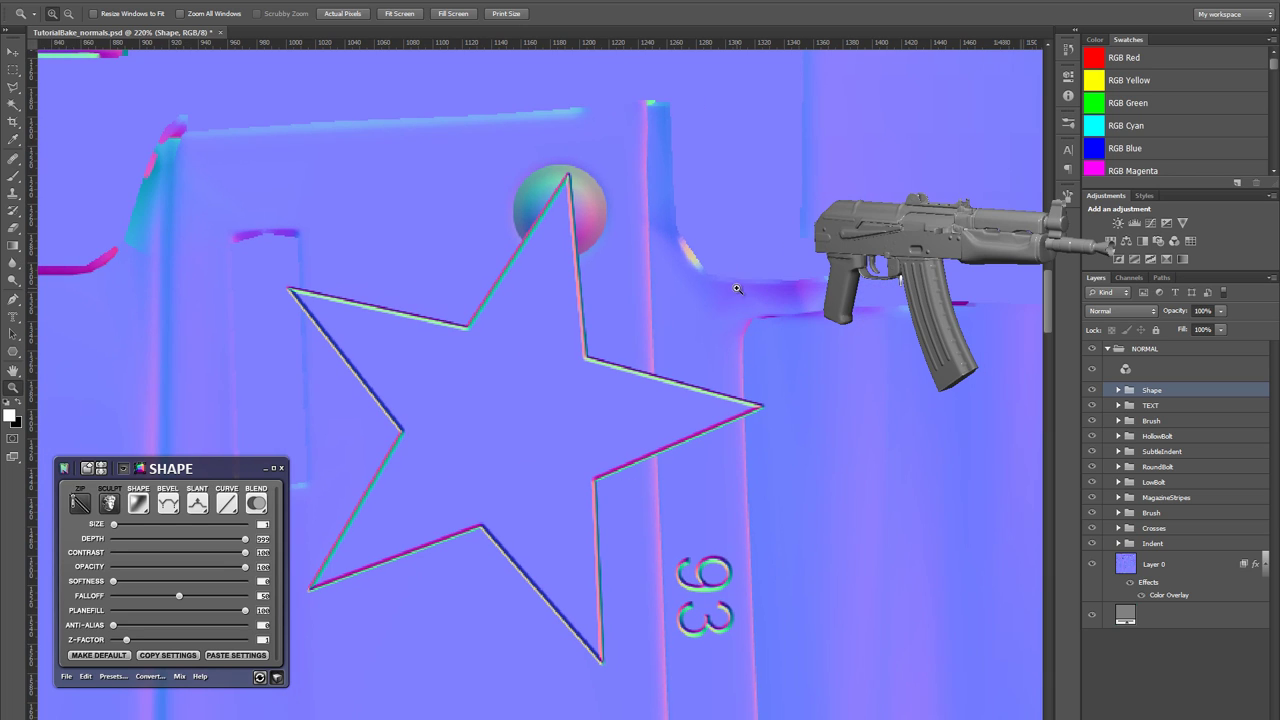
key("ctrl+t")
left_click_drag(764, 172, 565, 380)
left_click_drag(513, 440, 692, 525)
mouse_move(778, 575)
left_mouse_down()
mouse_move(808, 560)
mouse_move(796, 570)
left_mouse_up()
left_click_drag(710, 526, 707, 521)
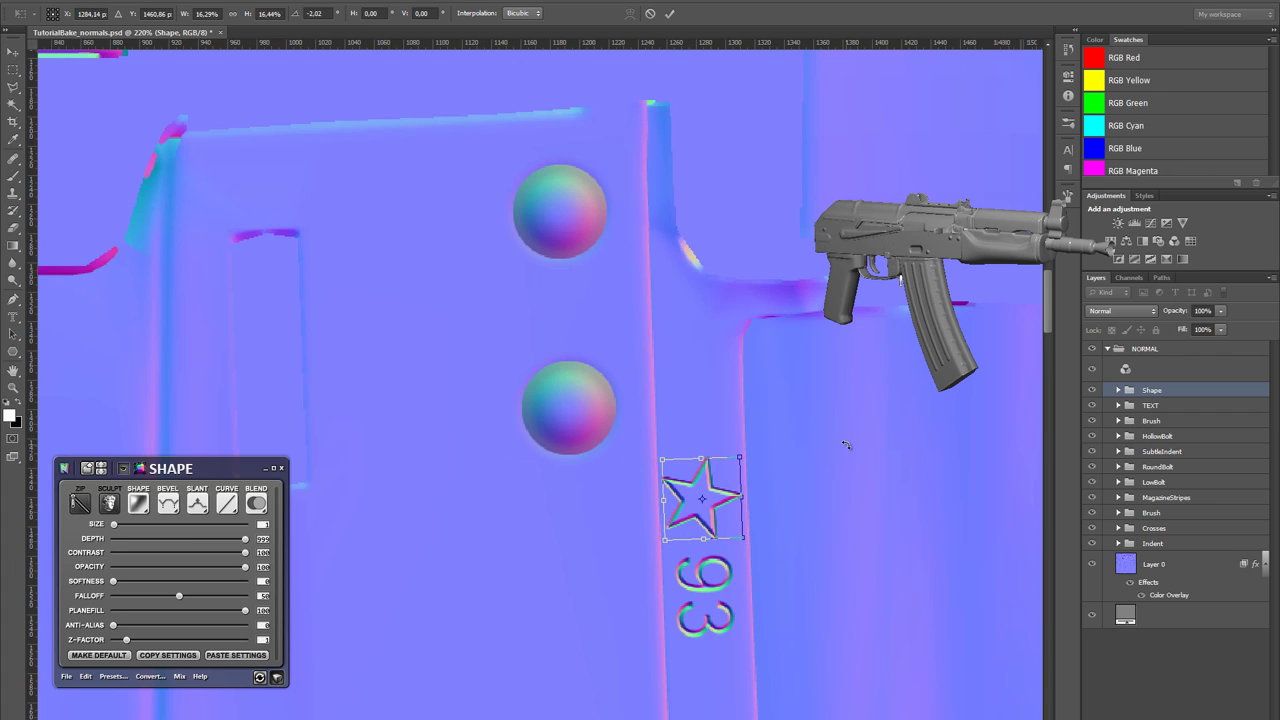
key("Return")
- Move the star slightly up the strip to widen its gap from the 93
key("z")
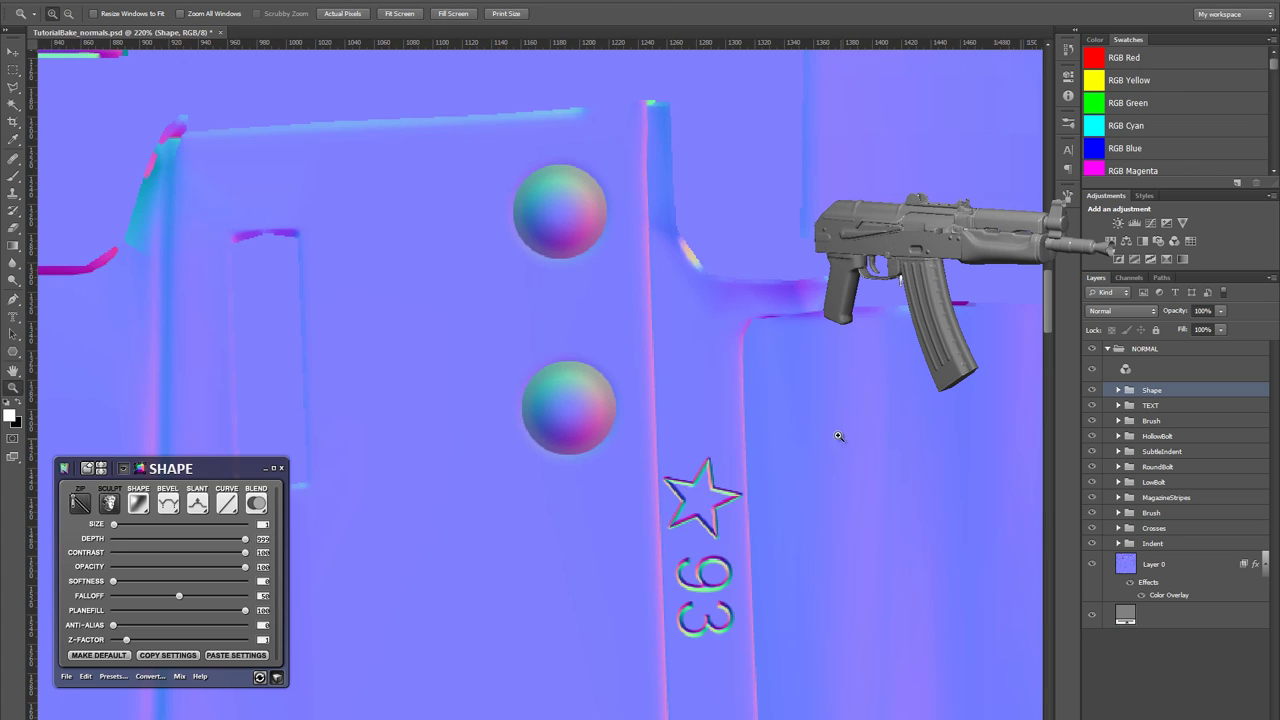
key("v")
left_click_drag(718, 495, 716, 470)
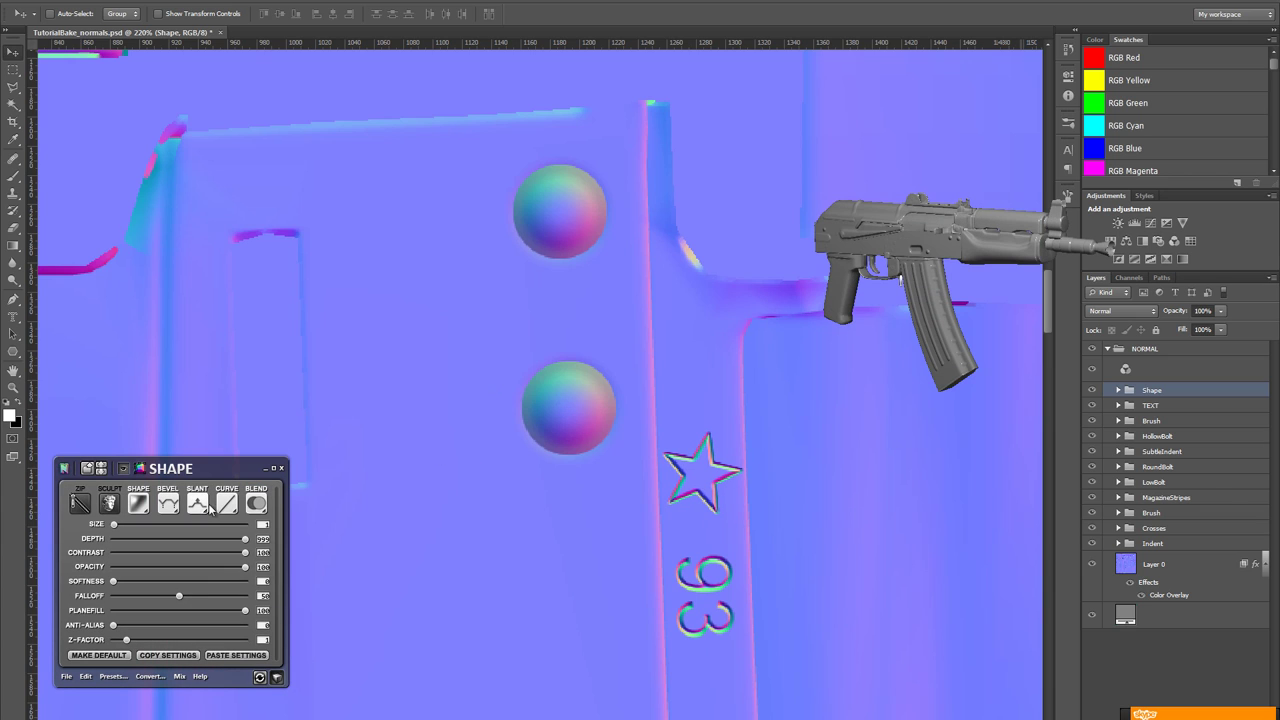
- Set the star's blend mode to Overlay and its anti-alias value to 1
left_click(263, 508)
left_click(209, 563)
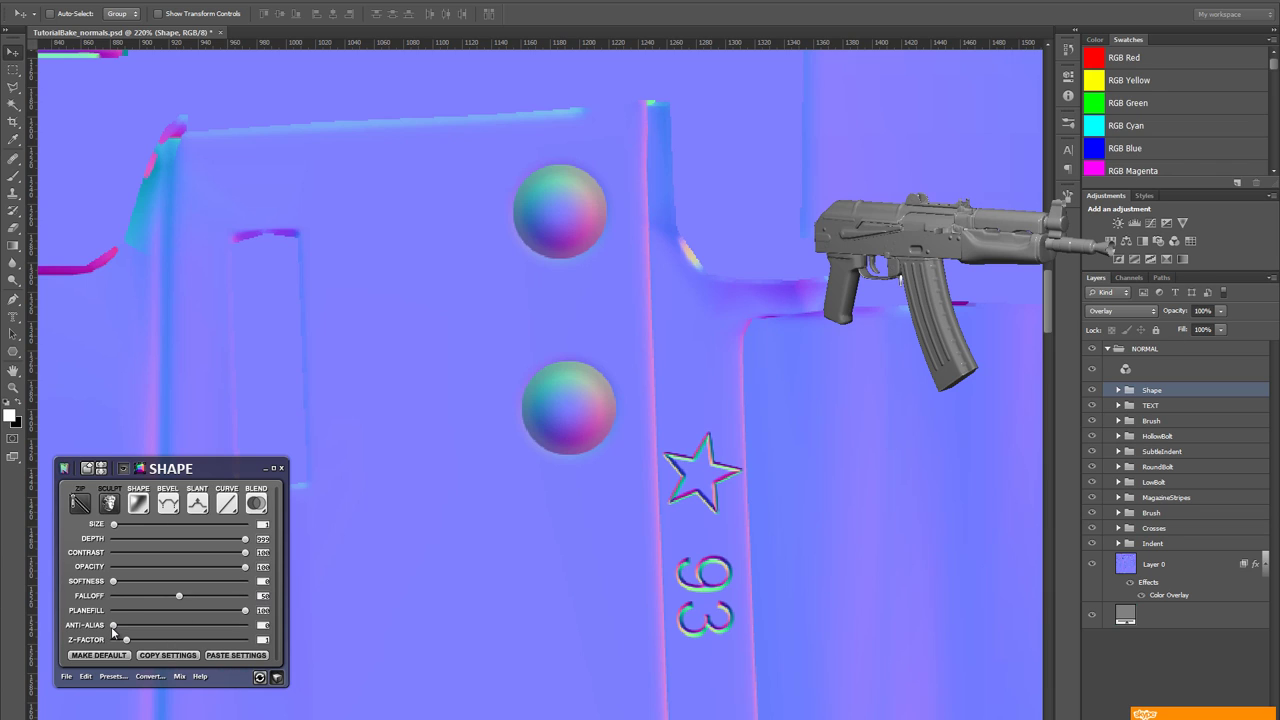
left_click(229, 626)
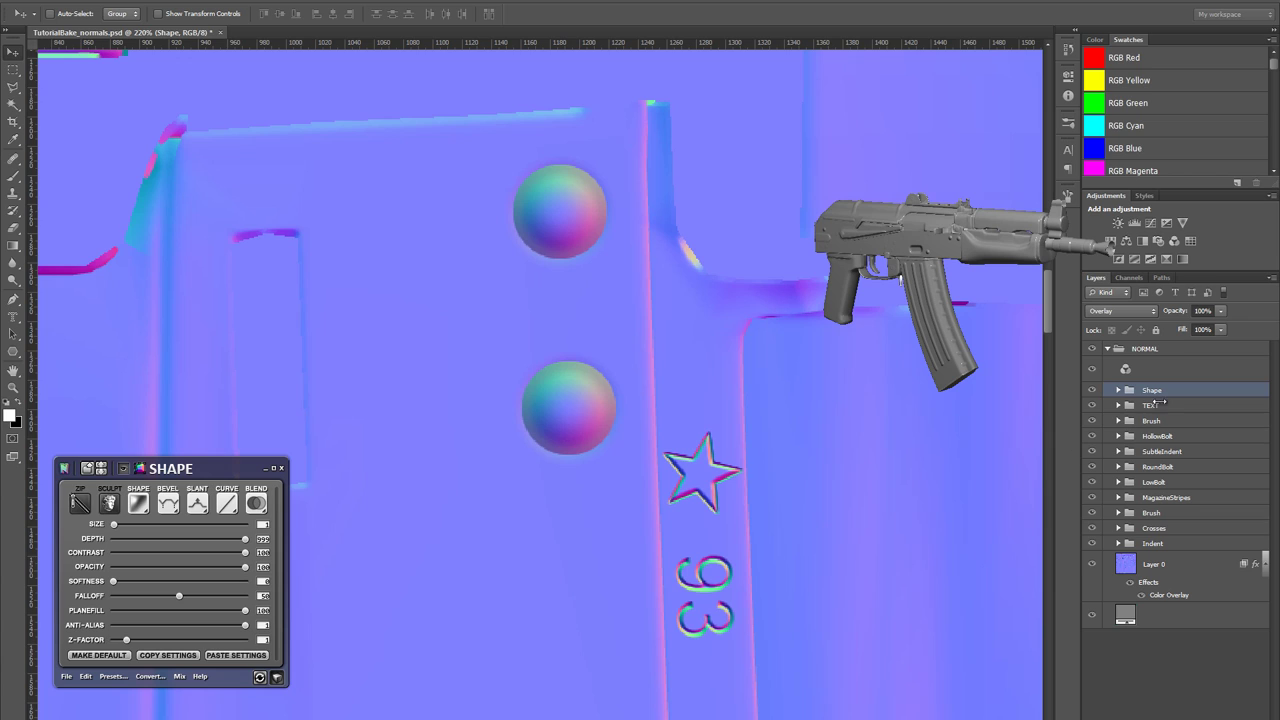
- Set the TEXT group's blend mode to Overlay
left_click(1164, 405)
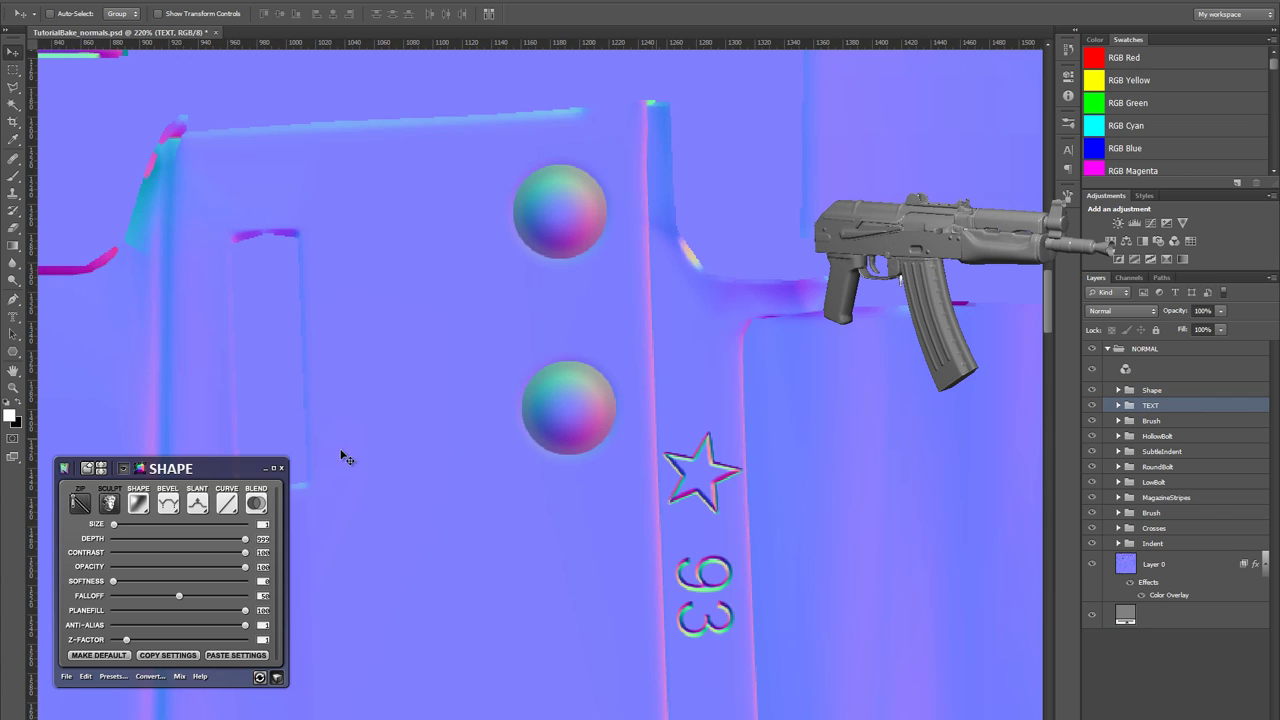
left_click(261, 510)
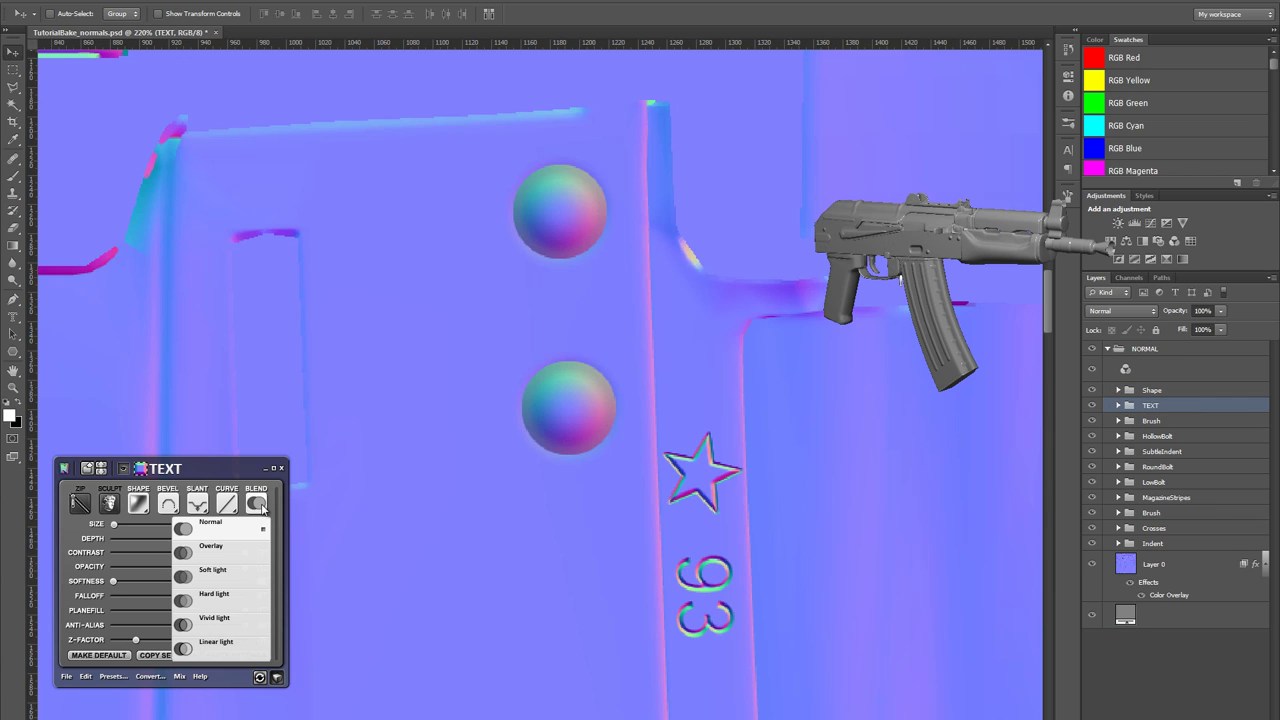
left_click(220, 553)
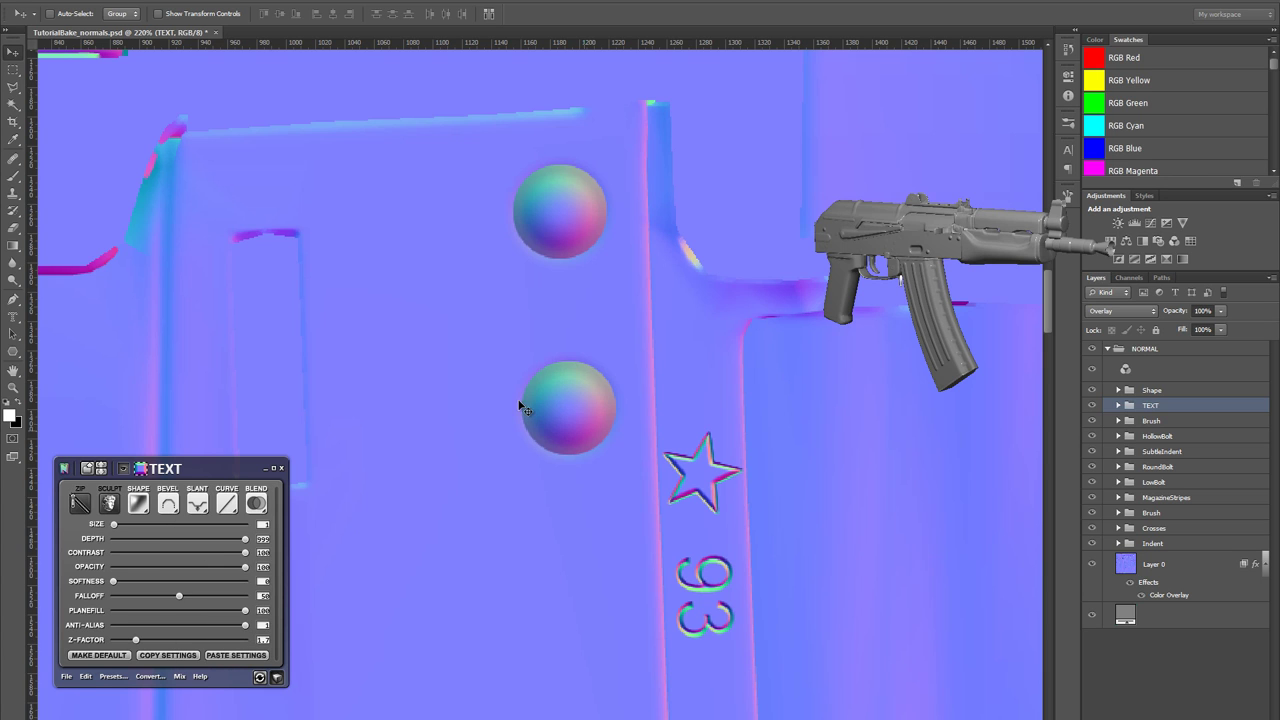
left_click(78, 504)
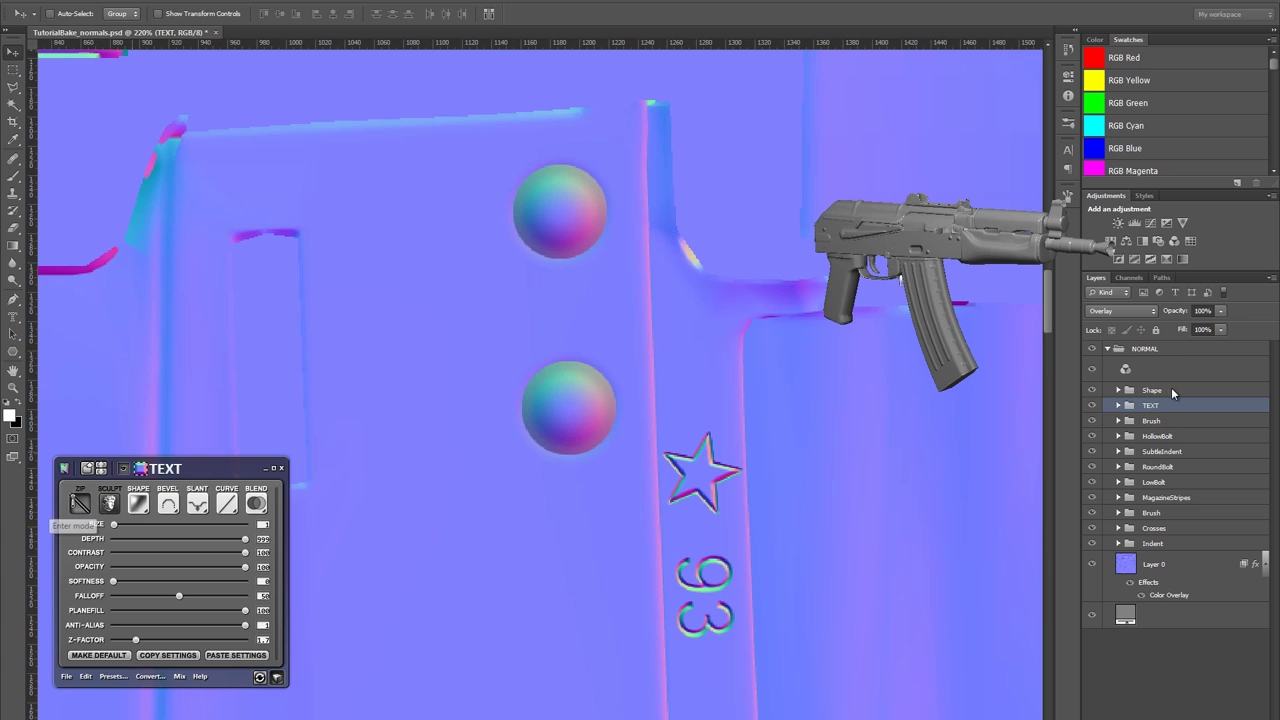
- Rename the Shape group to Star
left_click(1182, 392)
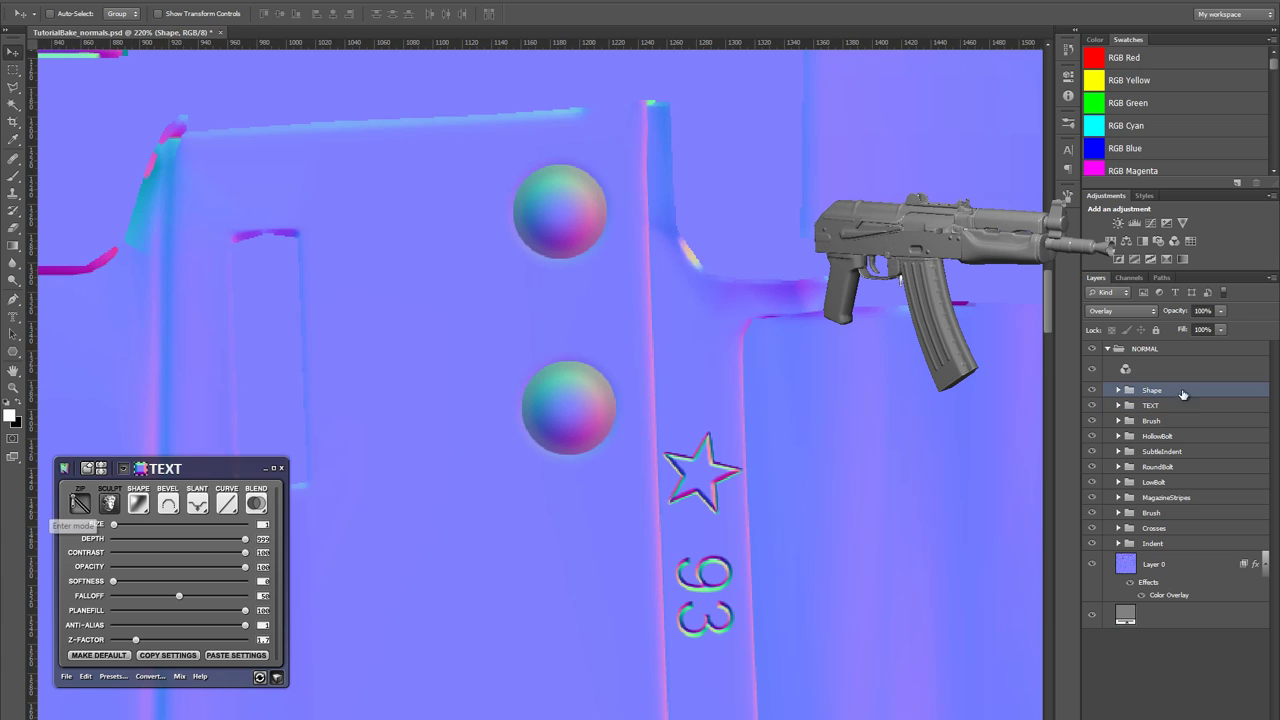
left_click(108, 505)
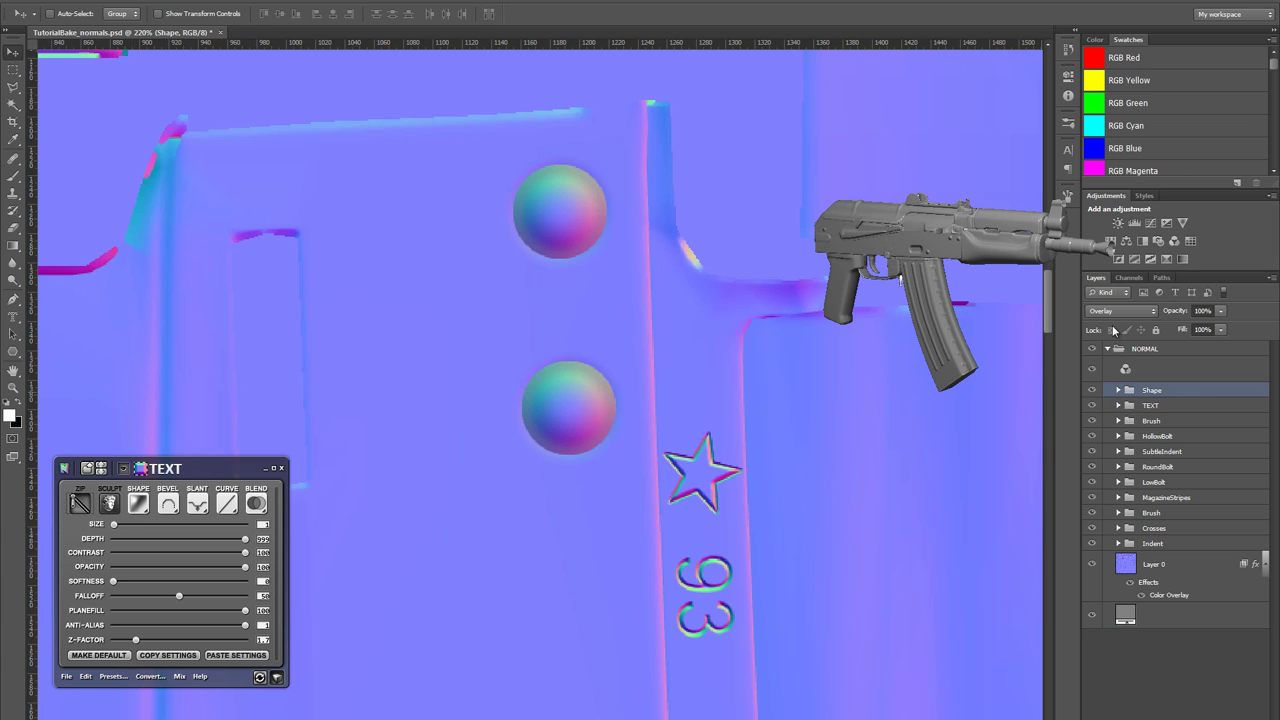
double_click(172, 470)
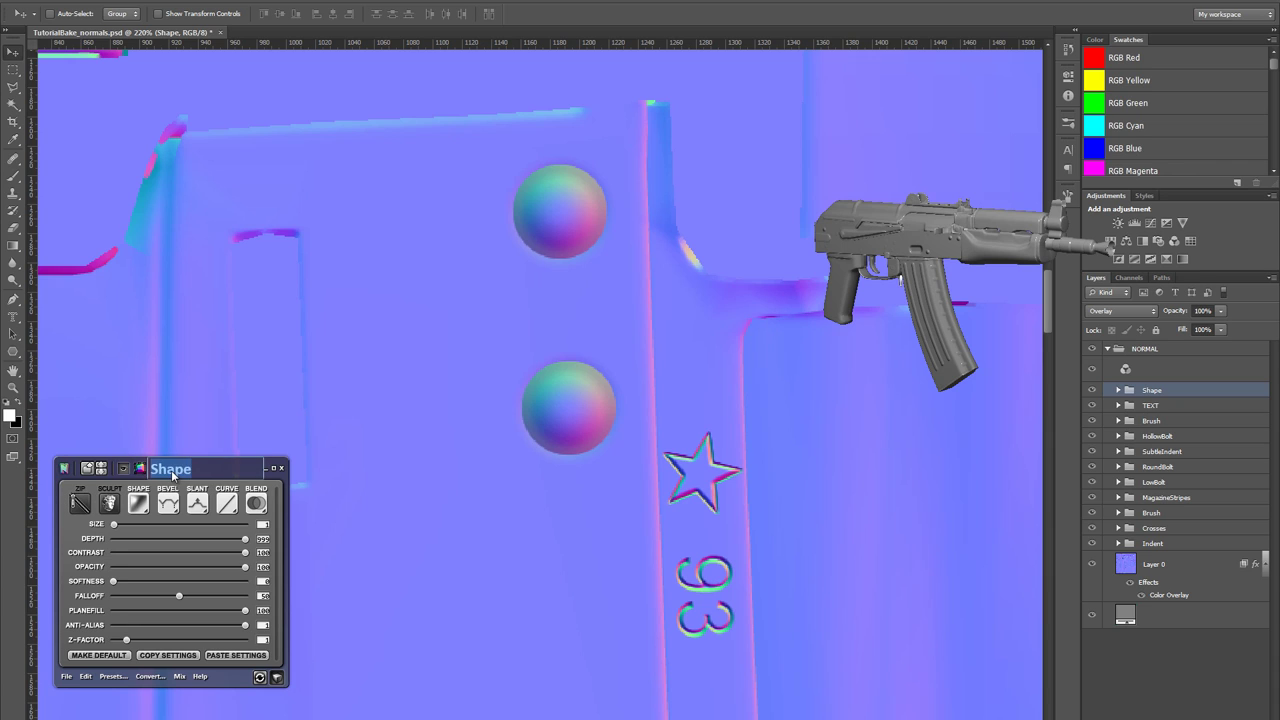
type("Star")
key("Return")
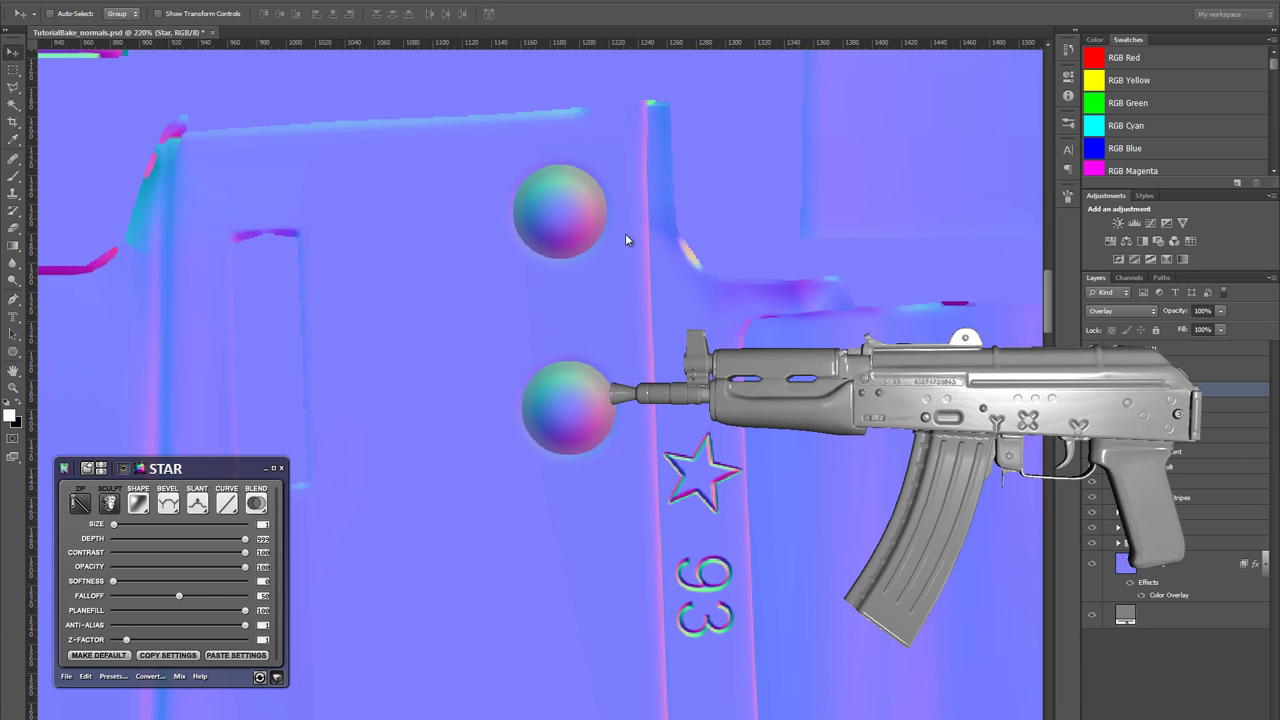
- Examine the star, 93 and serial number markings in a wider view of the normal map
key("z")
left_click(417, 334, "alt")
left_click(413, 330, "alt")
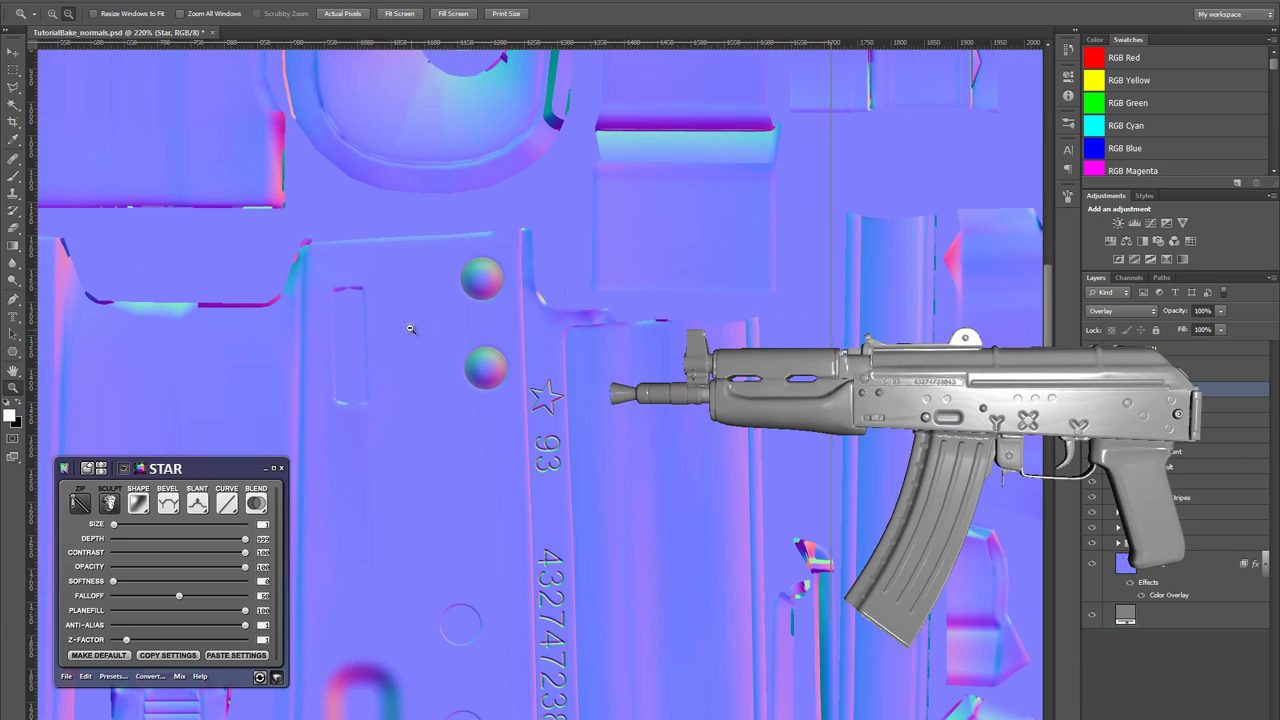
left_click(410, 325, "alt")
left_click(410, 325, "alt")
left_click(410, 325, "alt")
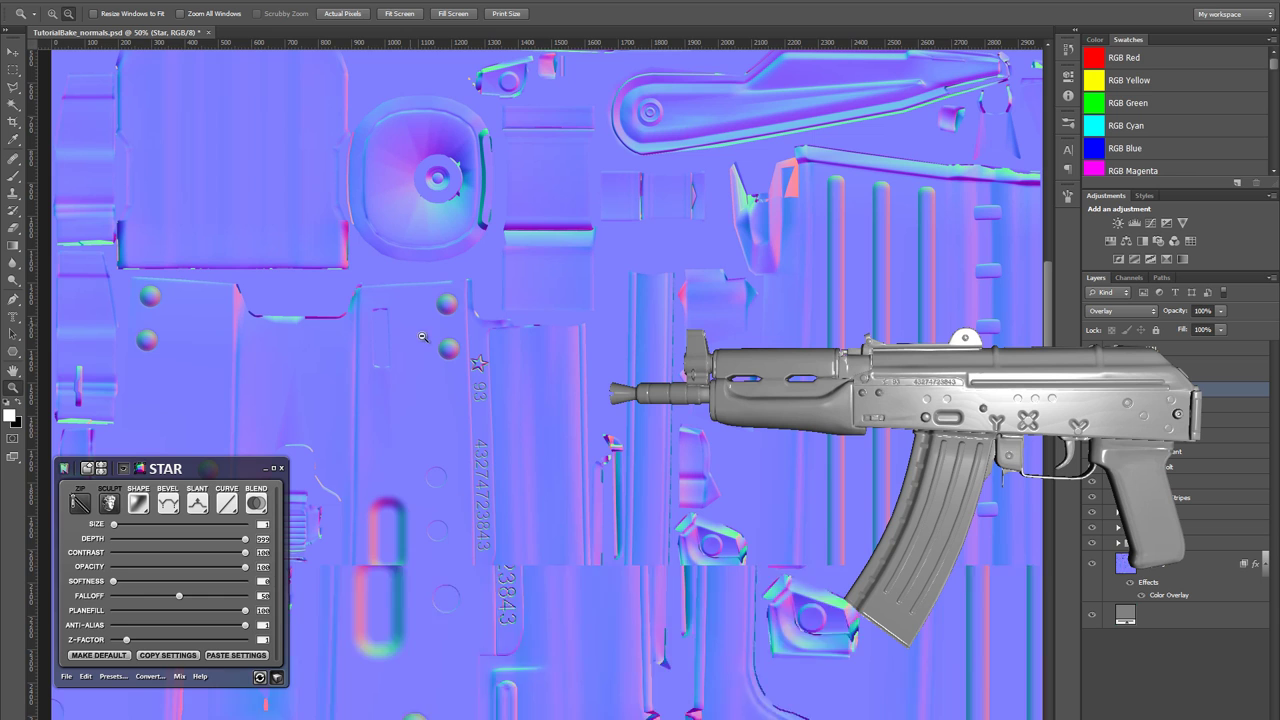
left_click(383, 278, "alt")
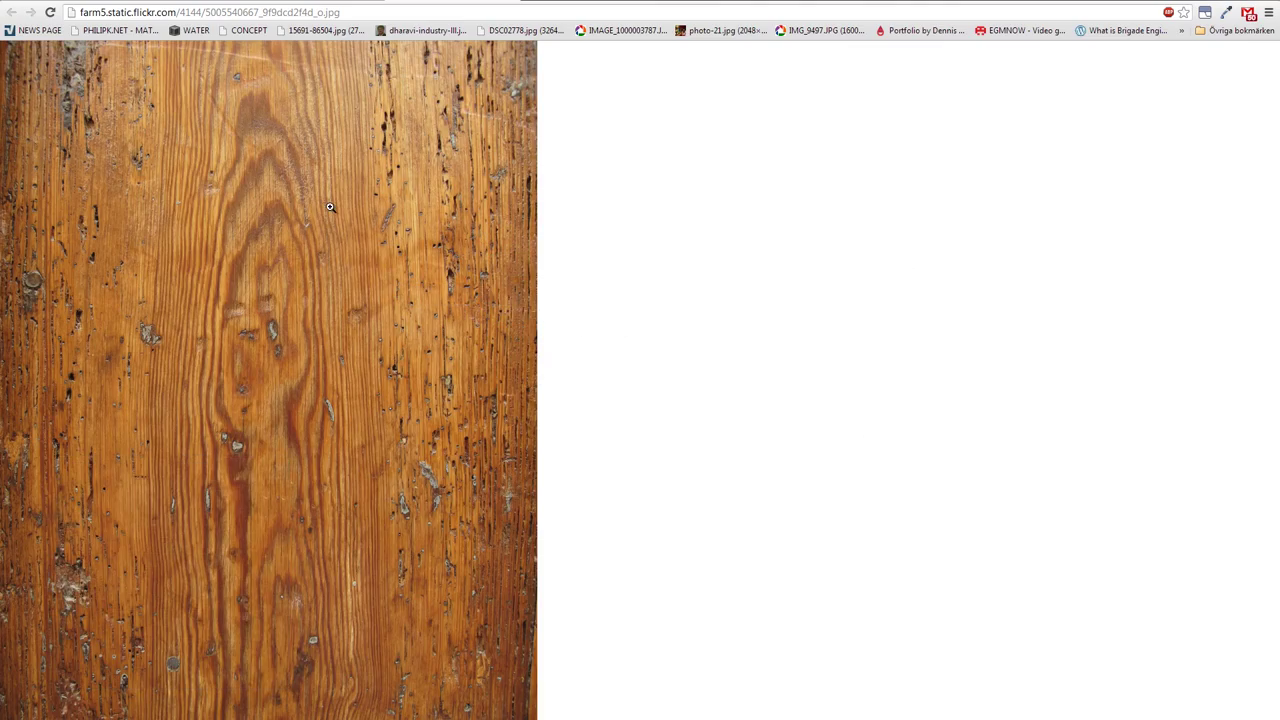
- Inspect the wood grain photo up close and copy the image
left_click(379, 151)
scroll(343, 455, "down", 15)
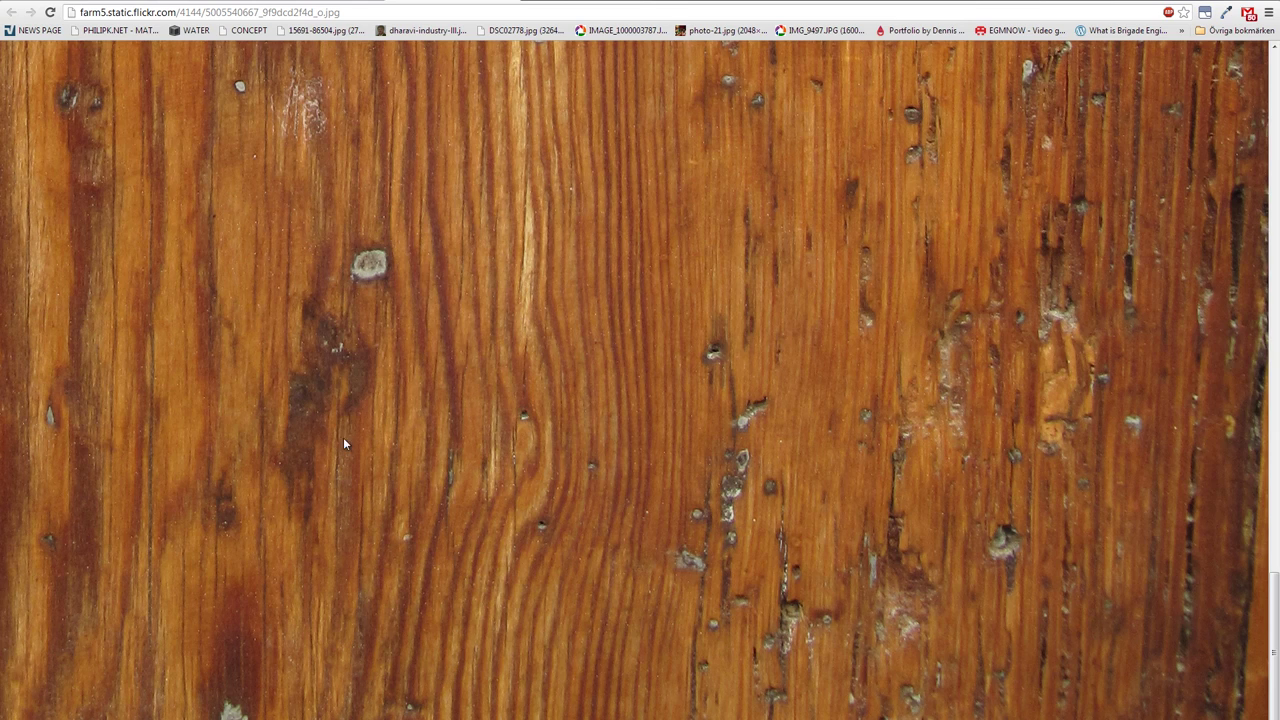
left_click(345, 435)
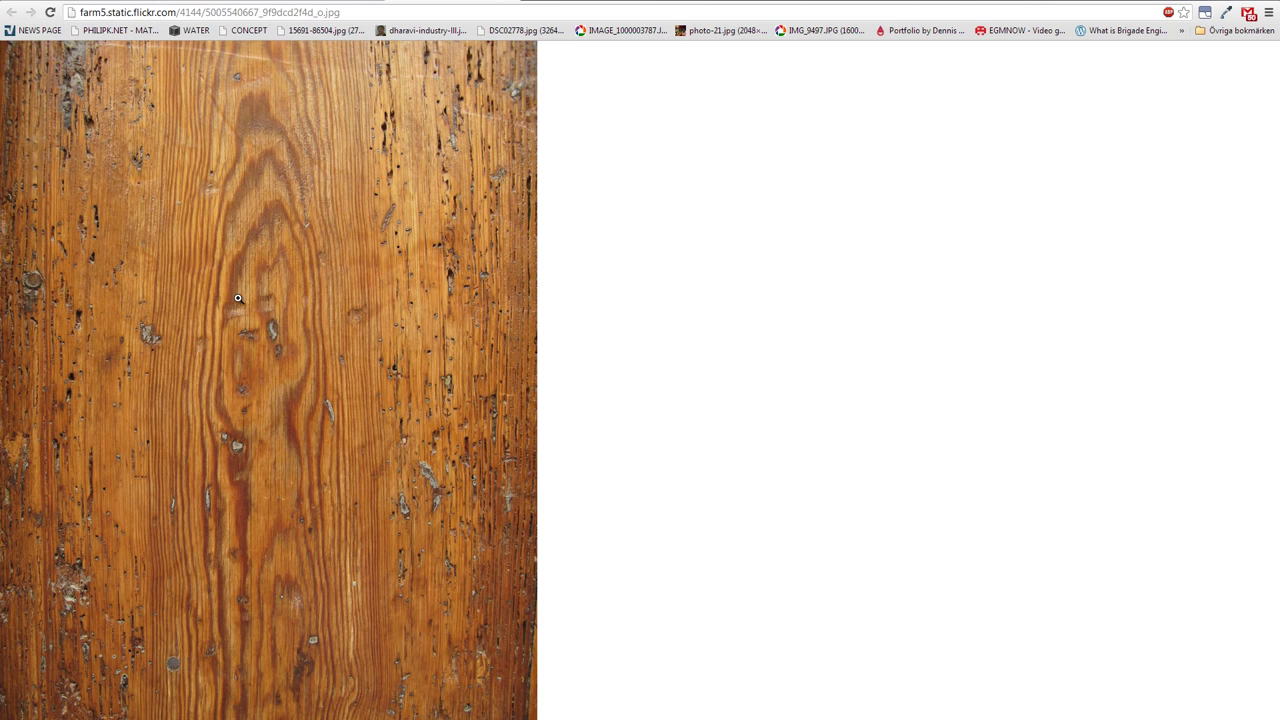
left_click(270, 232)
right_click(428, 188)
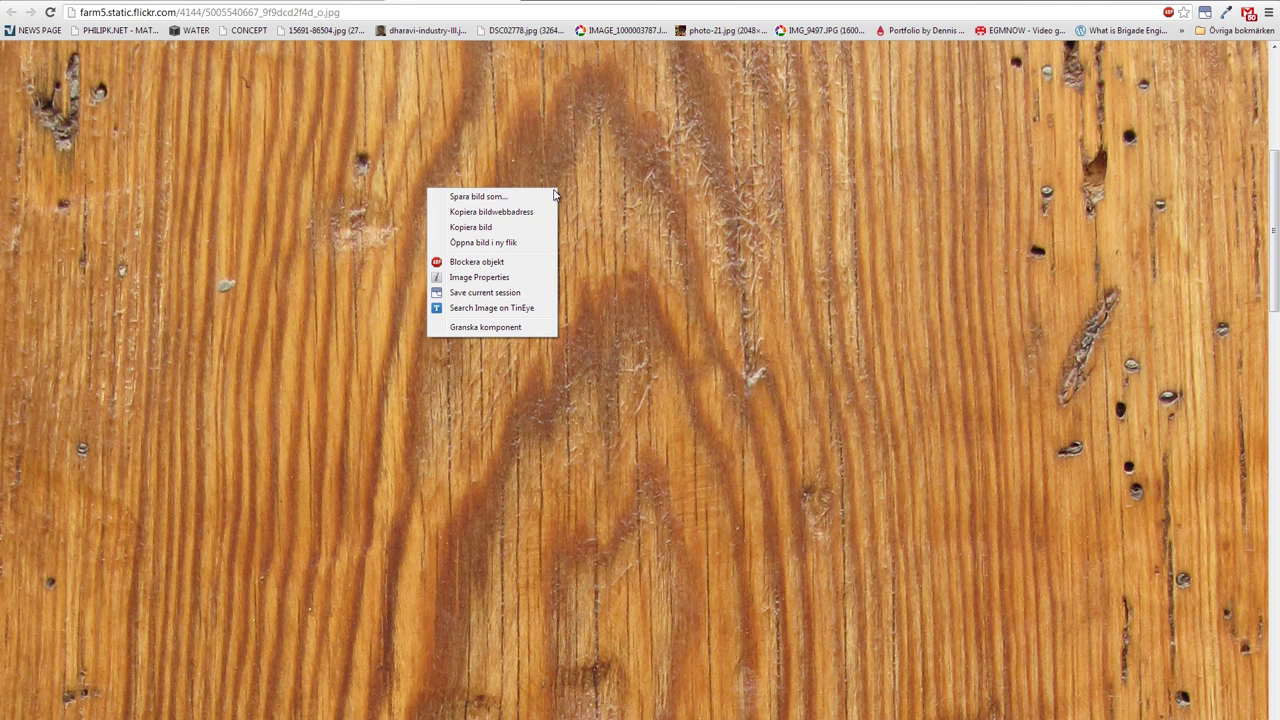
left_click(463, 227)
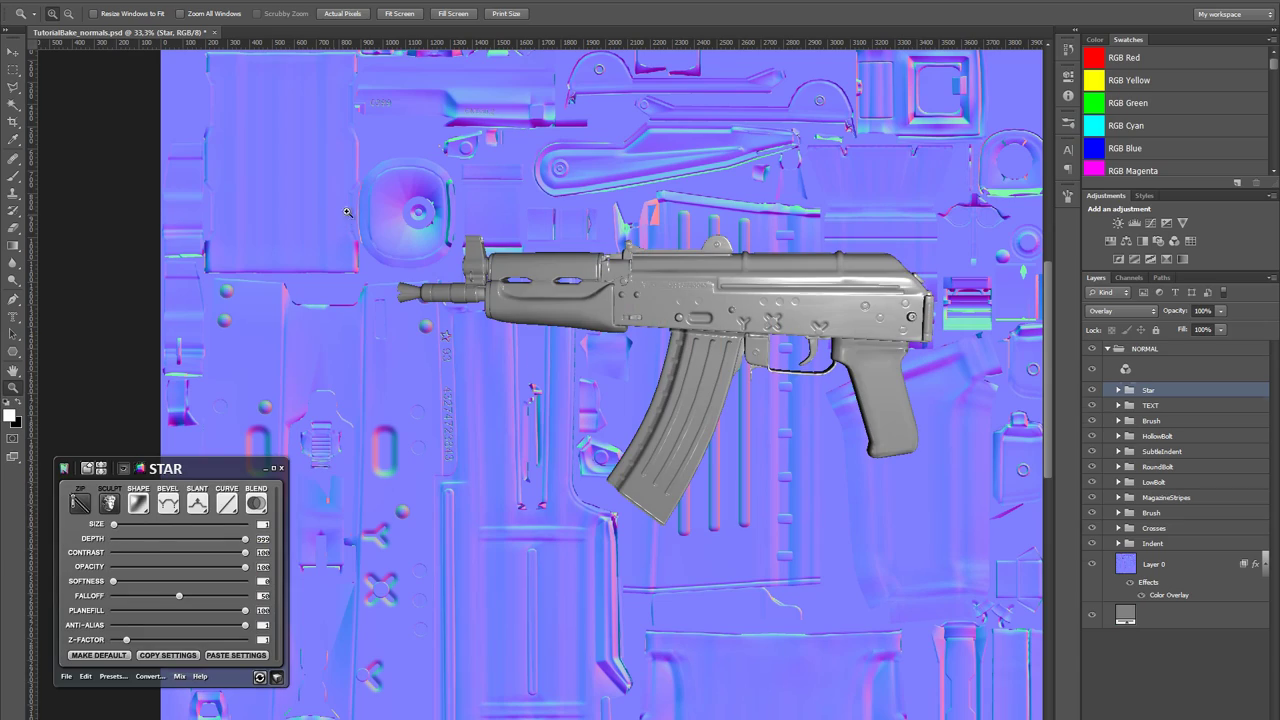
- Paste the wood photo into the normal map, scale it to about 31%, and place it over the map's upper-left panel
key("ctrl+v")
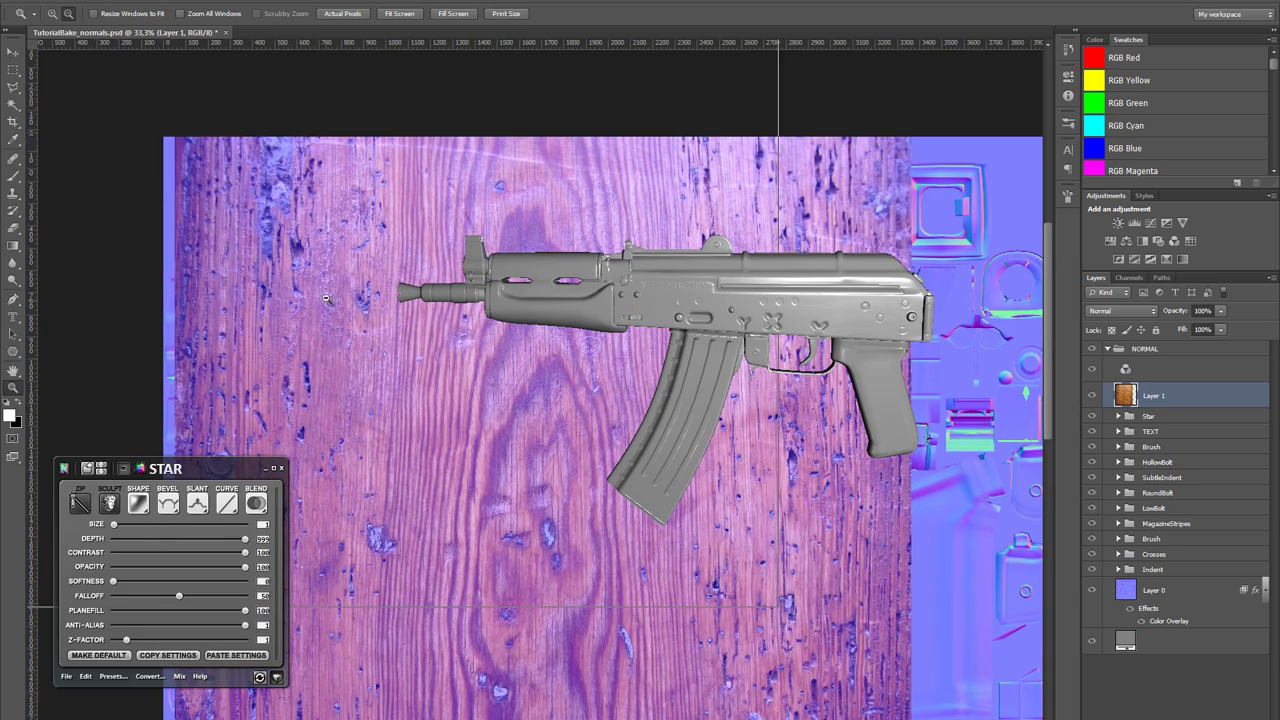
key("ctrl+minus")
key("ctrl+t")
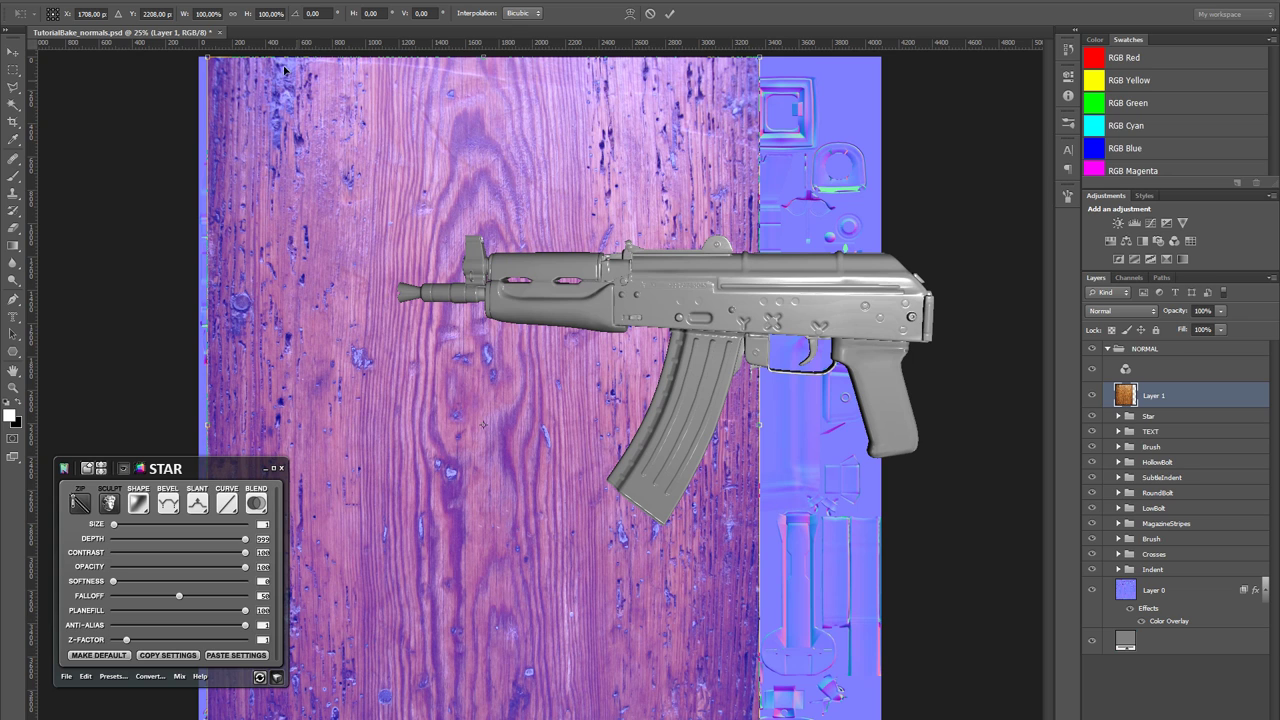
left_click_drag(219, 67, 397, 309)
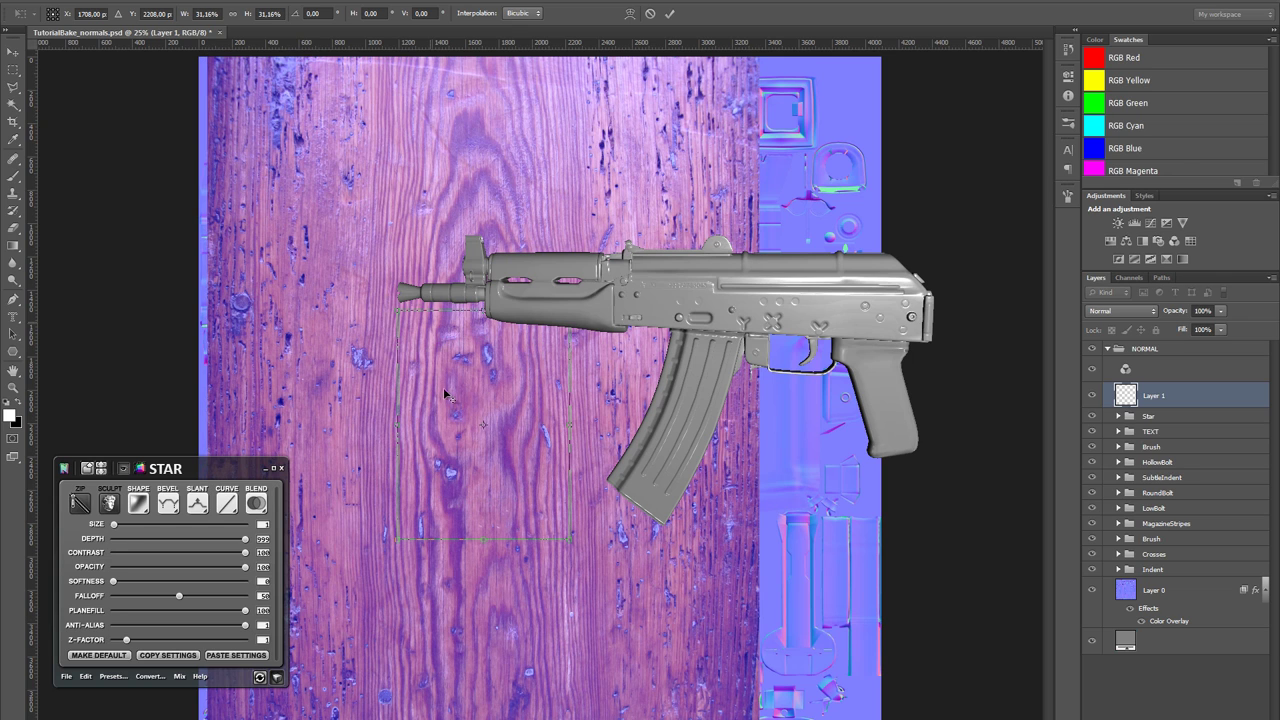
left_click_drag(442, 395, 263, 147)
key("Return")
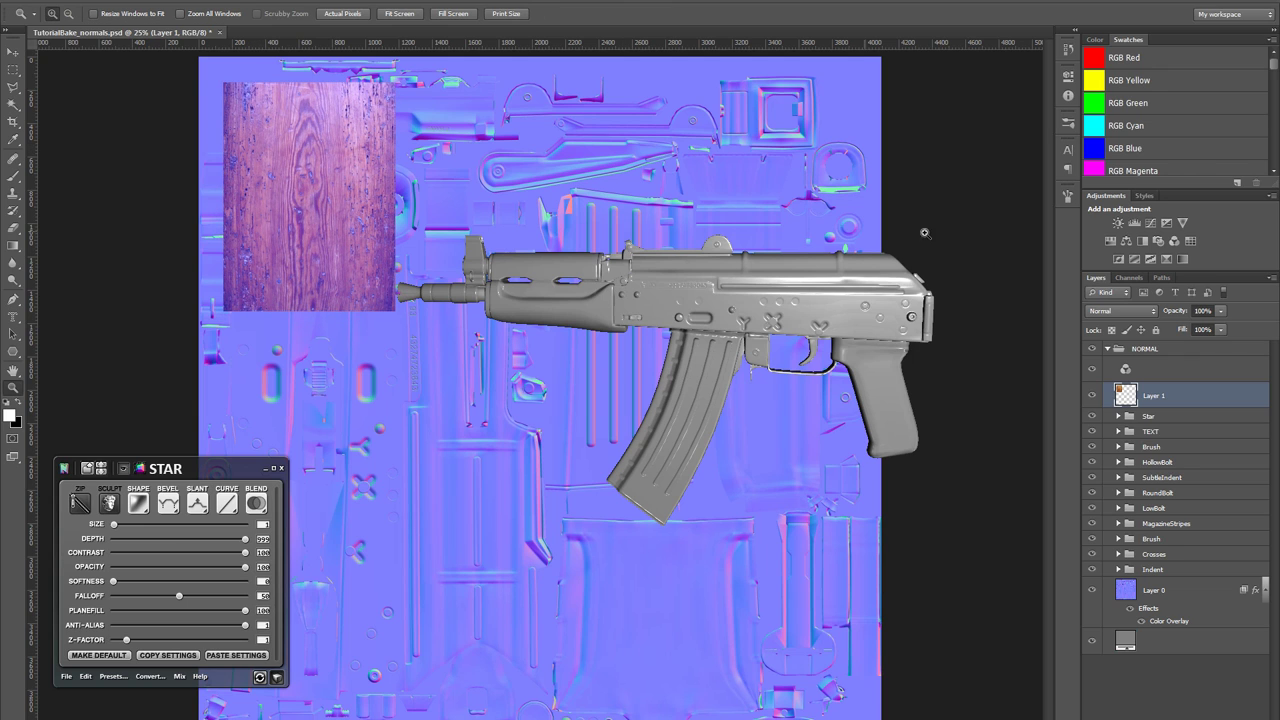
- Lower the wood layer's opacity to 49% and scale it to about 78%, aligned over the upper-left panel
left_click_drag(1220, 313, 1179, 328)
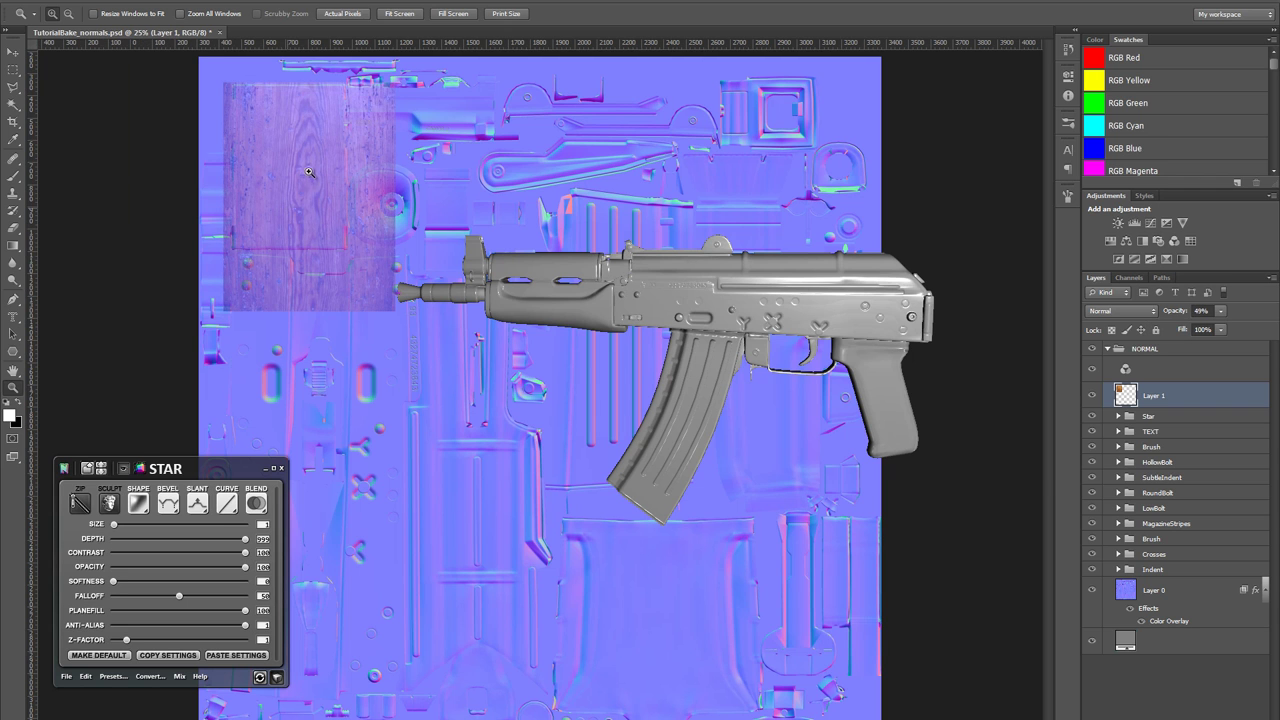
left_click(400, 198)
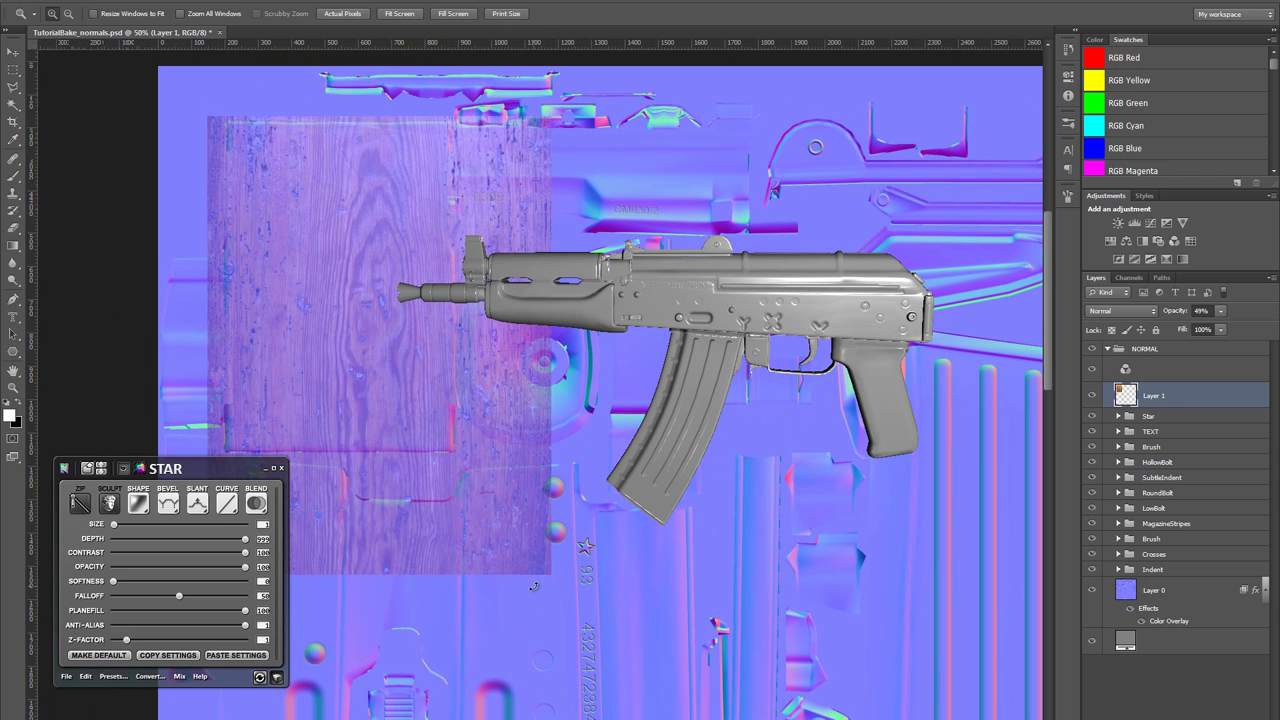
key("ctrl+t")
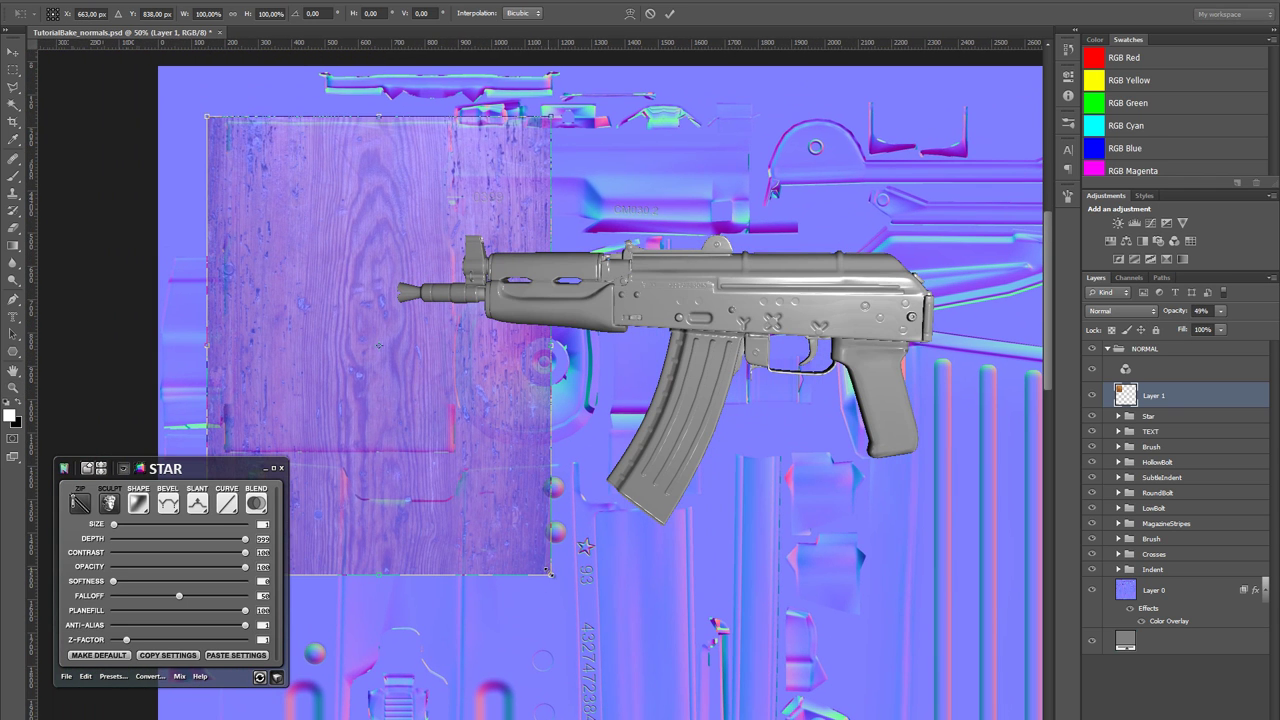
left_click_drag(549, 575, 475, 472)
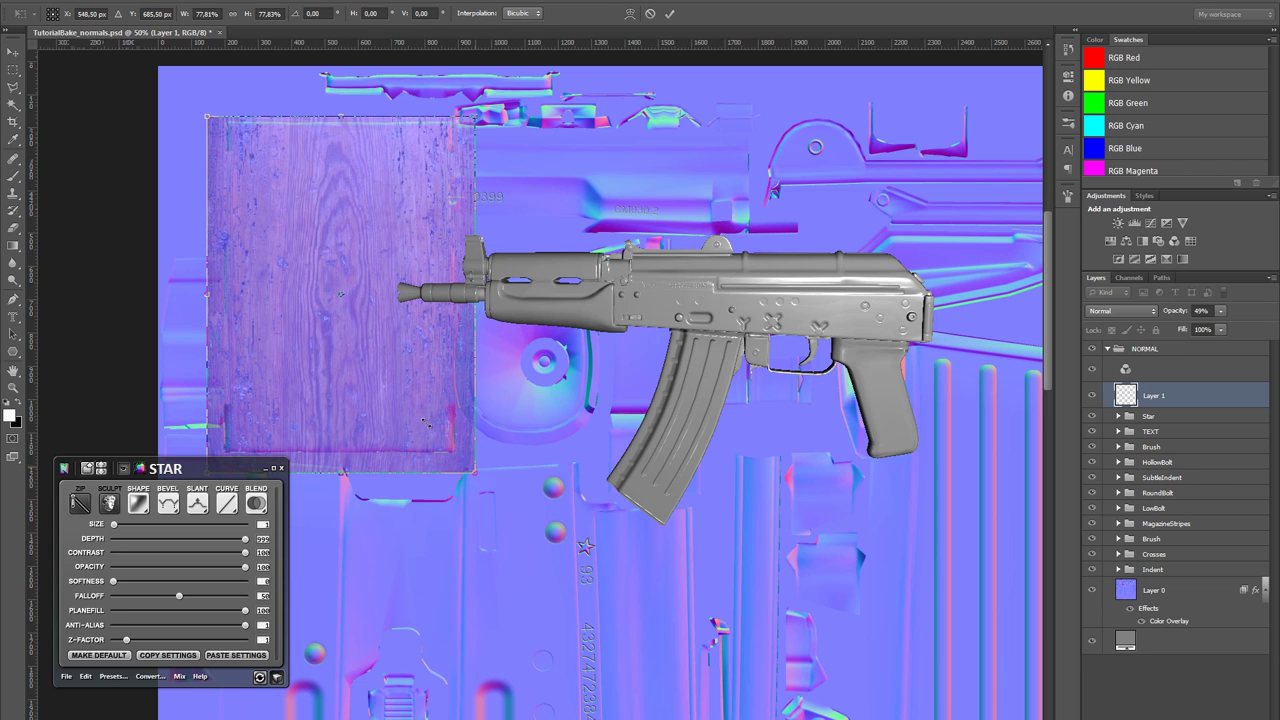
key("Left")
key("Left")
key("Left")
key("Left")
key("Left")
key("Left")
key("Left")
key("Left")
key("Up")
key("Up")
key("Up")
key("Up")
key("Up")
key("Up")
key("Up")
key("Up")
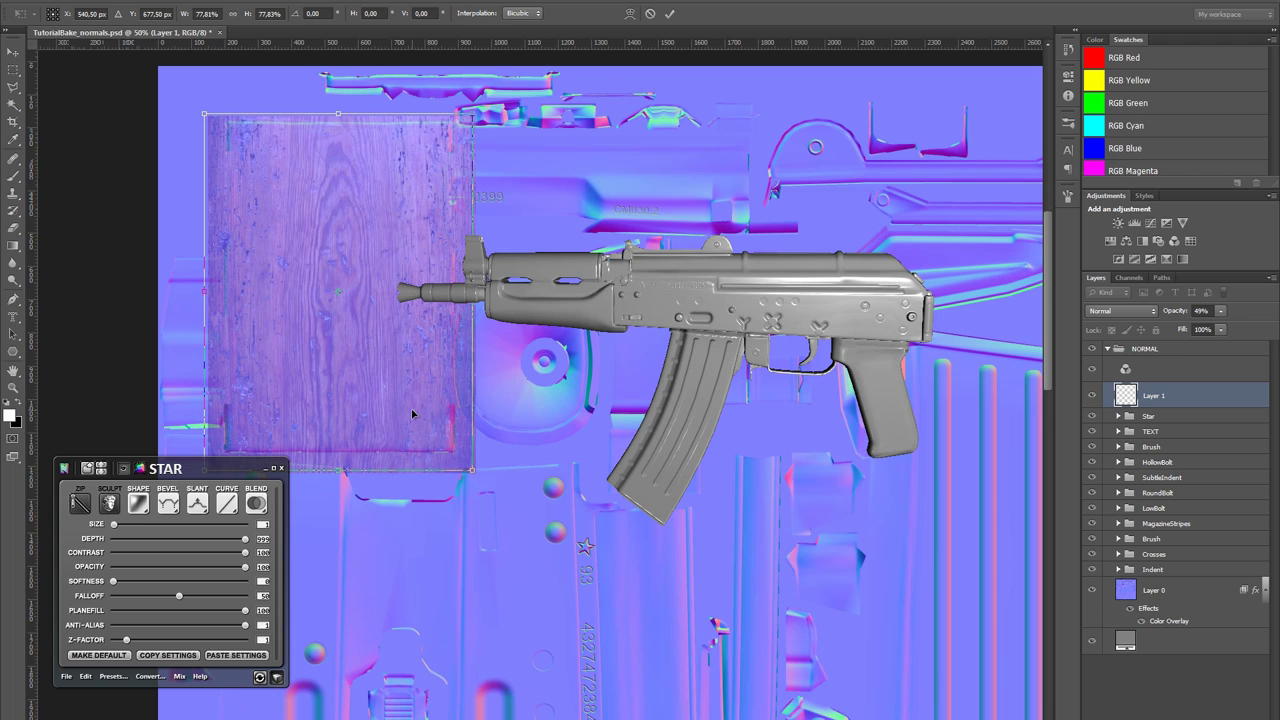
key("Right")
key("Right")
key("Right")
key("Right")
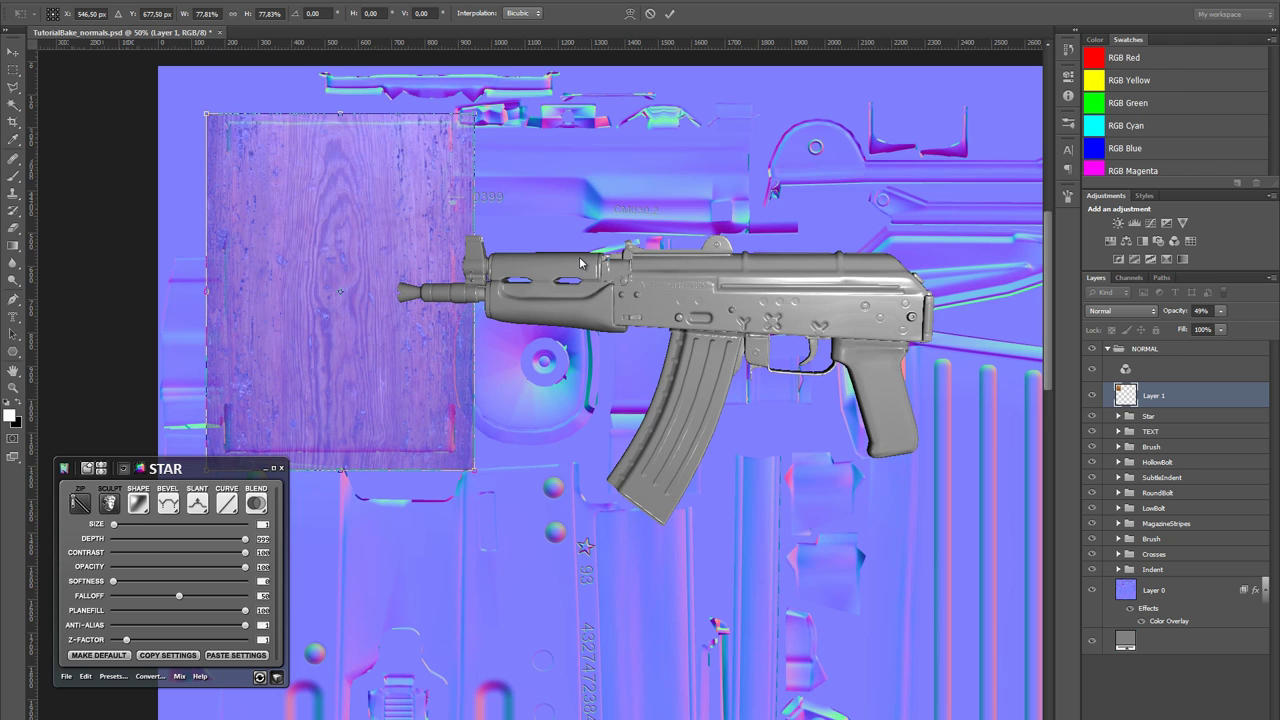
key("Return")
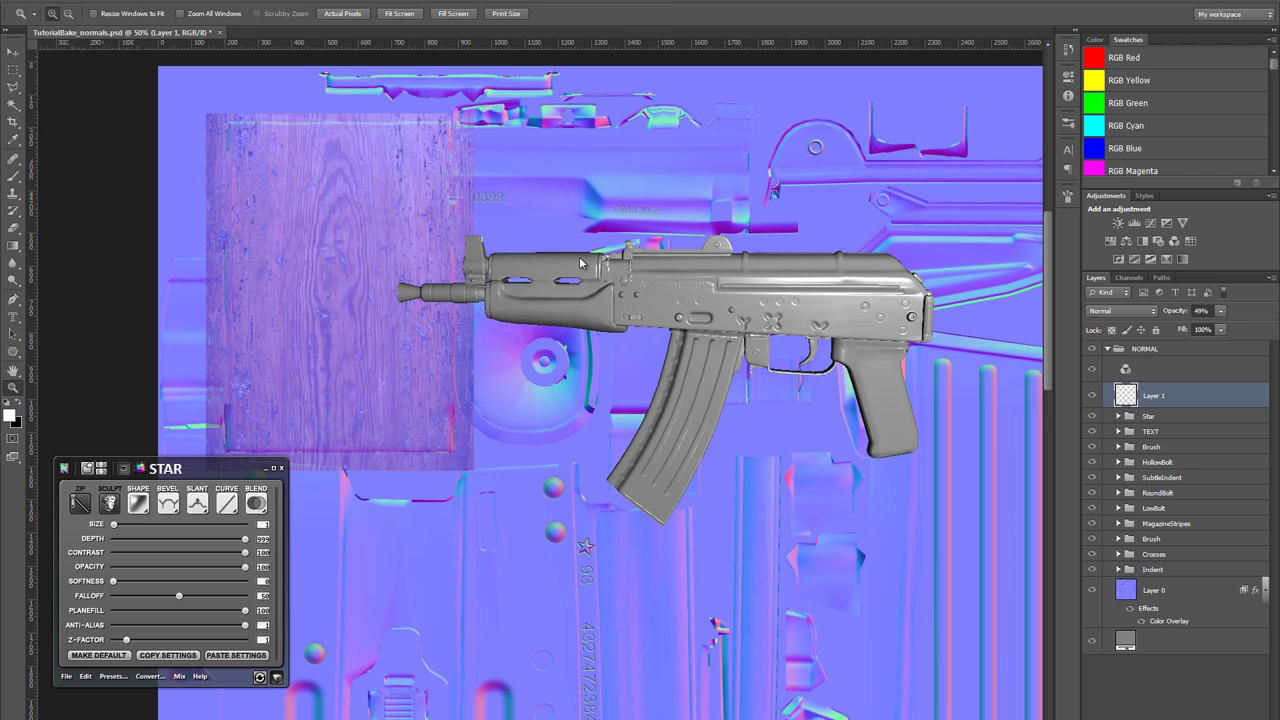
- Restore the wood layer's opacity to 100%
left_click(1220, 311)
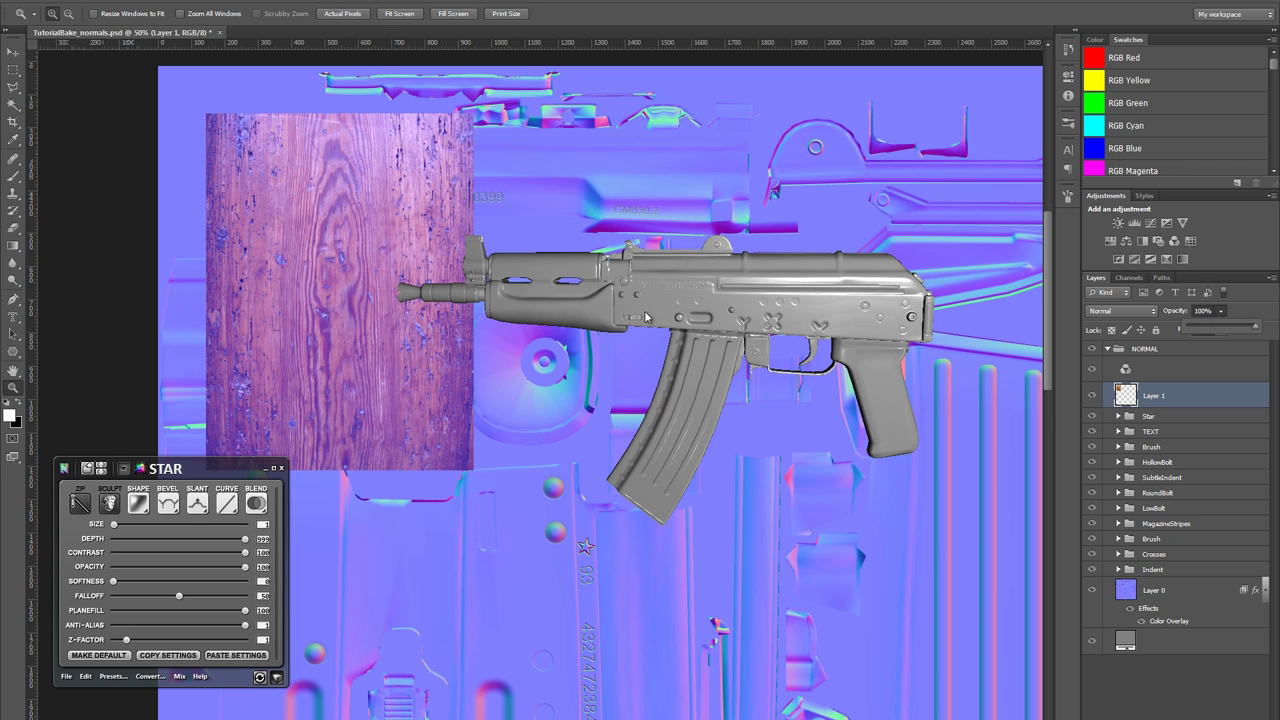
left_click_drag(708, 542, 666, 480)
left_click(447, 457, "alt")
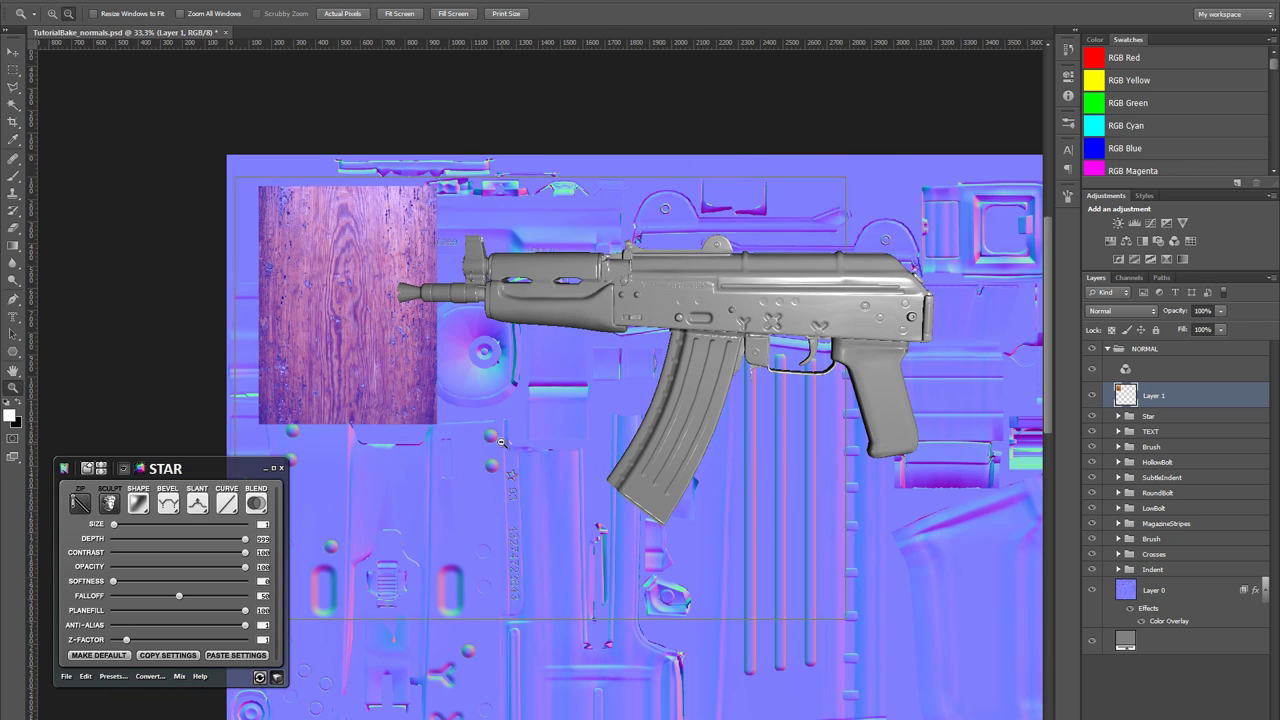
left_click(500, 440, "alt")
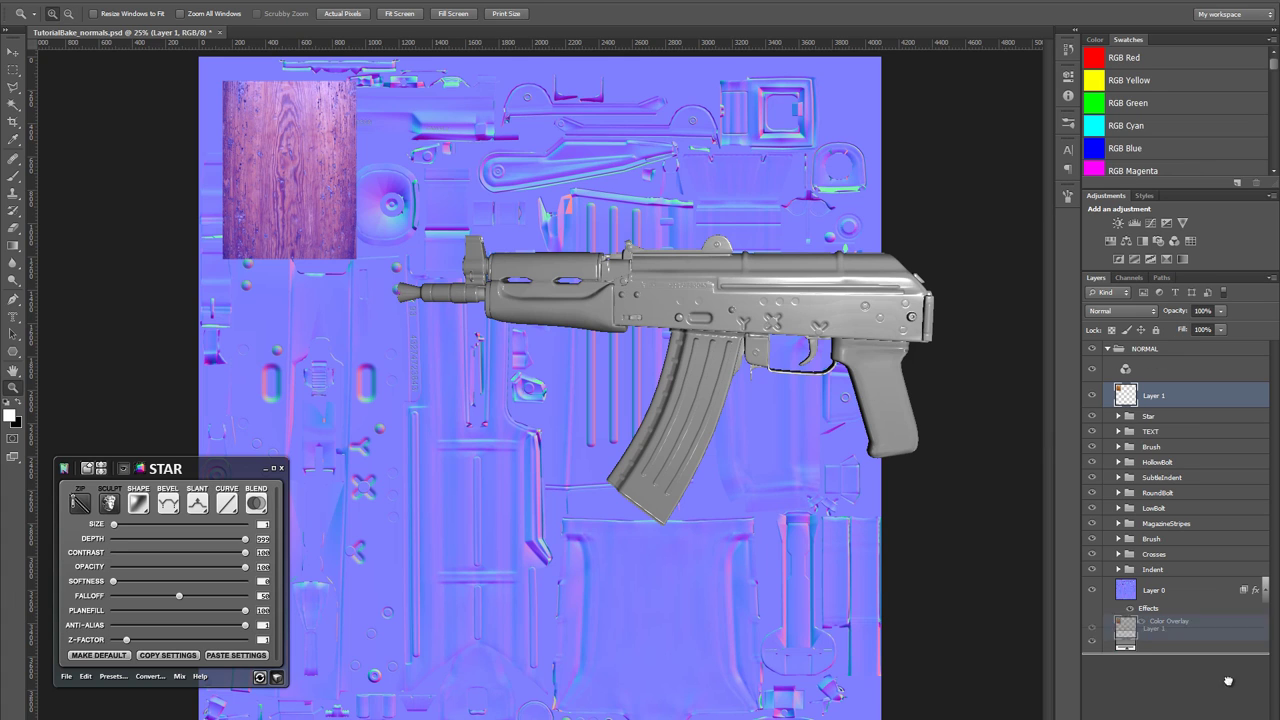
- Try to cover the large lower panel with a duplicate of the wood layer
key("v")
left_click_drag(286, 176, 639, 615)
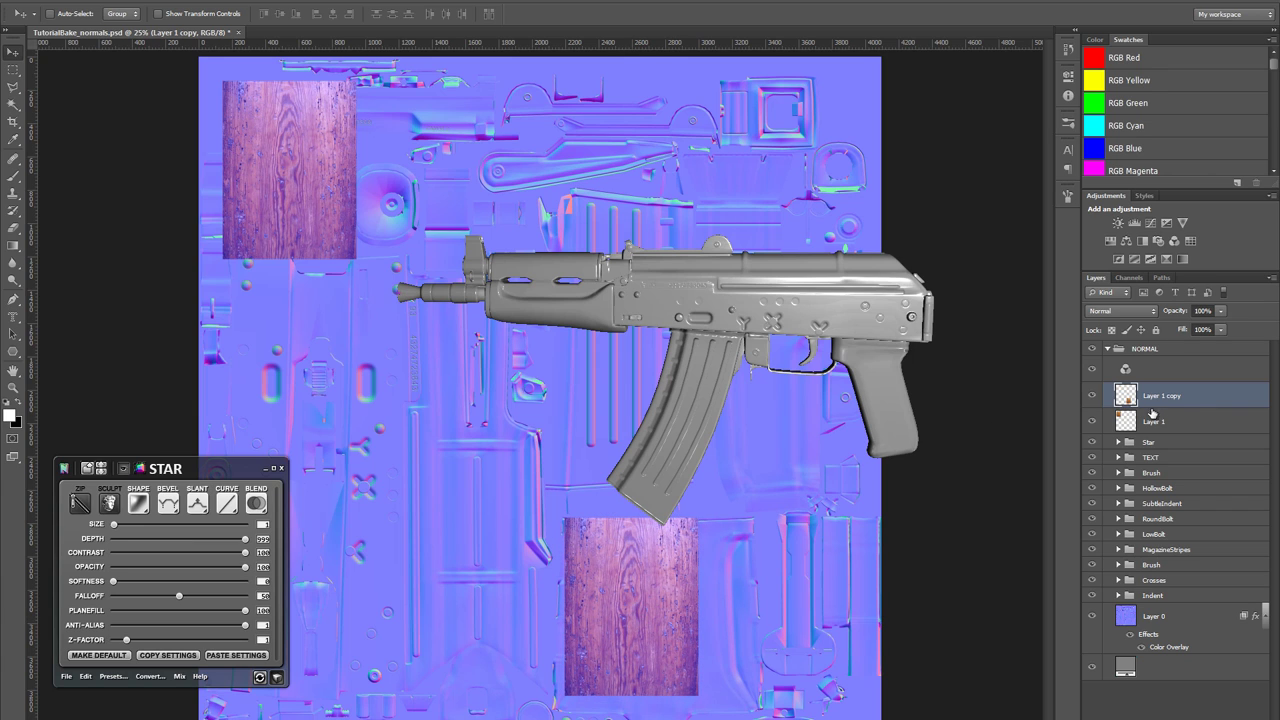
key("ctrl+e")
- Paste the wood photo again on a separate layer and scale it down to about 31%
key("ctrl+shift+alt+n")
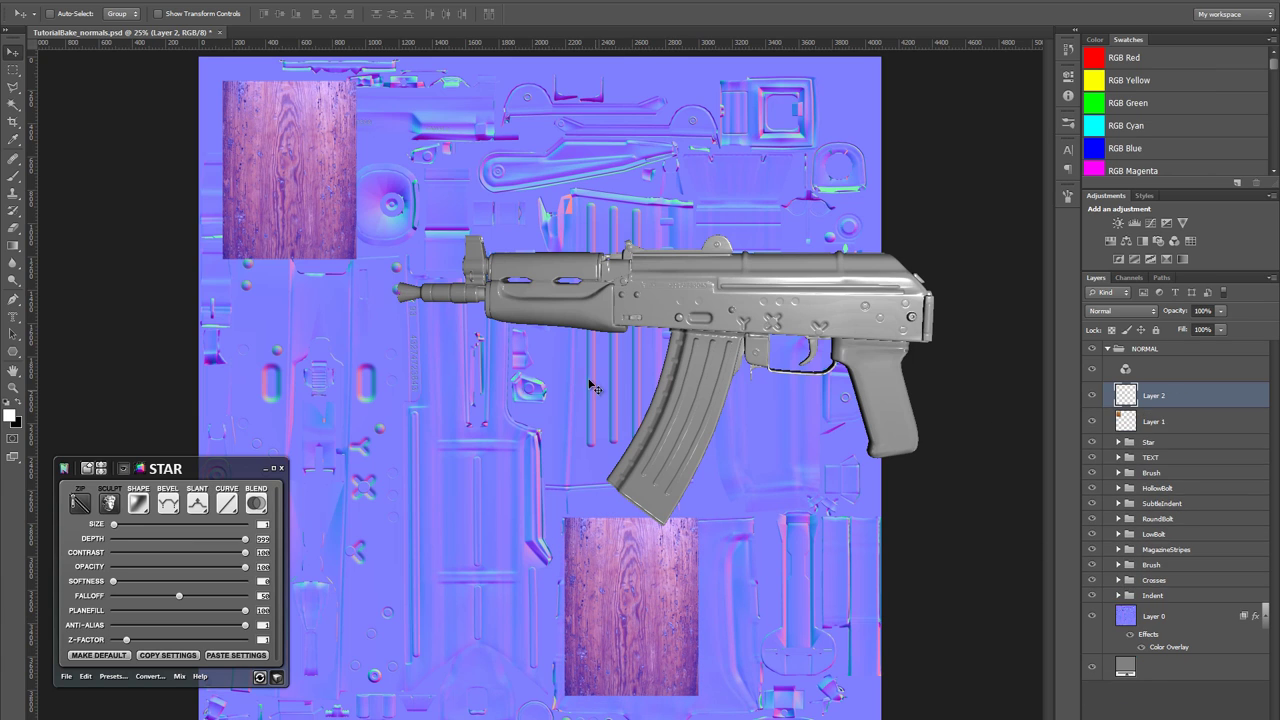
key("ctrl+v")
key("ctrl+t")
left_click_drag(281, 61, 401, 260)
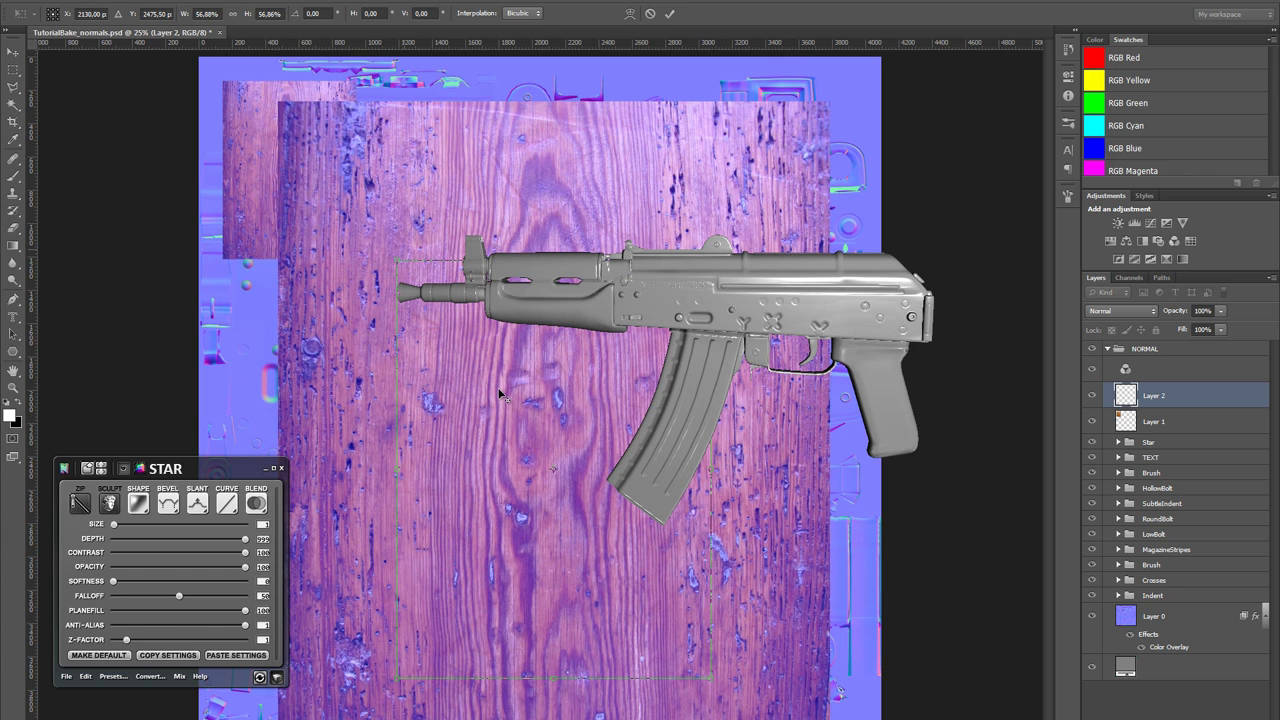
left_click_drag(488, 419, 641, 466)
left_click_drag(629, 367, 617, 400)
left_click_drag(545, 345, 616, 439)
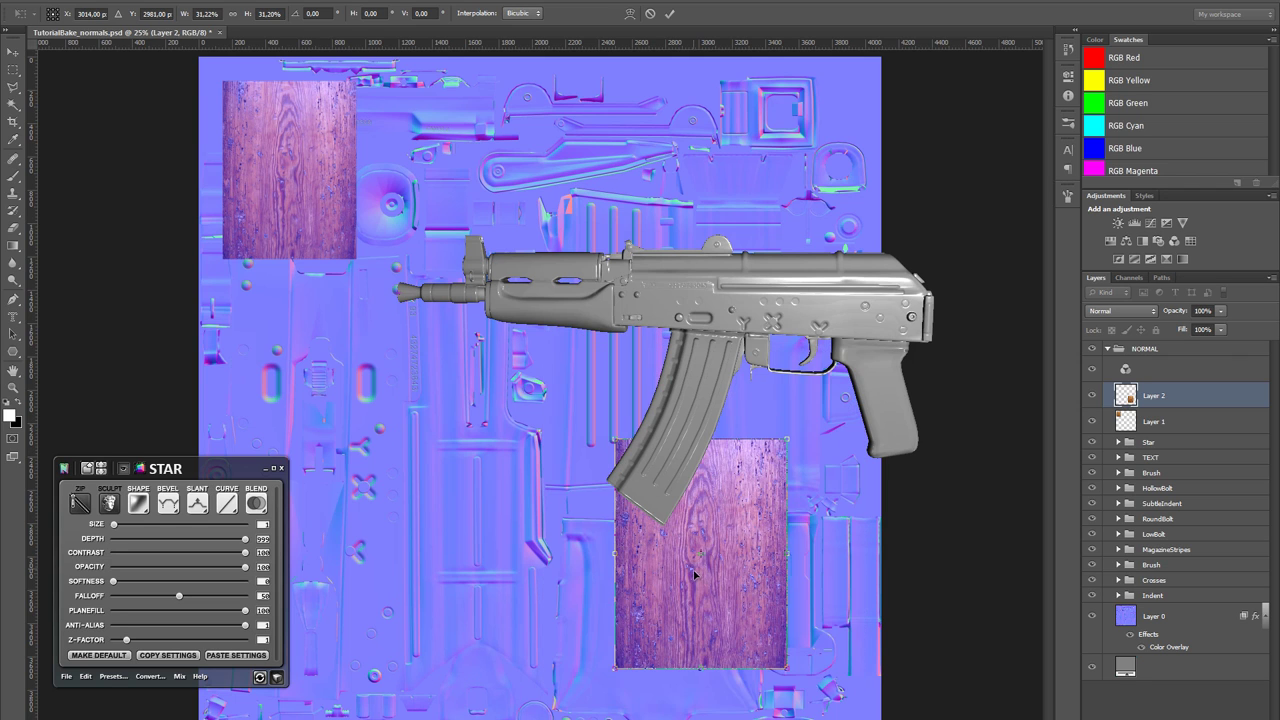
- Move the second wood texture over the large lower panel and stretch it to about 38% width and 31% height
left_click_drag(700, 580, 634, 644)
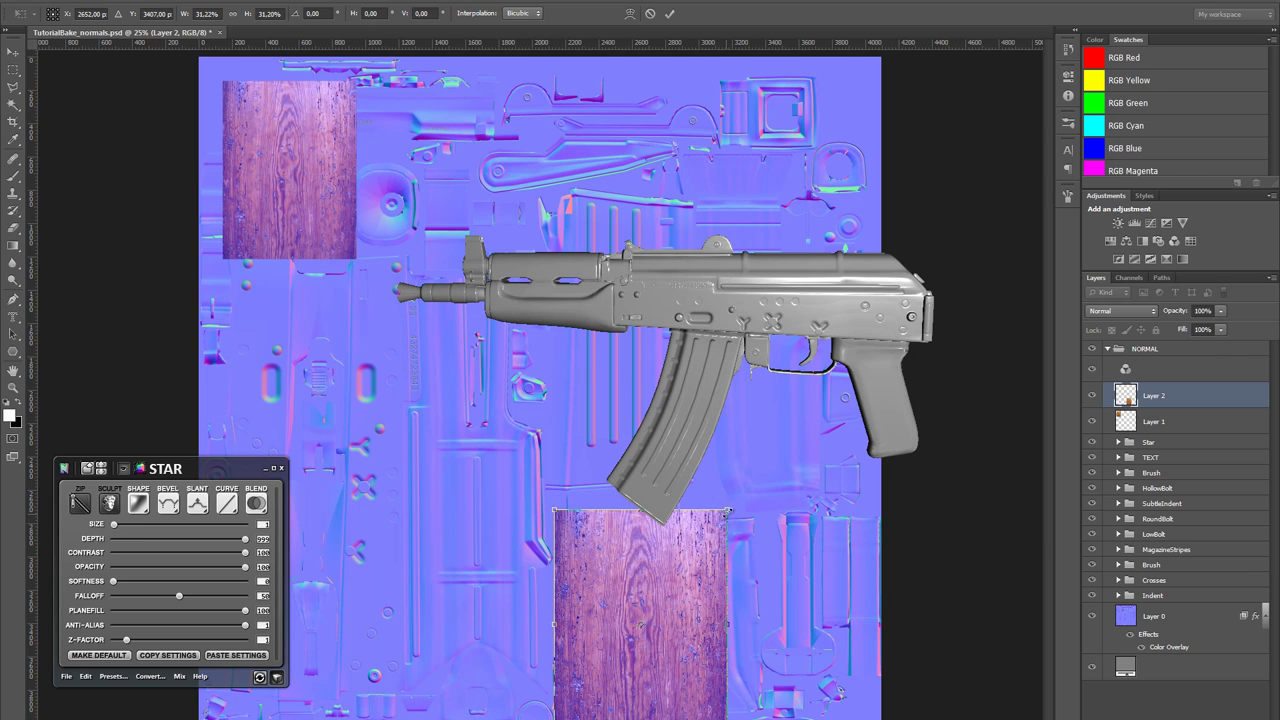
left_click_drag(728, 510, 760, 517)
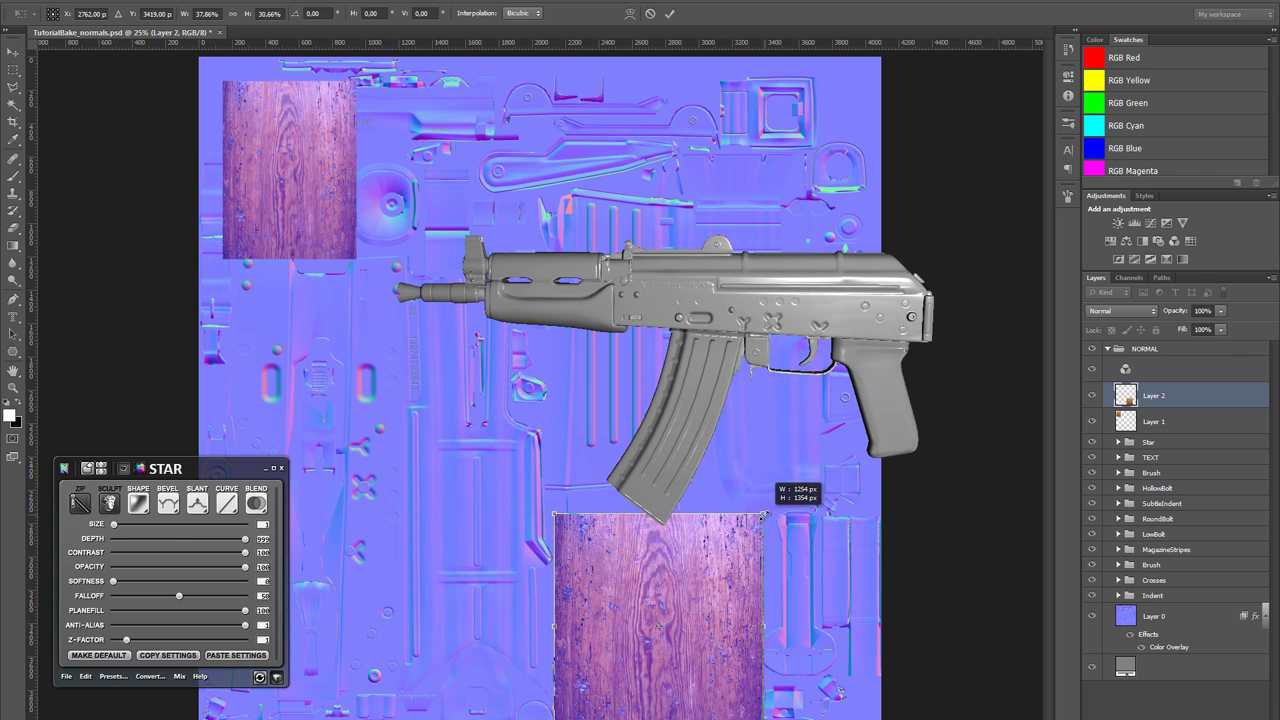
key("Return")
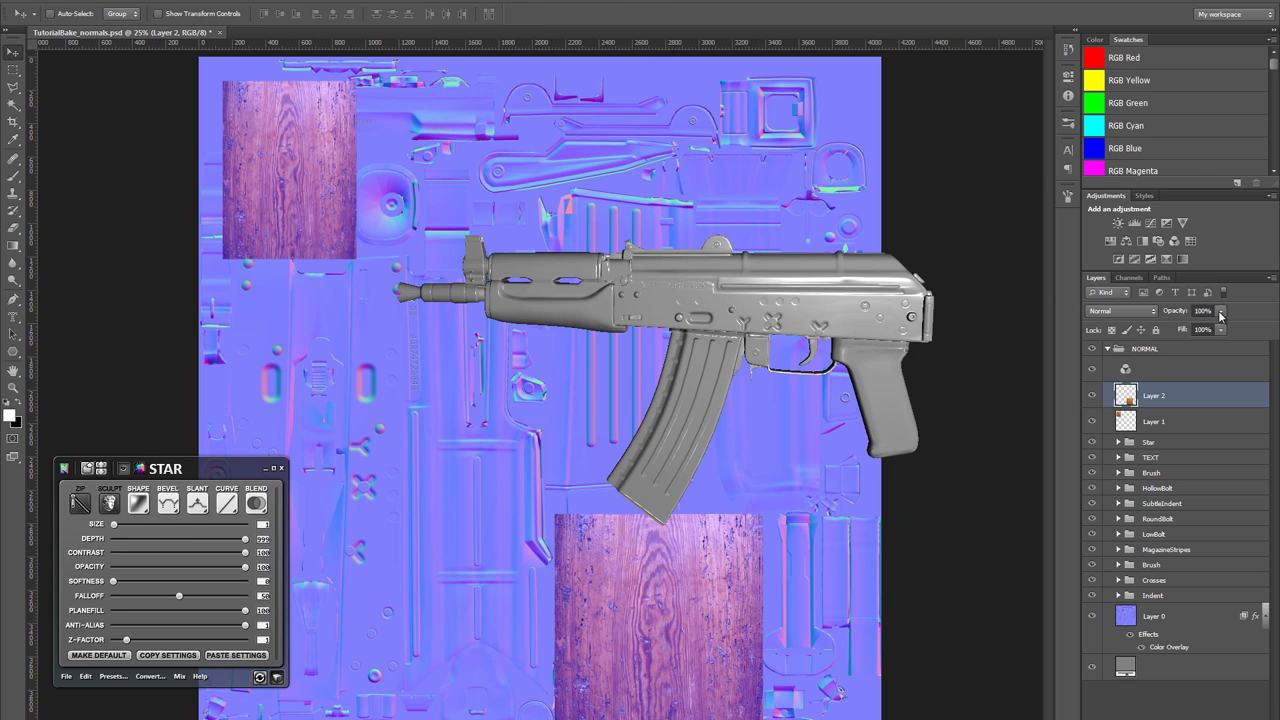
- Lower the second wood layer's opacity to 29%
left_click(1220, 312)
left_click(1173, 326)
key("ctrl+space")
- Set up the Eraser with a smaller 70-pixel brush at 100% opacity
key("e")
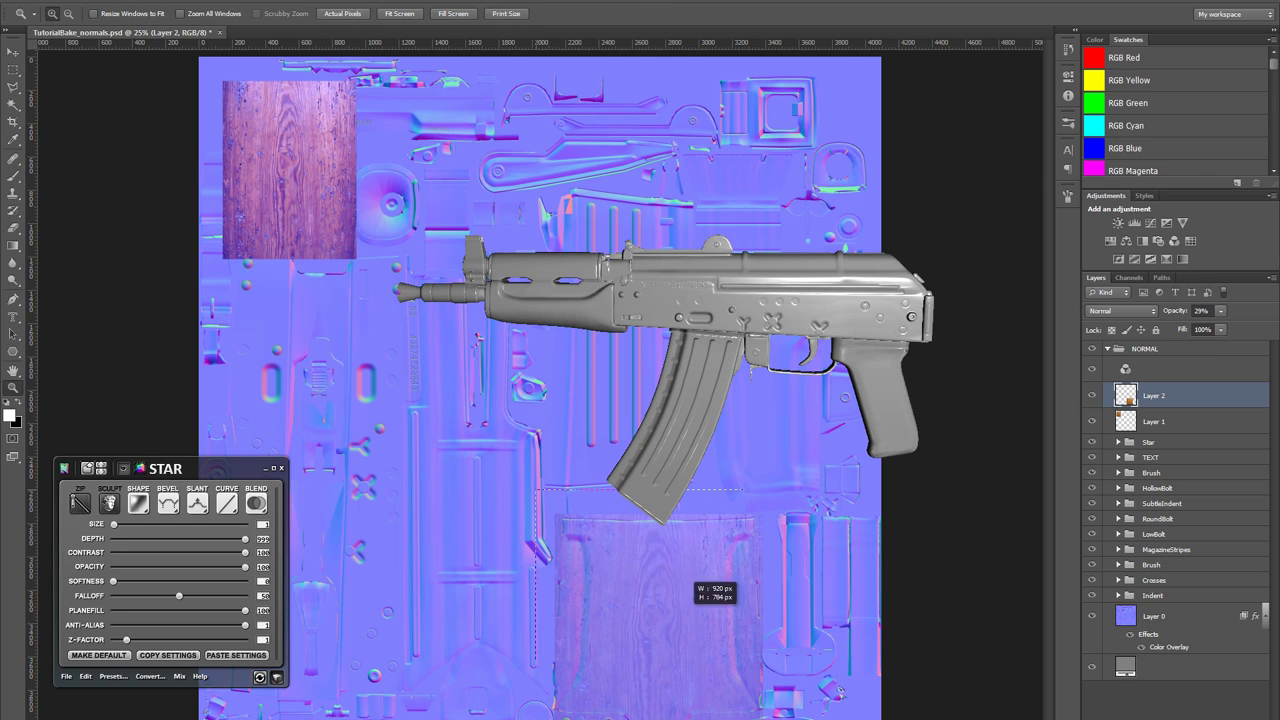
scroll(595, 590, "up", 5)
key("bracketleft")
key("bracketleft")
key("bracketleft")
key("bracketleft")
key("bracketleft")
key("bracketleft")
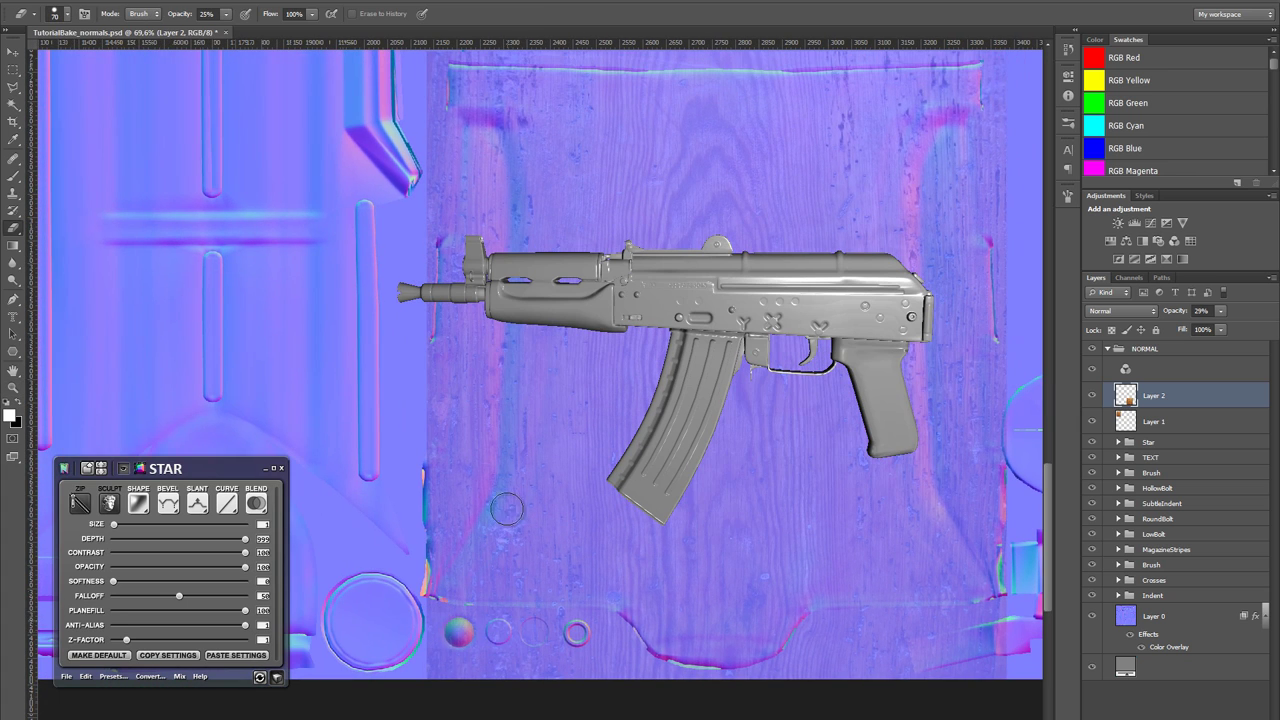
left_click(226, 14)
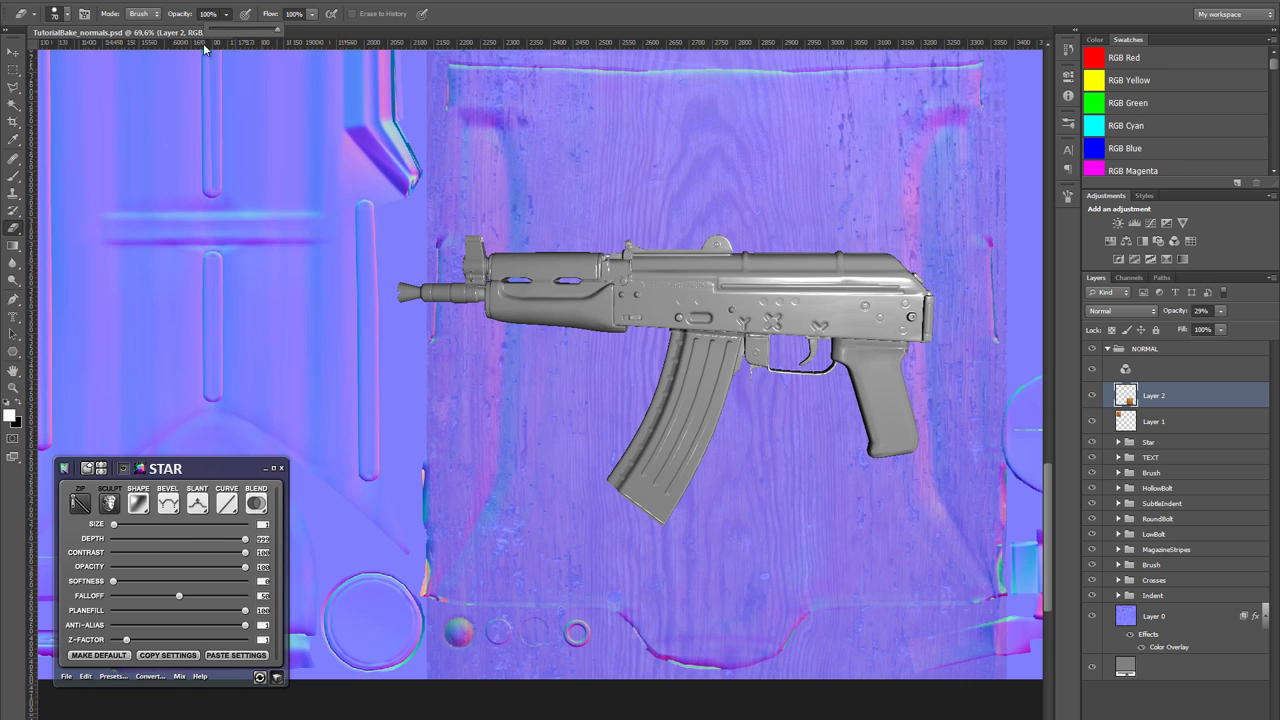
- Outline the large lower panel along all its edges with a closed Polygonal Lasso selection over the second wood layer
left_click(13, 88)
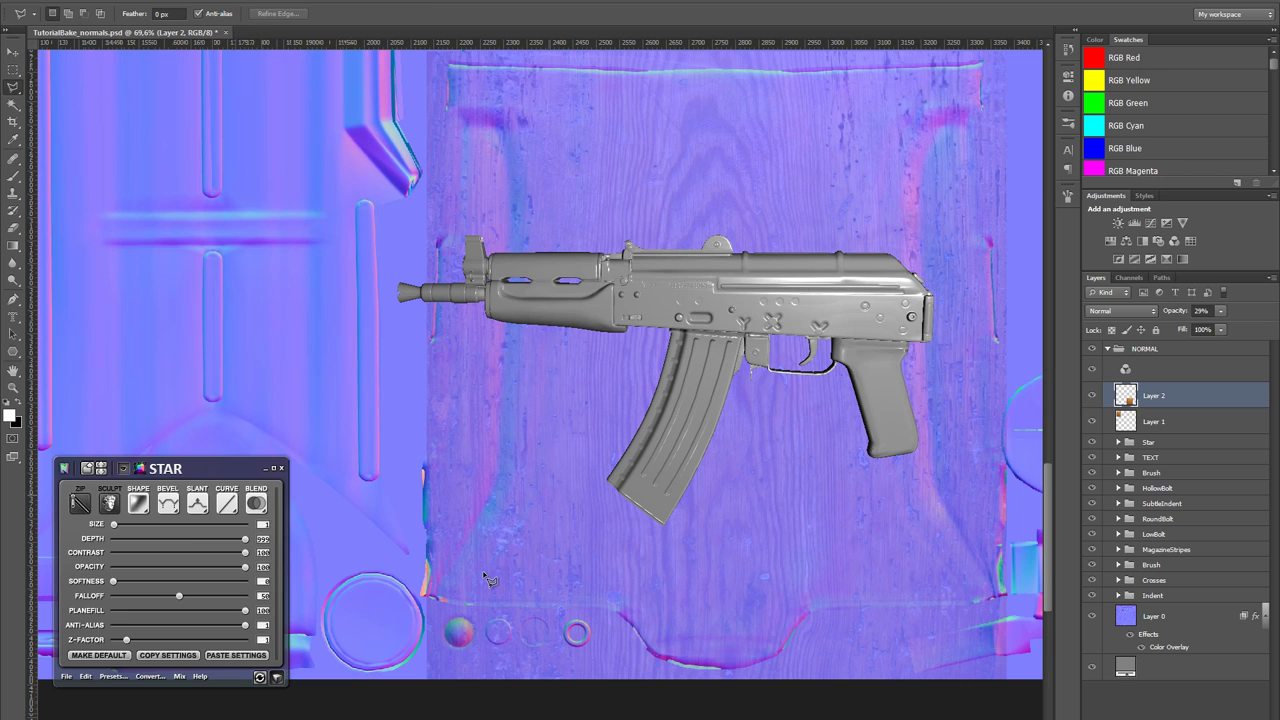
left_click(403, 608)
left_click(609, 612)
left_click(660, 672)
left_click(815, 660)
left_click(831, 621)
left_click_drag(871, 581, 684, 592)
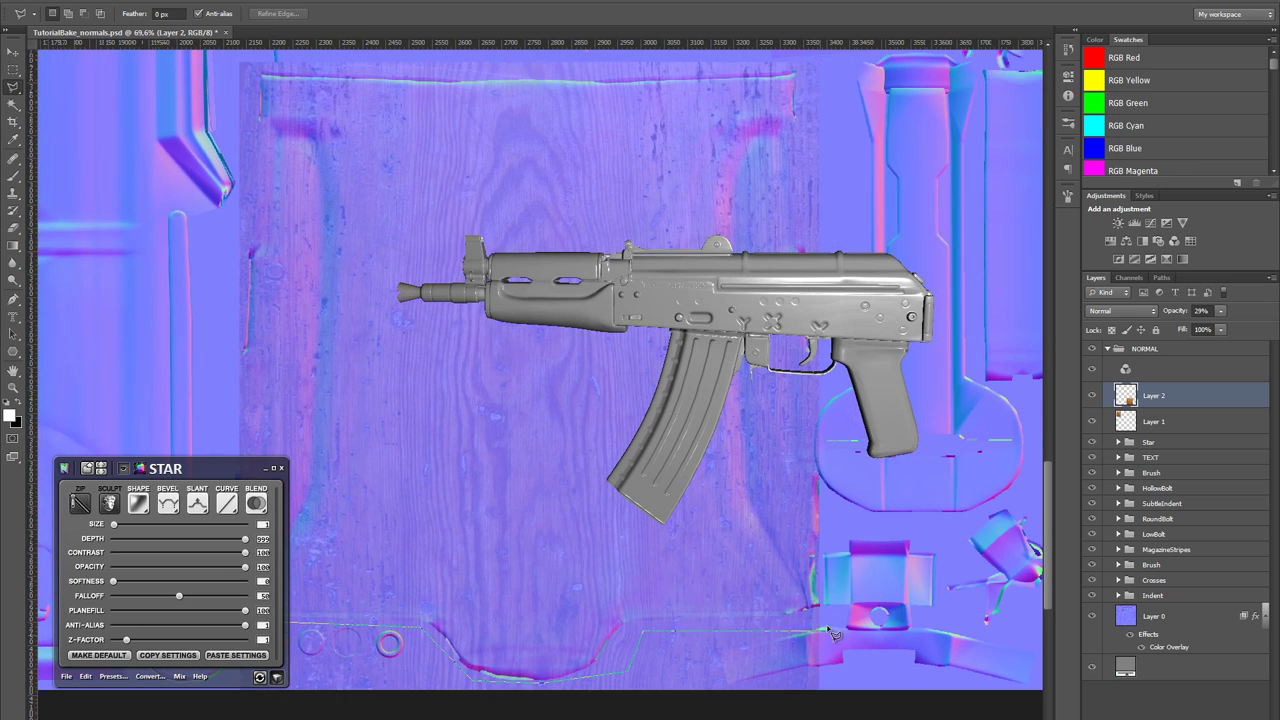
left_click(821, 622)
left_click(817, 583)
left_click_drag(820, 393, 796, 640)
left_click(789, 490)
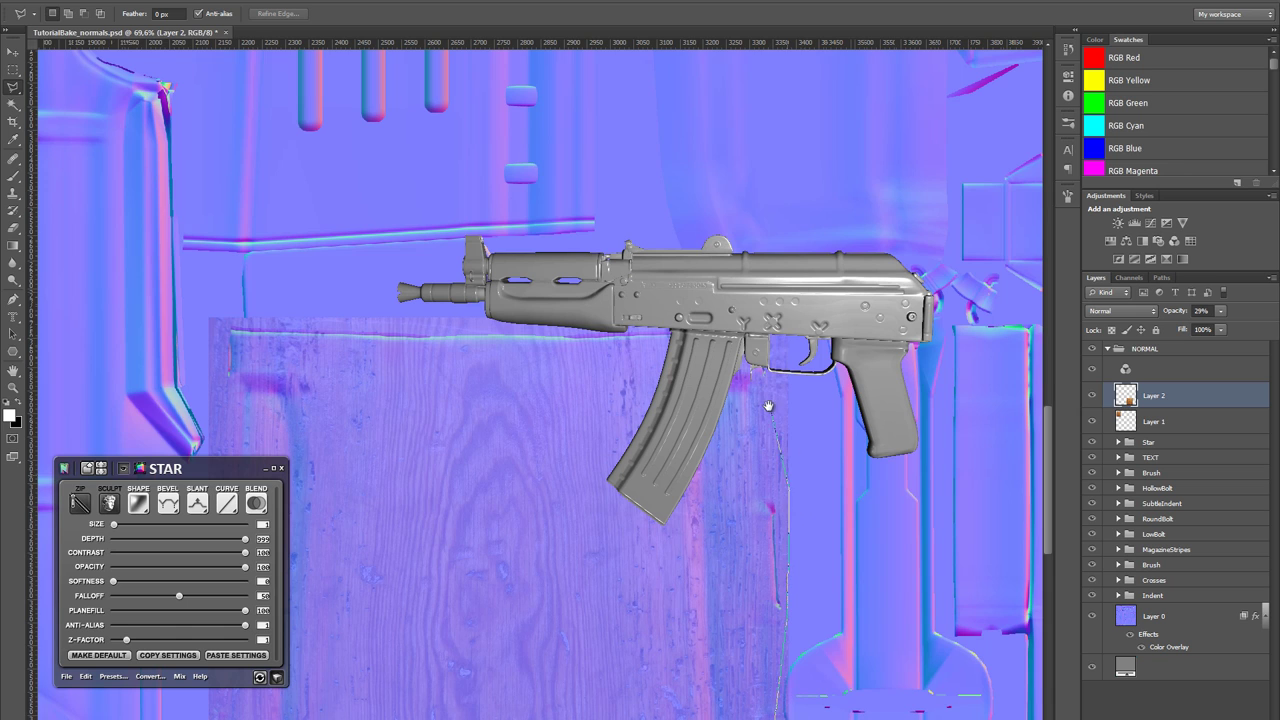
left_click_drag(768, 407, 850, 606)
left_click(852, 517)
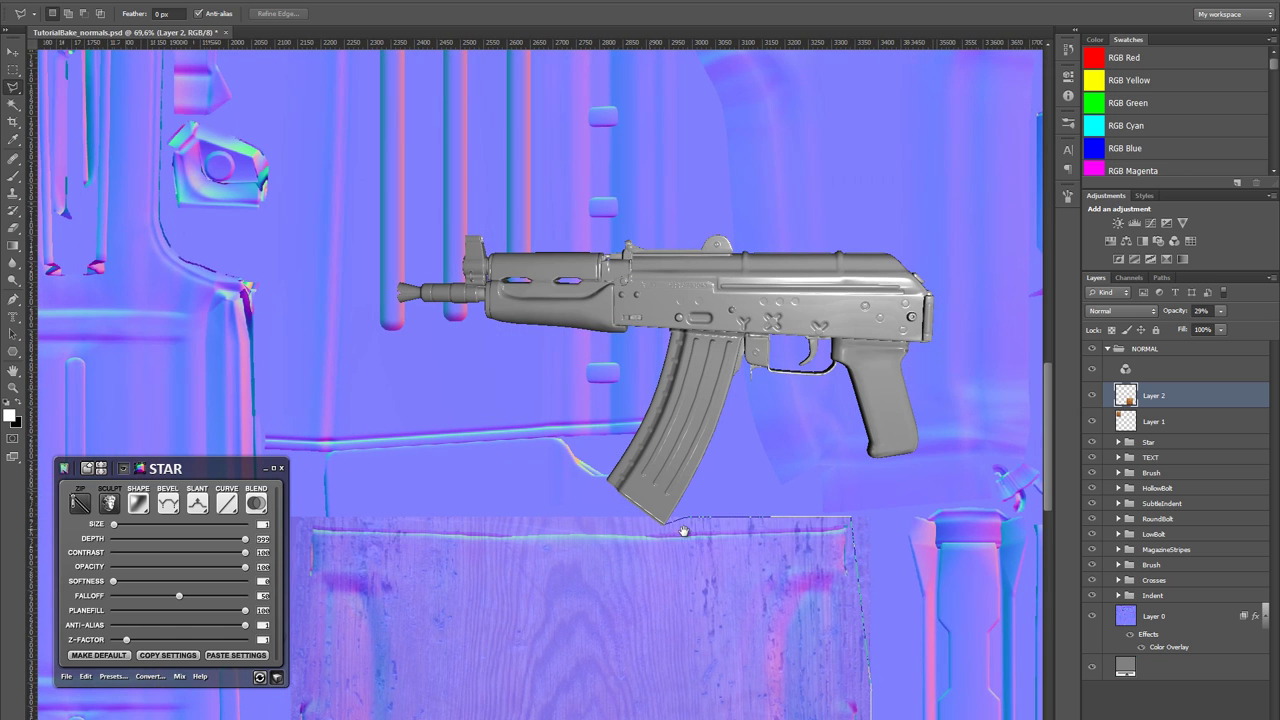
left_click_drag(692, 525, 936, 541)
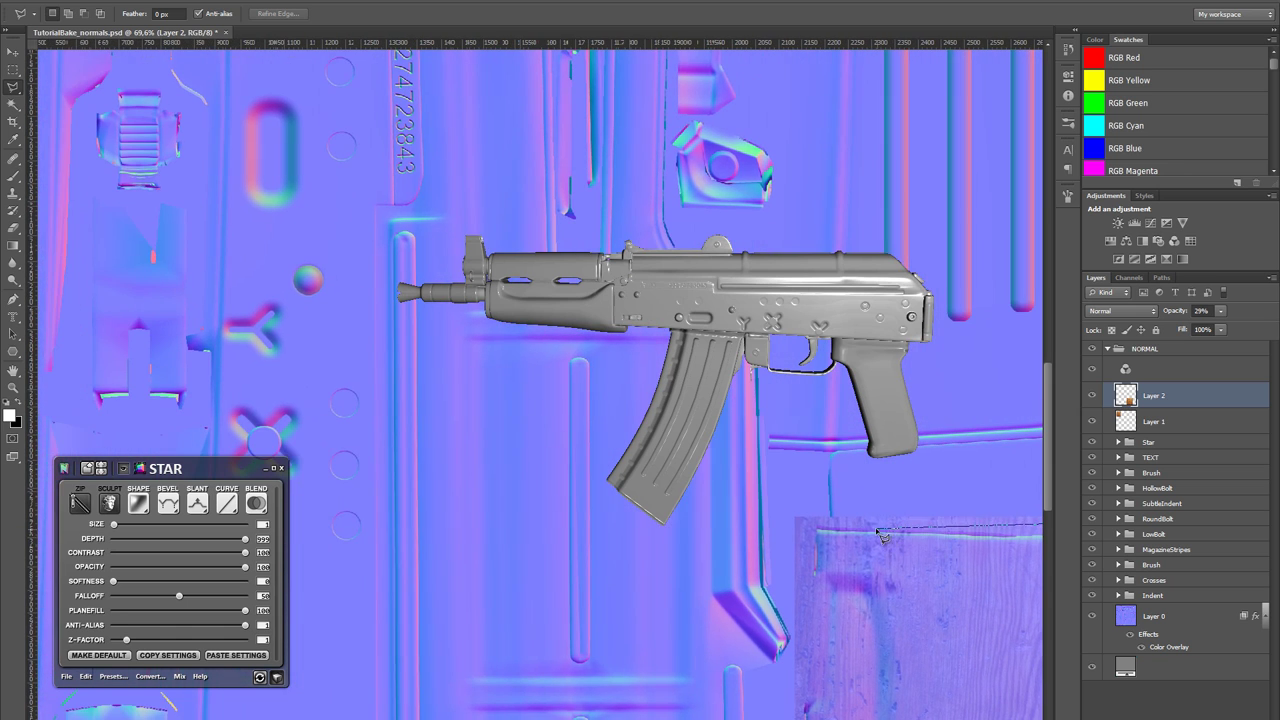
left_click_drag(810, 637, 780, 322)
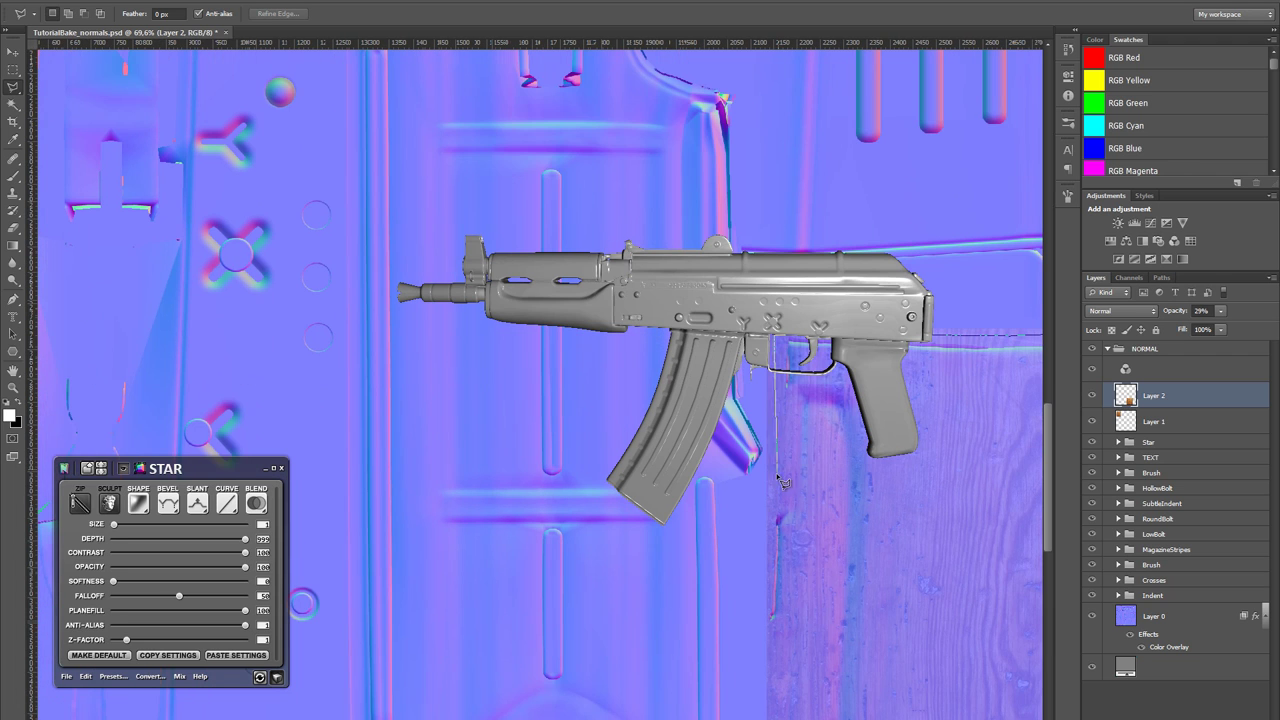
left_click_drag(744, 675, 738, 572)
double_click(738, 572)
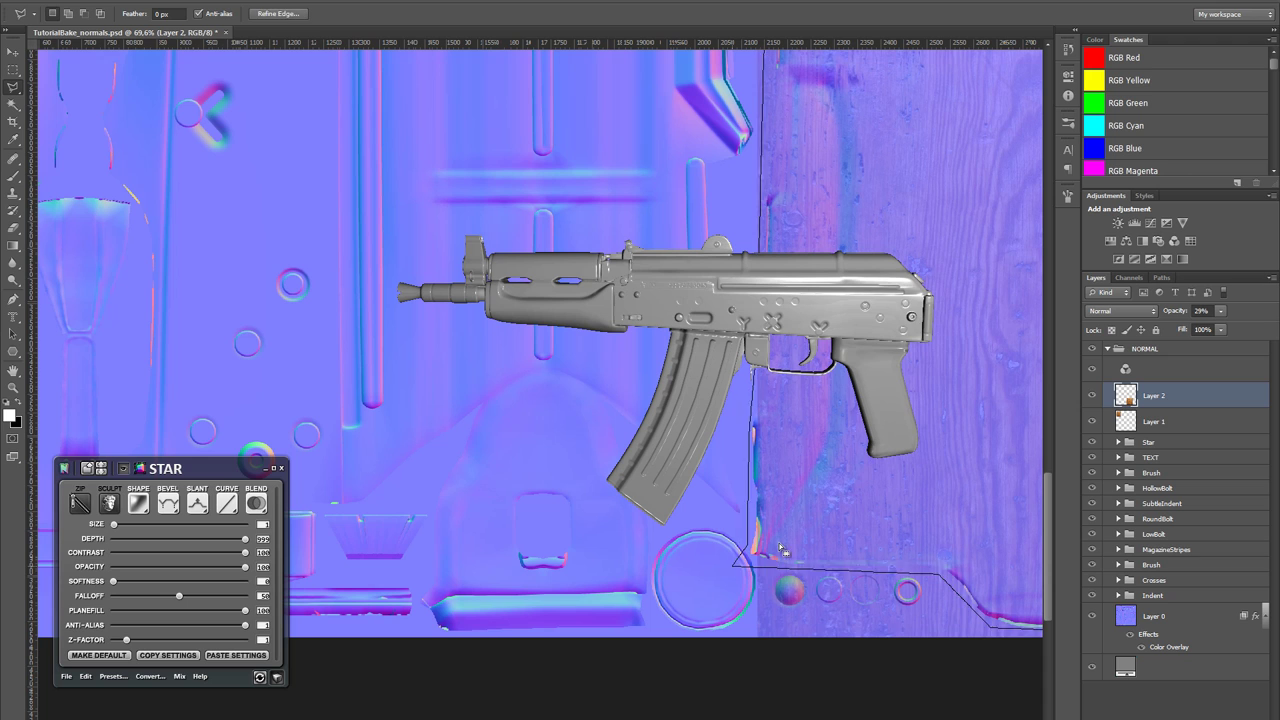
- Invert the panel selection, delete the excess wood outside it from the second wood layer, and deselect
right_click(812, 512)
left_click(880, 282)
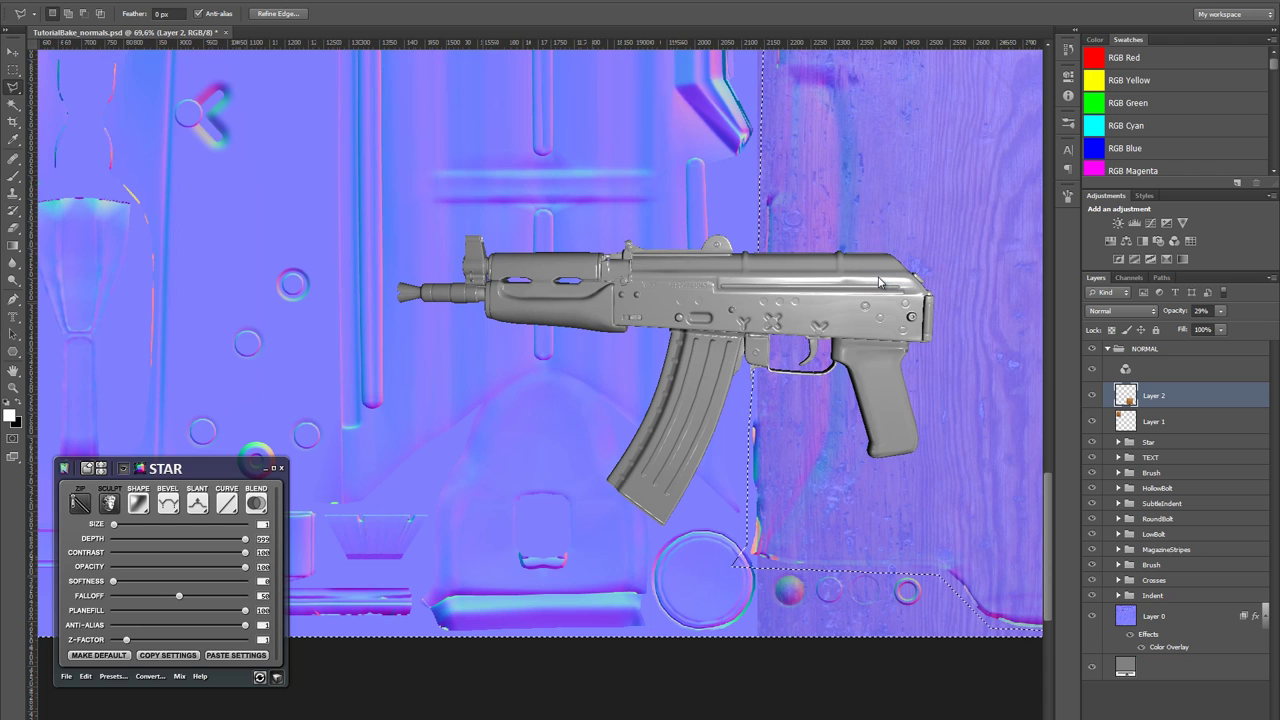
key("Delete")
key("ctrl+d")
- Raise the second wood layer's opacity to 100% and merge it down into the first wood layer
left_click_drag(563, 180, 397, 201)
key("z")
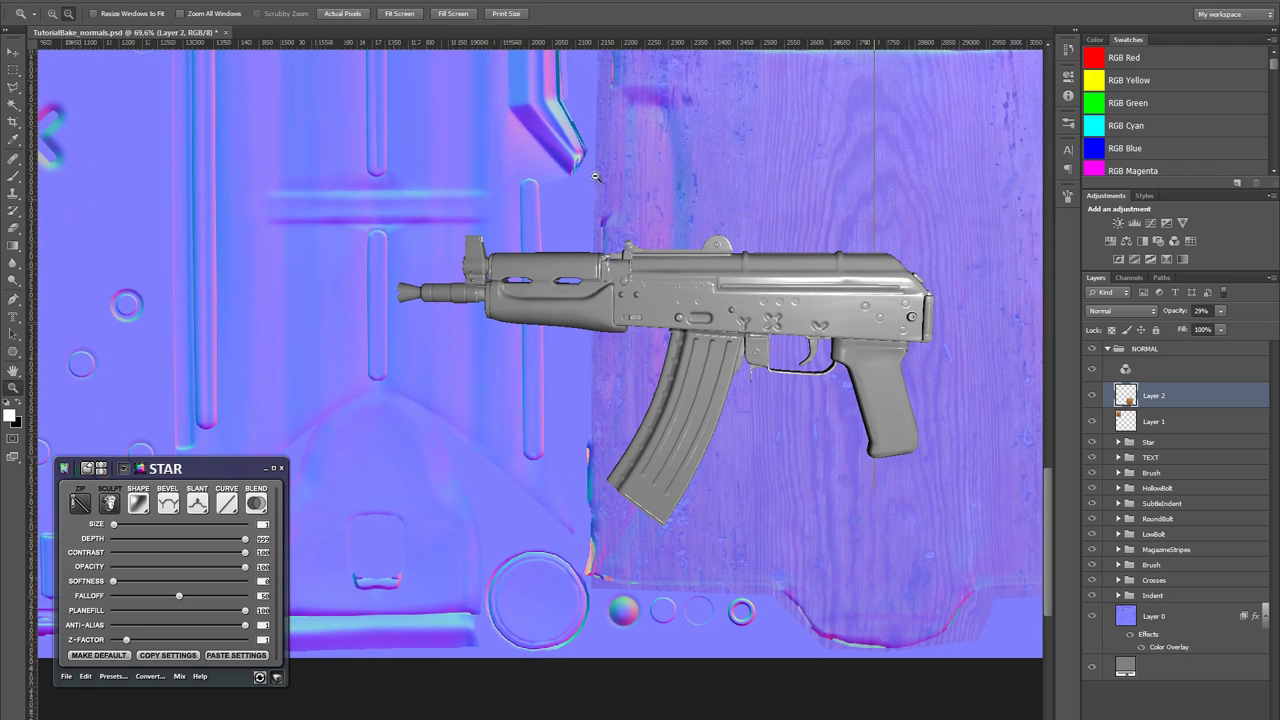
left_click(597, 177, "alt")
left_click(1221, 311)
left_click_drag(1219, 324, 1270, 325)
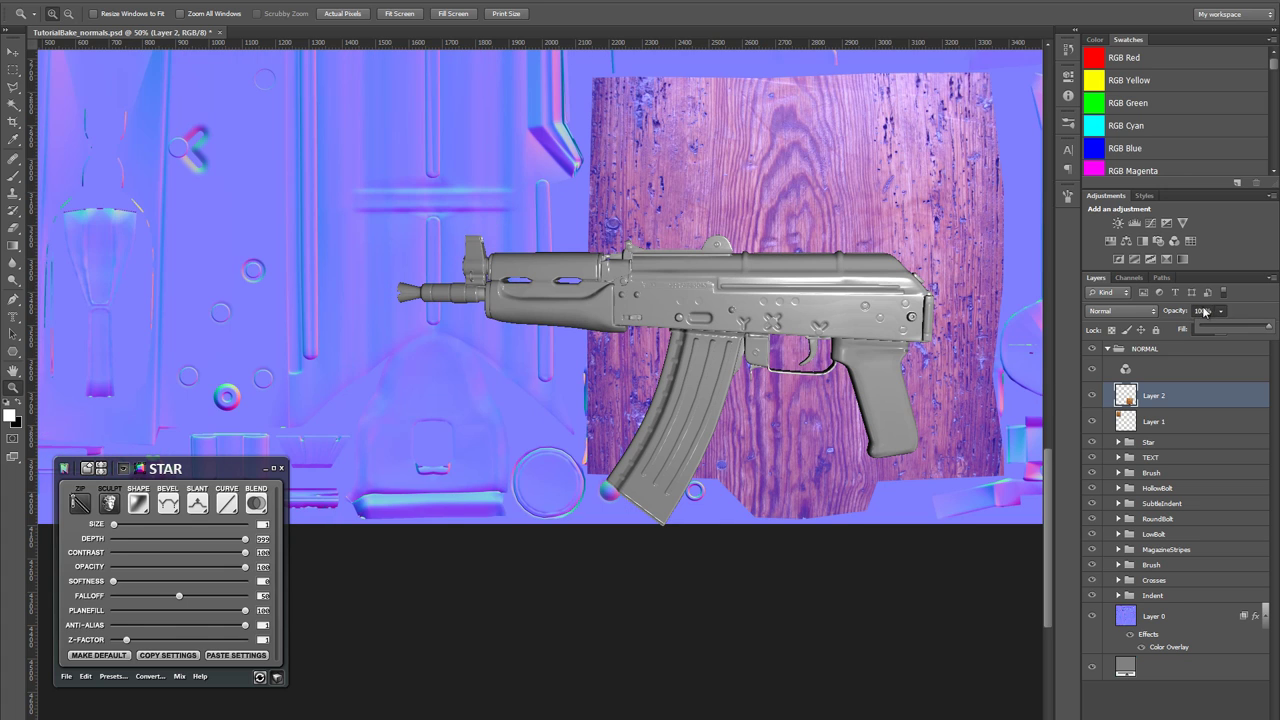
key("ctrl+e")
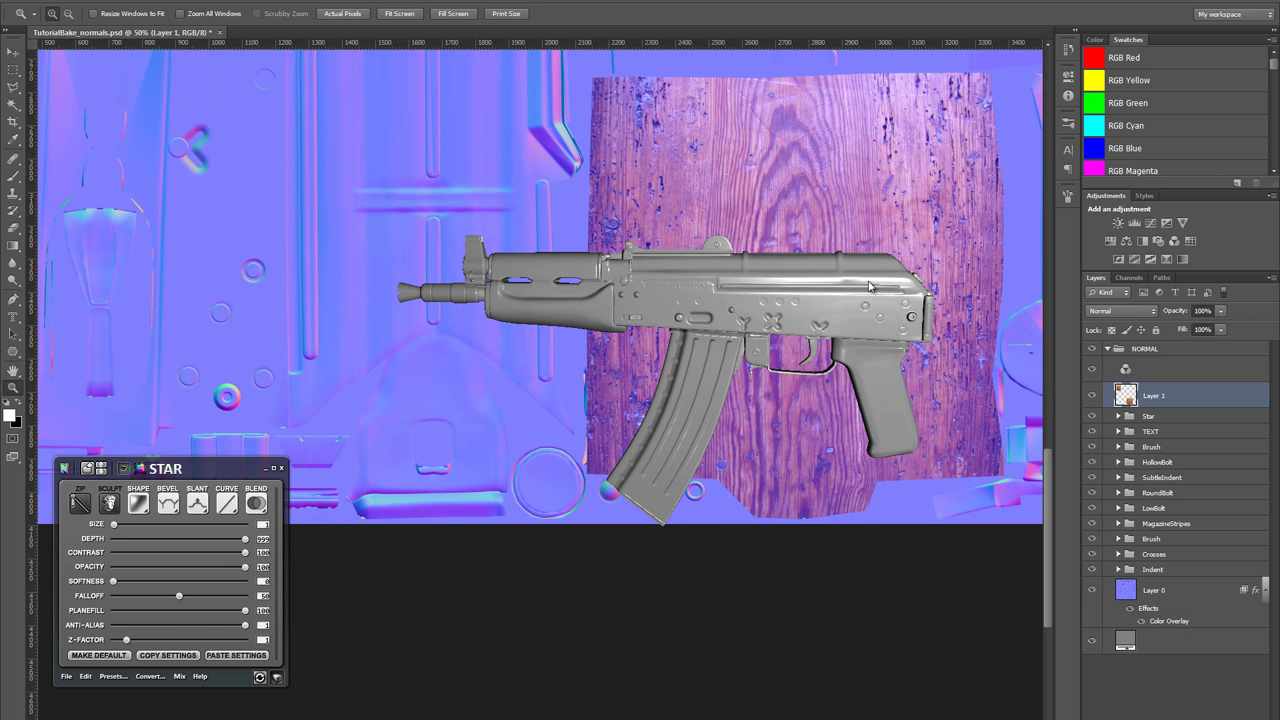
- Duplicate the merged wood layer into a new document
right_click(1185, 401)
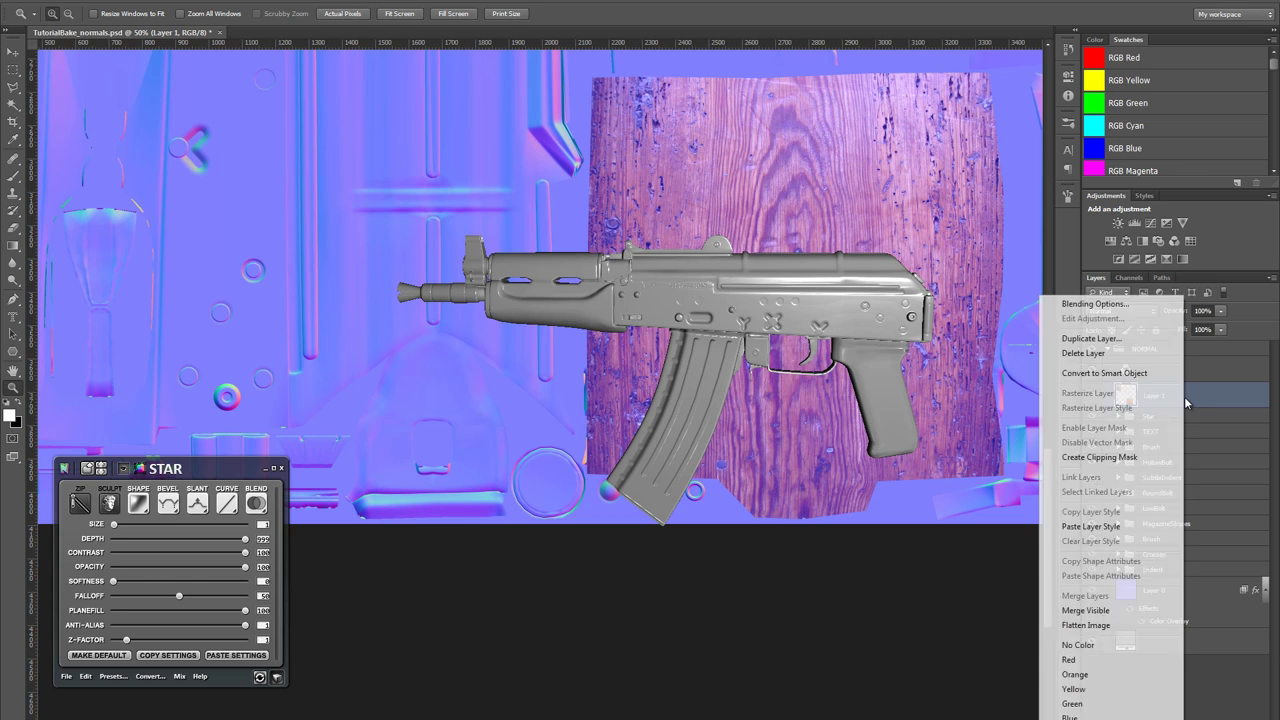
left_click(1118, 339)
left_click_drag(450, 147, 400, 109)
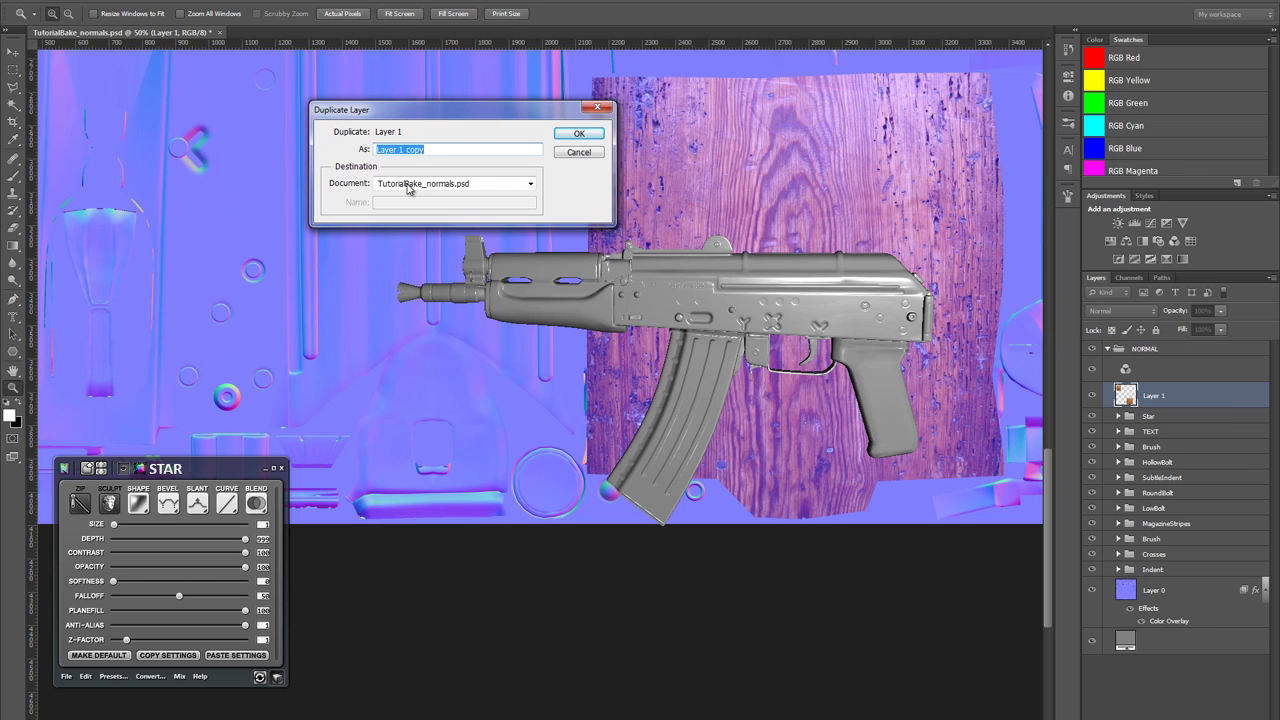
left_click(412, 184)
left_click(390, 207)
left_click(580, 134)
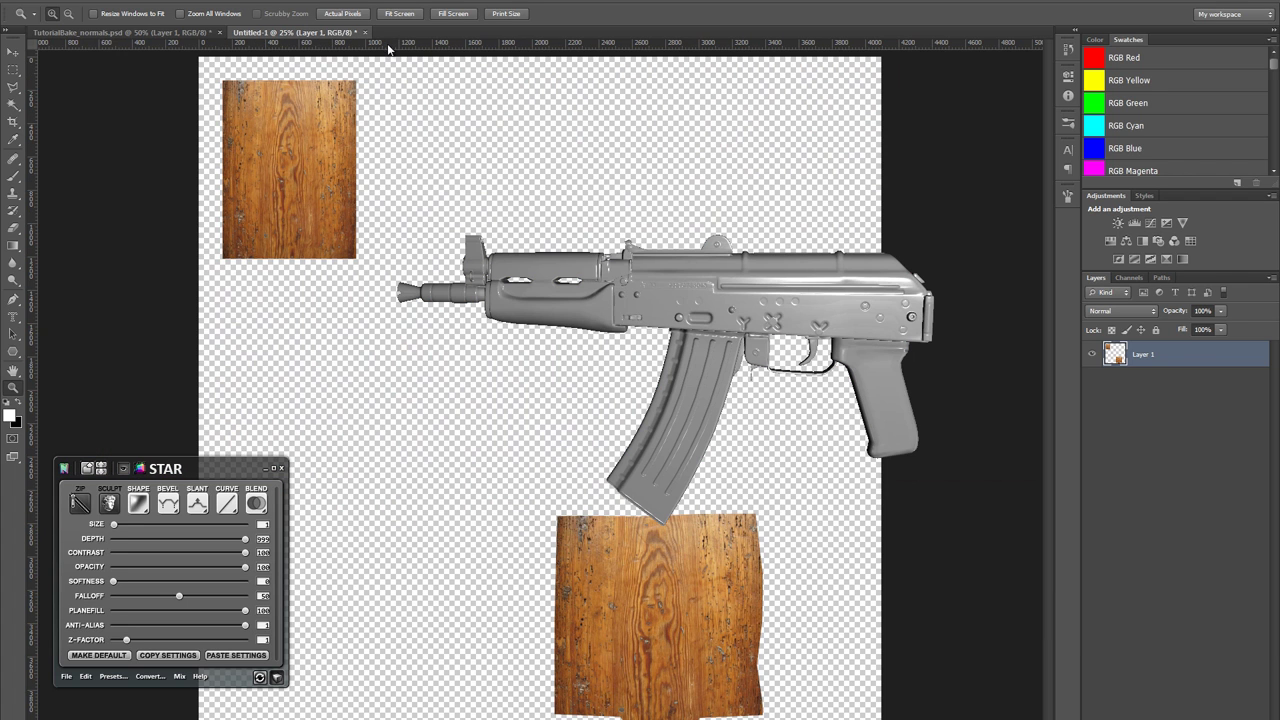
- Save the new document as the Photoshop file TutorialBake_Grip with Maximize Compatibility on, and close it
key("ctrl+s")
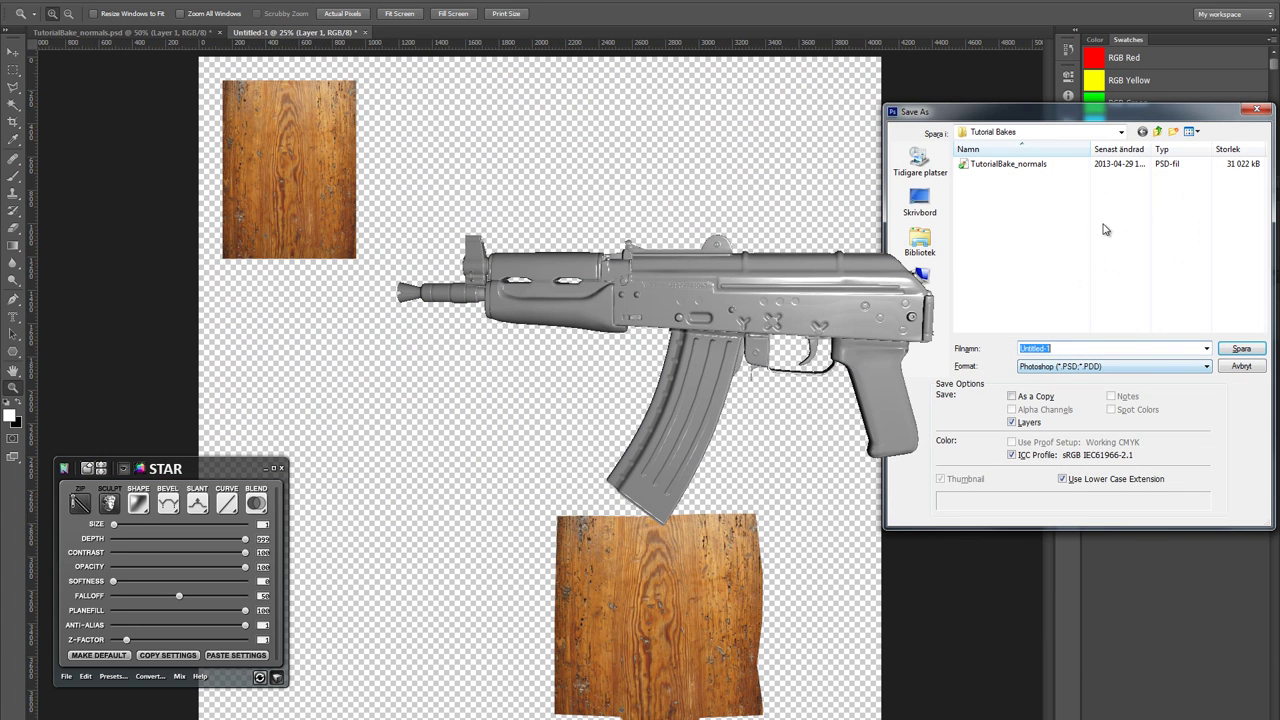
type("TutorialB")
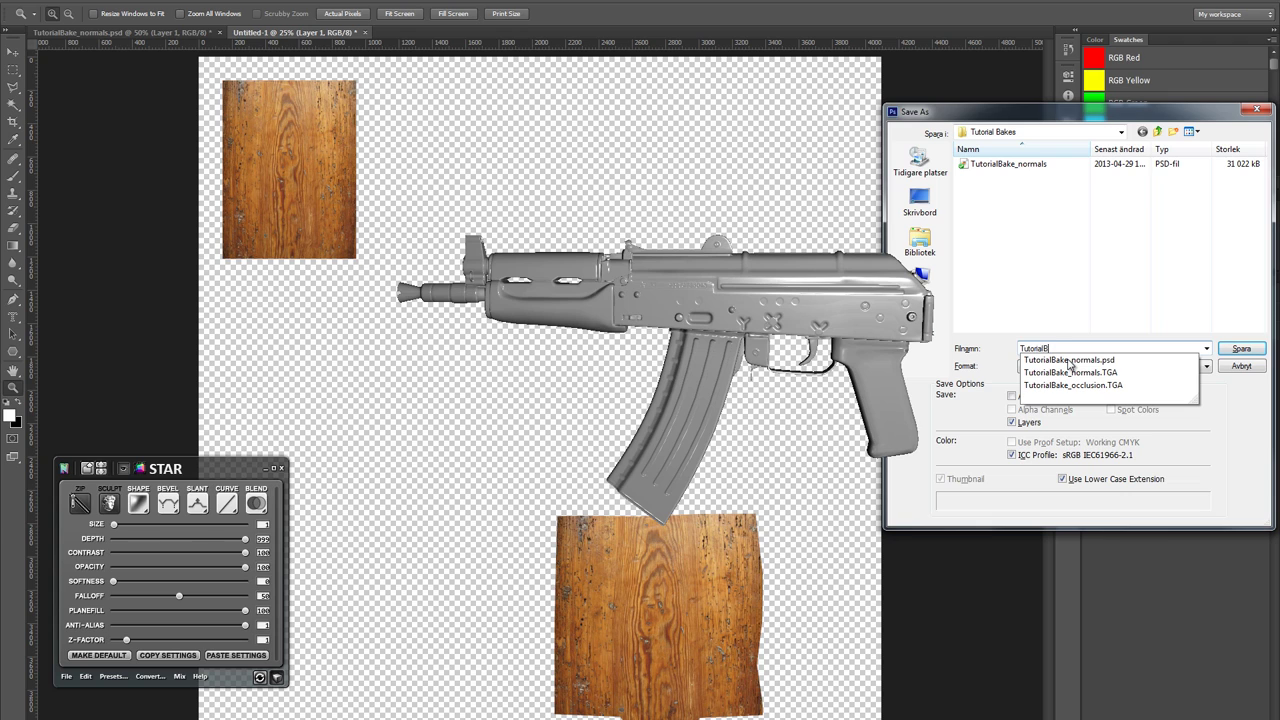
type("ake_G")
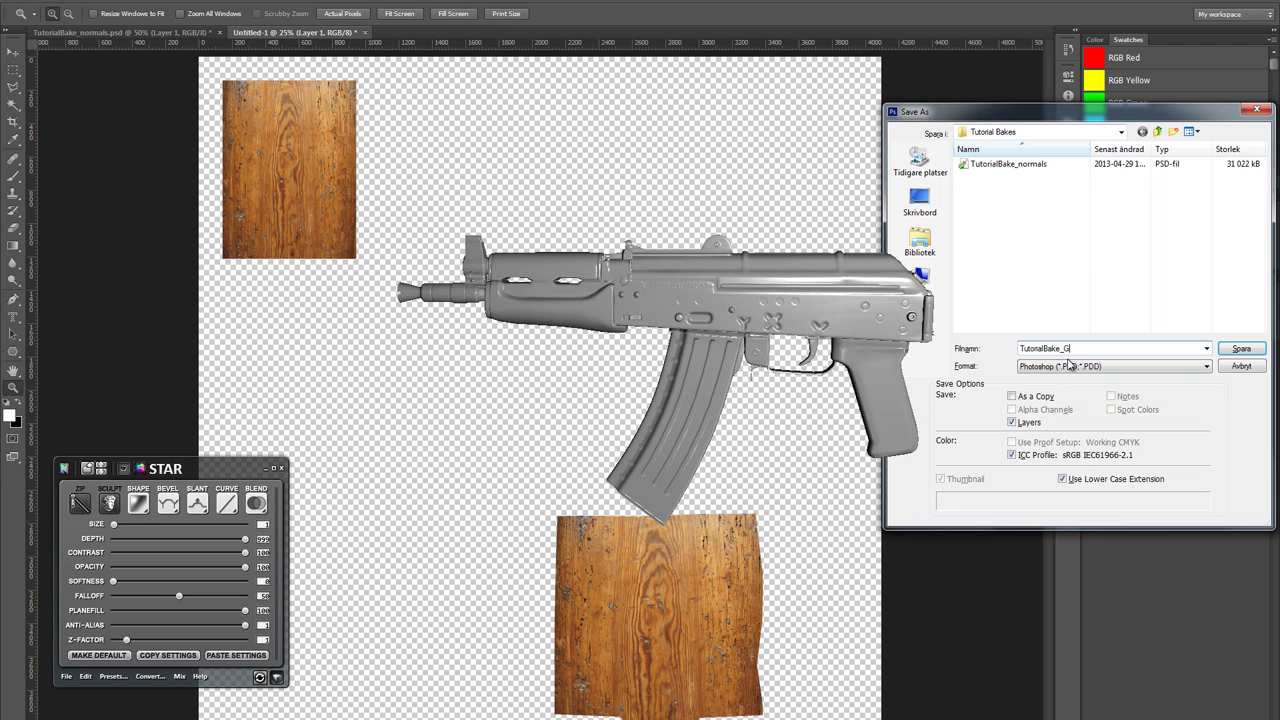
type("rip")
key("Return")
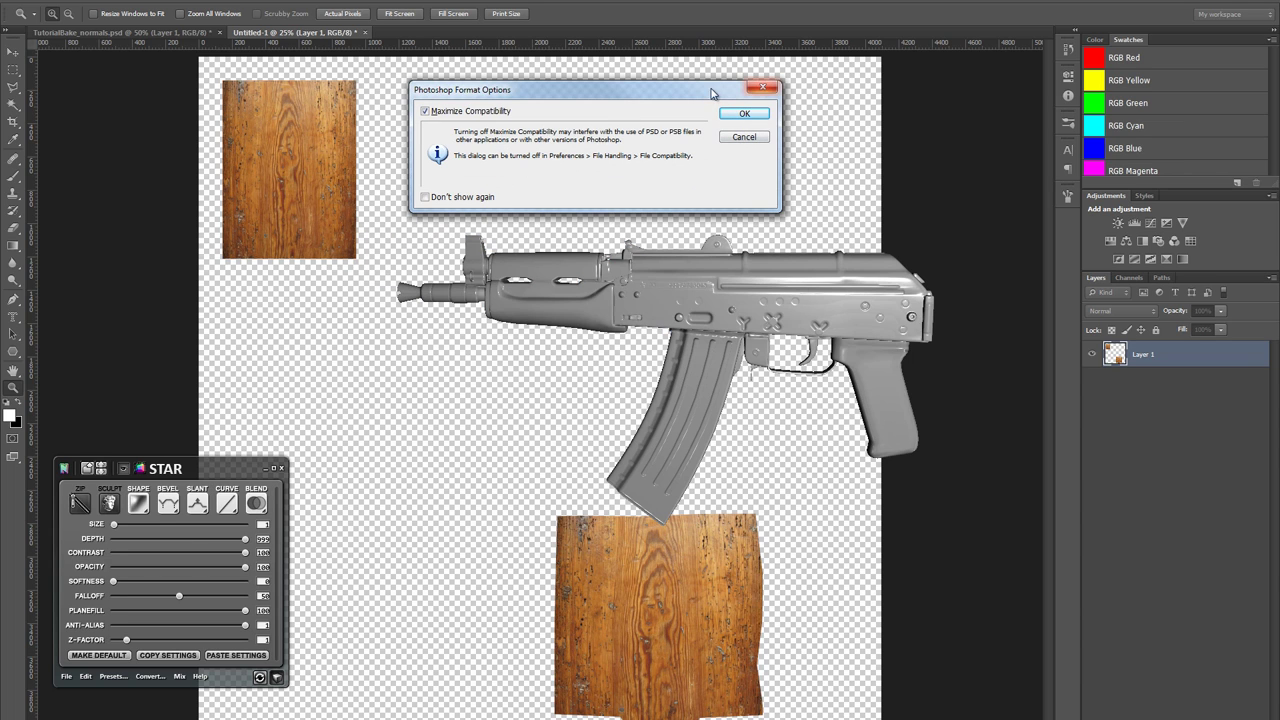
left_click(744, 113)
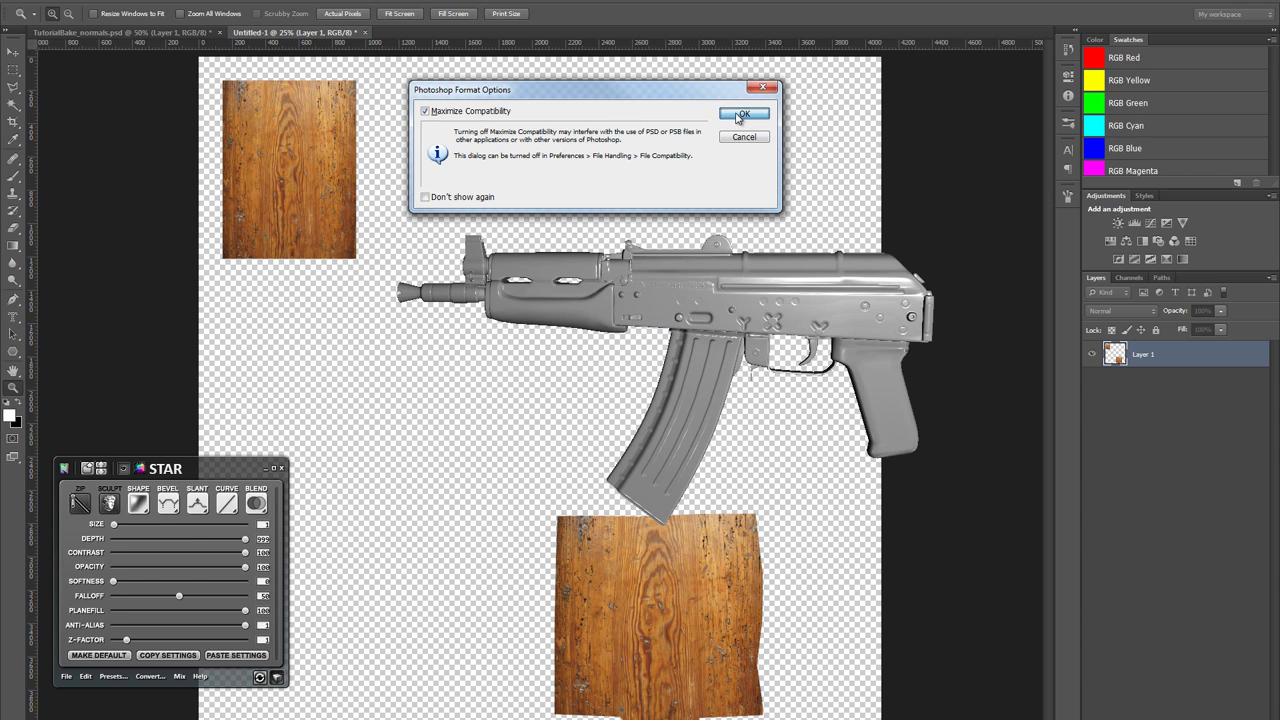
left_click(401, 32)
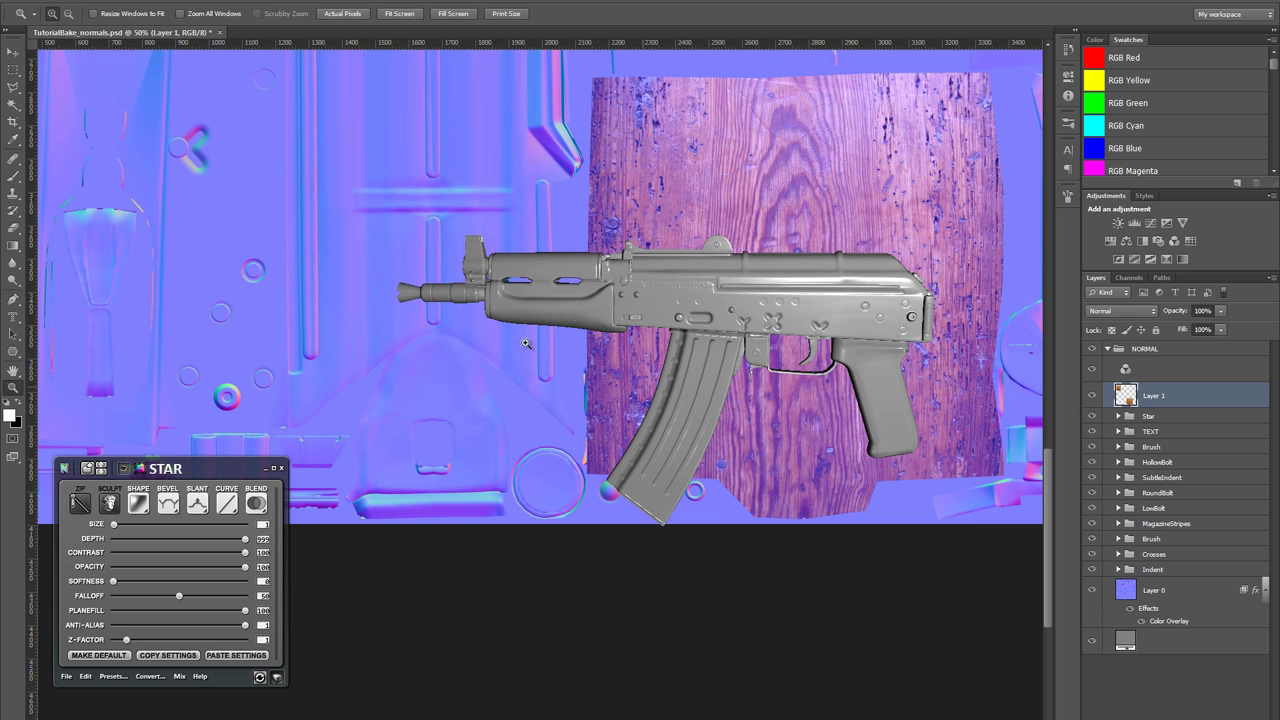
- Move the wood layer out of and above the NORMAL group, and open a Black & White adjustment for it
left_click_drag(288, 261, 555, 471)
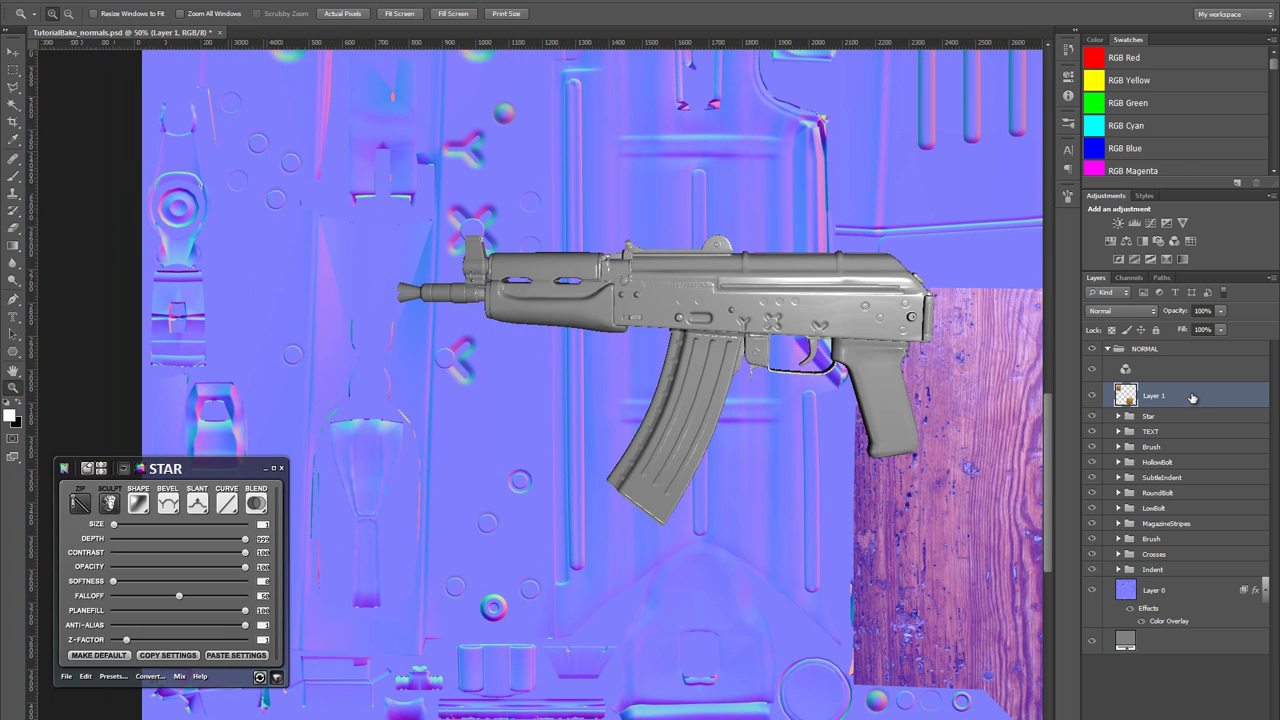
left_click_drag(1205, 397, 1206, 342)
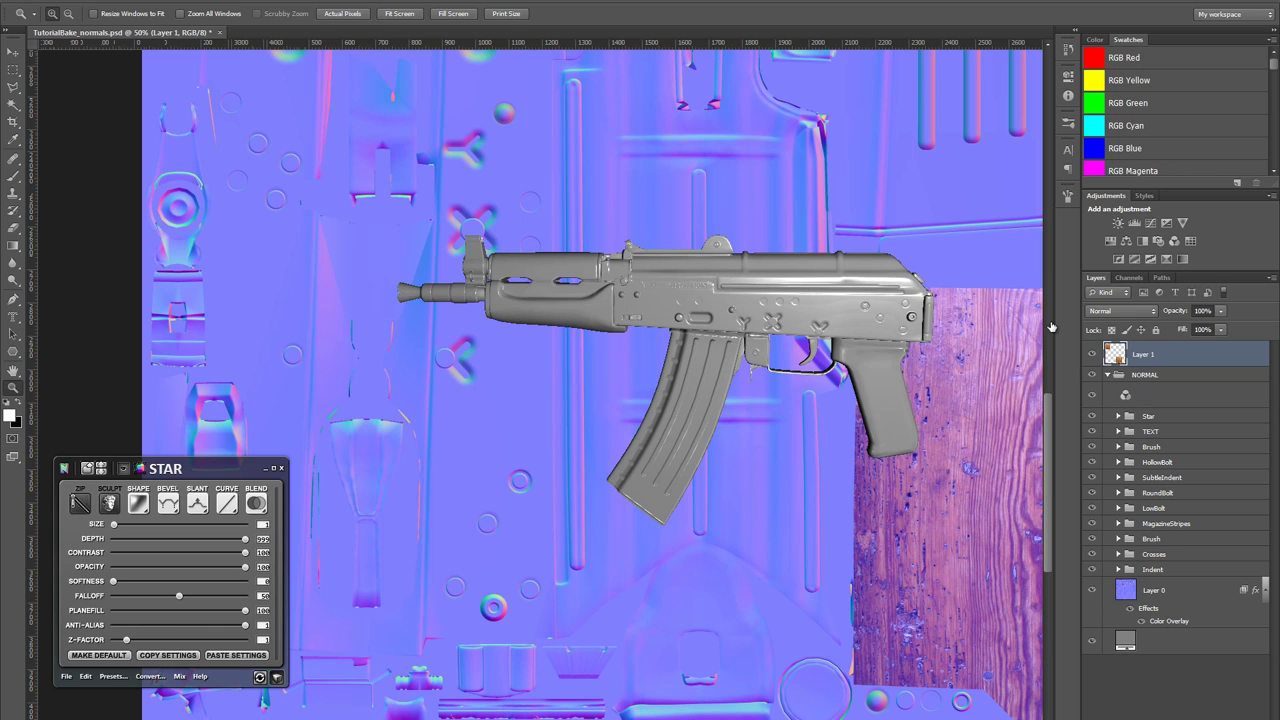
left_click_drag(348, 273, 448, 549)
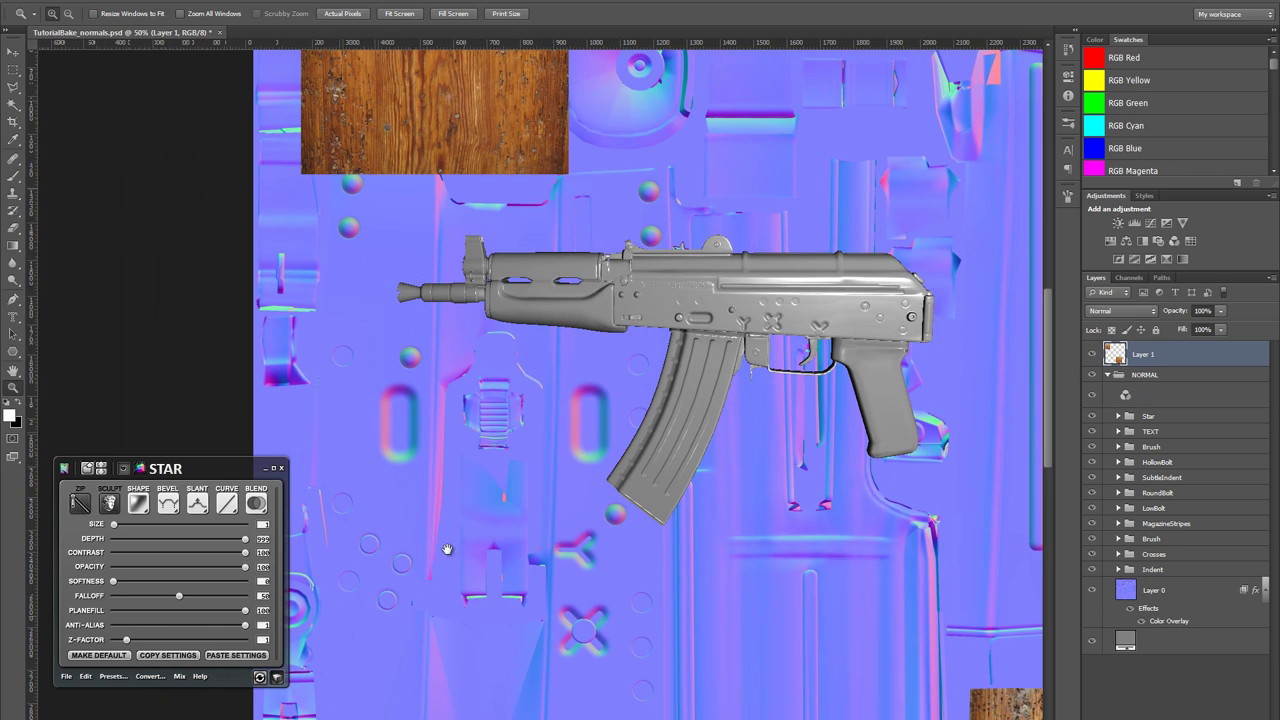
left_click_drag(342, 318, 296, 597)
left_click_drag(242, 295, 187, 307)
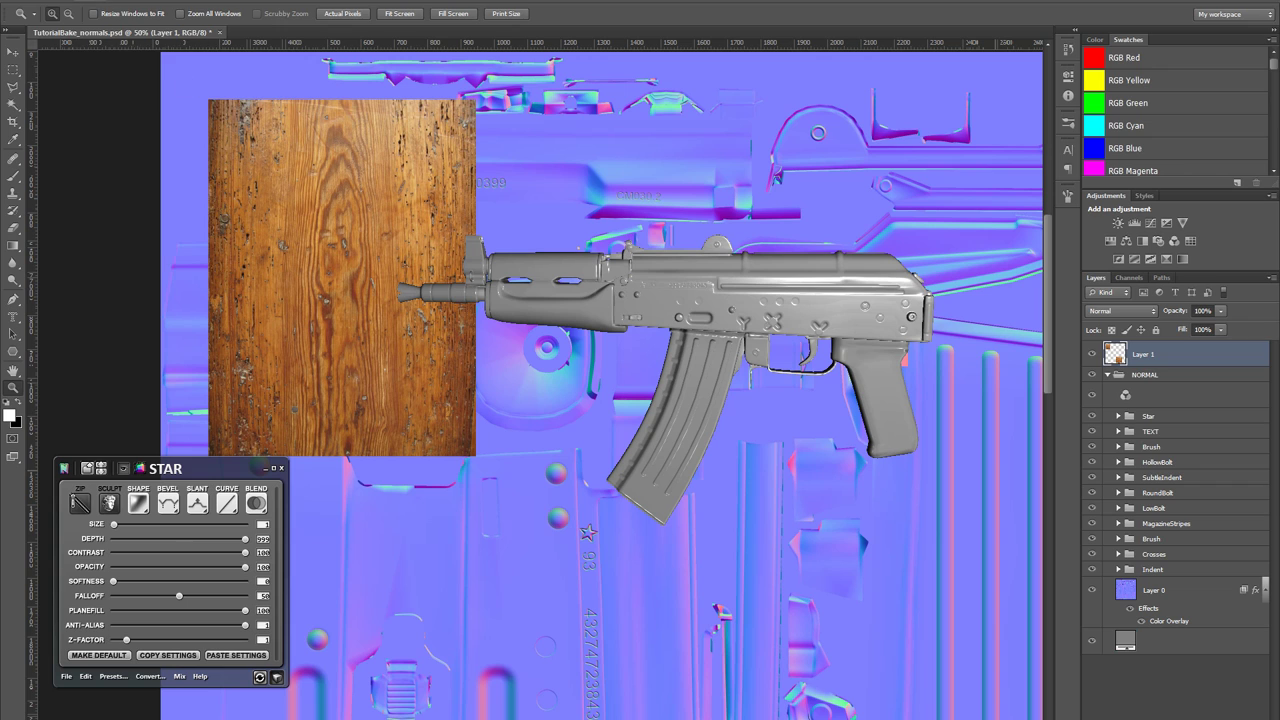
left_click(90, 1)
mouse_move(127, 23)
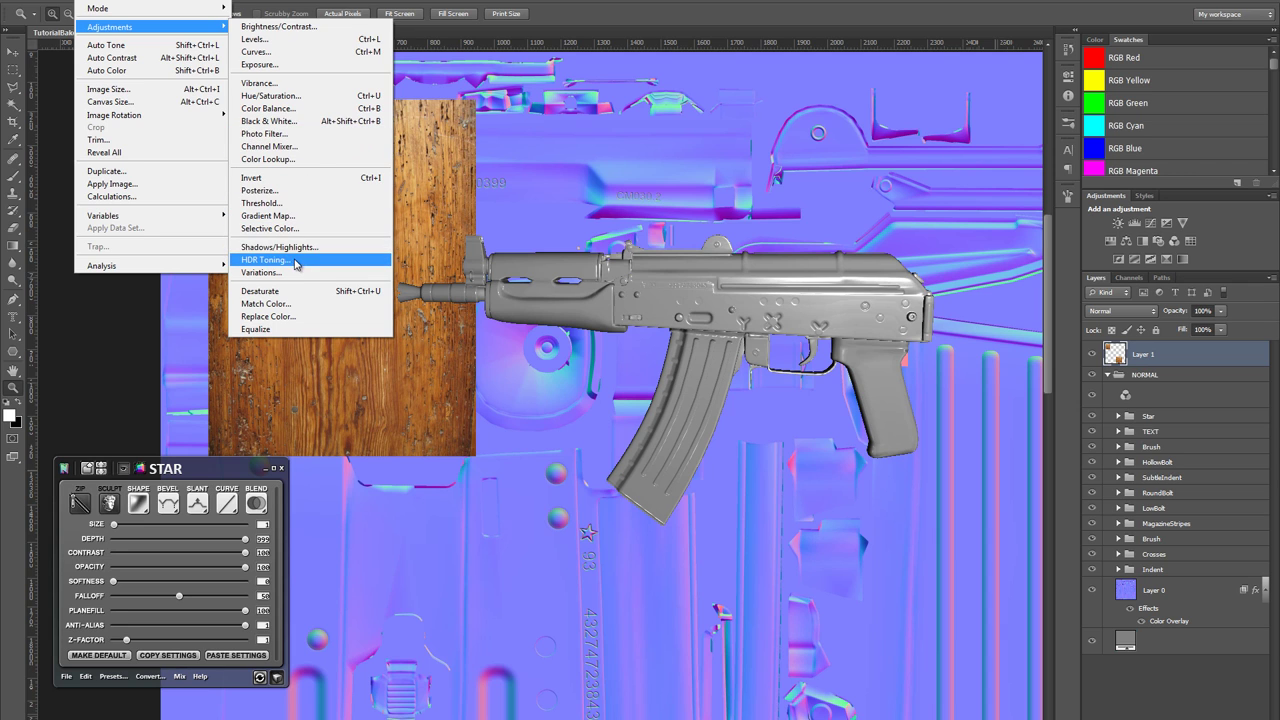
left_click(303, 121)
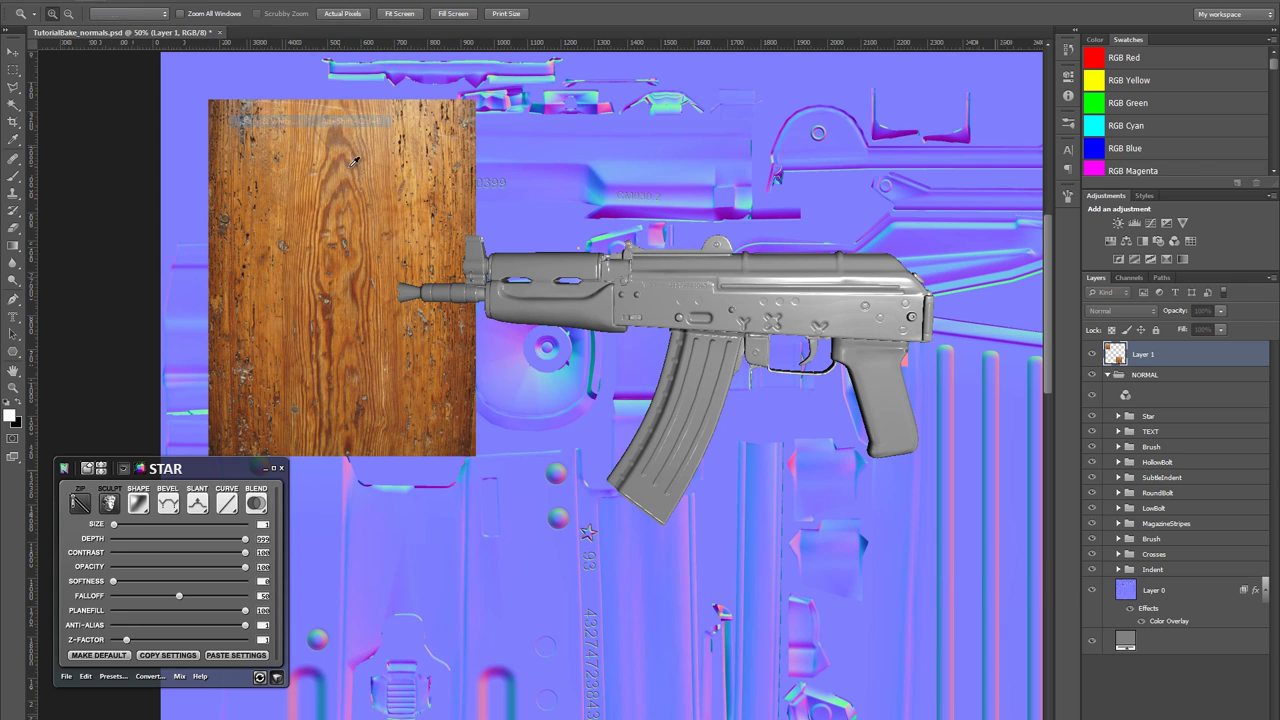
left_click_drag(955, 257, 1093, 110)
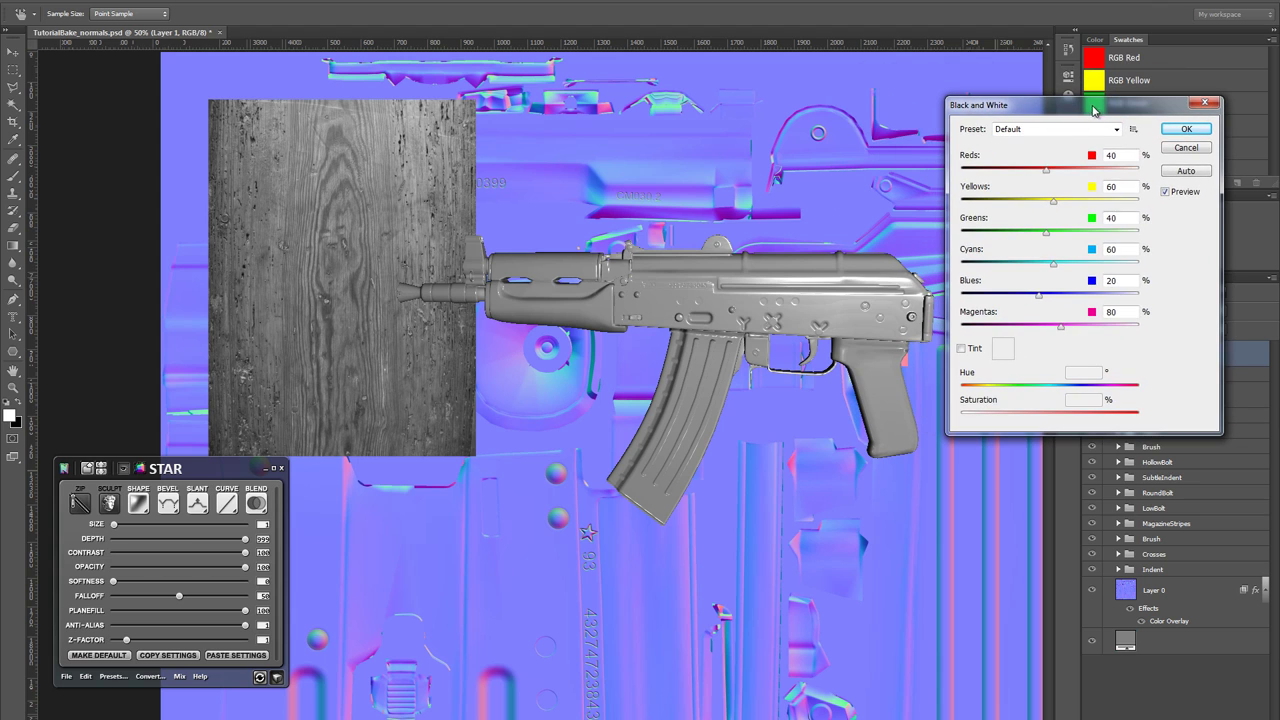
- Try the Black & White presets on the wood one after another, including Blue Filter, Infrared, Maximum White, Red Filter and Lighter
left_click(1042, 131)
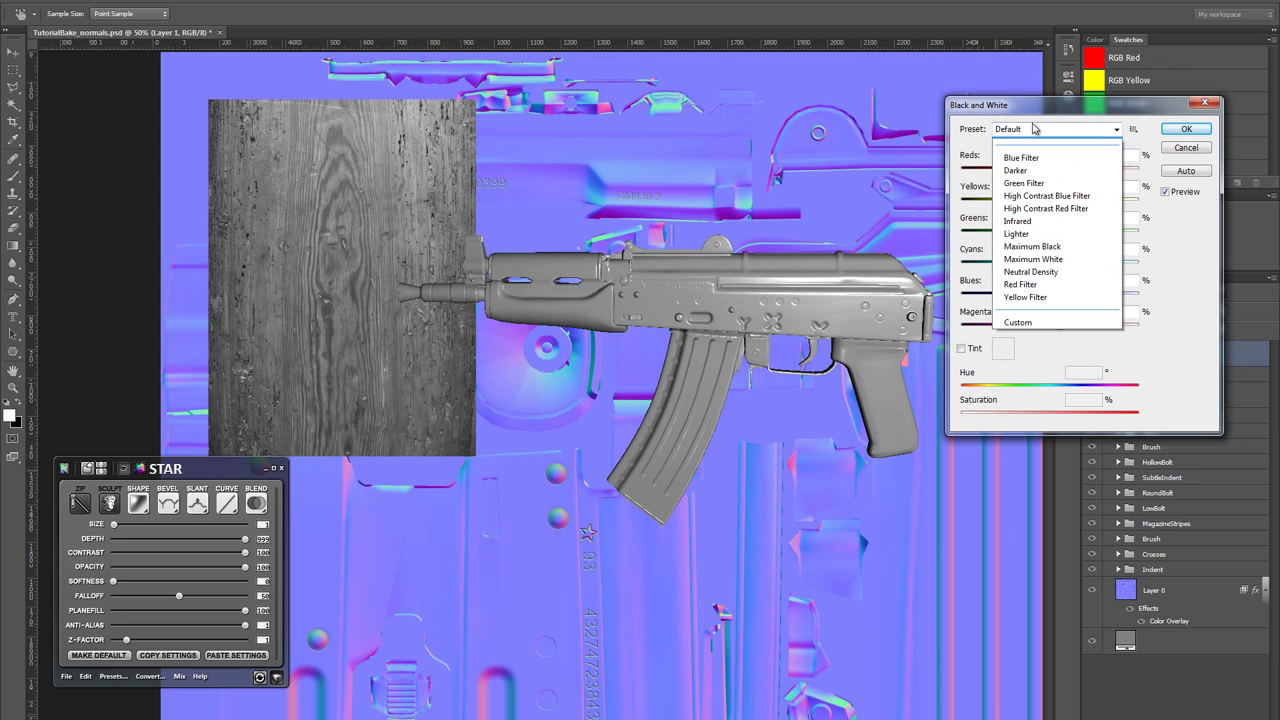
left_click(1040, 171)
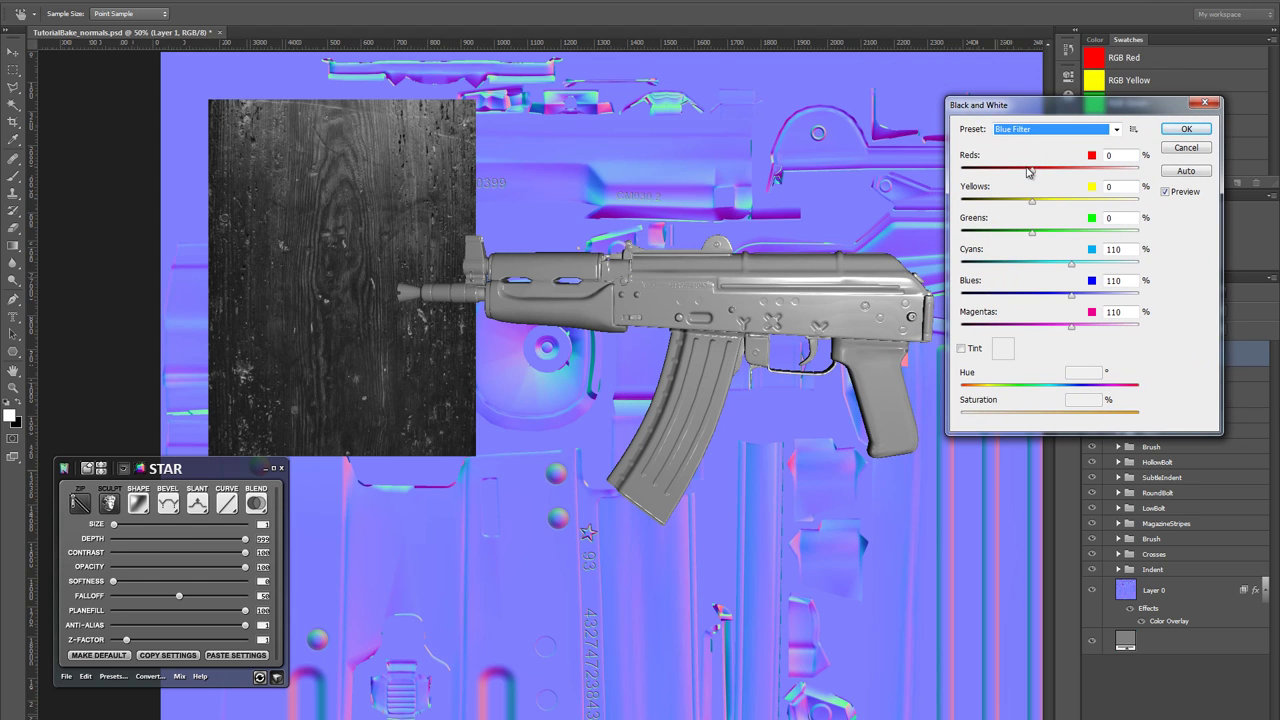
key("Down")
key("Down")
key("Down")
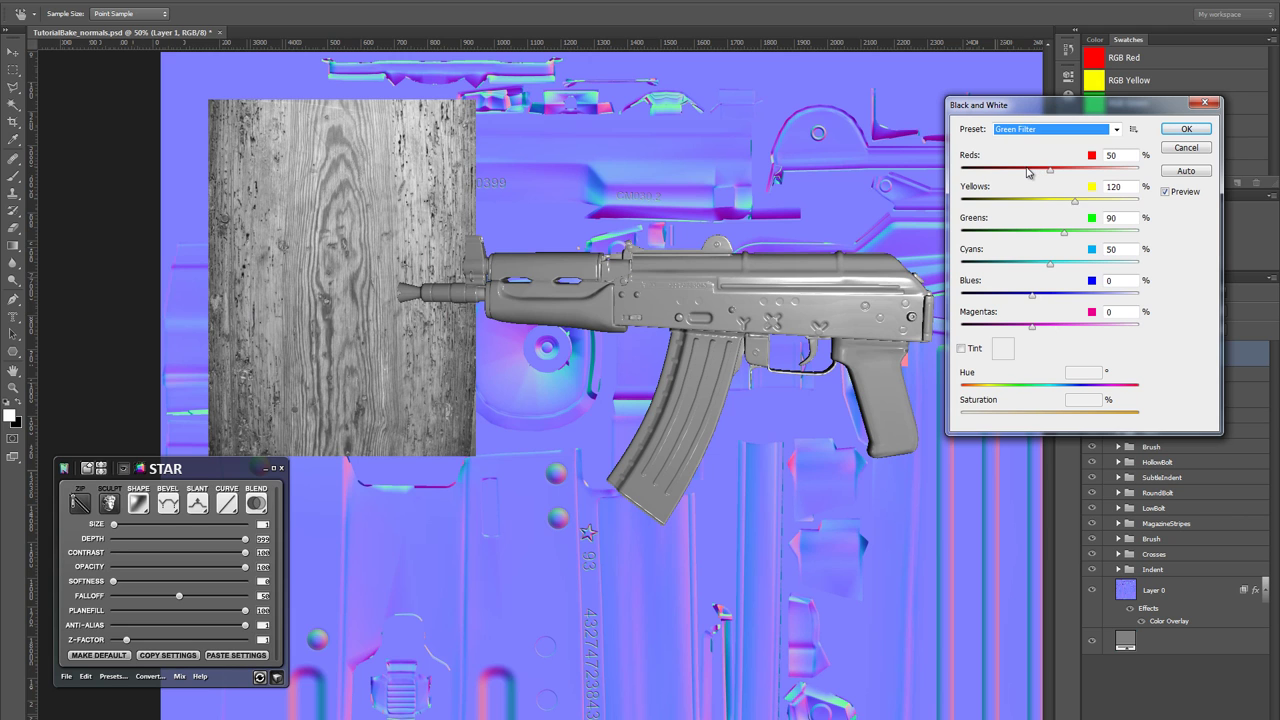
key("Down")
key("Down")
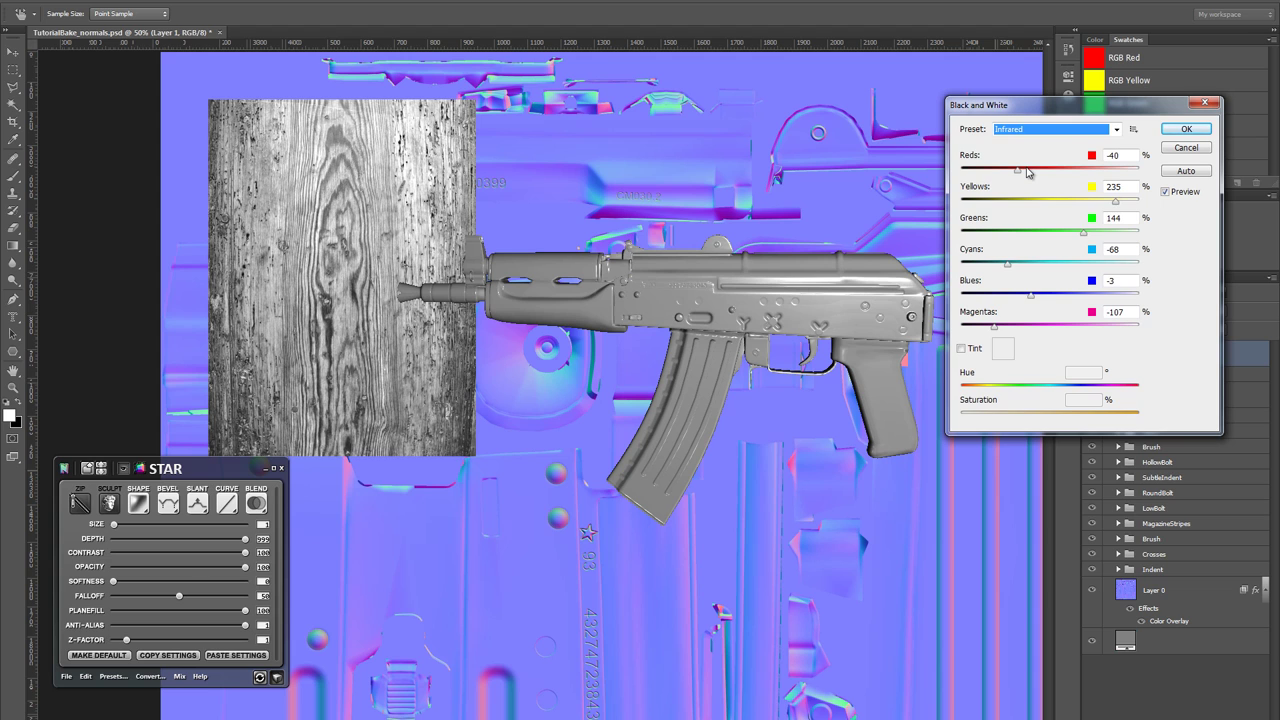
key("Up")
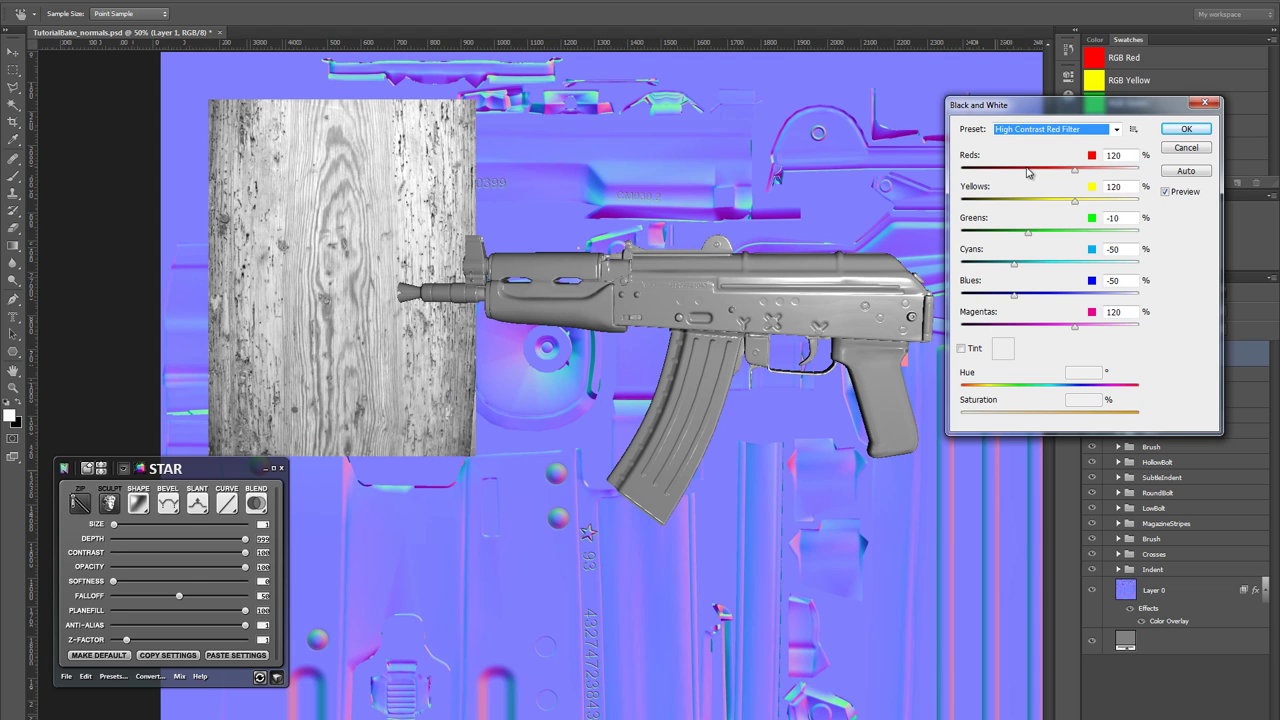
key("Down")
key("Up")
key("Down")
key("Down")
key("Down")
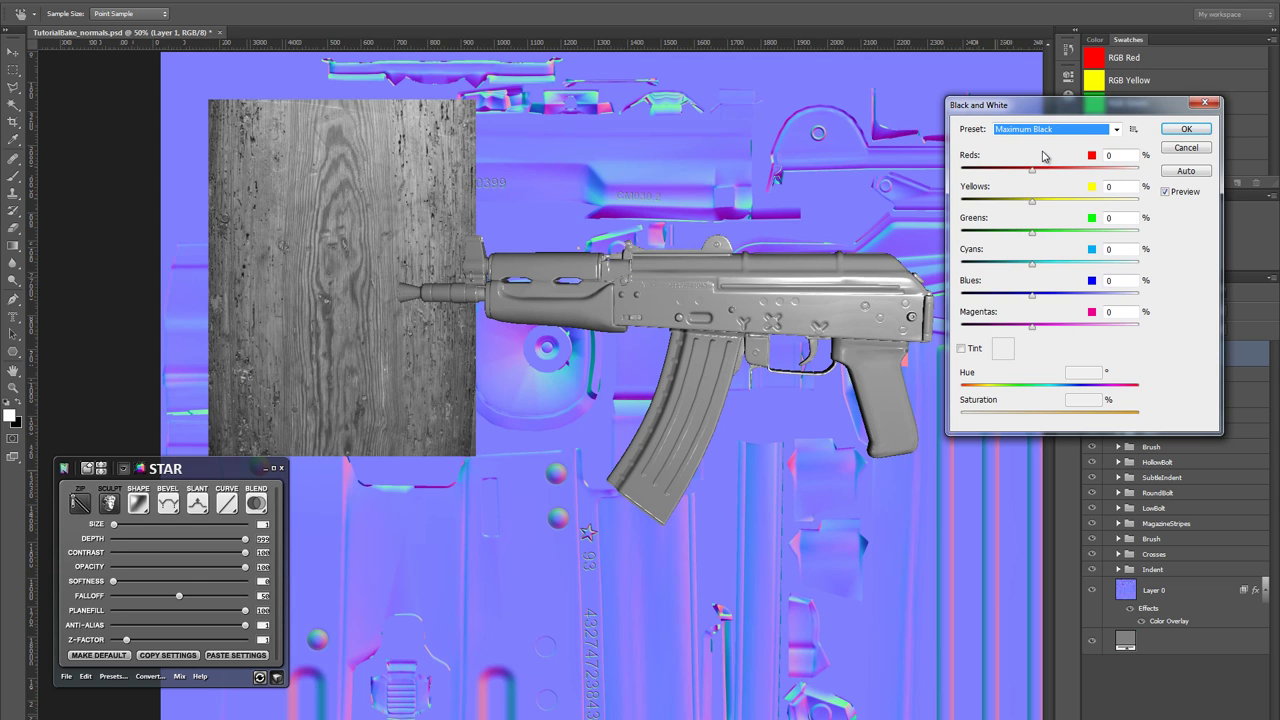
key("Up")
key("Down")
key("Down")
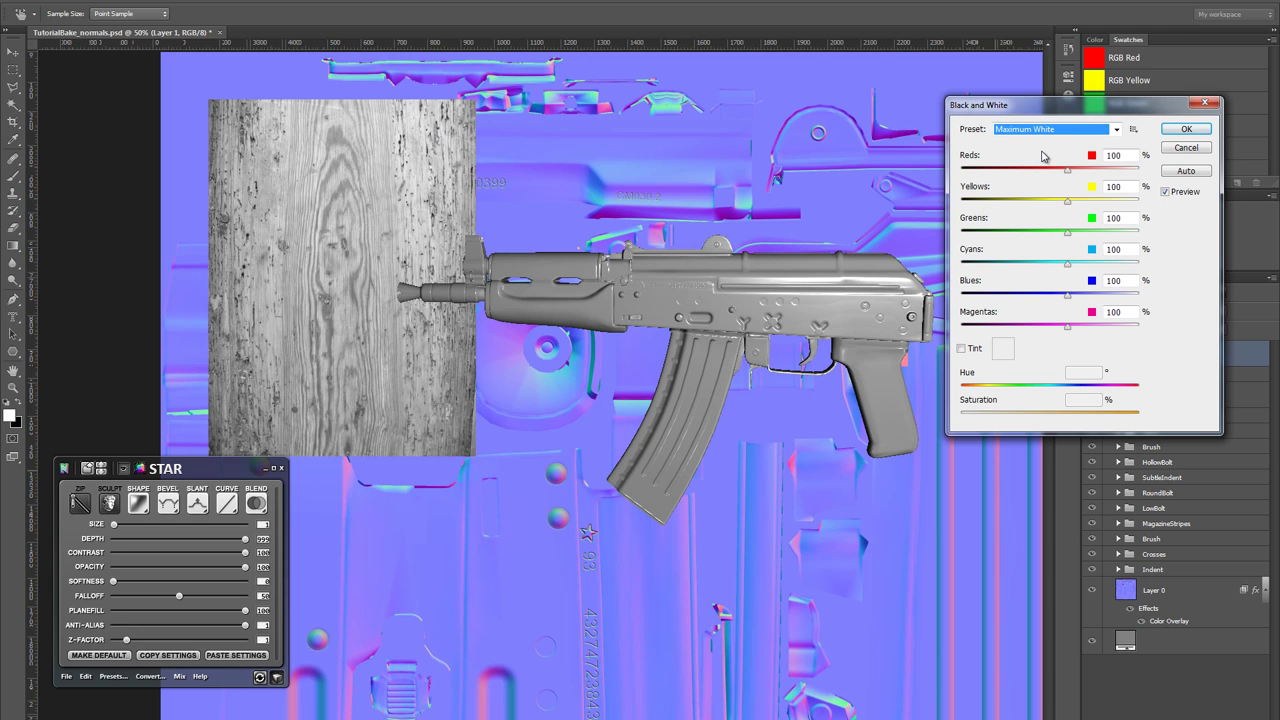
key("Down")
key("Down")
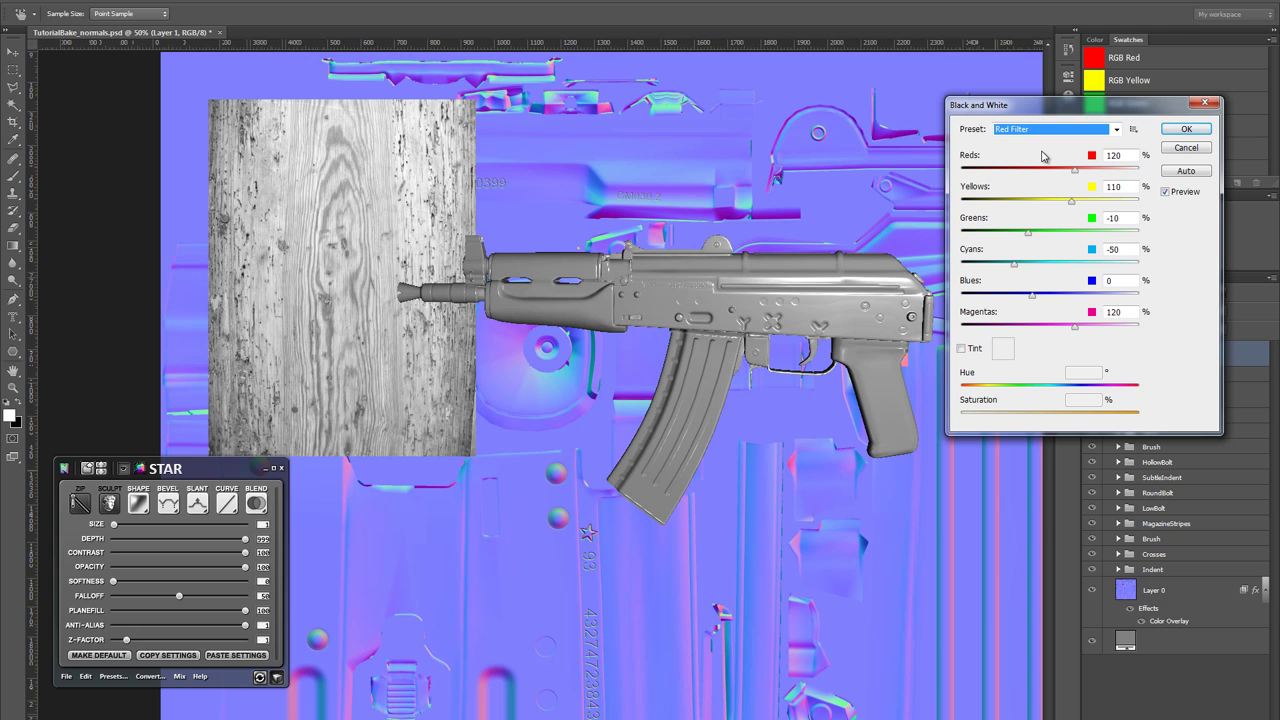
key("Down")
key("Down")
key("Down")
key("Down")
key("Down")
key("Down")
key("Down")
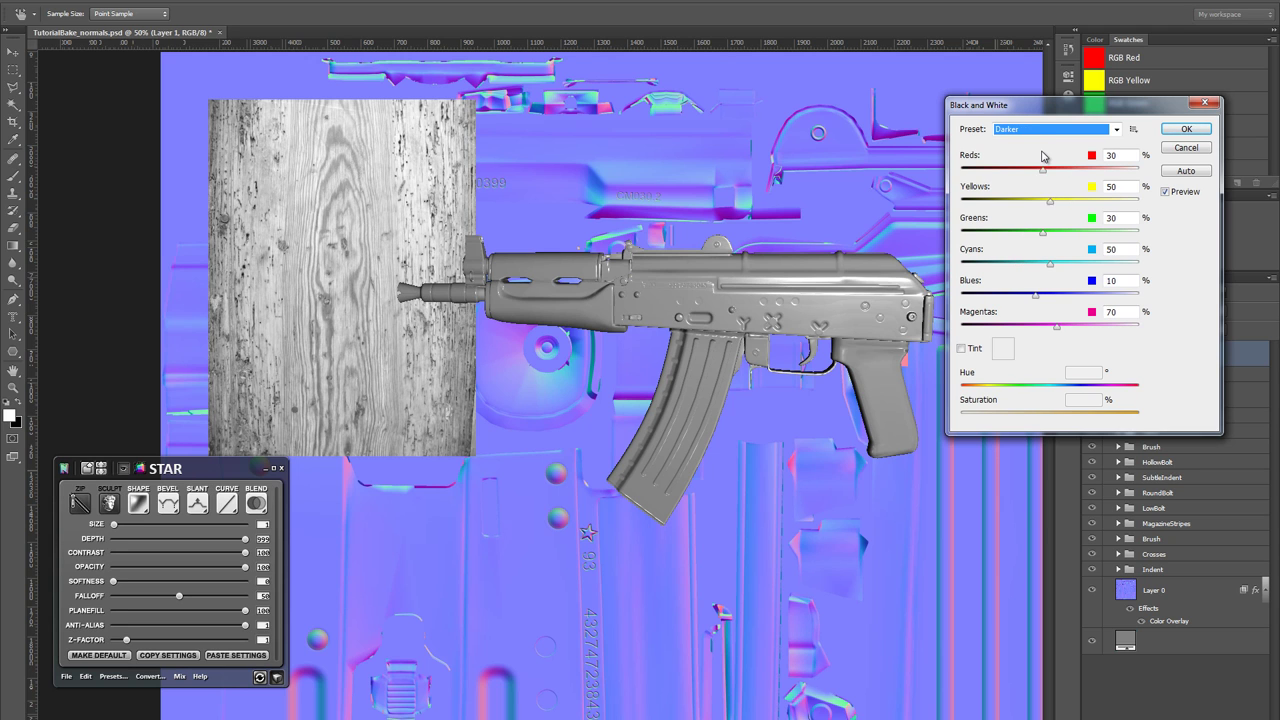
key("Down")
key("Up")
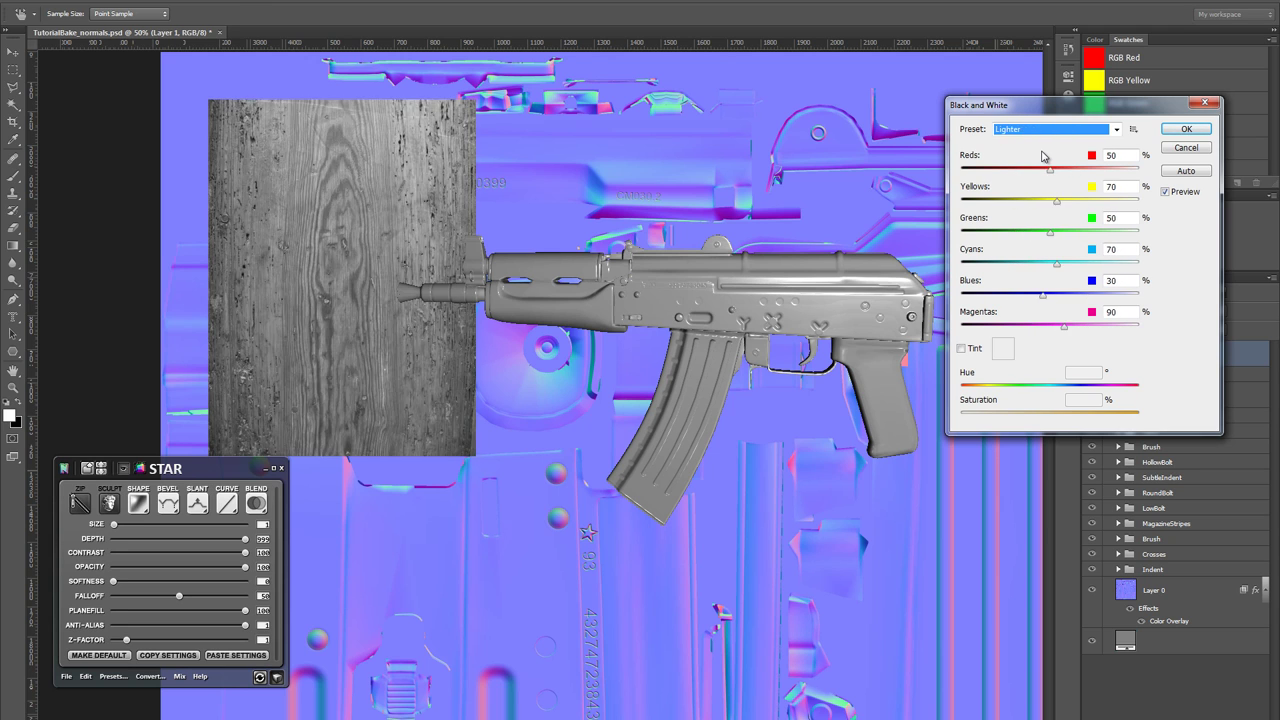
key("Down")
key("Down")
key("Down")
key("Up")
key("Up")
key("Up")
- Apply a custom Black & White mix: Reds 116, Yellows -15, Greens 45, Cyans -15, Blues 124 and Magentas 13
left_click_drag(1050, 170, 1074, 170)
left_click_drag(1057, 202, 1027, 264)
left_click_drag(1043, 294, 1037, 328)
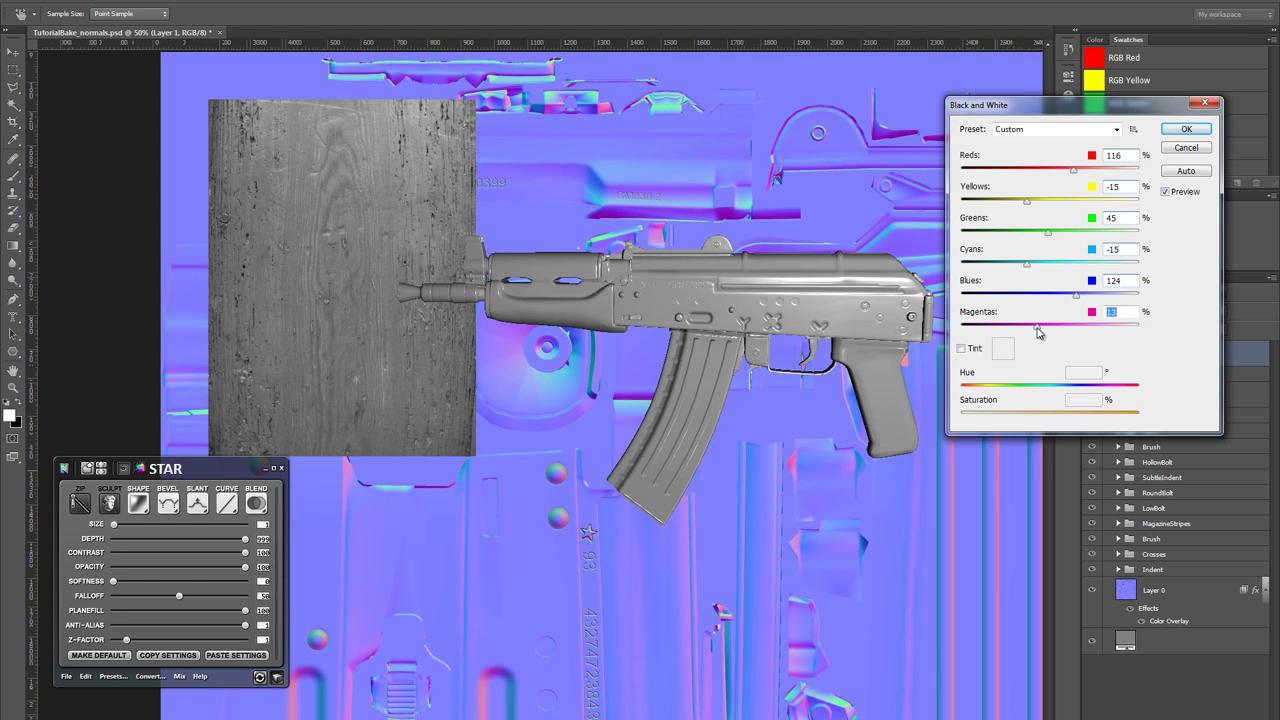
left_click(1203, 131)
- Examine the grayscale wood grain across the large lower panel and along its edges
left_click_drag(753, 529, 355, 79)
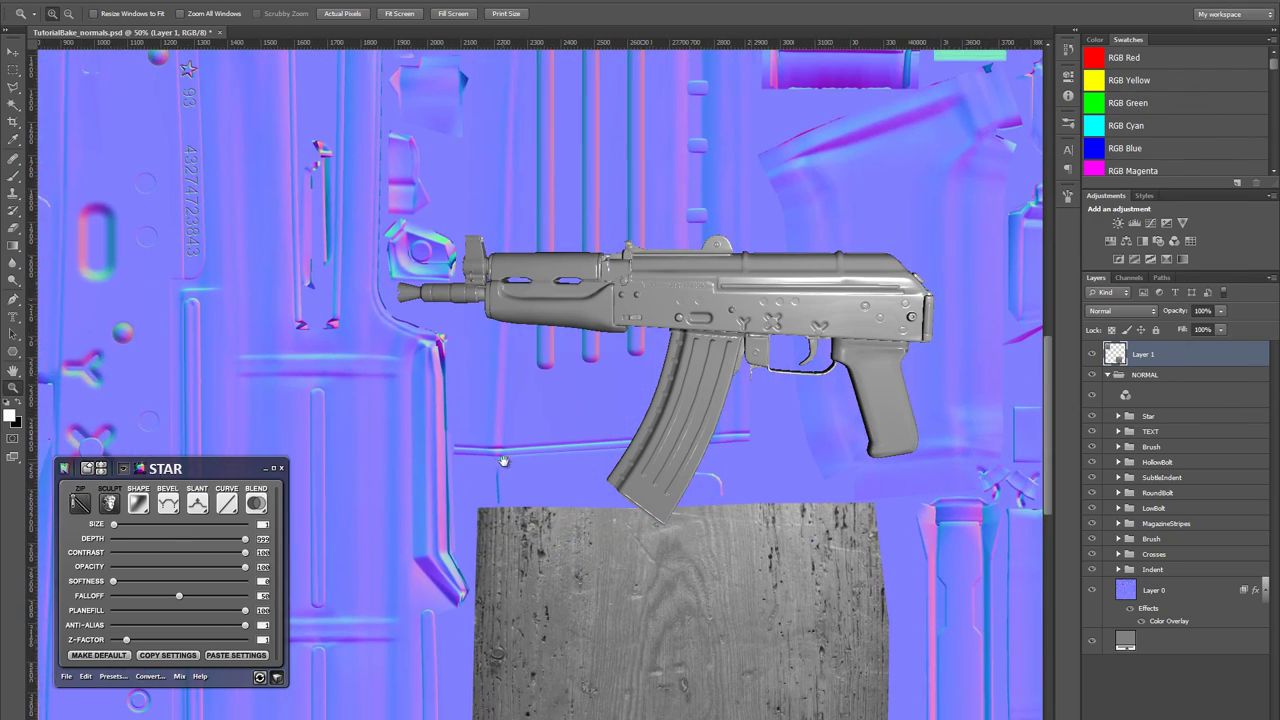
left_click(505, 463)
left_click(470, 412)
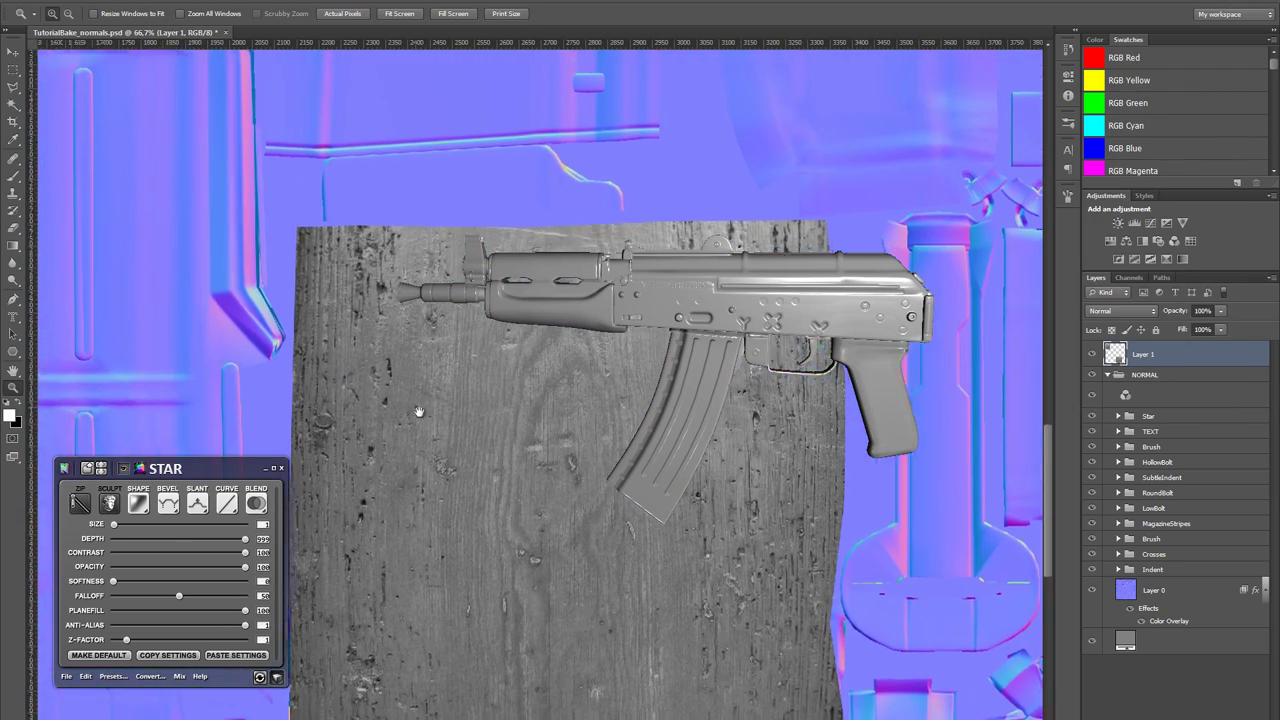
left_click_drag(442, 418, 402, 497)
left_click_drag(455, 580, 230, 411)
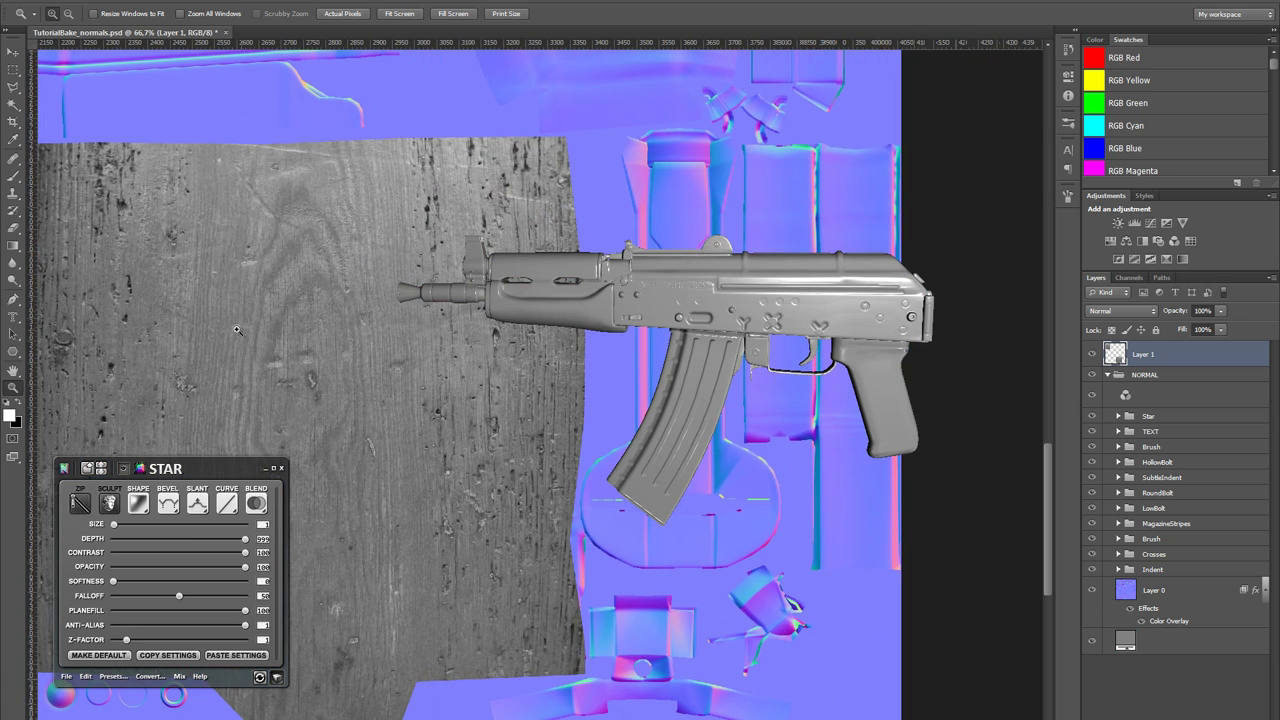
left_click_drag(237, 330, 467, 352)
mouse_move(401, 381)
left_mouse_down()
mouse_move(353, 455)
mouse_move(353, 394)
mouse_move(435, 465)
left_mouse_up()
mouse_move(389, 416)
left_mouse_down()
mouse_move(437, 473)
mouse_move(436, 462)
left_mouse_up()
left_click(375, 346, "alt")
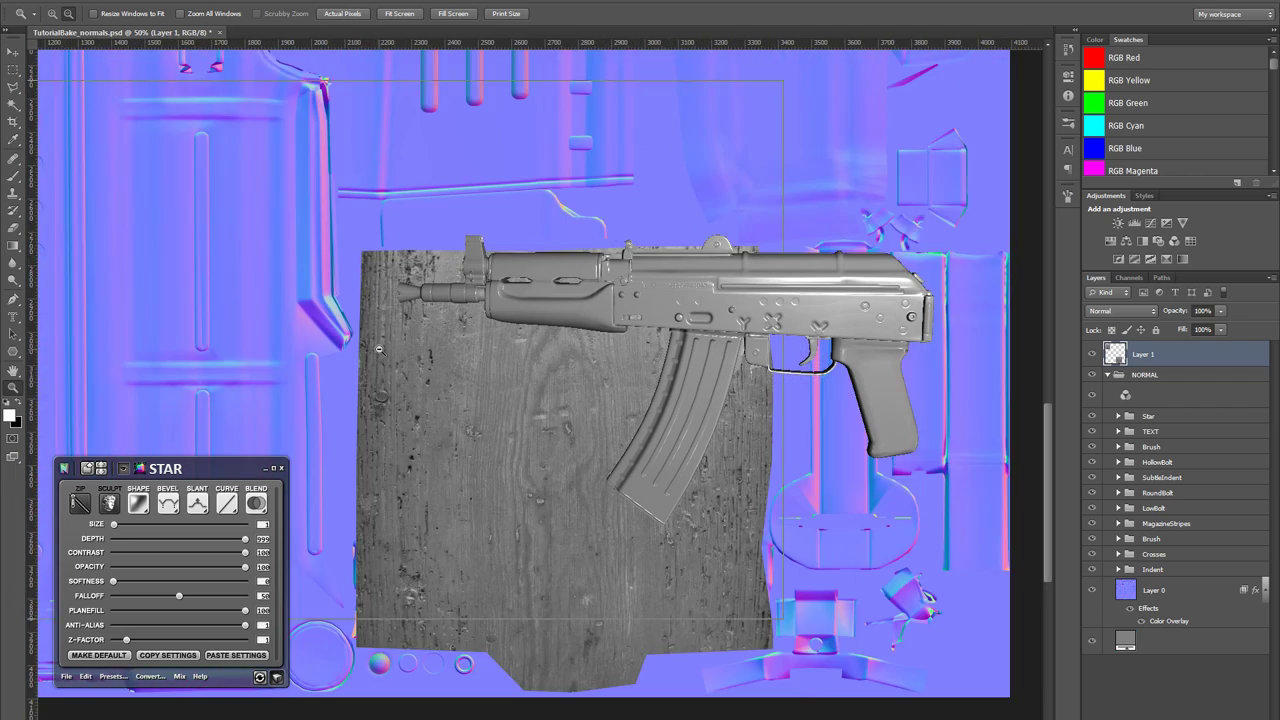
- Move the grayscale wood layer into the NORMAL group, directly above the Star group, and save the document
left_click(375, 346, "alt")
left_click_drag(268, 236, 495, 578)
left_click_drag(333, 366, 355, 426)
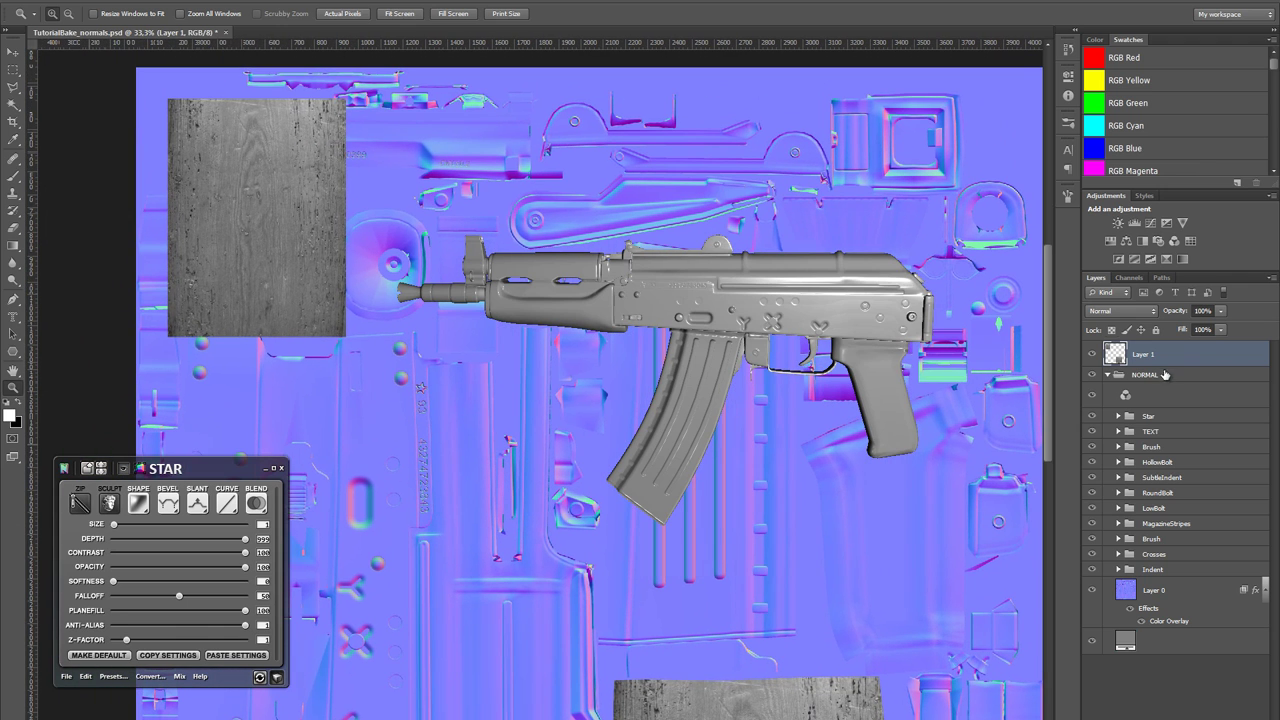
left_click_drag(1173, 363, 1179, 405)
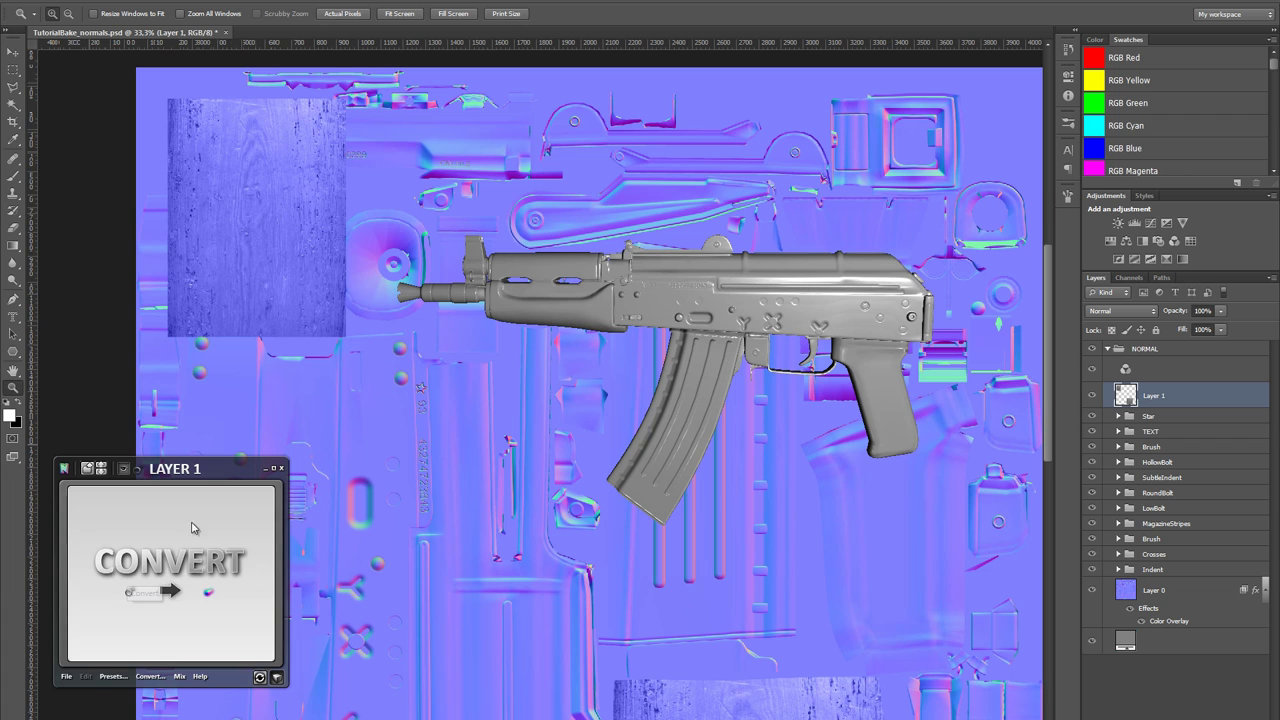
key("ctrl+s")
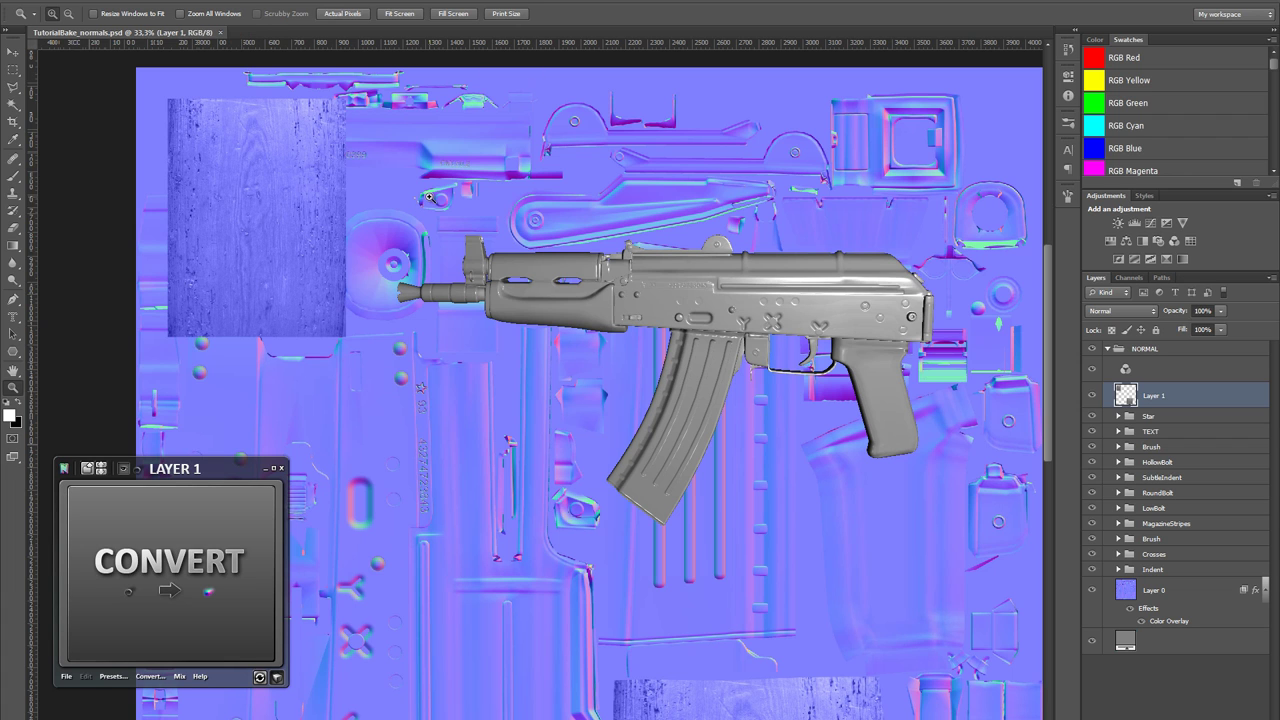
- Convert the grayscale wood layer into normal-map sculpt detail
left_click(193, 539)
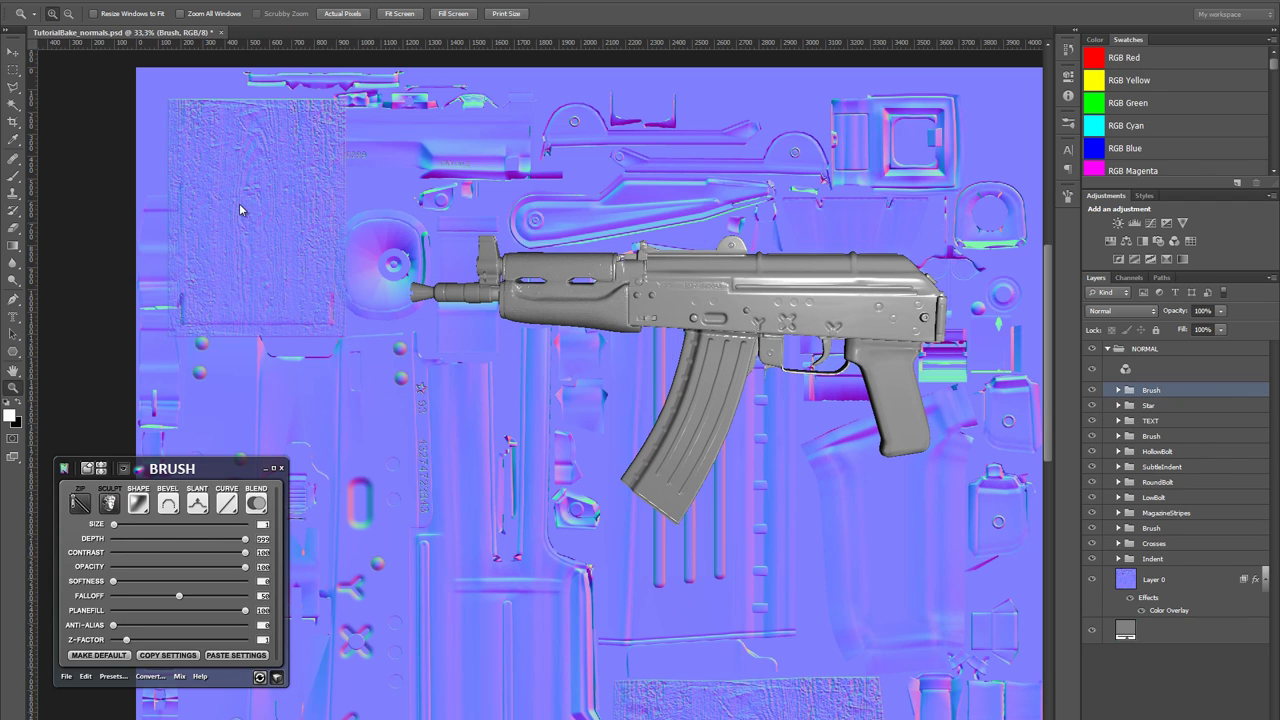
left_click(238, 170)
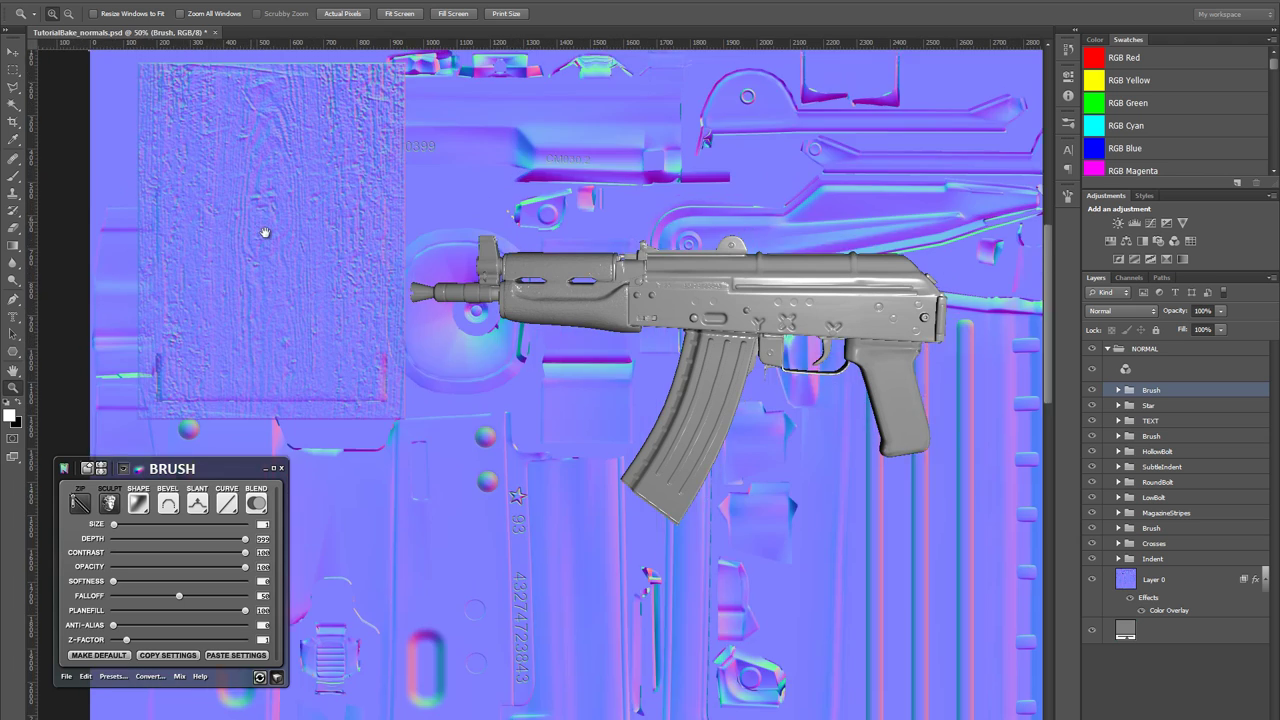
left_click_drag(259, 226, 413, 374)
left_click_drag(508, 378, 496, 469)
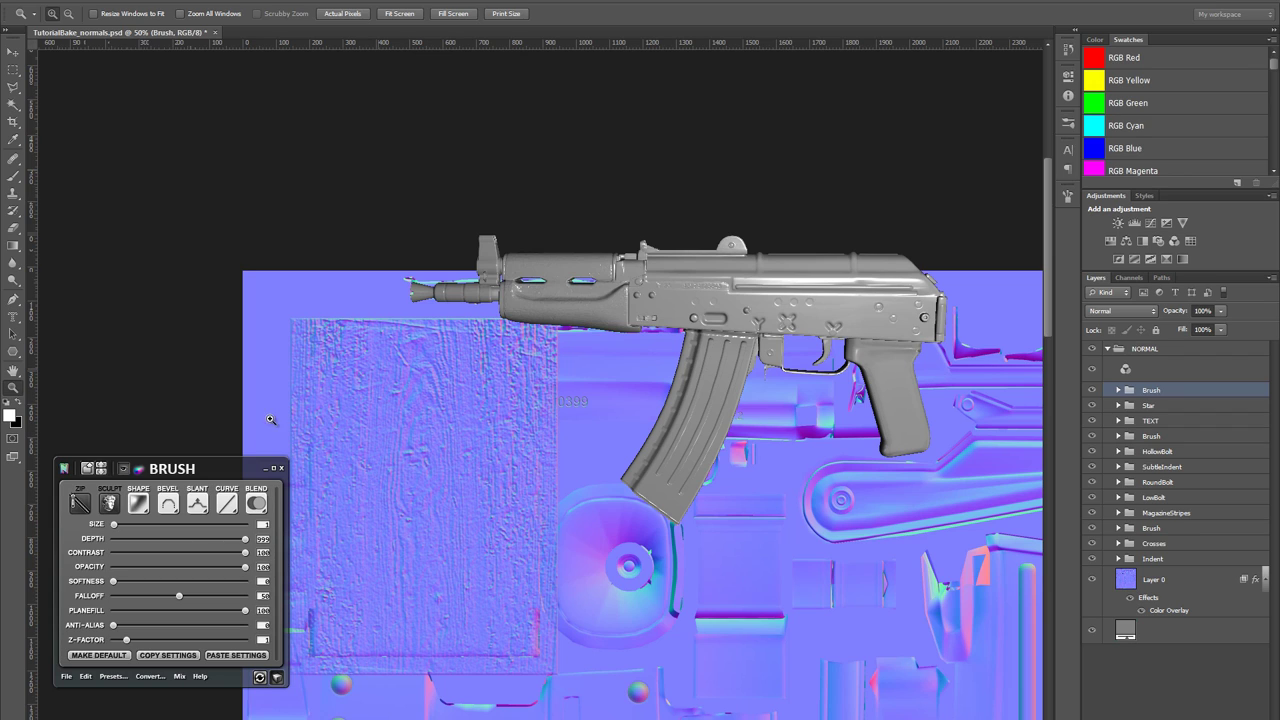
- Try different bevel types on the converted wood detail, including Outer and Stroke Inner
left_click(176, 508)
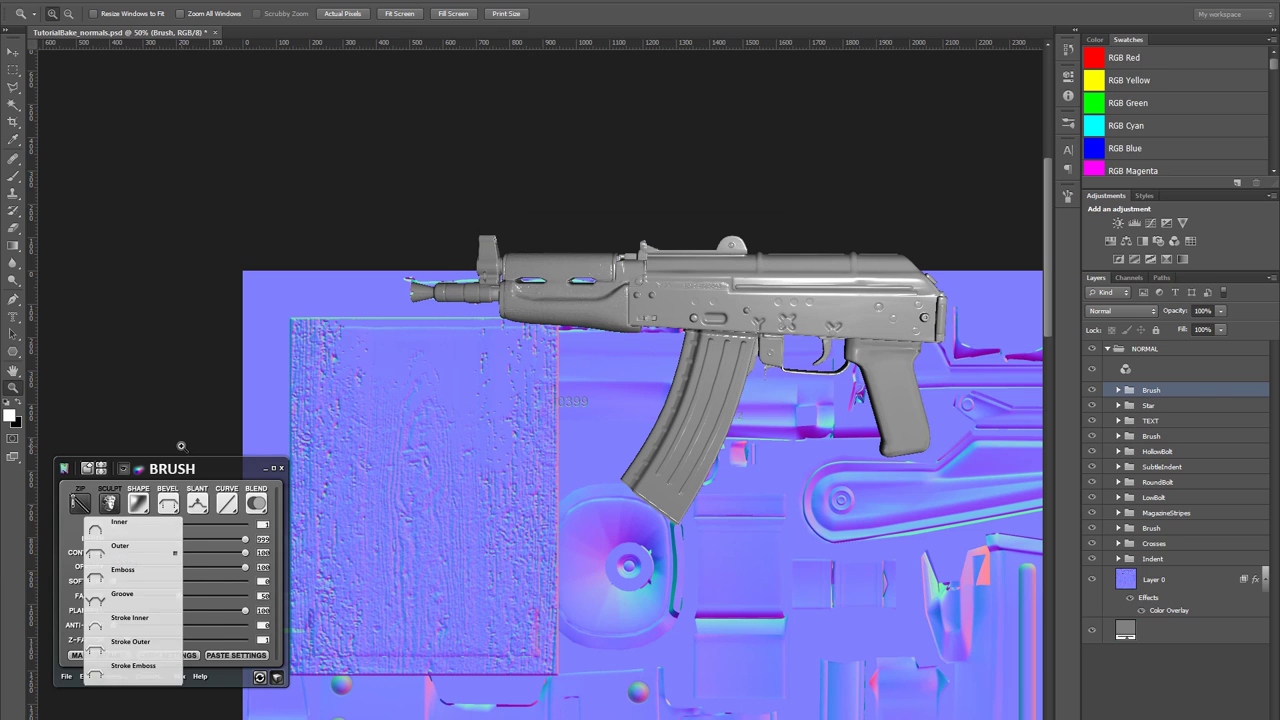
left_click(167, 504)
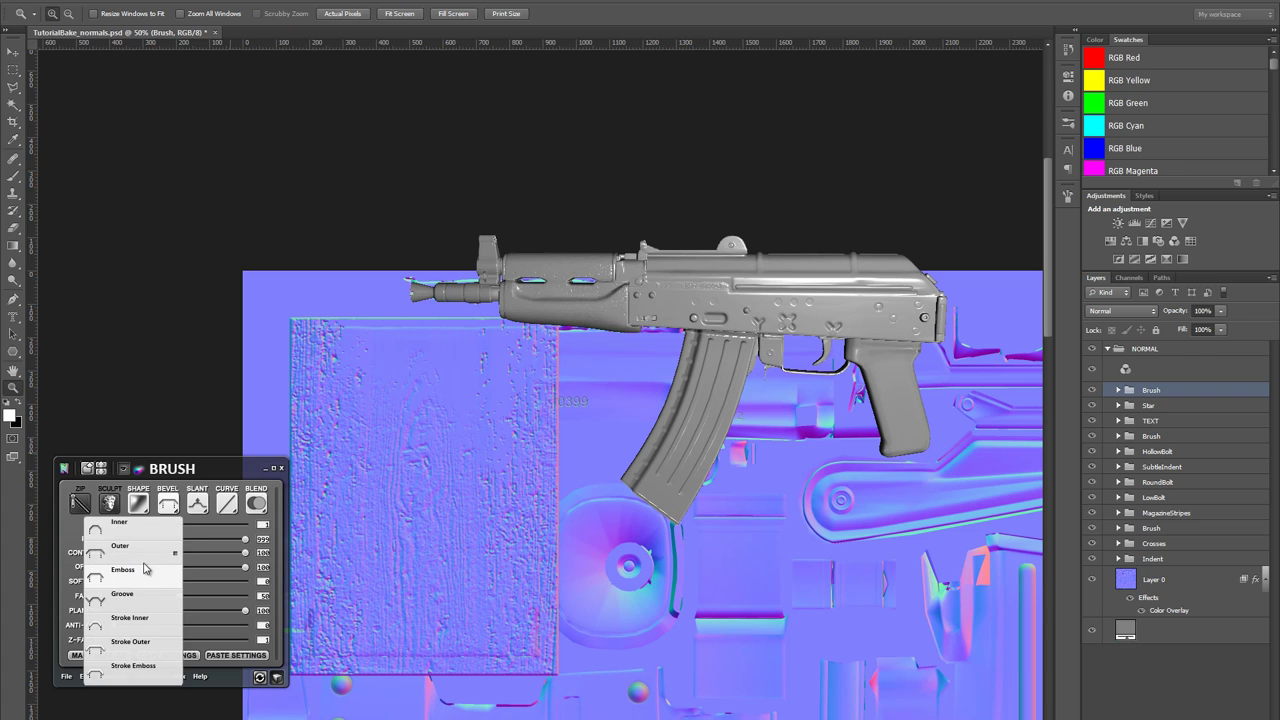
left_click(167, 504)
left_click(170, 506)
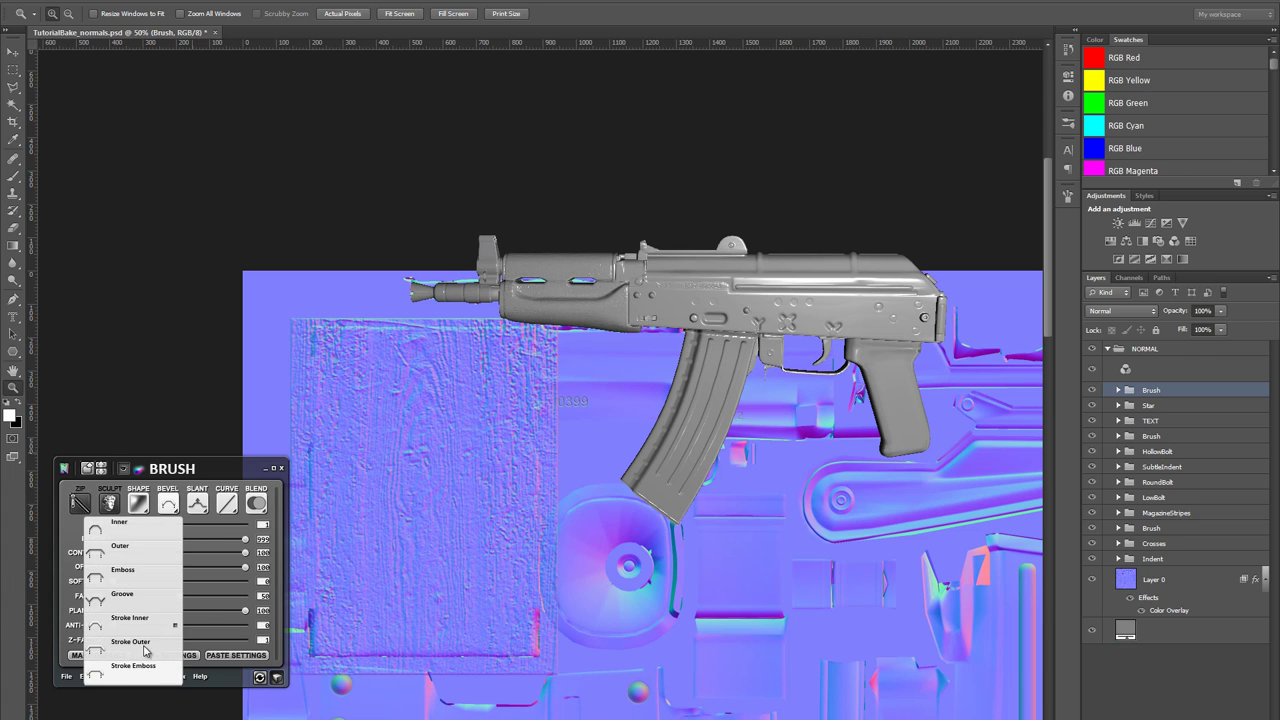
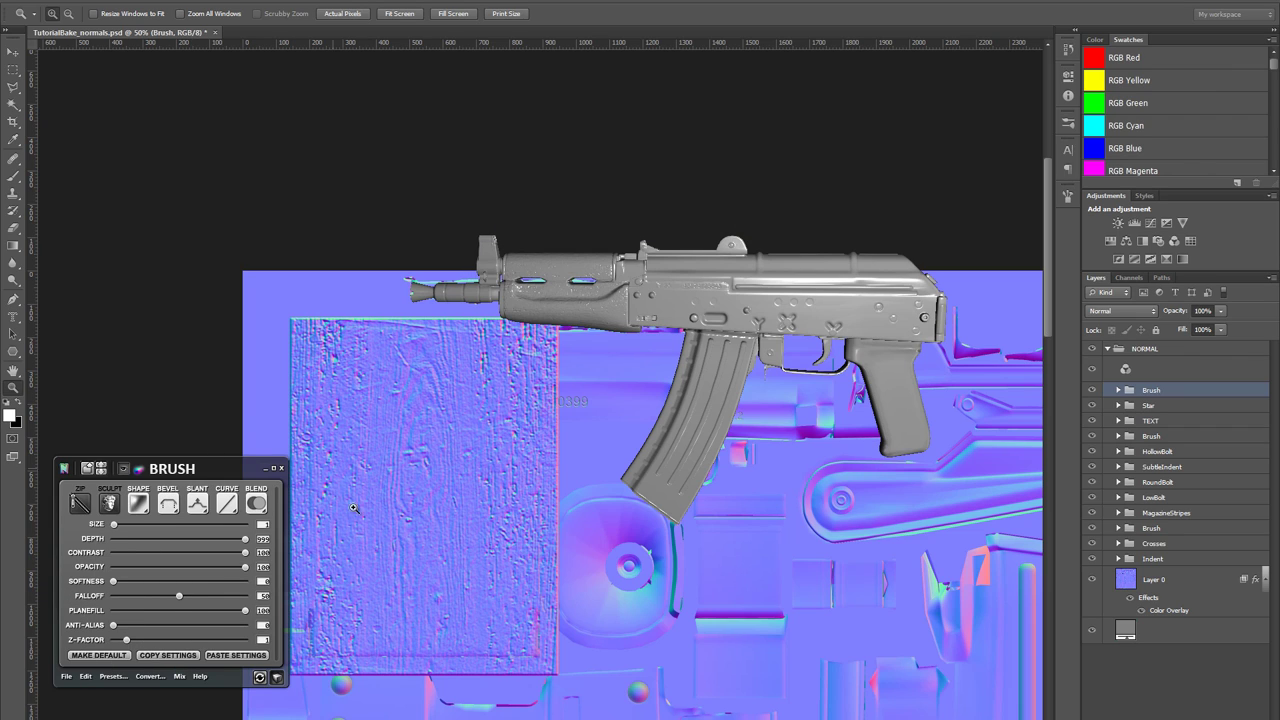
- Hide the 3D preview and give the wood detail an Outer bevel with depth 444 and falloff 98
left_click(277, 677)
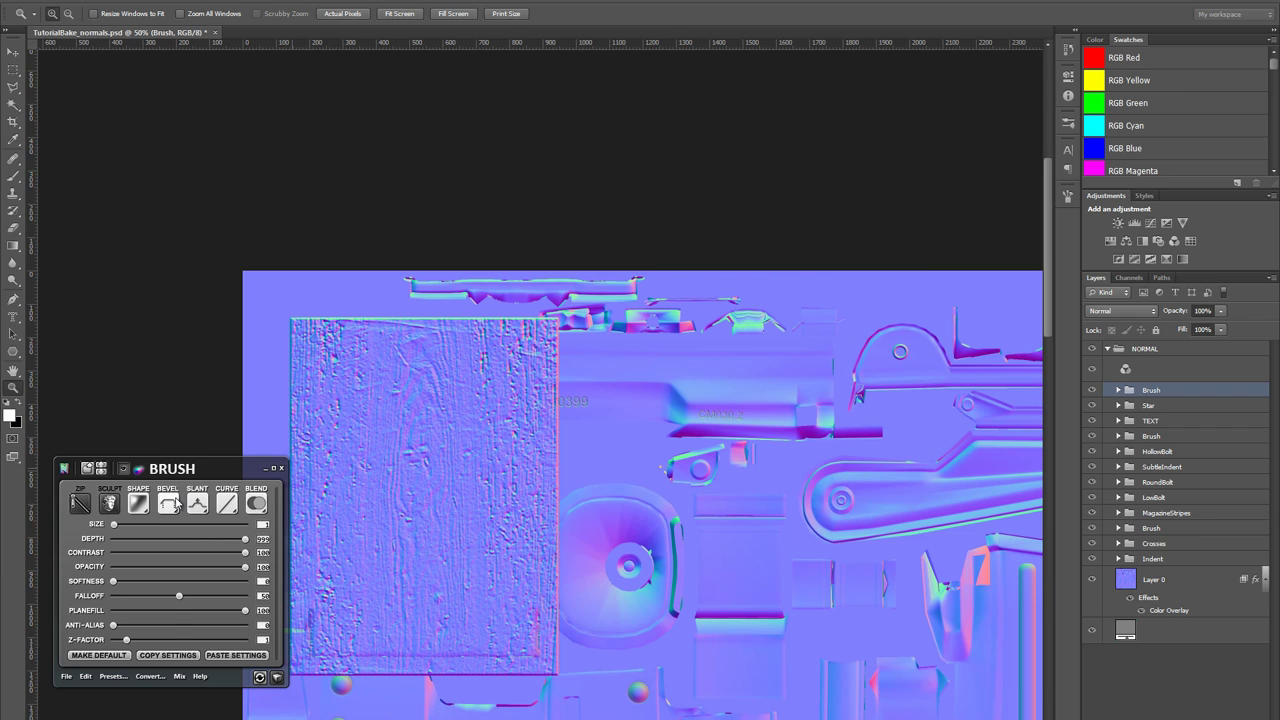
left_click(197, 507)
left_click(139, 560)
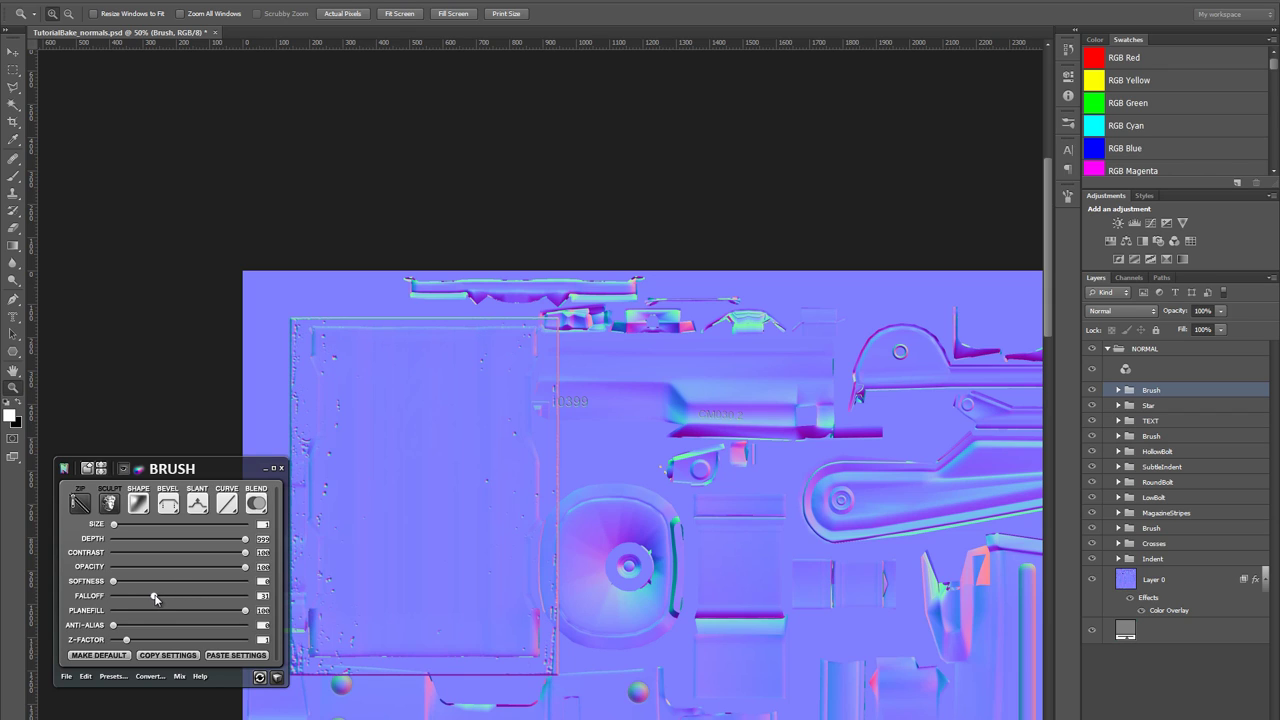
left_click_drag(155, 596, 160, 596)
left_click_drag(160, 597, 171, 597)
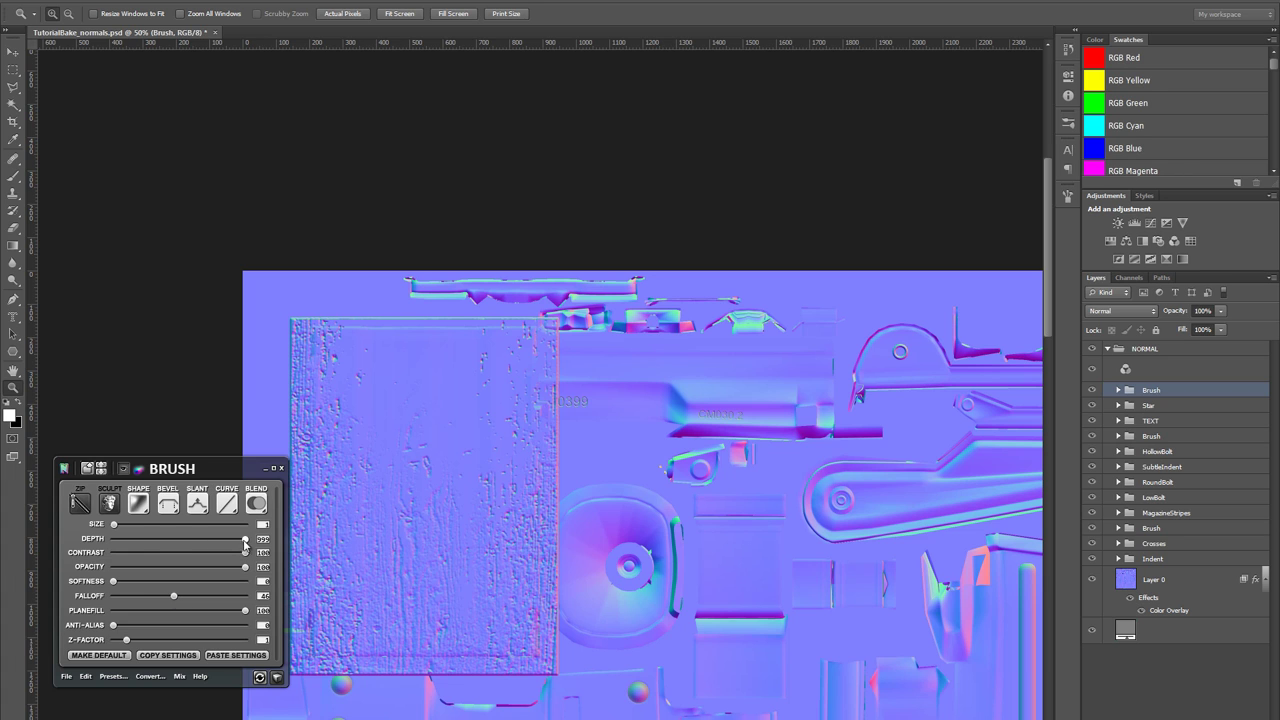
left_click_drag(245, 539, 148, 539)
left_click(212, 597)
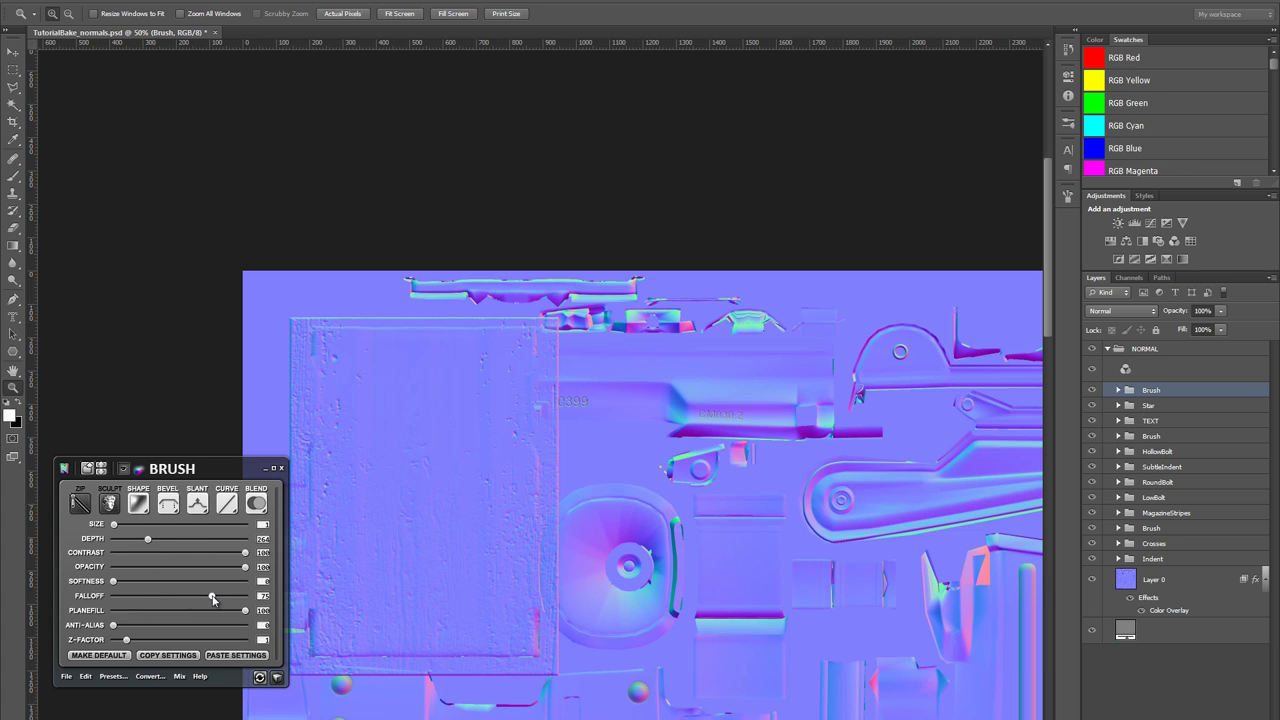
left_click_drag(212, 597, 242, 597)
left_click(170, 539)
- Set the wood detail's blend mode to Overlay and its contrast to 40
left_click_drag(578, 523, 506, 460)
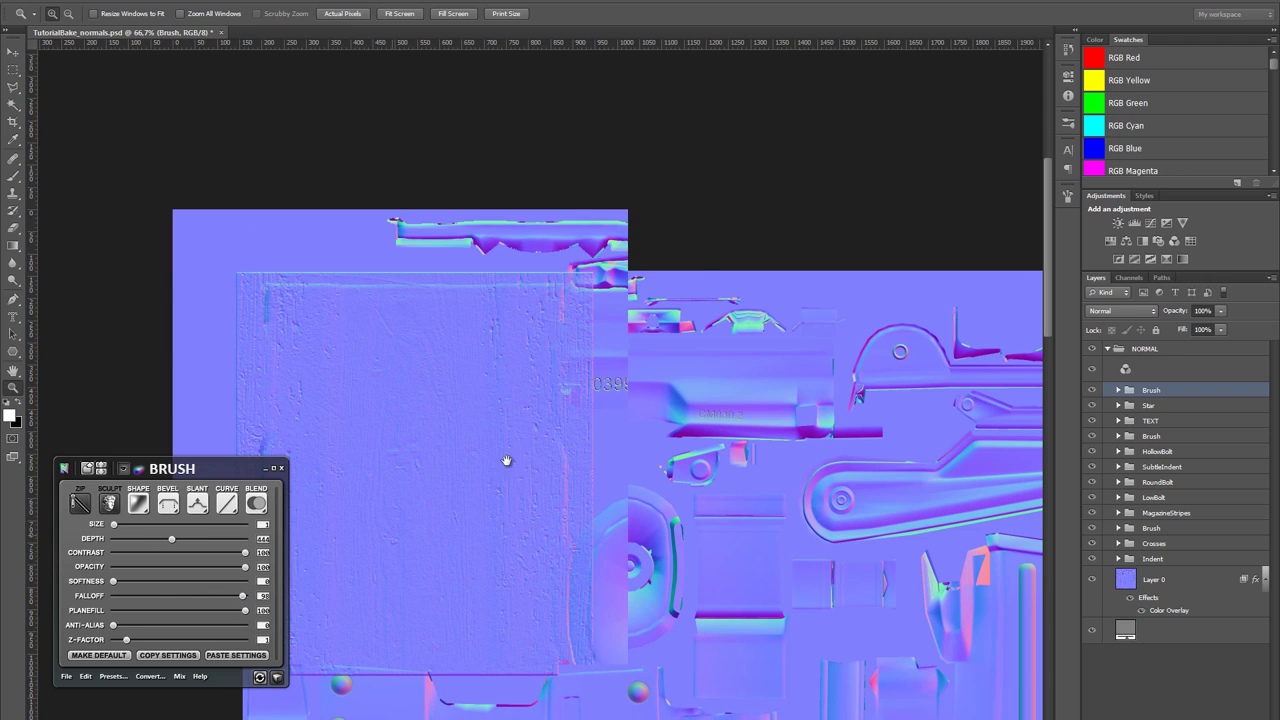
scroll(362, 449, "up", 2)
left_click_drag(358, 446, 549, 371)
scroll(549, 371, "down", 1)
left_click_drag(514, 326, 498, 352)
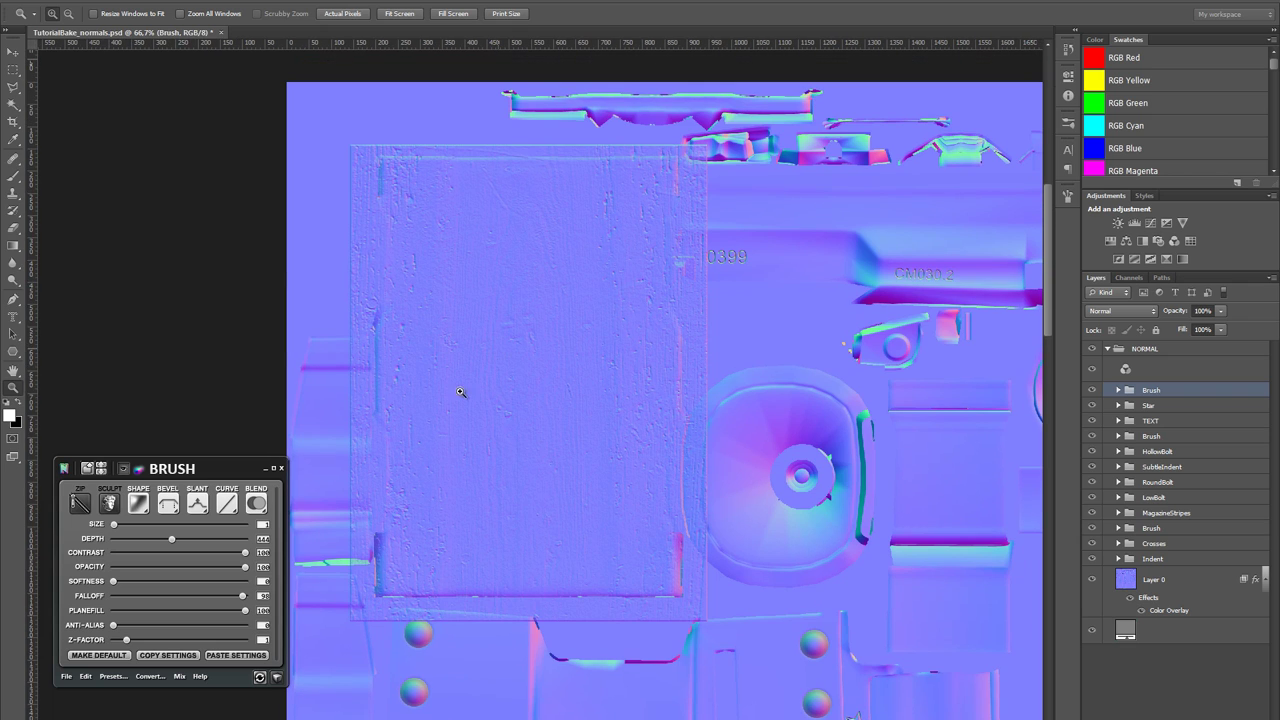
left_click(258, 503)
left_click(226, 556)
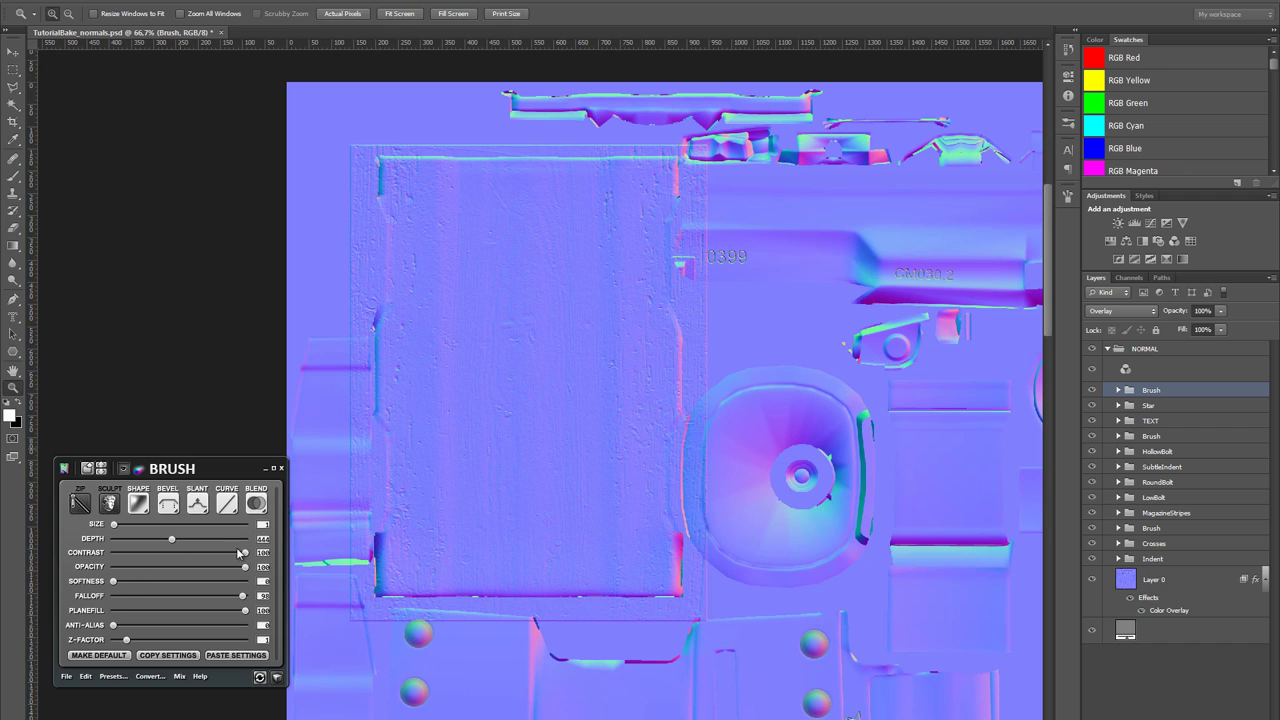
left_click_drag(246, 555, 166, 557)
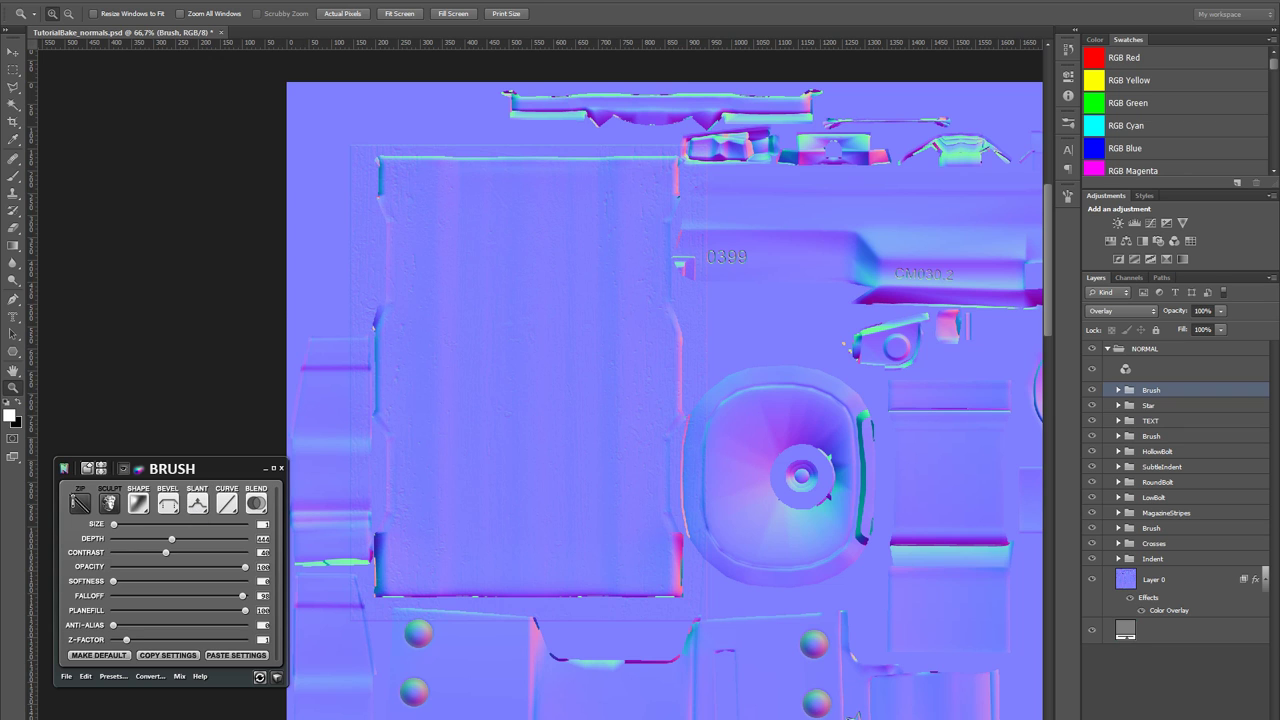
- Rename the converted wood sculpt layer as Woodgrain
left_click_drag(676, 403, 509, 199)
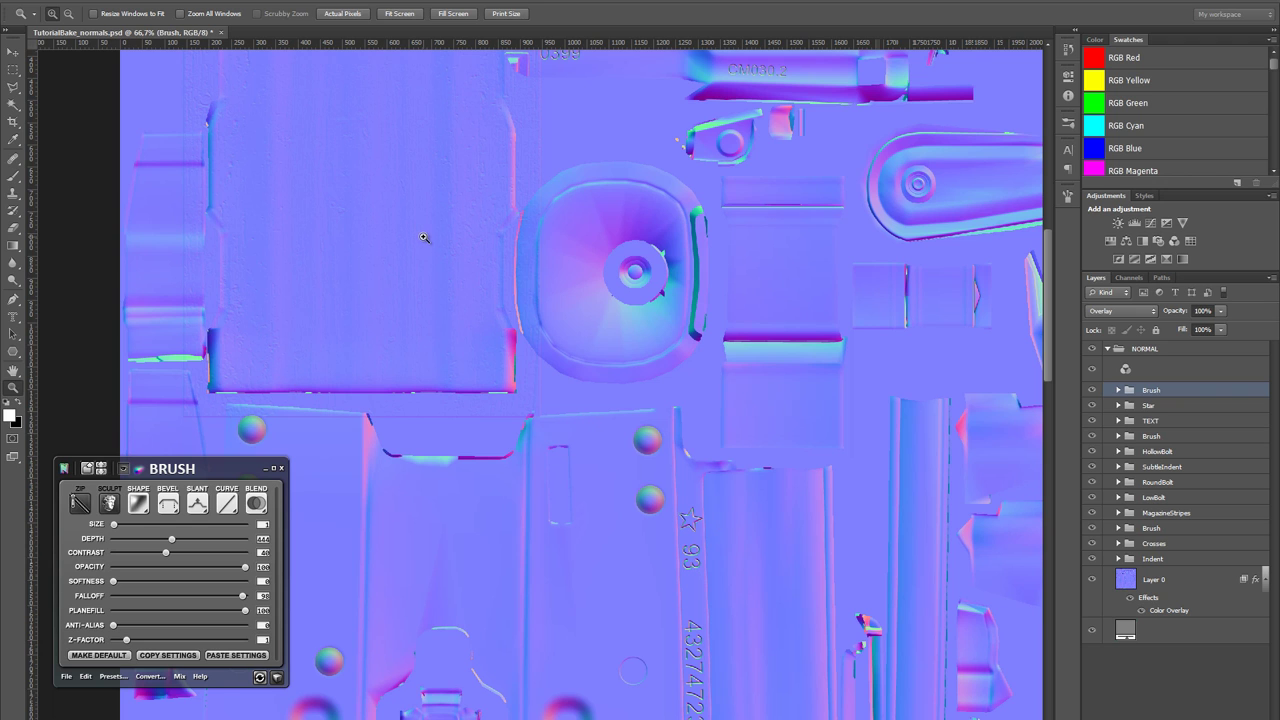
left_click_drag(418, 251, 511, 414)
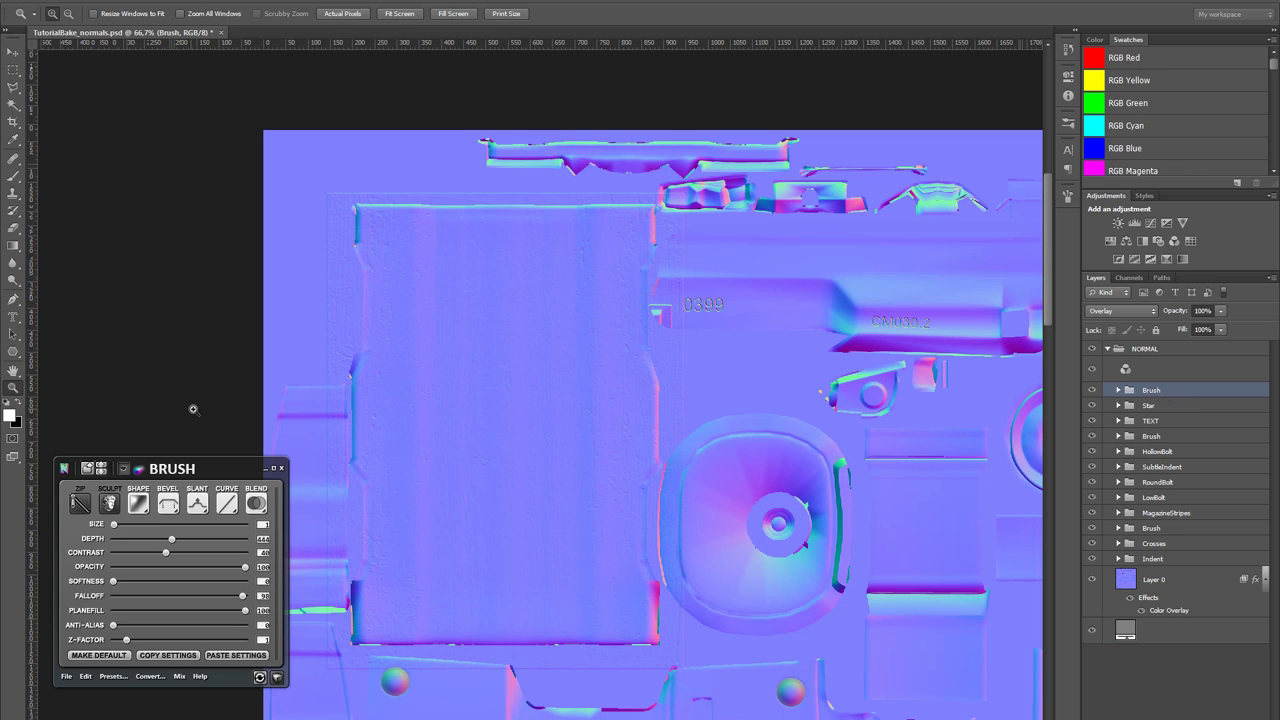
double_click(180, 470)
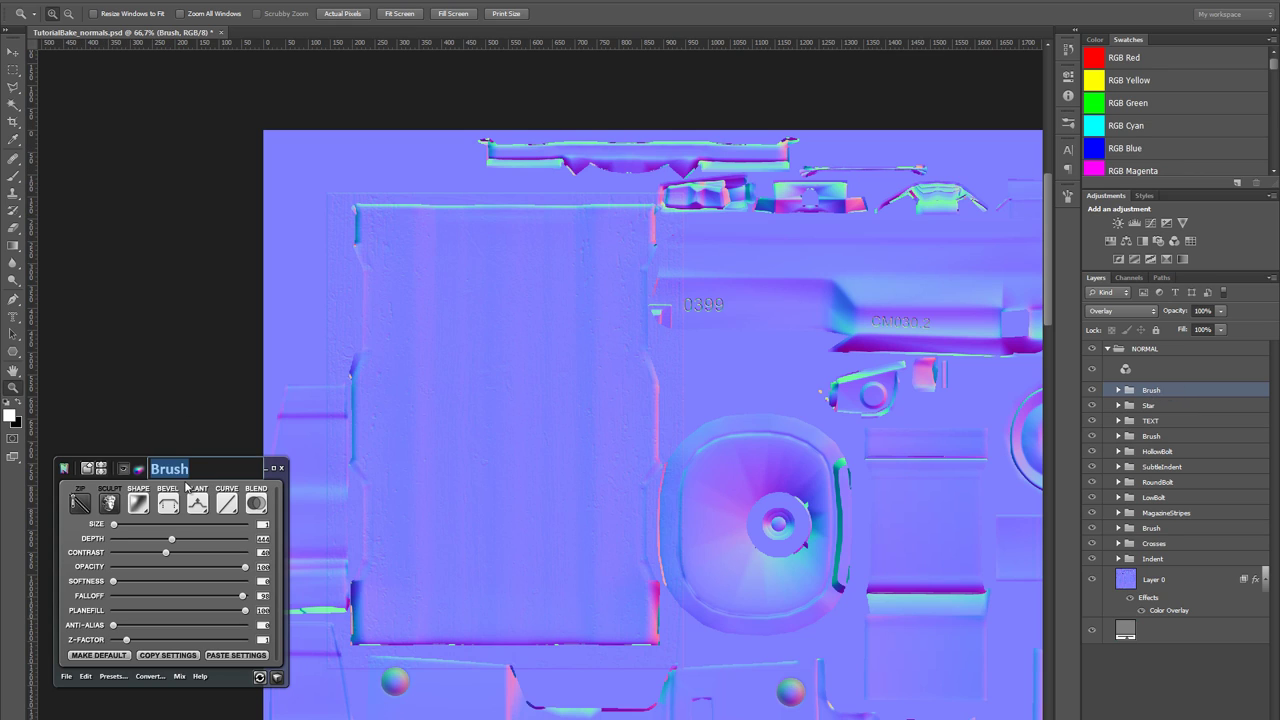
key("o")
key("d")
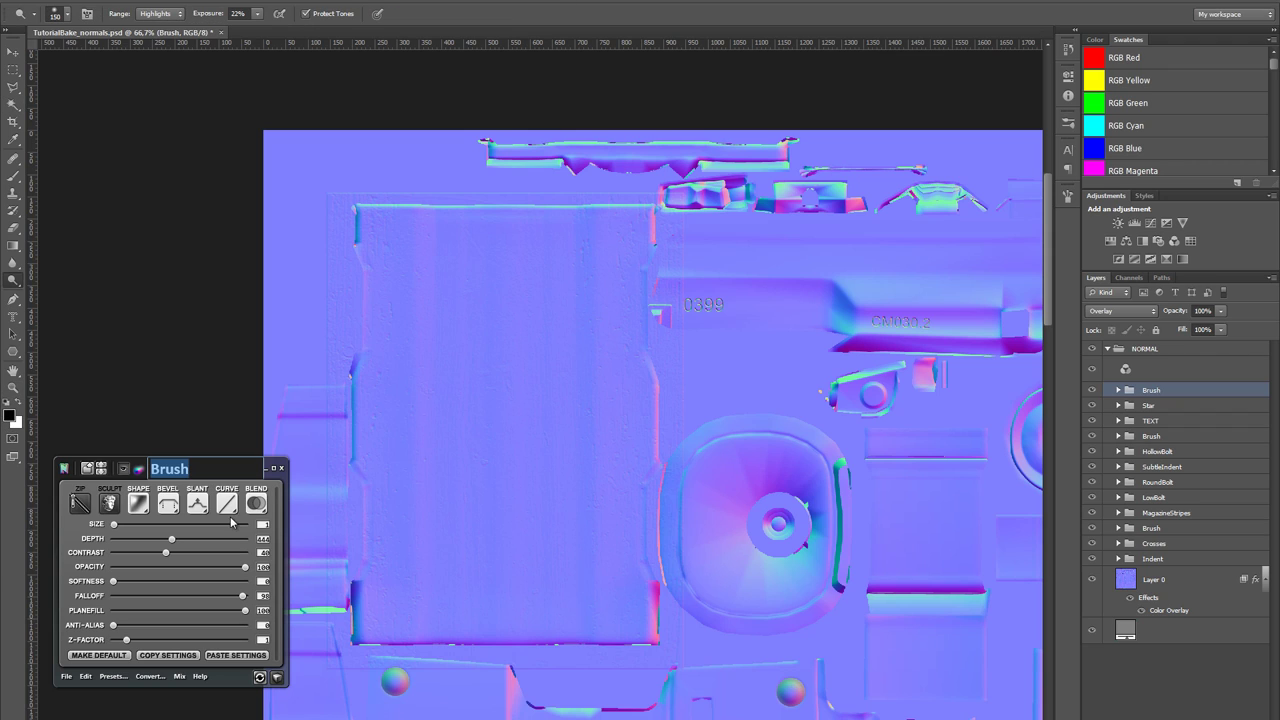
type("wOOD")
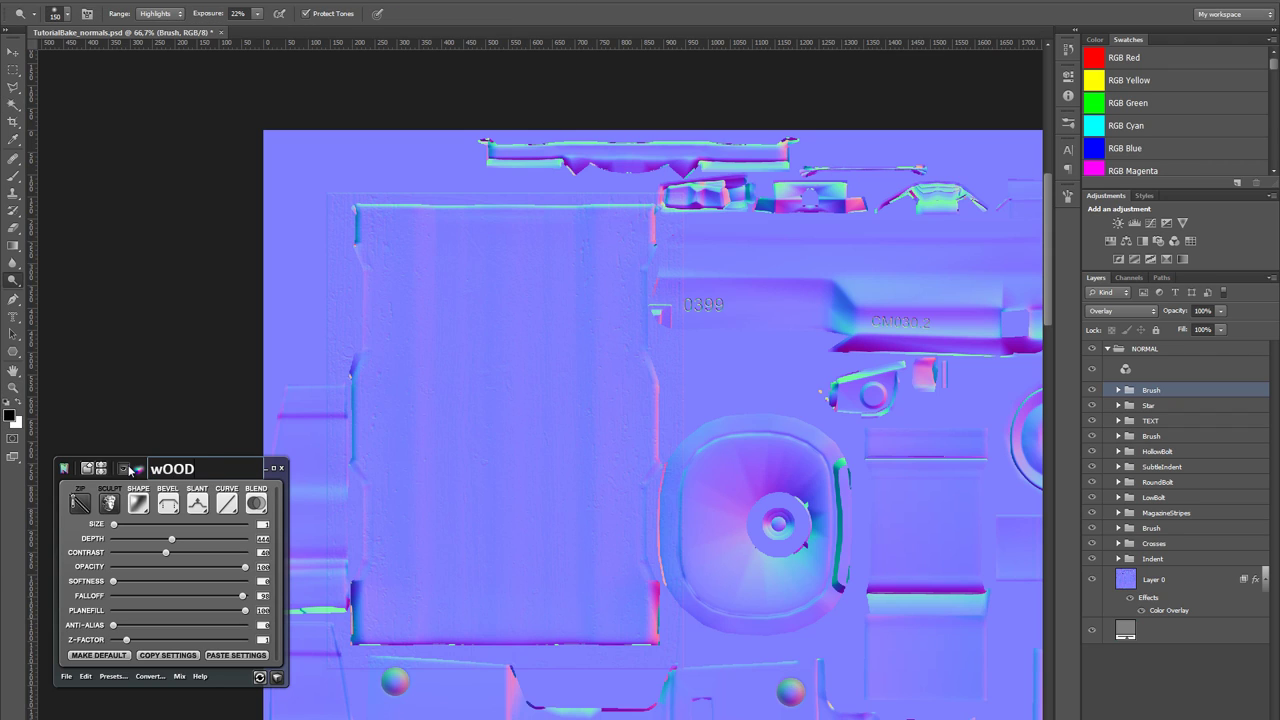
key("BackSpace")
key("BackSpace")
key("BackSpace")
type("Woodg")
key("Return")
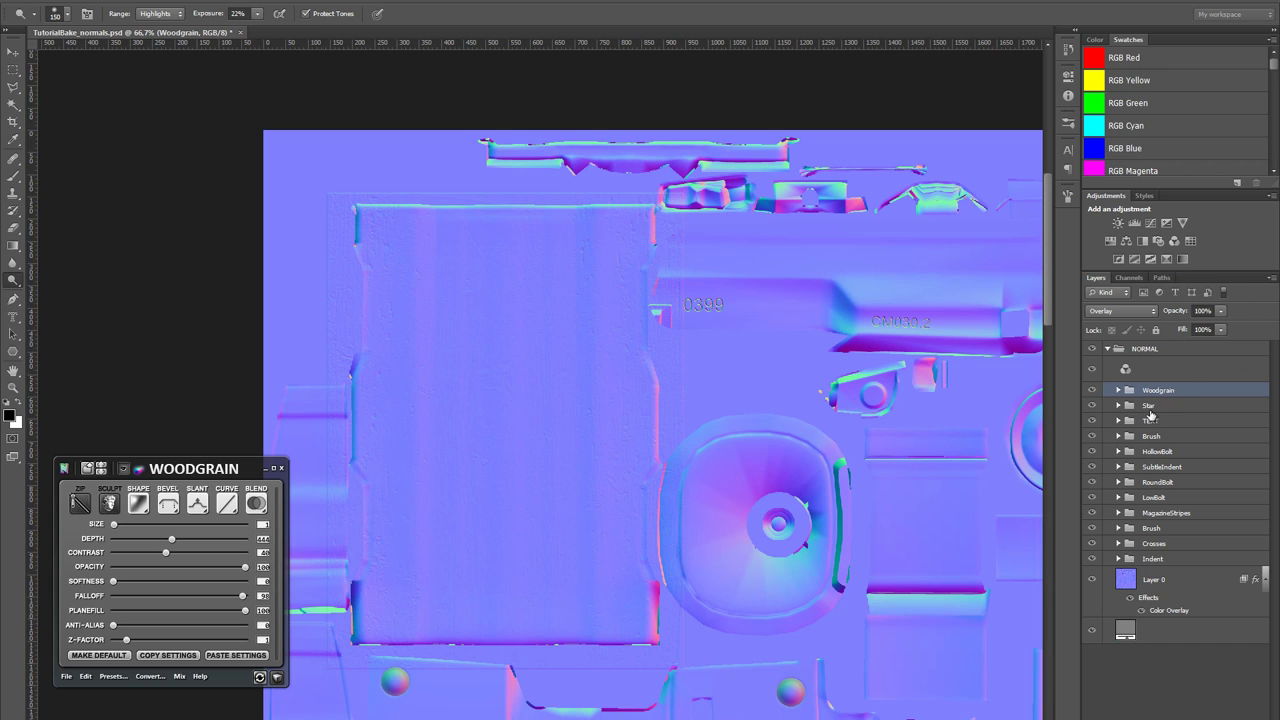
- Put the Woodgrain sculpt layer into a new group named Grip
key("ctrl+g")
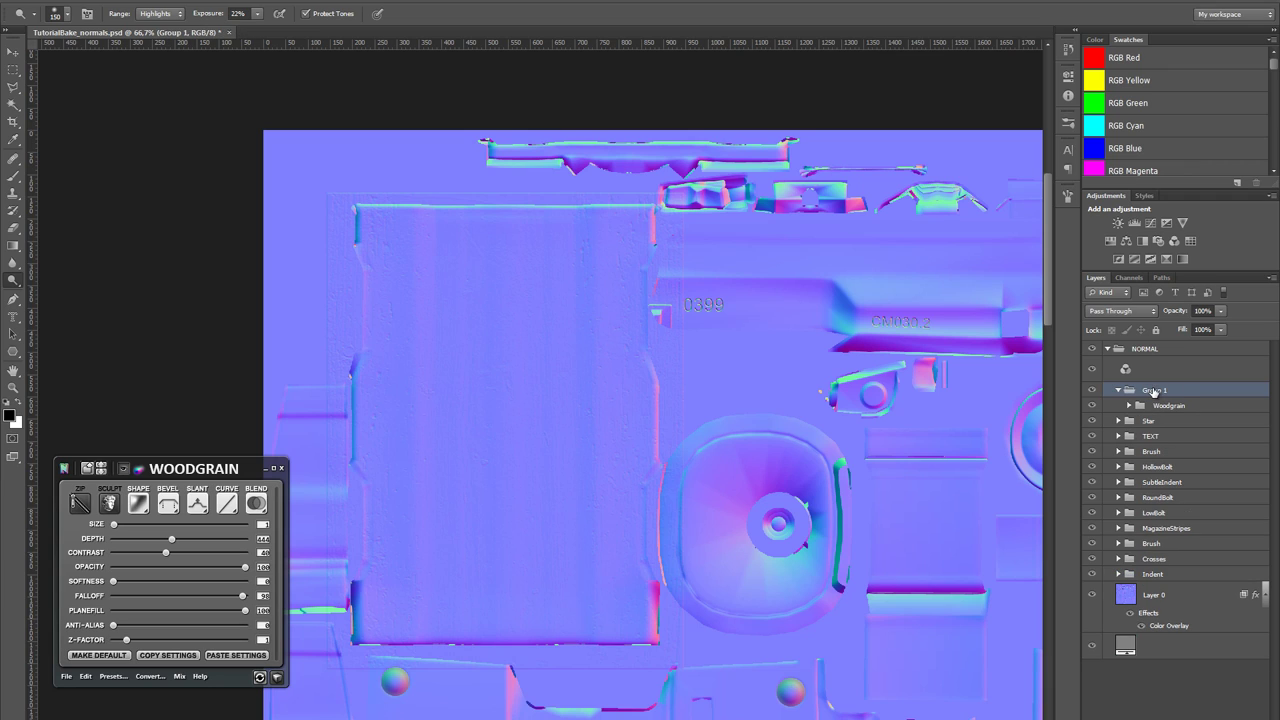
double_click(1155, 390)
type("Grip")
key("Return")
- Duplicate the Woodgrain sculpt layer inside the Grip group and name the copy Chips
left_click(1182, 405)
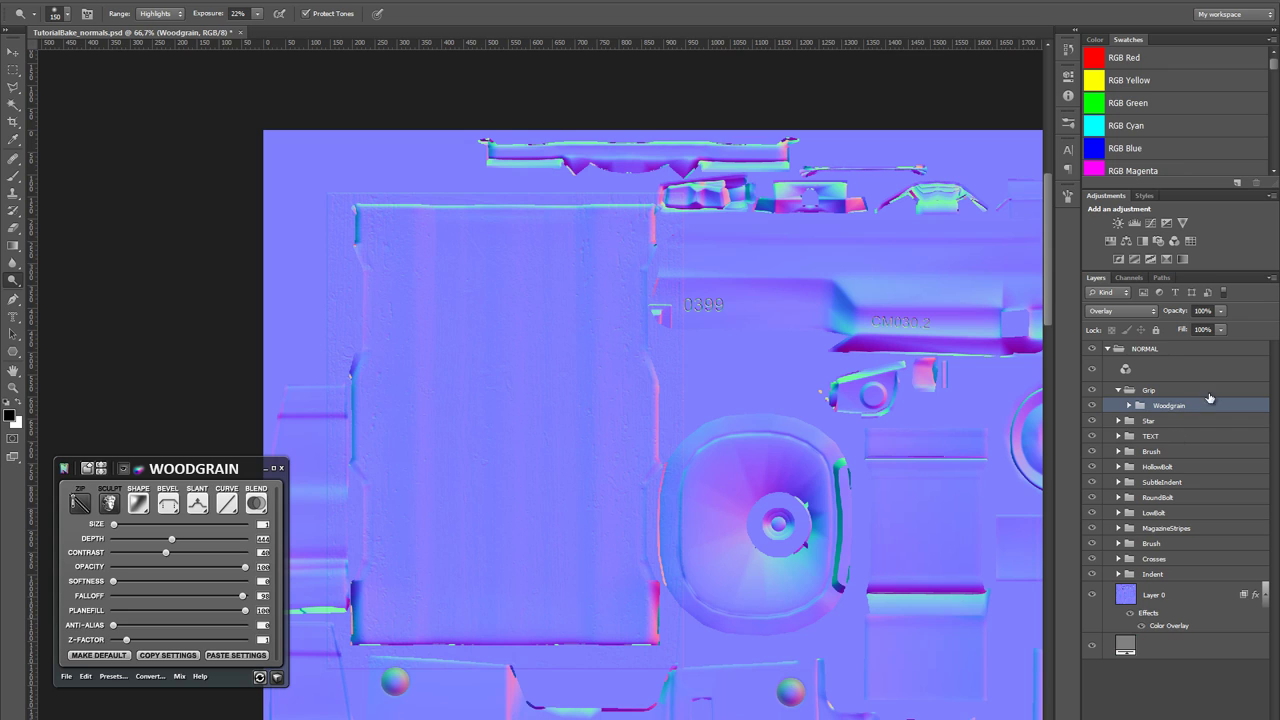
left_click(85, 677)
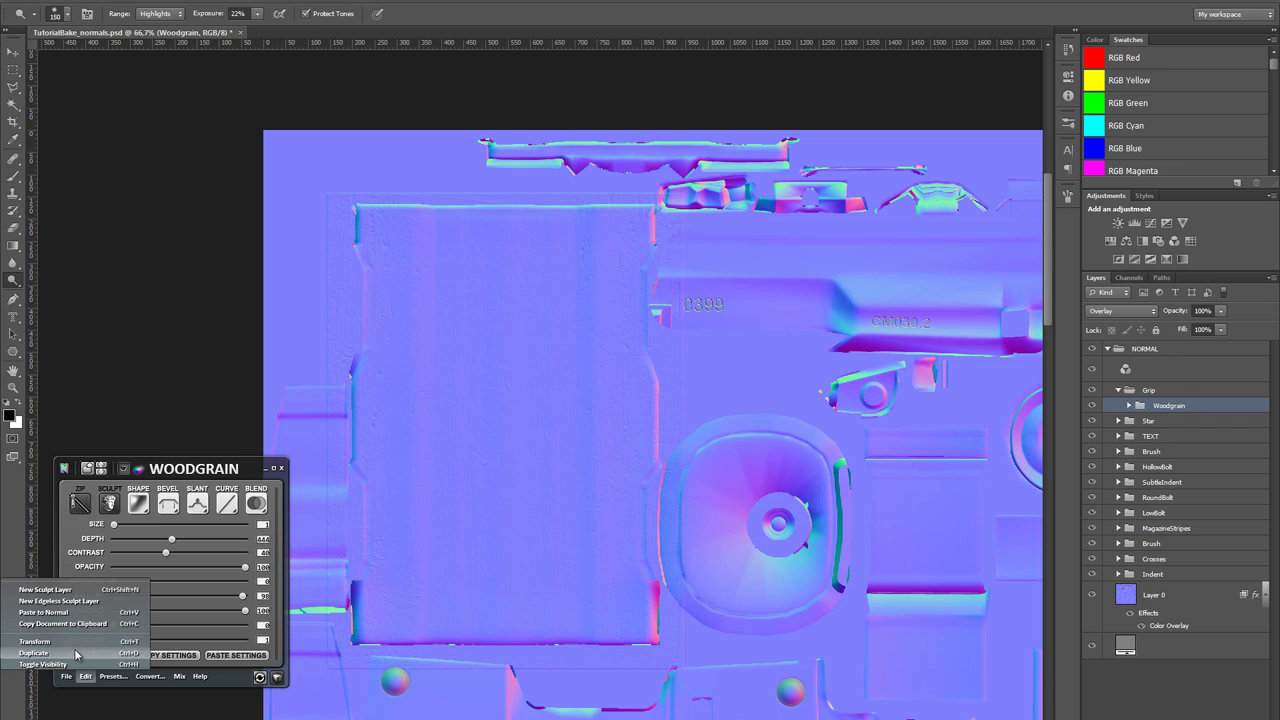
left_click(34, 652)
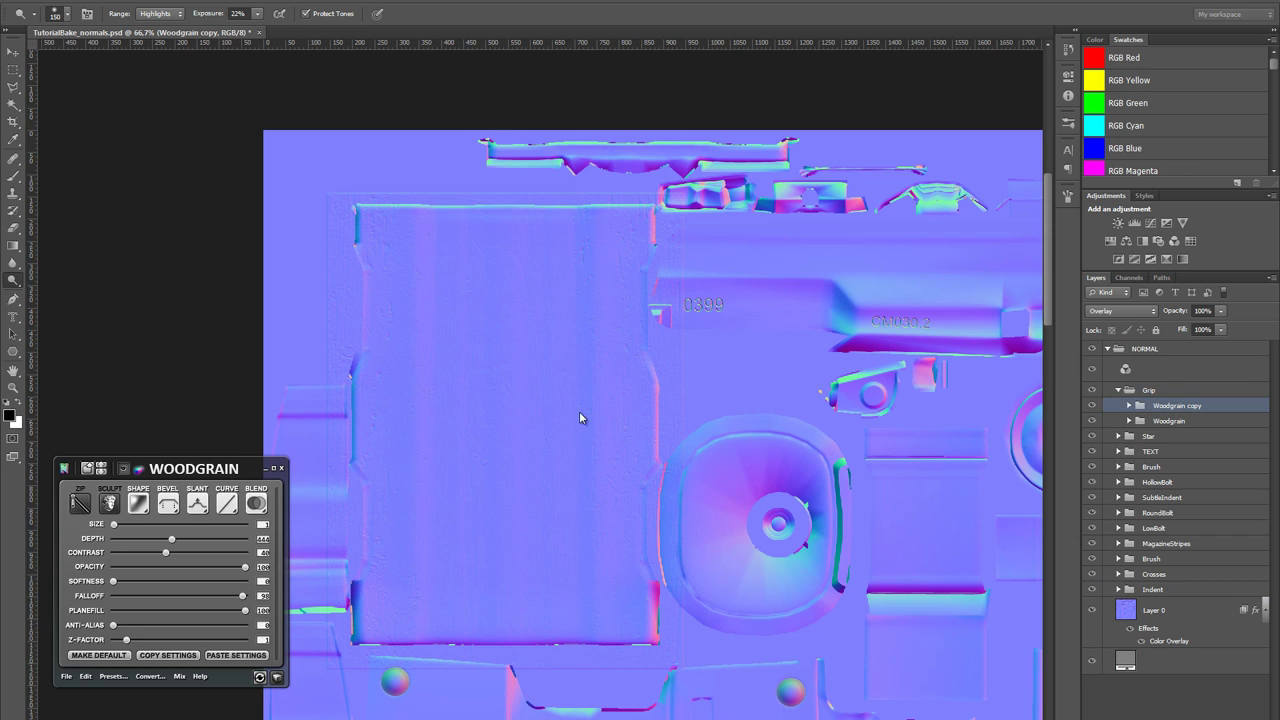
left_click(208, 469)
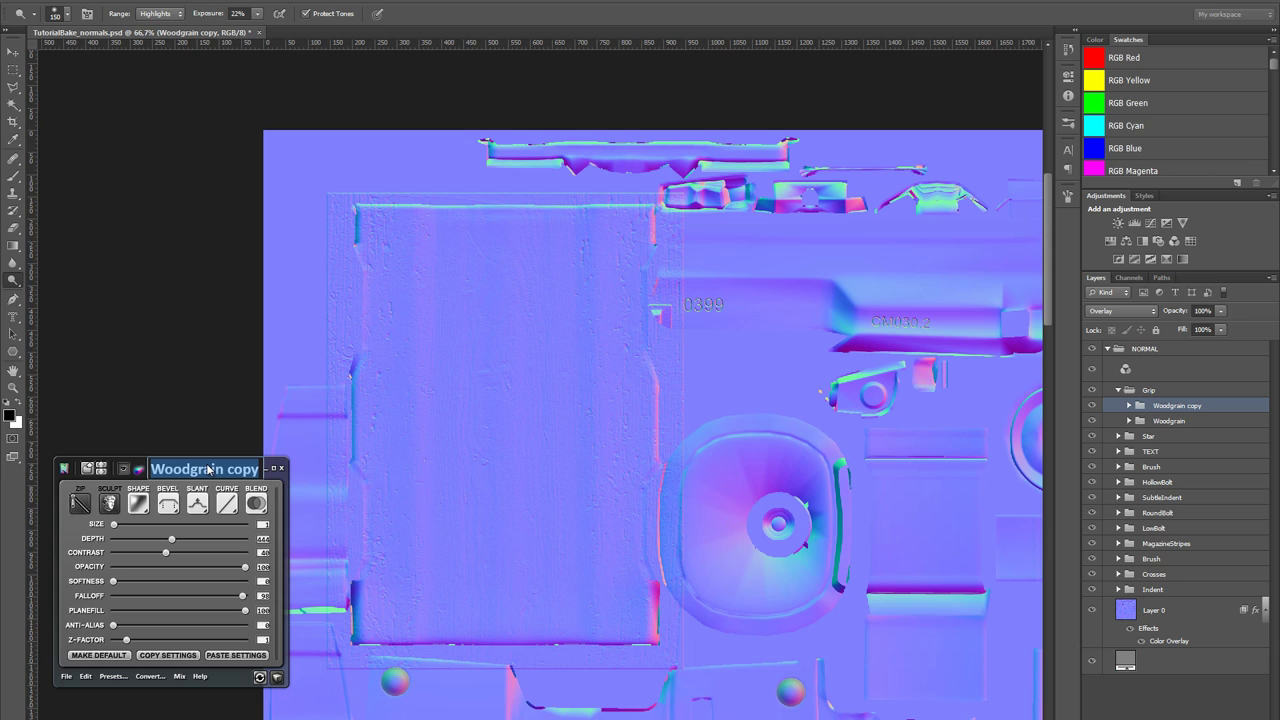
type("Chips")
key("Return")
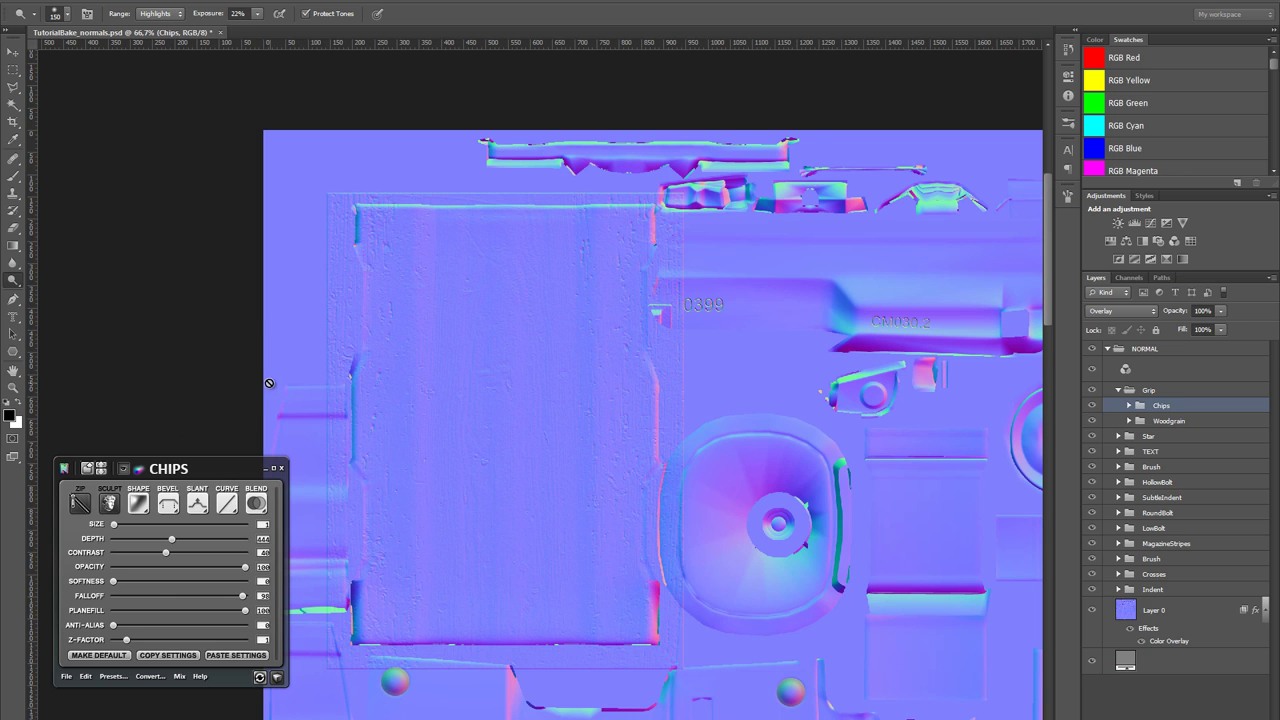
- Change the bevel type of the Chips layer and raise its depth to 999 and contrast to 100
left_click(168, 505)
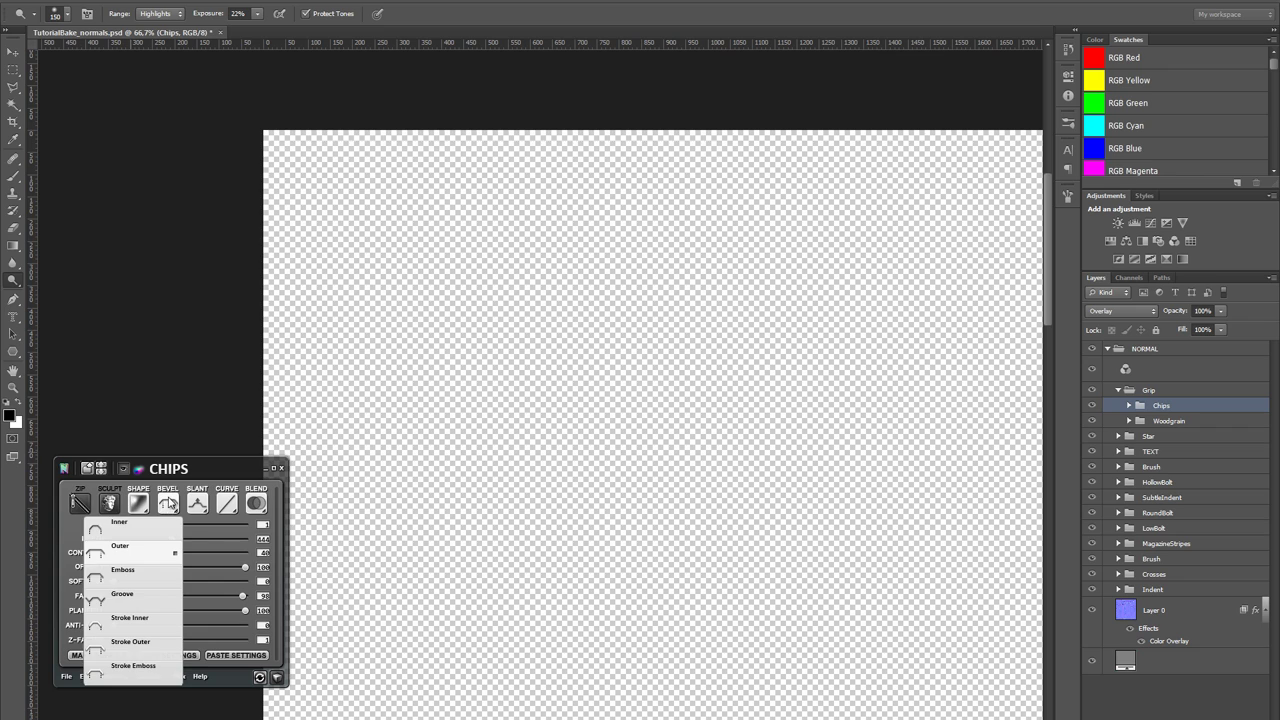
left_click(128, 570)
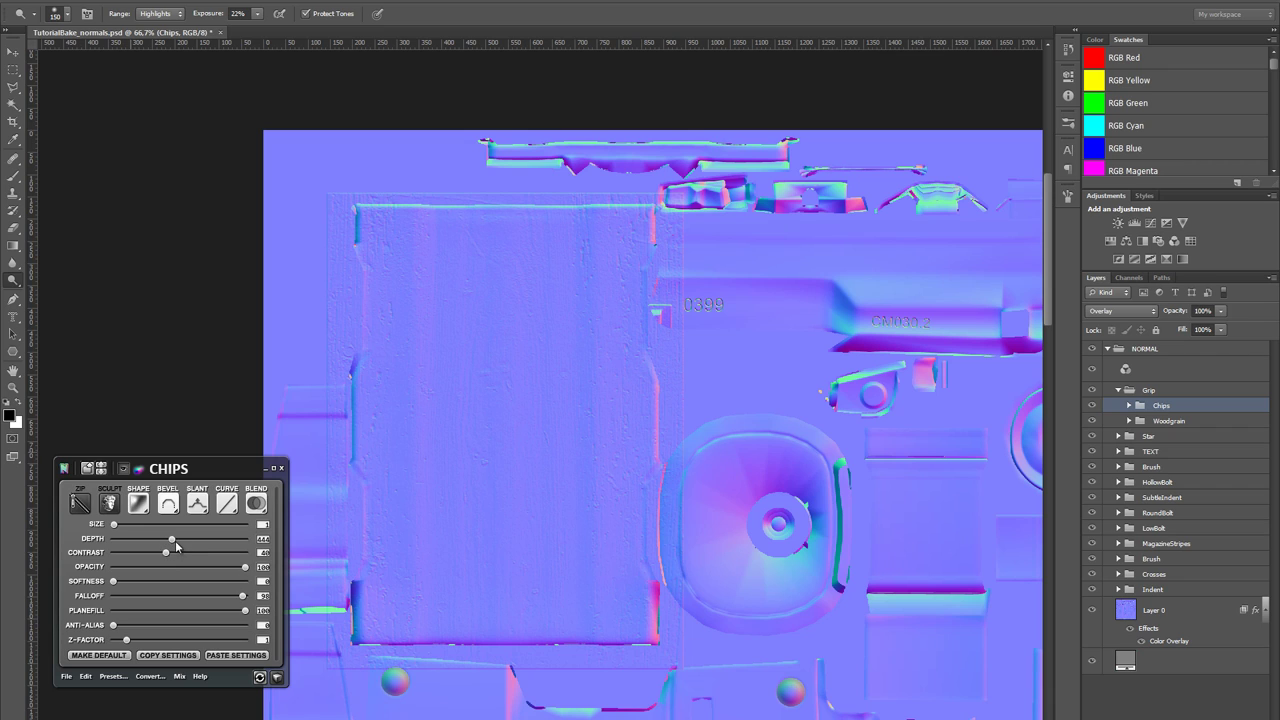
left_click_drag(174, 542, 270, 545)
left_click_drag(191, 551, 290, 561)
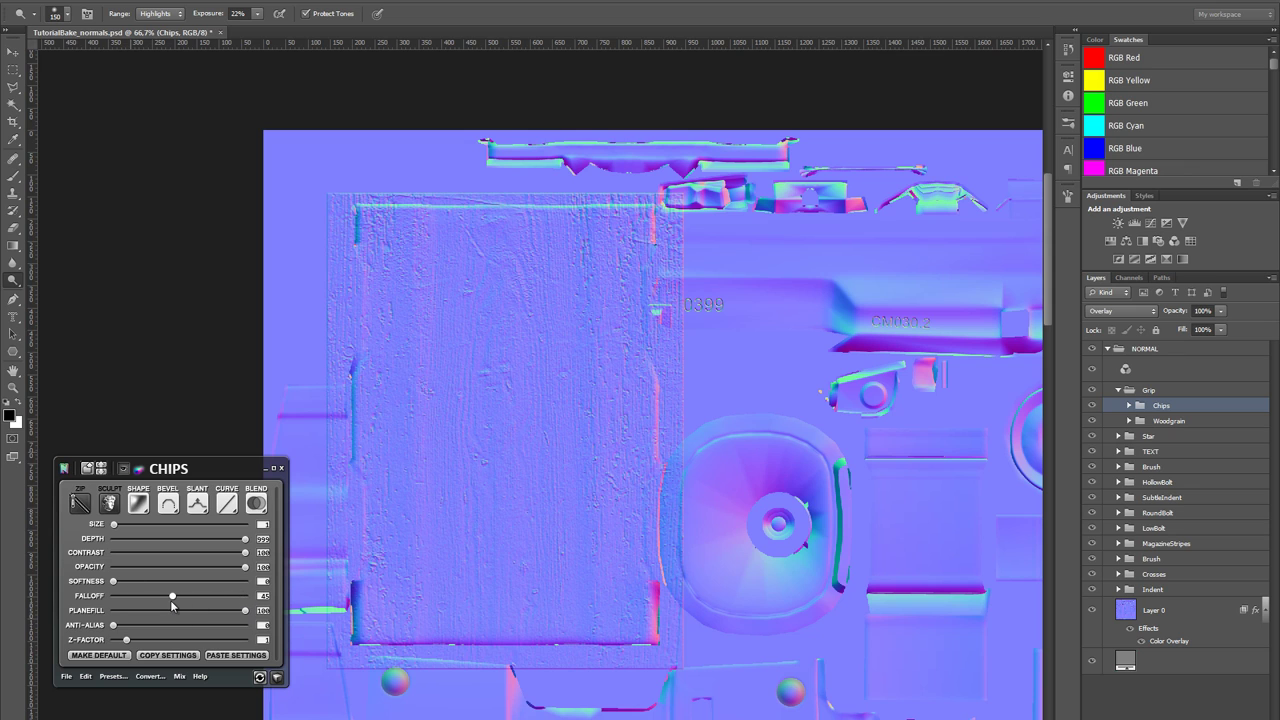
- Lower the Chips layer's falloff to 20 and switch its bevel type to Outer
left_click_drag(171, 600, 141, 600)
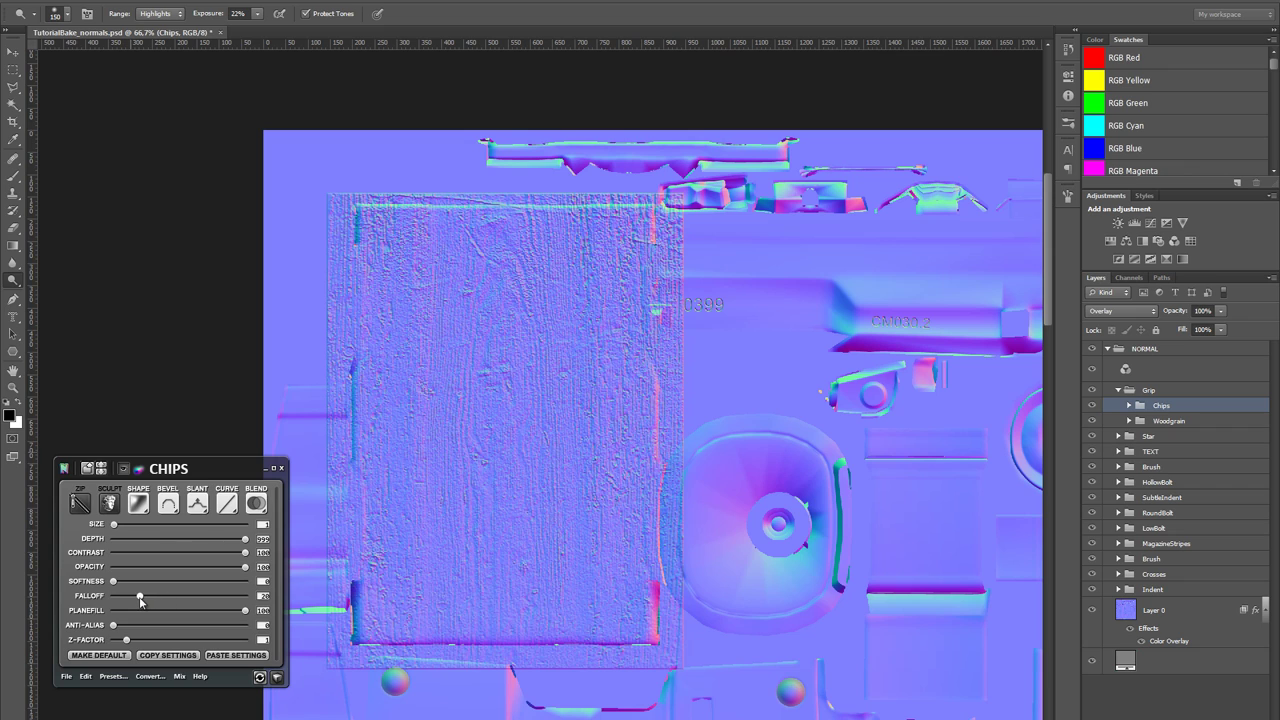
left_click(168, 504)
left_click(141, 556)
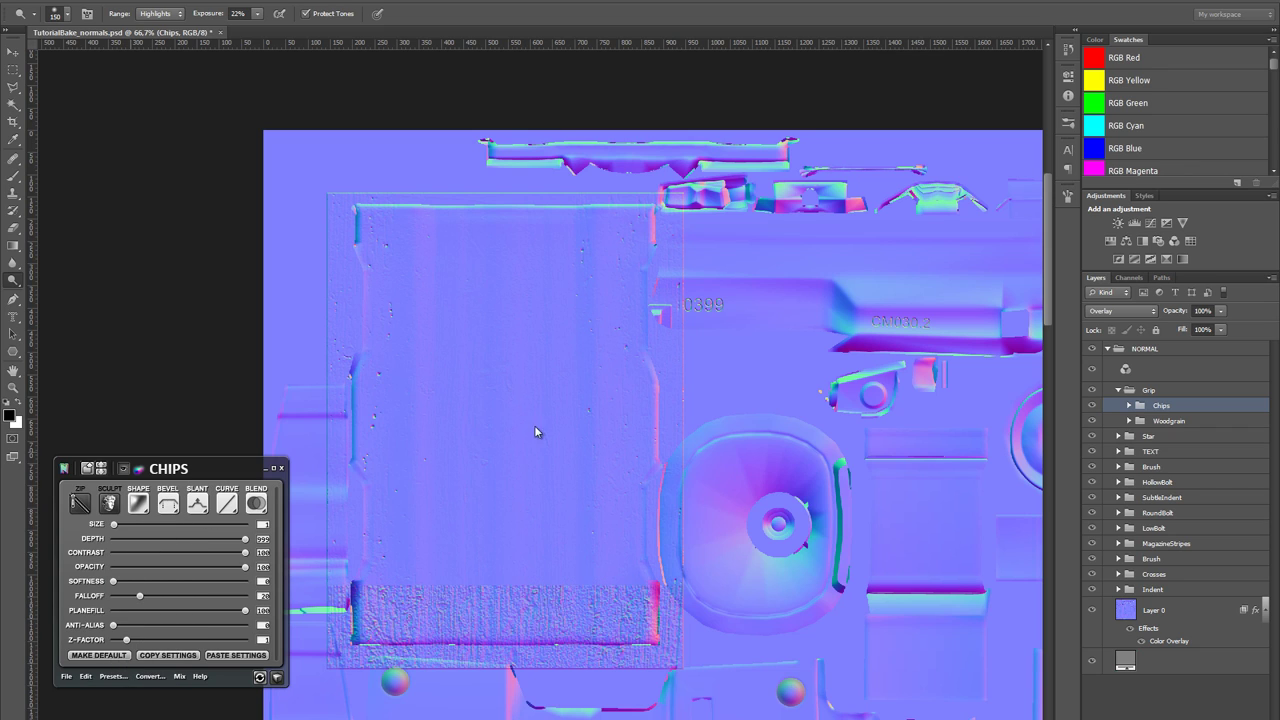
- Raise the Chips layer's falloff to 35 while checking the grip area of the map up close
key("z")
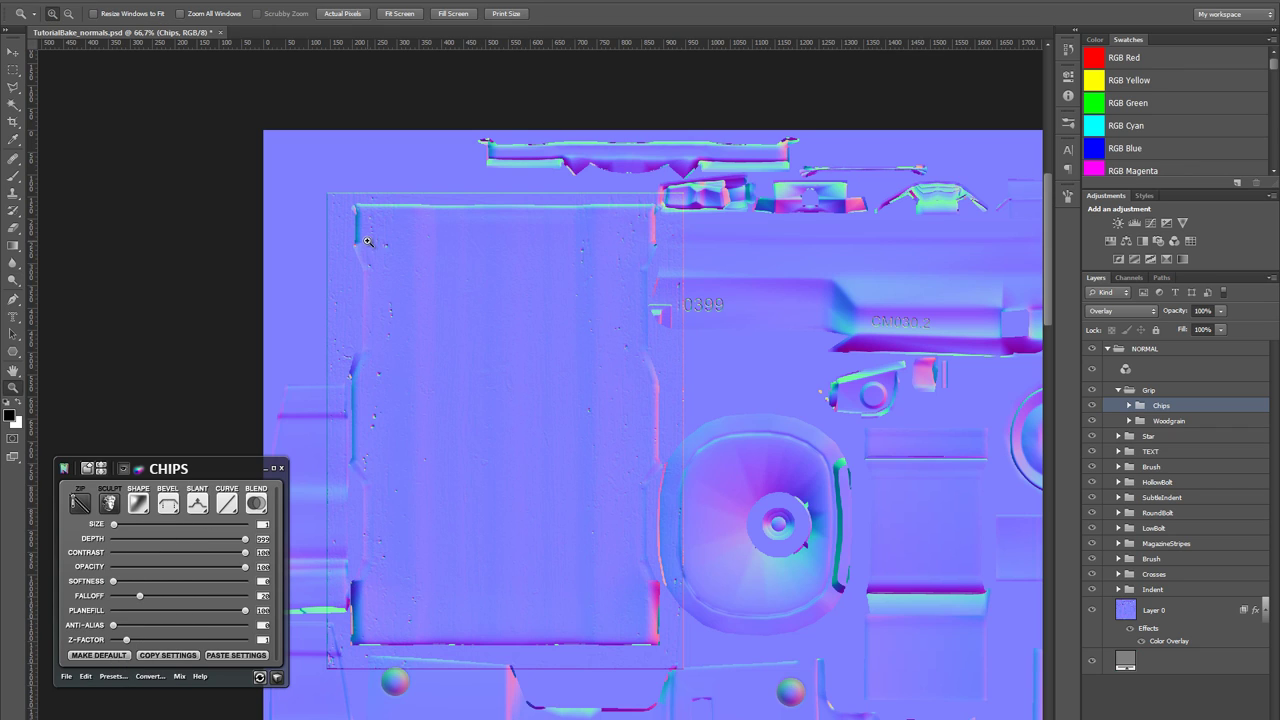
left_click(371, 237)
left_click_drag(594, 457, 575, 402)
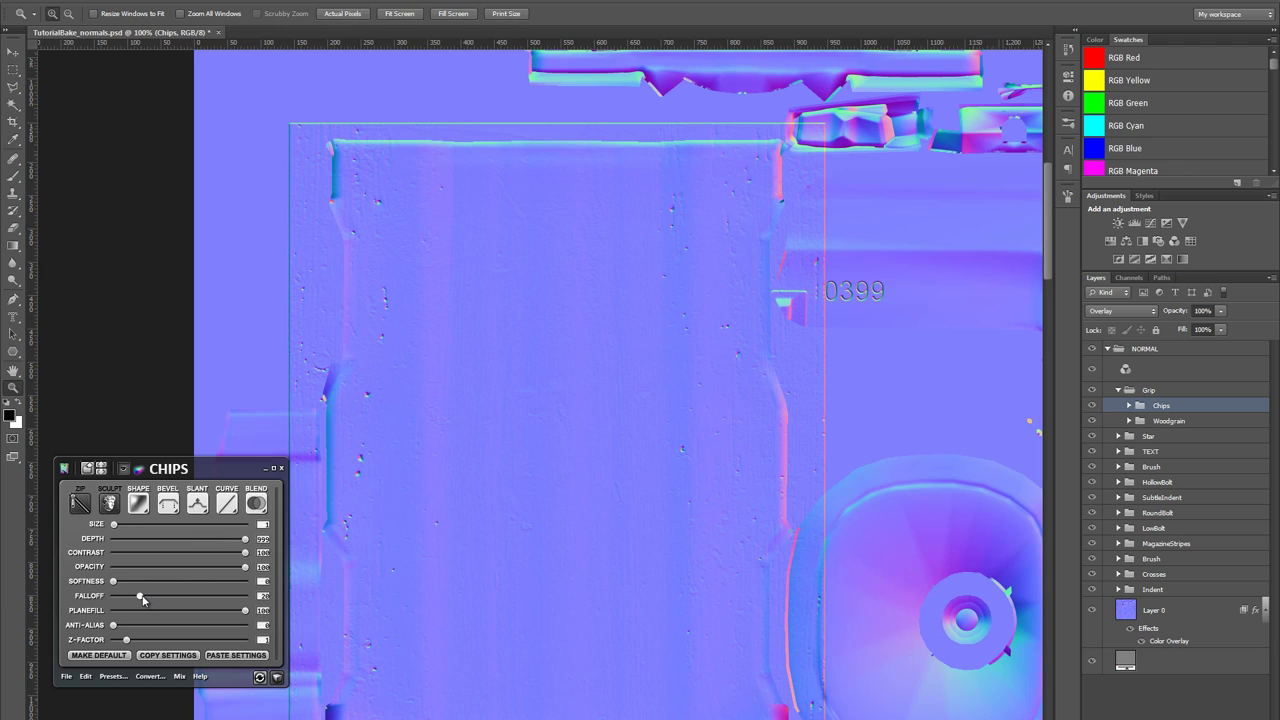
left_click_drag(143, 598, 156, 599)
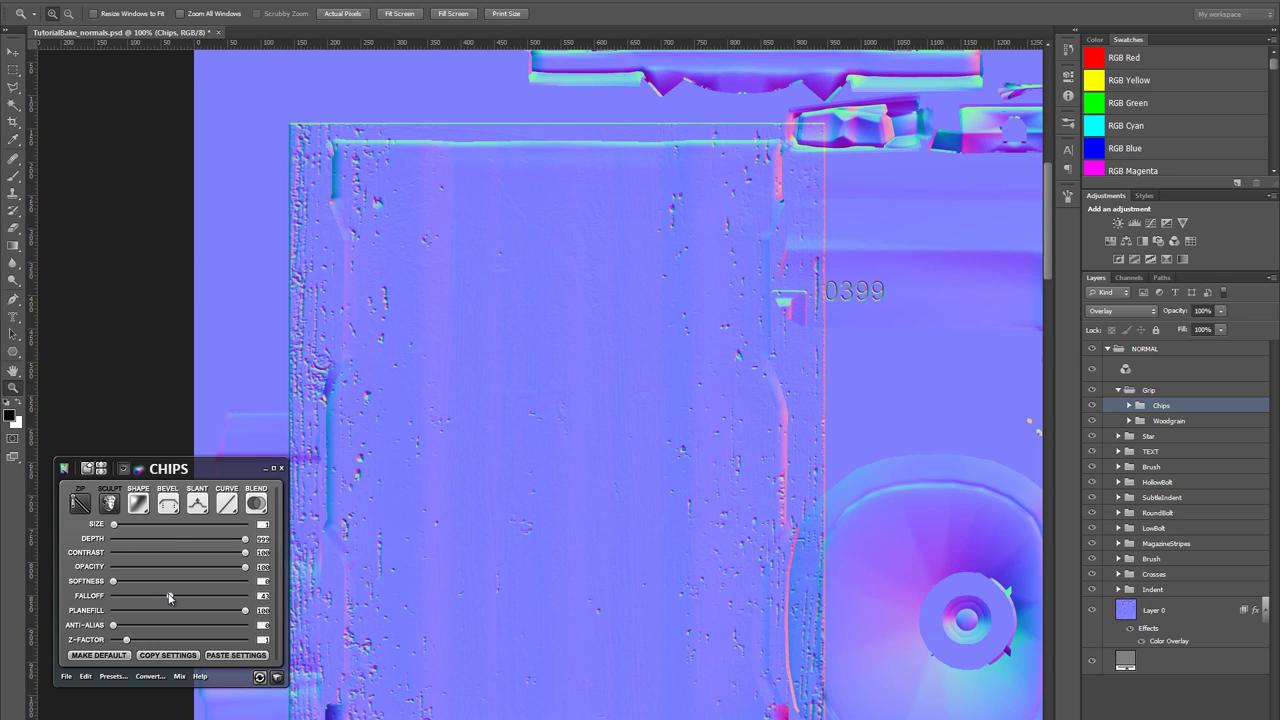
left_click_drag(169, 597, 160, 601)
- Try the Half Round and Gaussian curves on the Chips layer, and settle on the Log curve
left_click(230, 505)
left_click(183, 548)
left_click(229, 503)
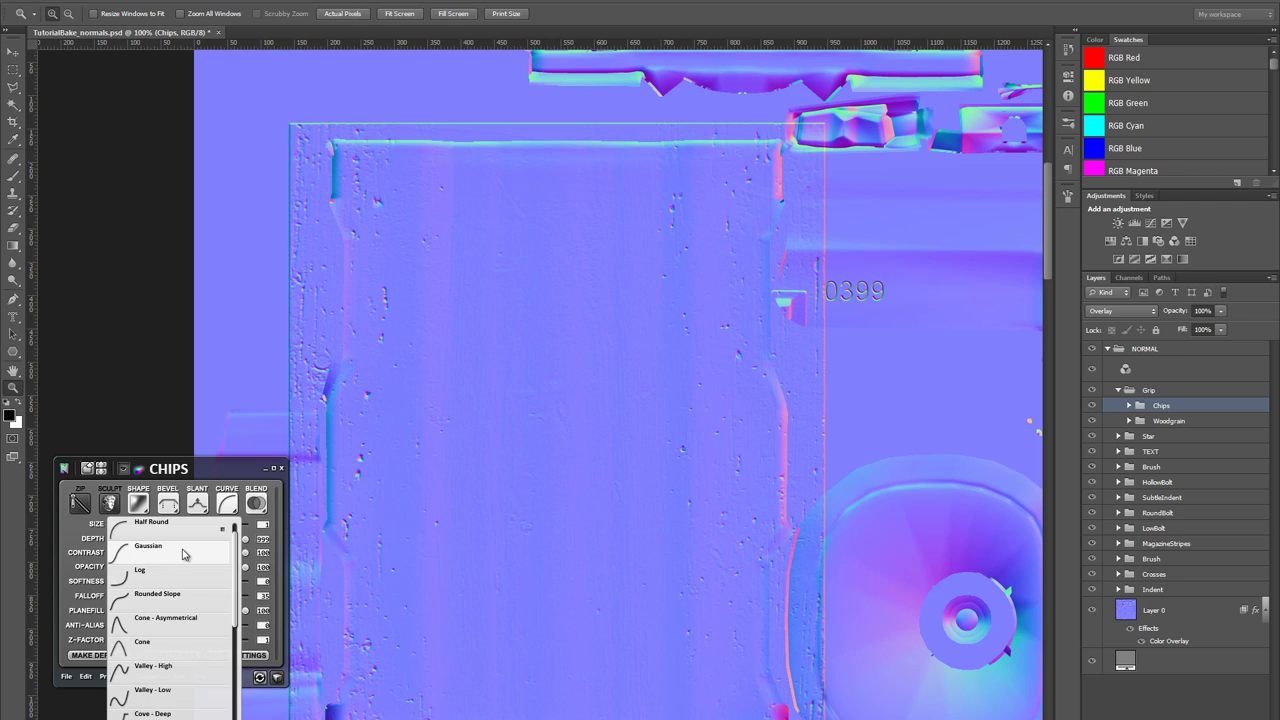
left_click(183, 553)
left_click(229, 503)
left_click(193, 542)
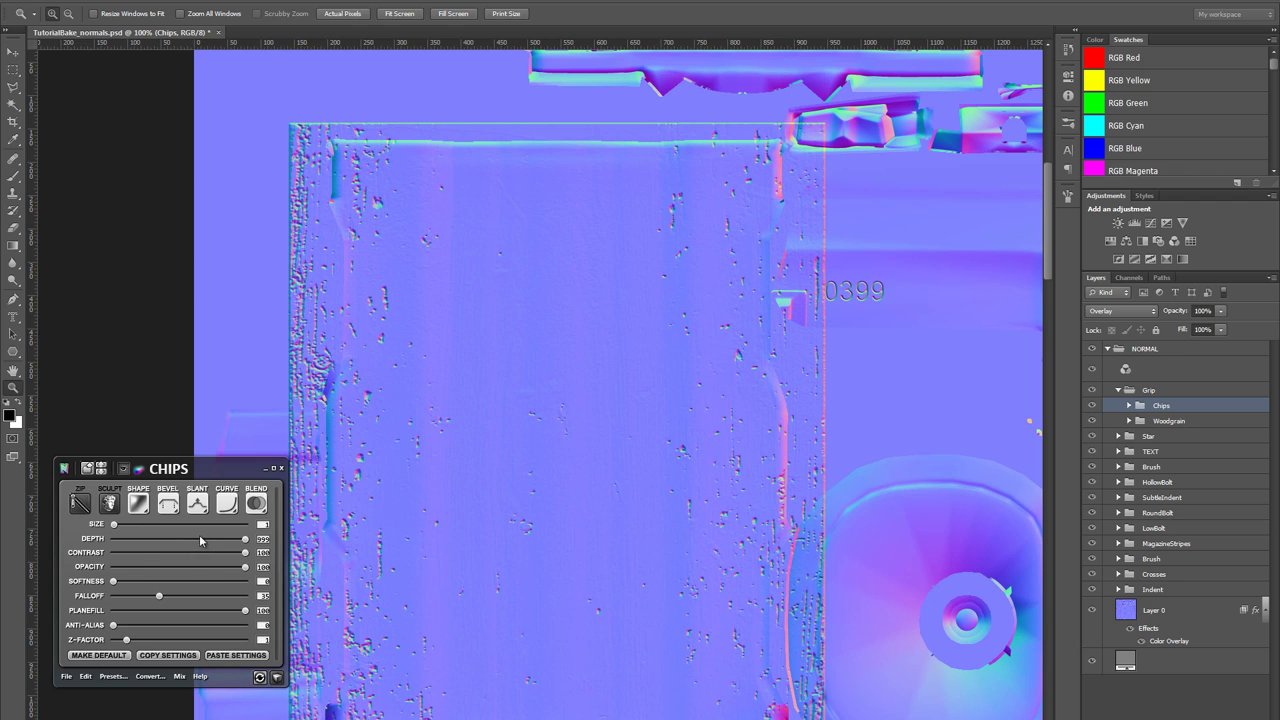
- Reduce the Chips layer's depth to about 300 and its contrast to 40, keeping the Overlay blend
left_click_drag(246, 542, 156, 543)
left_click_drag(245, 553, 168, 557)
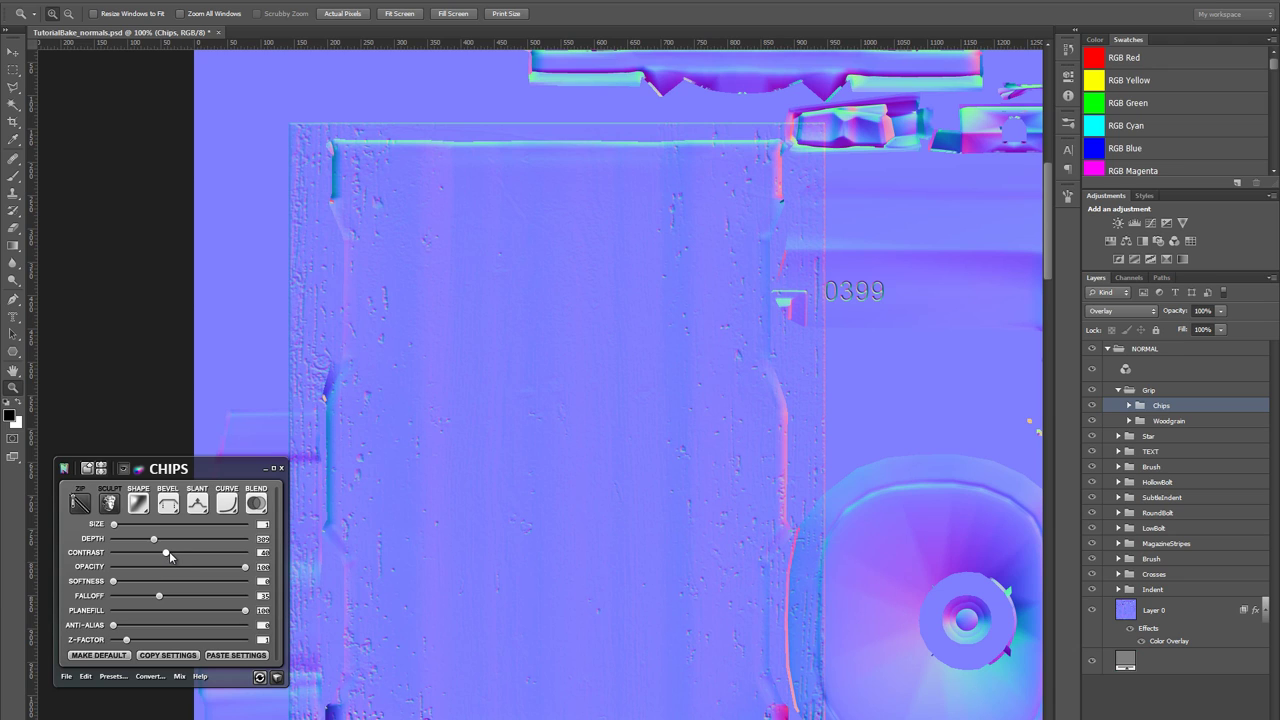
left_click(254, 506)
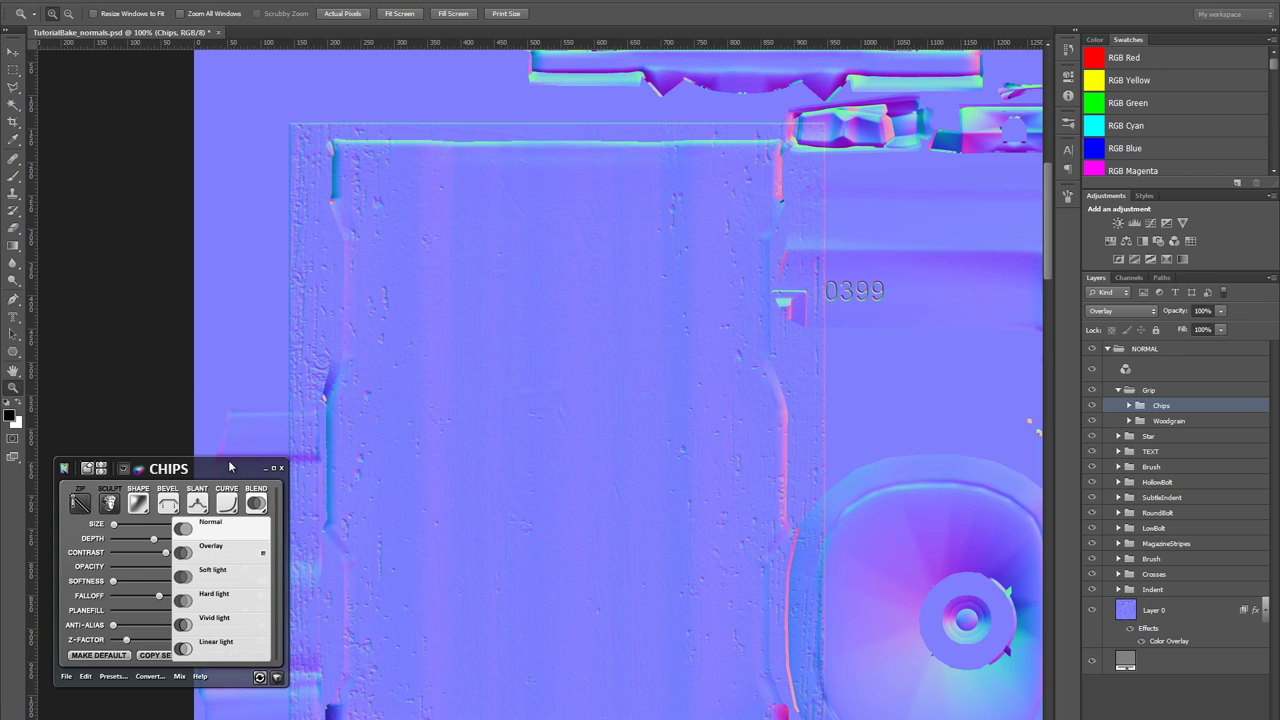
left_click(225, 469)
- Hide and show the Chips layer to compare the grip's normal map with and without the chips
left_click(125, 469)
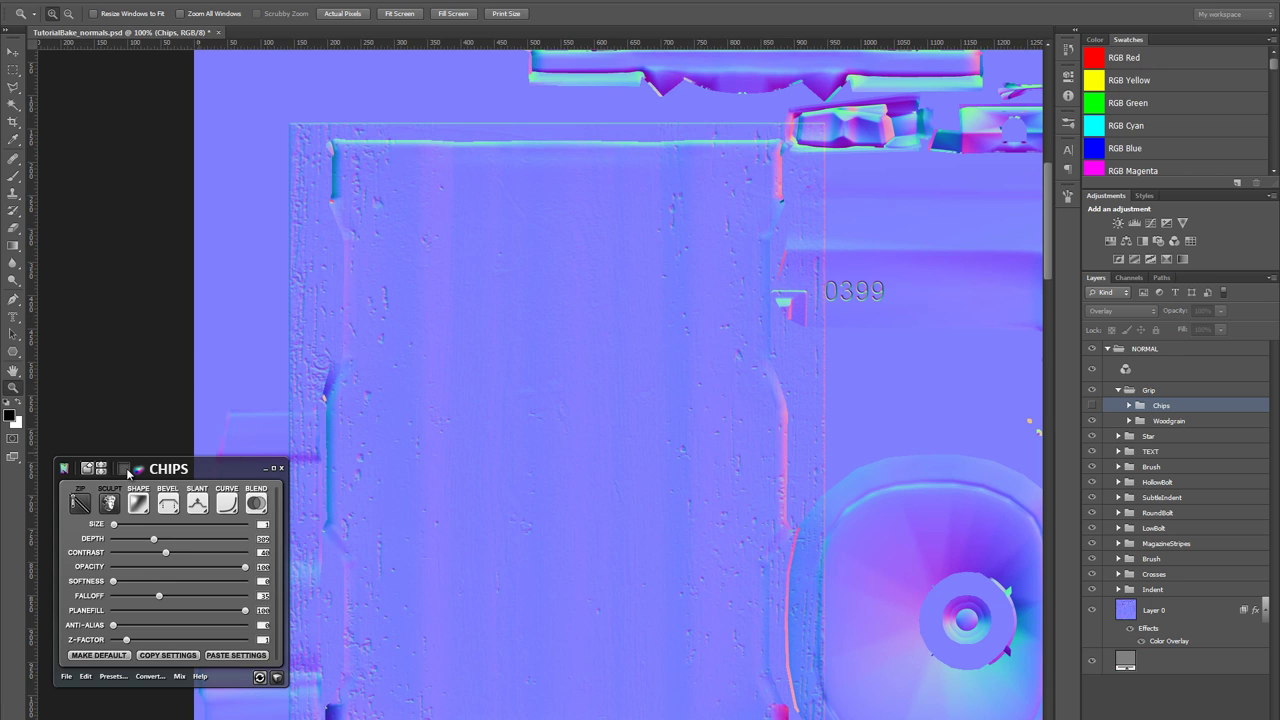
left_click(125, 469)
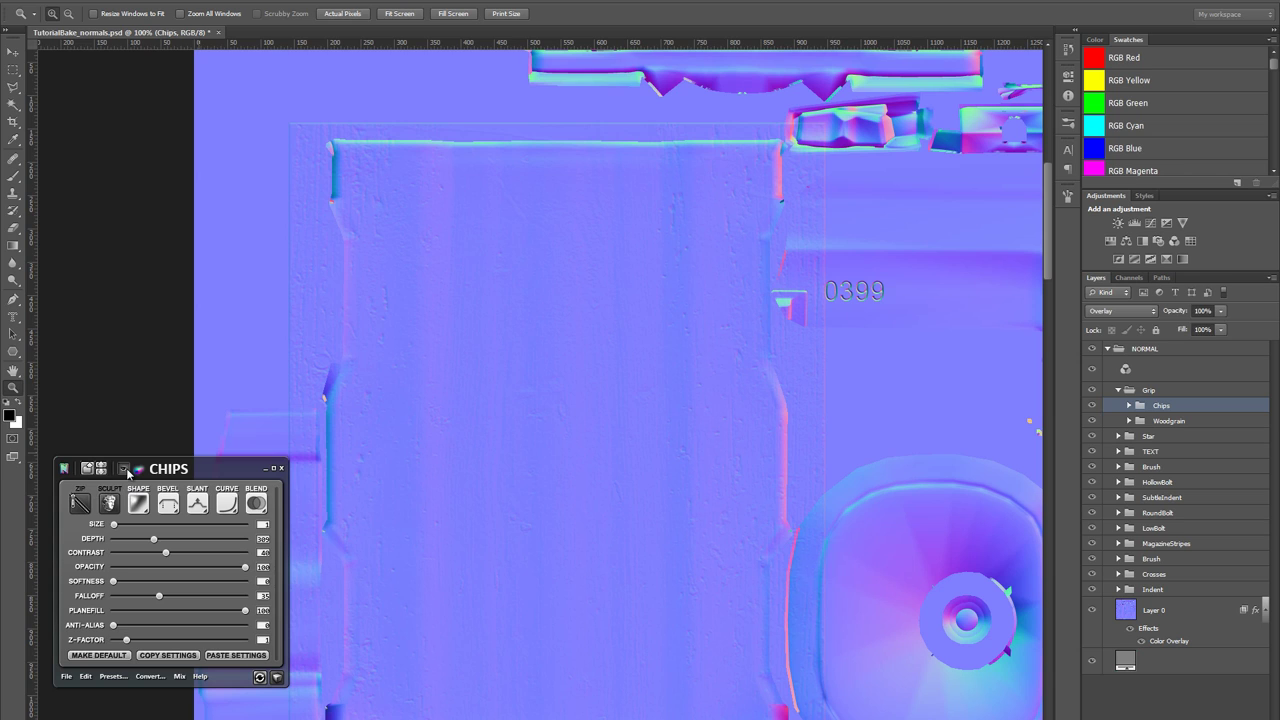
left_click(126, 470)
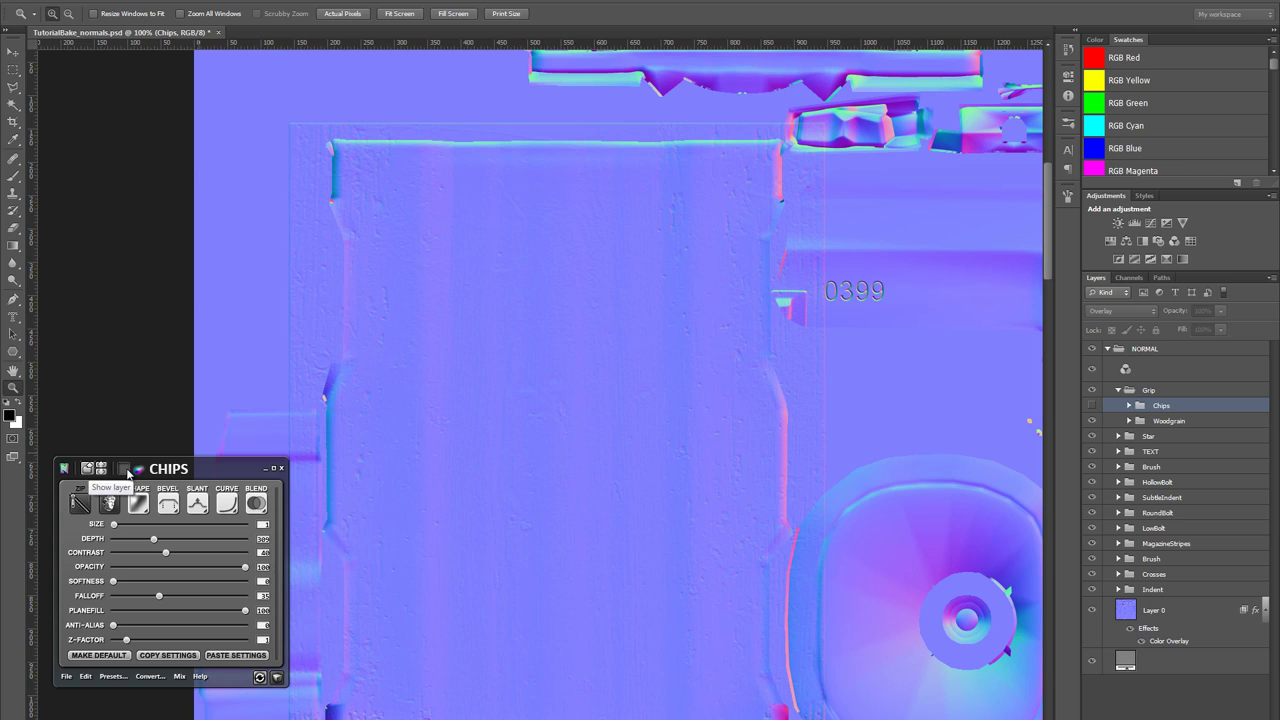
left_click(125, 470)
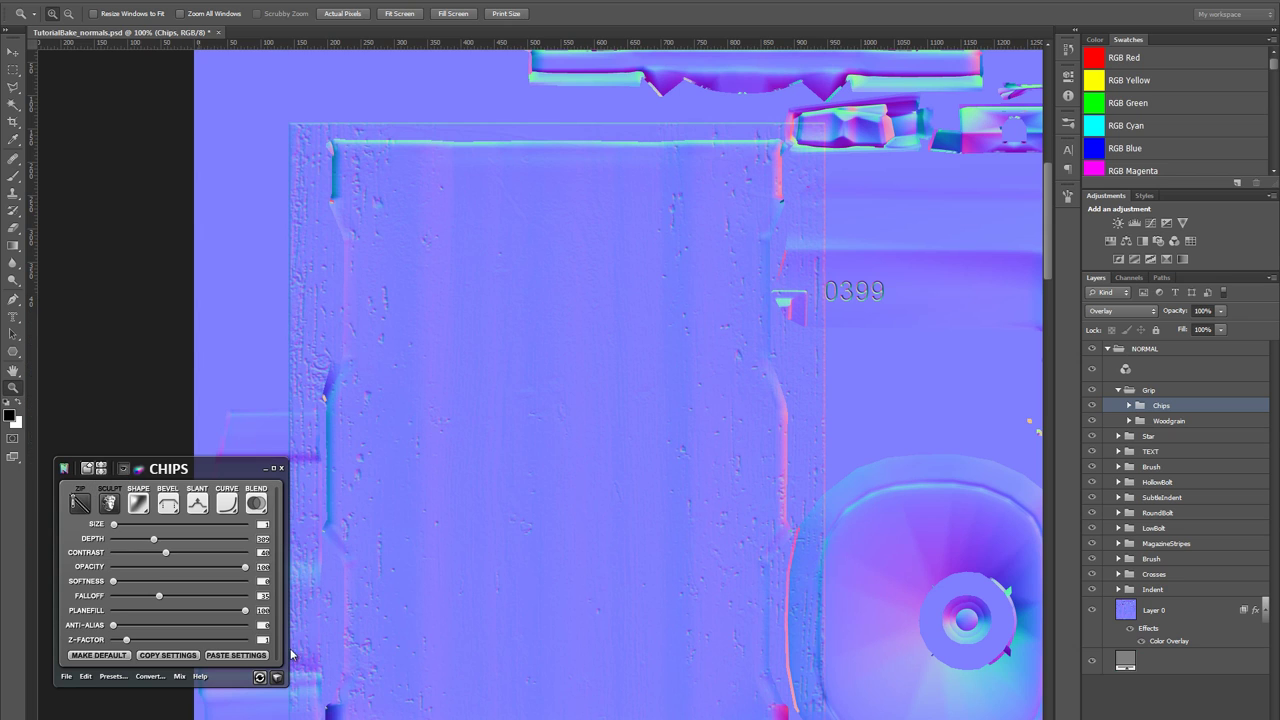
- Turn on the 3D previewer and inspect the chips on the rifle's wooden handguard from both sides
left_click(277, 677)
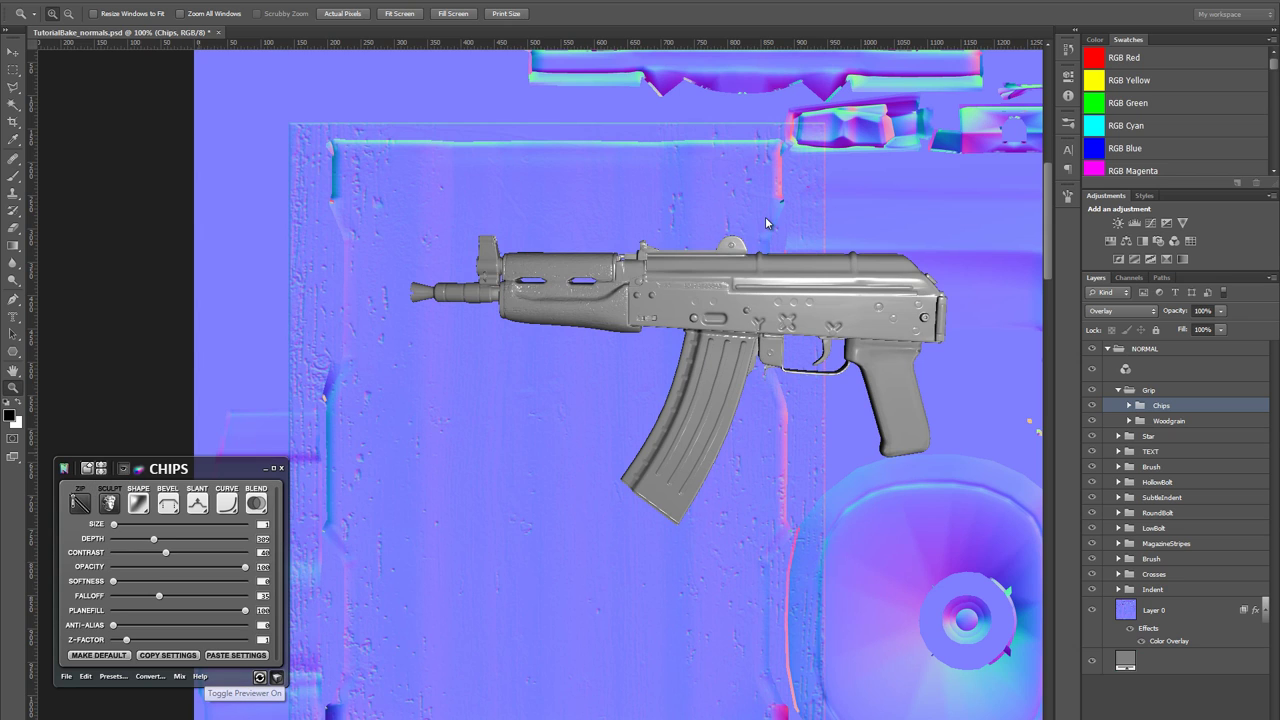
left_click_drag(564, 295, 592, 251)
scroll(645, 203, "up", 5)
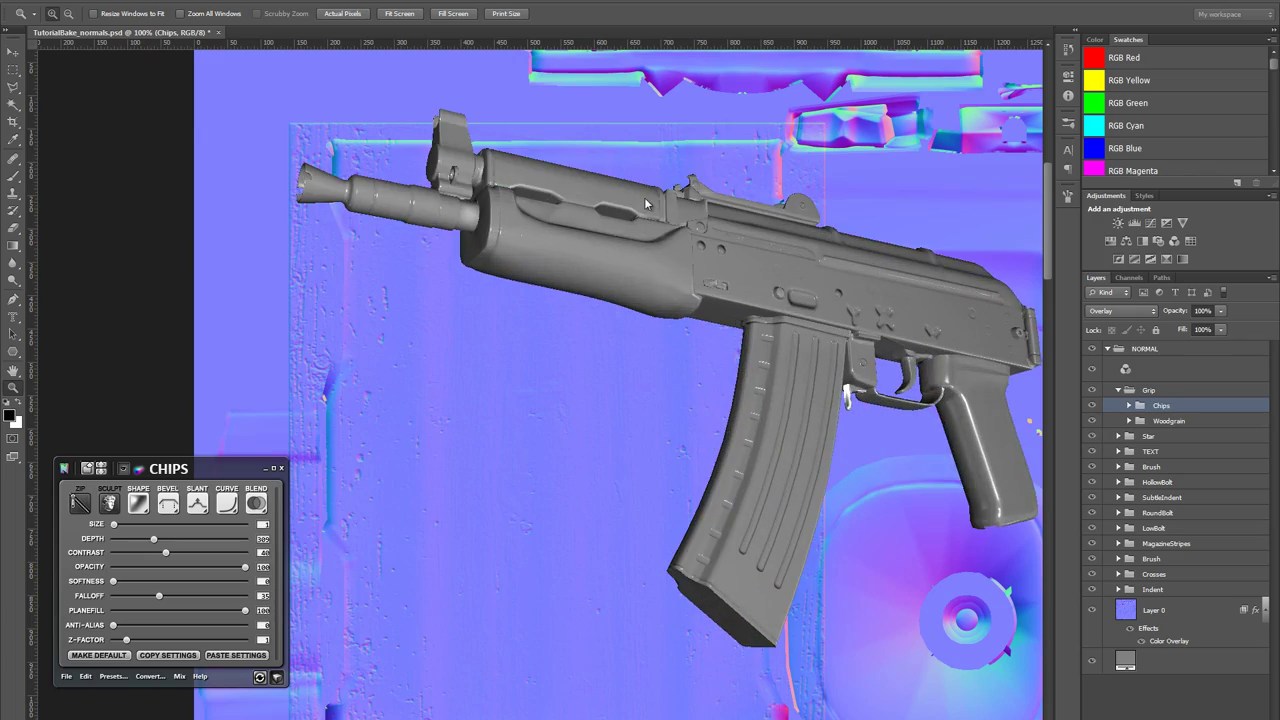
mouse_move(644, 197)
left_mouse_down()
mouse_move(555, 255)
mouse_move(542, 166)
mouse_move(615, 182)
mouse_move(534, 277)
mouse_move(607, 248)
mouse_move(566, 210)
mouse_move(866, 152)
mouse_move(940, 274)
mouse_move(670, 226)
mouse_move(459, 243)
mouse_move(533, 174)
mouse_move(498, 296)
mouse_move(476, 272)
mouse_move(531, 274)
left_mouse_up()
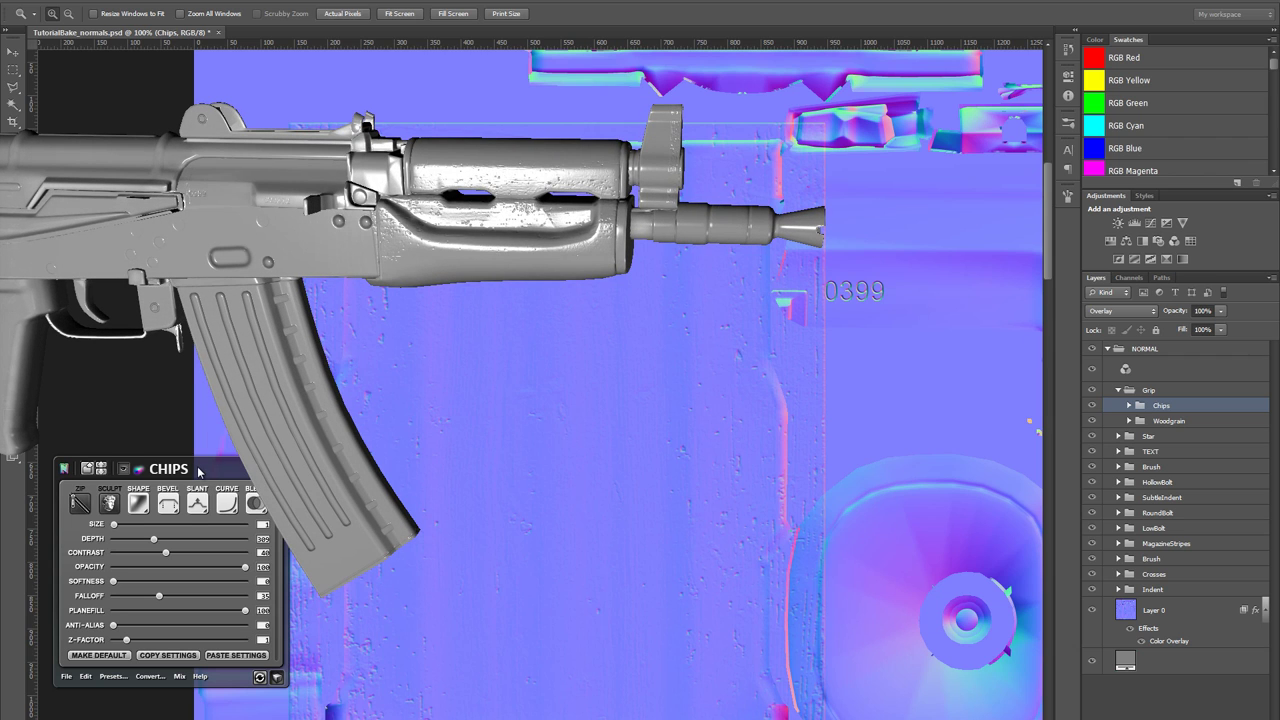
- Raise the Woodgrain layer's contrast to 55 and check the grain on the 3D rifle preview
left_click(98, 471)
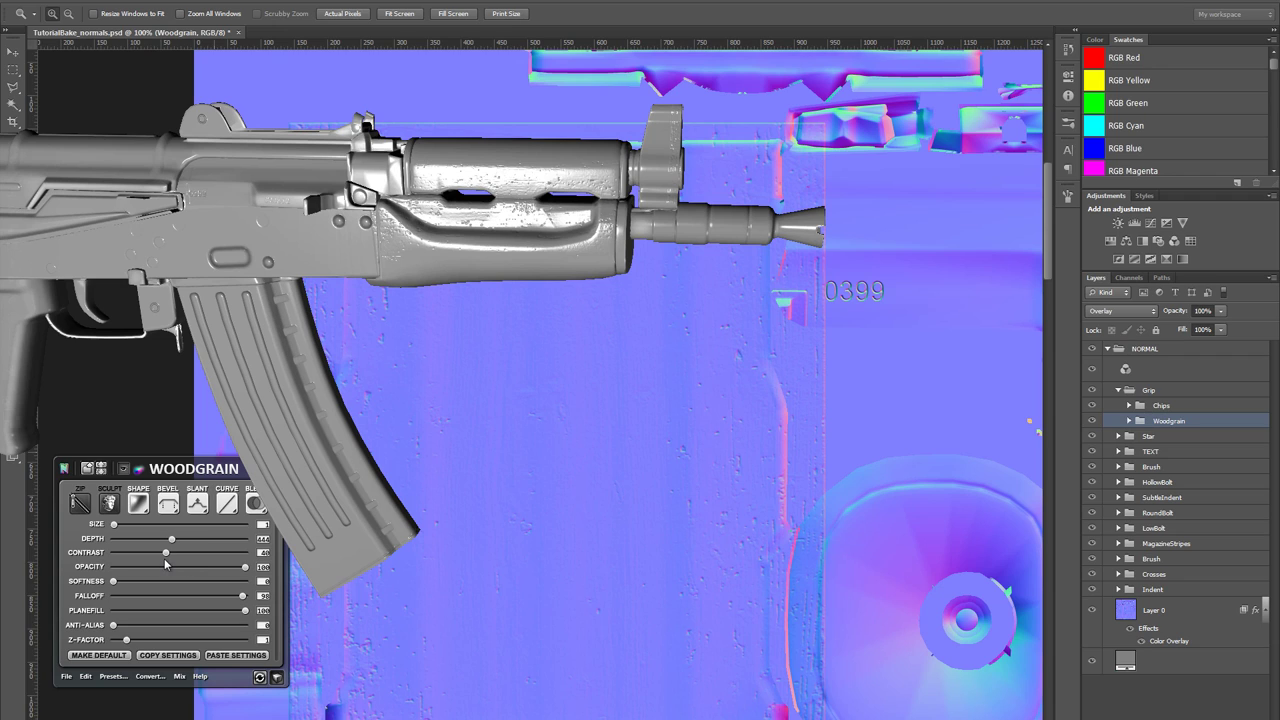
left_click_drag(171, 557, 188, 558)
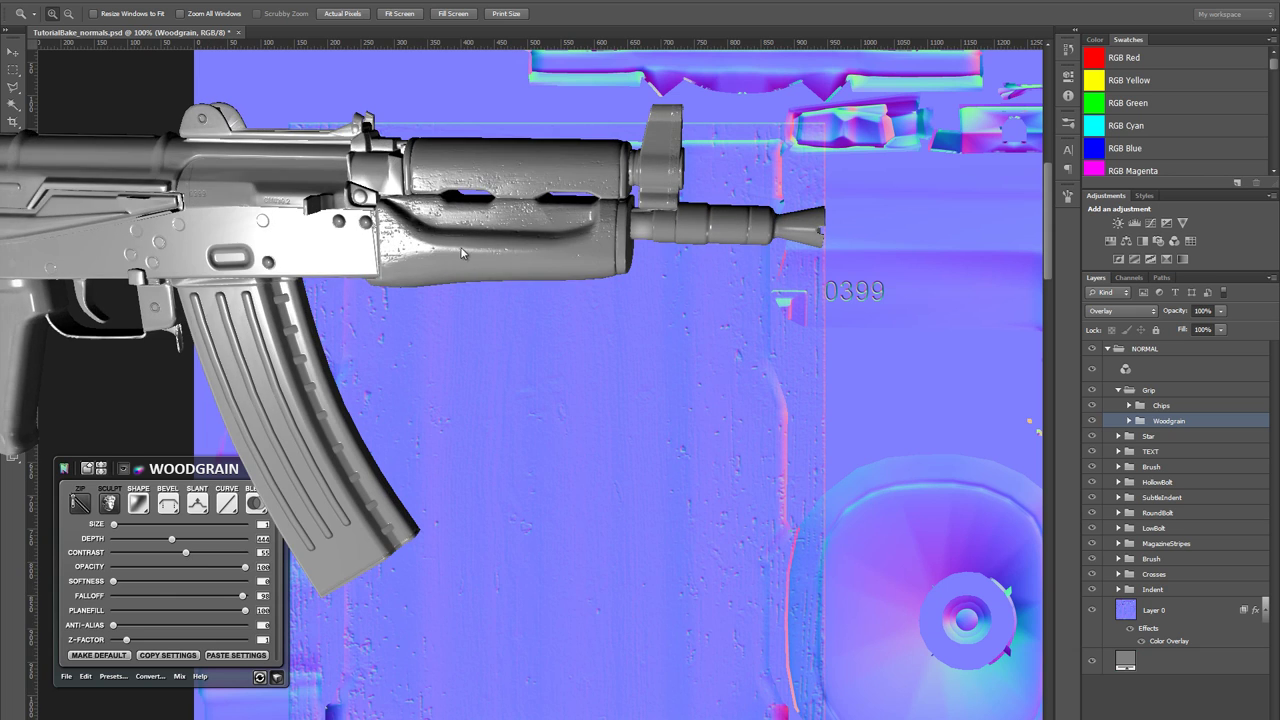
mouse_move(462, 253)
left_mouse_down()
mouse_move(476, 268)
mouse_move(675, 309)
mouse_move(598, 247)
mouse_move(671, 244)
mouse_move(705, 368)
mouse_move(721, 288)
mouse_move(672, 290)
mouse_move(809, 301)
mouse_move(667, 313)
mouse_move(630, 387)
mouse_move(678, 307)
mouse_move(604, 325)
mouse_move(853, 330)
mouse_move(763, 247)
left_mouse_up()
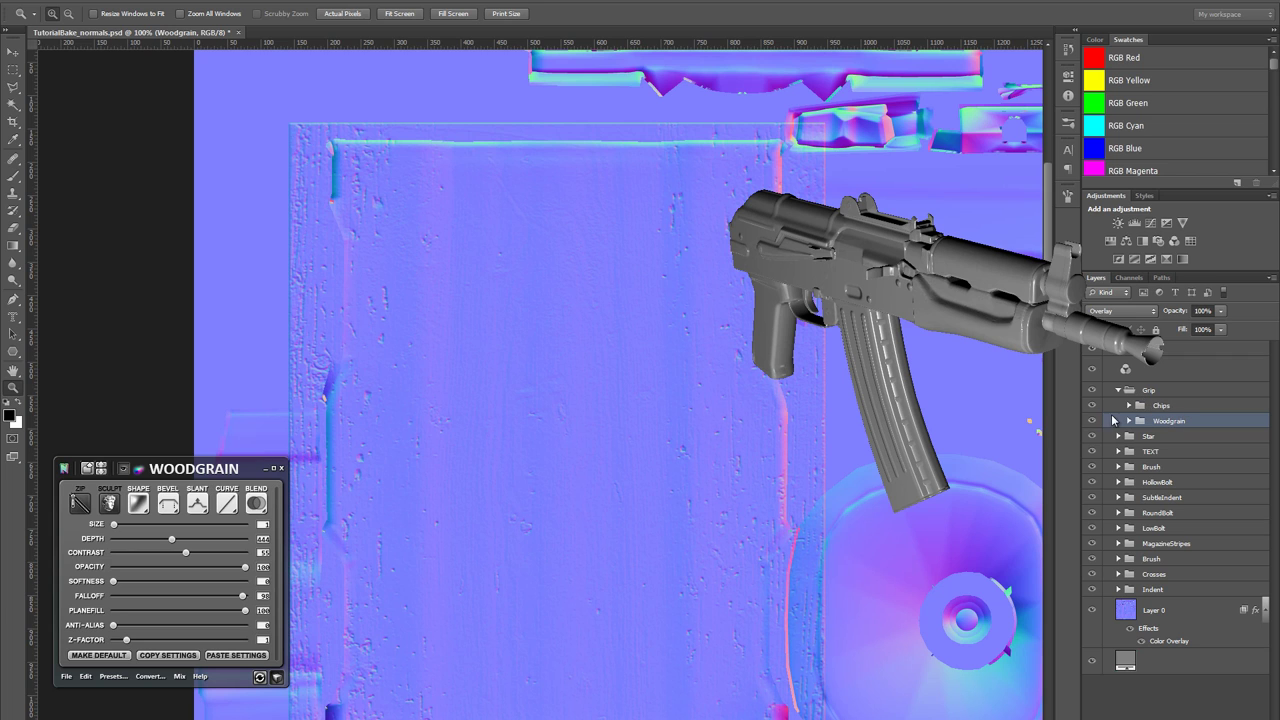
- Duplicate the Woodgrain sculpt layer and name the copy HeavyGrains
left_click(110, 676)
left_click(555, 299)
left_click(86, 676)
left_click(45, 655)
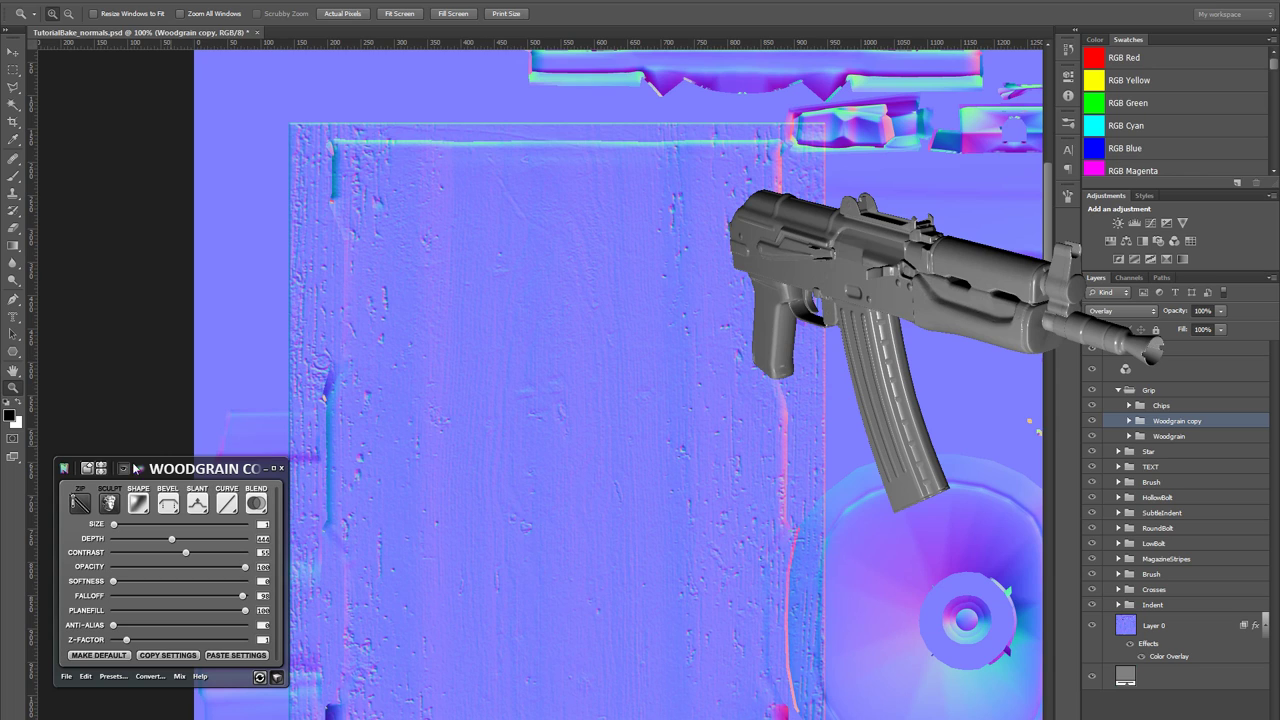
double_click(186, 470)
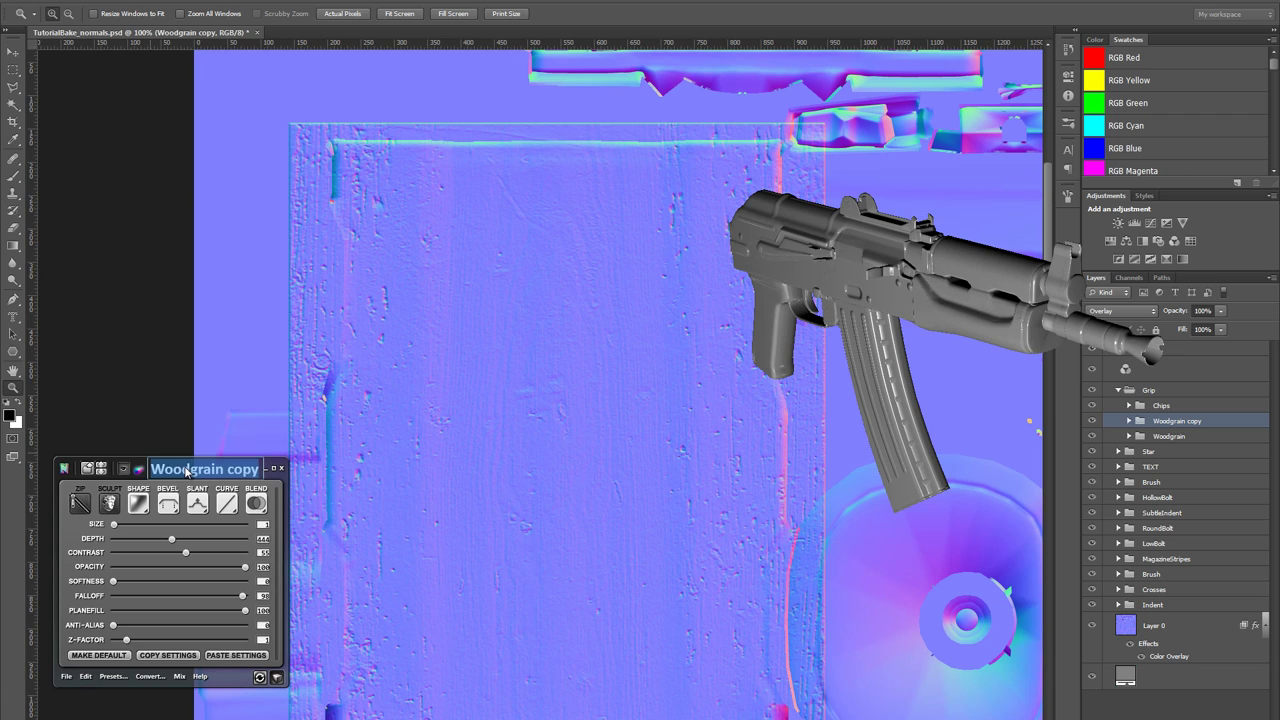
type("HeavyGr")
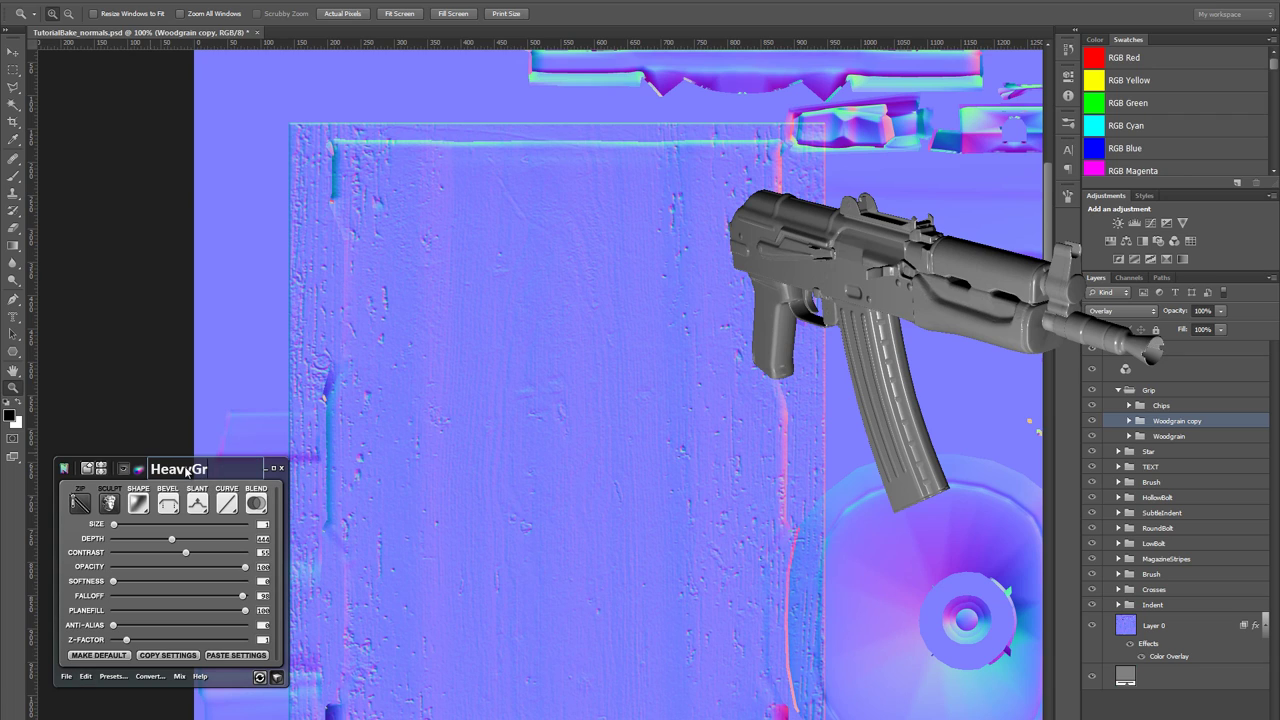
type("ains")
key("Return")
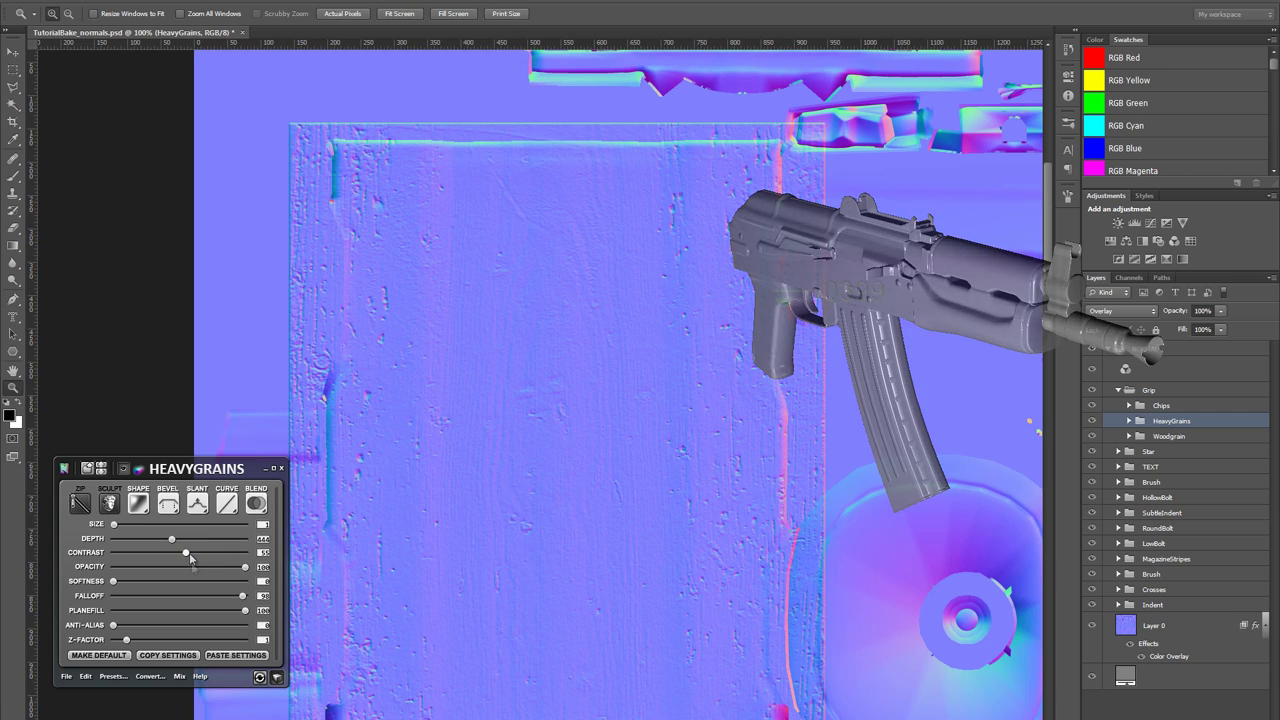
- Set the HeavyGrains layer's contrast to 100, depth to about 800, planefill to 20 and falloff to 65
left_click_drag(187, 552, 280, 560)
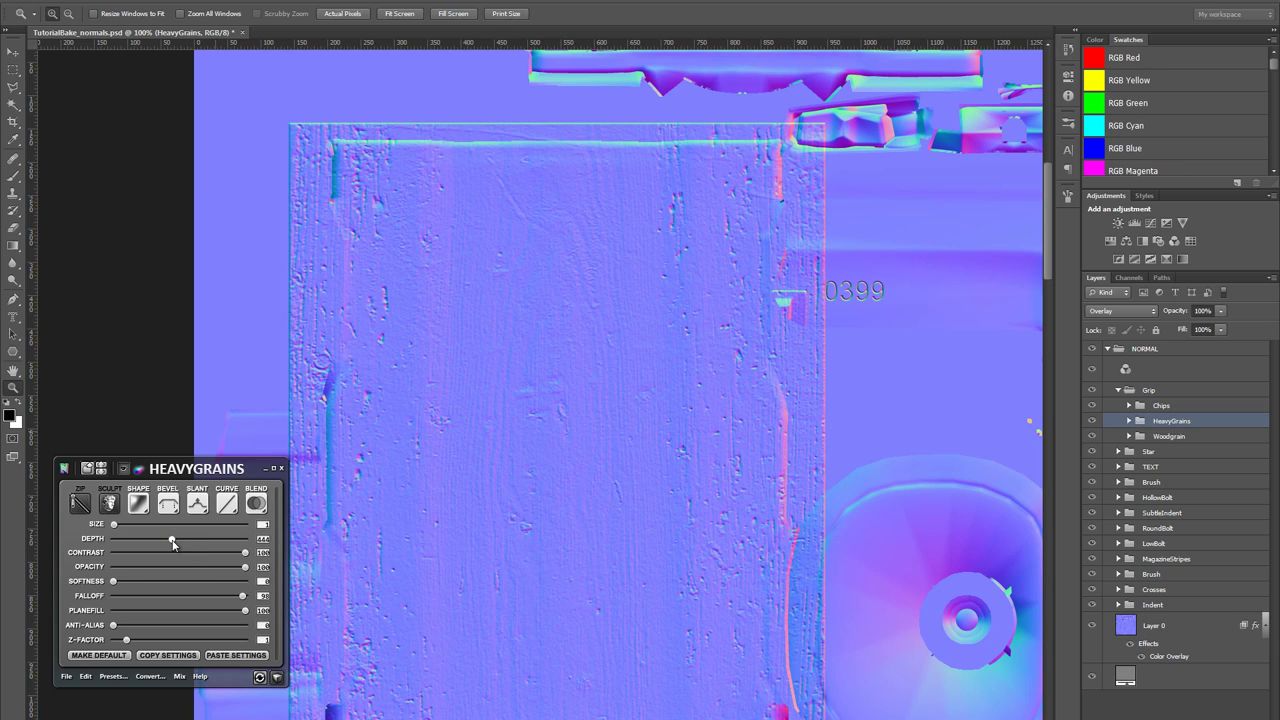
left_click_drag(173, 541, 222, 541)
left_click_drag(246, 610, 141, 611)
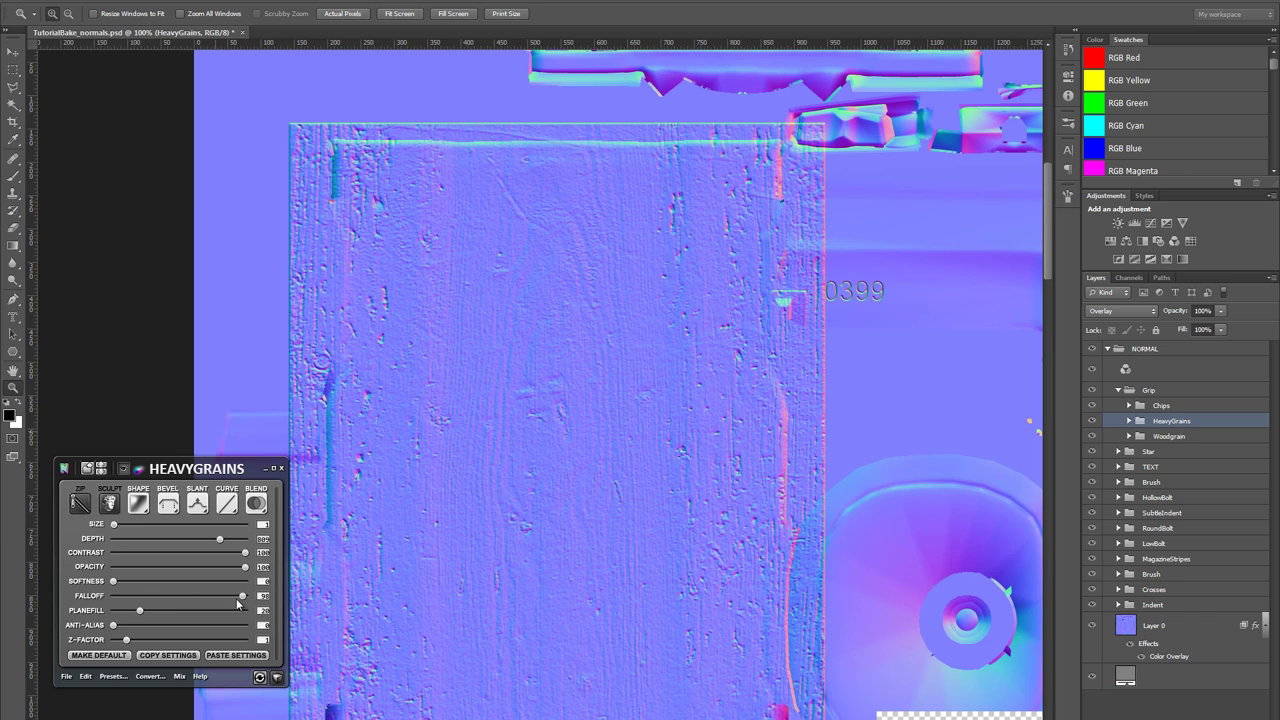
left_click_drag(243, 597, 200, 598)
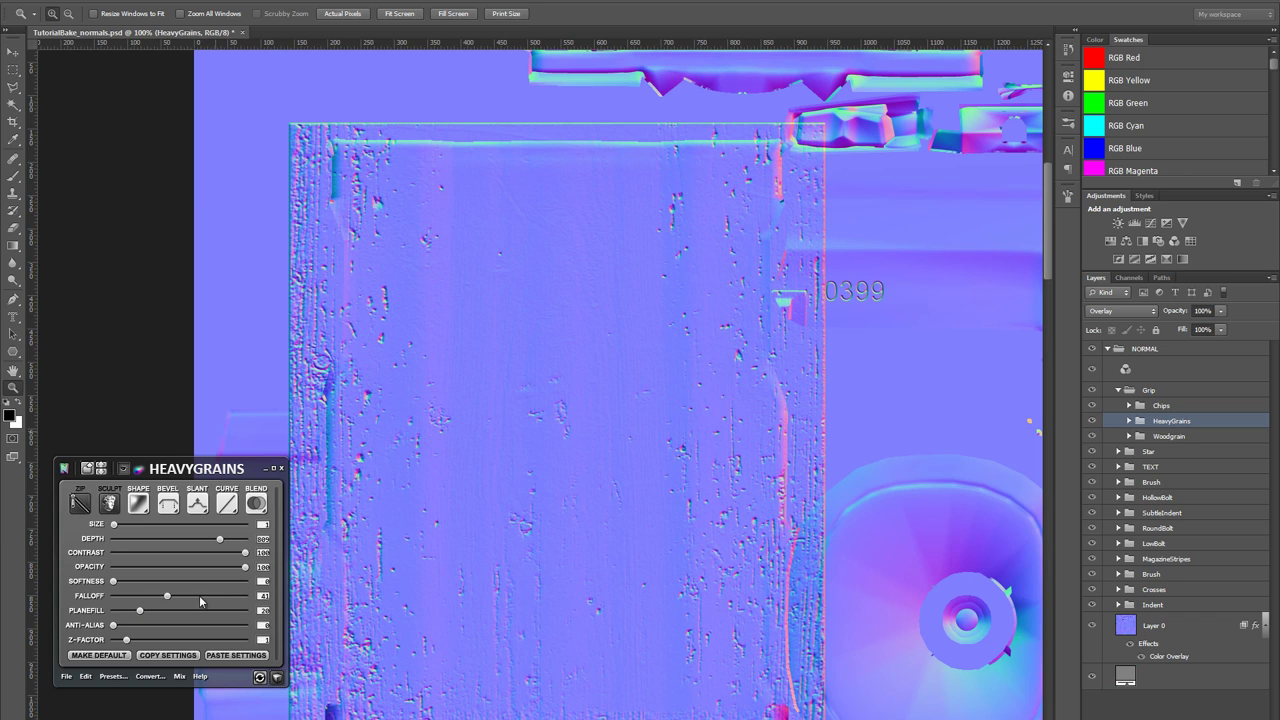
- Try the Rounded Slope, Cone - Asymmetrical and Valley - High curves on the HeavyGrains layer
left_click(228, 504)
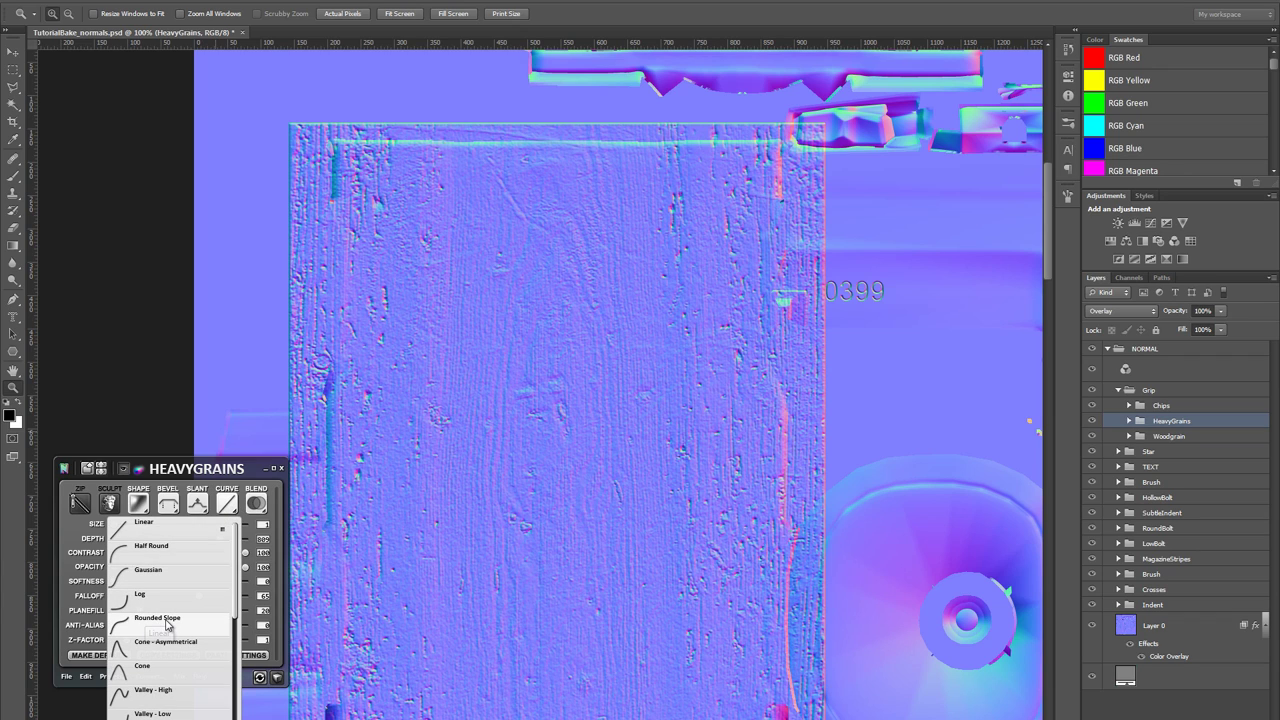
left_click(167, 622)
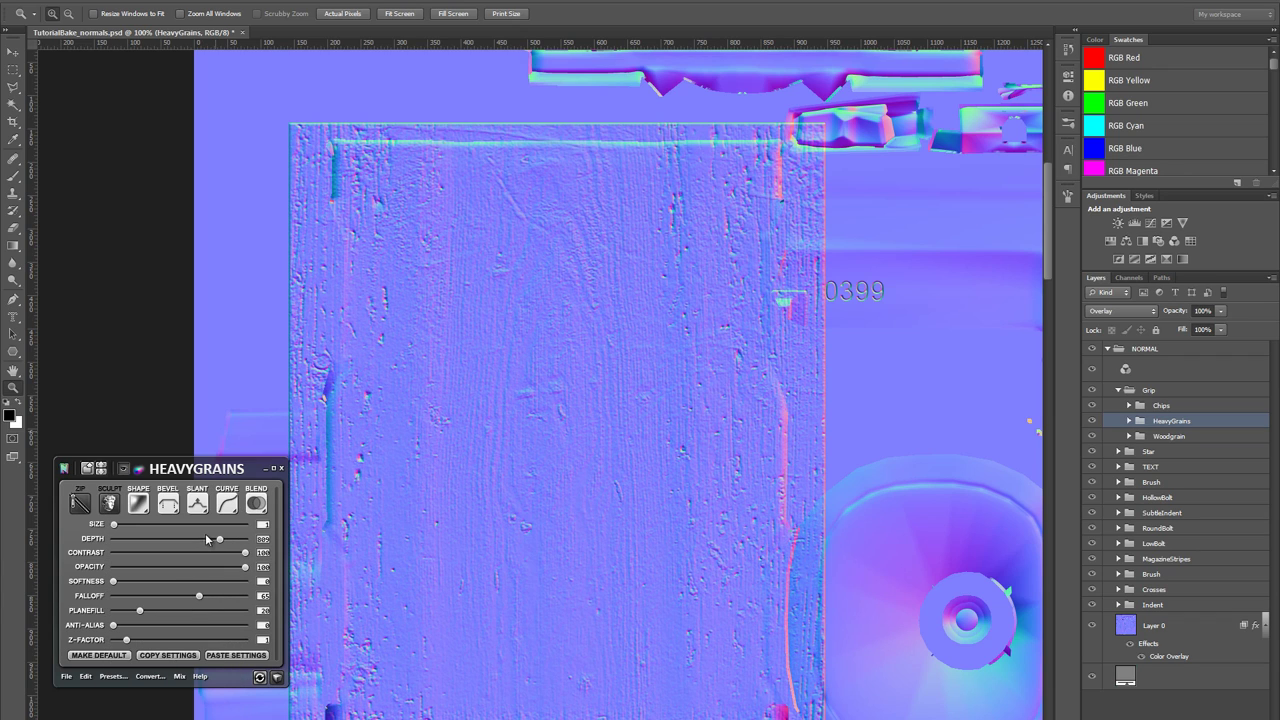
left_click(228, 504)
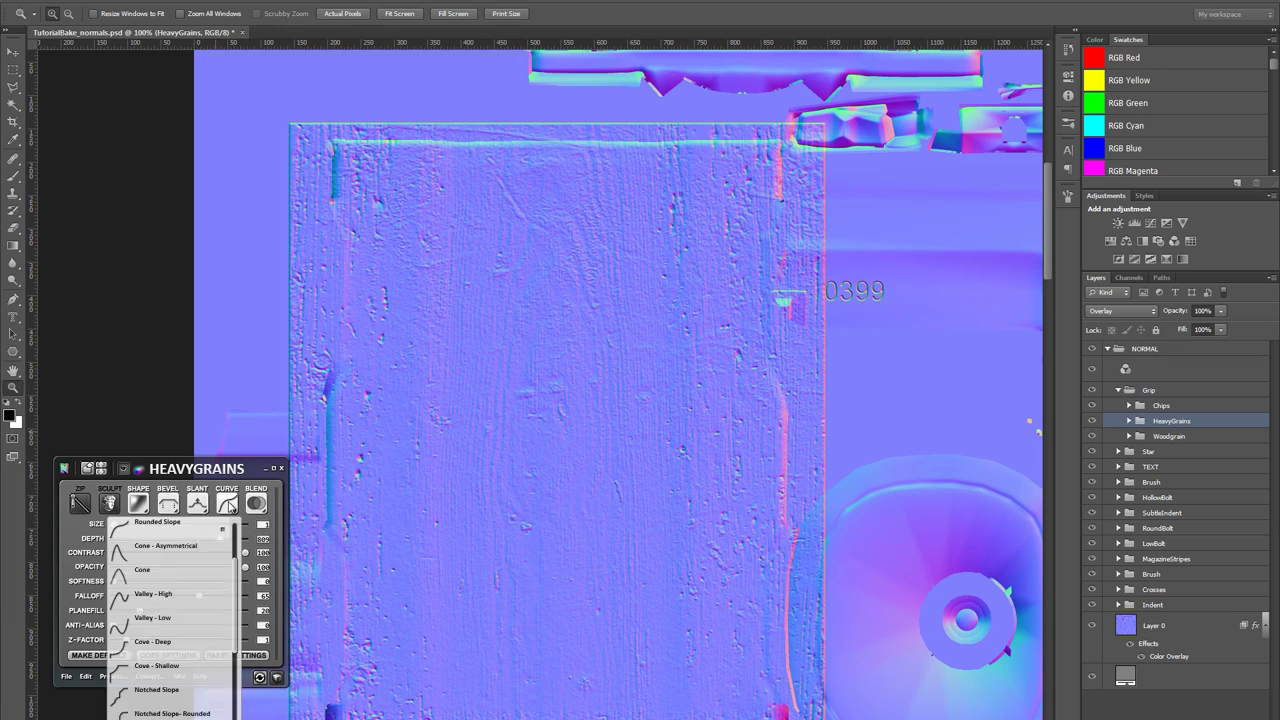
left_click(181, 555)
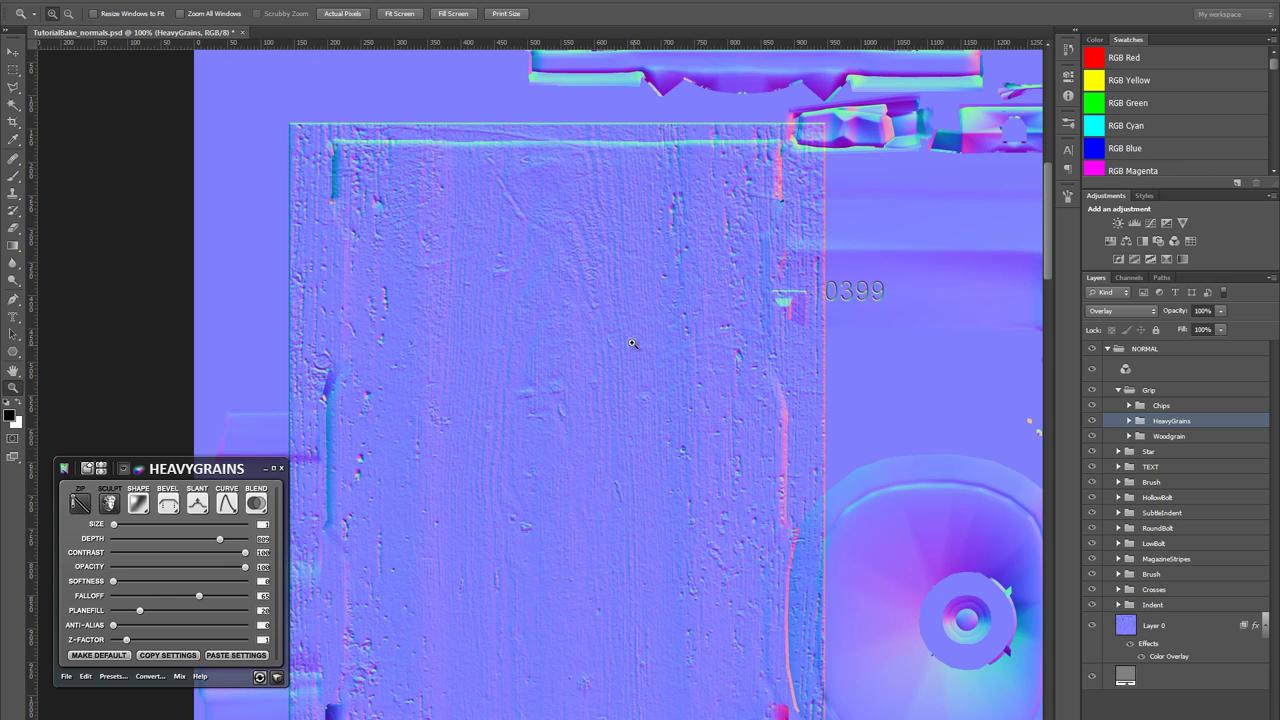
left_click(226, 503)
left_click(201, 533)
left_click(228, 503)
left_click(199, 558)
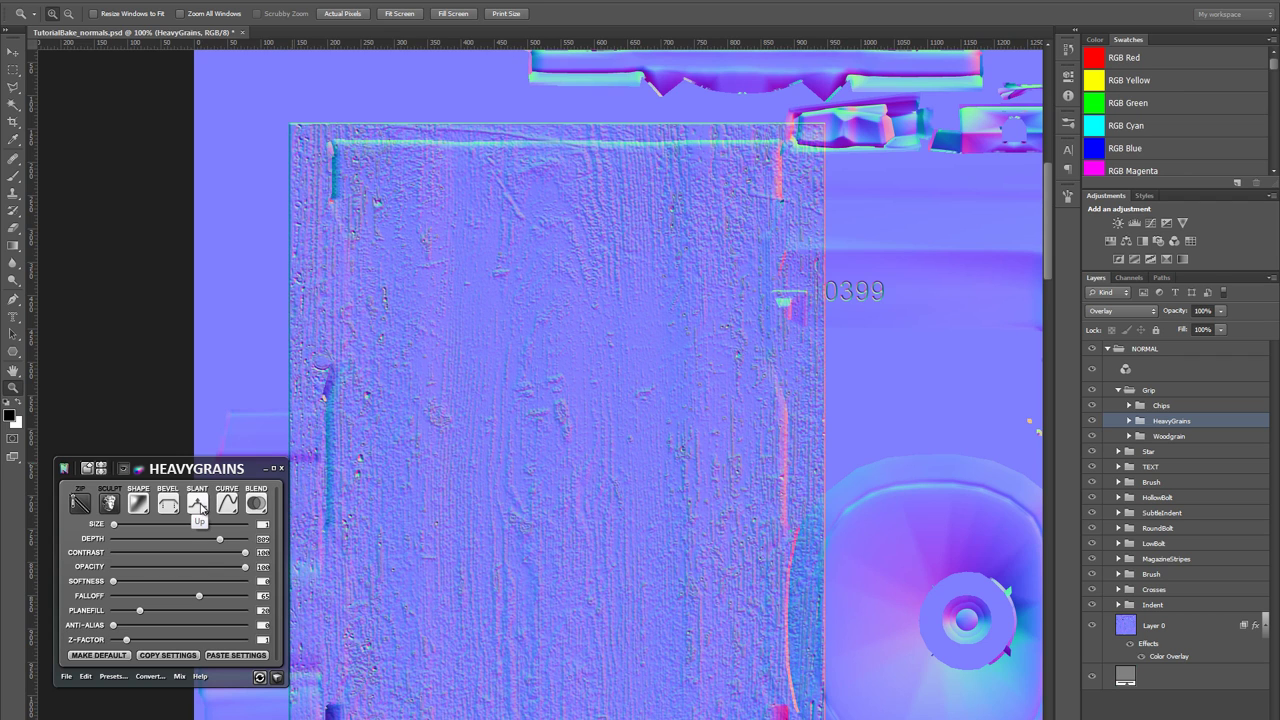
- Switch the HeavyGrains layer's slant from Up to the opposite direction and raise its falloff to 91
left_click(199, 504)
left_click(160, 548)
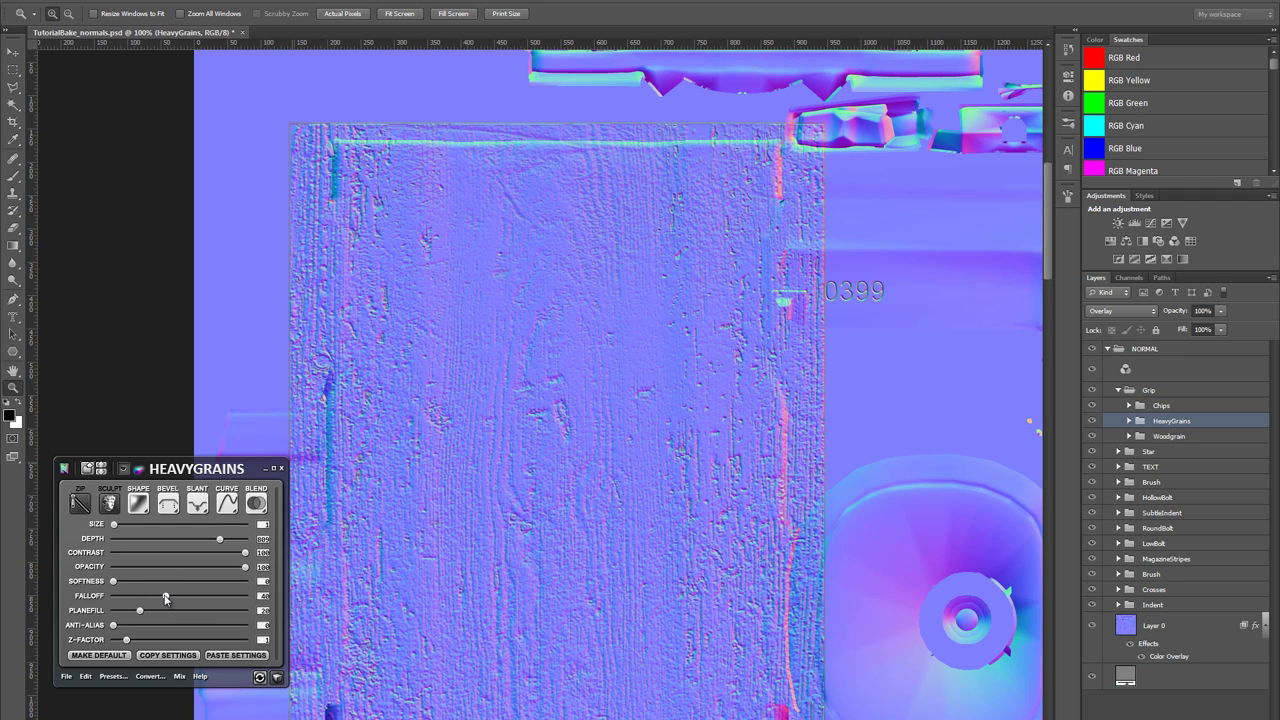
left_click_drag(165, 598, 233, 598)
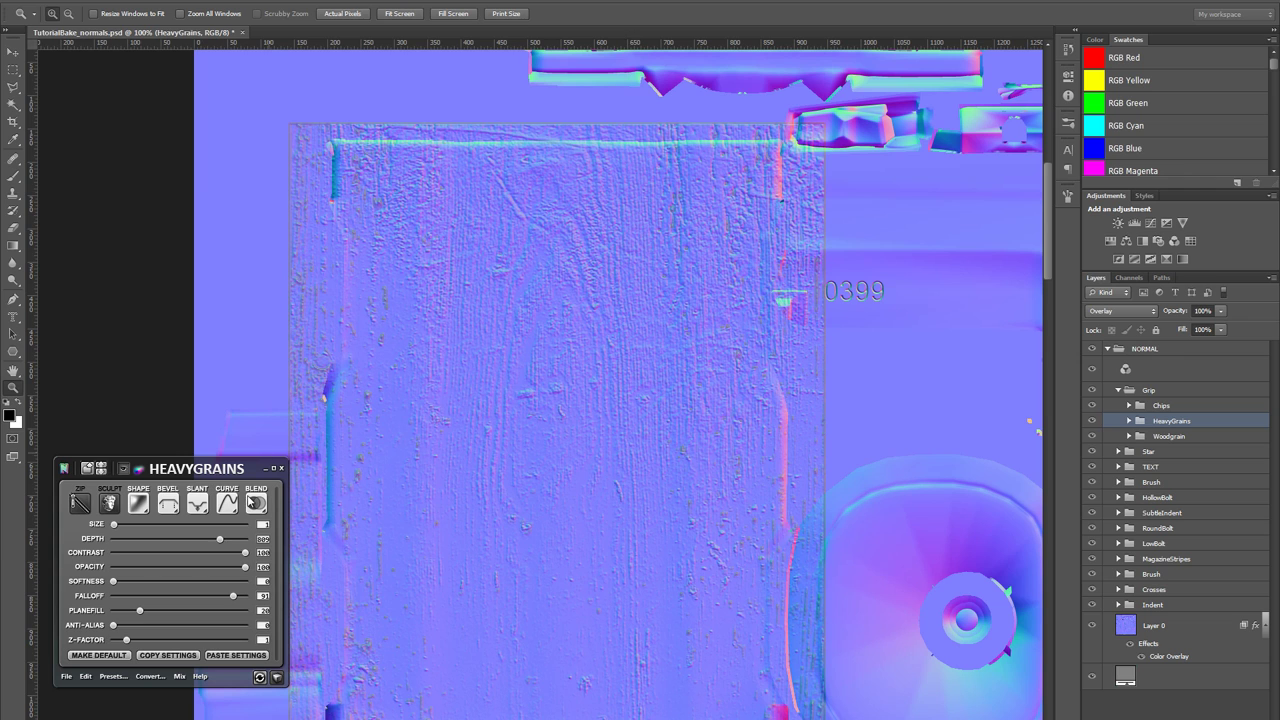
- Give HeavyGrains the Valley - Low curve, falloff 78 and depth 324, and compare the map with the layer hidden and shown
left_click(251, 502)
left_click(191, 548)
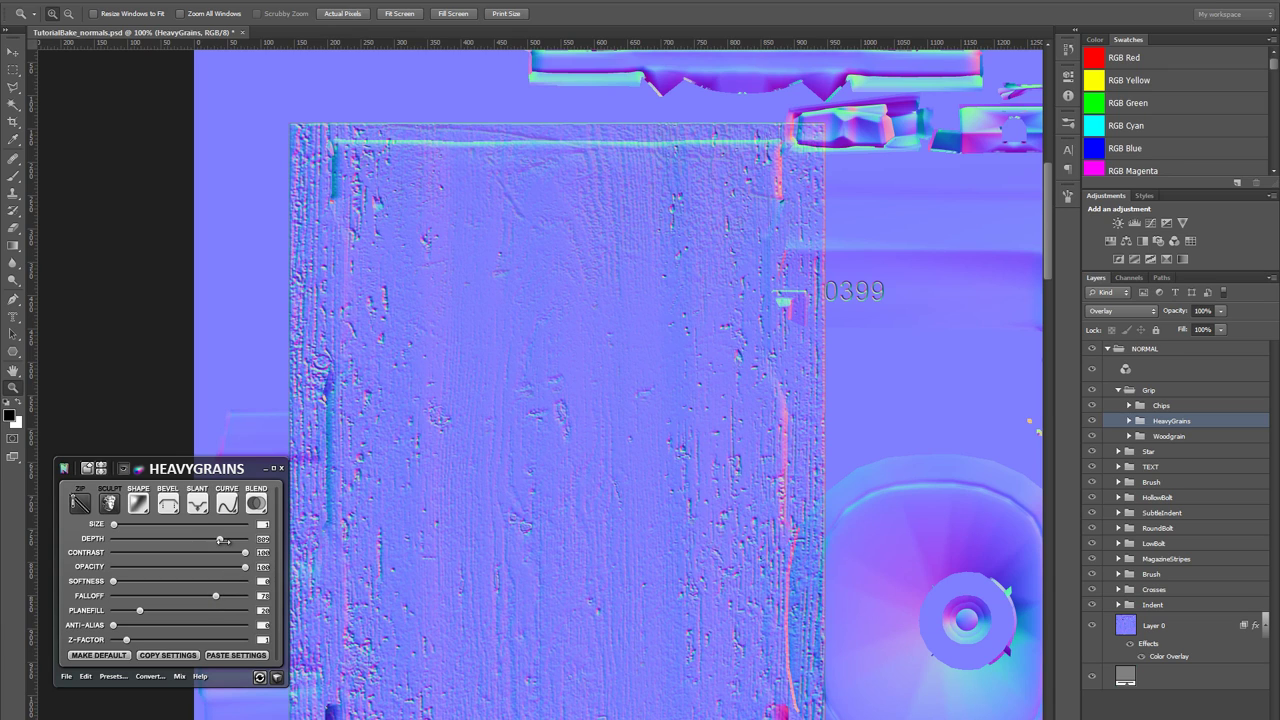
left_click_drag(222, 544, 158, 545)
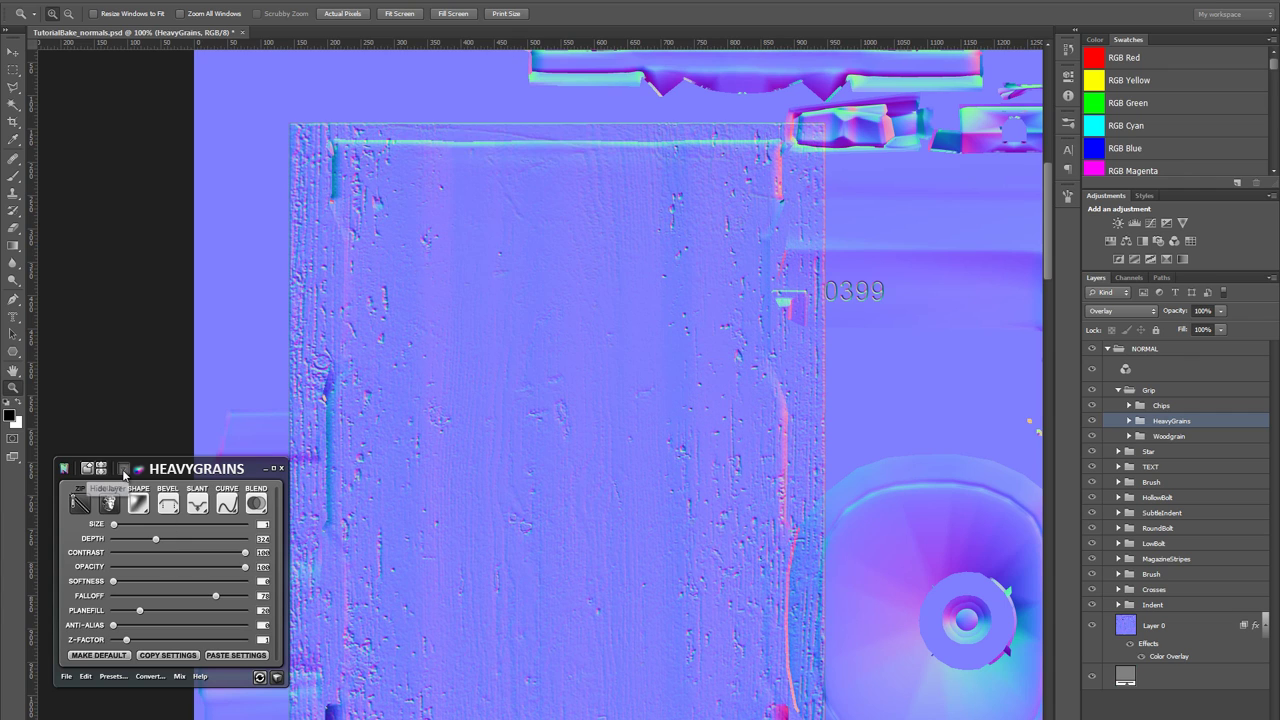
left_click(124, 472)
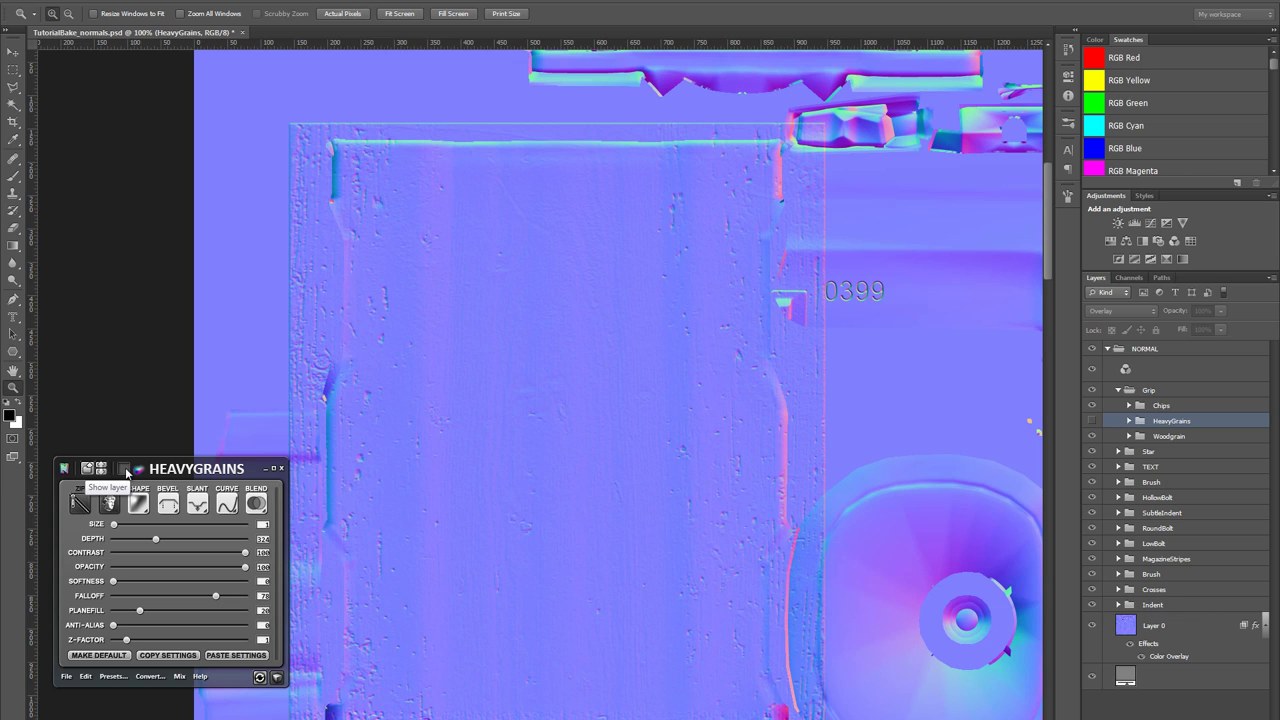
left_click(124, 472)
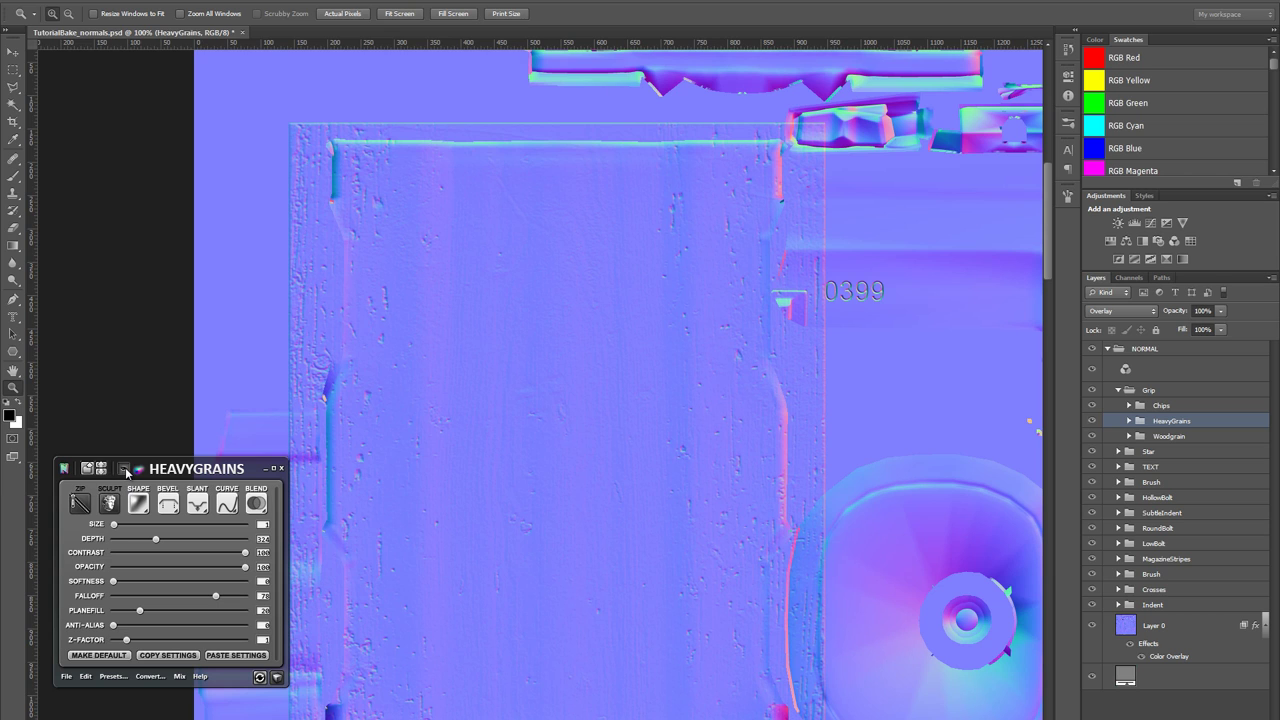
- Lower the HeavyGrains layer's contrast to 70 and turn on the 3D previewer for the rifle
left_click(232, 553)
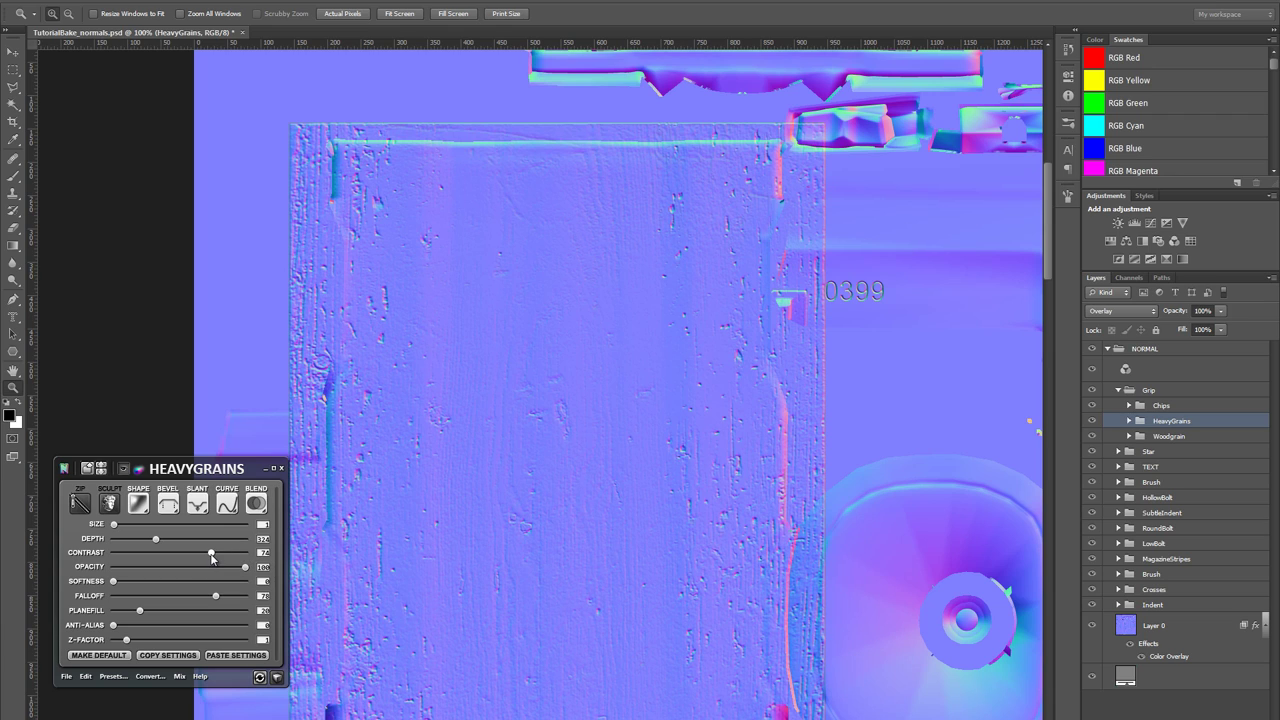
left_click_drag(208, 557, 205, 558)
left_click(277, 678)
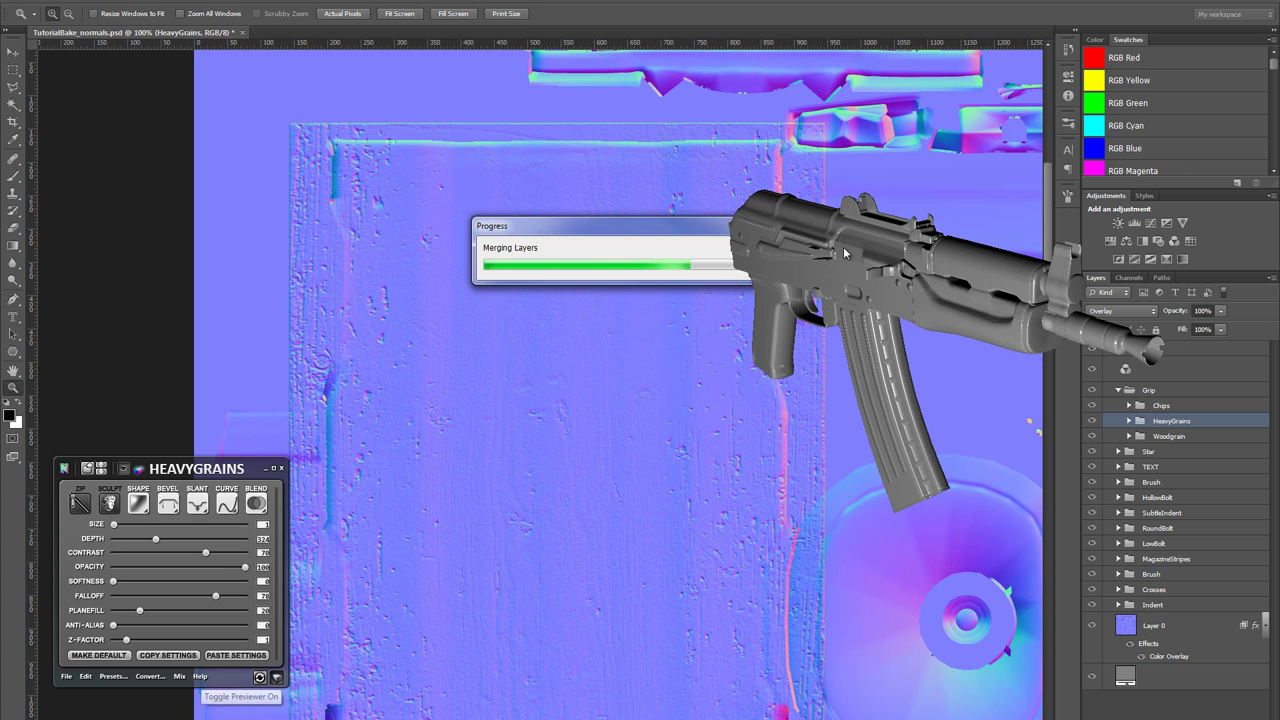
- Inspect the rifle's normal map details in the 3D preview from several sides, alongside the wider texture sheet
mouse_move(856, 267)
left_mouse_down()
mouse_move(610, 332)
mouse_move(642, 367)
mouse_move(684, 314)
mouse_move(643, 318)
mouse_move(701, 319)
mouse_move(669, 290)
mouse_move(701, 343)
mouse_move(688, 441)
mouse_move(730, 288)
mouse_move(739, 341)
mouse_move(740, 301)
mouse_move(699, 367)
mouse_move(631, 372)
mouse_move(609, 327)
mouse_move(746, 308)
mouse_move(636, 332)
left_mouse_up()
scroll(637, 329, "down", 3)
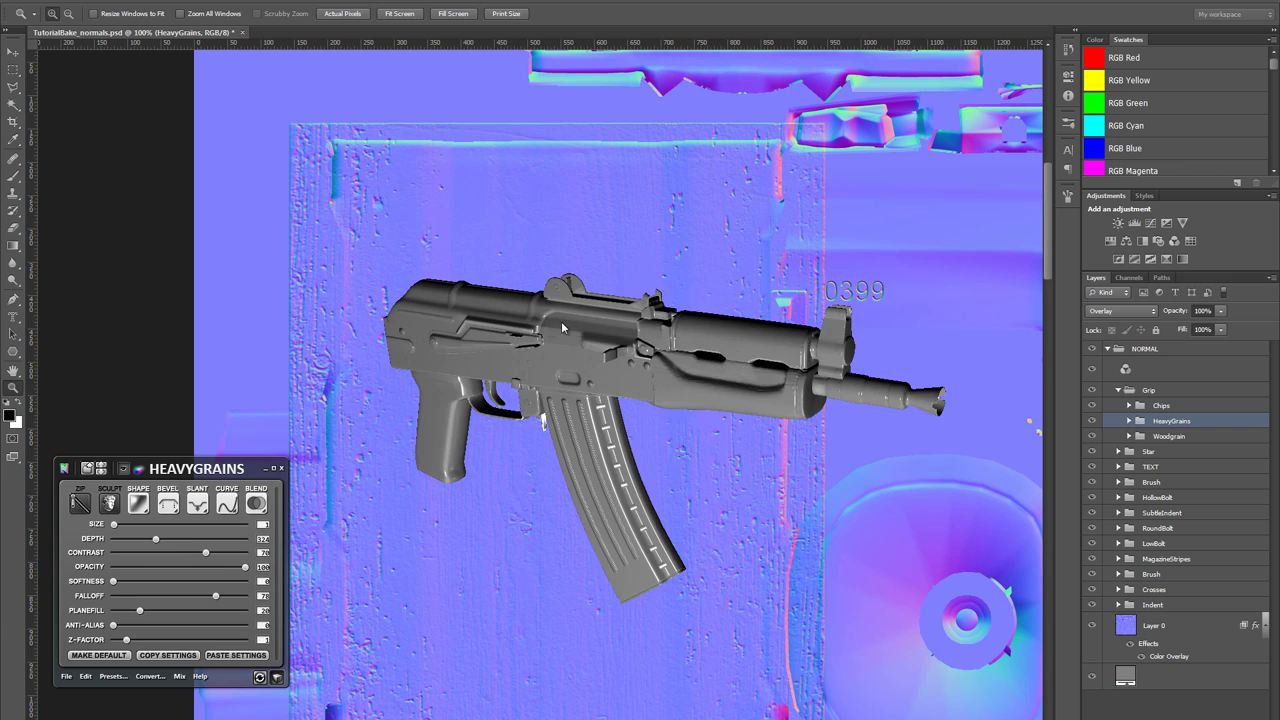
left_click_drag(561, 321, 730, 373)
scroll(708, 352, "down", 2)
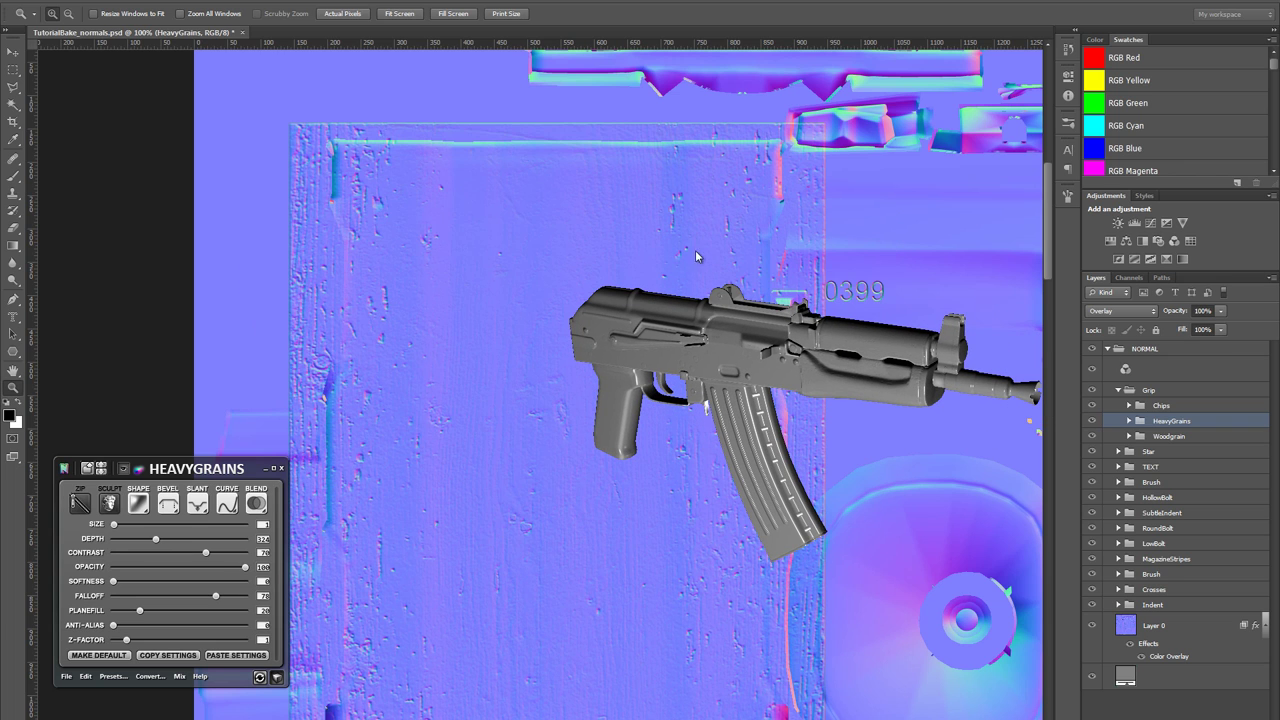
left_click(450, 437, "alt")
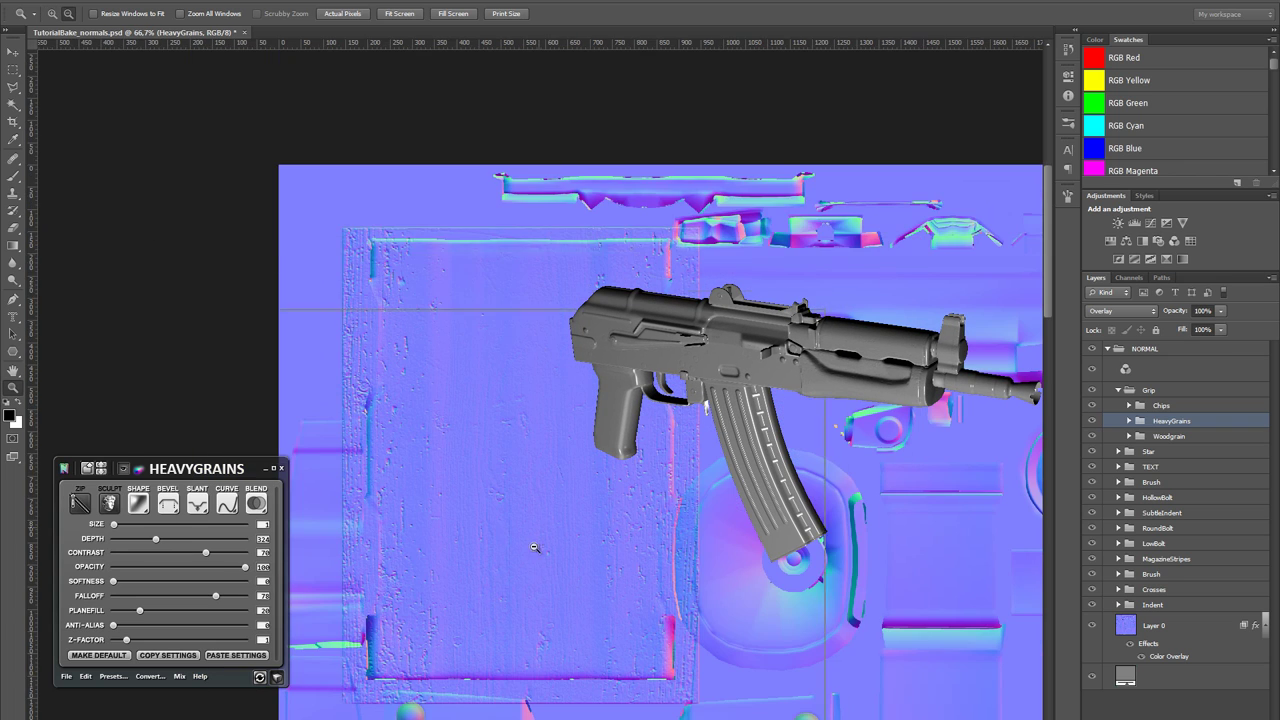
left_click(534, 556, "alt")
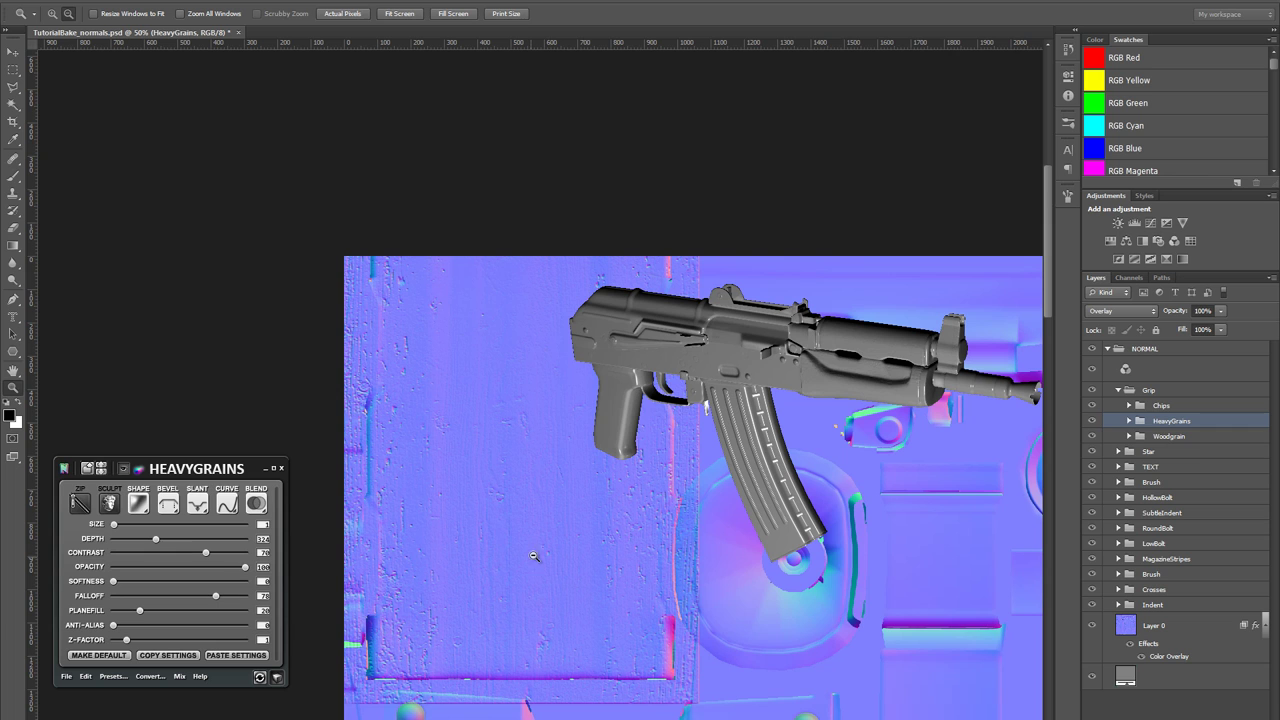
left_click(525, 505, "alt")
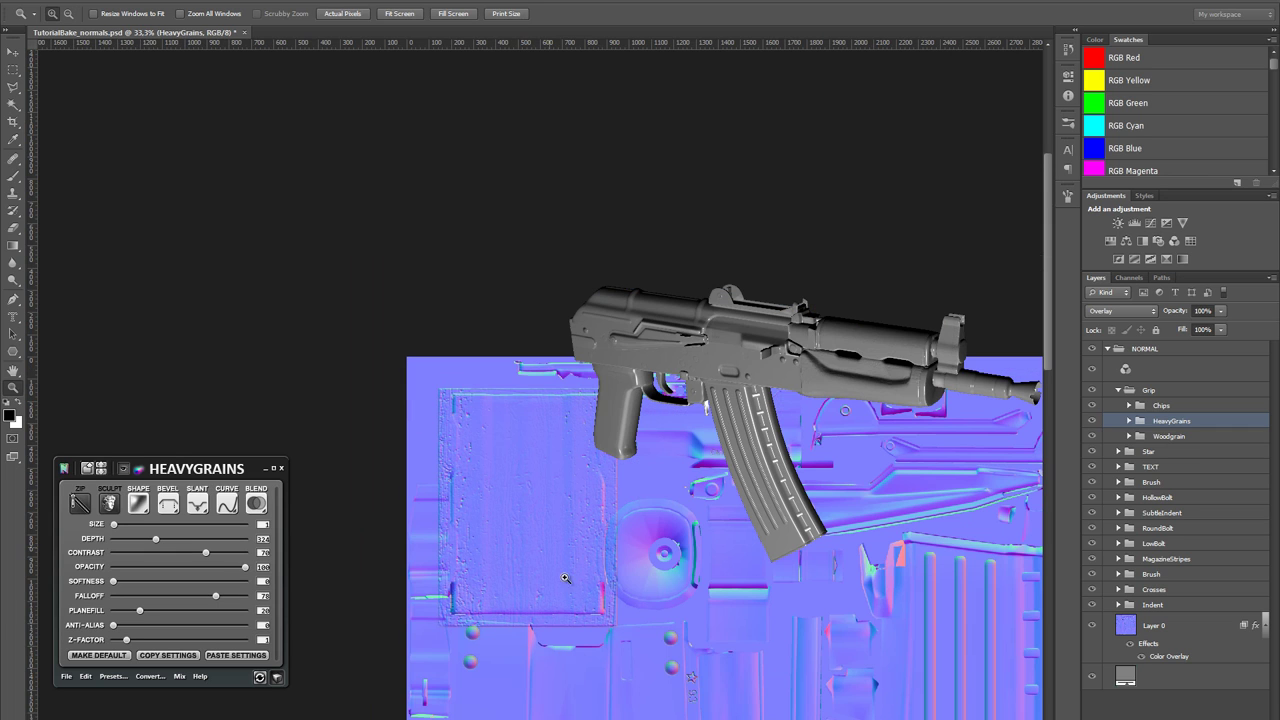
left_click_drag(574, 565, 622, 562)
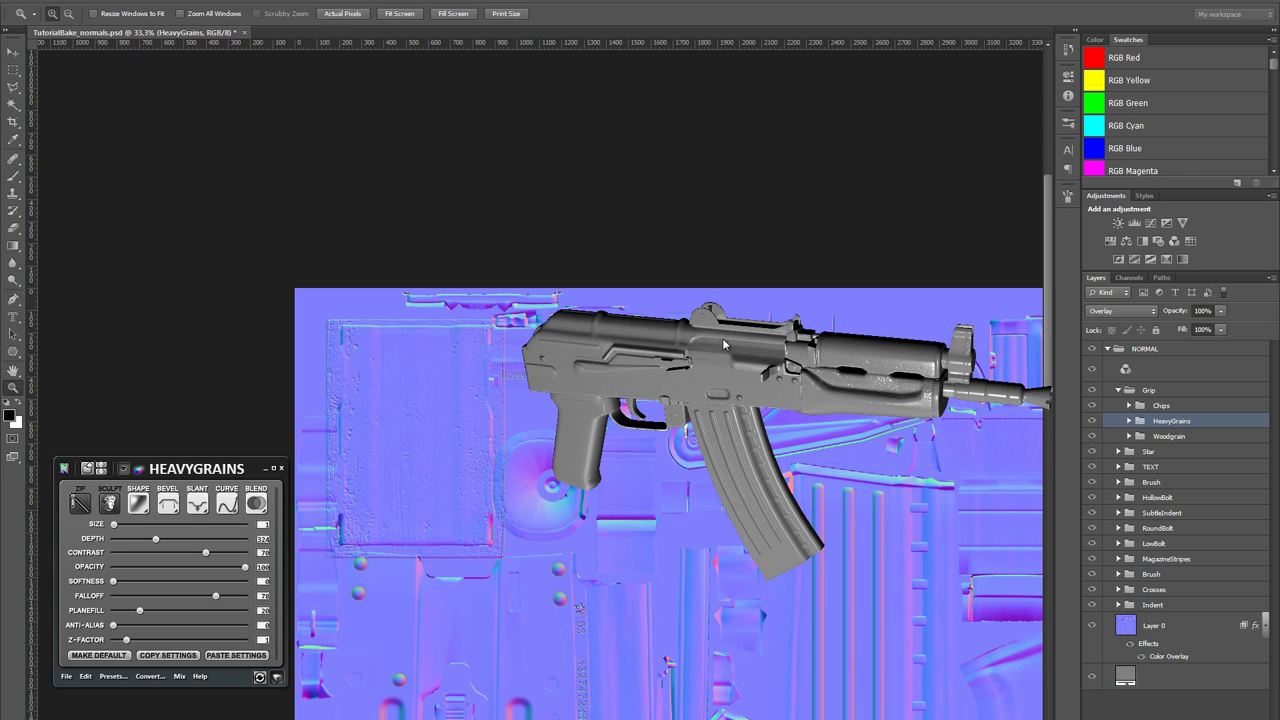
left_click_drag(605, 345, 742, 460)
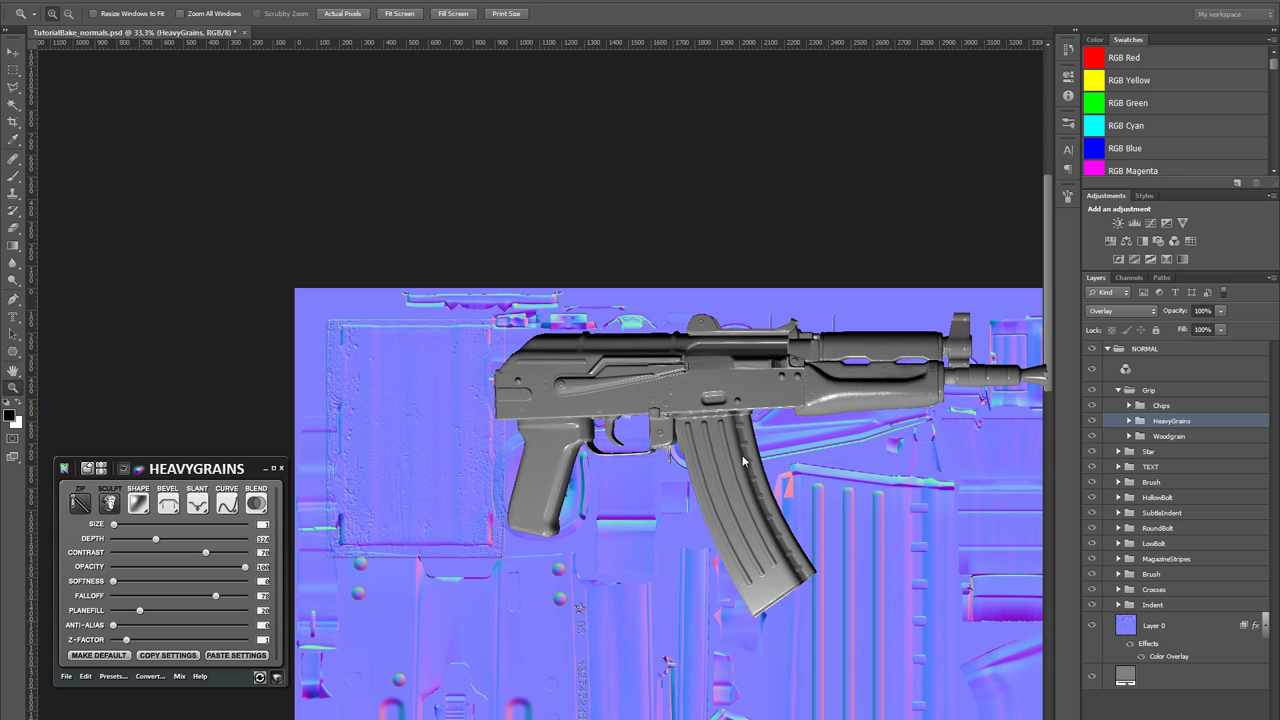
left_click_drag(674, 388, 660, 488)
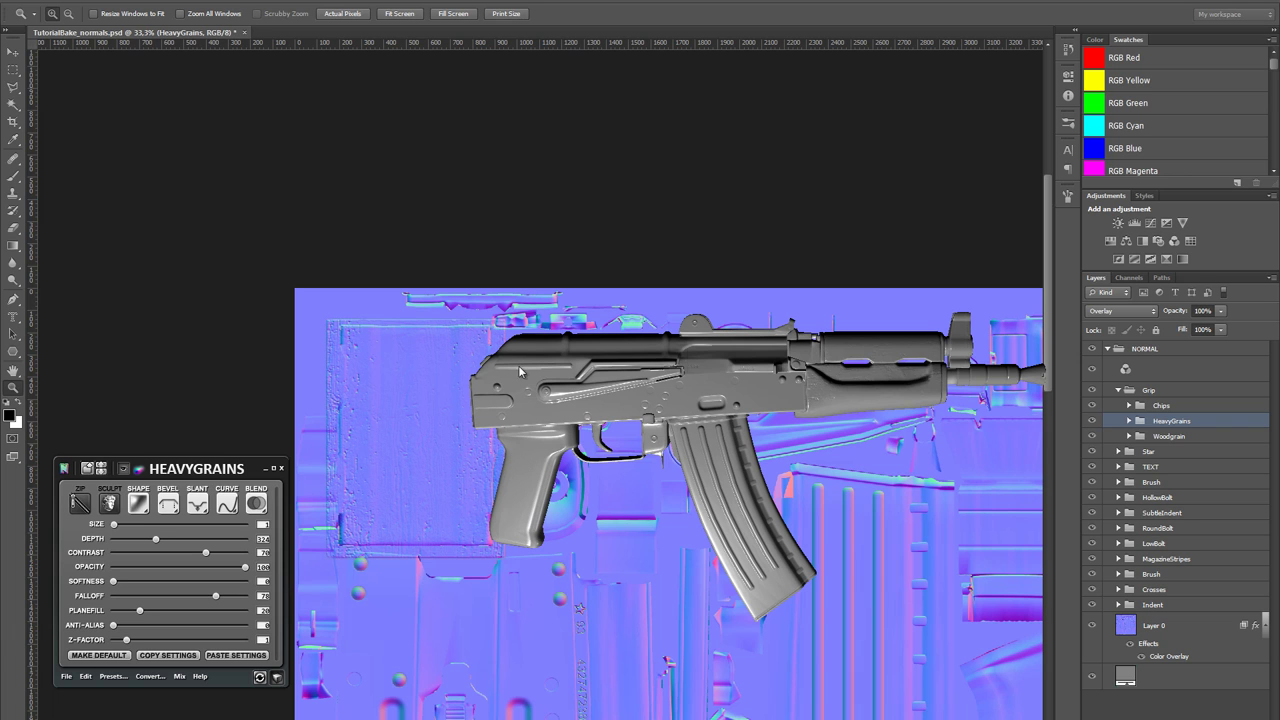
left_click_drag(729, 361, 594, 406)
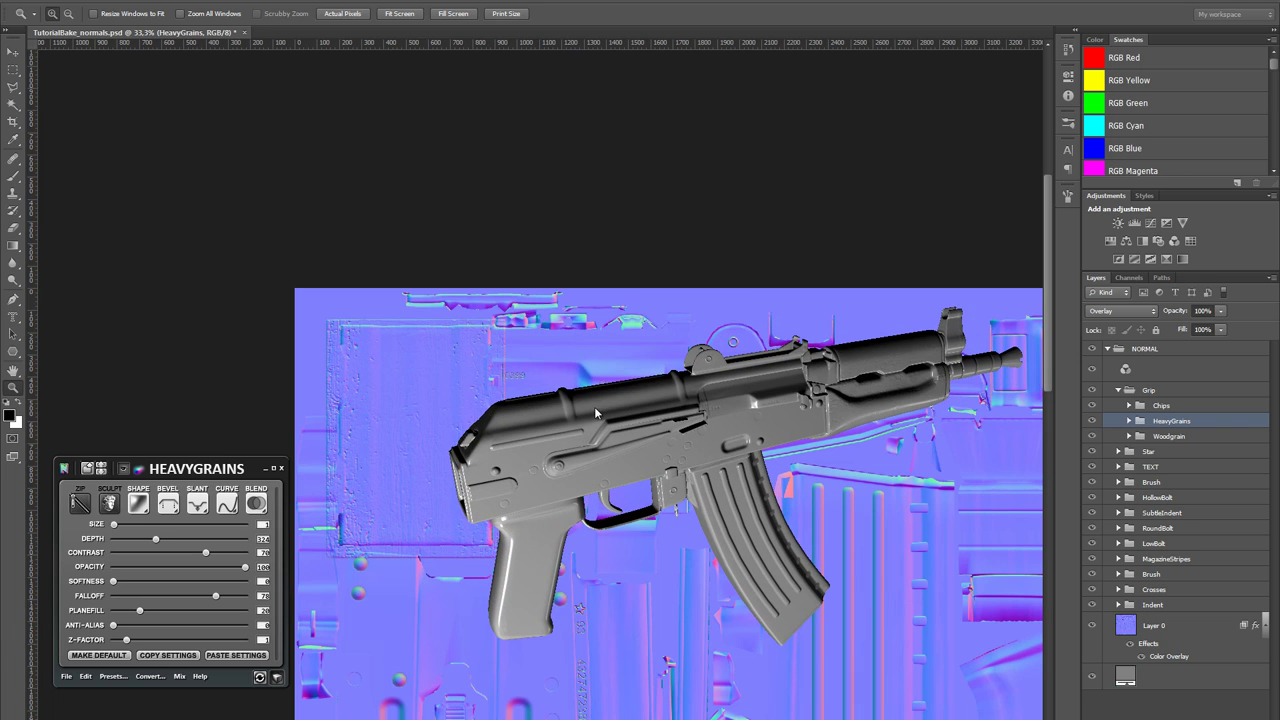
left_click_drag(497, 444, 669, 444)
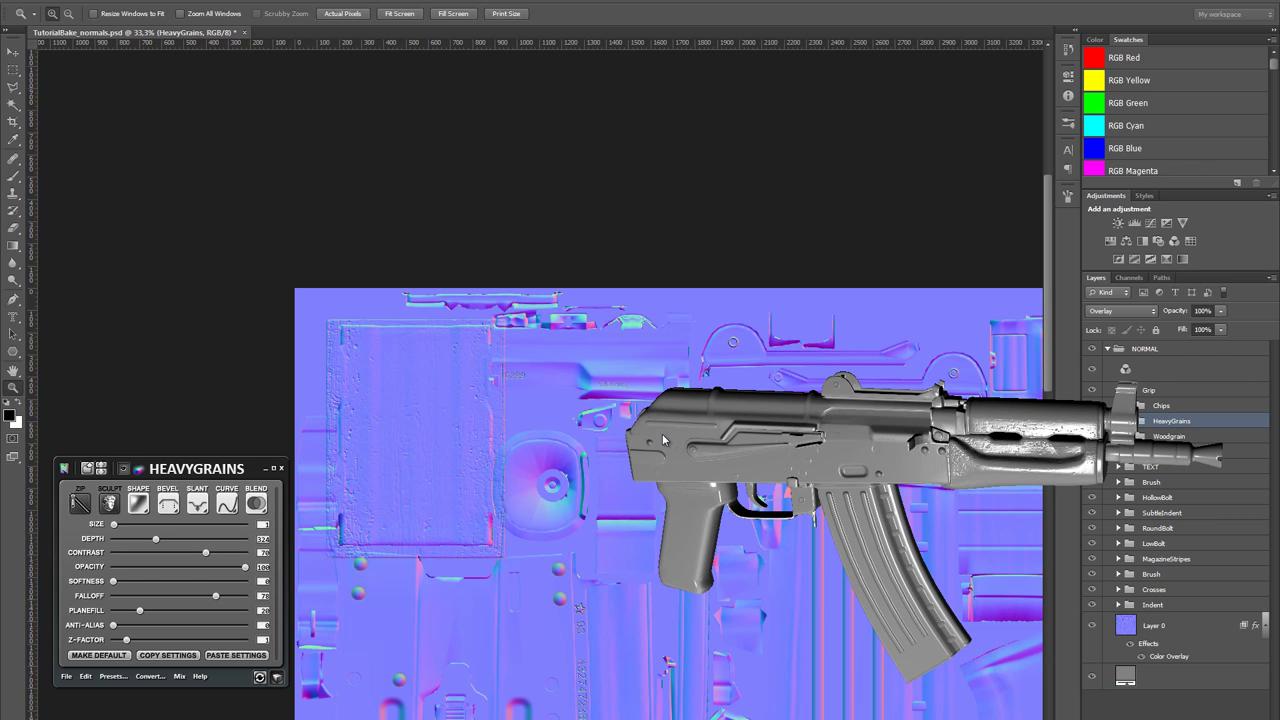
left_click_drag(715, 432, 593, 428)
scroll(598, 428, "down", 2)
scroll(614, 456, "up", 2)
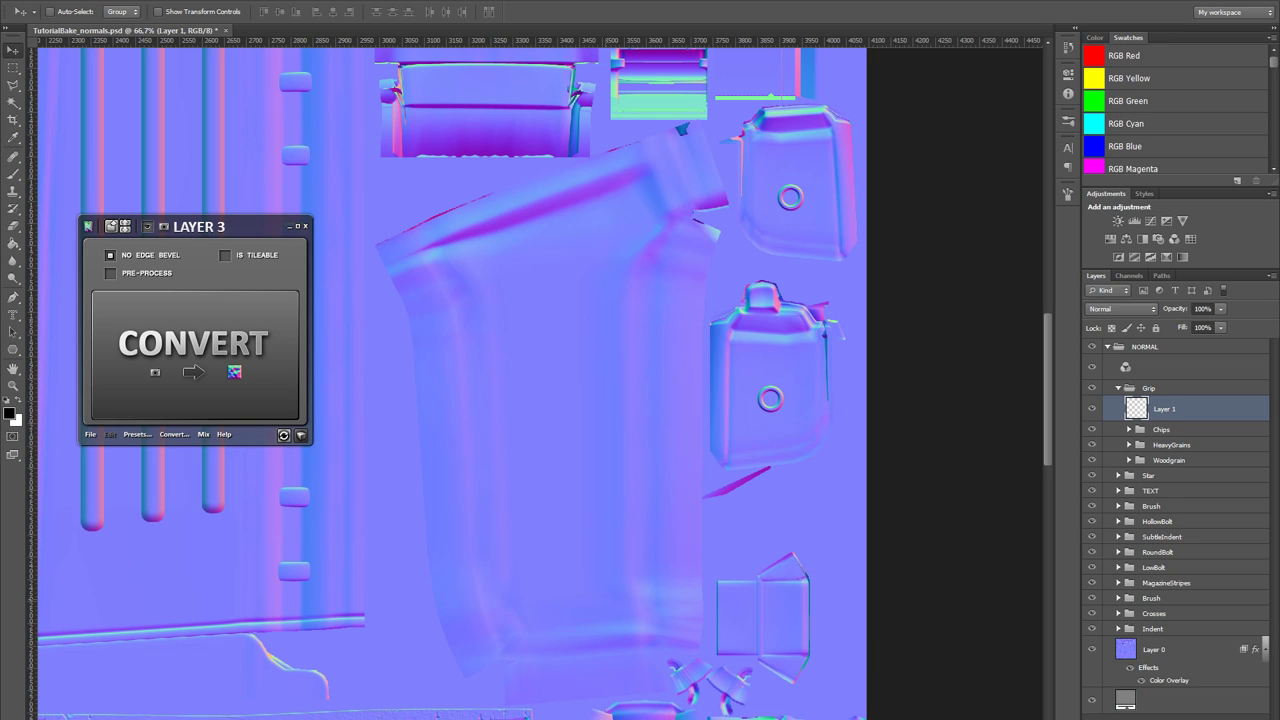
- Check the pistol grip's checkered pattern in the reference photo and create a new blank document with an empty layer
left_click_drag(1279, 50, 426, 80)
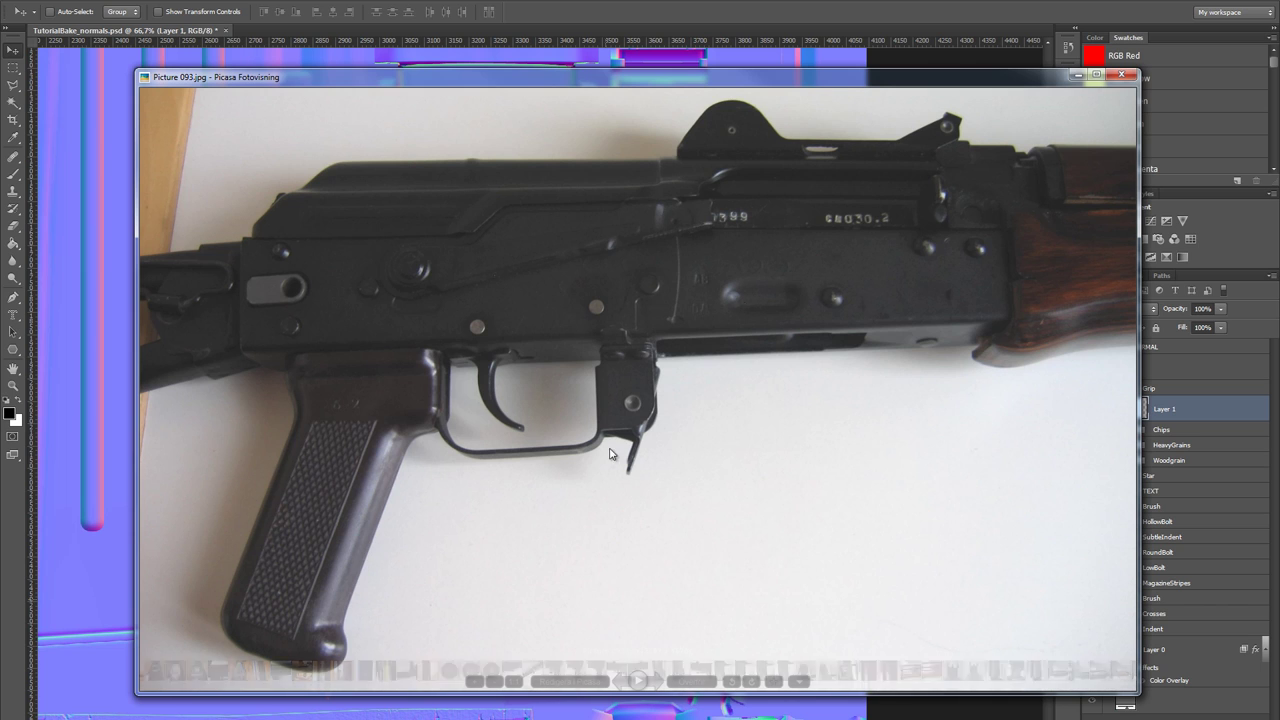
key("Escape")
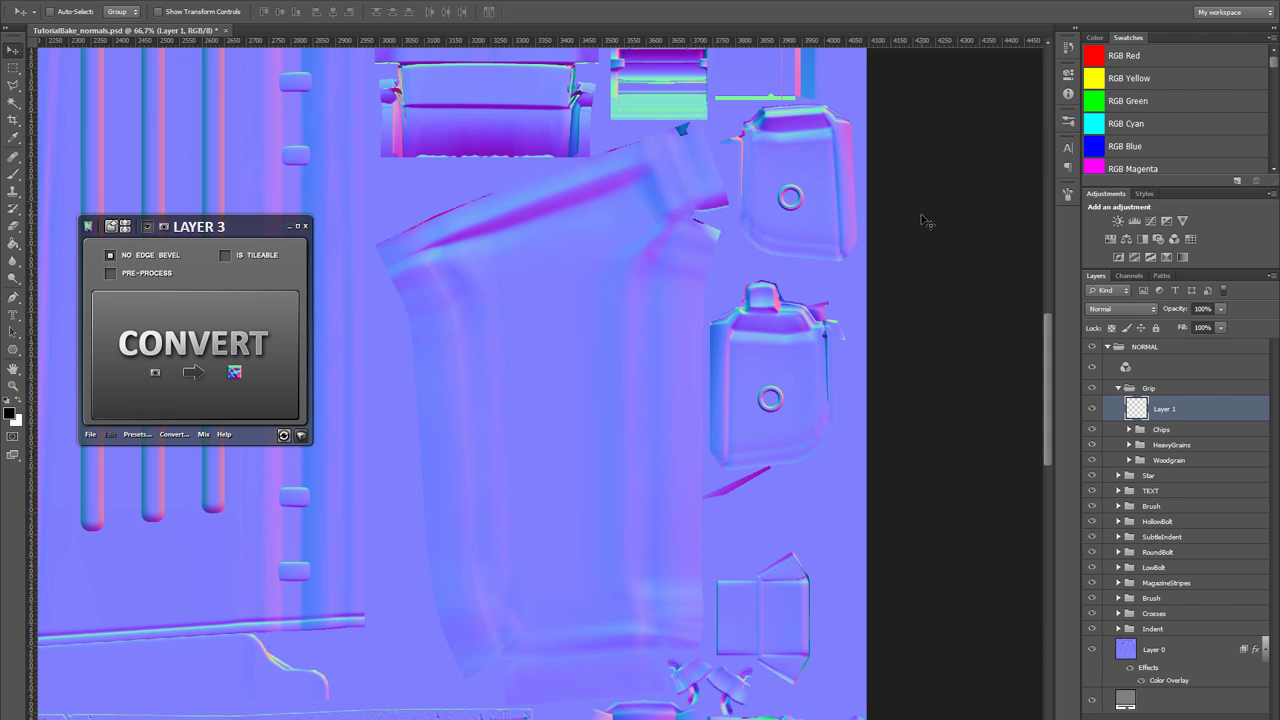
key("ctrl+n")
key("Return")
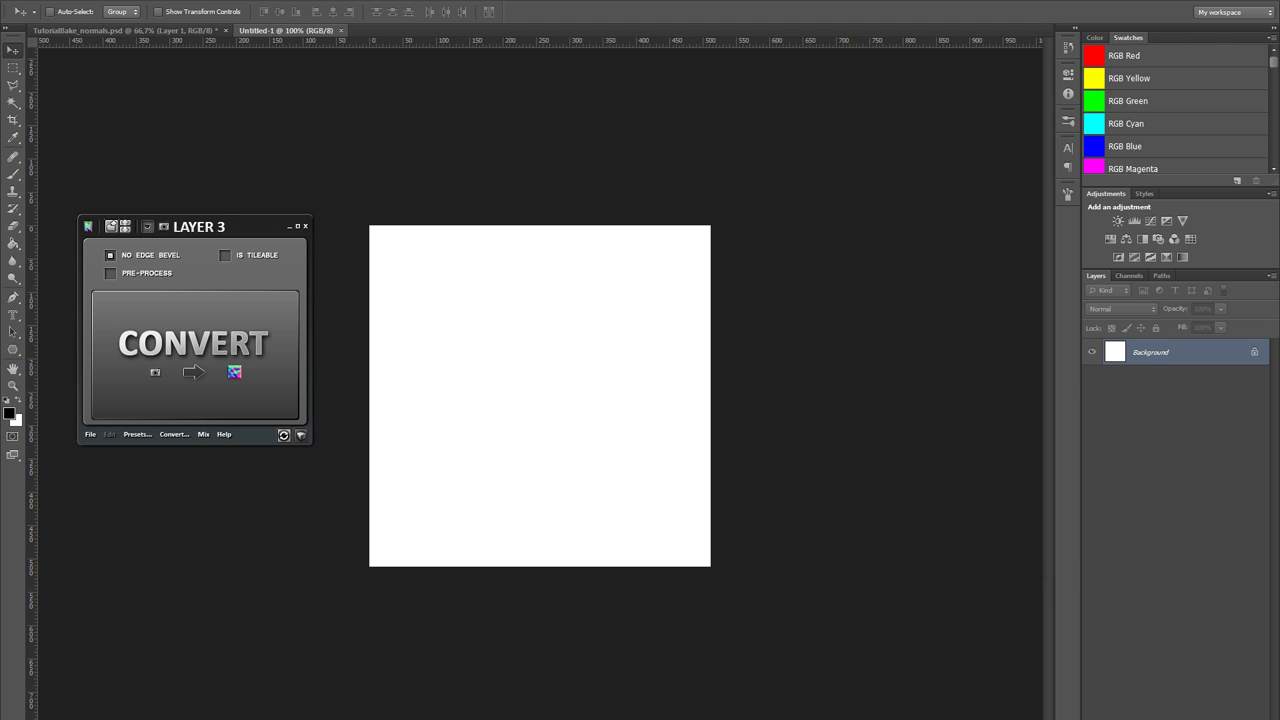
left_click(1237, 719)
- Fill a fixed-size 64 × 64 px selection in the canvas's upper-left corner with black on Layer 1
left_click(16, 69)
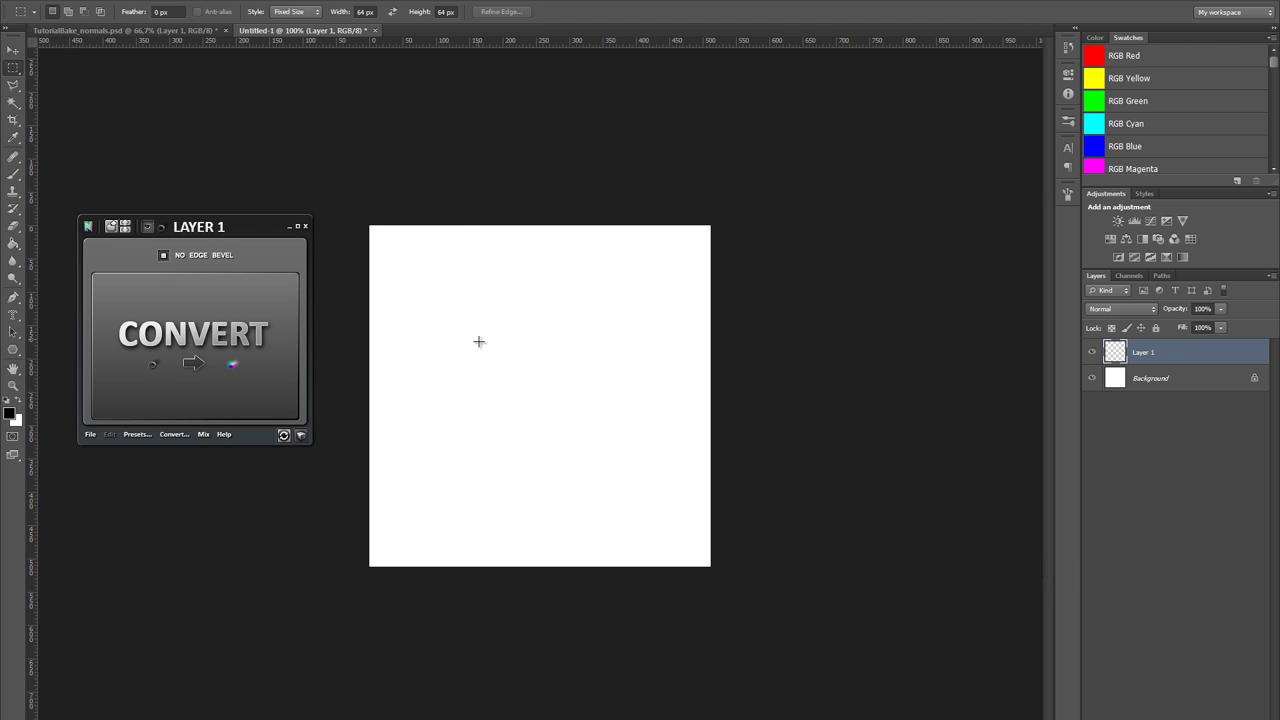
left_click(369, 225)
key("alt+BackSpace")
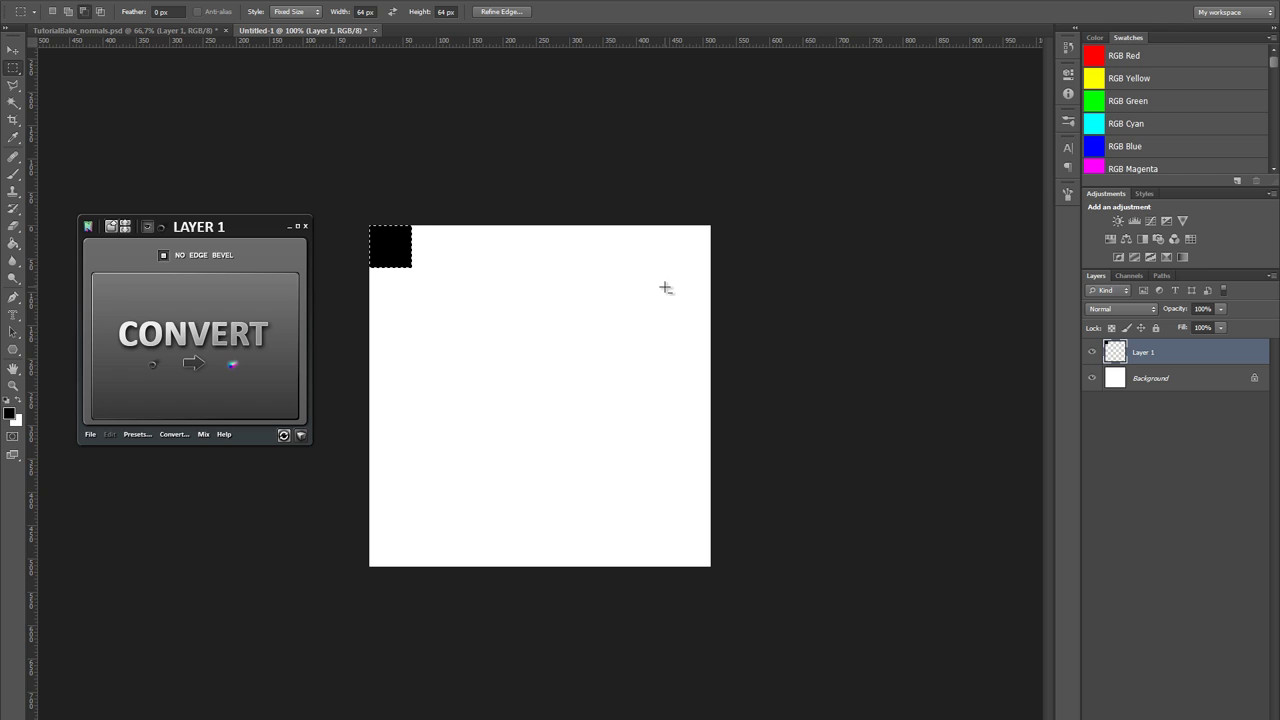
- Rotate the black square 45° into a diamond and move it fully inside the canvas's upper-left corner
key("ctrl+t")
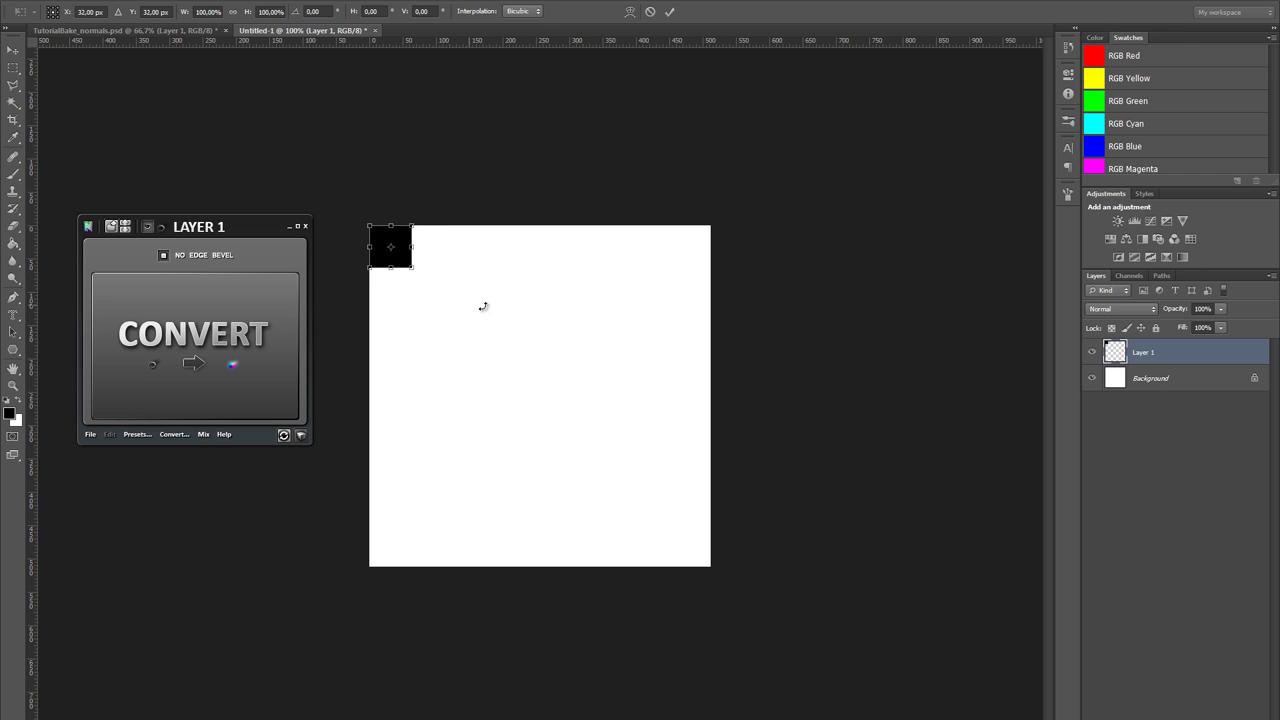
left_click_drag(483, 306, 432, 398)
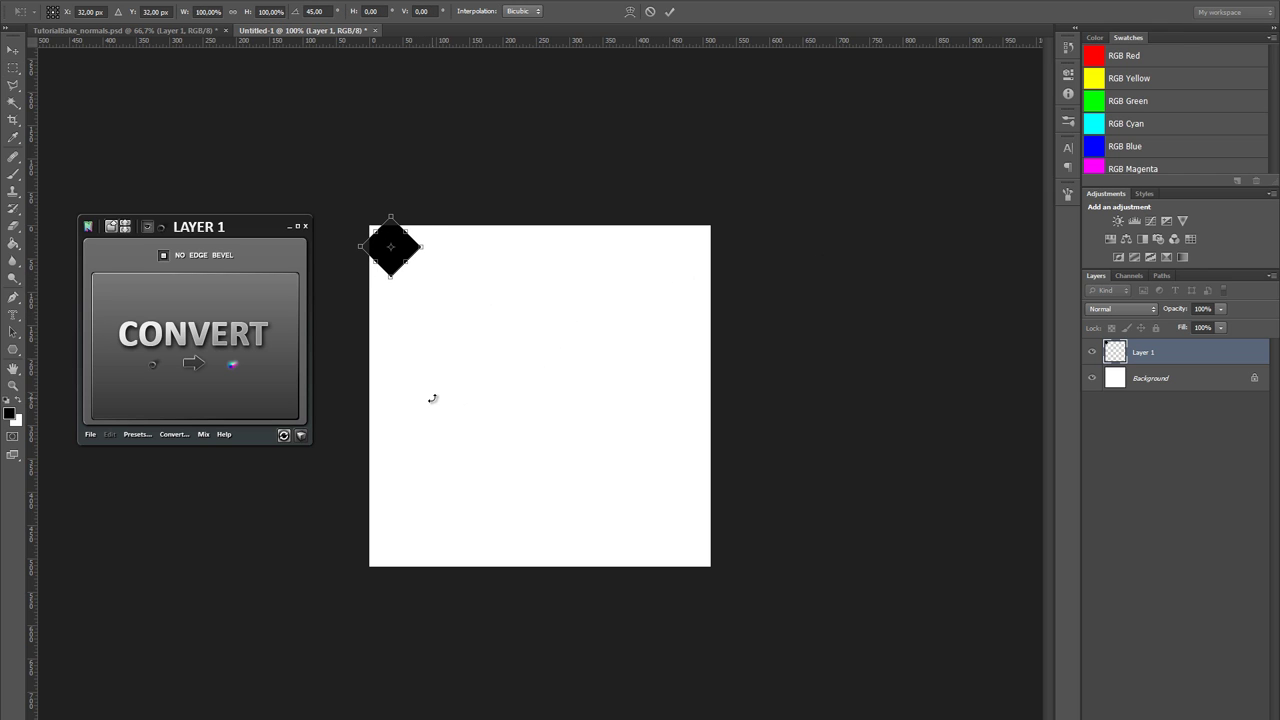
key("Return")
key("v")
left_click_drag(418, 252, 424, 258)
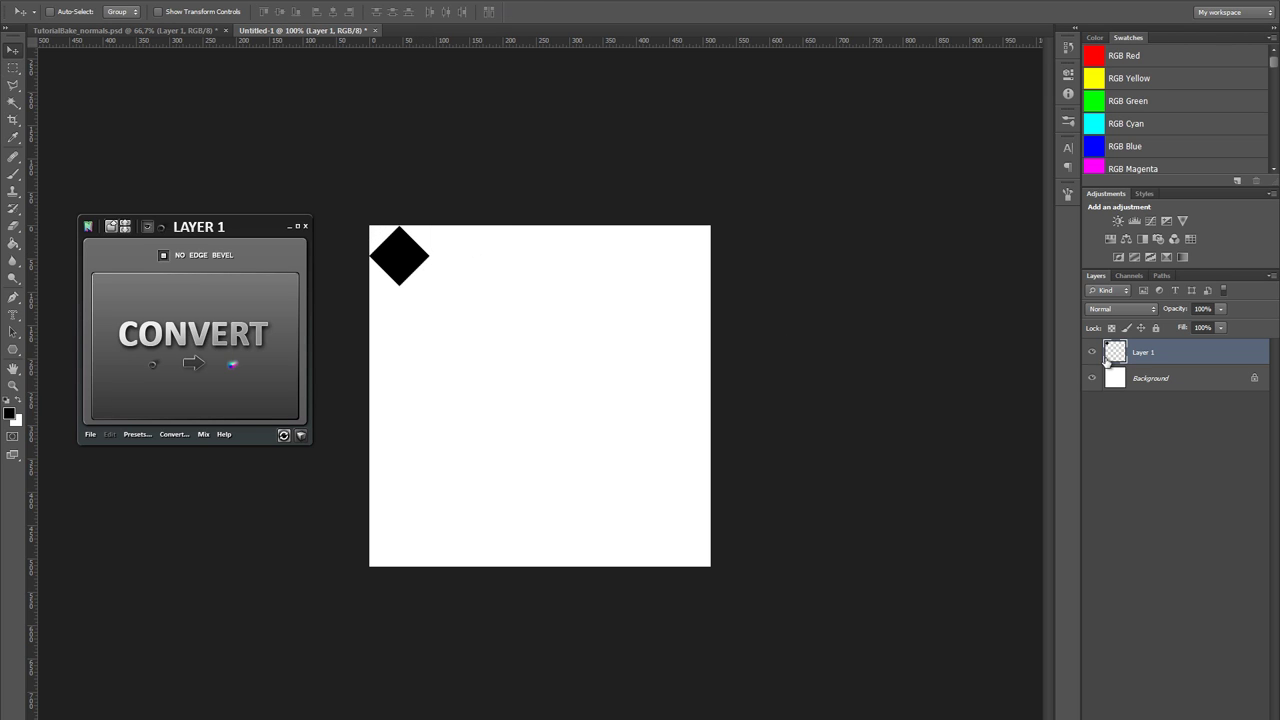
- Duplicate the diamond, place the copy beside it with a small gap, and merge both into one layer
left_click_drag(1172, 362, 1176, 718)
left_click_drag(535, 317, 590, 320)
key("Right")
key("Right")
key("Right")
key("Right")
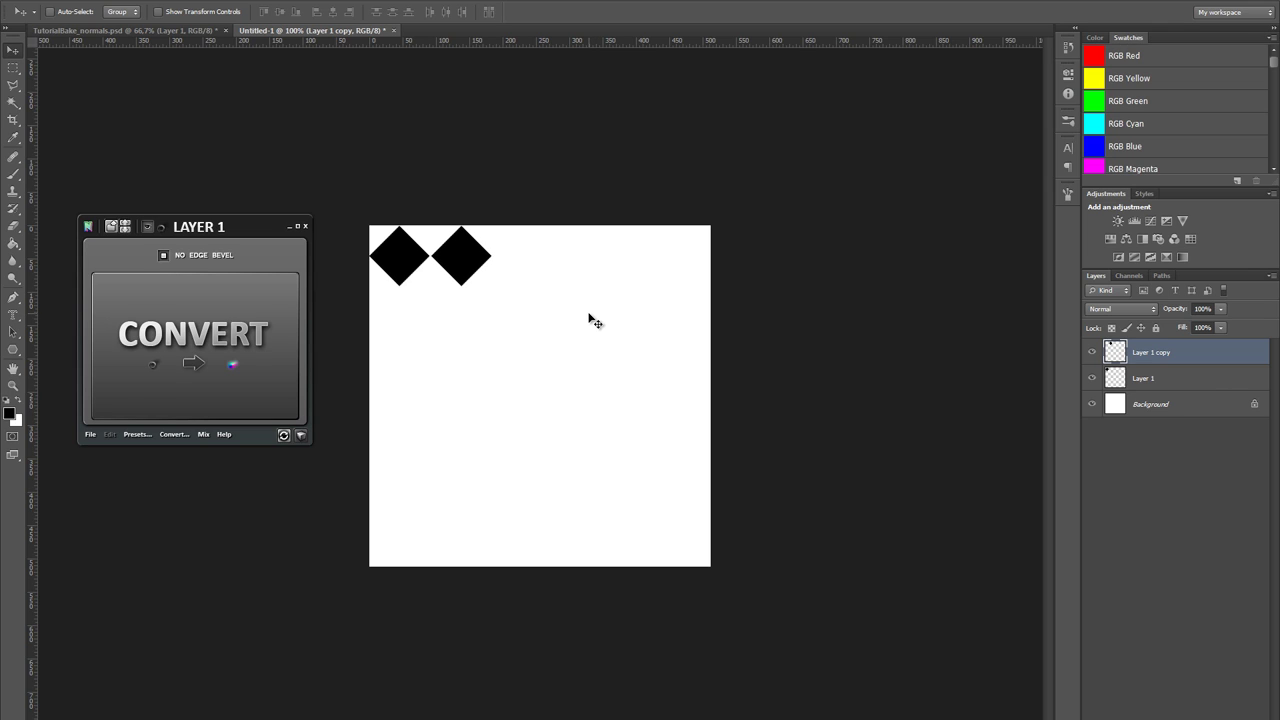
key("ctrl+e")
- Duplicate the diamond pair, line the copy up as an evenly spaced row of four, and merge the layers
left_click_drag(1177, 360, 1237, 703)
left_click_drag(511, 333, 705, 333)
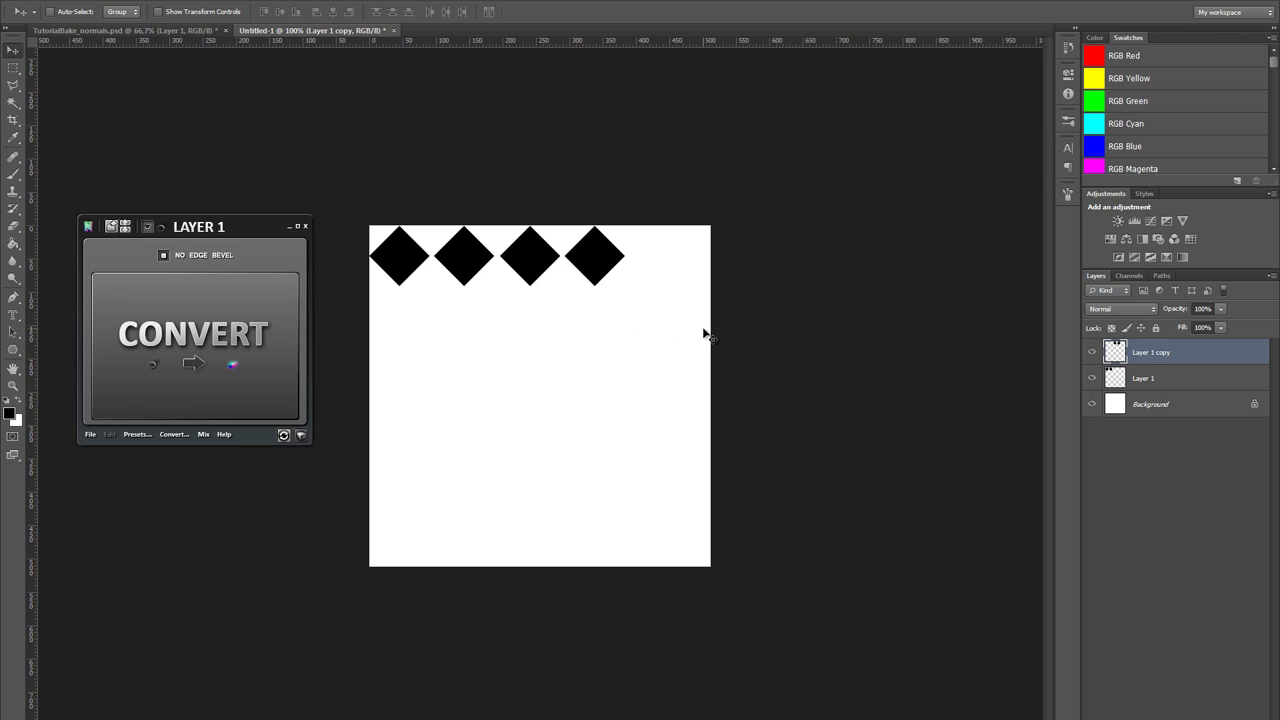
key("Left")
key("Left")
key("Left")
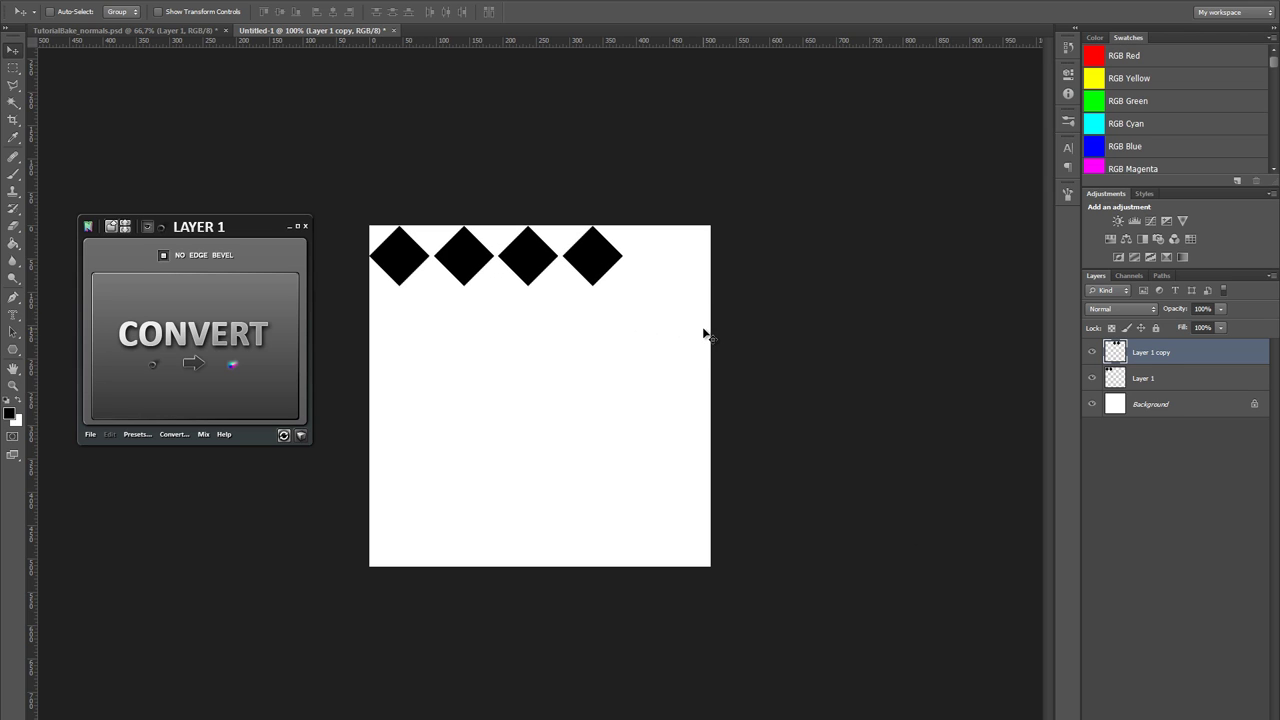
key("Right")
key("ctrl+e")
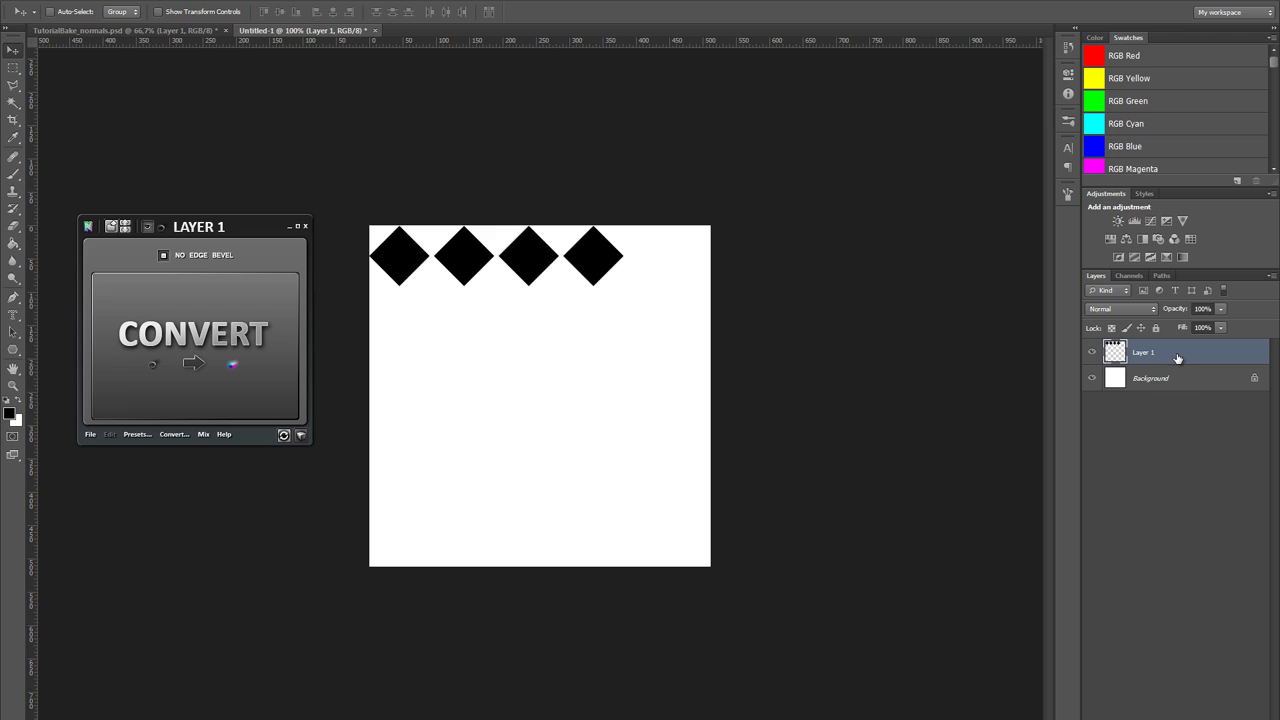
- Duplicate the row of four diamonds, extend it evenly past the canvas's right edge, and merge the layers
left_click_drag(571, 304, 830, 306)
key("Left")
key("Left")
key("Left")
key("Left")
key("Left")
key("Left")
key("Left")
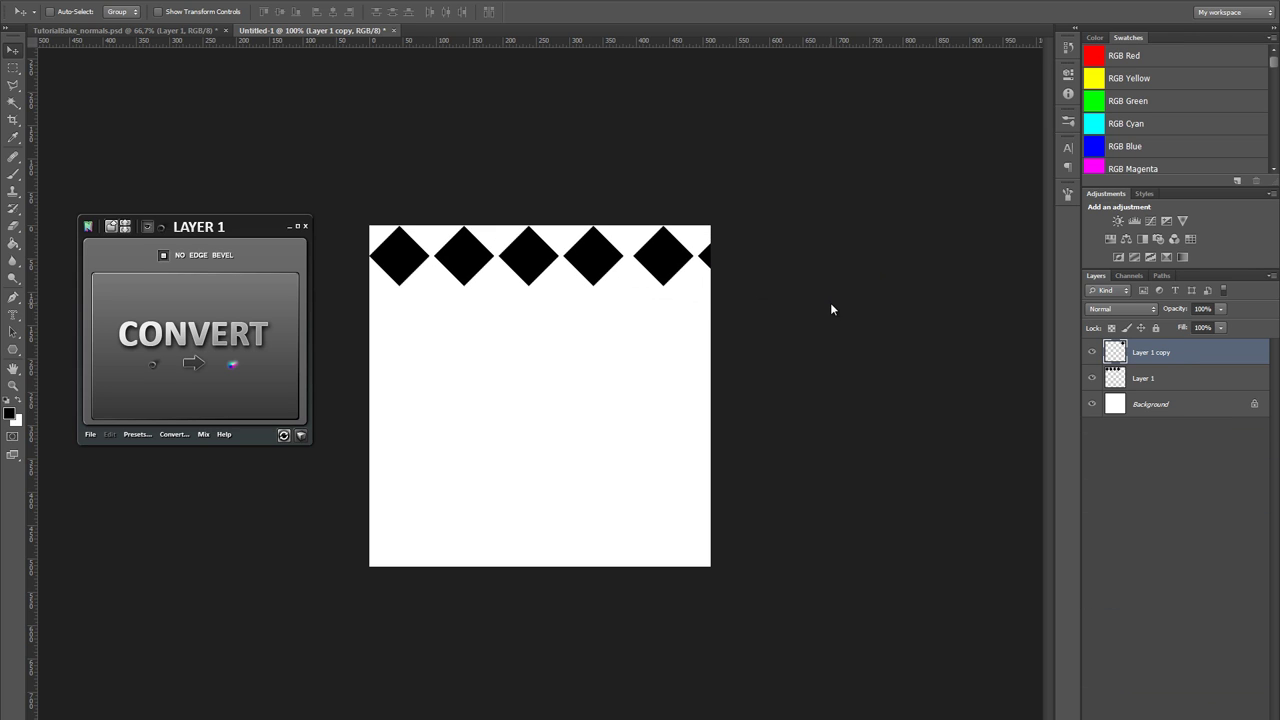
key("Left")
key("ctrl+e")
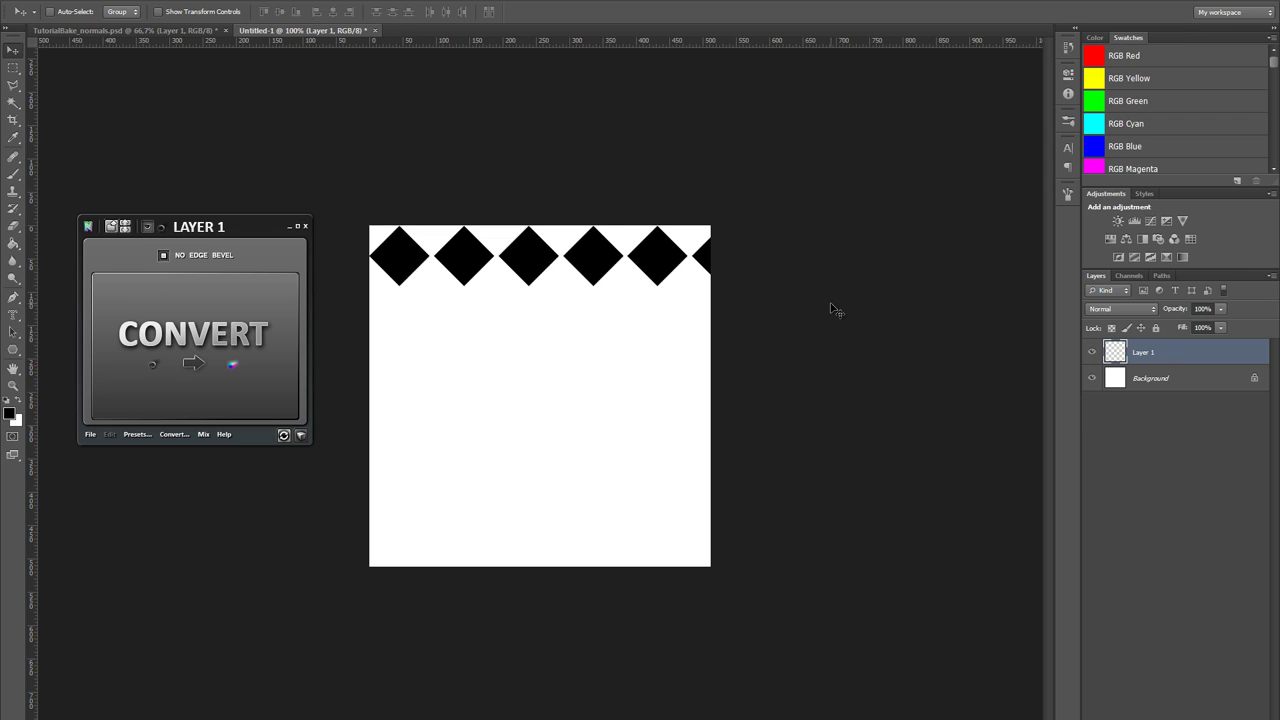
- Shift the diamond row and scale its width to about 87.9% so half diamonds meet both canvas edges
left_click_drag(497, 260, 477, 260)
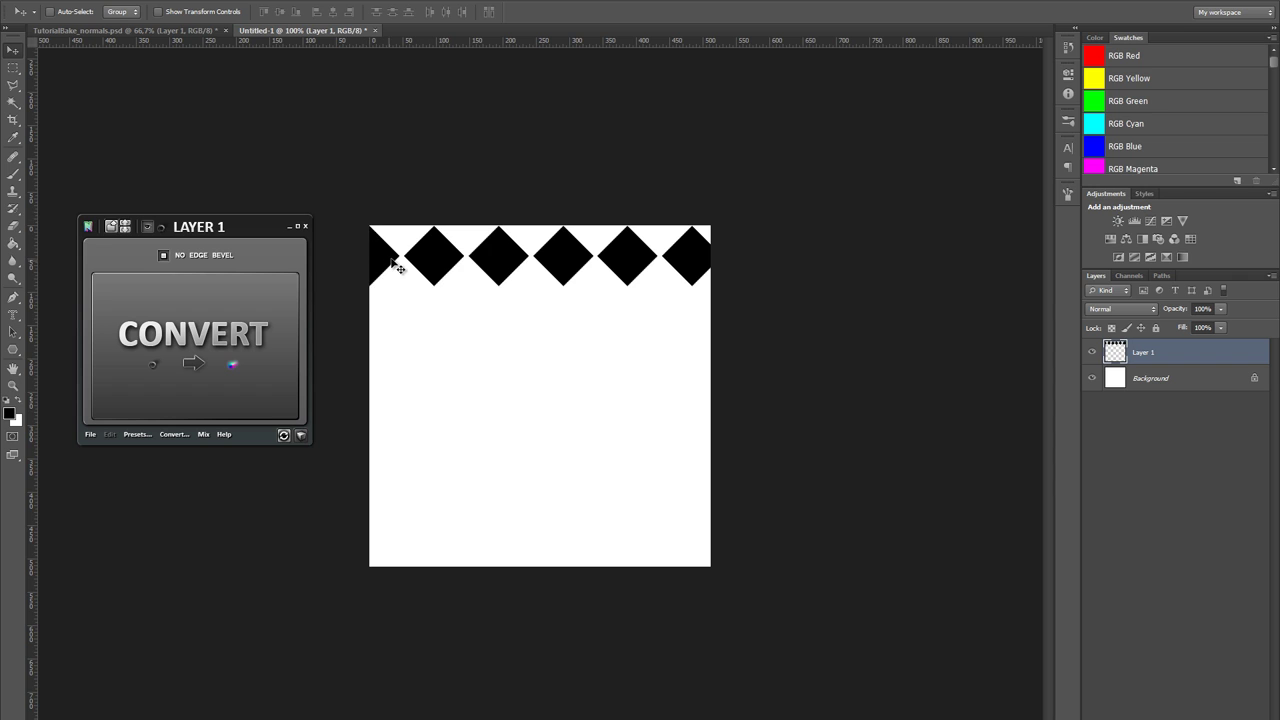
key("ctrl+t")
left_click_drag(856, 256, 793, 257)
left_click_drag(340, 256, 344, 256)
left_click_drag(790, 256, 791, 256)
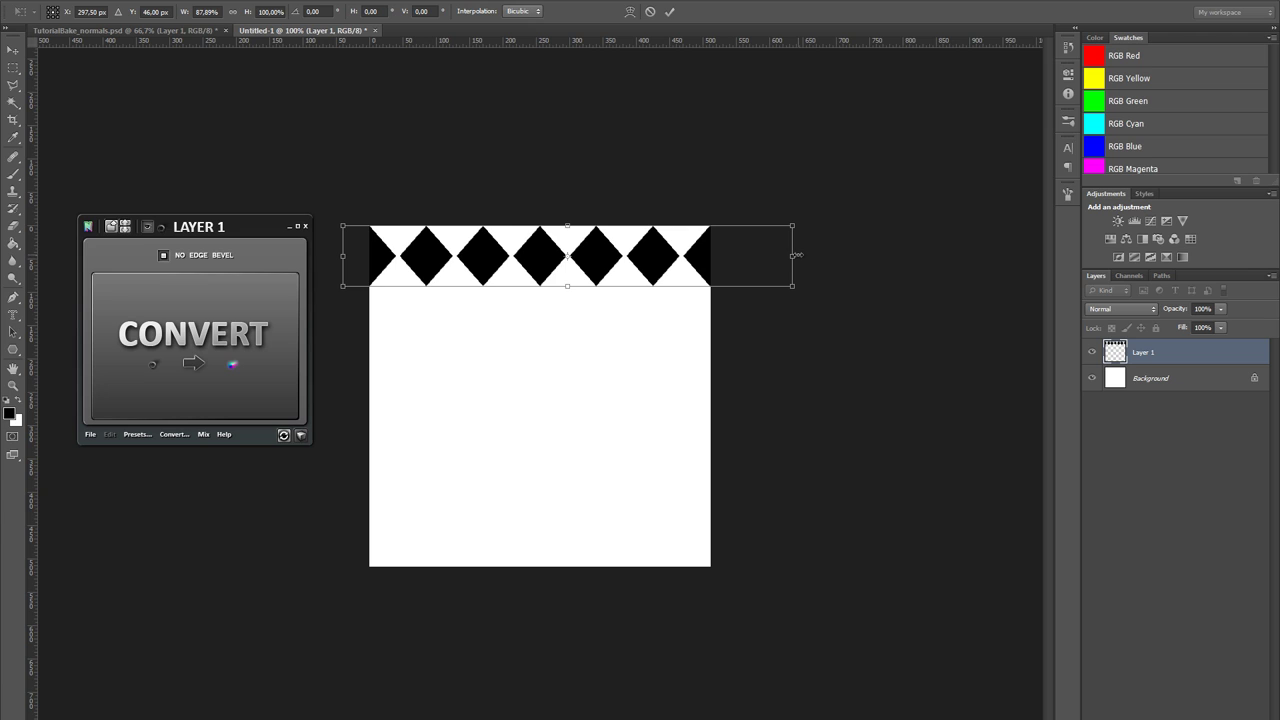
key("Return")
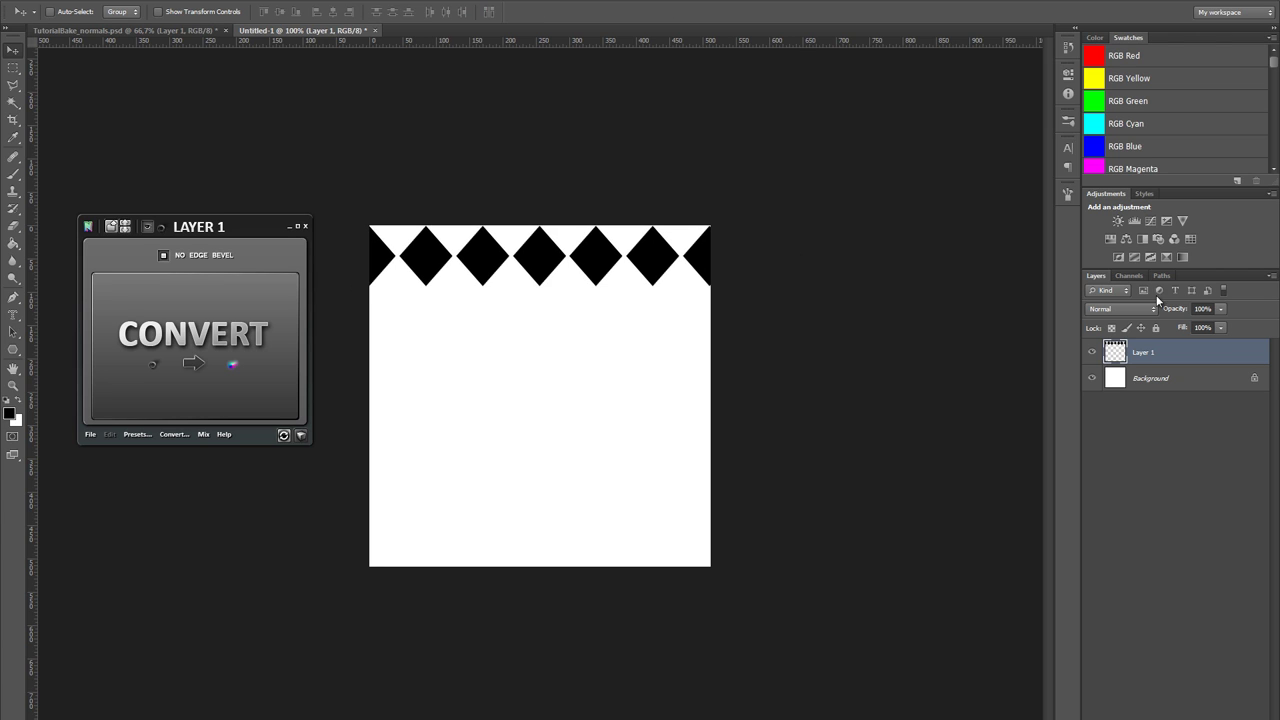
- Move the diamond row down, duplicate it, and offset the copy up and sideways so the rows interlock with even gaps
left_click_drag(660, 302, 660, 400)
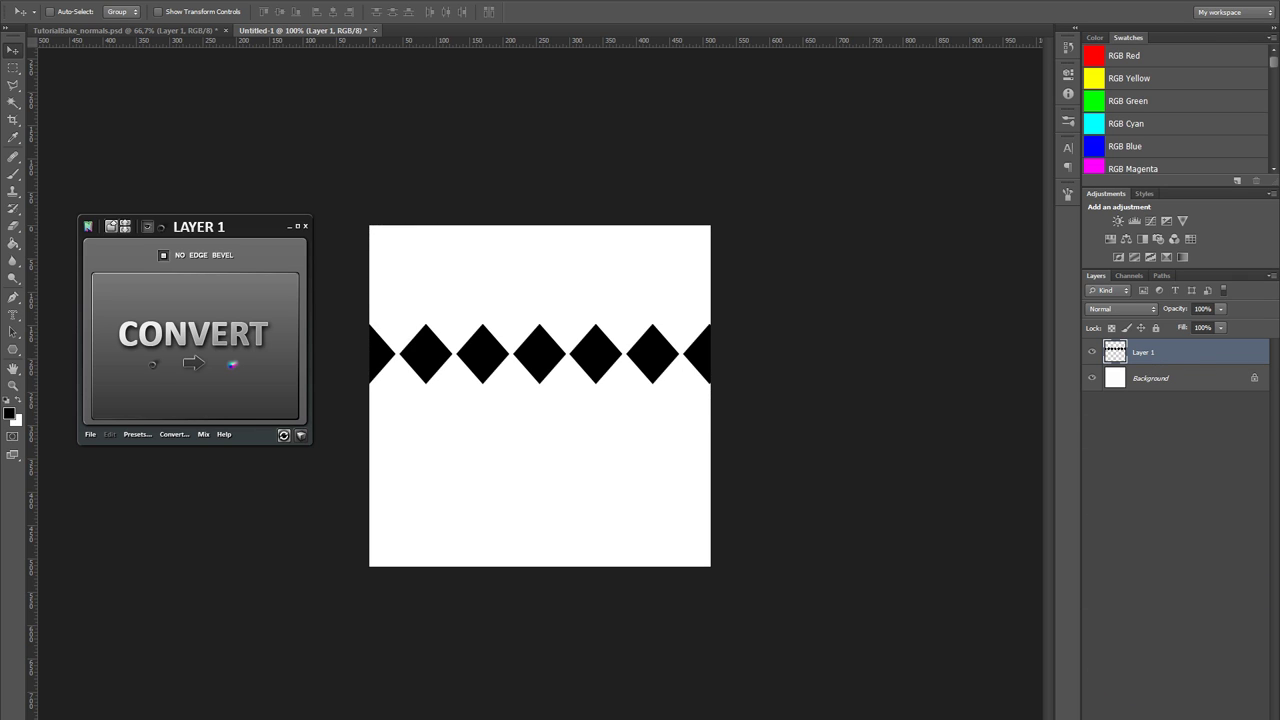
key("ctrl+j")
left_click_drag(860, 473, 835, 440)
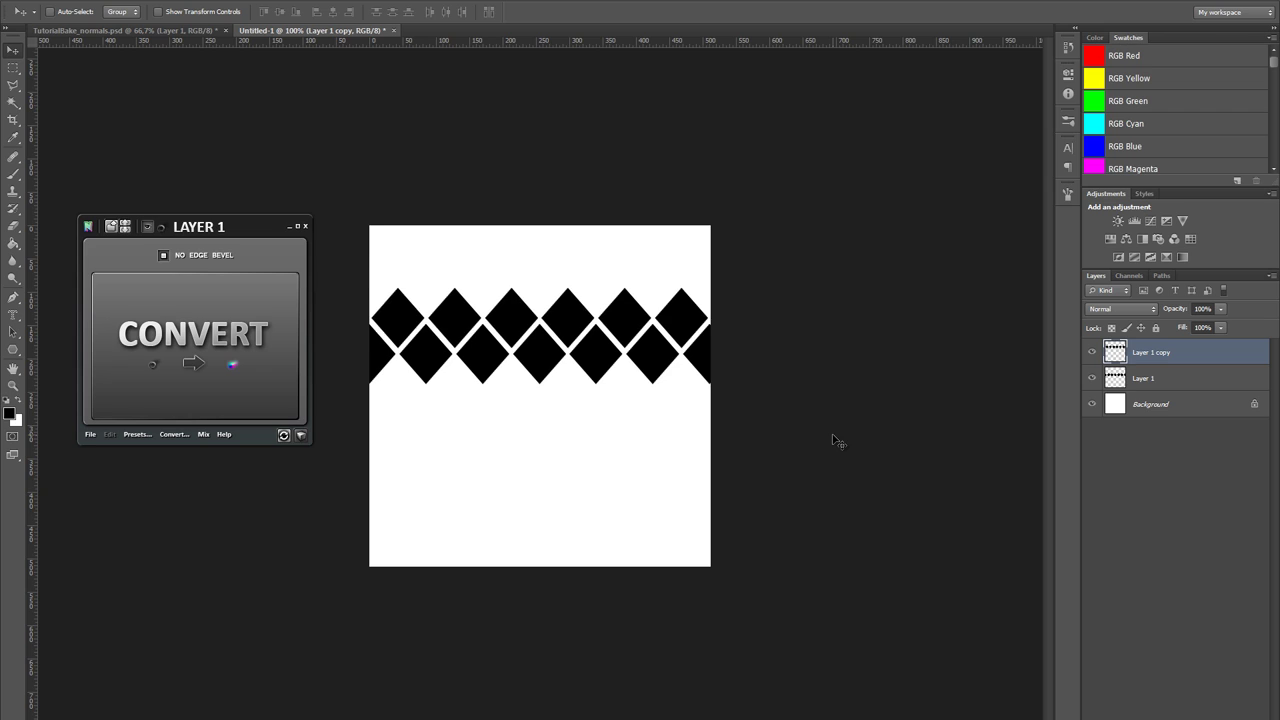
key("Down")
key("Down")
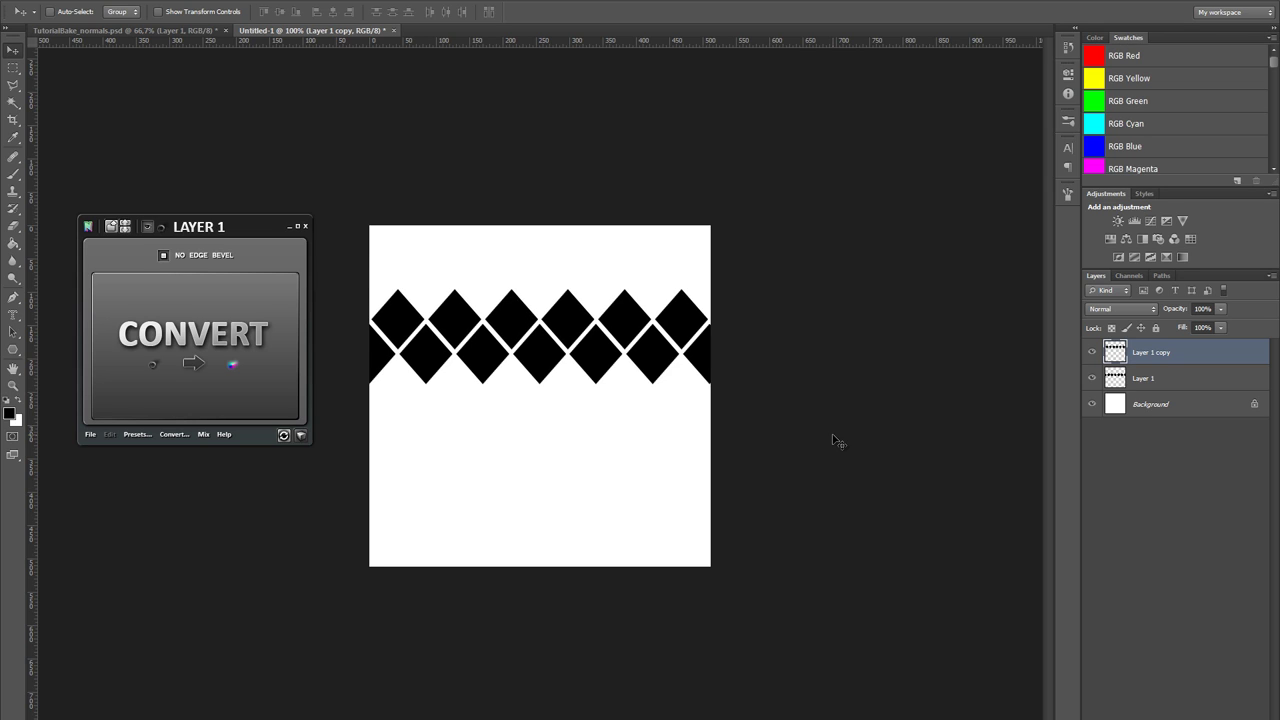
- Stretch the lower diamond row's width to 100.15% so its half diamonds meet both canvas edges
left_click(1199, 386)
key("ctrl+t")
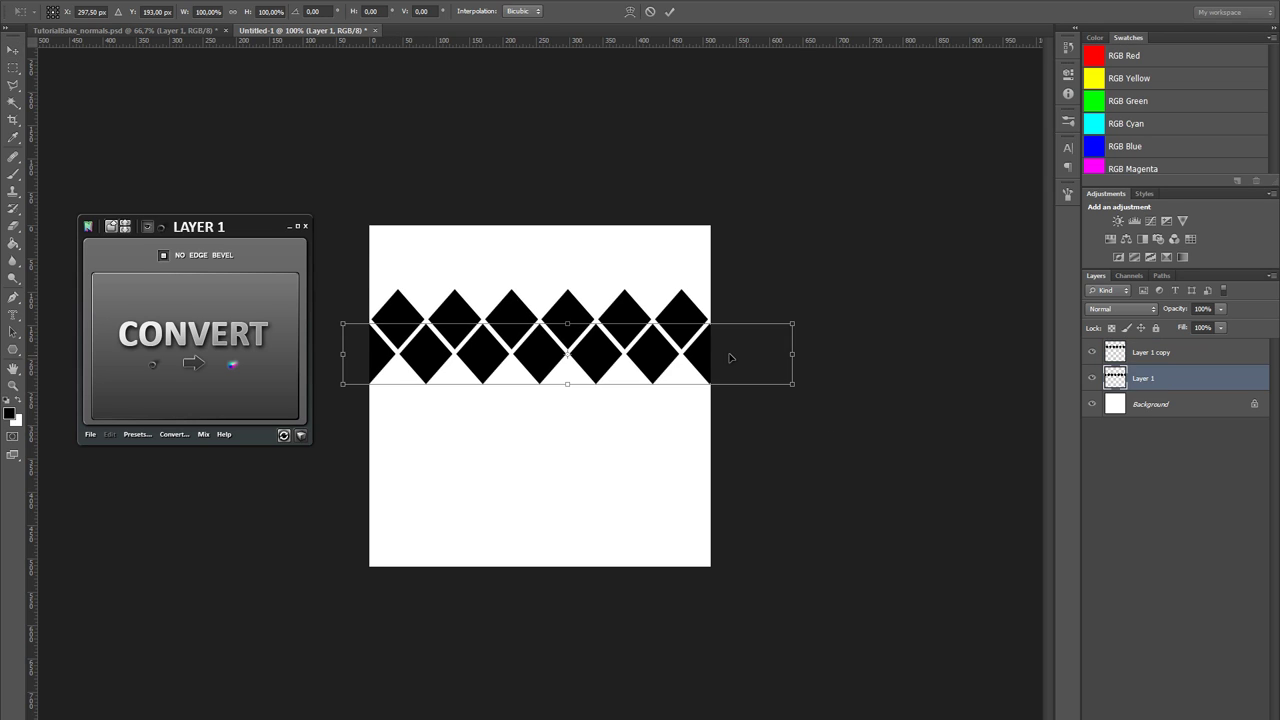
key("Return")
key("z")
left_click(735, 337)
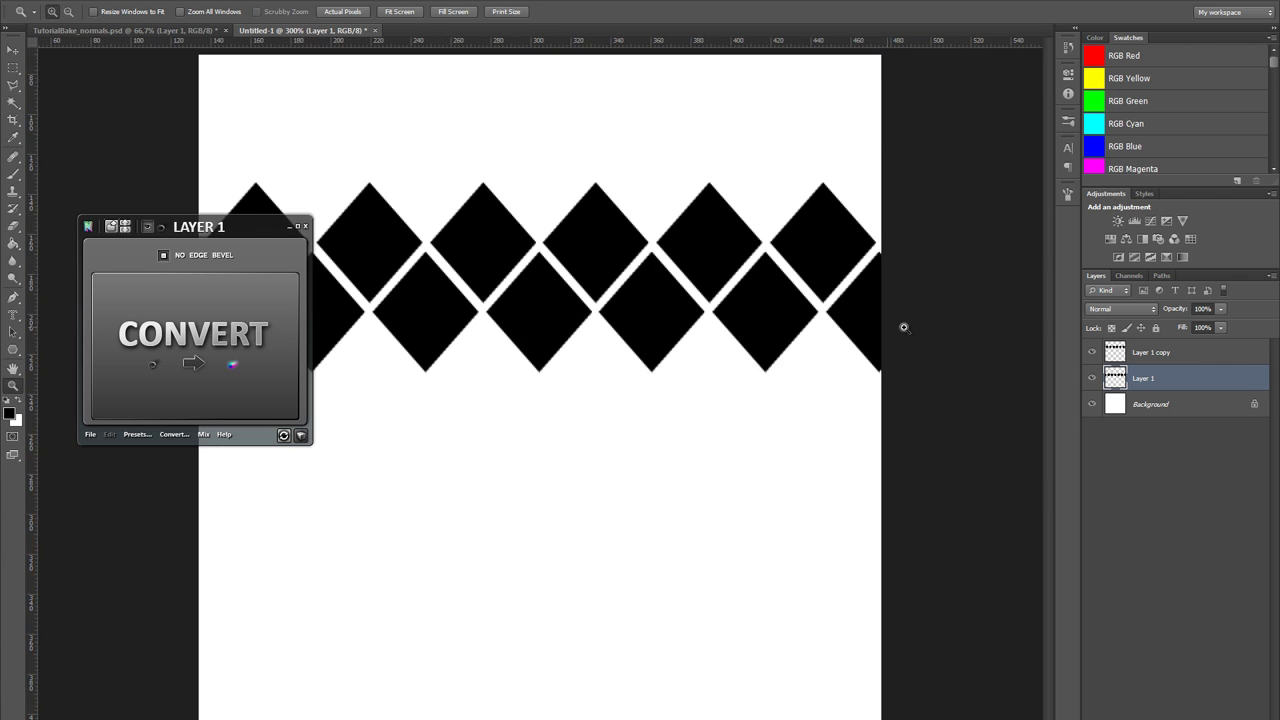
left_click(903, 326)
left_click_drag(899, 325, 613, 367)
key("ctrl+t")
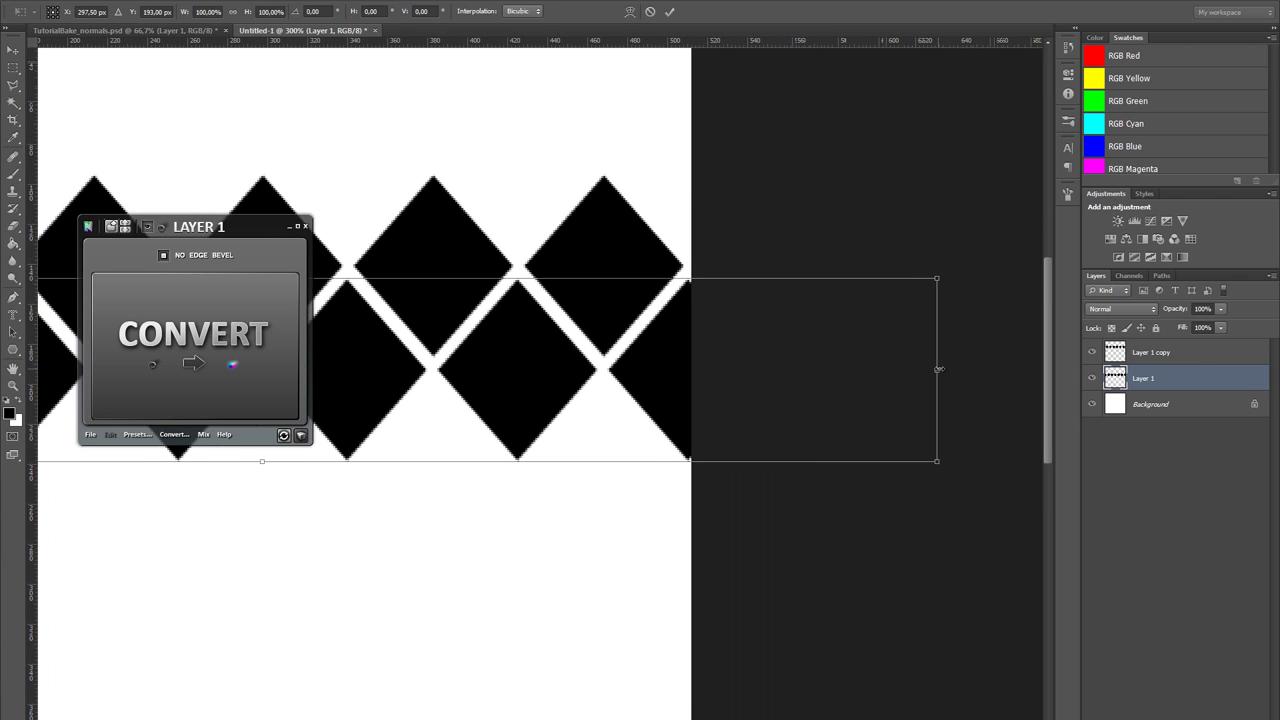
left_click_drag(939, 369, 940, 369)
left_click_drag(600, 363, 708, 400)
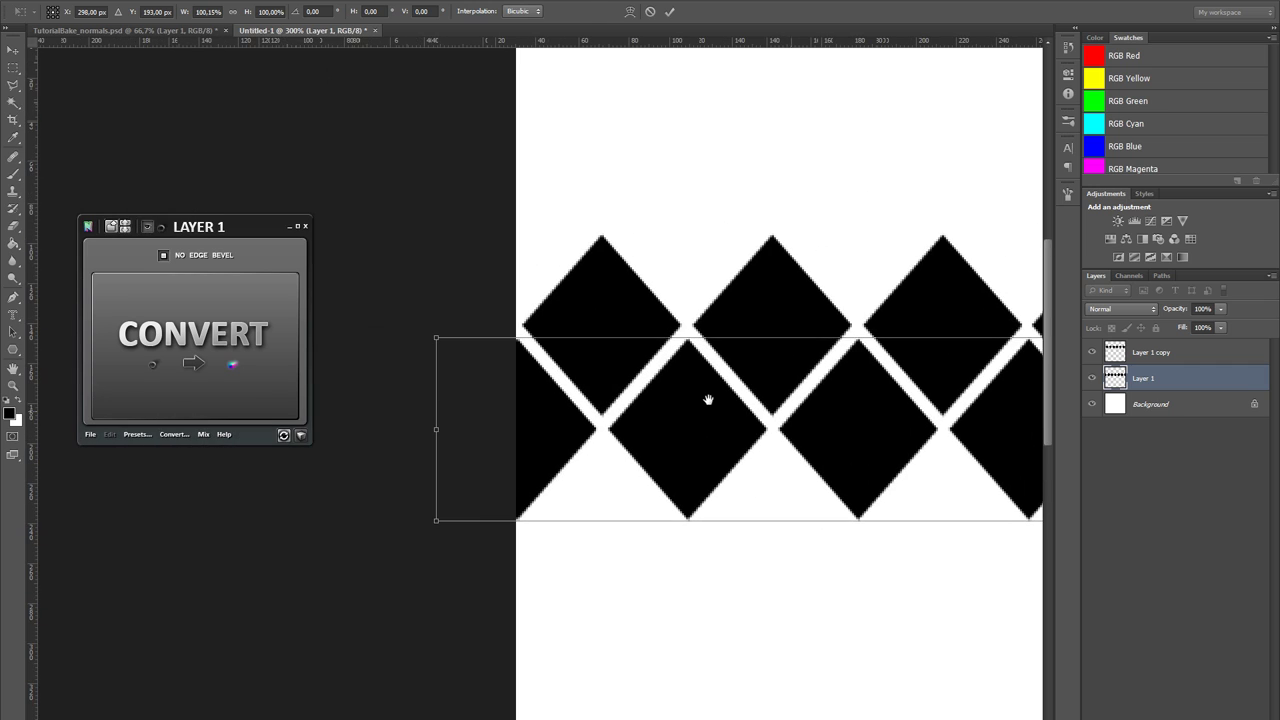
key("Return")
key("z")
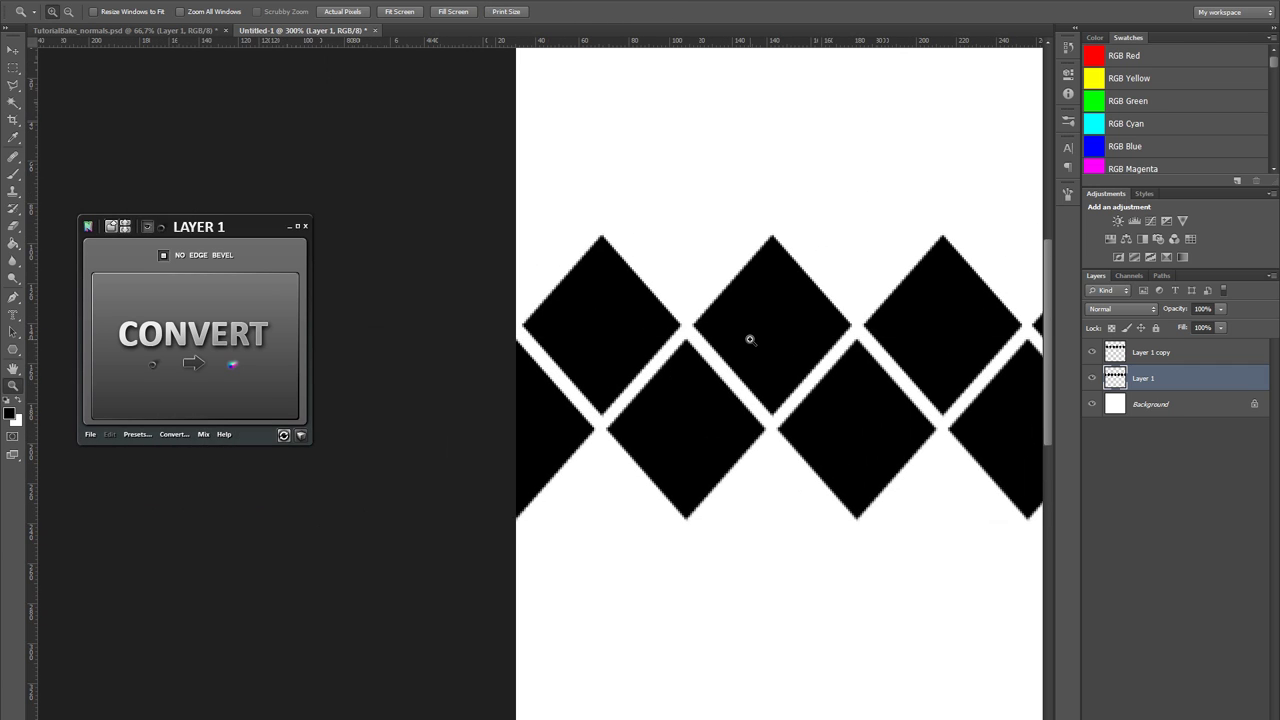
key("ctrl+1")
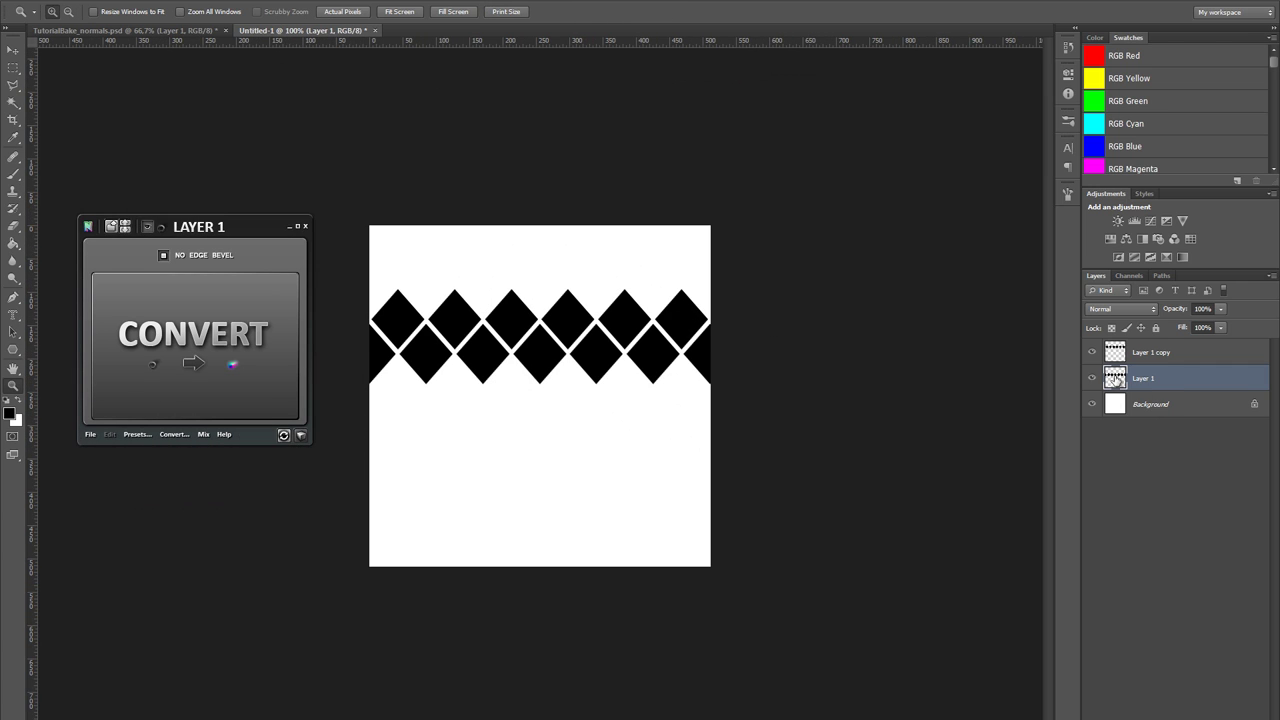
- Merge the two interlocking diamond rows, duplicate the merged layer, and place the copy directly below with even gaps
left_click(1163, 355)
left_click(1210, 386, "shift")
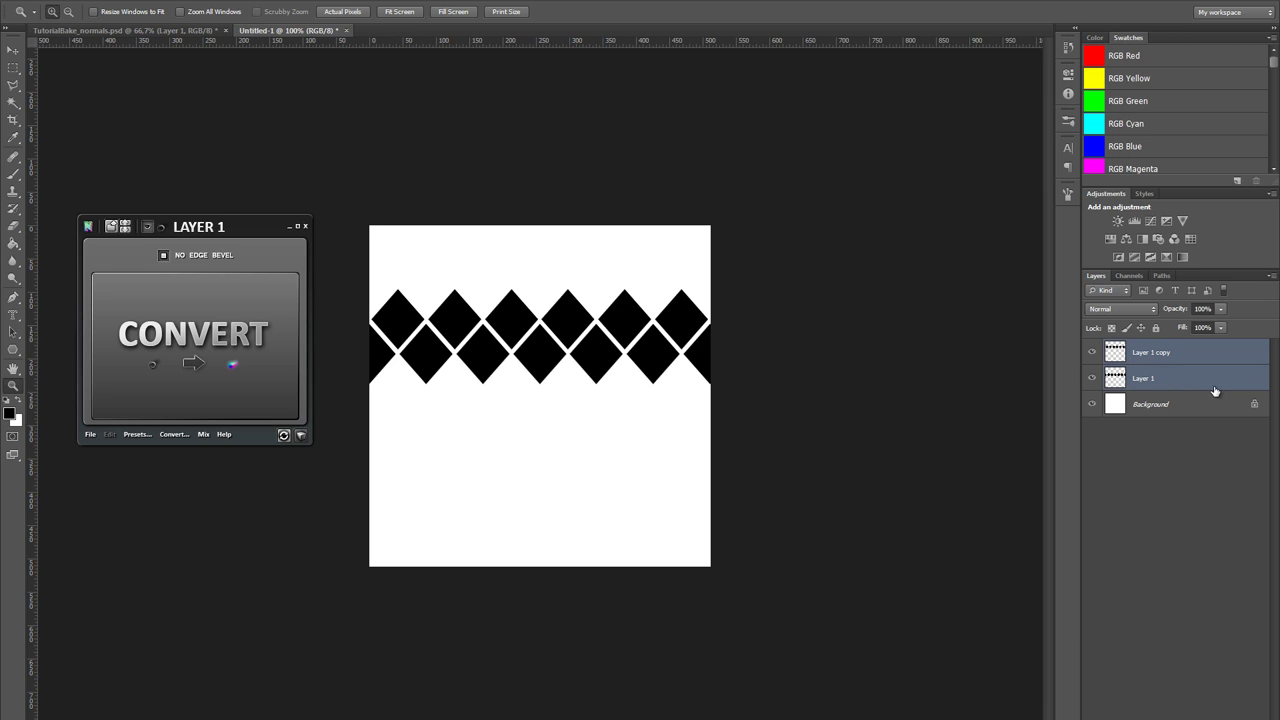
key("ctrl+e")
left_click_drag(1170, 358, 1218, 719)
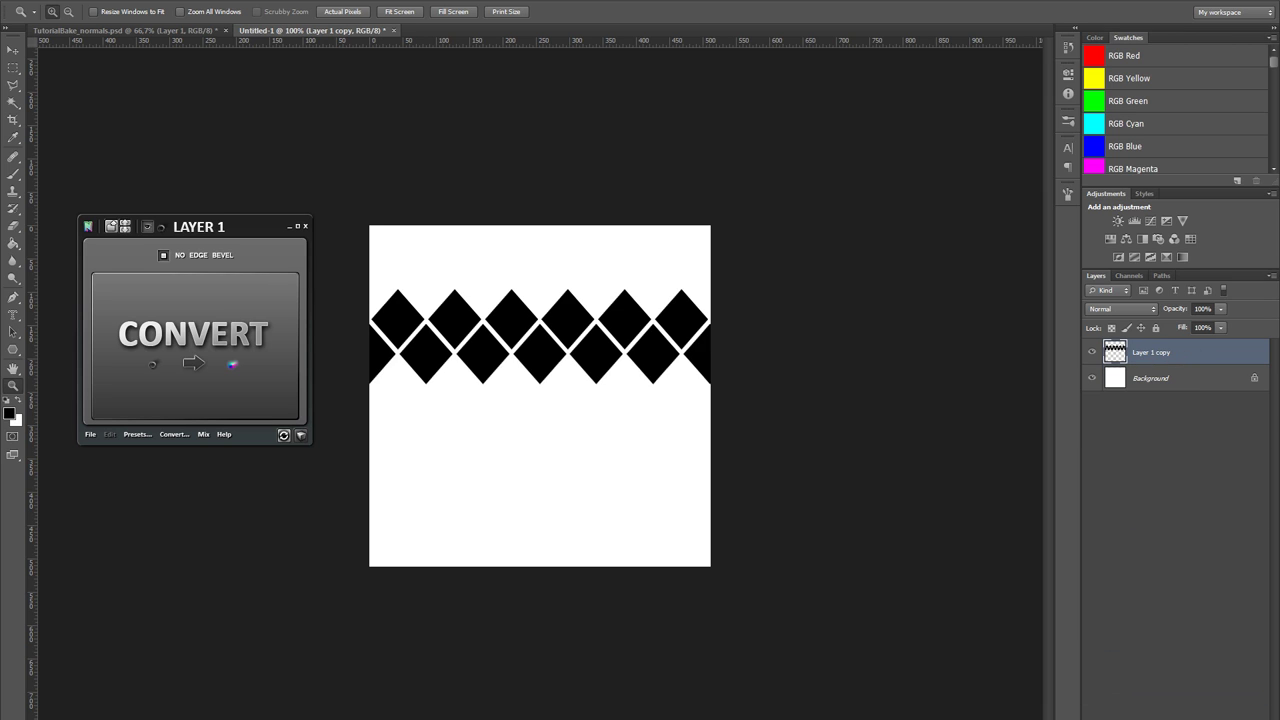
key("v")
left_click_drag(831, 401, 837, 457)
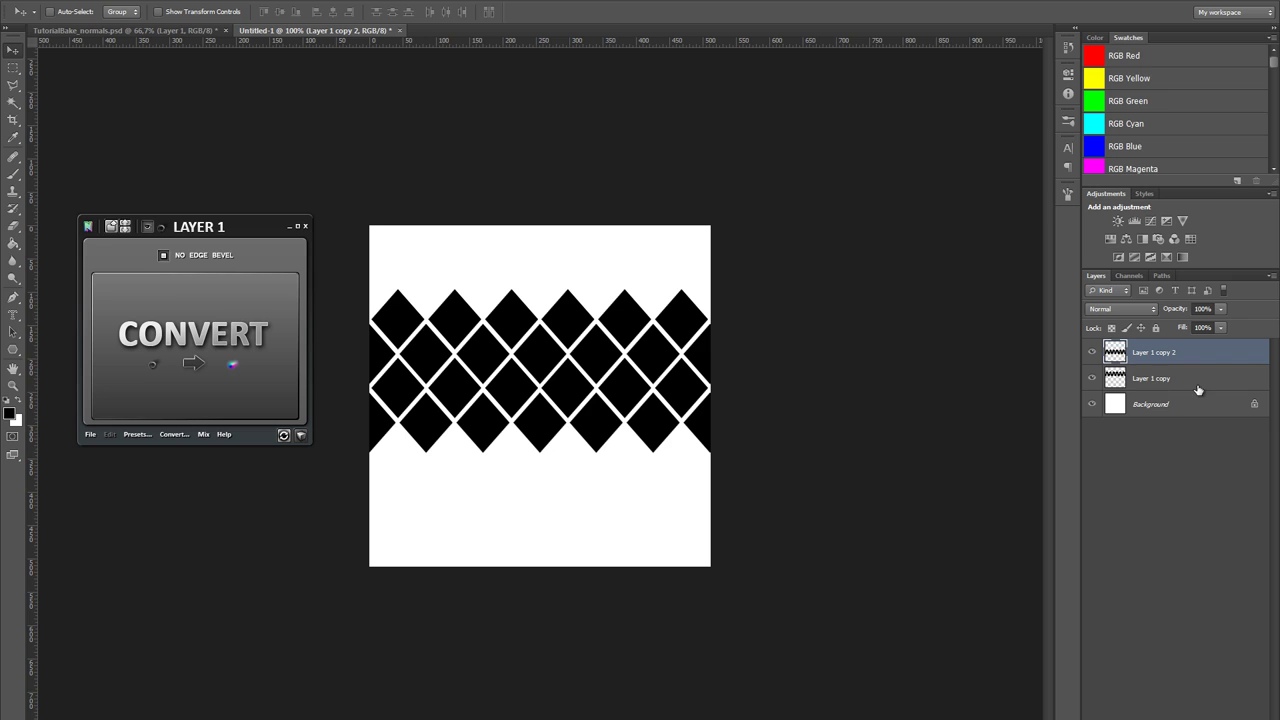
- Merge the four diamond rows, duplicate them, and move the copy down to fill the lower part of the canvas
key("ctrl+e")
key("ctrl+j")
left_click_drag(838, 280, 850, 487)
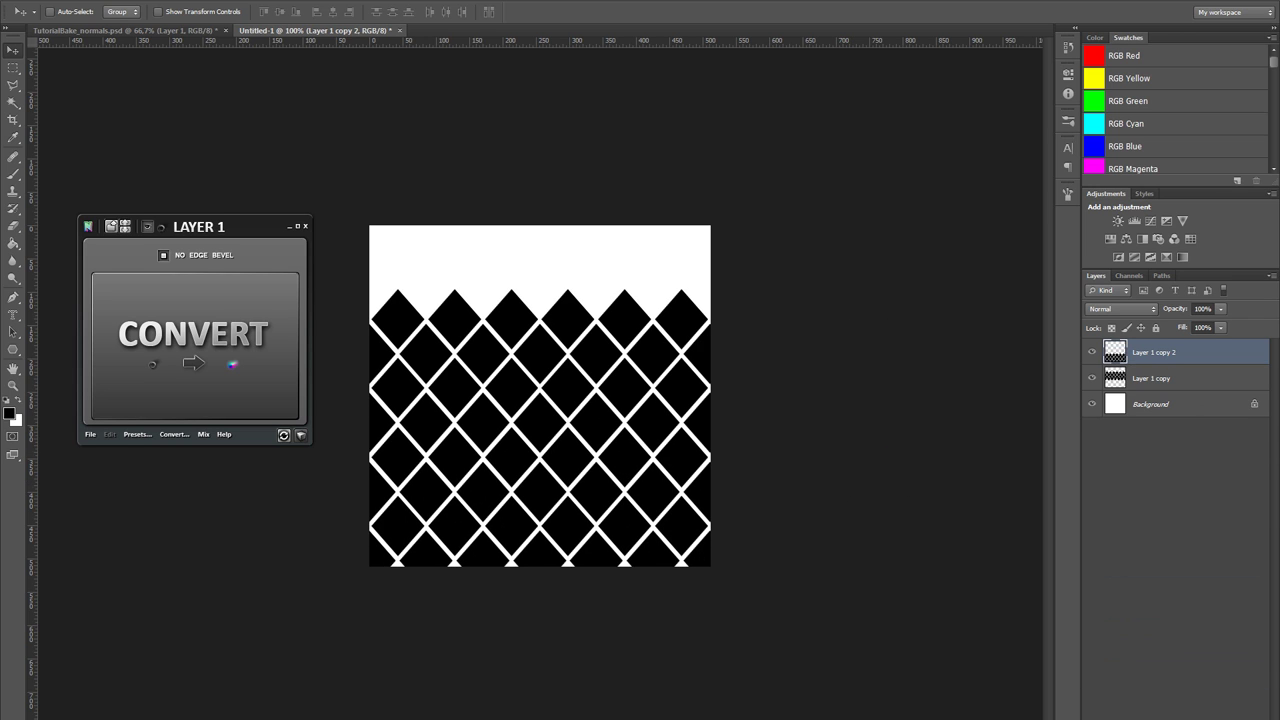
- Merge the diamond layers, duplicate the result, move the copy up to cover the canvas's upper part, and merge again
key("ctrl+e")
key("ctrl+j")
left_click_drag(800, 390, 780, 234)
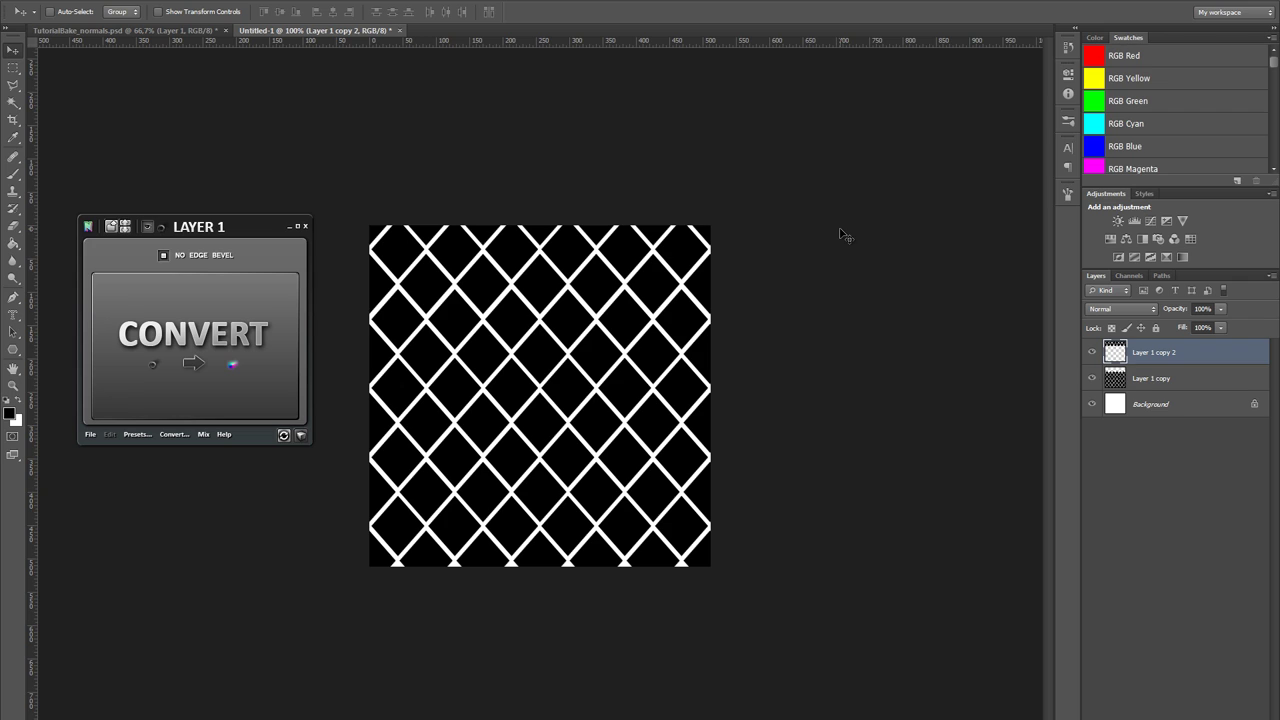
key("ctrl+e")
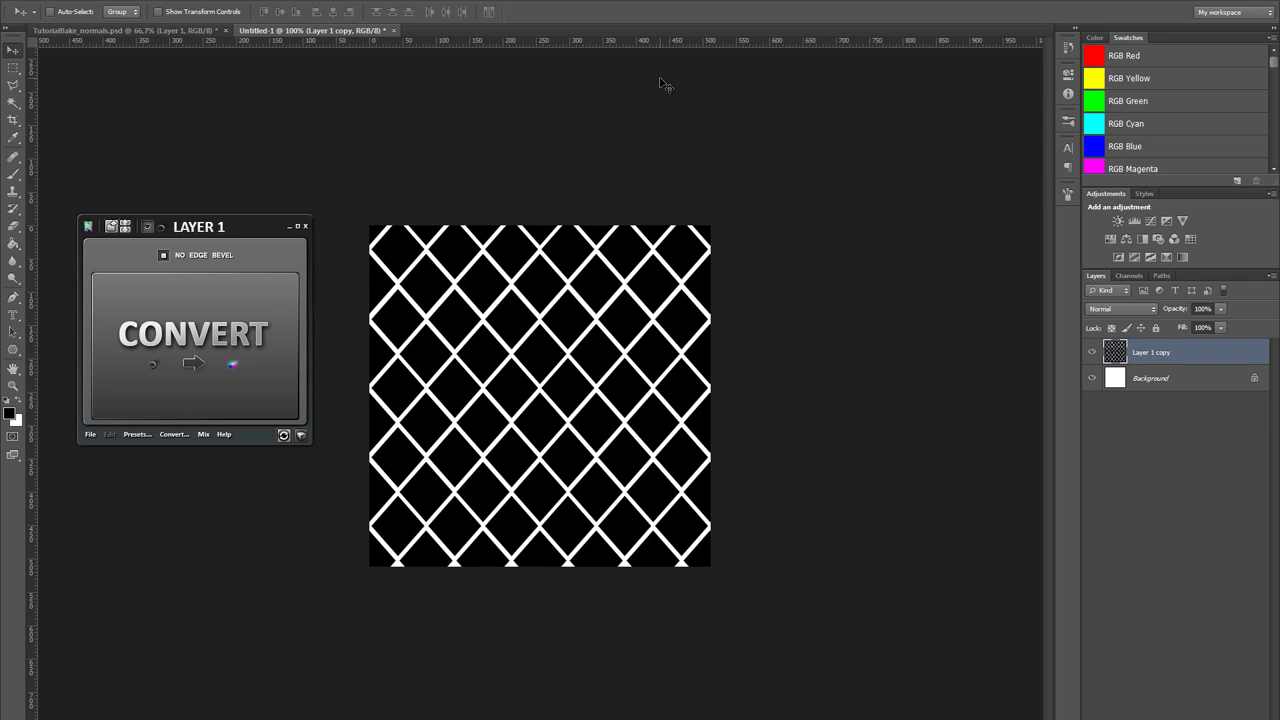
- Try to stamp the pattern onto a canvas-sized layer in place of the original and preview its tiling with a wrap-around Offset
key("ctrl+shift+alt+e")
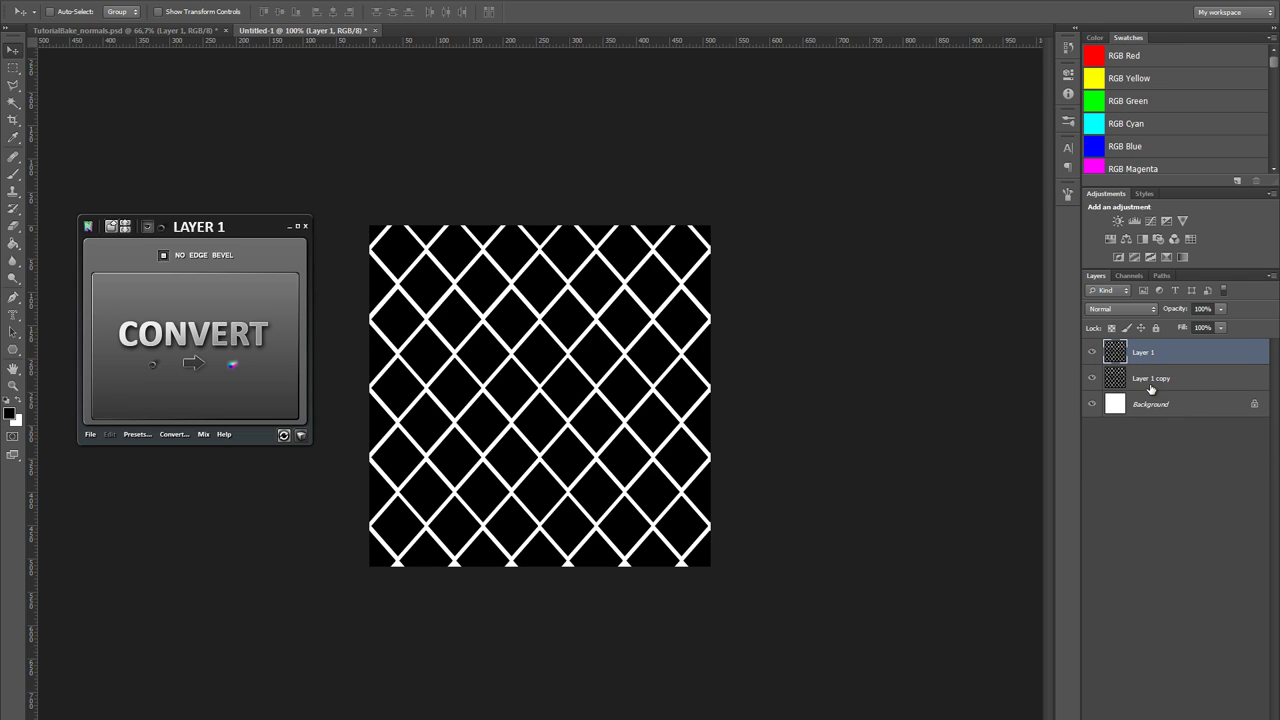
left_click_drag(1165, 380, 1238, 709)
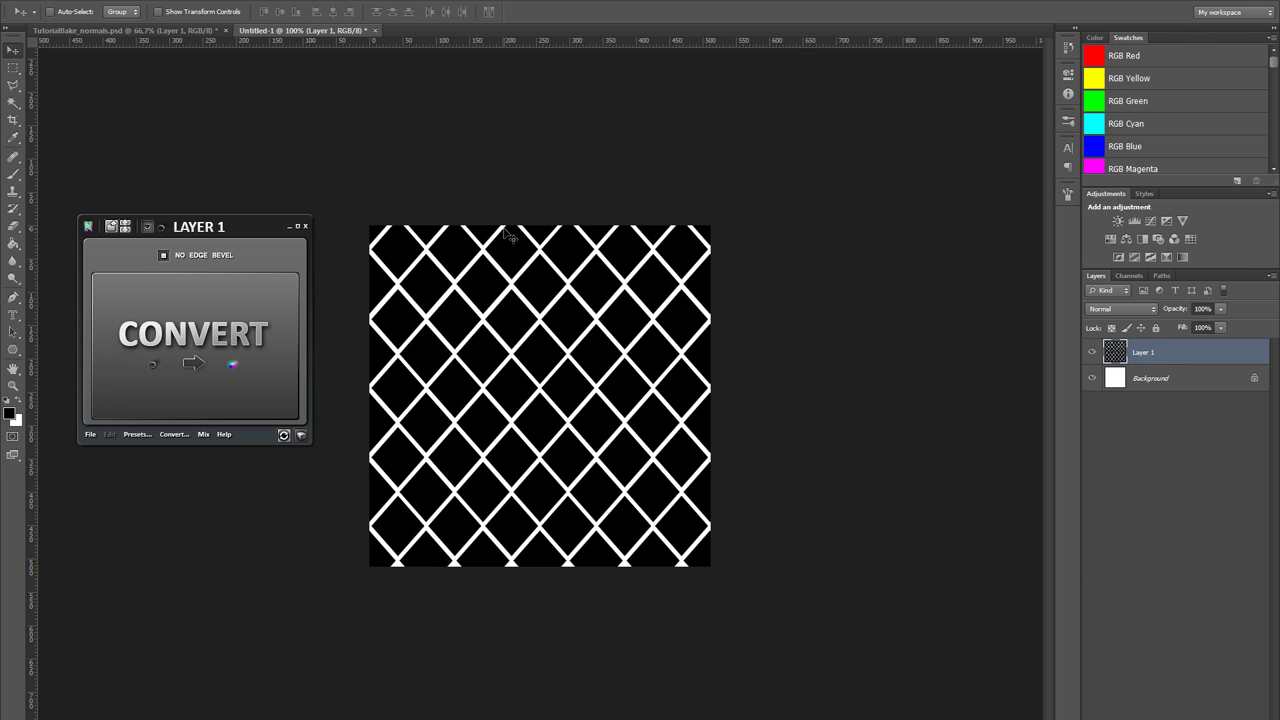
left_click(205, 0)
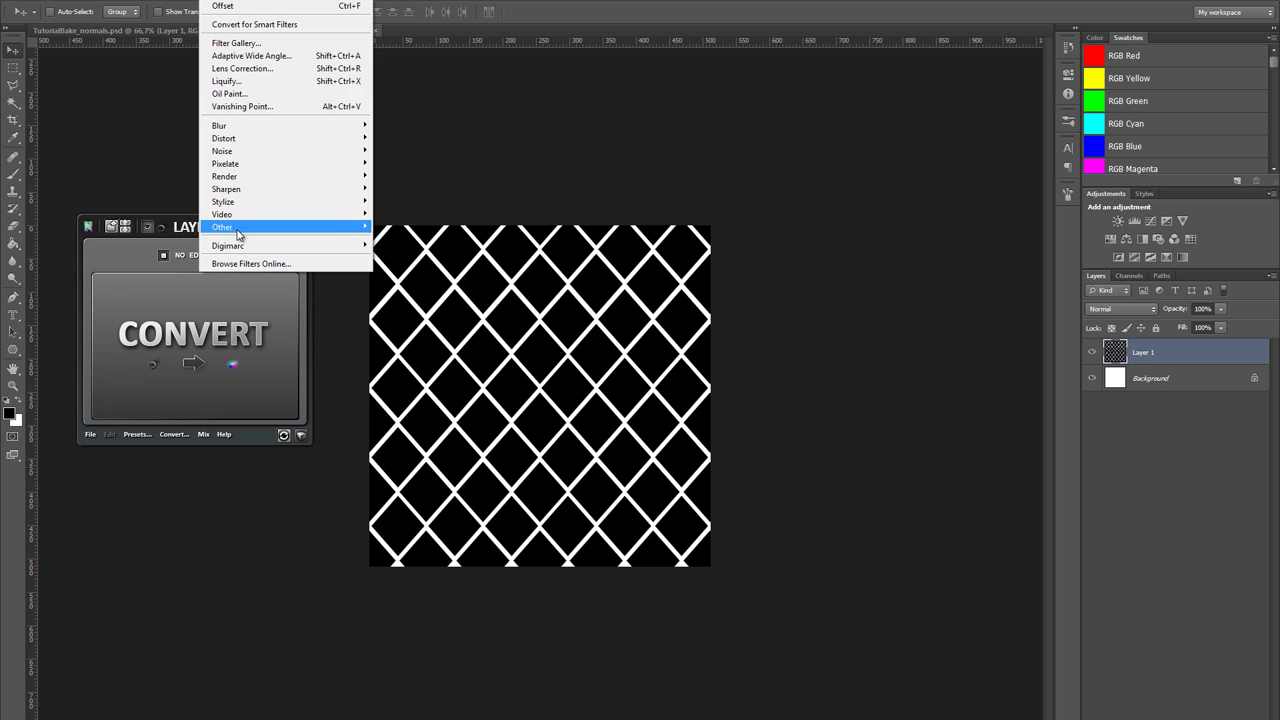
mouse_move(240, 228)
left_click(174, 282)
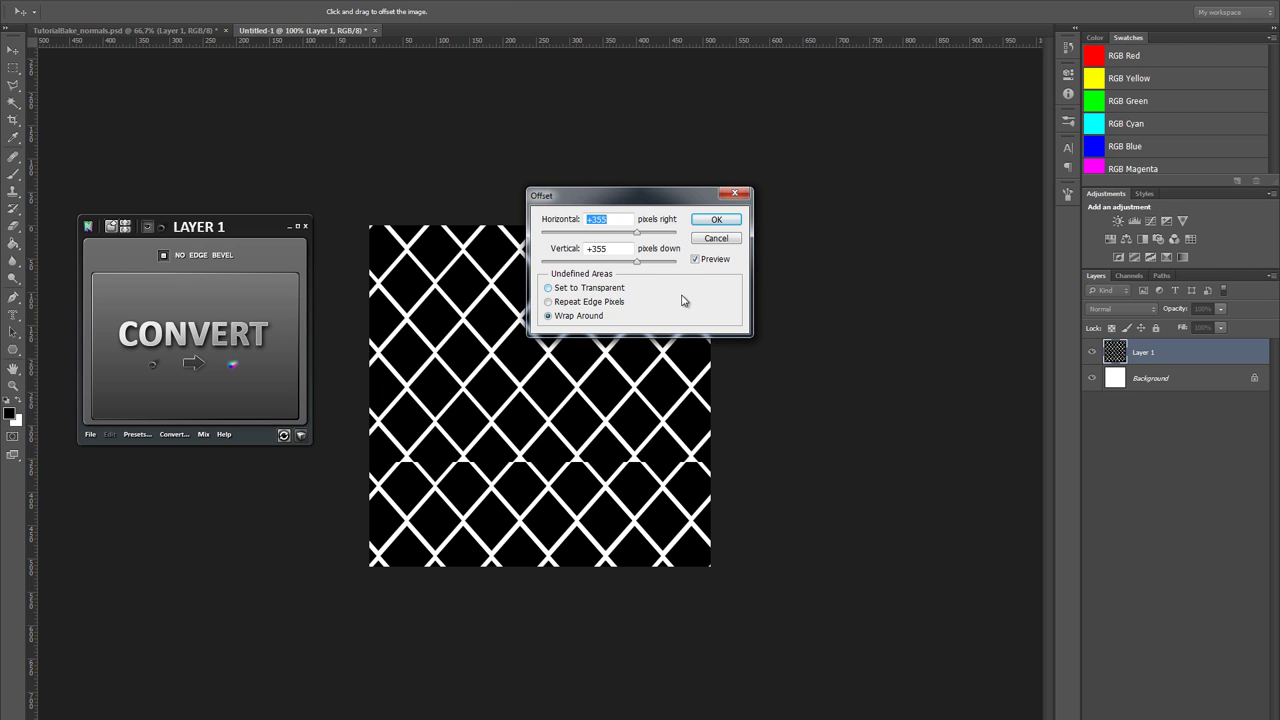
left_click(724, 240)
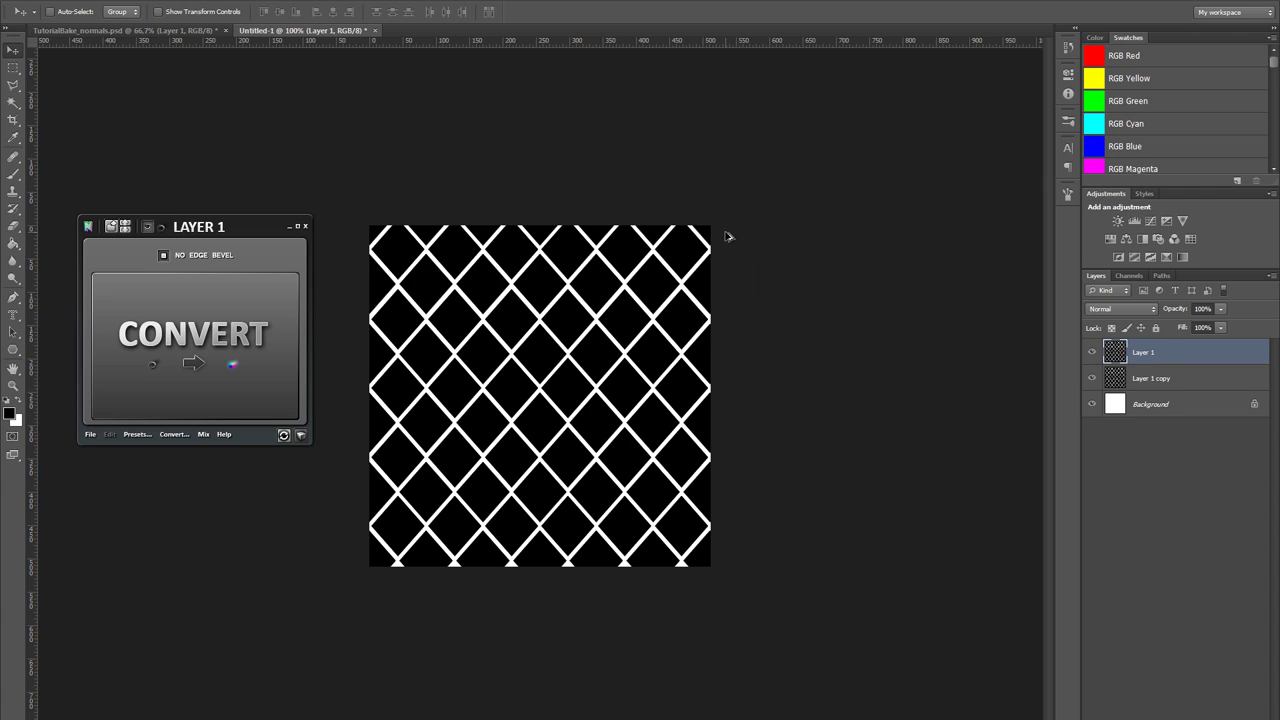
key("ctrl+alt+z")
- Move the merged diamond pattern slightly down so a row of line crossings meets the canvas's top edge
key("ctrl+t")
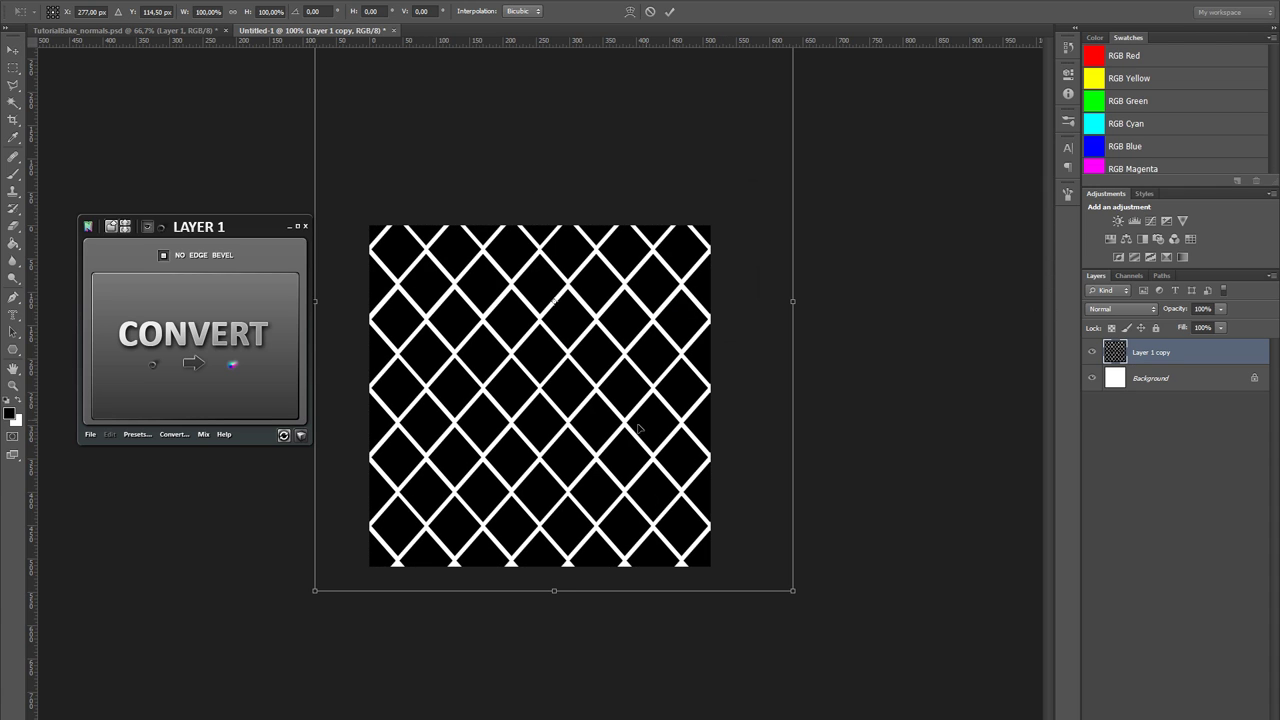
key("Return")
key("z")
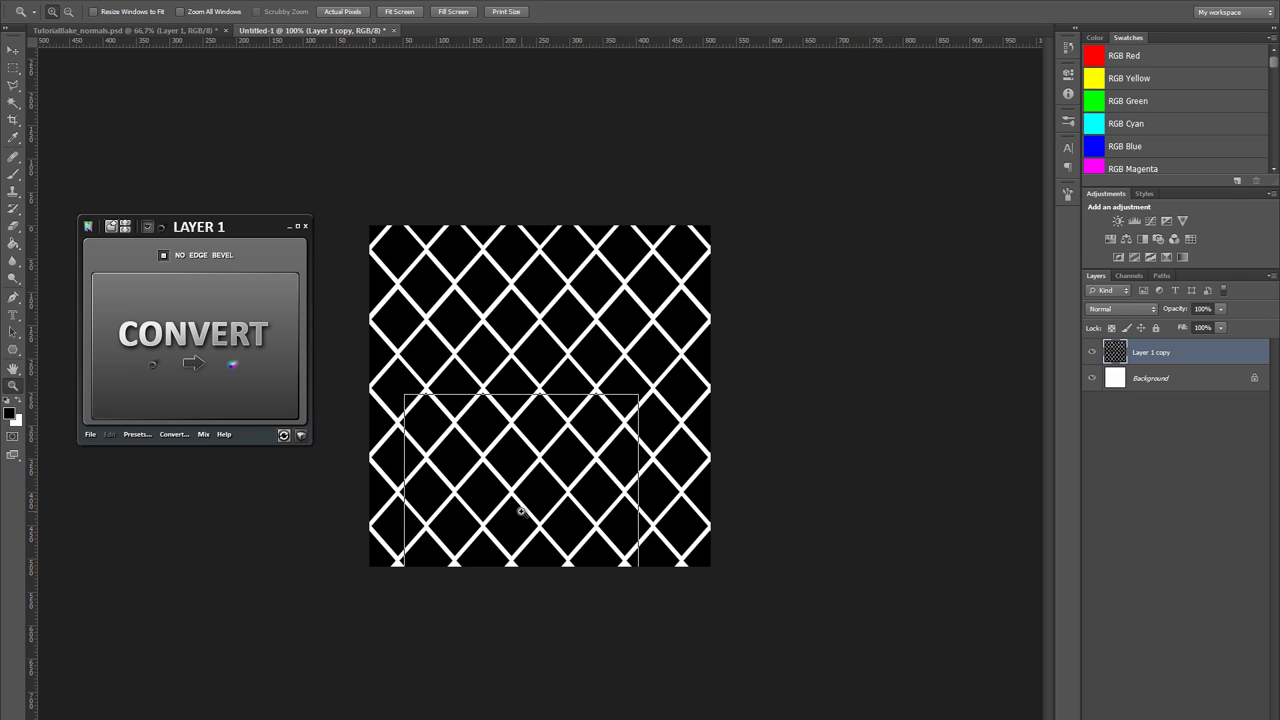
left_click(545, 490)
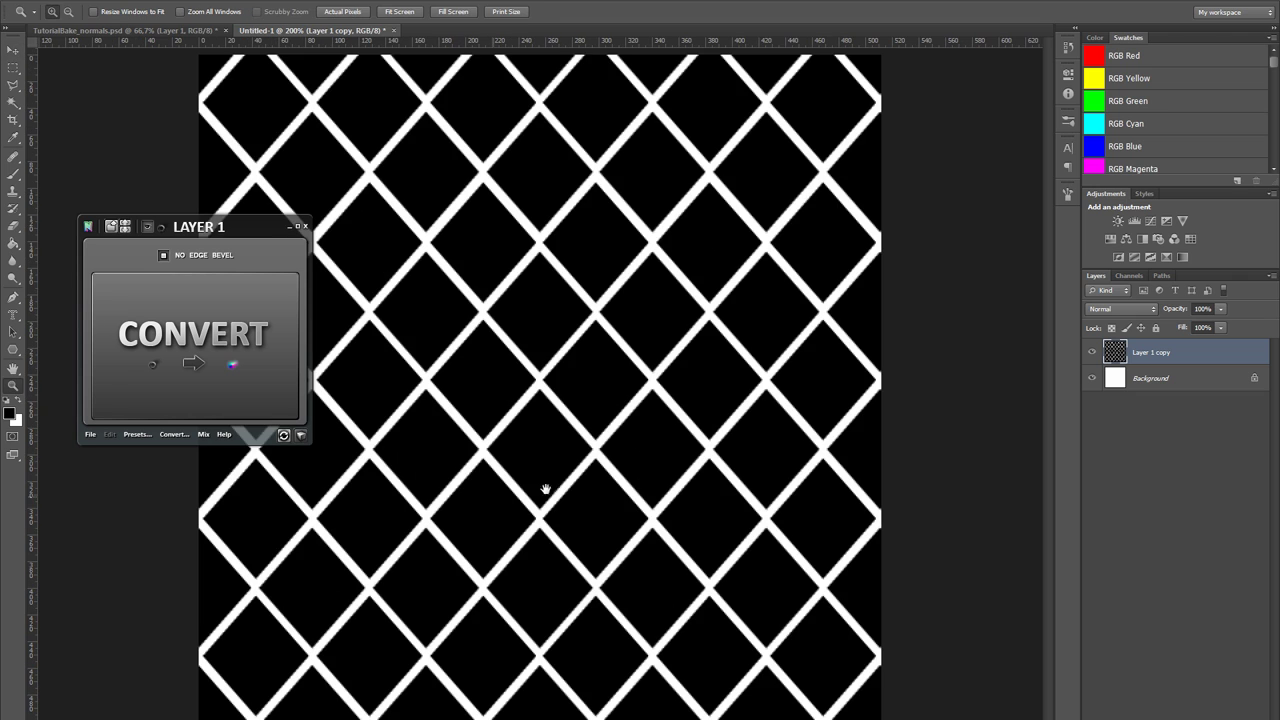
left_click(552, 207)
left_click_drag(500, 209, 529, 449)
key("v")
left_click_drag(591, 375, 595, 409)
left_click_drag(622, 532, 676, 356)
- Scale the pattern's height down slightly from its lower and upper ends so the line crossings align with both horizontal canvas edges
key("alt")
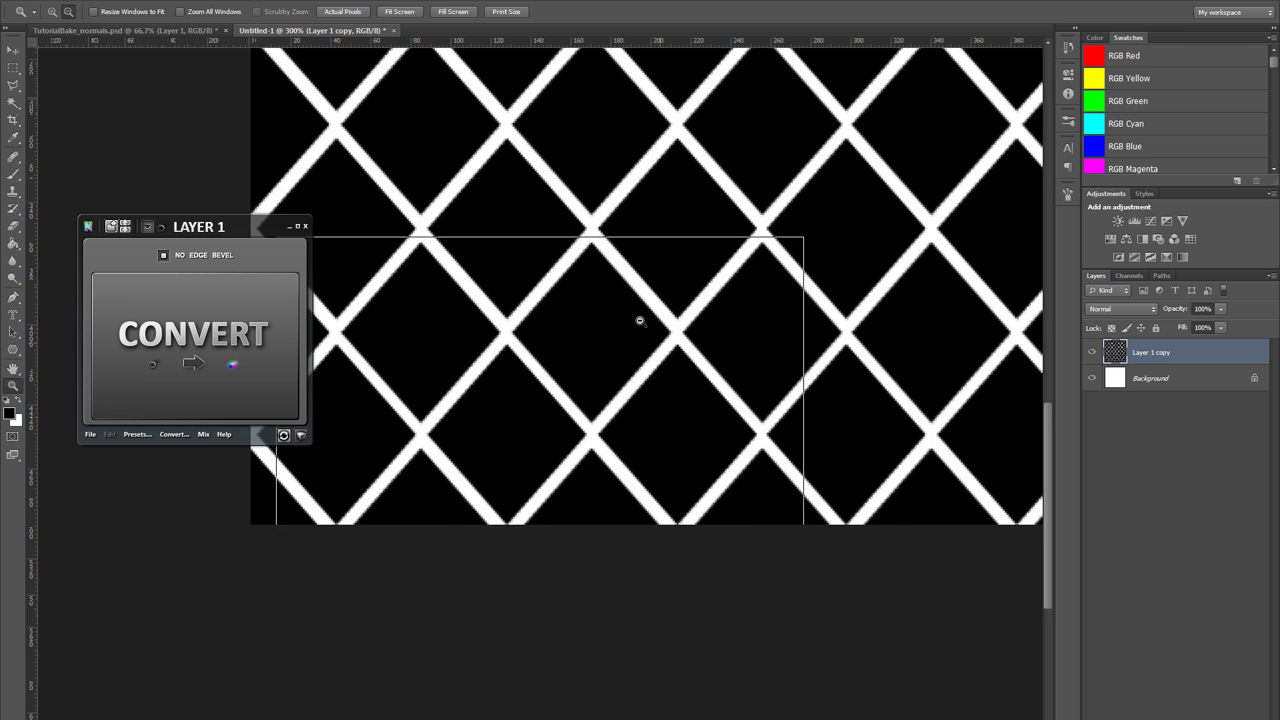
left_click(640, 320, "alt")
left_click(532, 462, "alt")
left_click(573, 585)
left_click(597, 334)
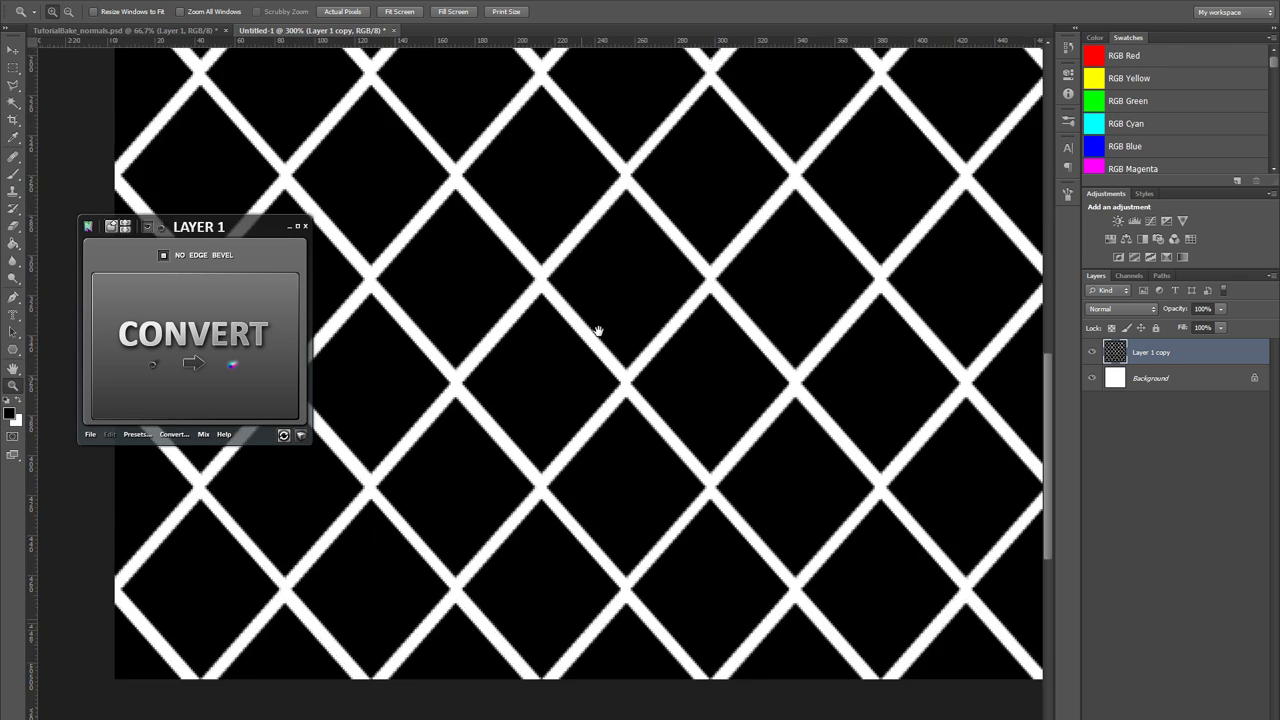
key("ctrl+t")
mouse_move(735, 599)
left_mouse_down()
mouse_move(740, 573)
mouse_move(736, 584)
left_mouse_up()
left_click_drag(736, 530, 729, 690)
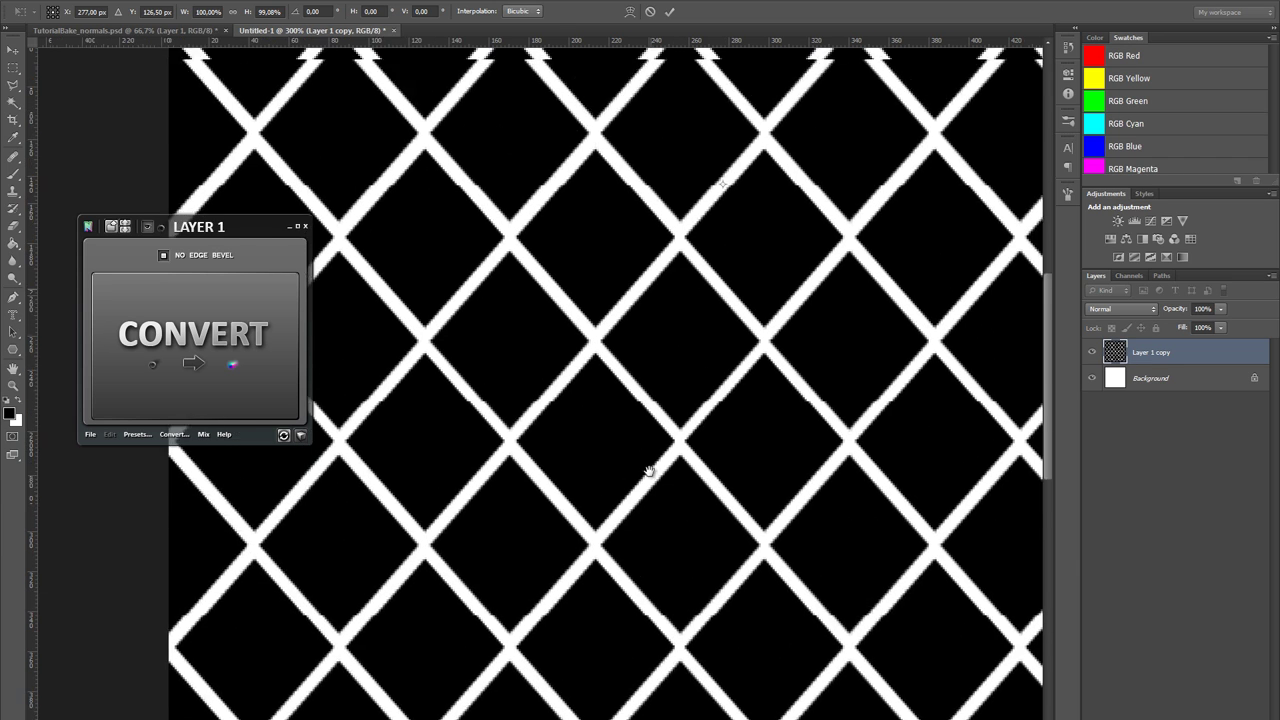
left_click_drag(587, 272, 761, 314)
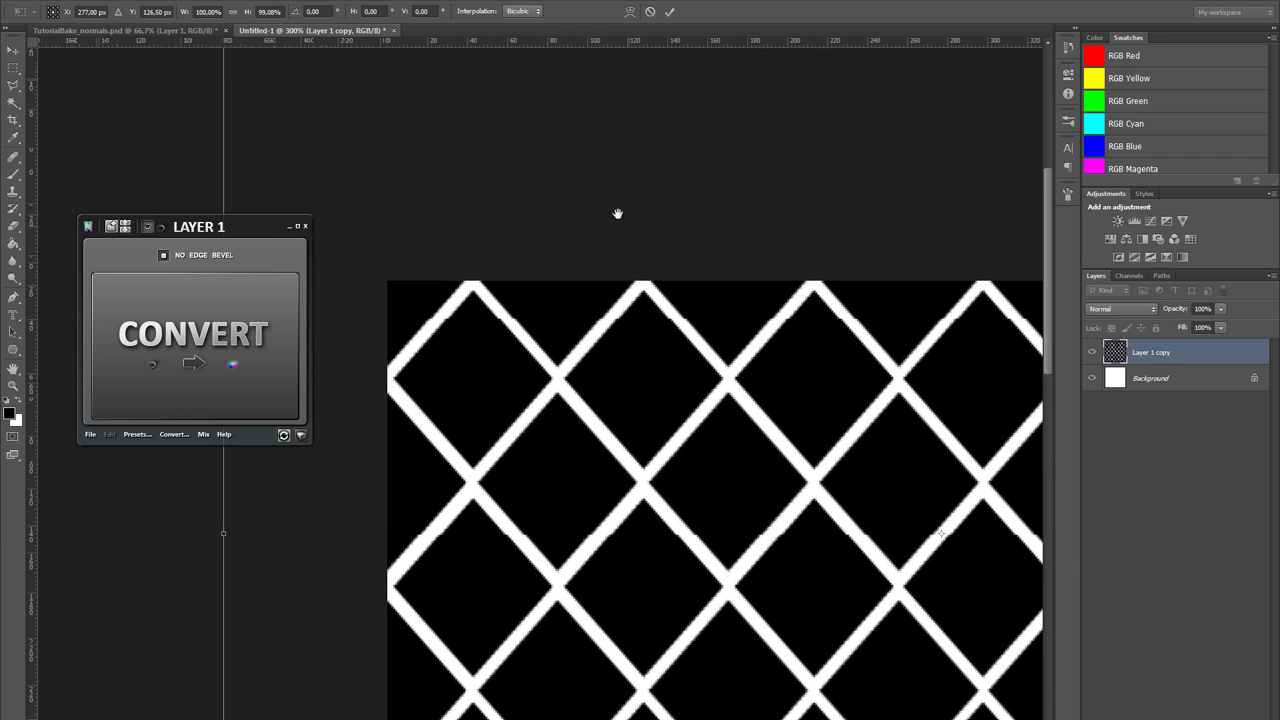
left_click_drag(617, 295, 582, 691)
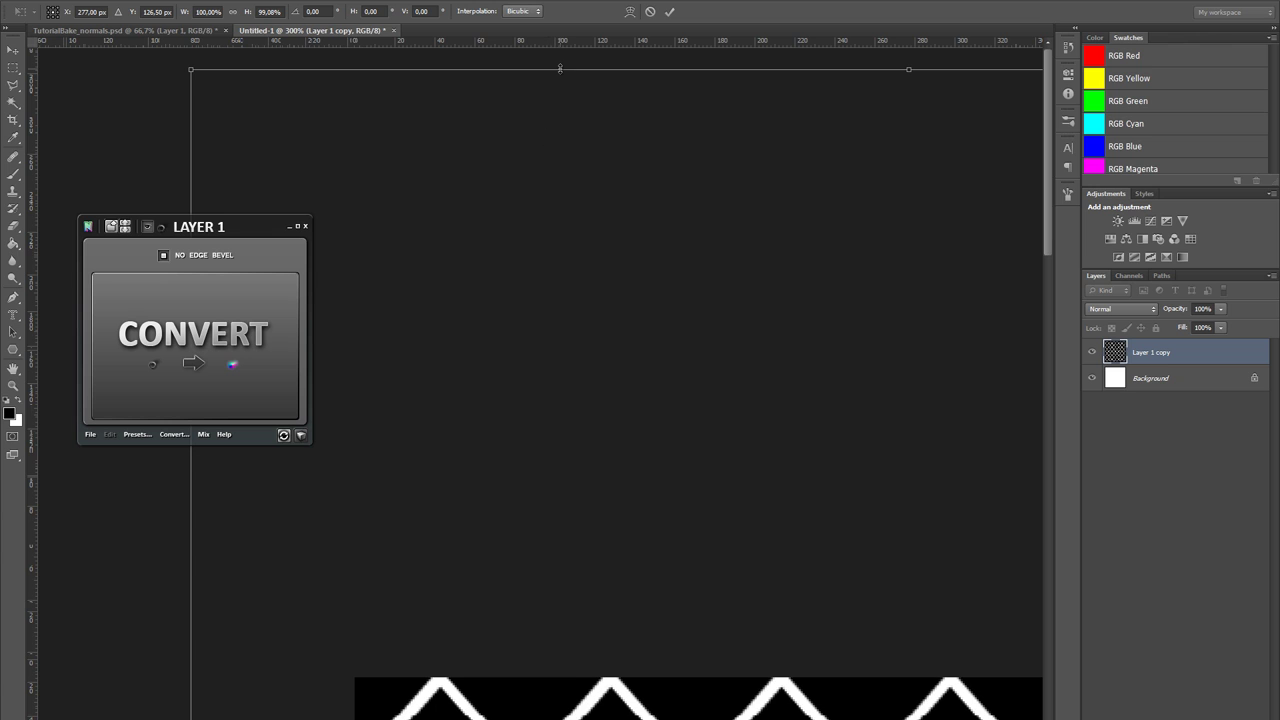
left_click_drag(560, 69, 562, 79)
left_click_drag(576, 717, 588, 380)
key("Return")
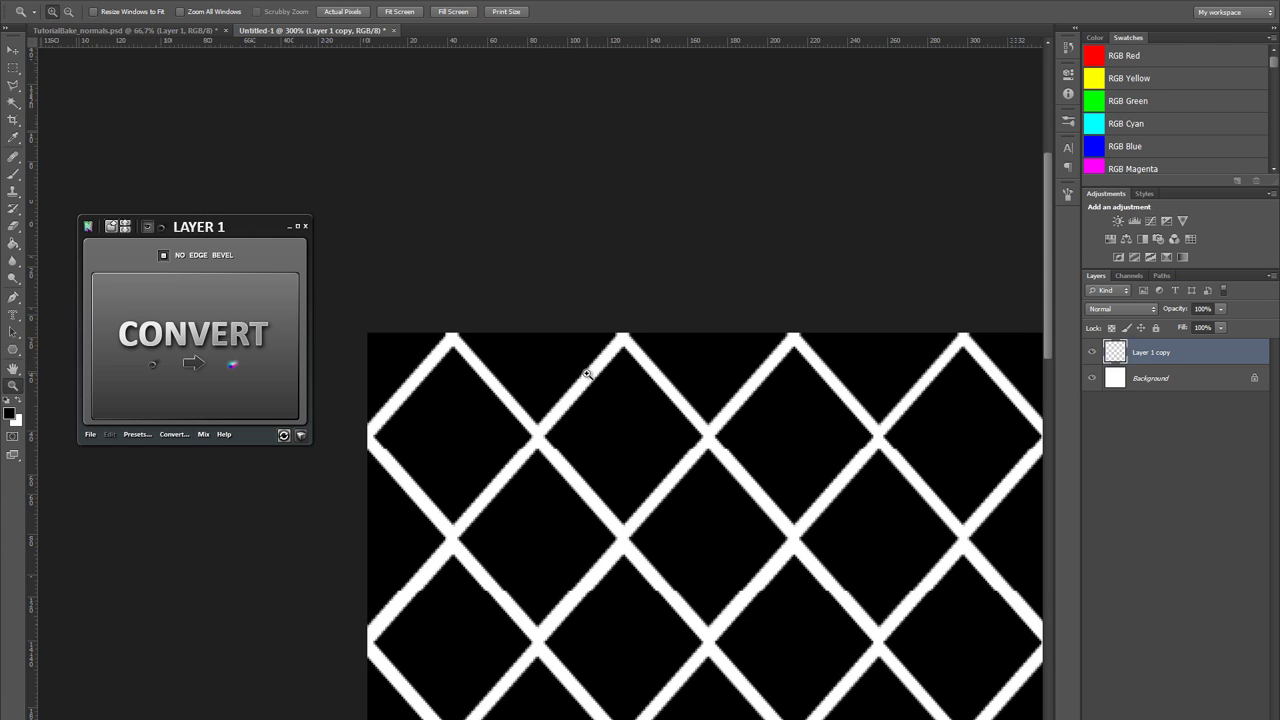
- Copy the canvas area of the pattern to a new layer and drop the oversized original layer
left_click(683, 374, "alt")
left_click(683, 375, "alt")
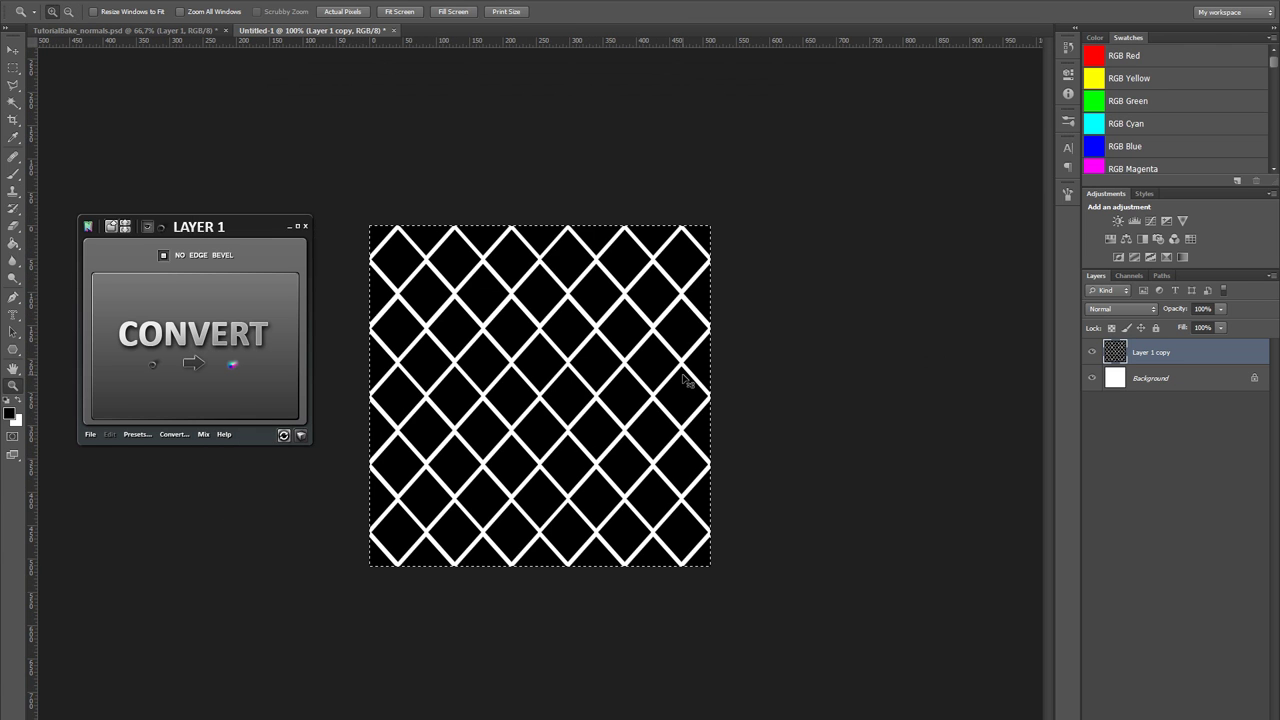
key("ctrl+j")
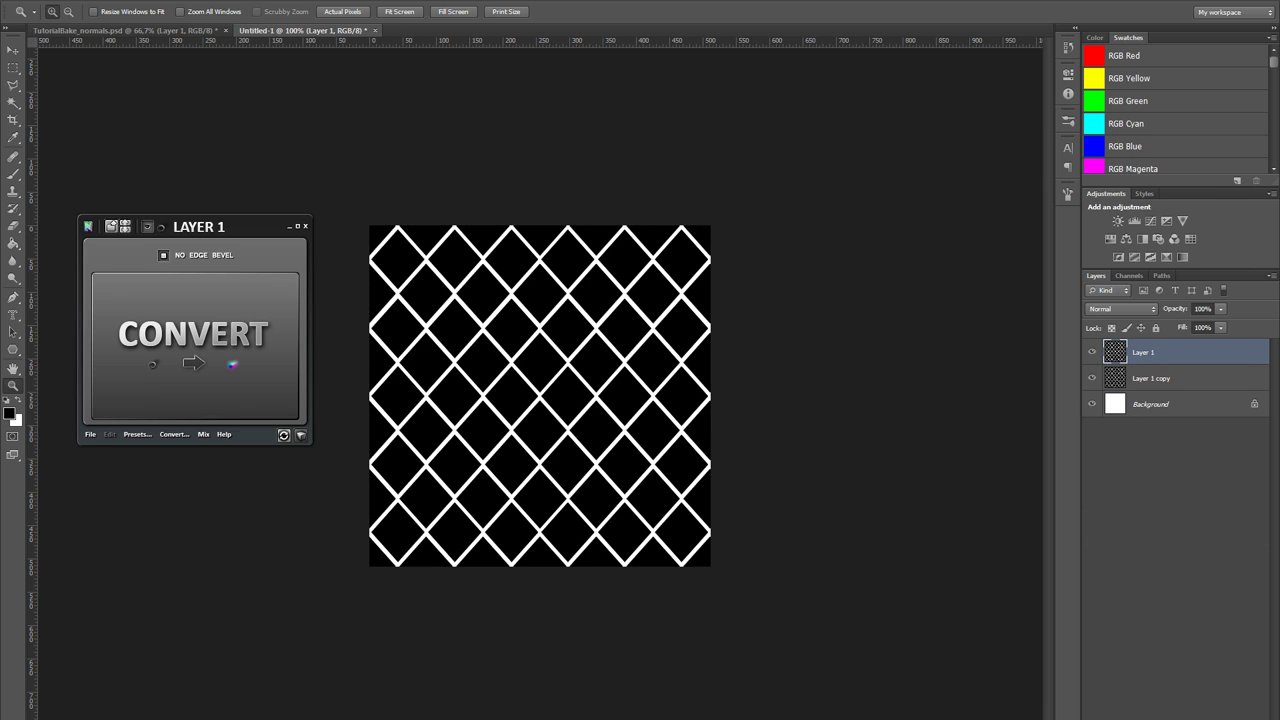
key("ctrl+e")
- Check the pattern's seams in a wrap-around Offset preview at -161 pixels horizontally and +161 pixels vertically, without applying it
left_click(237, 1)
mouse_move(212, 1)
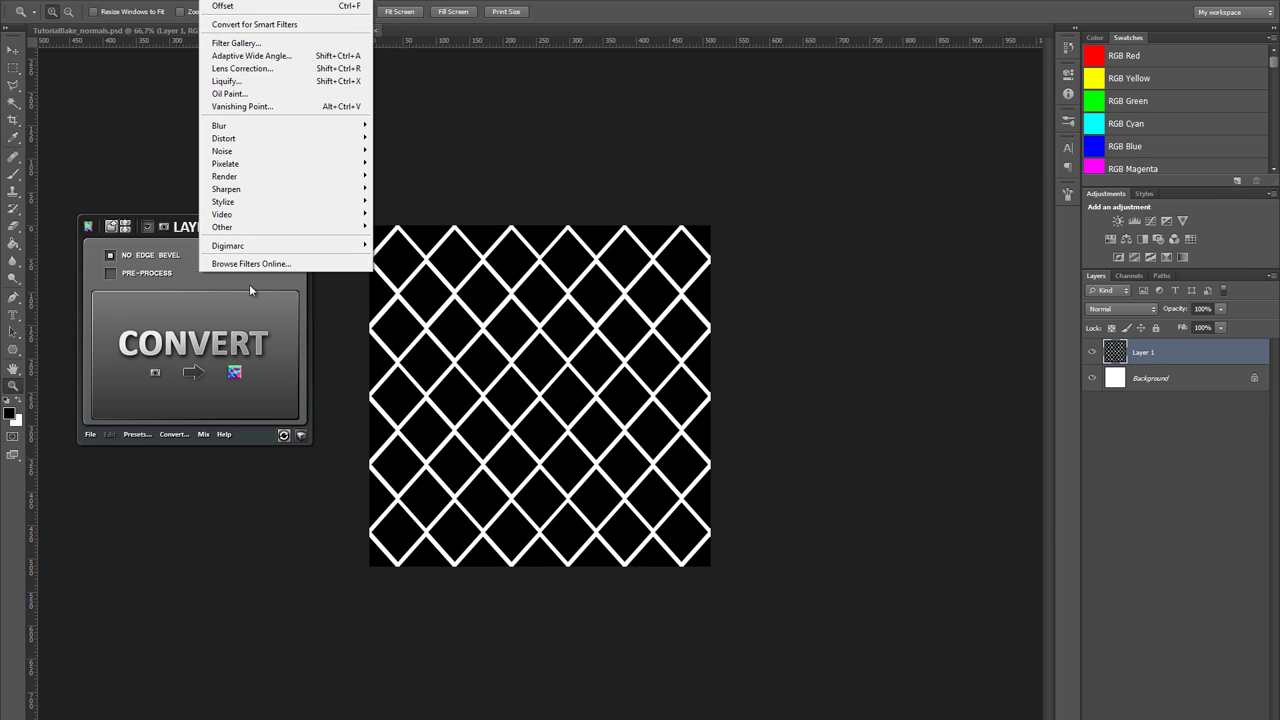
mouse_move(262, 229)
left_click(162, 278)
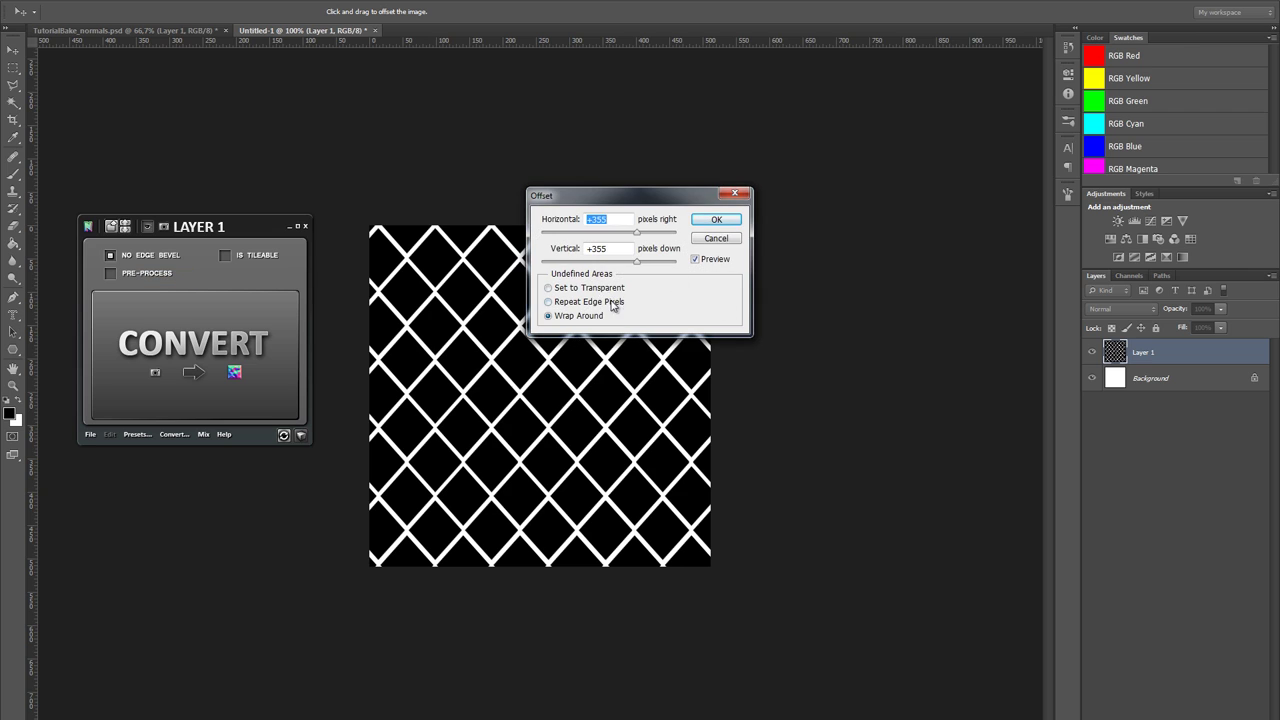
left_click(622, 262)
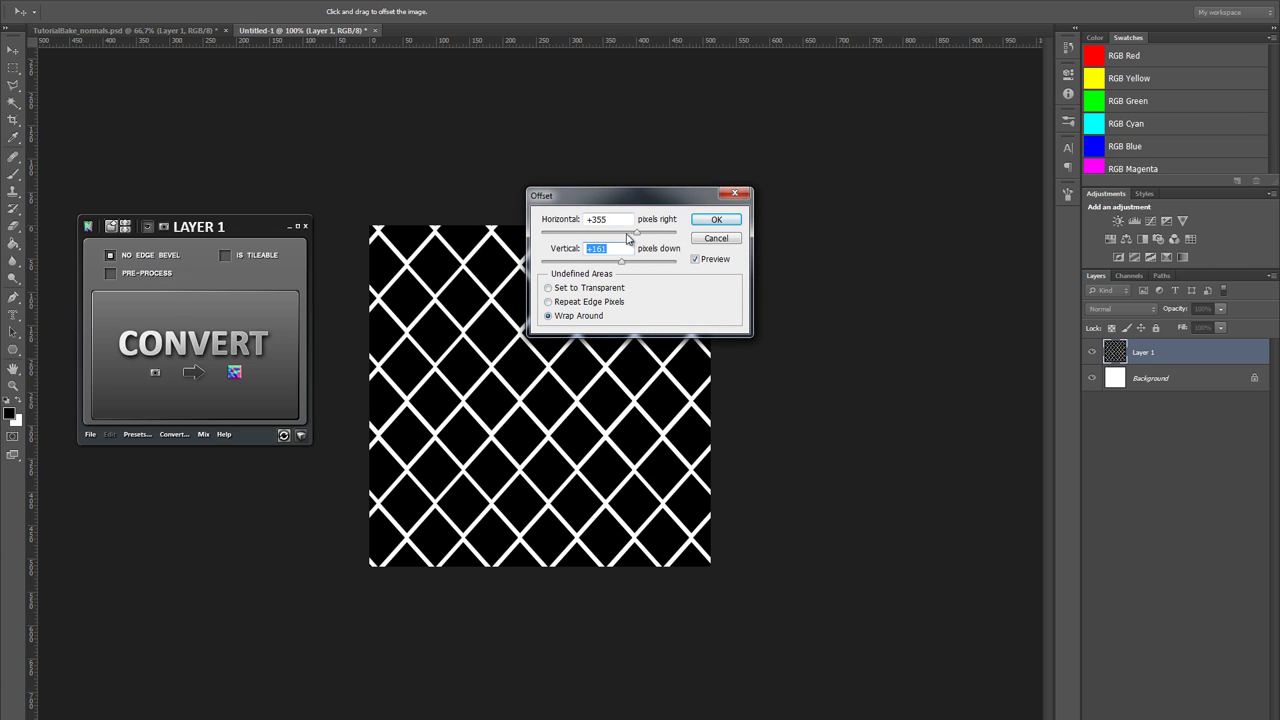
left_click_drag(628, 236, 596, 234)
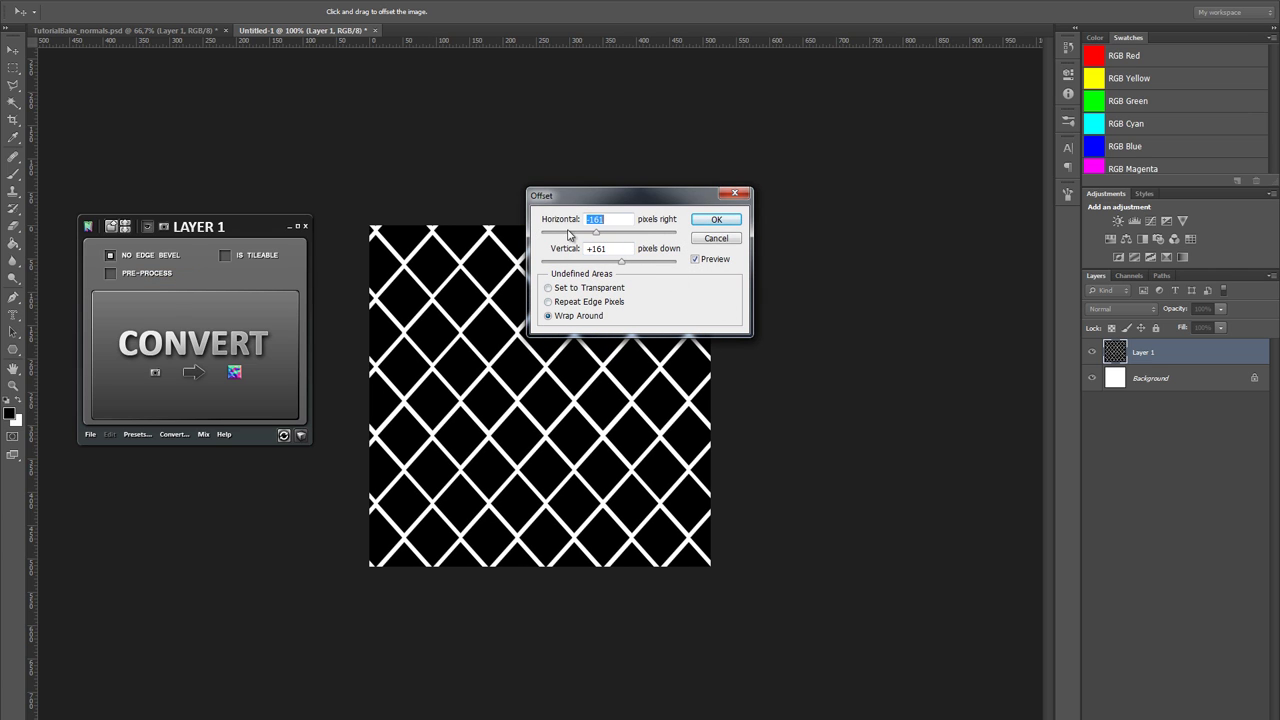
left_click(719, 238)
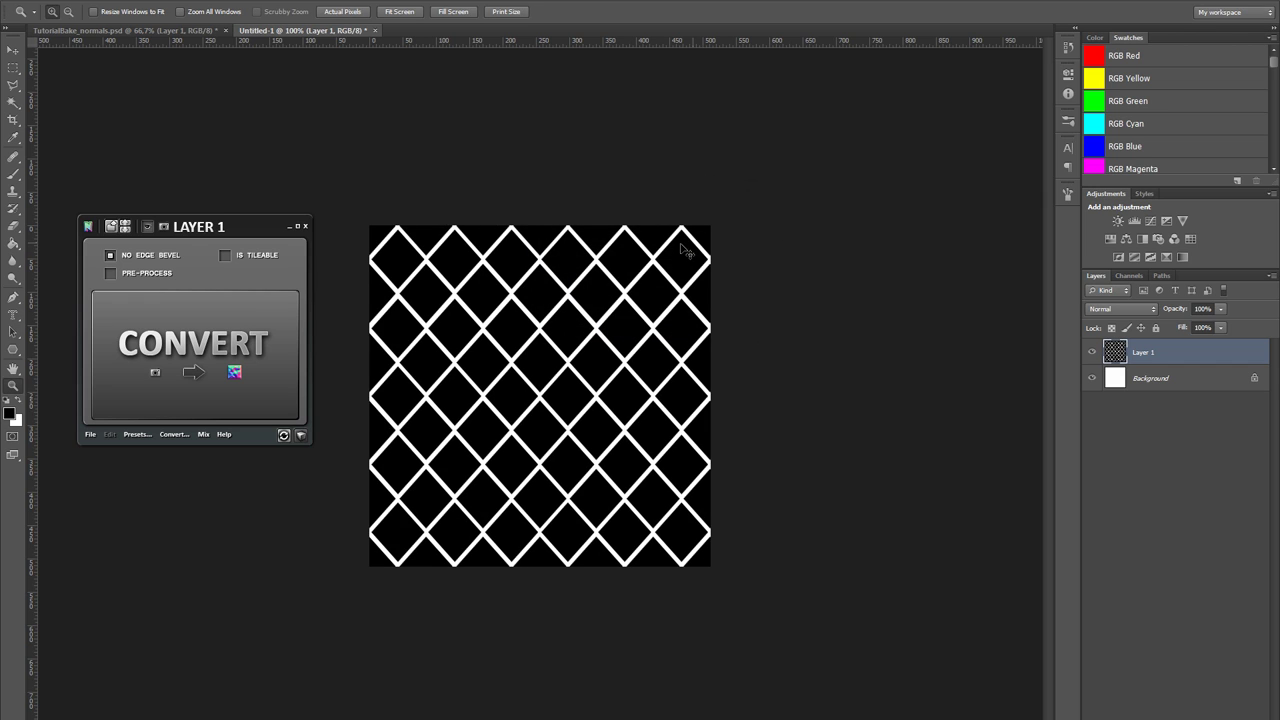
- Define the entire canvas as a new pattern with the suggested name Pattern 1
key("ctrl+a")
left_click(60, 0)
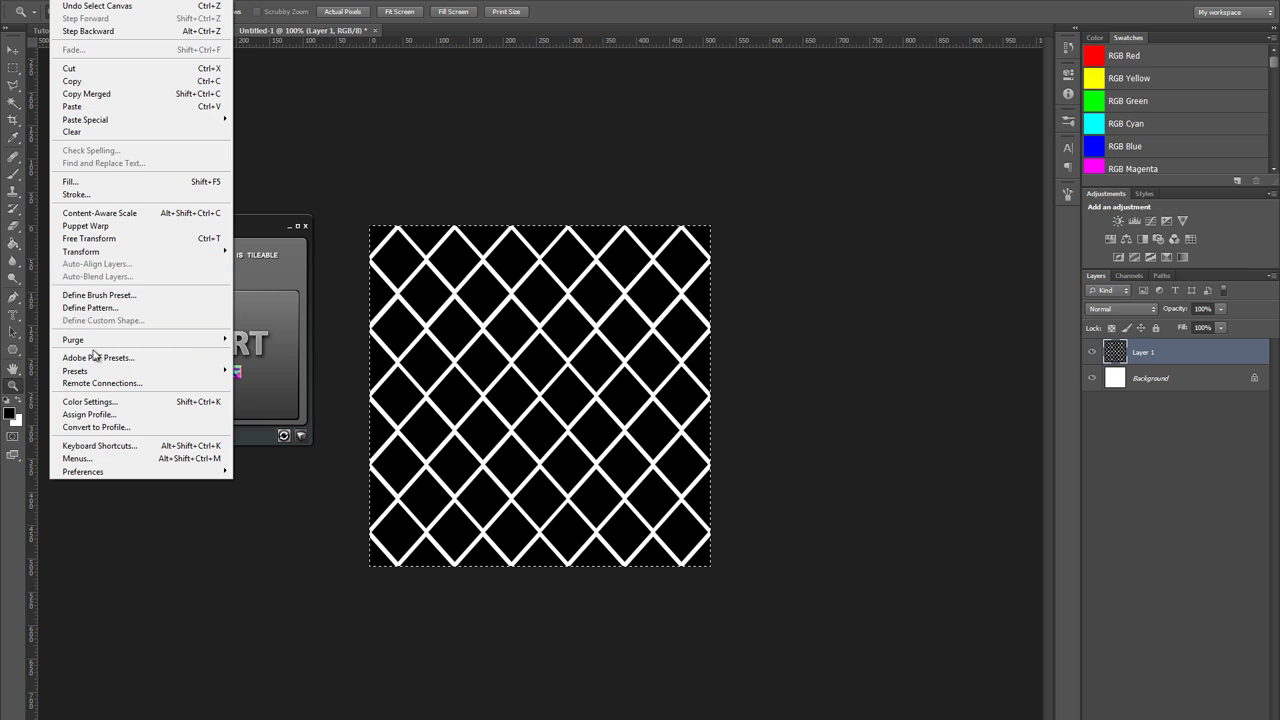
left_click(88, 308)
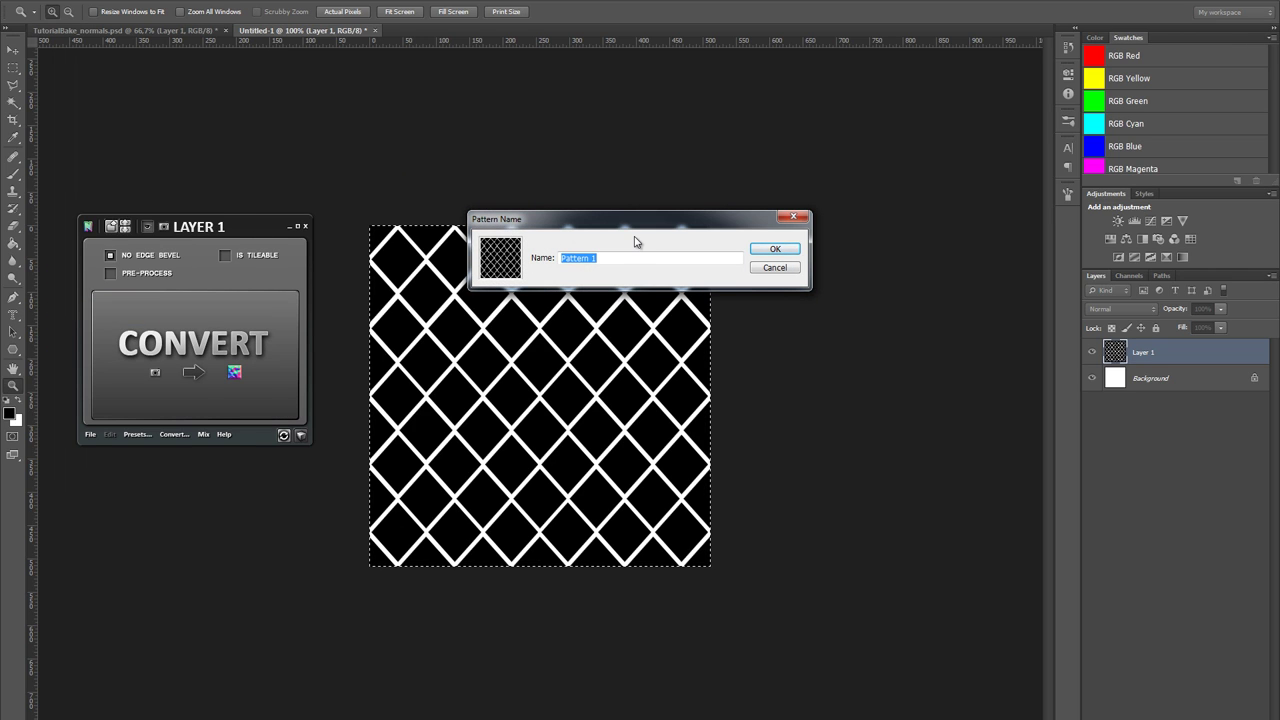
key("Return")
key("ctrl+d")
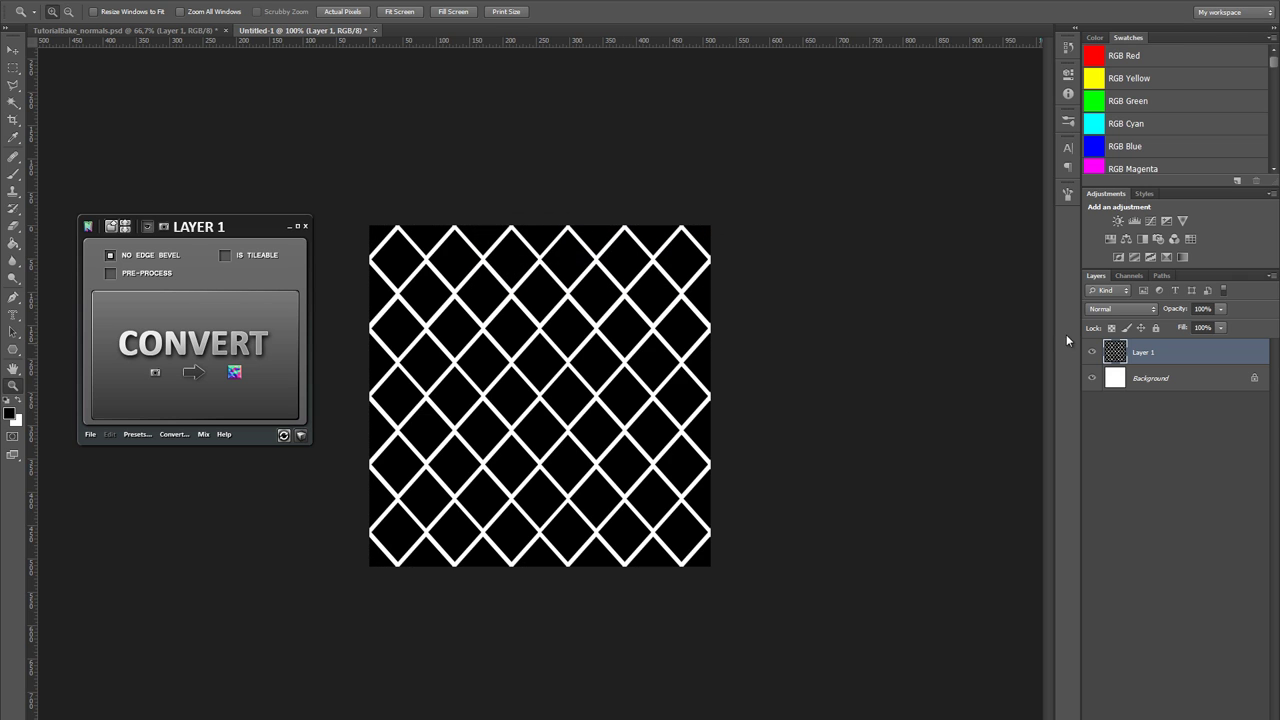
- Scale the diamond layer to 50% width, keeping its full height and its place on the canvas's left half
key("ctrl+t")
left_click_drag(711, 374, 533, 370)
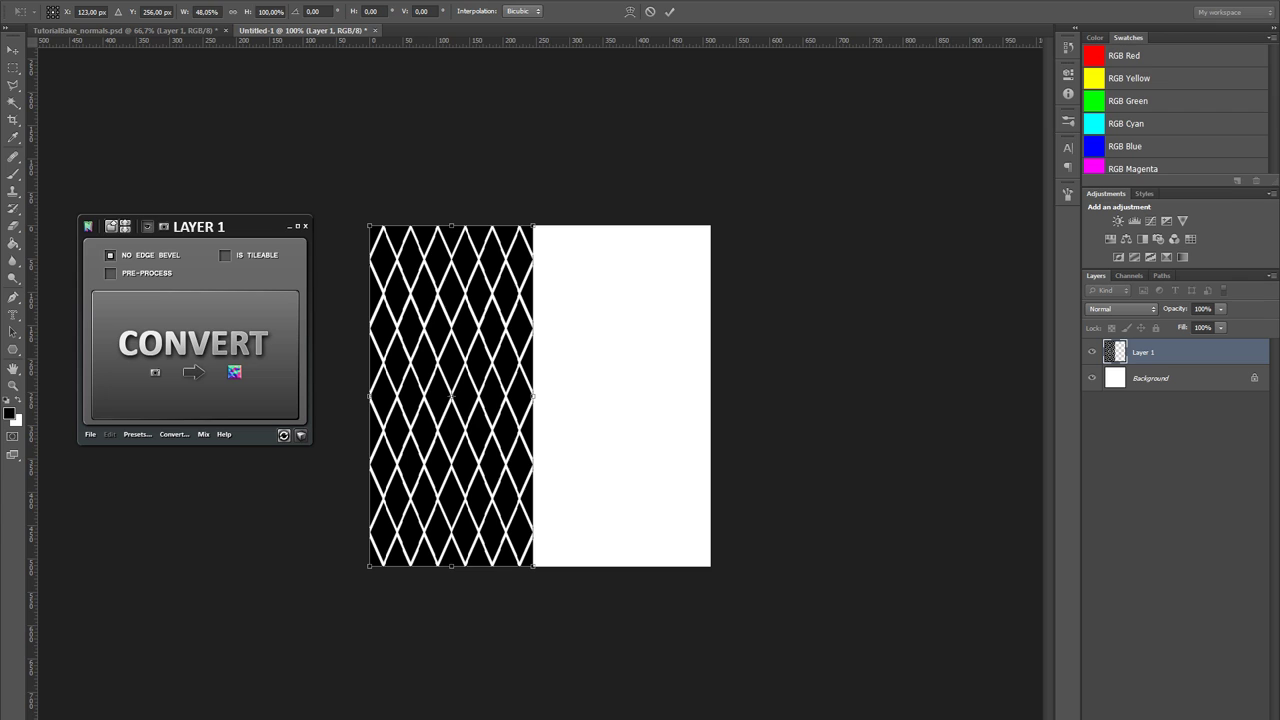
left_click(205, 11)
type("50")
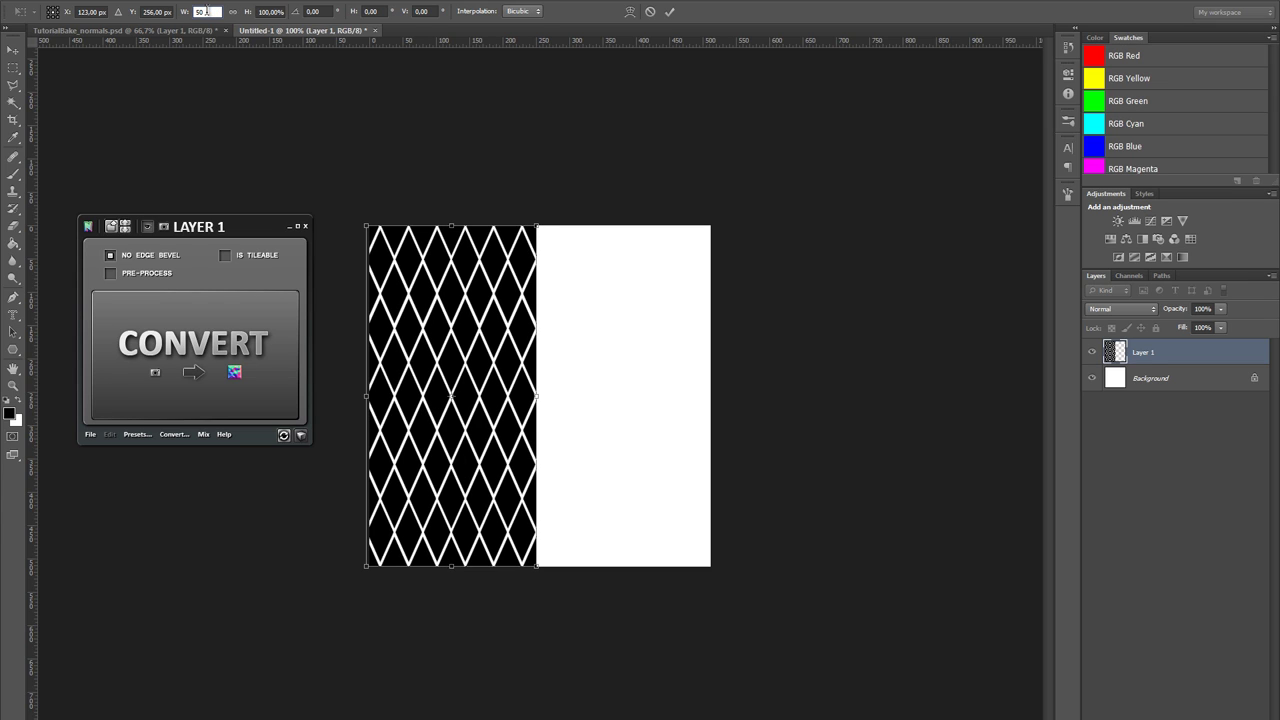
type("%")
key("Return")
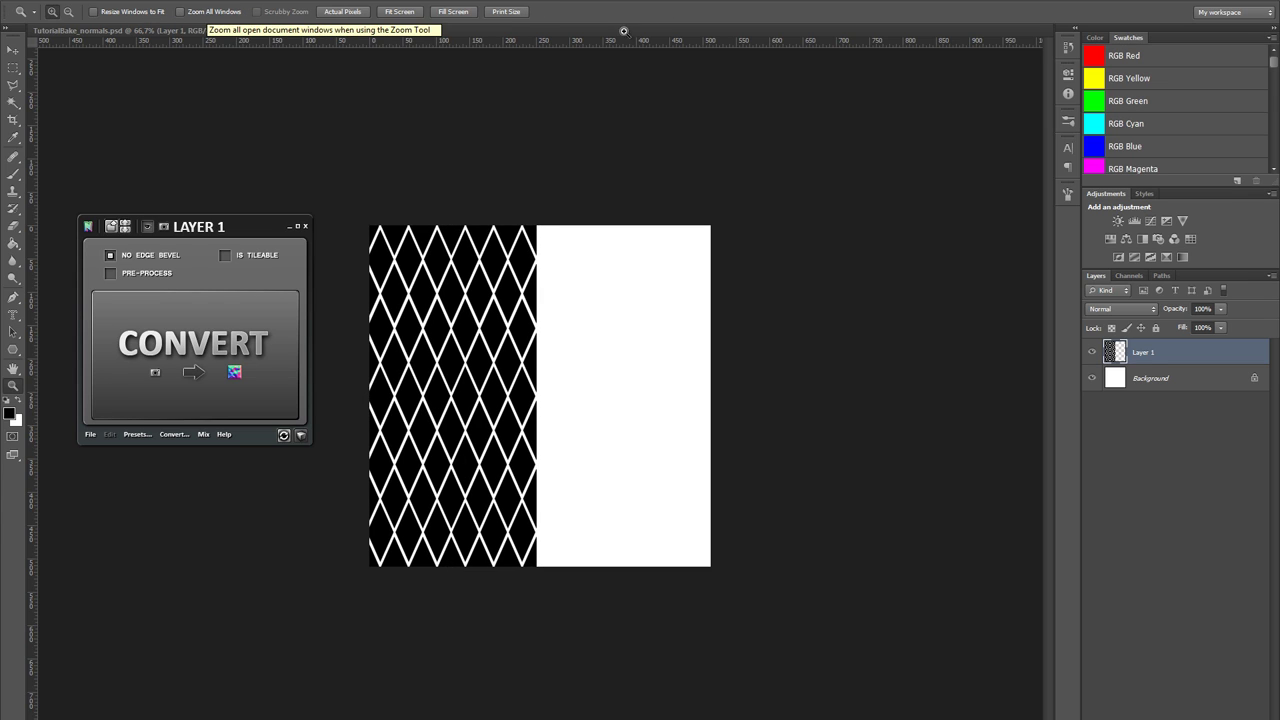
- Duplicate the narrowed diamond layer, place the copy seamlessly beside the original over the empty half, and merge the two layers
left_click_drag(1155, 356, 1240, 712)
key("v")
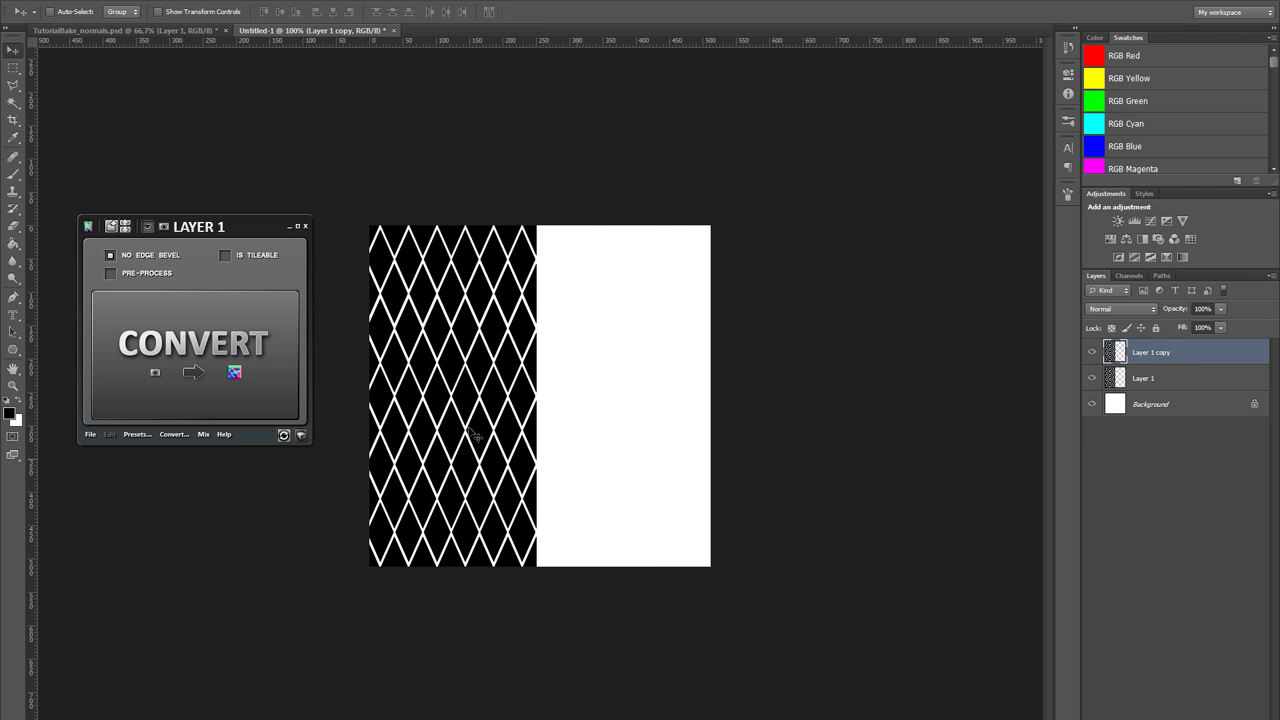
left_click_drag(468, 431, 664, 440)
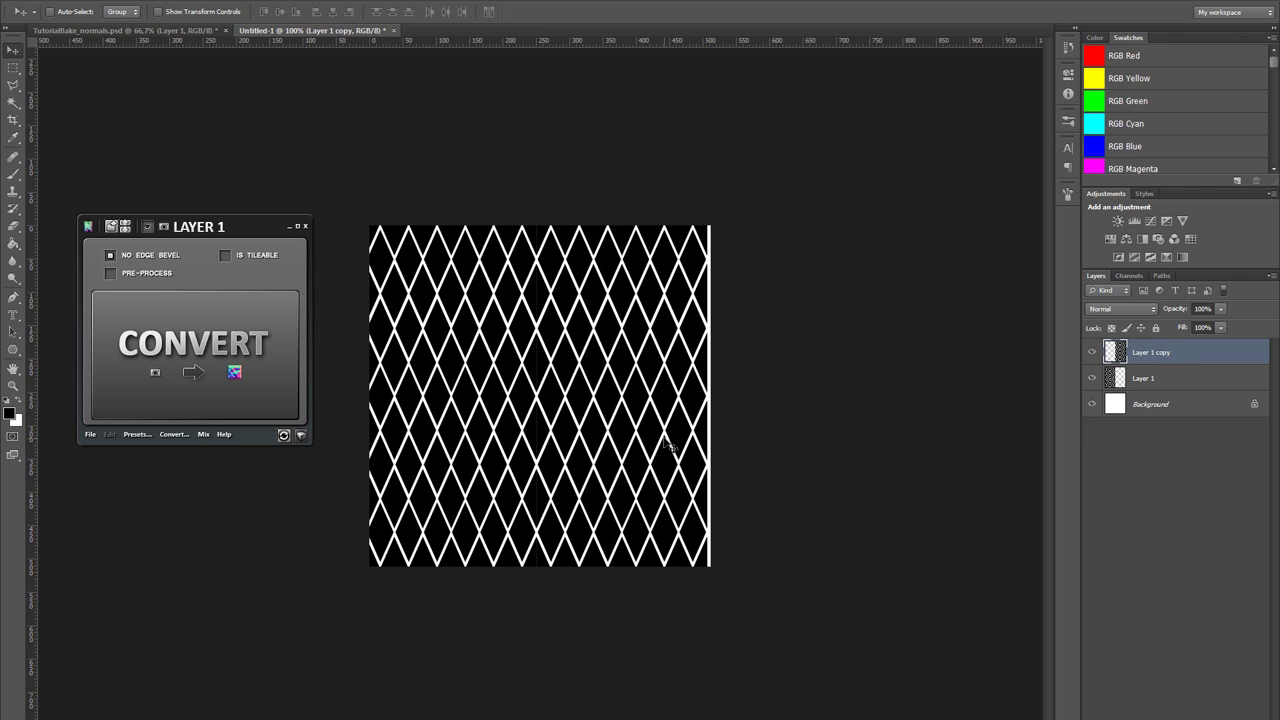
key("Left")
key("Right")
key("ctrl+e")
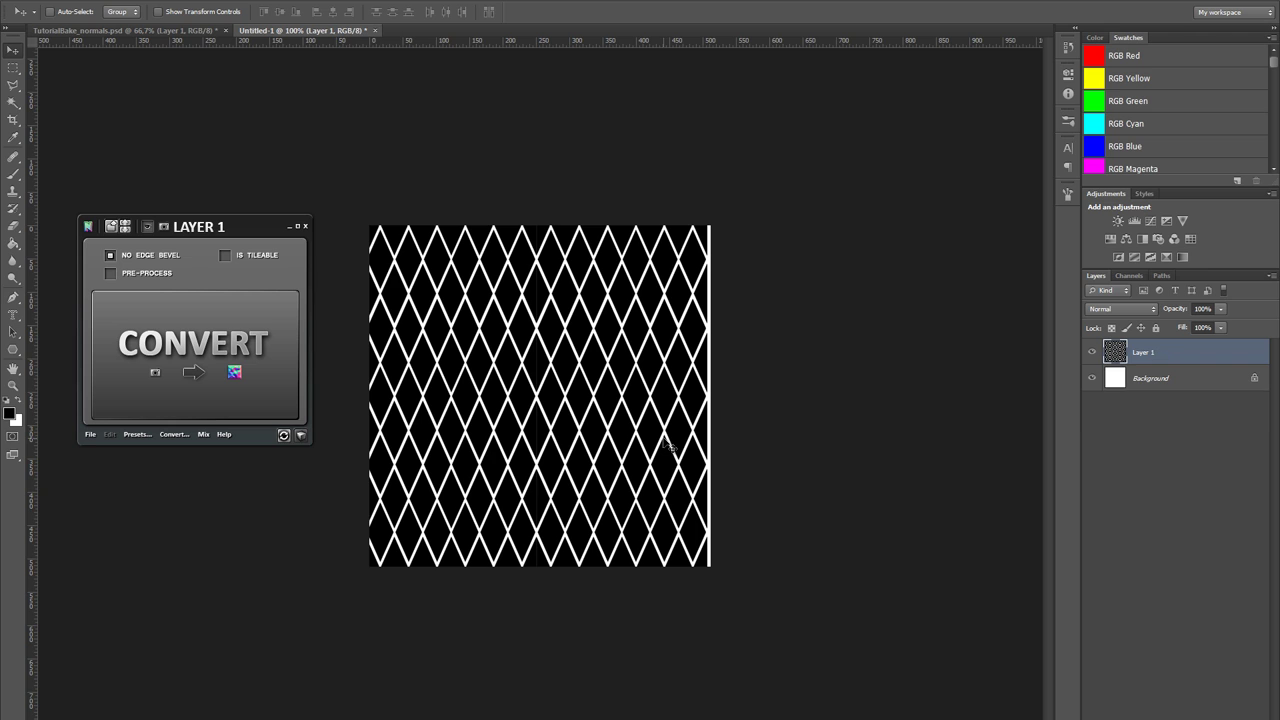
- Nudge the merged diamond layer right in small increments until it covers the white strip at the canvas's right edge
key("Right")
key("Right")
key("Right")
key("Right")
key("Right")
key("Right")
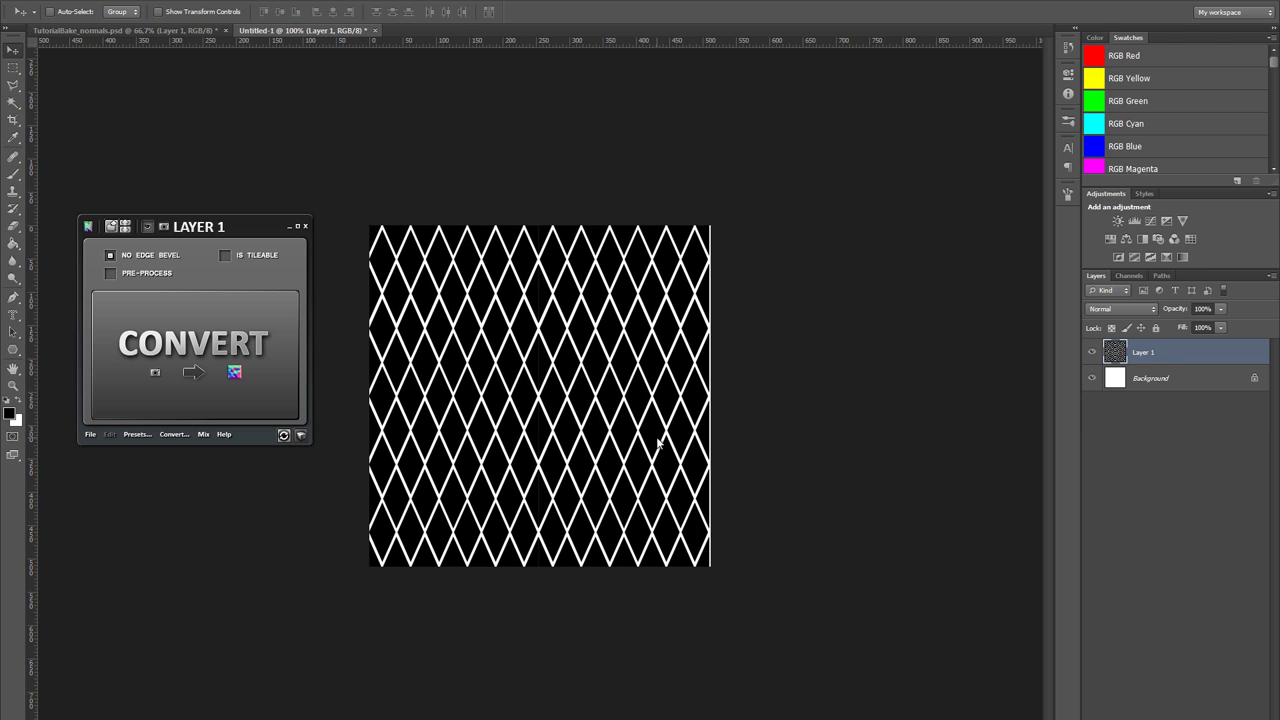
- Define the entire canvas of narrow diamonds as a new pattern named DiamonGrip
key("ctrl+a")
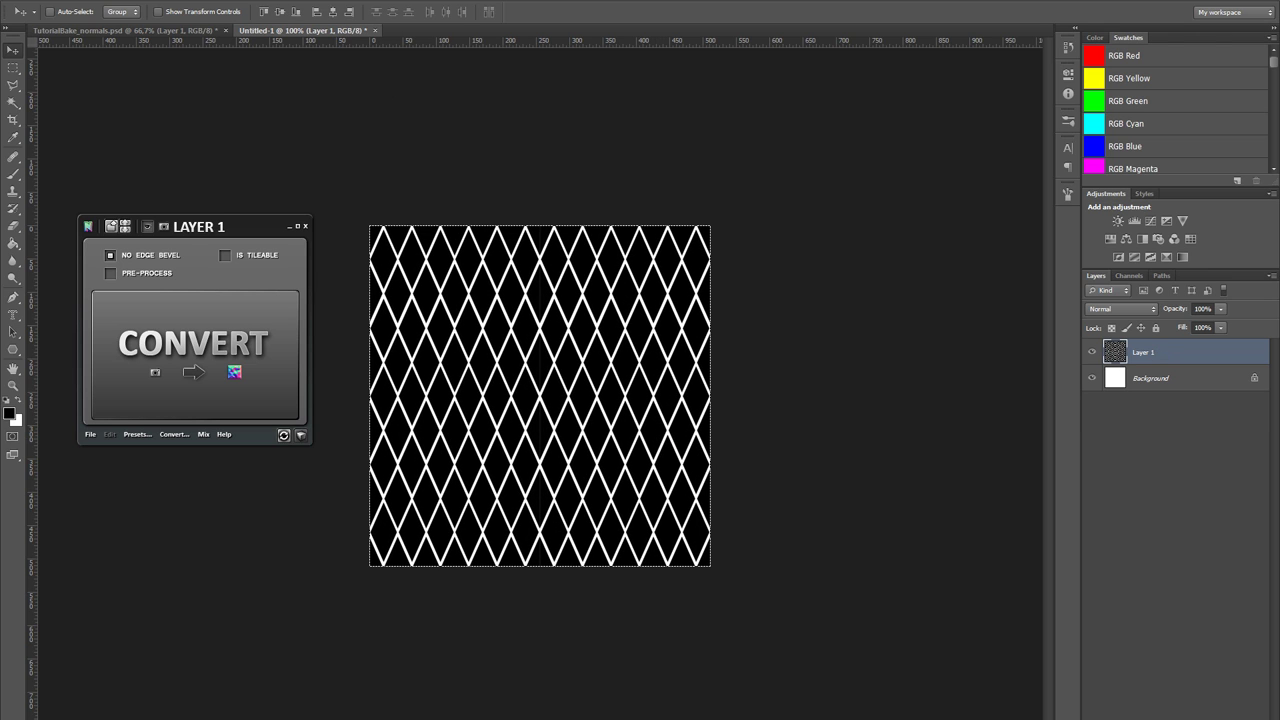
left_click(62, 0)
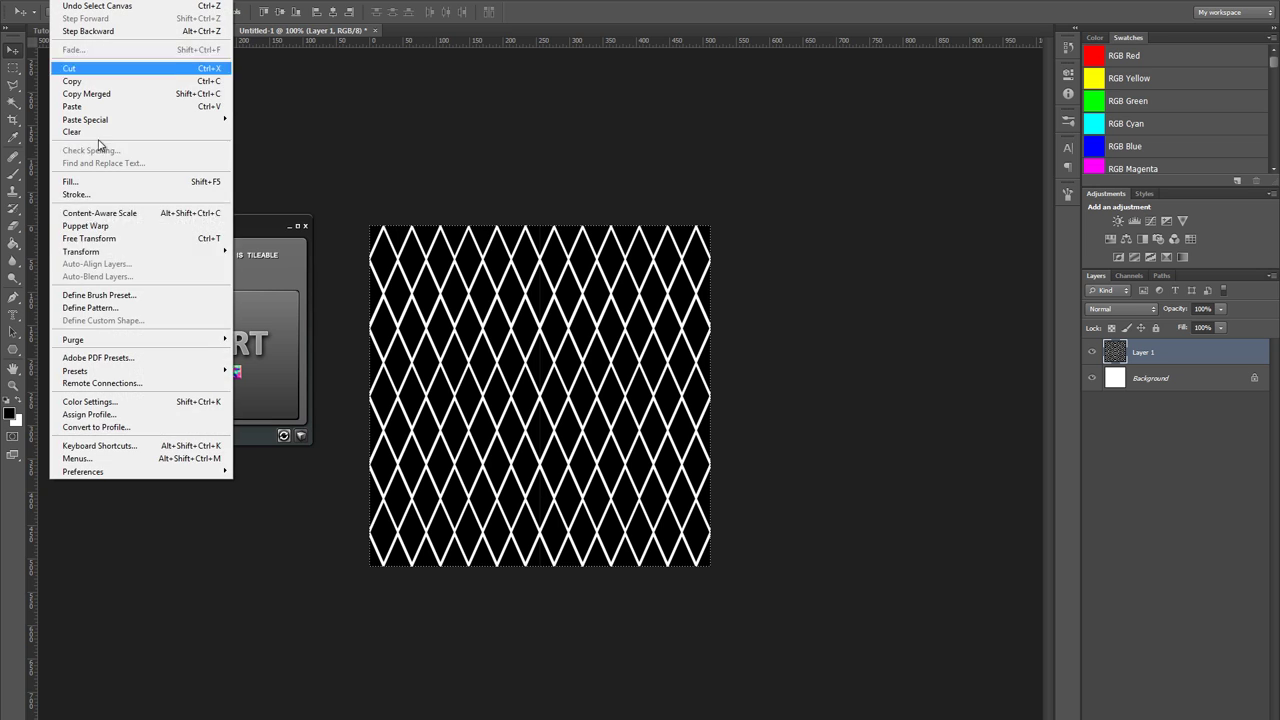
left_click(90, 307)
type("Diam")
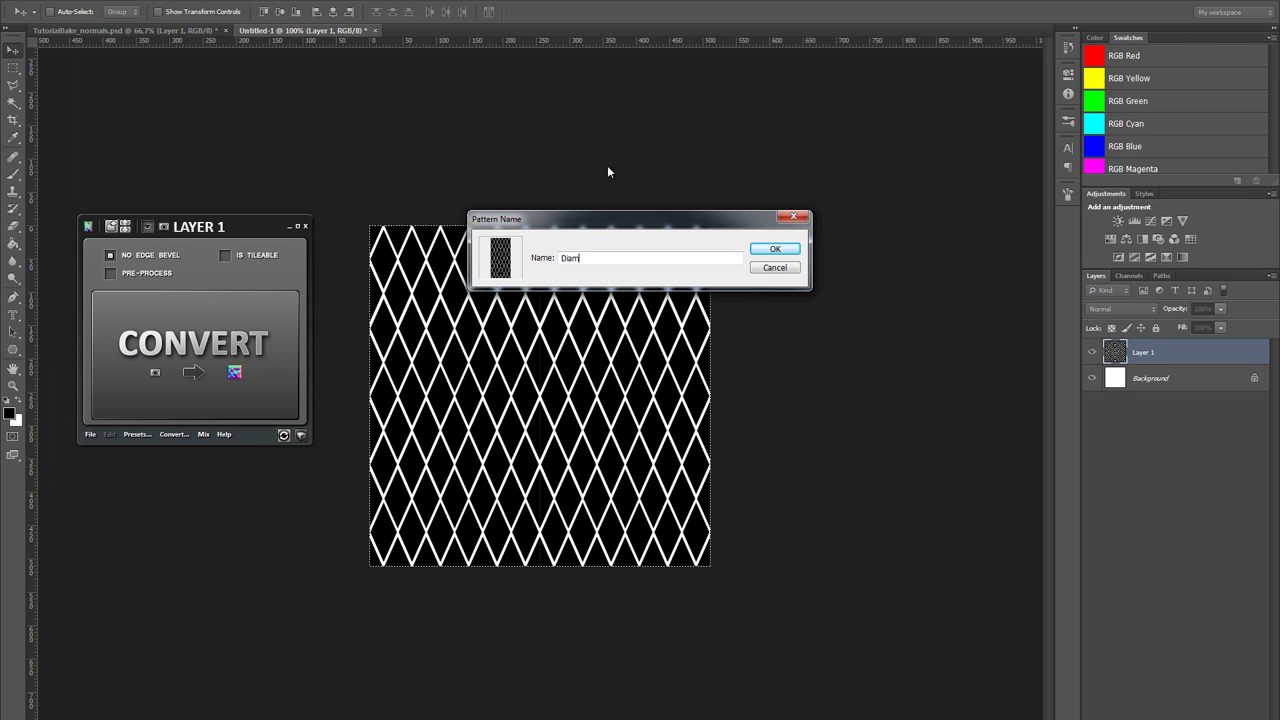
type("onGrid")
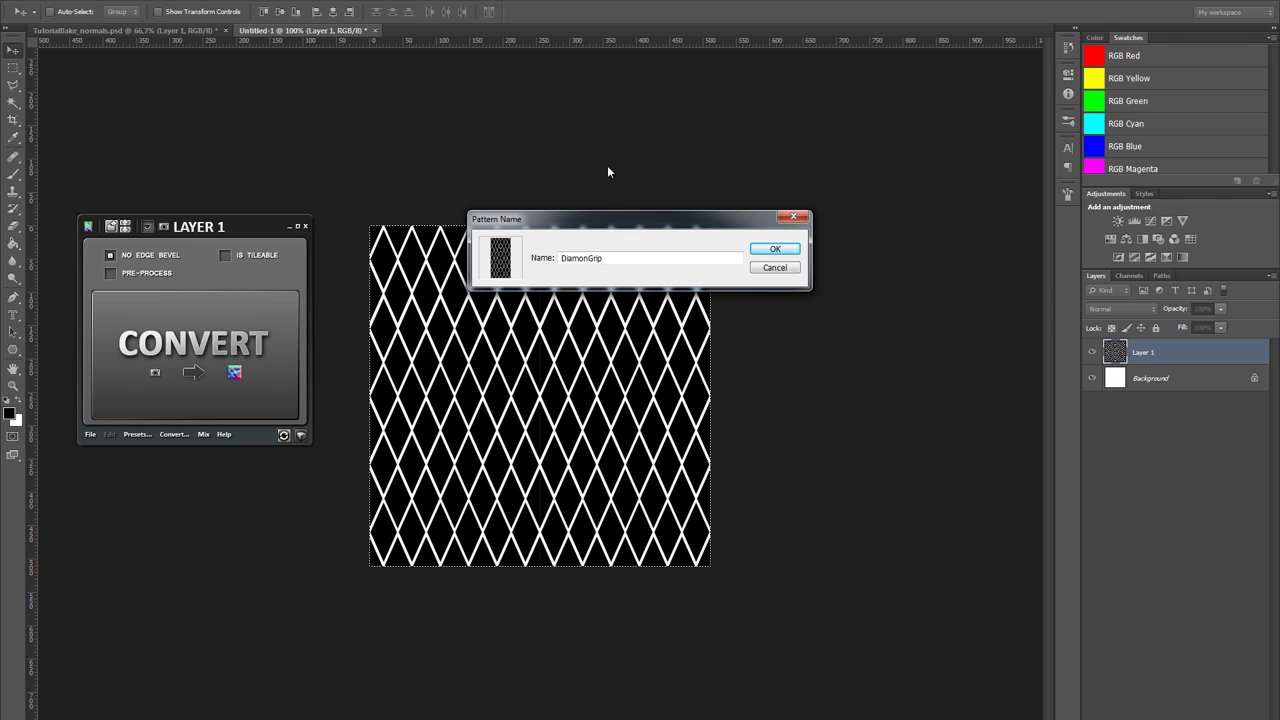
key("Return")
key("ctrl+d")
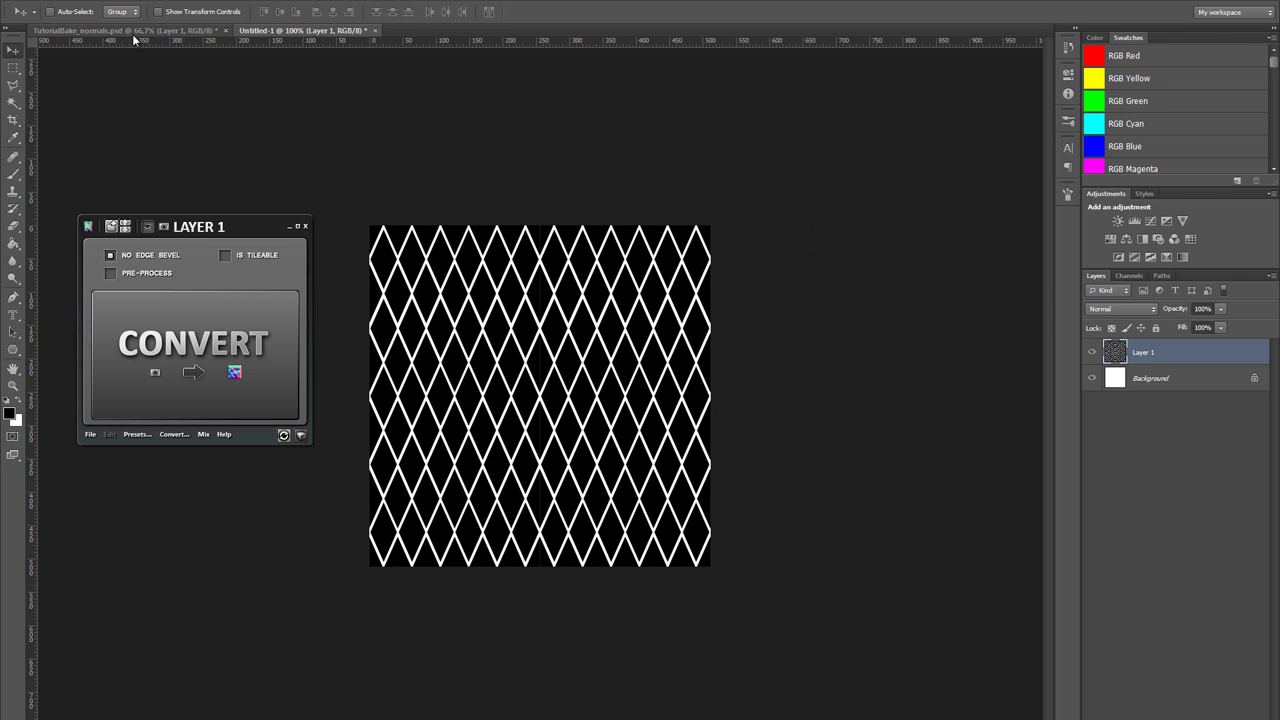
- Switch to the TutorialBake_normals.psd document and move the empty Layer 1 out of the Grip group, directly above it
left_click(150, 31)
left_click_drag(462, 314, 494, 358)
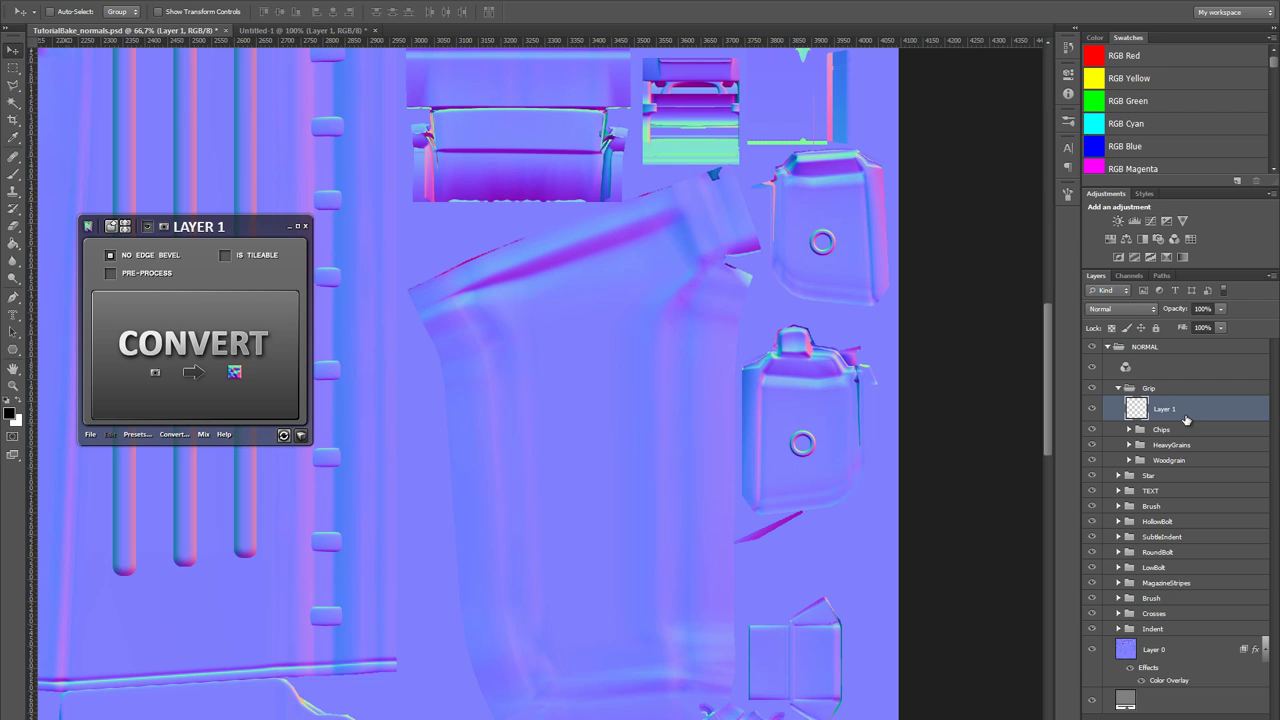
left_click_drag(1189, 418, 1200, 372)
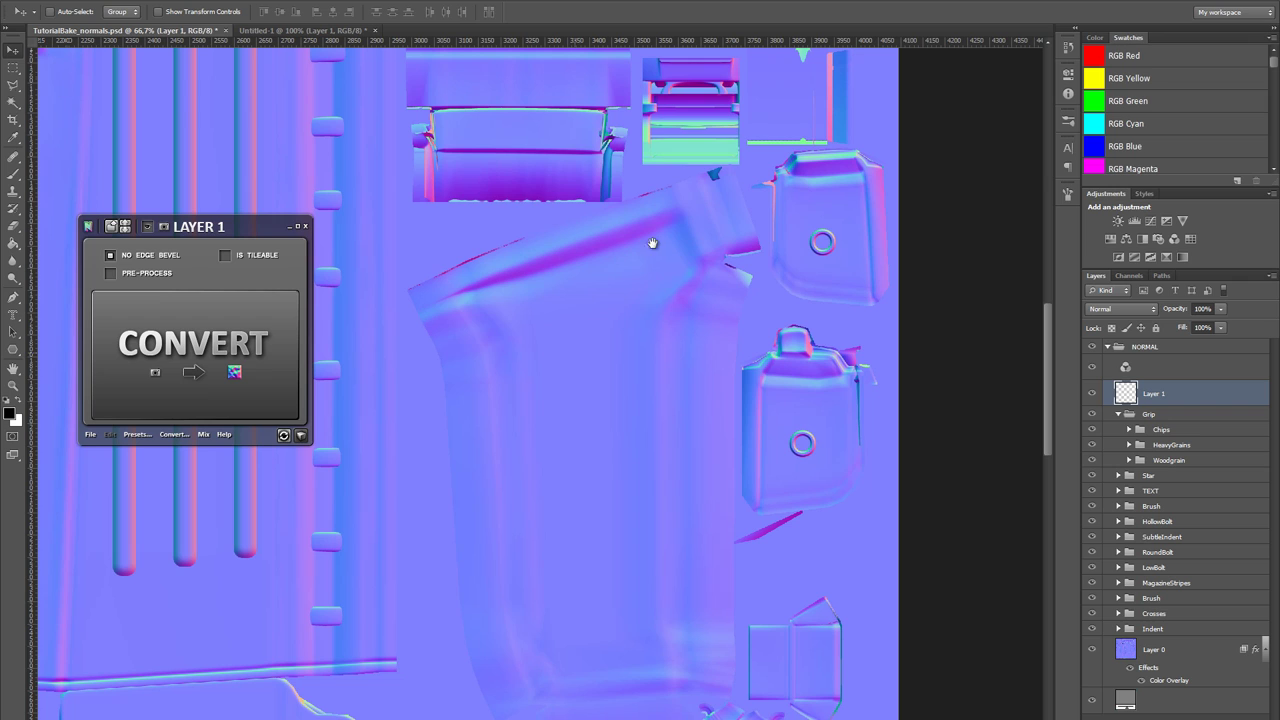
- Outline a four-sided area with a slanted top inside the pistol grip using the Polygonal Lasso, fill it with white, and deselect
left_click_drag(743, 359, 181, 94)
left_click(13, 87)
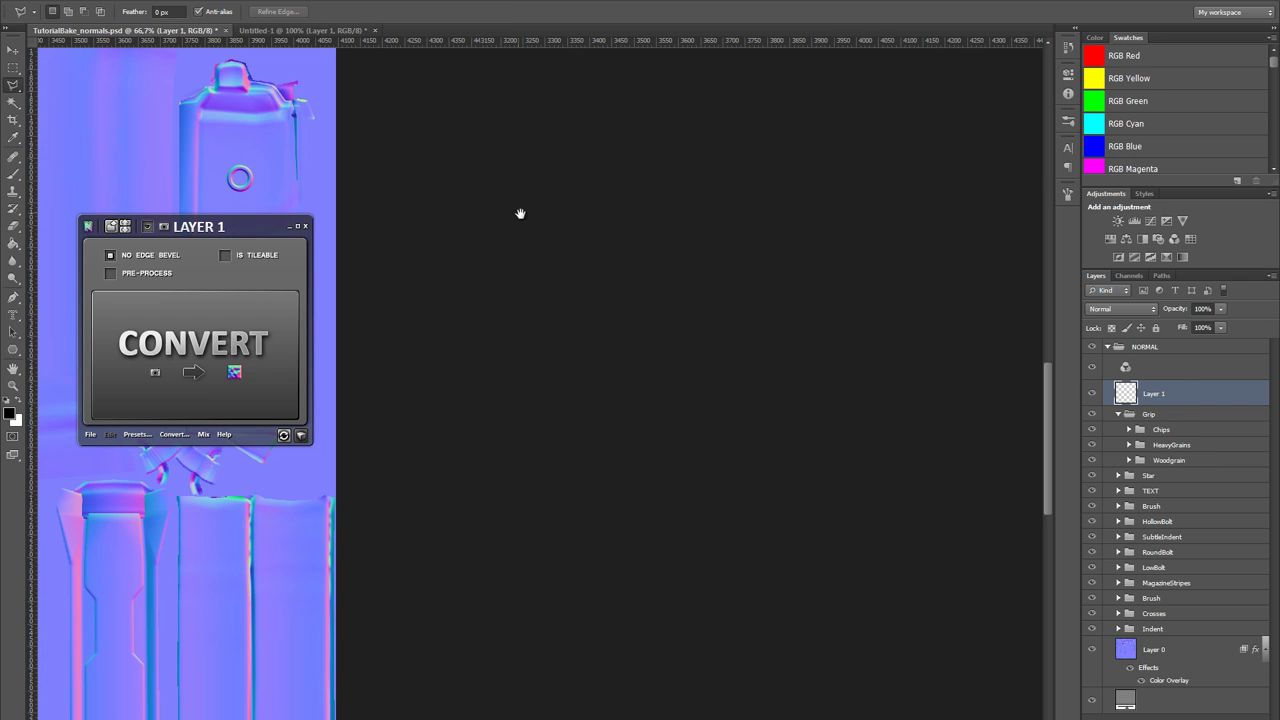
left_click_drag(280, 147, 446, 173)
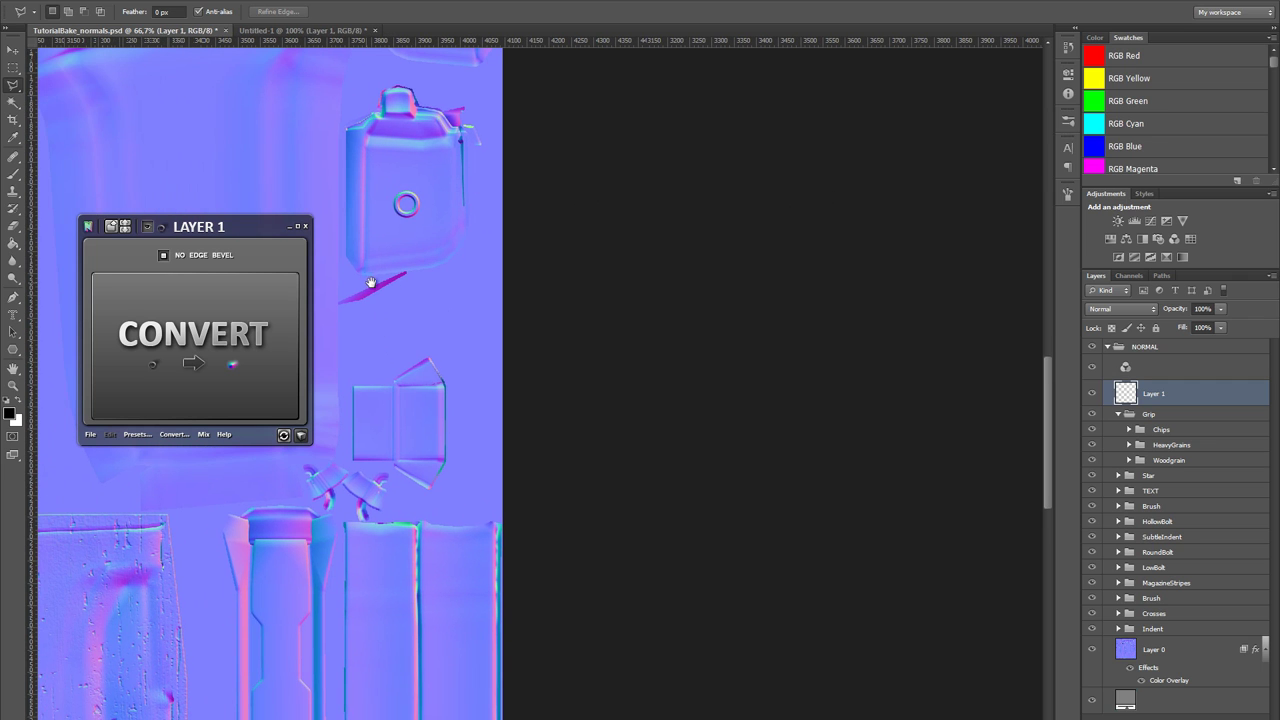
left_click_drag(370, 283, 720, 424)
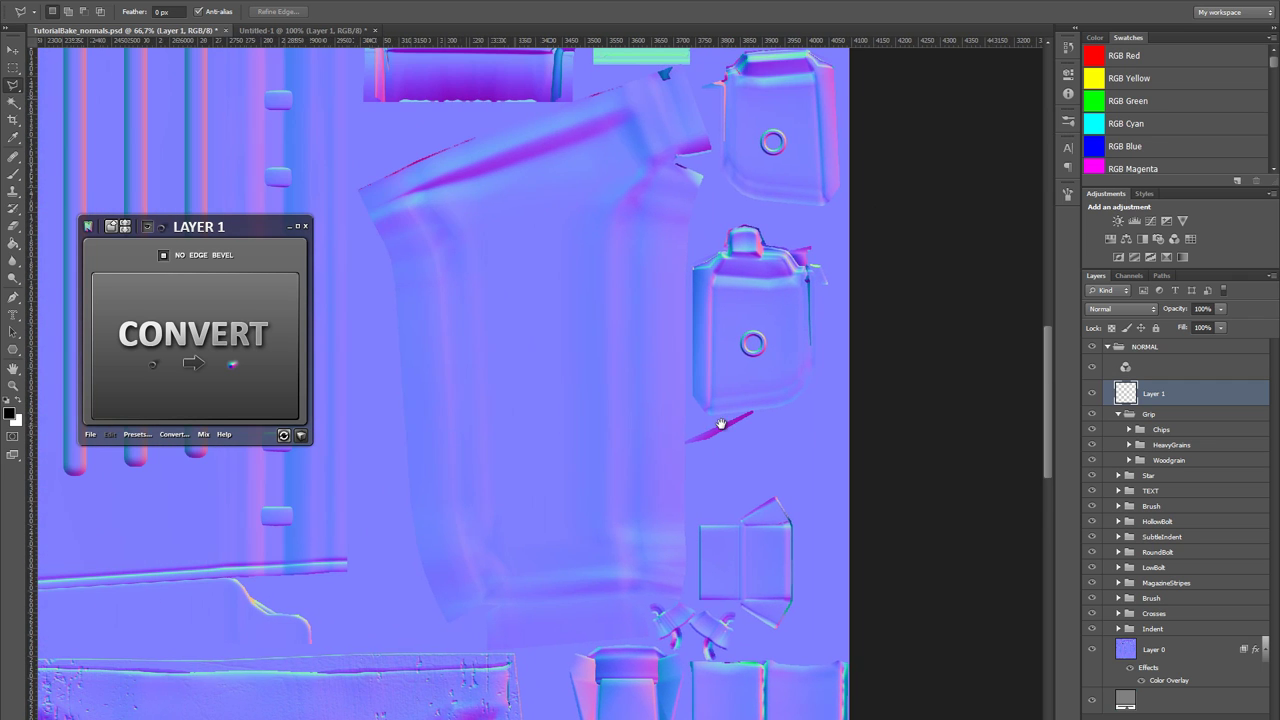
left_click(481, 229)
left_click(598, 190)
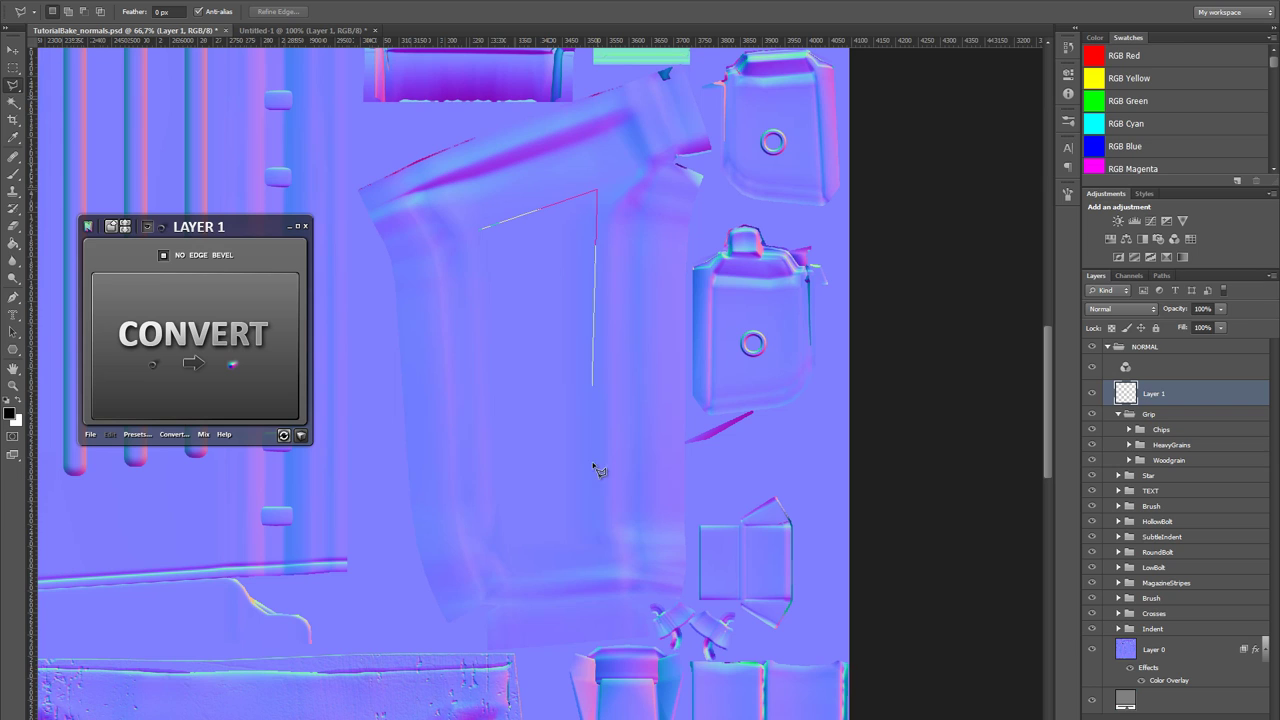
left_click(600, 546)
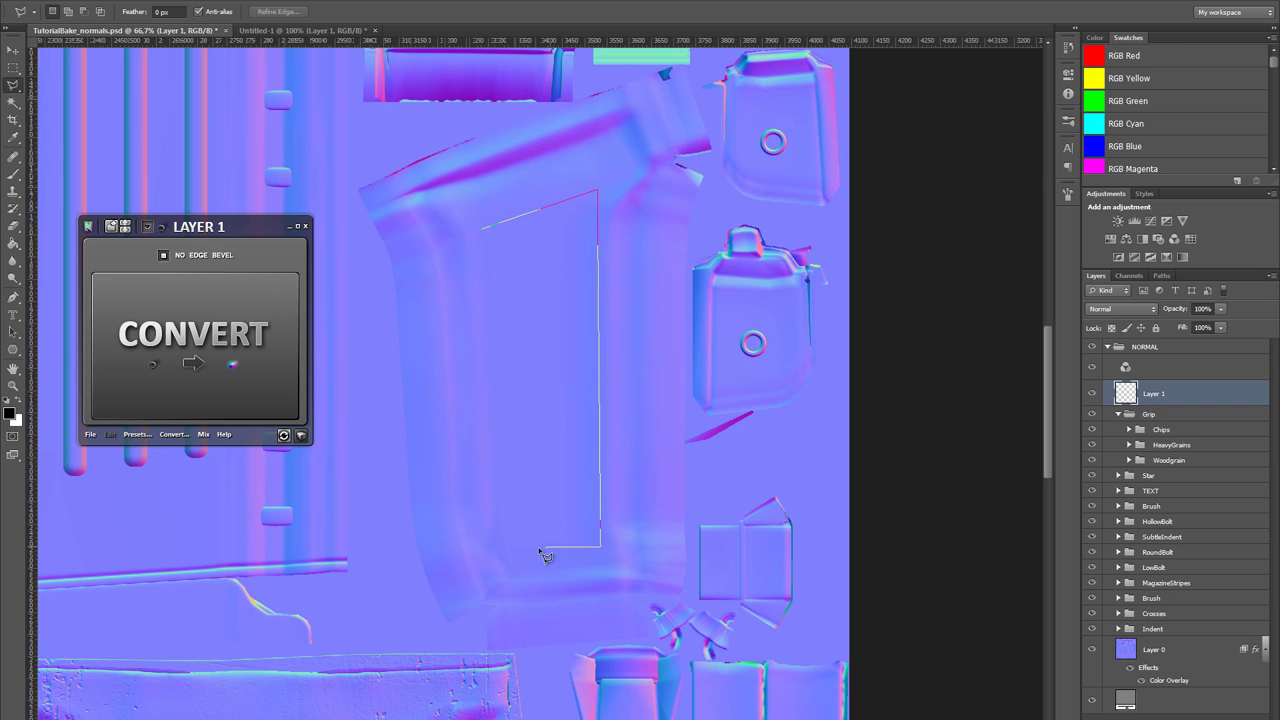
left_click(488, 548)
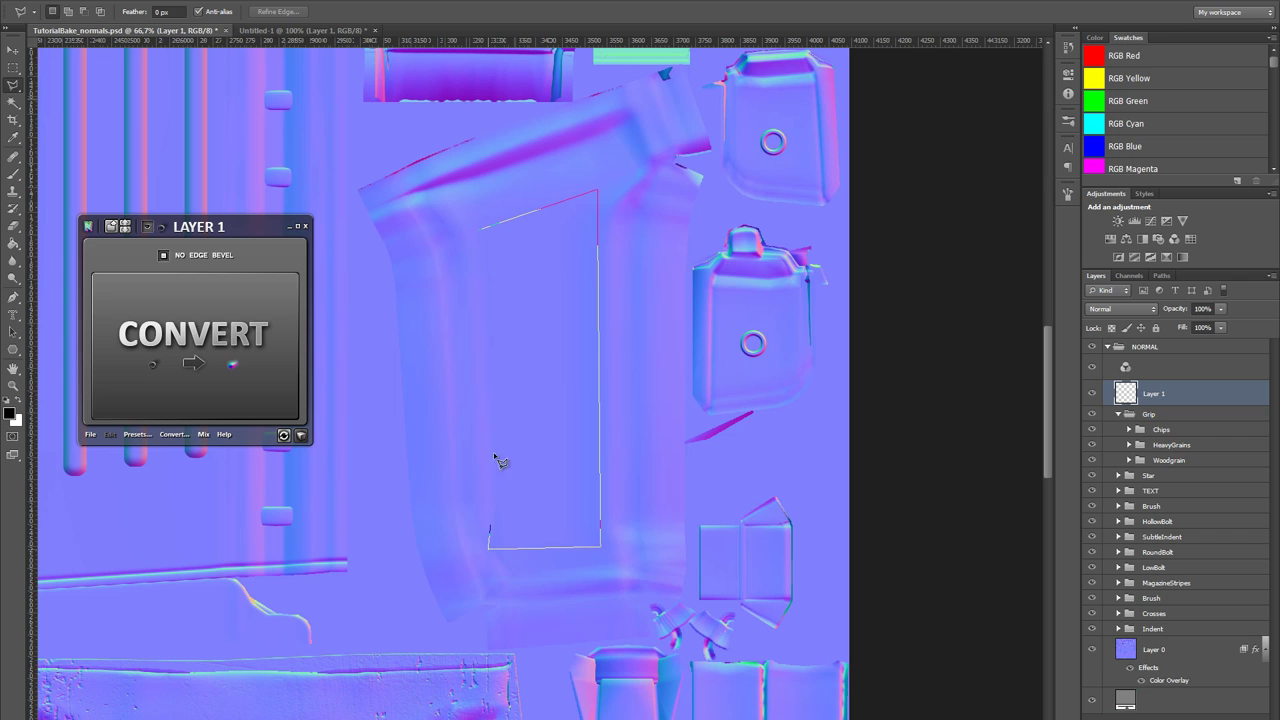
left_click(481, 233)
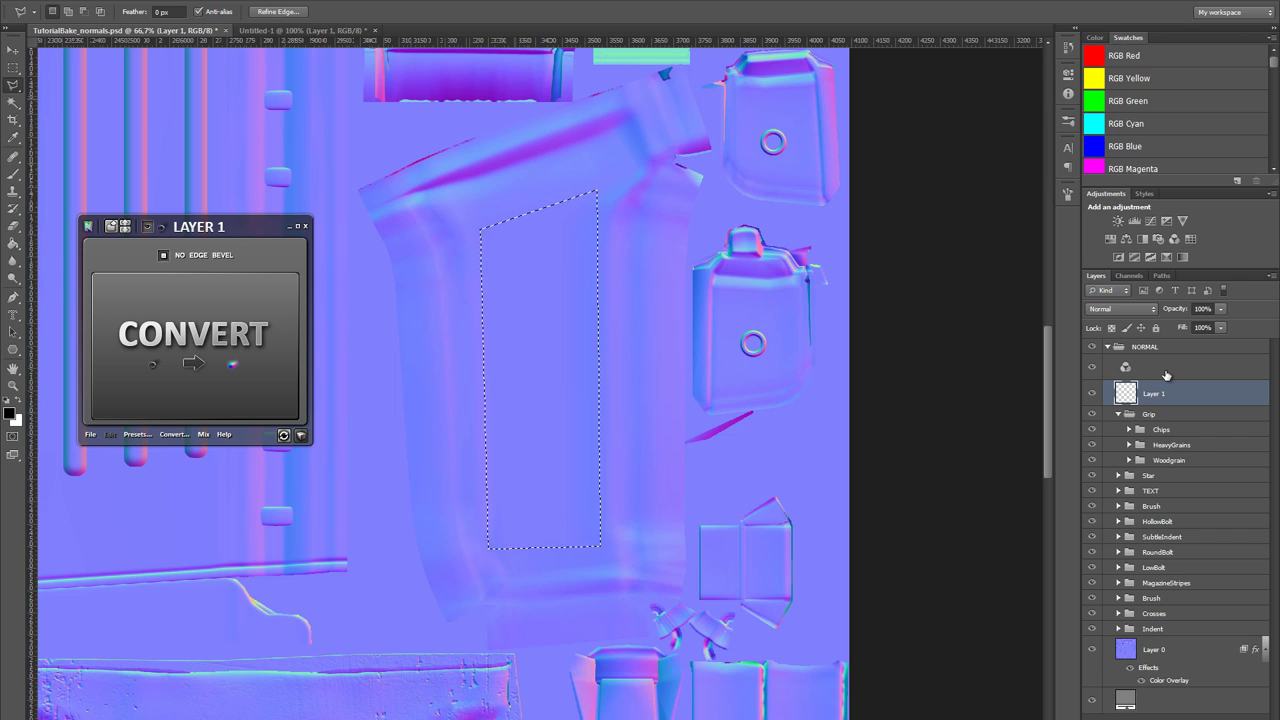
key("ctrl+BackSpace")
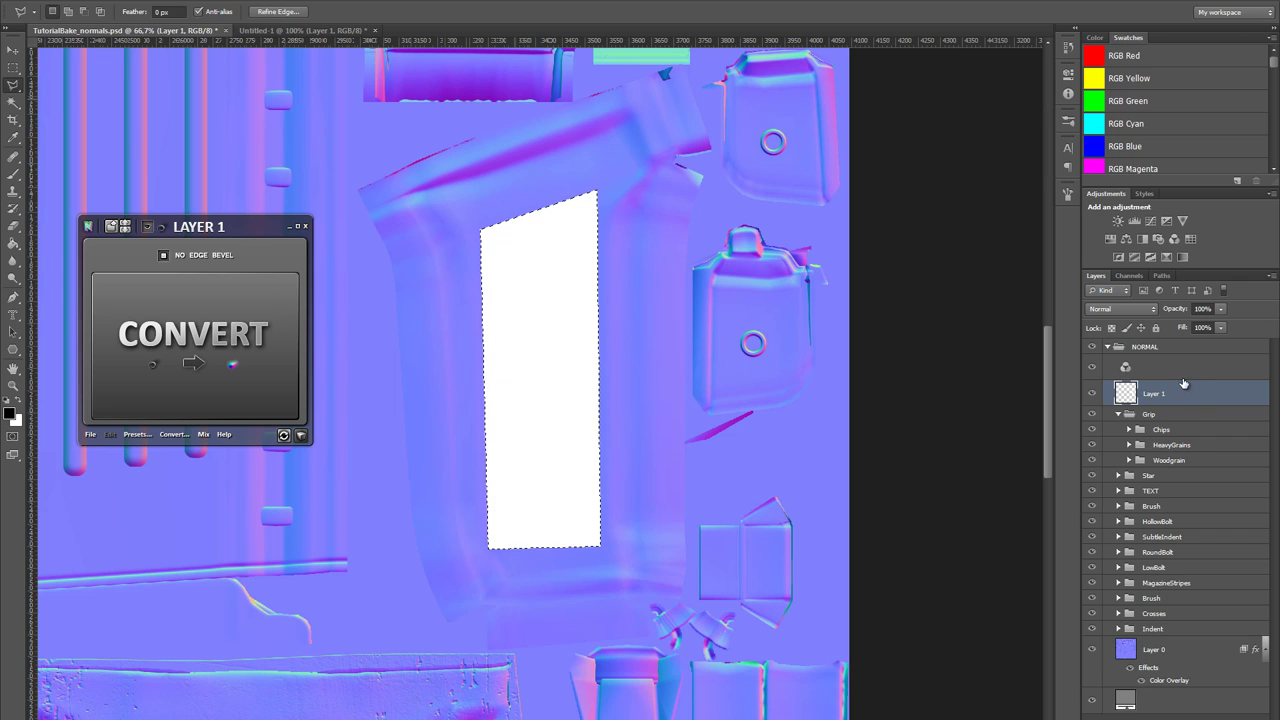
key("ctrl+d")
- Add a Pattern Overlay to the white grip panel's layer, using the narrow DiamonGrip pattern
key("h")
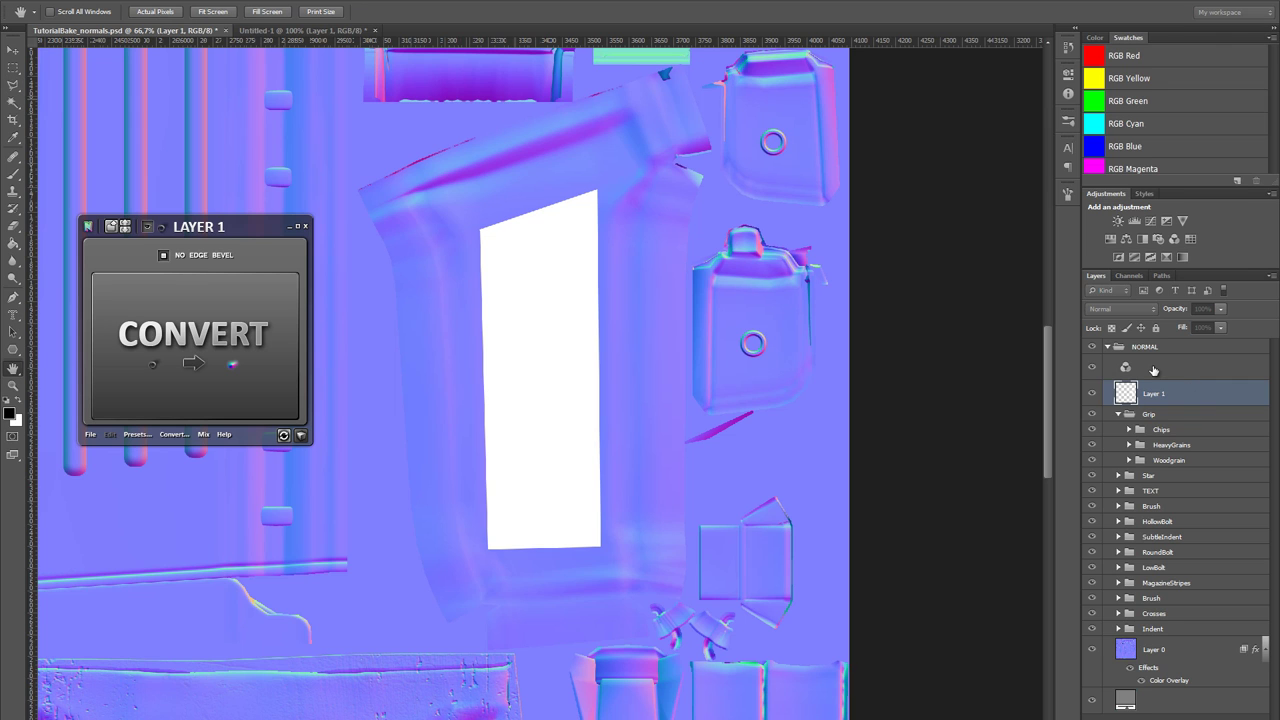
left_click_drag(947, 178, 791, 150)
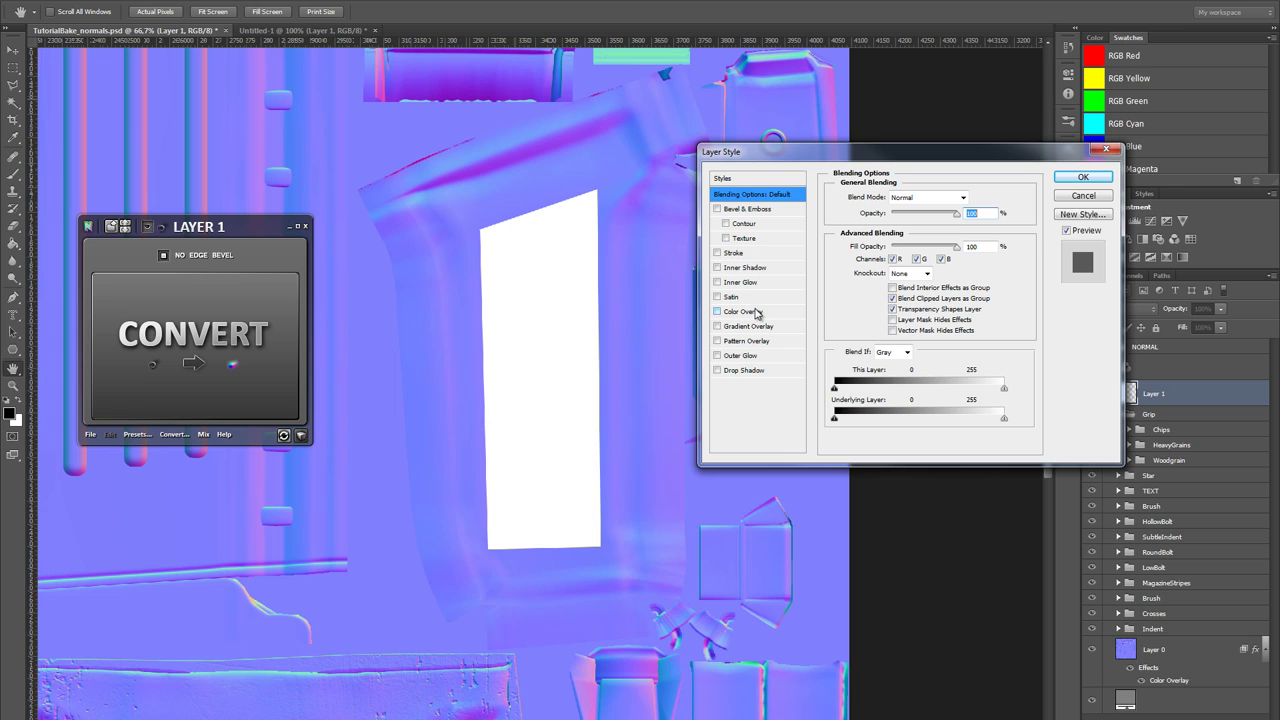
left_click(746, 341)
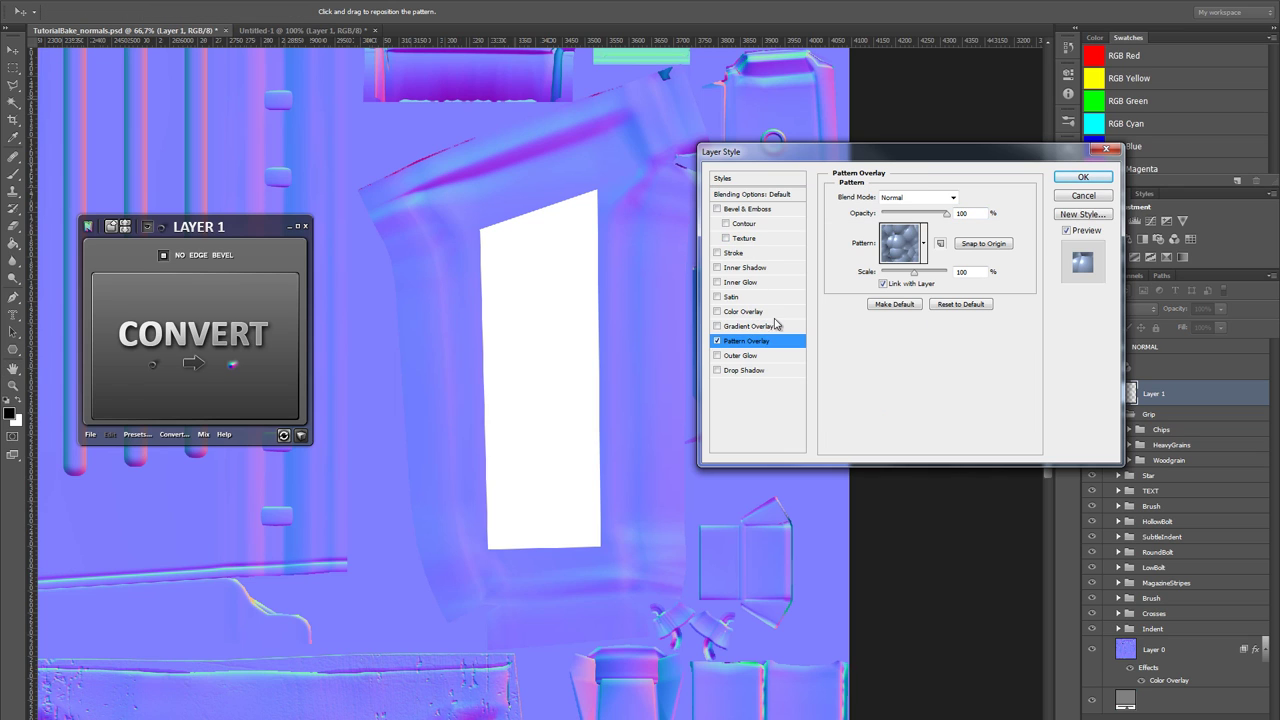
left_click(924, 243)
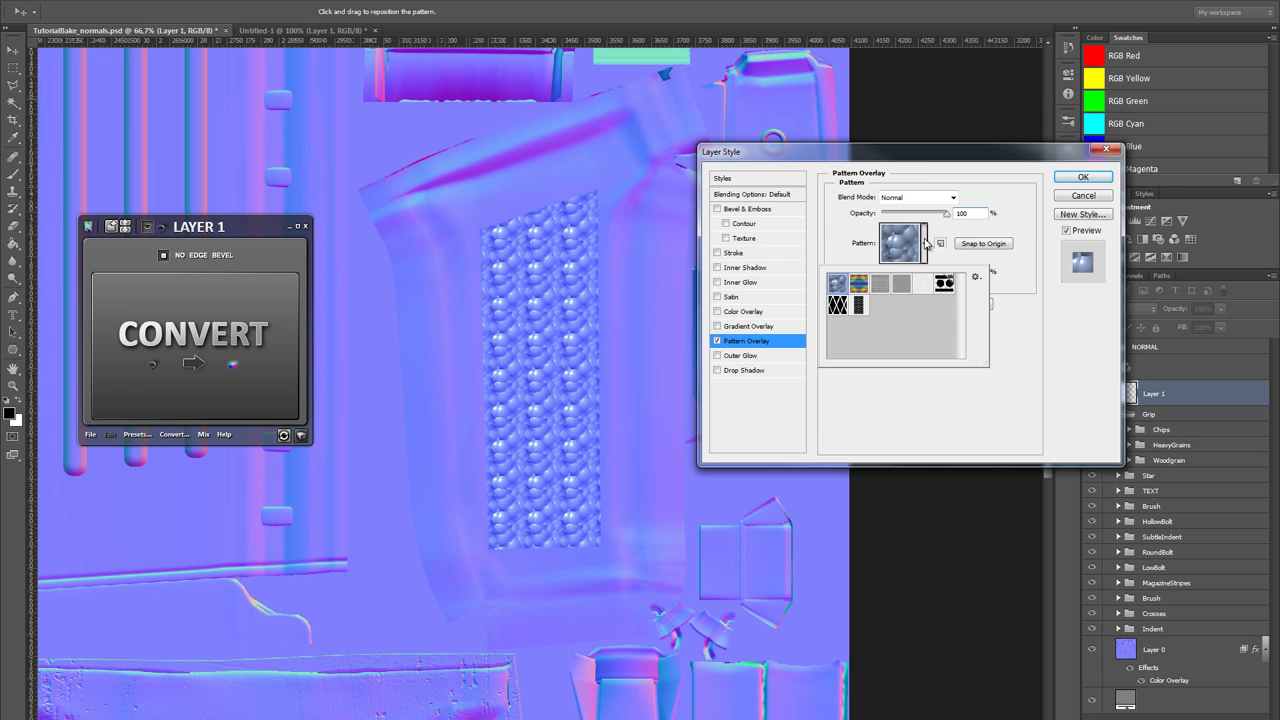
left_click(859, 306)
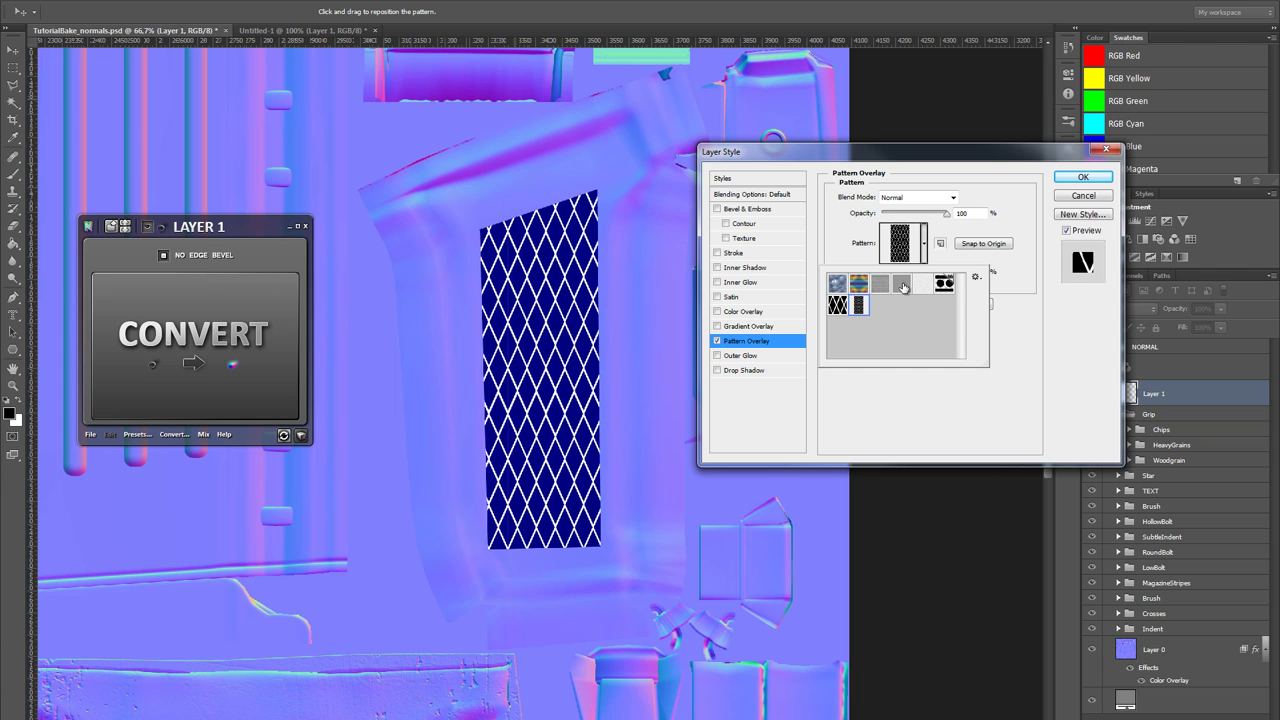
left_click(995, 170)
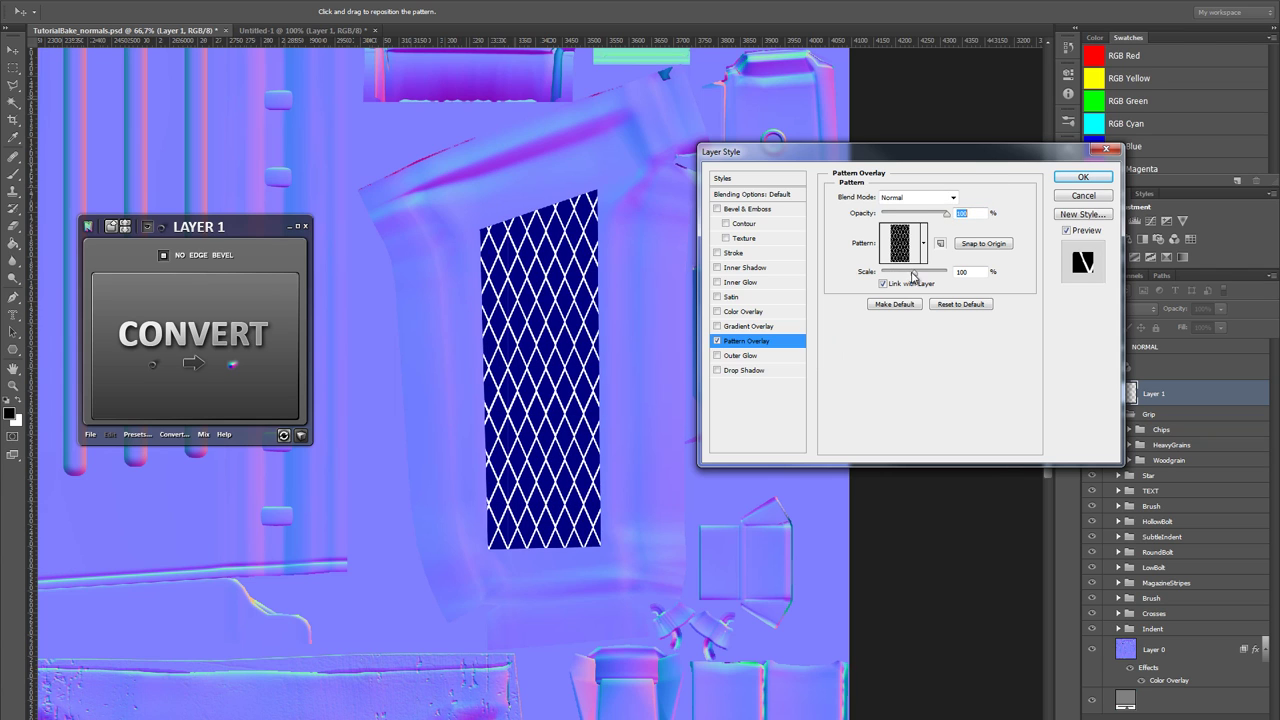
- Reduce the overlay pattern's scale to about 30% and apply the layer style
left_click_drag(912, 276, 896, 276)
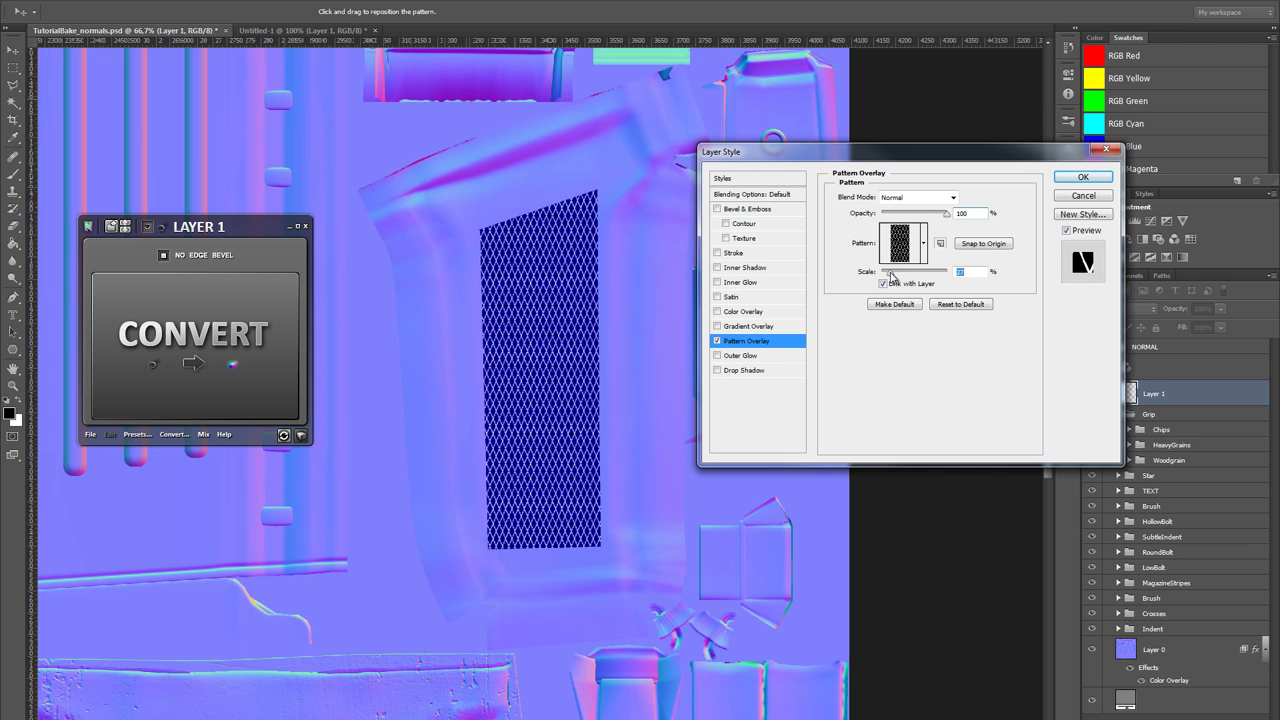
left_click_drag(890, 273, 891, 273)
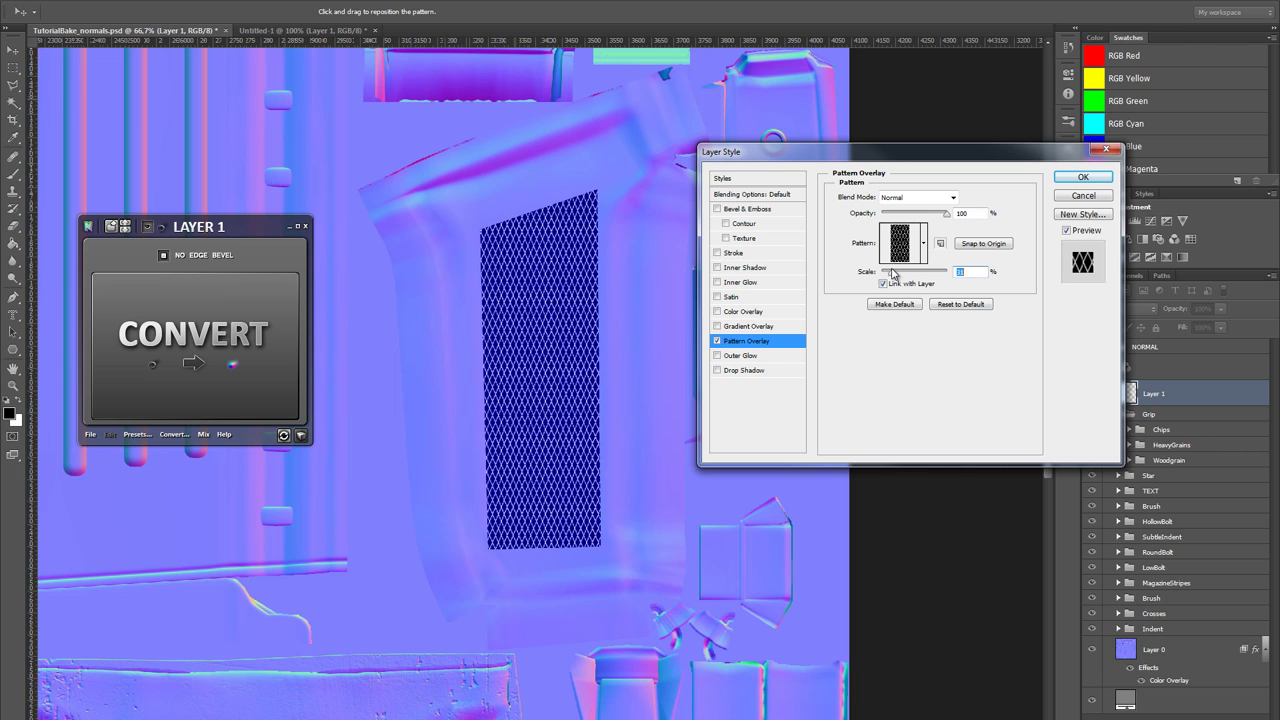
left_click(1081, 176)
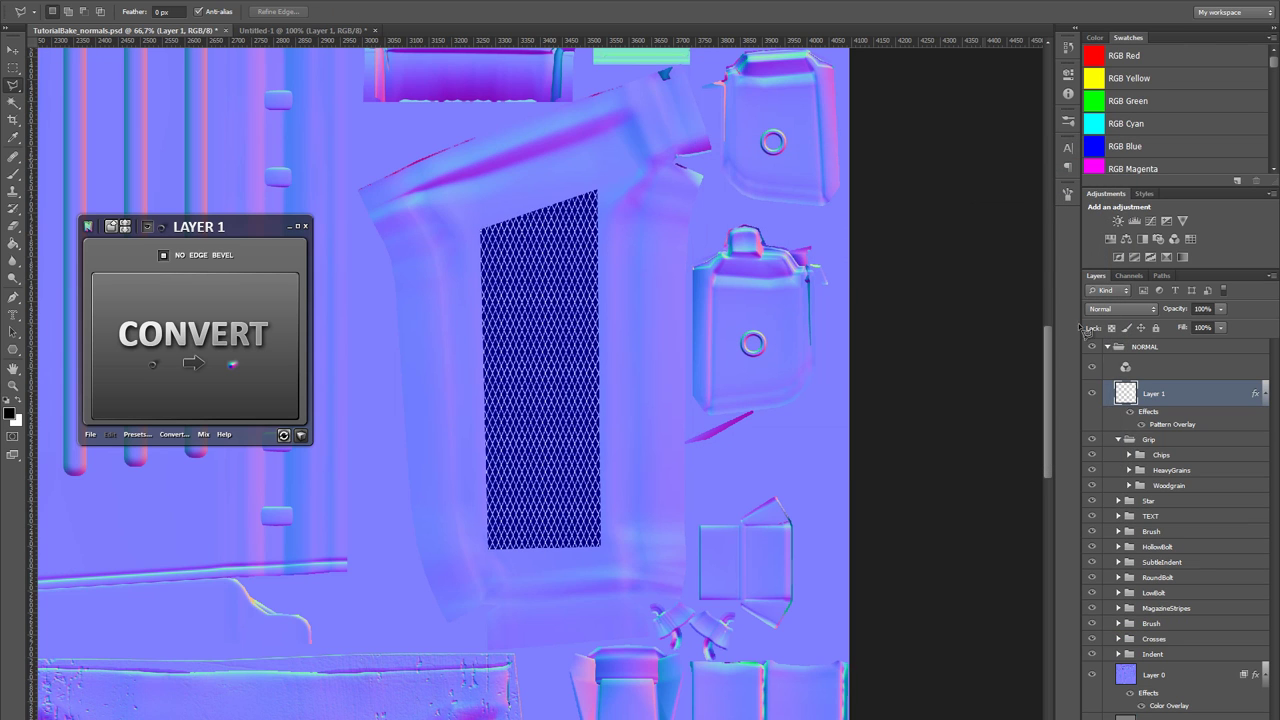
- Duplicate the grip panel's layer and merge the copy with the original to rasterize the Pattern Overlay
left_click_drag(1190, 391, 1238, 719)
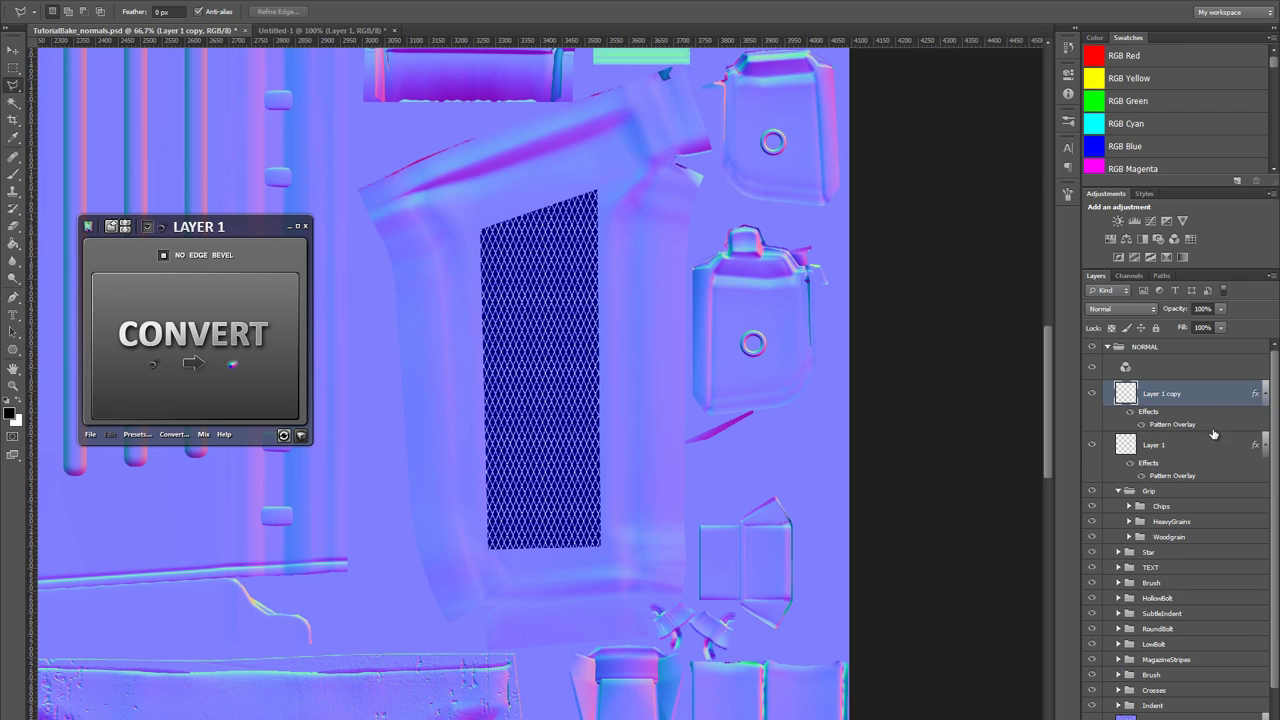
left_click(1180, 444, "shift")
key("ctrl+e")
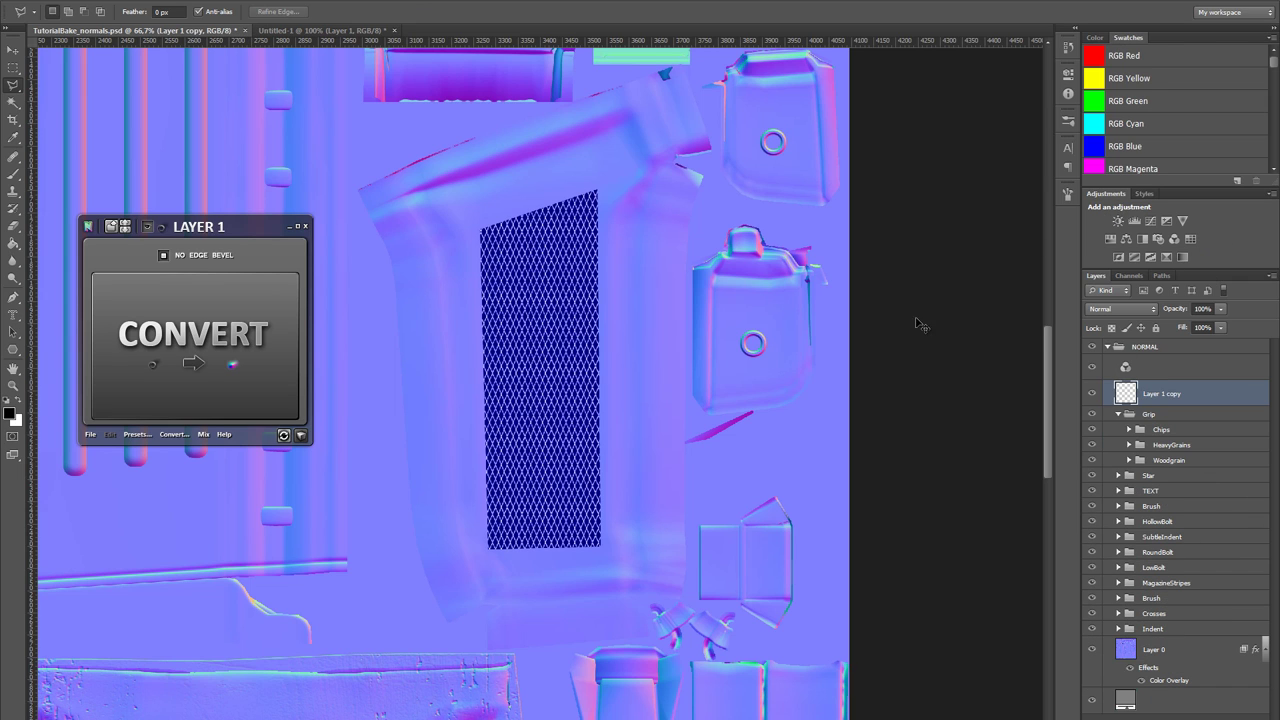
- Invert the colours of the merged grip pattern layer
key("ctrl+u")
key("Escape")
key("ctrl+i")
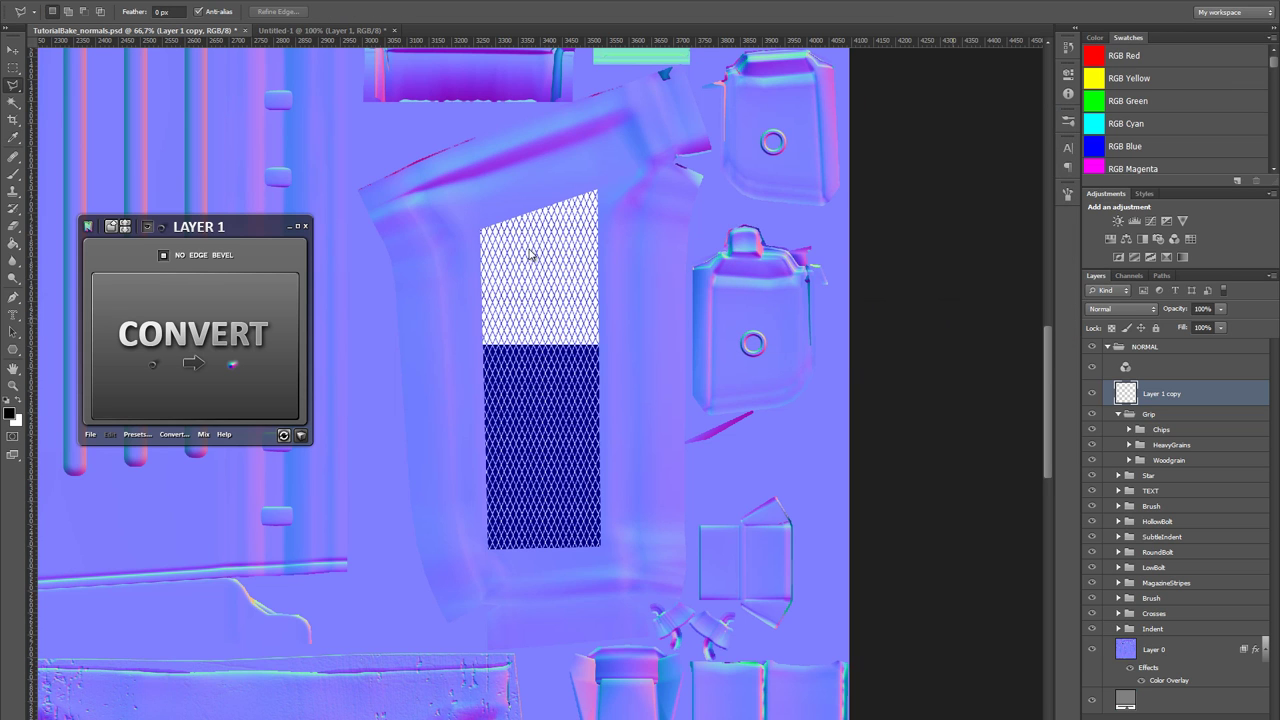
- Convert the inverted diamond pattern layer into normal map detail and inspect the result on the grip up close
key("z")
left_click(541, 423)
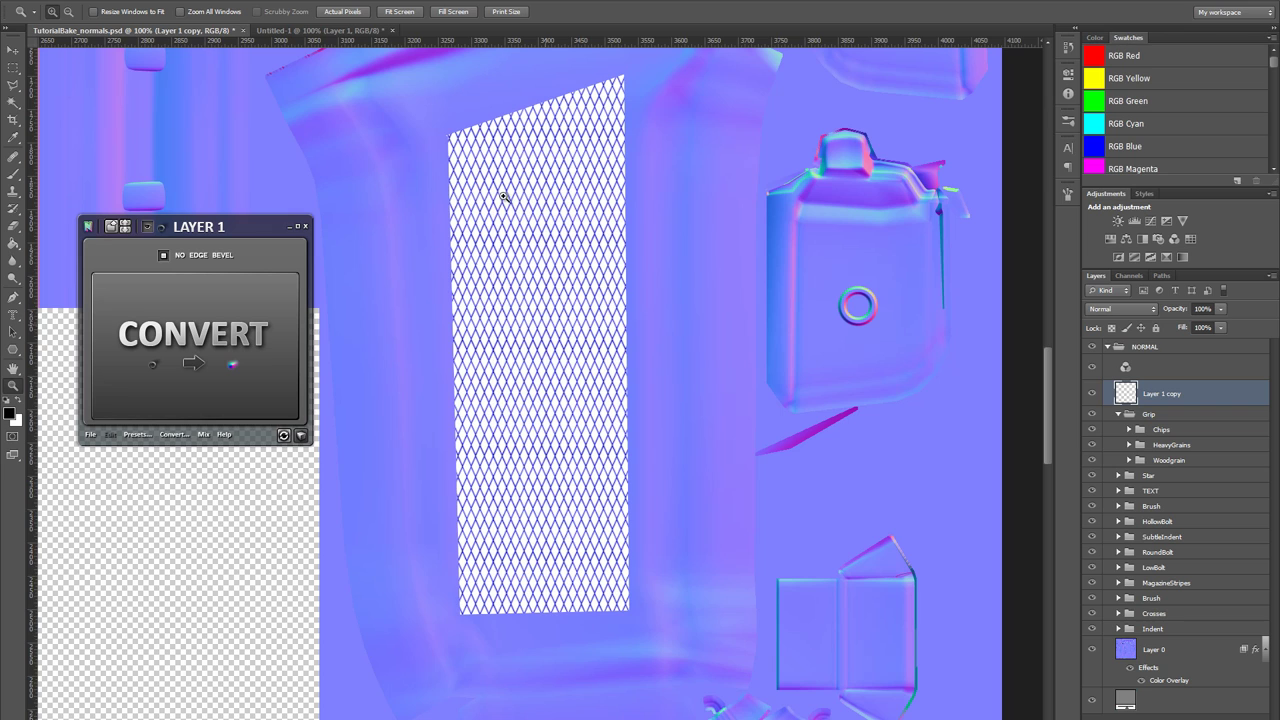
left_click(504, 197)
left_click(580, 358, "alt")
left_click(566, 355, "alt")
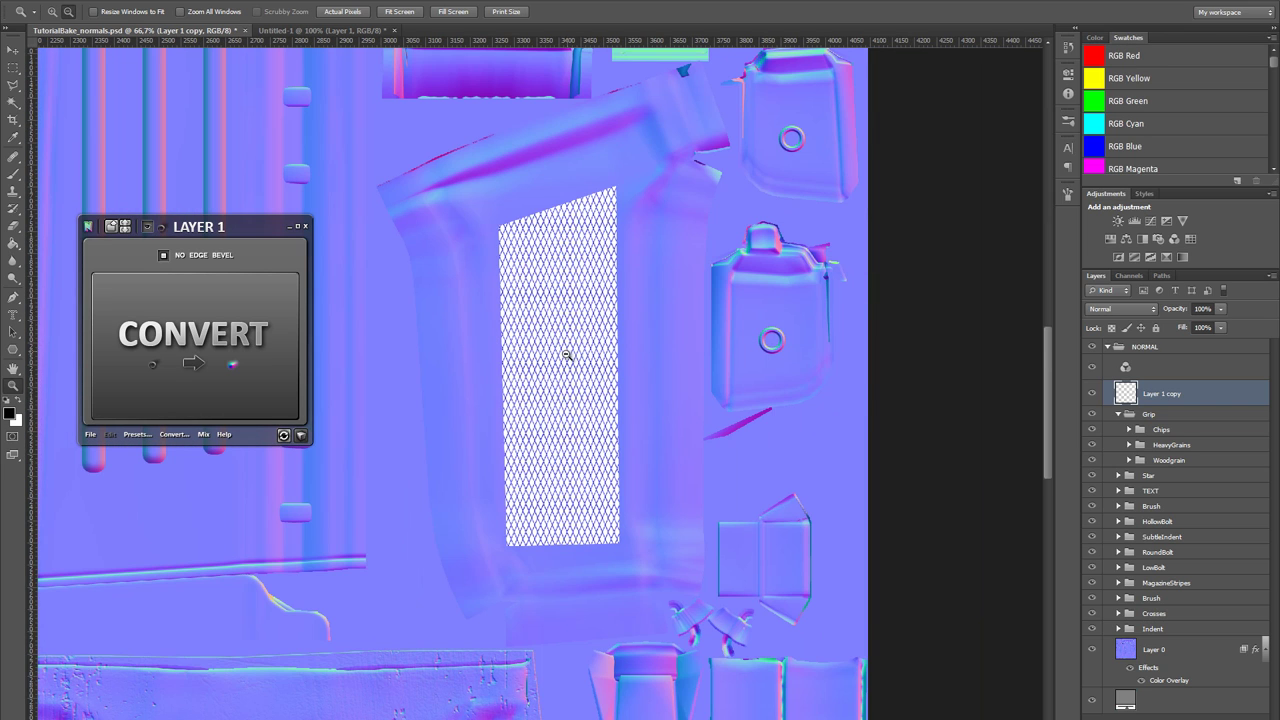
left_click_drag(512, 353, 596, 395)
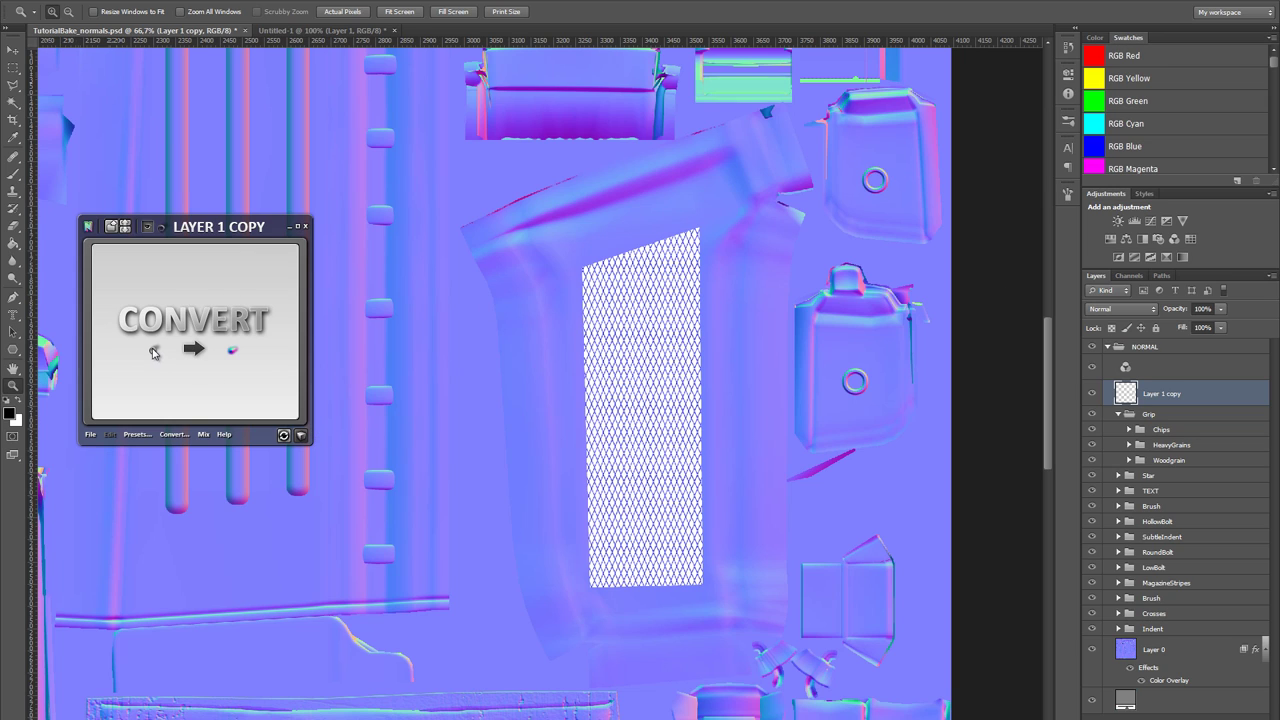
left_click(233, 351)
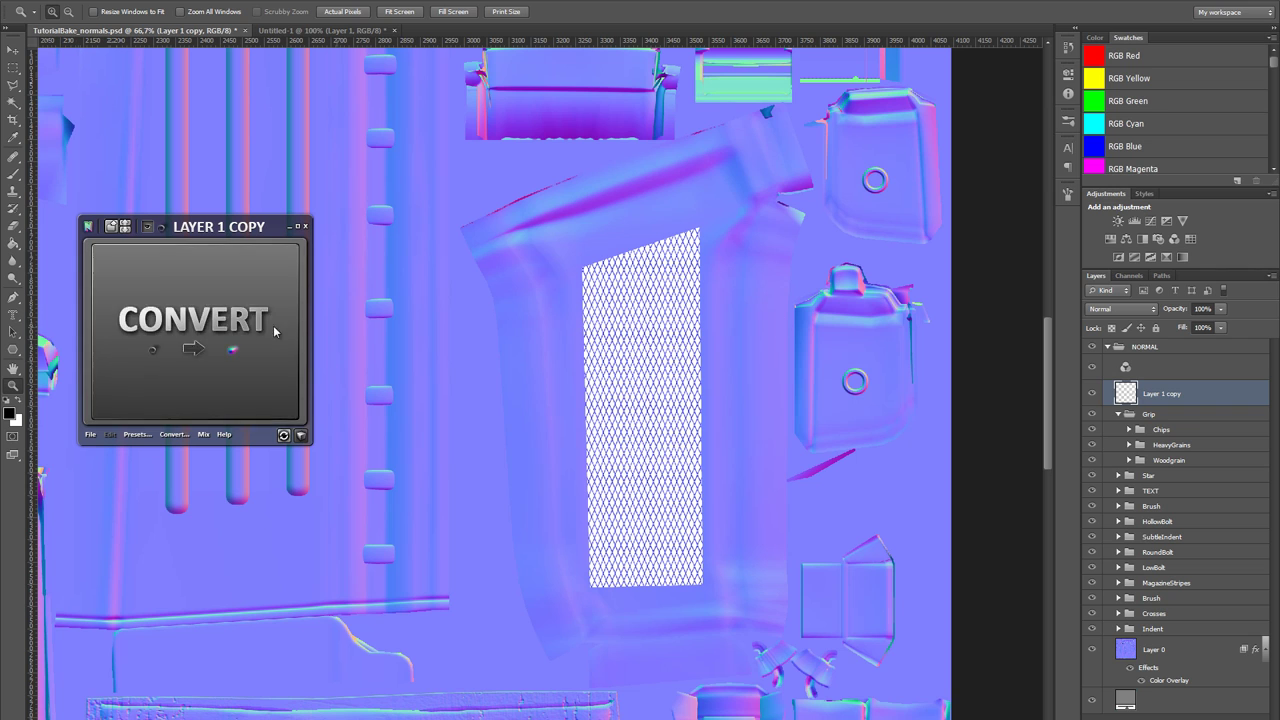
left_click(631, 405)
left_click_drag(700, 347, 670, 351)
left_click(638, 355)
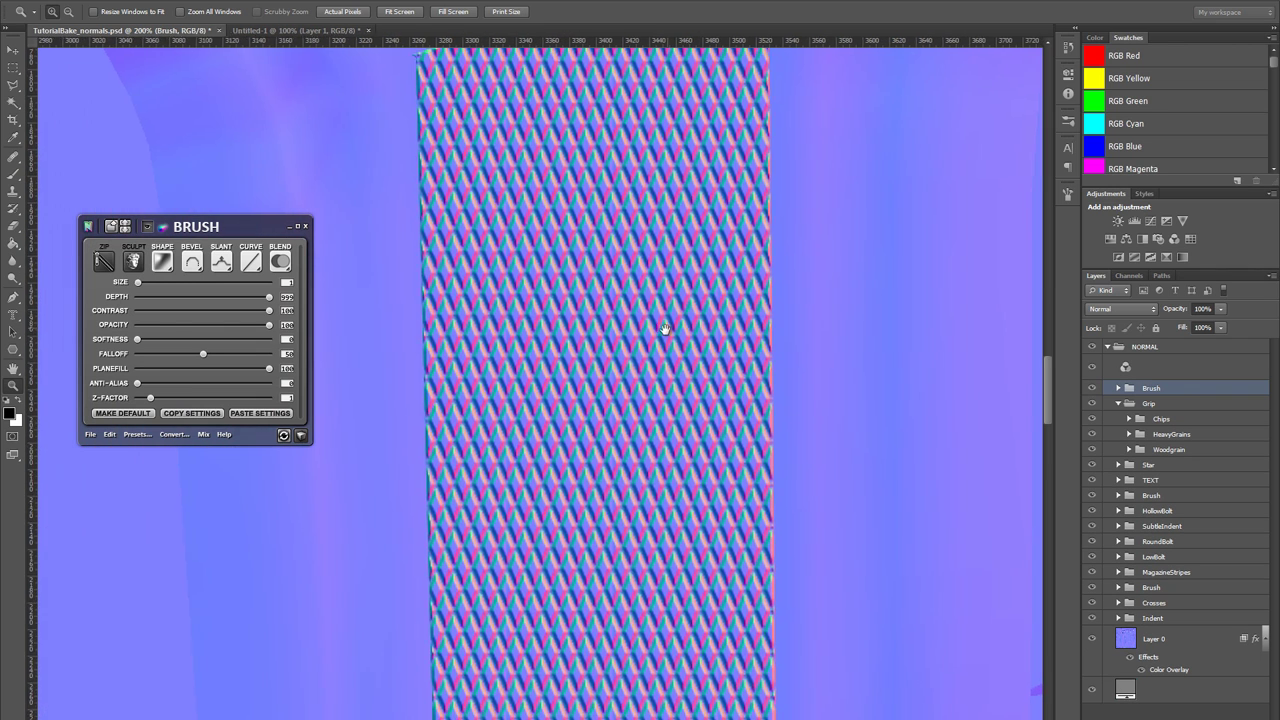
- Show the normal map in the 3D previewer and load PreviewerMesh (FBX) as its custom mesh
left_click(300, 436)
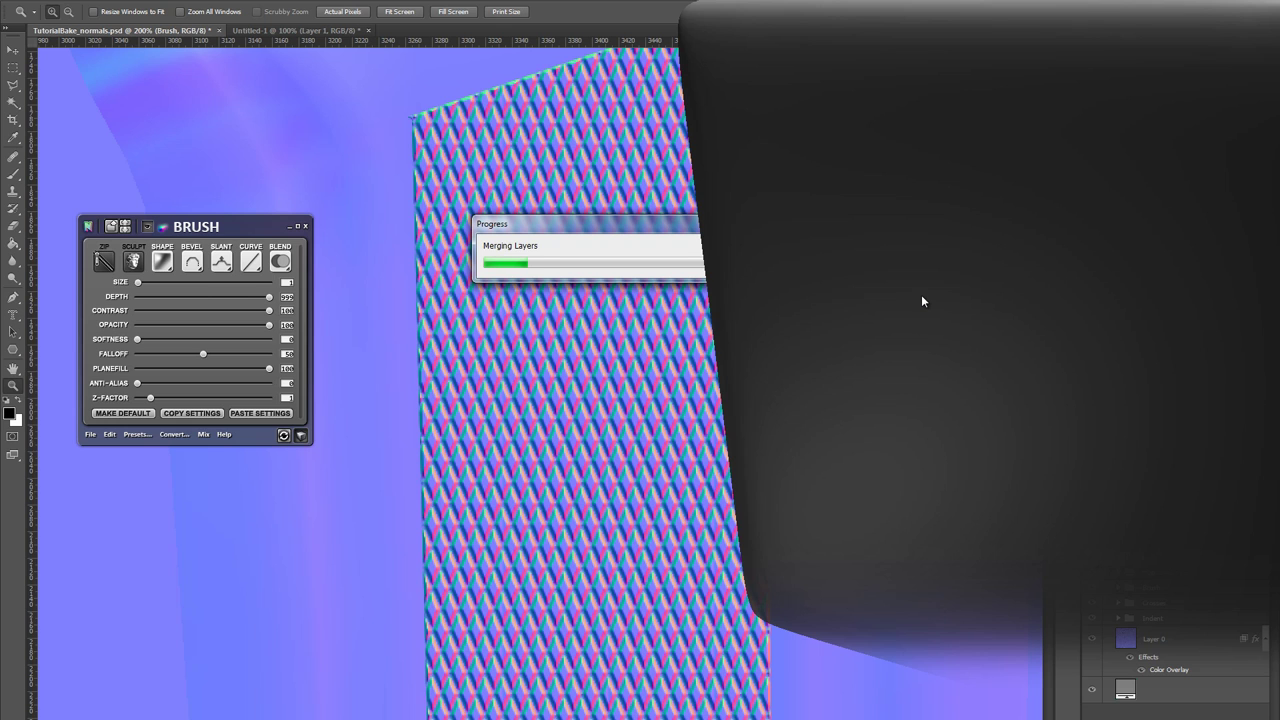
left_click_drag(972, 298, 805, 254)
right_click(804, 253)
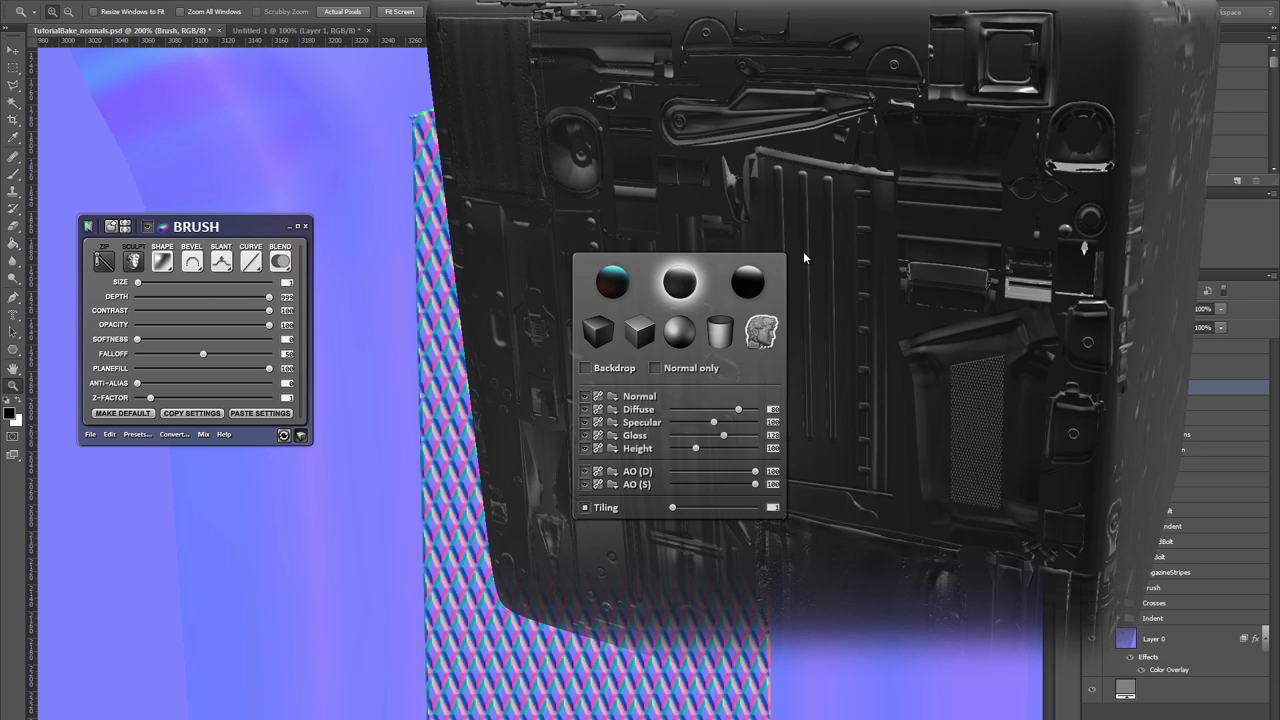
left_click(761, 331)
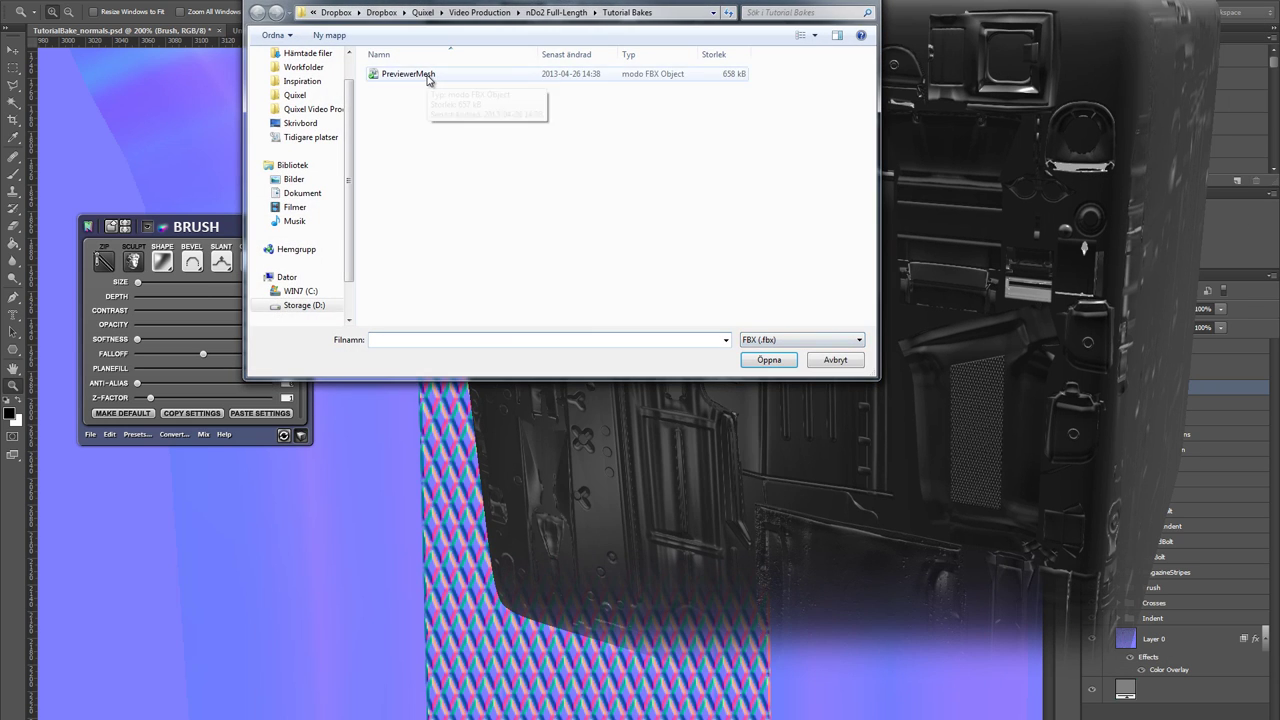
double_click(408, 74)
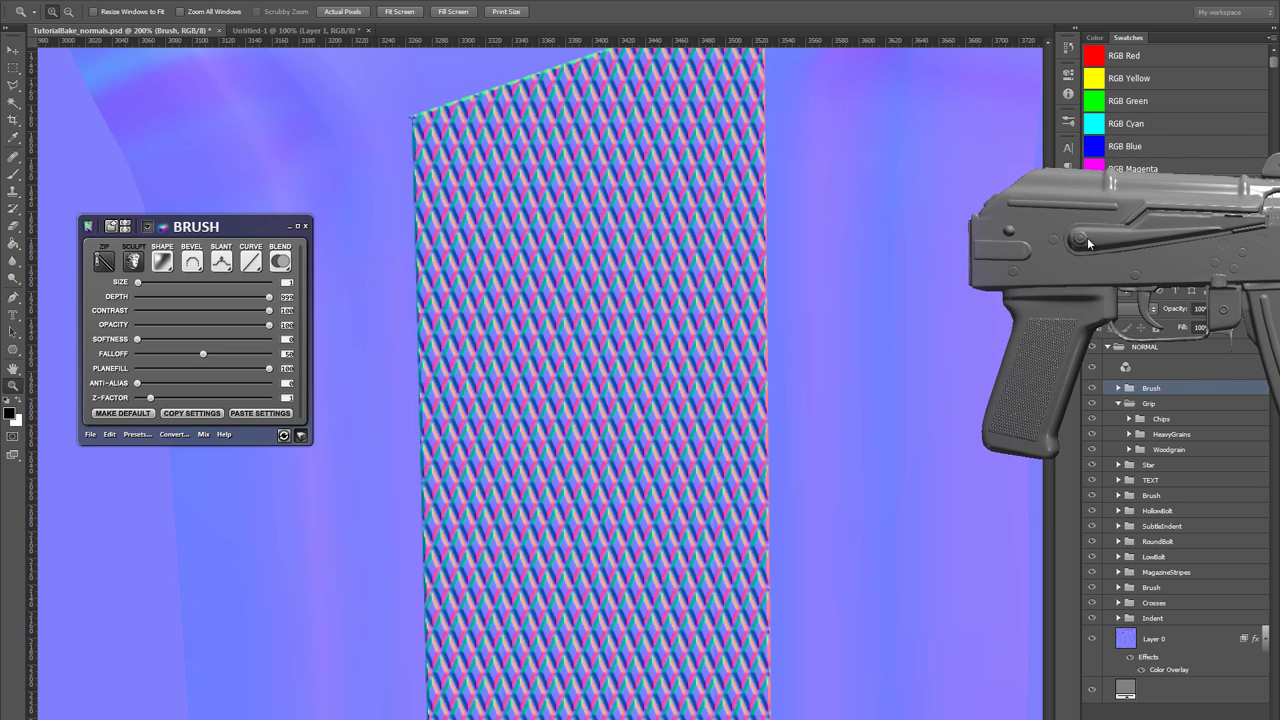
- Check the grip checkering's lower edge and enter Sculpt mode for its Brush group
left_click_drag(638, 491, 675, 305)
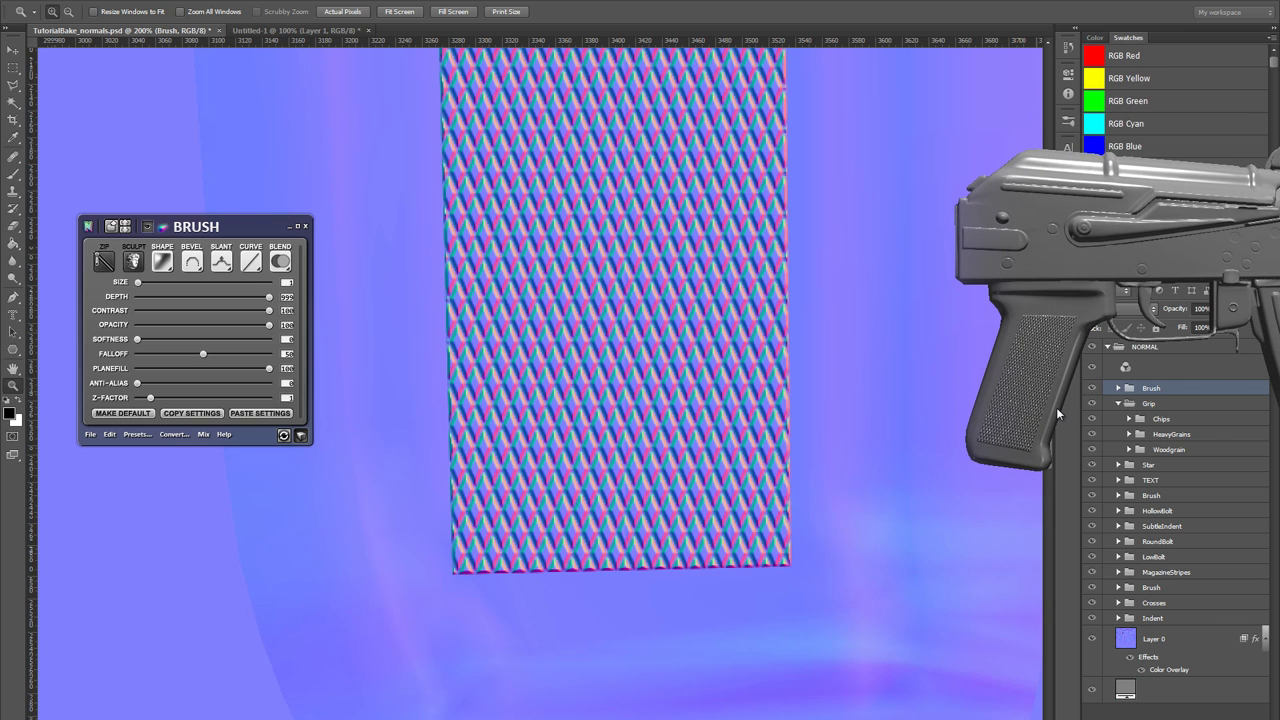
left_click(586, 243, "alt")
left_click(586, 243, "alt")
scroll(560, 260, "up", 3)
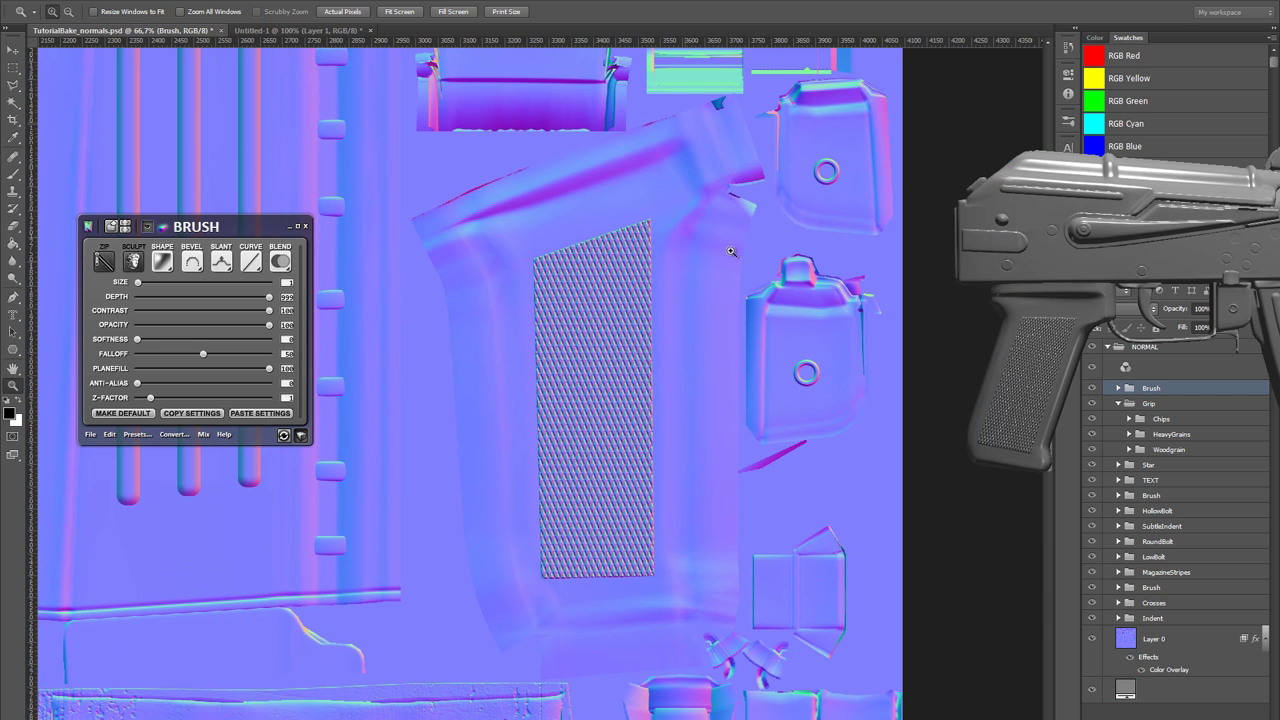
left_click(135, 262)
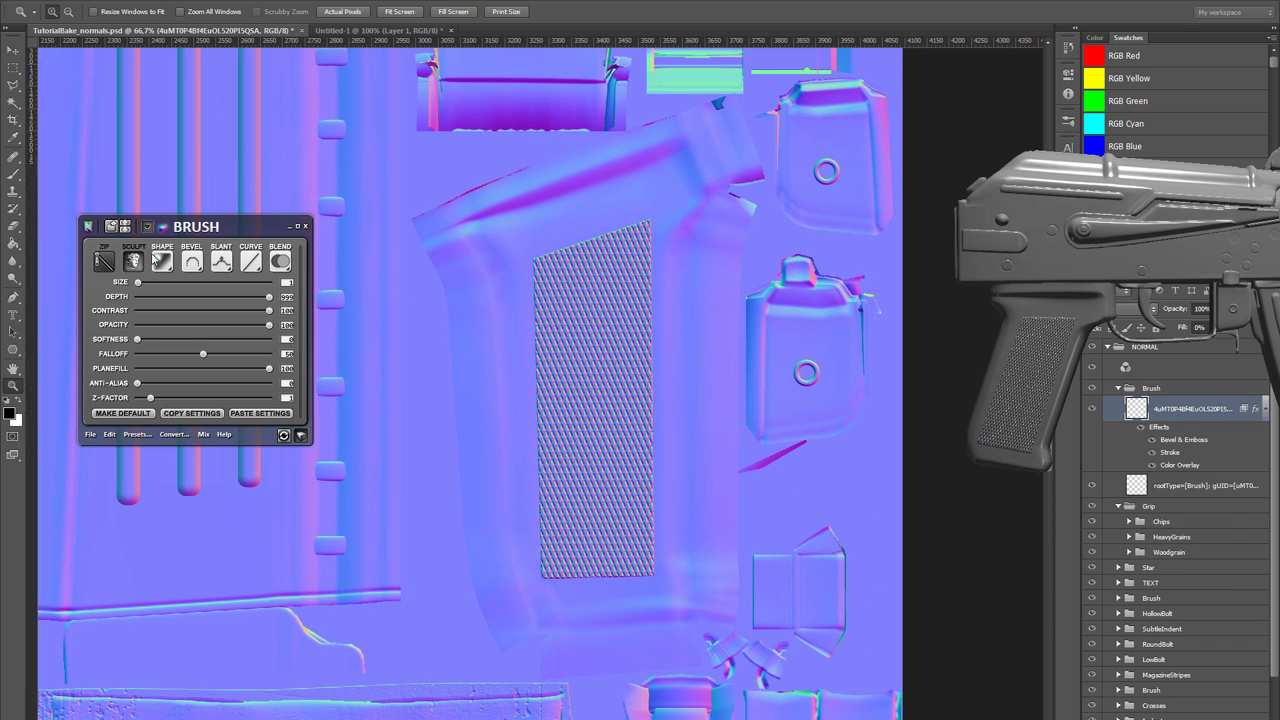
key("b")
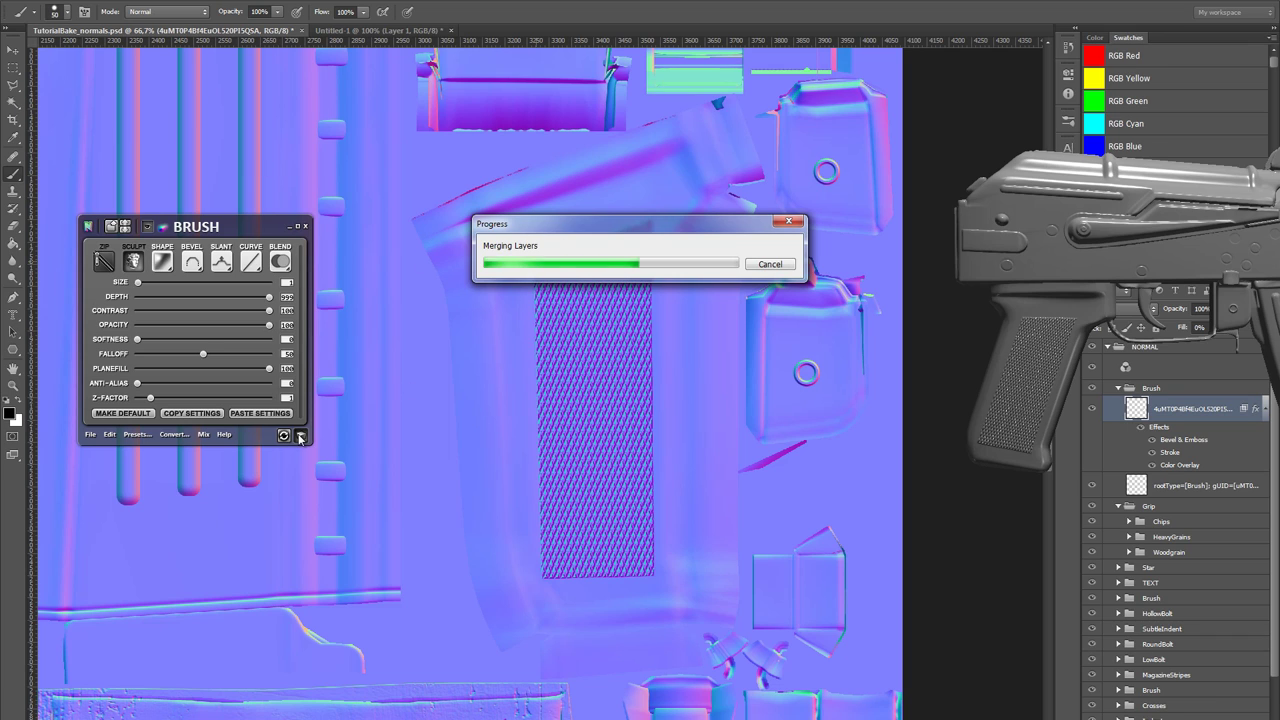
- Lasso a four-sided area over the checkering's lower left edge, delete the pattern inside it, deselect, and leave Sculpt mode
key("l")
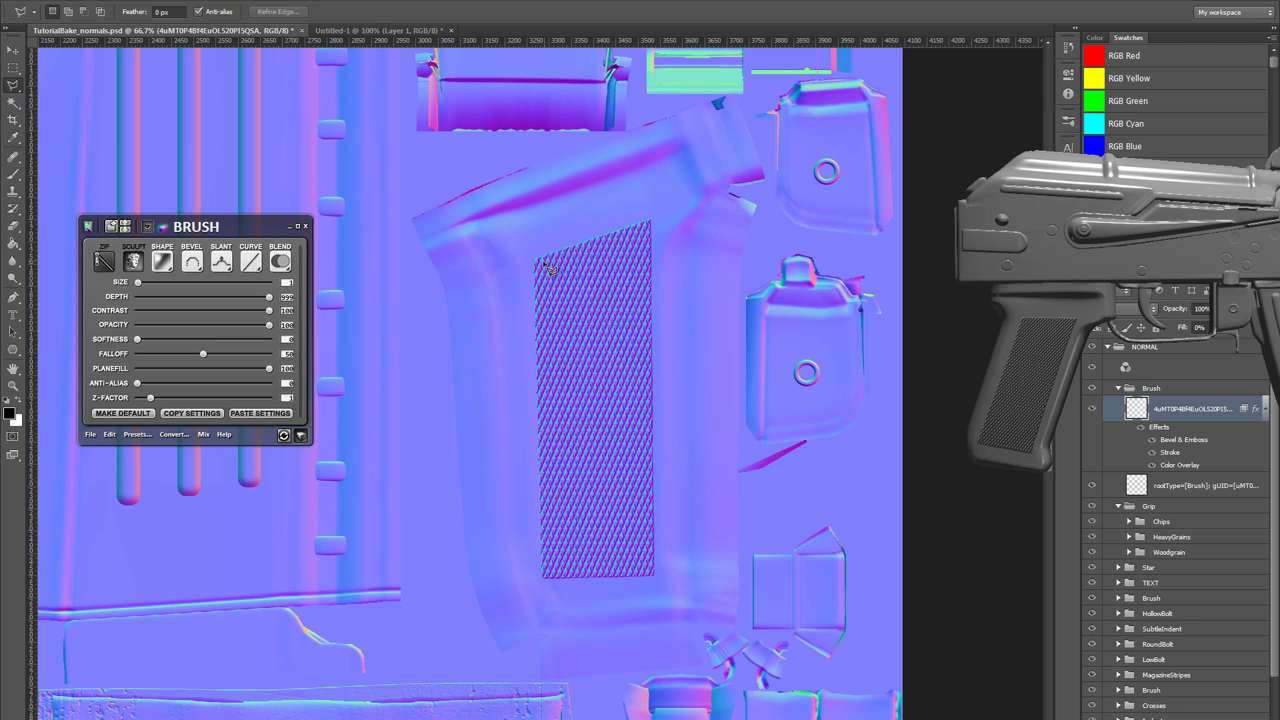
left_click(536, 262)
left_click(544, 576)
left_click(550, 596)
left_click(400, 565)
double_click(411, 205)
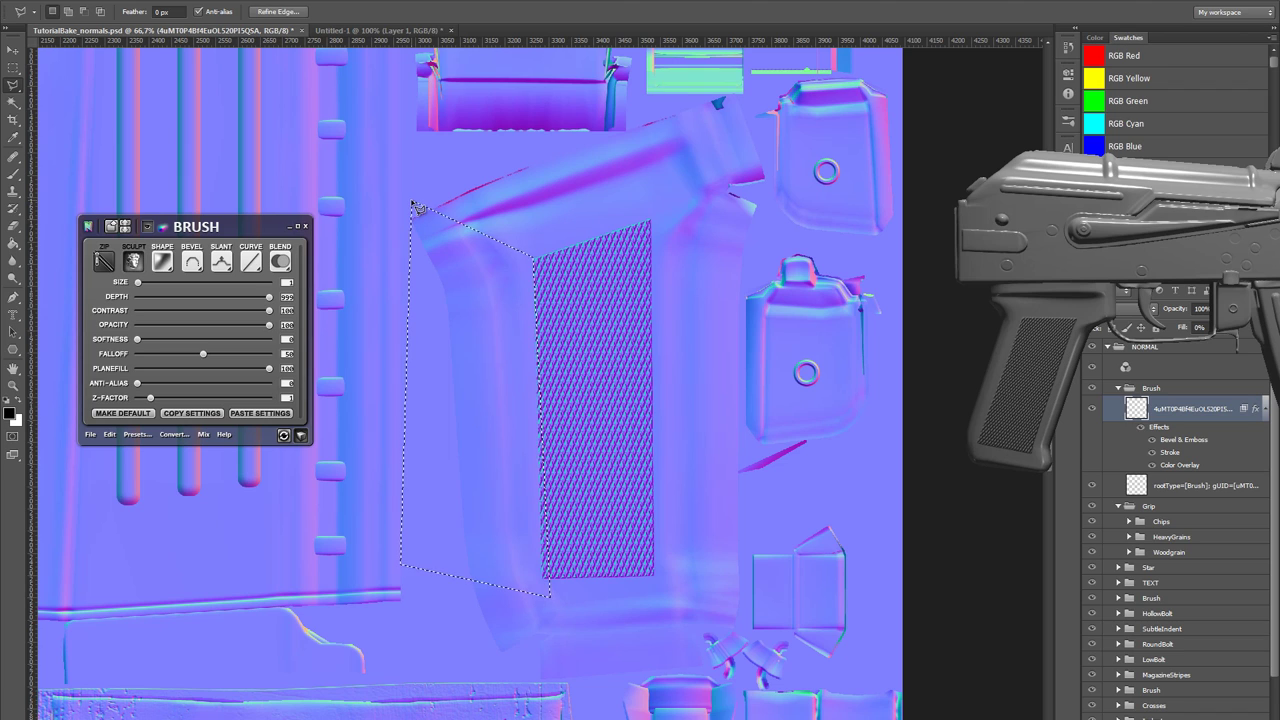
key("Delete")
key("ctrl+d")
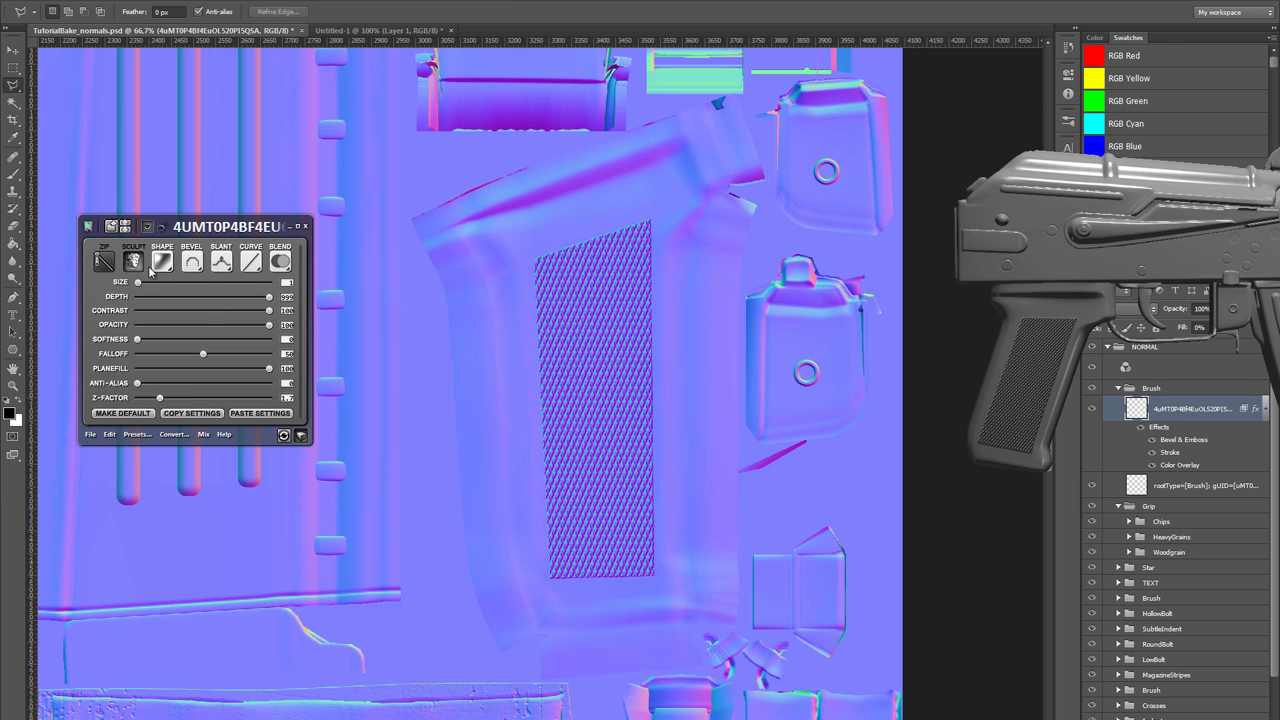
left_click(133, 264)
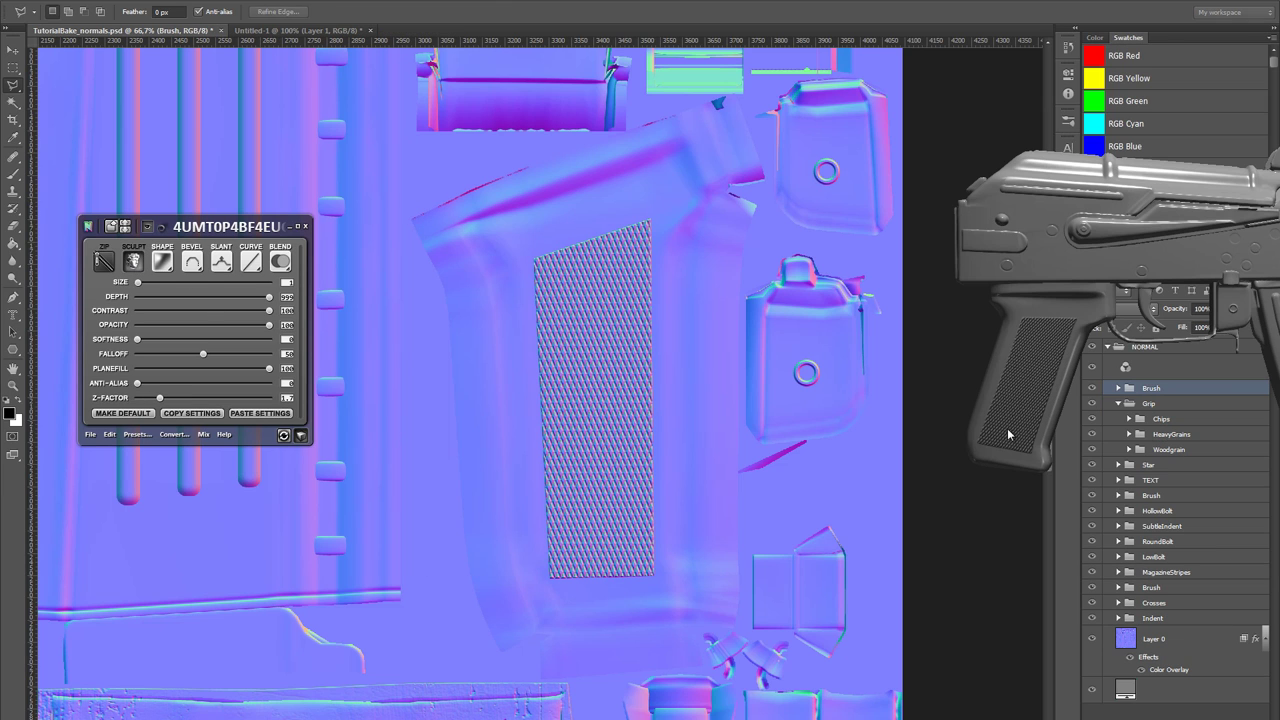
- Nudge the grip checkering slightly to the left and set its blend mode to Overlay
left_click_drag(1021, 418, 789, 118)
key("v")
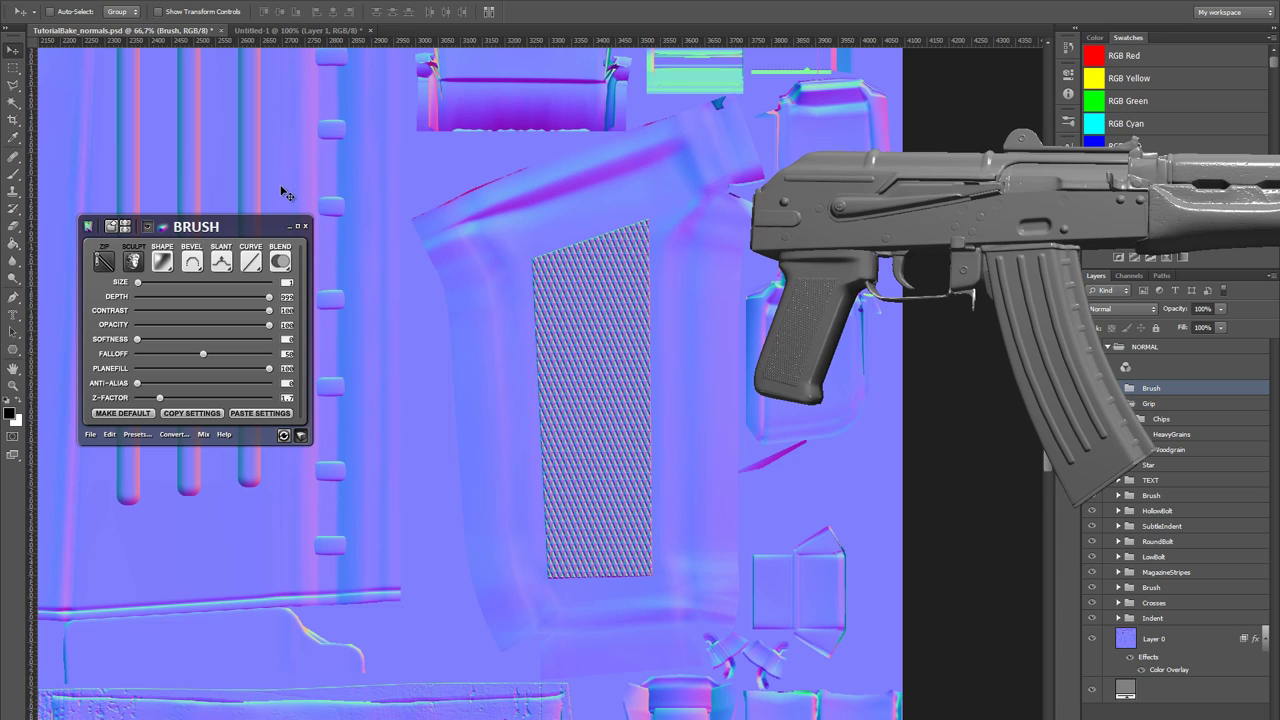
left_click(281, 262)
left_click(252, 316)
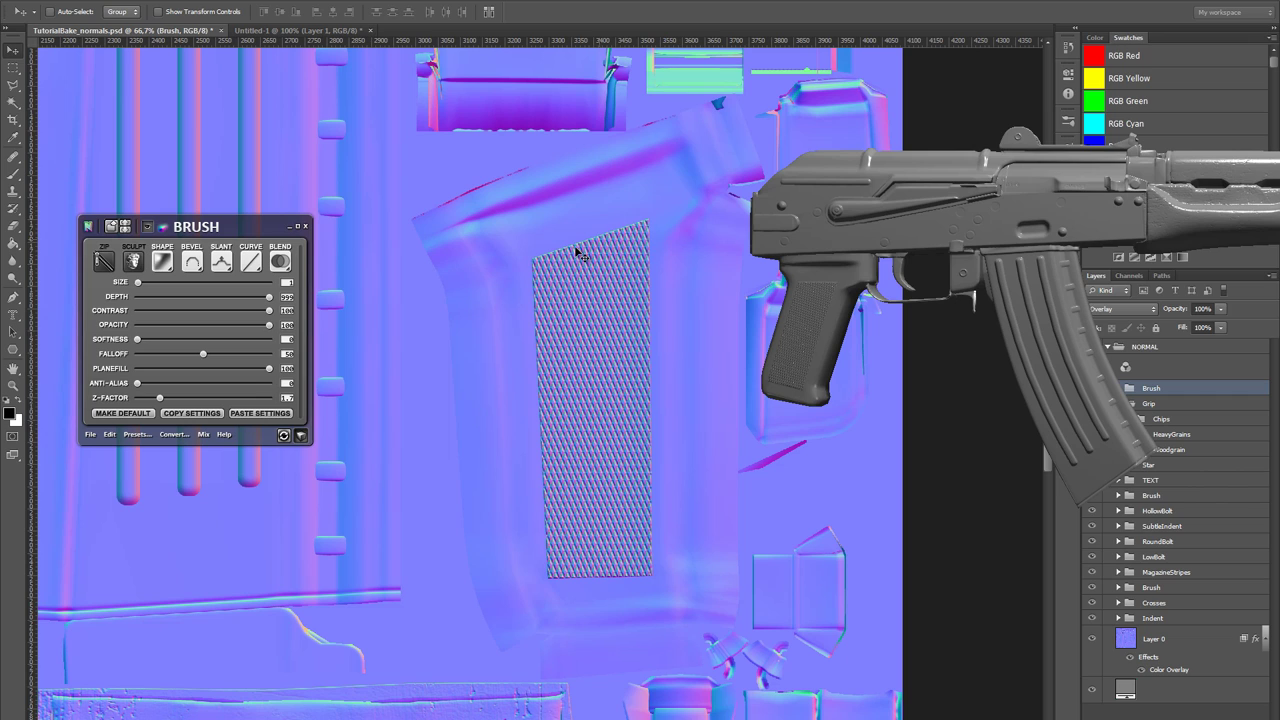
- Set the checkering's contrast to 87 and expand its Brush group
left_click_drag(270, 311, 257, 311)
left_click(301, 437)
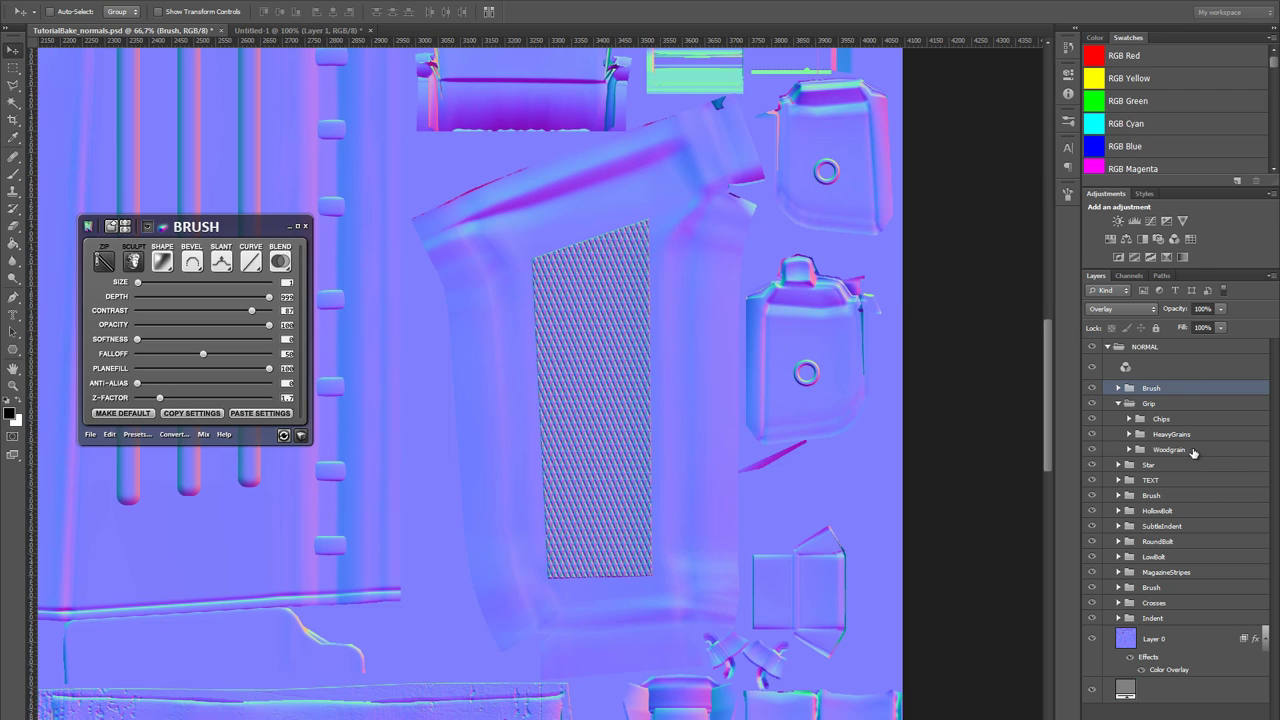
left_click(1118, 388)
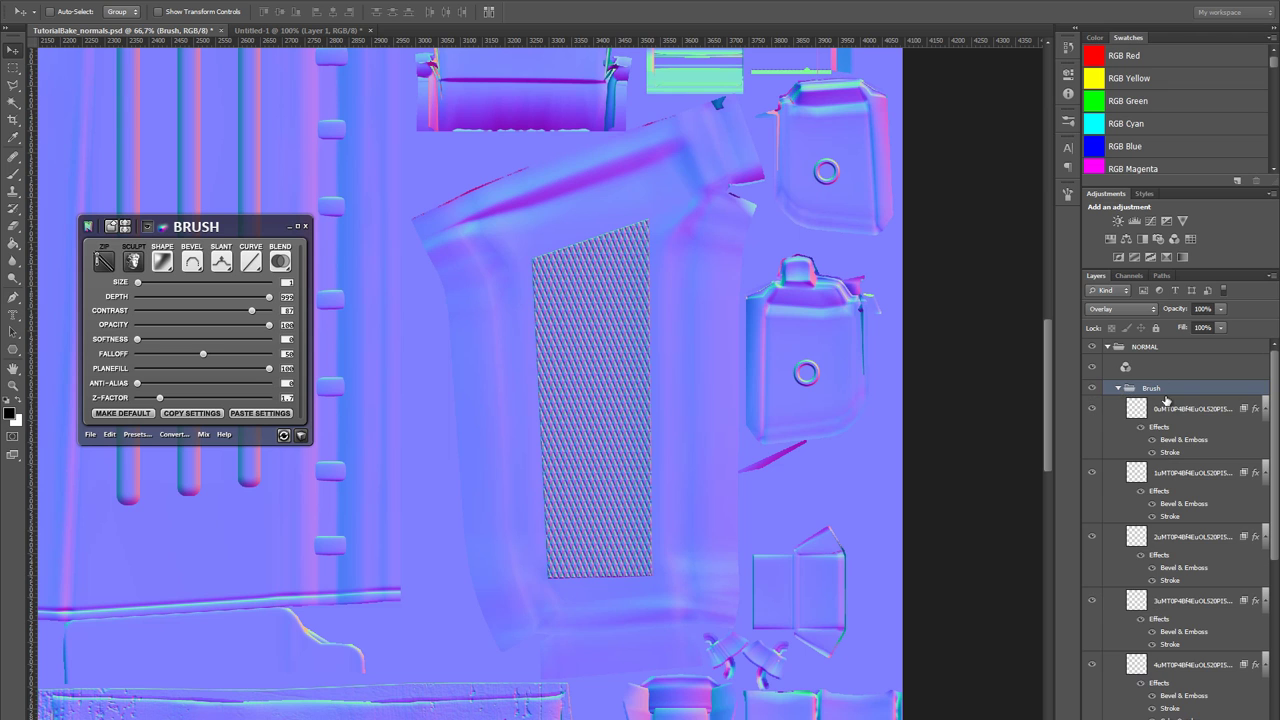